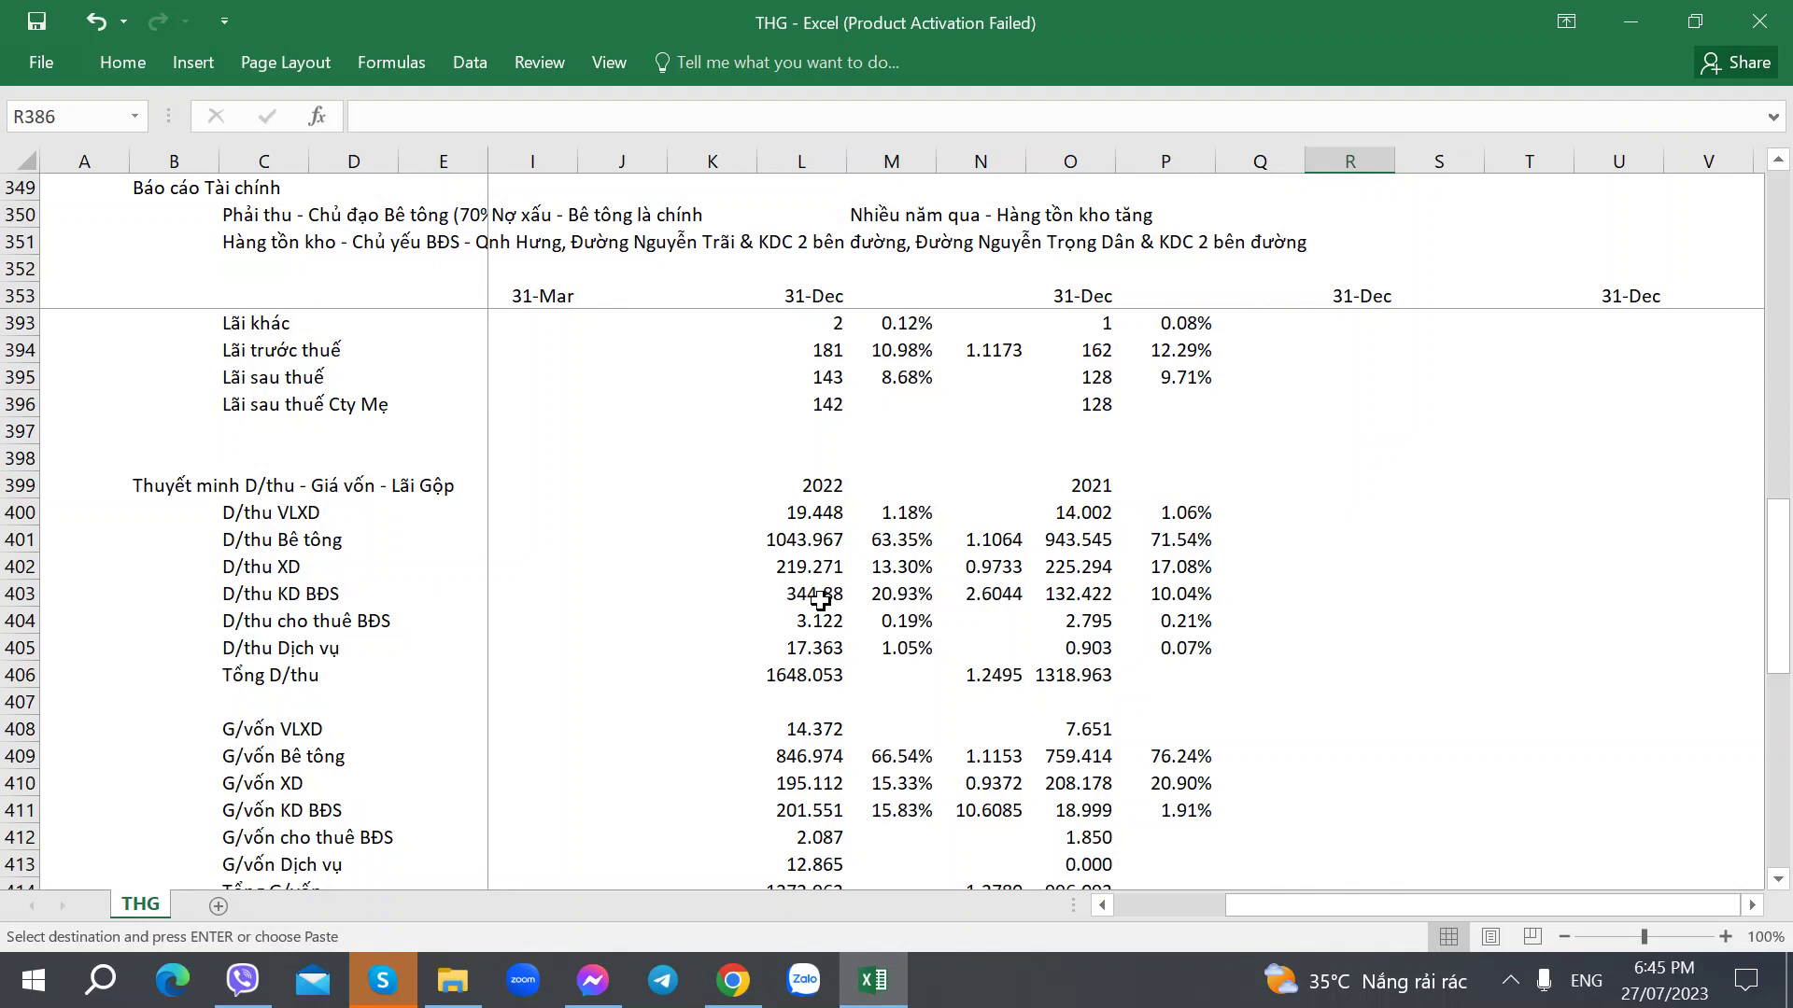
Compare the 2022 real-estate revenue (D/thu KD BĐS) in the sheet with the real-estate revenue in the 2020 report open in Chrome.
scroll(840, 644, "up", 1)
scroll(877, 682, "down", 1)
left_click(793, 593)
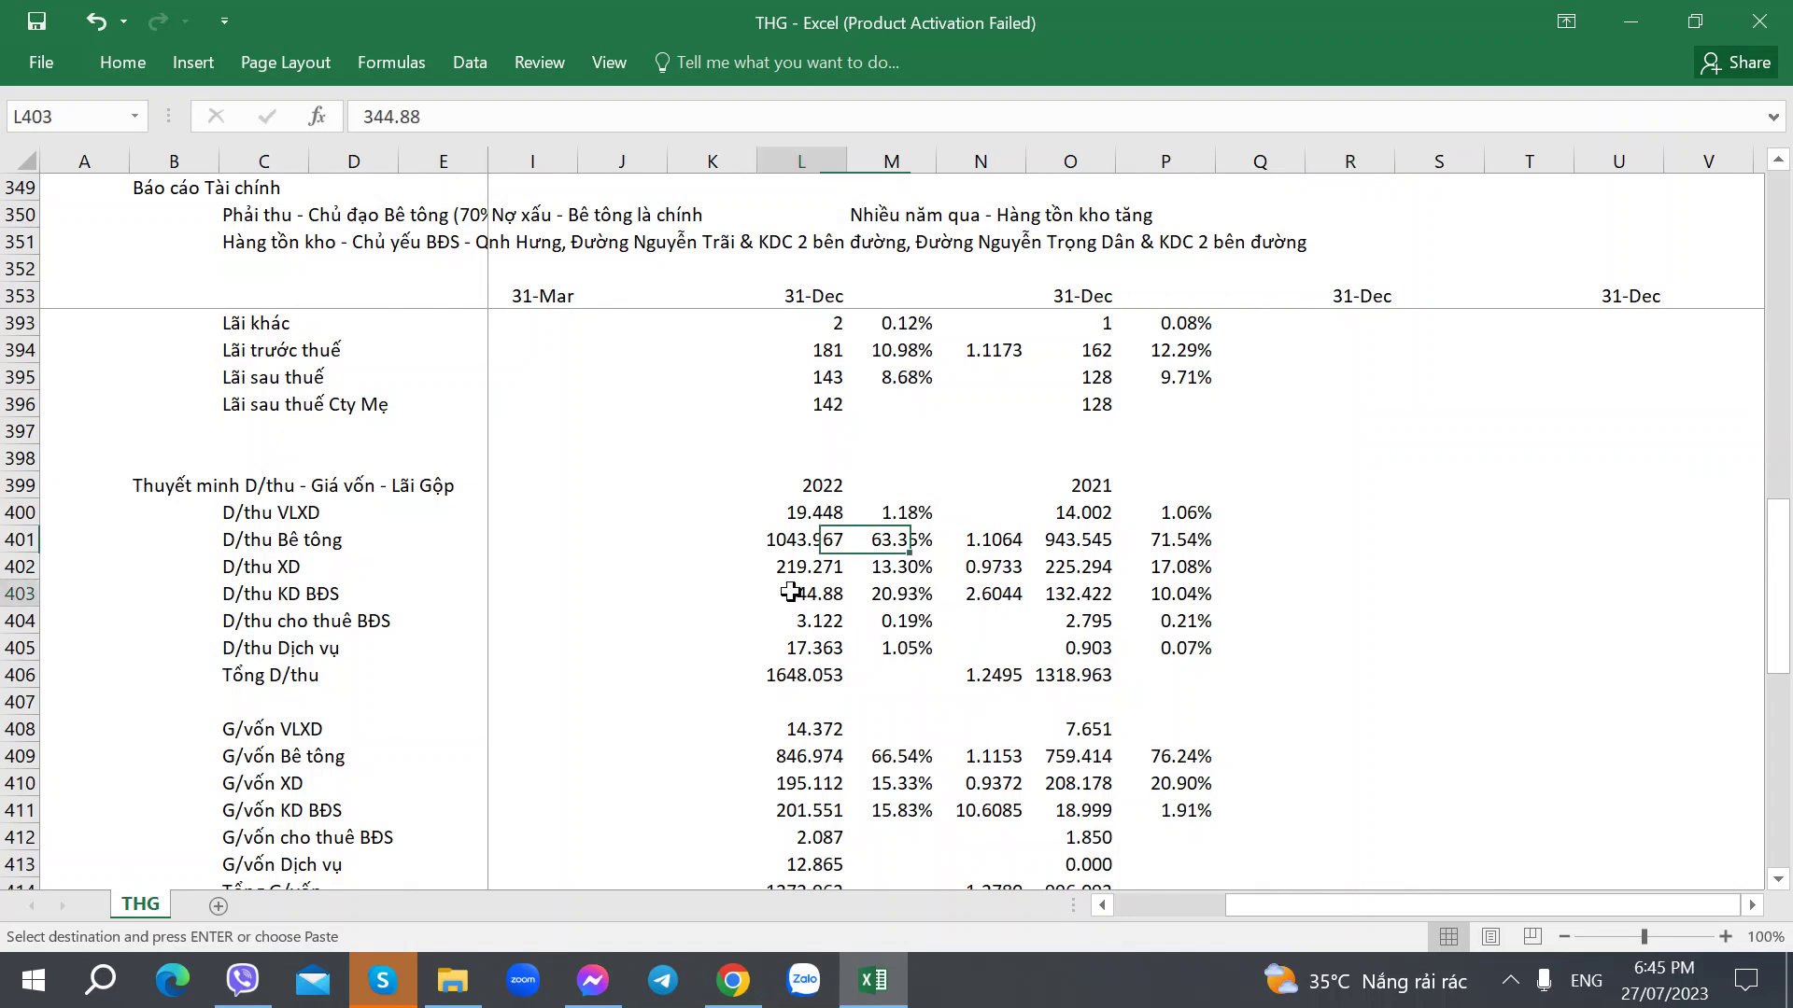
left_click(611, 602)
left_click(805, 597)
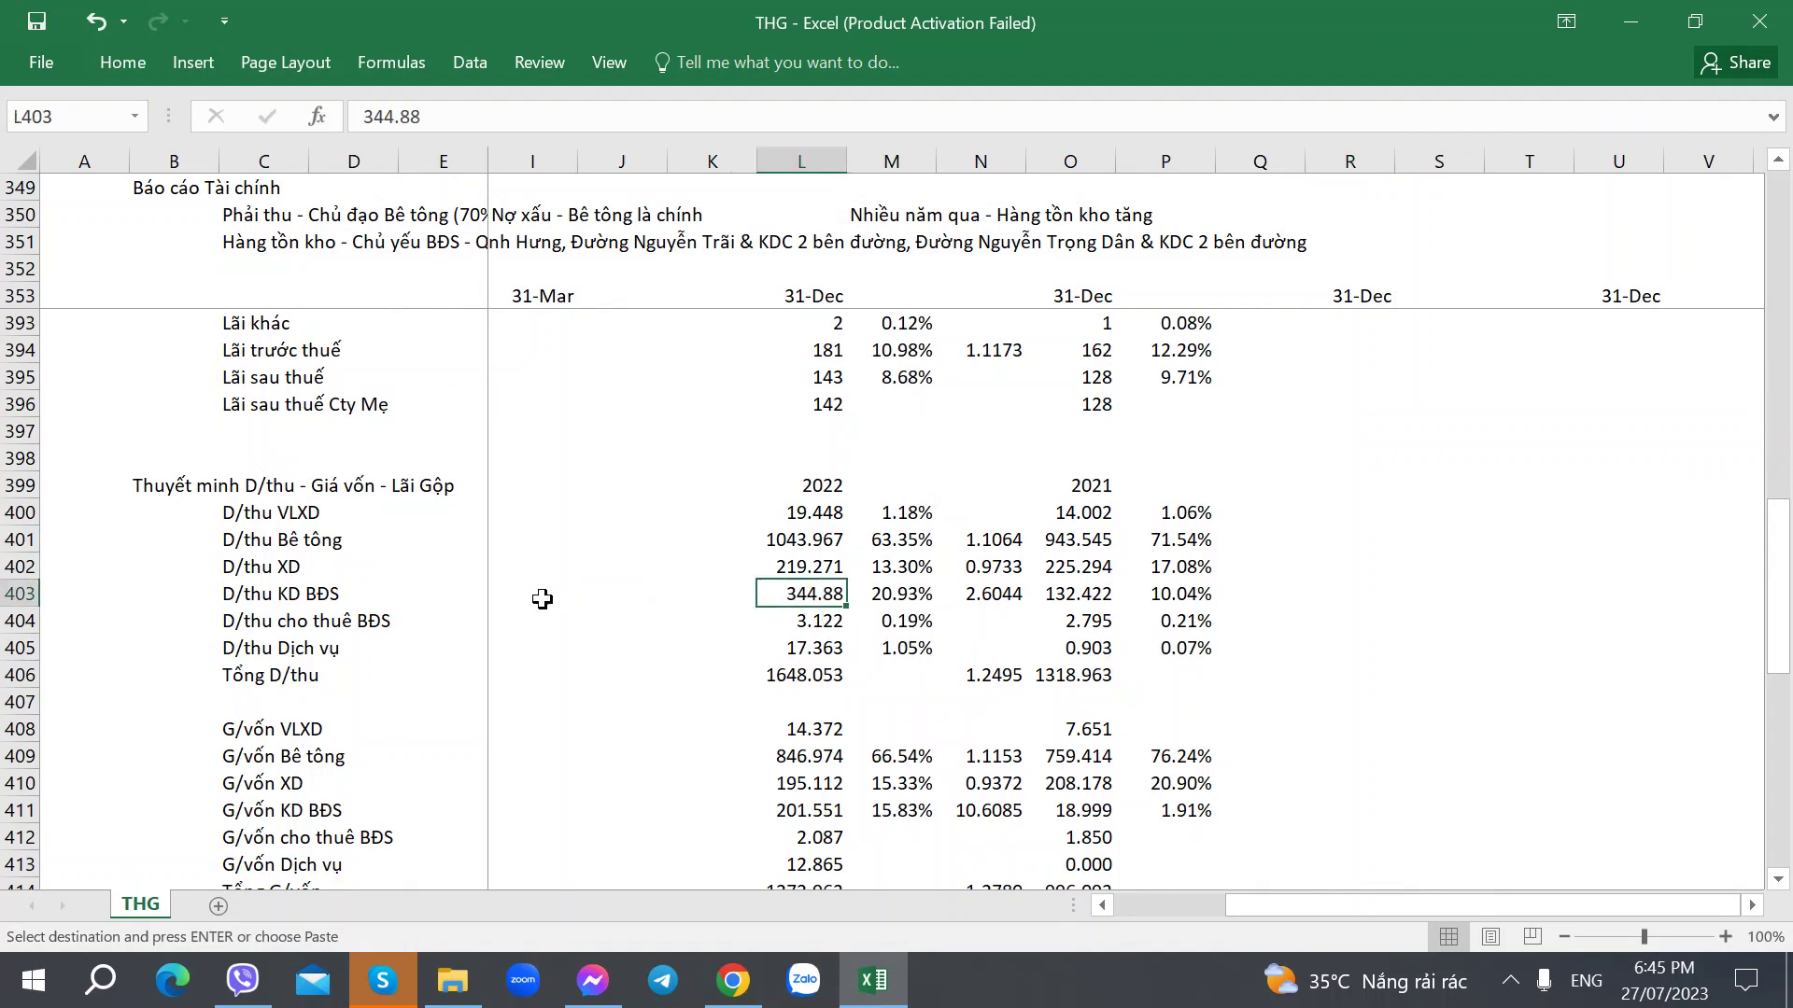
left_click(571, 603)
left_click(792, 590)
key("alt+Tab")
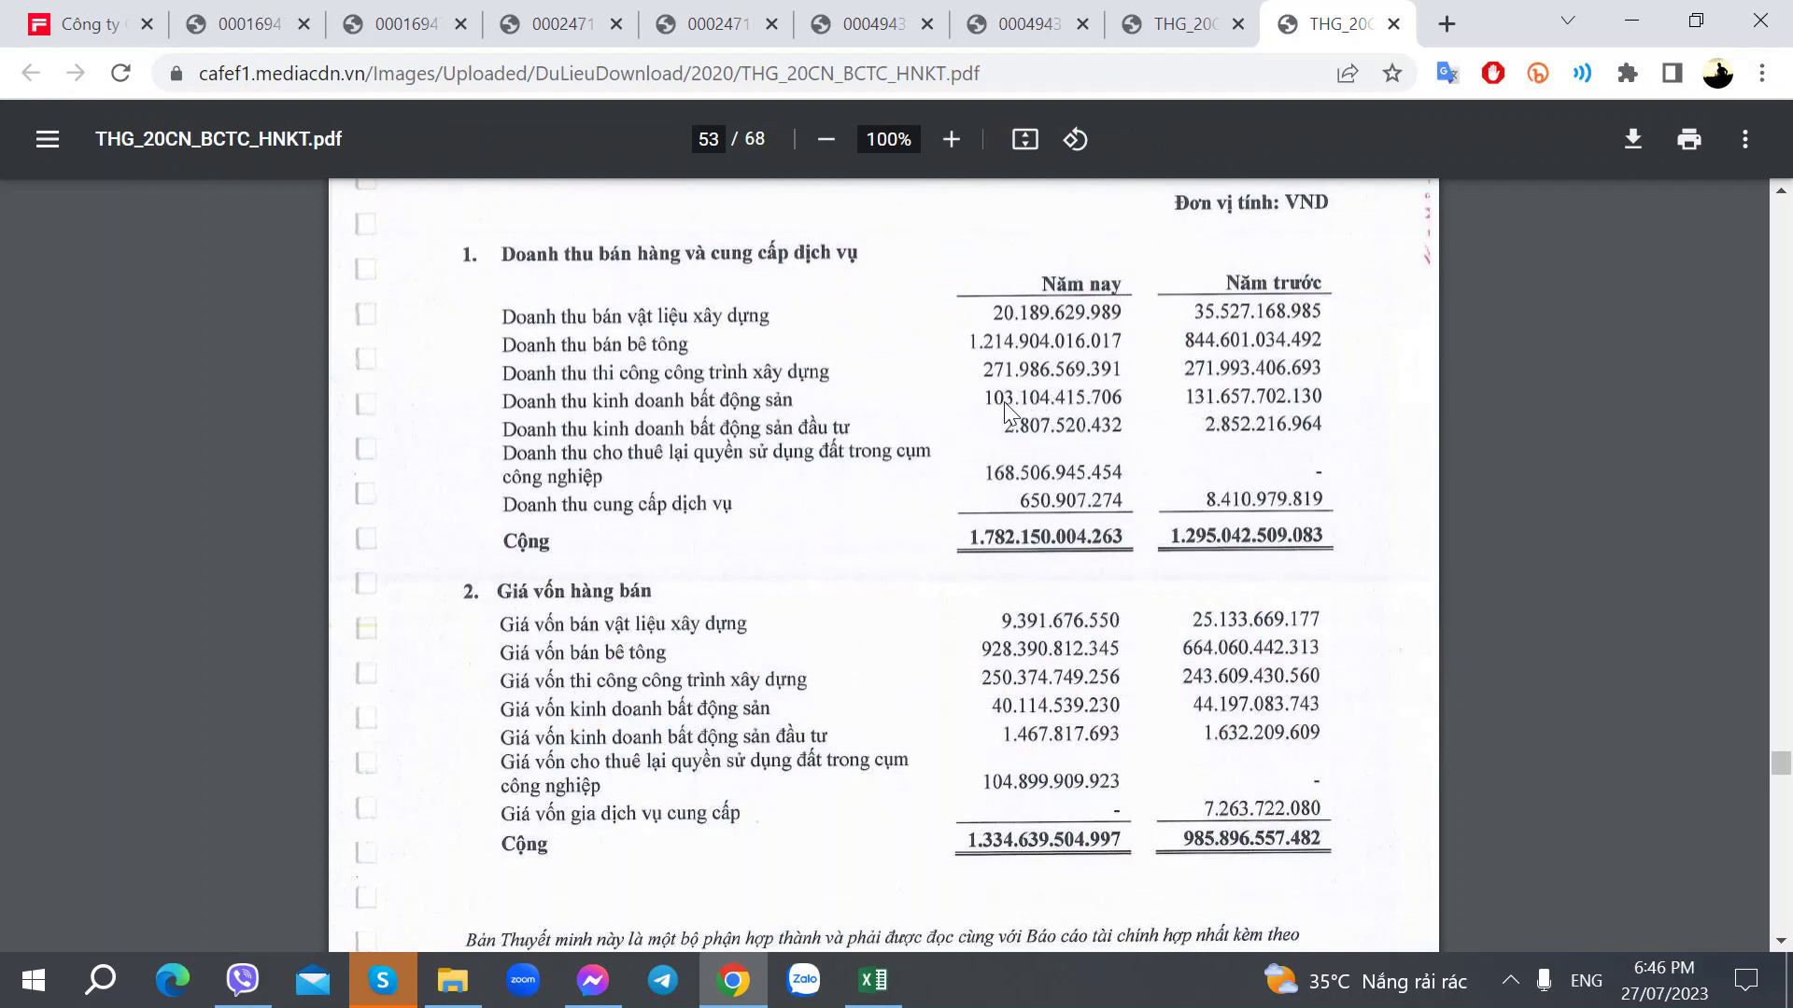
key("alt+Tab")
Open the income statement of the 2020 report in Chrome and enter 6 as the 2020 Doanh thu Tài chính in Excel cell R386.
scroll(1246, 616, "up", 5)
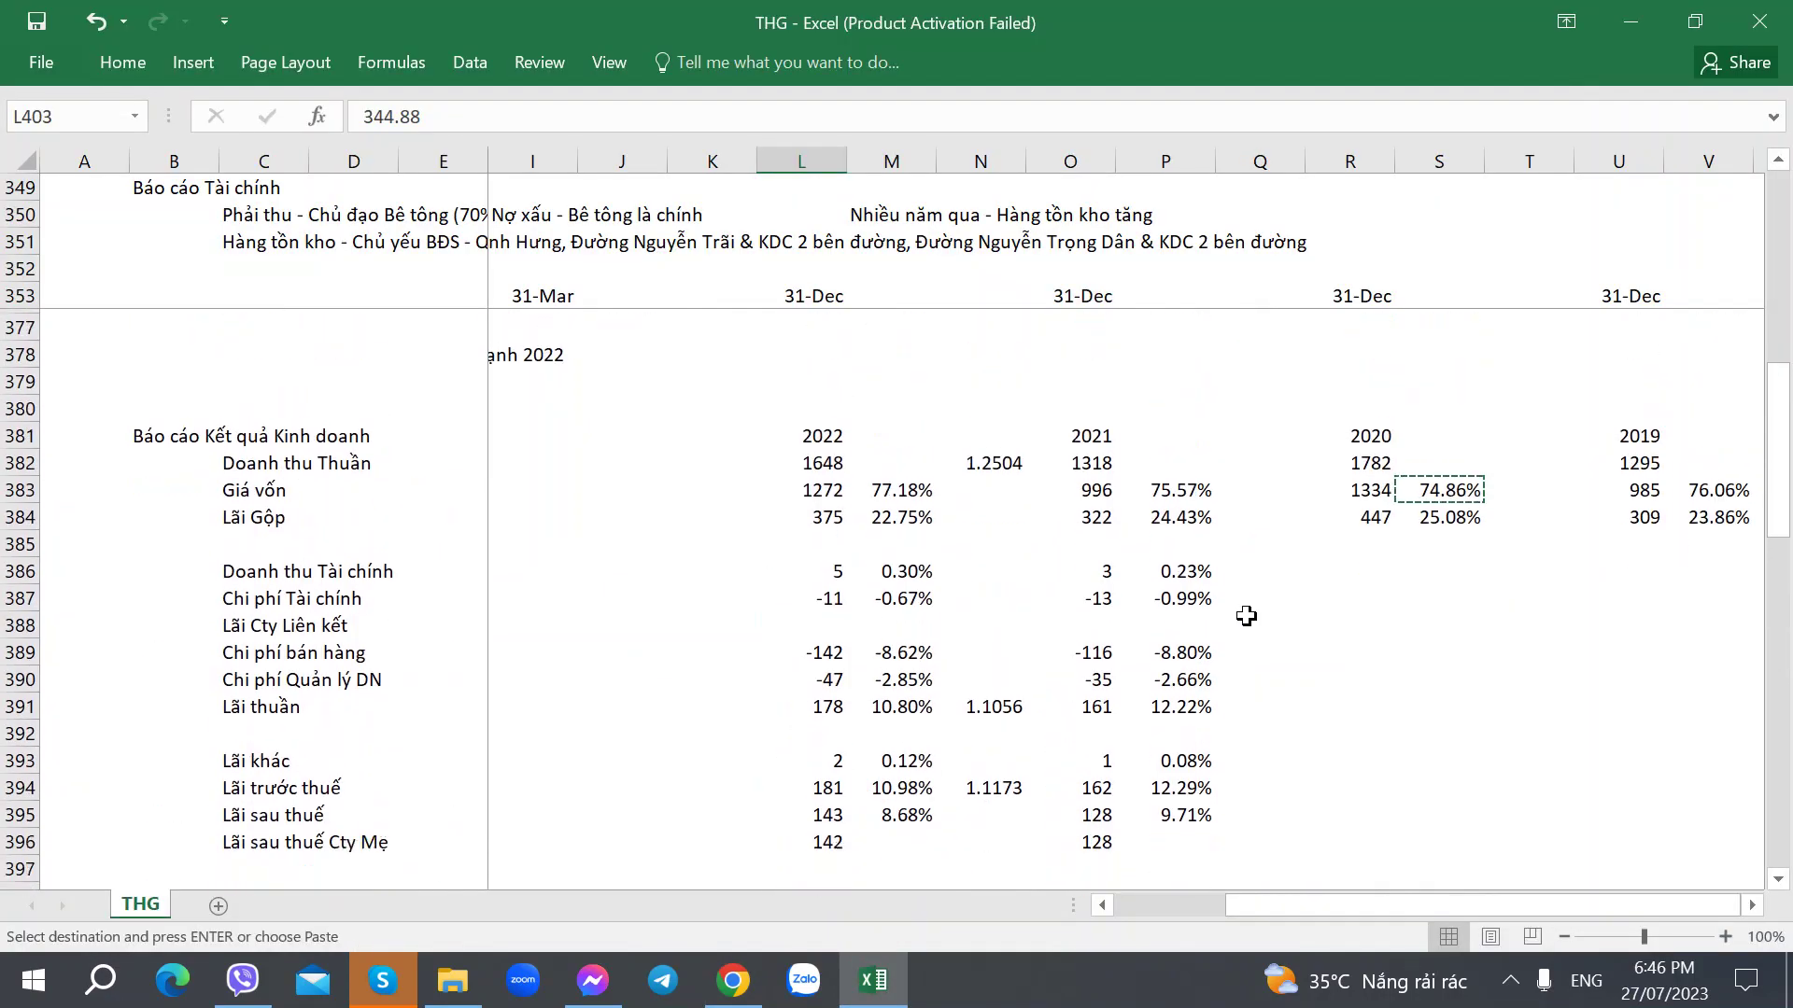
scroll(1245, 616, "down", 1)
left_click(1346, 462)
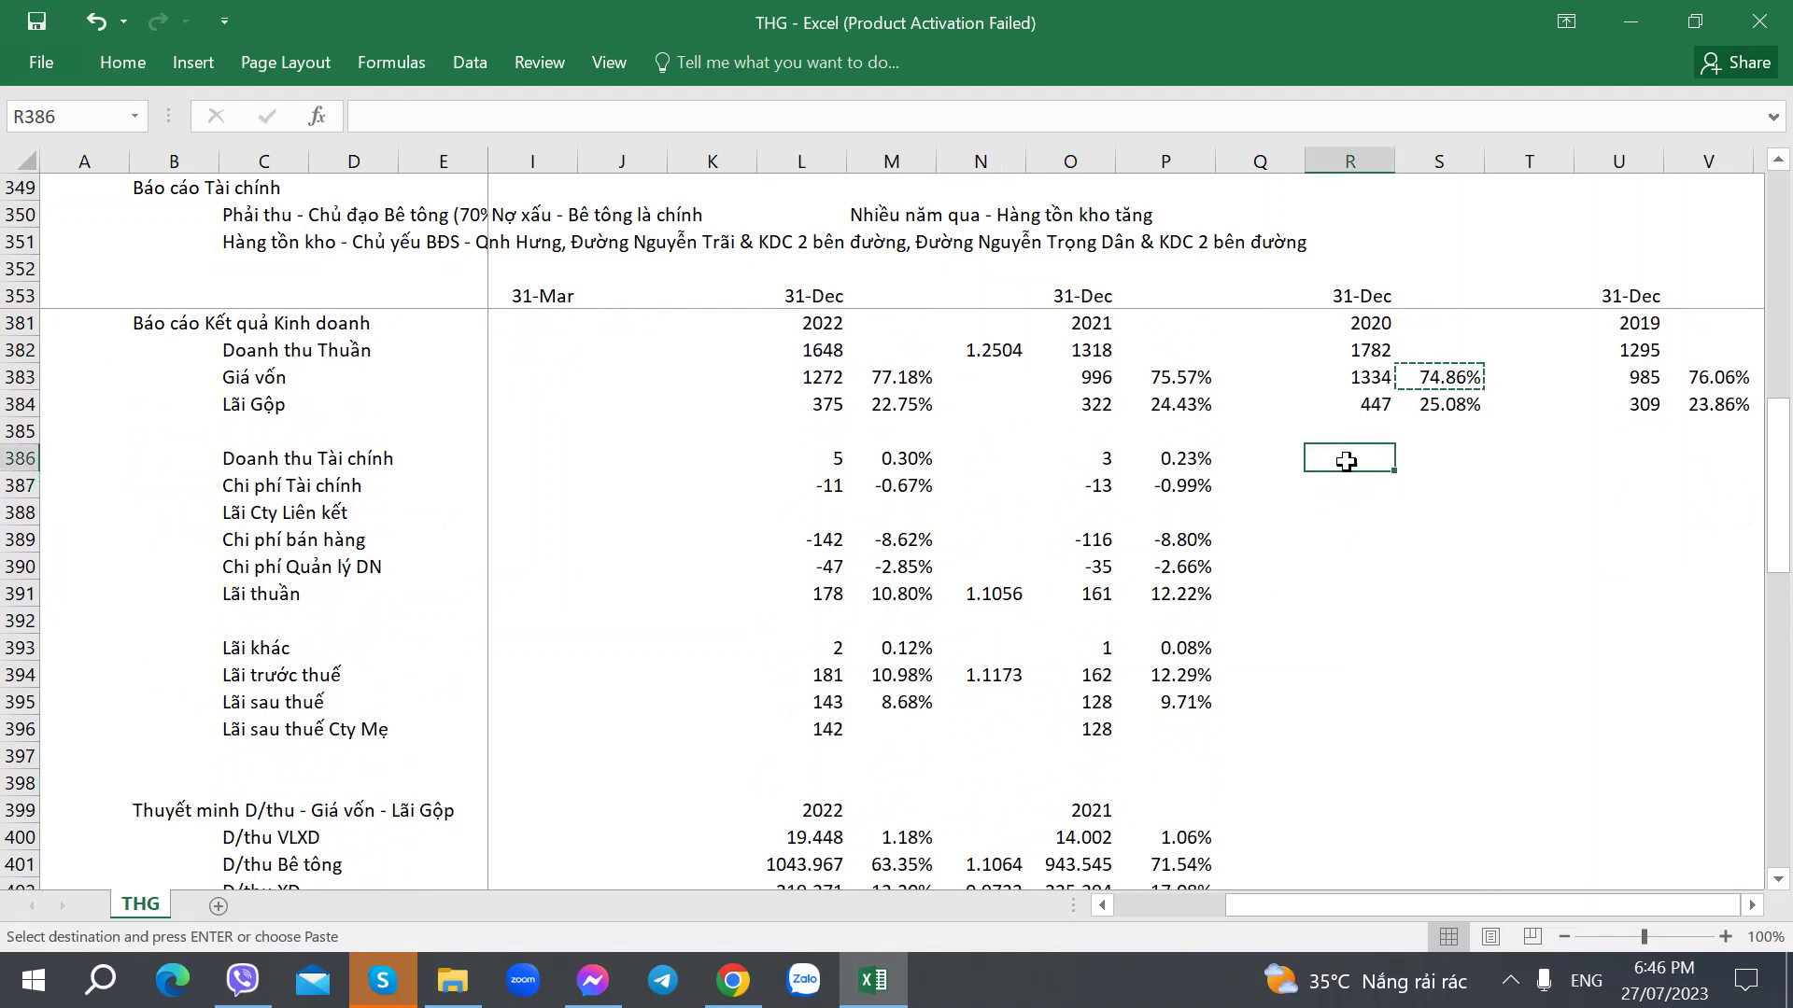
key("alt+Tab")
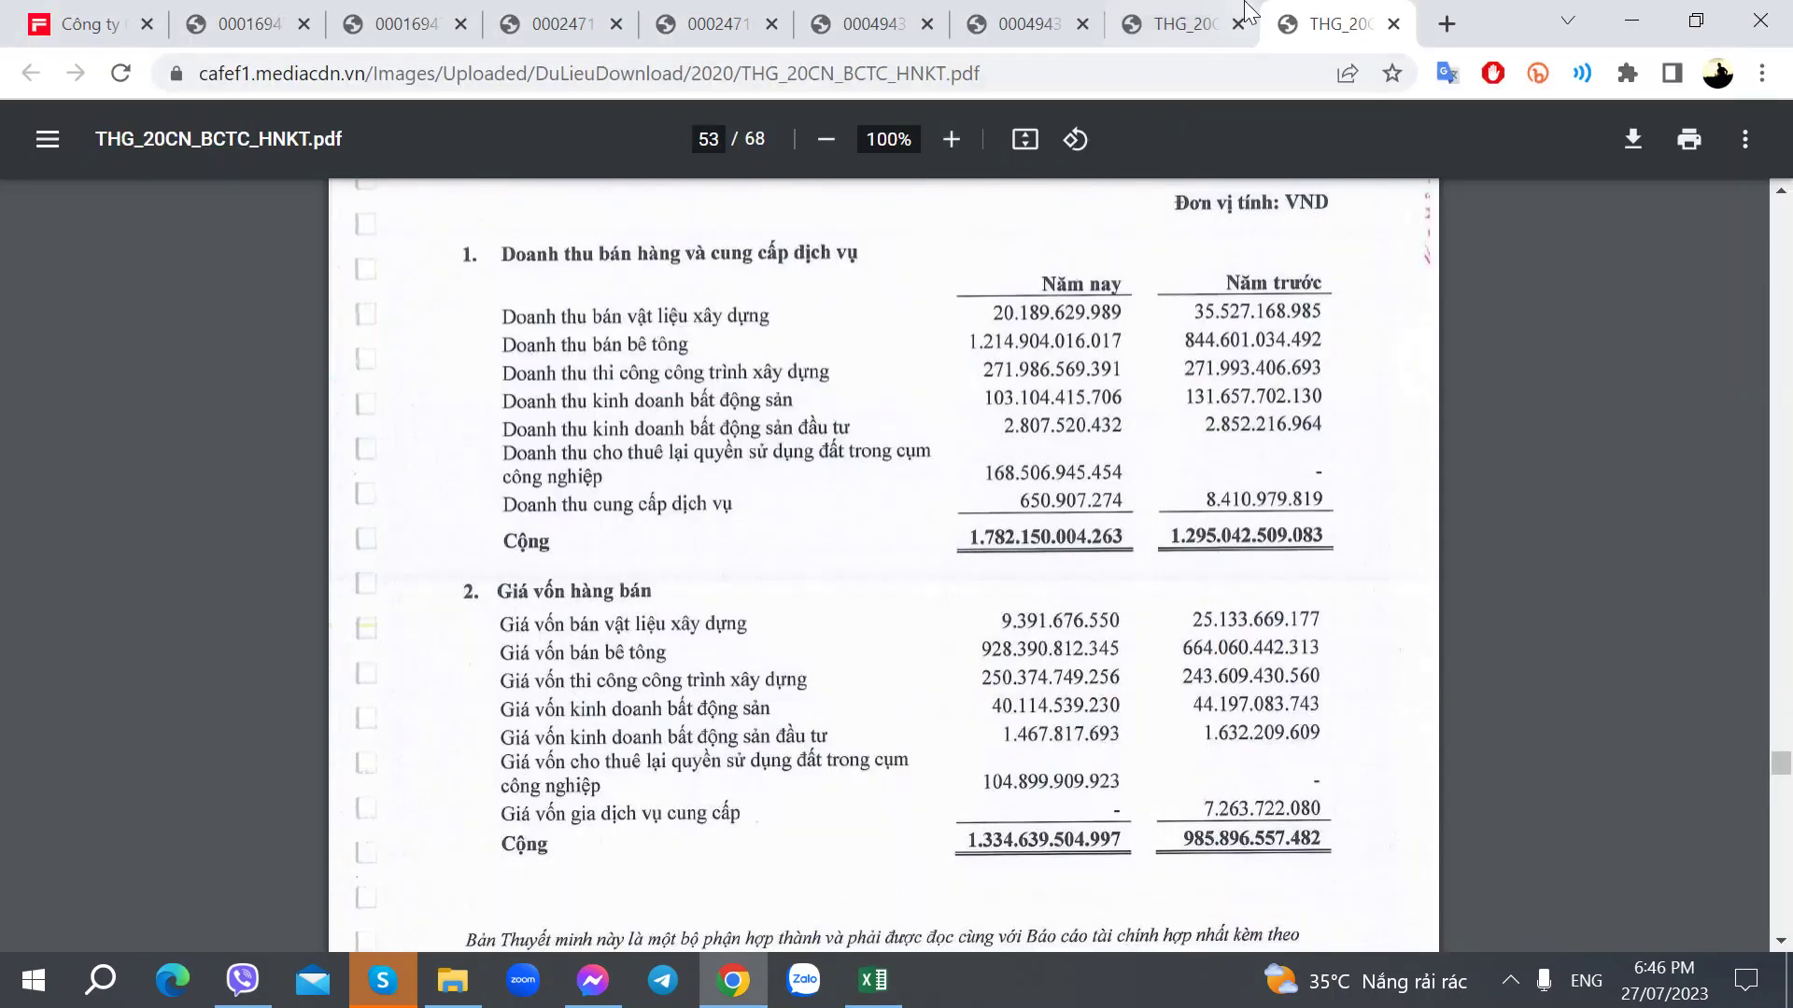
left_click(1179, 23)
key("alt+Tab")
key("alt+Tab")
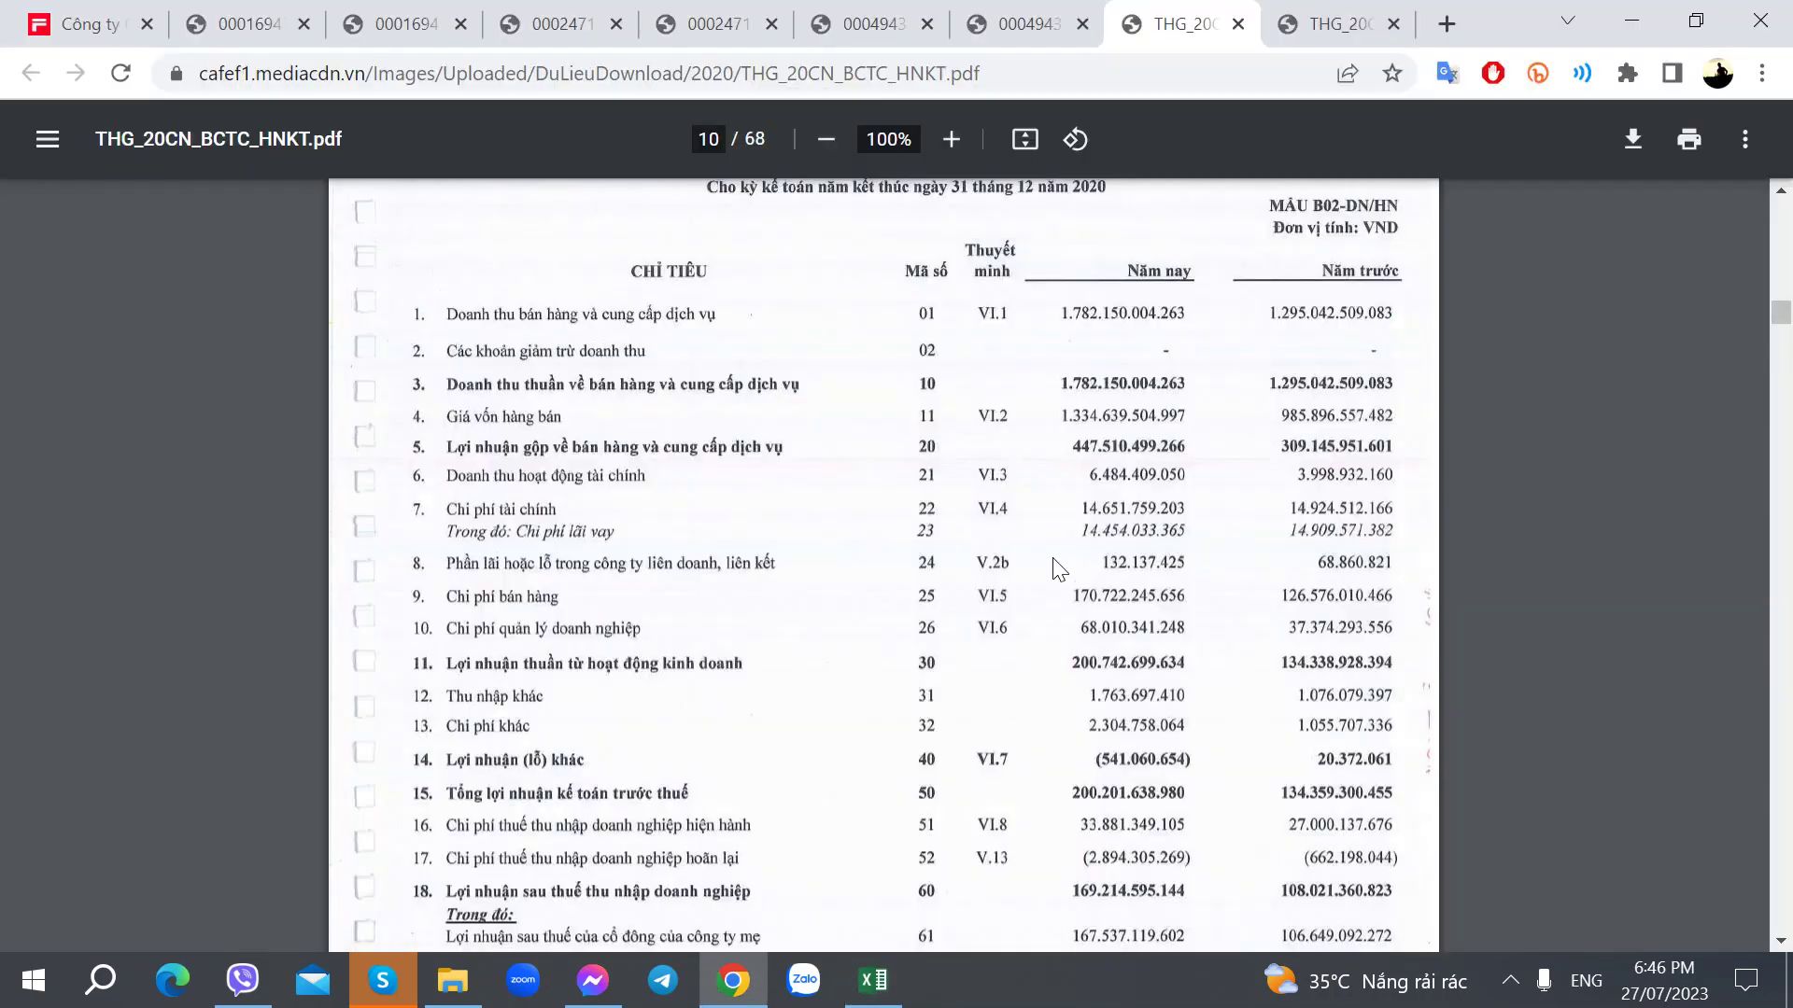
key("alt+Tab")
type("6")
key("Return")
Enter -14 as the 2020 Chi phí Tài chính, checked against the report, leaving Lãi Cty Liên kết blank.
key("Right")
key("alt+Tab")
key("alt+Tab")
type("-14")
key("Return")
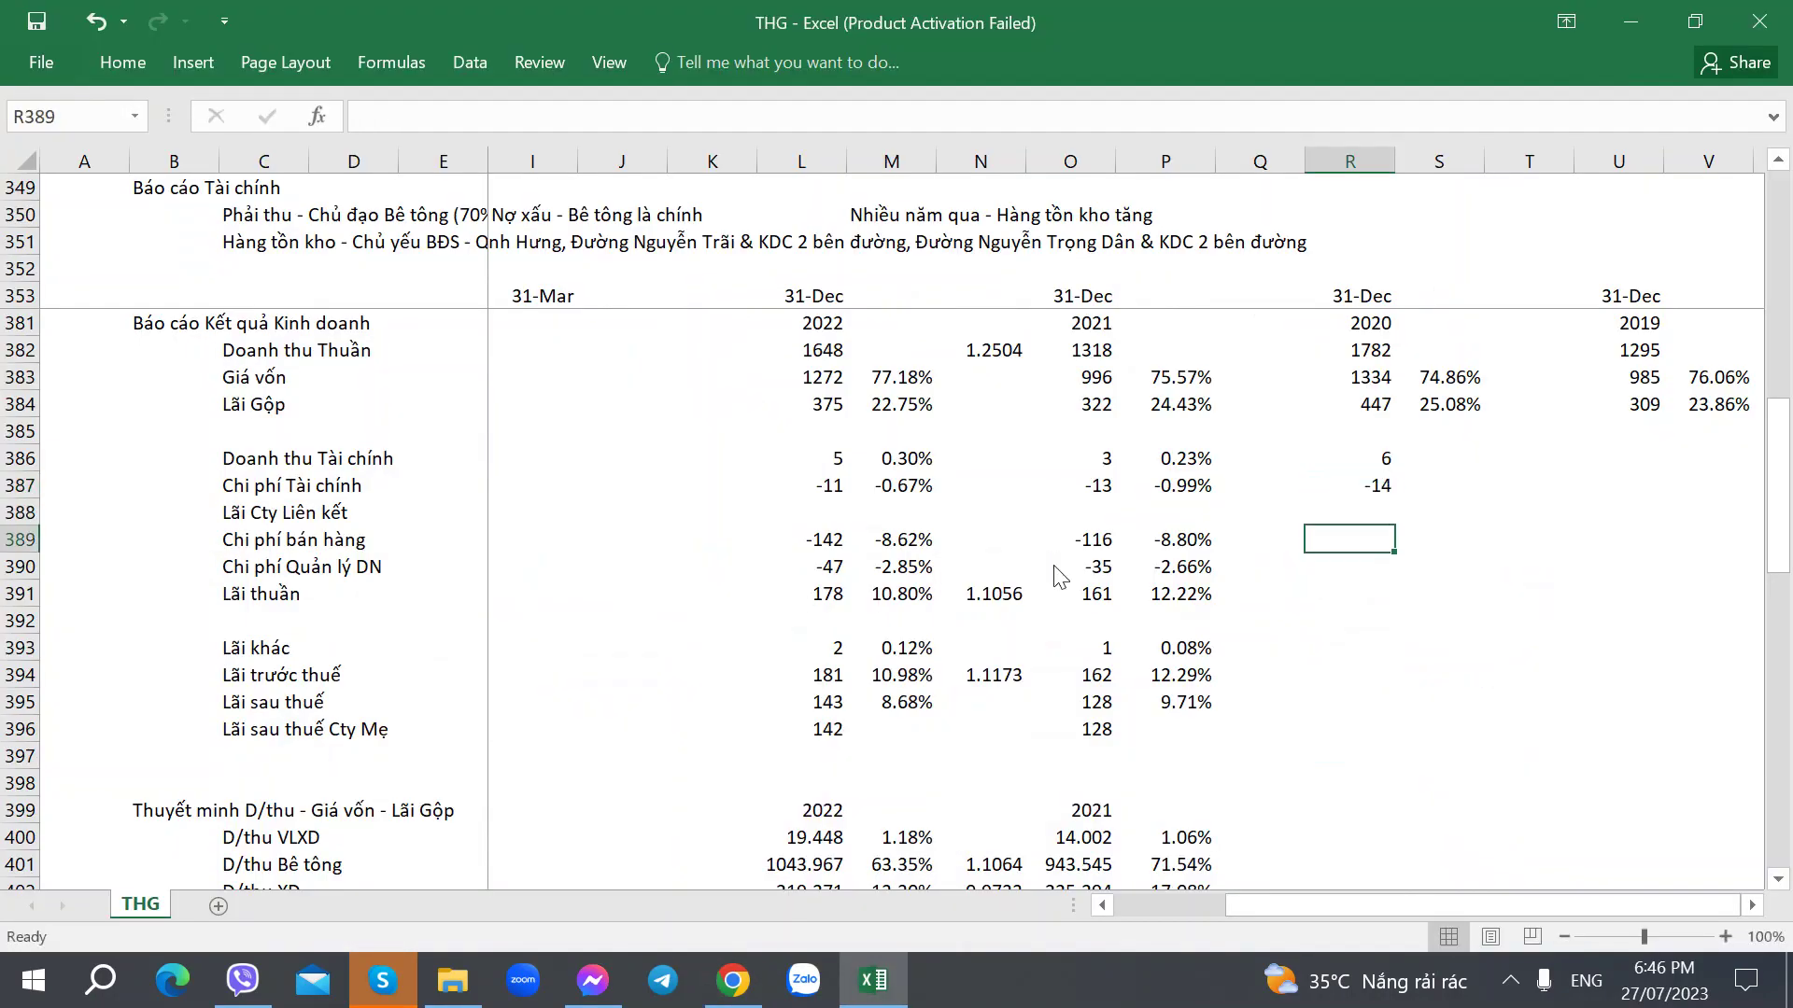
Enter -170 as the 2020 Chi phí bán hàng and -68 as Chi phí Quản lý DN, taken from the Chrome report.
key("alt+Tab")
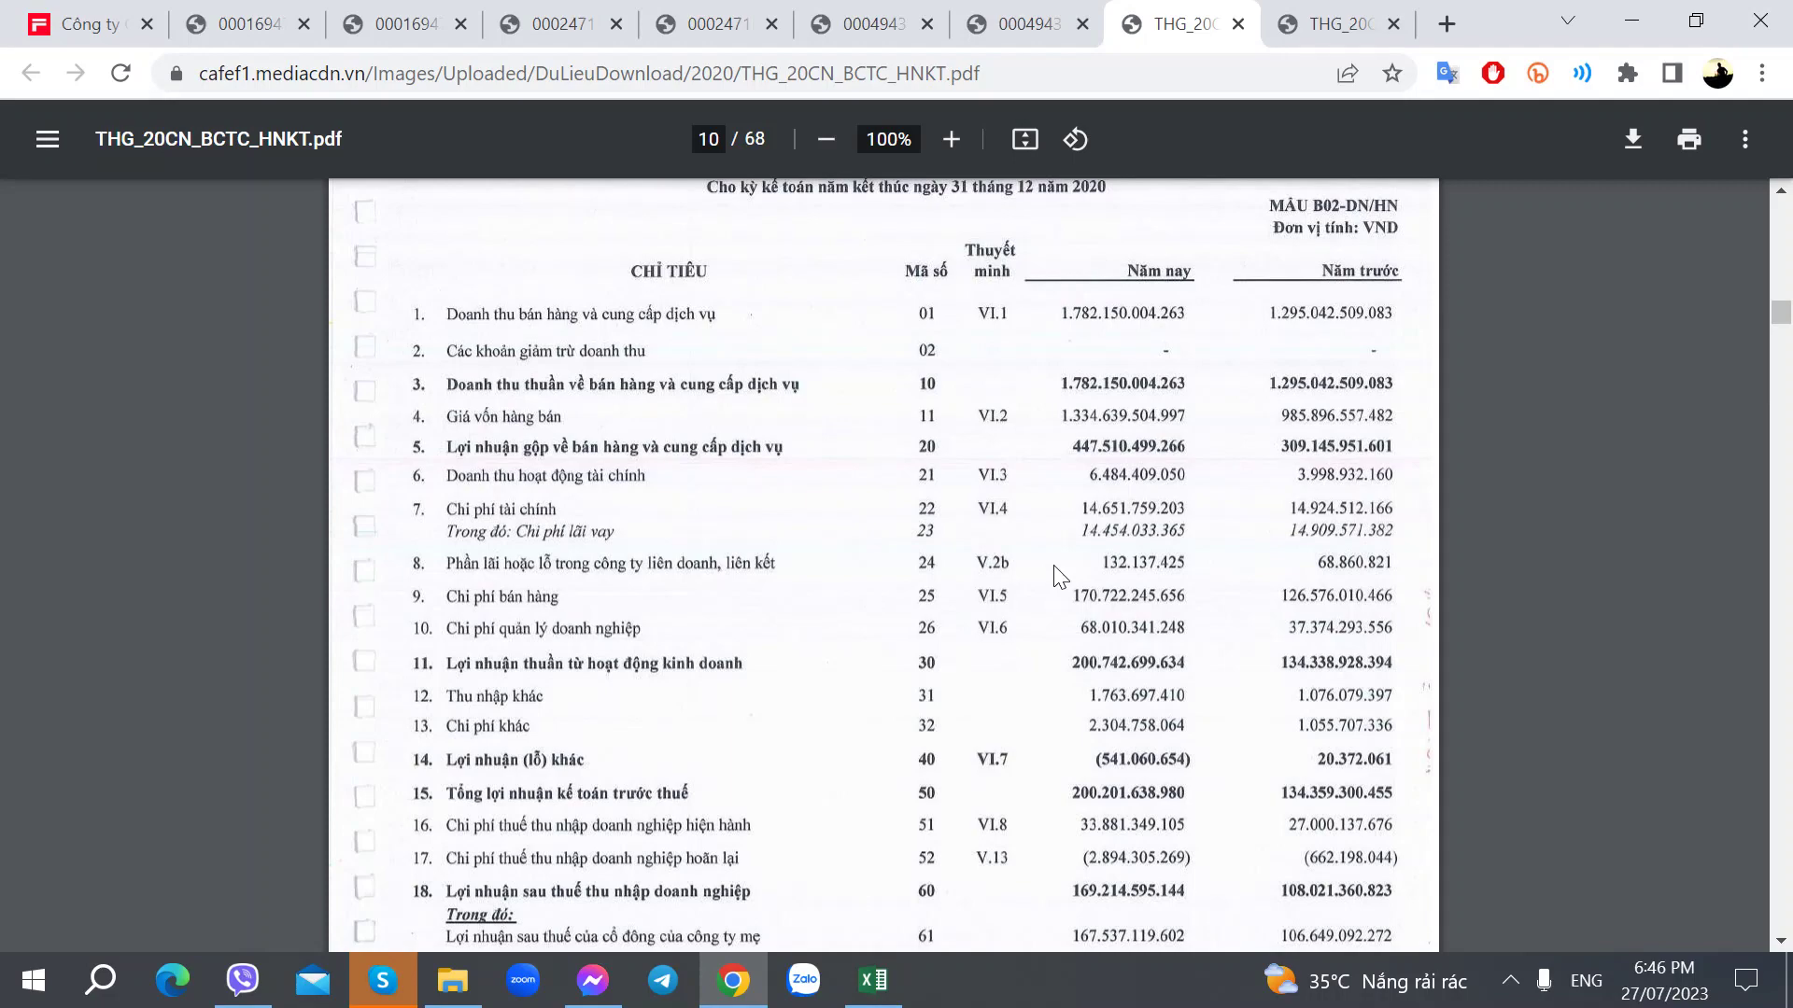
key("alt+Tab")
type("-170")
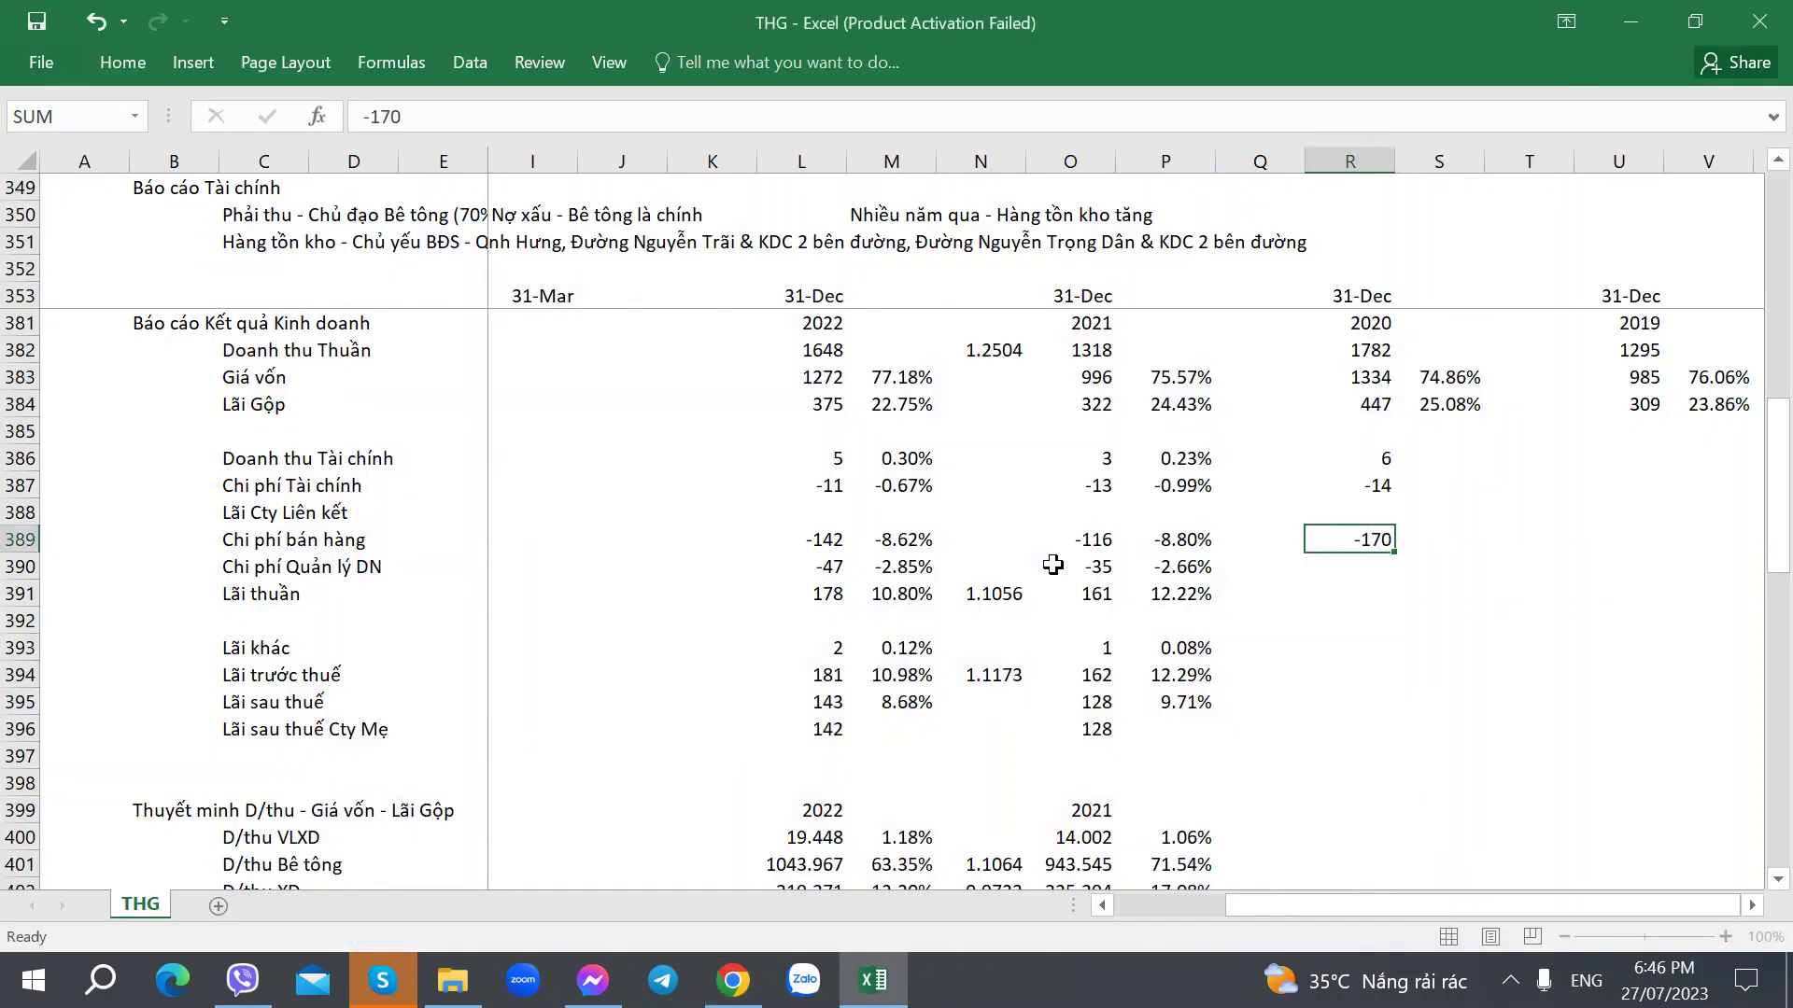
key("Return")
key("alt+Tab")
key("alt+Tab")
type("-")
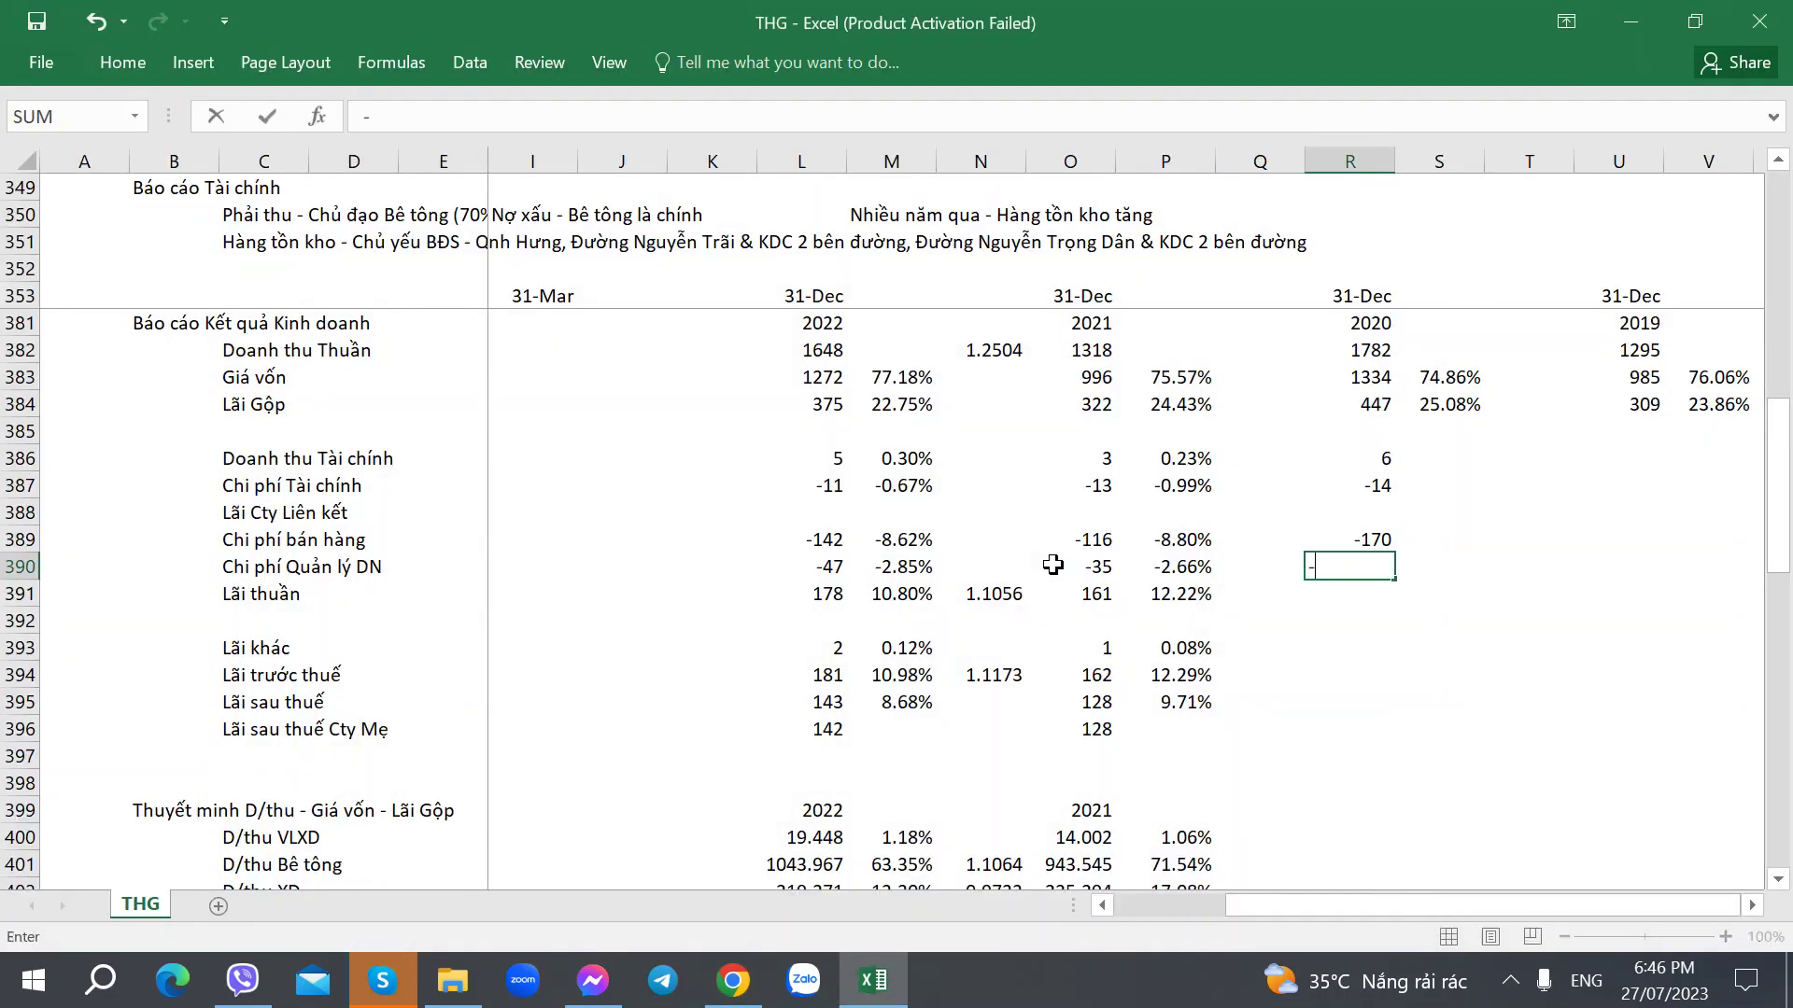
key("Left")
key("Right")
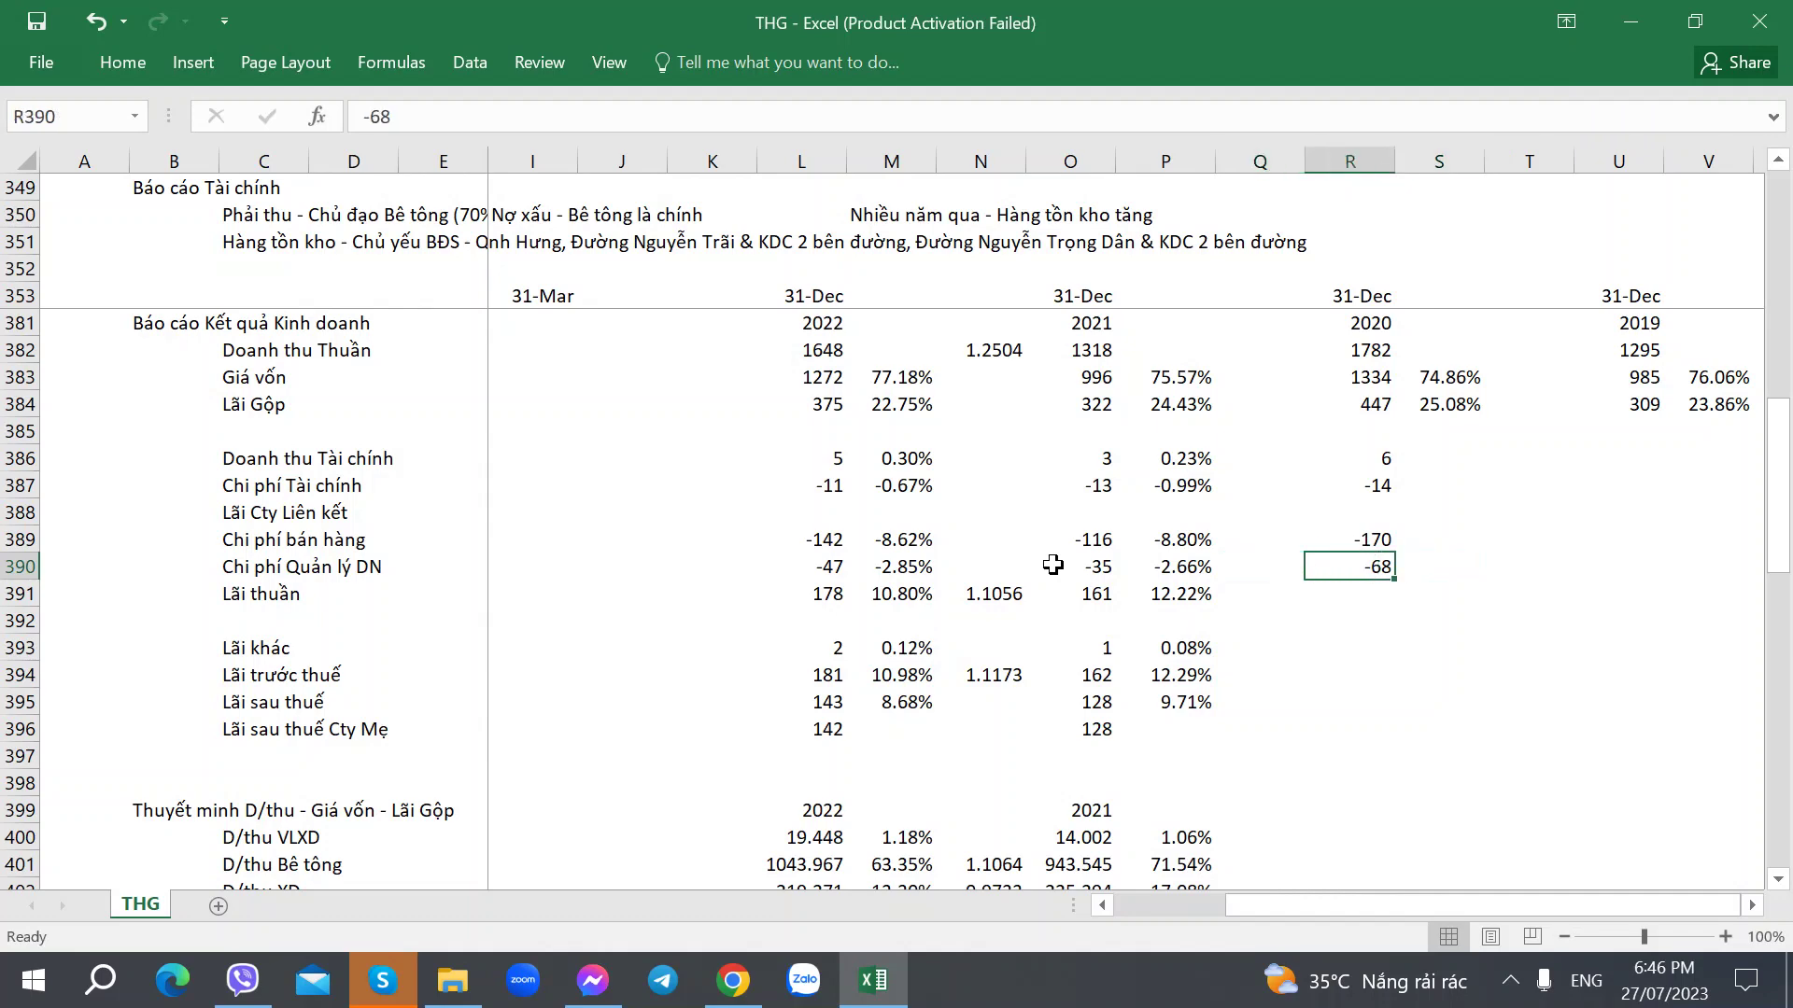
Enter 200 as the 2020 Lãi thuần in cell R391, taken from the report's income statement.
key("Down")
key("Left")
key("Left")
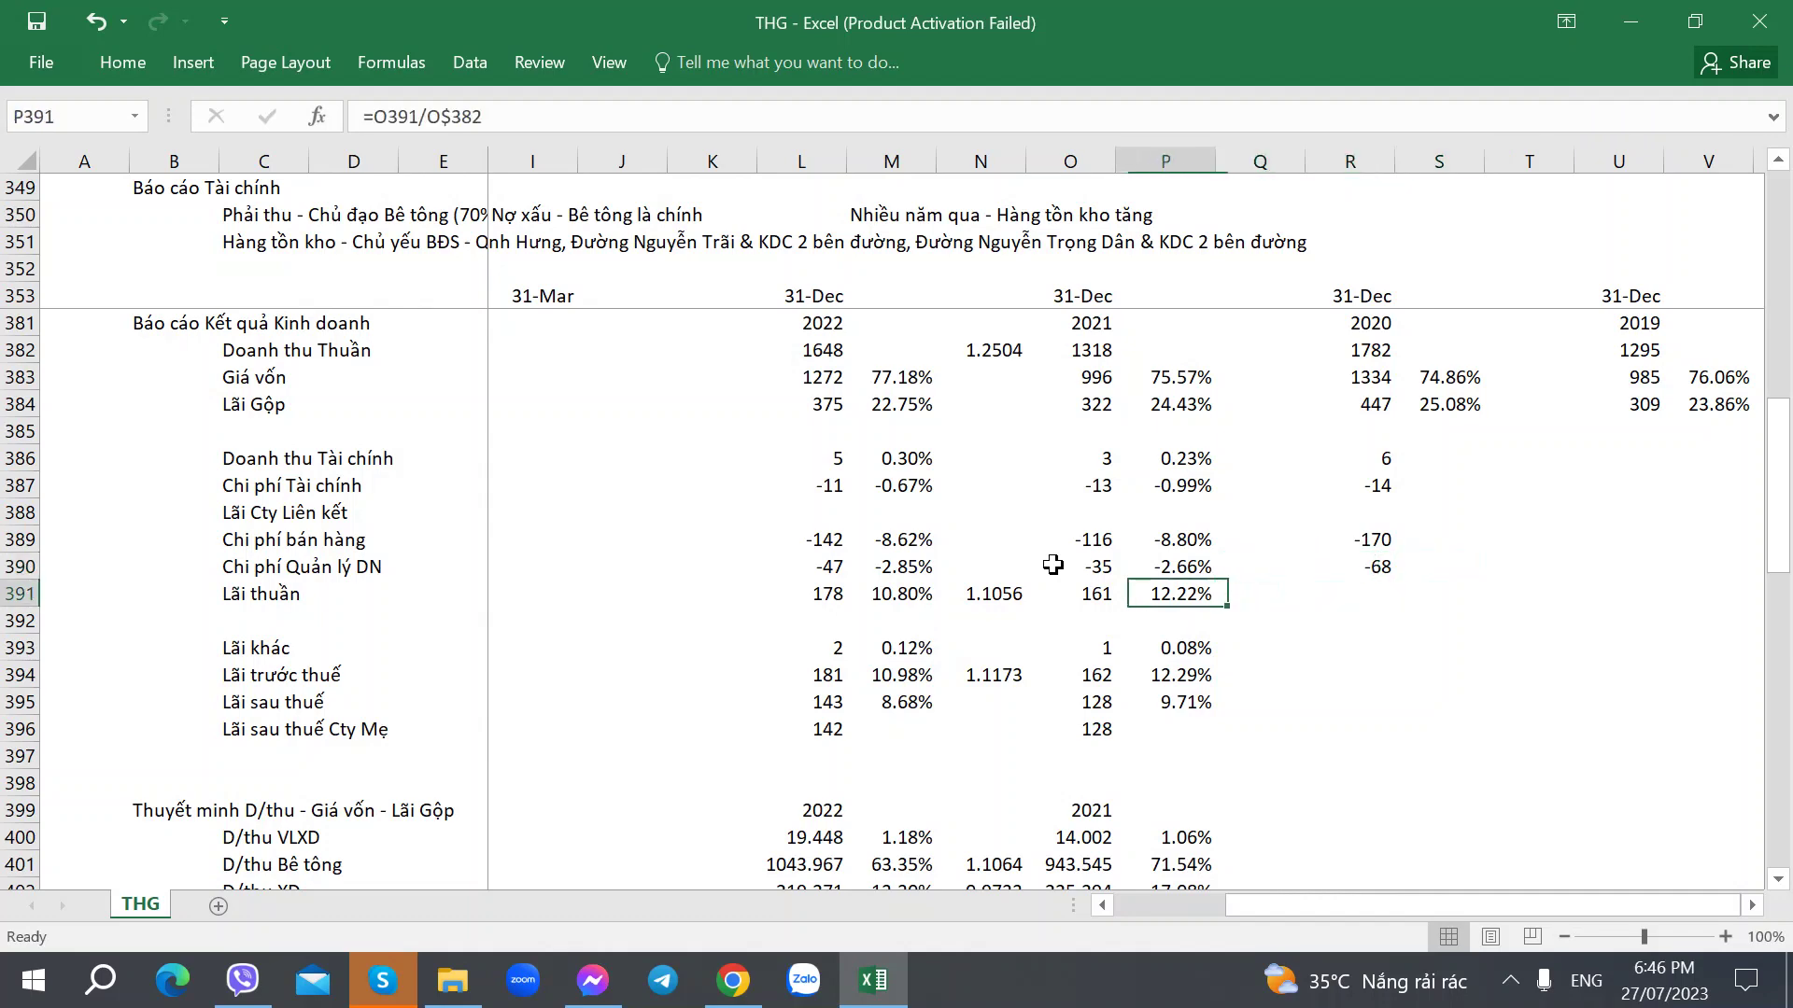
key("Left")
key("Right")
key("Right")
key("Right")
key("Right")
key("Left")
key("alt+Tab")
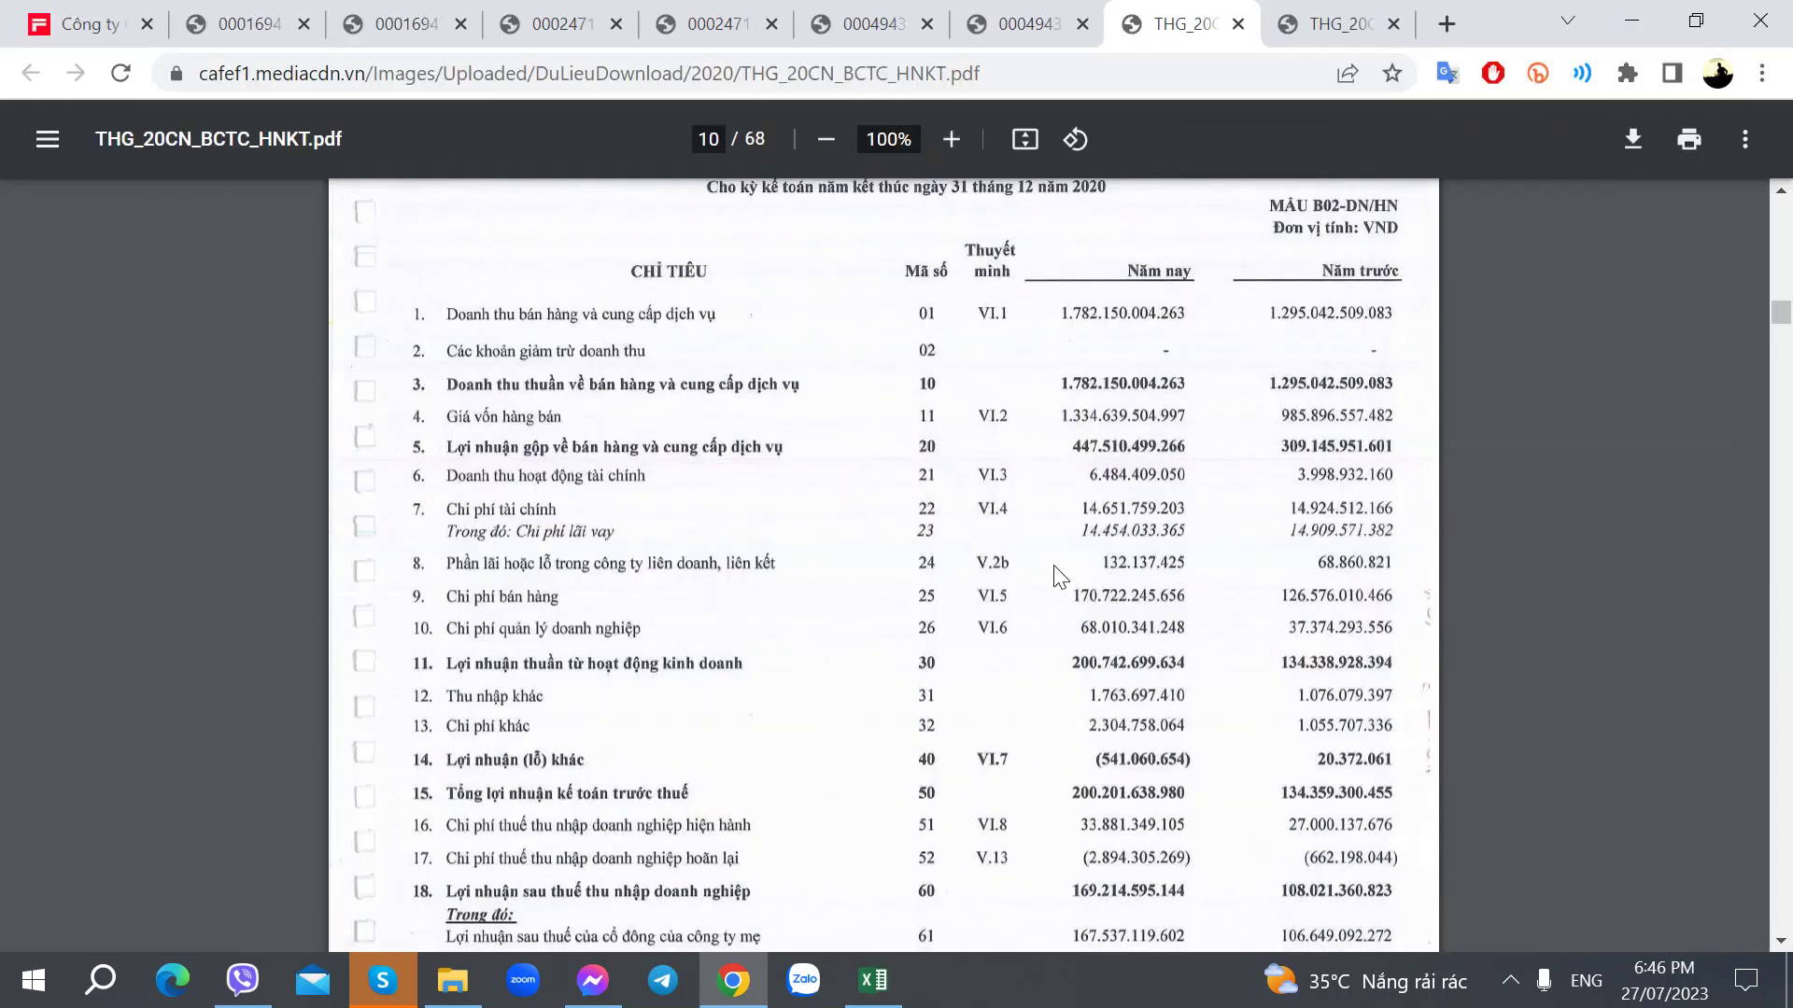
key("alt+Tab")
type("200")
key("Right")
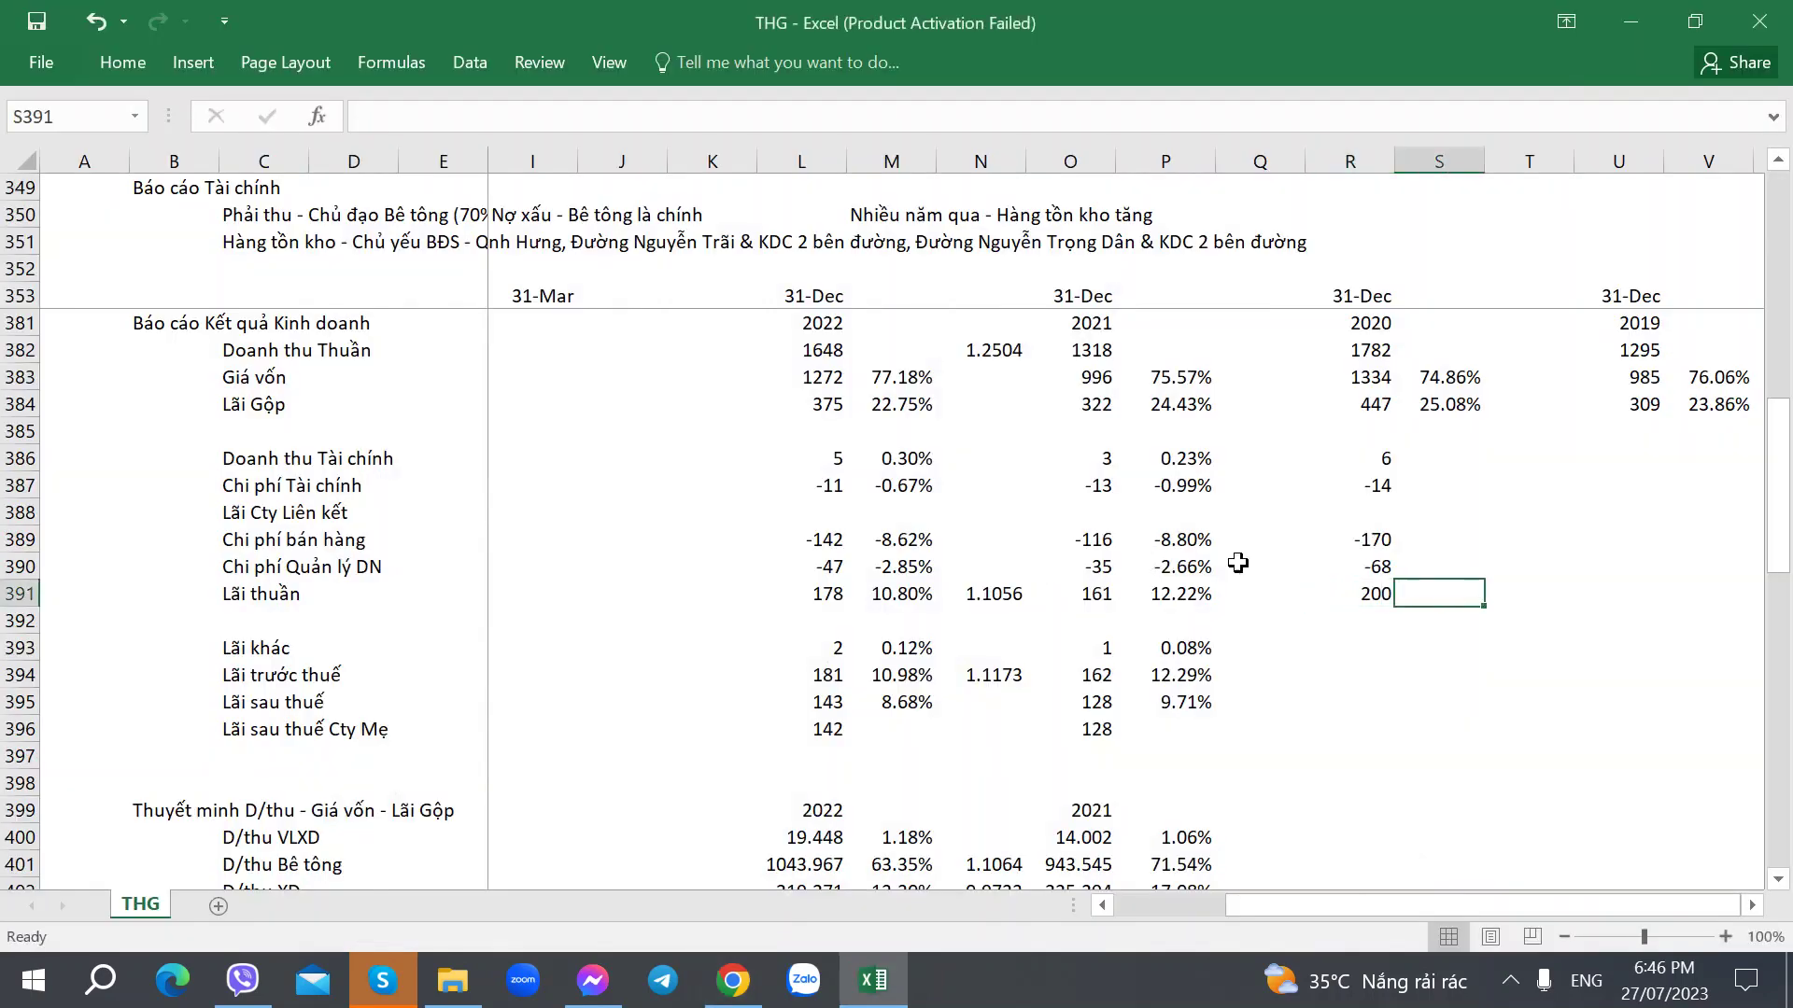
Copy the 2020 gross-profit ratio formula in S384 to the Doanh thu Tài chính and Chi phí Tài chính rows, S386 and S387.
left_click(1439, 403)
key("ctrl+c")
key("Down")
key("Down")
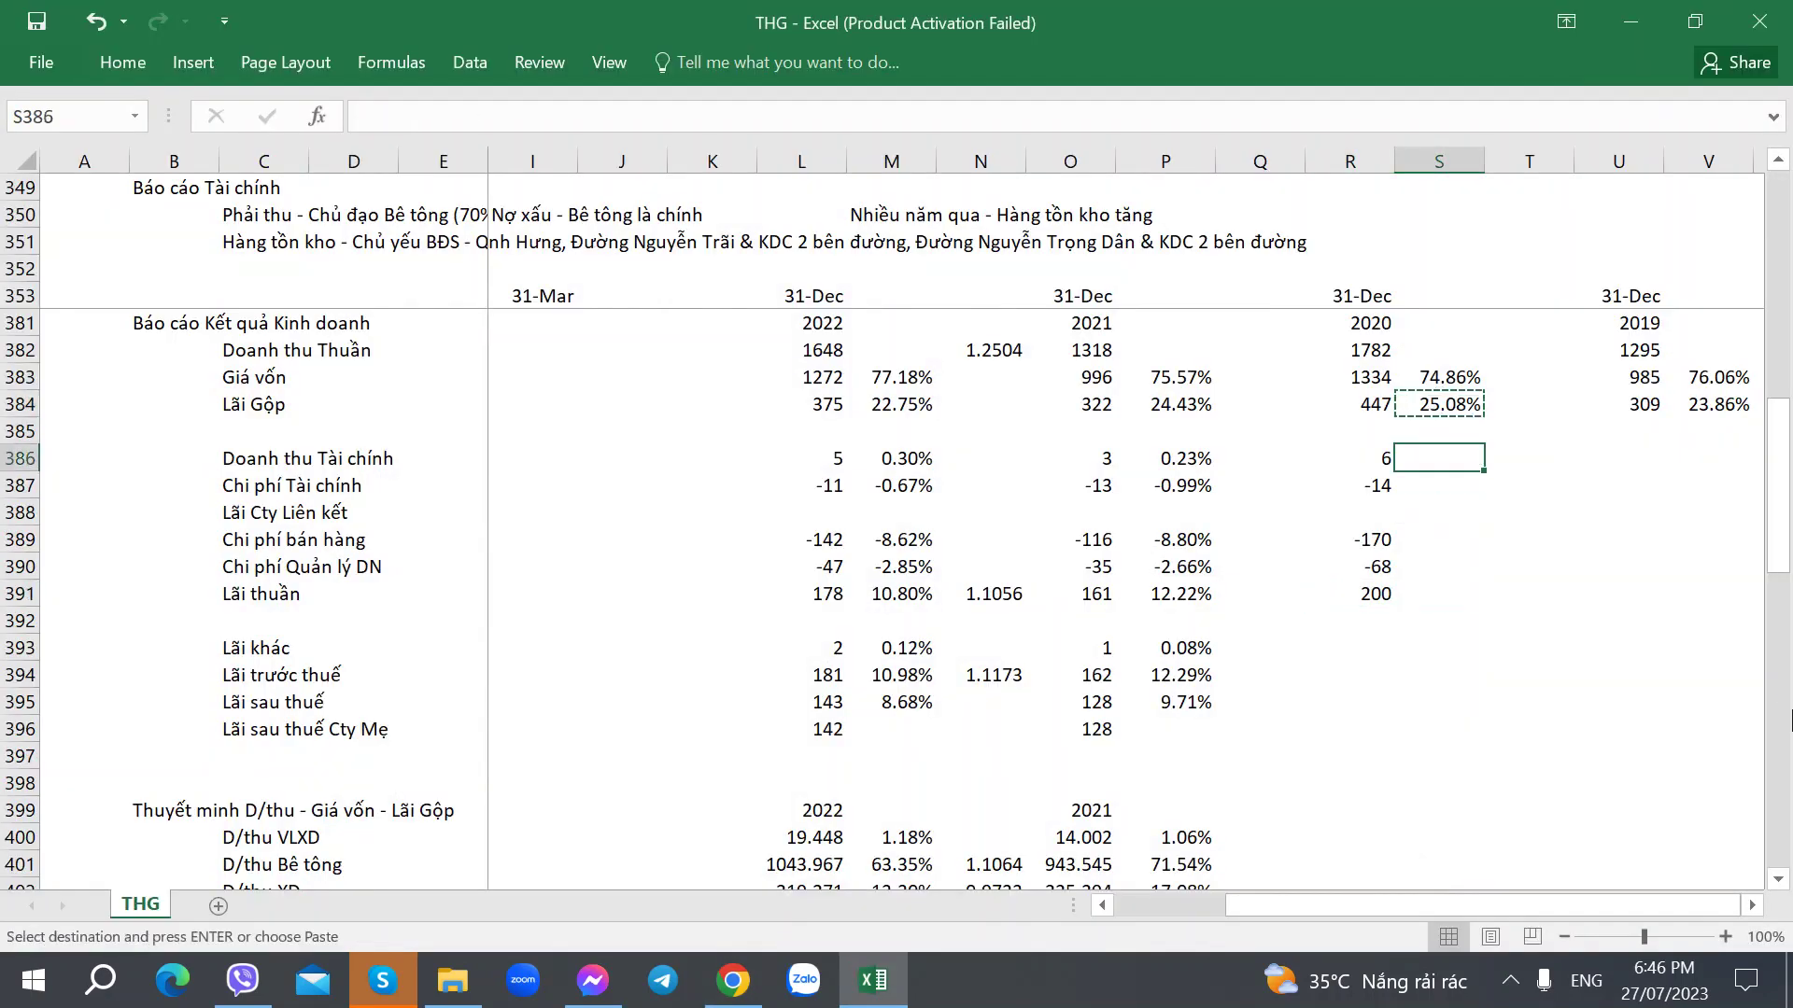
key("ctrl+v")
key("Down")
key("ctrl+v")
Paste the same ratio formula for the 2020 Chi phí bán hàng, Chi phí Quản lý DN and Lãi thuần rows, S389 to S391.
key("Down")
key("Down")
key("ctrl+v")
key("Down")
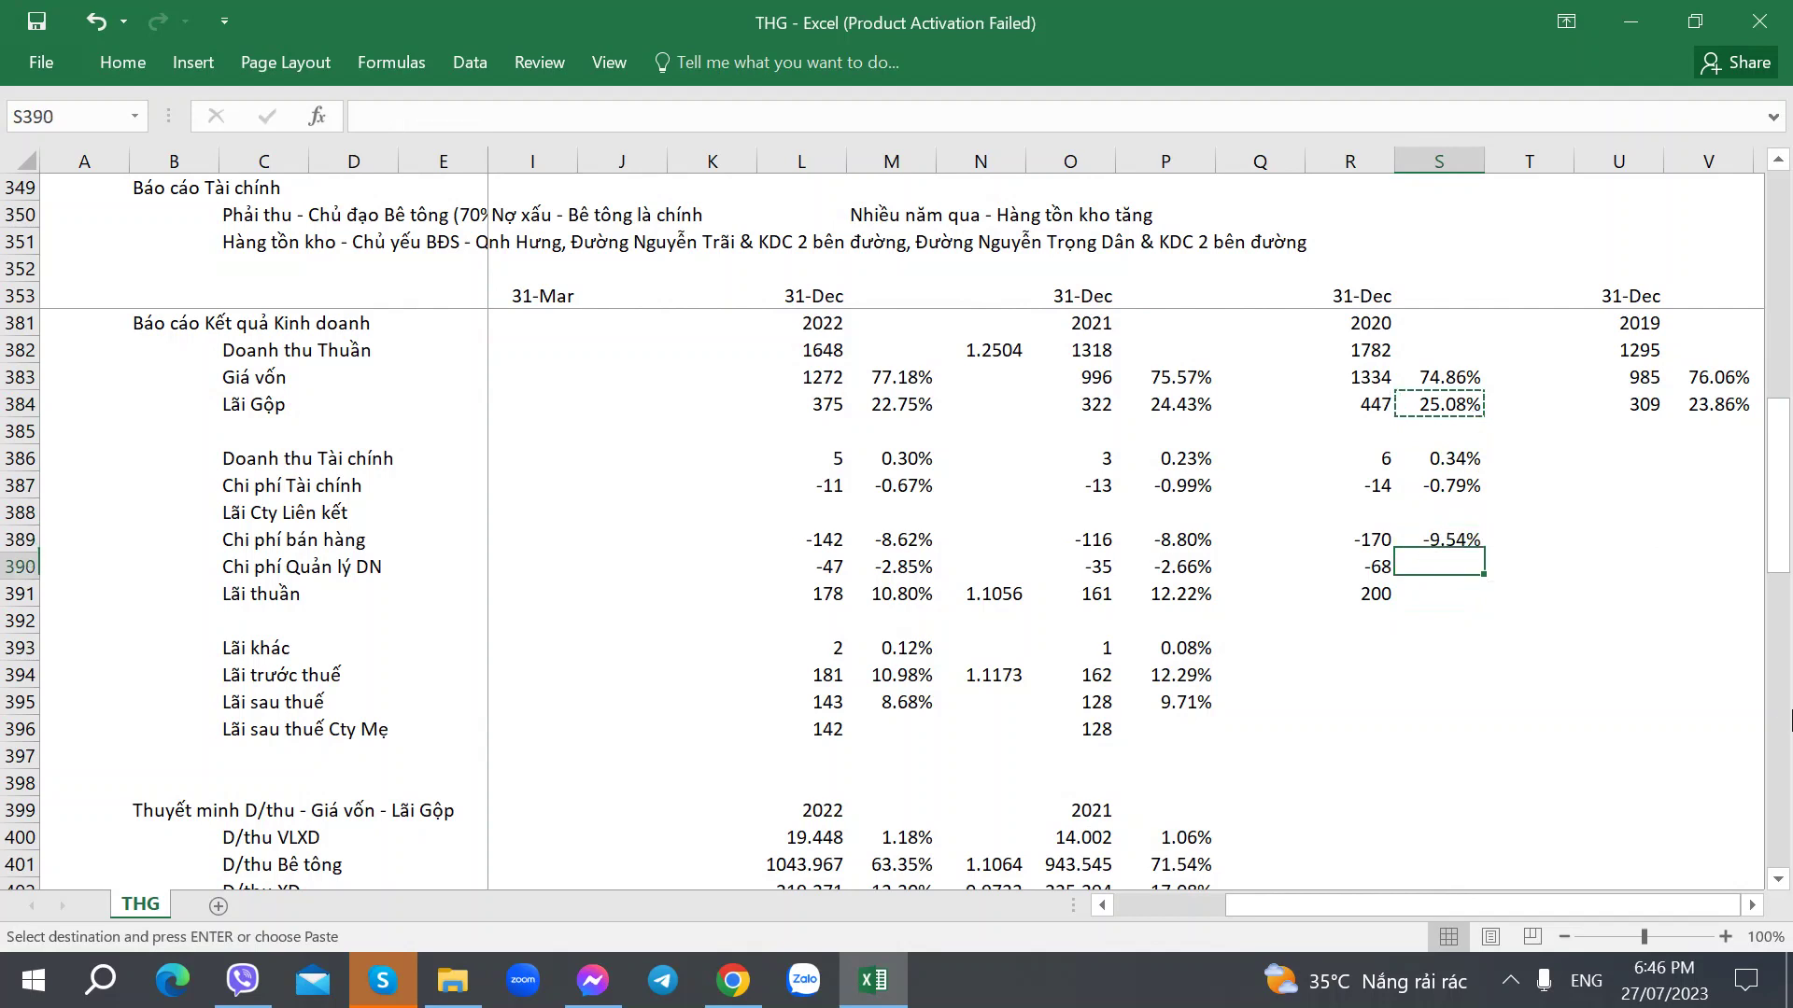
key("ctrl+v")
key("Down")
key("ctrl+v")
key("Down")
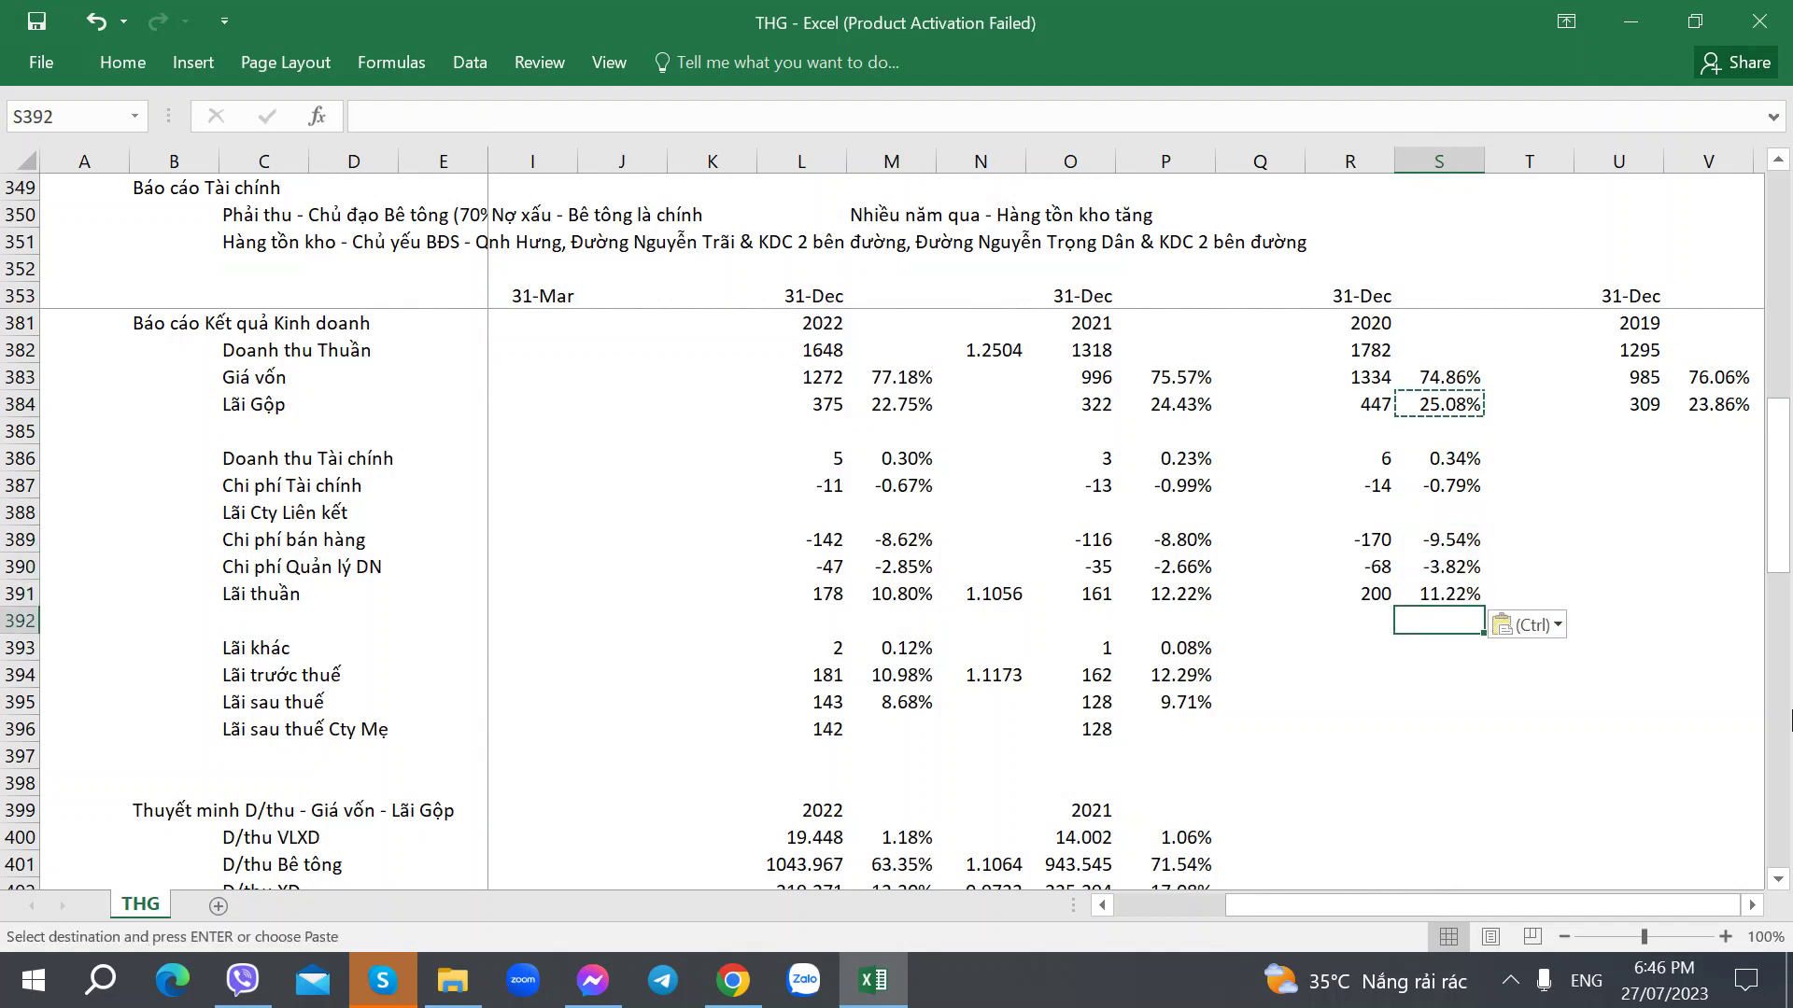
Examine the 2020 revenue ratios of cost of goods sold, net profit, selling expenses and administrative expenses.
left_click(1455, 387)
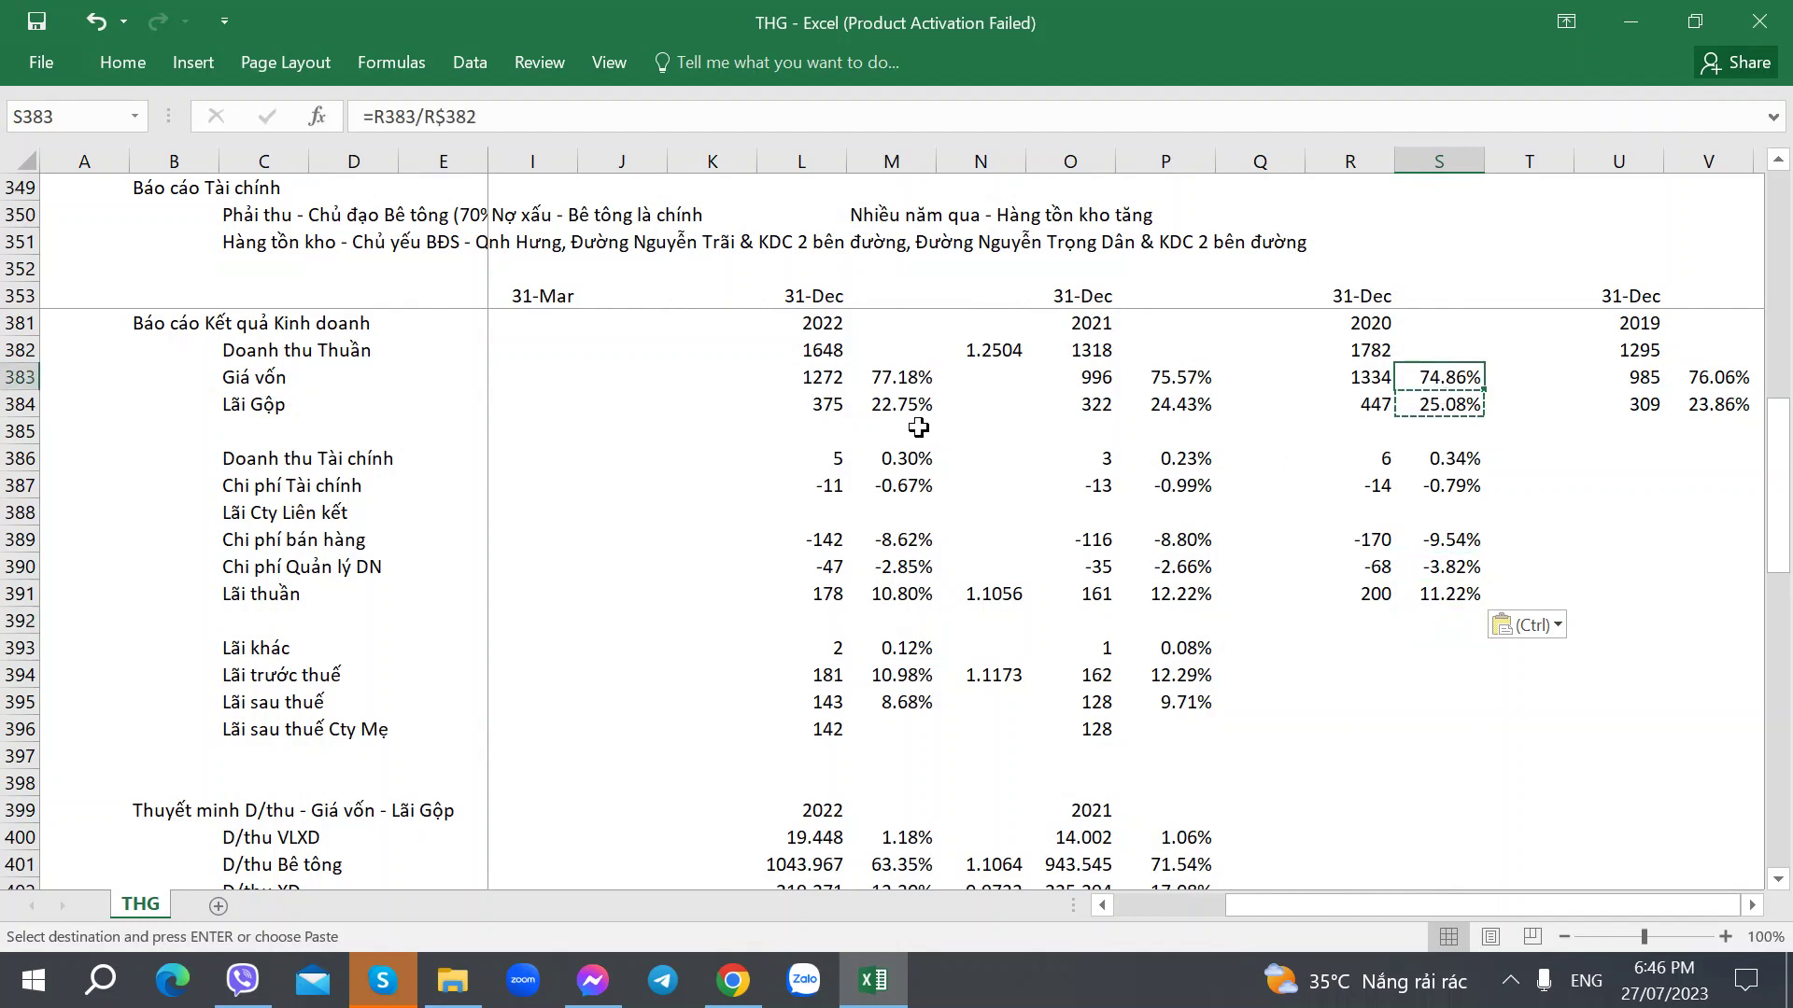
left_click(1445, 591)
left_click(1448, 539)
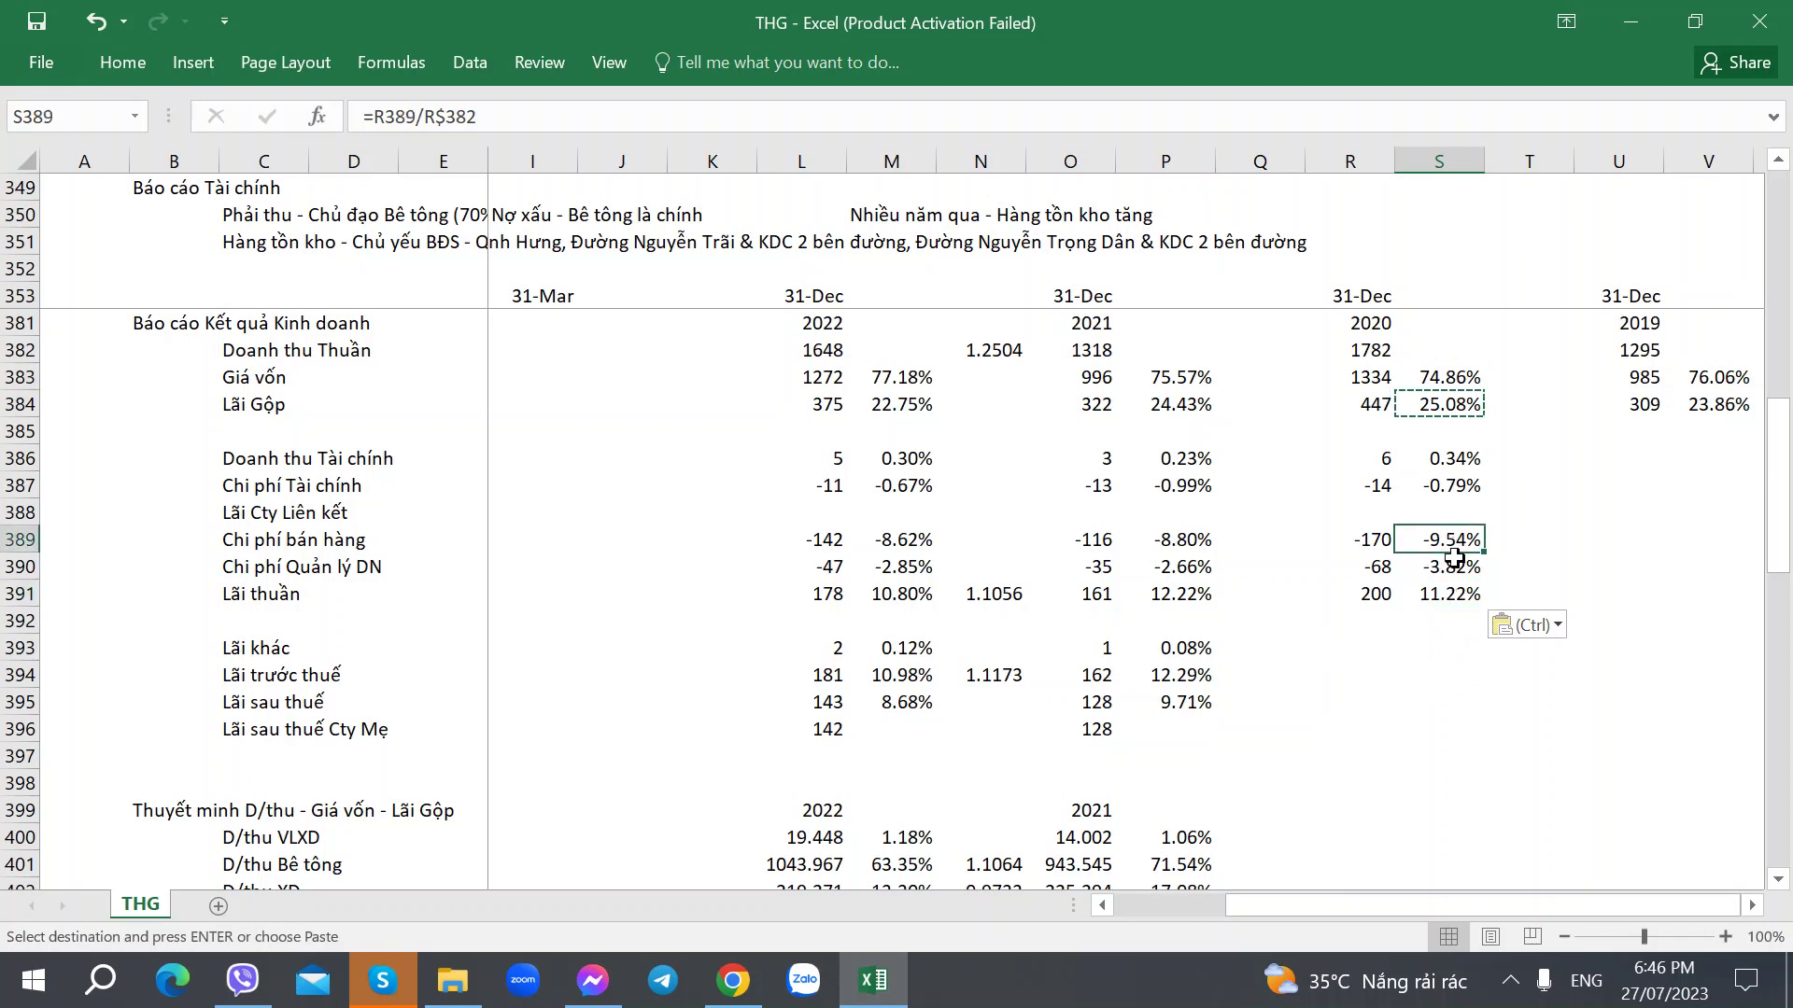
left_click(1454, 567)
left_click(1452, 547)
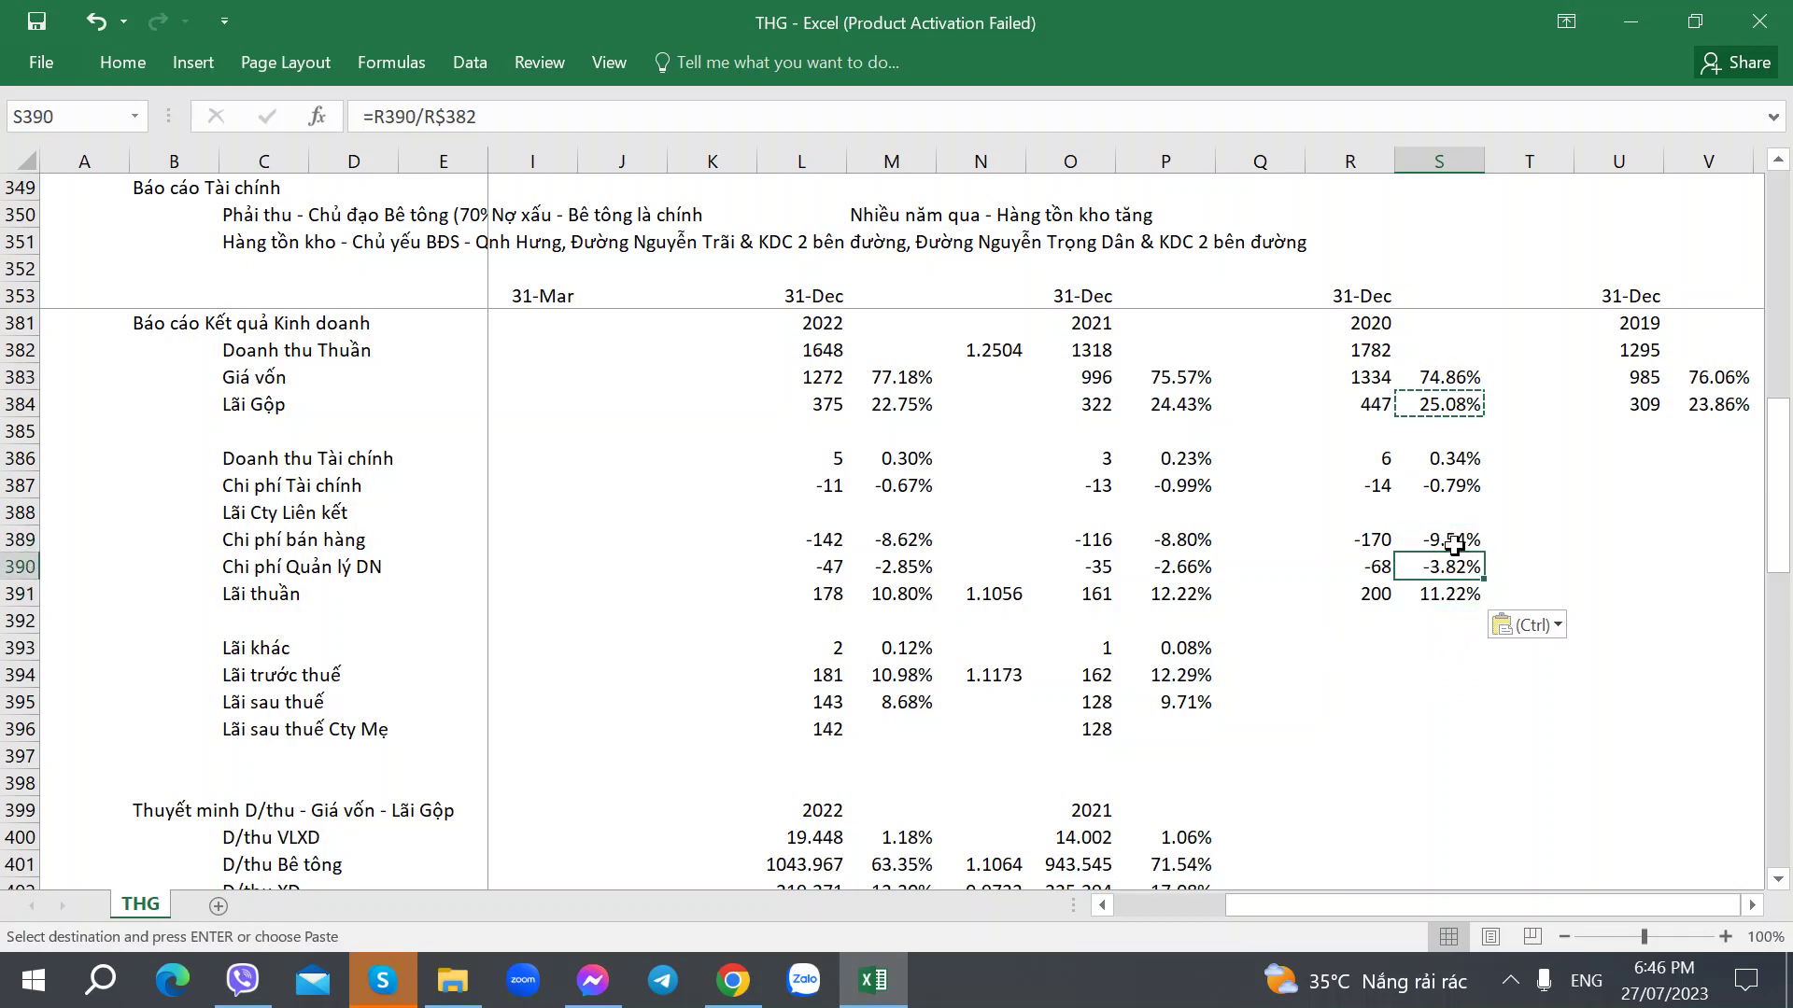
left_click(1453, 564)
left_click(1448, 538)
Enter 0 as the 2020 Lãi khác and 200 as Lãi trước thuế, taken from the lower part of the income statement in Chrome.
left_click(1353, 673)
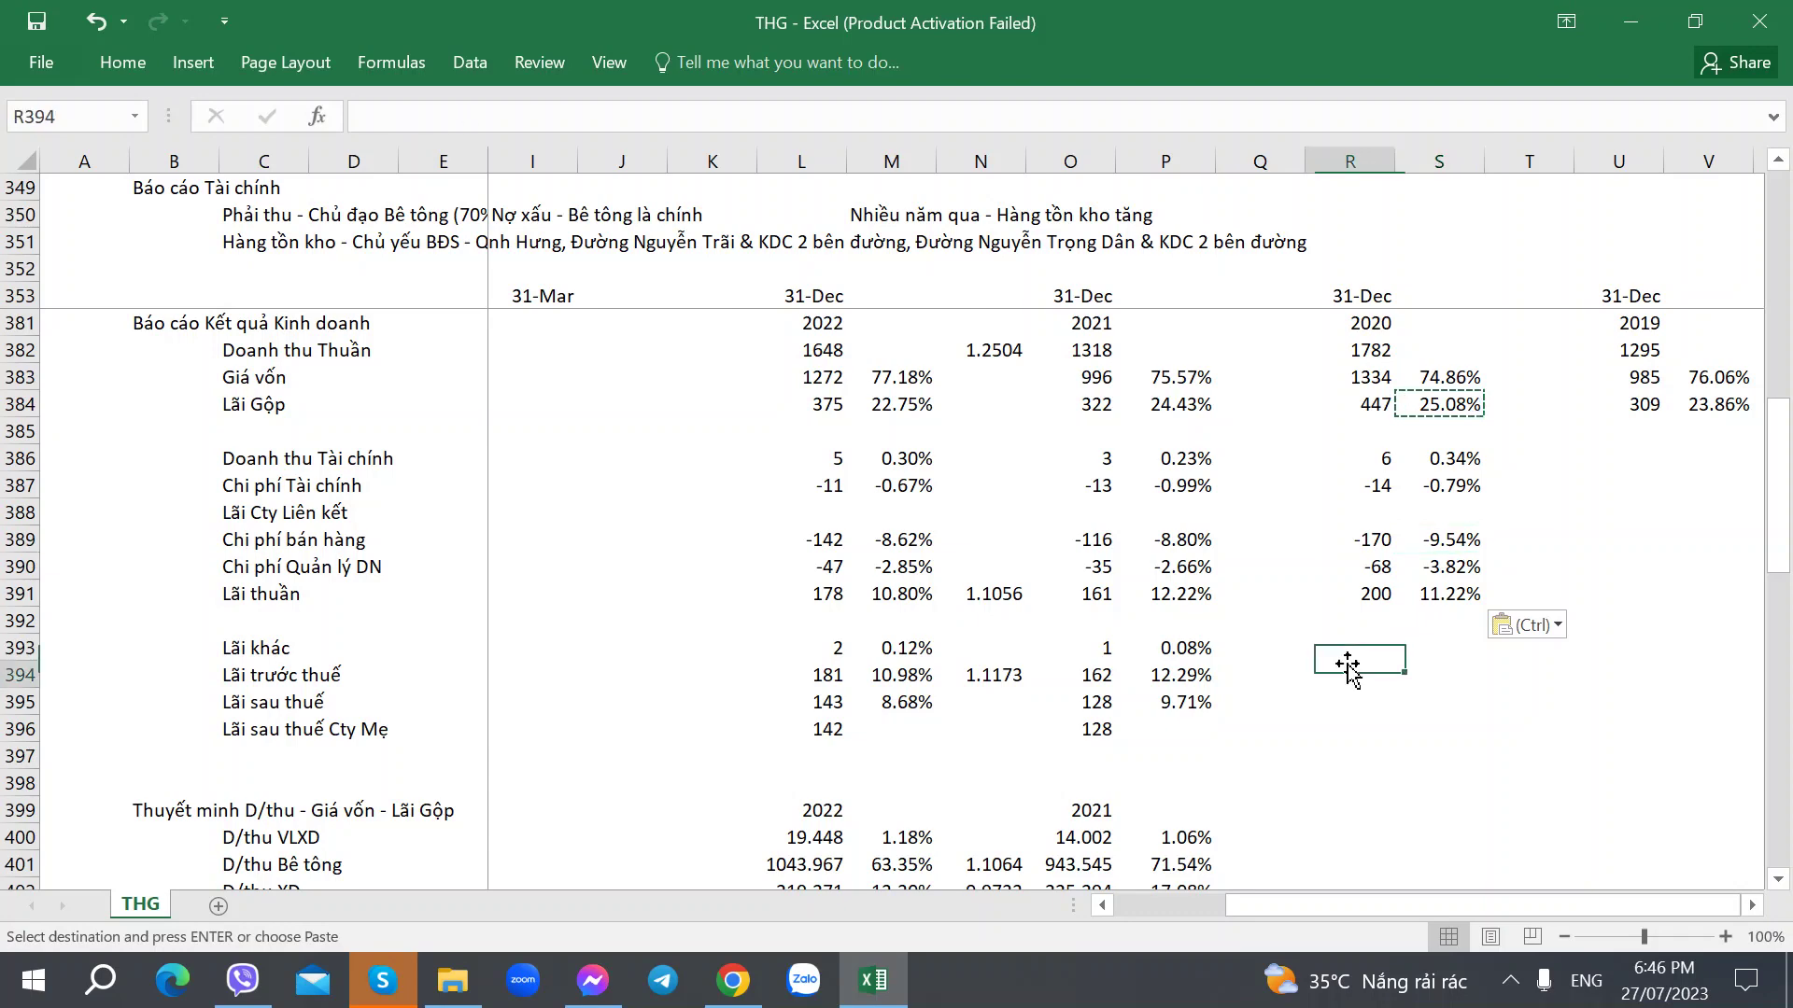
left_click(1353, 646)
key("alt+Tab")
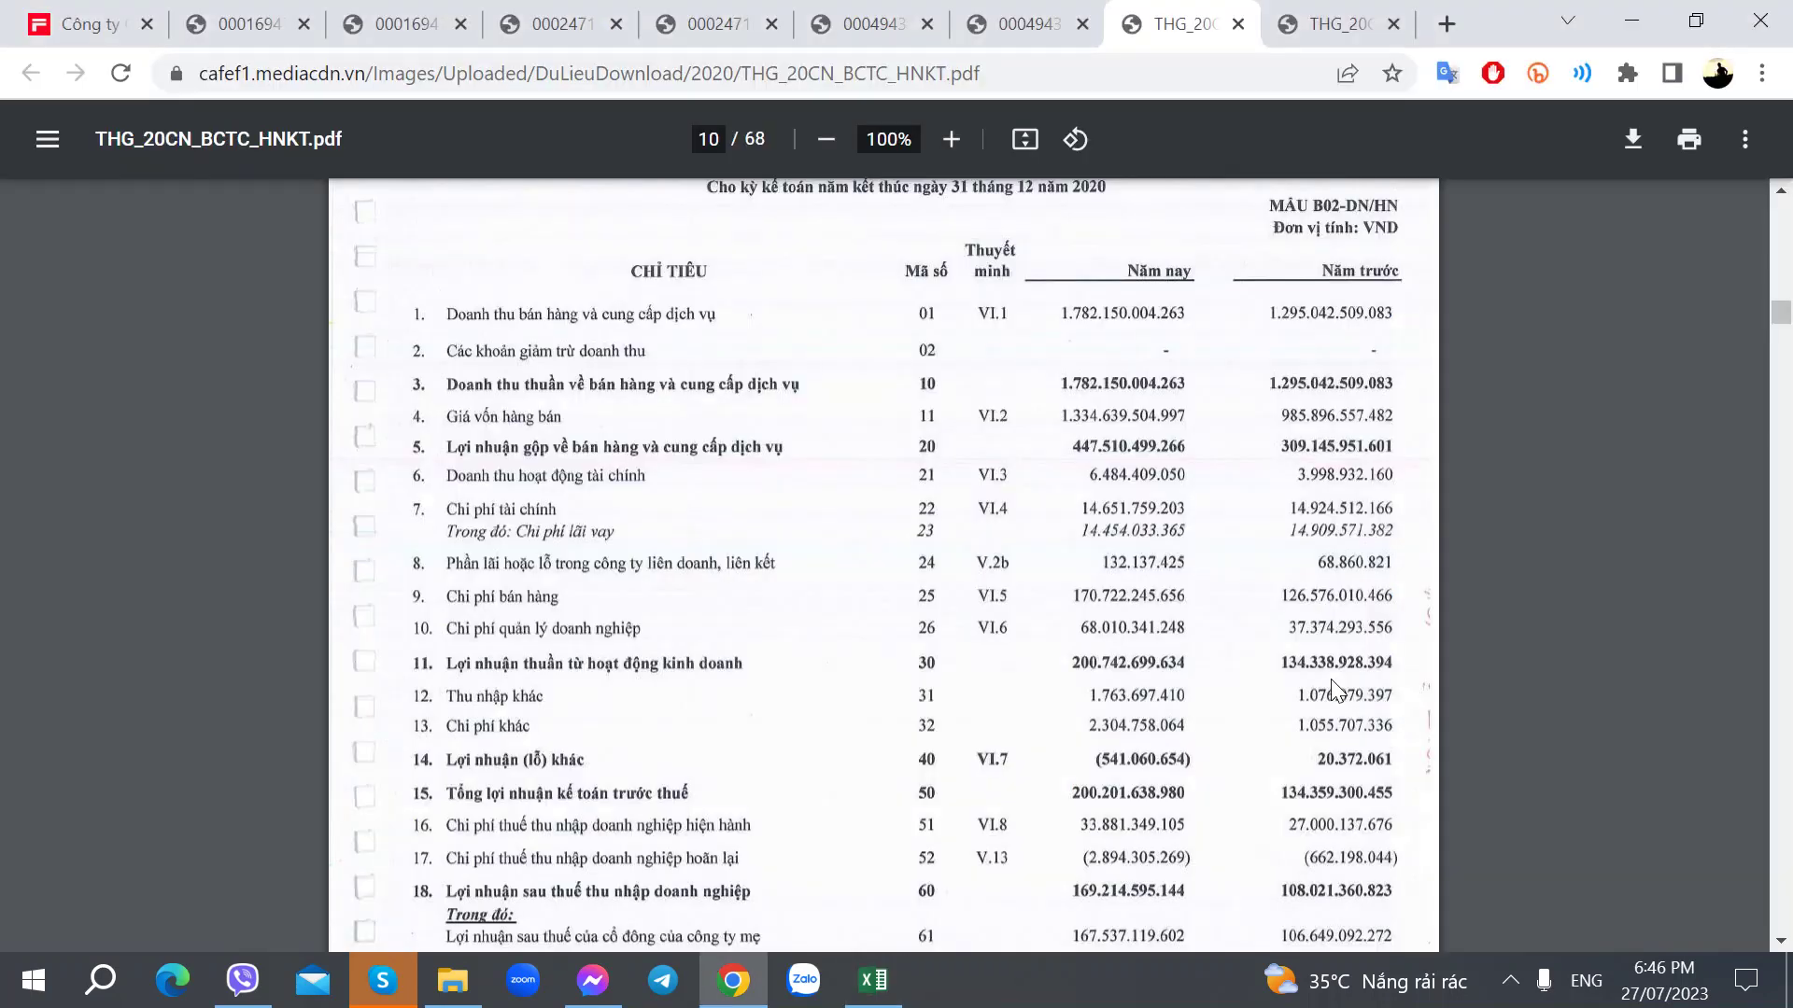
scroll(1337, 691, "down", 2)
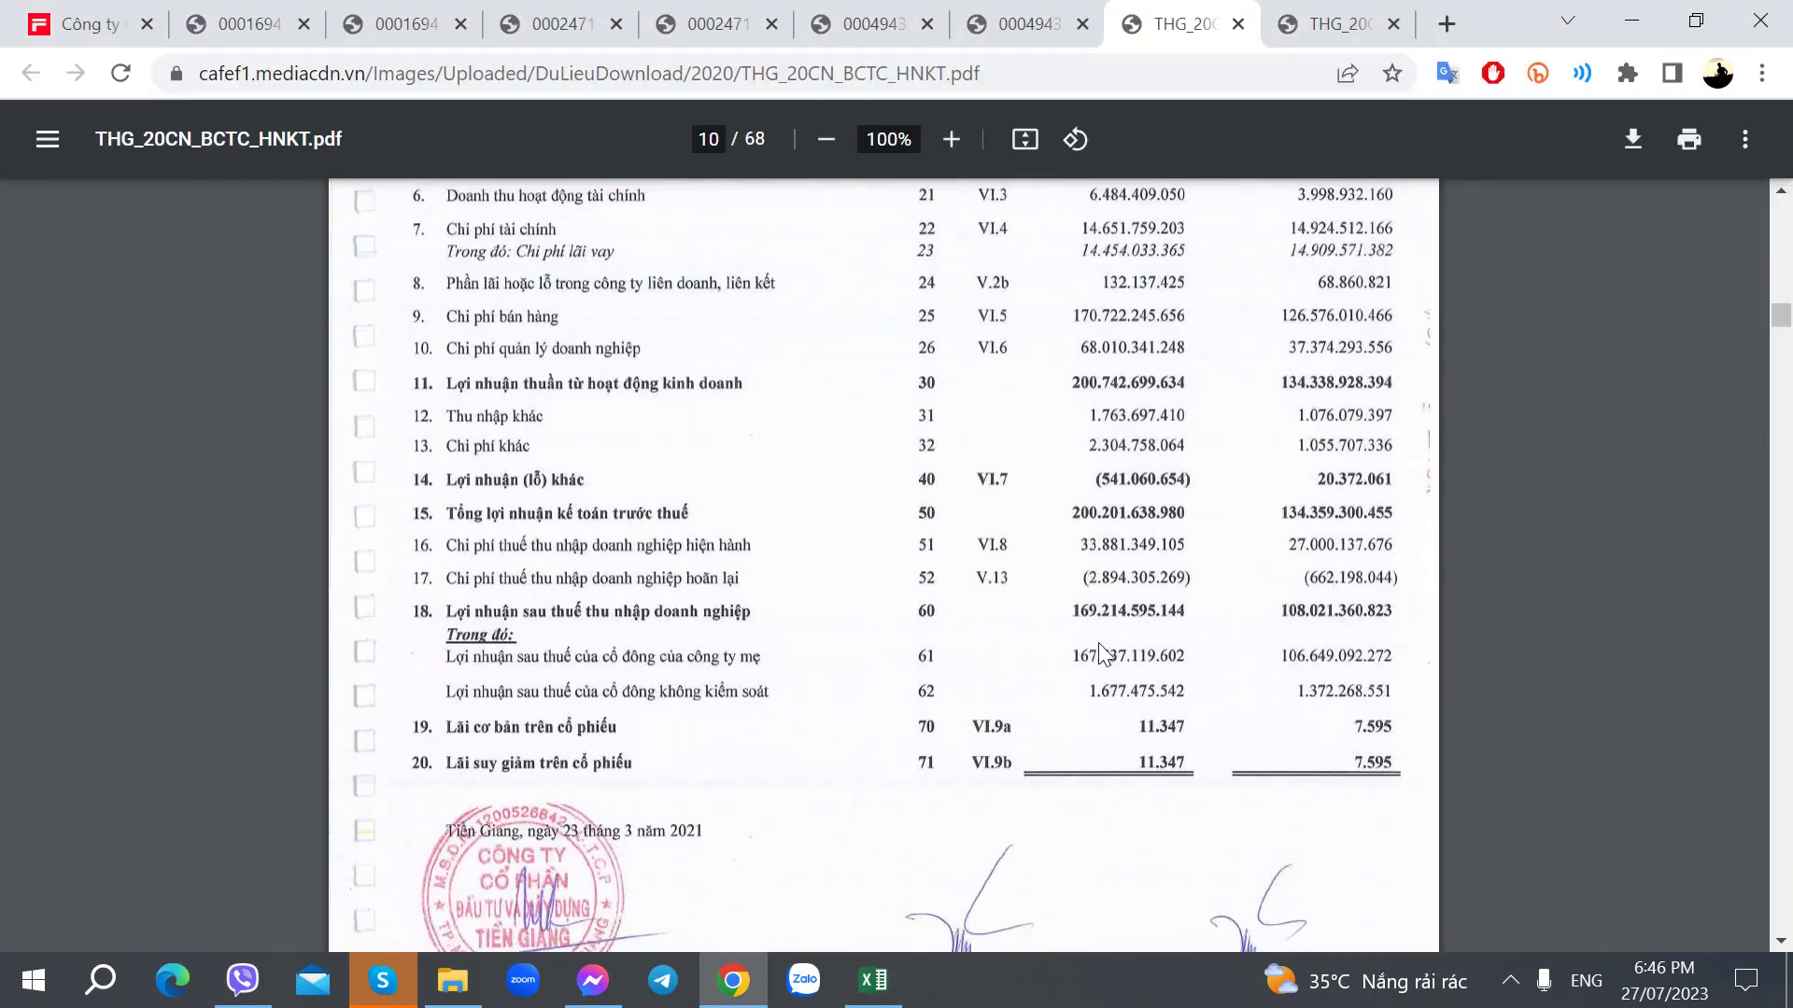
key("alt+Tab")
key("alt+Tab")
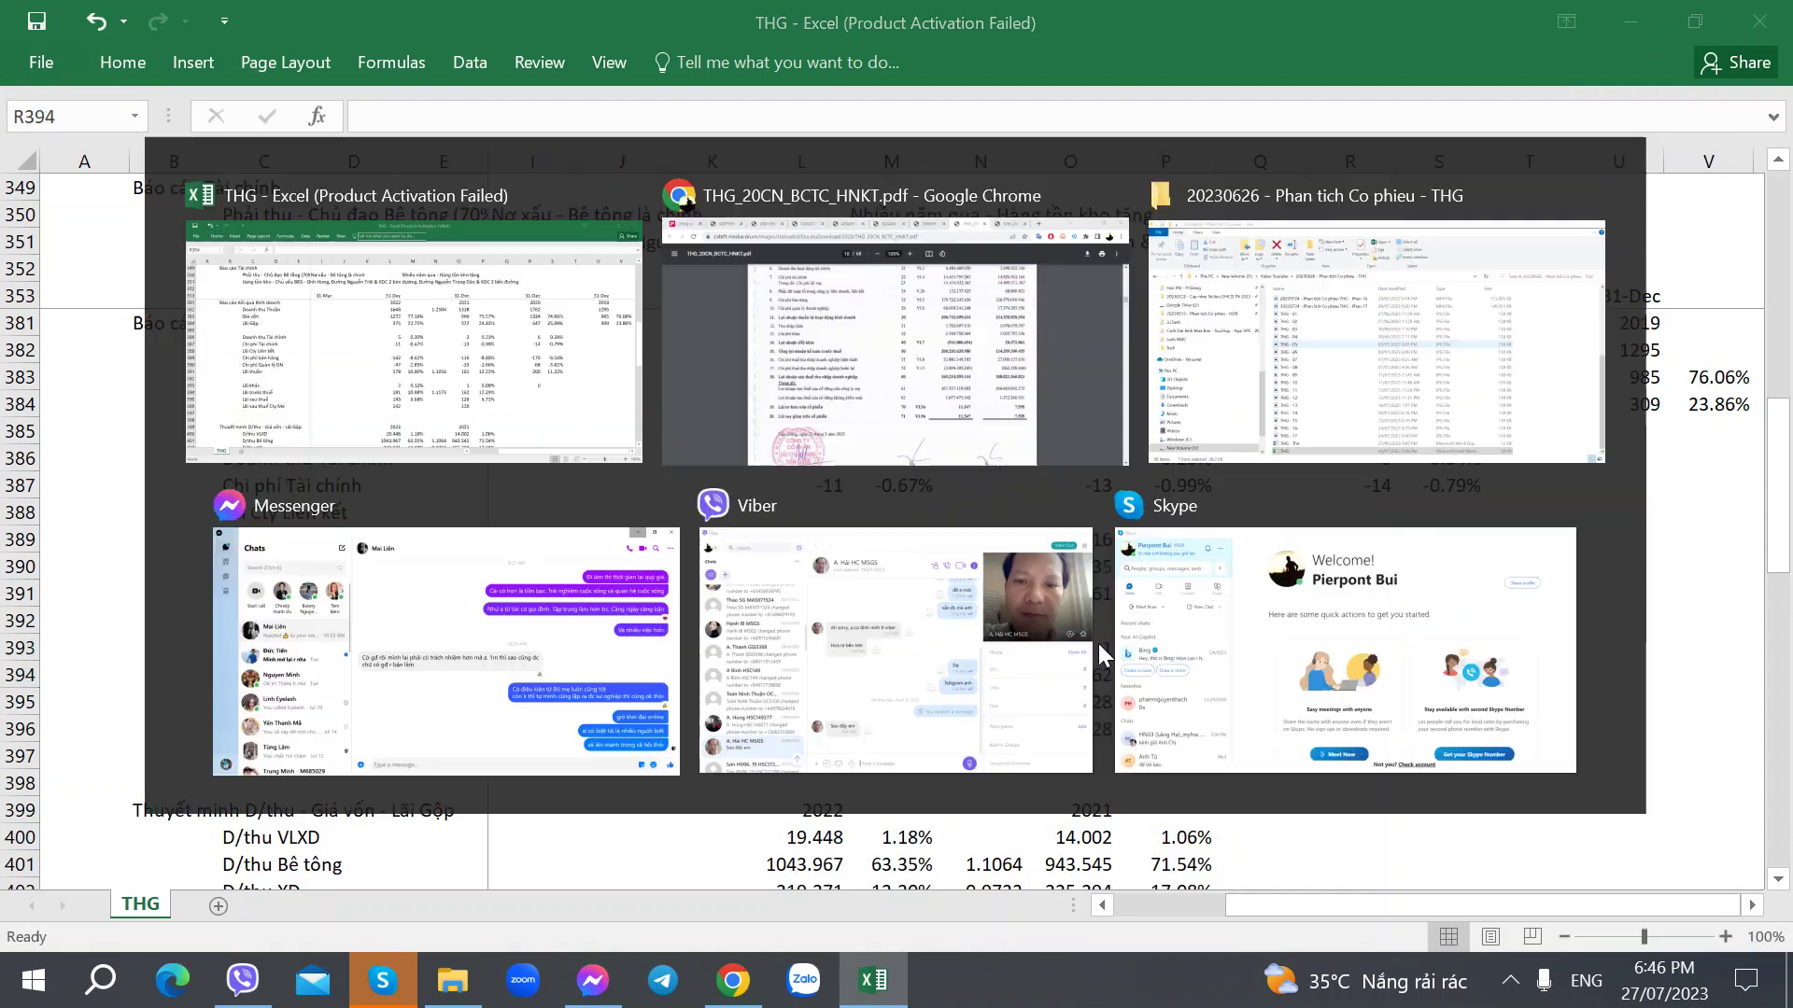
key("alt+Tab")
type("200")
key("Tab")
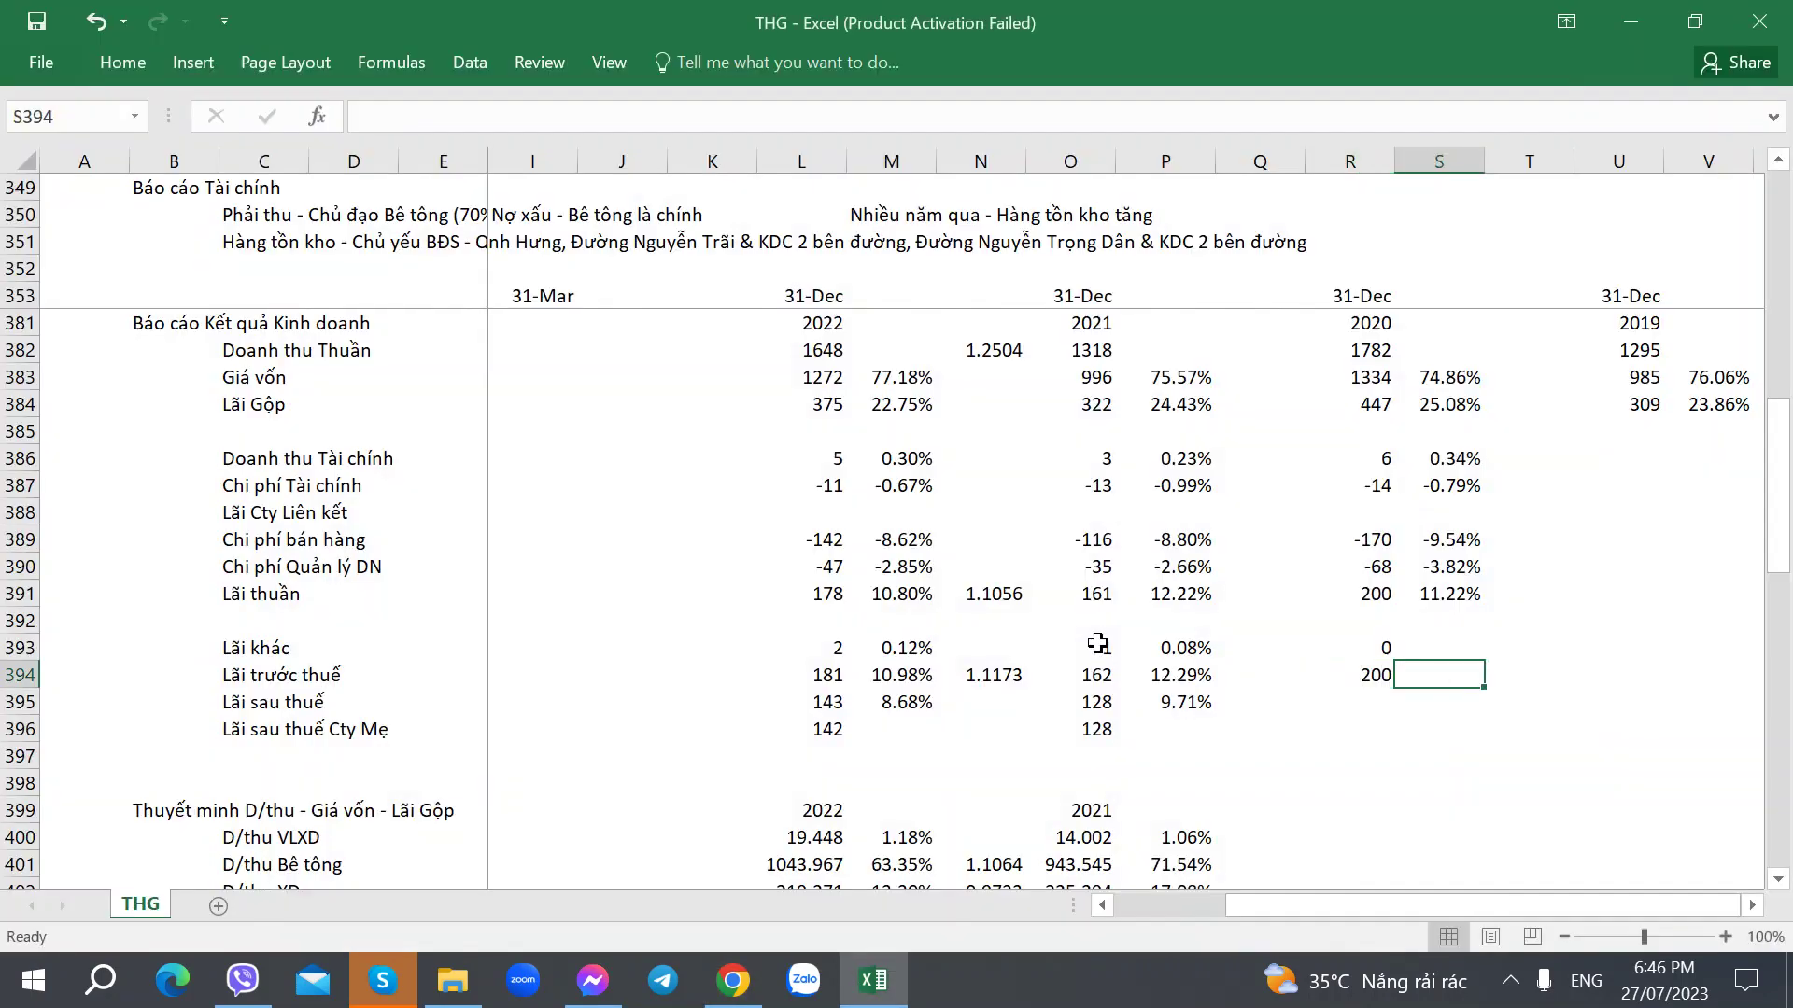
Copy the 2020 Lãi thuần ratio formula in S391 to the Lãi trước thuế and Lãi khác rows, S394 and S393.
key("Up")
key("Up")
key("Up")
key("ctrl+c")
key("Down")
key("Down")
key("Down")
key("ctrl+v")
key("Up")
key("ctrl+v")
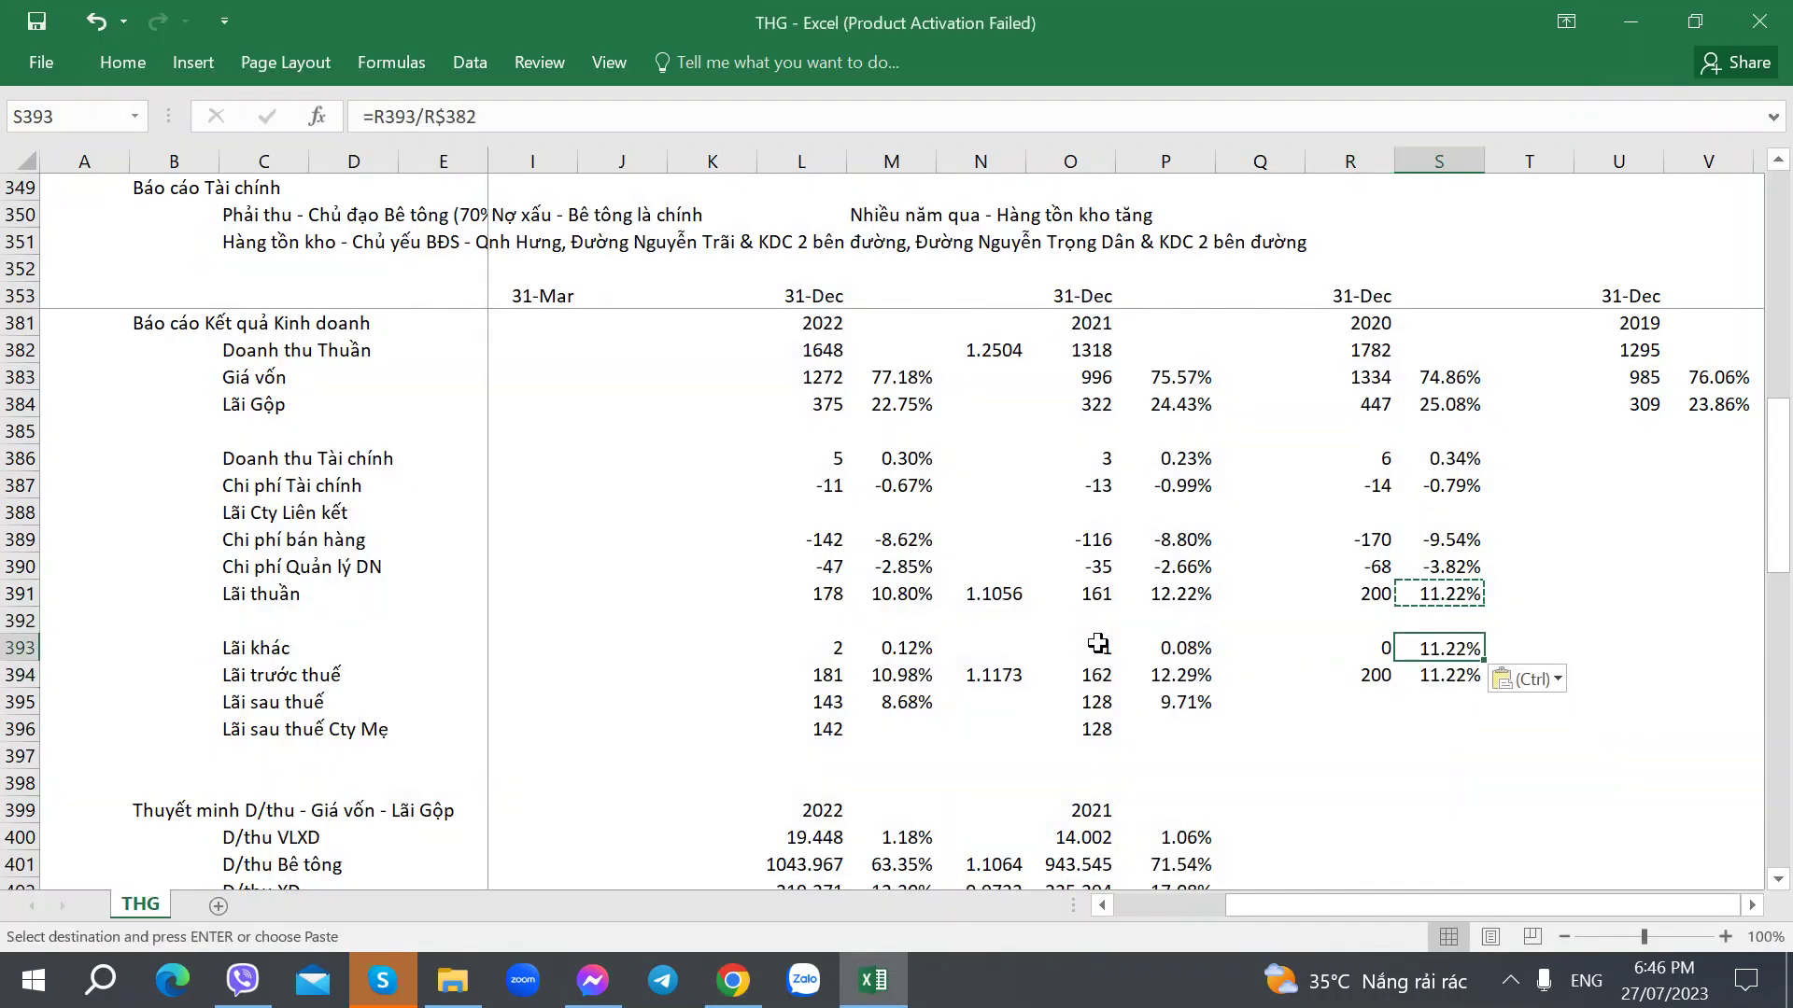
Enter 169 as the 2020 Lãi sau thuế and 167 as Lãi sau thuế Cty Mẹ, taken from the report in Chrome.
key("alt+Tab")
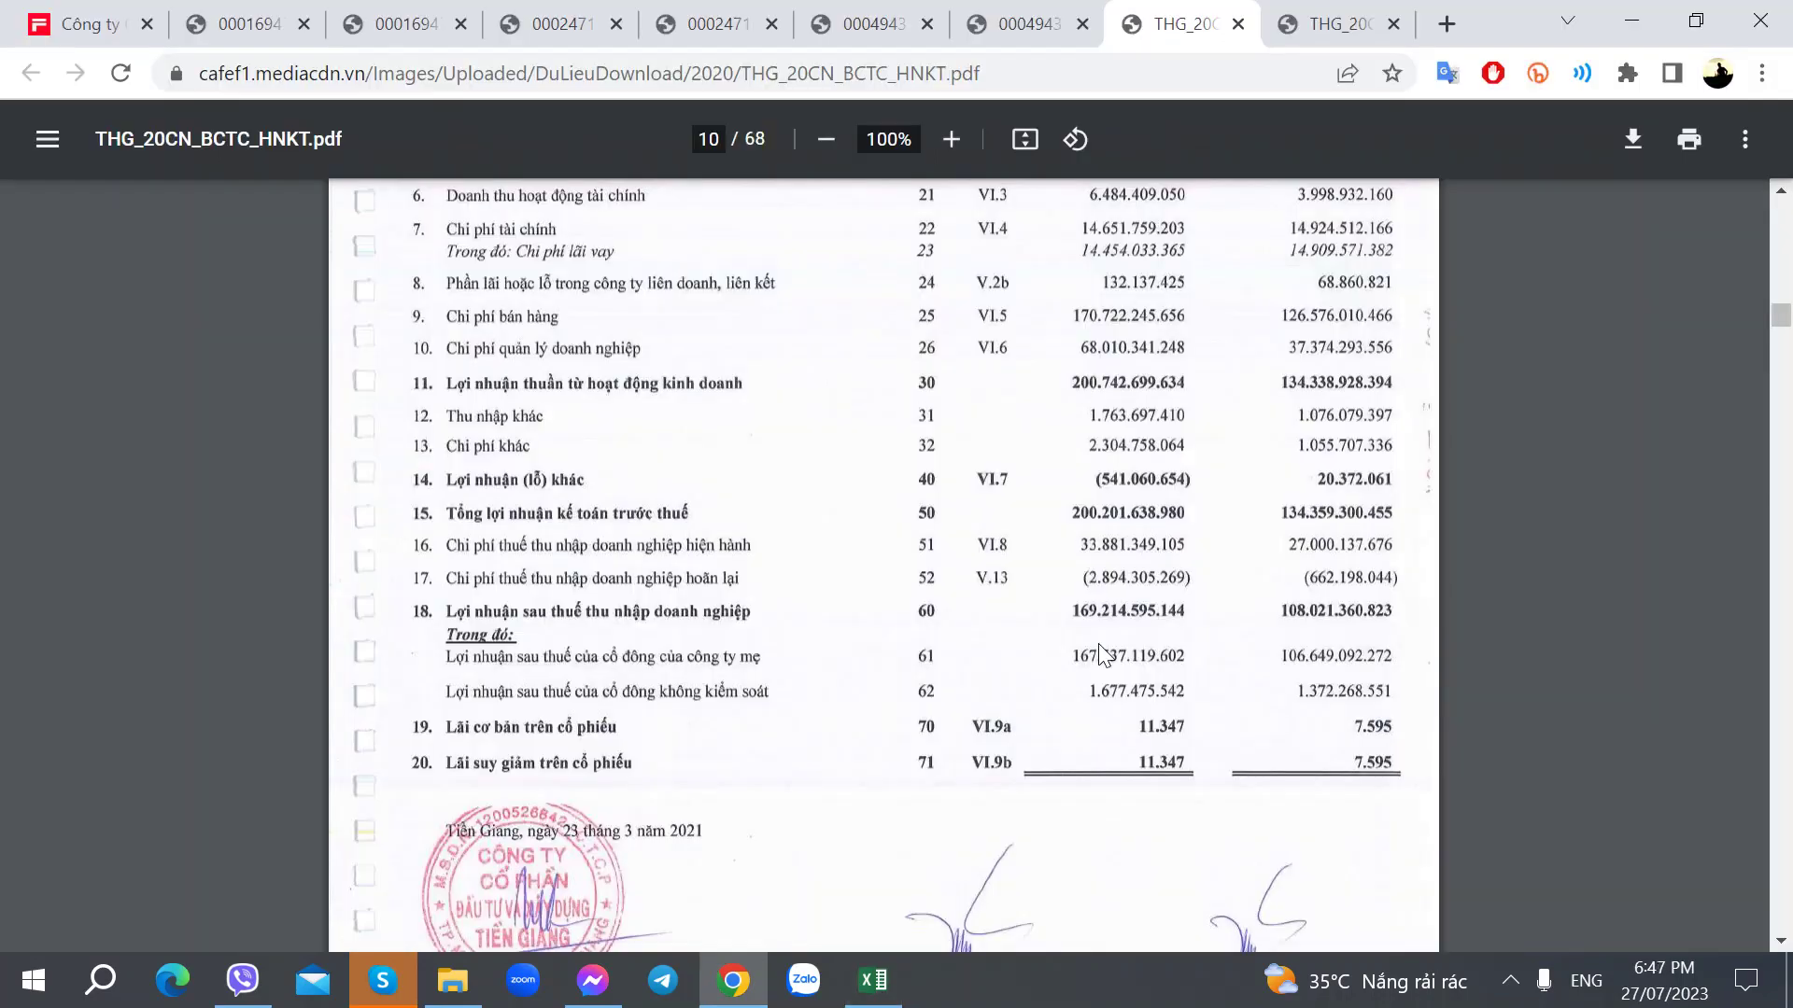
key("alt+Tab")
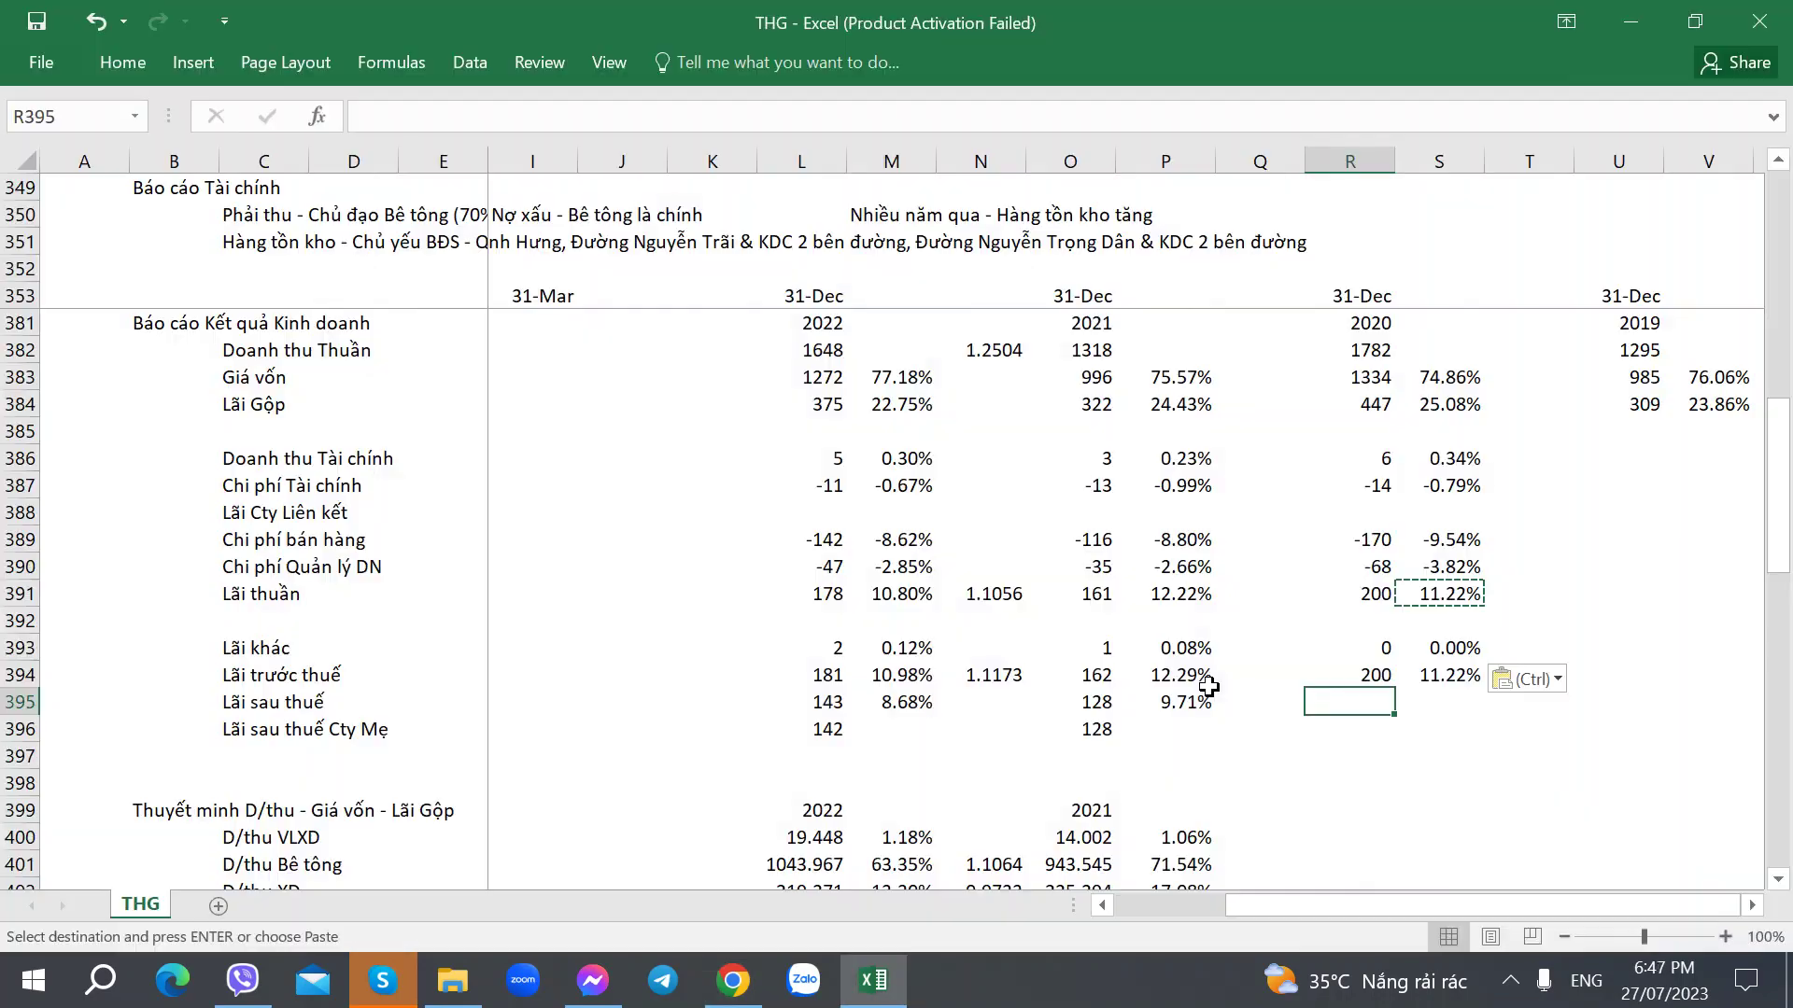
key("alt+Tab")
key("alt+Tab")
type("1")
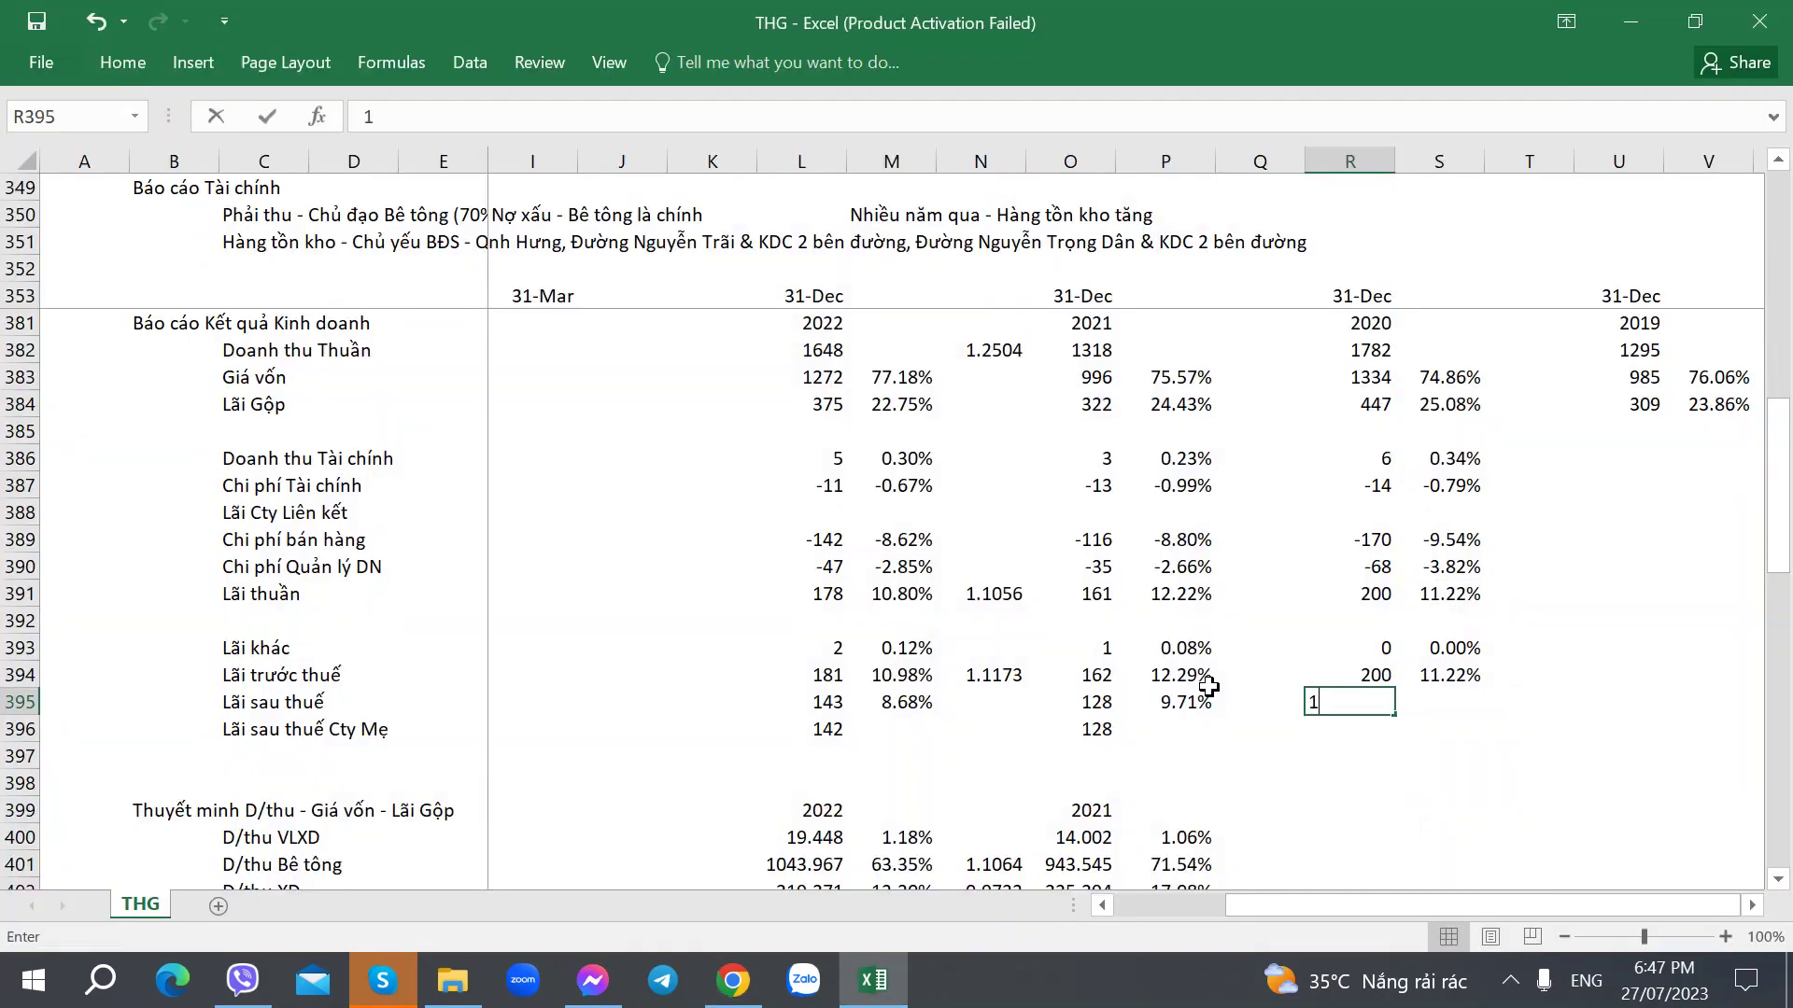
type("69")
key("Tab")
key("alt+Tab")
key("alt+Tab")
type("167")
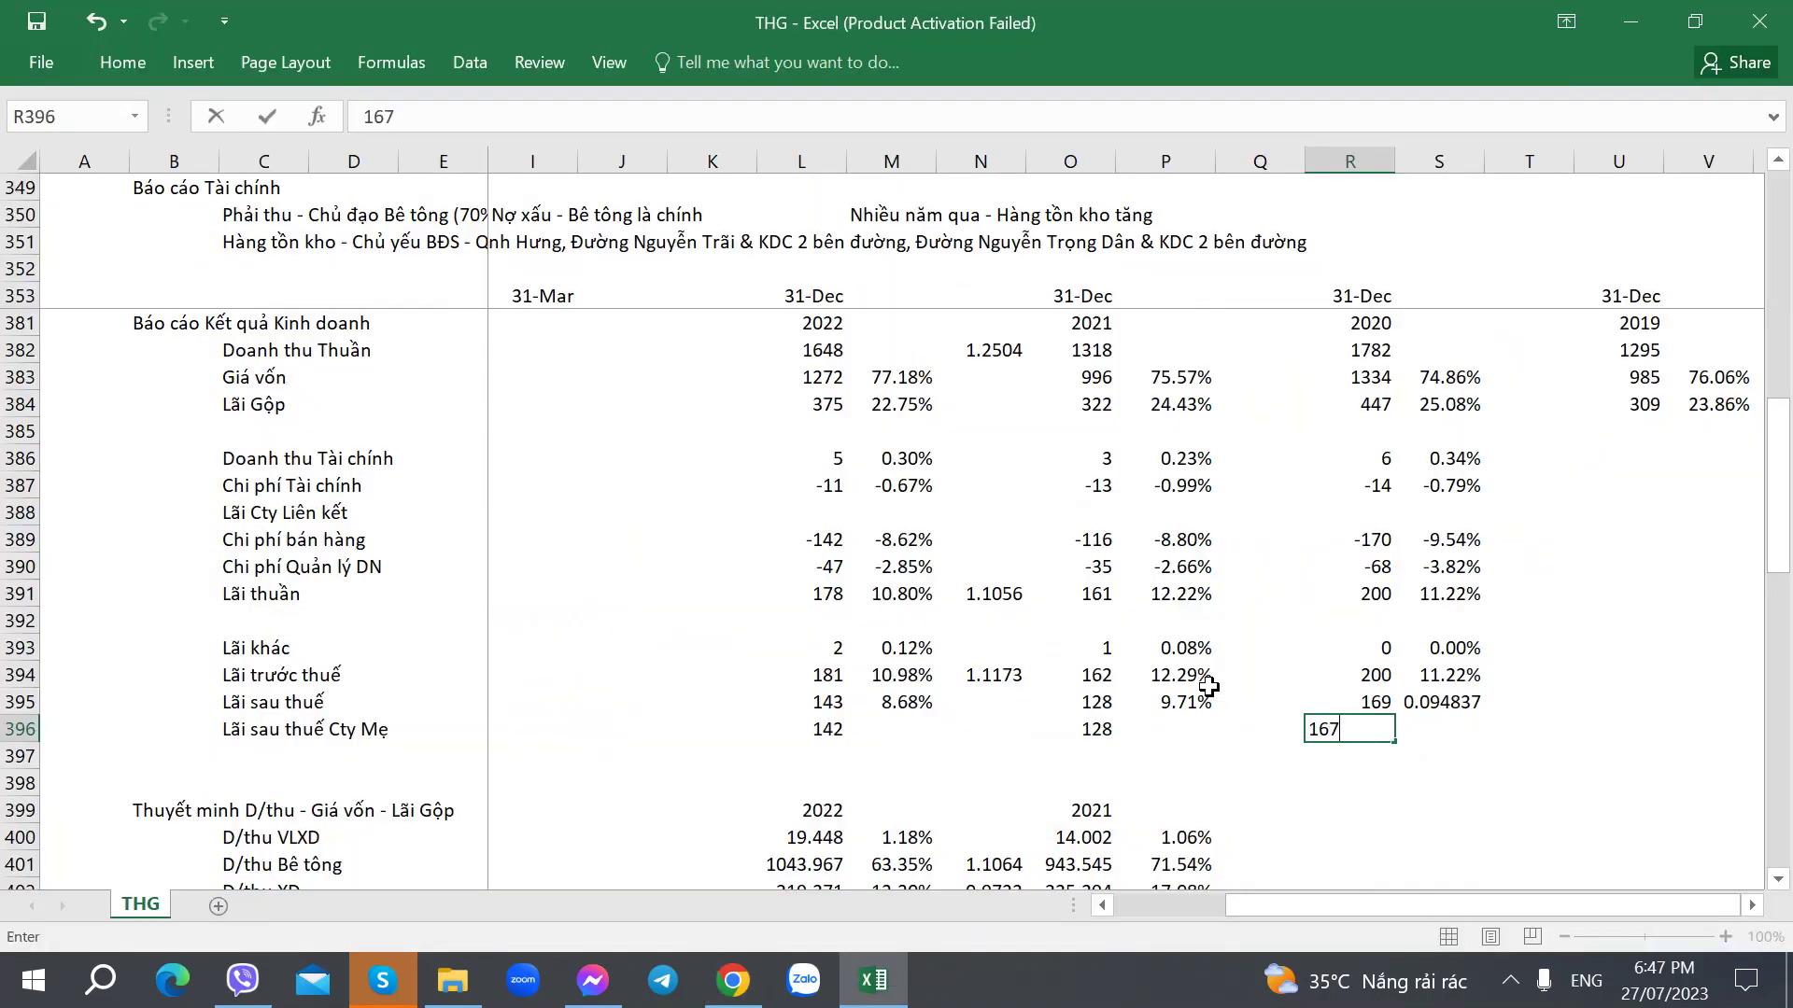
key("Tab")
Copy the percentage ratio from S394 to the 2020 Lãi sau thuế row and clear the ratio beside Lãi sau thuế Cty Mẹ.
key("Up")
key("Up")
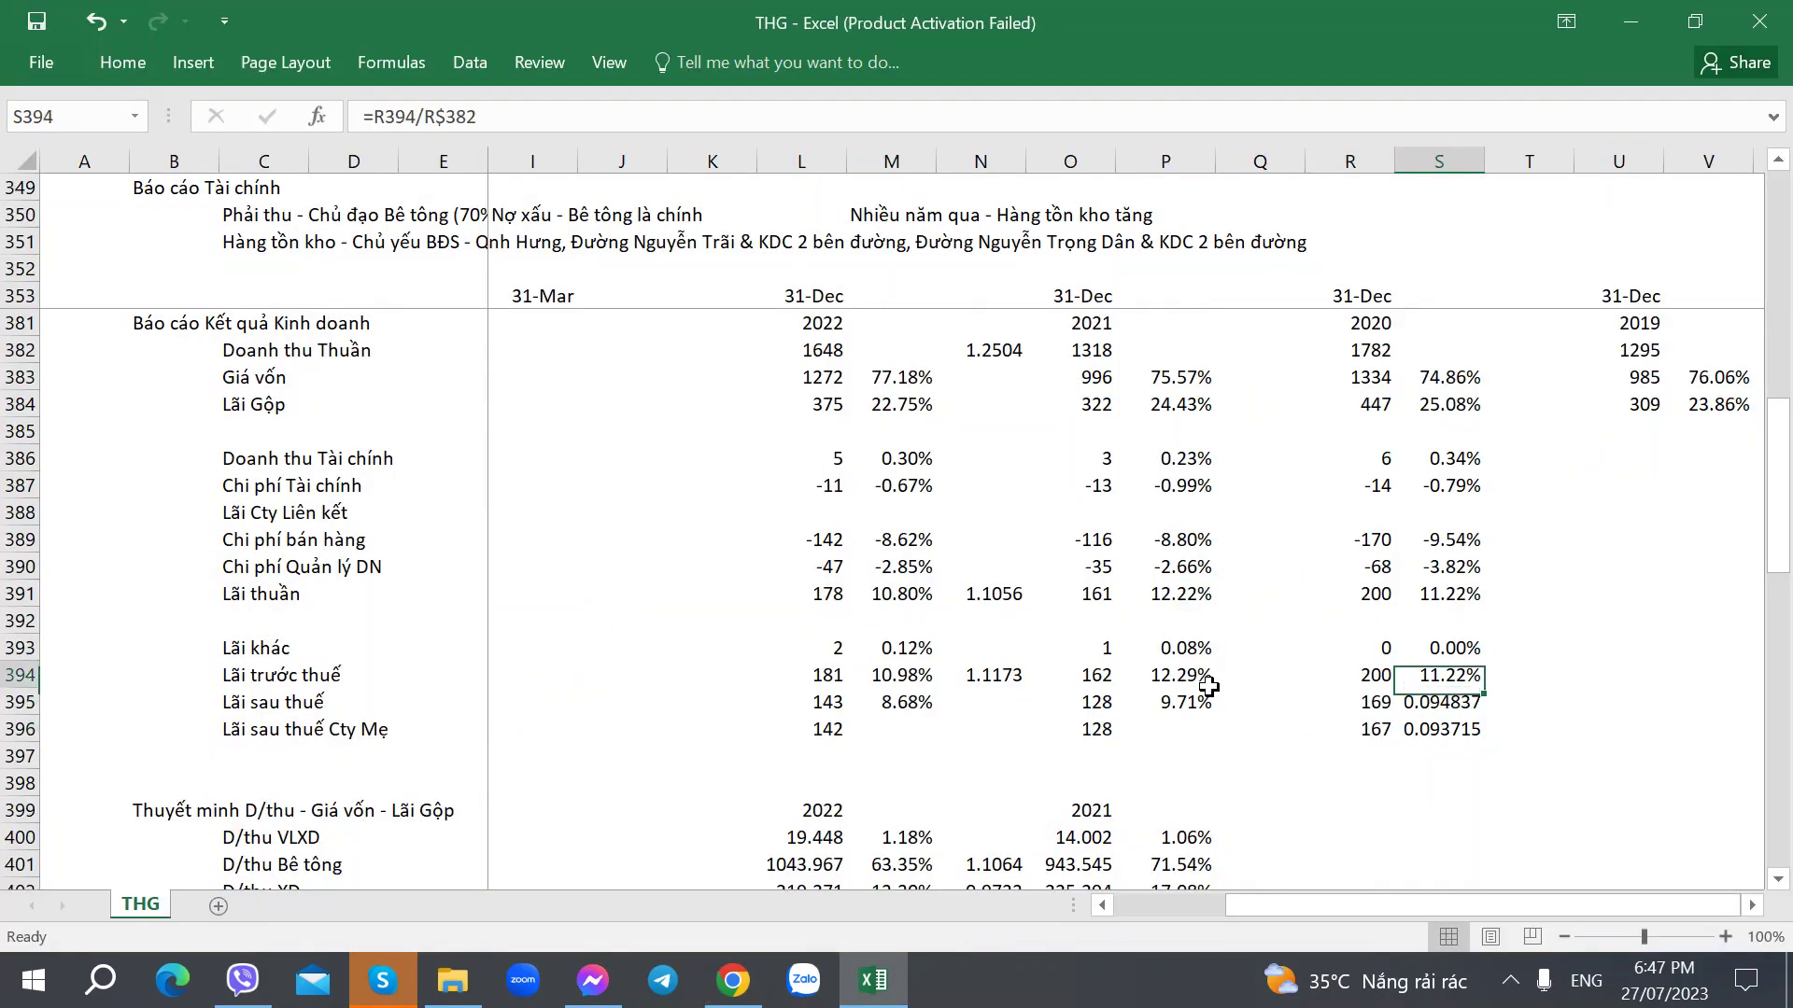
key("ctrl+c")
key("Down")
key("ctrl+v")
key("Down")
key("Delete")
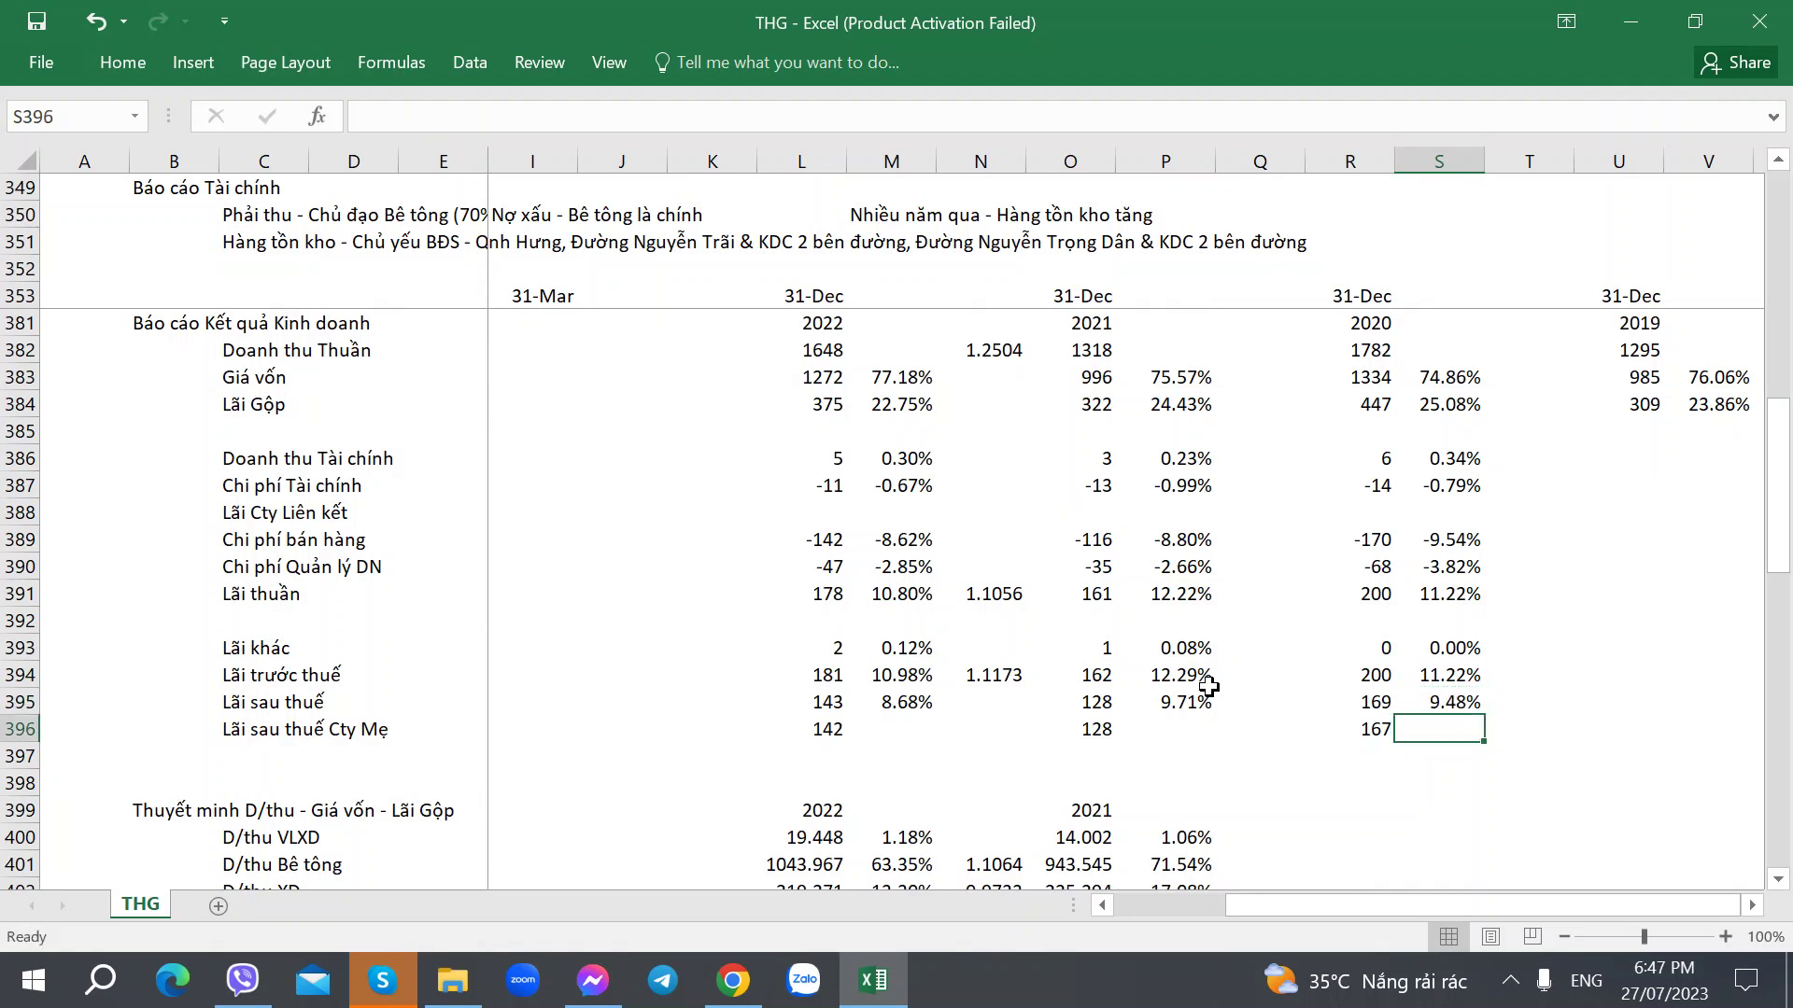
Compare the after-tax profit ratios of 2020 and 2021 along the Lãi sau thuế row.
key("Right")
key("Left")
key("Up")
key("Left")
key("Left")
key("Left")
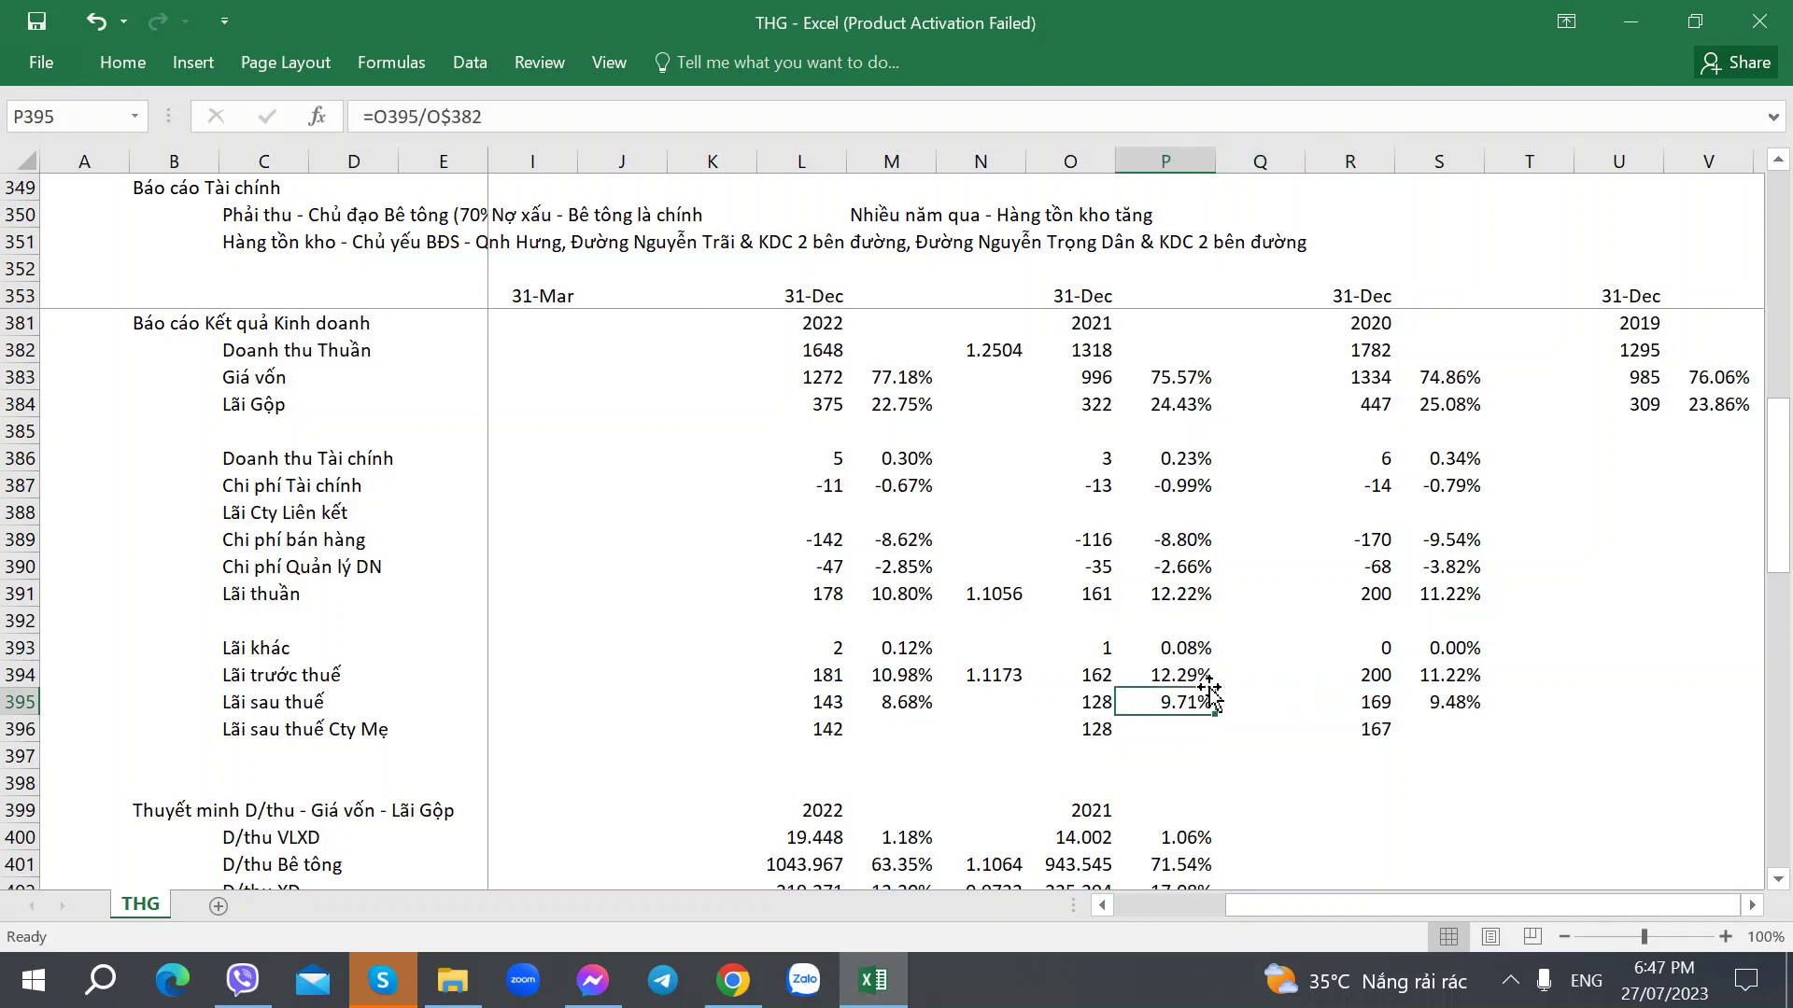
key("Right")
key("Right")
key("Right")
key("Right")
key("Right")
key("Right")
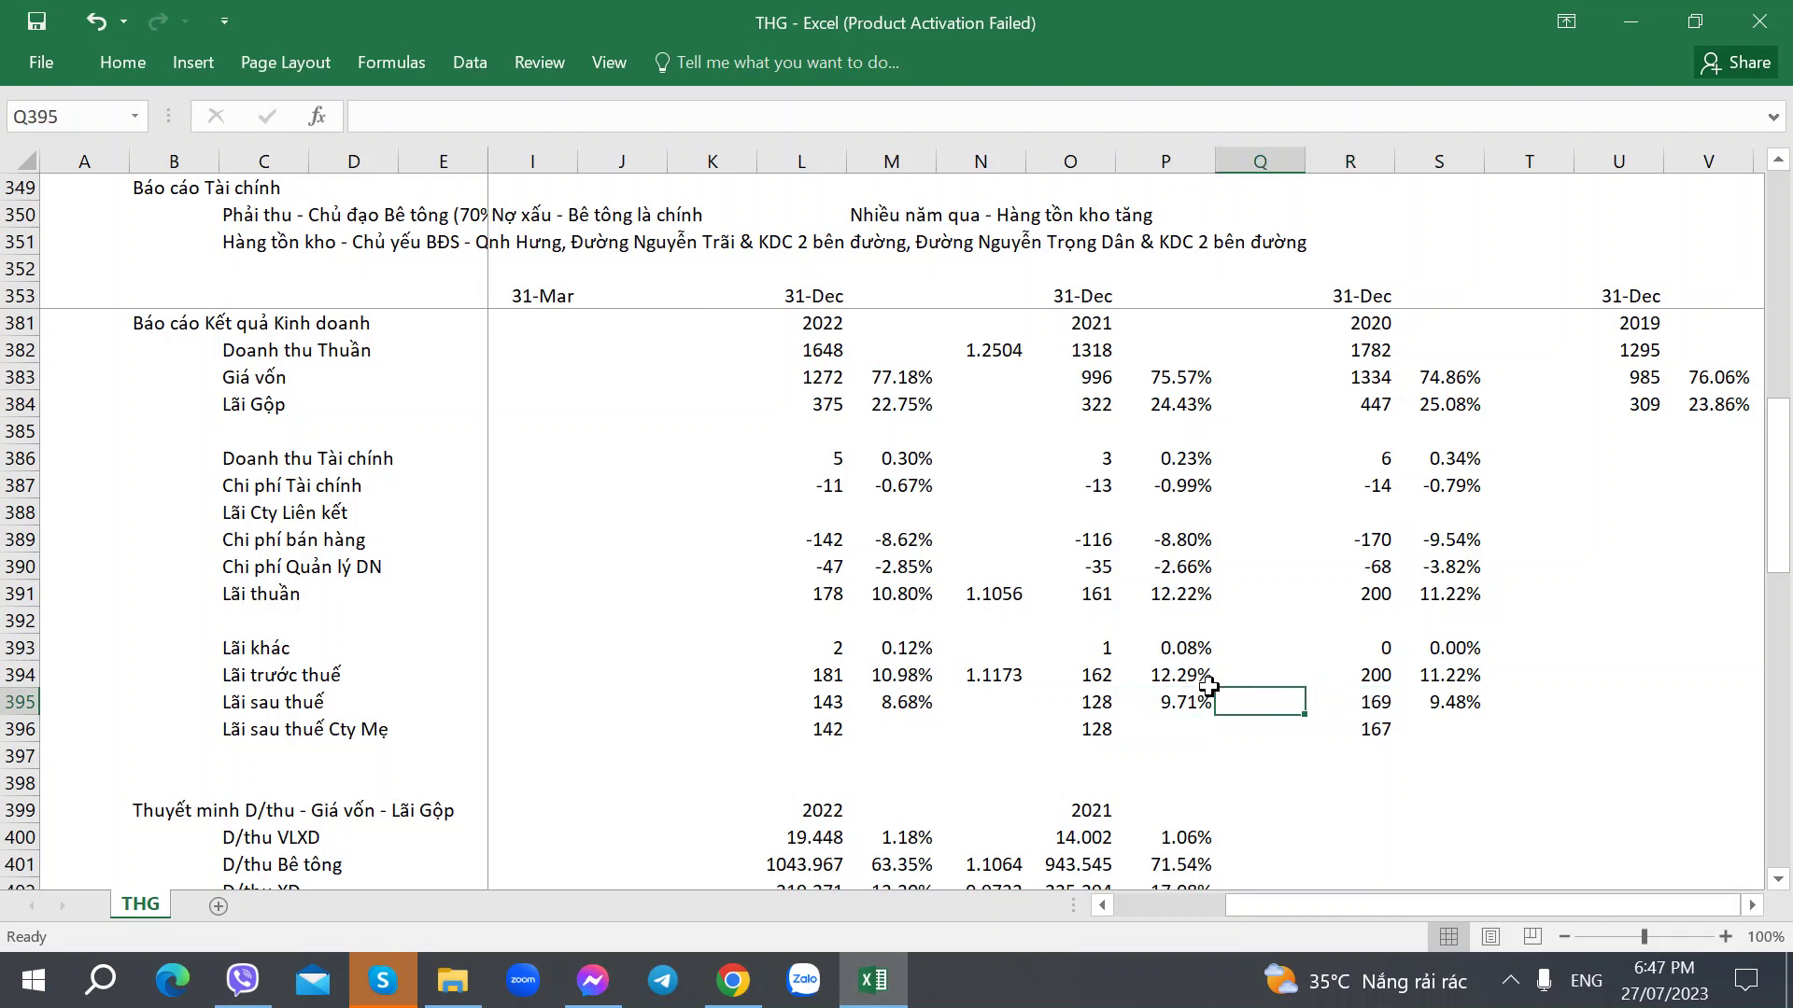
Review the 2020 revenue ratios of Lãi Gộp and Chi phí bán hàng in column S.
key("Right")
key("Right")
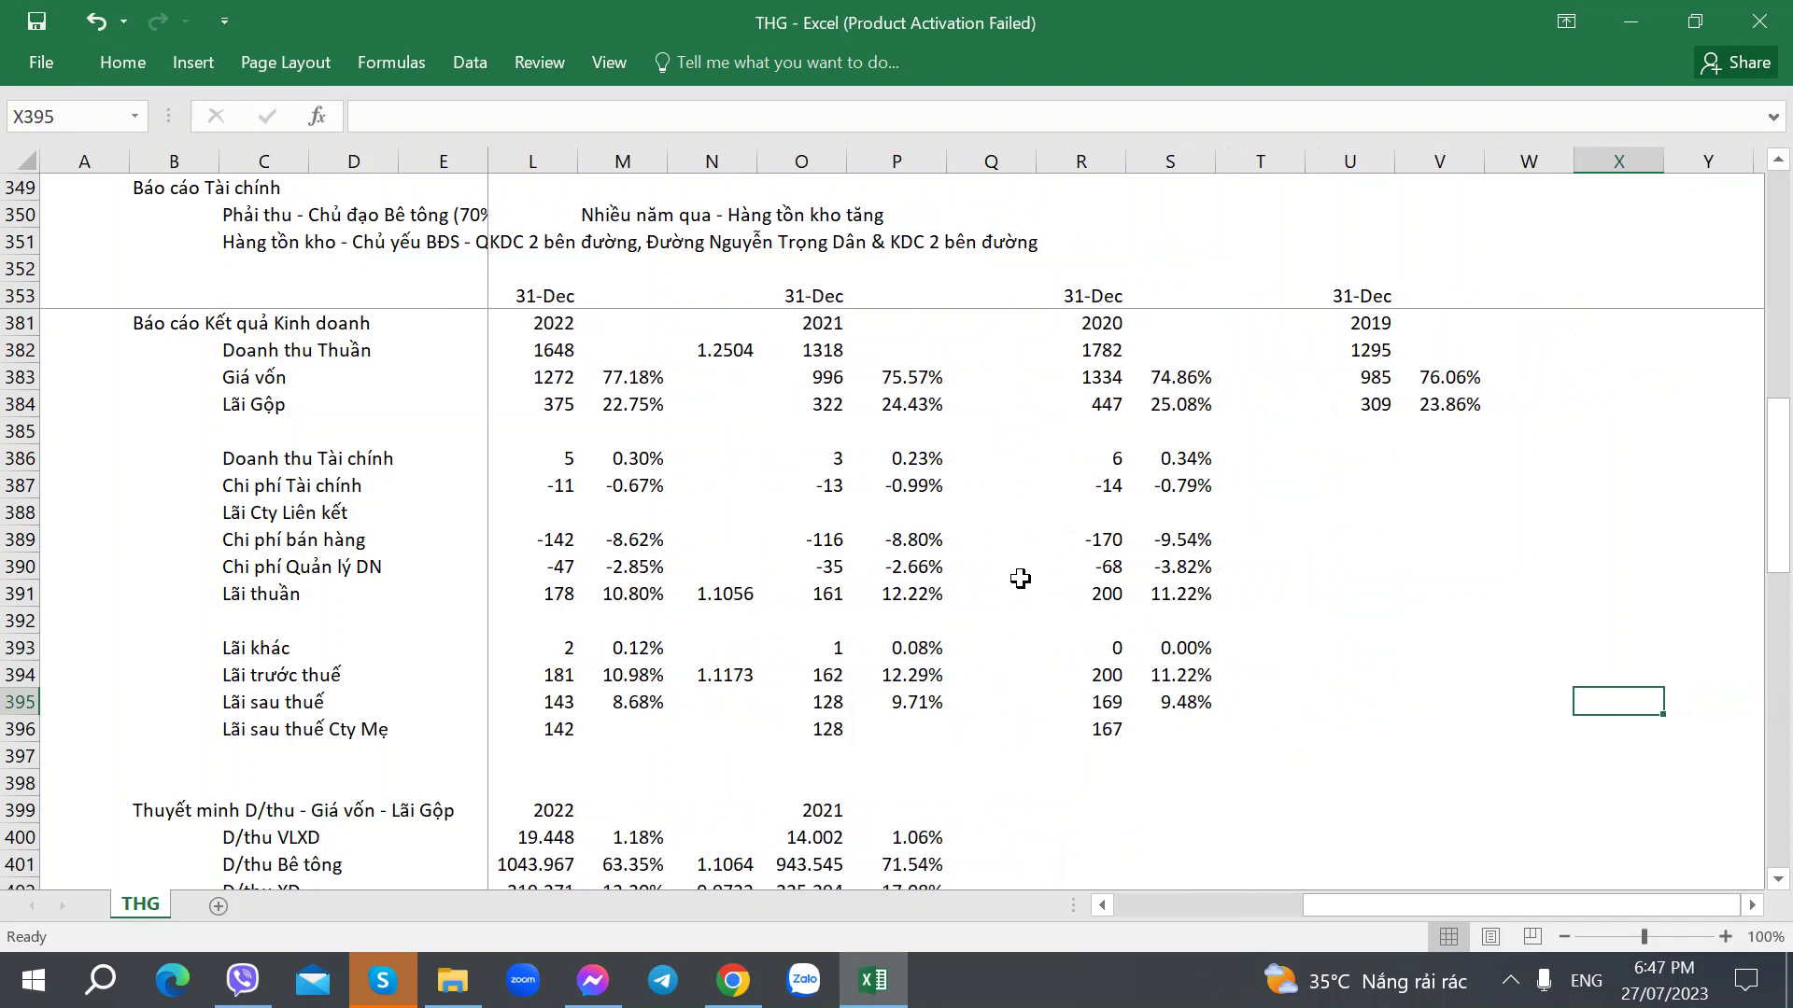
left_click(1083, 565)
left_click(1167, 400)
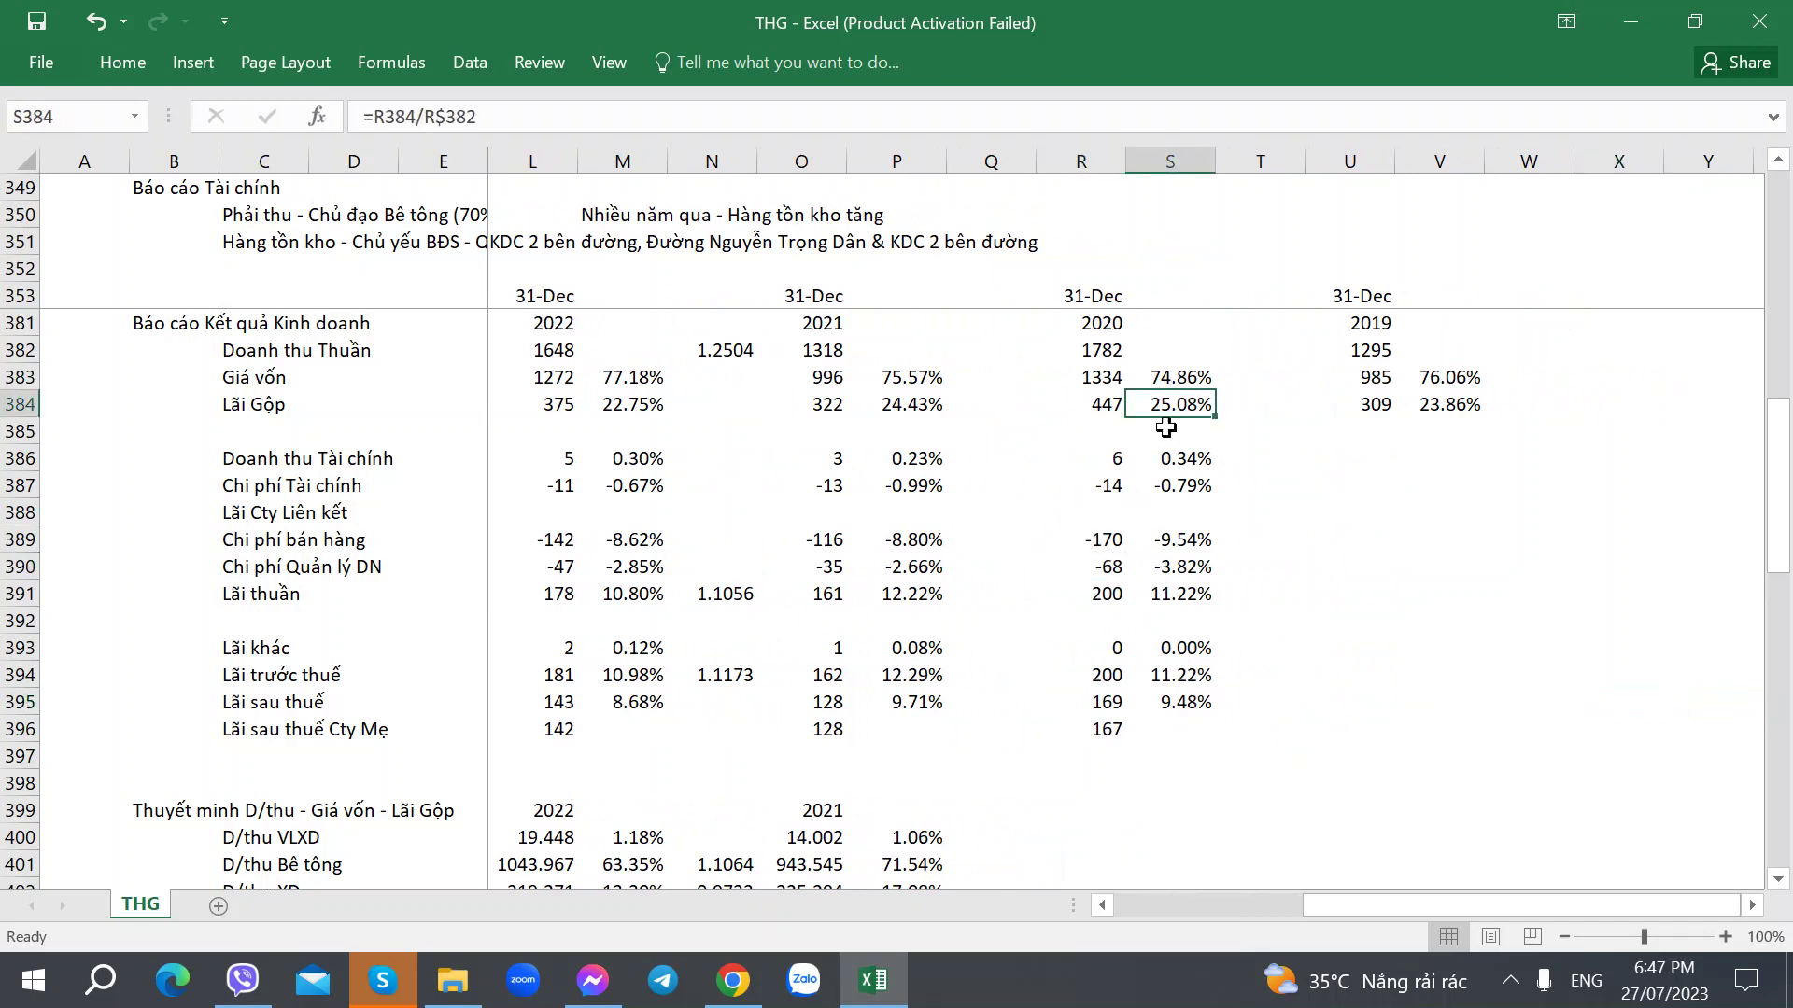
left_click(1174, 543)
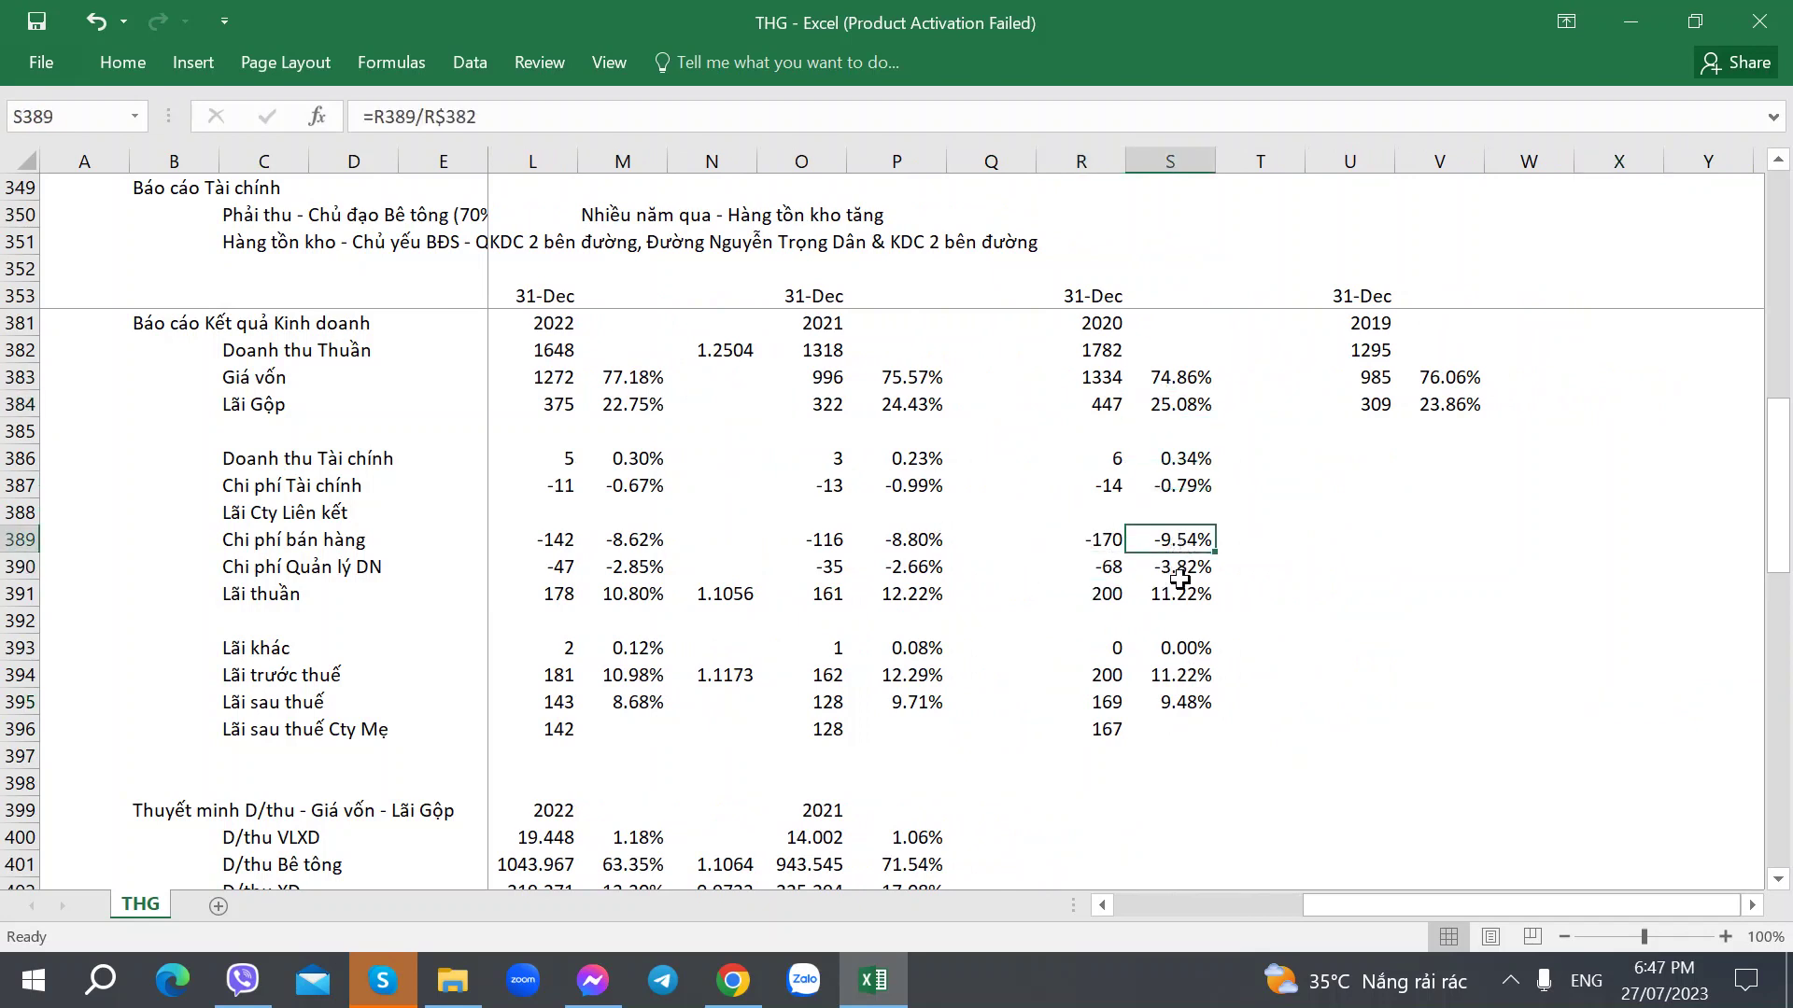
Enter the 2019 Doanh thu Tài chính as 3 and Chi phí Tài chính as -14 in U386 and U387, from the report in Chrome.
left_click(1365, 458)
key("alt+Tab")
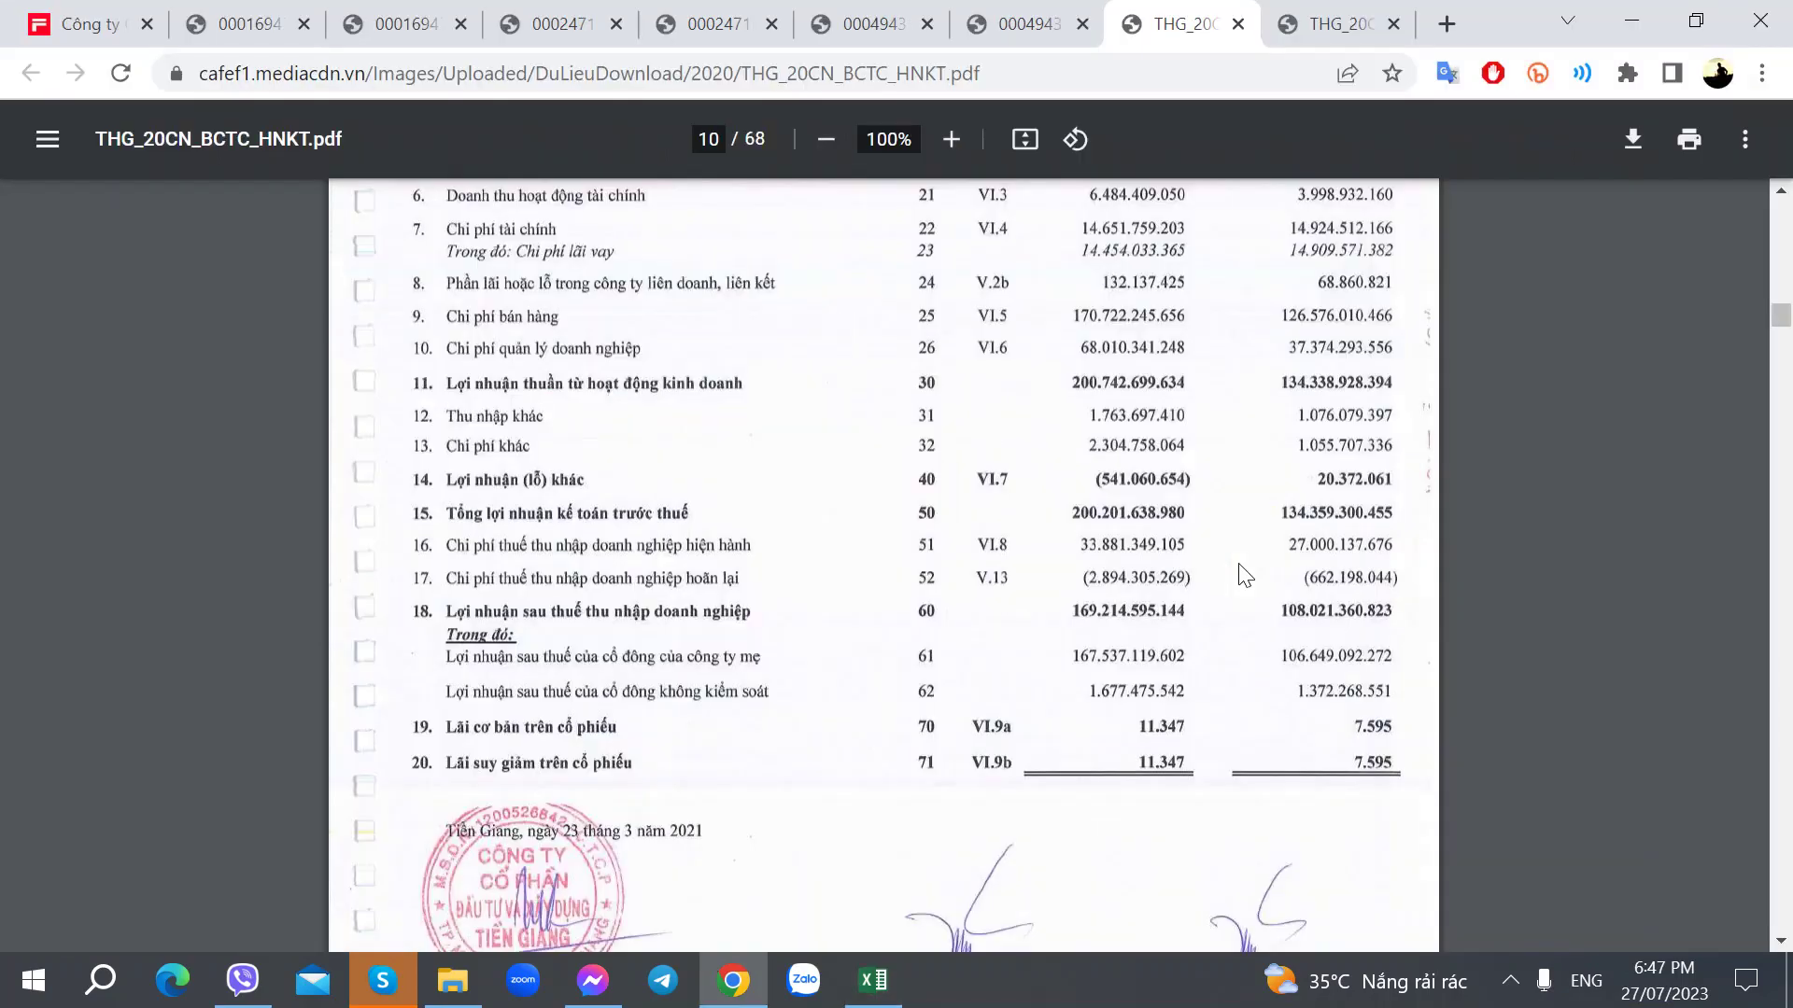
scroll(1195, 581, "up", 5)
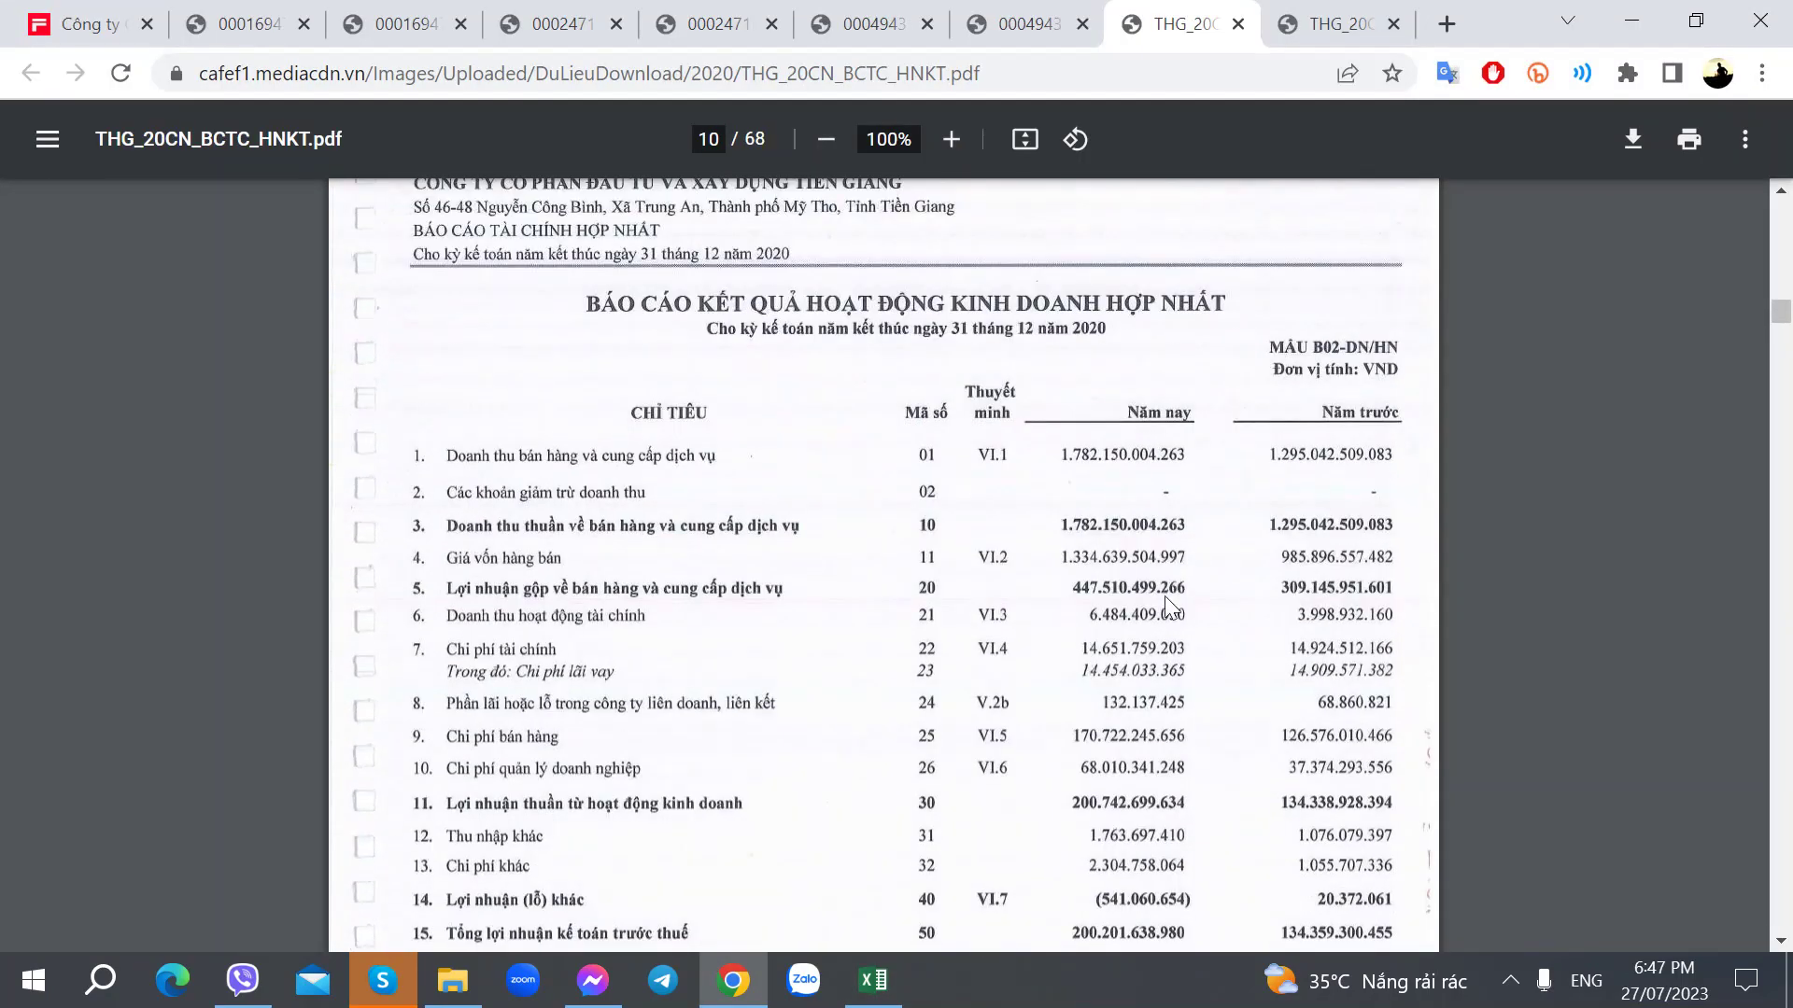
key("alt+Tab")
type("12")
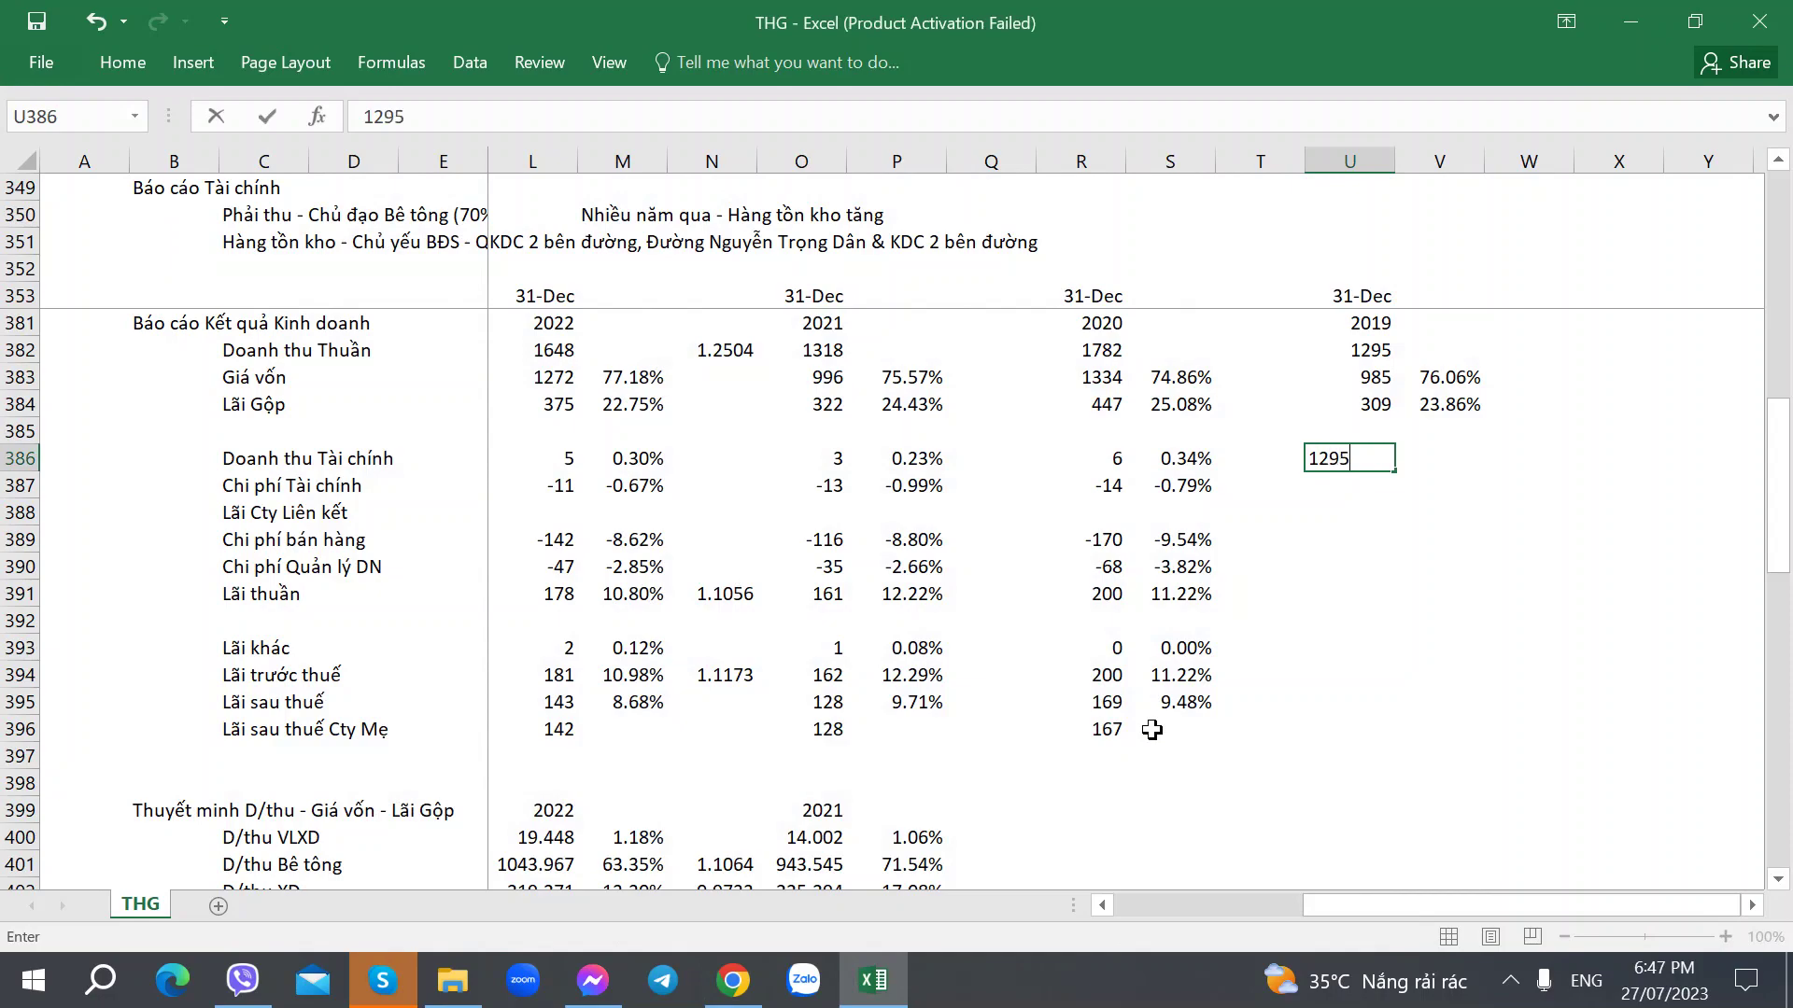
key("Return")
key("alt+Tab")
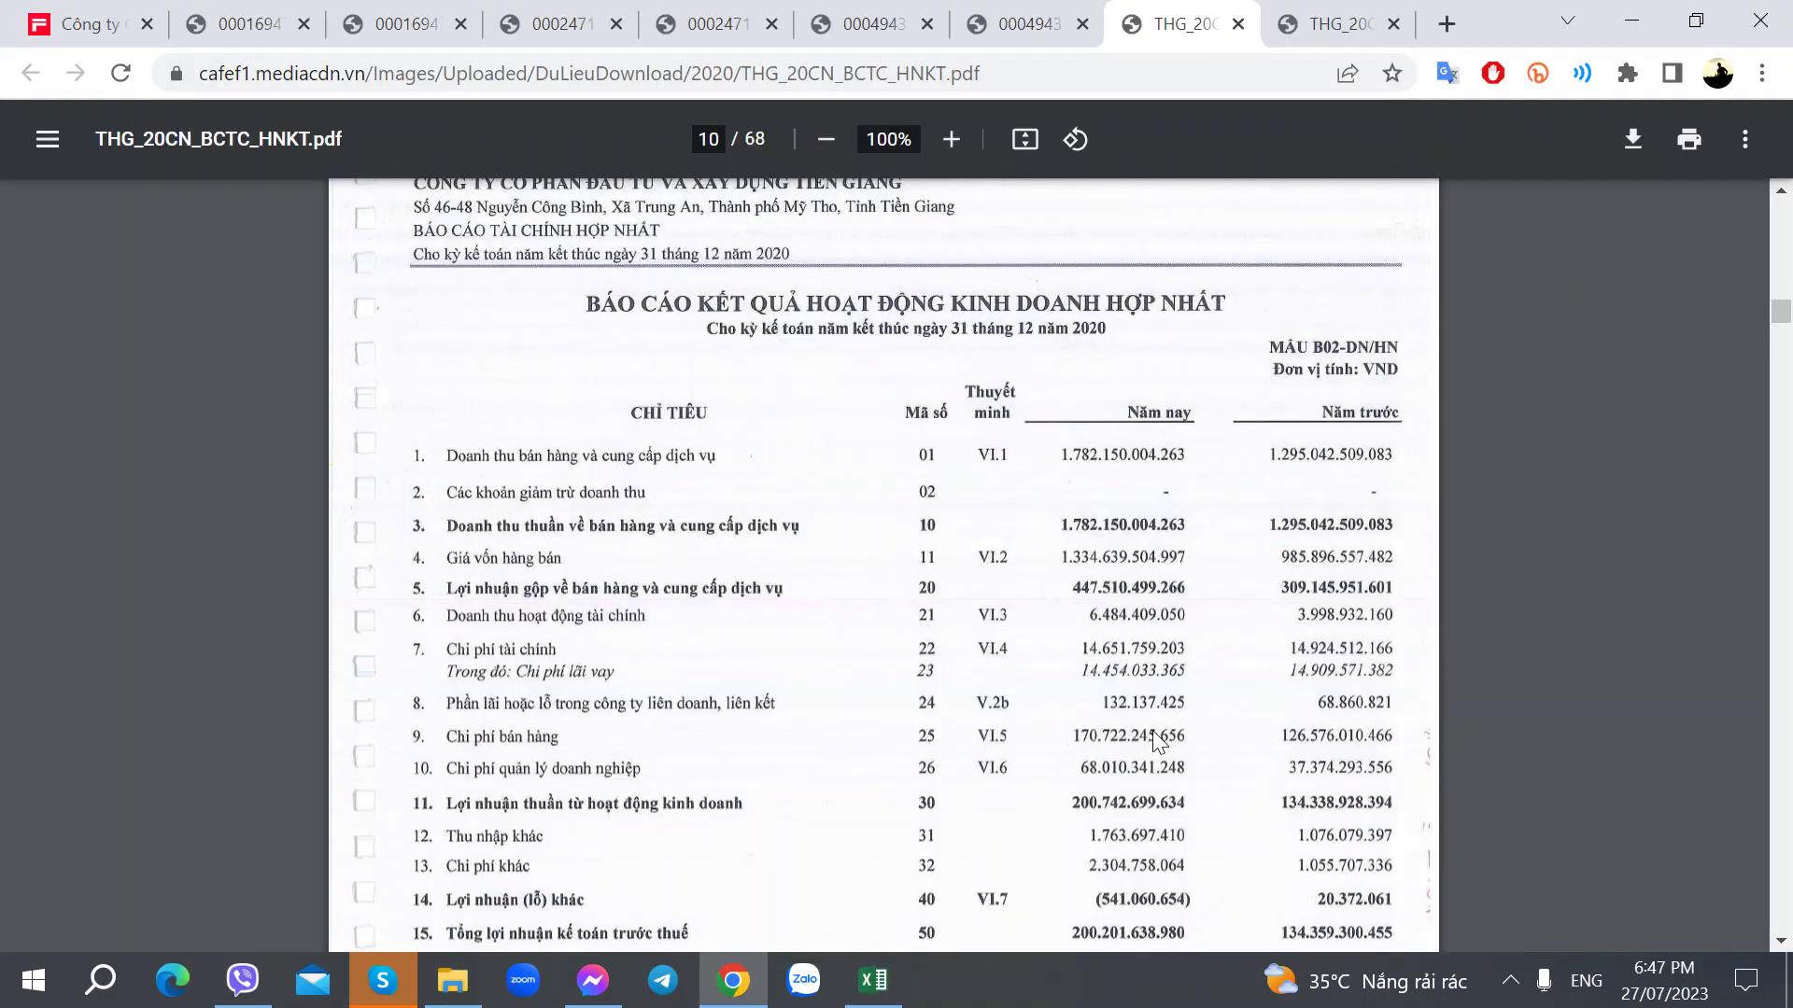
key("alt+Tab")
key("alt+Tab")
key("alt+Tab")
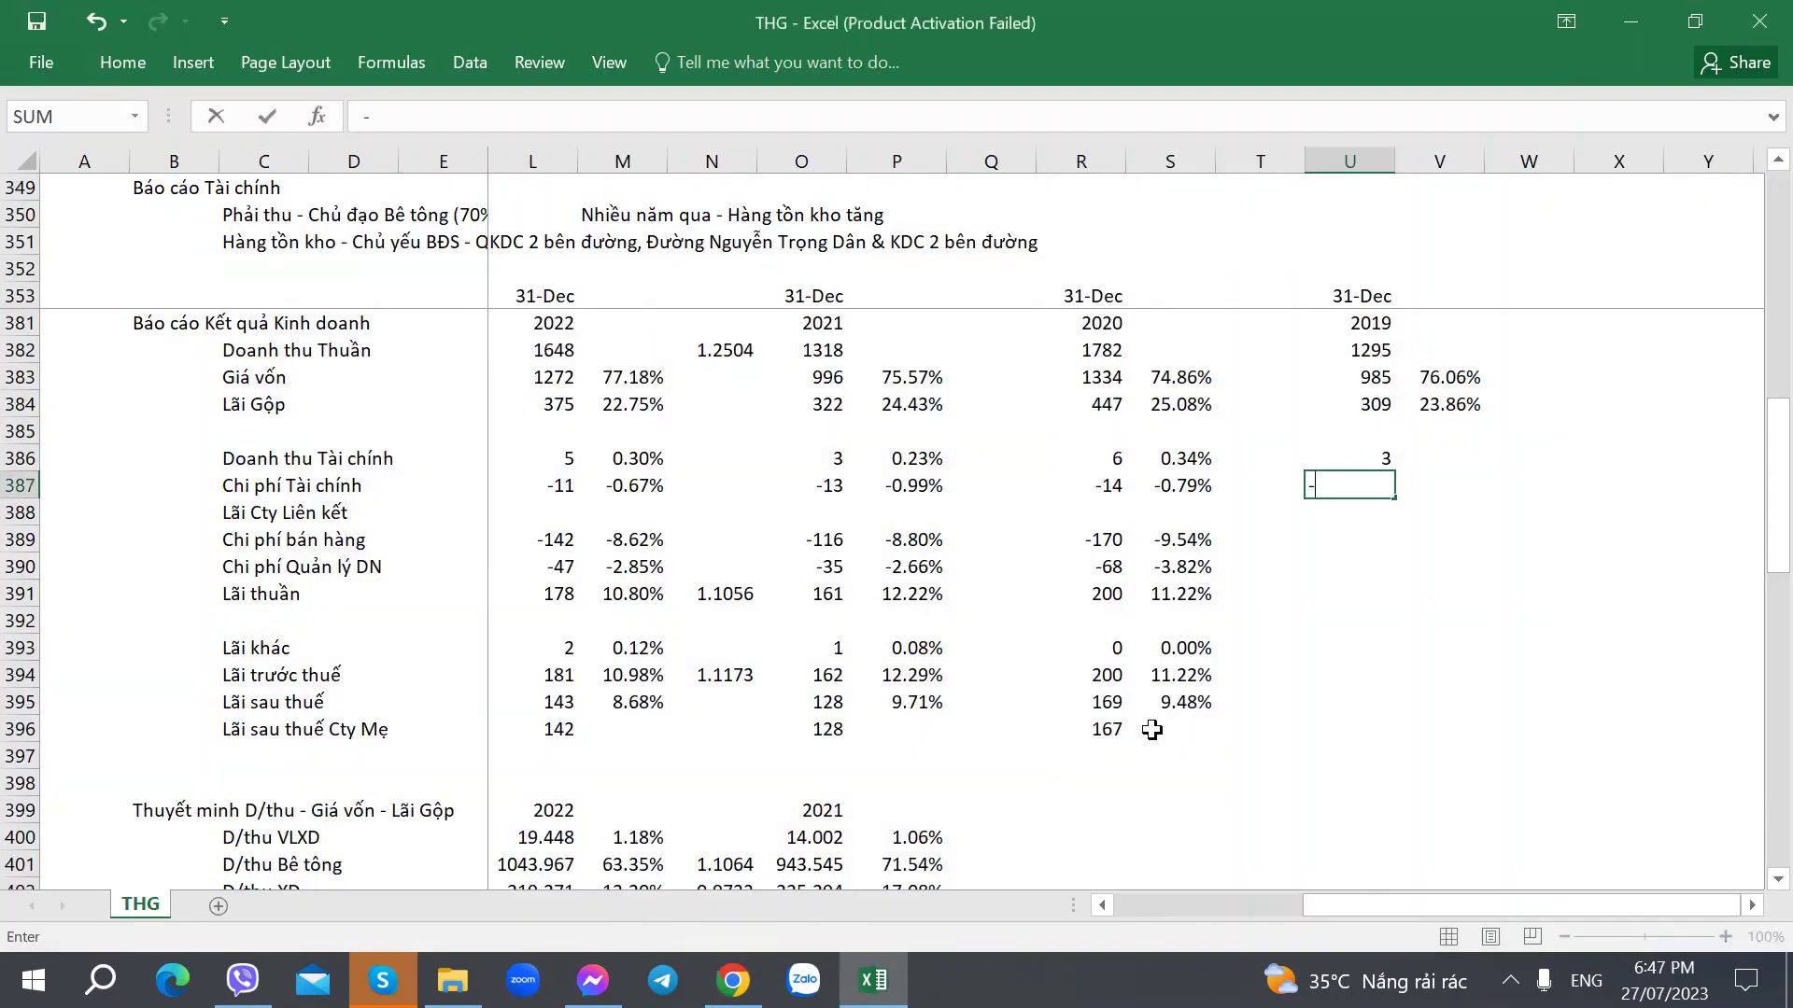
type("-14")
key("Return")
Enter the 2019 Chi phí bán hàng as -126 and Chi phí Quản lý DN as -37, taken from the report's prior-year column.
key("Left")
key("Right")
key("alt+Tab")
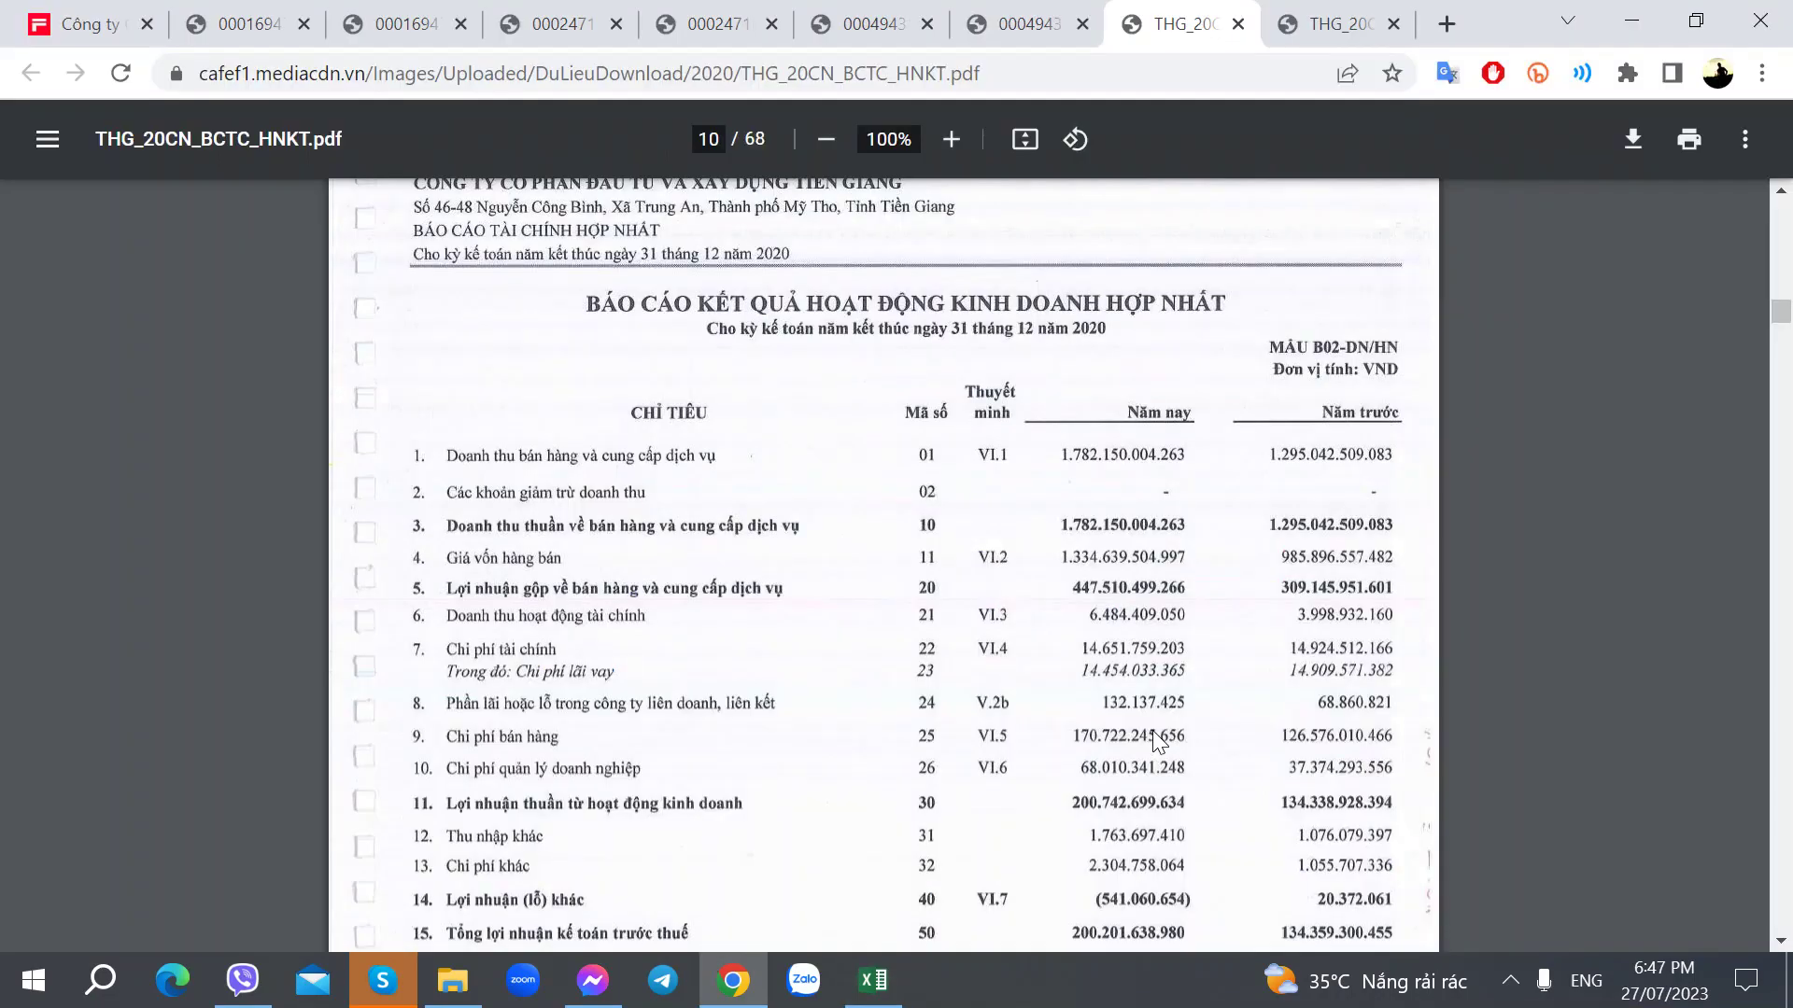
key("alt+Tab")
type("-126")
key("alt+Tab")
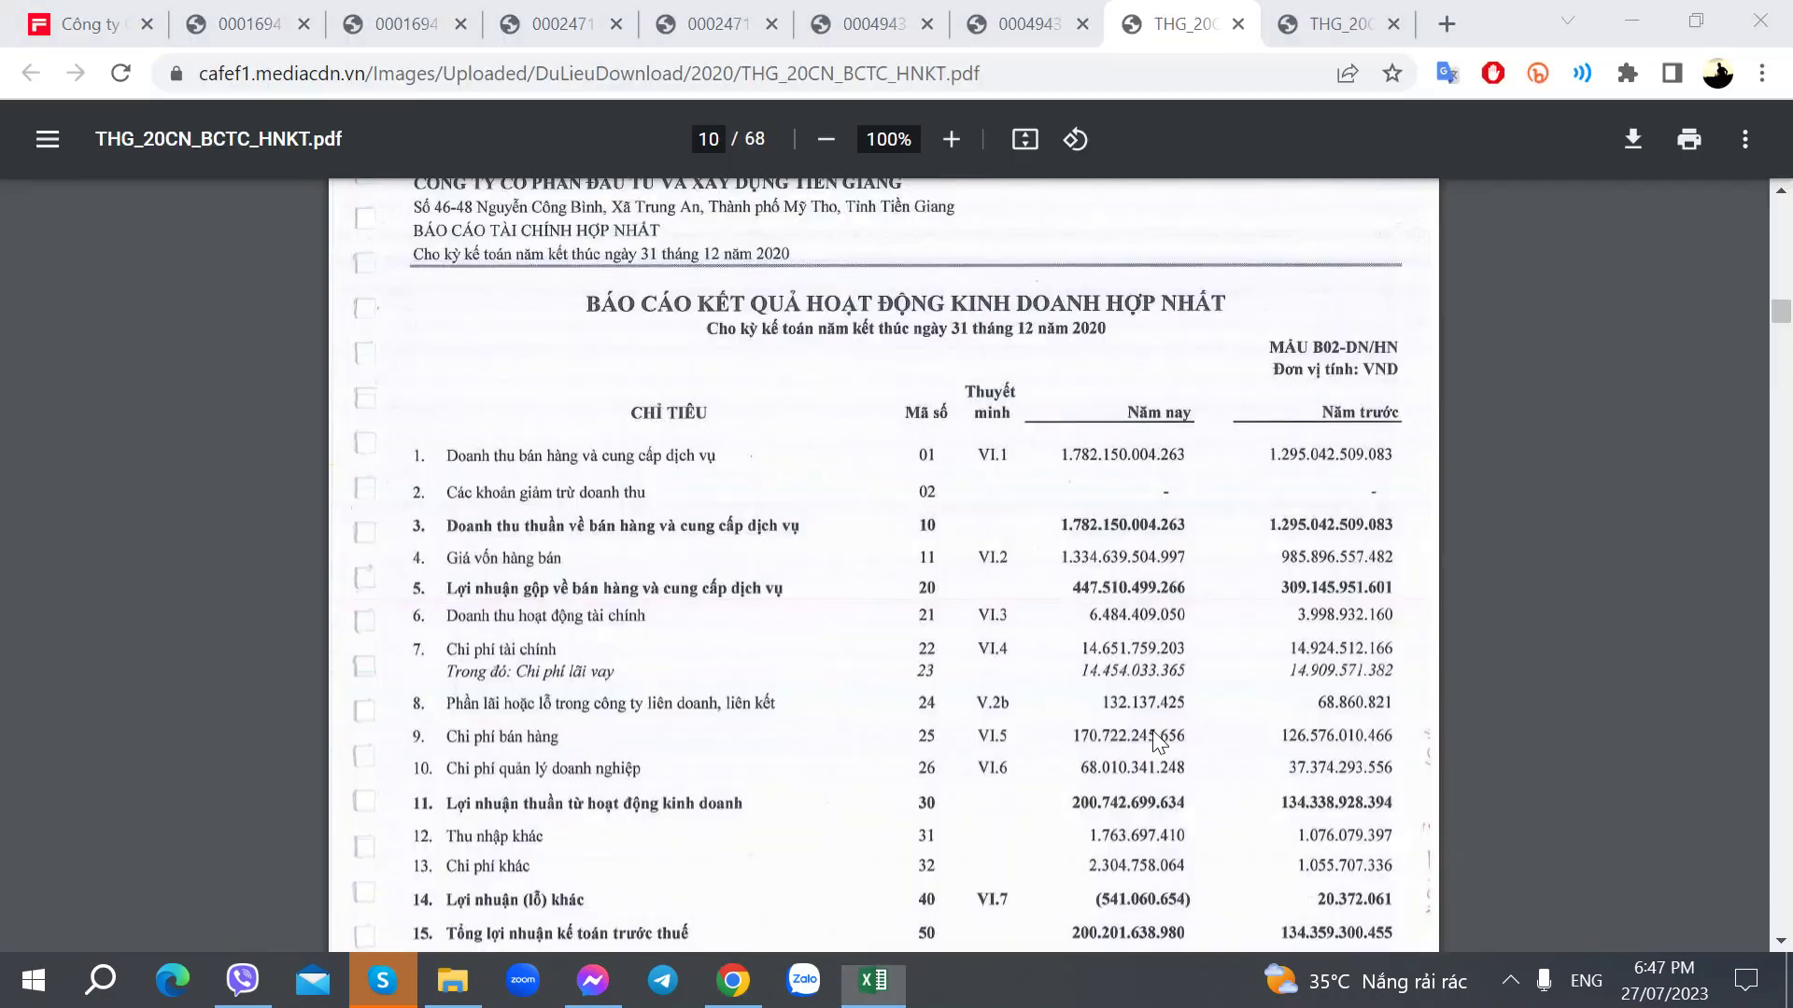
key("alt+Tab")
type("-37")
key("Return")
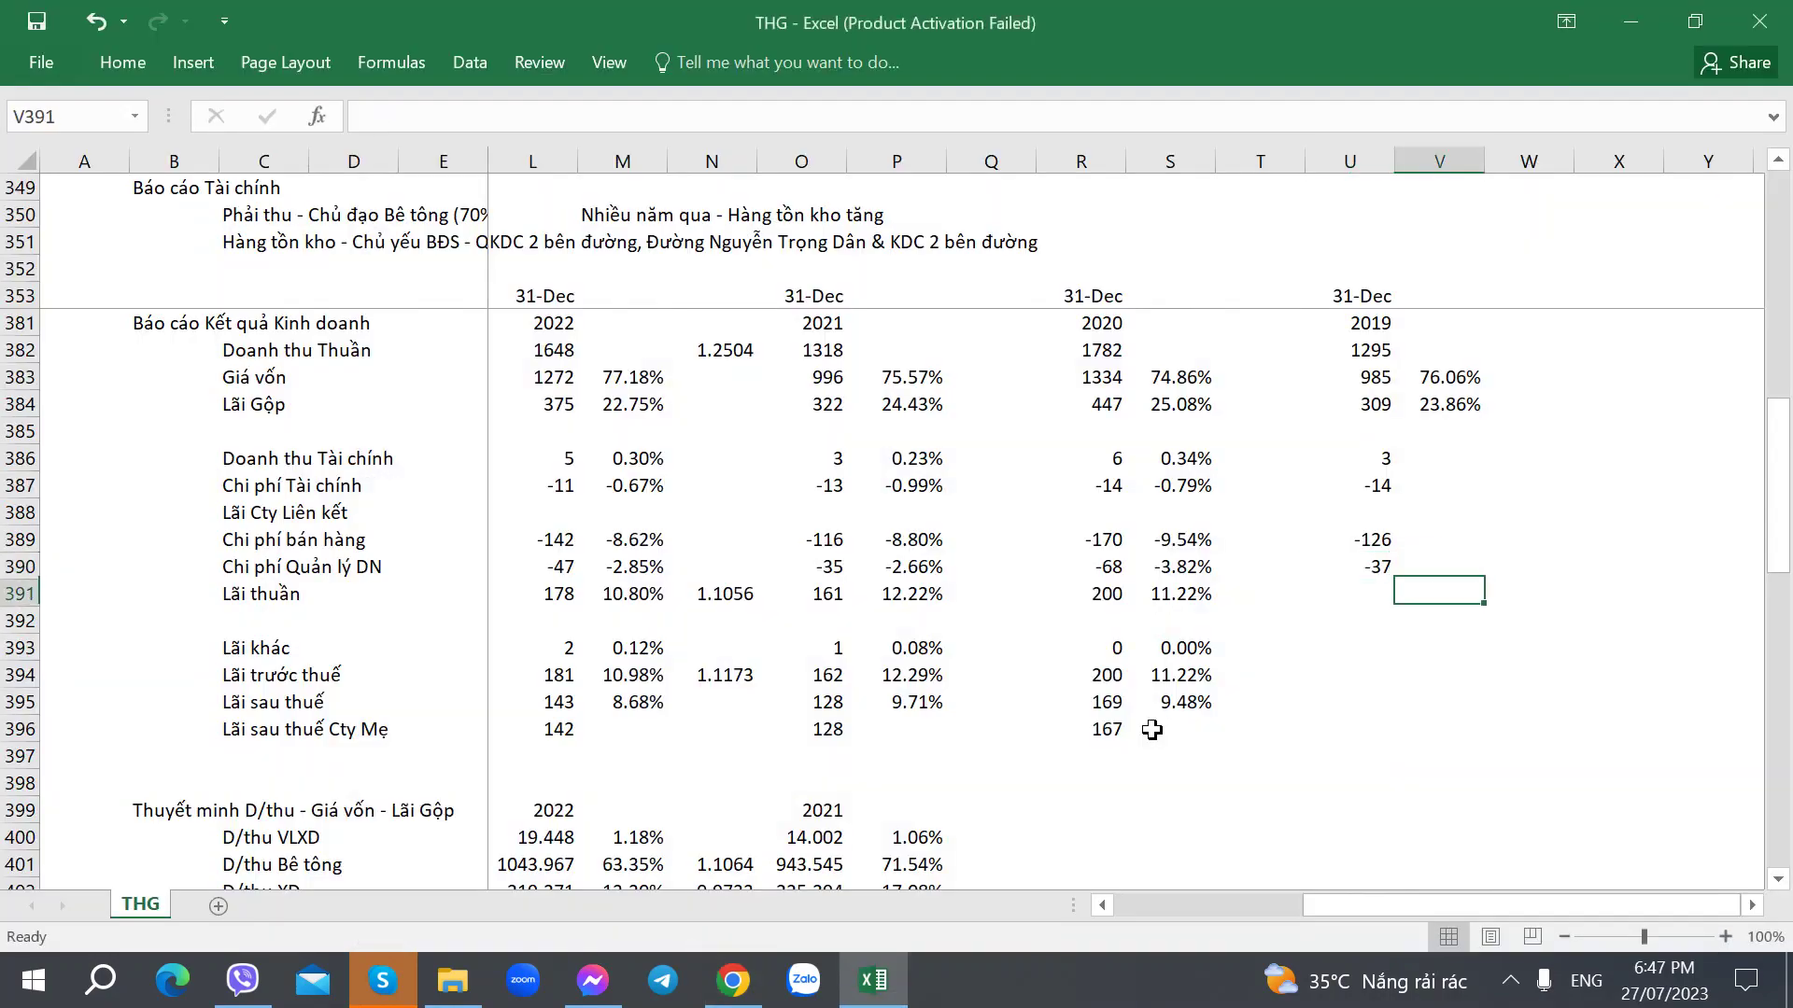
Enter 134 as the 2019 Lãi thuần in U391, taken from the report in Chrome.
key("alt+Tab")
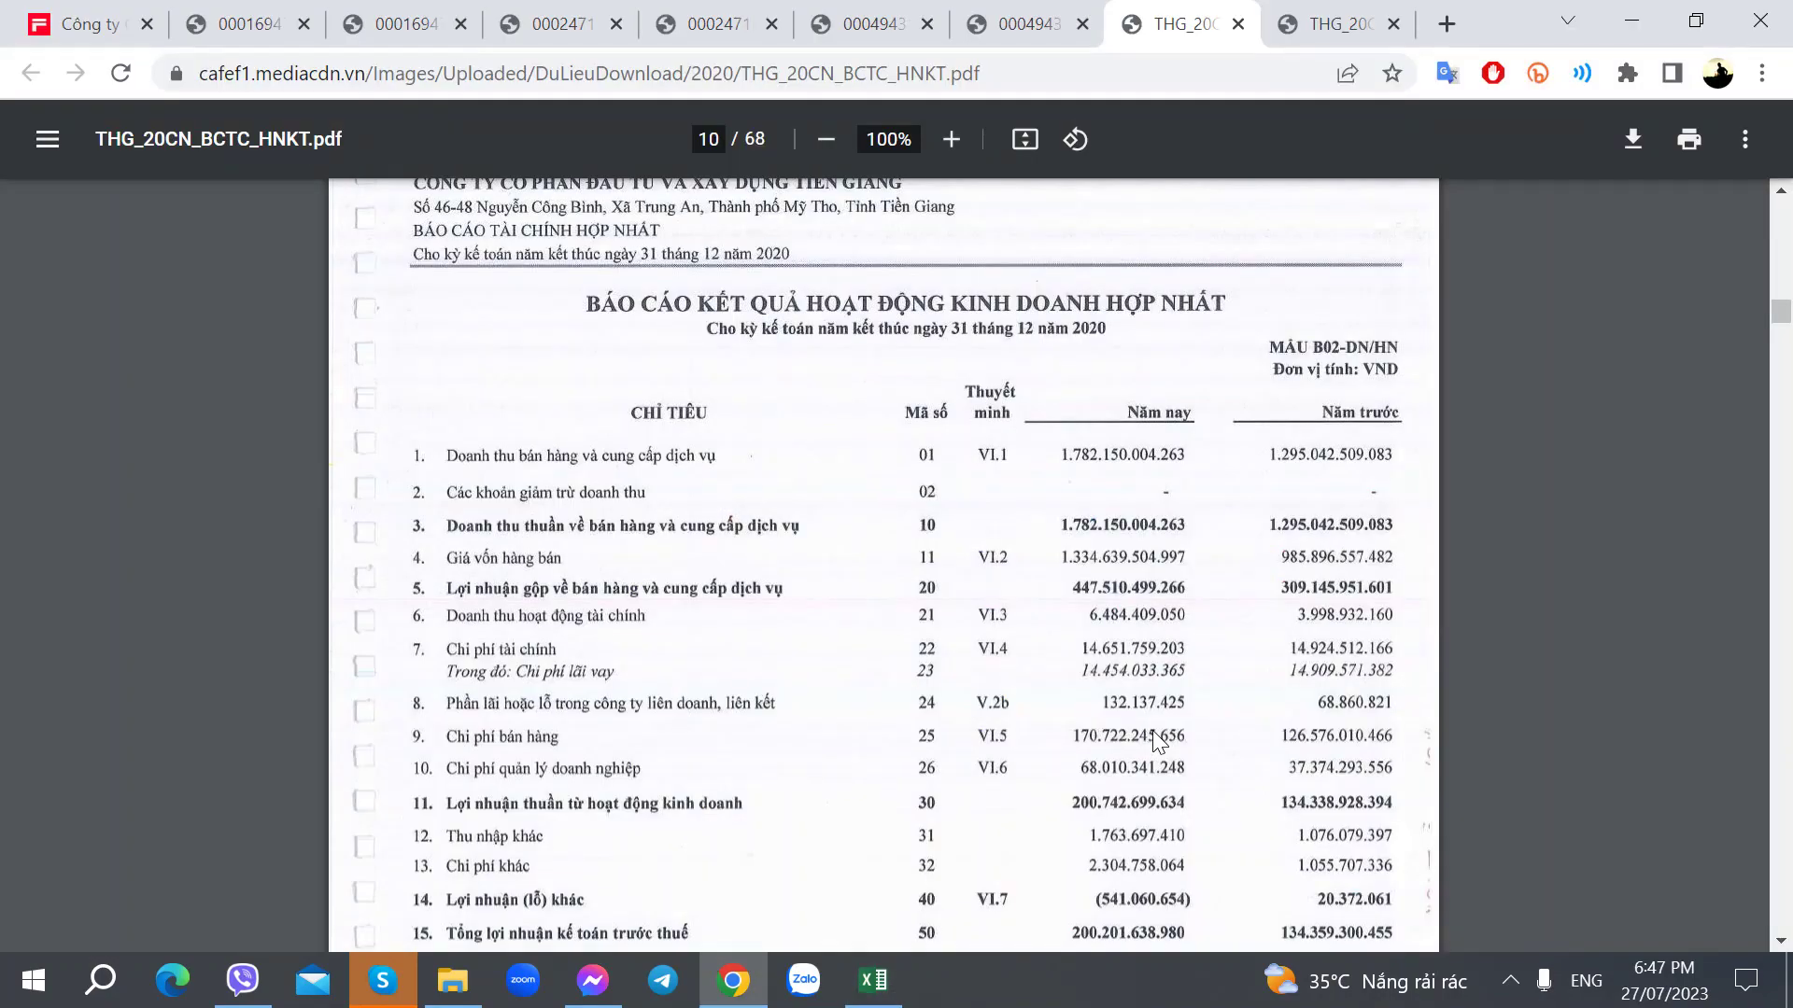
key("alt+Tab")
type("14")
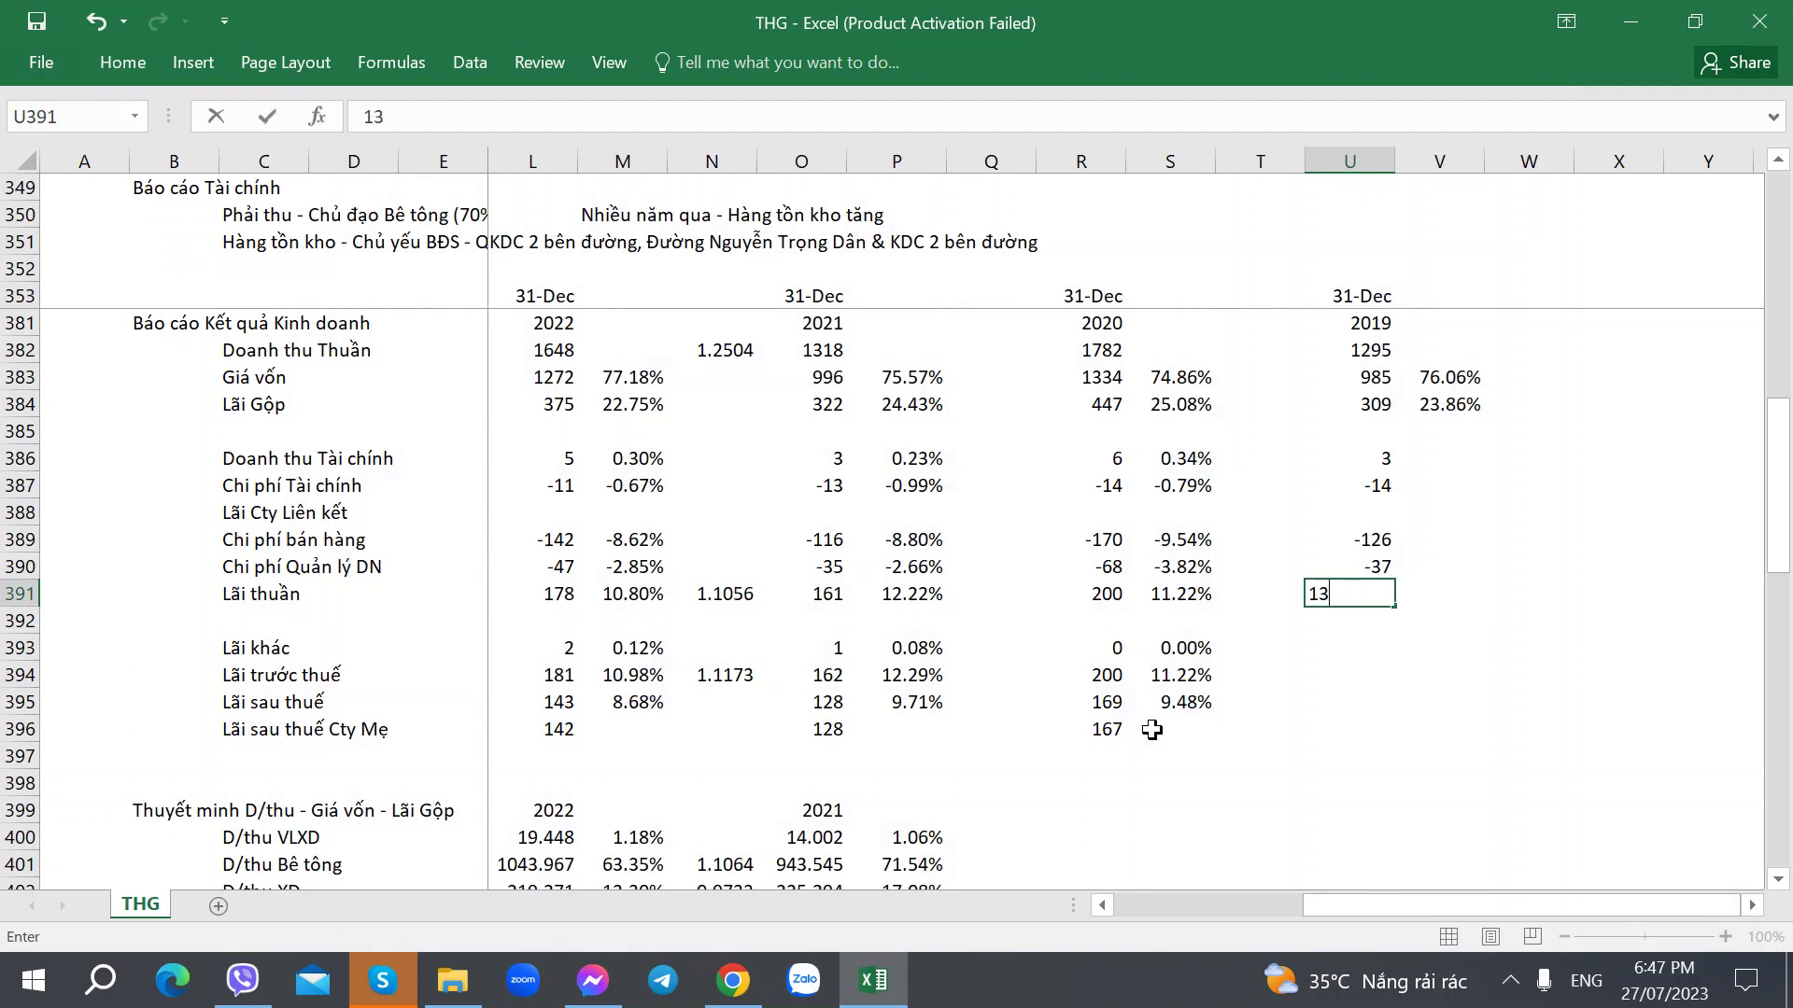
type("4")
key("Tab")
Copy the 2019 Lãi Gộp ratio formula in V384 to the Doanh thu Tài chính and Chi phí Tài chính rows, V386 and V387.
key("Up")
key("Up")
key("Up")
key("Up")
key("Up")
key("Up")
key("Up")
key("ctrl+c")
key("Down")
key("Down")
key("ctrl+v")
key("Down")
key("Down")
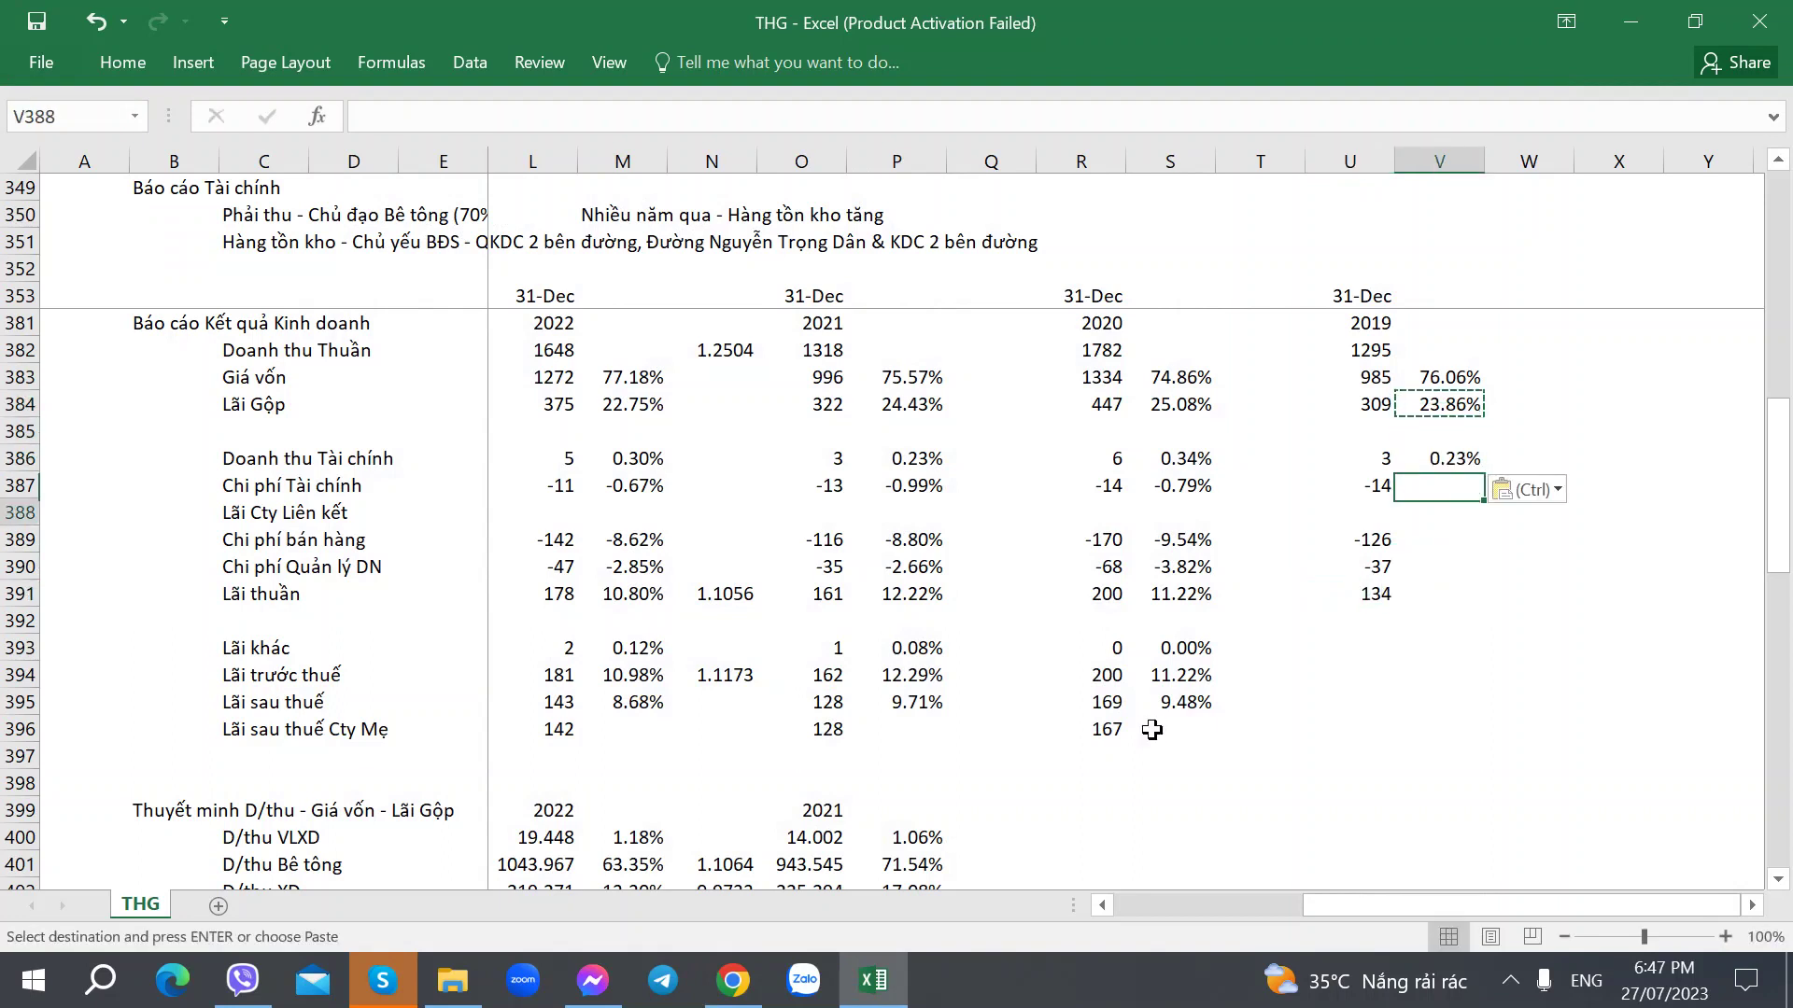
key("Up")
key("ctrl+v")
Paste the same ratio formula beside the 2019 Chi phí bán hàng, Chi phí Quản lý DN and Lãi thuần, V389 to V391.
key("Down")
key("Down")
key("ctrl+v")
key("Down")
key("ctrl+v")
key("Down")
key("ctrl+v")
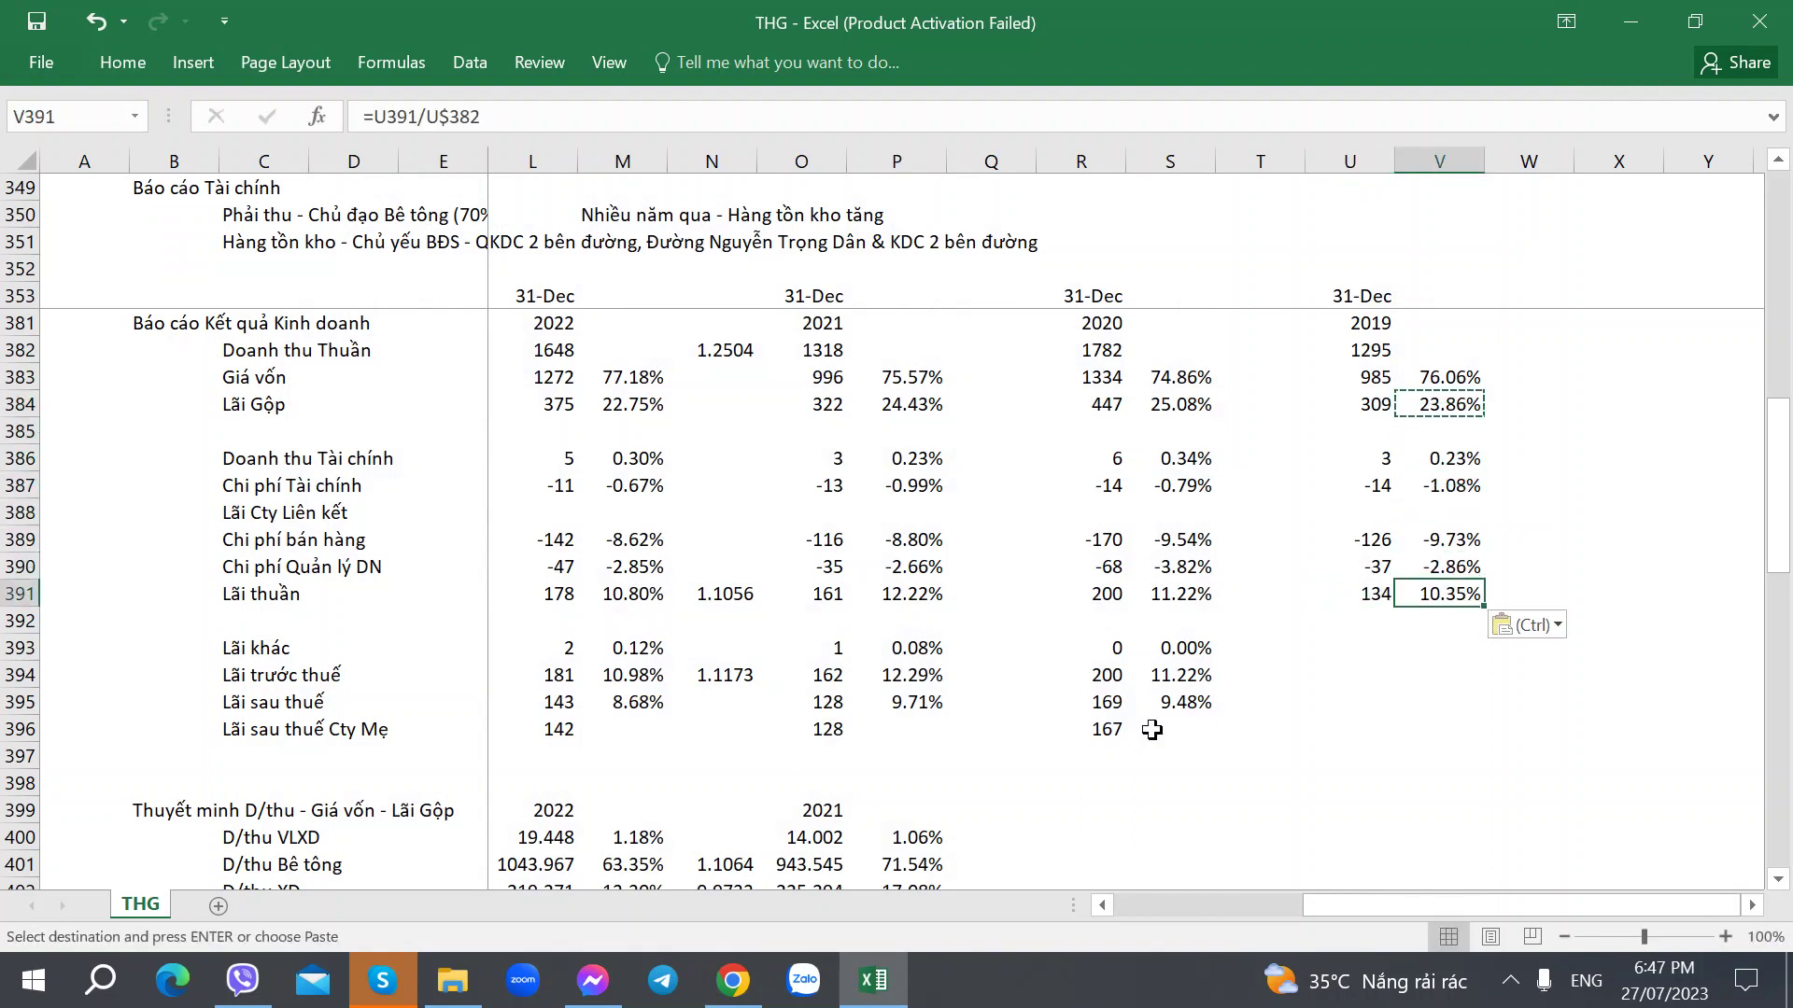
key("Down")
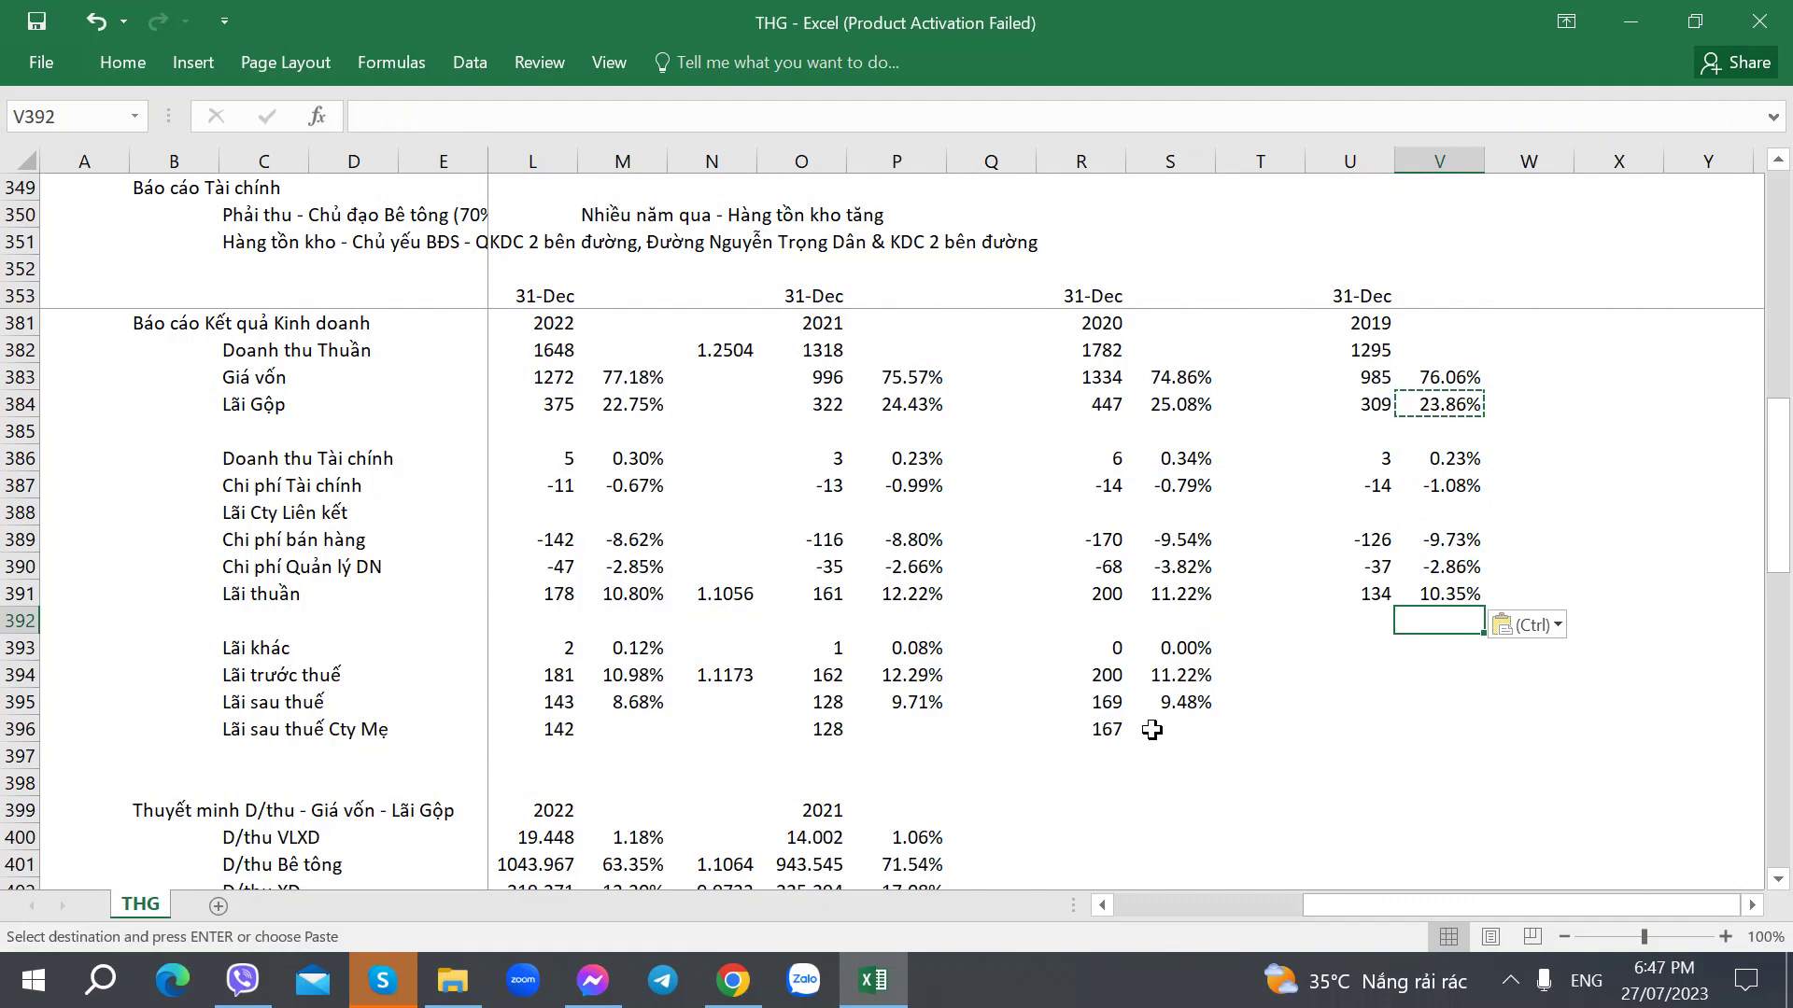
Compare the Lãi Gộp and Lãi thuần ratios of 2019 with those of 2020.
left_click(1424, 404)
left_click(1443, 595)
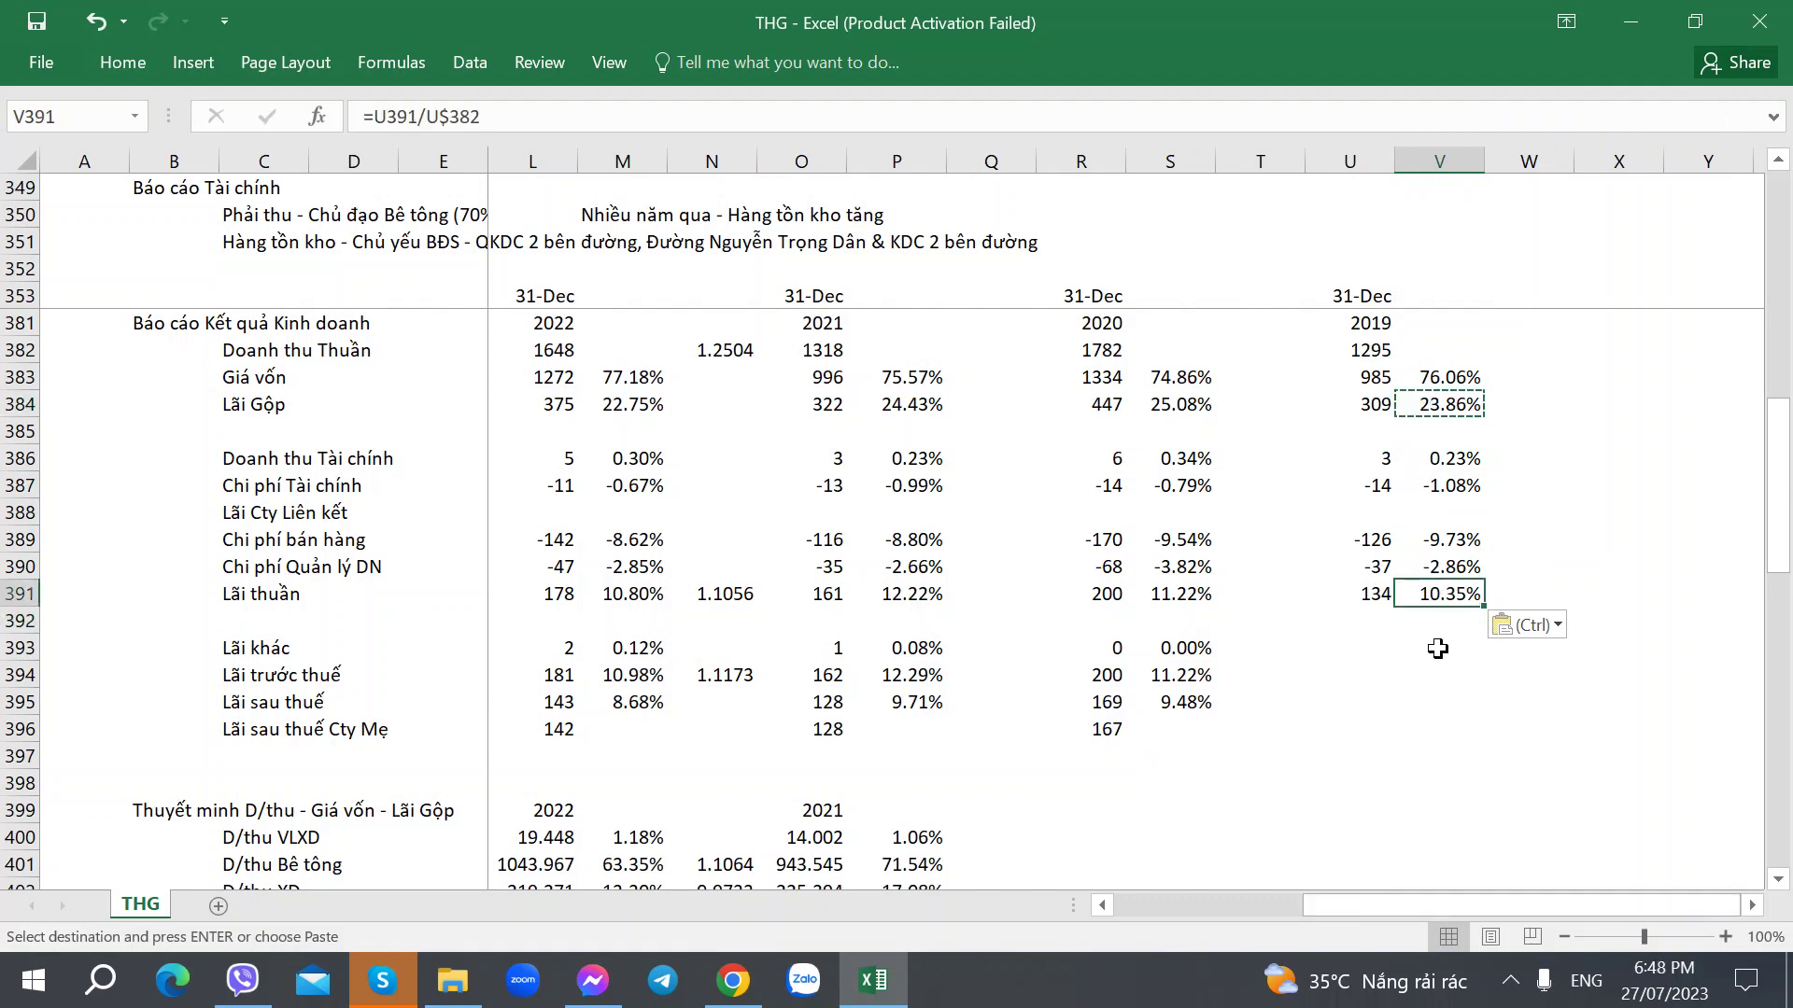
left_click(1152, 593)
left_click(1177, 403)
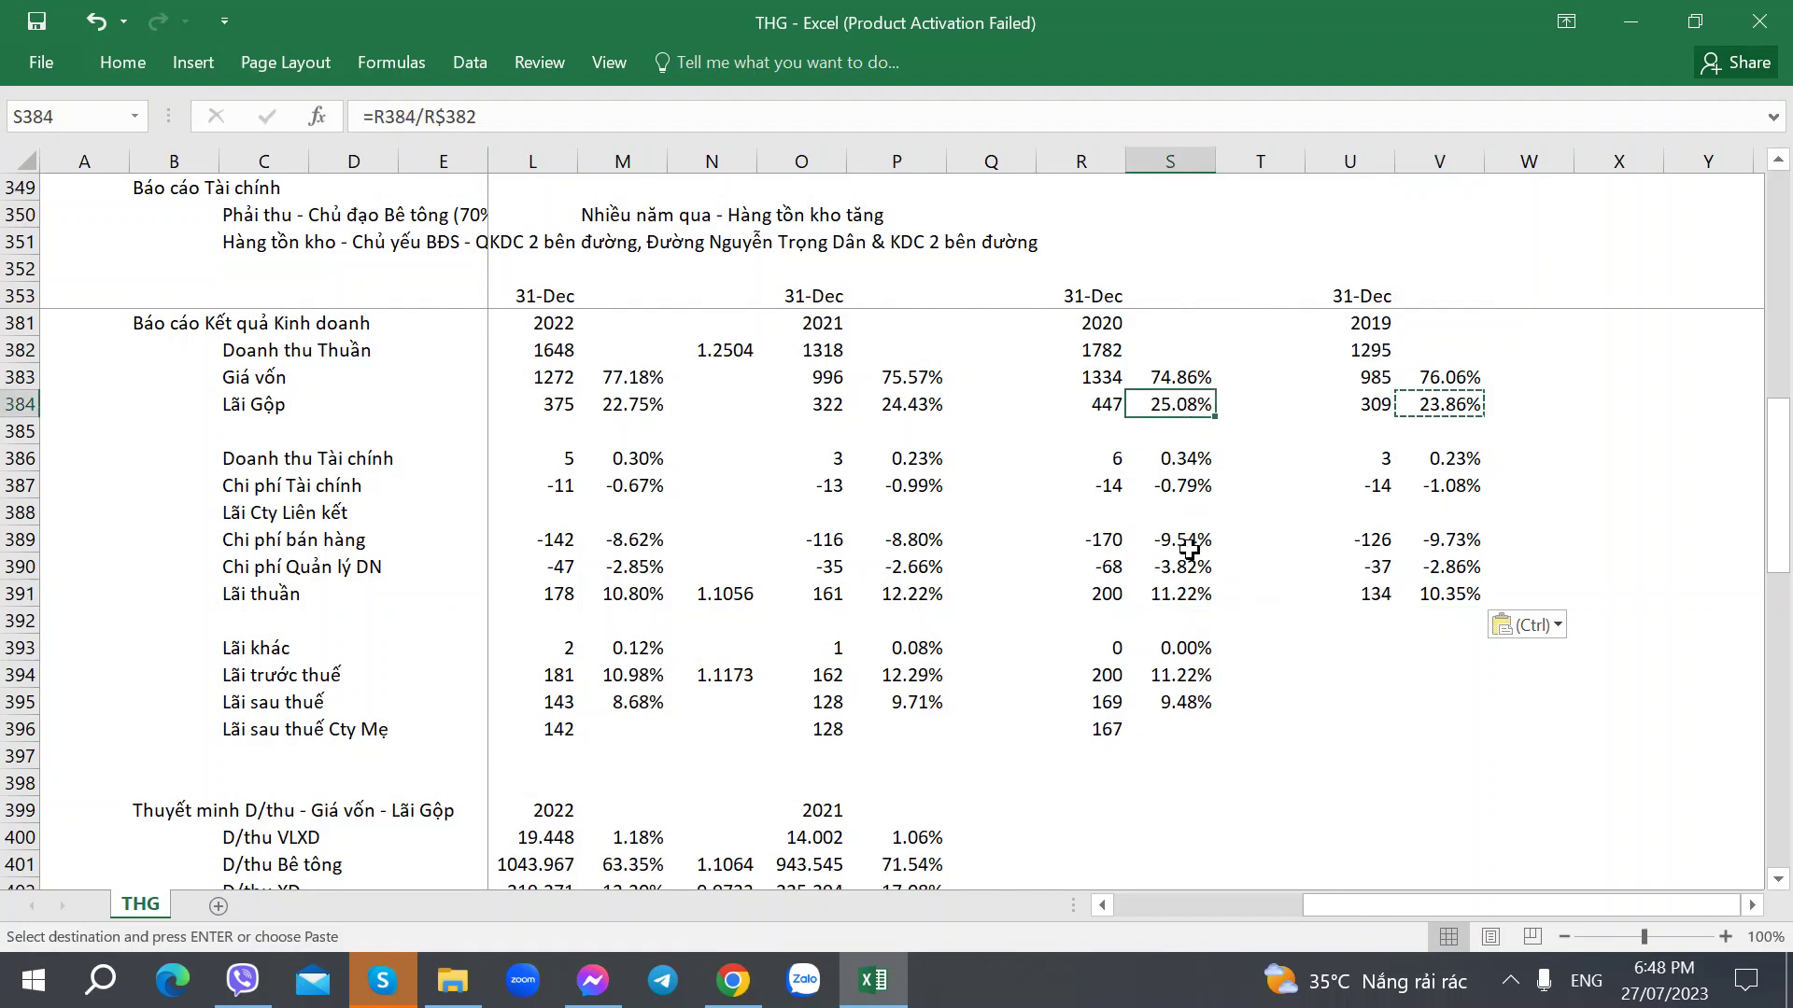
Enter the 2019 Lãi khác as 0 and Lãi trước thuế as 134 in U393 and U394, from the report in Chrome.
left_click(1350, 658)
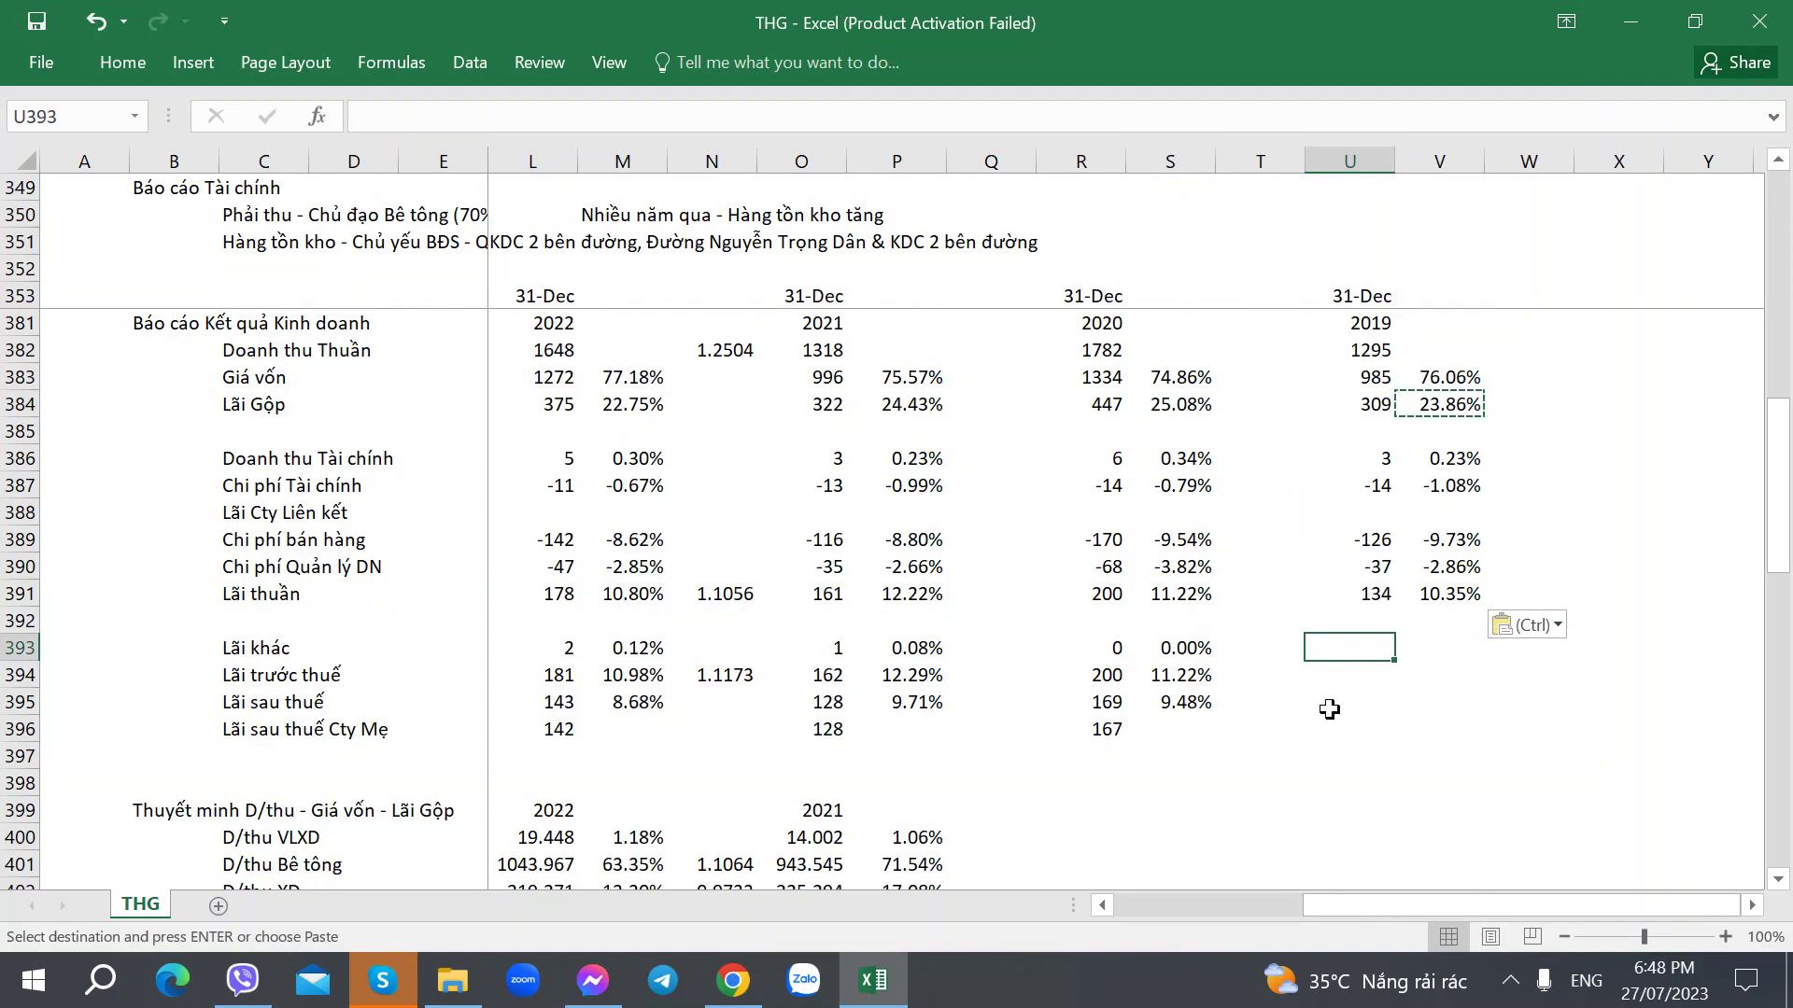
key("alt+Tab")
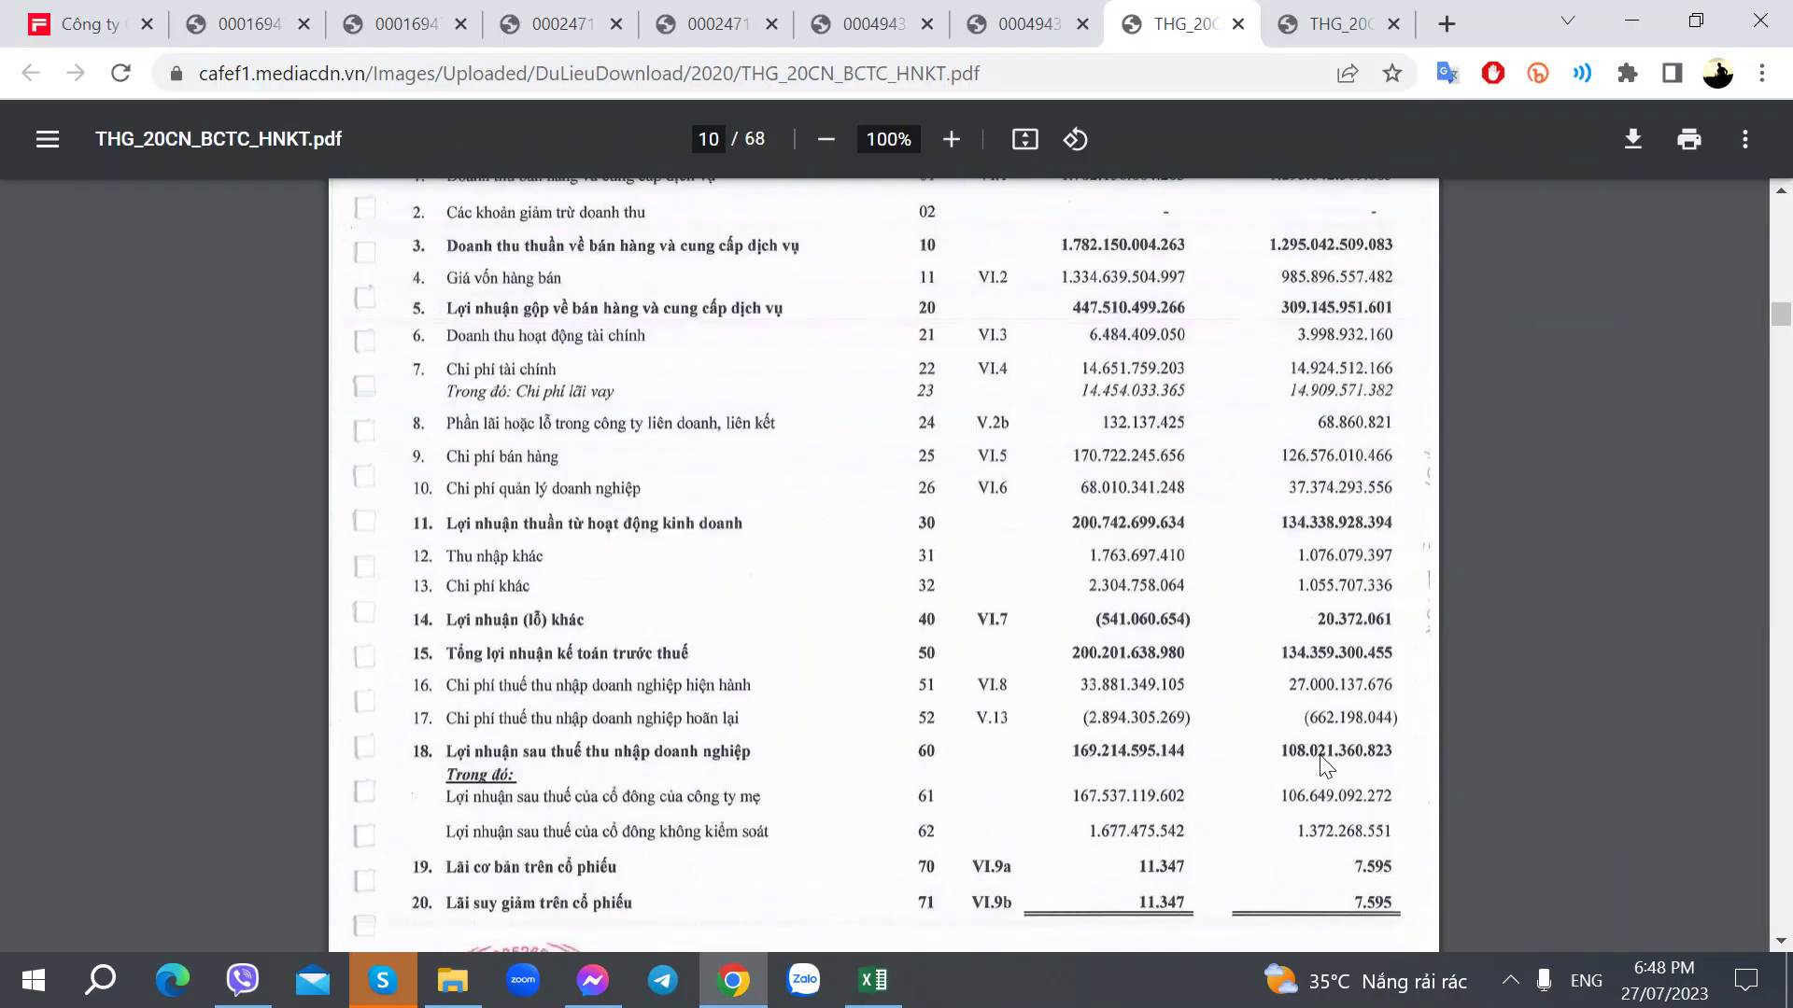
key("alt+Tab")
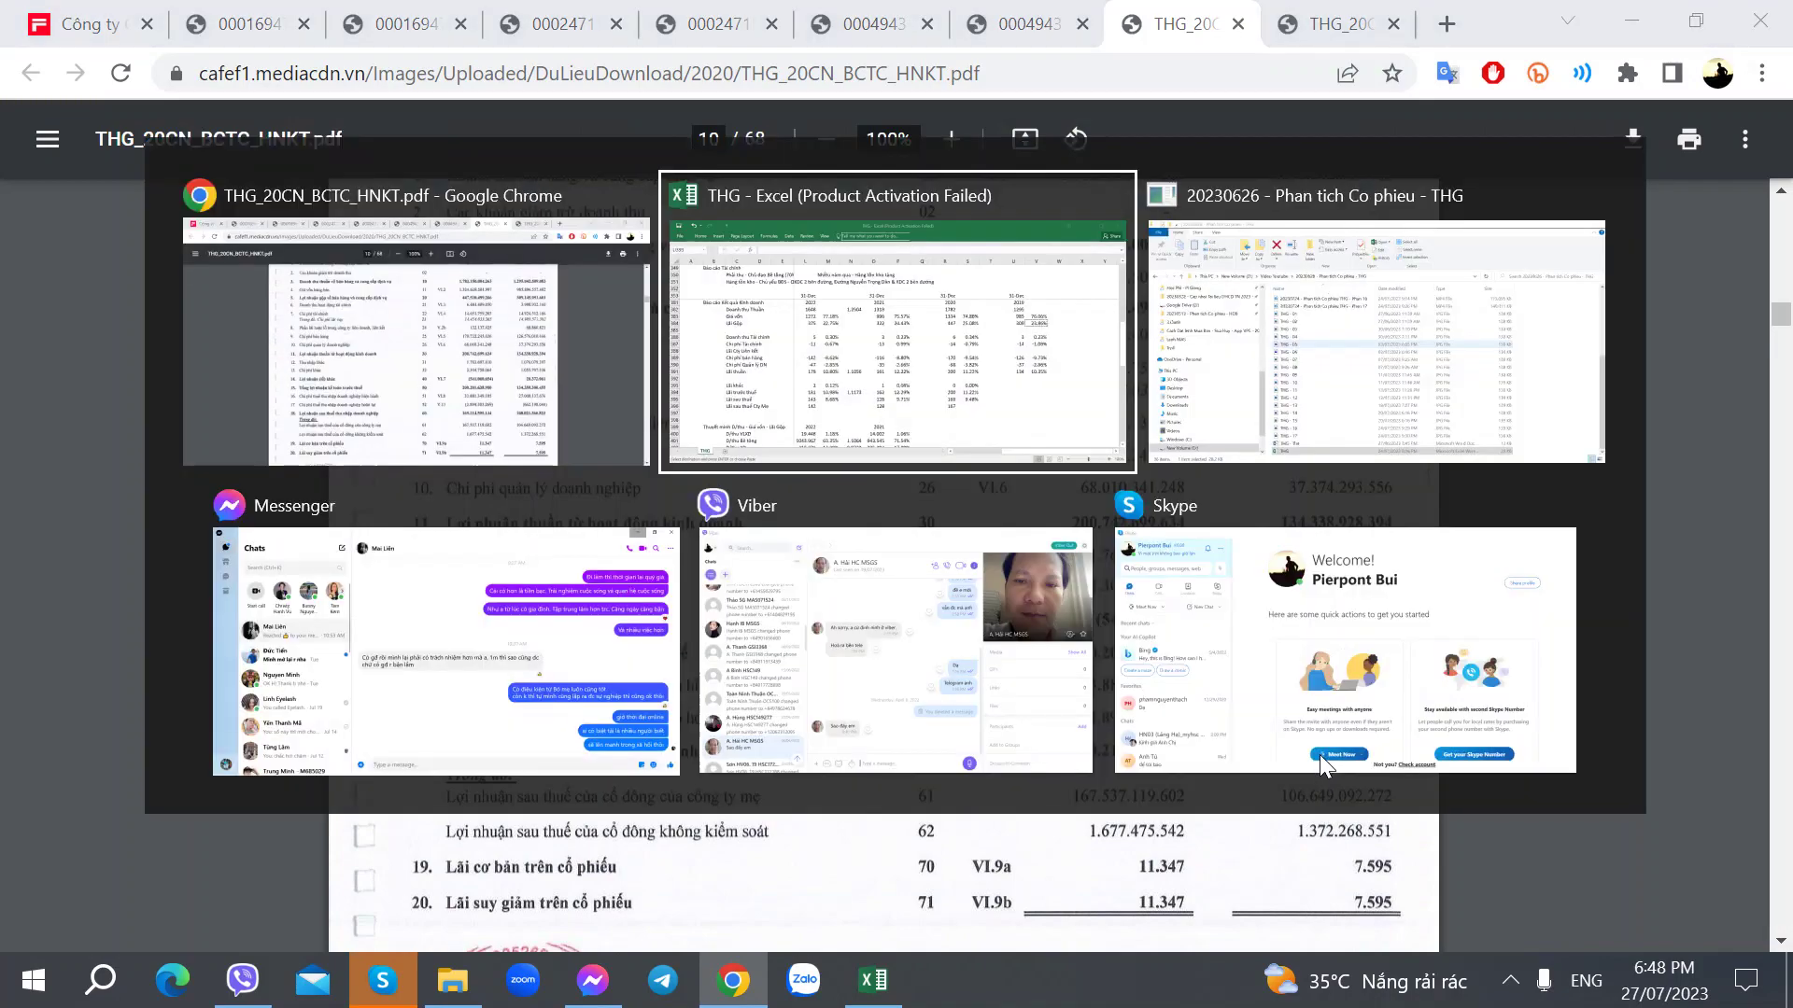
key("ctrl+v")
key("Tab")
key("alt+Tab")
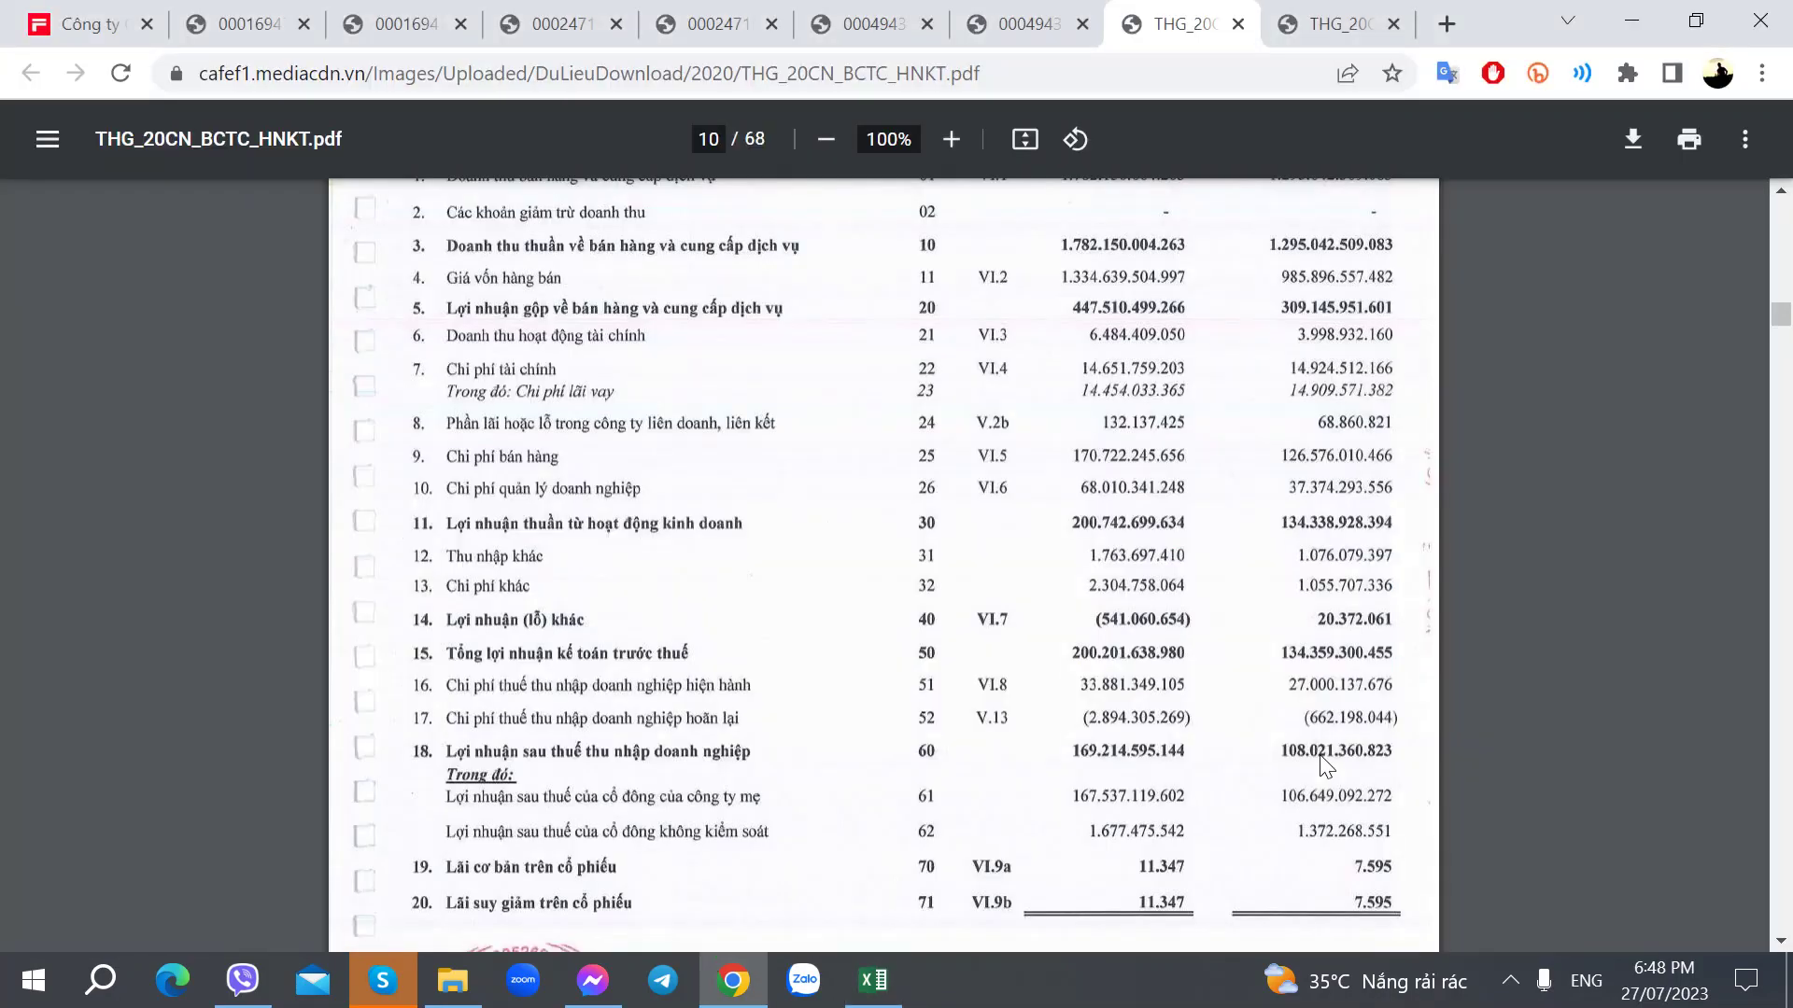
key("alt+Tab")
type("134")
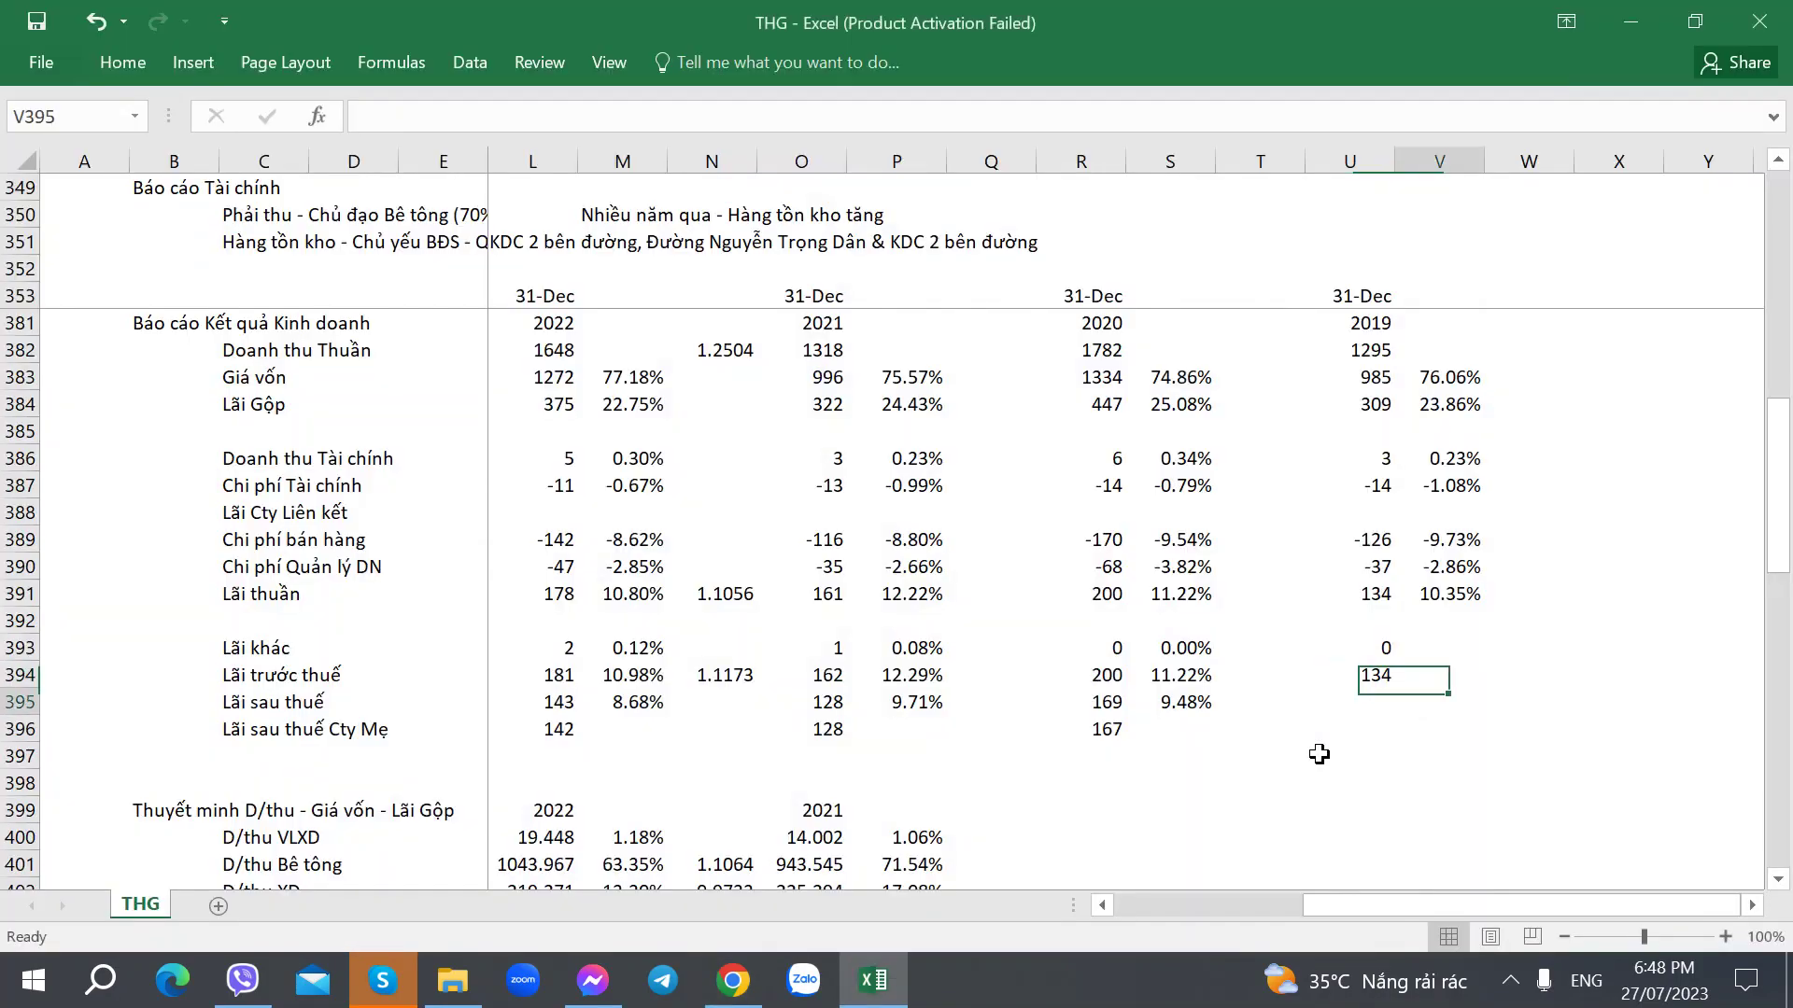
Enter 108 as the 2019 Lãi sau thuế and 106 as Lãi sau thuế Cty Mẹ, taken from the report in Chrome.
key("alt+Tab")
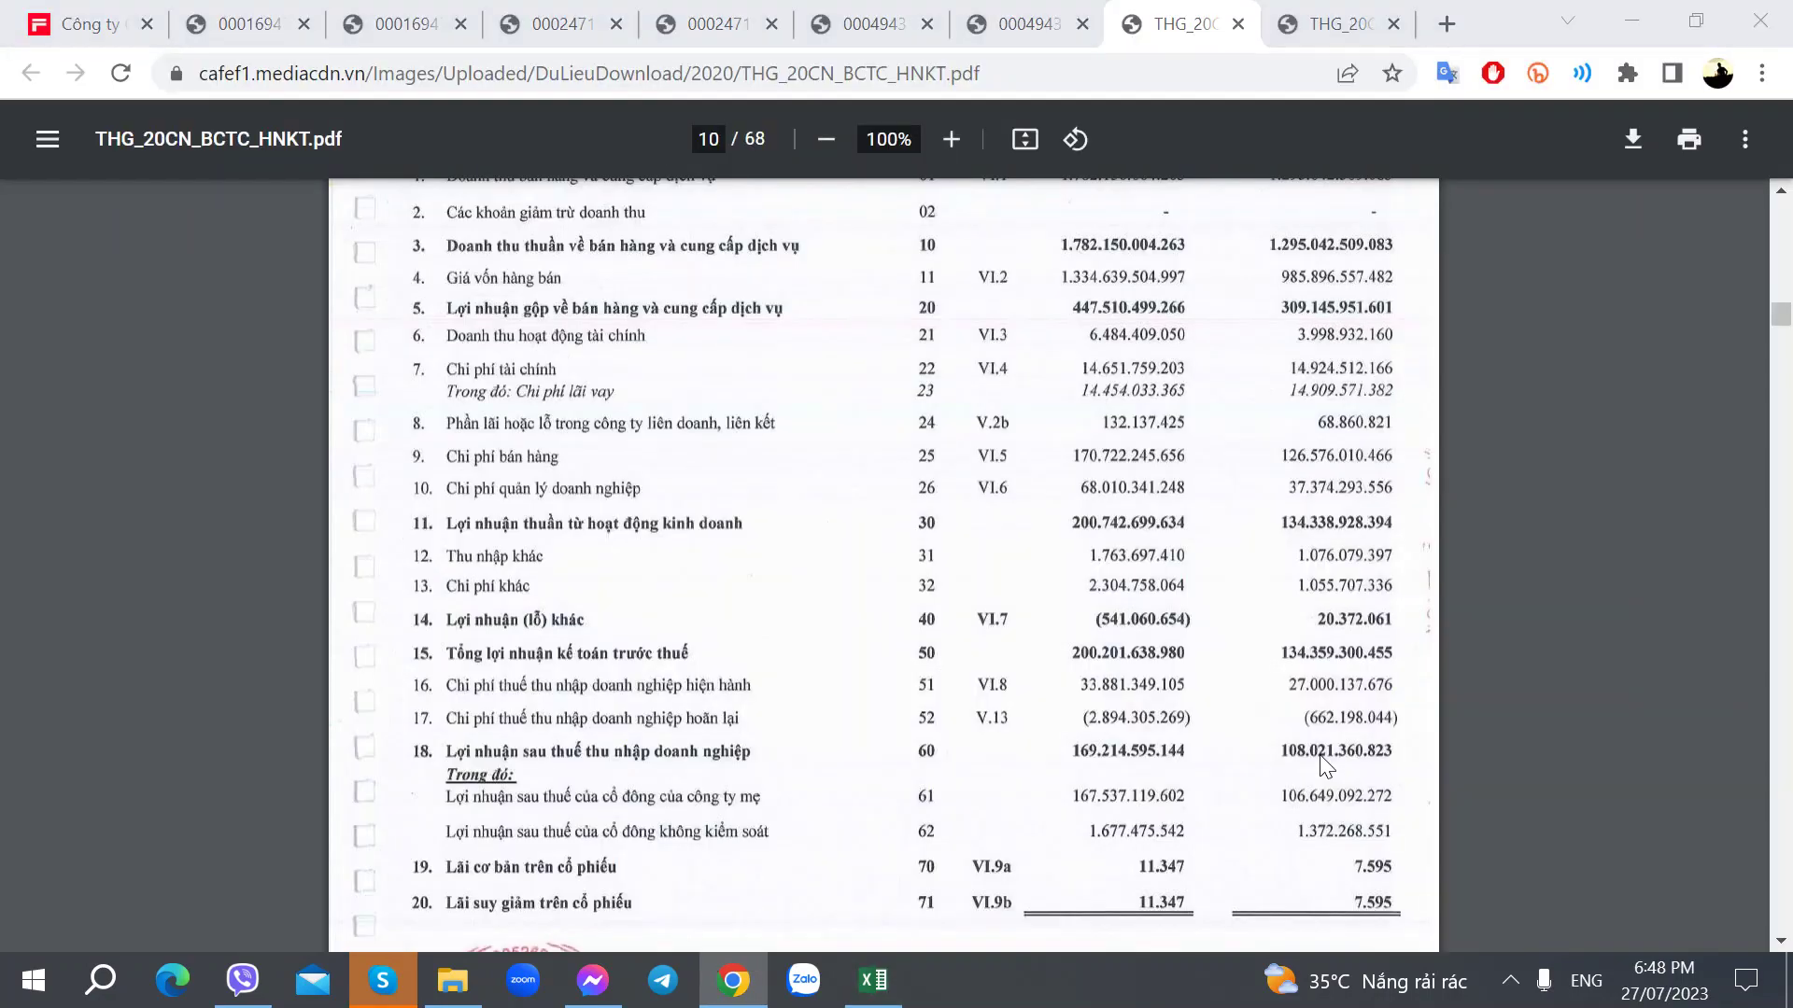
key("alt+Tab")
type("108")
key("Return")
key("alt+Tab")
key("alt+Tab")
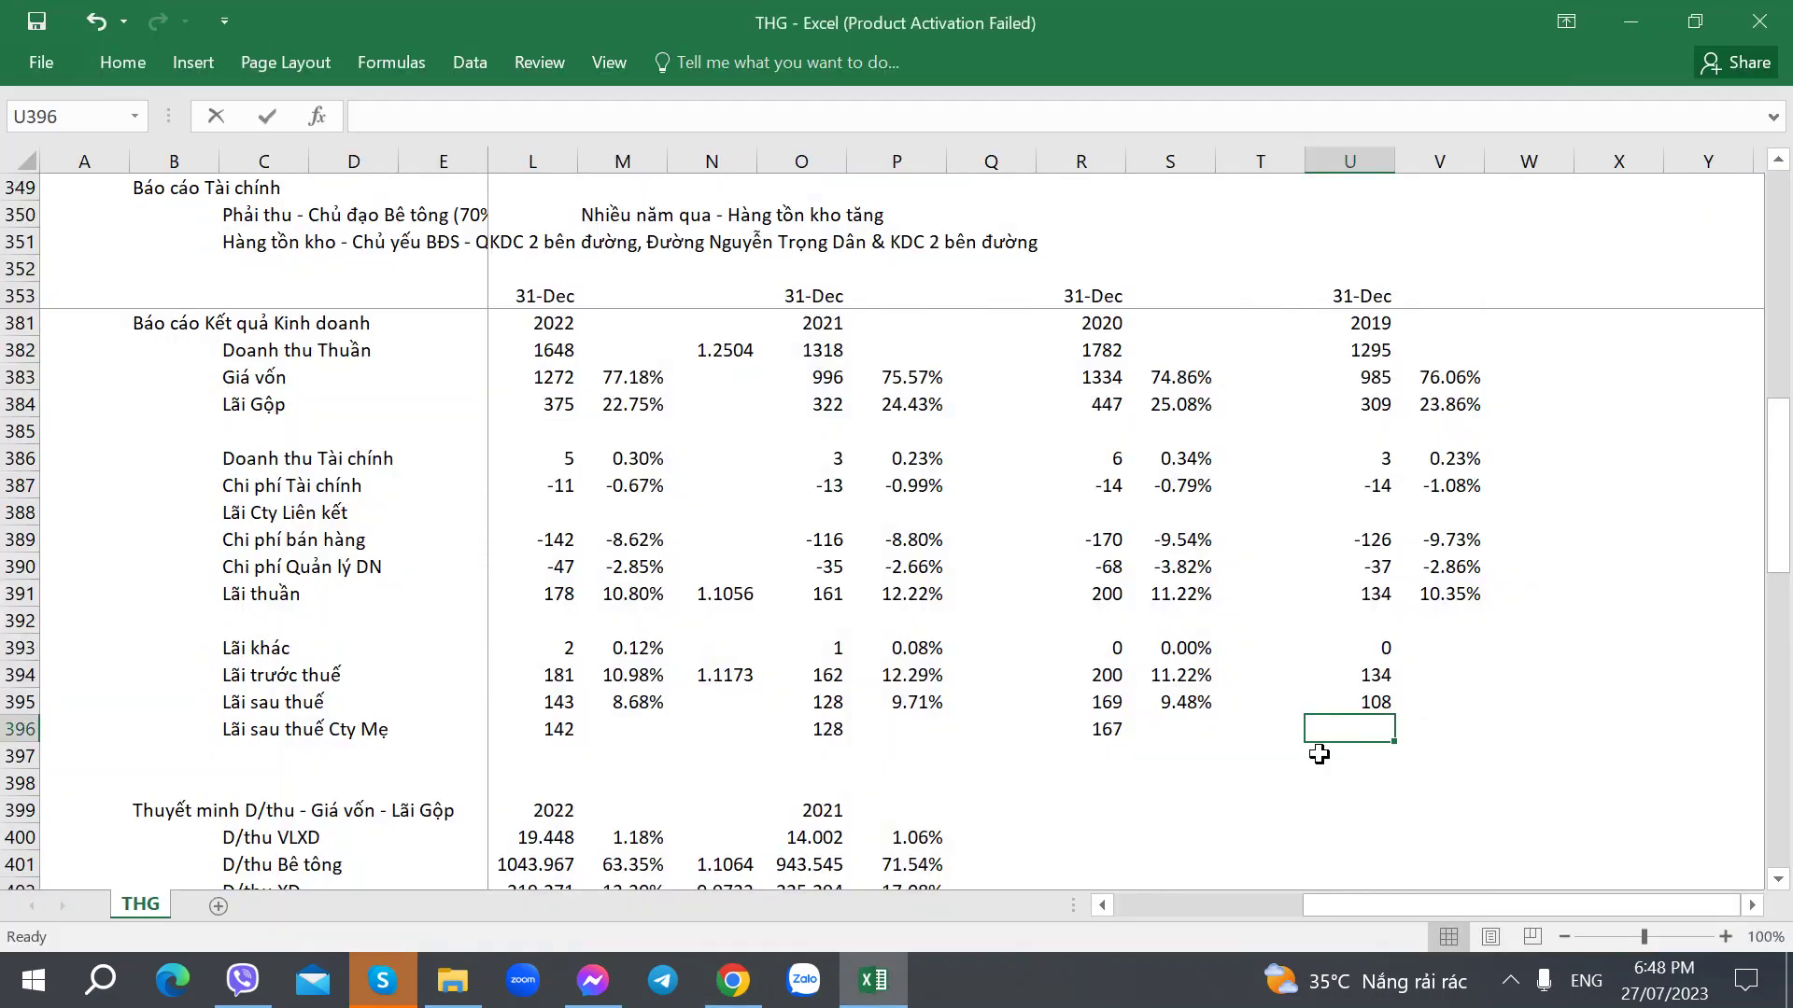
type("106")
key("Right")
Copy the 2019 Lãi thuần ratio formula in V391 to the Lãi khác, Lãi trước thuế and Lãi sau thuế rows, V393 to V395.
left_click(1446, 583)
key("ctrl+c")
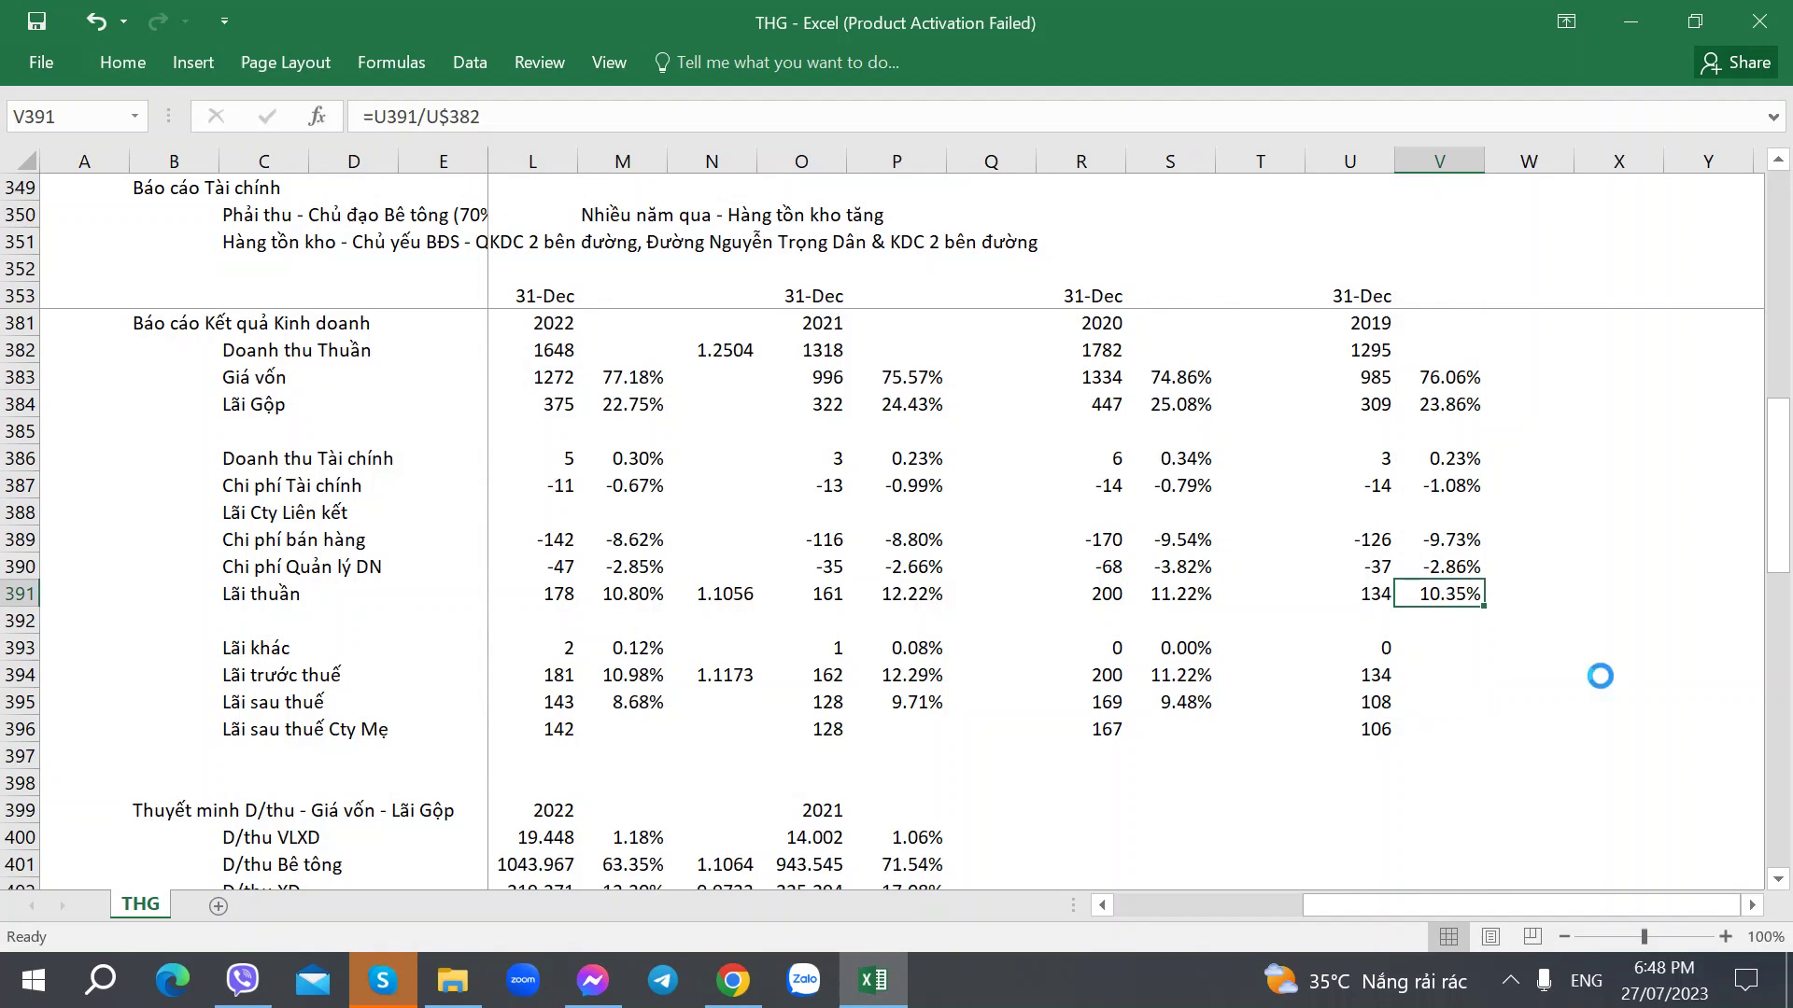
key("Down")
key("Down")
key("ctrl+v")
key("Down")
key("ctrl+v")
key("Down")
key("ctrl+v")
key("Down")
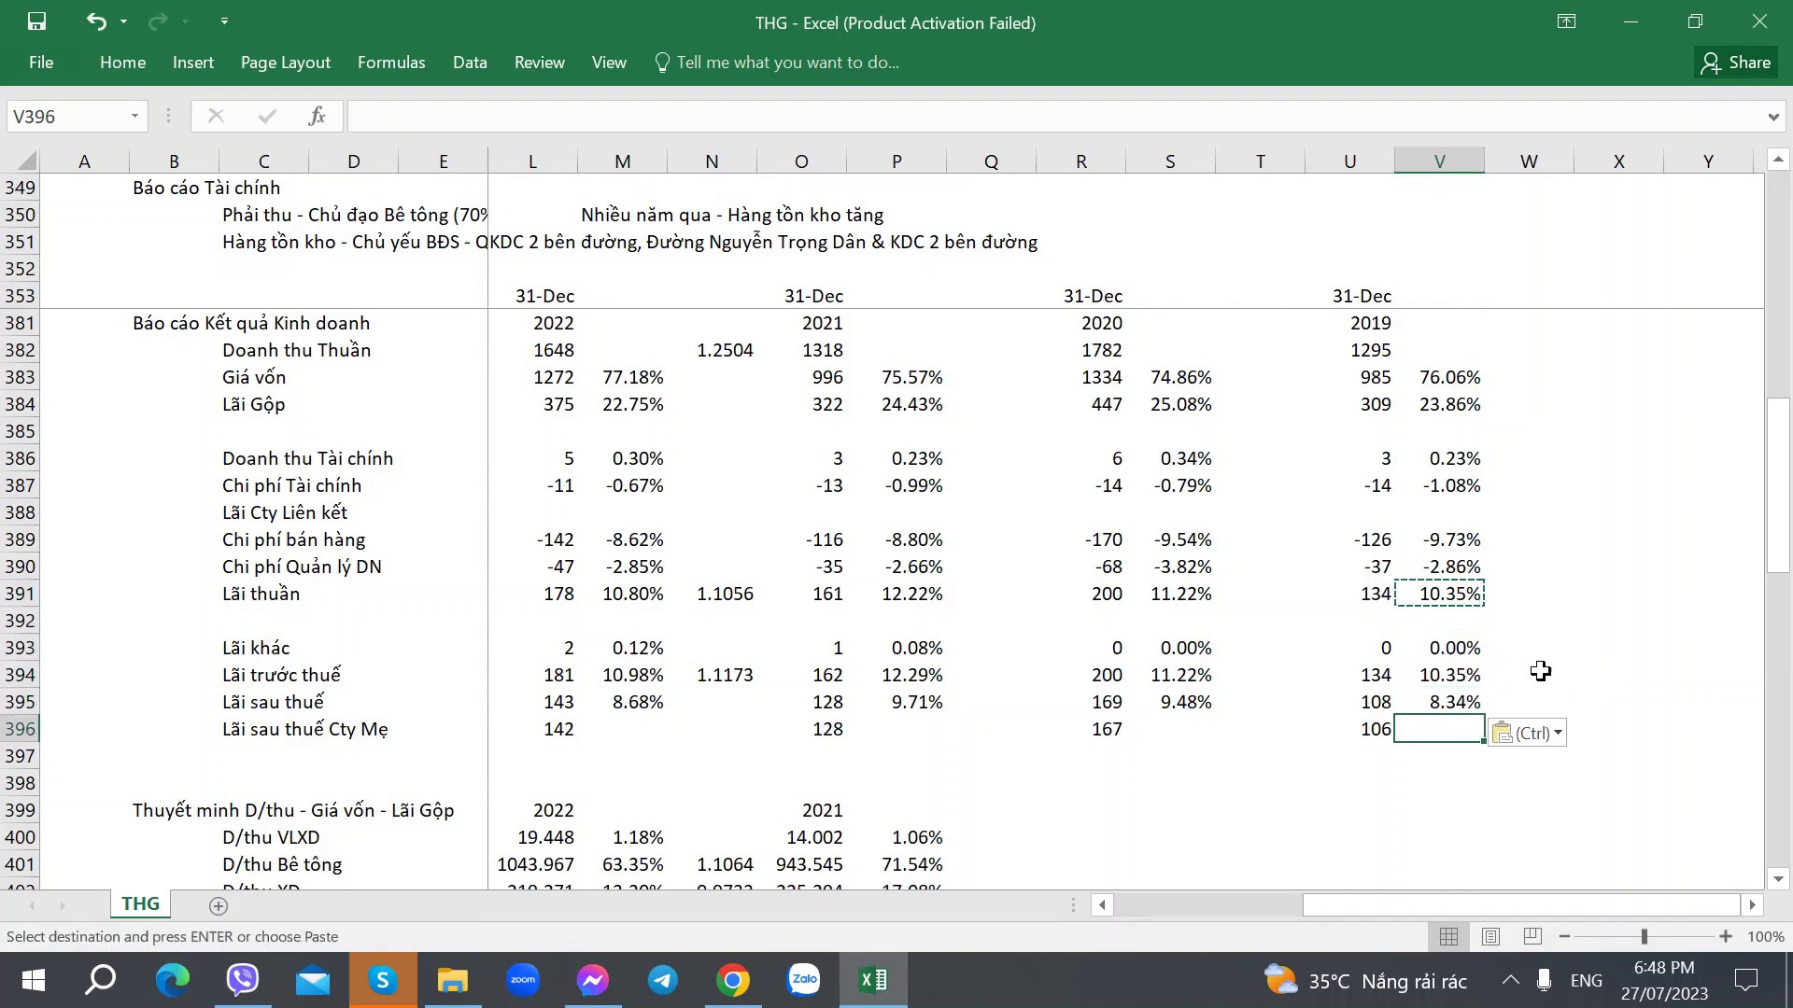
Head the revenue breakdown columns 2020 and 2019, and enter 20.189, 1214.904, 271.986, 103.104 and 2.807 in R400:R404 from the report's revenue note.
scroll(1055, 782, "down", 1)
scroll(1055, 783, "down", 2)
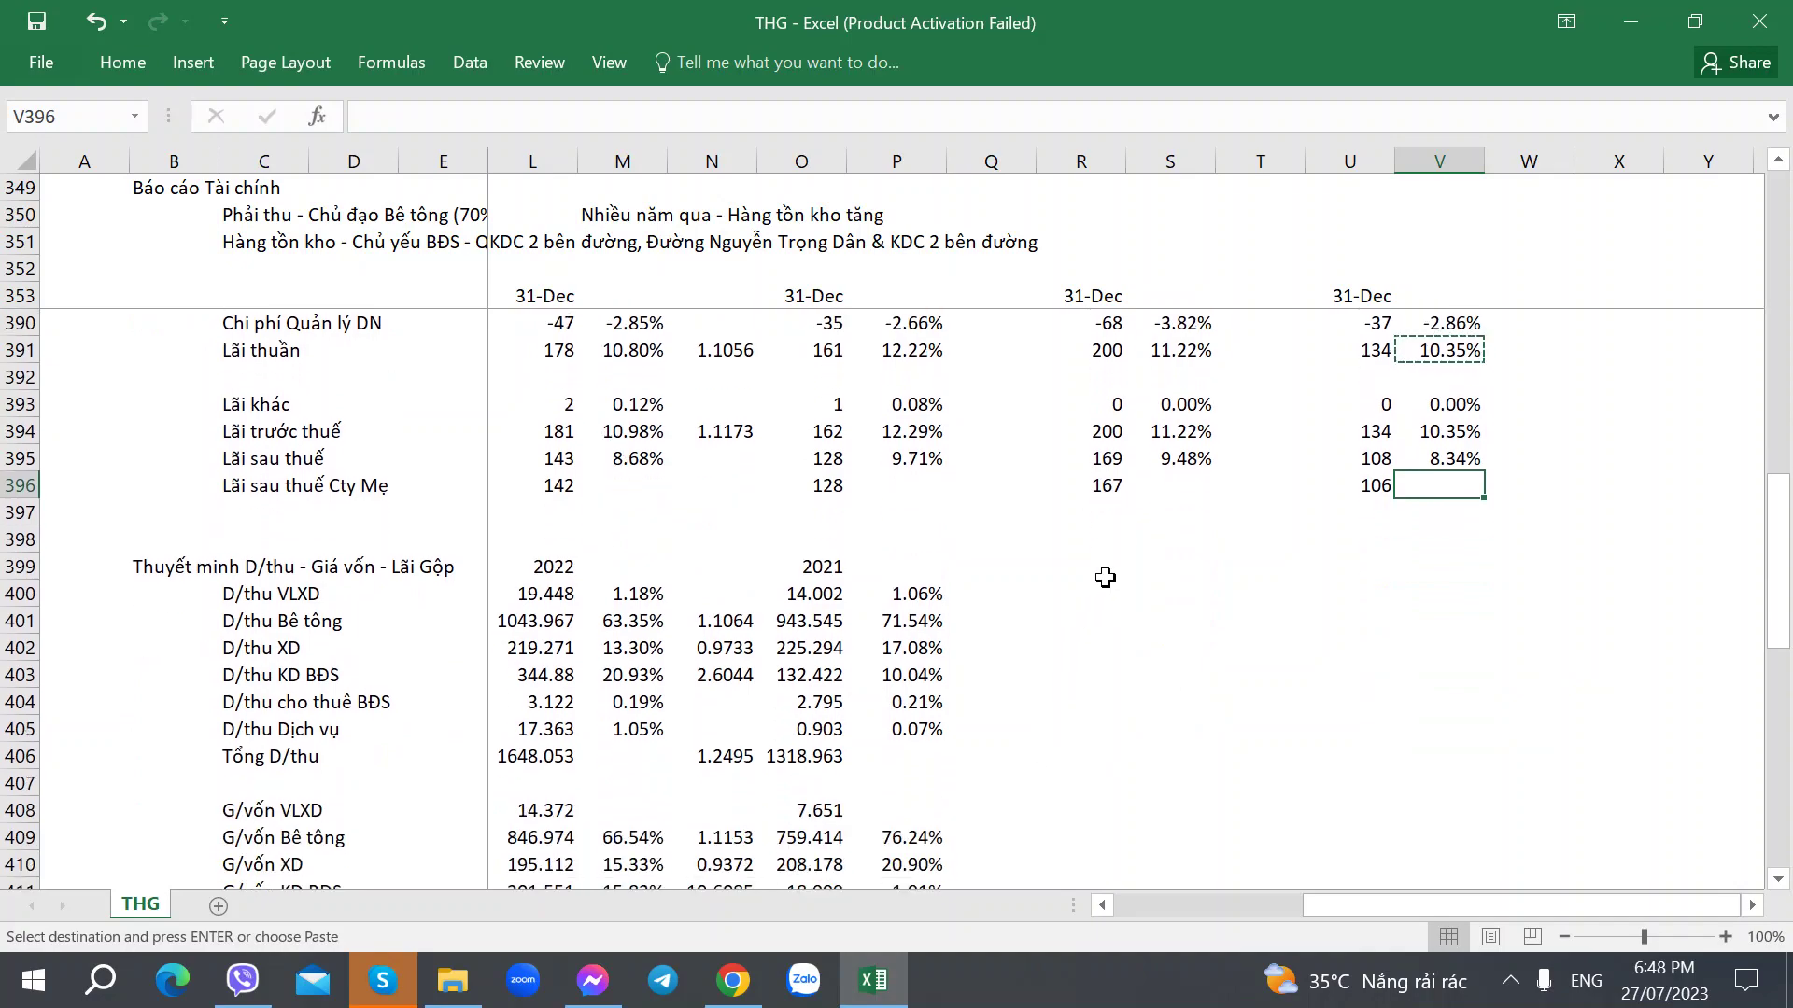
left_click(1081, 566)
key("alt+Tab")
key("alt+Tab")
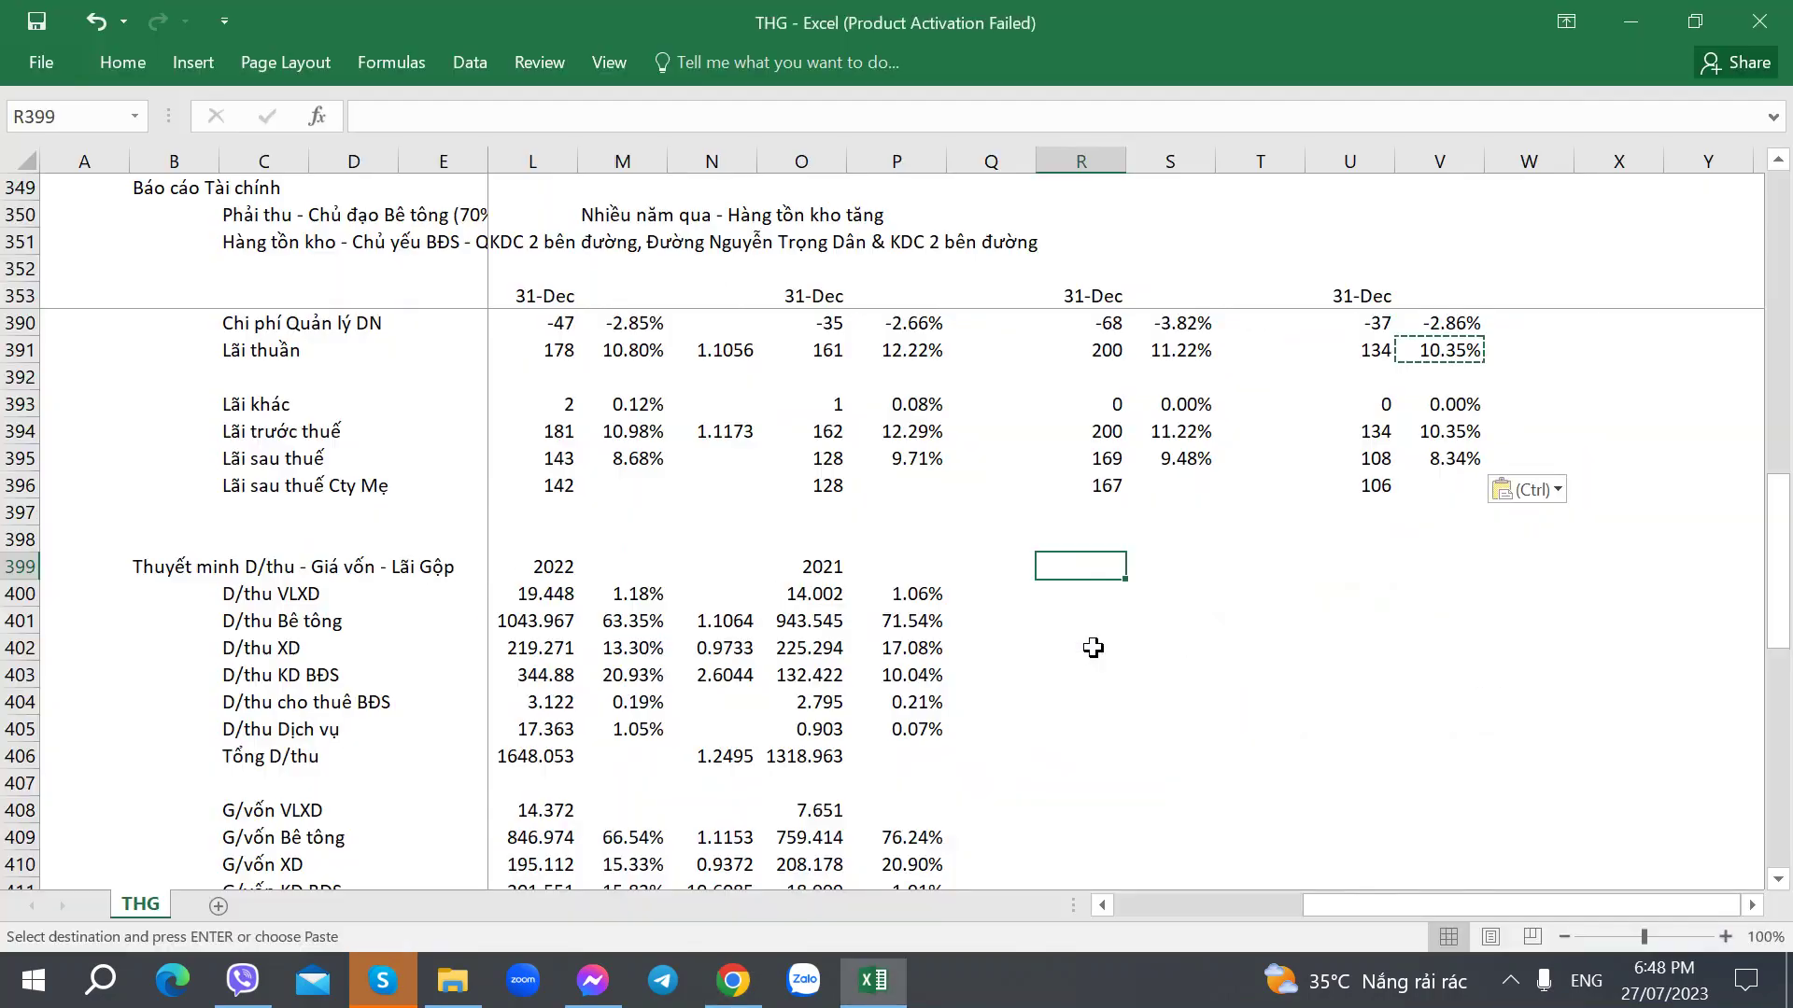
left_click(1075, 602)
key("alt+Tab")
key("alt+Tab")
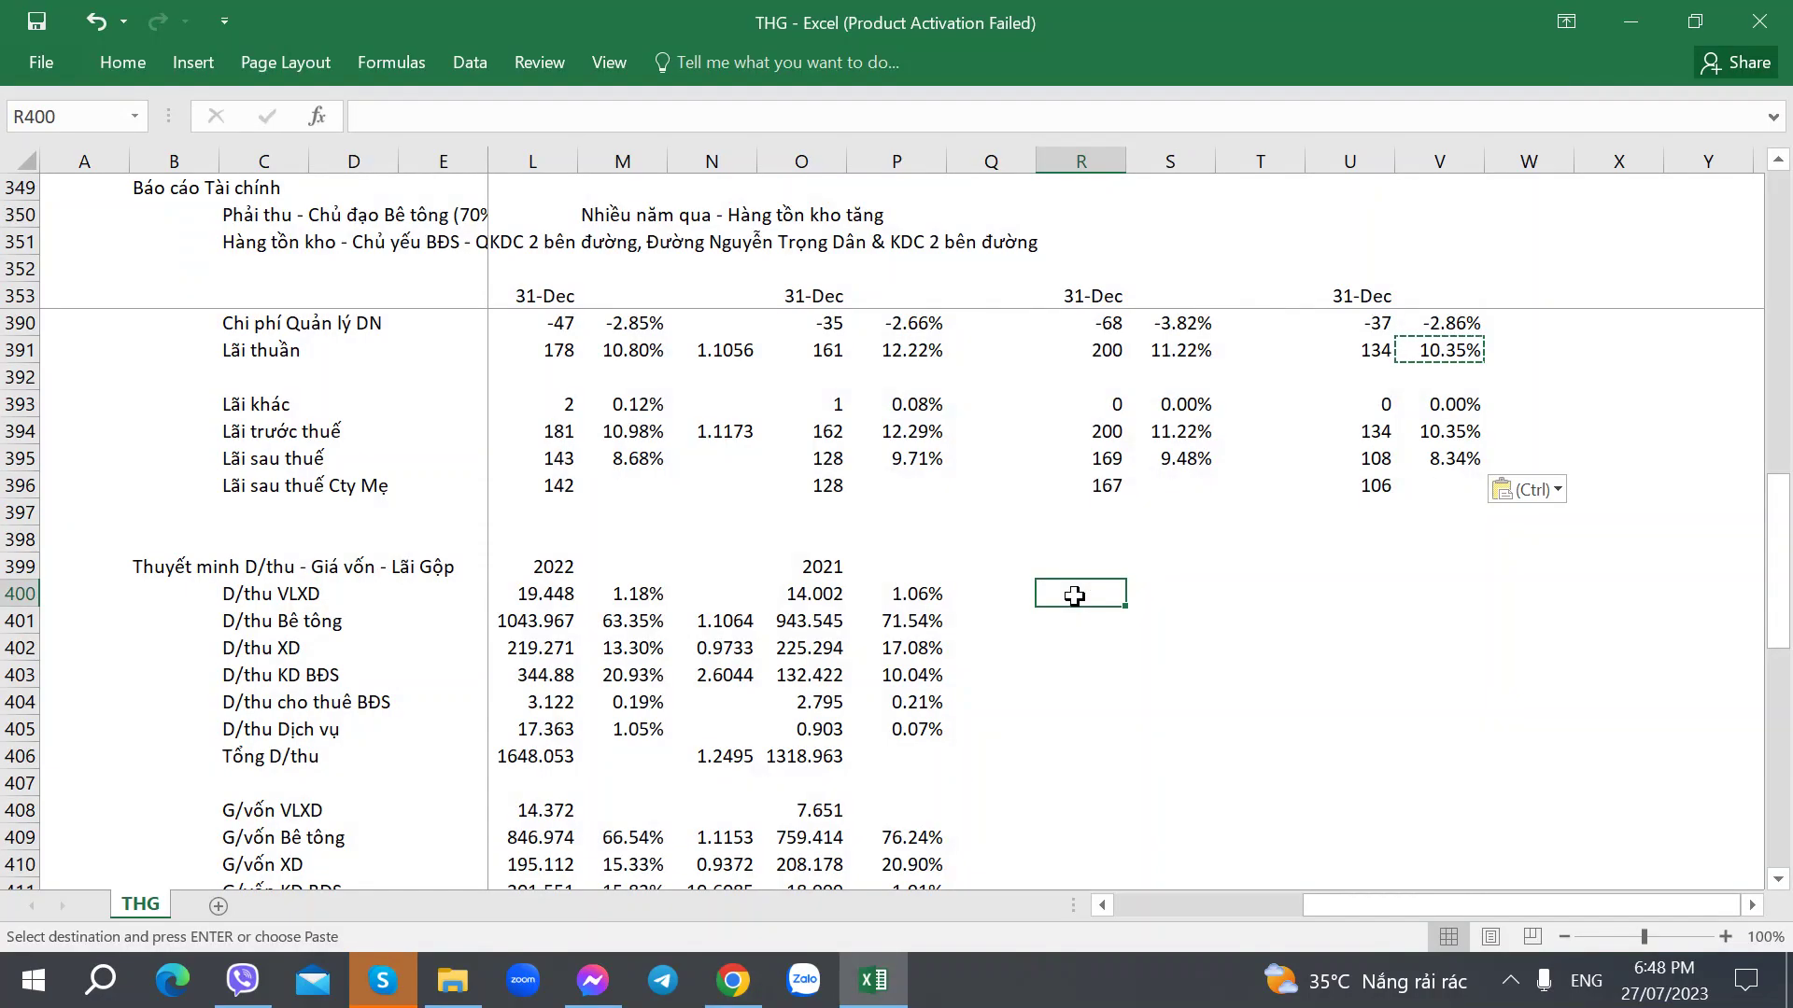
key("alt+Tab")
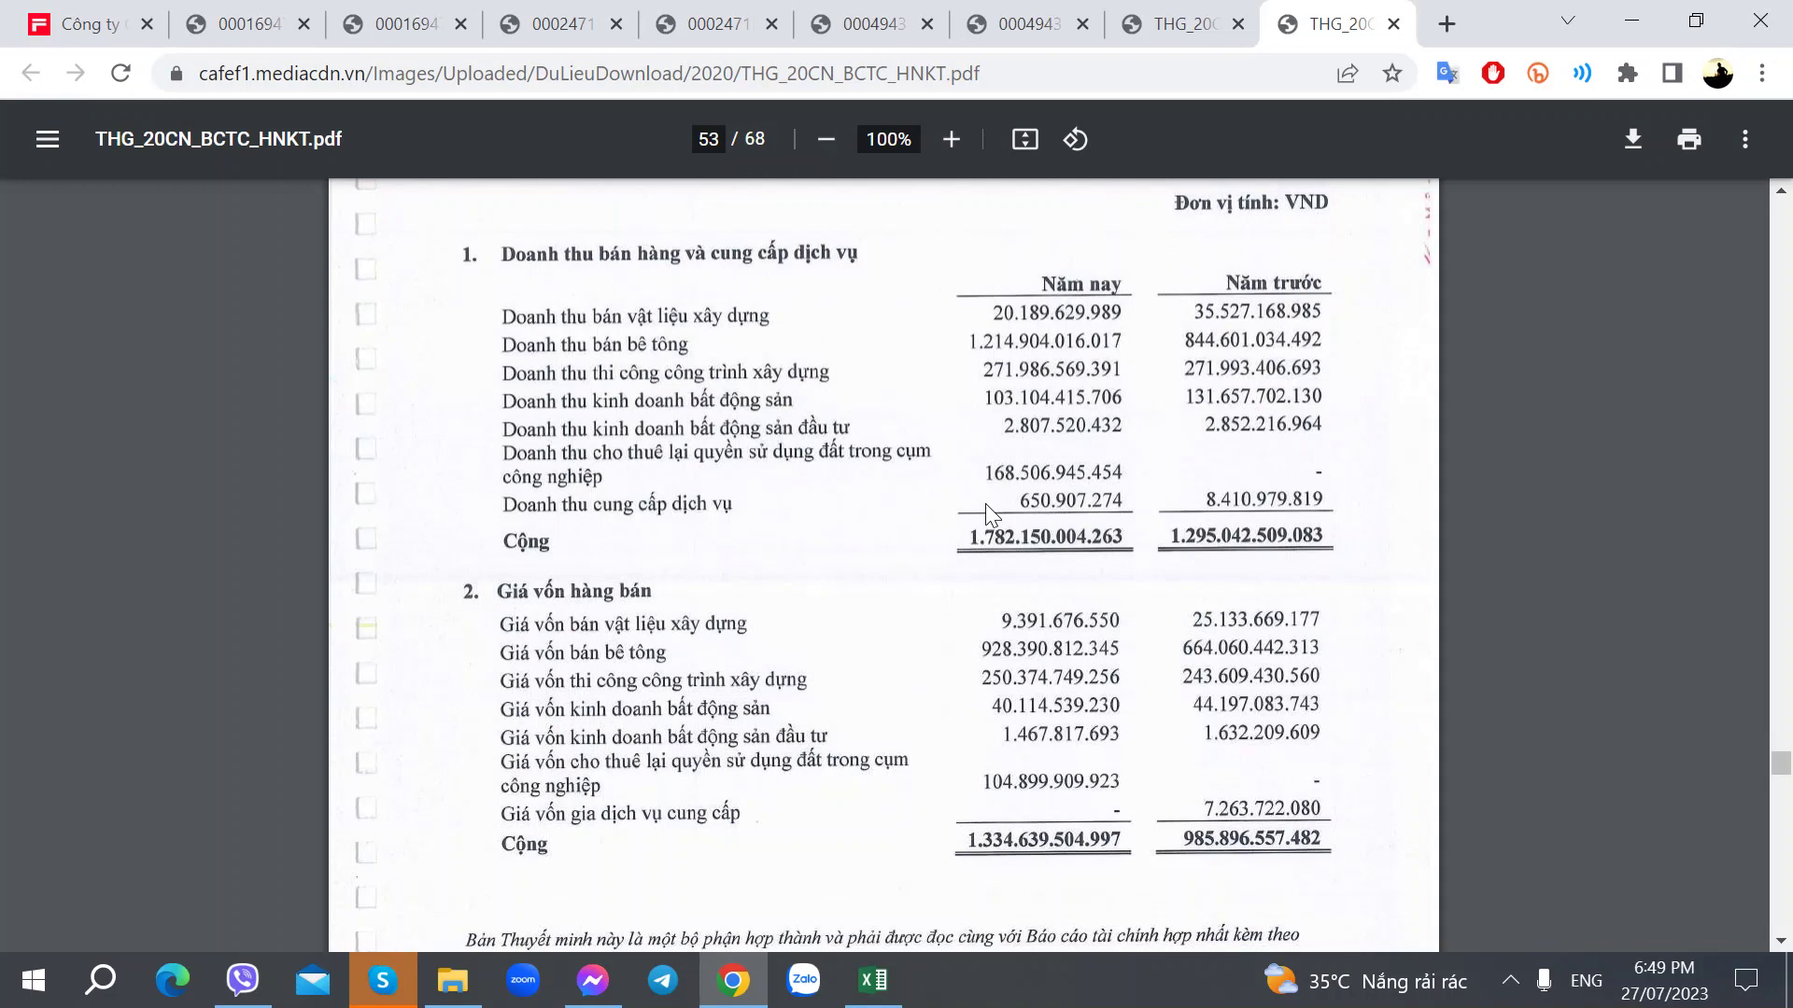
key("alt+Tab")
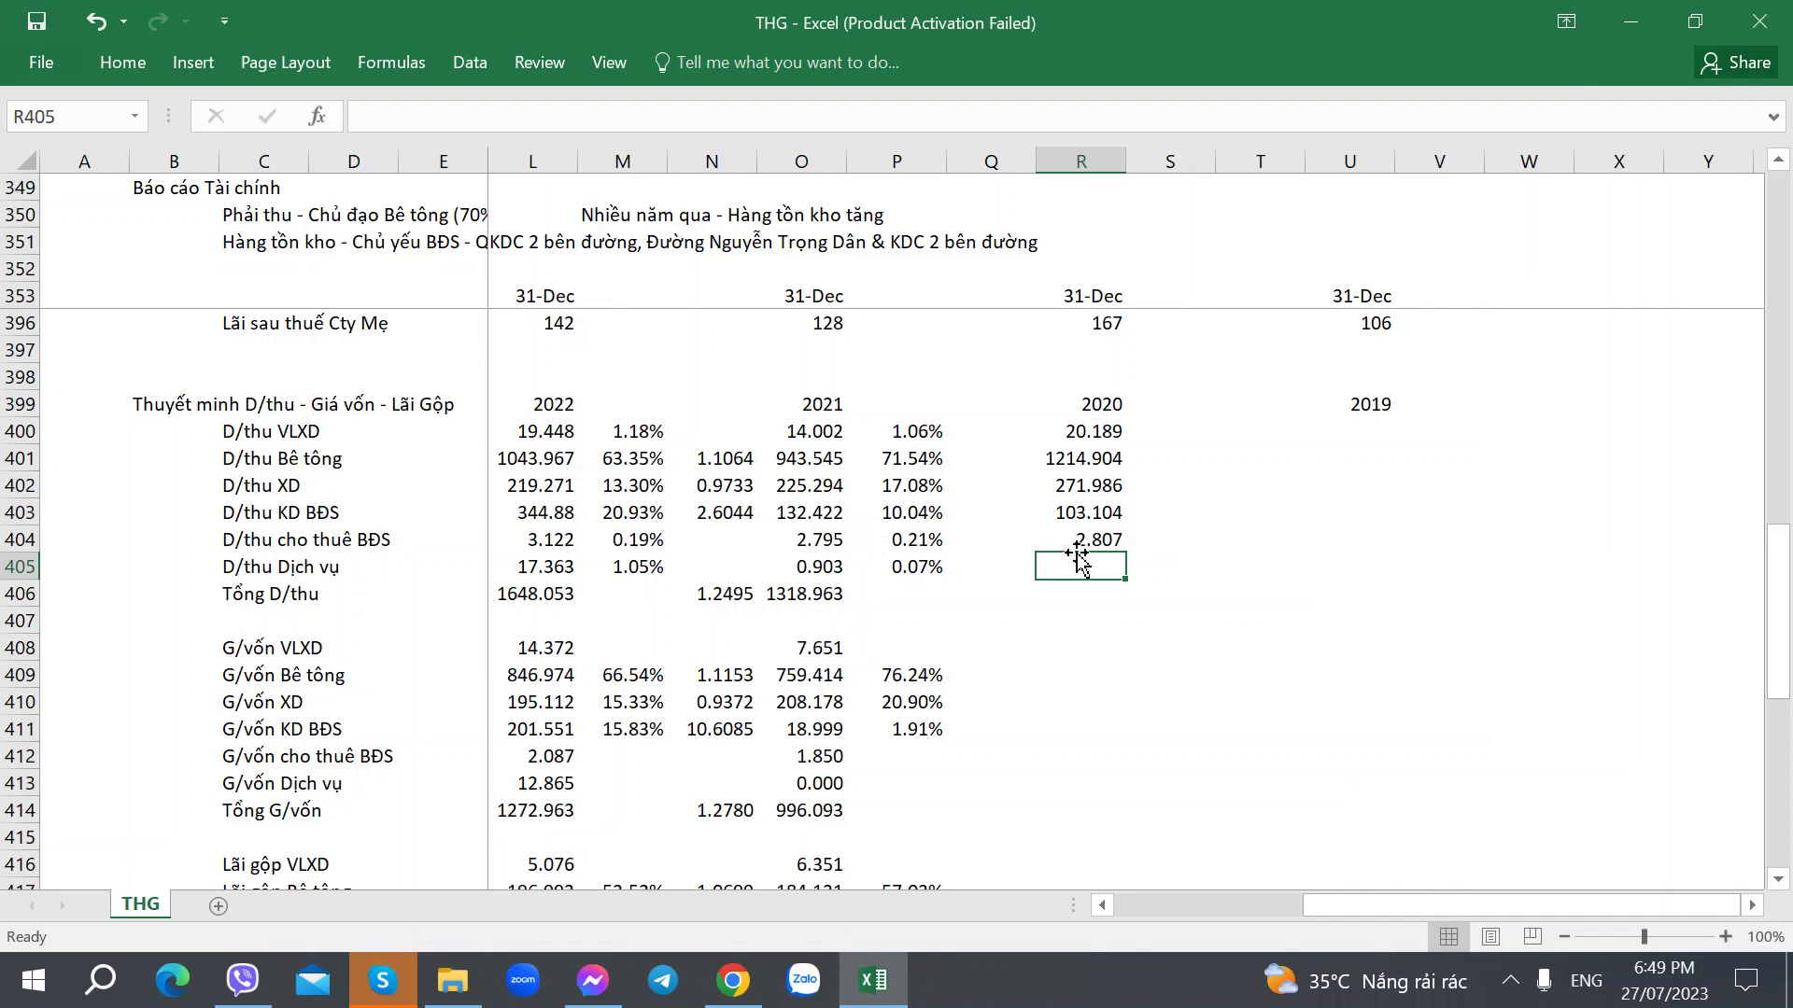
Change the 2020 D/thu KD BĐS in R403 to =103.104+168.506, adding the industrial-cluster land sublease revenue from the report in Chrome.
left_click(1083, 509)
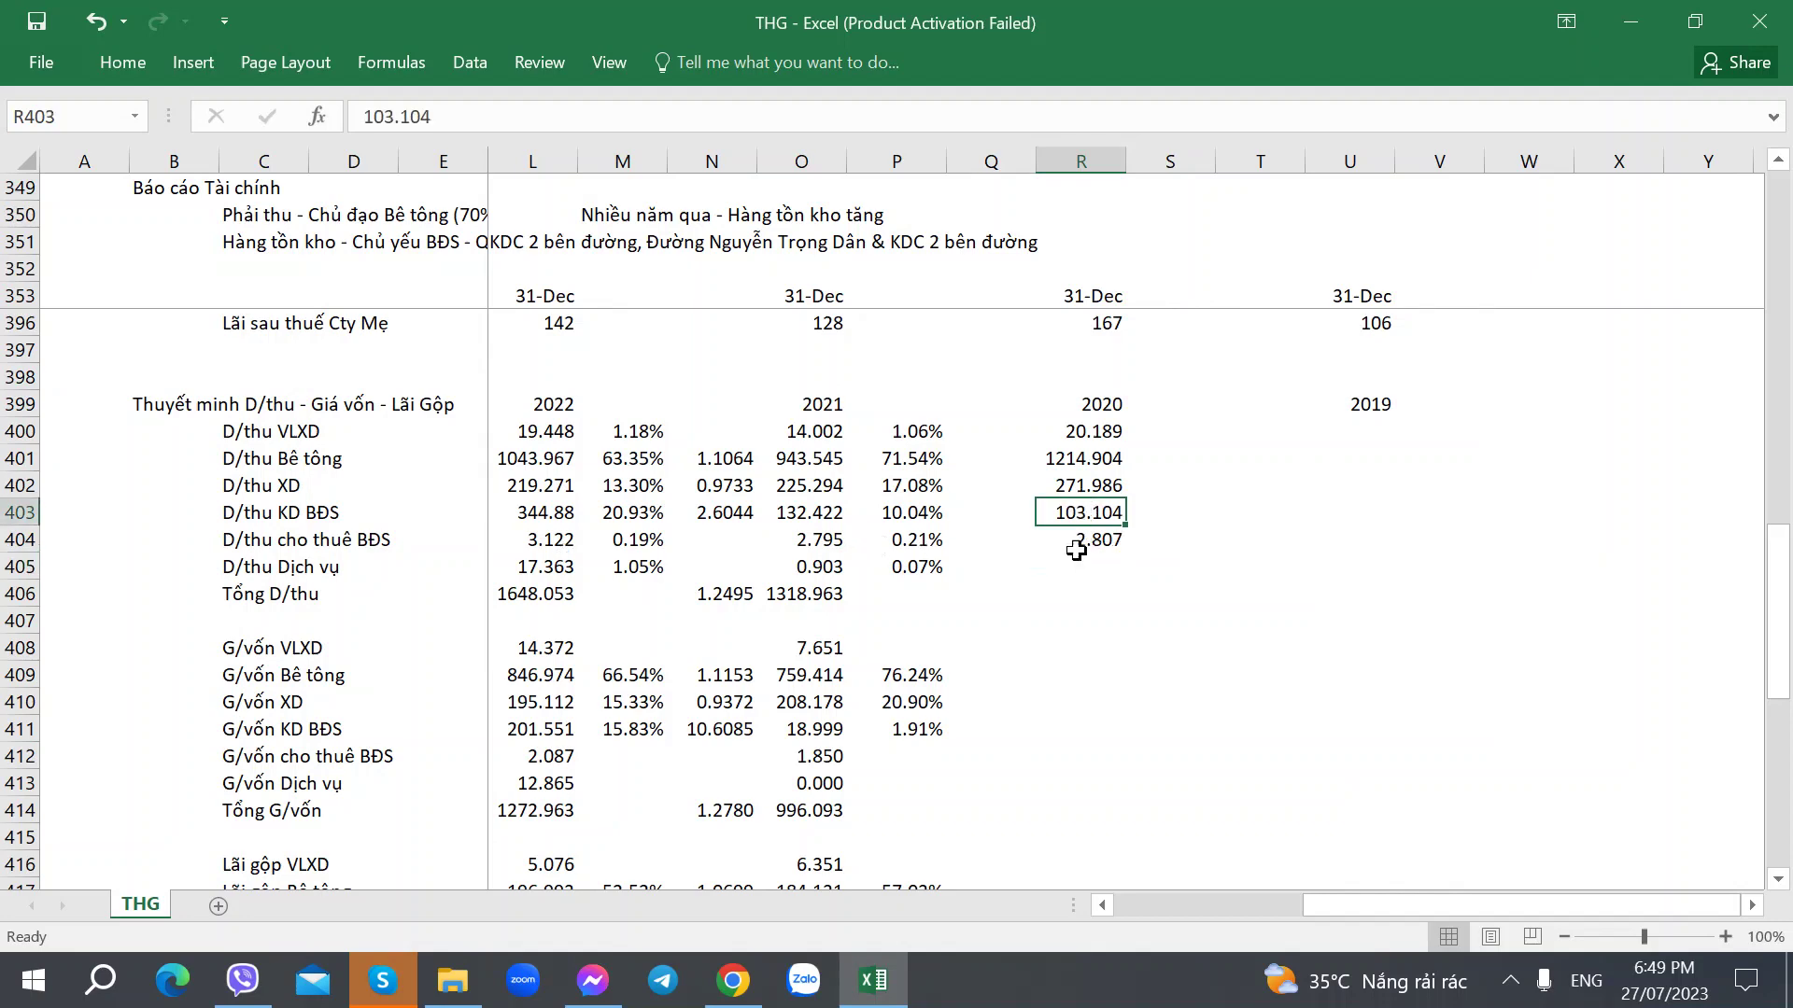
key("alt+Tab")
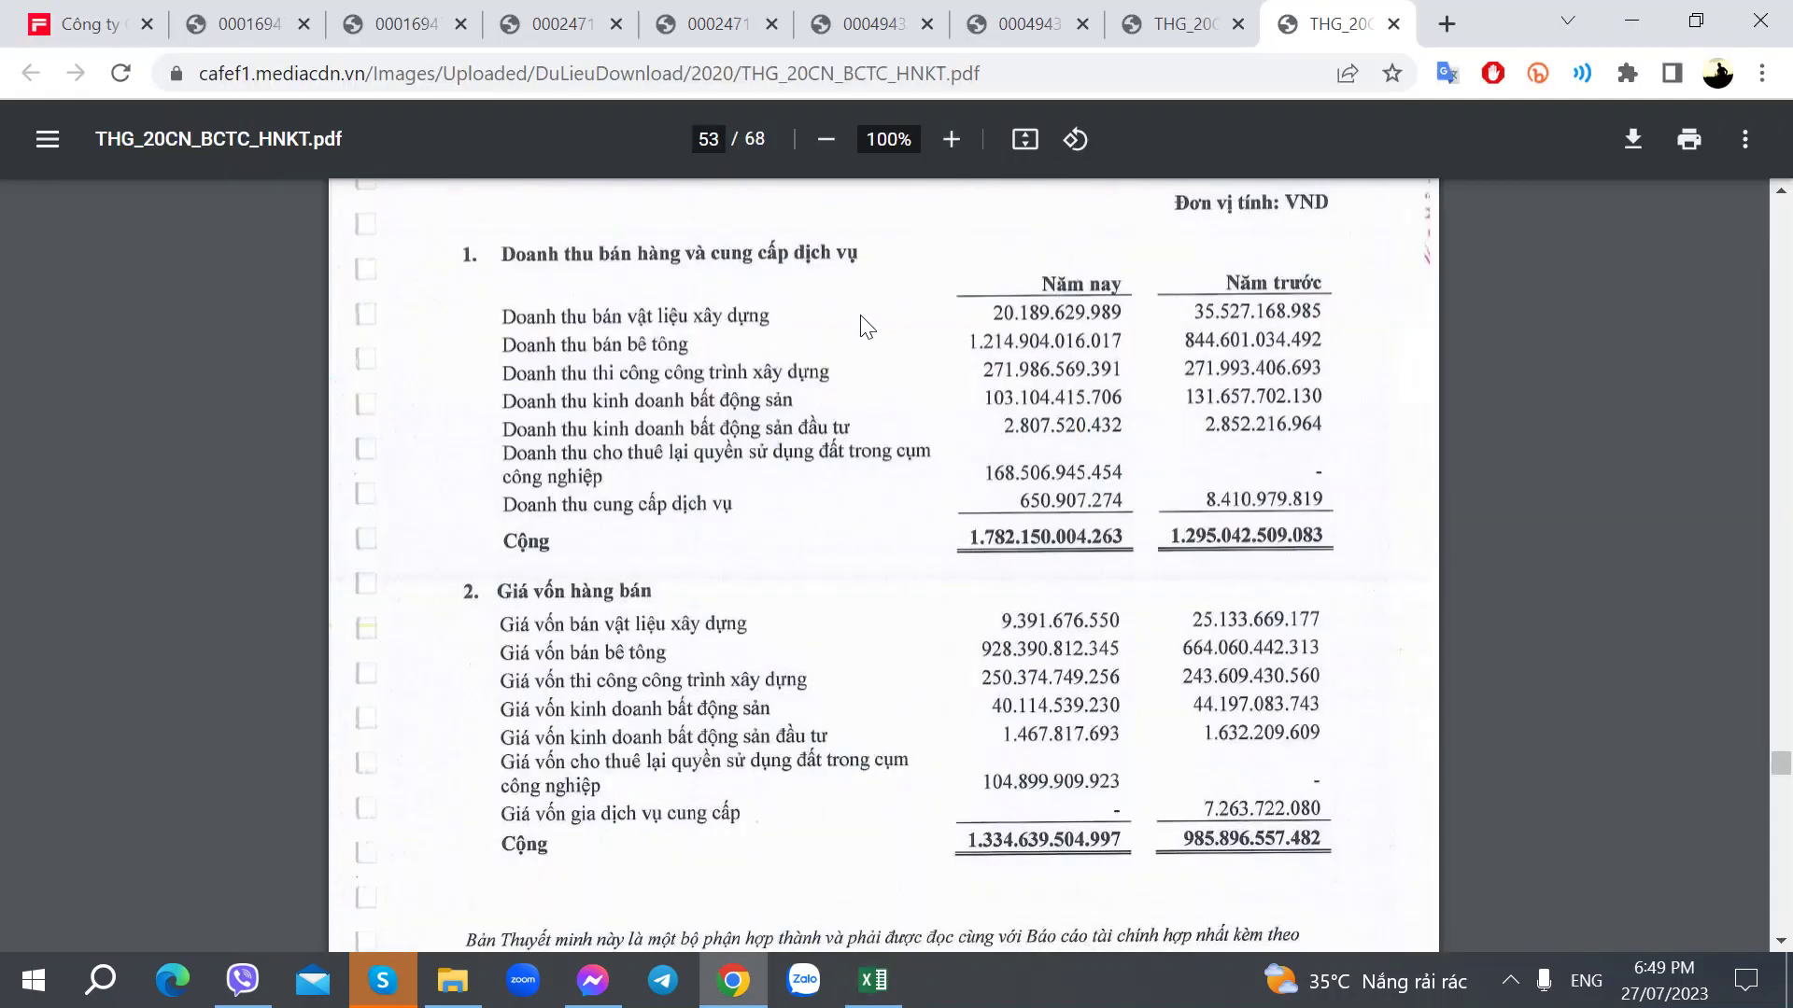
key("alt+Tab")
left_click(572, 117)
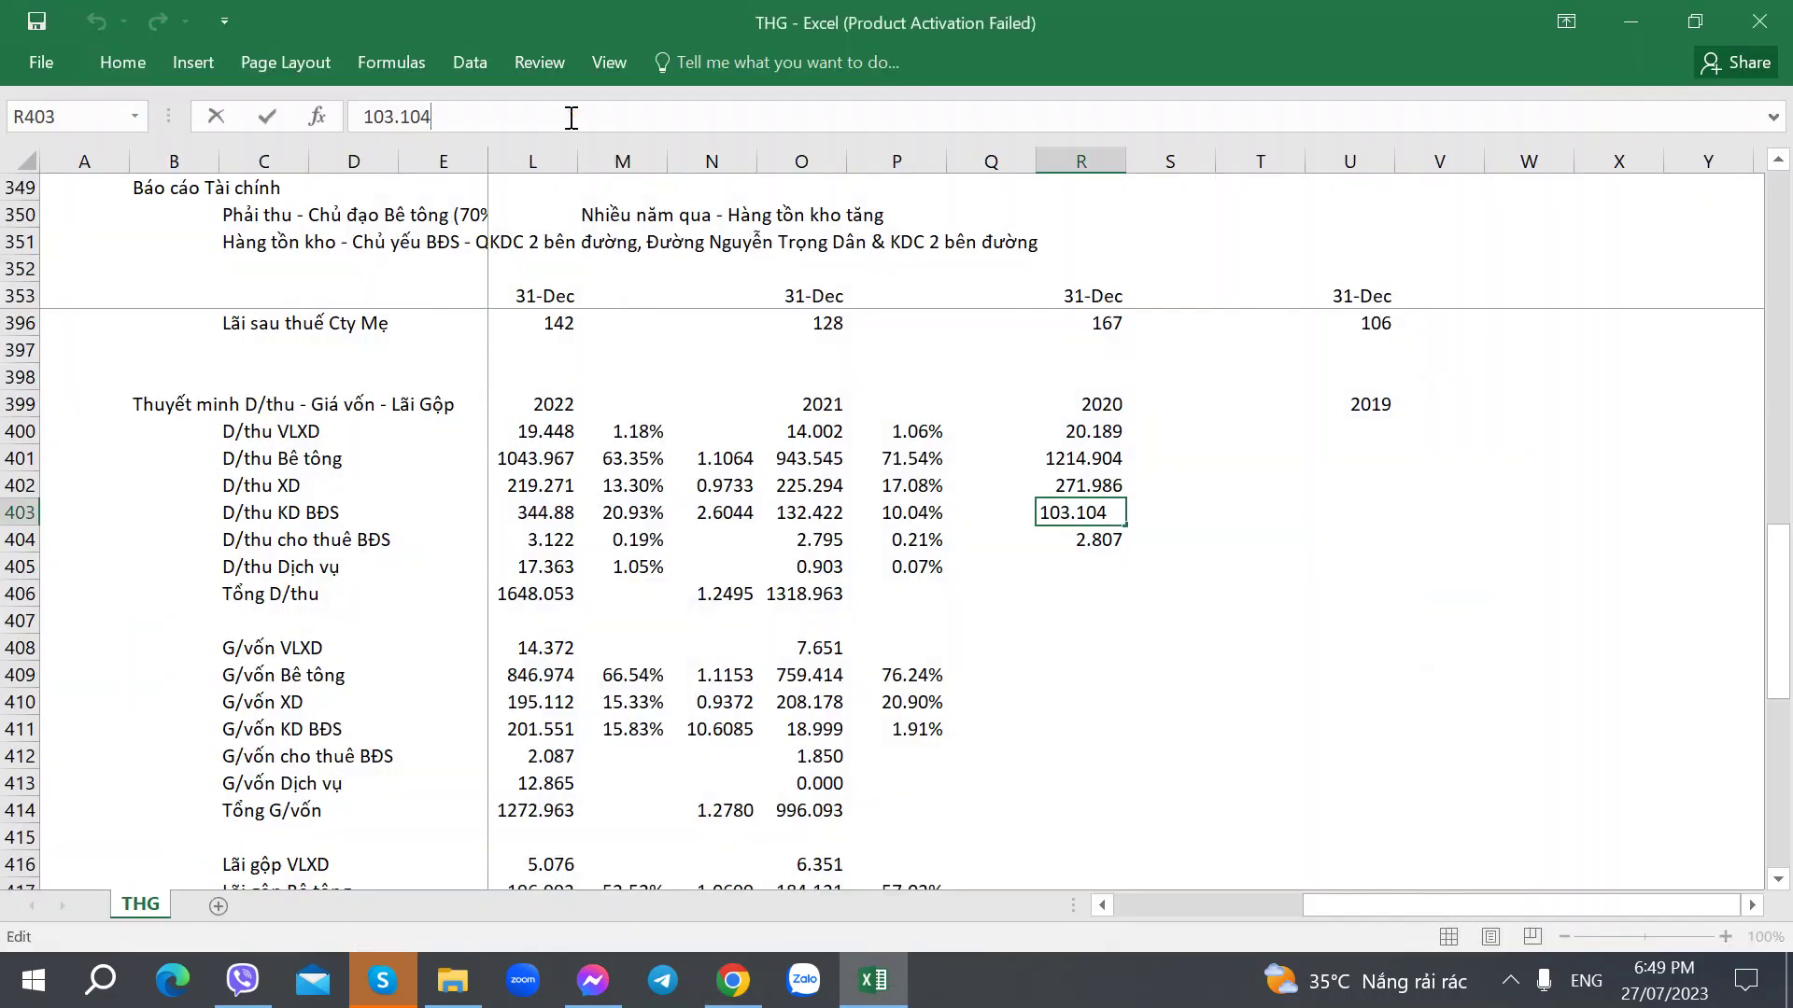
key("Home")
type("=")
key("End")
type("+")
key("alt+Tab")
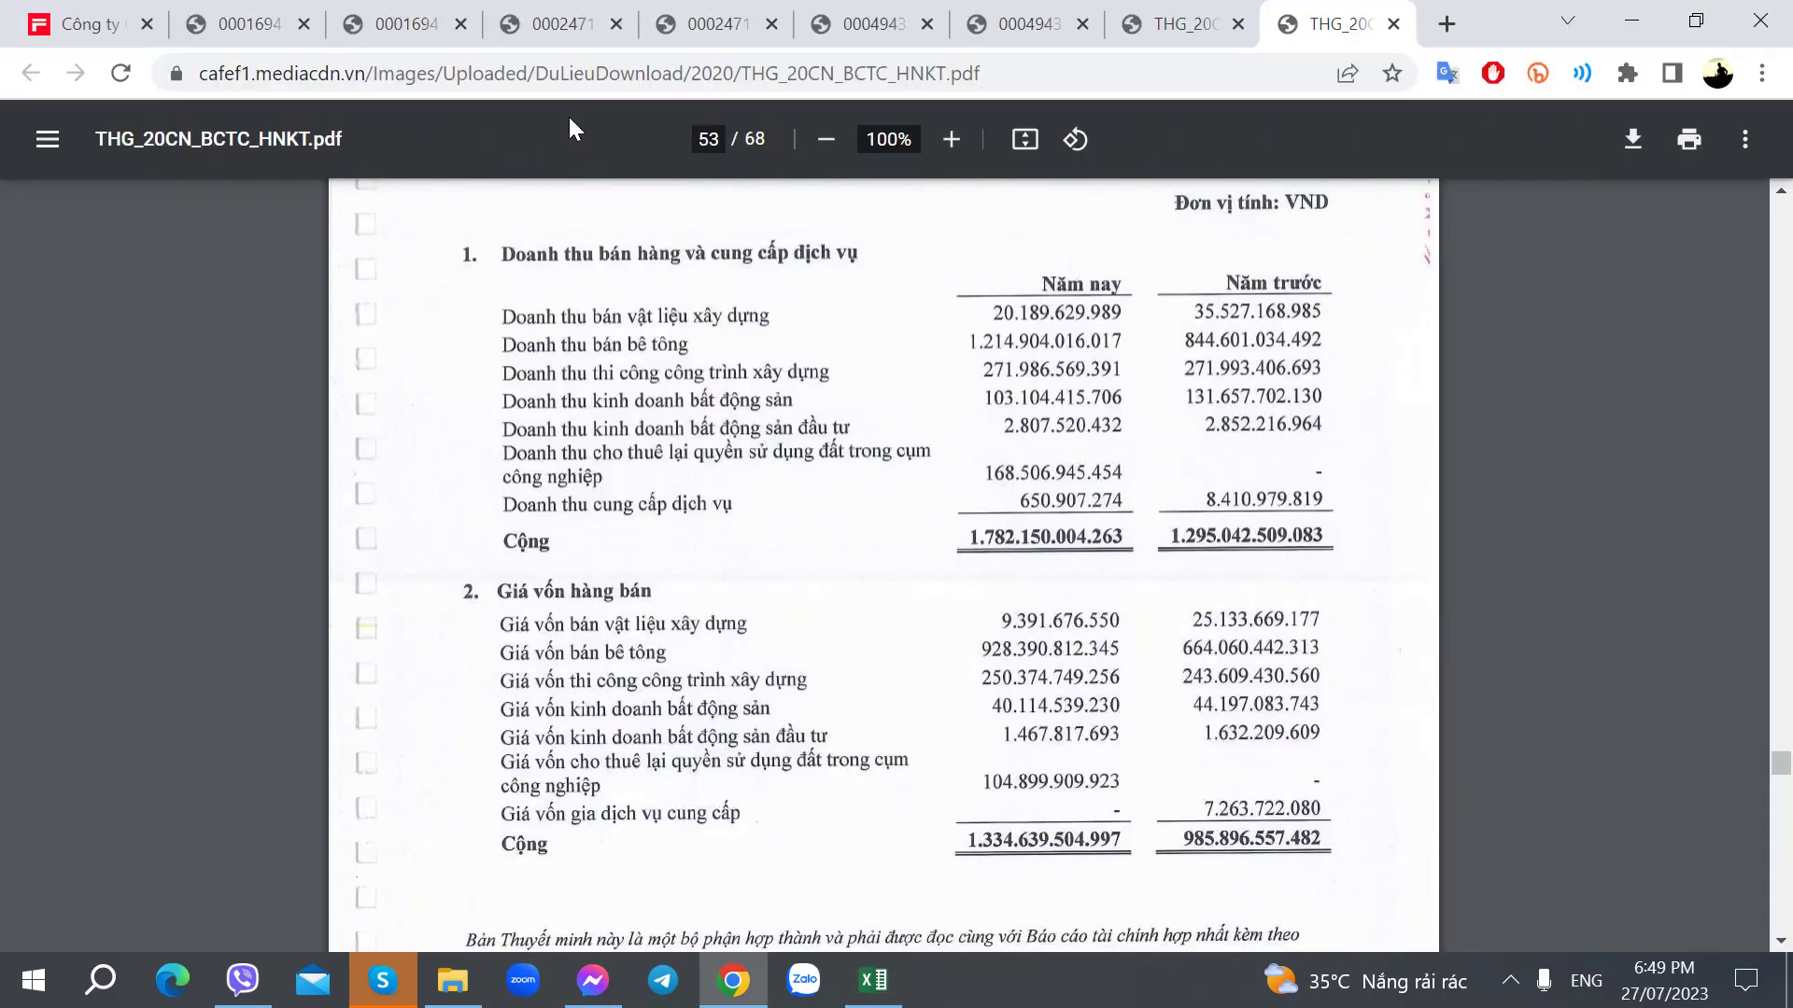
key("alt+Tab")
type("168")
key("alt+Tab")
key("alt+Tab")
type(".506")
key("Return")
key("Up")
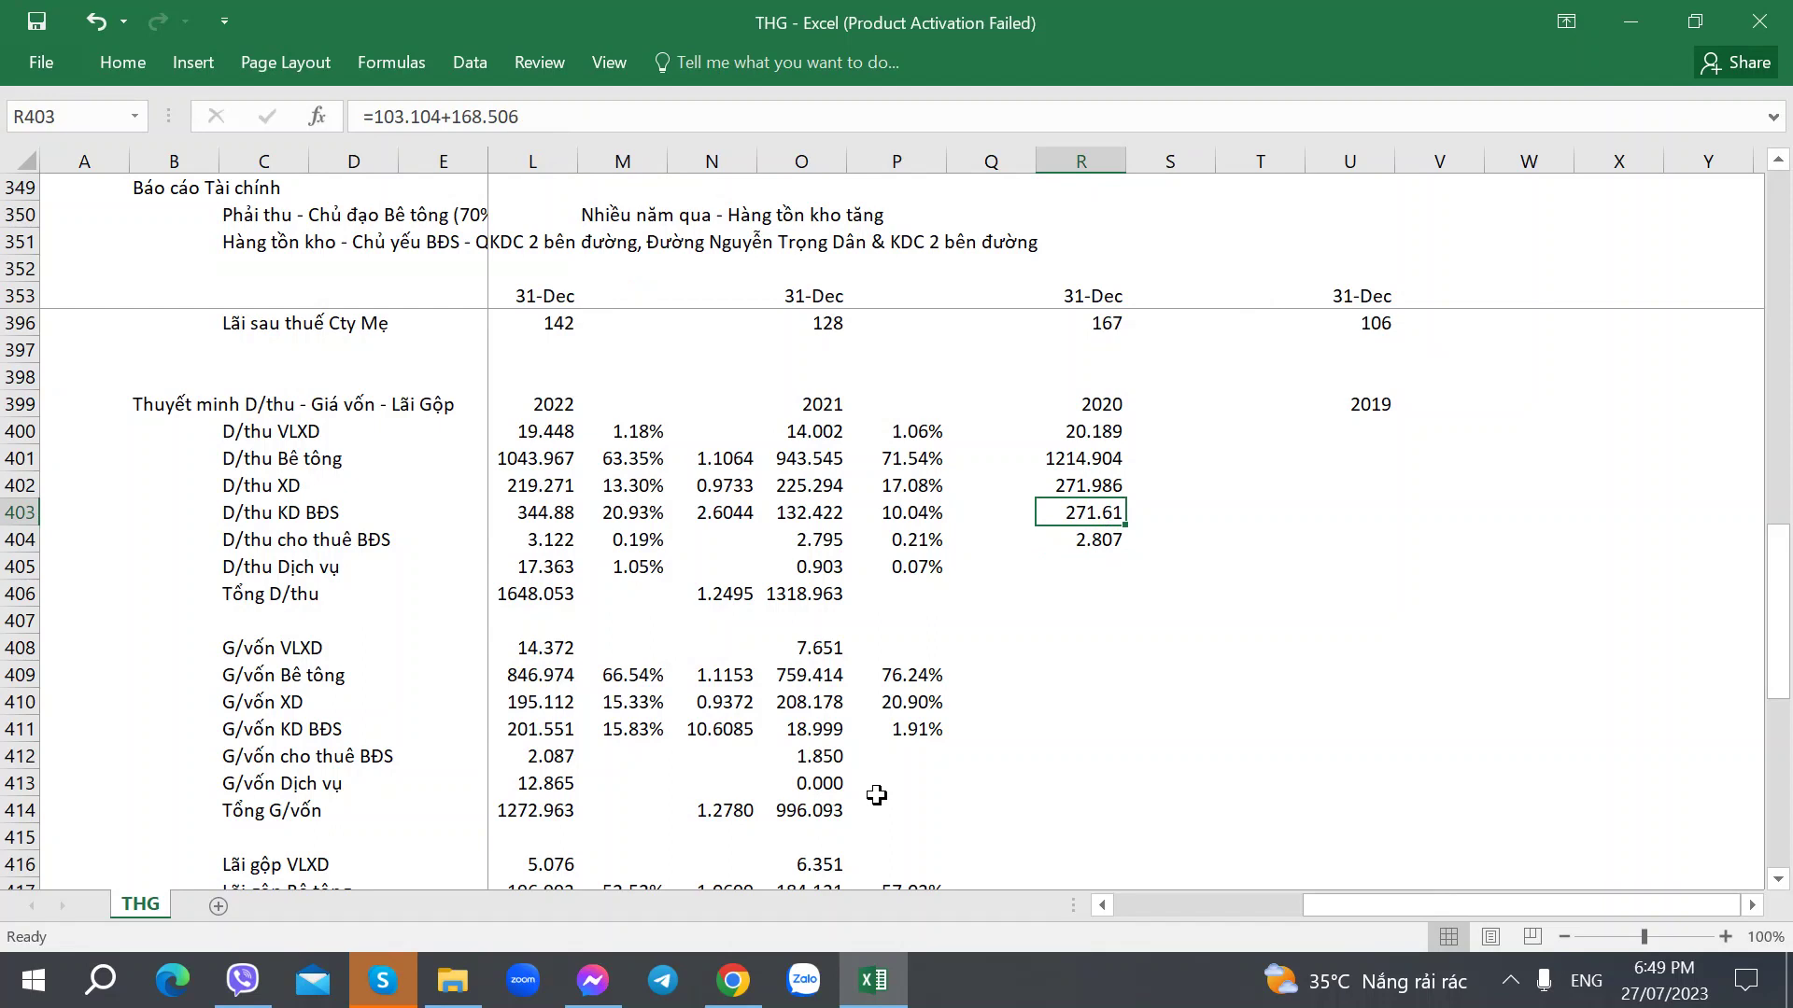
Enter 0.65 as the 2020 D/thu Dịch vụ in R405, taken from the report in Chrome.
left_click(554, 520)
left_click(1085, 515)
left_click(574, 510)
left_click(1065, 511)
left_click(1100, 589)
left_click(1094, 546)
key("alt+Tab")
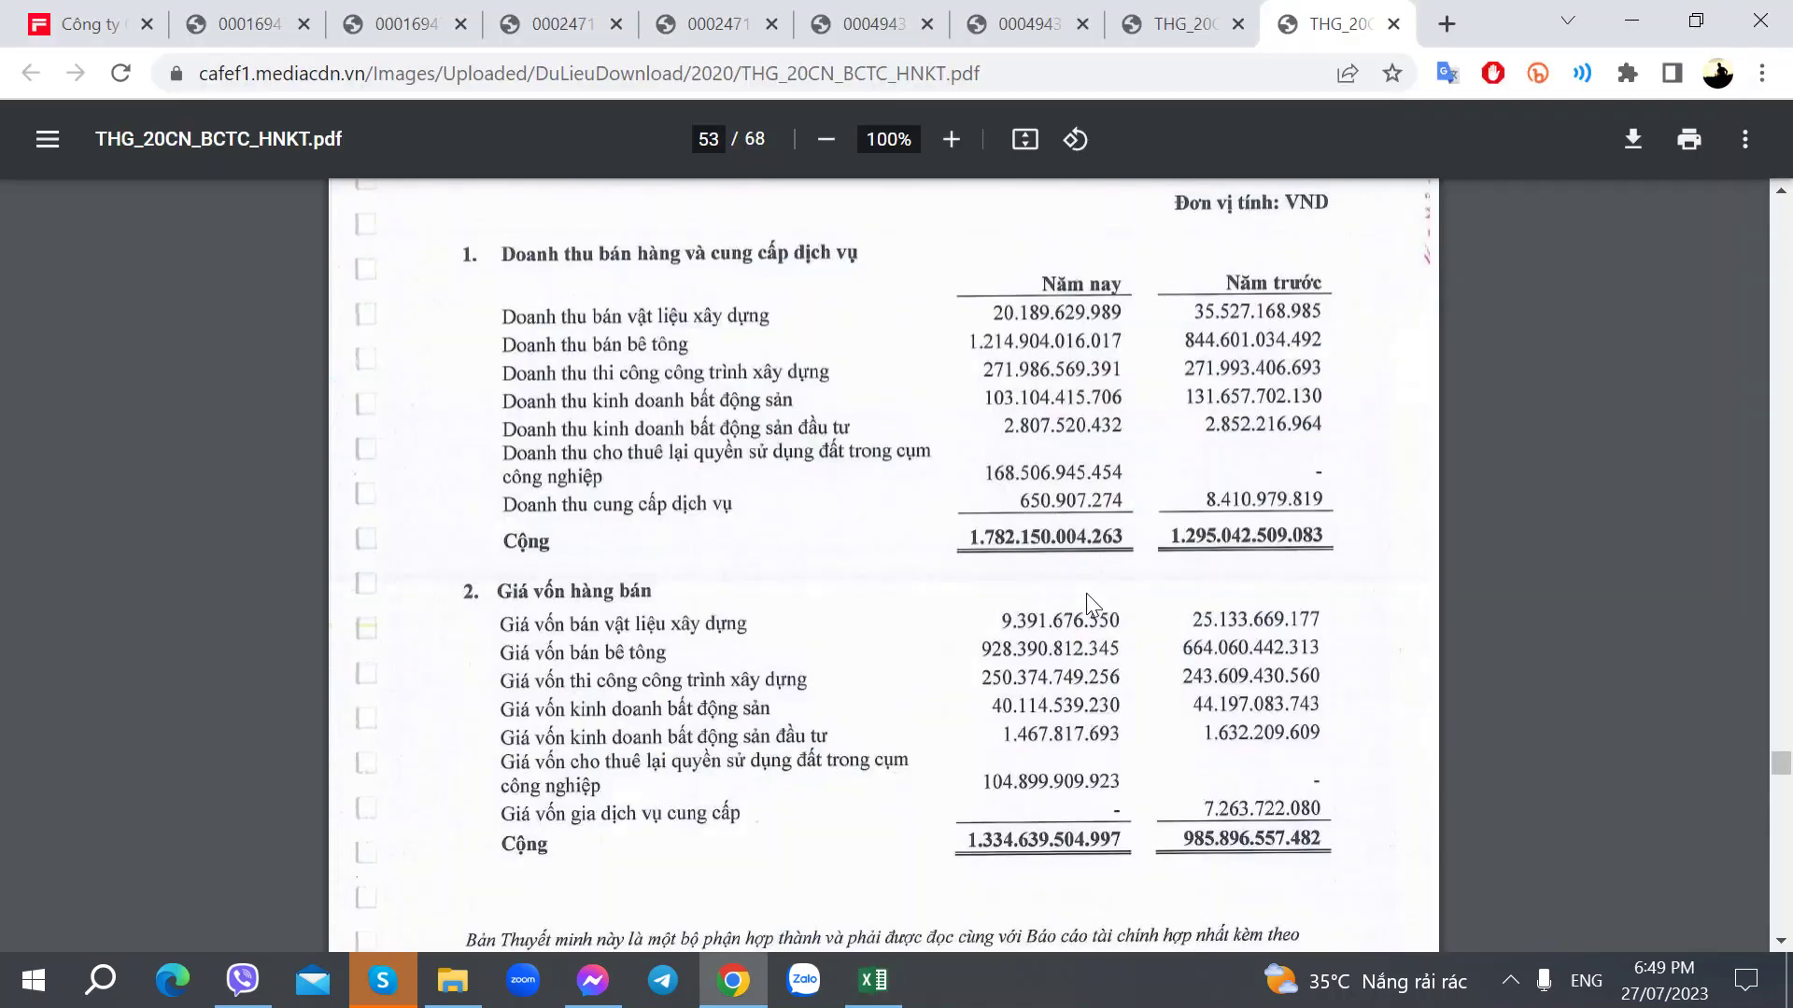
key("alt+Tab")
left_click(1069, 571)
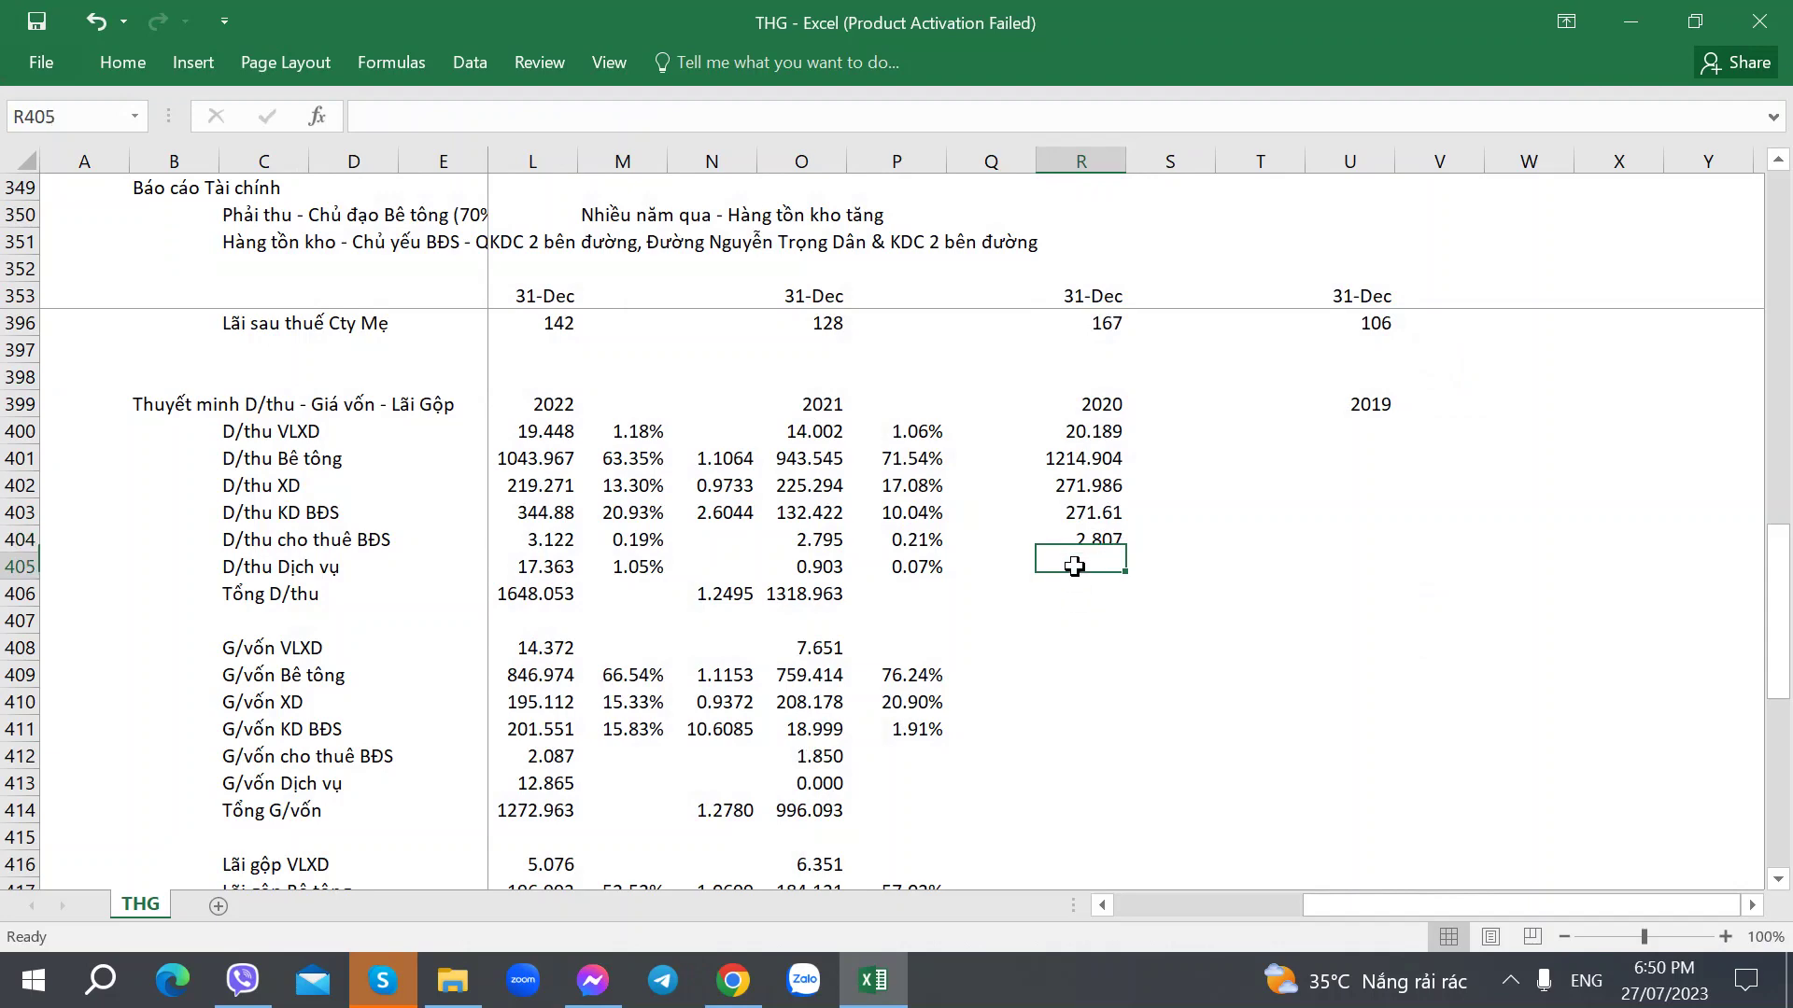
type("0.65")
key("Return")
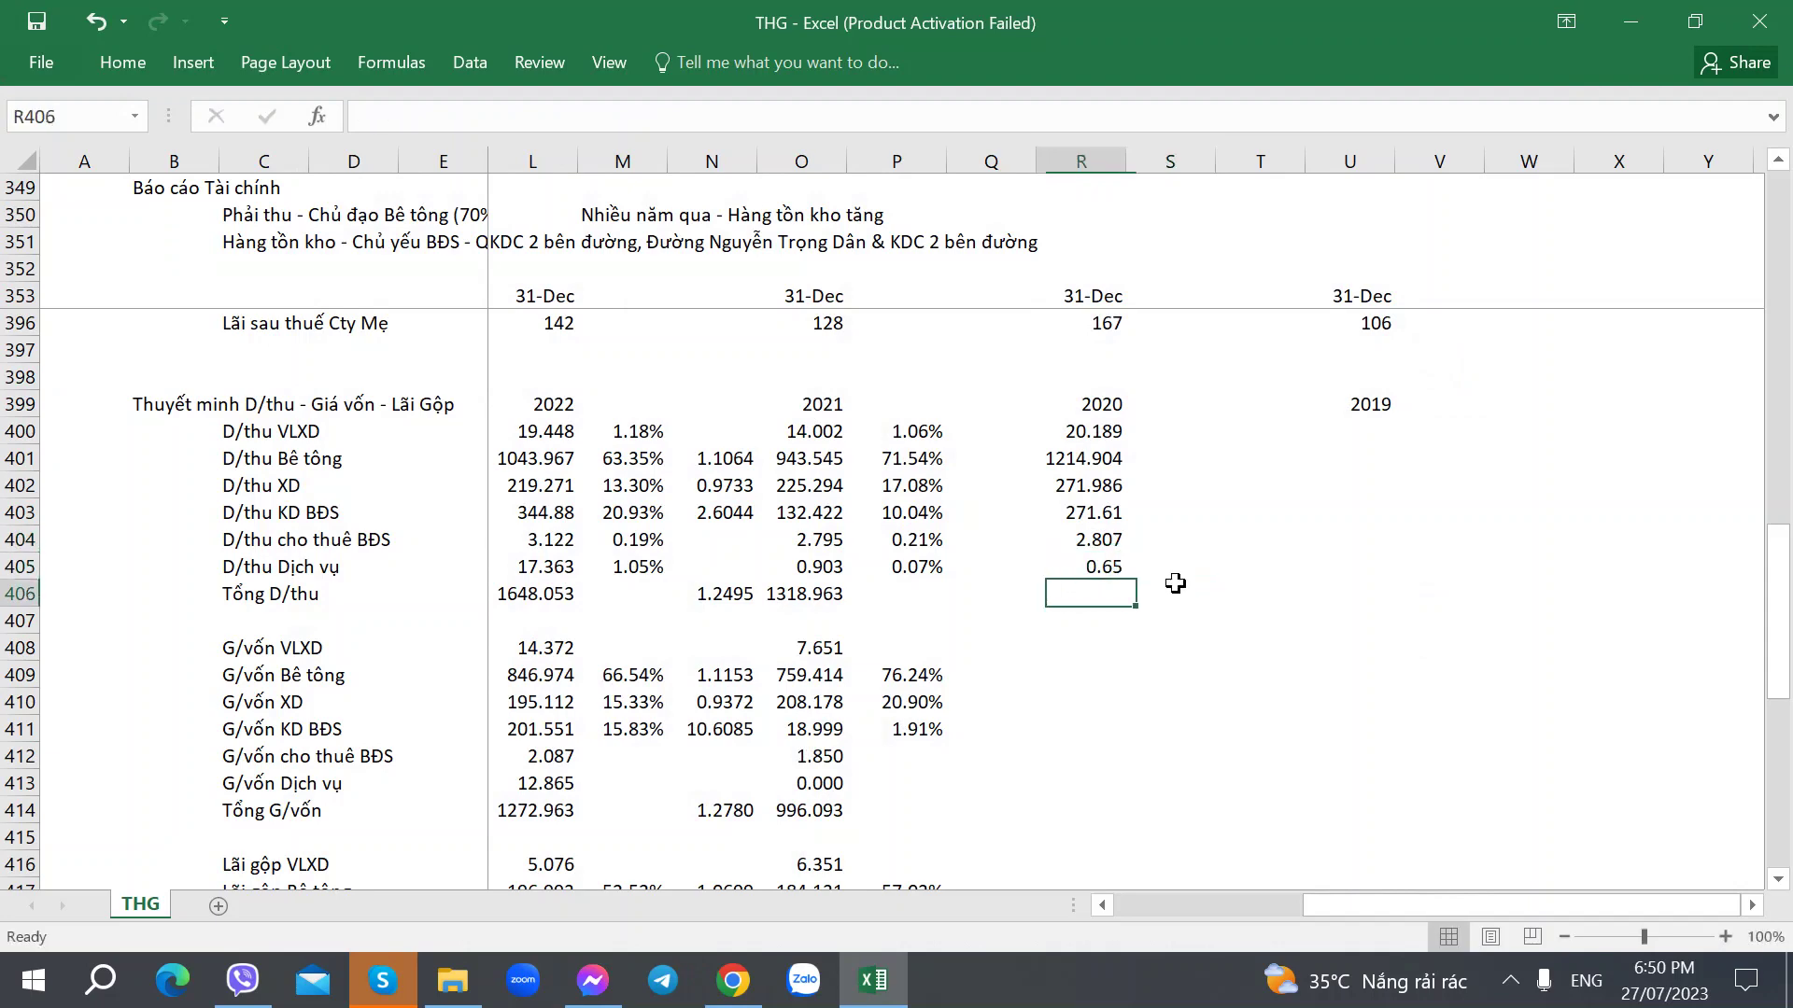
Examine the revenue breakdown and its percentage shares across 2022 to 2019, especially the D/thu KD BĐS row, and the 2020 and 2019 cost breakdown.
key("Left")
key("Up")
key("Right")
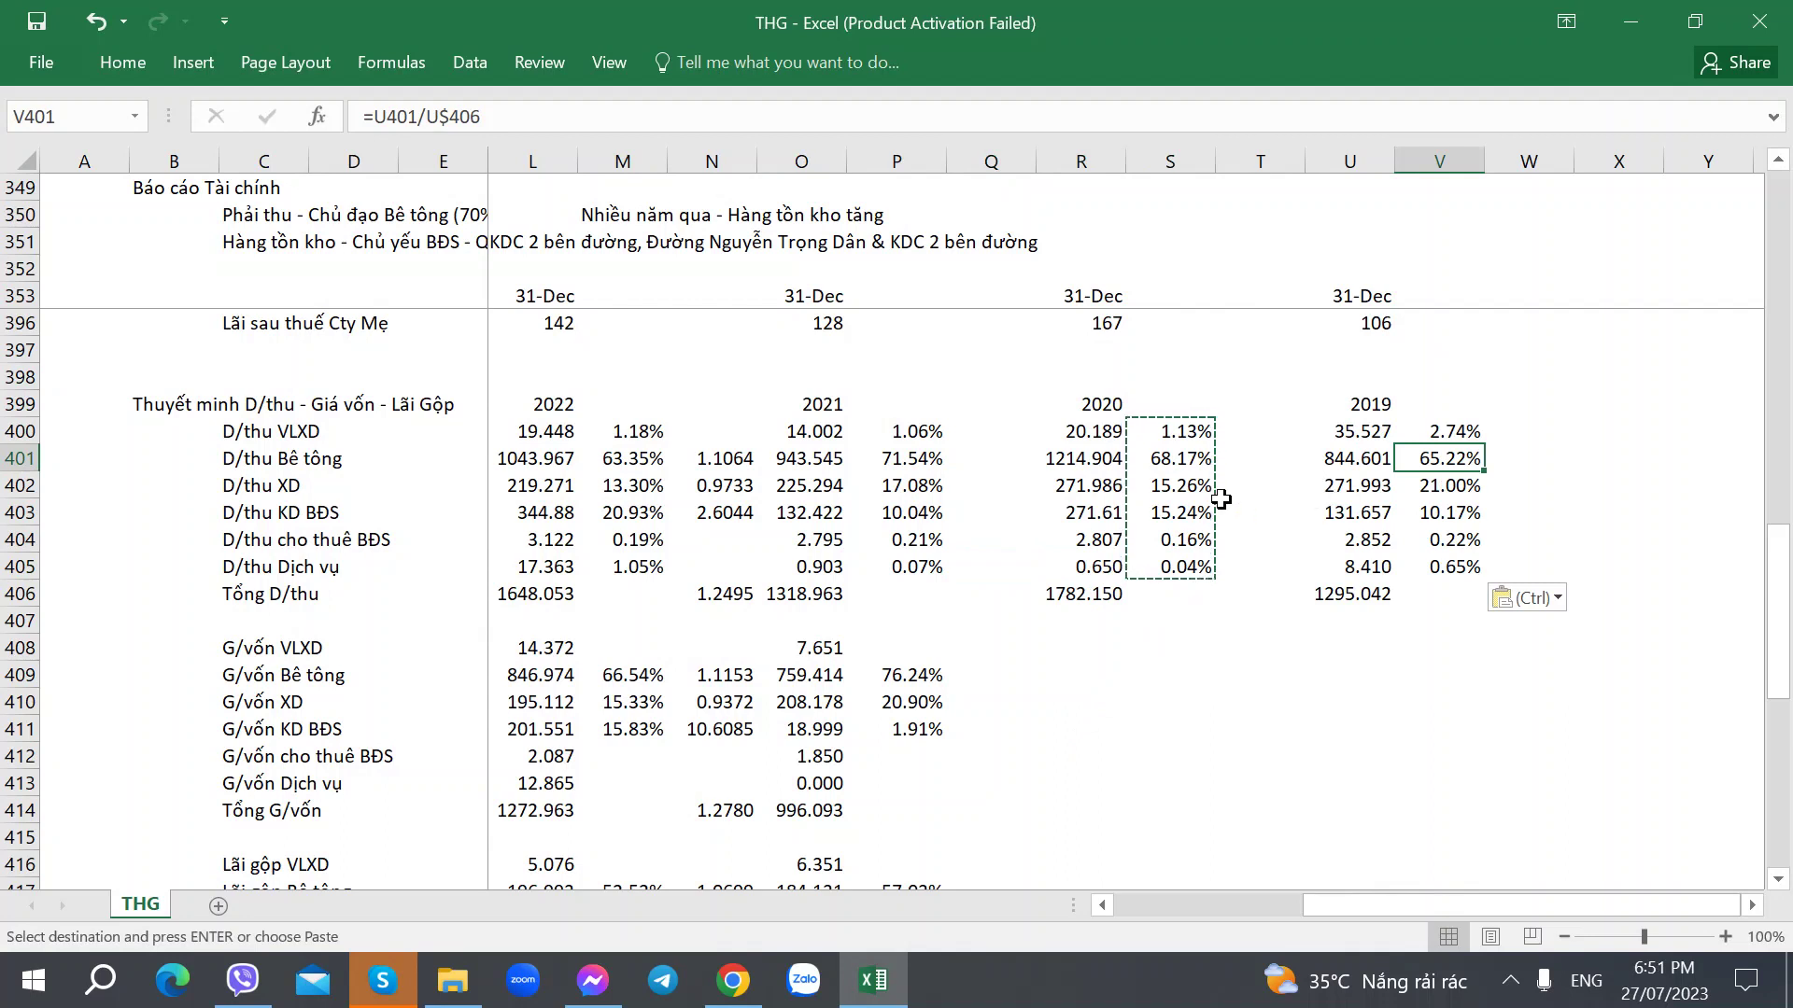
left_click(1163, 461)
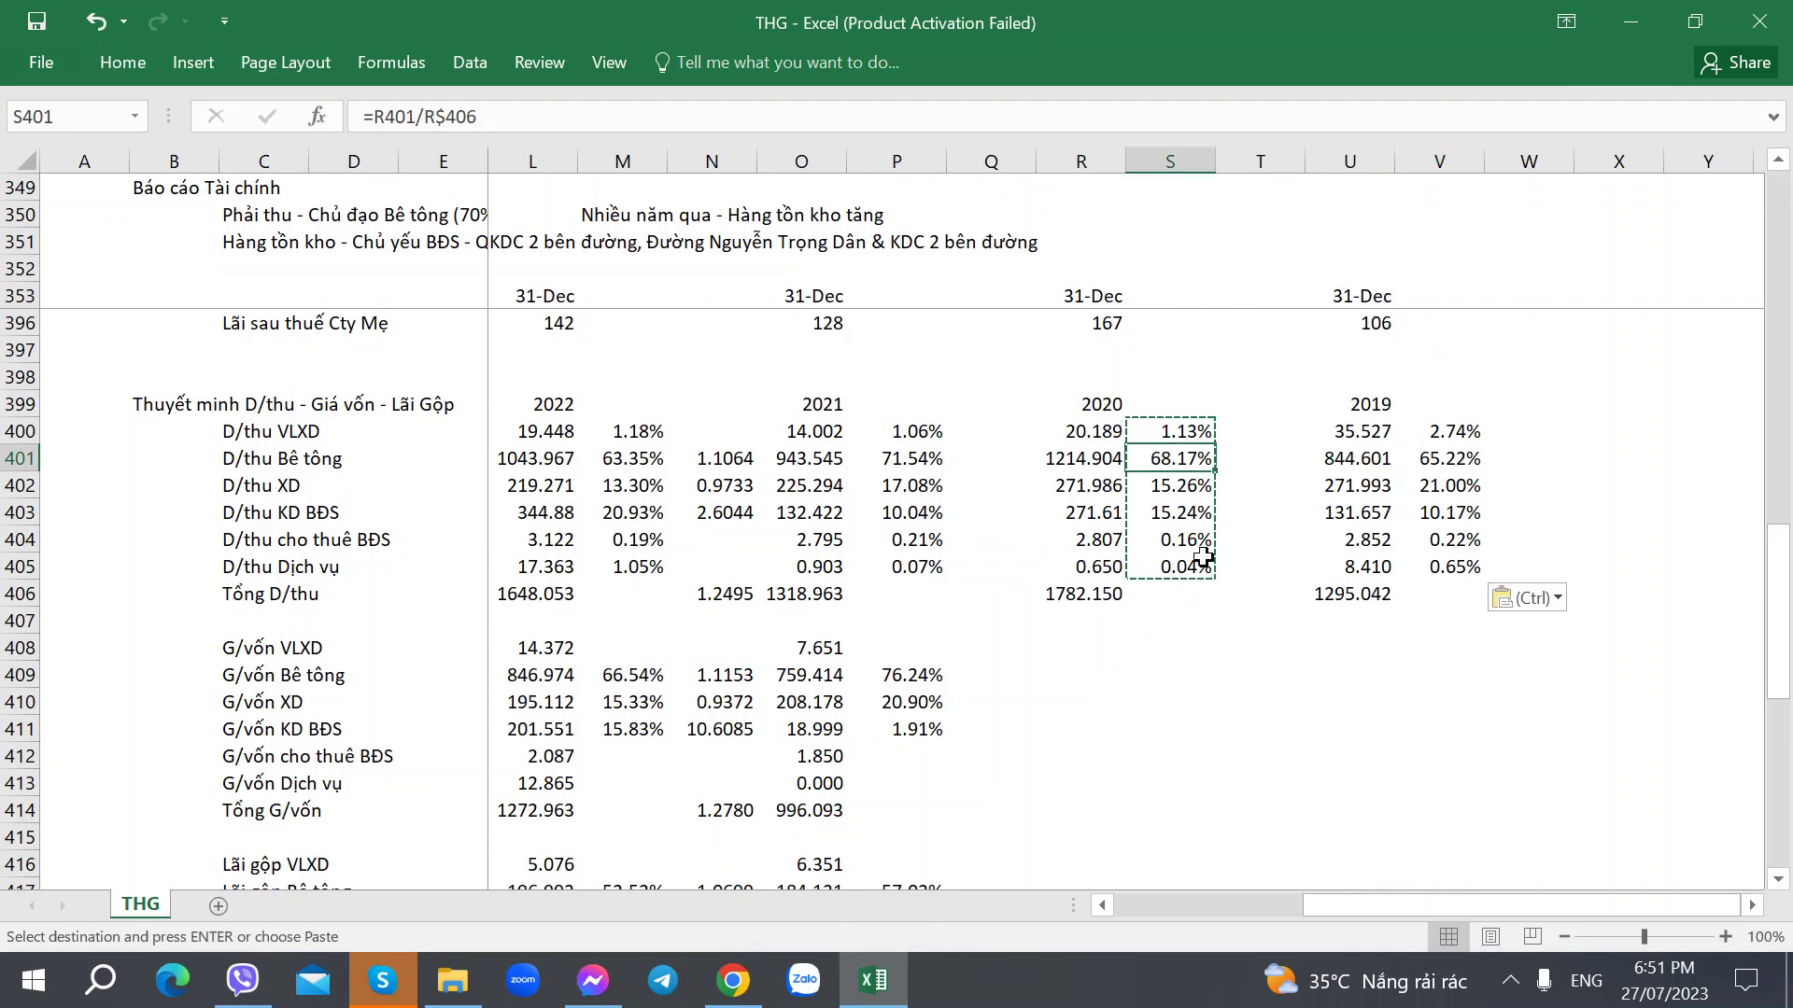
key("Down")
key("Down")
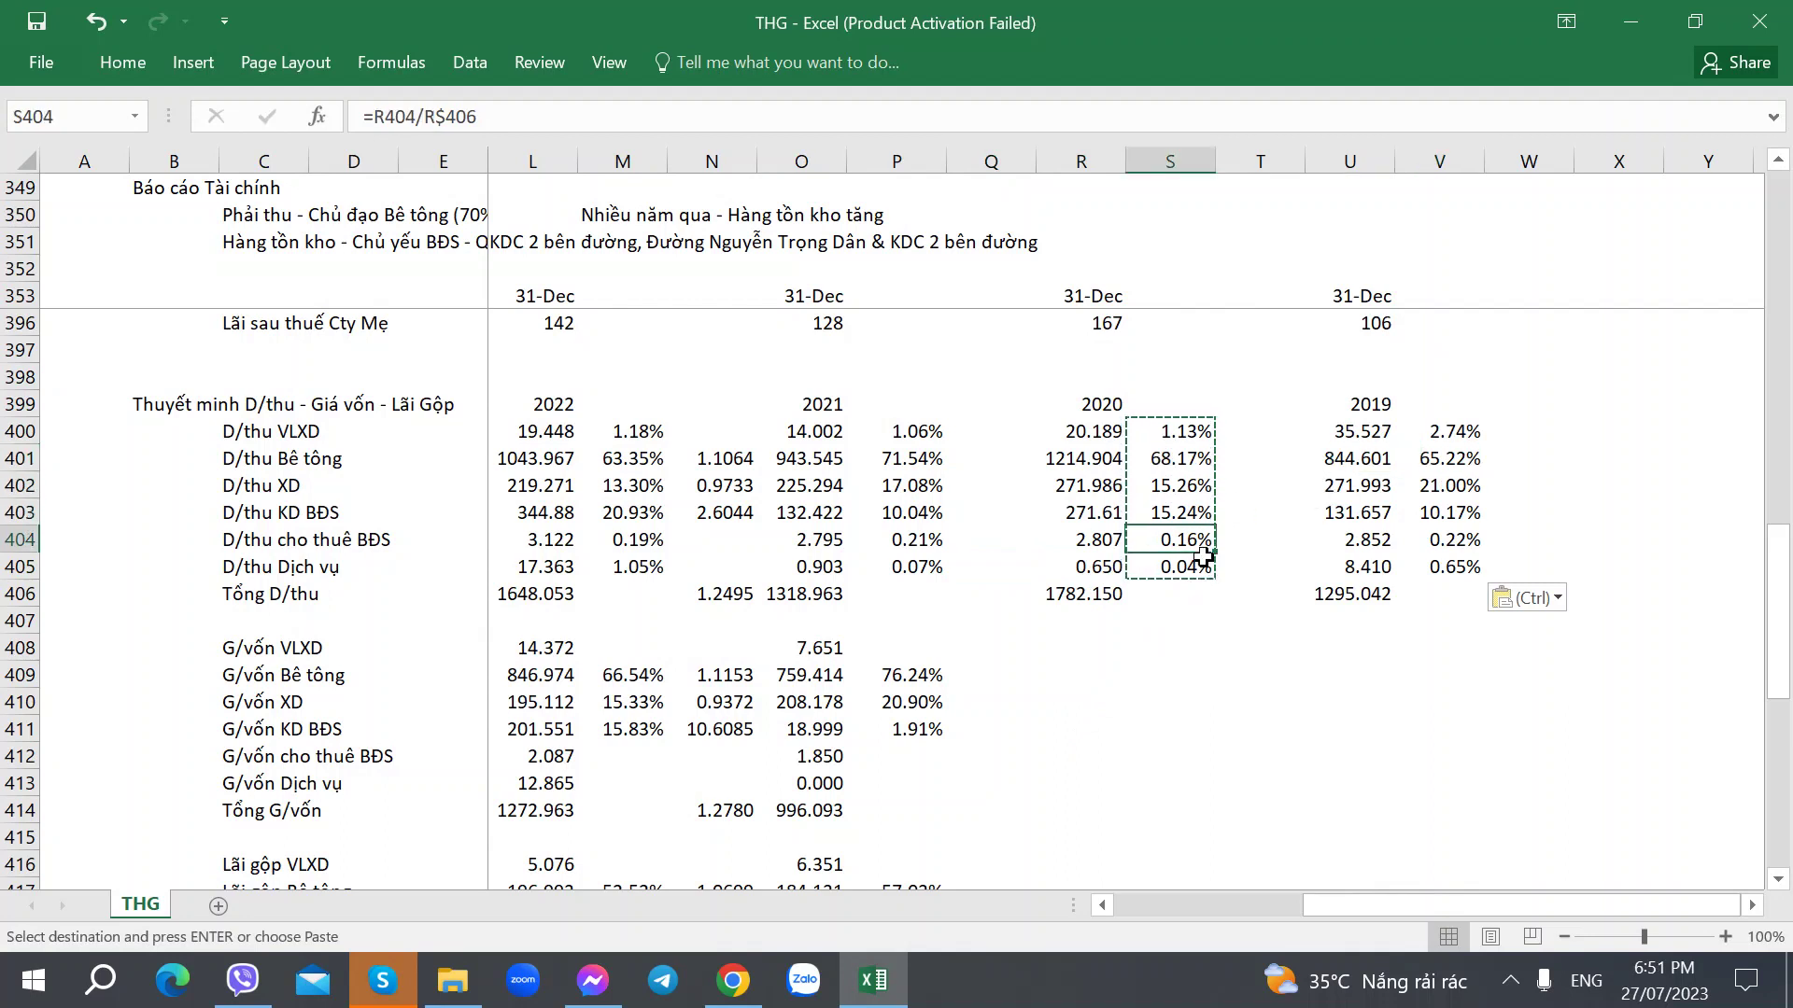
key("Left")
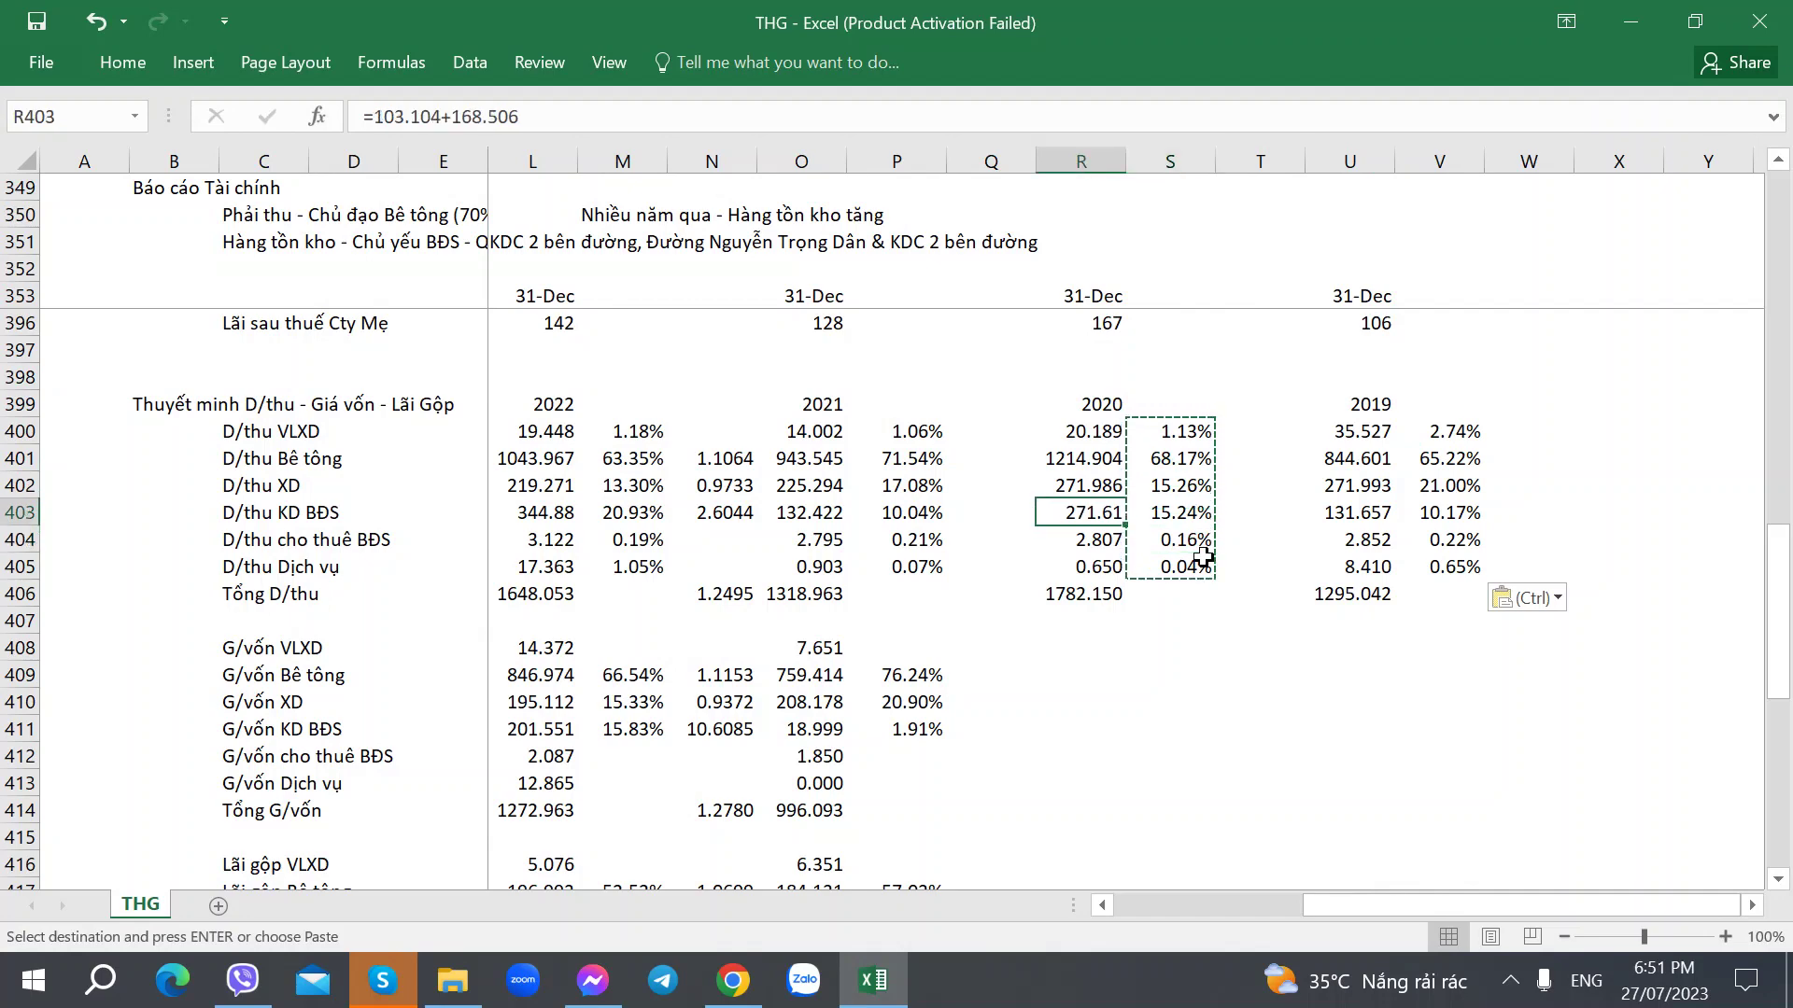
key("Right")
key("Right")
key("Left")
key("Home")
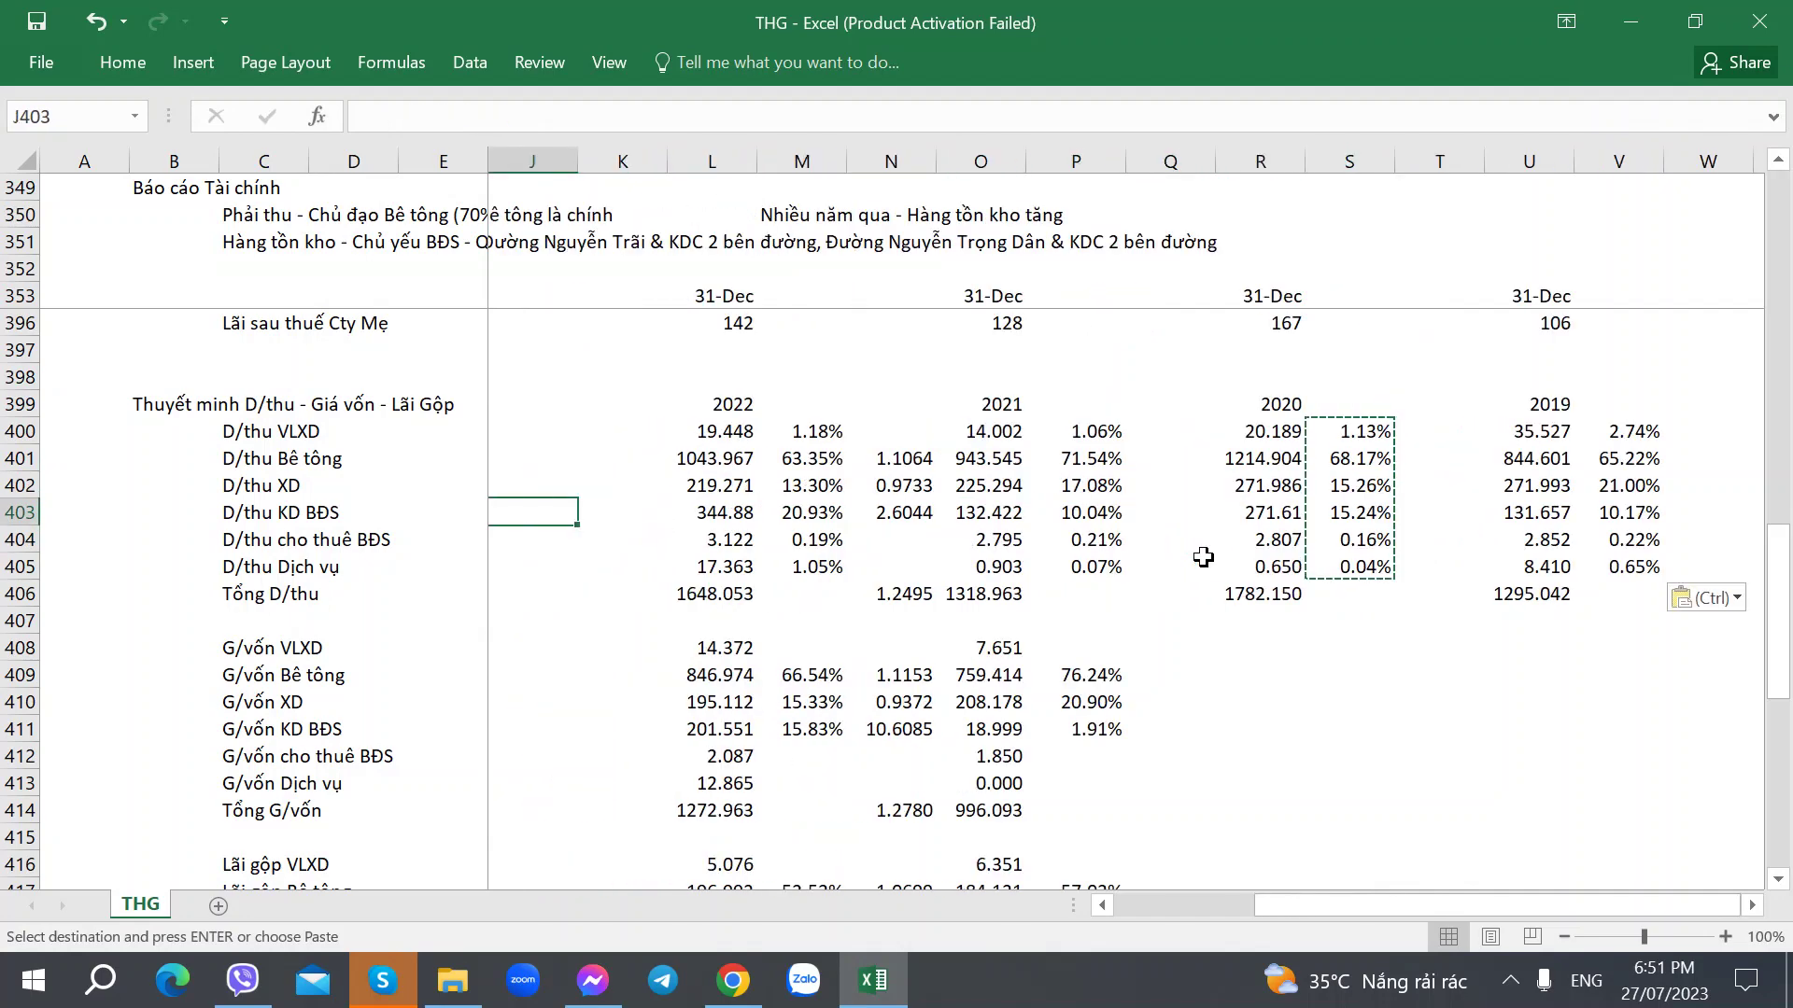
key("Right")
key("Right")
key("Right")
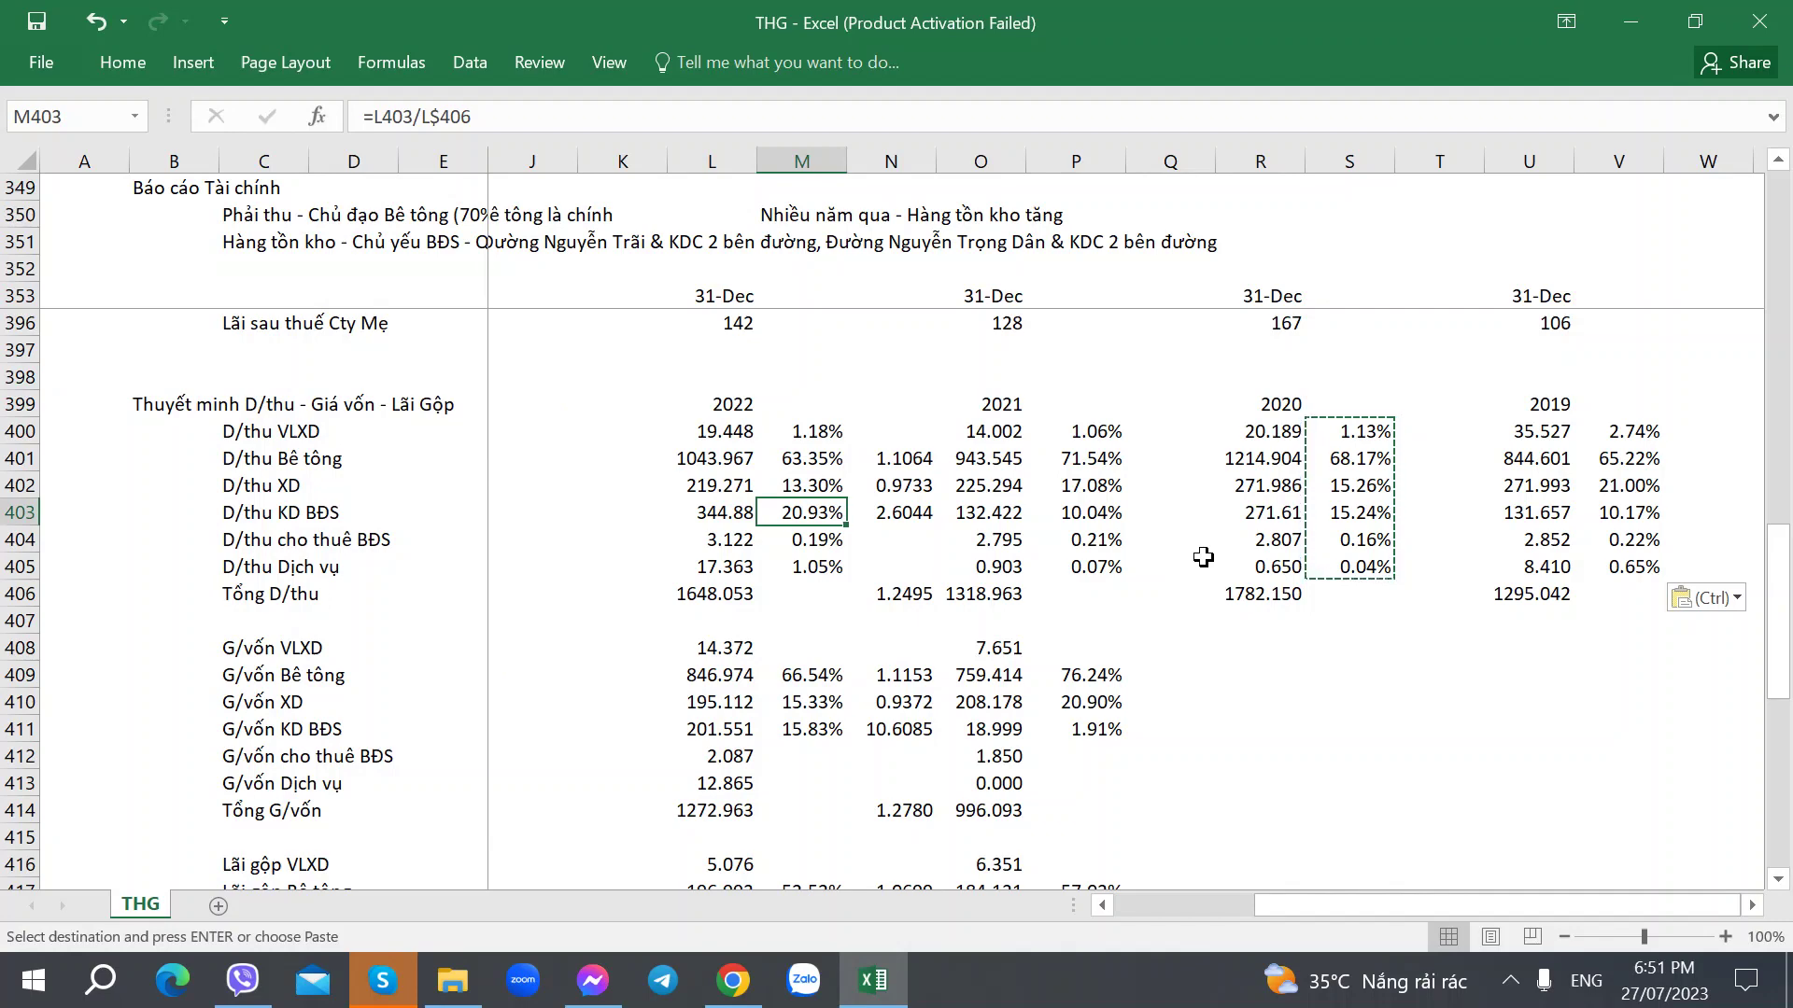
key("Right")
key("Right")
key("Right")
key("Right")
key("Right")
key("Right")
key("Right")
key("Right")
key("Right")
key("Right")
key("Right")
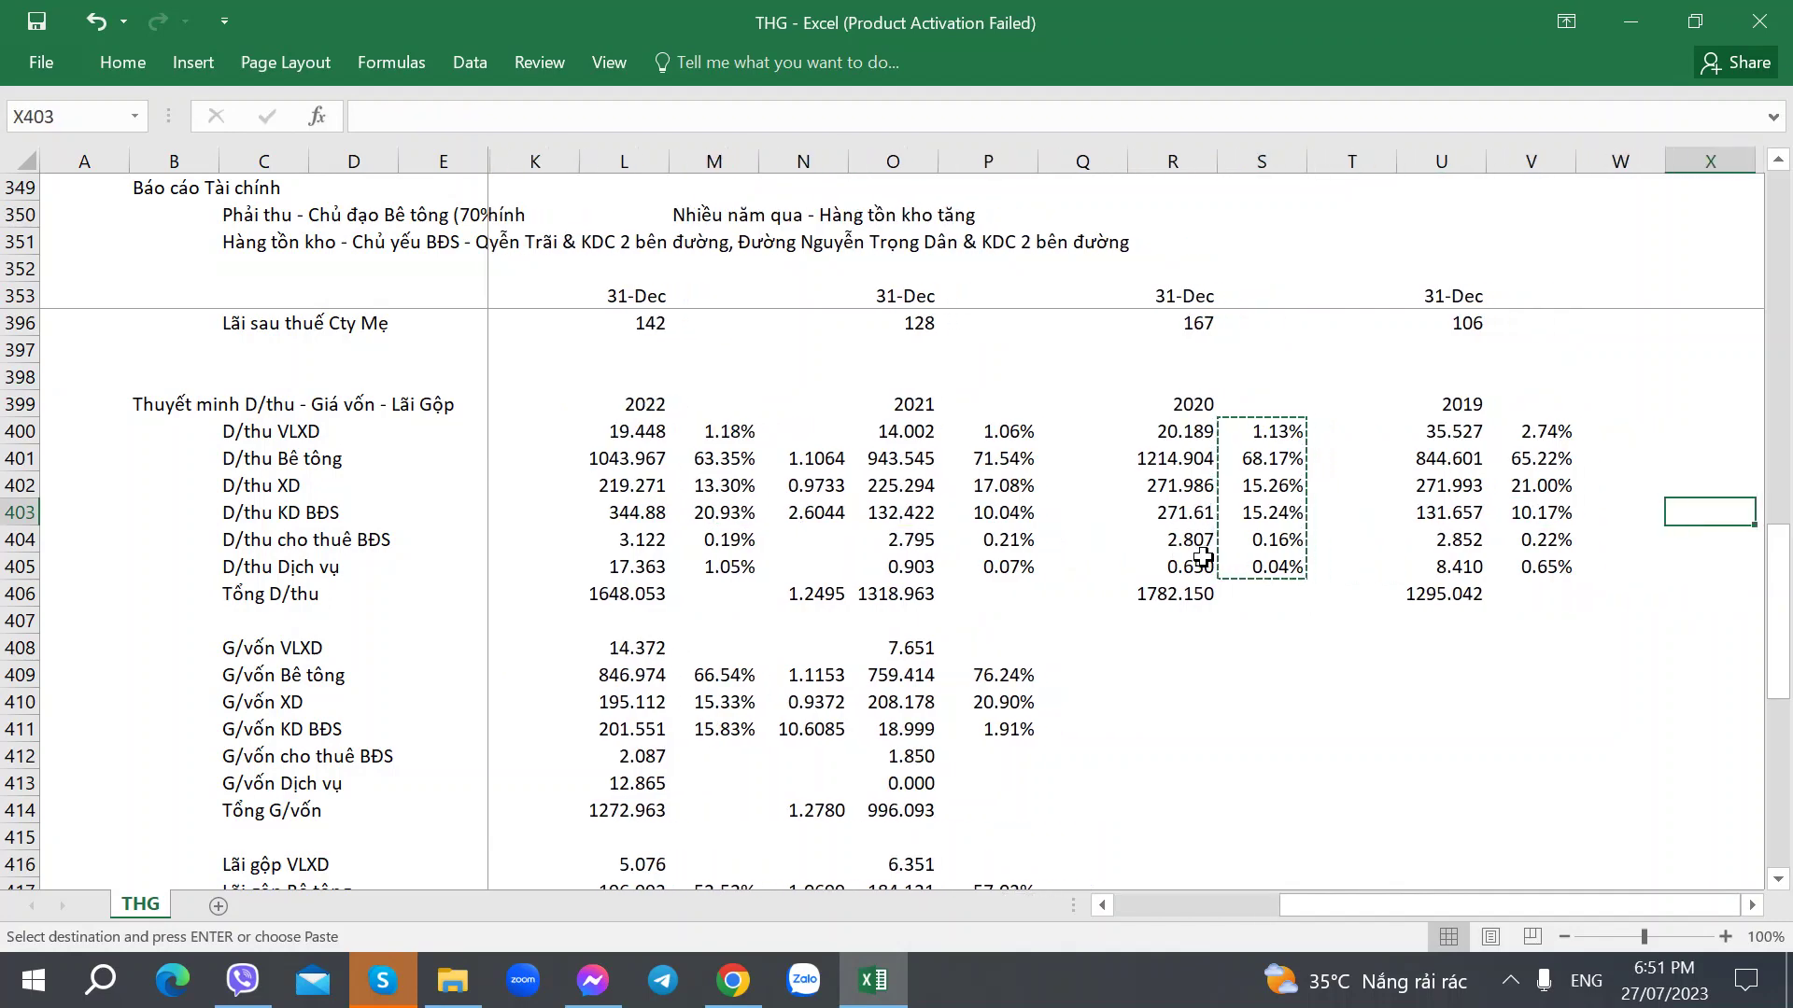
left_click(1166, 675)
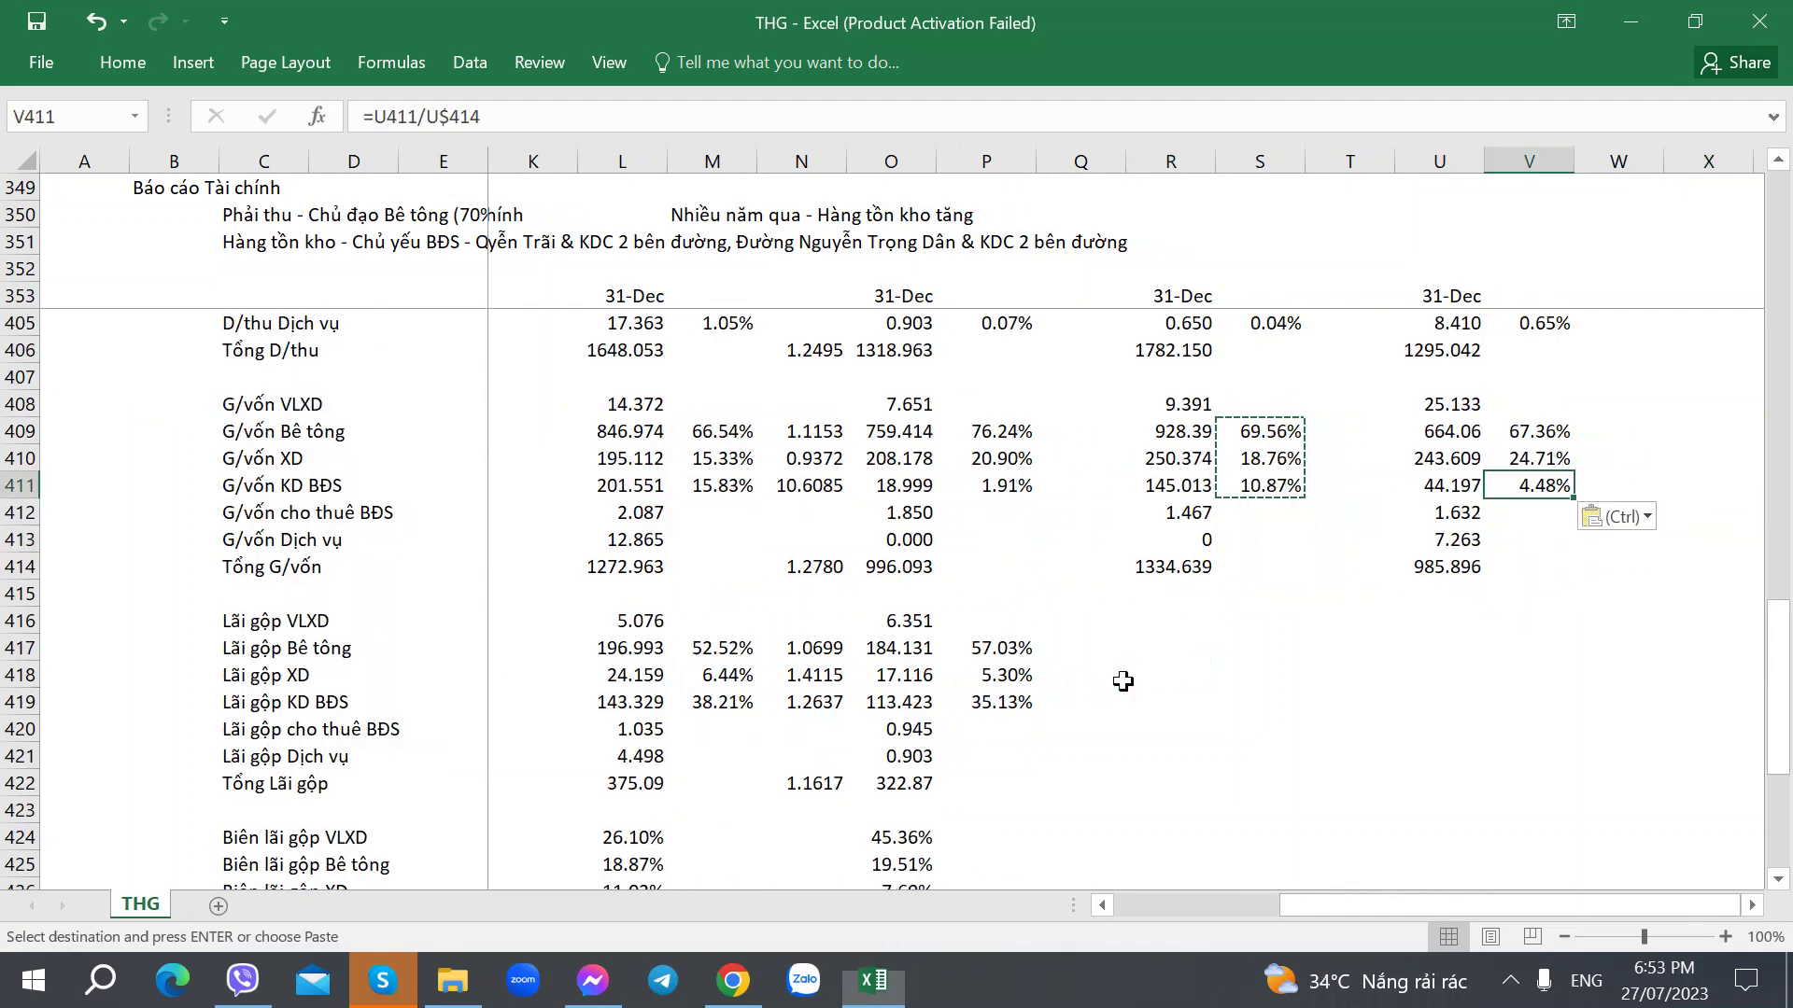
scroll(1247, 678, "up", 2)
left_click(1252, 675)
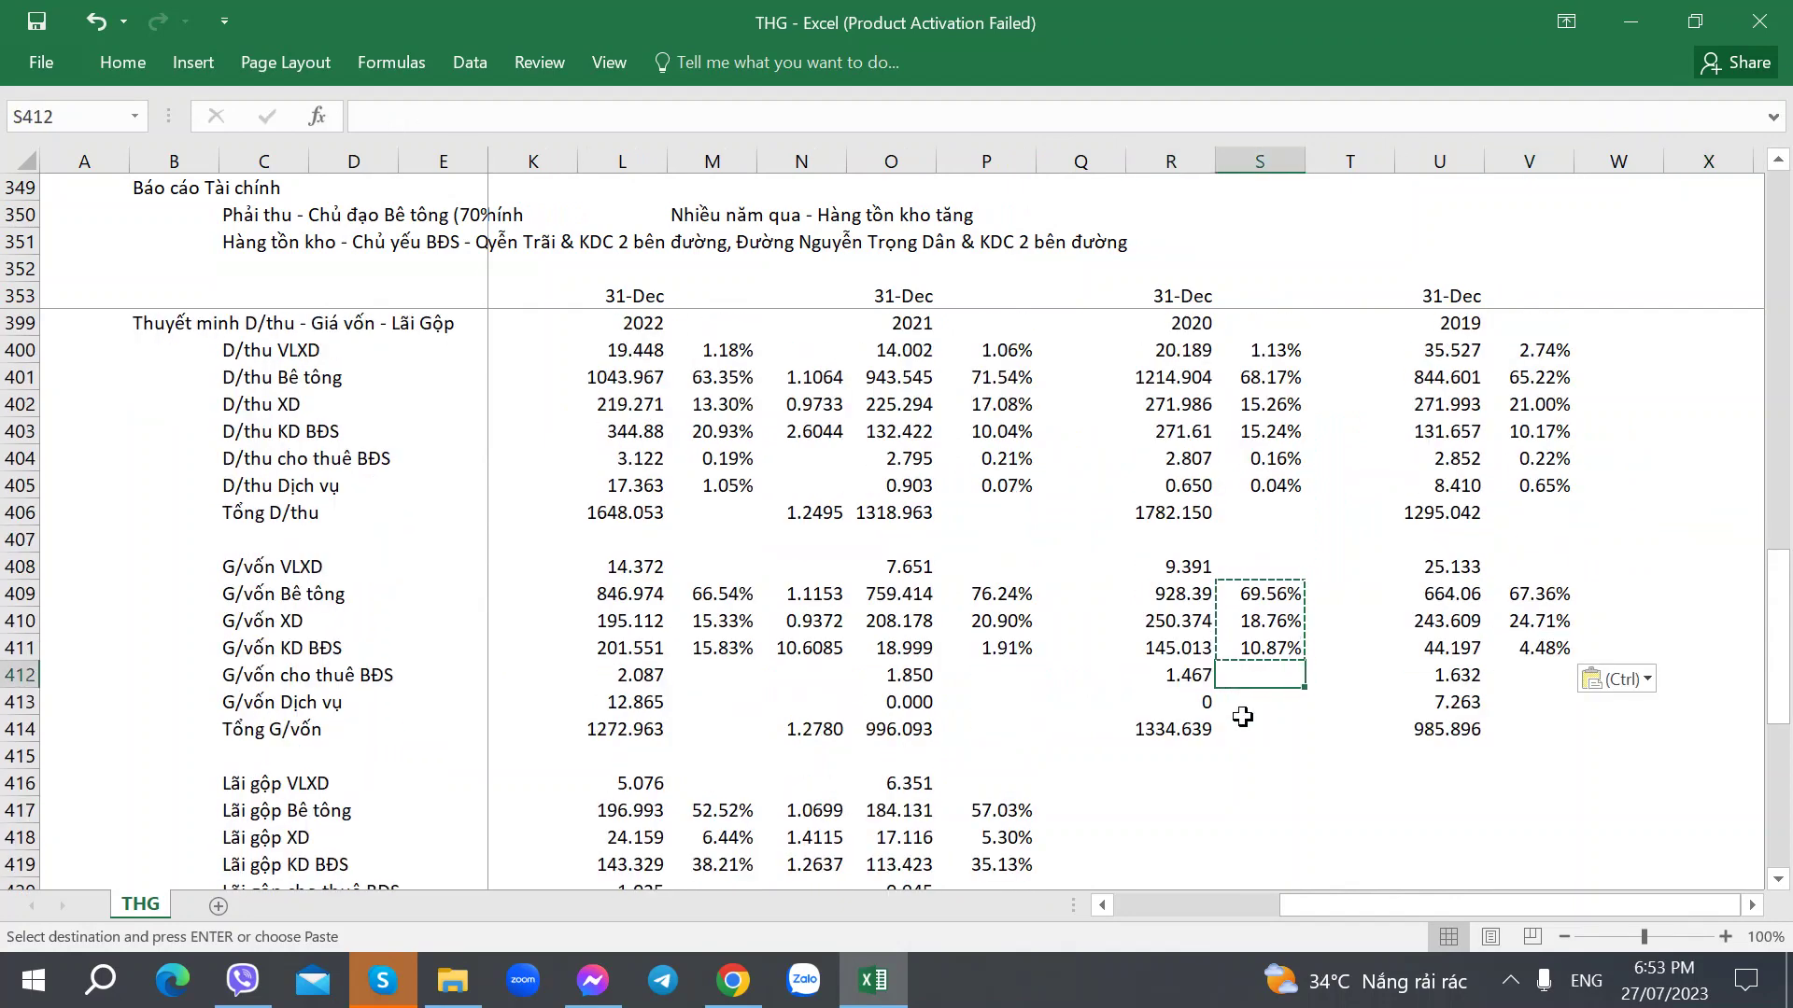
key("Escape")
key("Right")
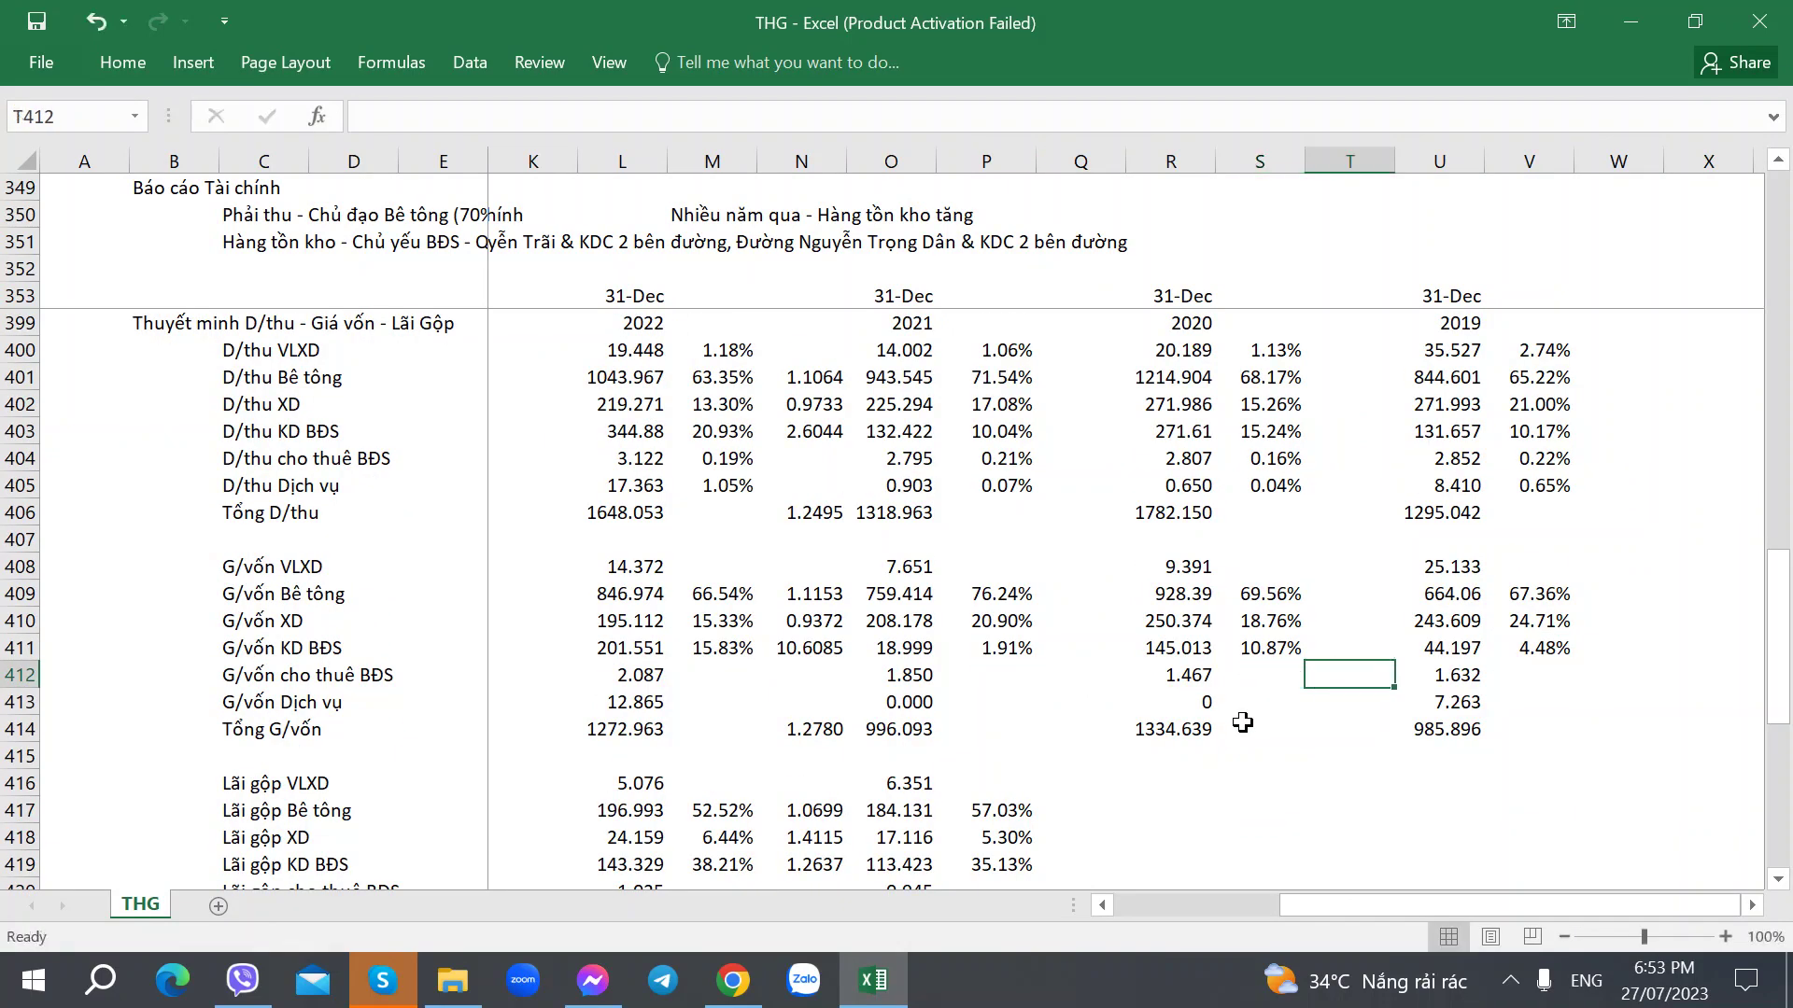
Copy the 2021 Lãi gộp formulas and shares in O416:P422 to the 2020 and 2019 columns, starting at R416 and U416.
scroll(1271, 785, "down", 3)
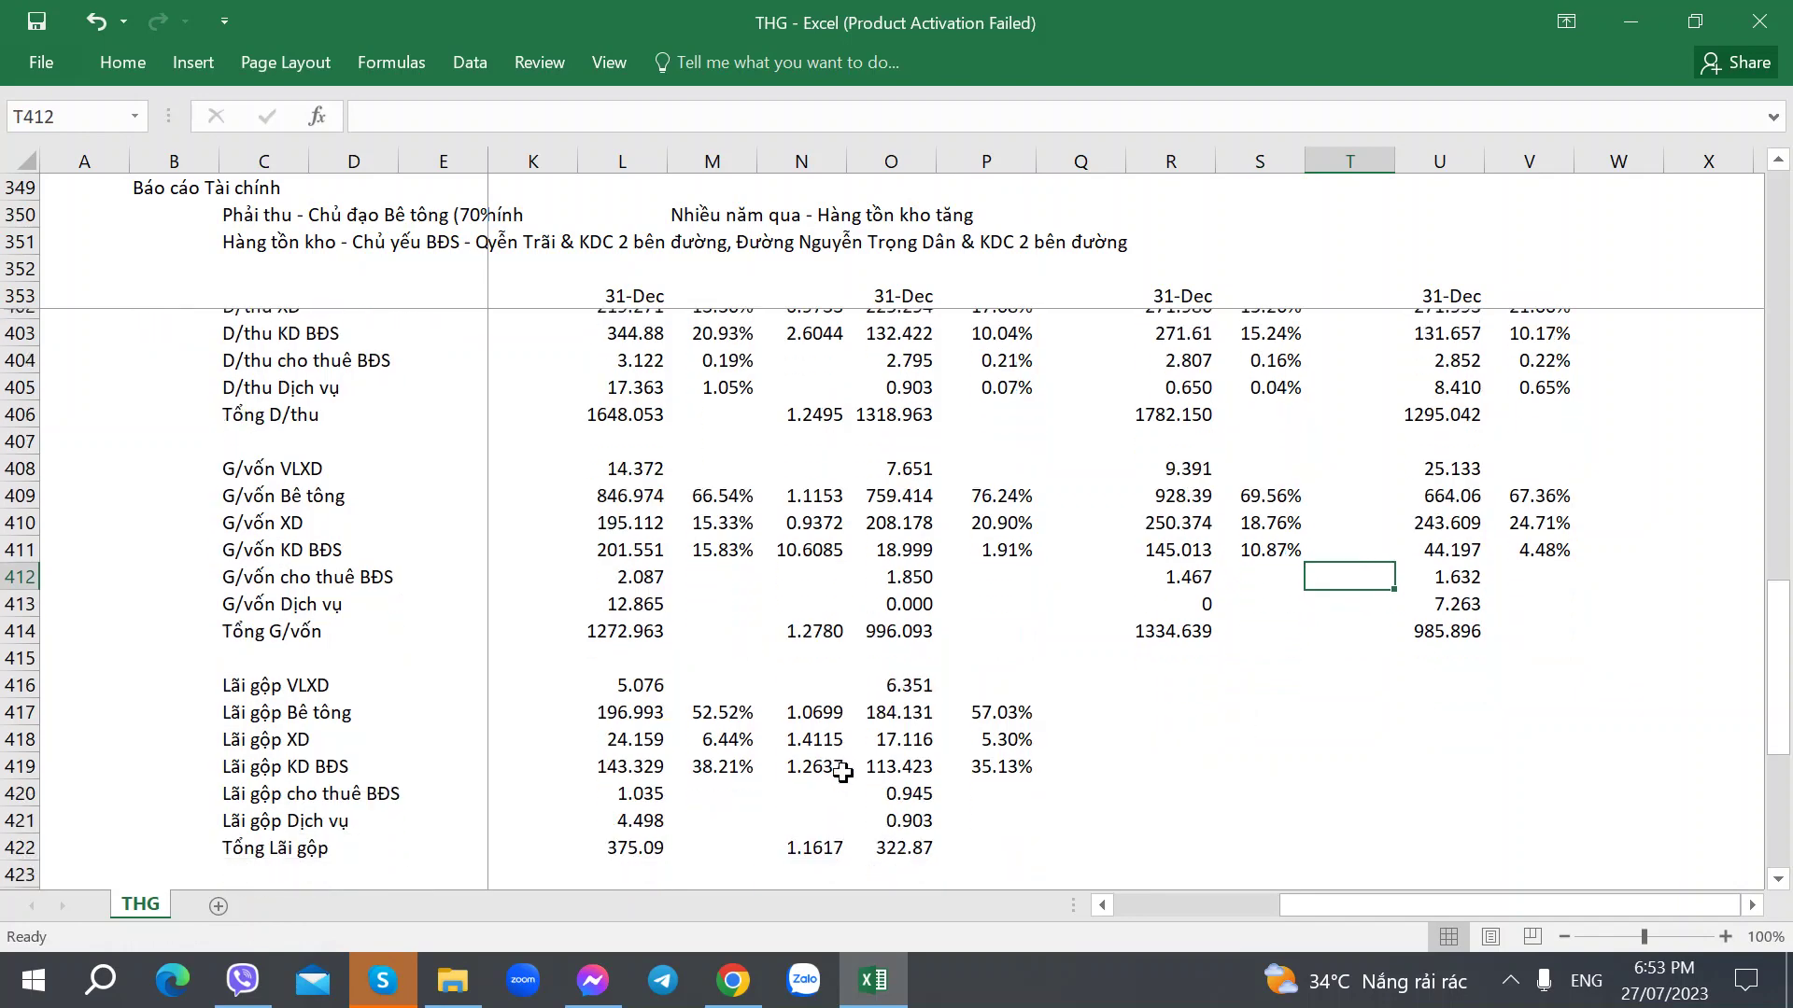
left_click(877, 543)
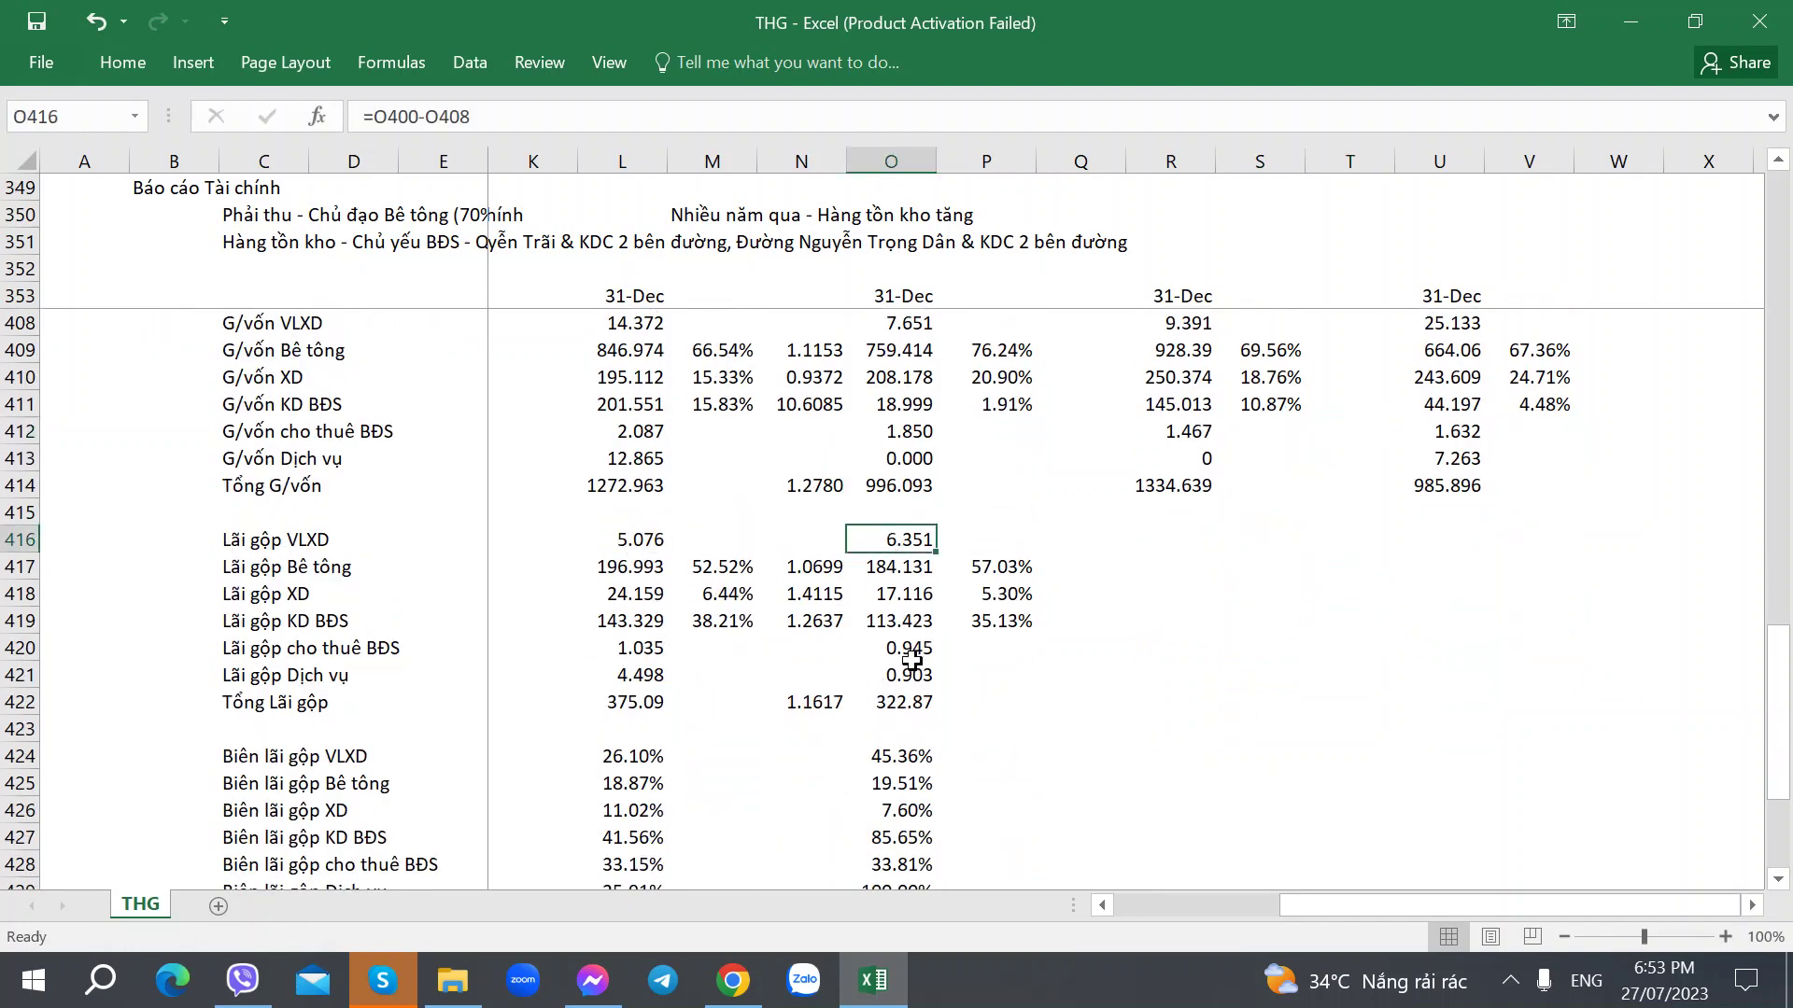
left_click(964, 707, "shift")
key("ctrl+c")
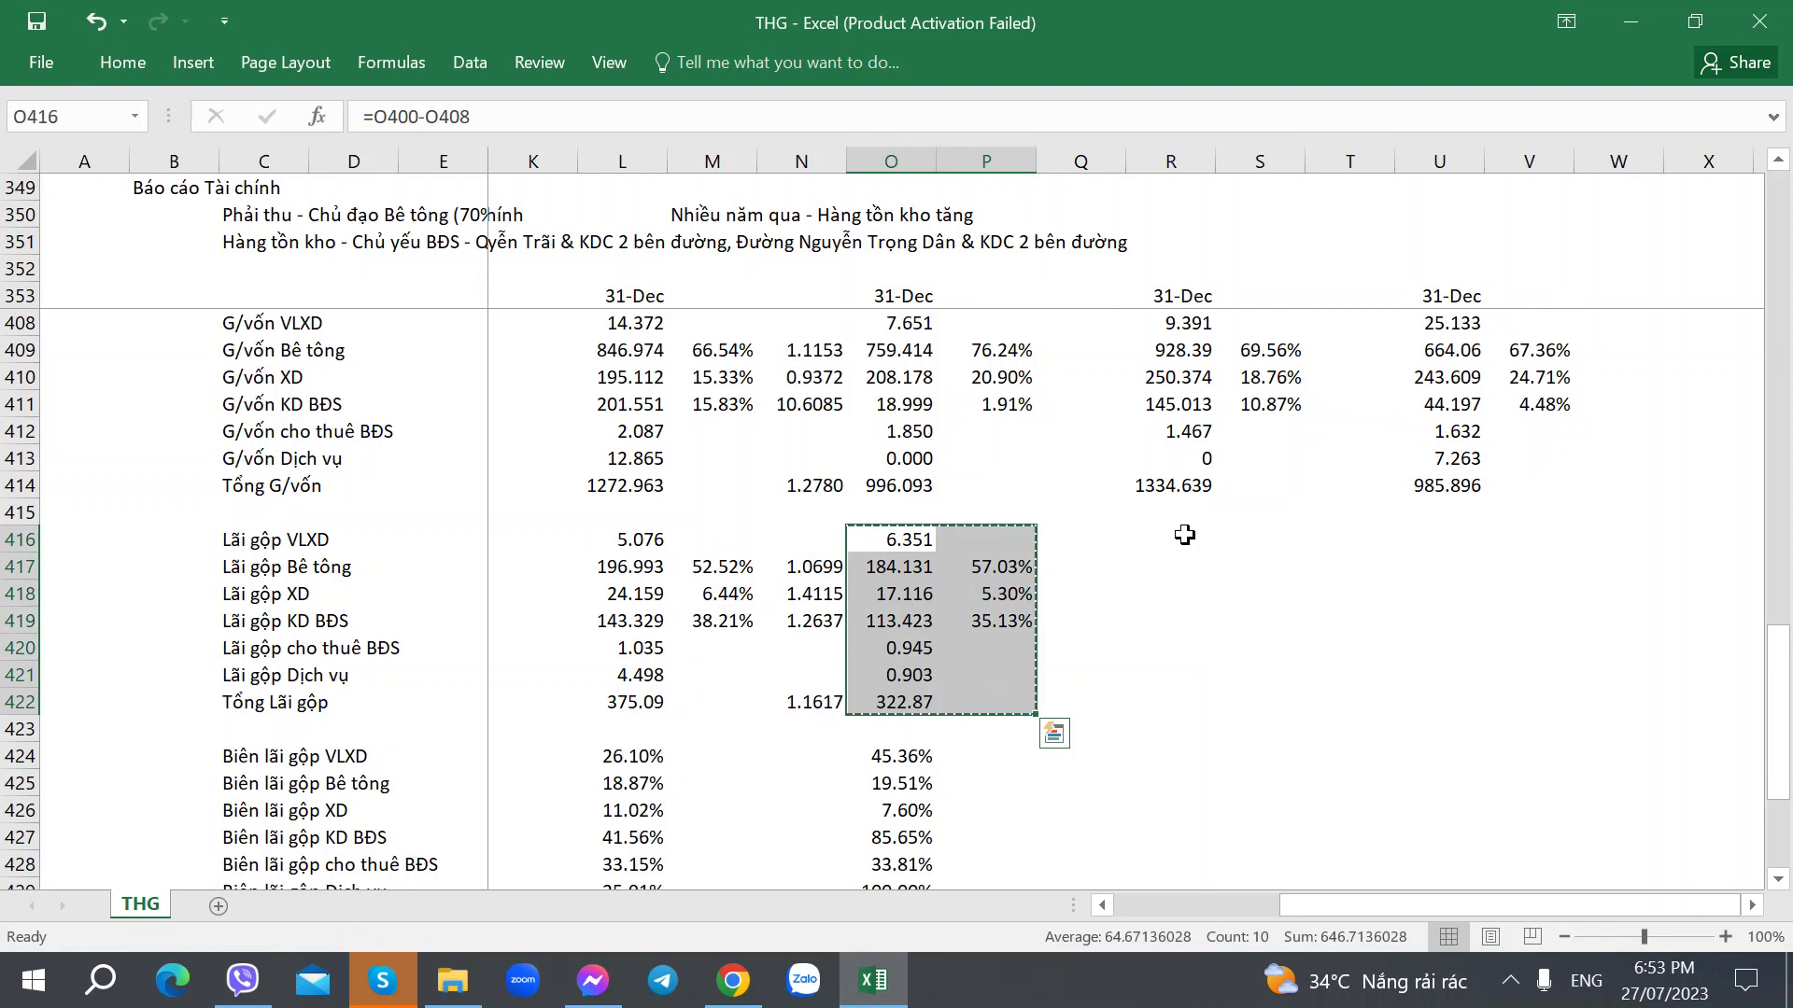
left_click(1169, 539)
key("ctrl+v")
key("Right")
key("Right")
key("Right")
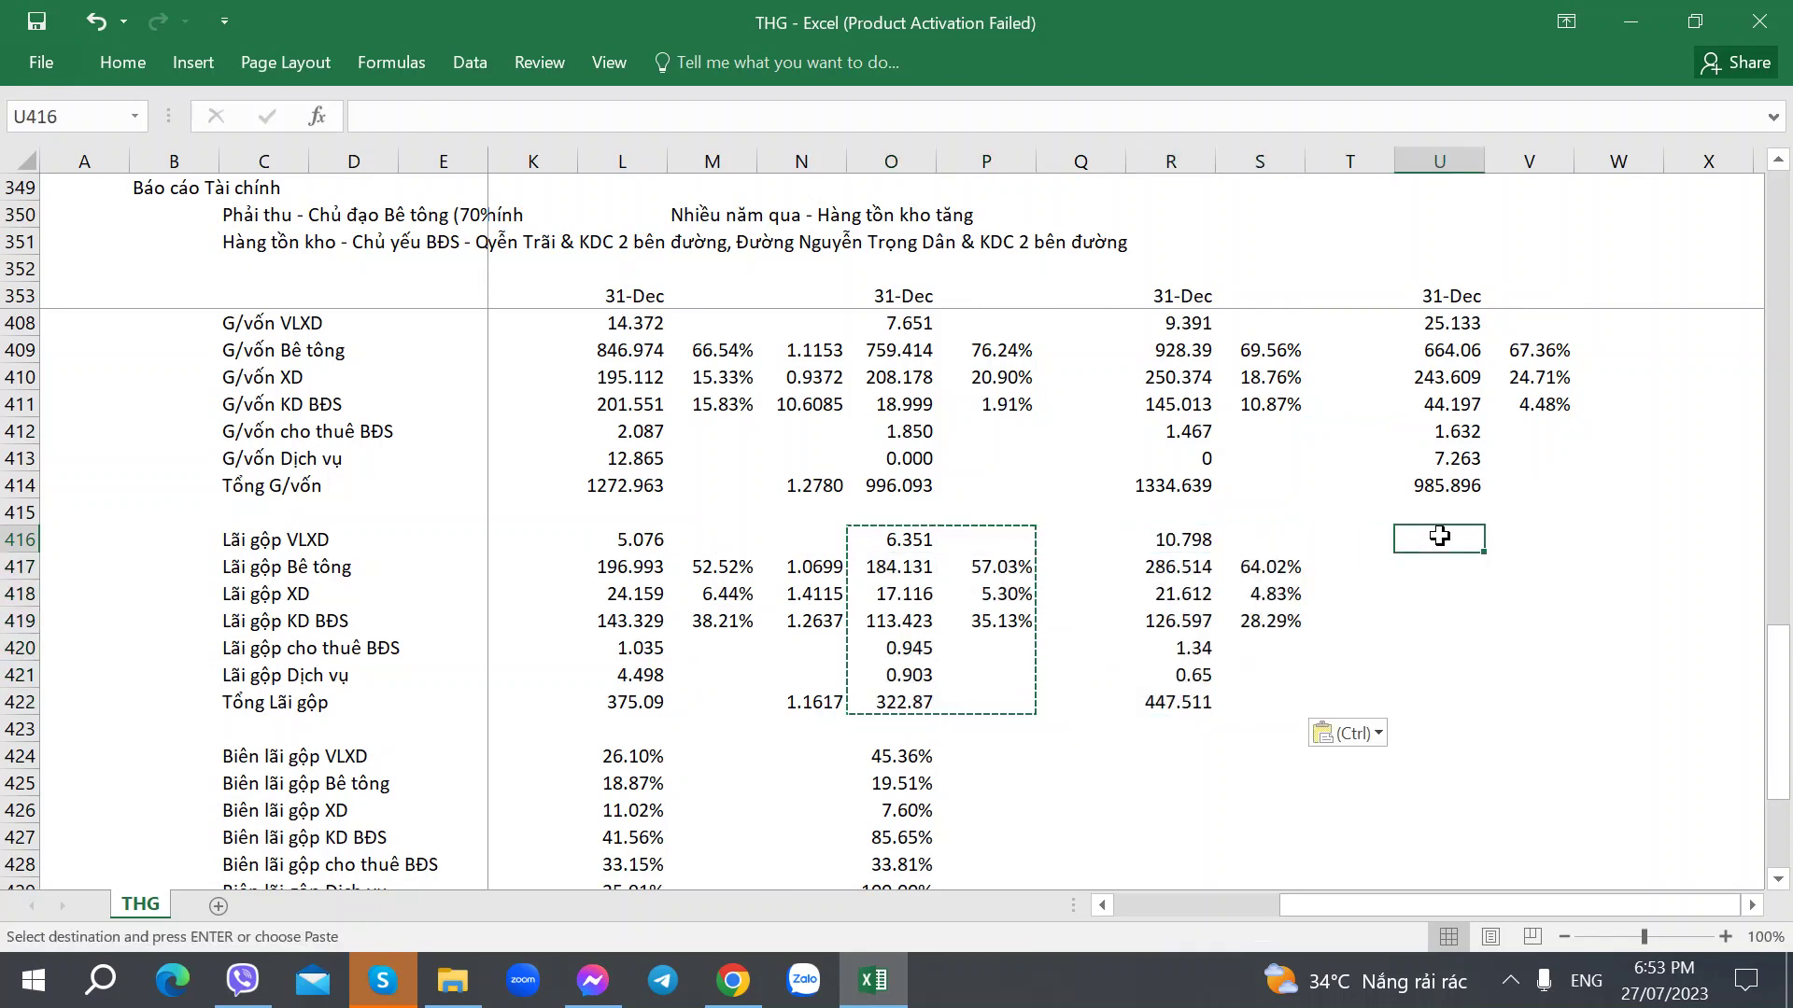
key("ctrl+v")
key("Left")
key("Down")
key("Down")
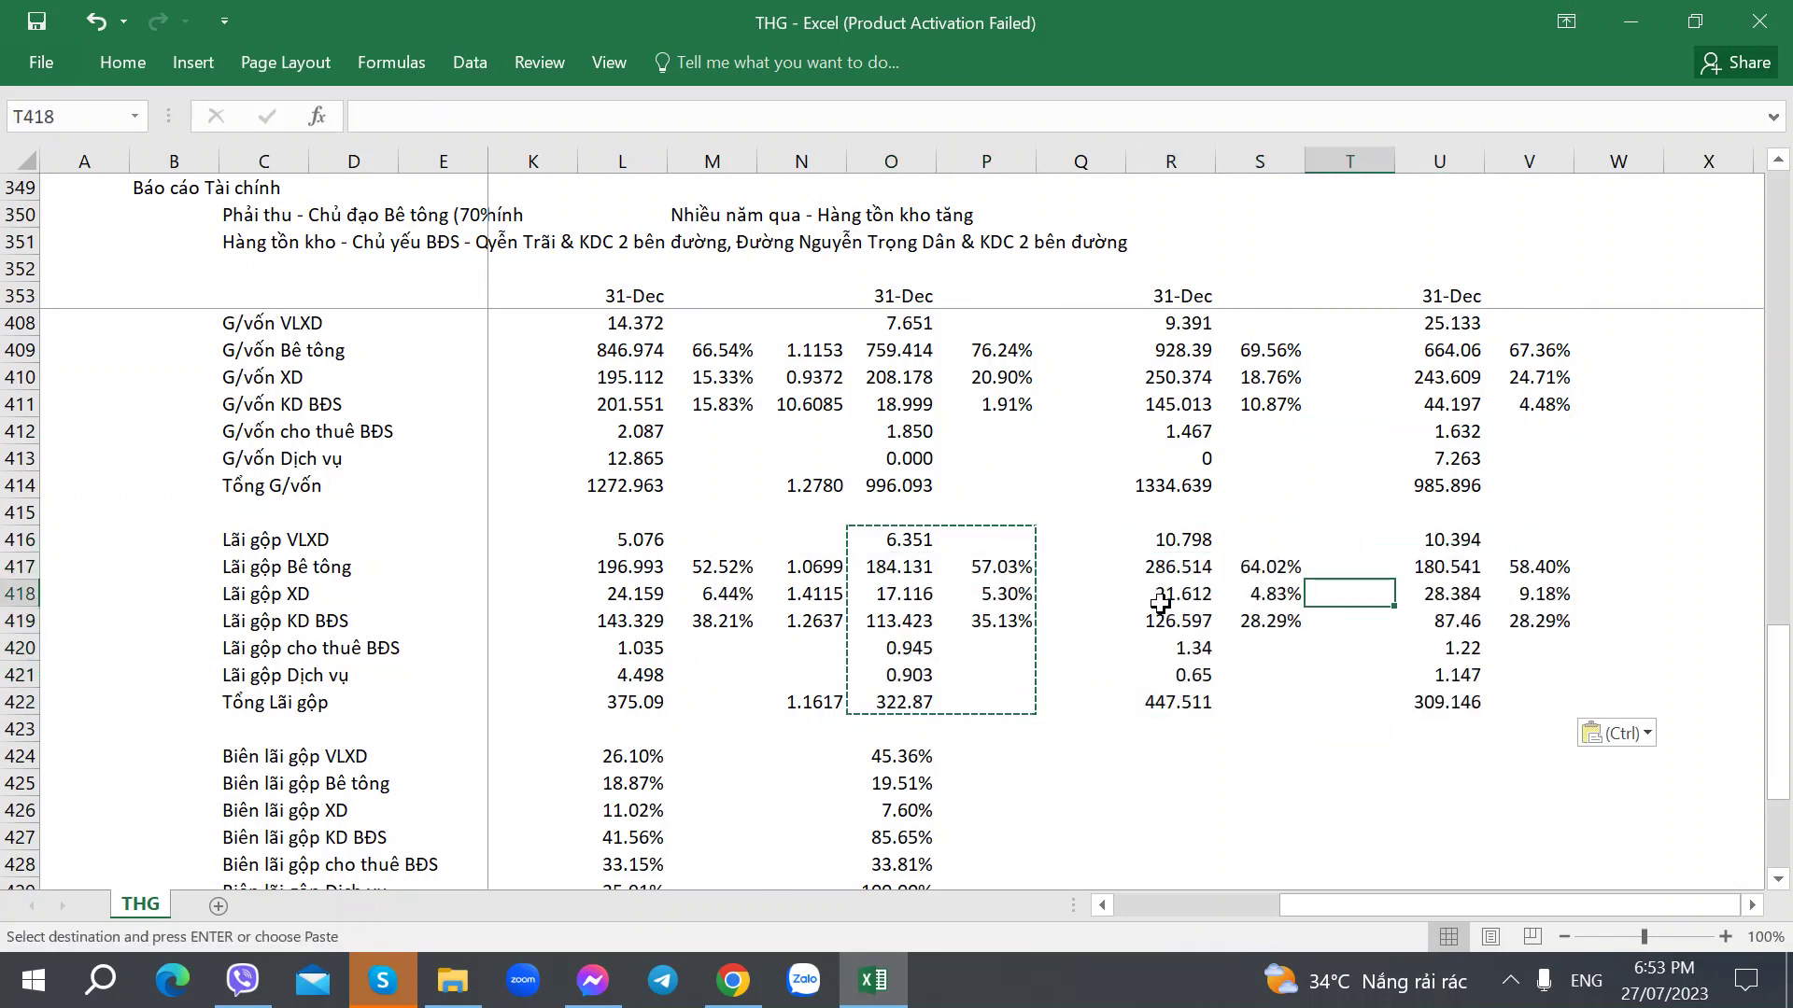
Check the 2020 Tổng Lãi gộp against the report in Chrome and inspect the 2020 Lãi gộp Bê tông share formula in S417.
left_click(1213, 705)
key("alt+Tab")
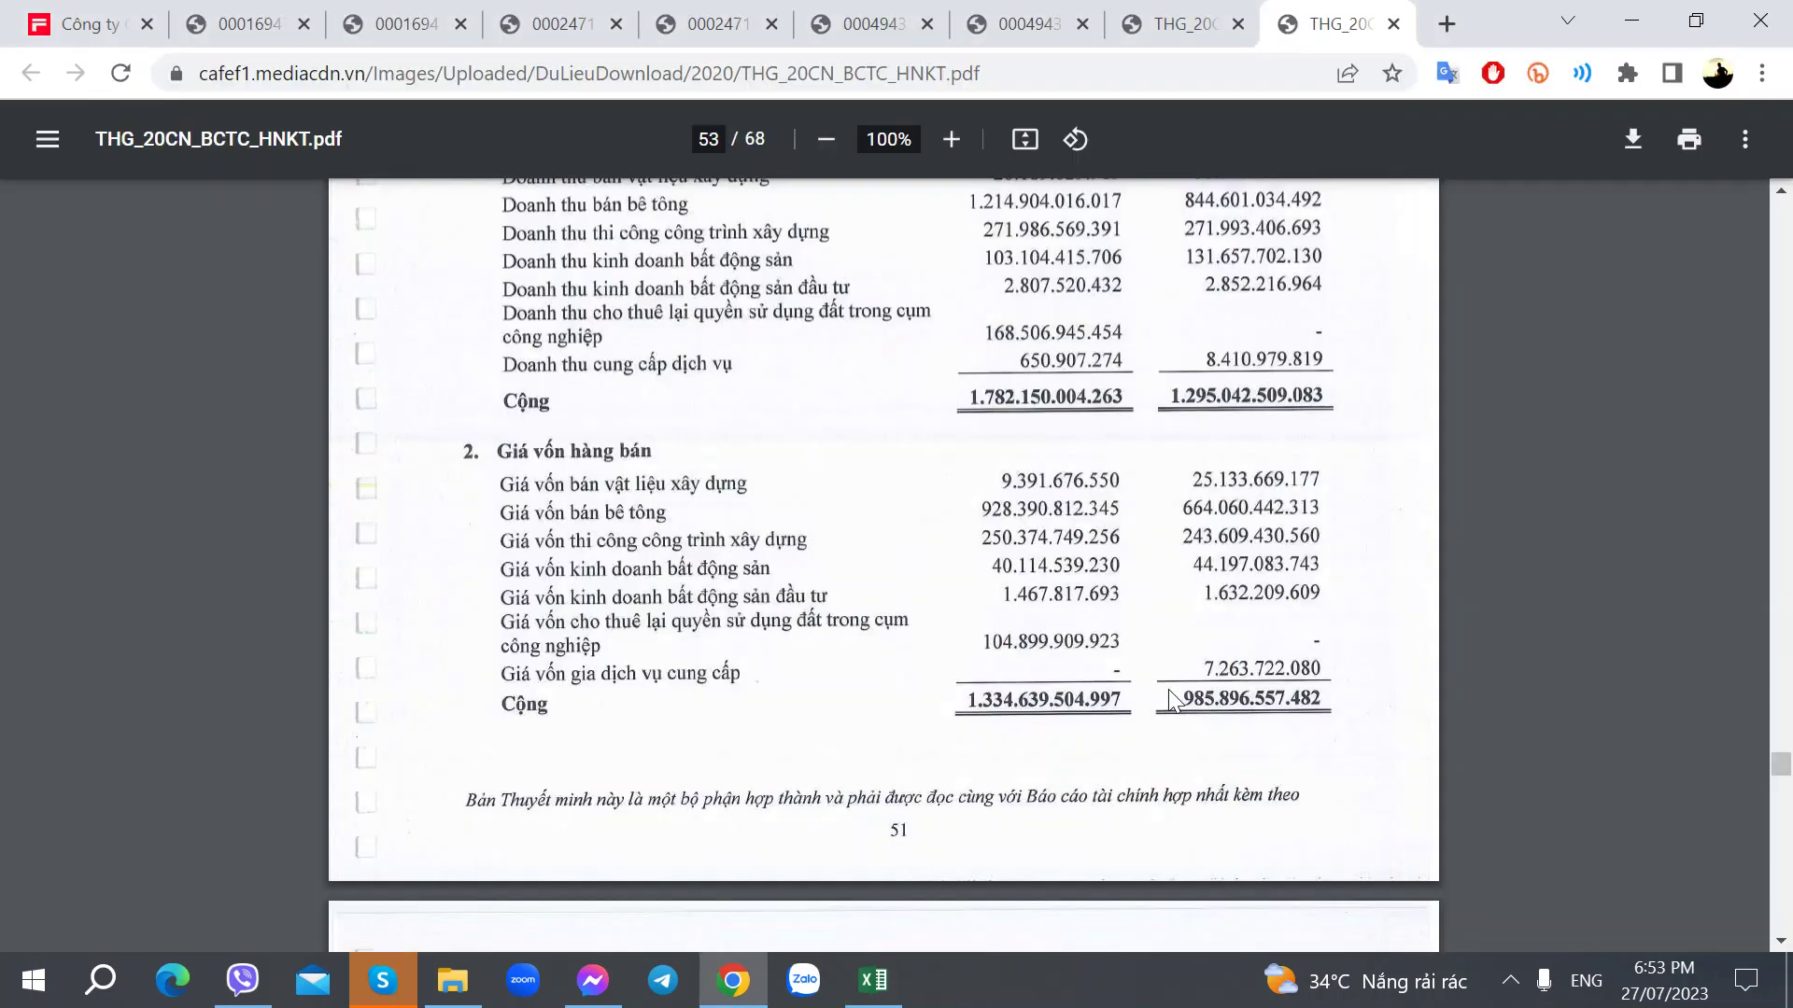
key("alt+Tab")
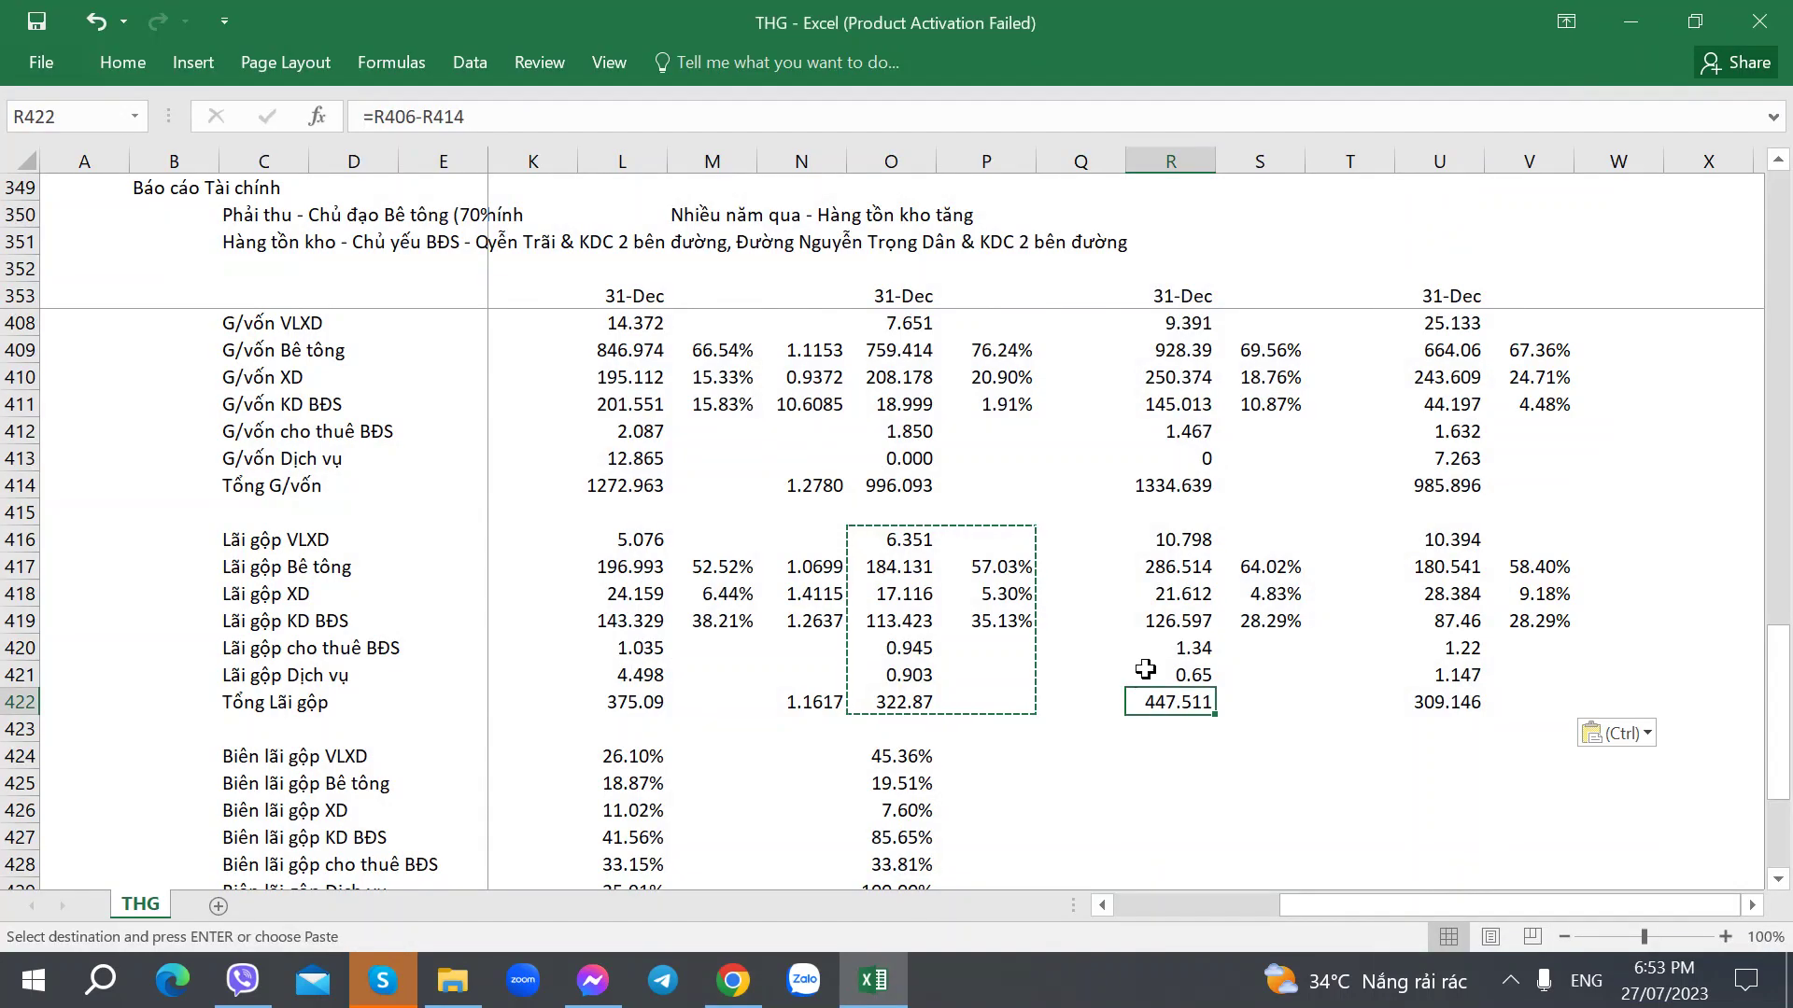
left_click(1265, 567)
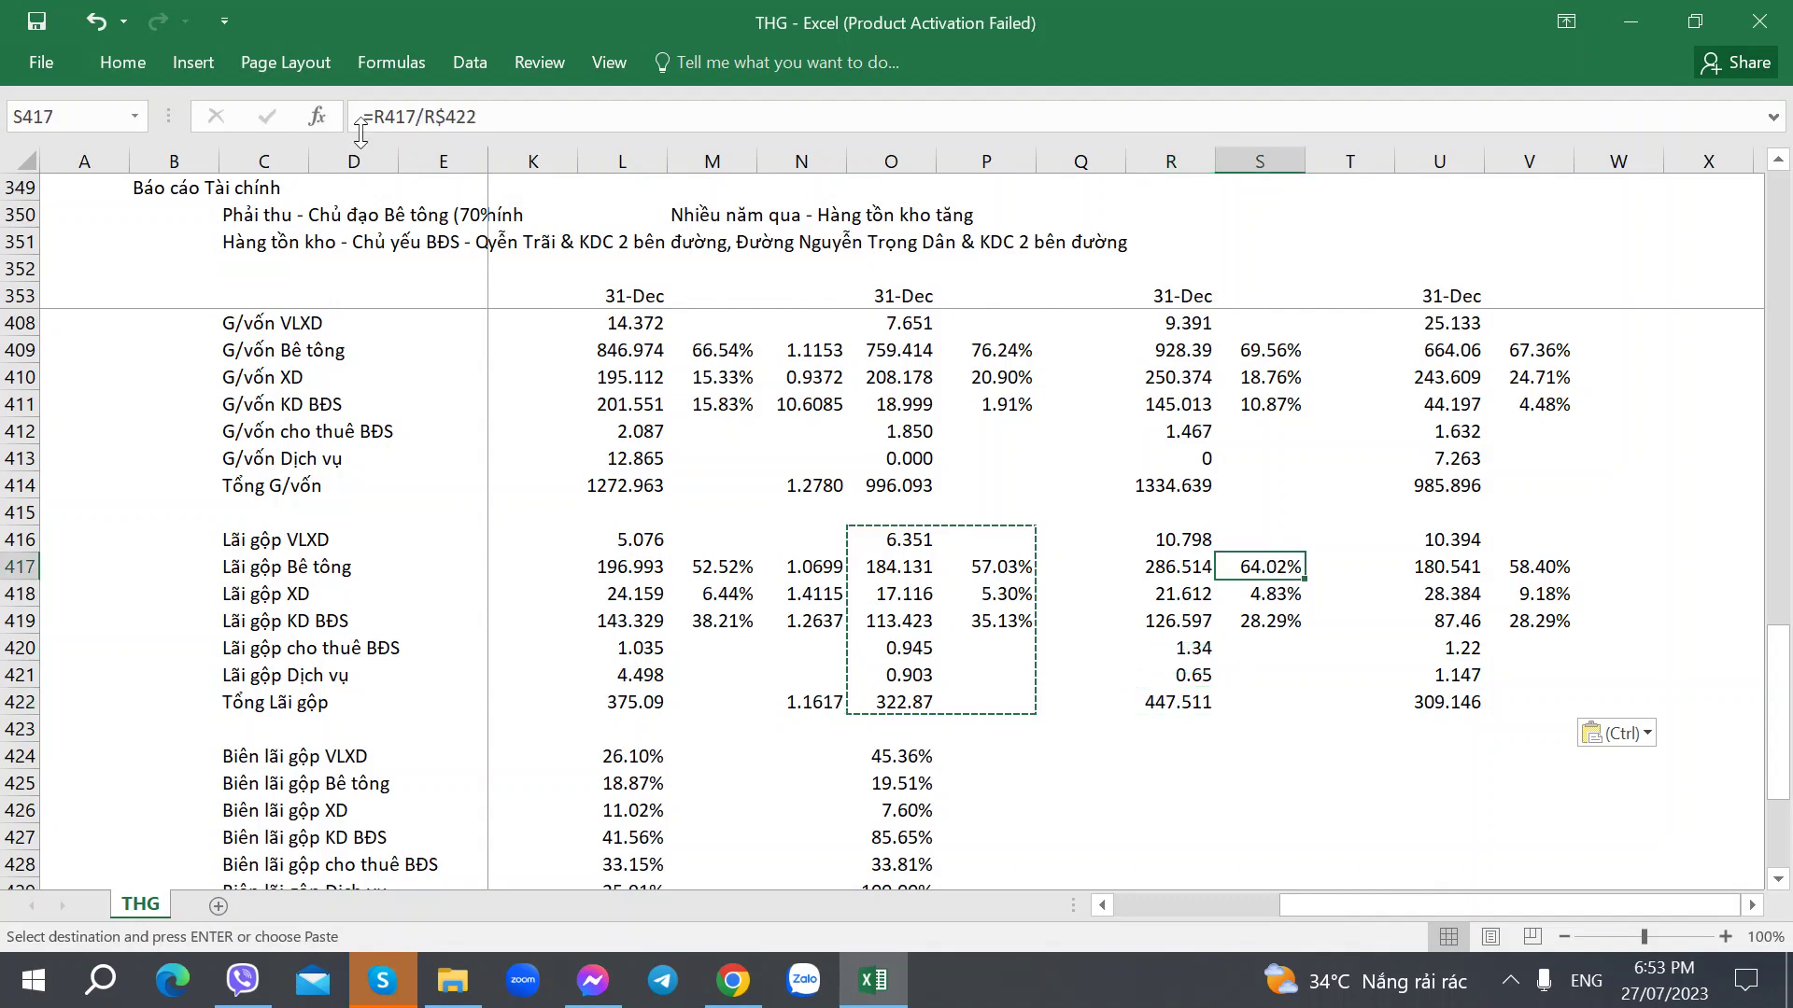
left_click(485, 118)
key("Return")
key("Left")
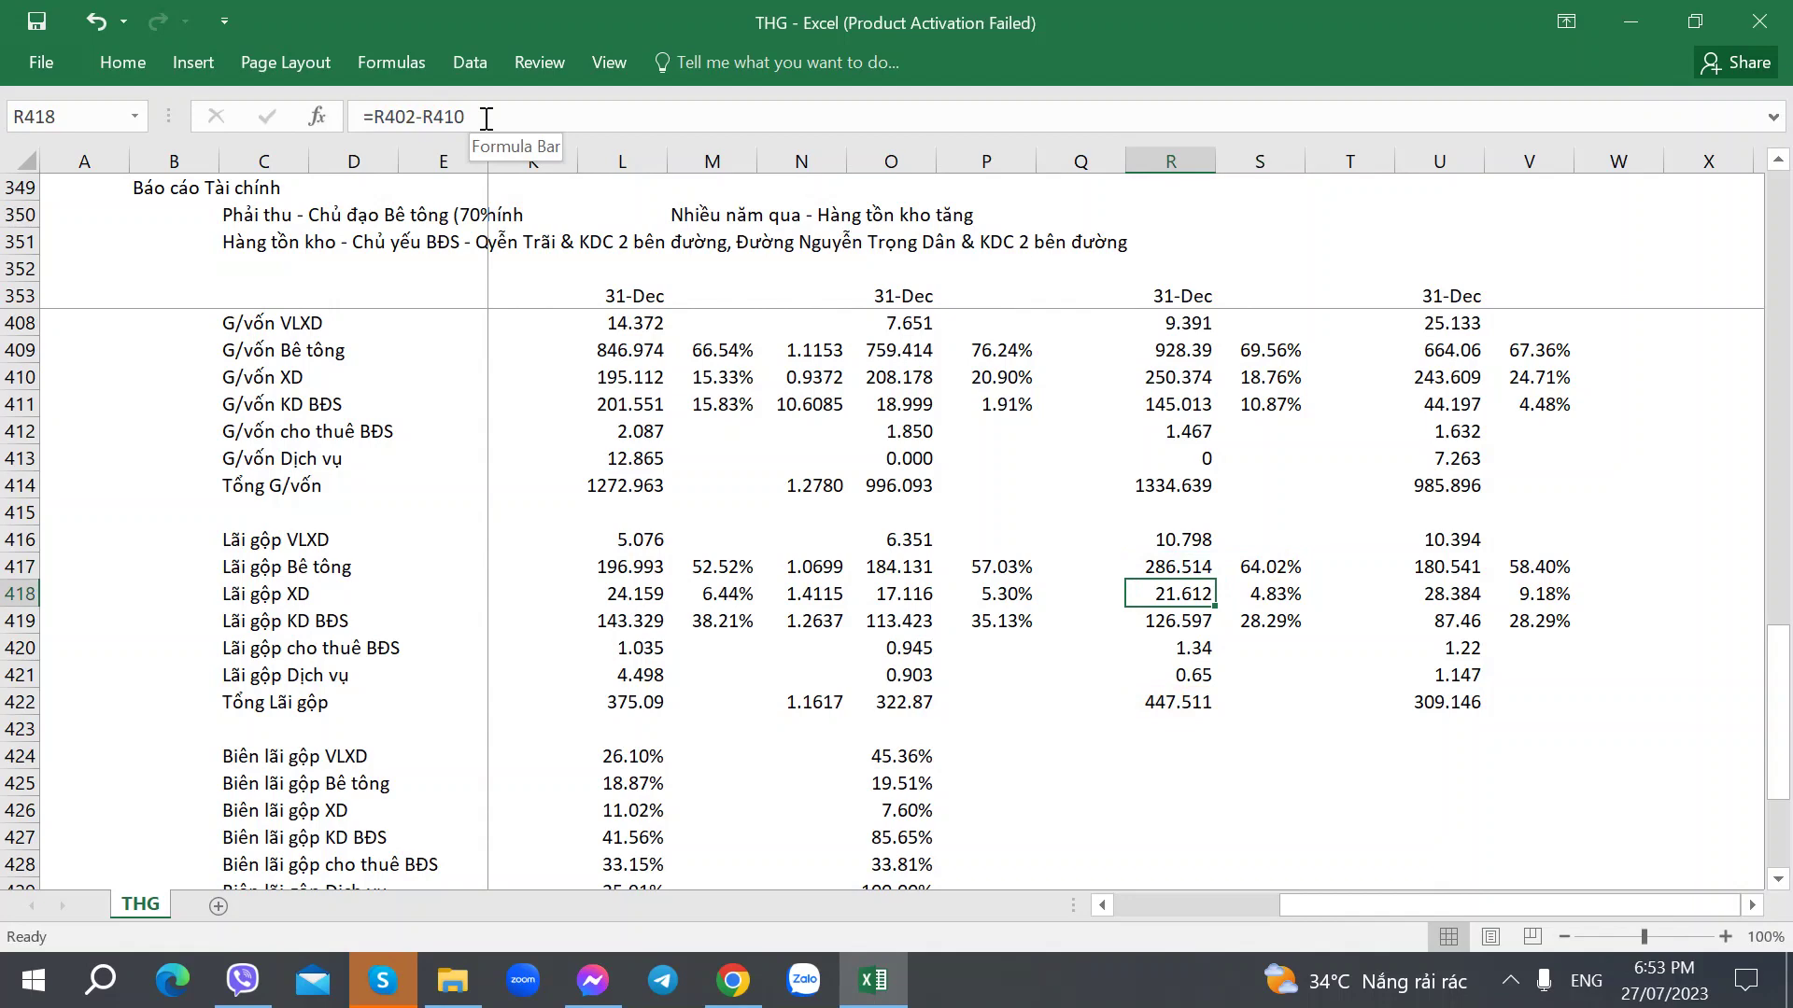
key("Up")
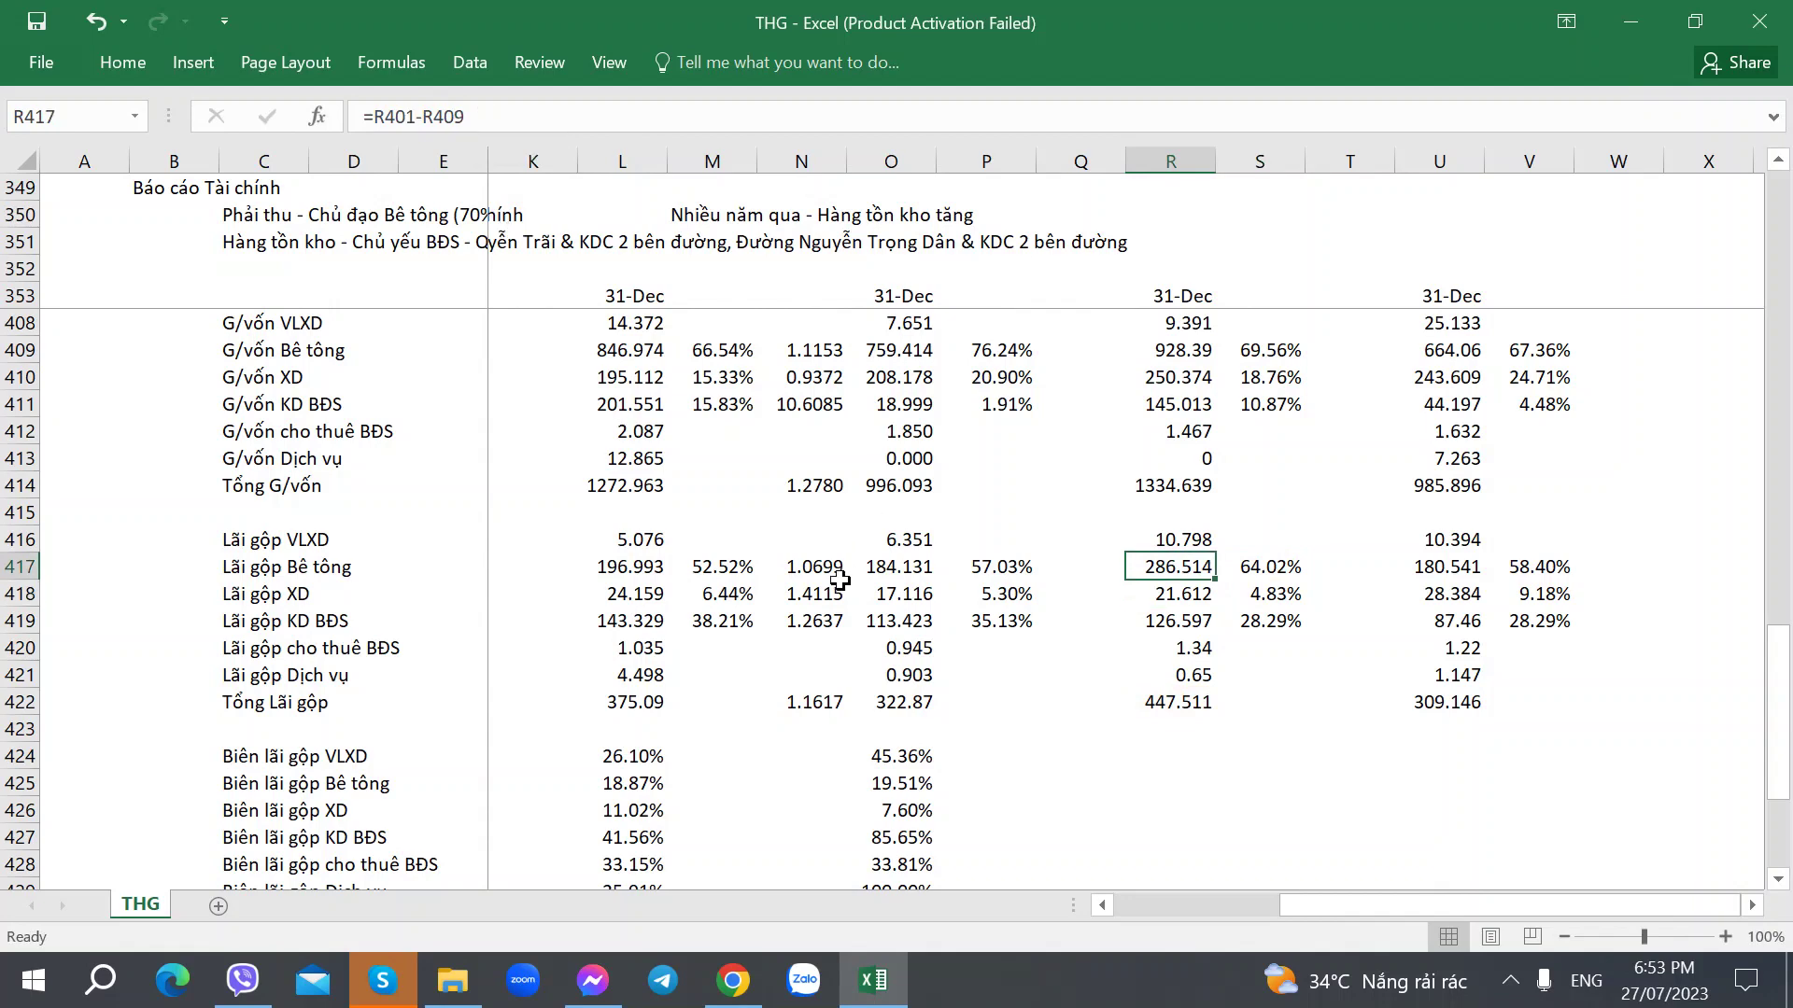
Compare Lãi gộp Bê tông, Lãi gộp KD BĐS and Tổng Lãi gộp between 2019, 2020 and 2022.
left_click(1452, 563)
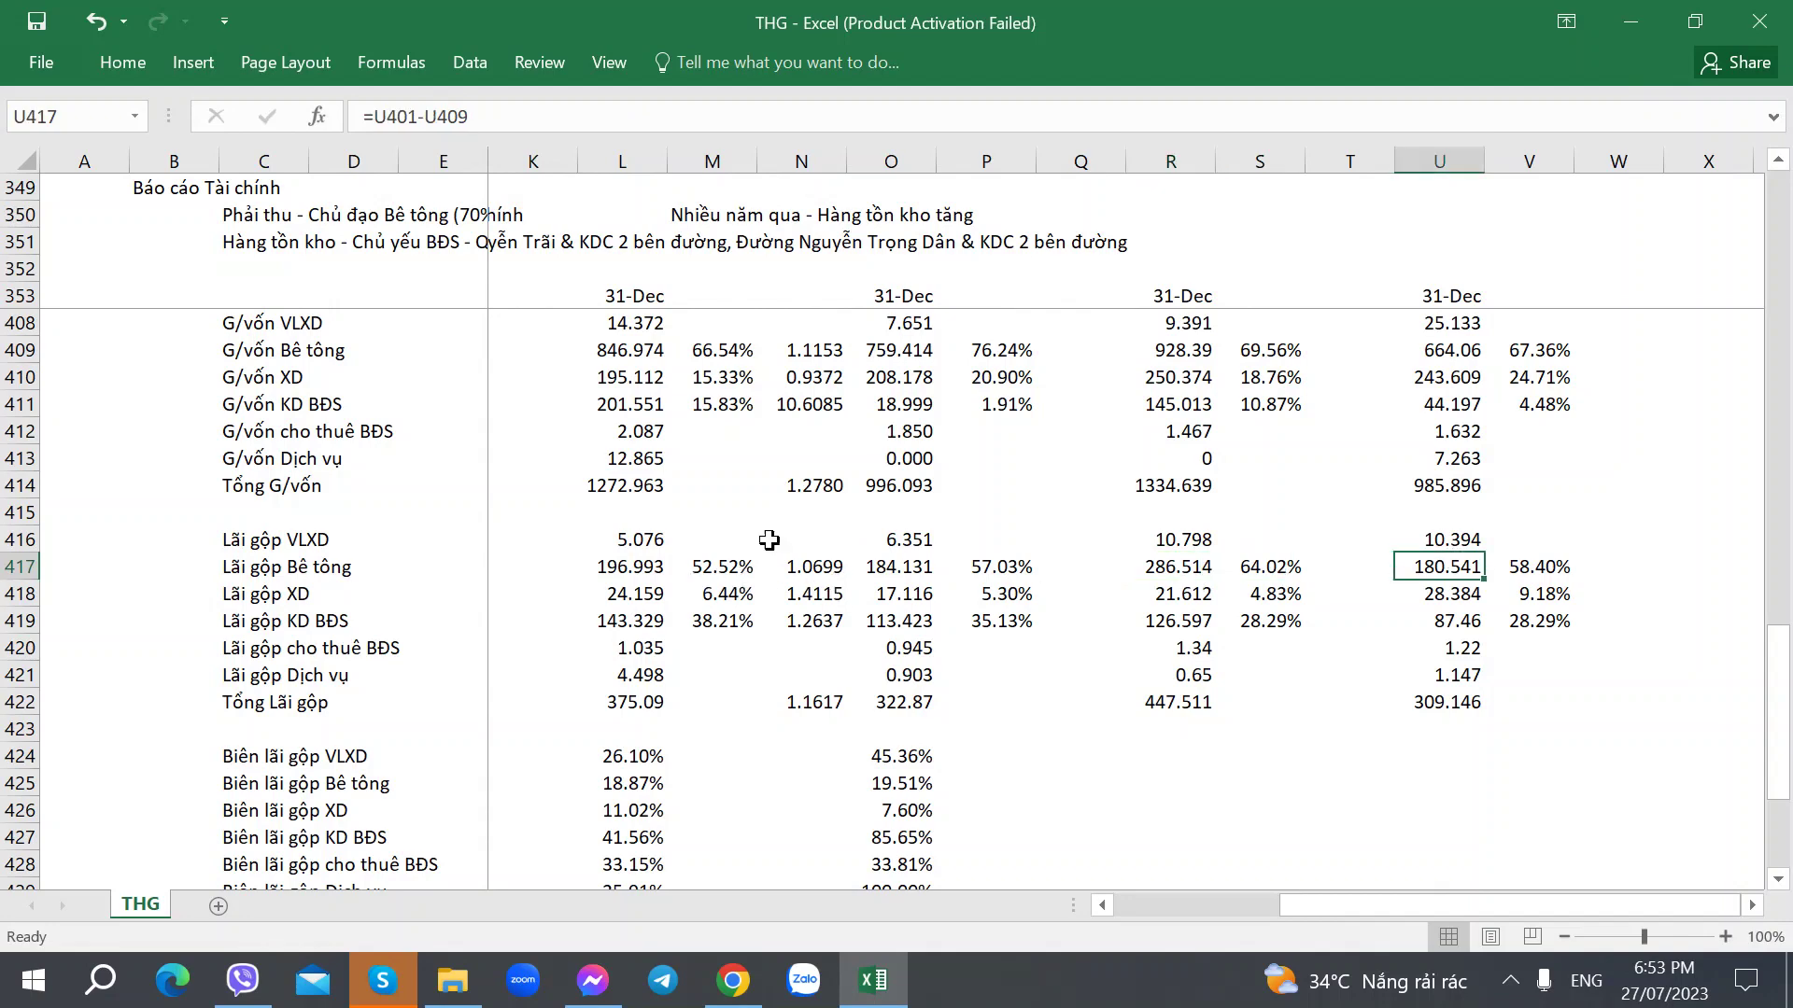
left_click(1180, 568)
scroll(697, 586, "up", 1)
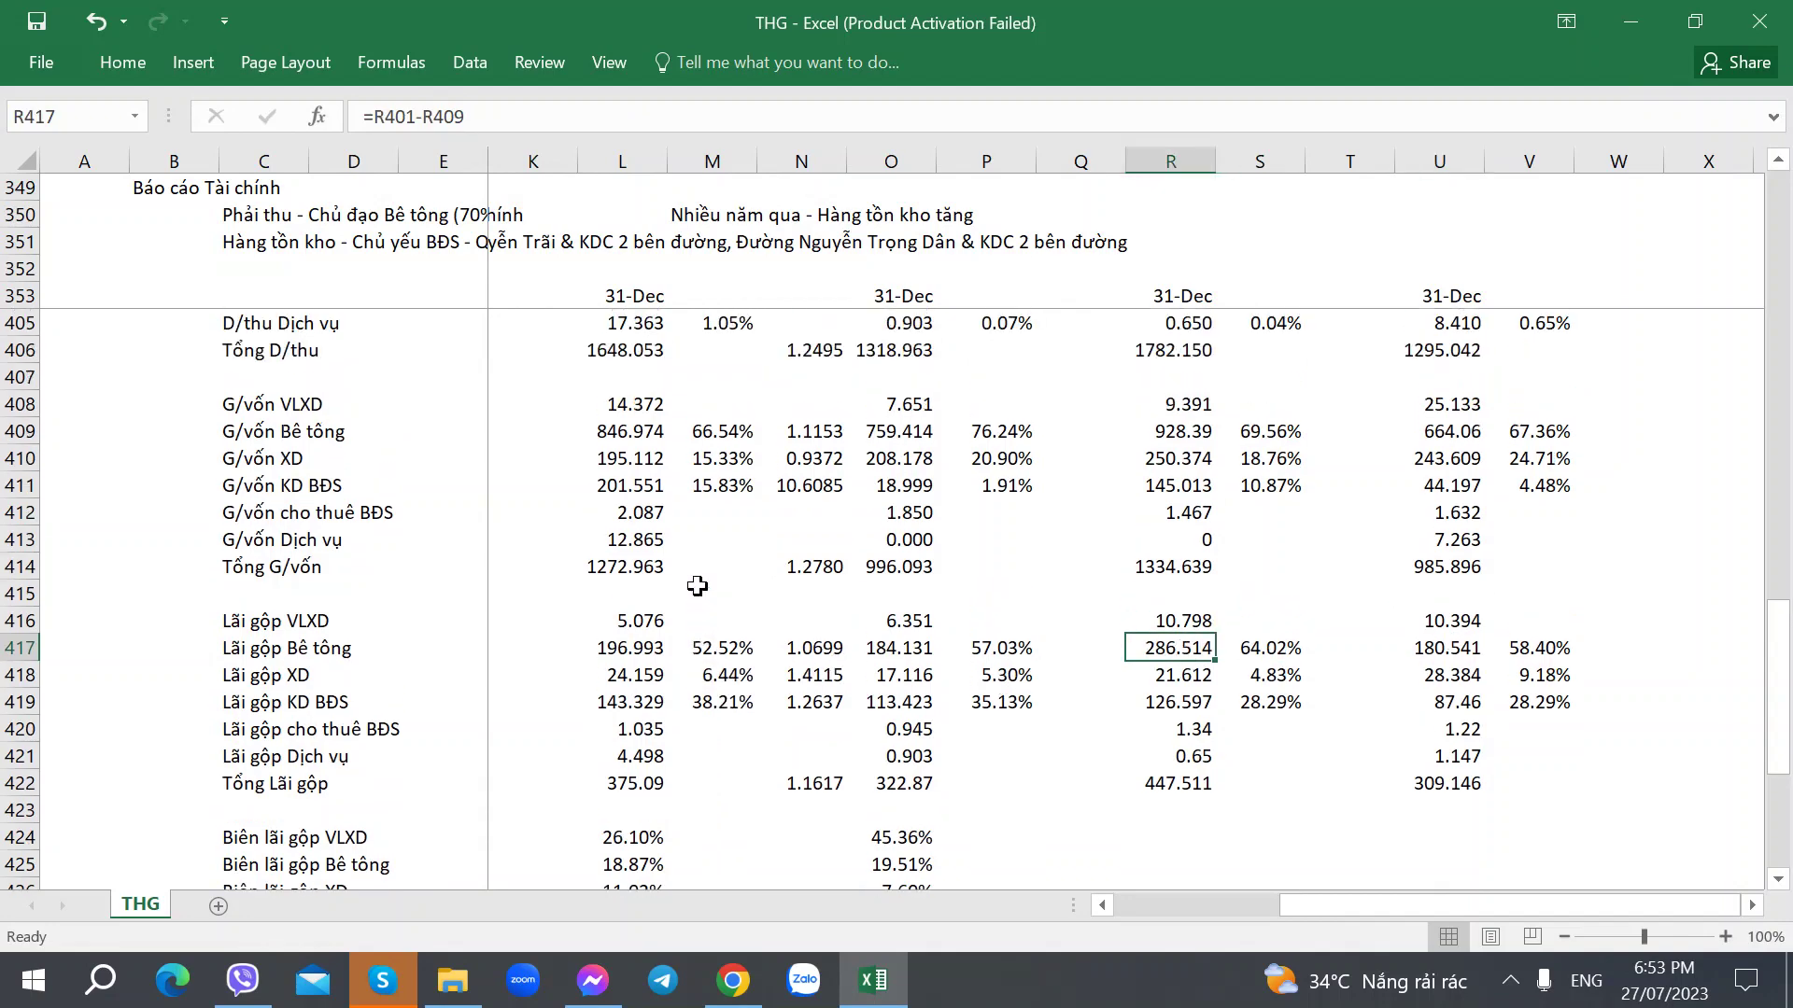
scroll(697, 587, "down", 1)
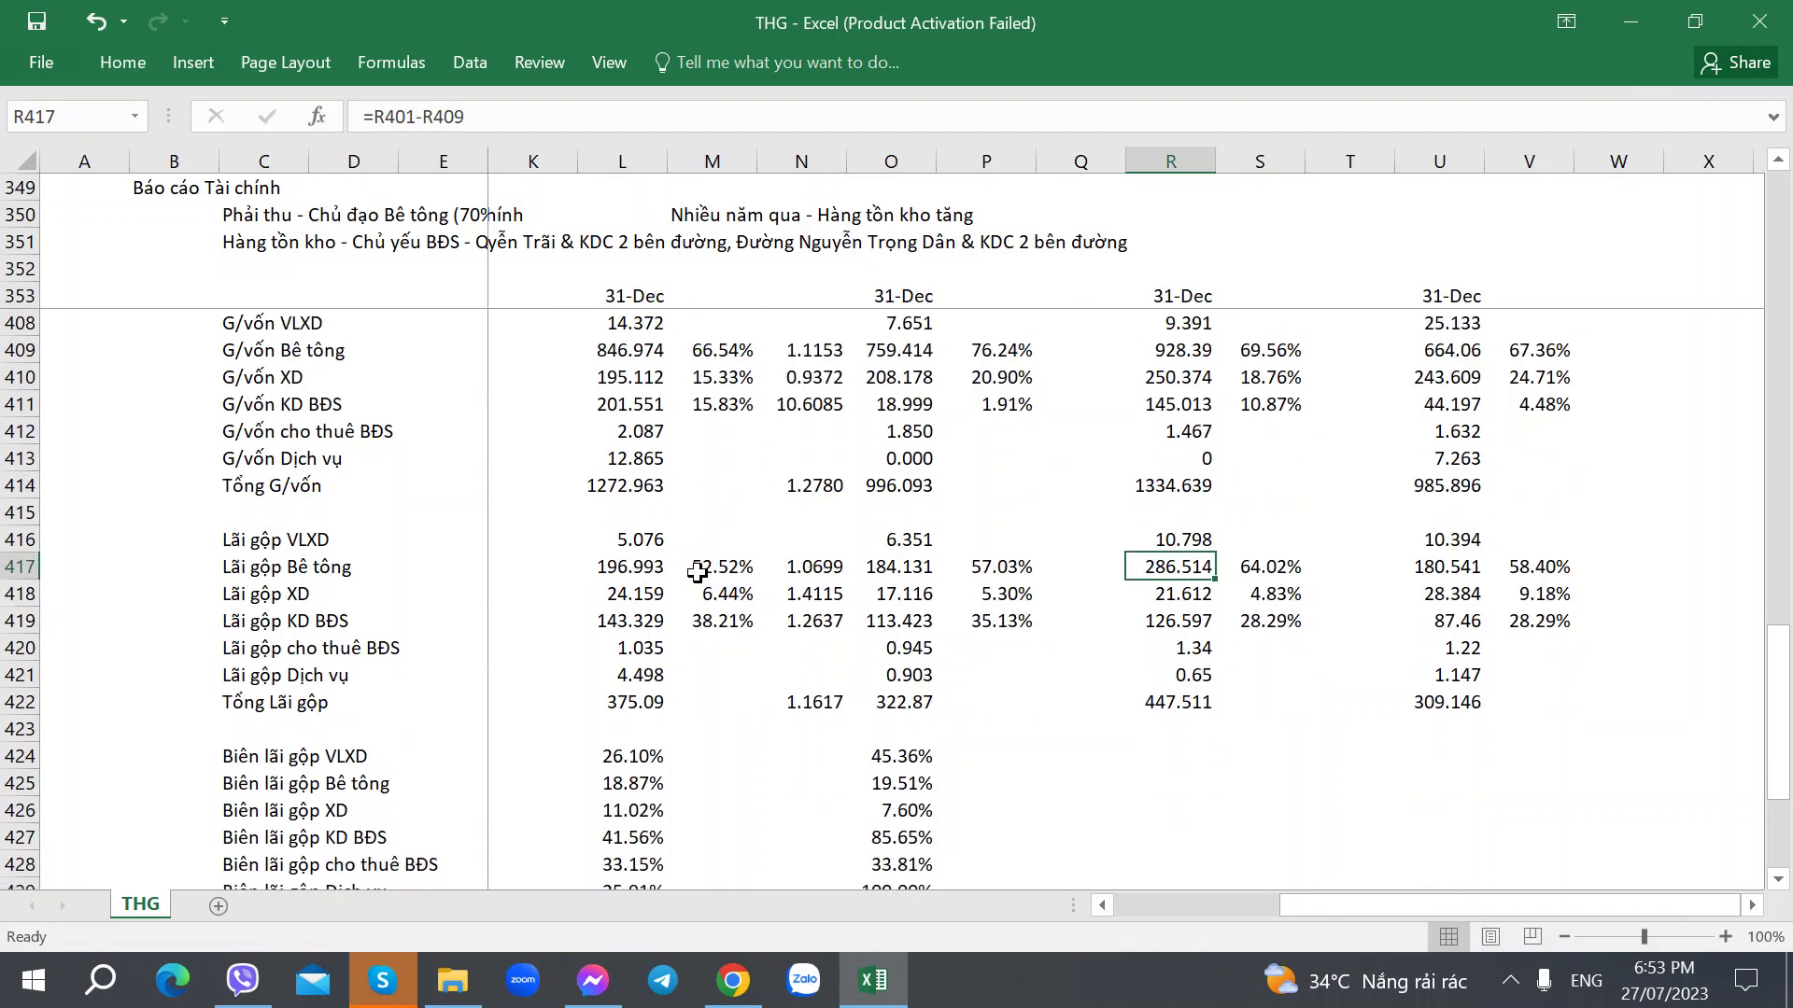
left_click(1522, 631)
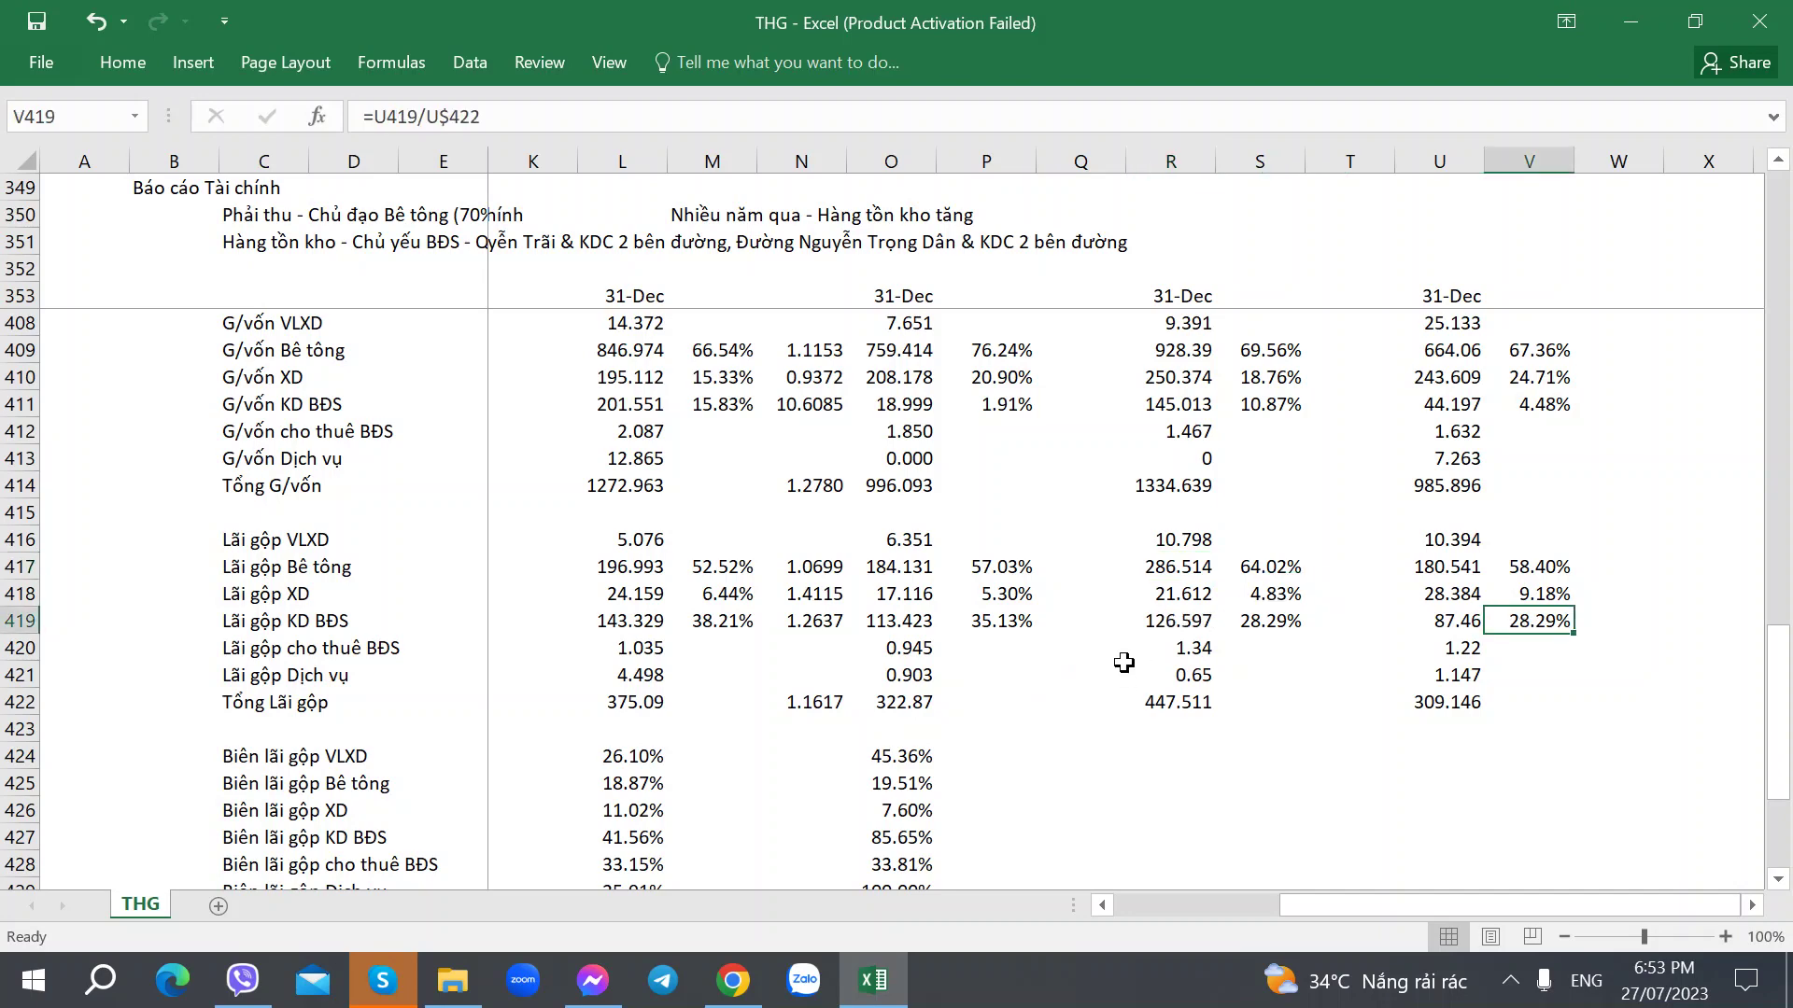
scroll(1123, 662, "down", 1)
left_click(1178, 625)
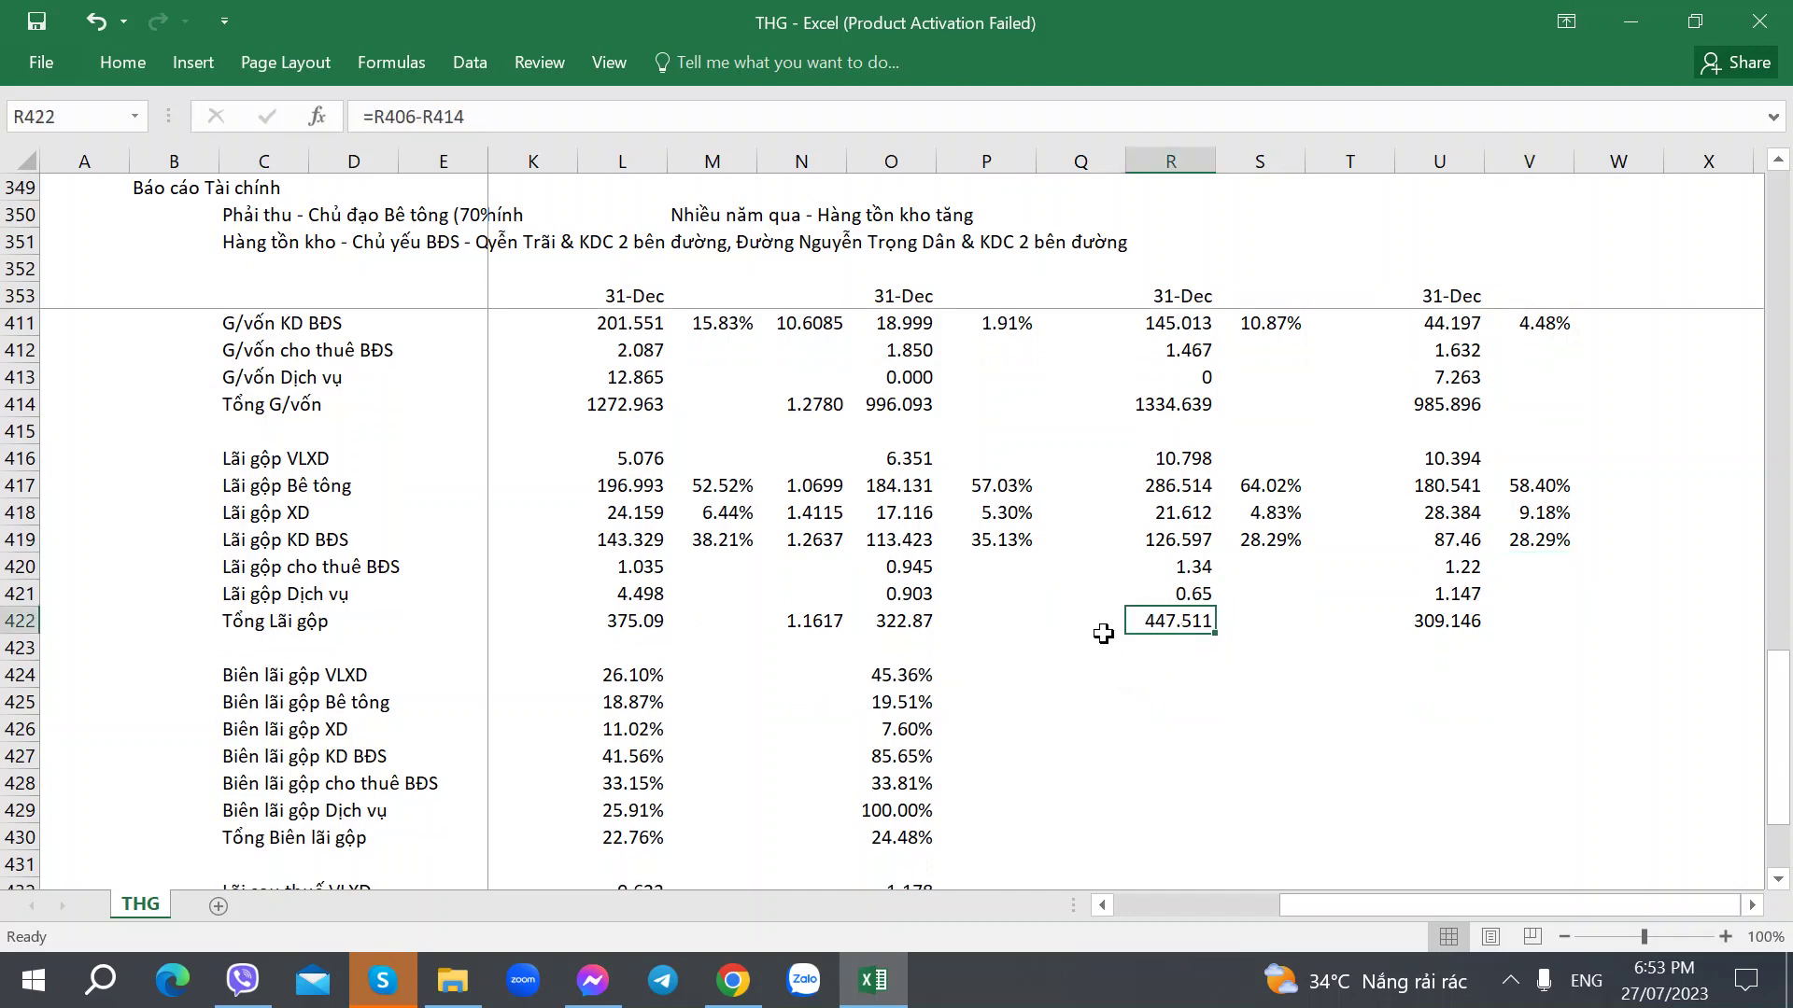
scroll(1121, 635, "up", 3)
scroll(794, 747, "down", 1)
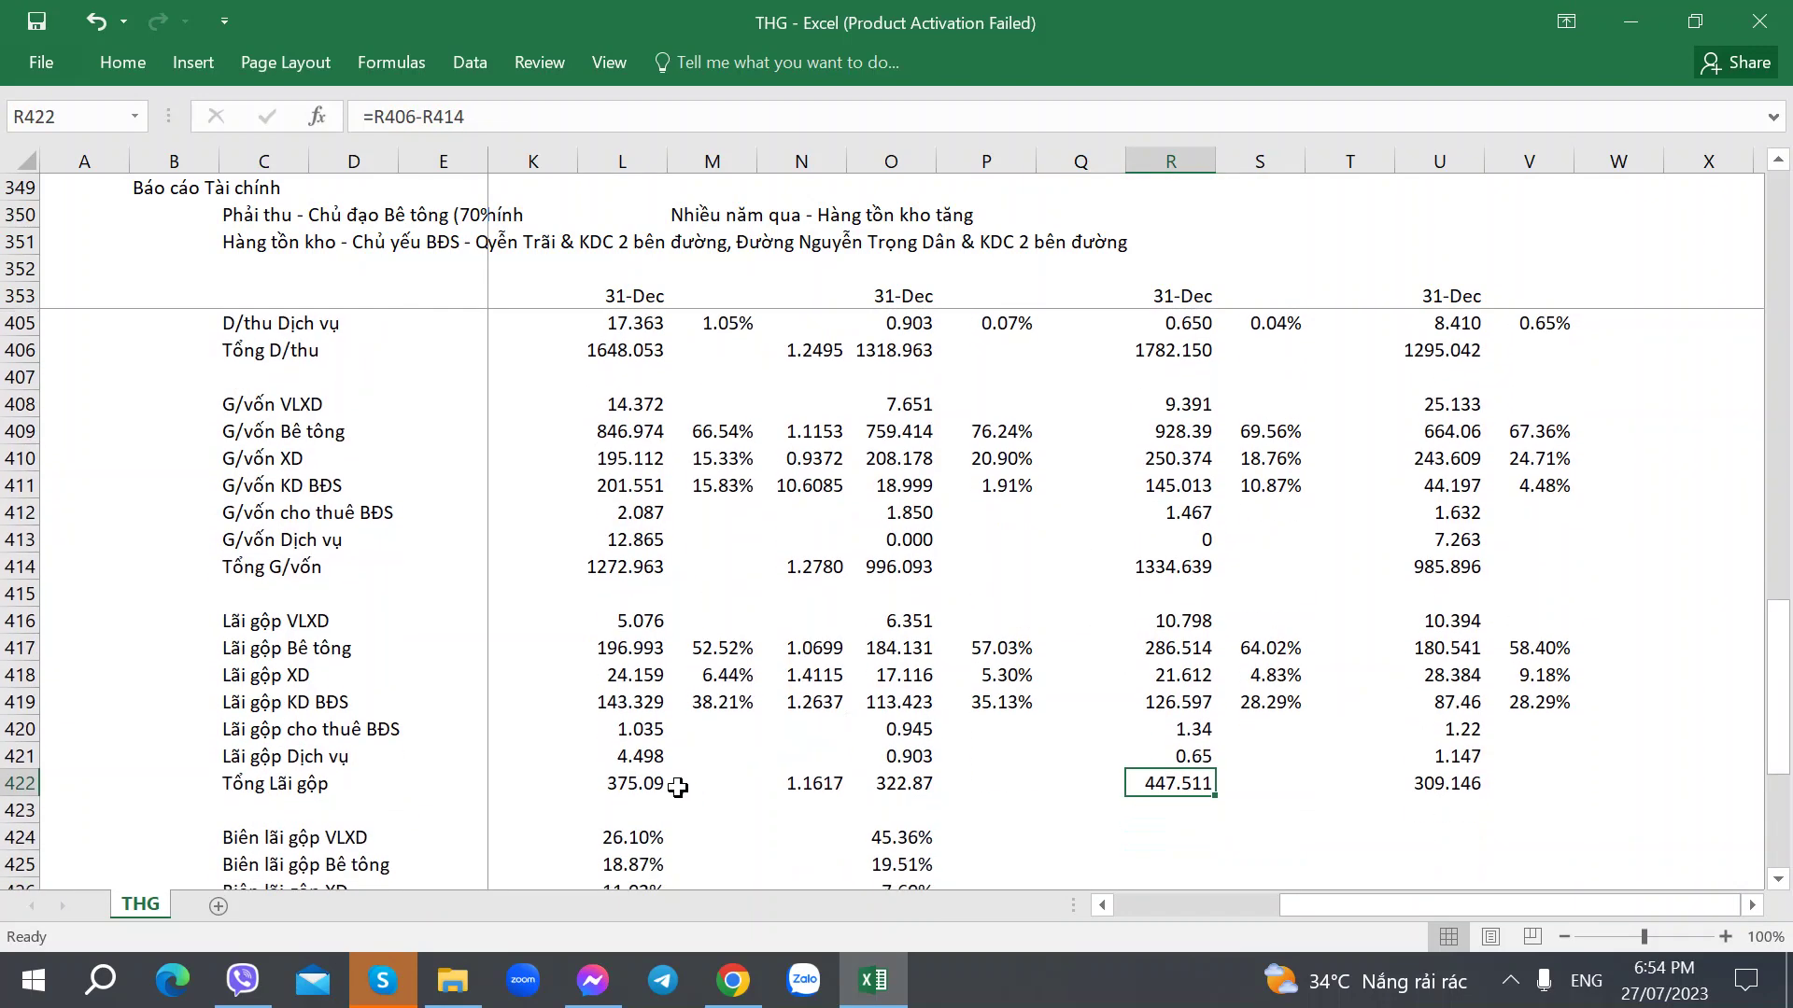
left_click(677, 787)
left_click(639, 784)
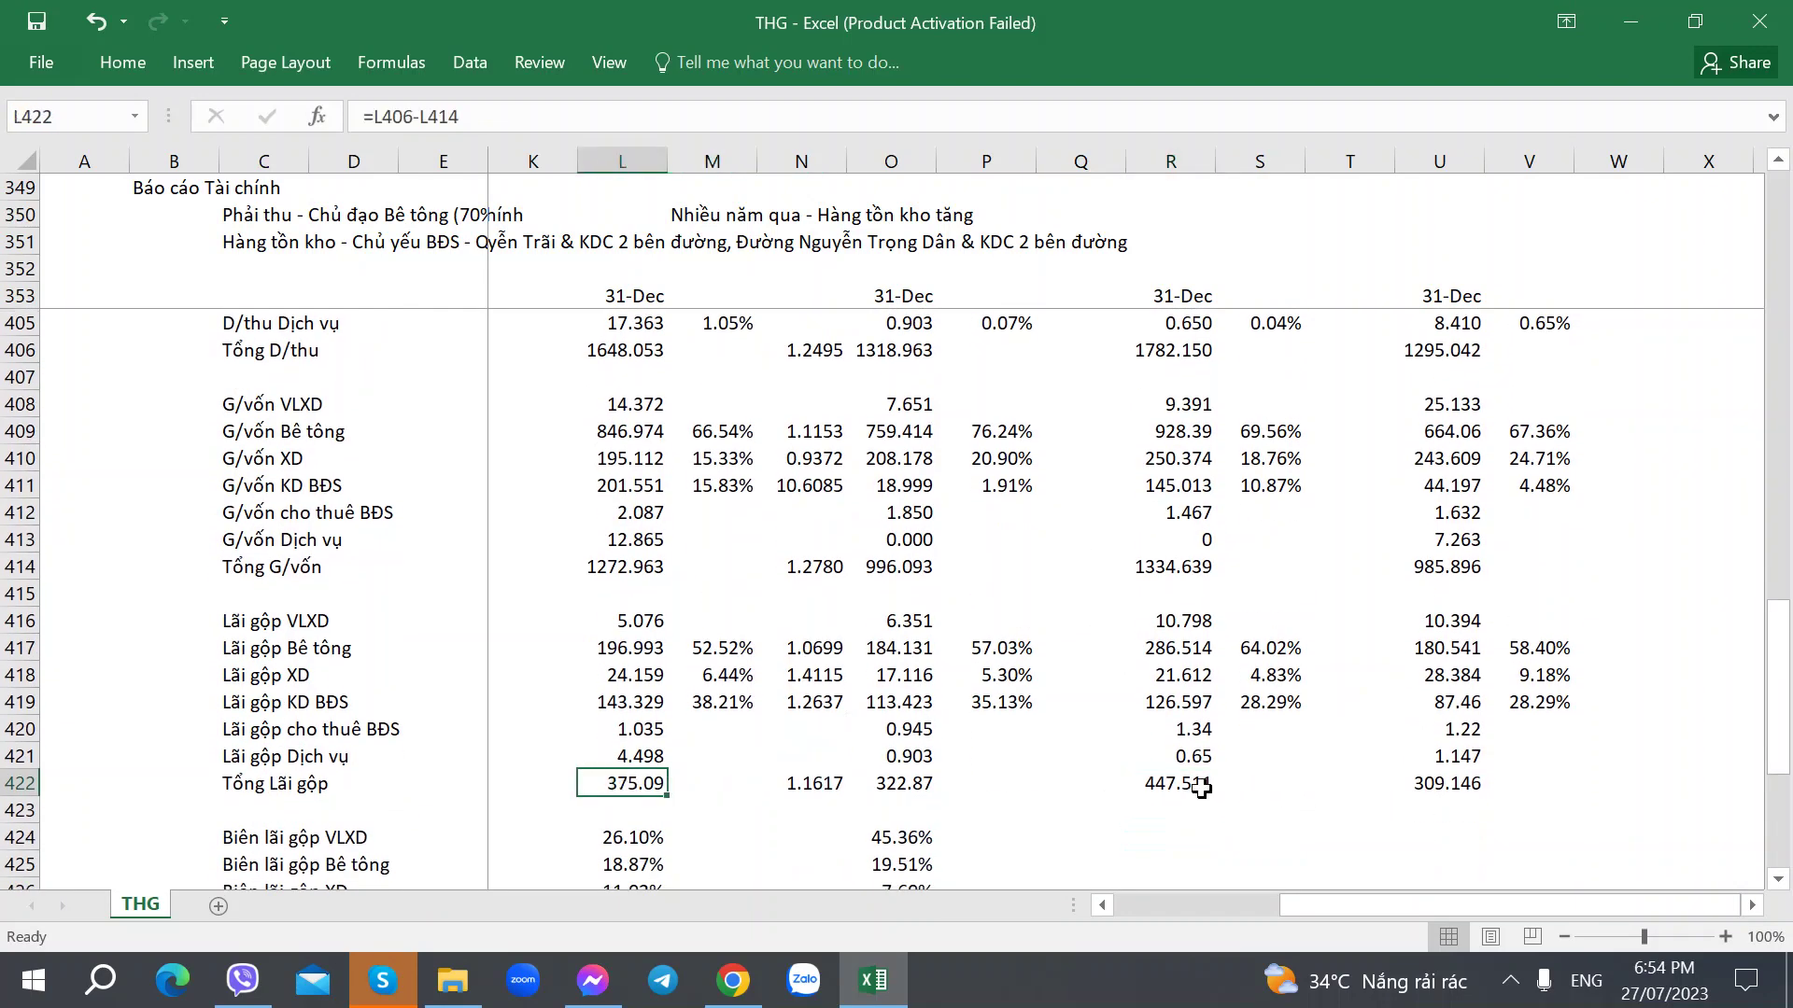
Copy the 2021 Biên lãi gộp and Lãi sau thuế block in O424:O436 to the 2020 column, starting at R424.
scroll(1183, 784, "down", 5)
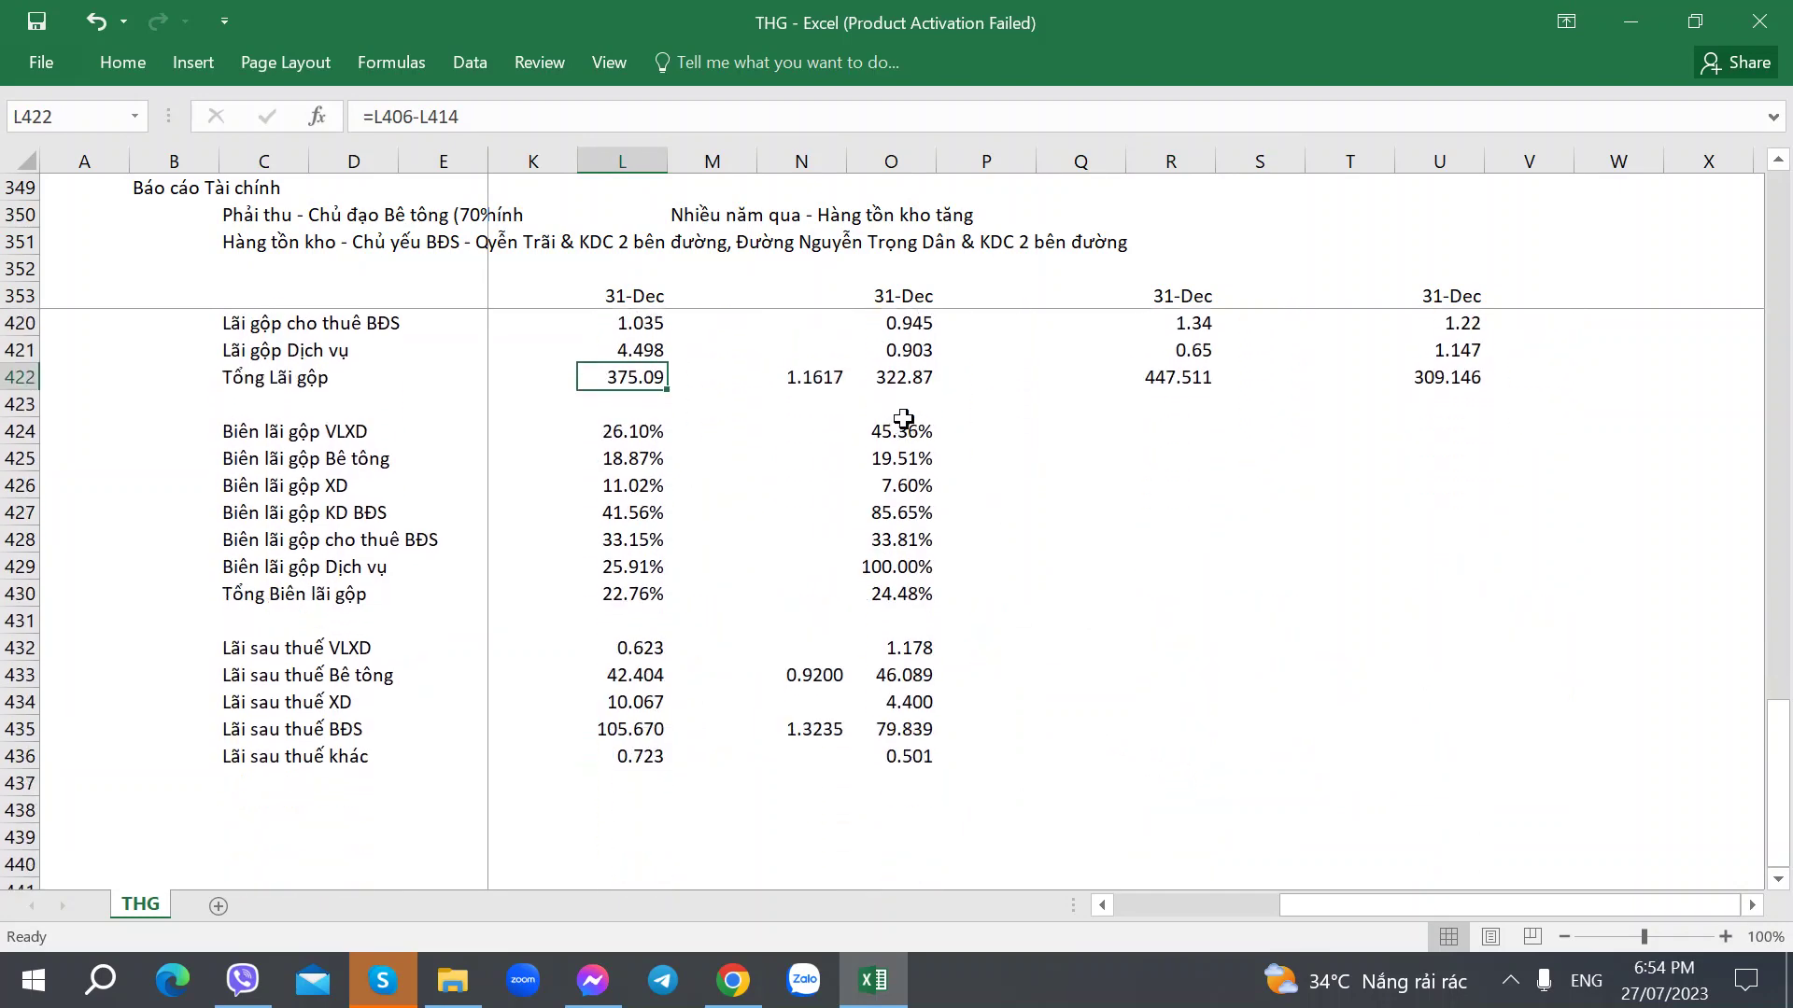
left_click(903, 418)
left_click(913, 758, "shift")
key("ctrl+c")
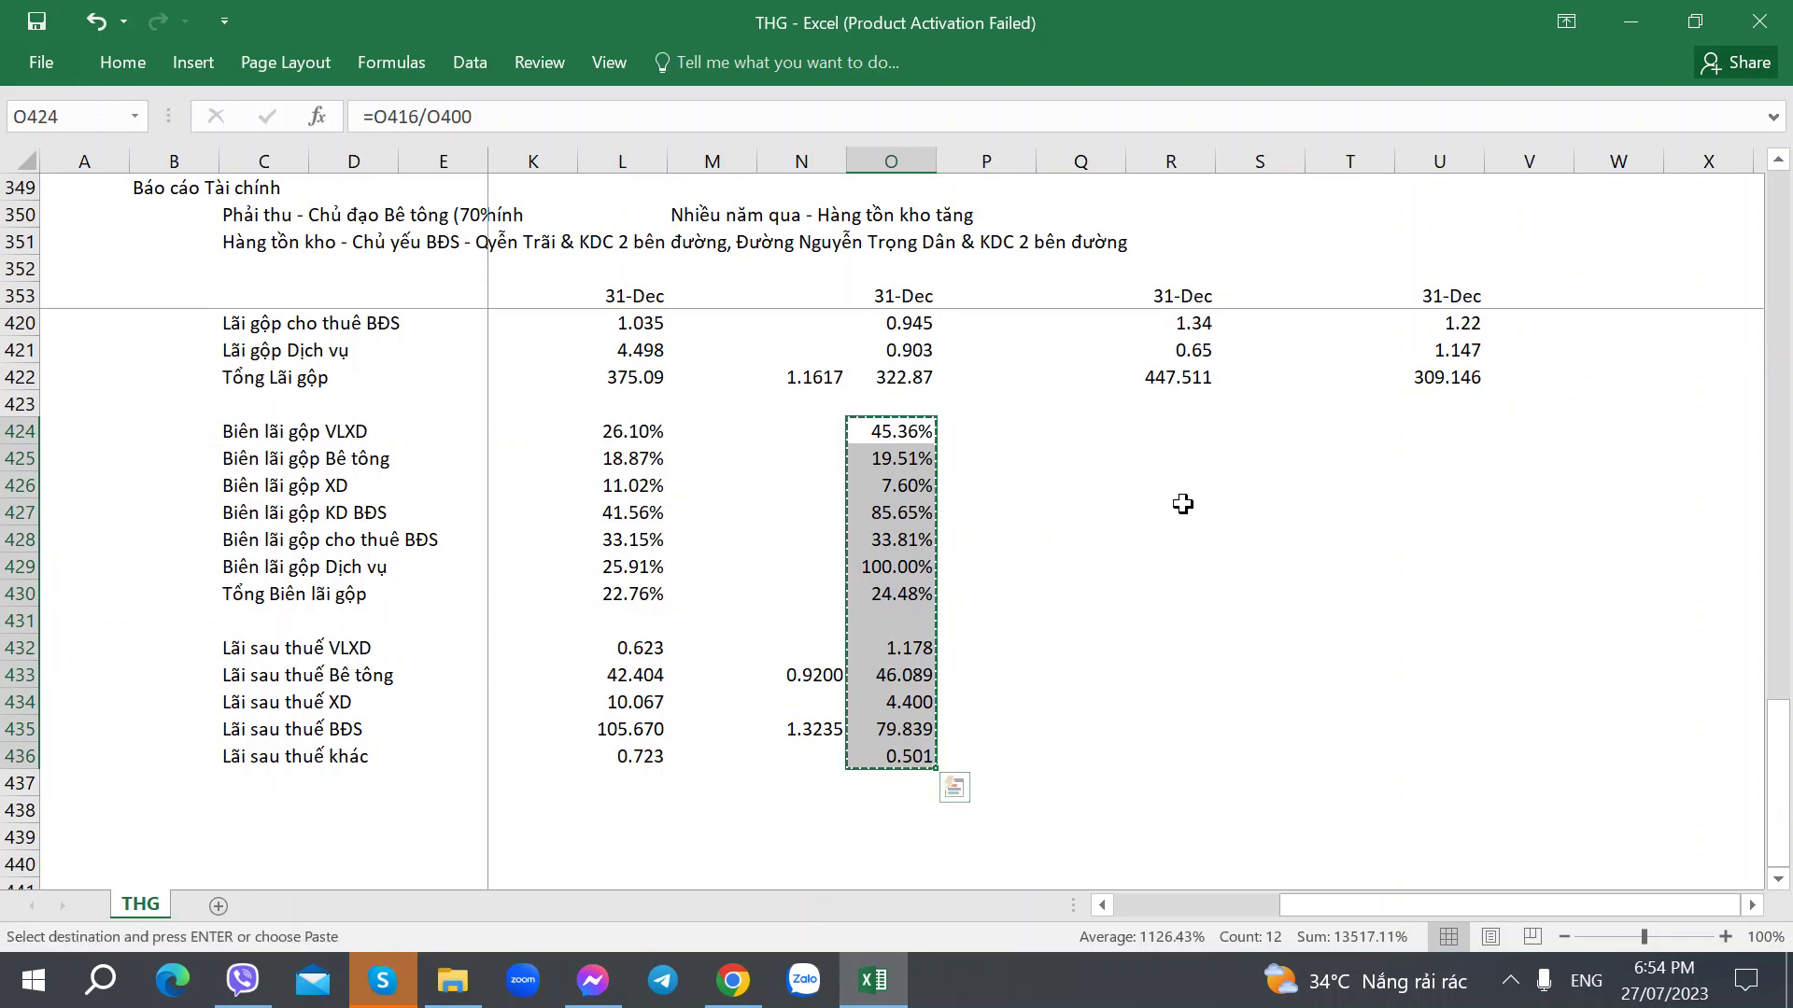
left_click(1177, 427)
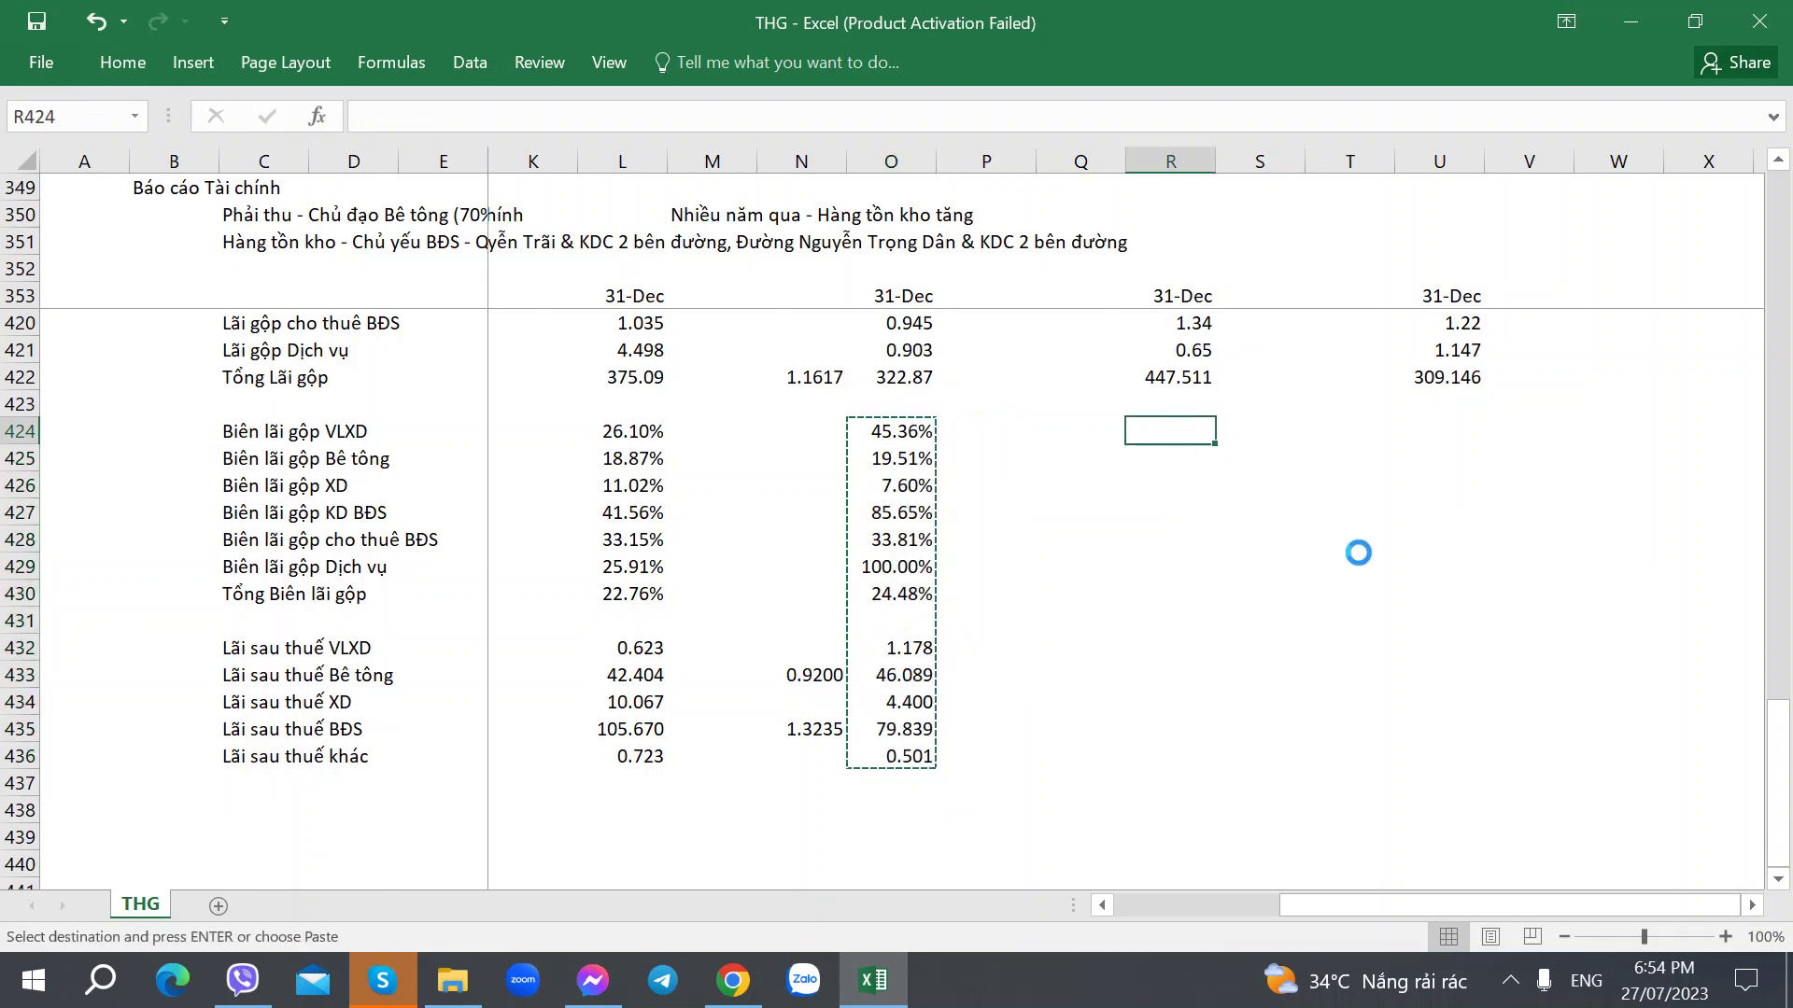
key("ctrl+v")
Clear the copied Lãi sau thuế values in R432:R436 from the 2020 column.
key("Down")
key("Down")
key("Down")
key("Down")
key("Down")
key("Down")
key("Down")
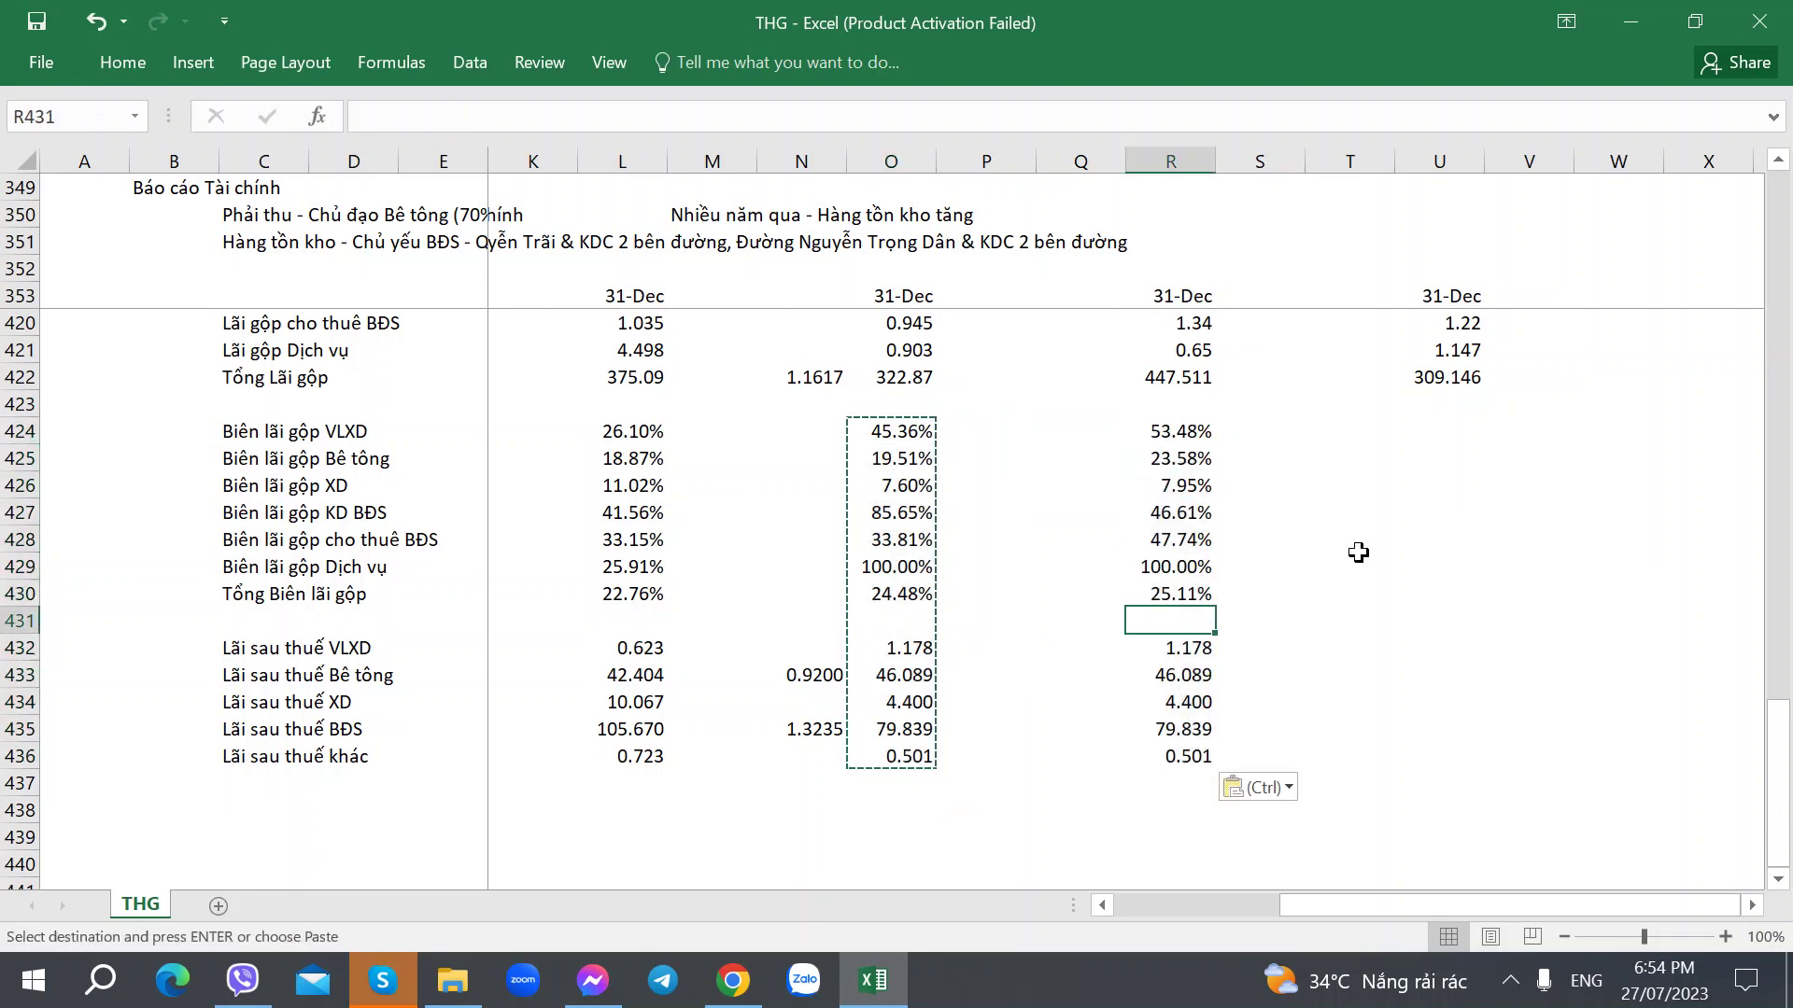
key("Down")
key("ctrl+shift+Down")
key("Delete")
key("Up")
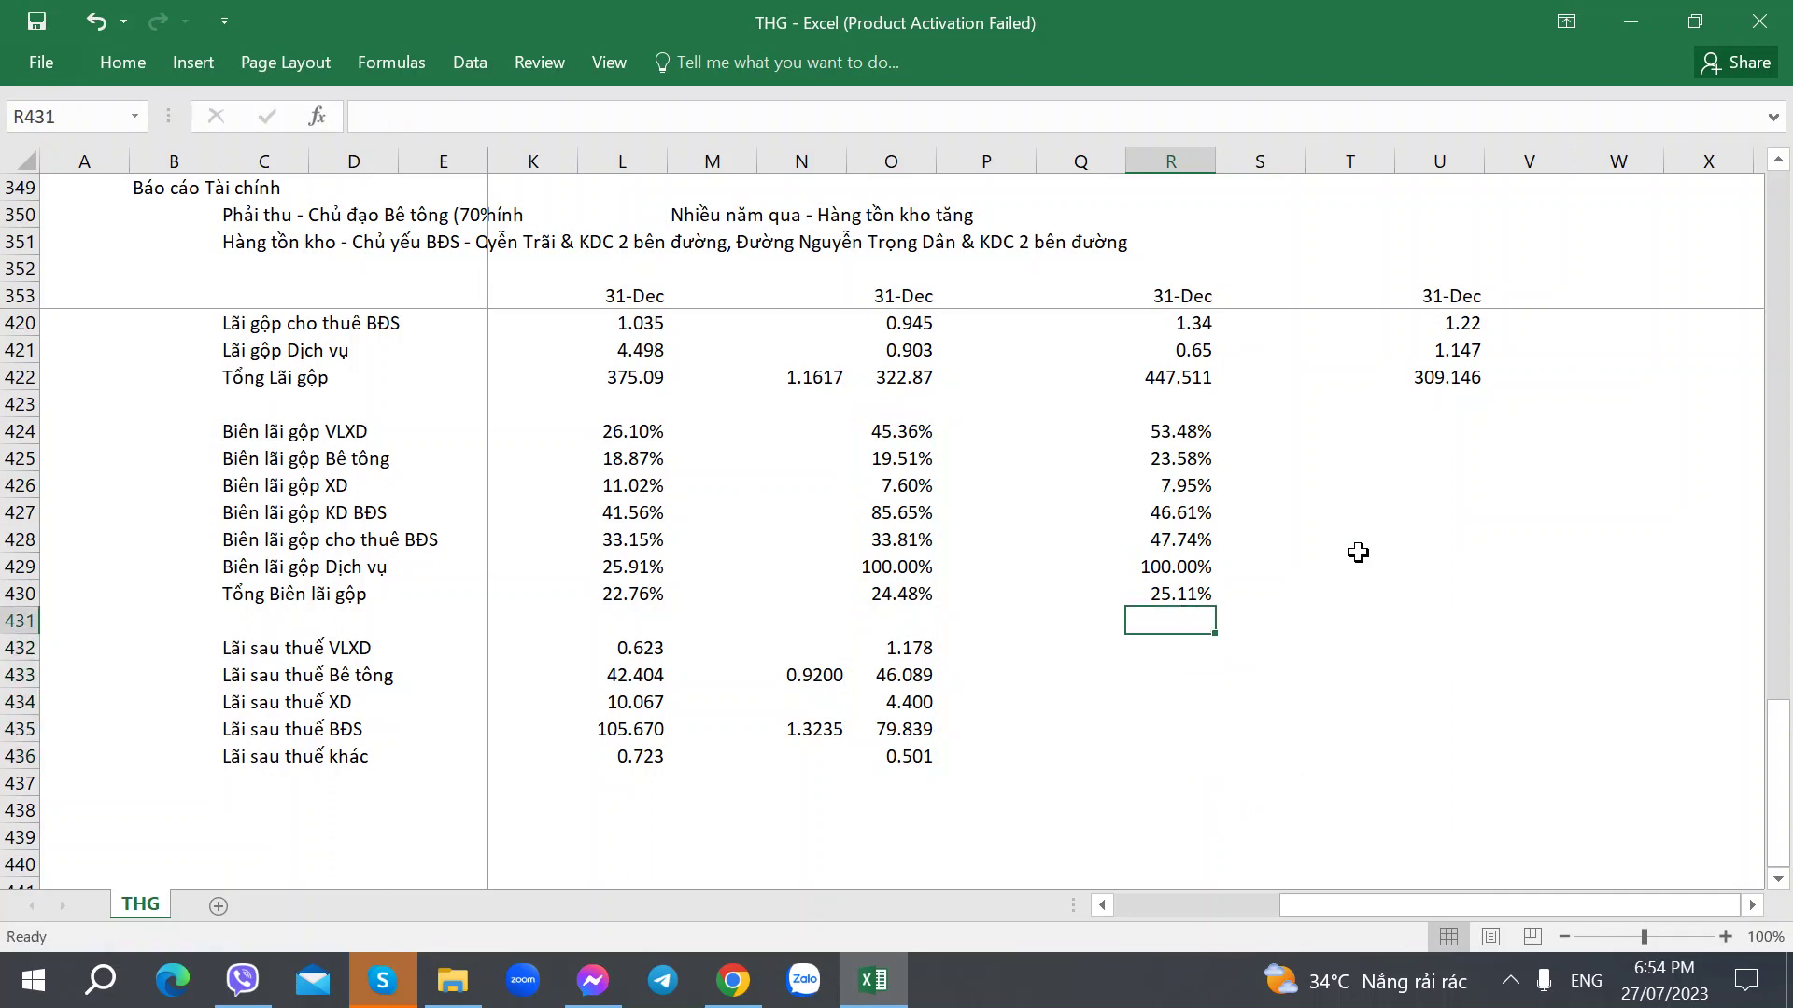
Examine the 2020 gross margins for Bê tông, XD and KD BĐS against those of the other years.
key("Up")
key("Up")
key("Up")
key("Up")
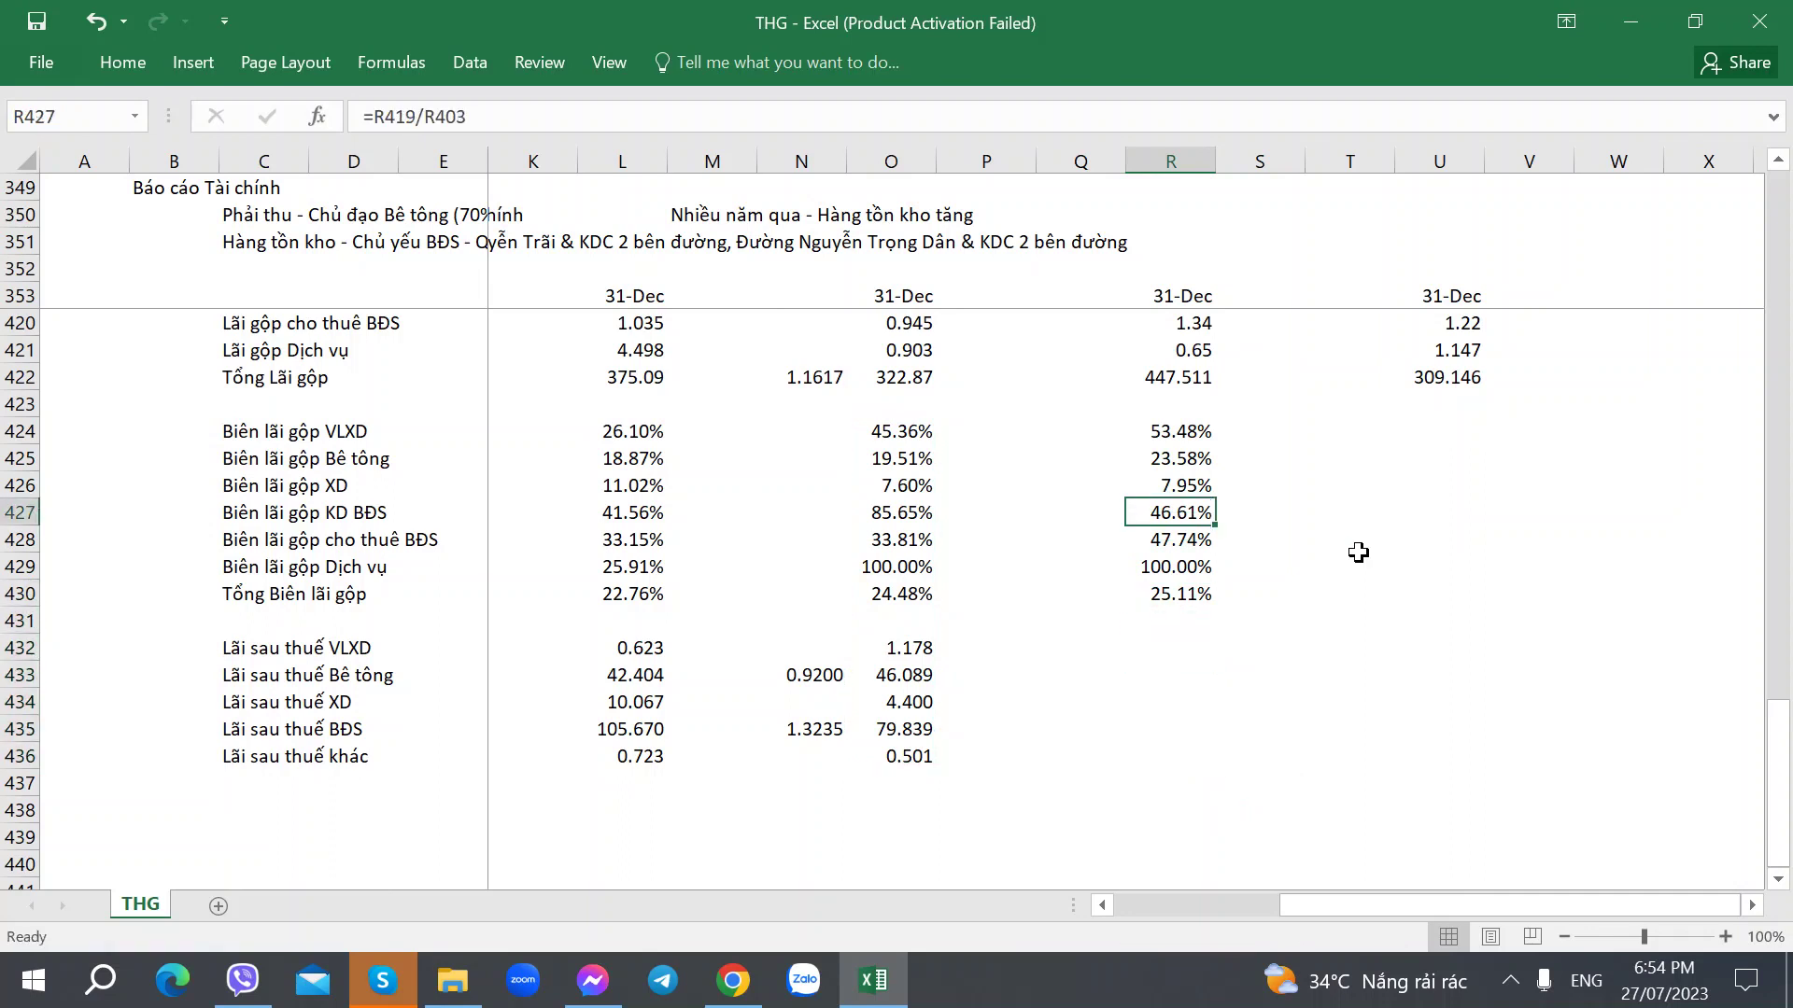
key("Left")
key("Right")
key("Up")
key("Up")
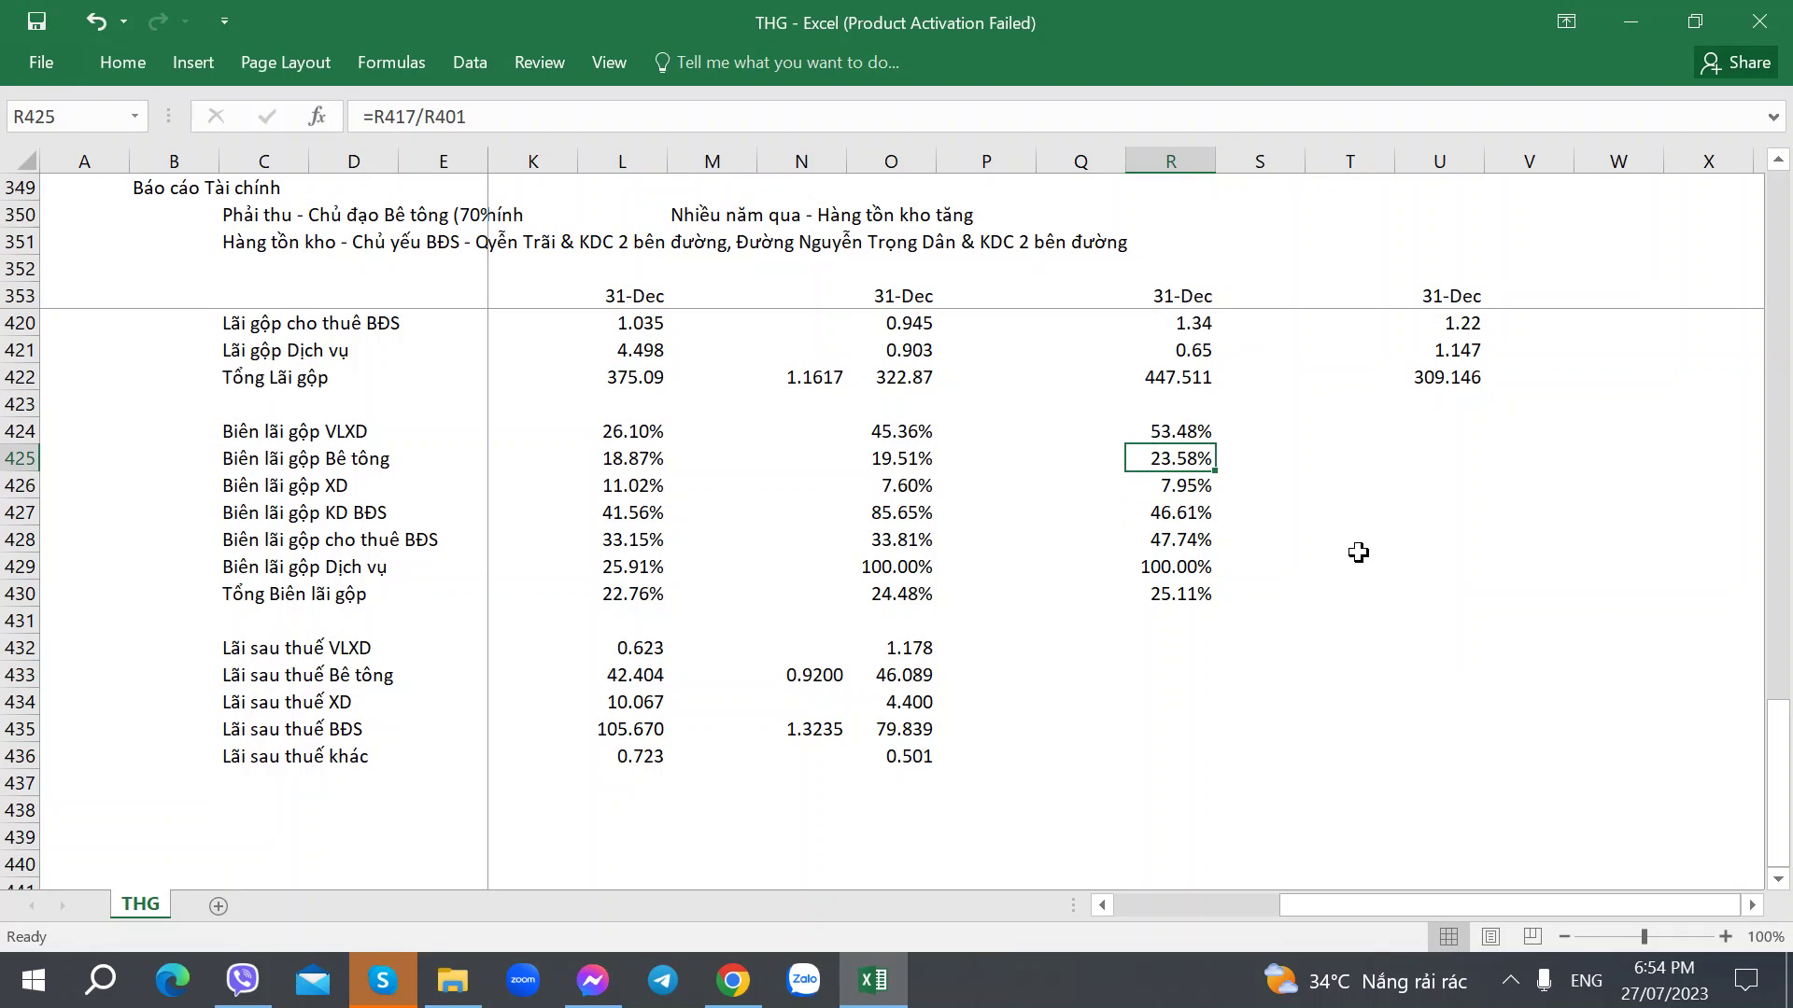
key("Down")
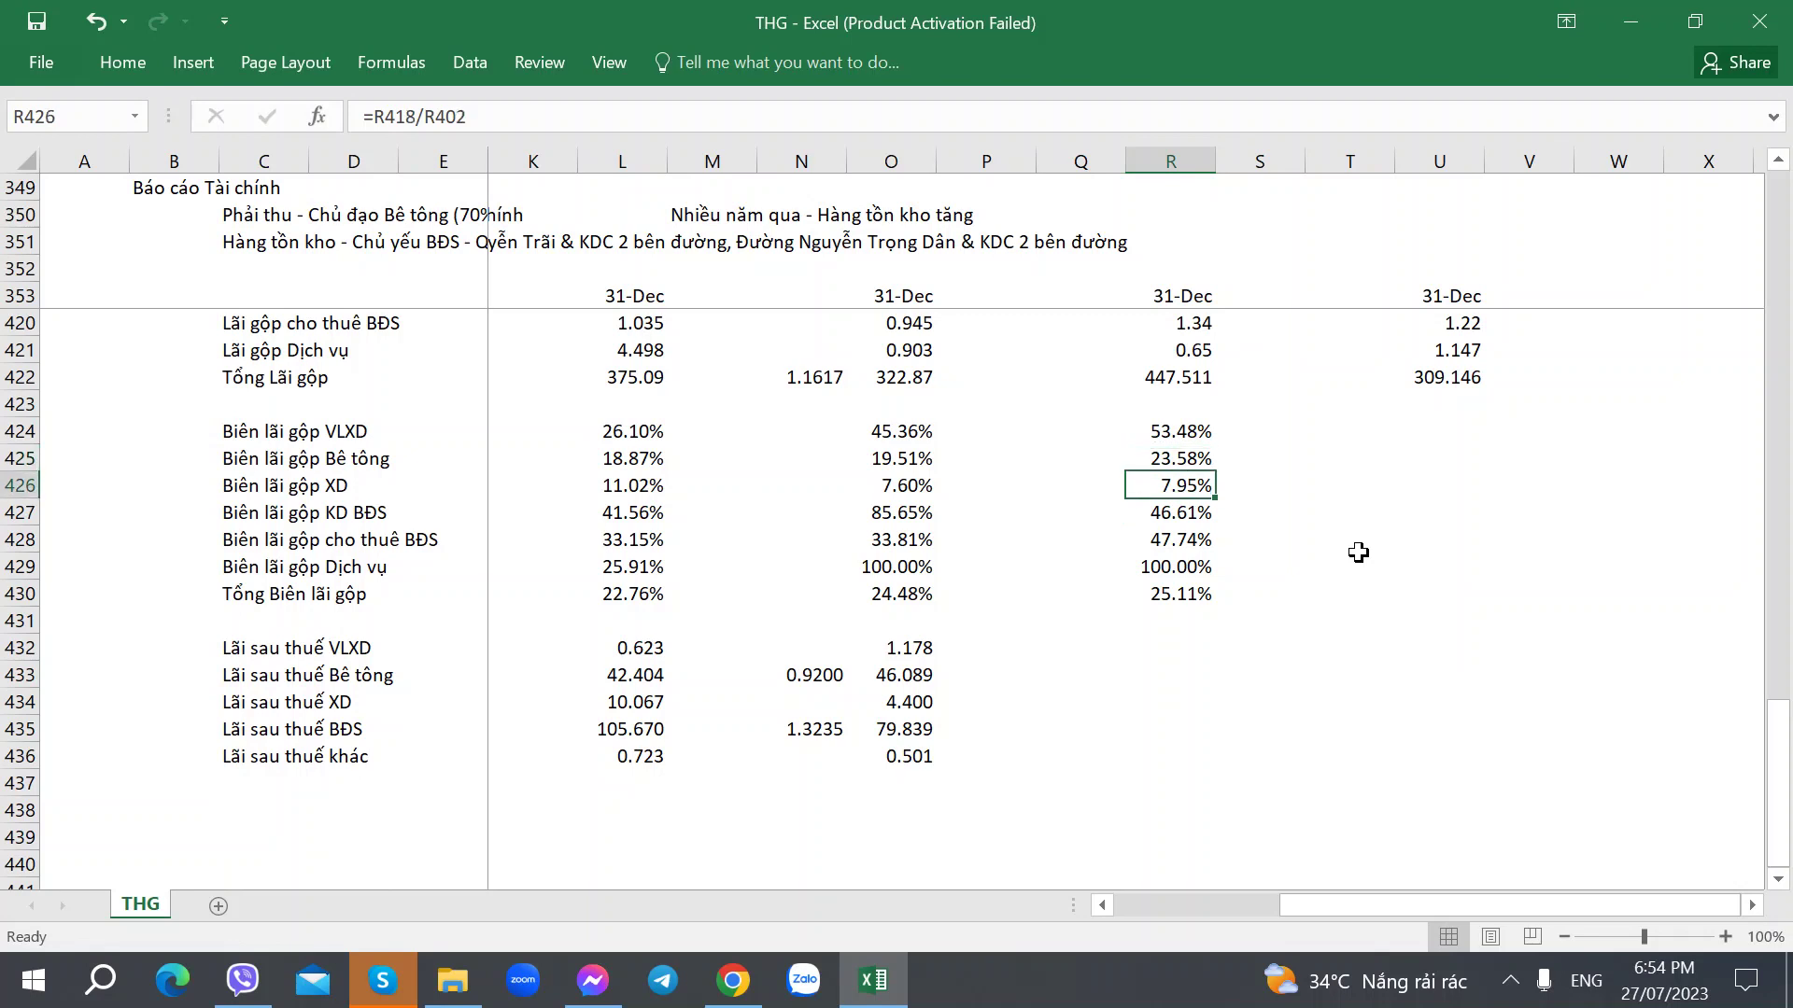
key("Right")
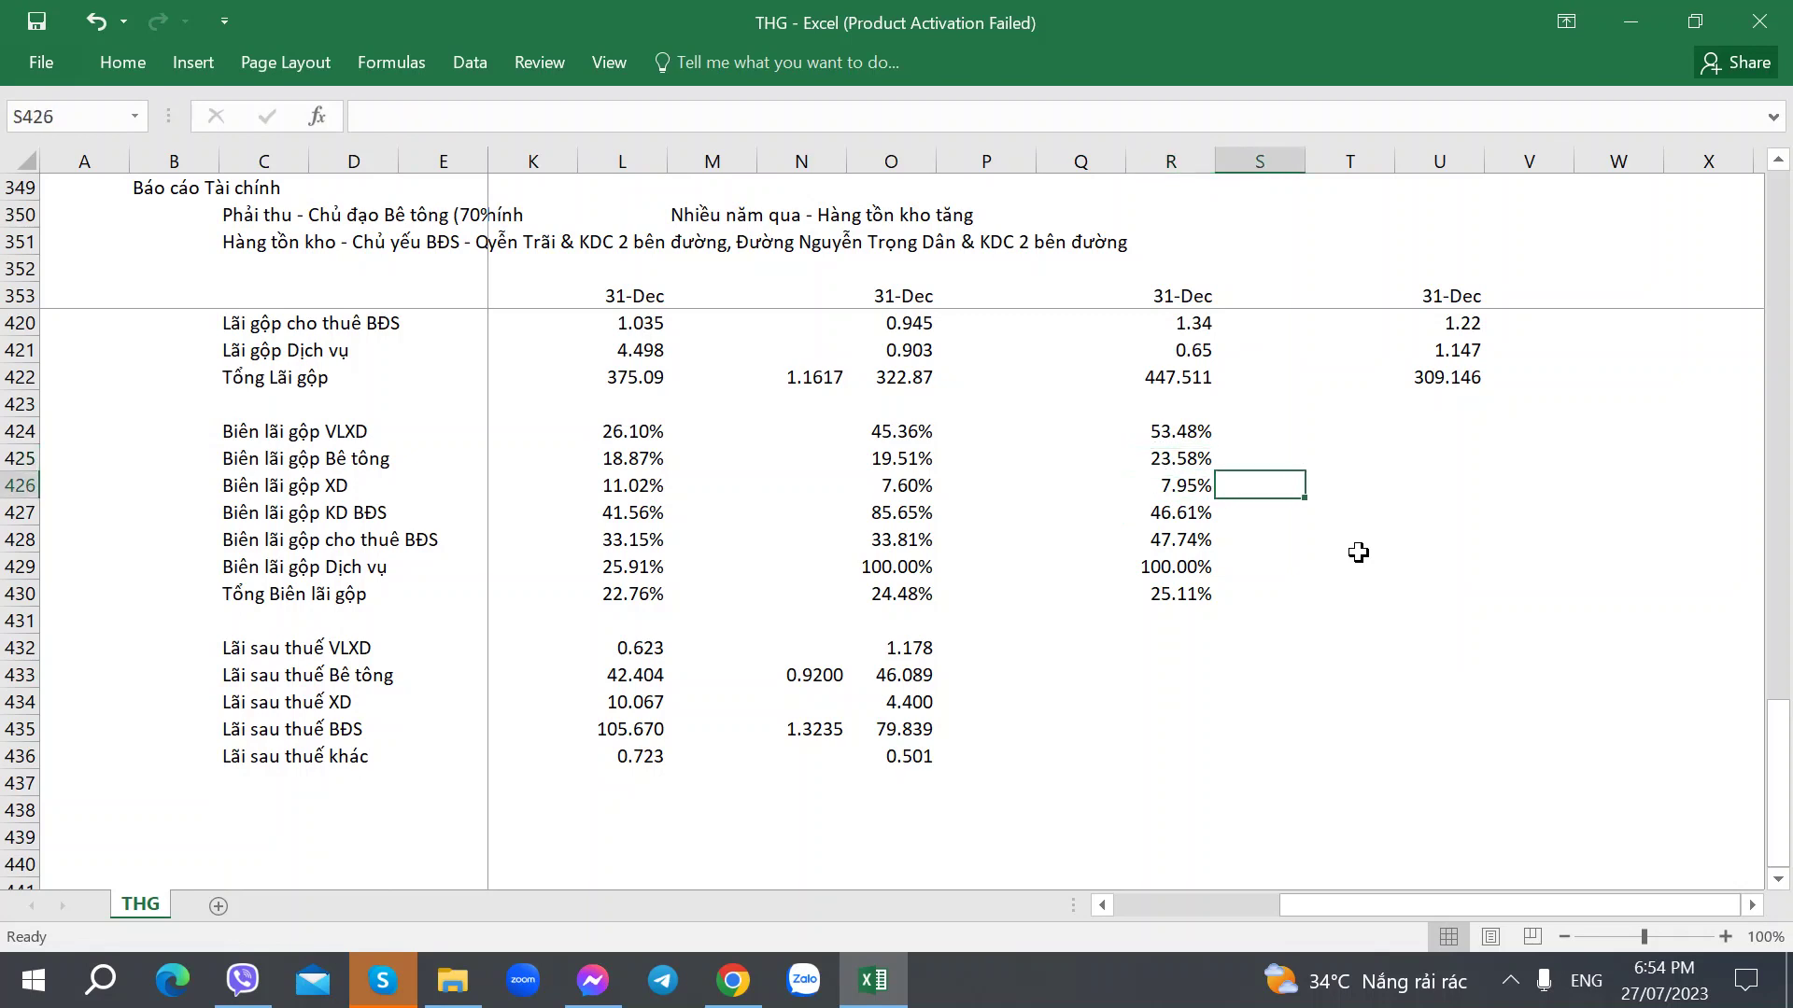
Copy the 2020 Biên lãi gộp formulas in R424:R430 to the 2019 column, starting at U424.
key("Up")
key("Up")
key("Right")
key("Right")
key("Down")
key("Down")
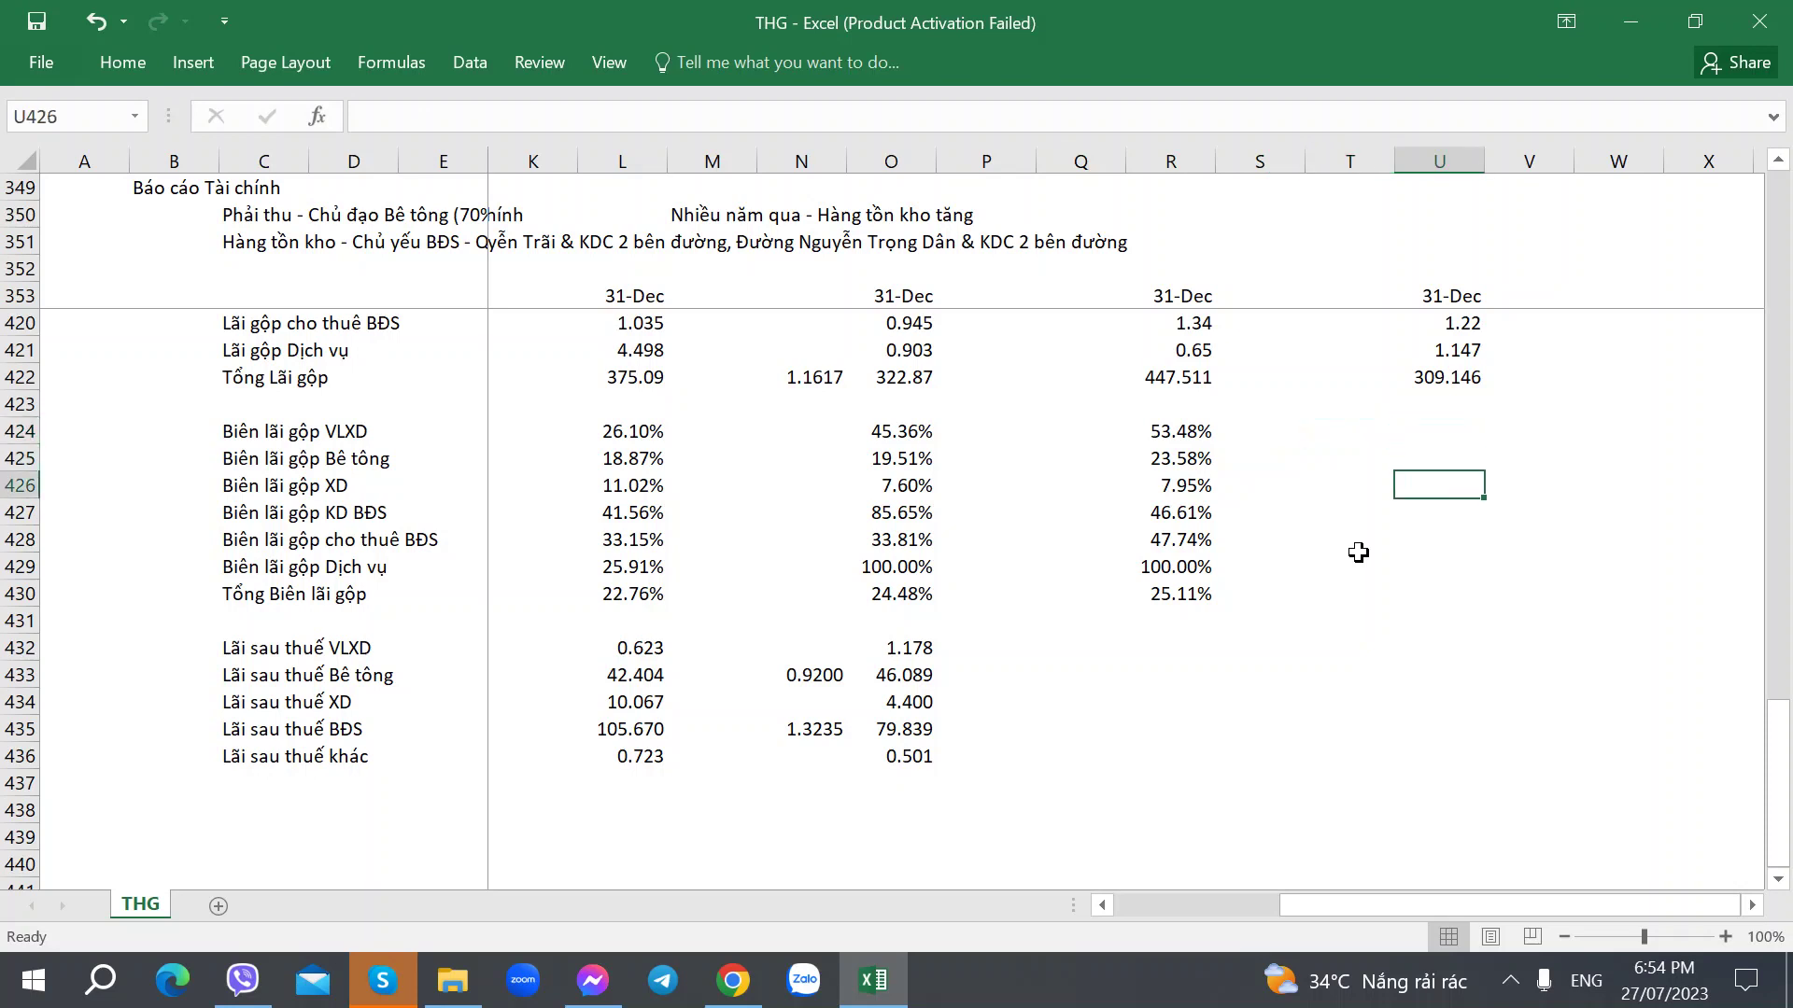
key("Up")
key("Up")
key("Left")
key("Left")
key("Left")
key("shift+Down")
key("shift+Down")
key("shift+Down")
key("shift+Down")
key("shift+Down")
key("shift+Down")
key("ctrl+c")
key("Right")
key("Right")
key("Right")
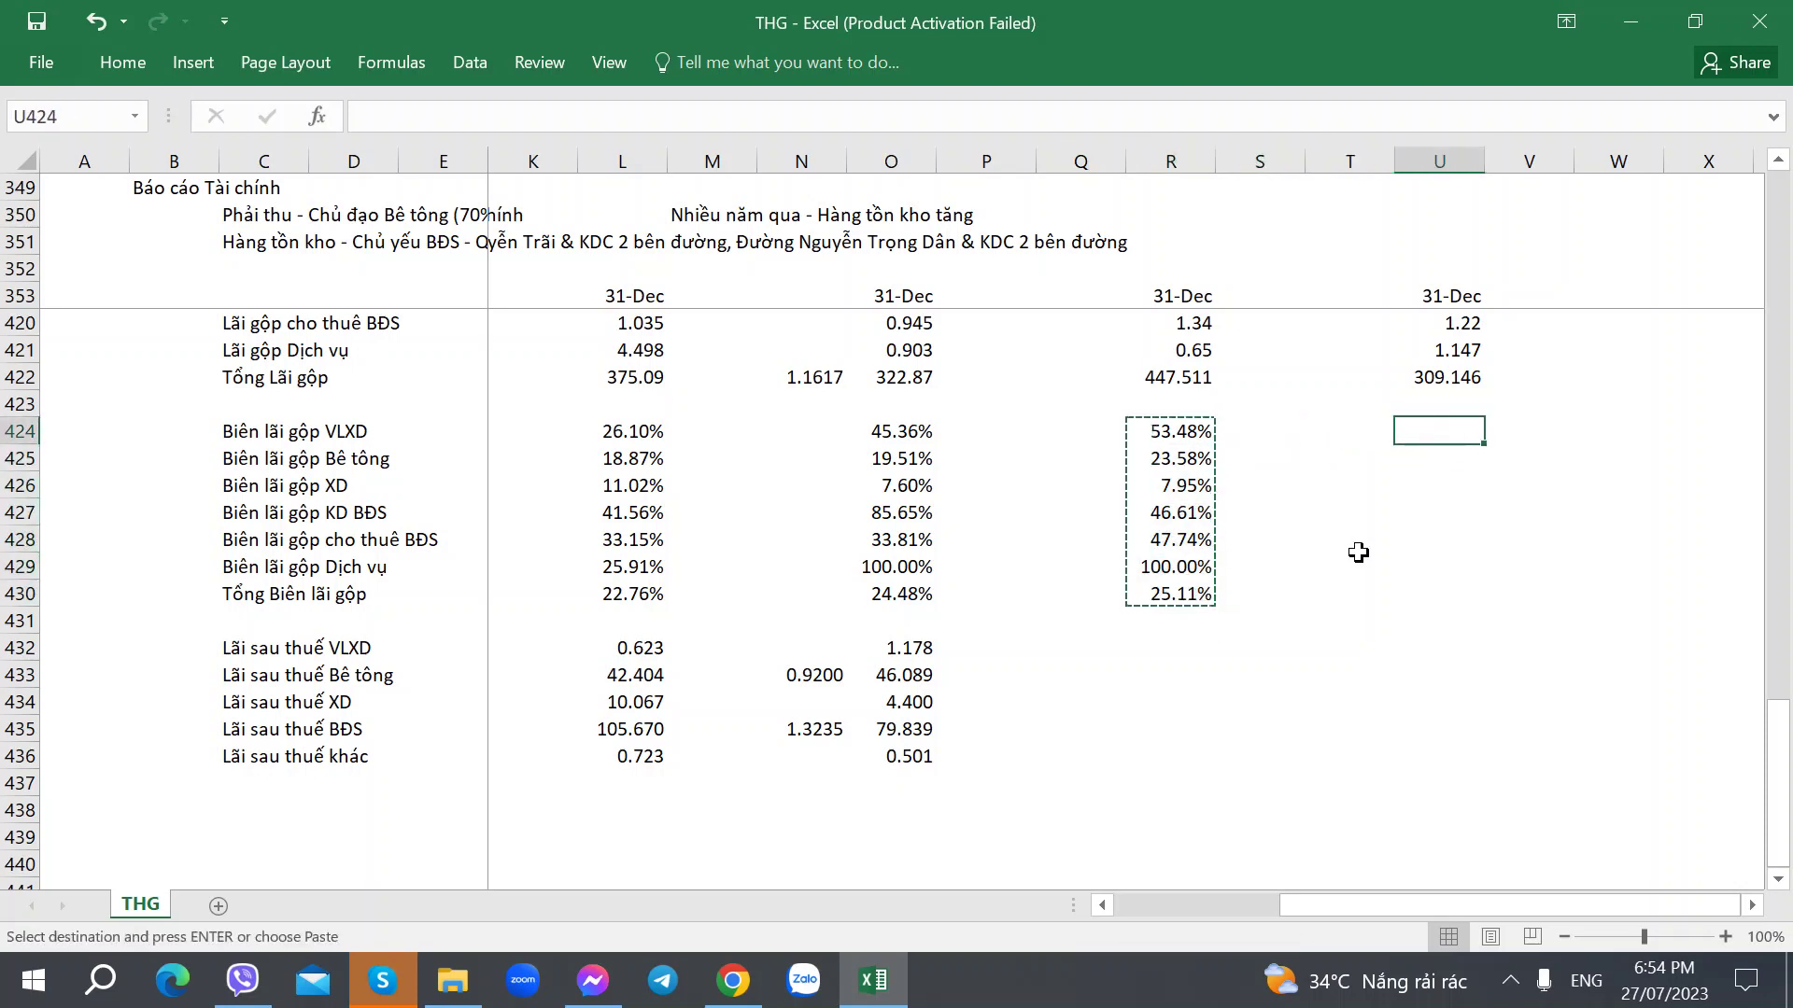
key("ctrl+v")
Compare the Biên lãi gộp rows, including the Biên lãi gộp cho thuê BĐS row, across 2019, 2020, 2021 and 2022.
key("Down")
key("Down")
key("Down")
key("Down")
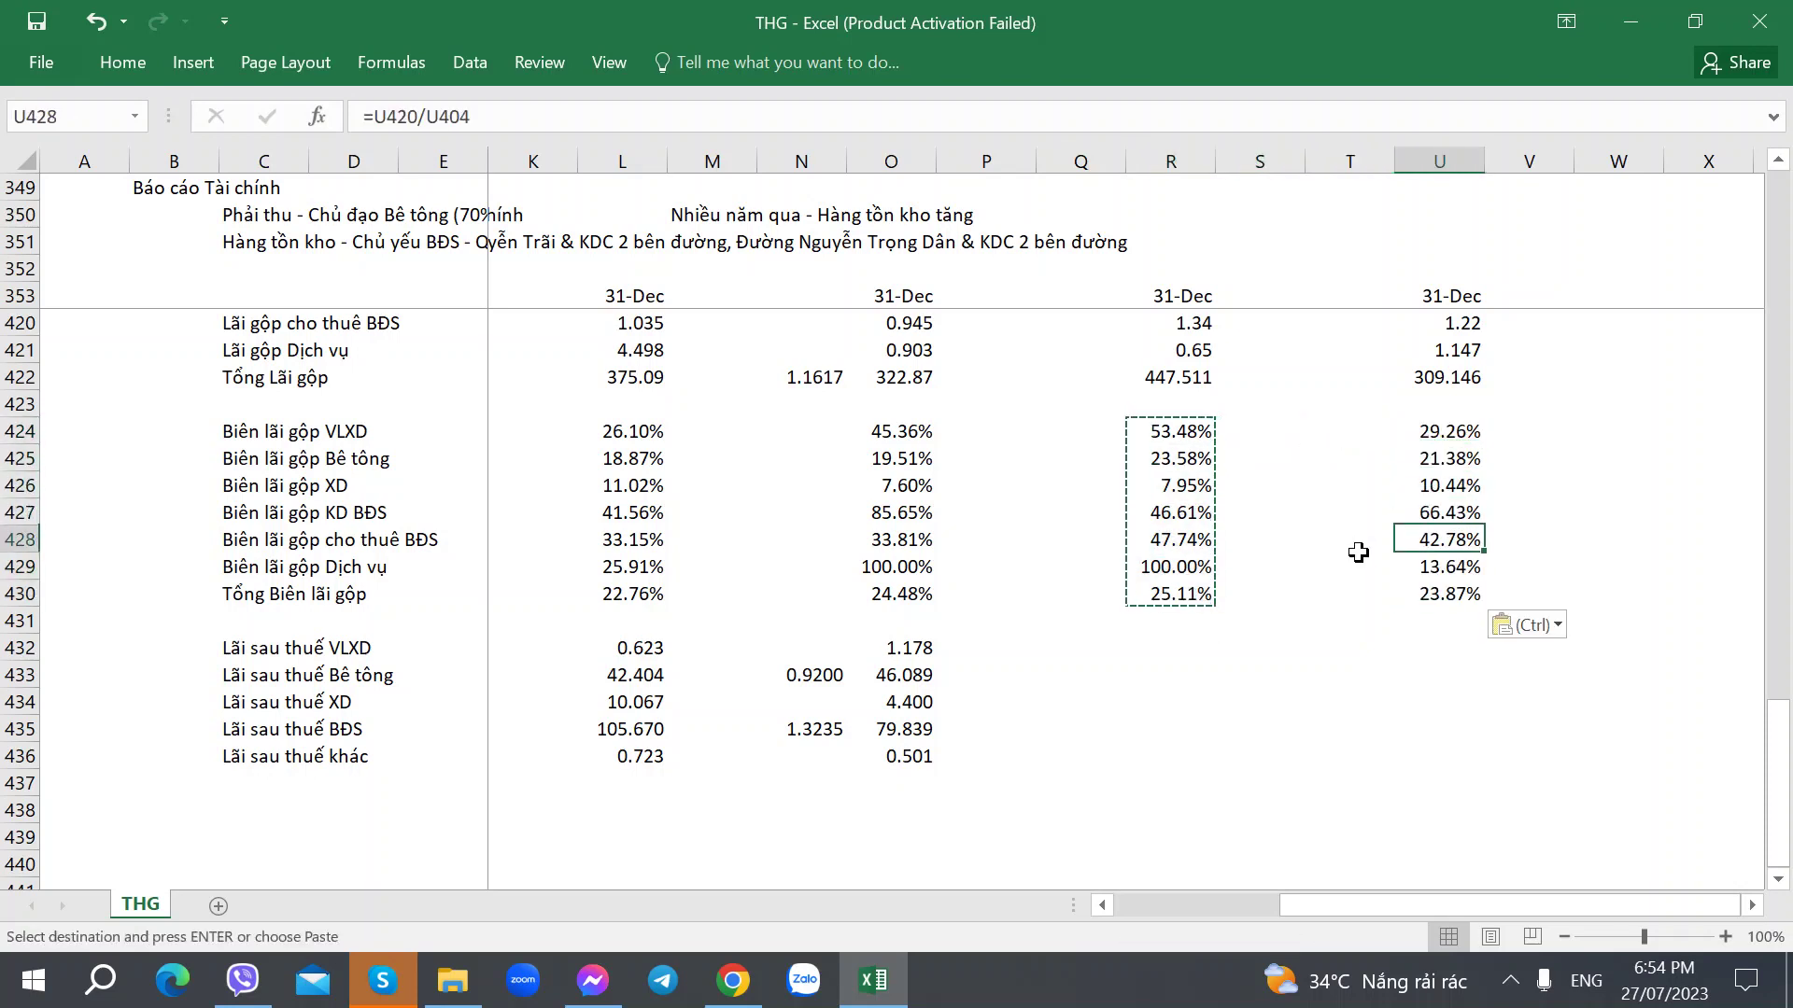
key("Left")
key("Left")
key("Left")
key("Left")
key("Left")
key("Left")
key("Left")
key("Left")
key("Left")
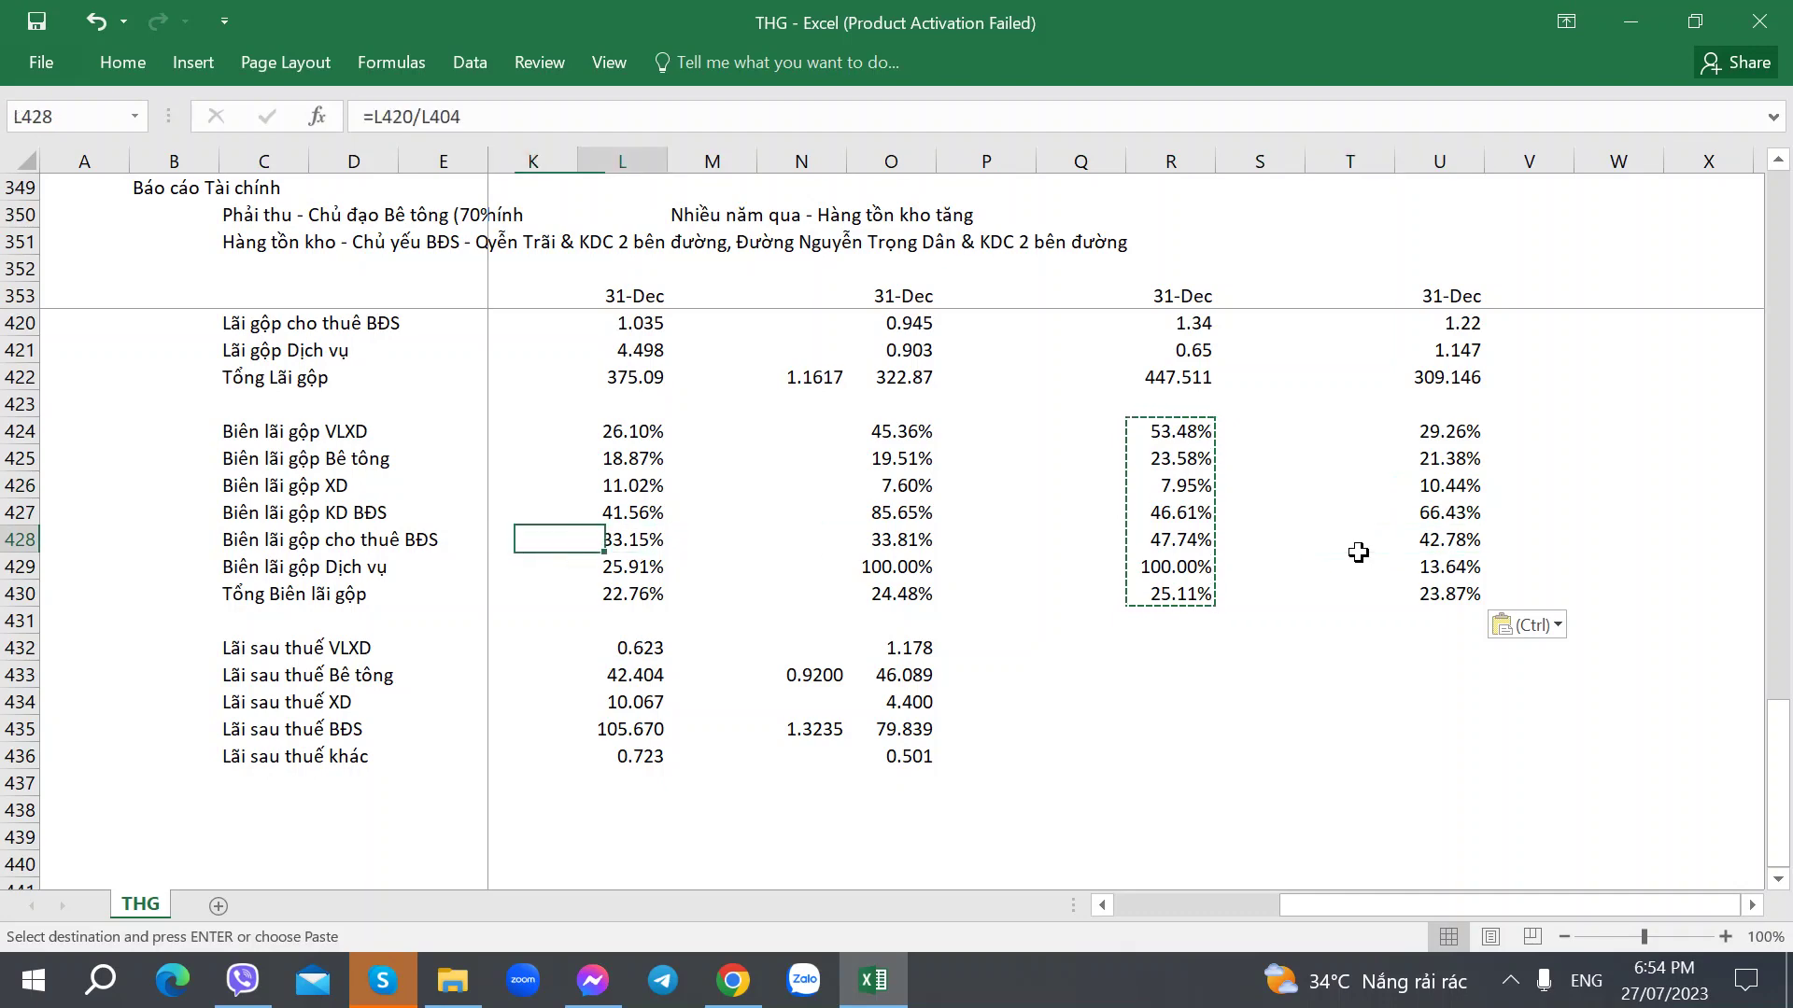
key("Right")
key("Right")
key("Right")
key("Right")
key("Right")
key("Right")
key("Right")
key("Left")
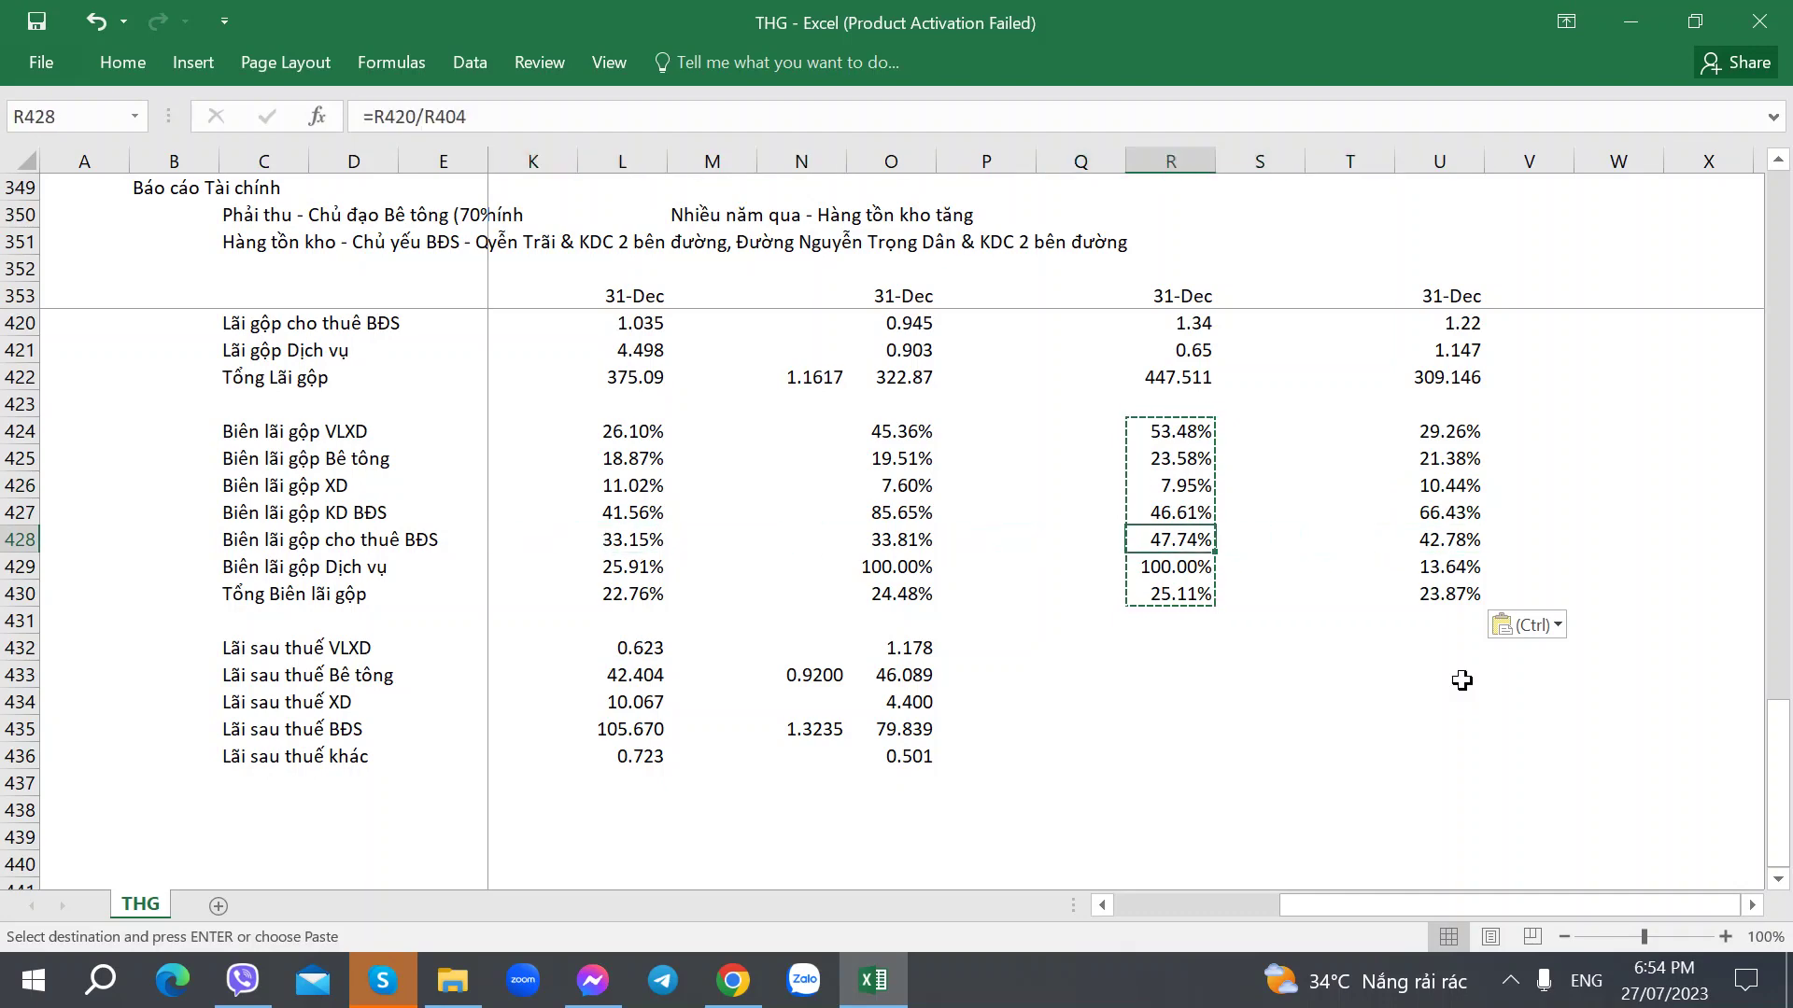
Fill the 2020 Lãi sau thuế cells R432:R436 with 2.946, 76.268, 4.999, 89.755 and 1.091.
scroll(736, 469, "up", 4)
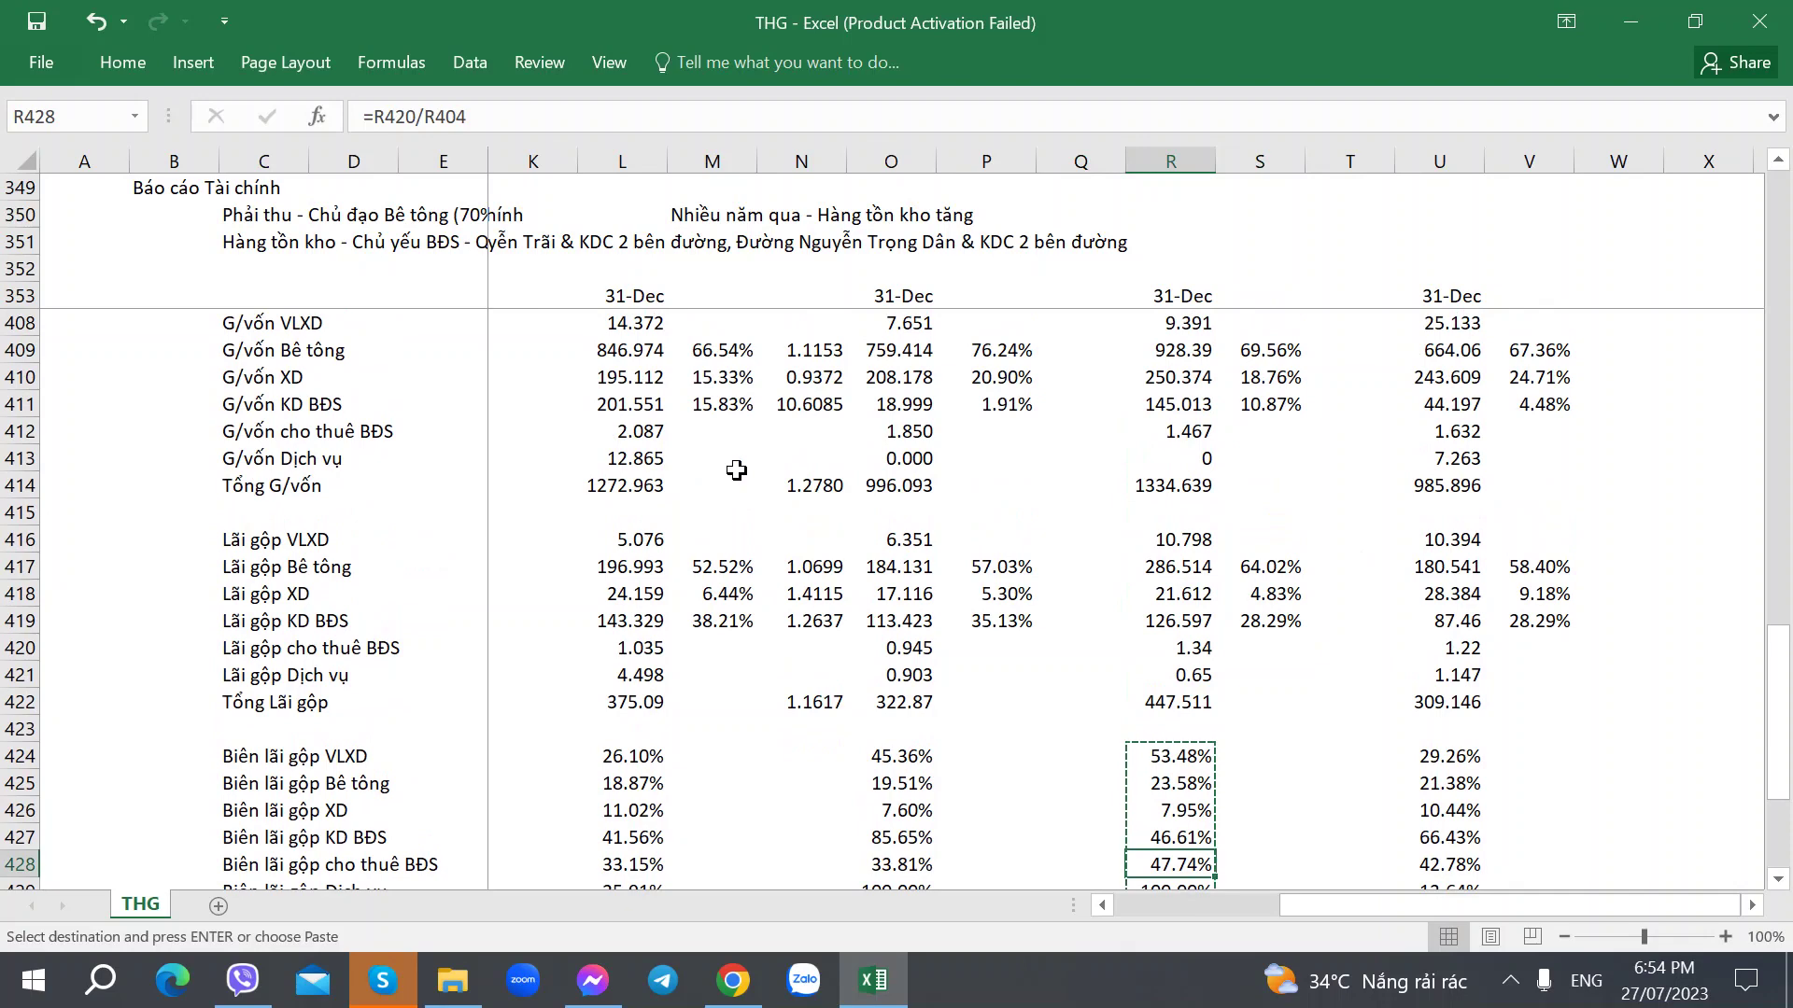
scroll(736, 470, "down", 5)
left_click(1175, 571)
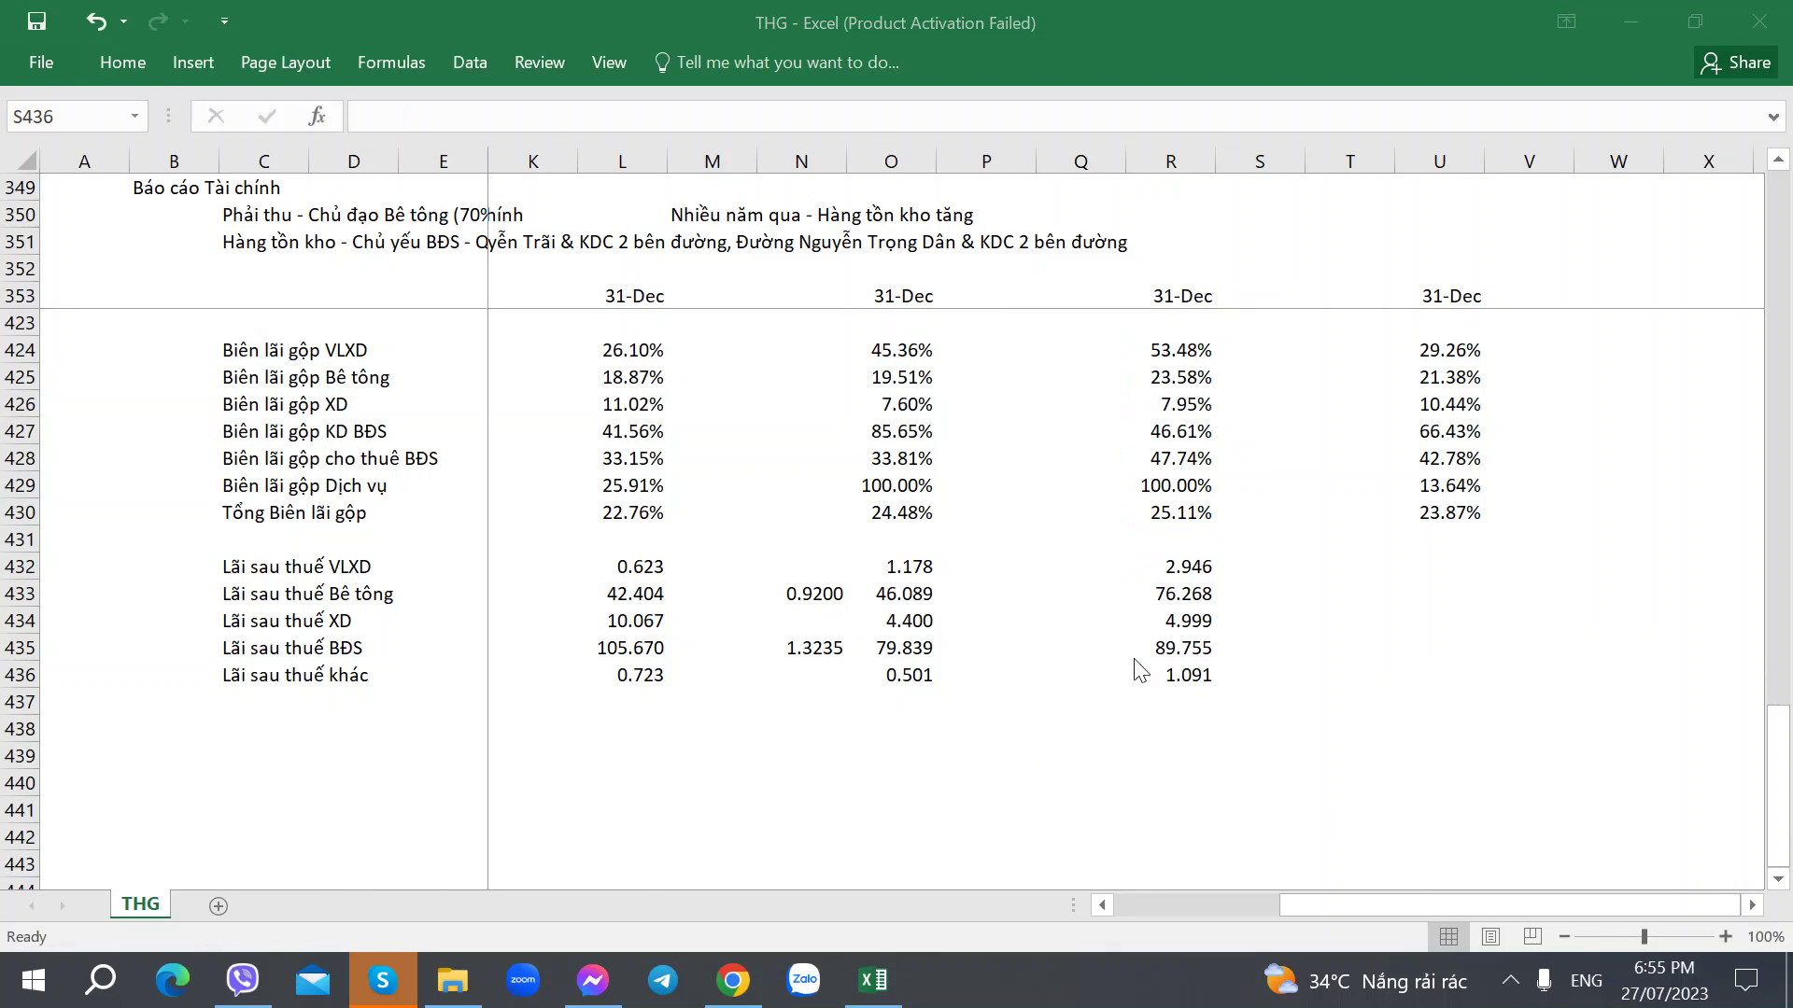
Compare the Lãi sau thuế figures of 2020, 2021 and 2022, especially Bê tông and BĐS.
left_click(1195, 569)
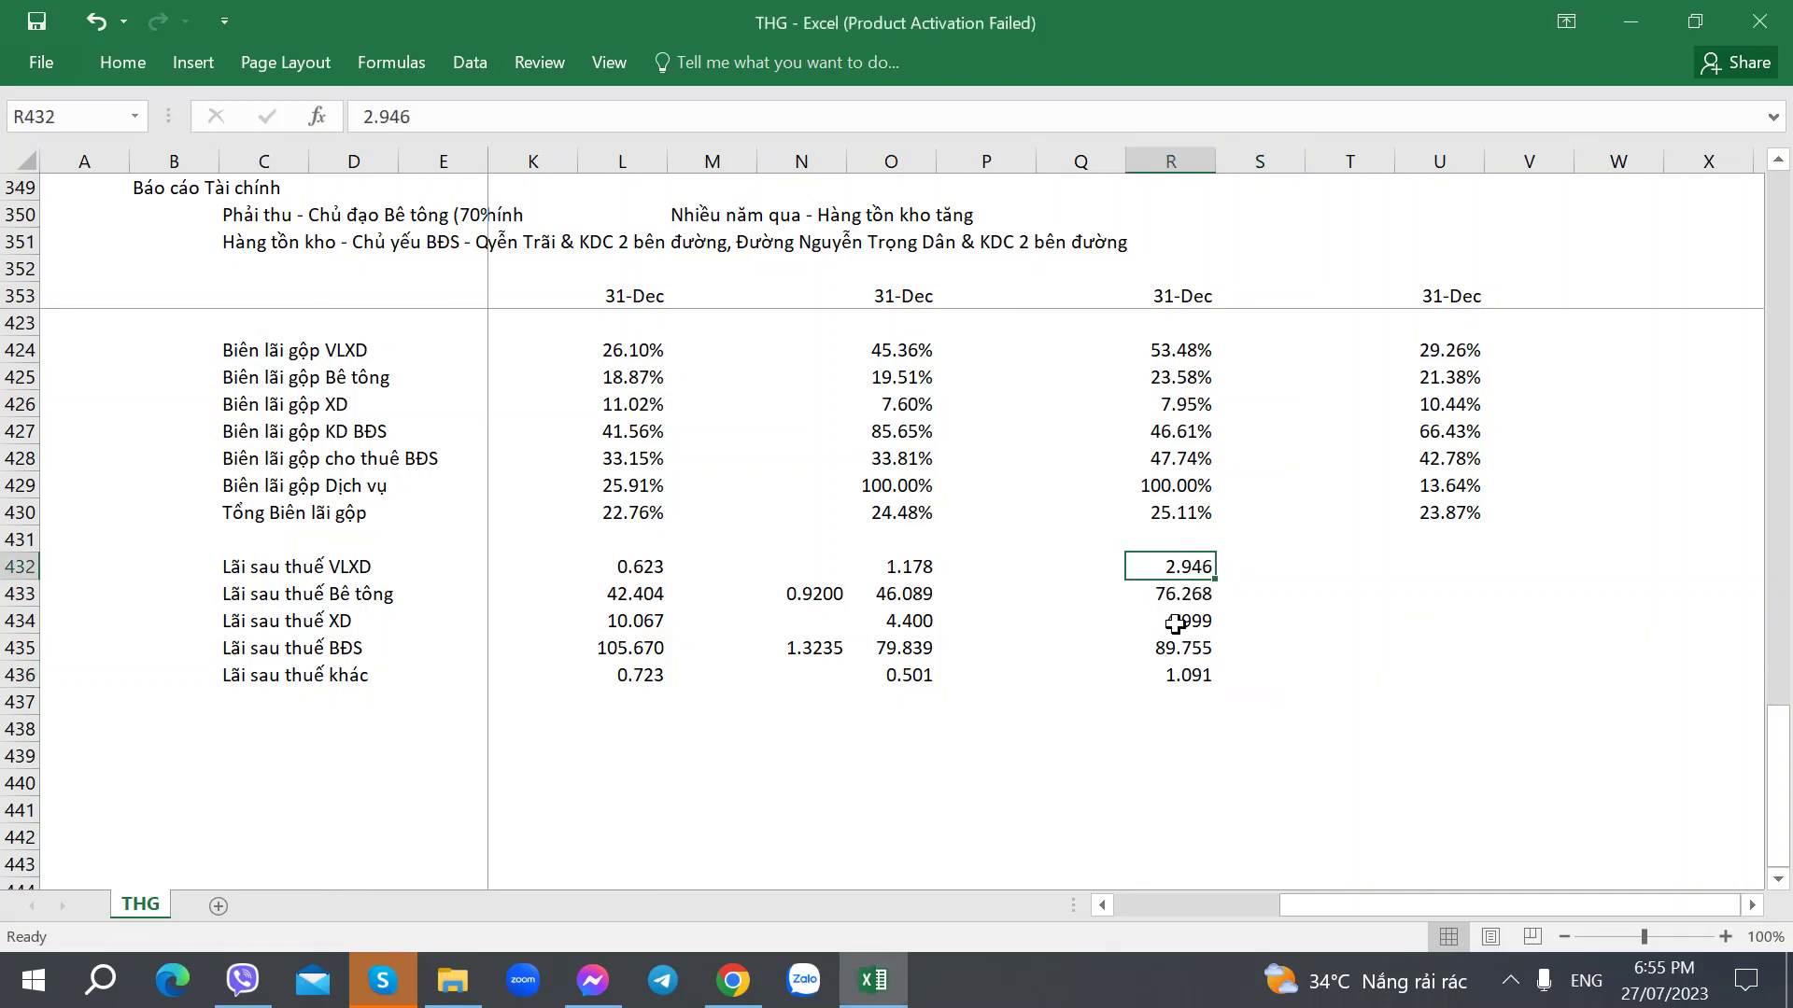
left_click(866, 648)
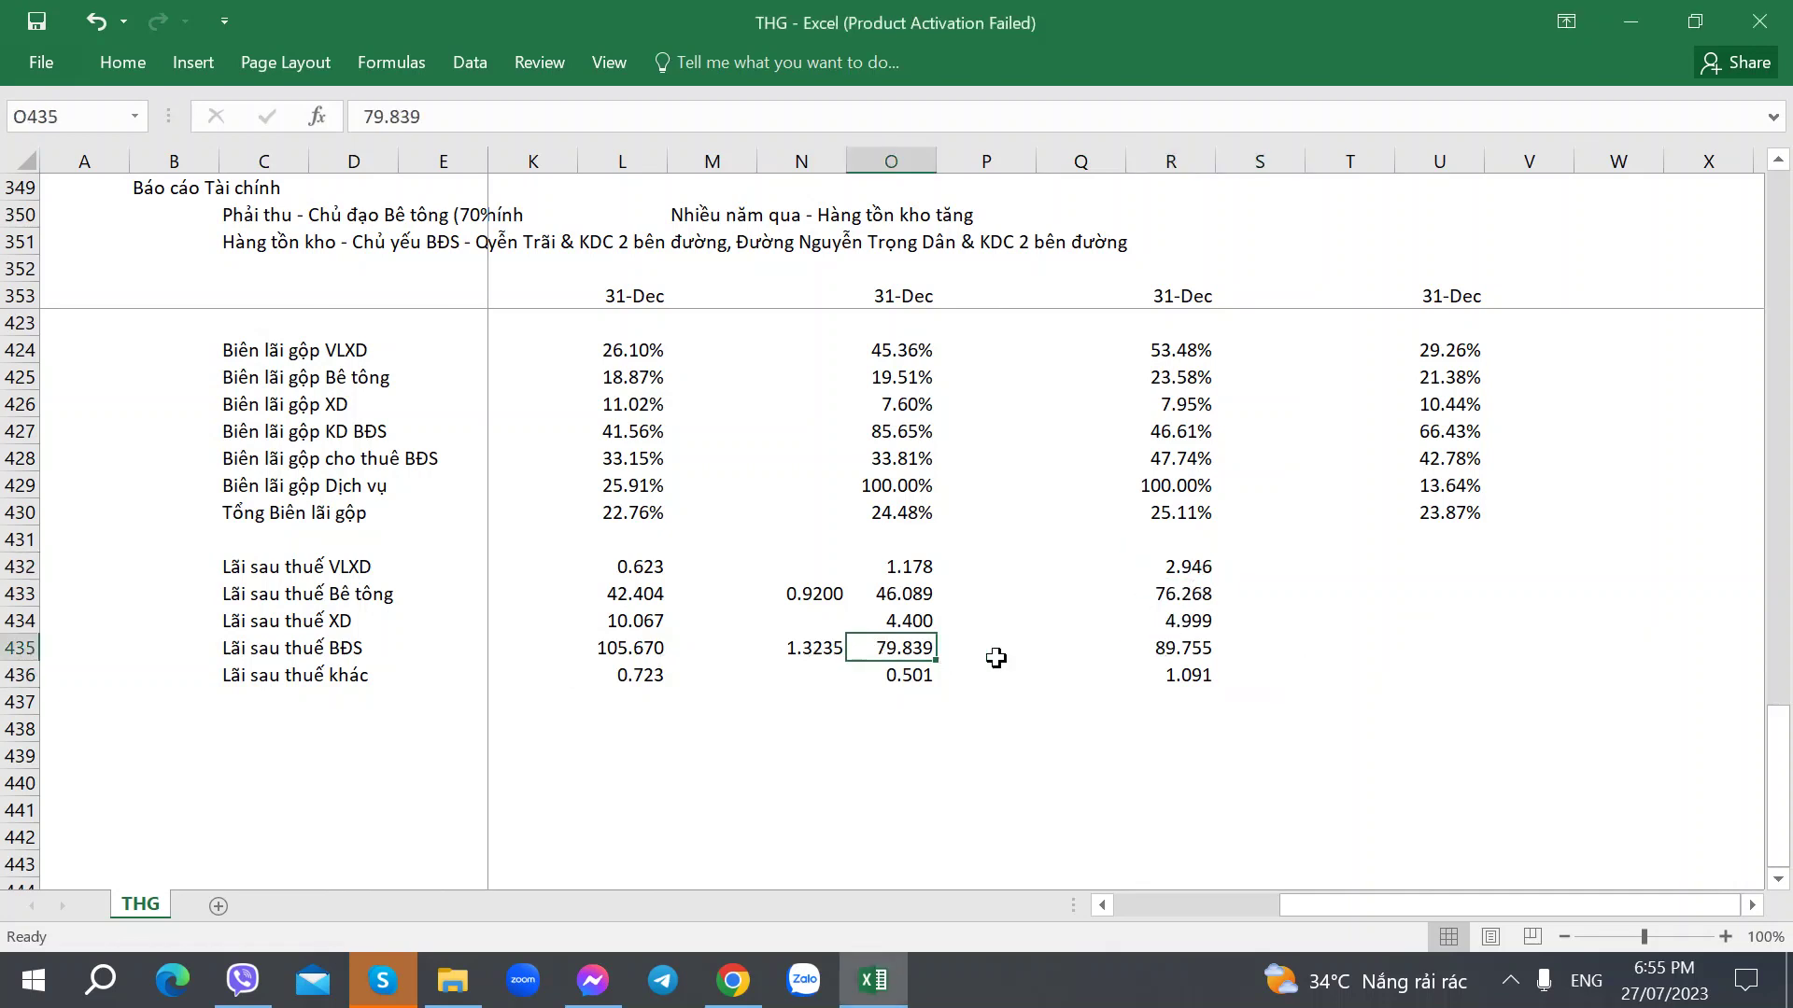
left_click(612, 652)
left_click(628, 591)
left_click(638, 648)
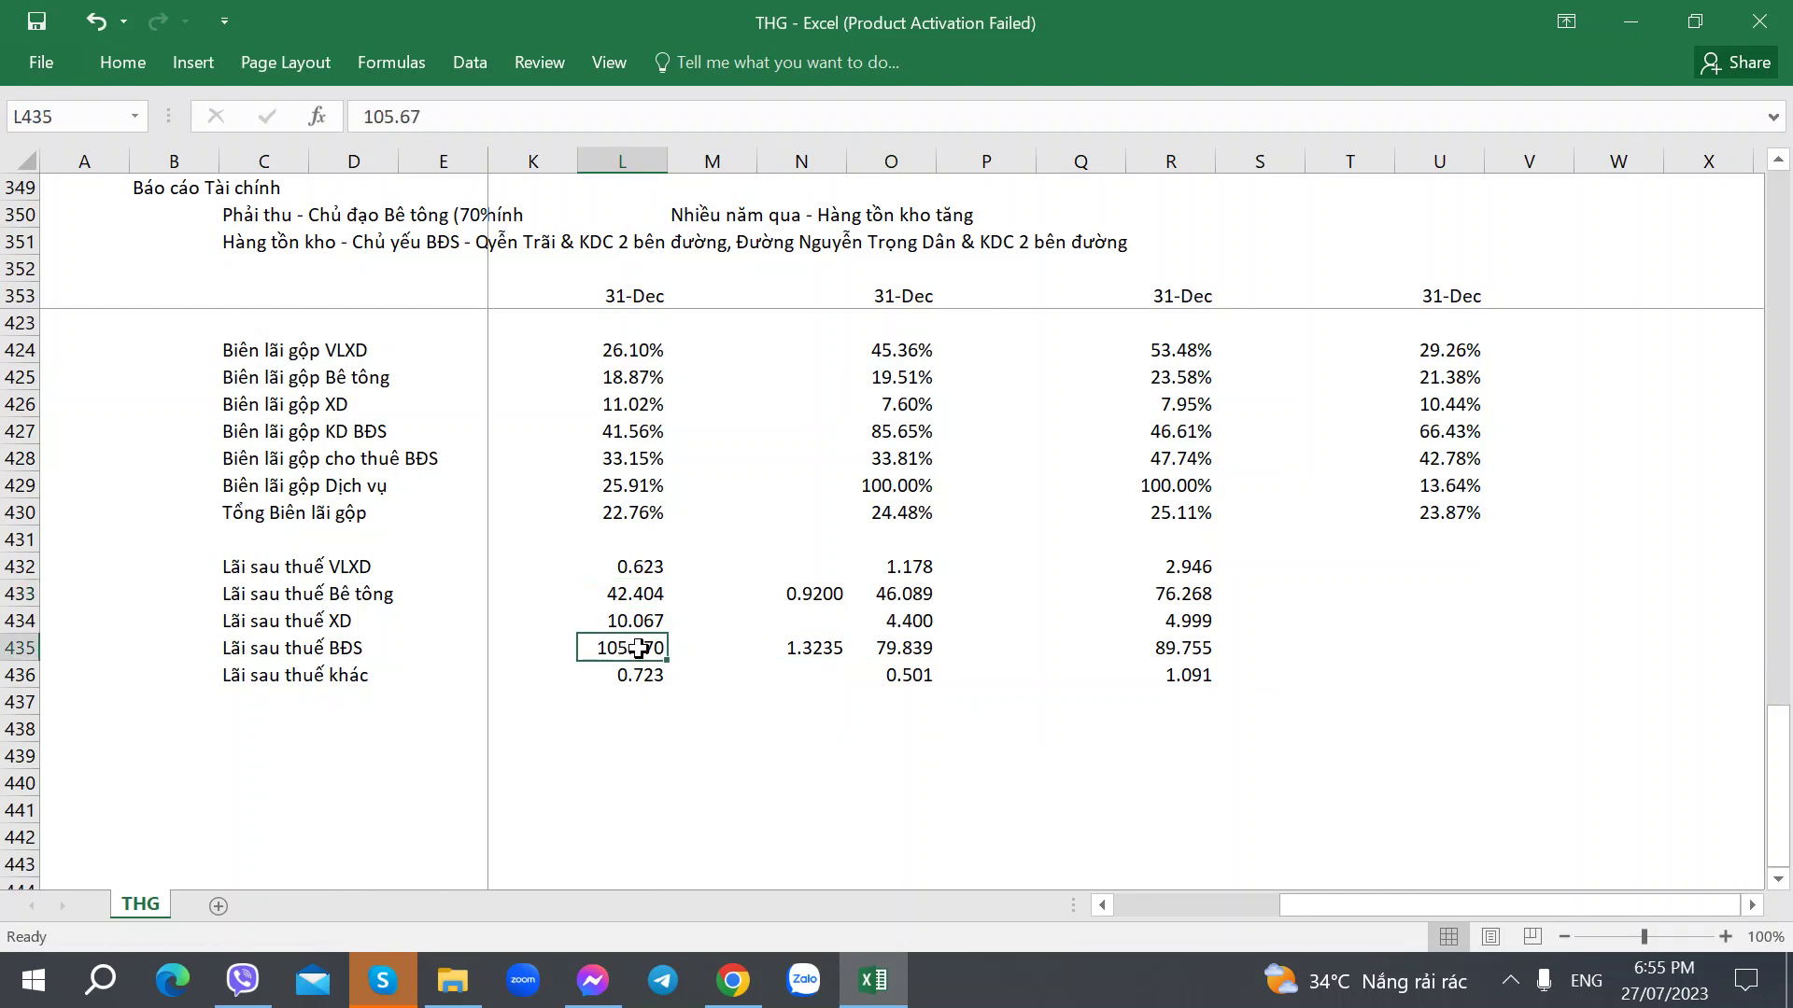
Fill the 2019 Lãi sau thuế cells U432:U436 with 2.190, 52.474, 0.076, 62.961 and 1.108 from the prior-year segment table in Chrome.
left_click(1408, 572)
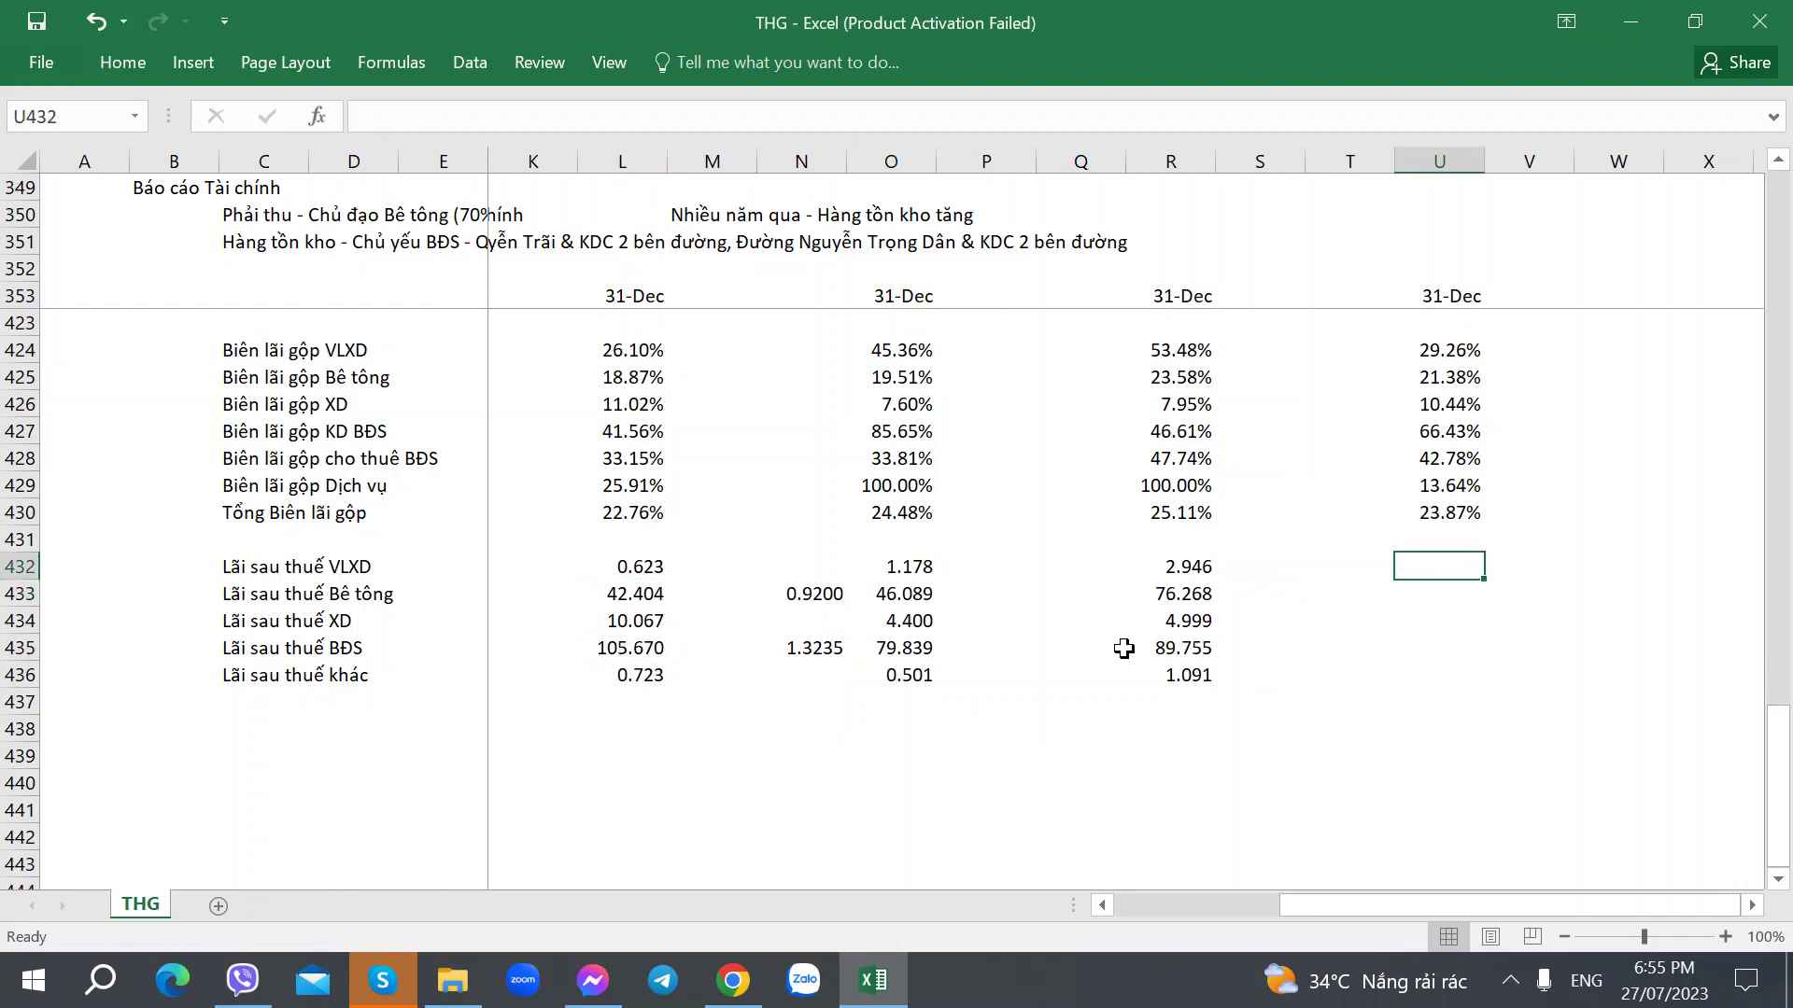
key("alt+Tab")
scroll(1078, 655, "down", 6)
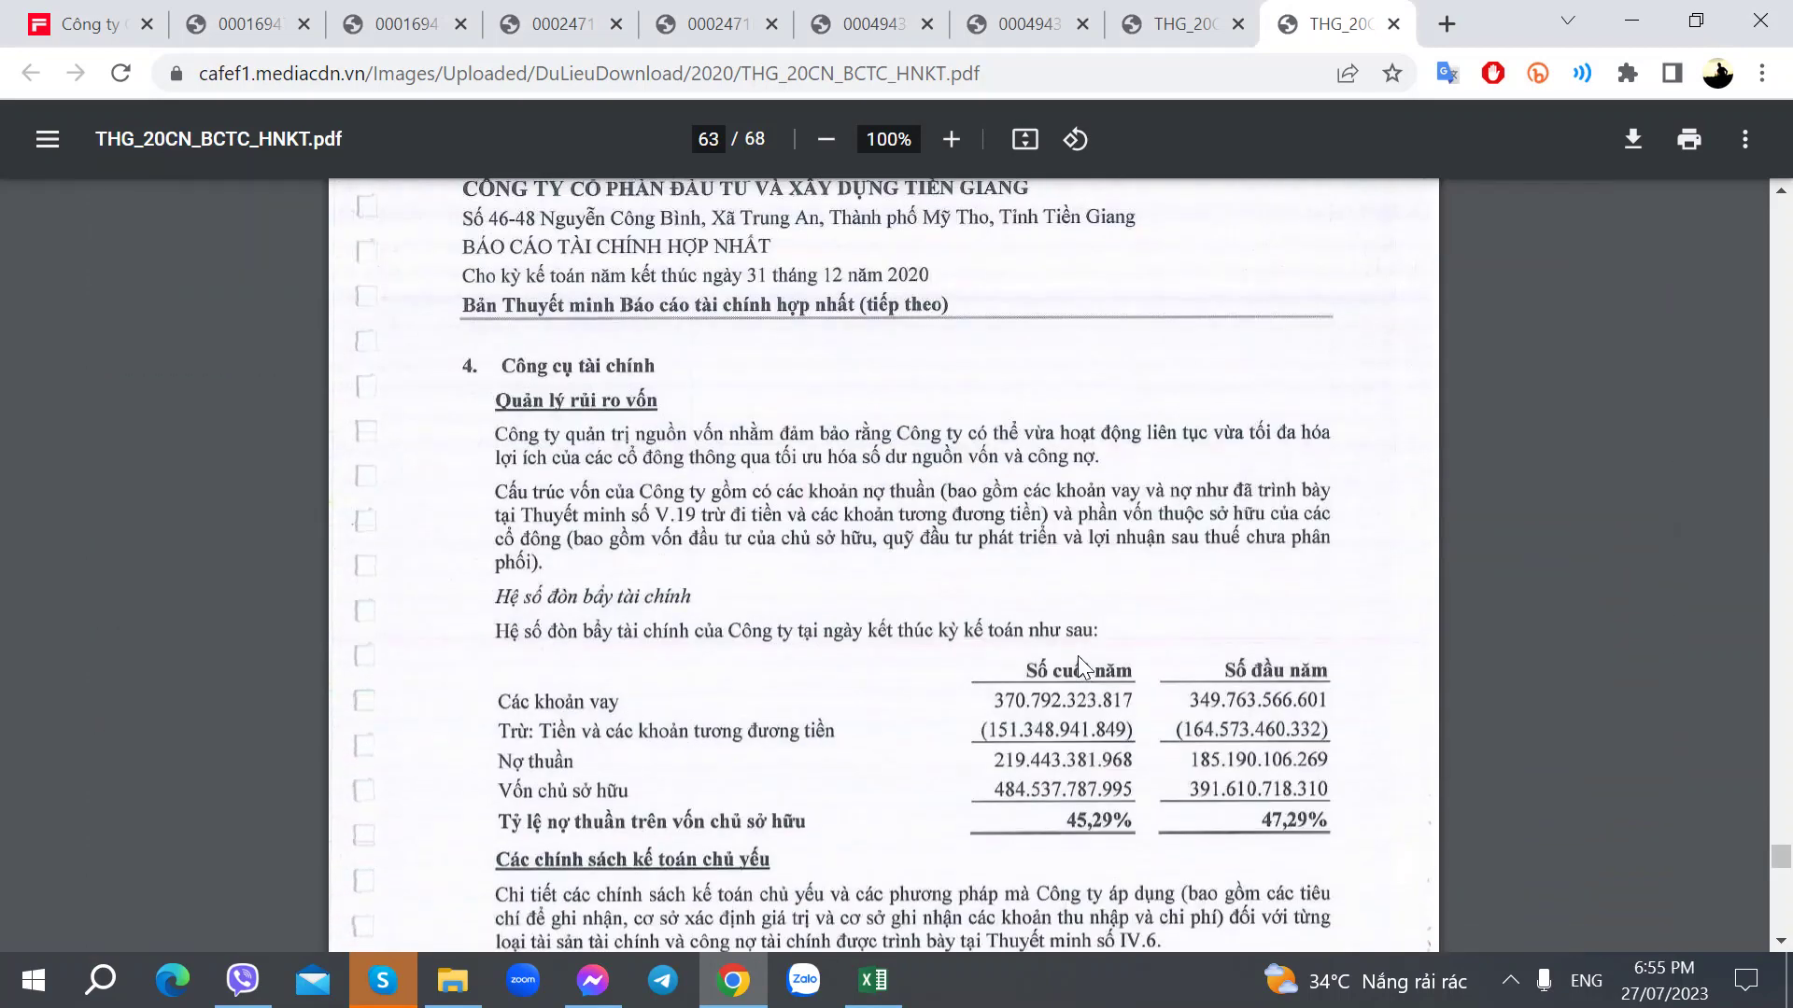
scroll(1078, 655, "up", 5)
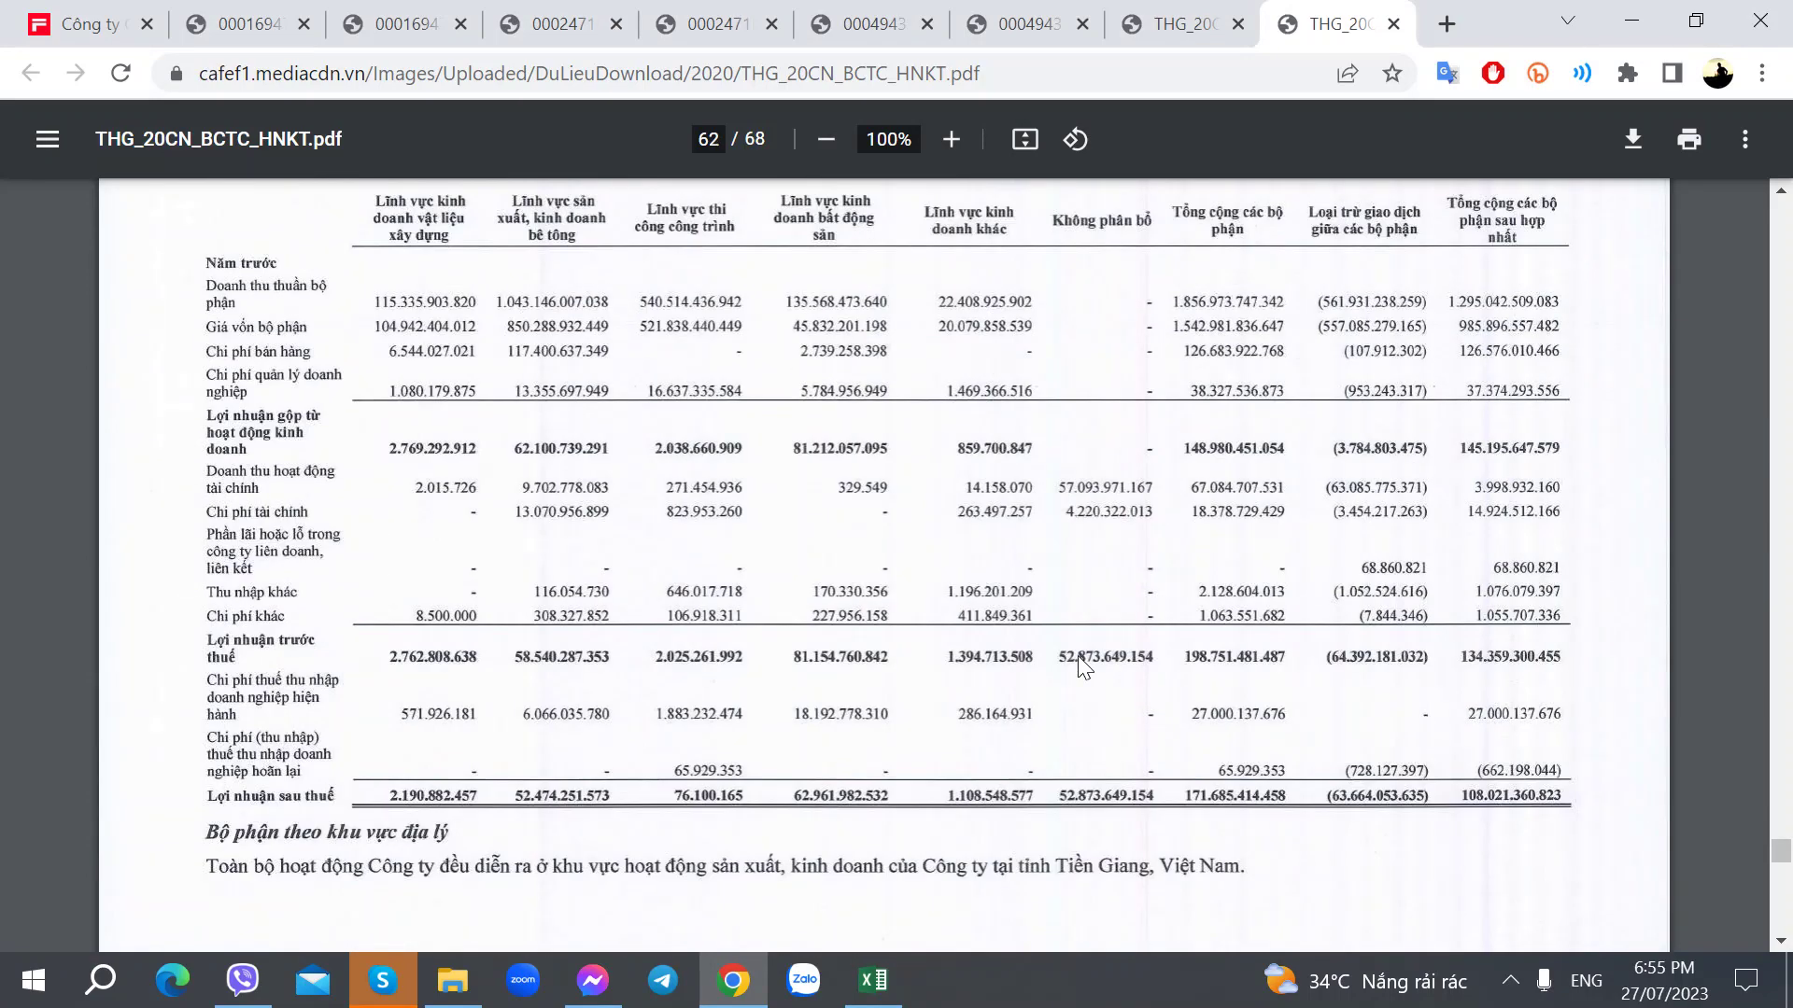
key("alt+Tab")
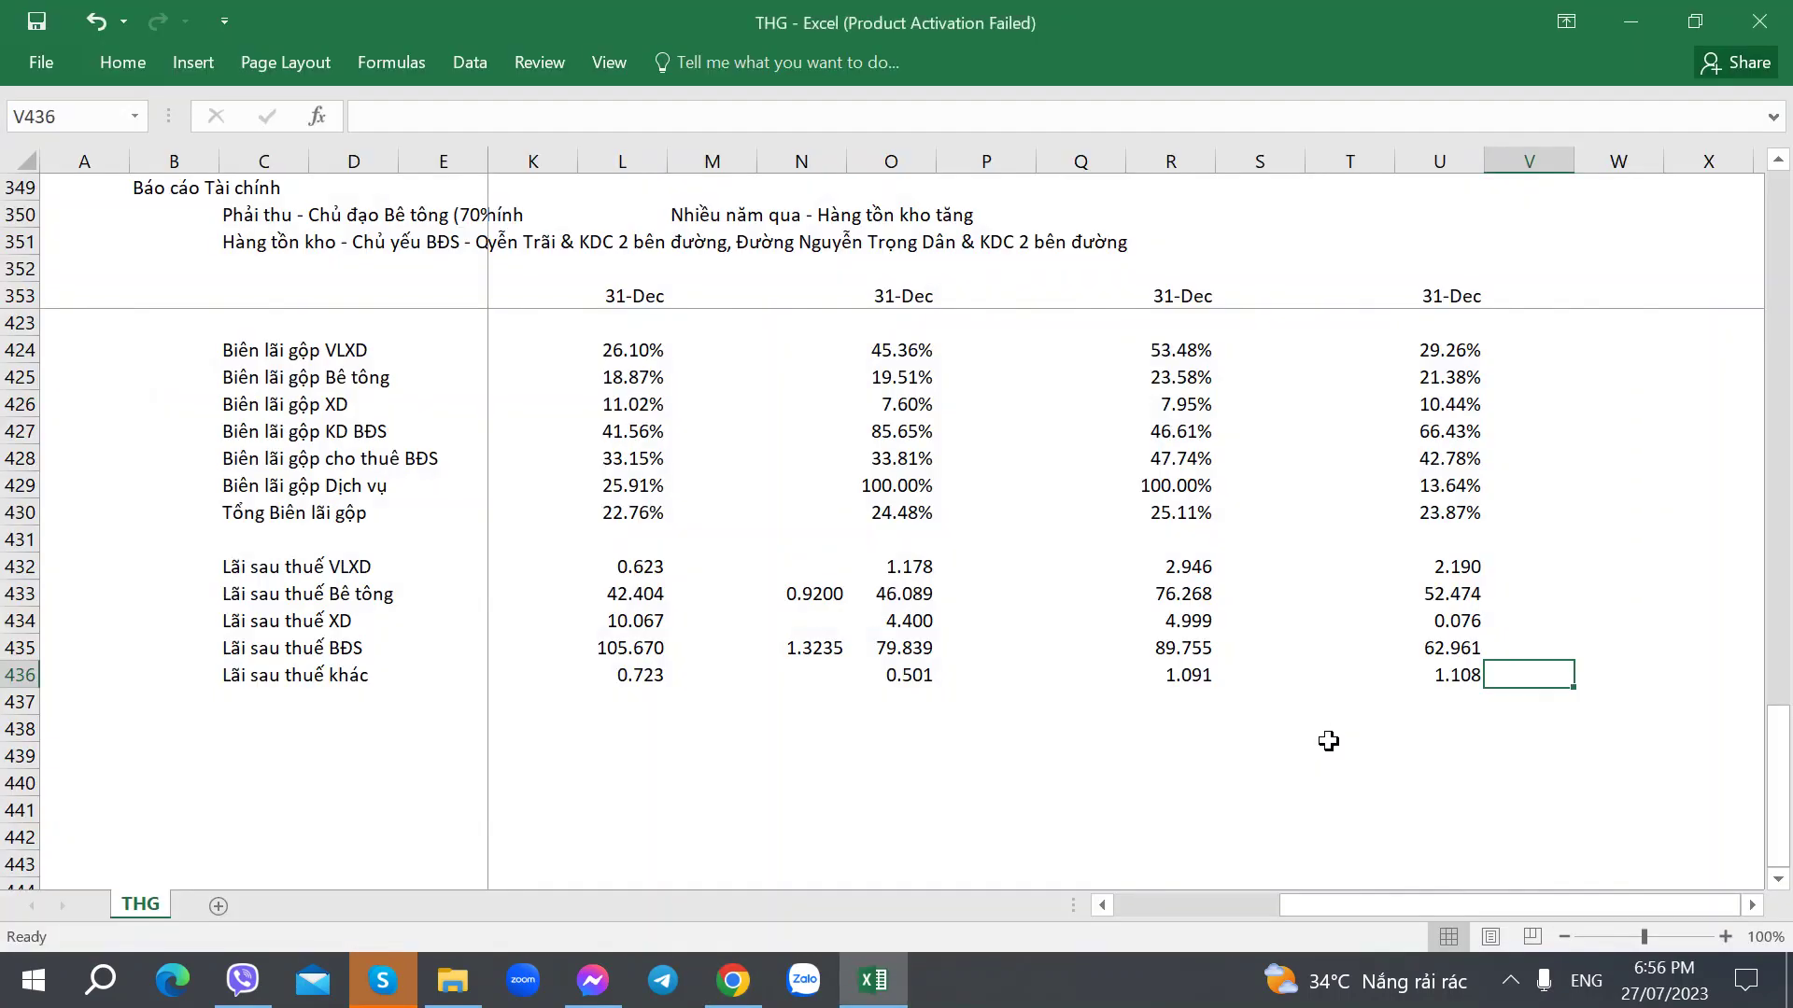
Review Lãi sau thuế BĐS, the gross profit and margin rows, and the income statement across 2022 to 2019.
left_click(612, 654)
scroll(602, 703, "up", 2)
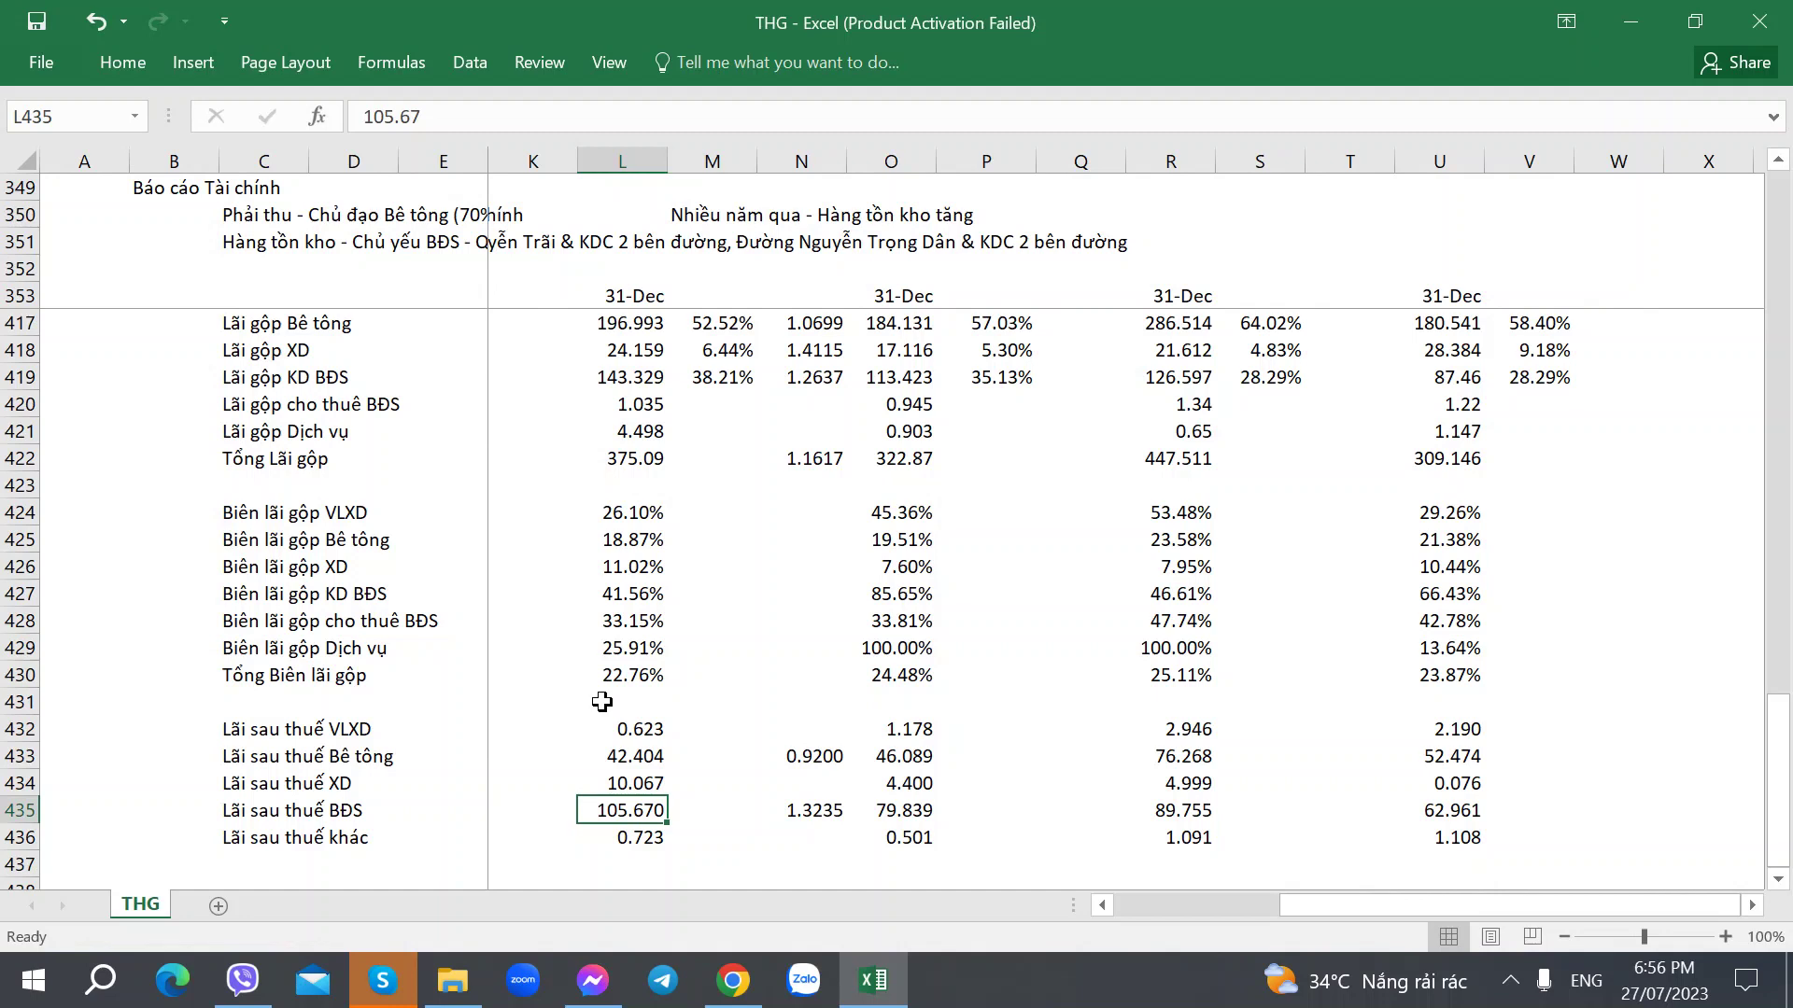
scroll(603, 702, "up", 5)
scroll(602, 702, "down", 4)
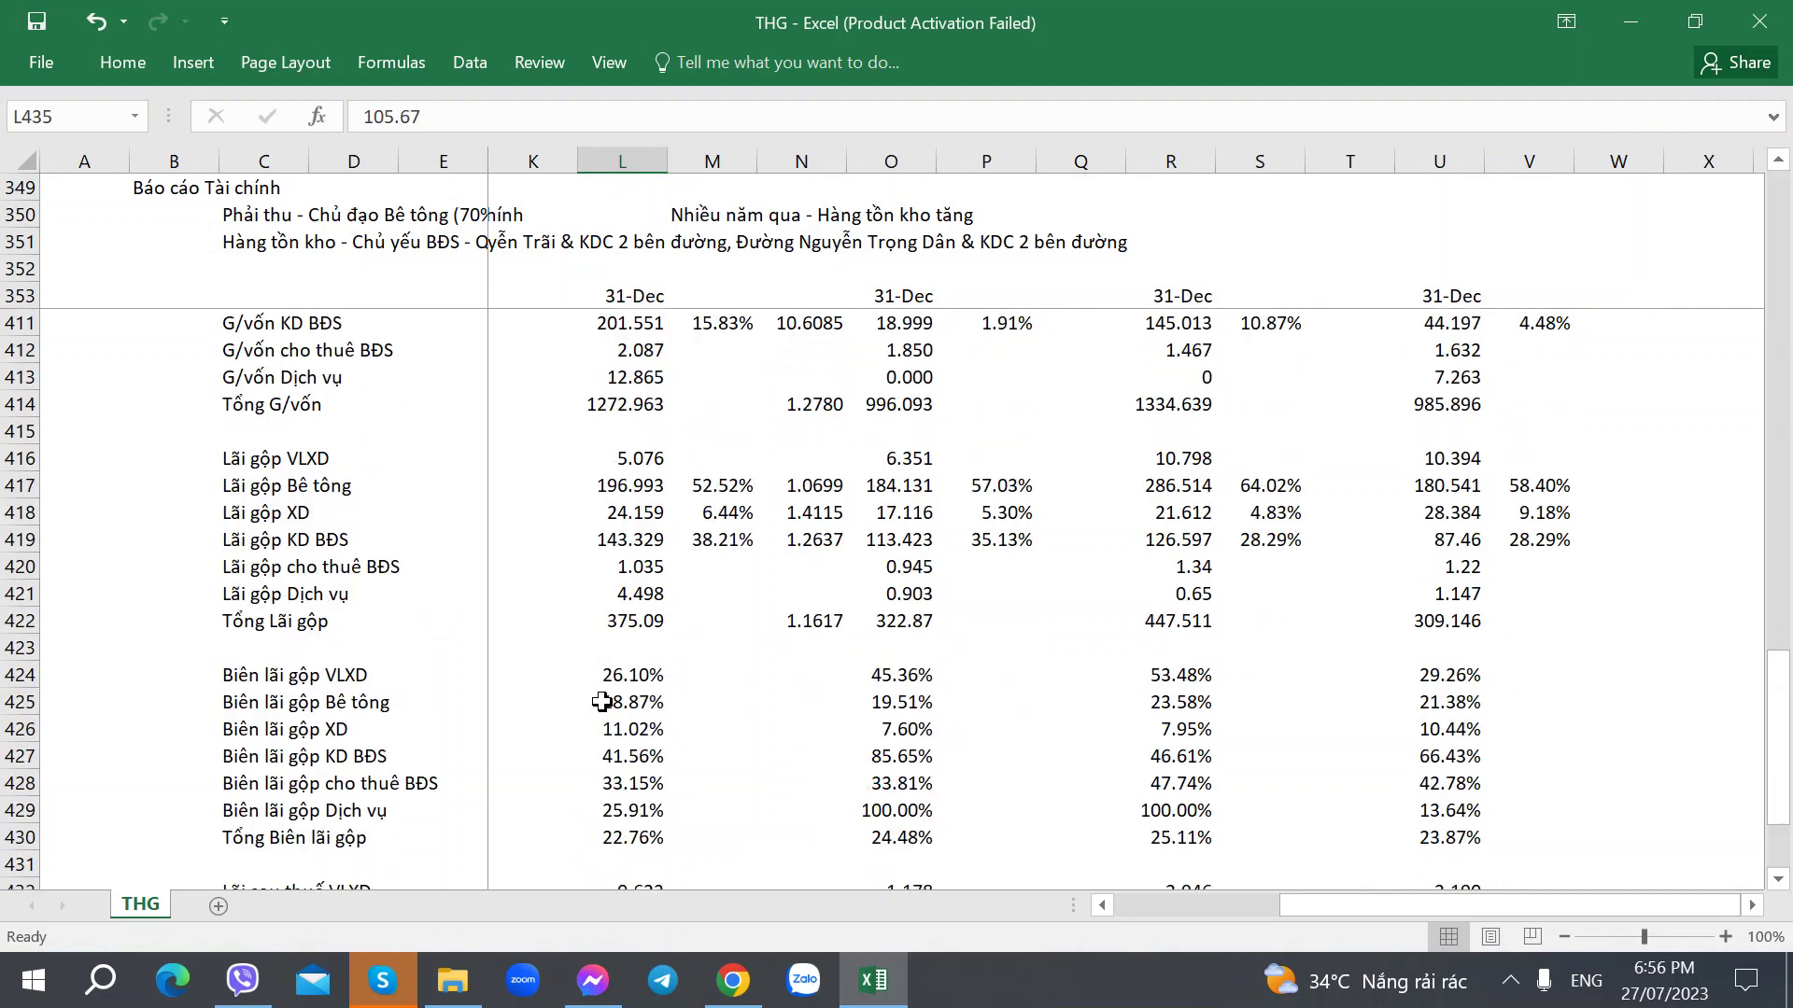
scroll(602, 703, "down", 1)
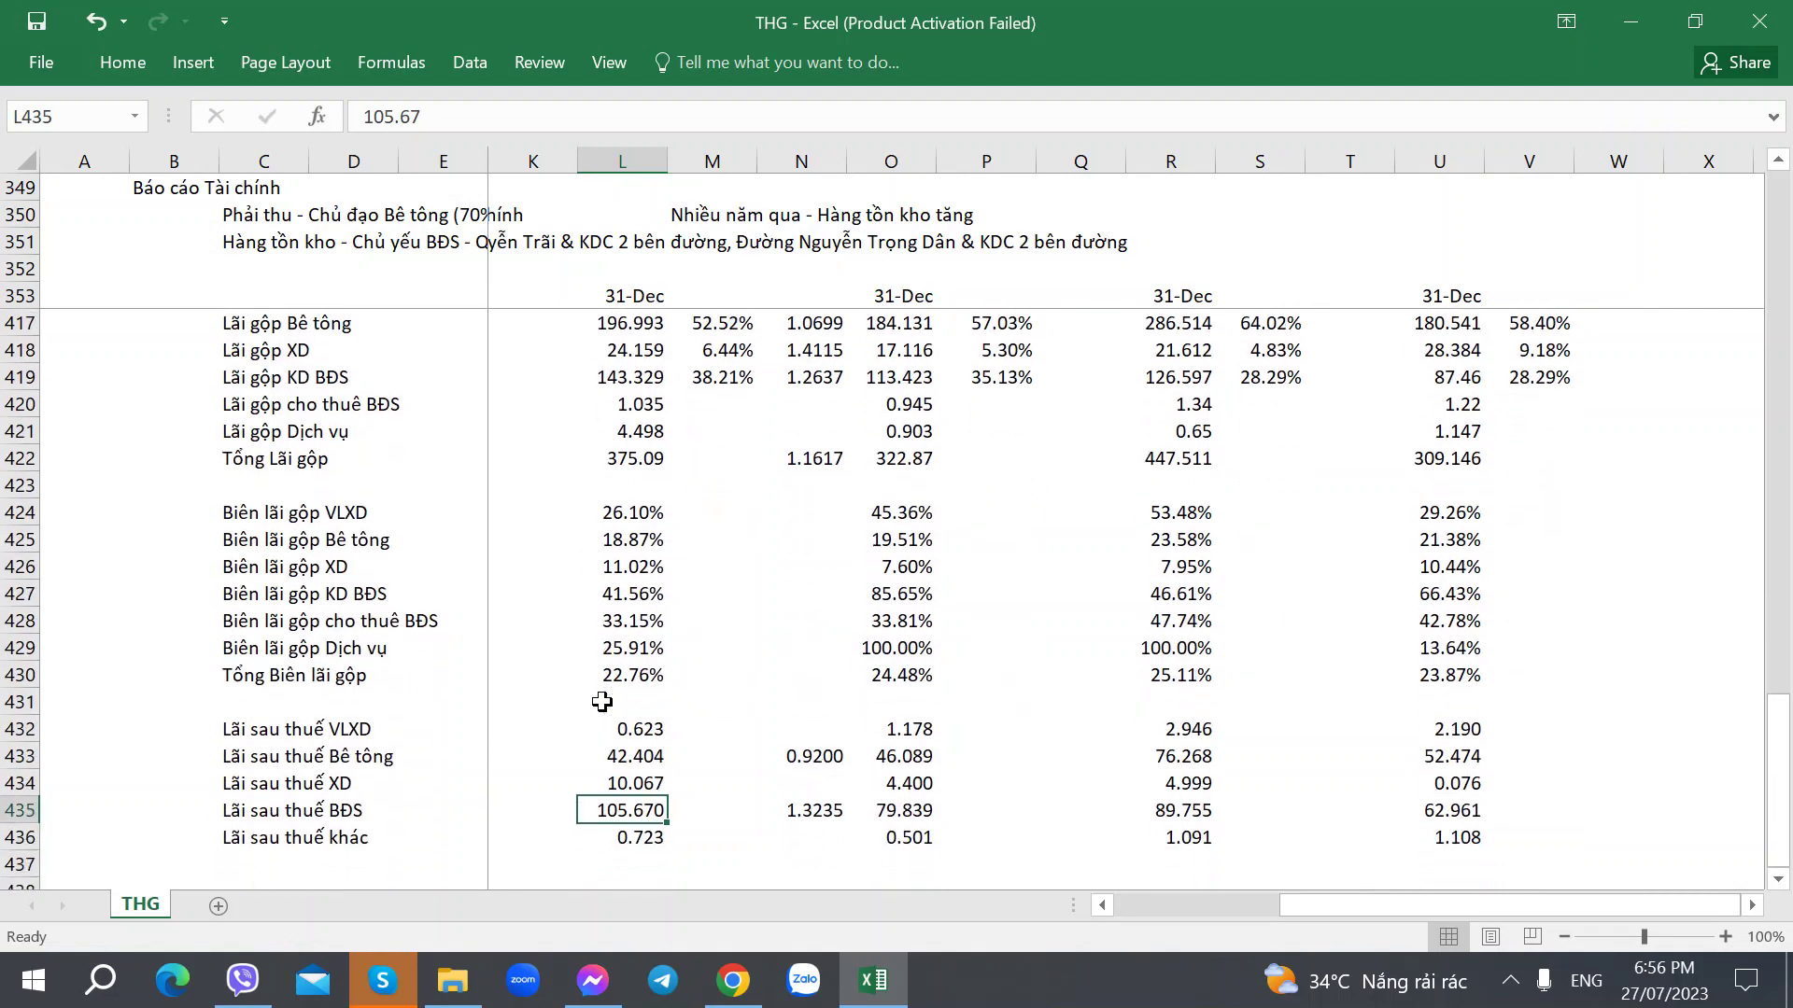
scroll(602, 702, "up", 12)
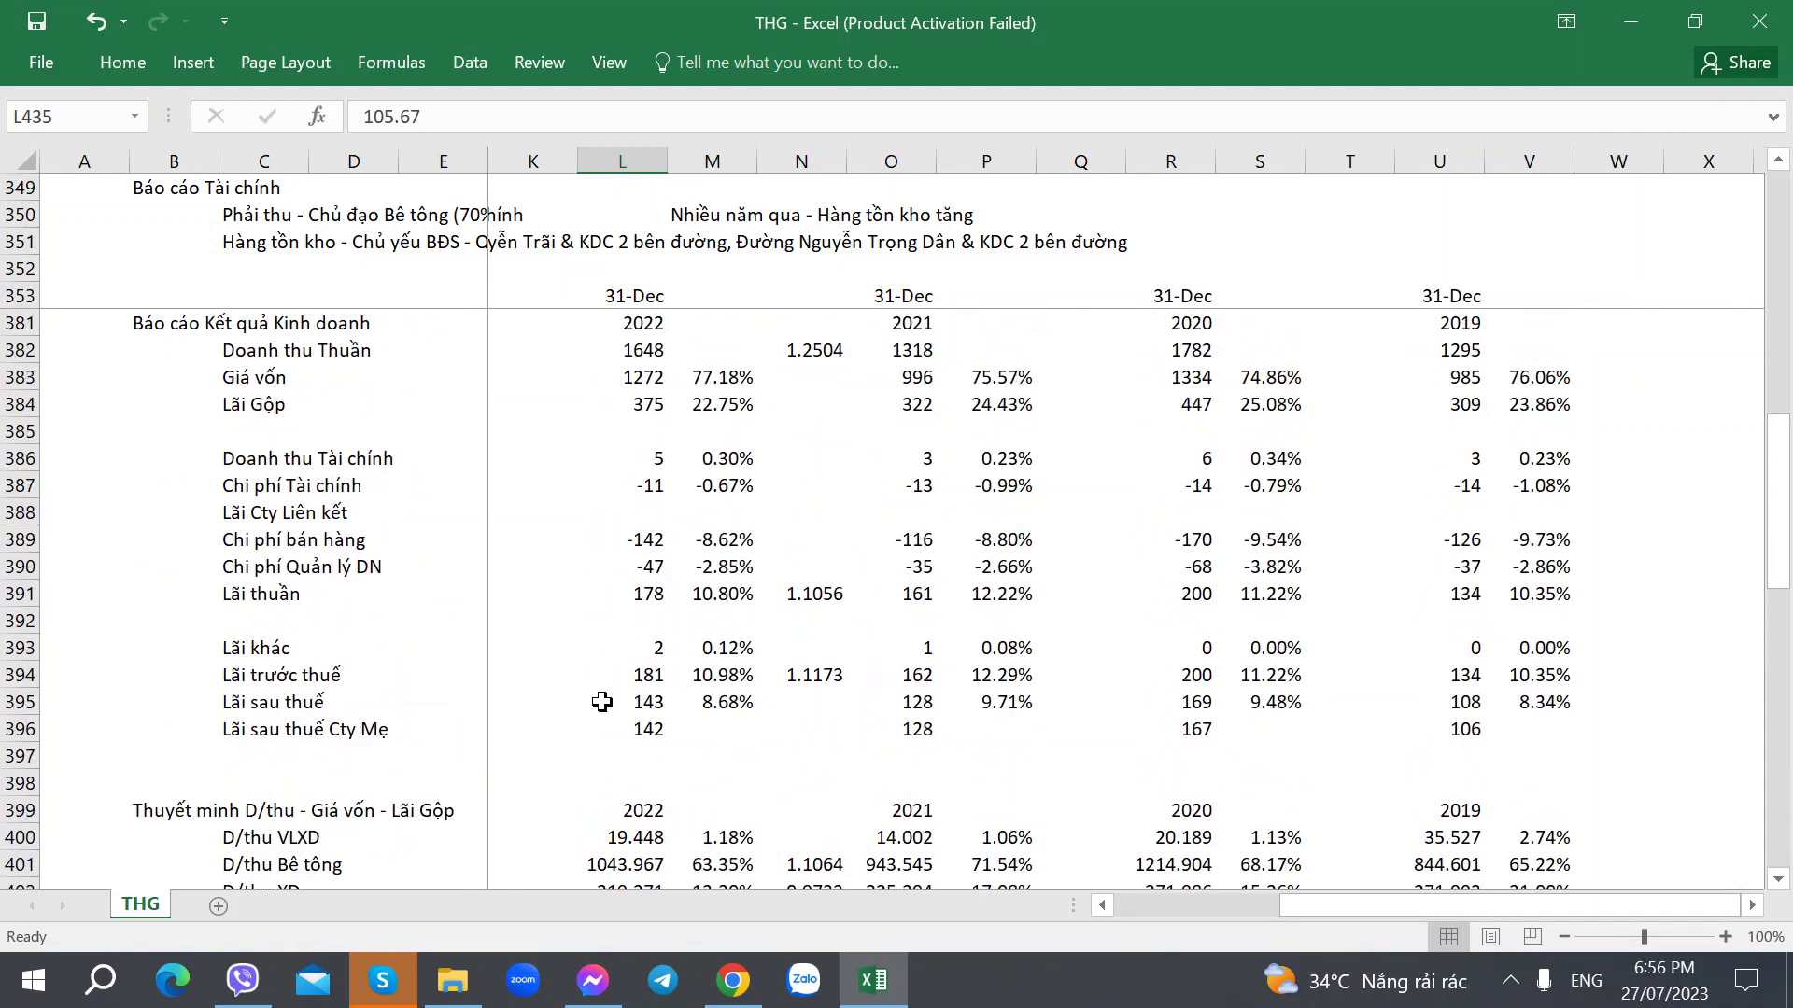
scroll(602, 702, "up", 1)
left_click(696, 586)
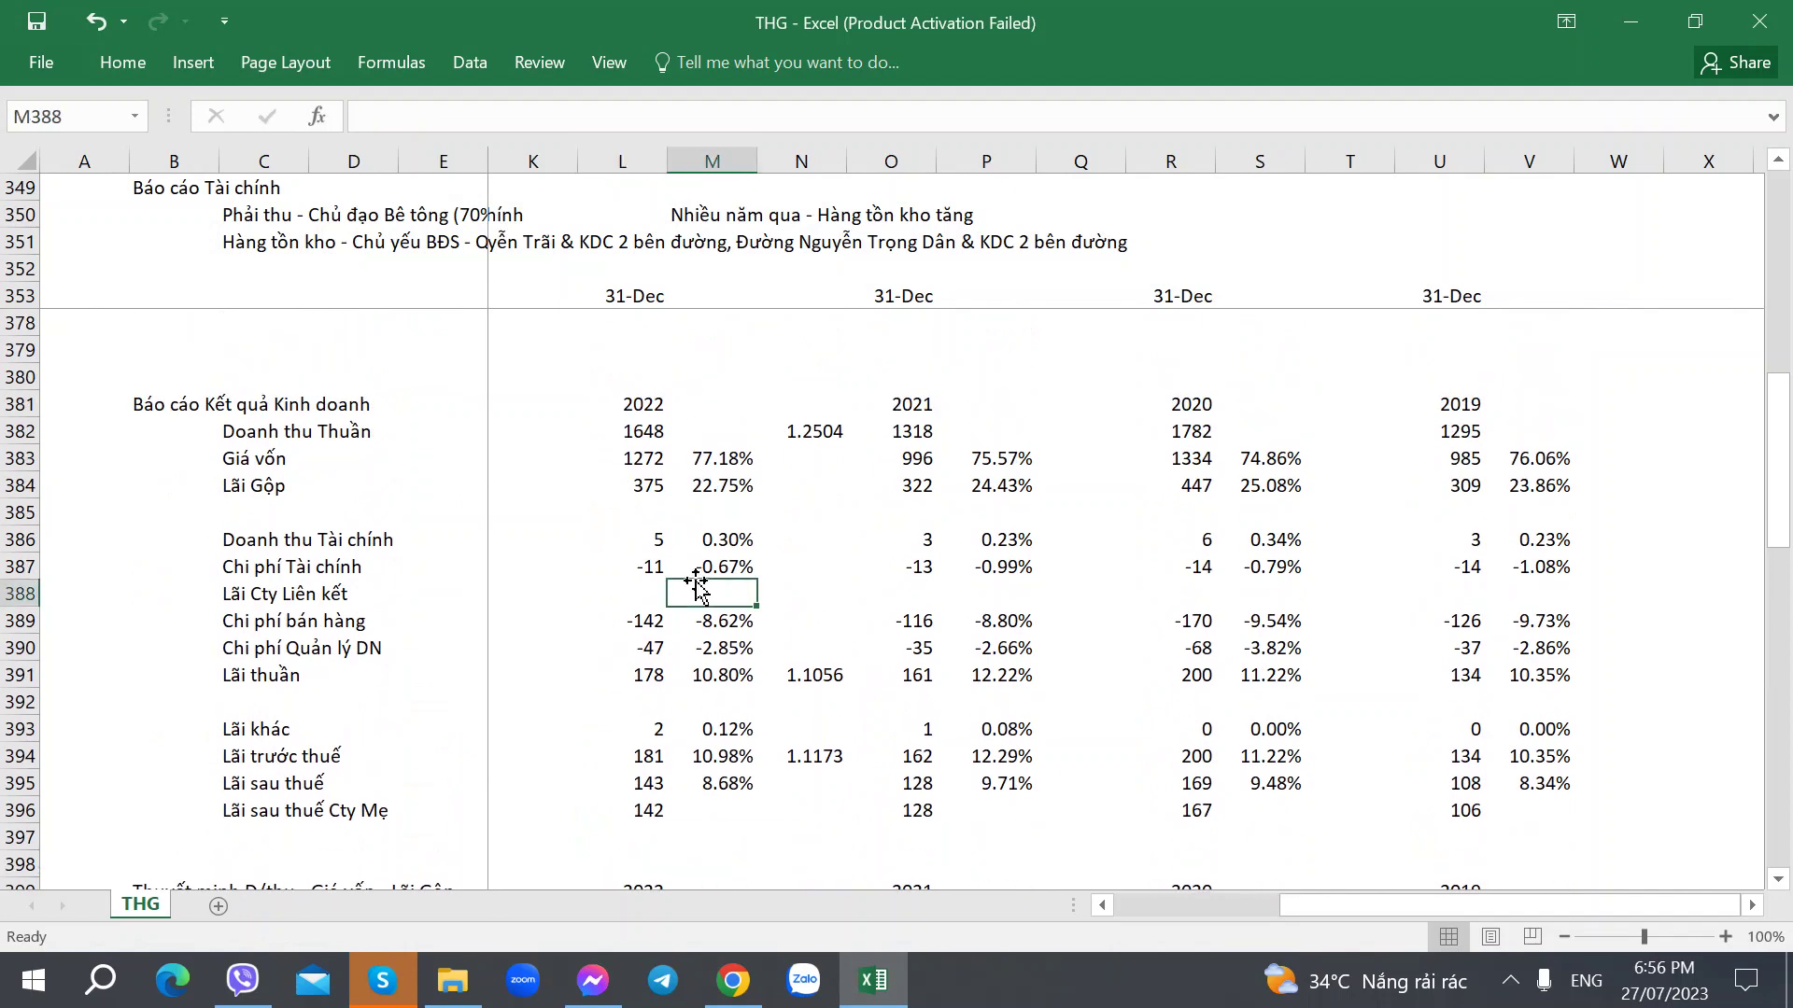
key("Left")
key("Left")
key("Left")
key("Left")
key("Left")
key("Left")
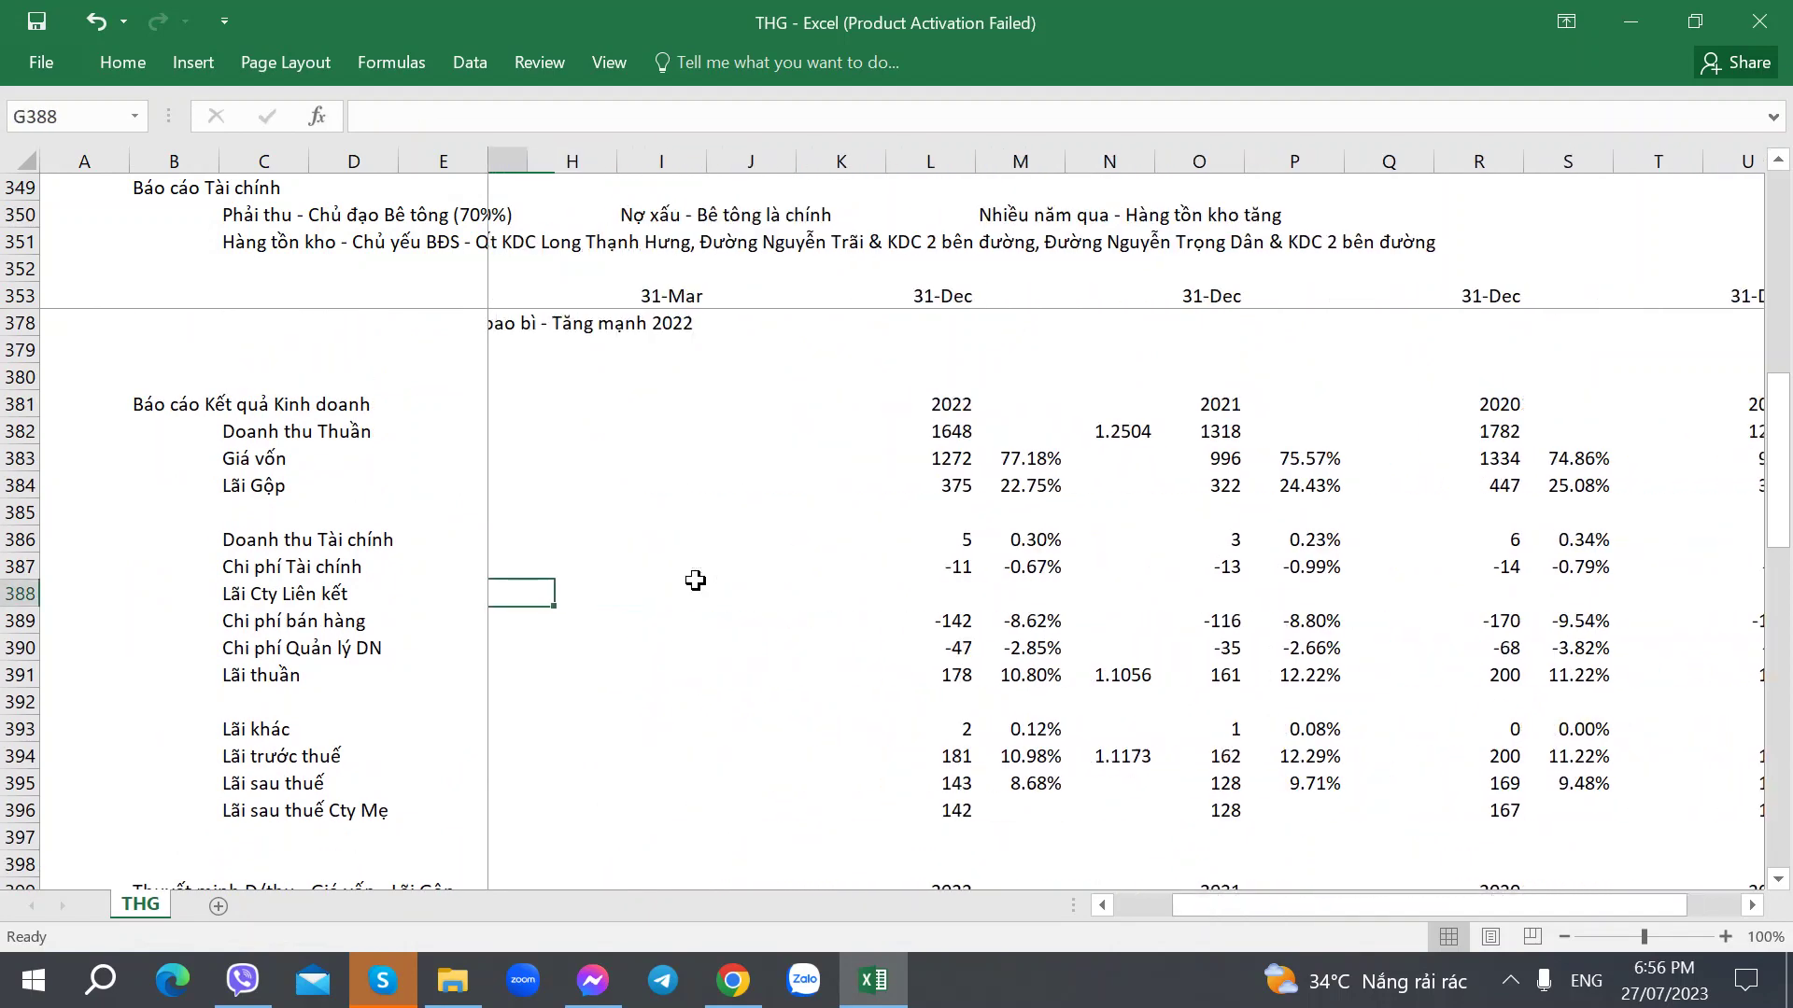
Recheck the prior-year segment results in the Chrome report, and inspect the 2022 D/thu KD BĐS figure back in Excel.
key("alt+Tab")
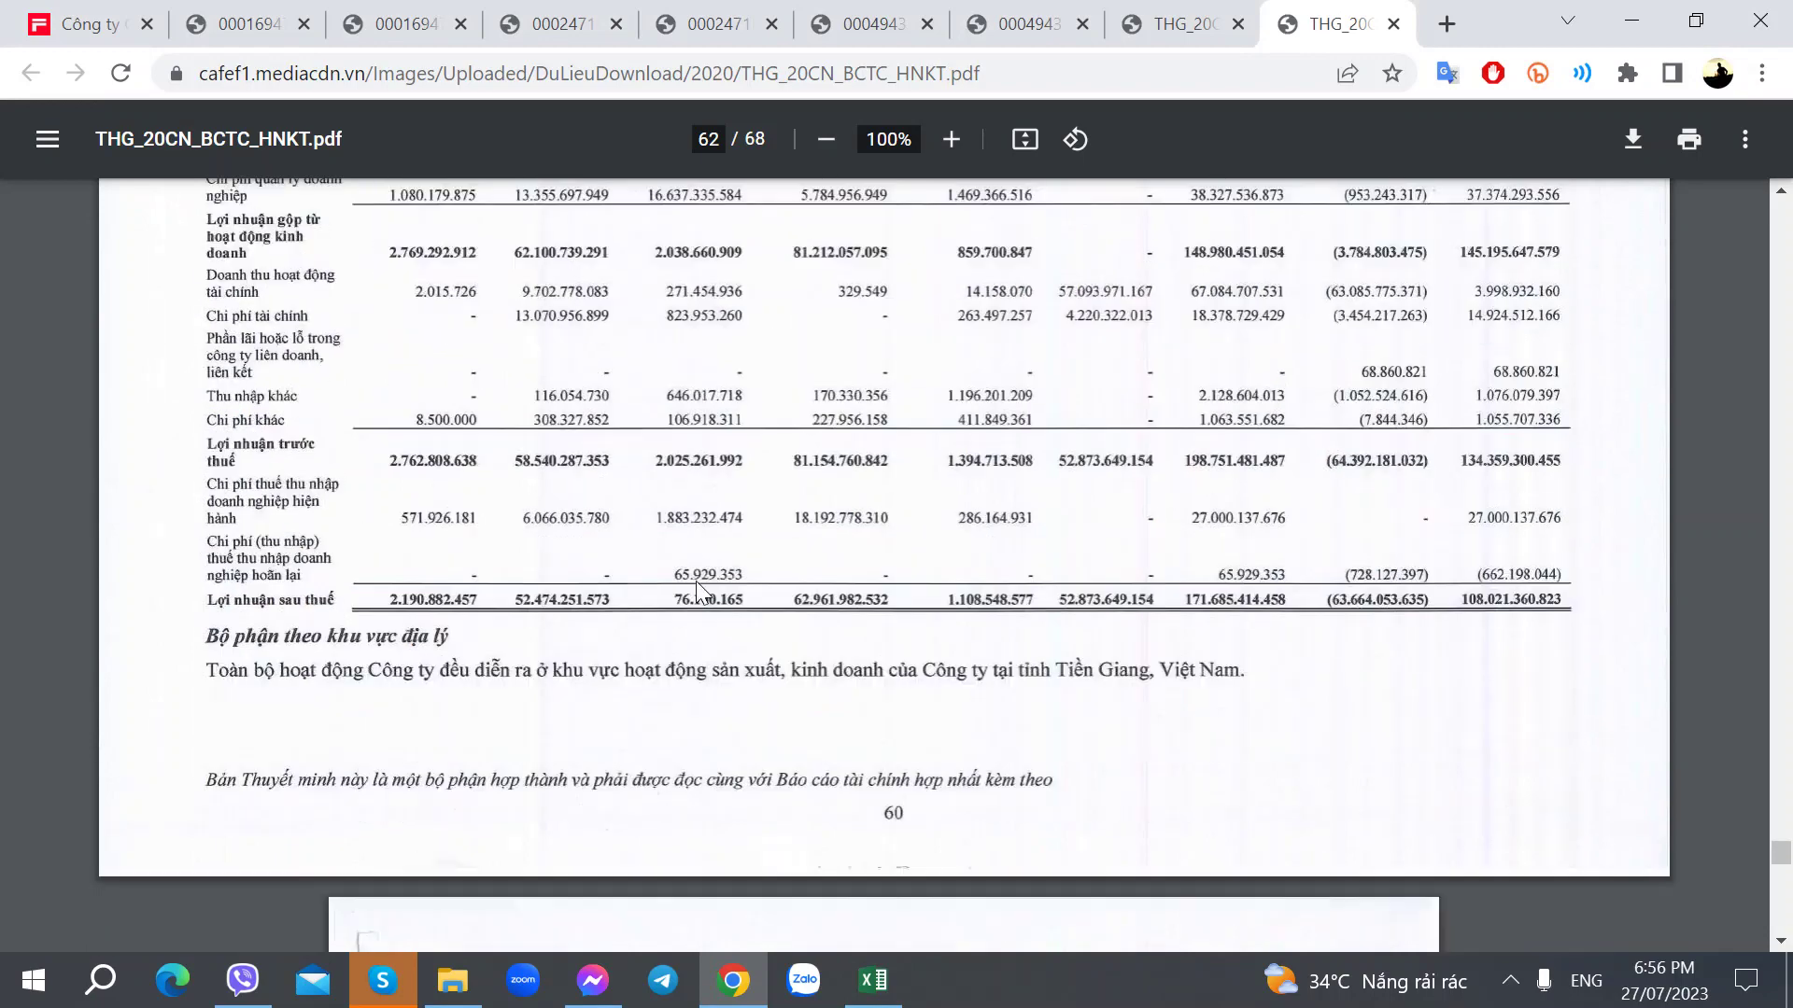
scroll(696, 580, "down", 5)
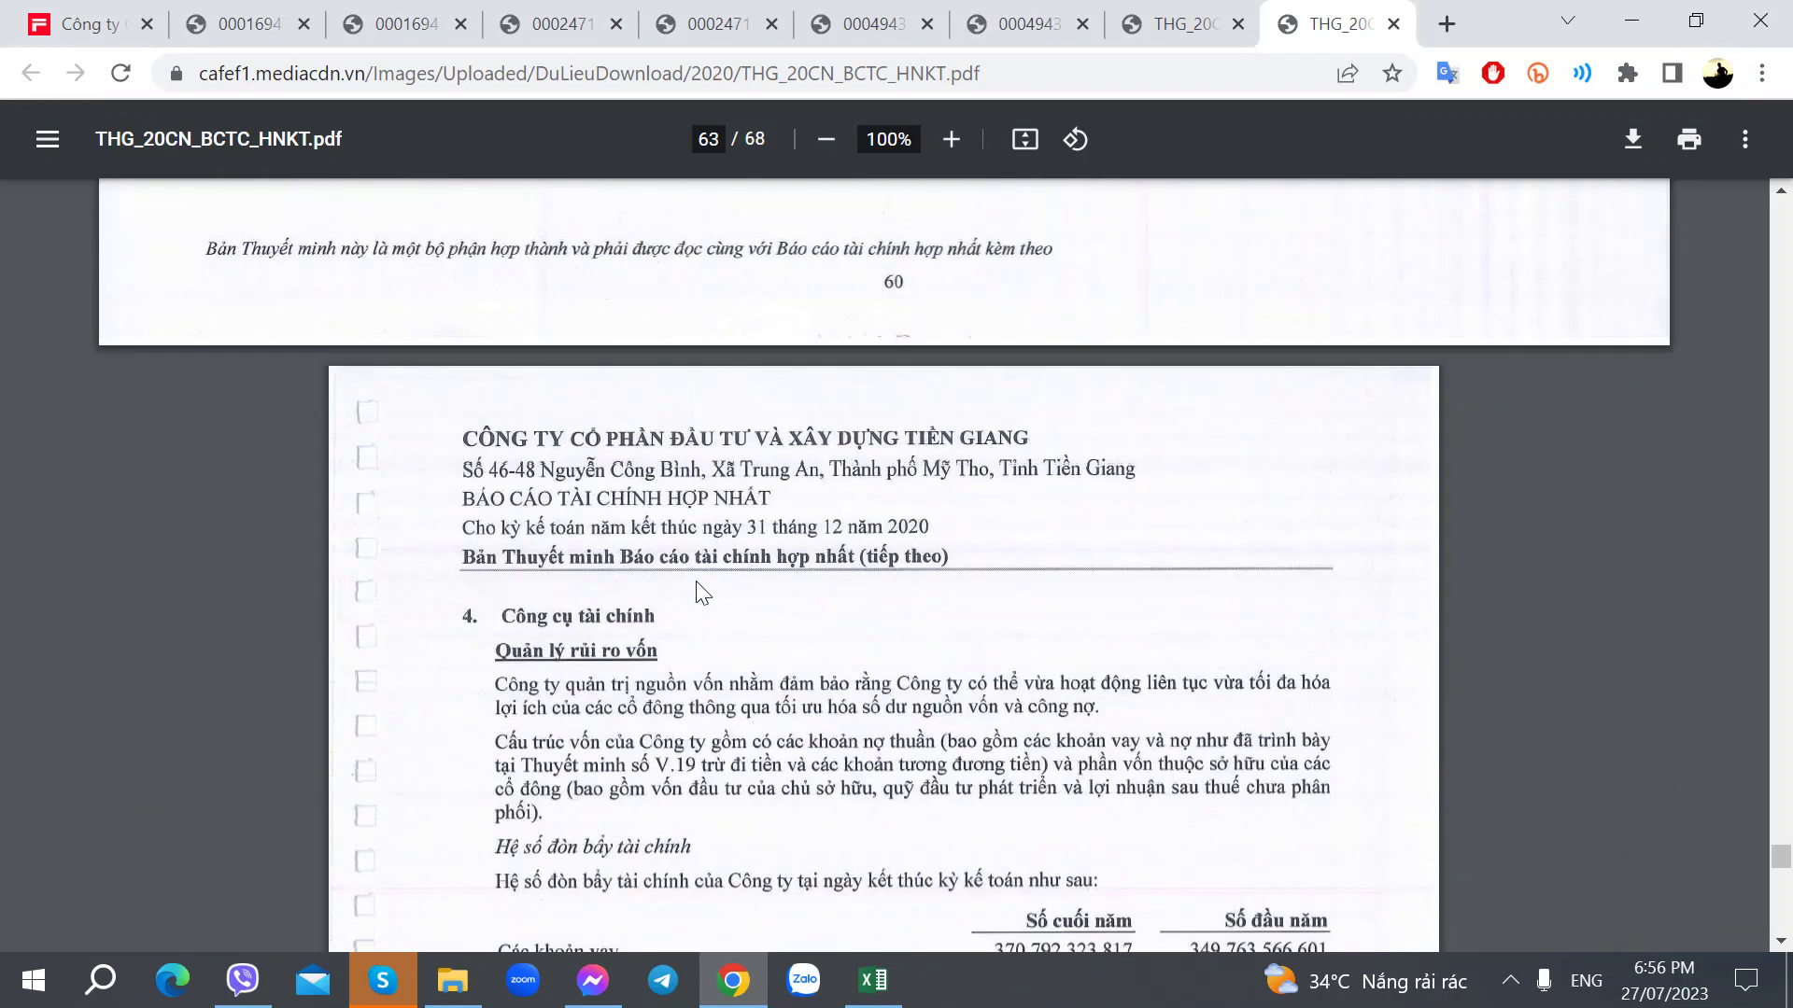
scroll(697, 588, "up", 7)
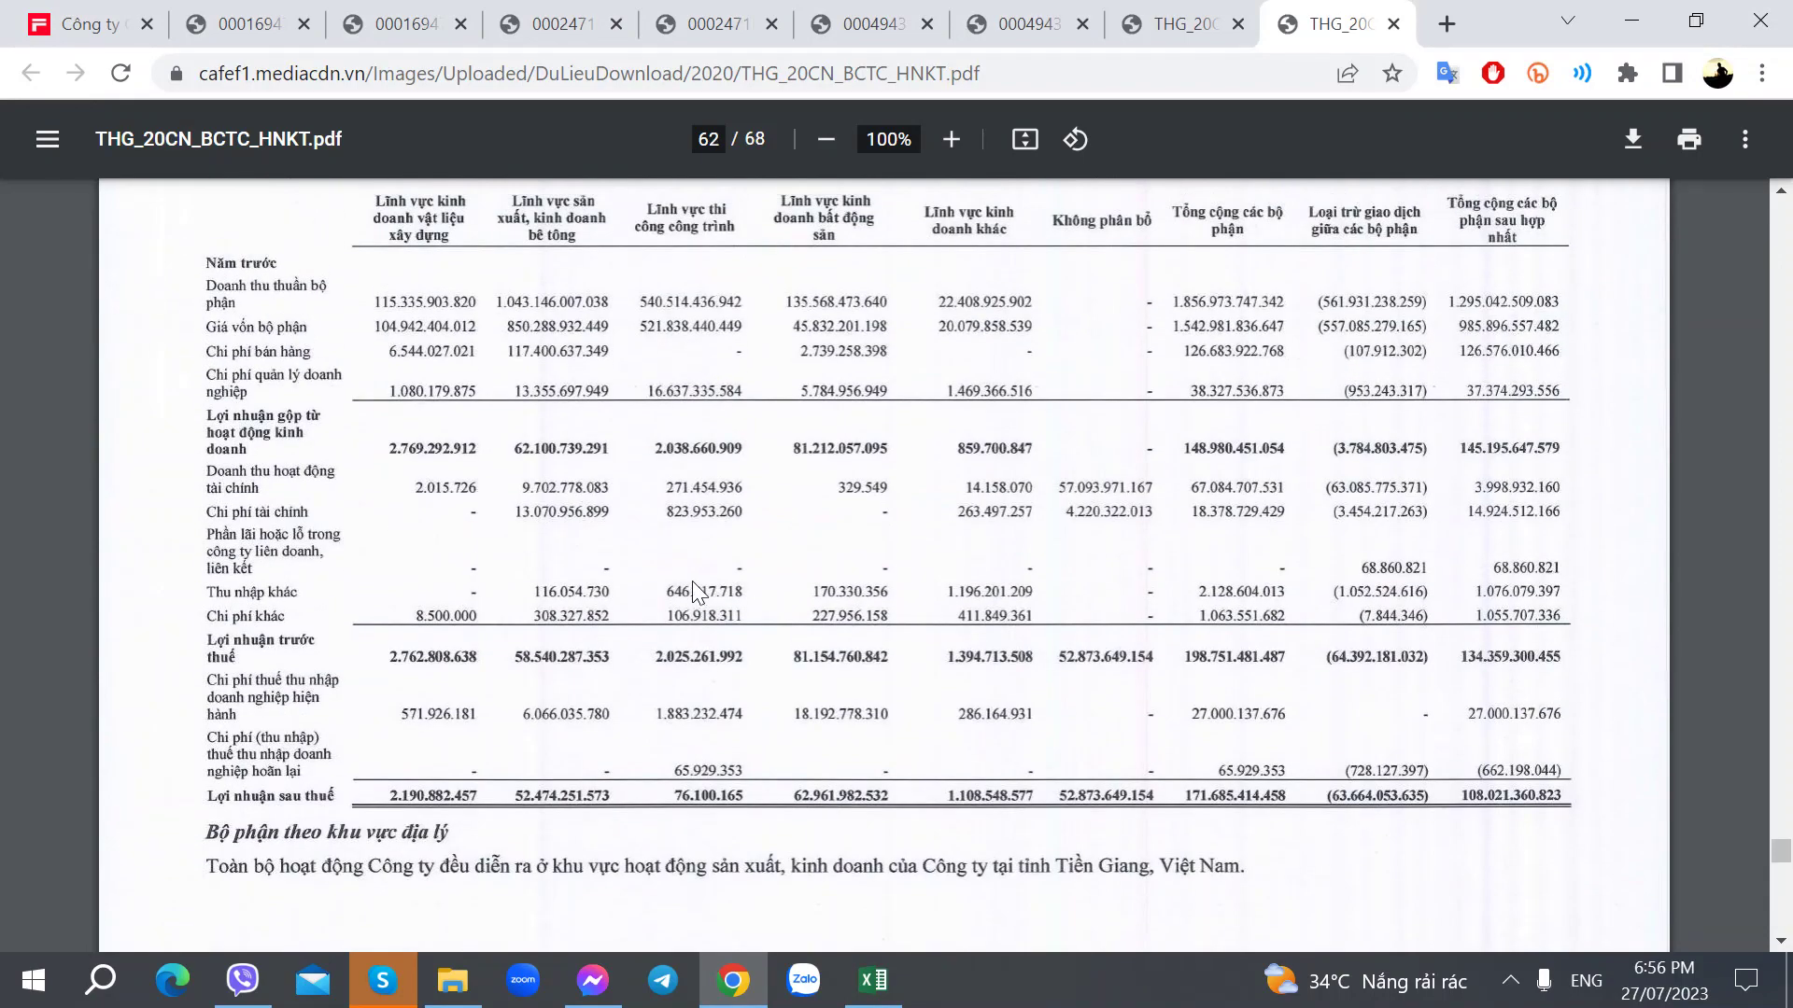
key("alt+Tab")
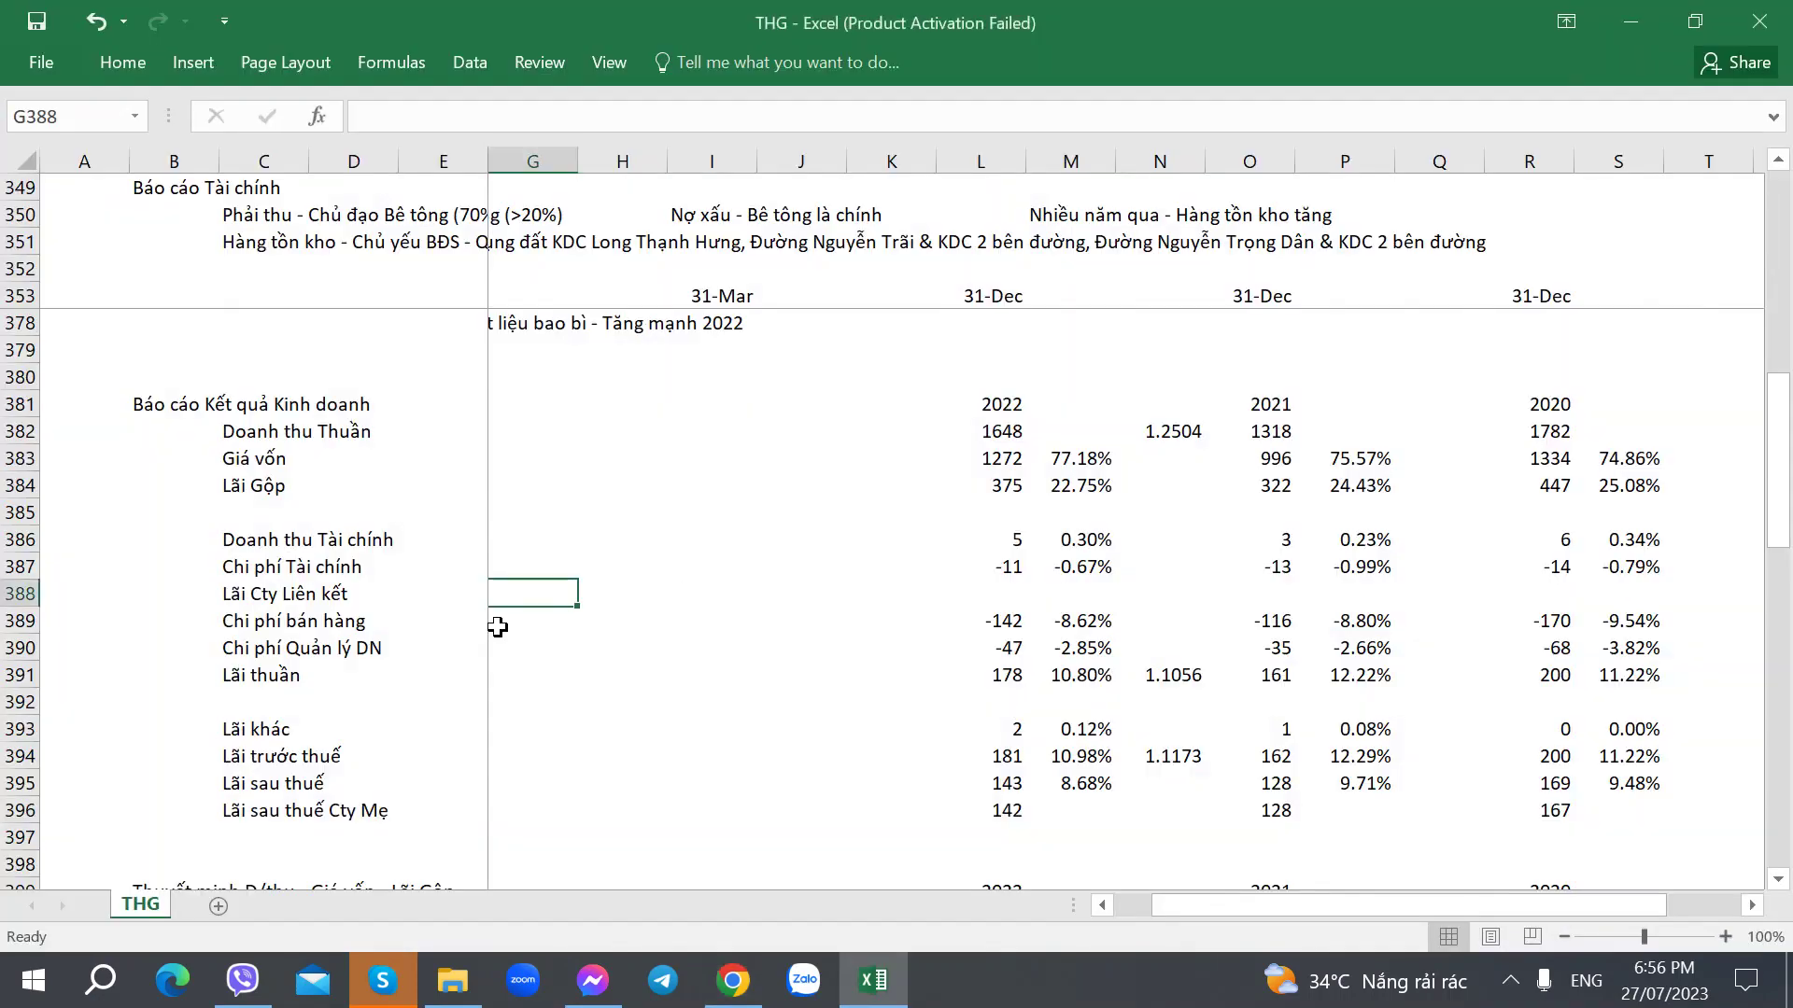
scroll(305, 640, "down", 6)
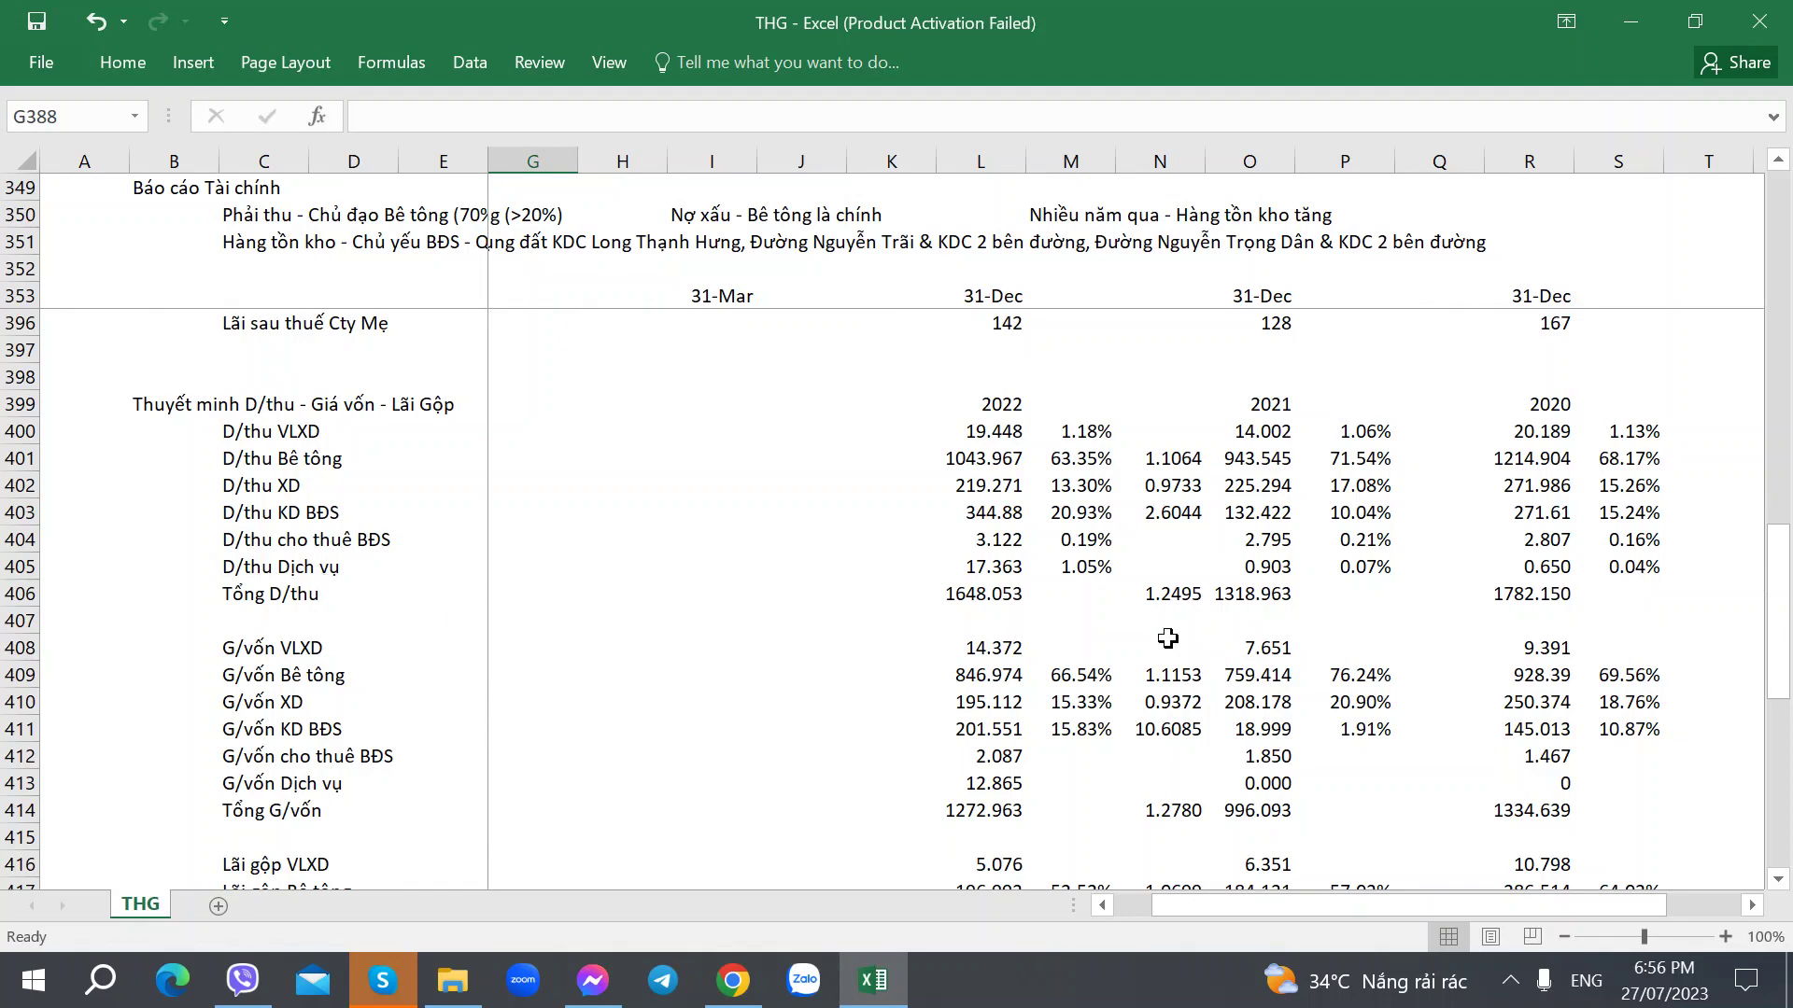
left_click(978, 513)
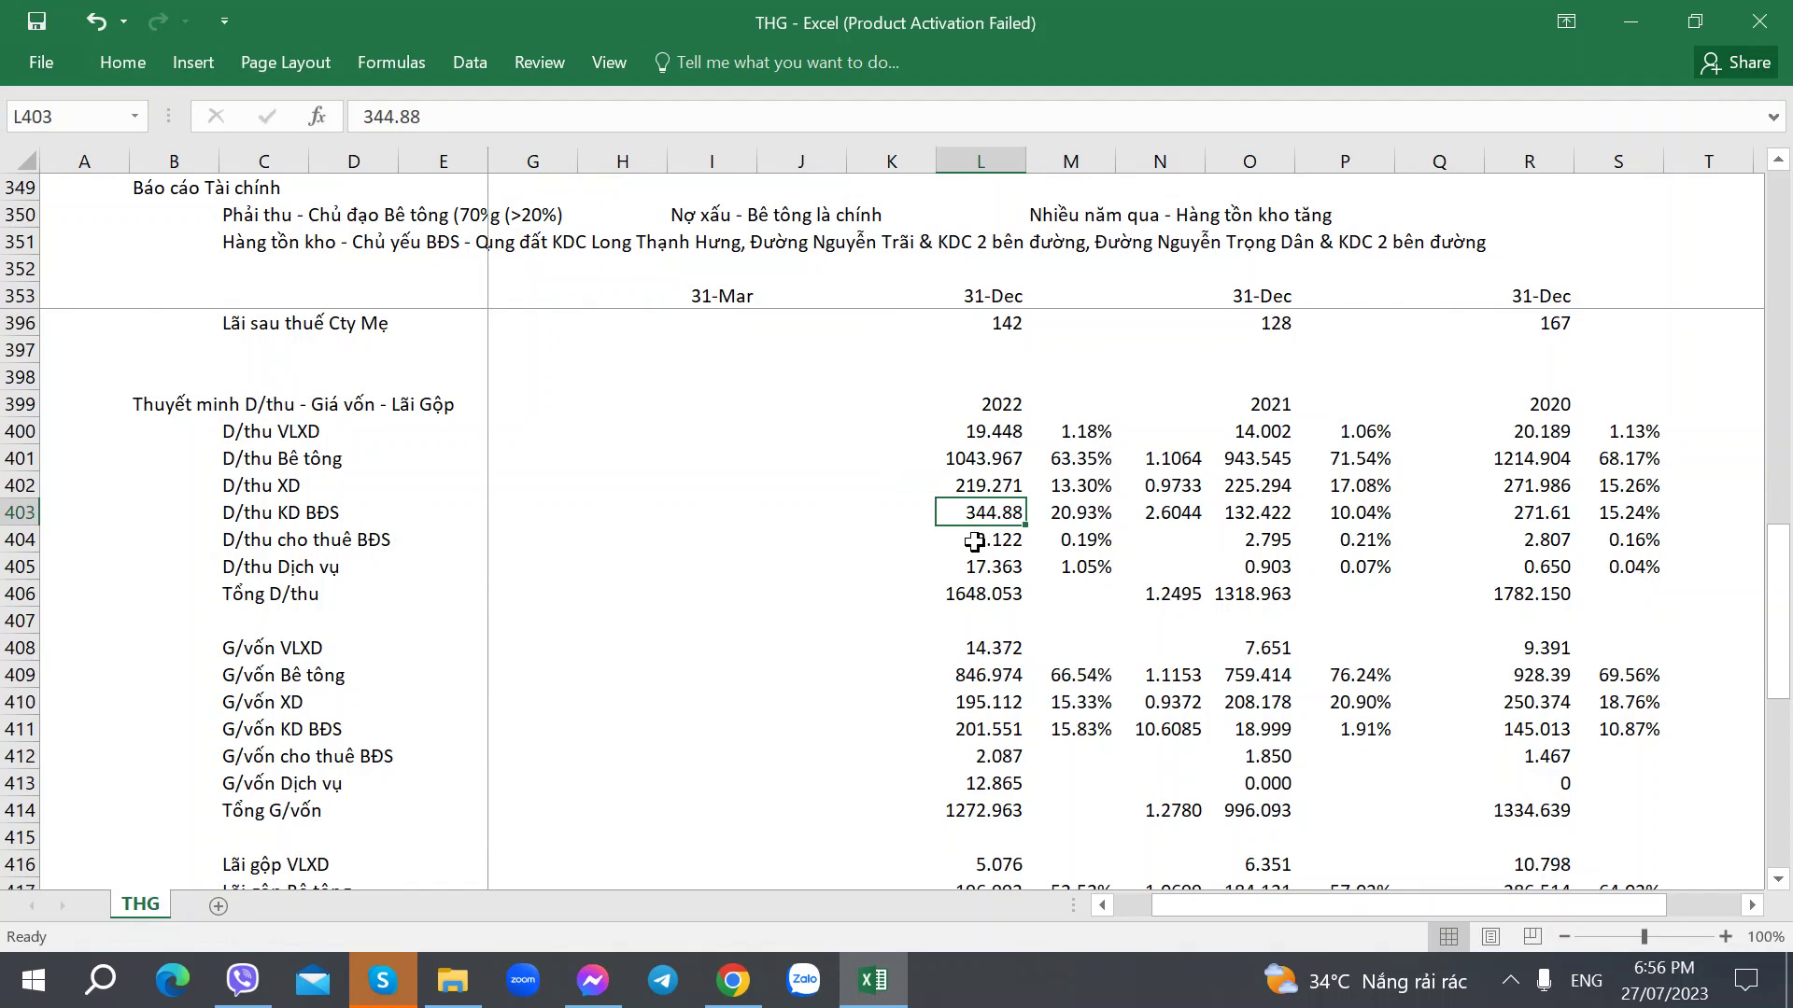
Review the 2022 to 2020 revenue, cost, gross profit, margin and after-tax profit breakdowns, including Lãi gộp KD BĐS, and the income statement.
scroll(974, 542, "down", 2)
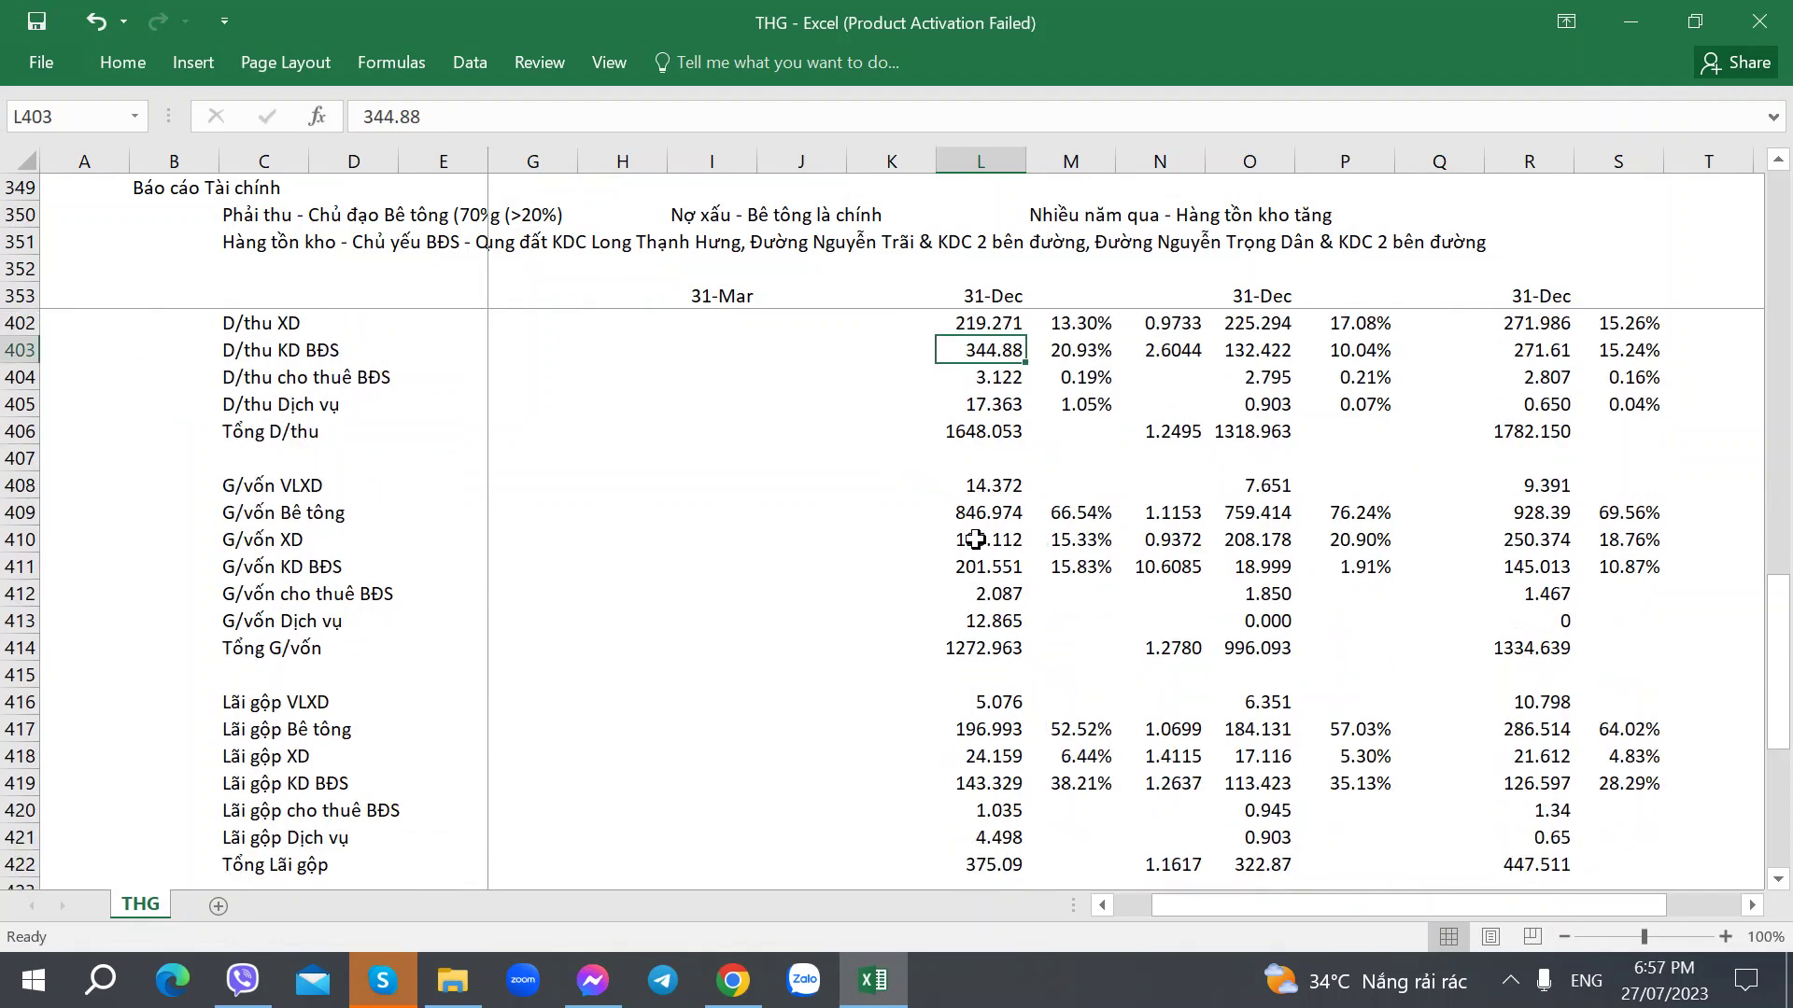
scroll(974, 539, "down", 2)
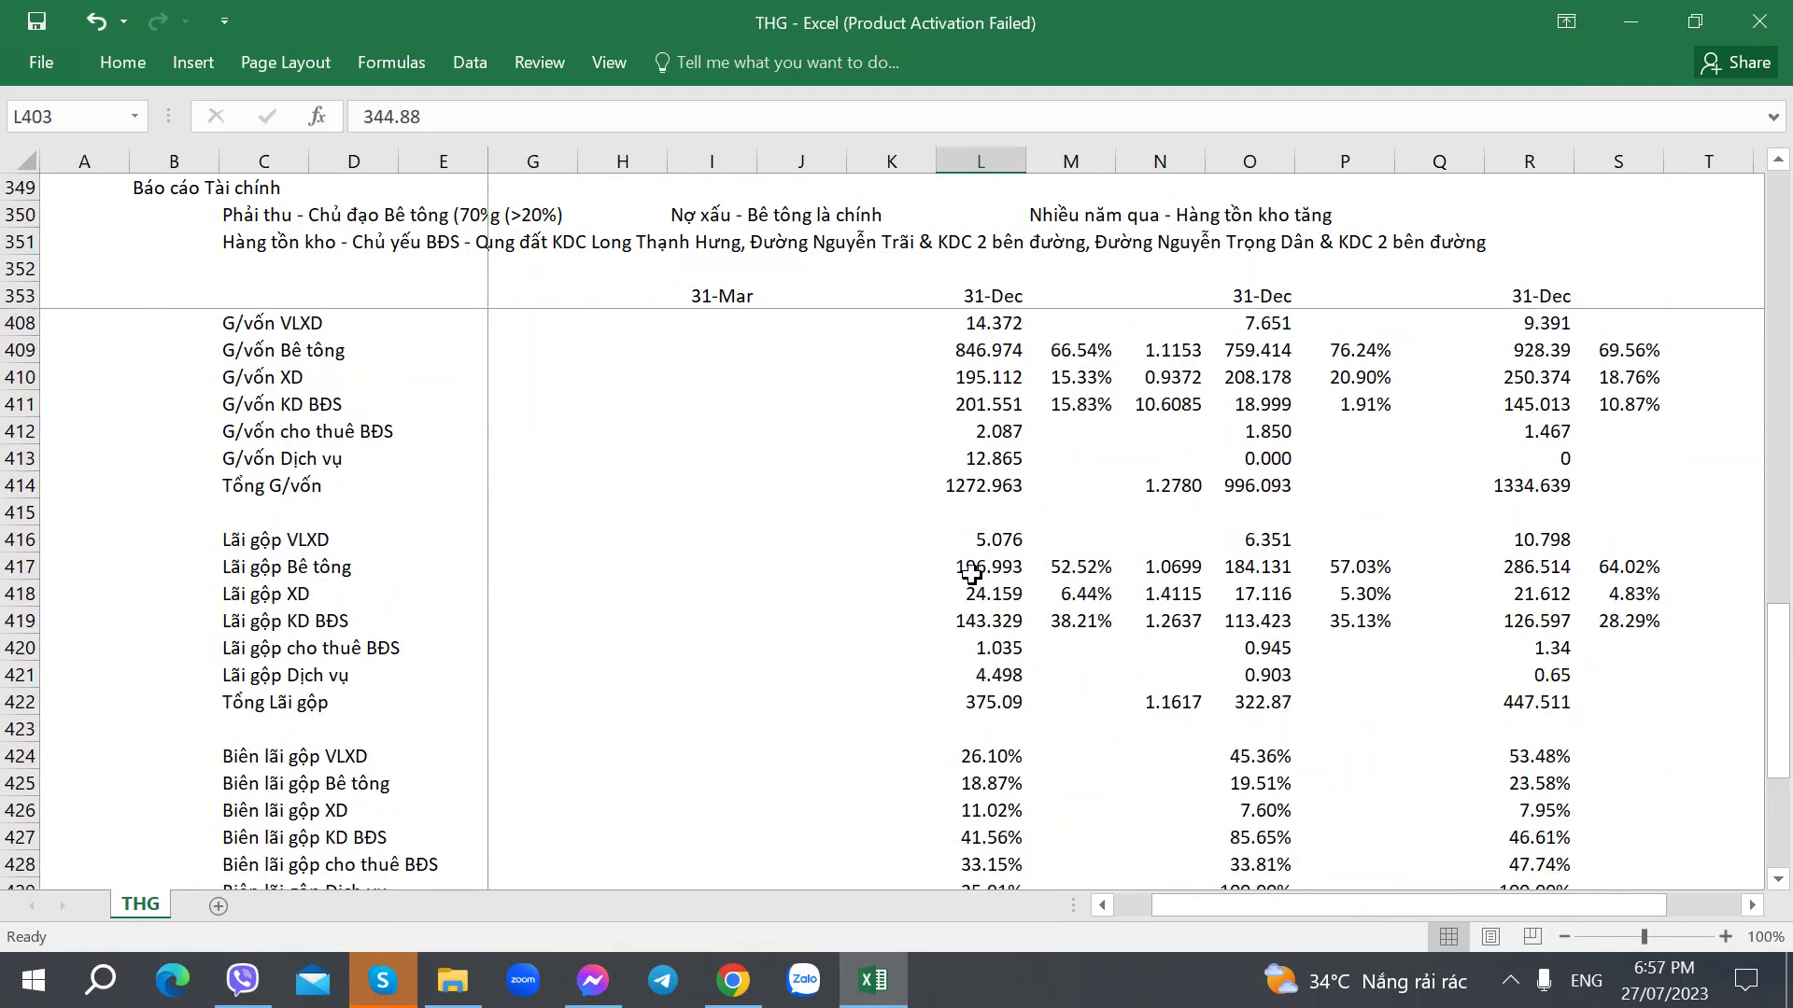
left_click(1080, 619)
scroll(1055, 645, "down", 4)
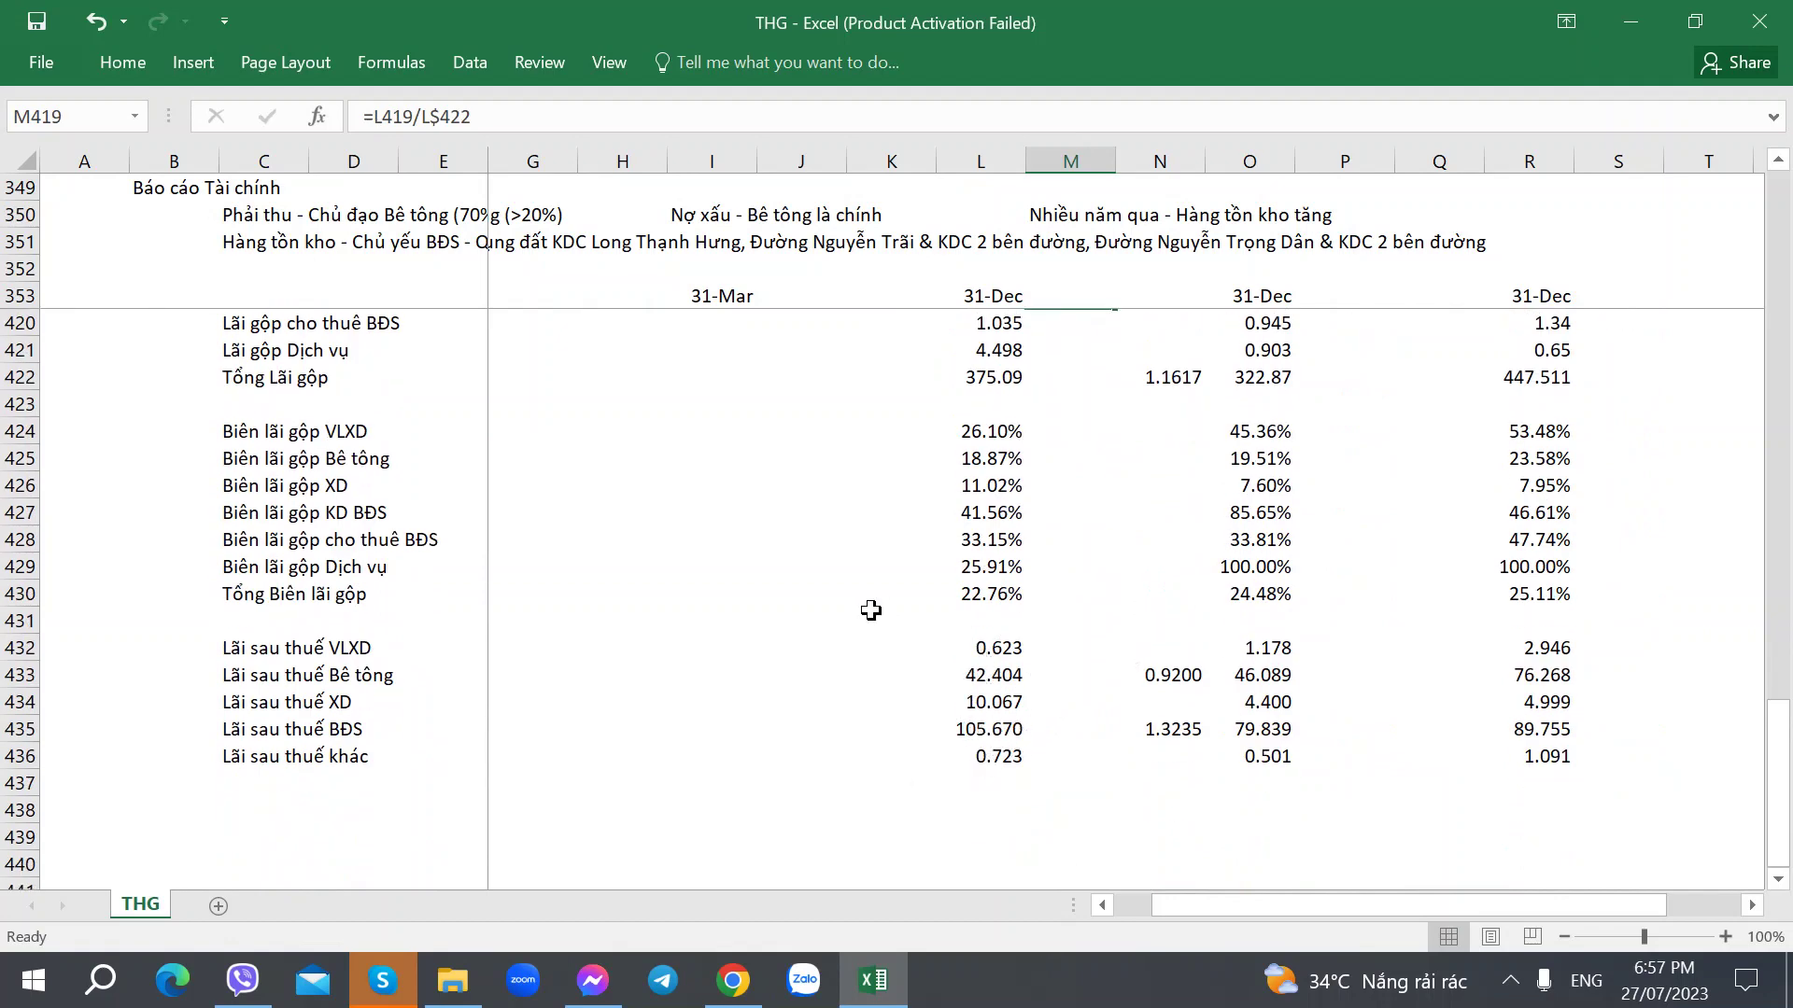
scroll(864, 609, "up", 4)
scroll(844, 611, "up", 13)
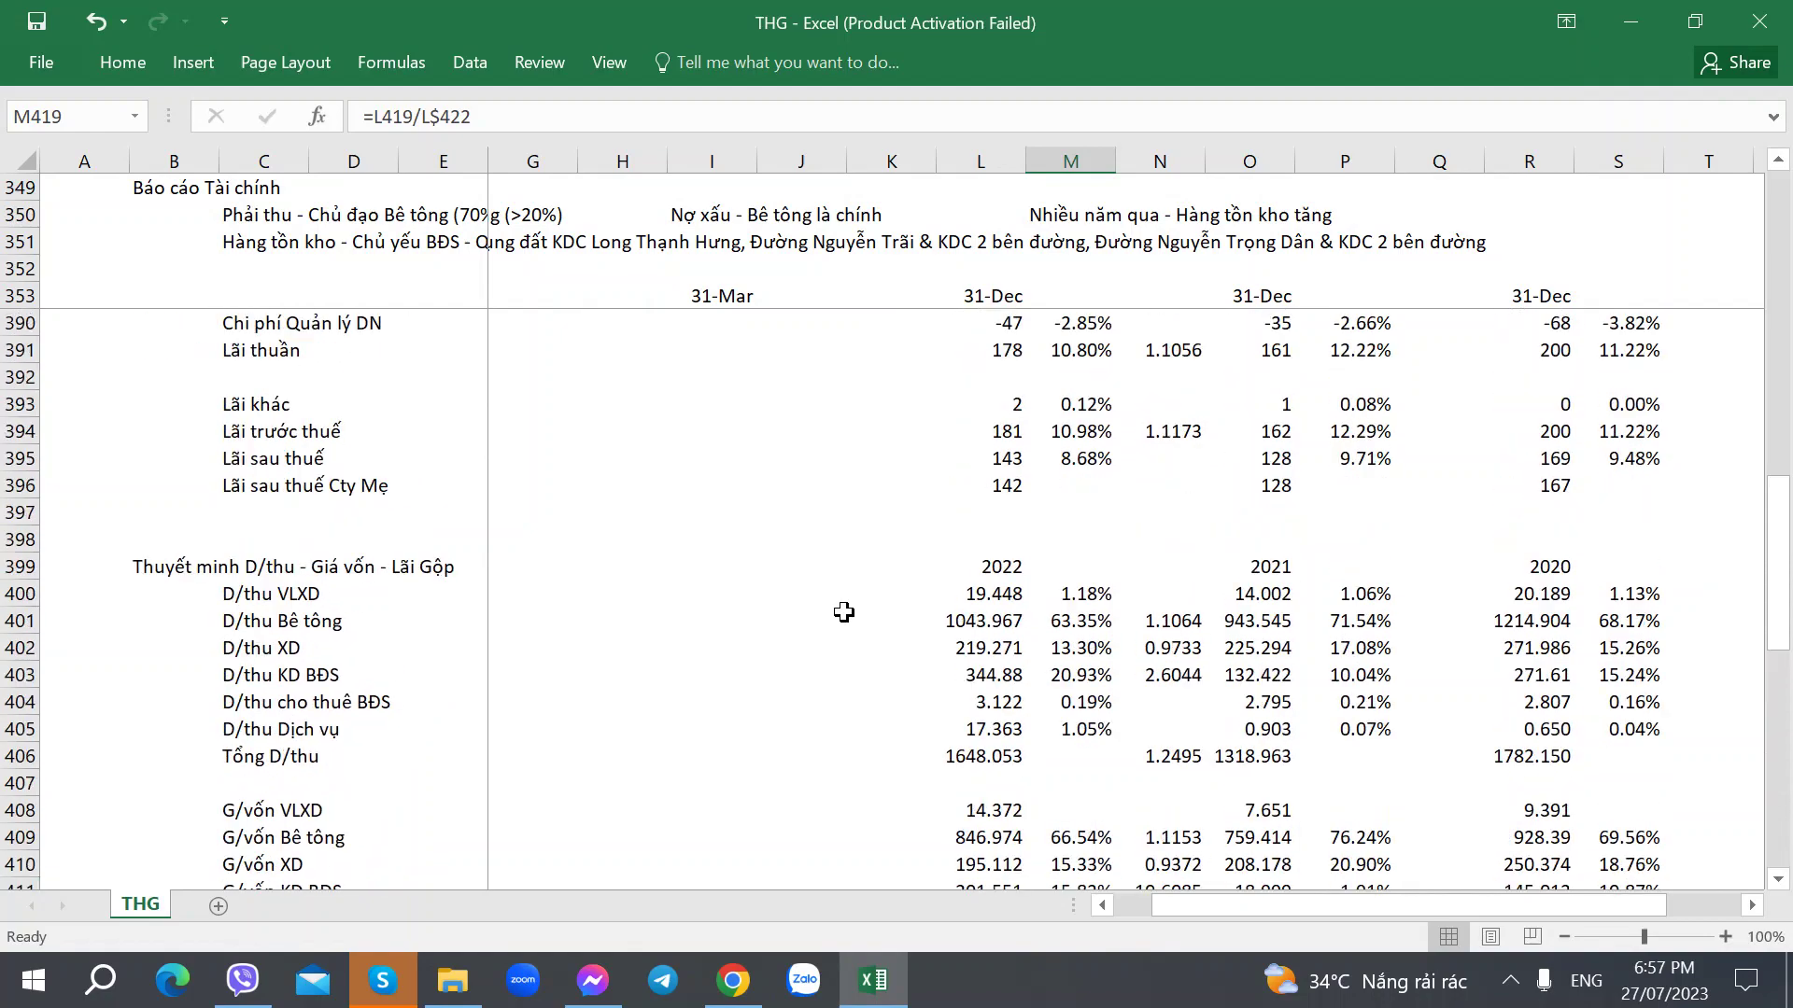
scroll(819, 616, "down", 2)
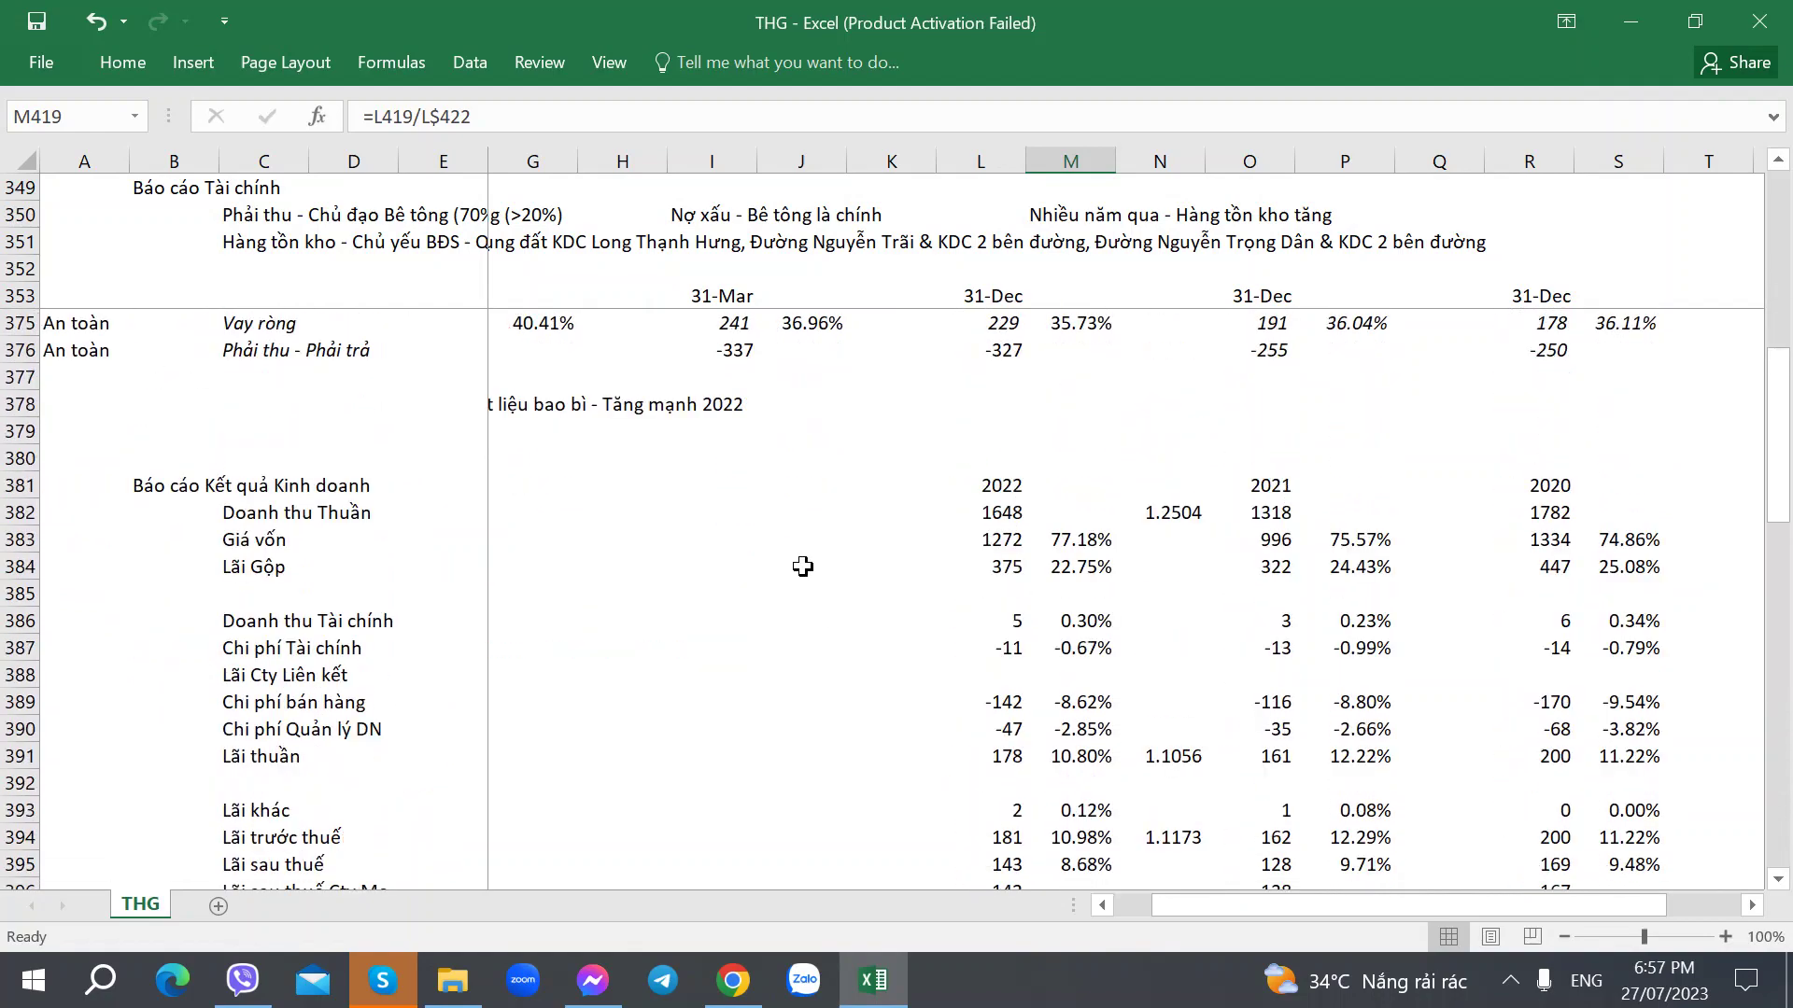
View the Q1 2023 income statement in the Chrome report, and return to the Doanh thu Thuần row in Excel.
key("alt+Tab")
left_click(665, 21)
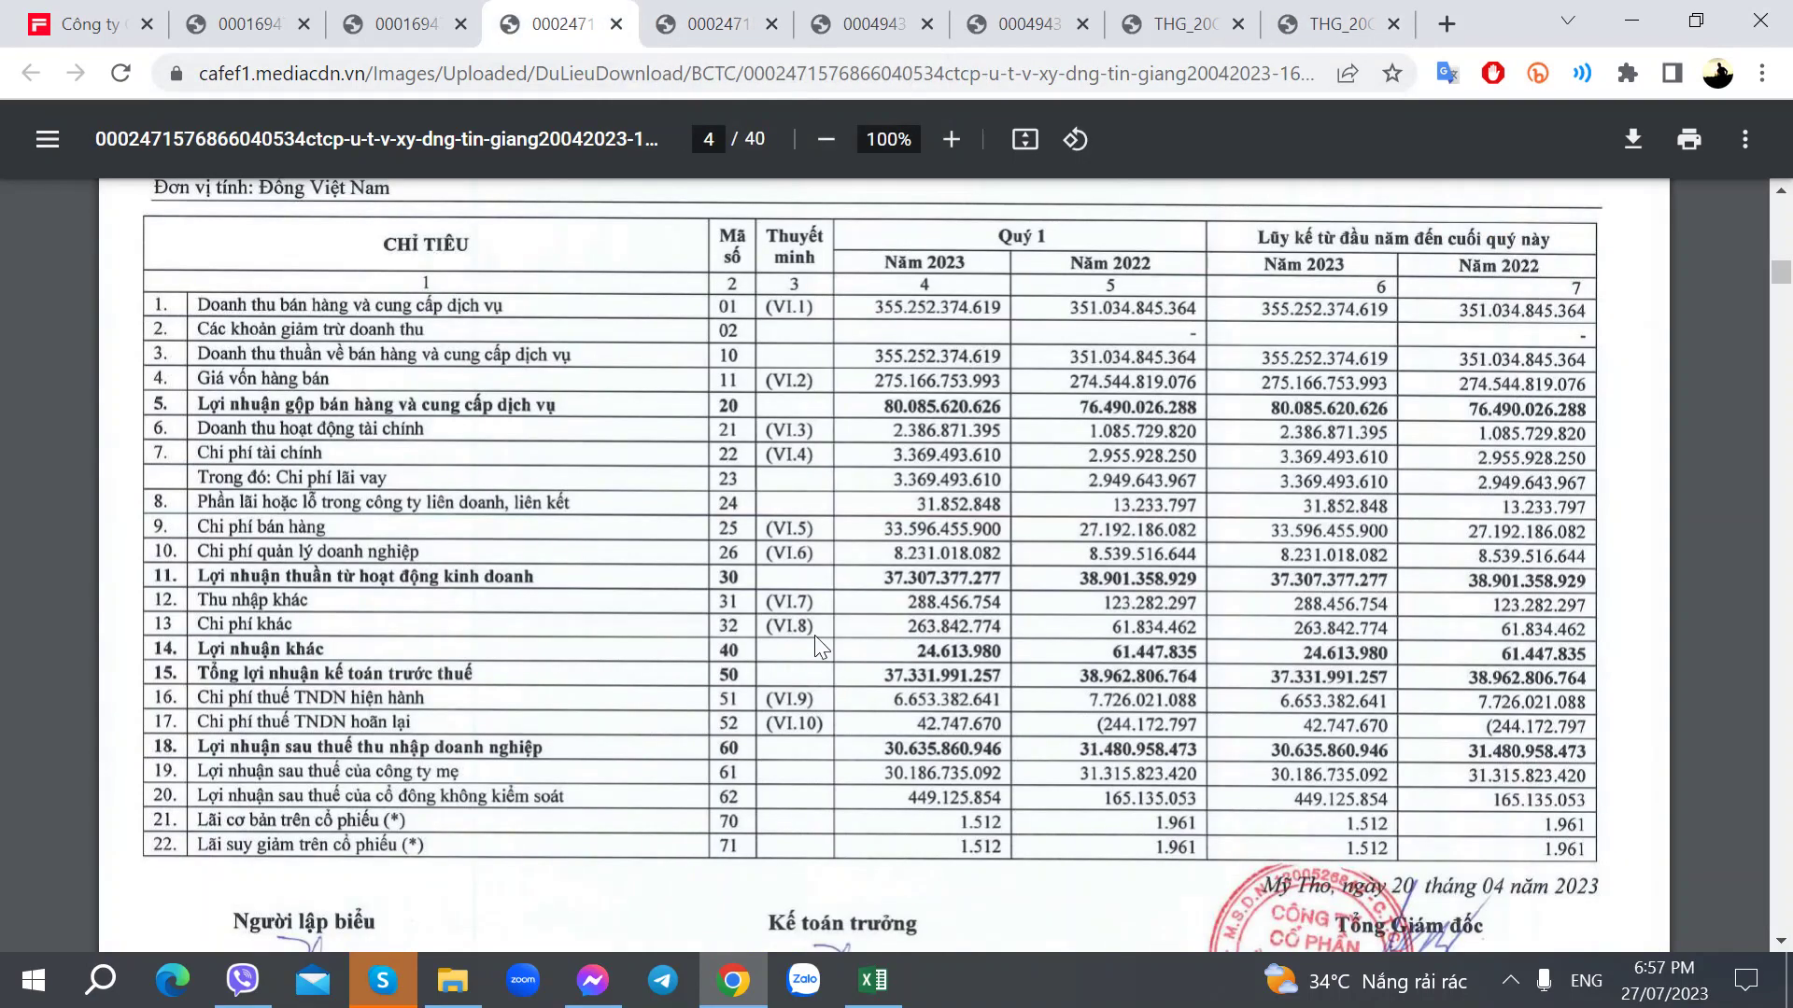
key("alt+Tab")
left_click(707, 514)
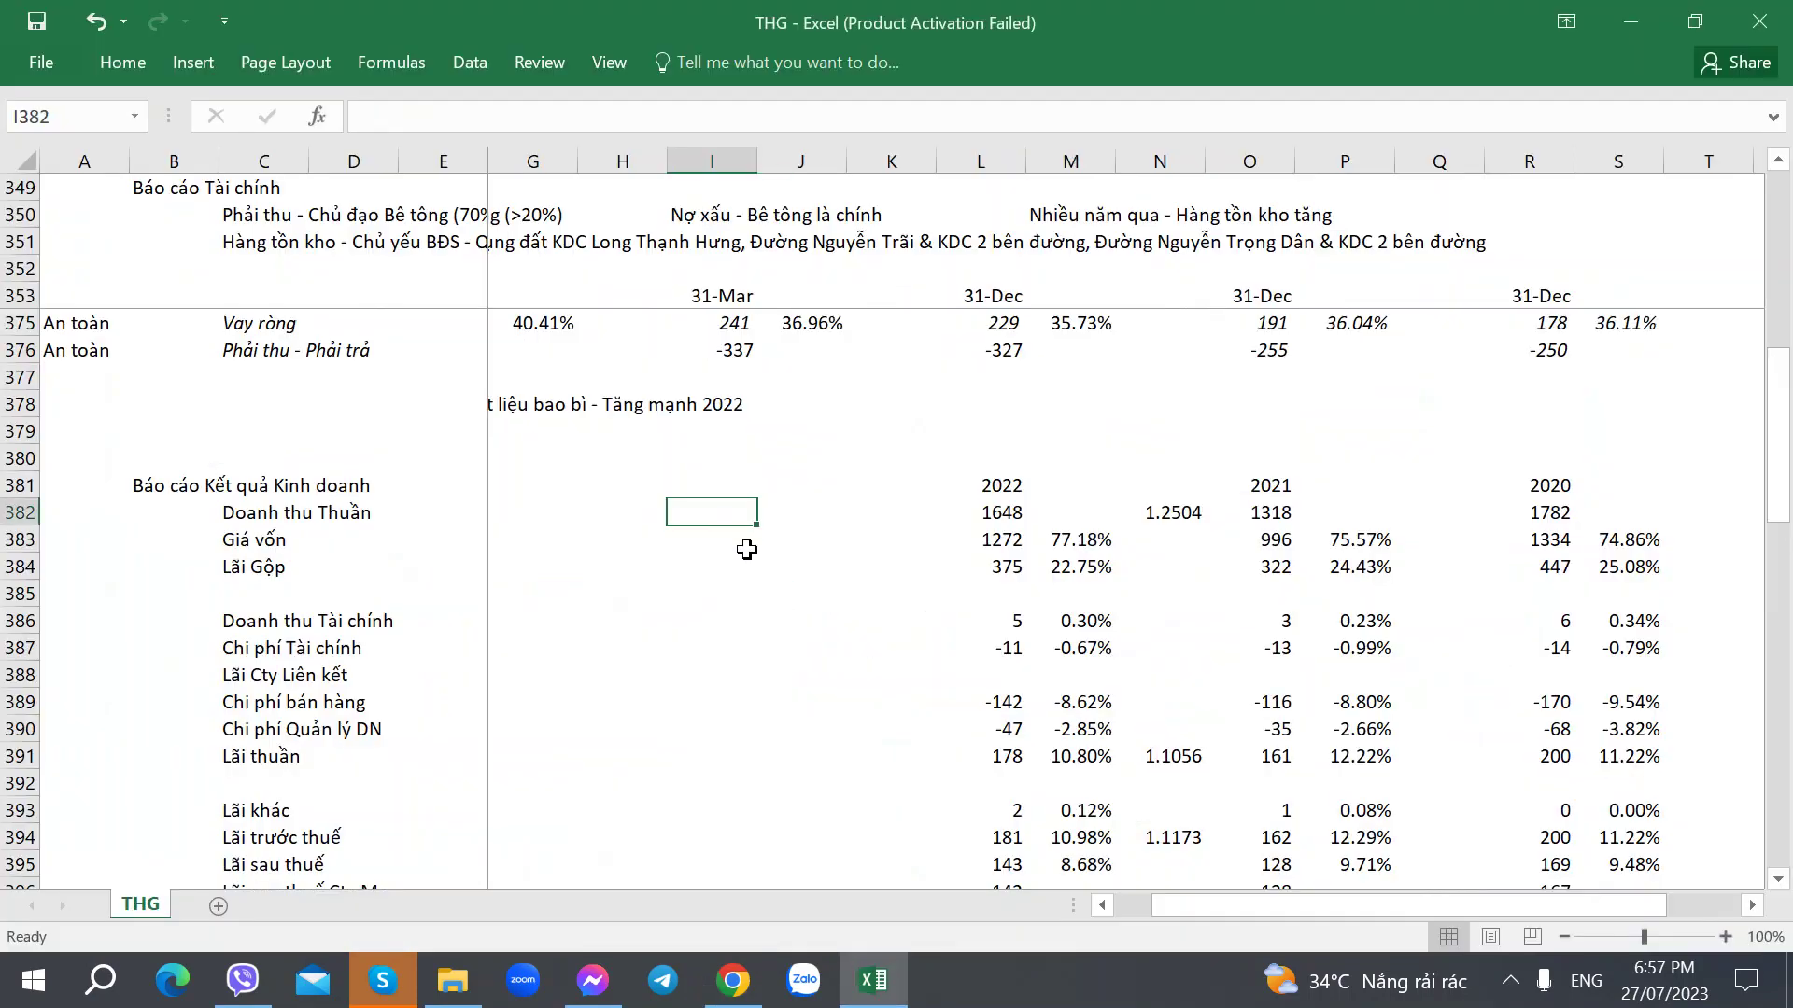
Copy the 2022 heading of the income statement to I381 and change it to Q1/2023.
key("Left")
key("Left")
key("Left")
key("Left")
key("Left")
key("Left")
key("Left")
key("Right")
key("Right")
key("Right")
key("Right")
key("Right")
key("Right")
key("Right")
key("Right")
key("Right")
key("Right")
key("Right")
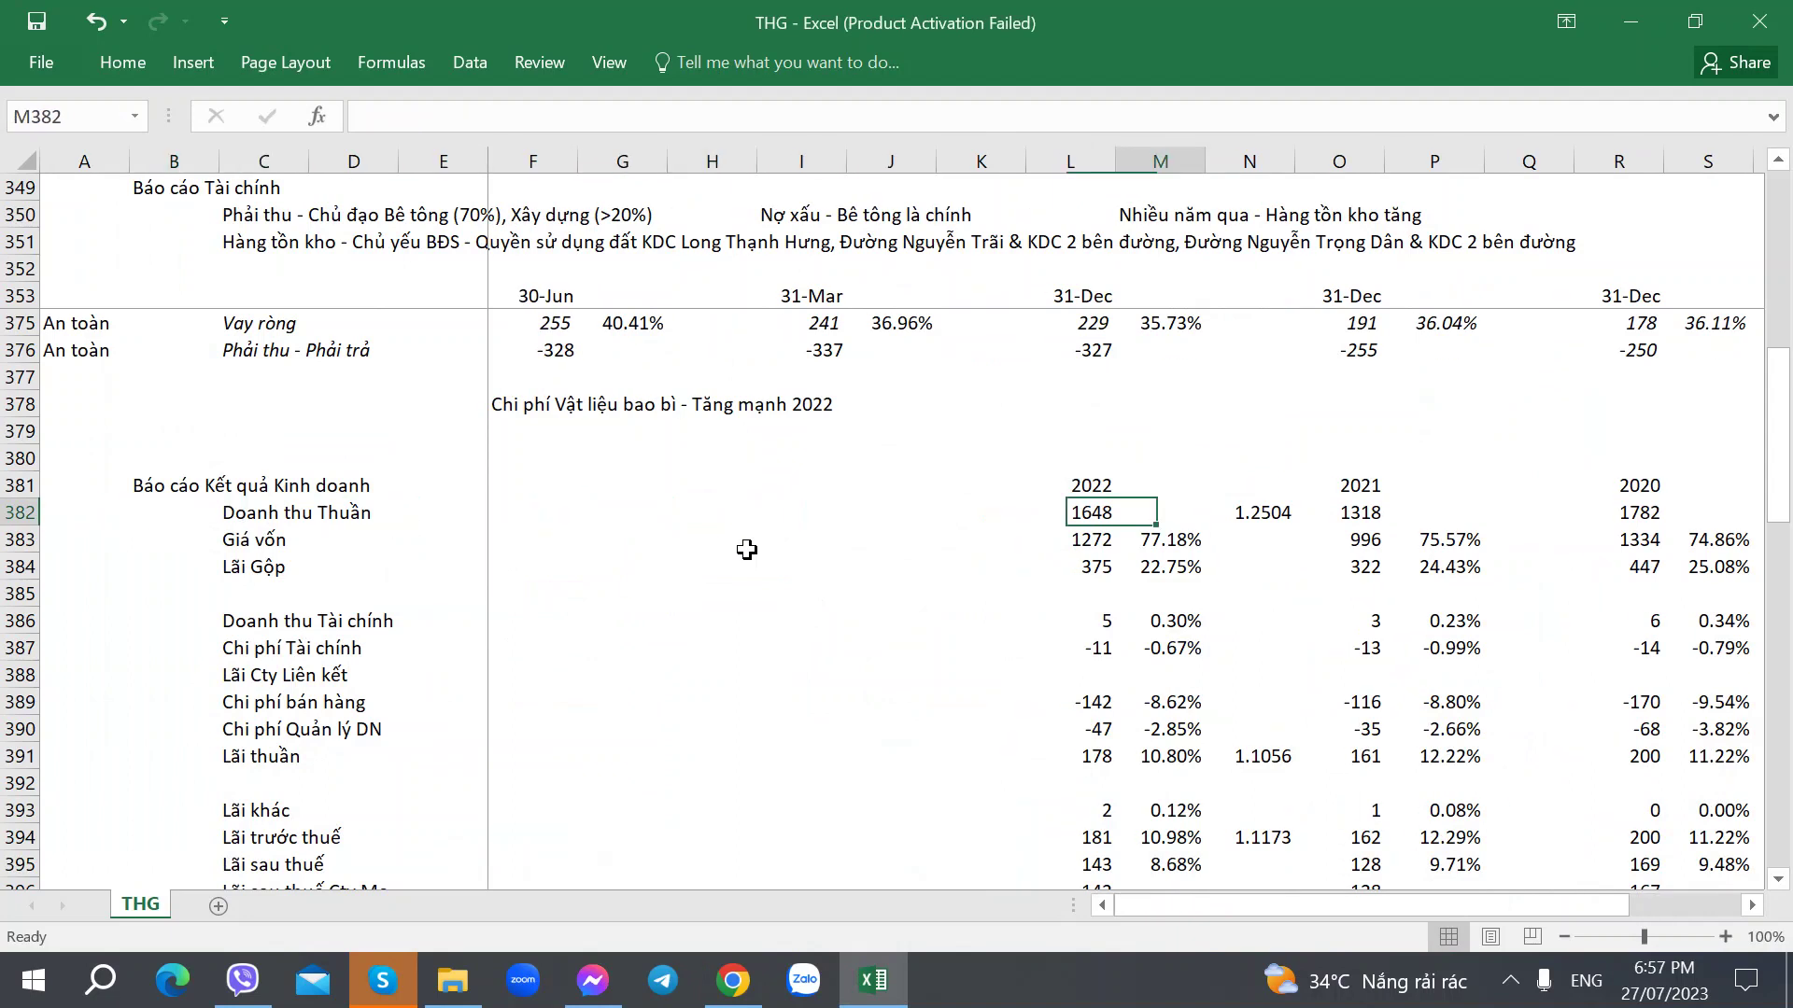
key("Up")
key("Left")
key("ctrl+c")
key("Left")
key("Left")
key("Left")
key("ctrl+v")
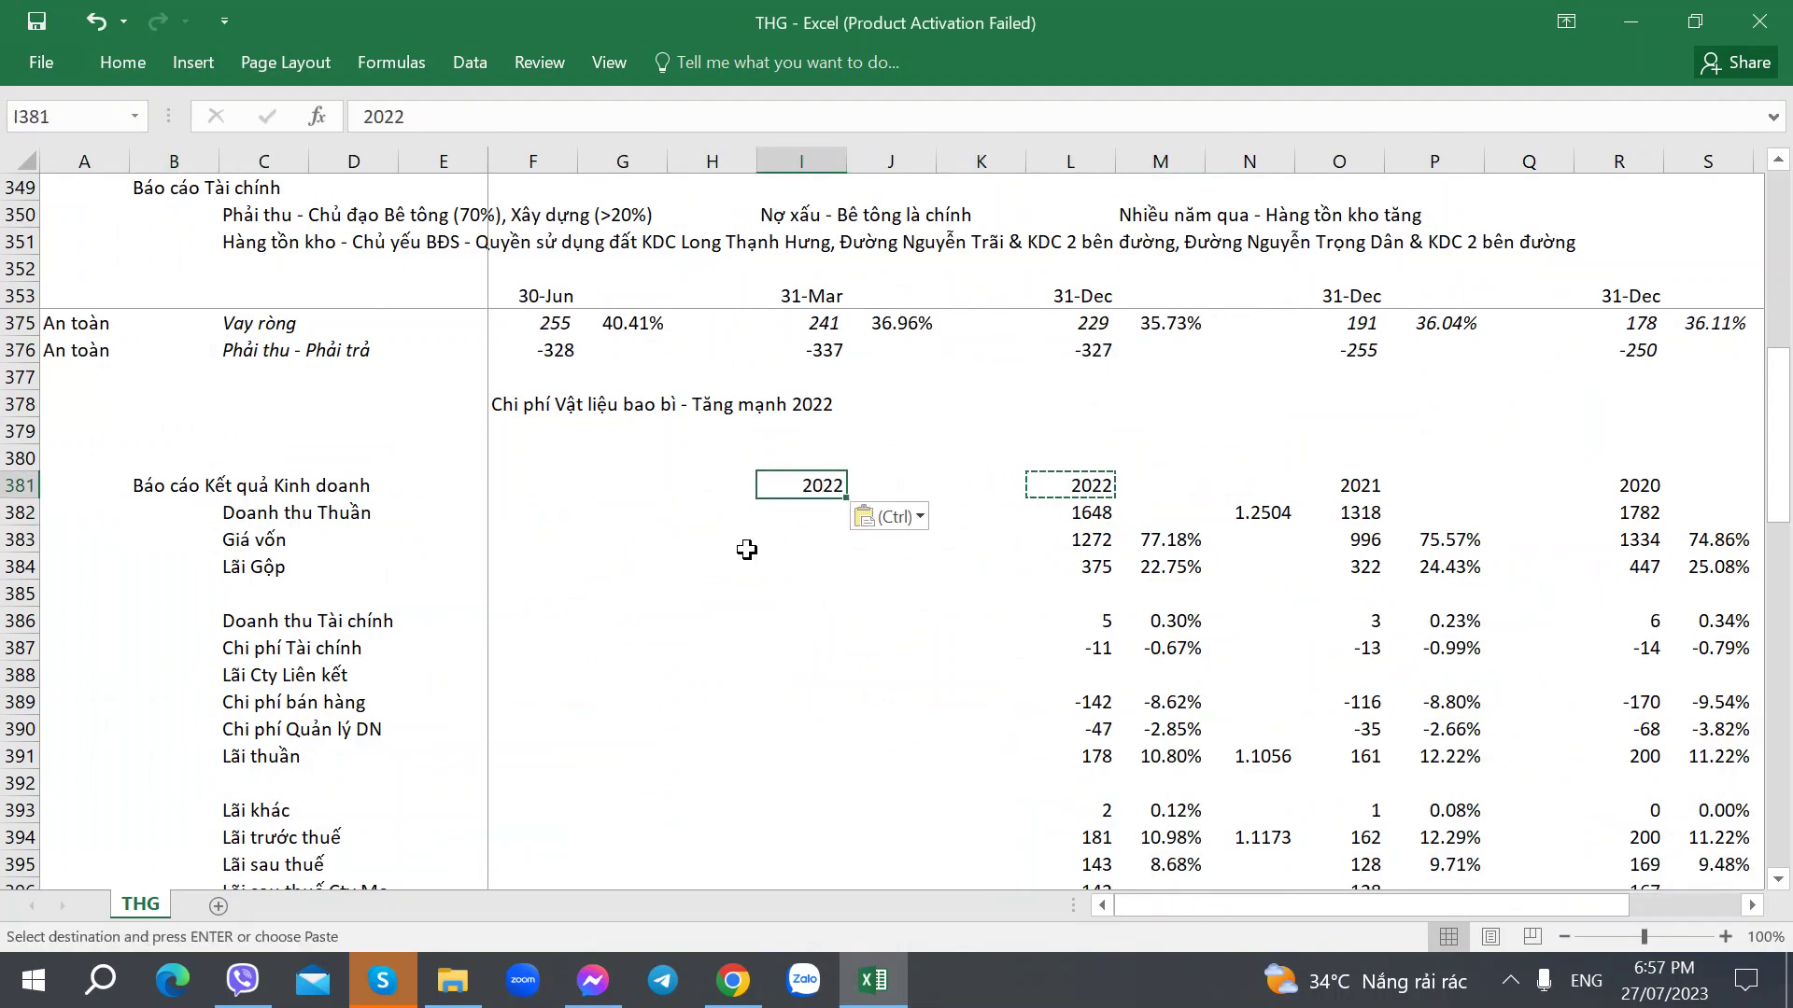
type("Q1/2023")
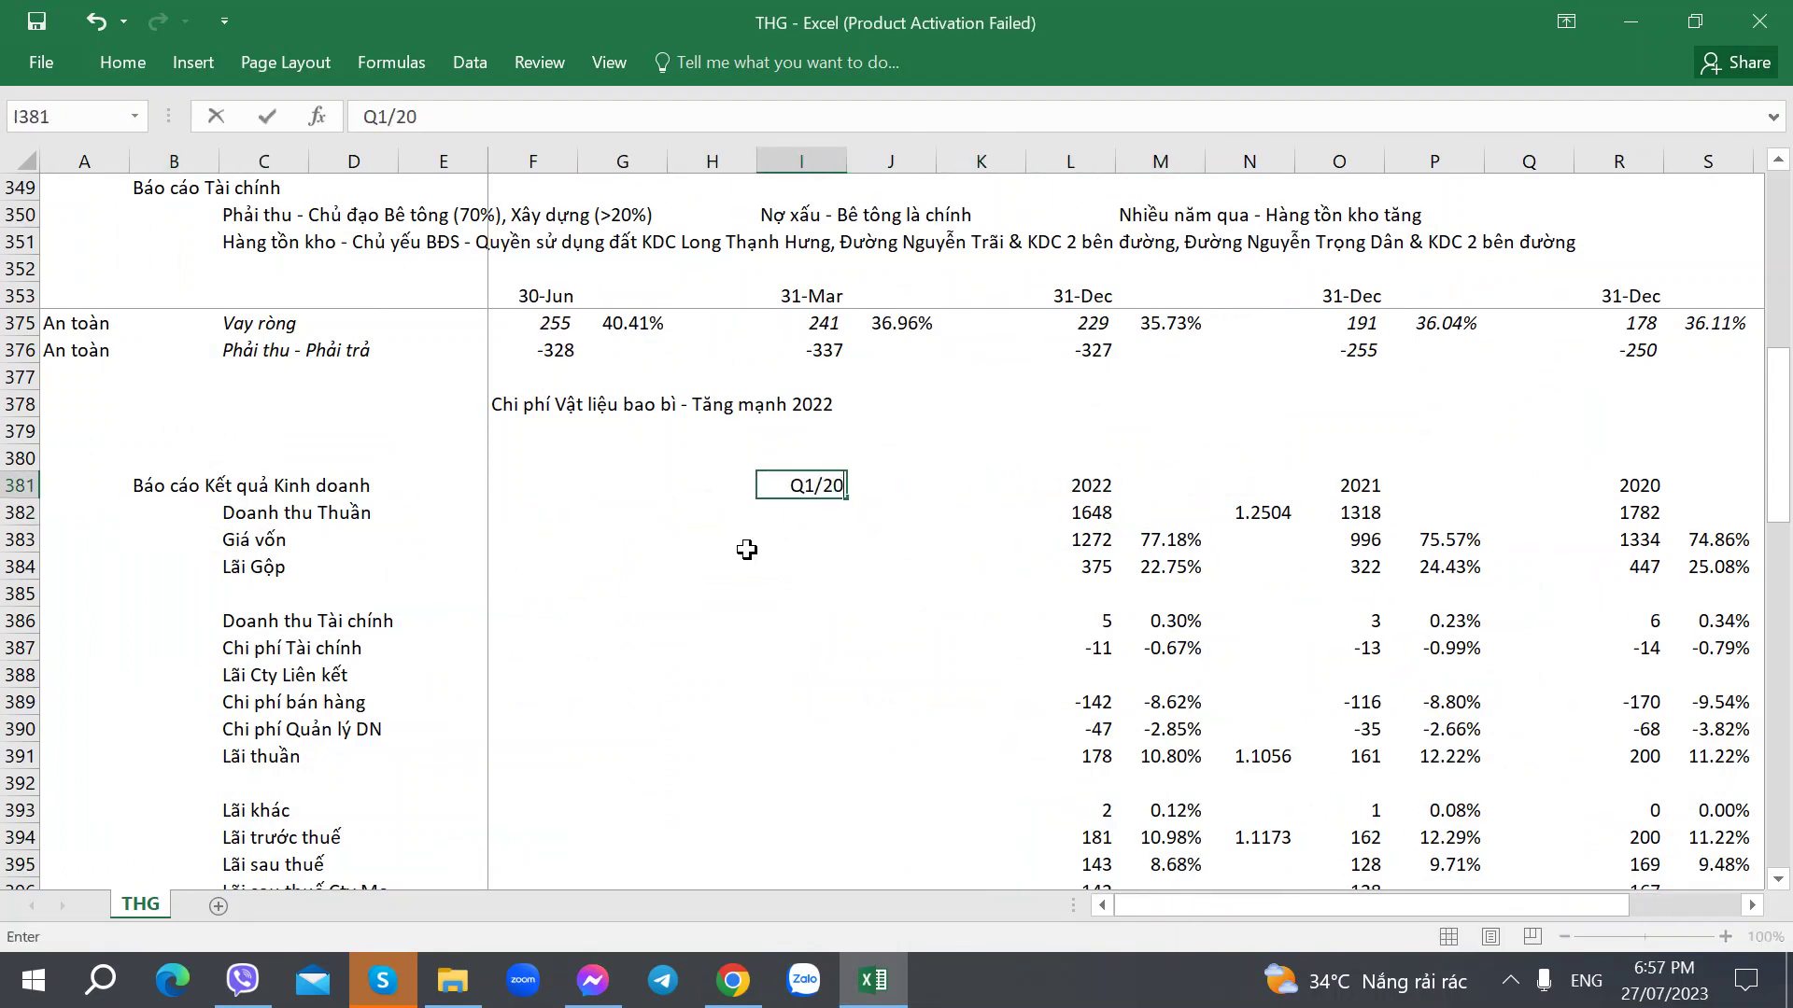
key("Tab")
key("Return")
key("Up")
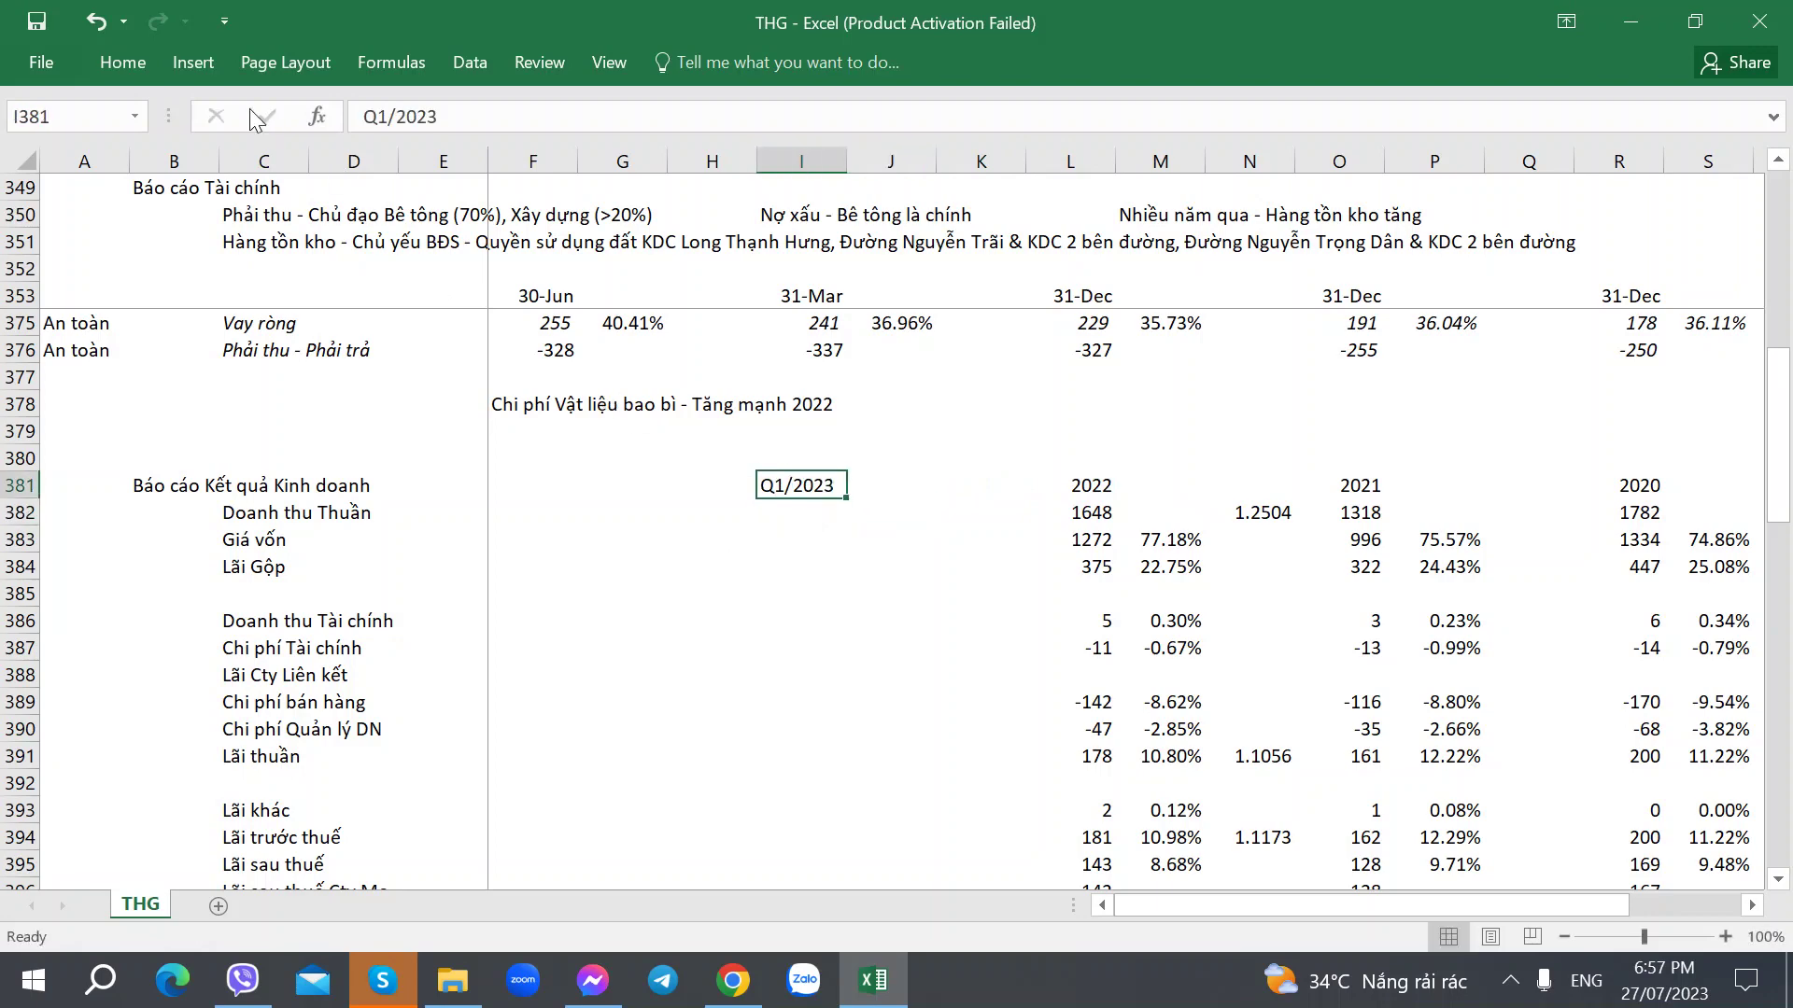
Right-align the Q1/2023 heading in I381.
left_click(193, 66)
left_click(123, 62)
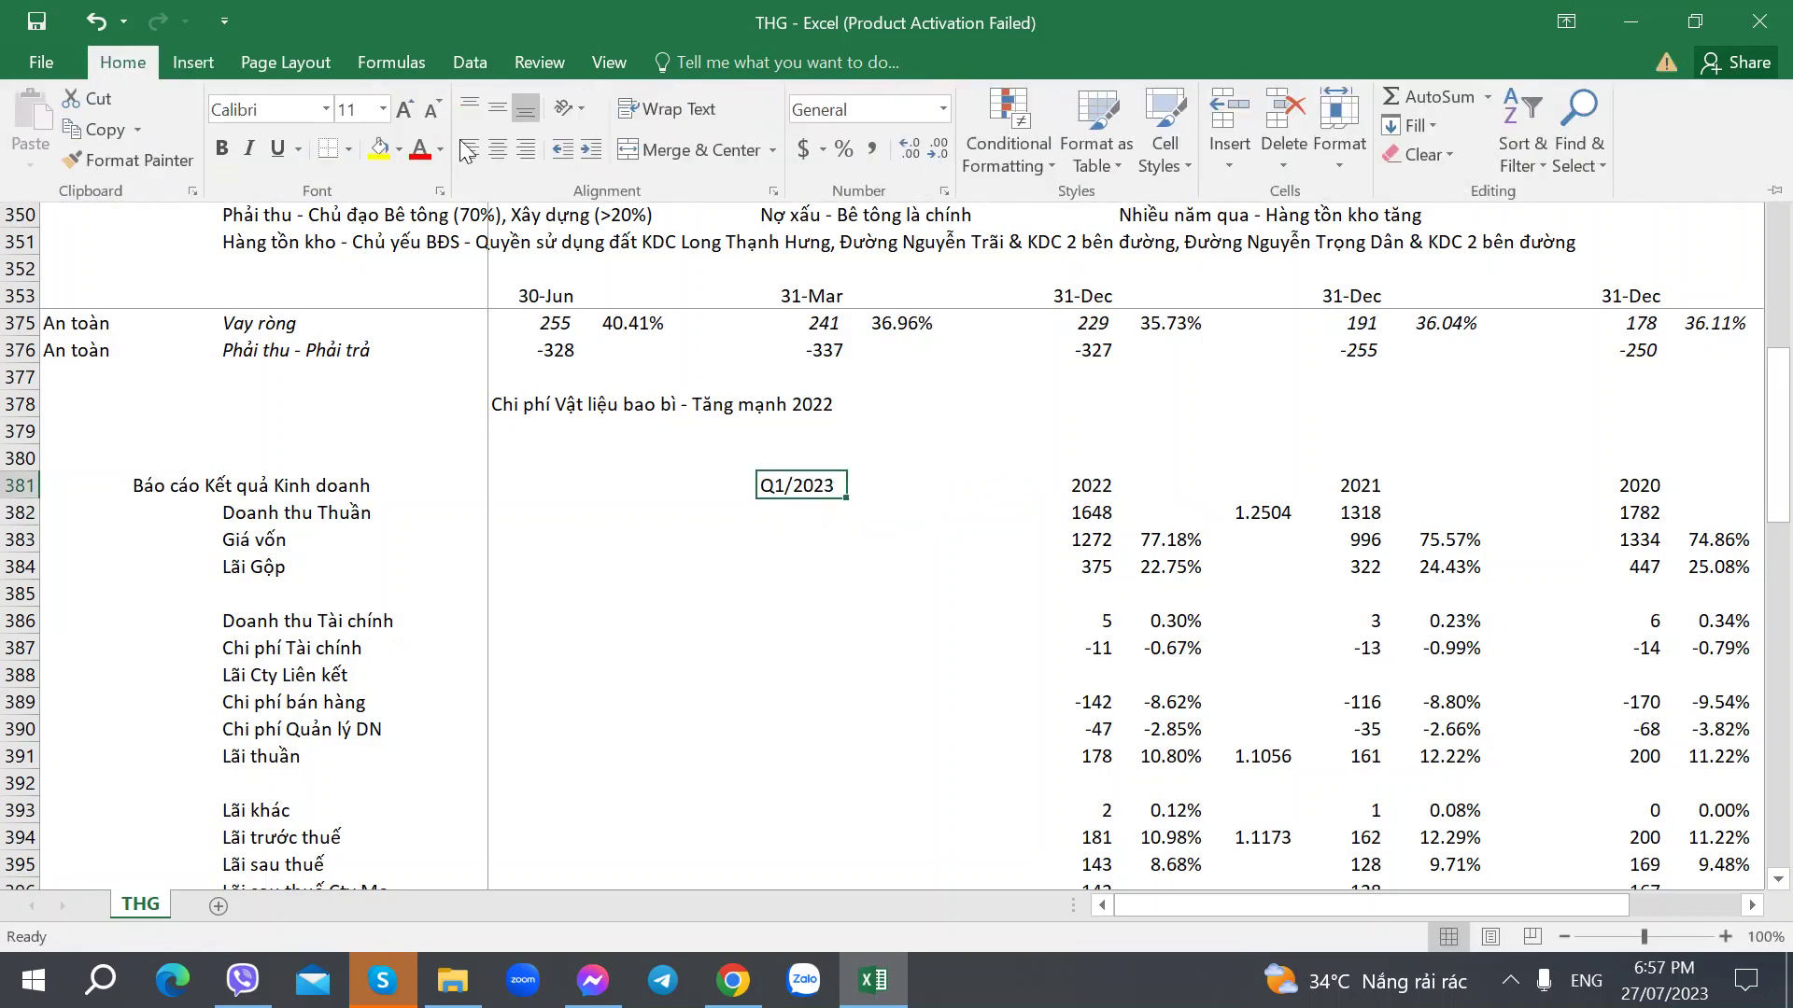
left_click(528, 155)
left_click(810, 537)
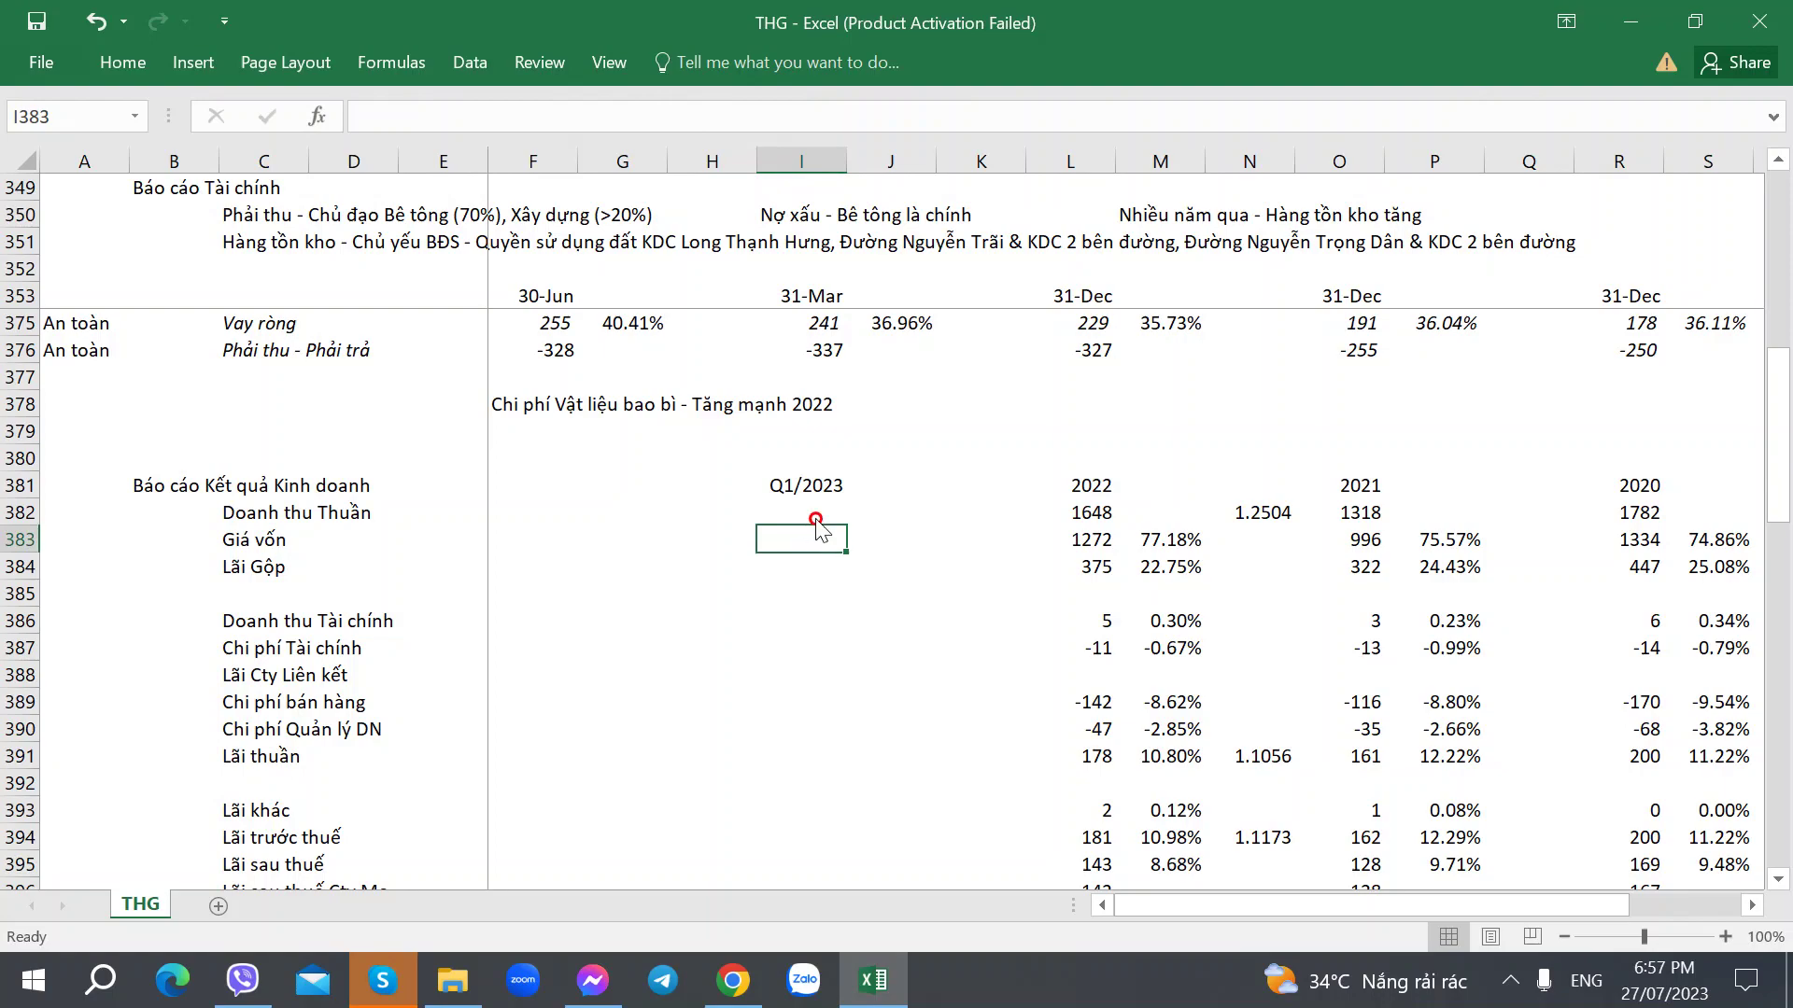
Enter the Q1/2023 Doanh thu Thuần from the Chrome report in I382 as 355.252.
left_click(811, 507)
key("alt+Tab")
key("alt+Tab")
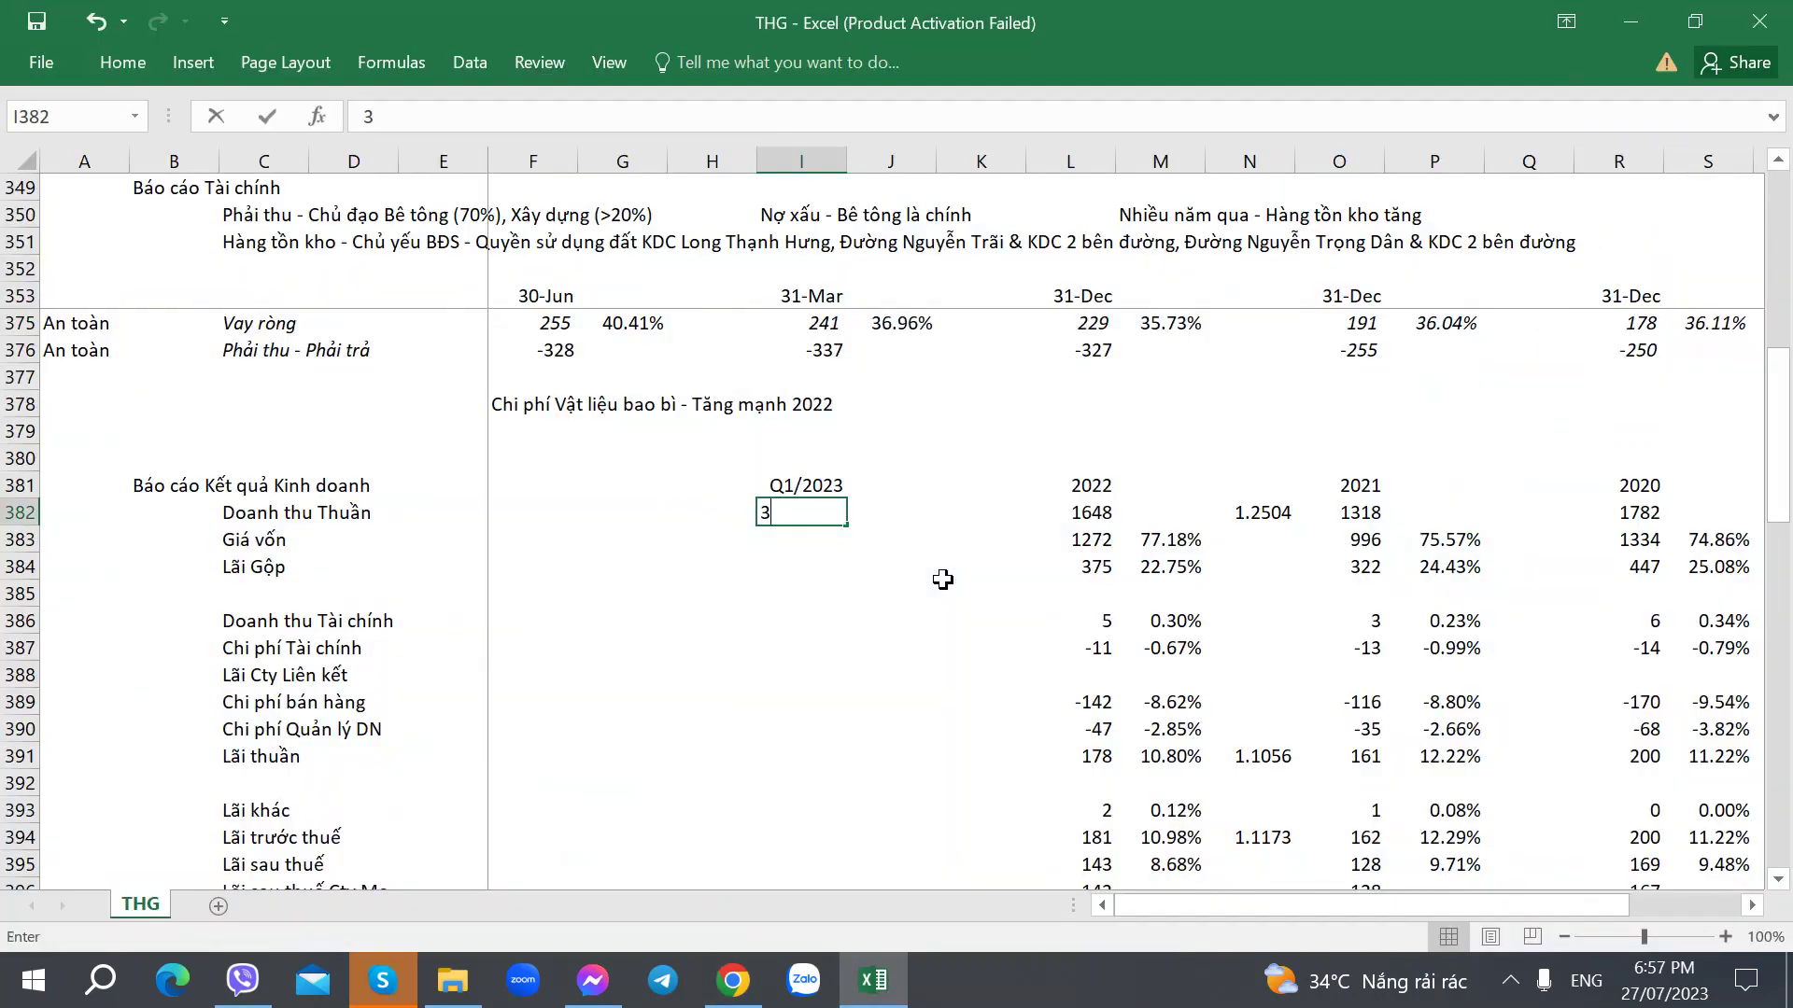
type("355.")
key("Return")
key("alt+Tab")
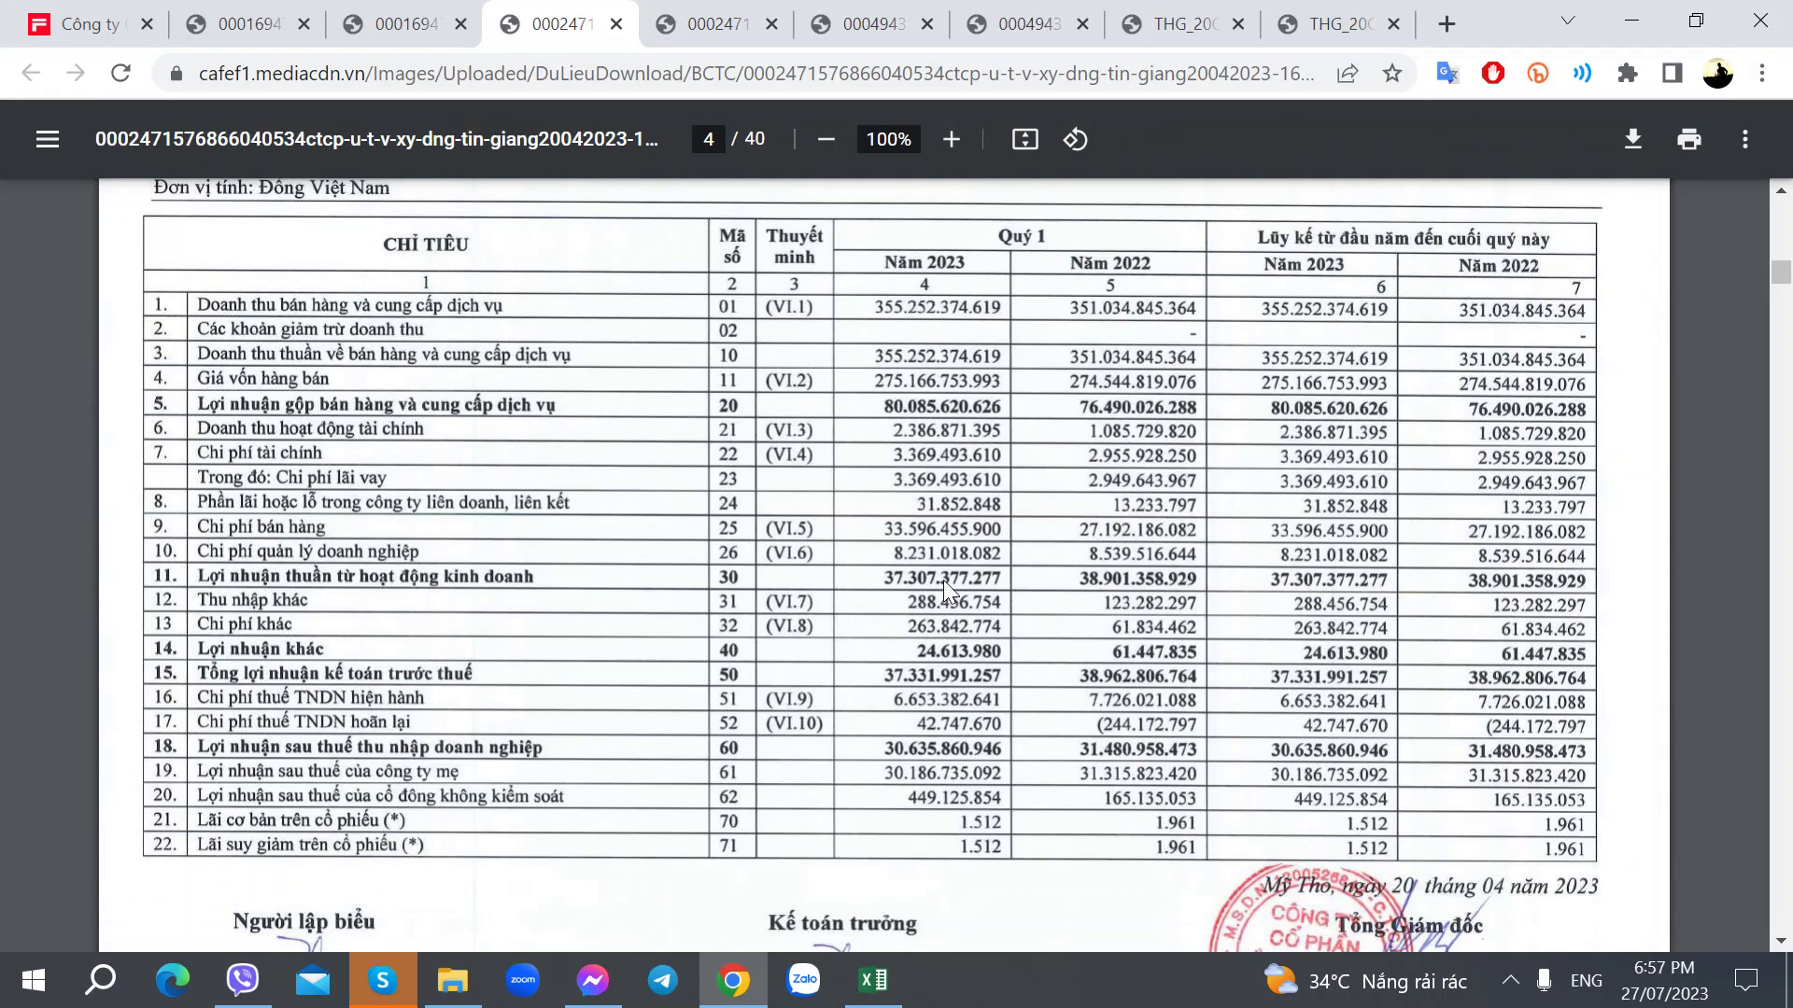
key("alt+Tab")
key("alt+Tab")
key("alt+Tab")
key("F2")
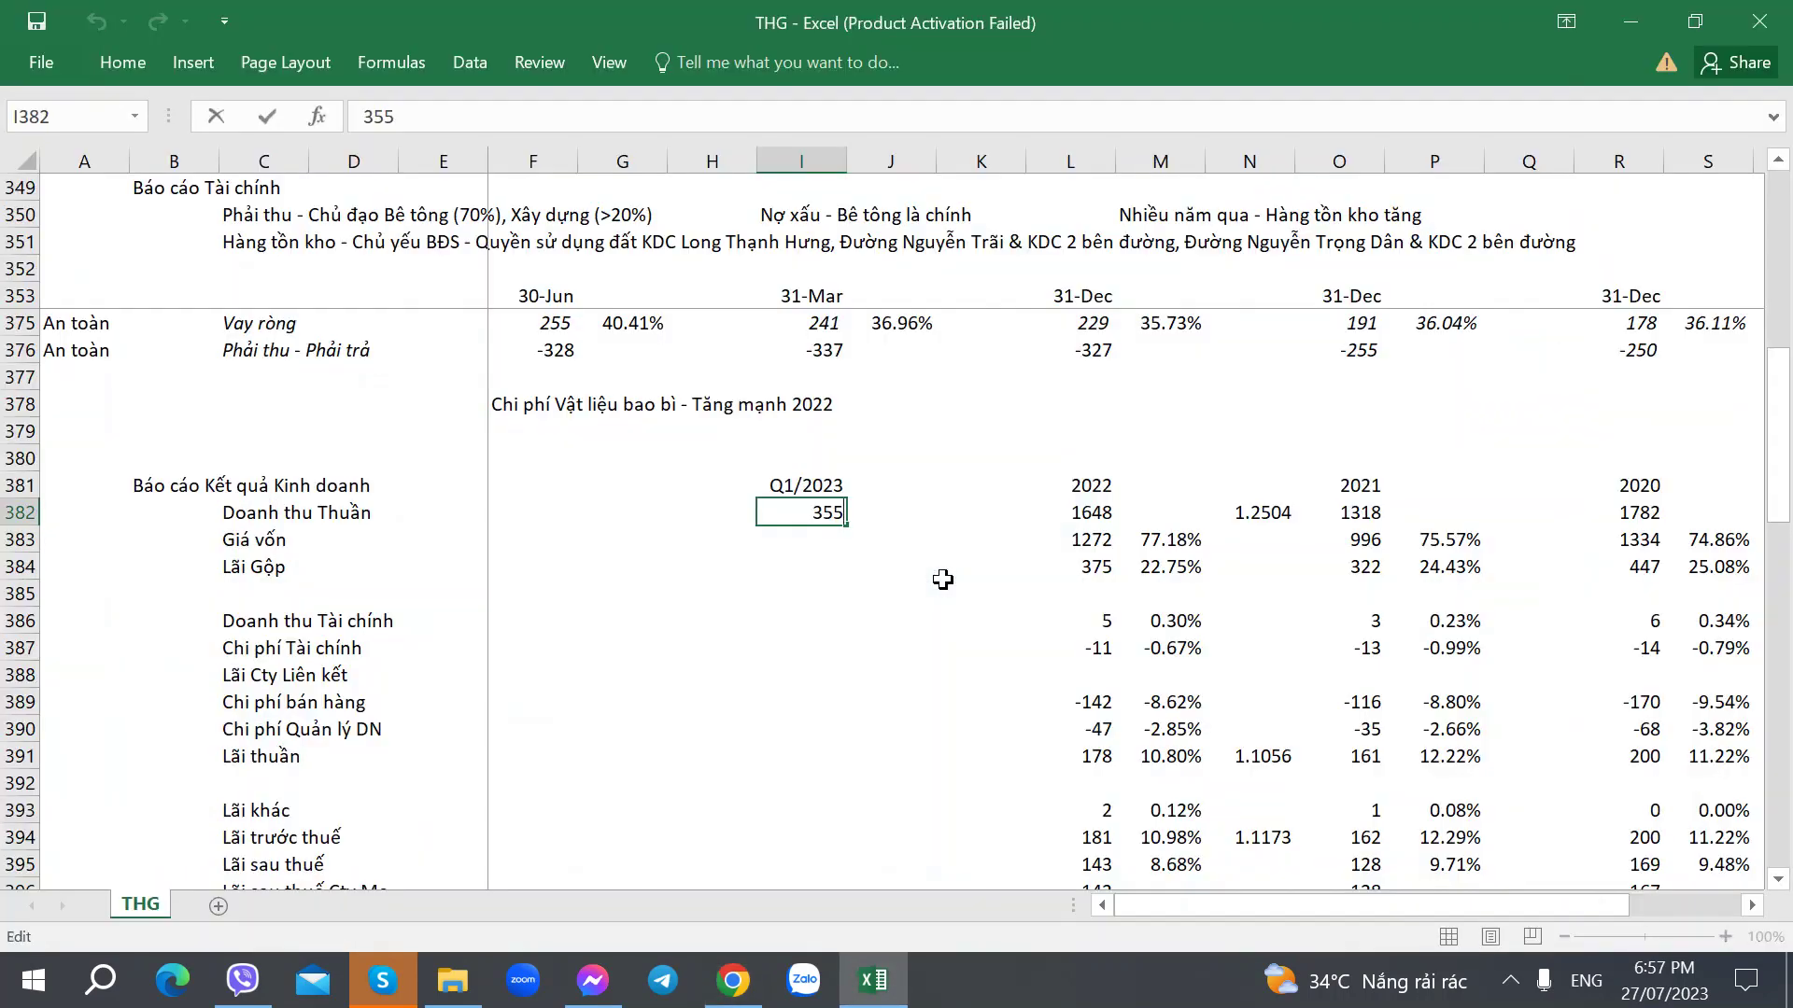
type(".252")
key("ctrl+Return")
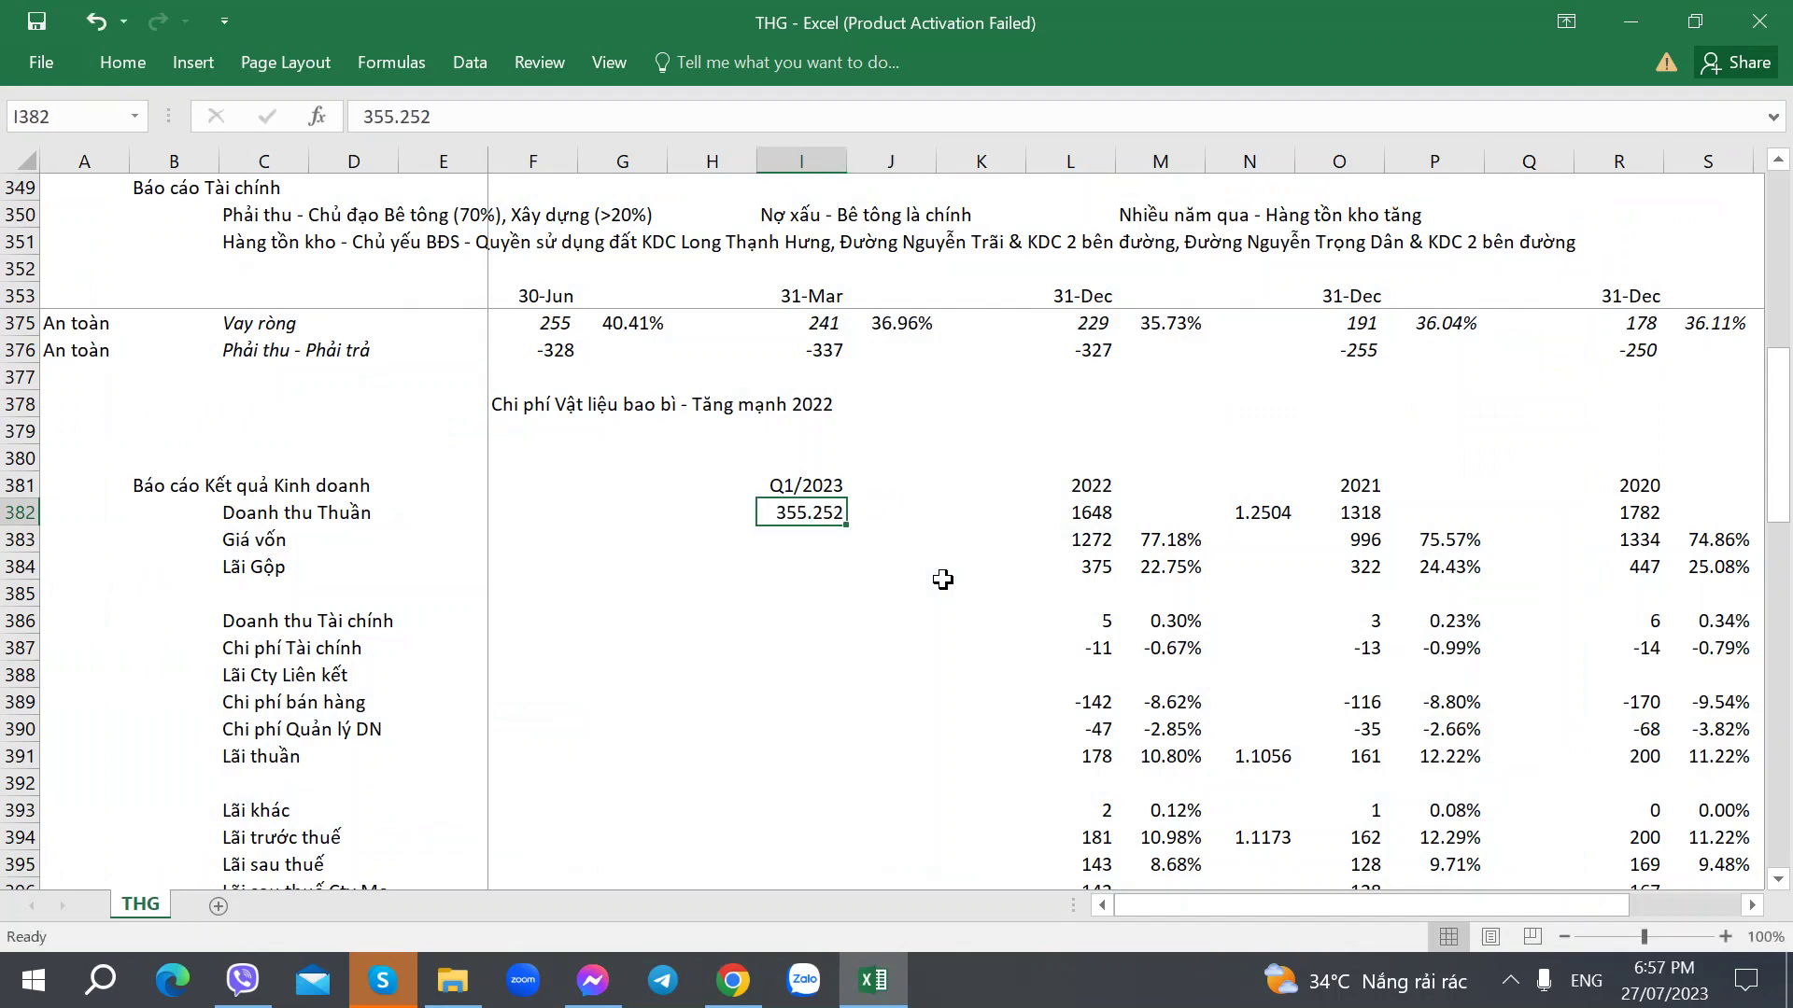
Format I382 as a number with a thousands separator and zero decimal places.
key("ctrl+1")
left_click(618, 274)
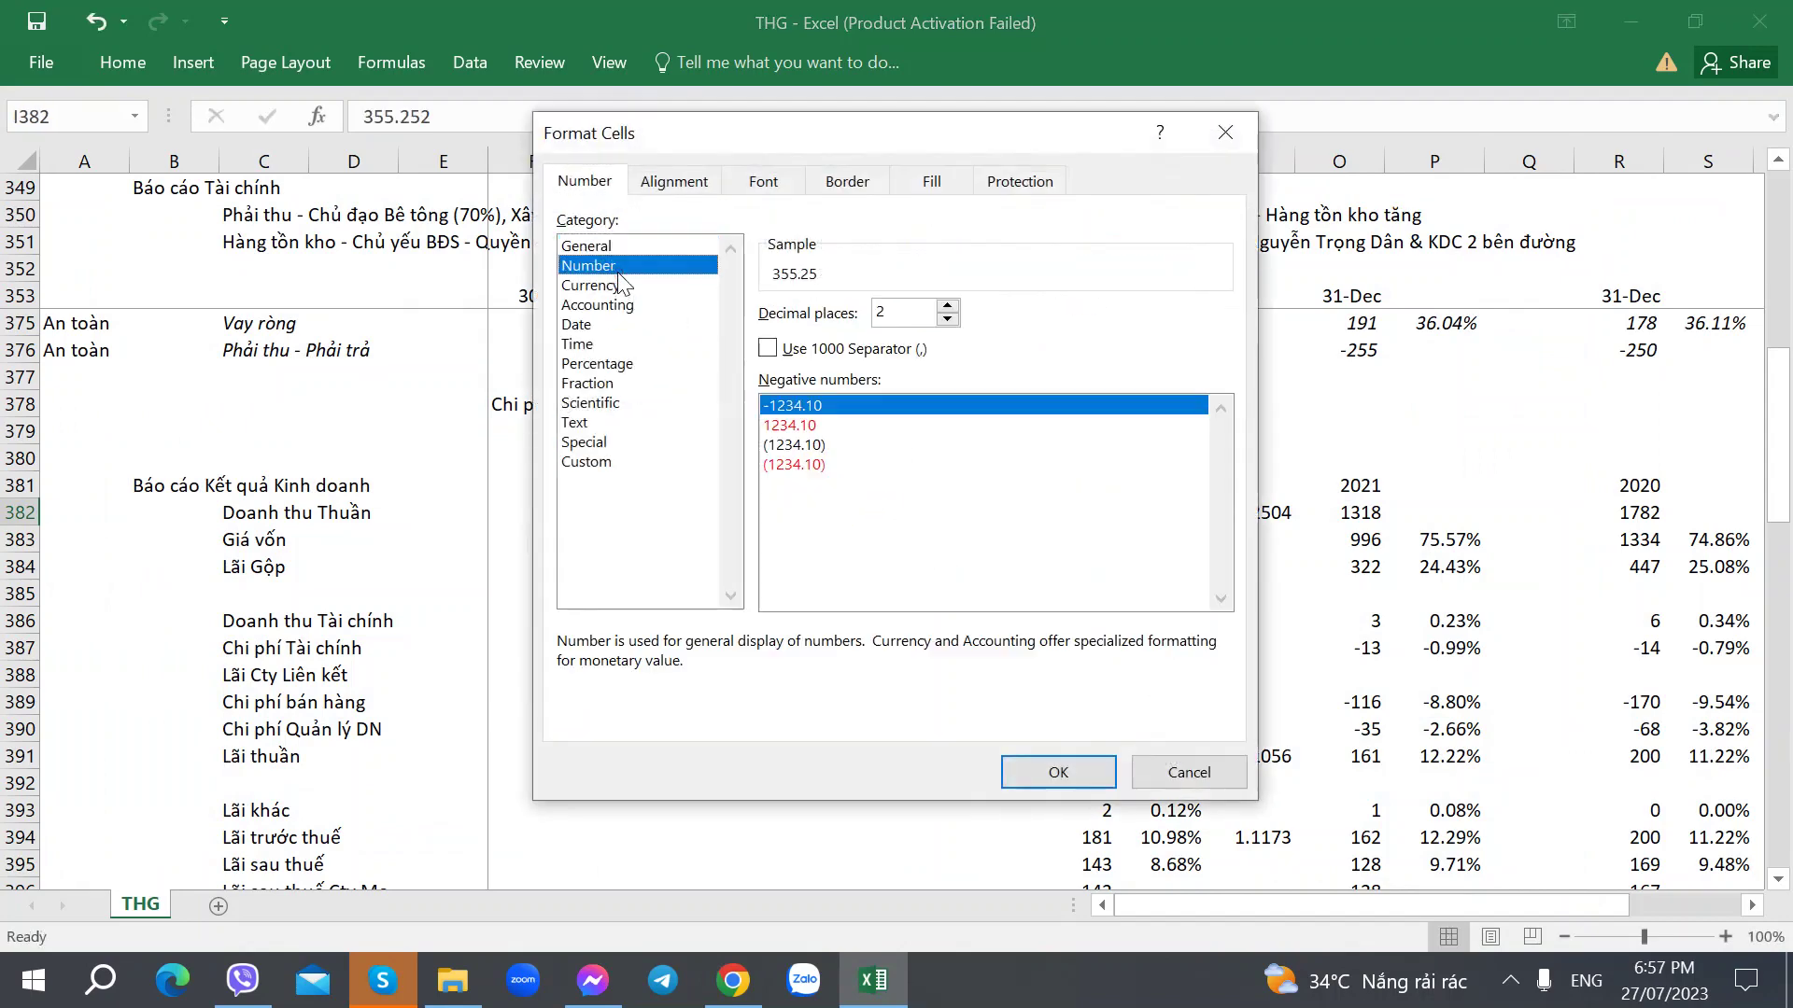
left_click(829, 352)
left_click(948, 320)
left_click(948, 319)
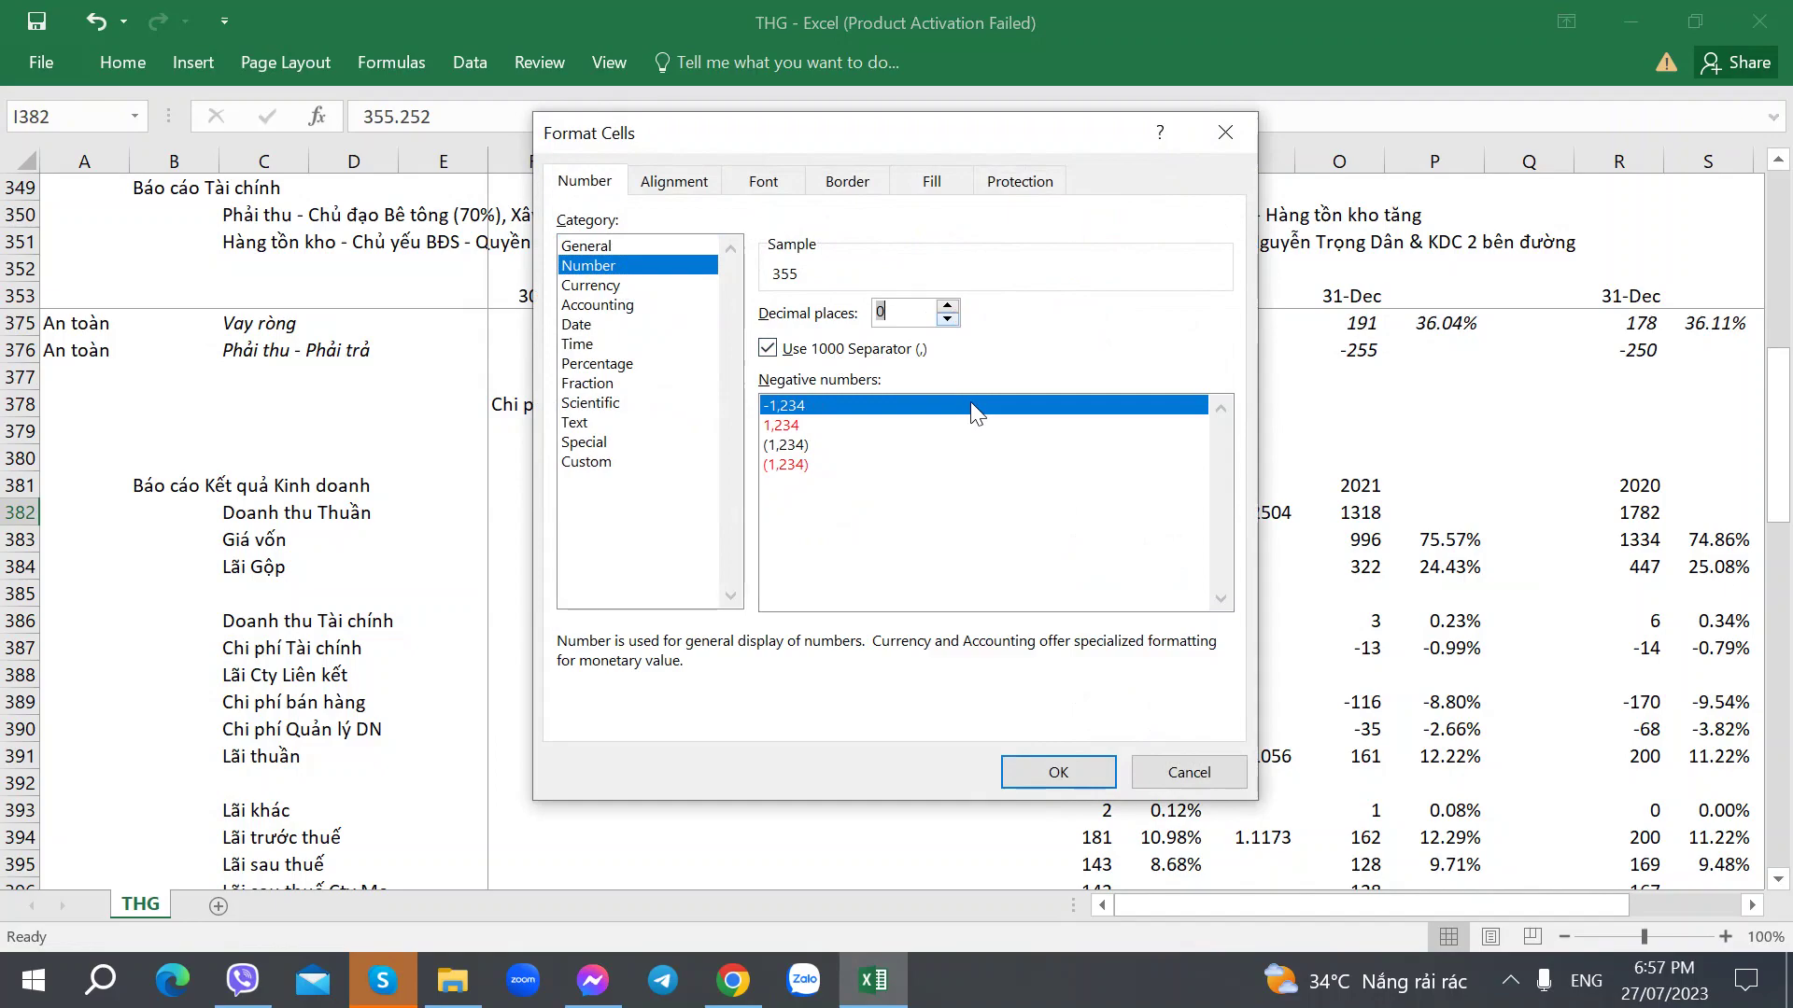
left_click(1053, 772)
Copy the number format of I382 to I383 and enter the report's Q1/2023 Giá vốn, 275.166.
key("ctrl+c")
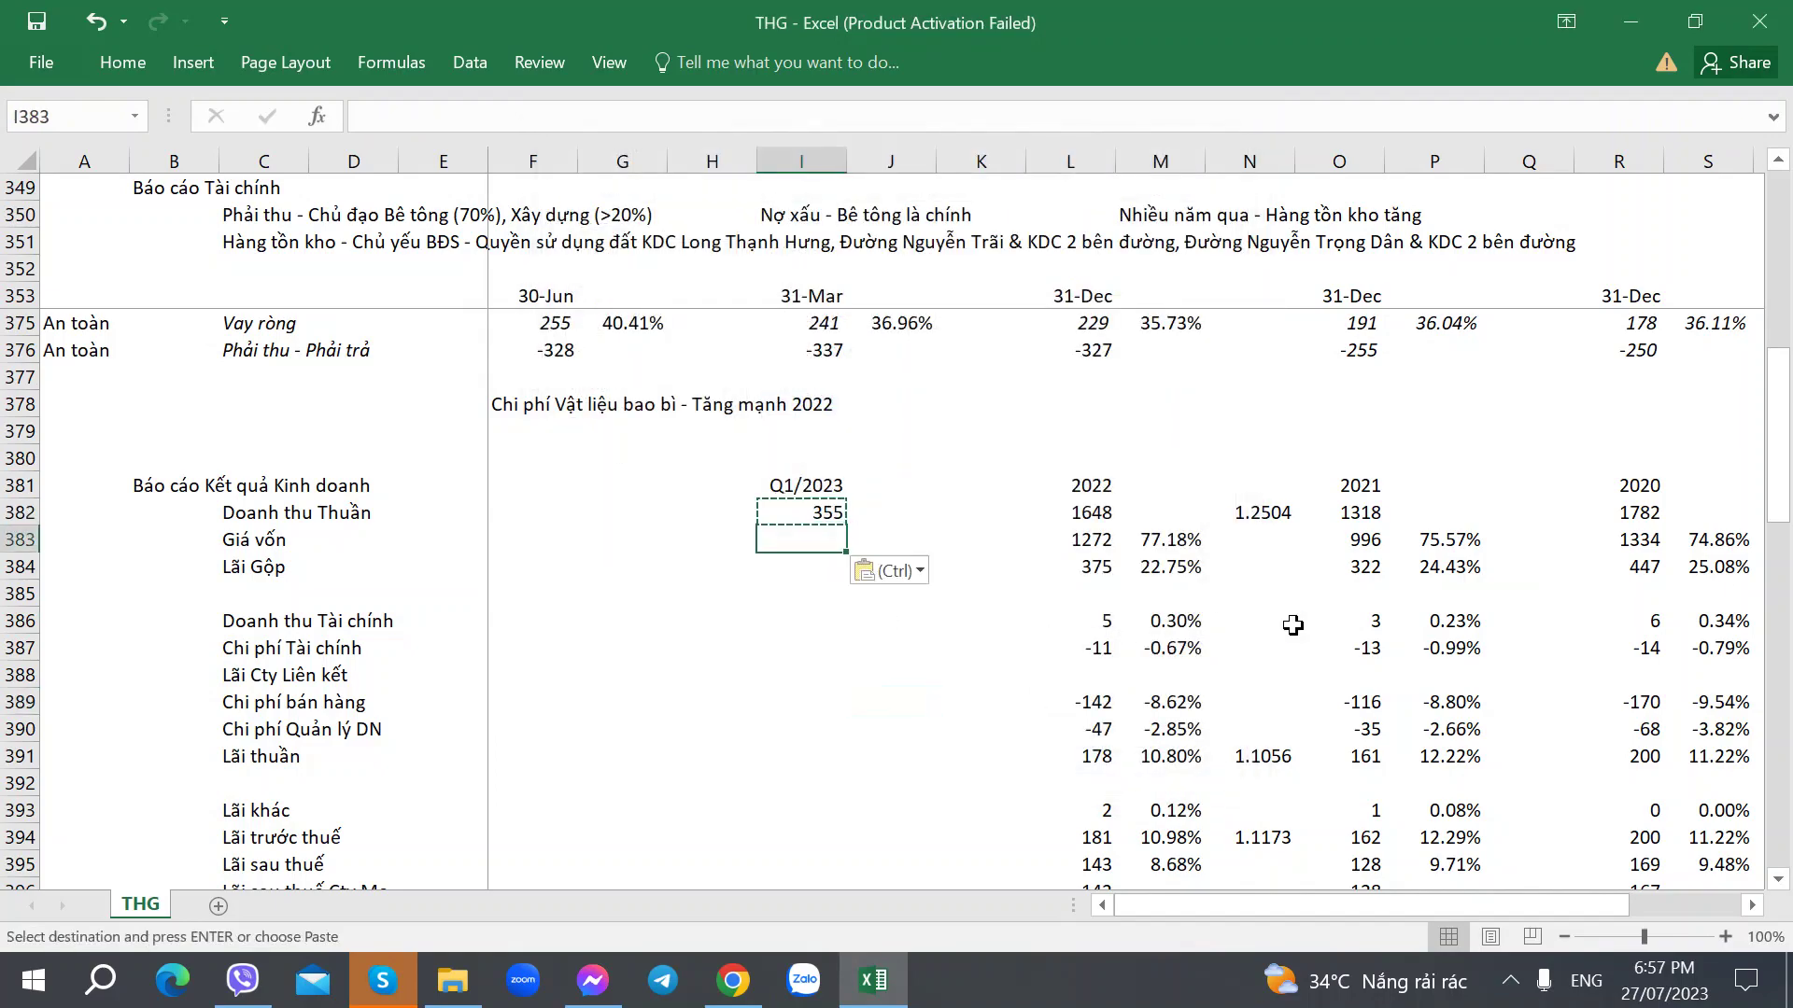
key("alt+Tab")
key("alt+Tab")
type("275")
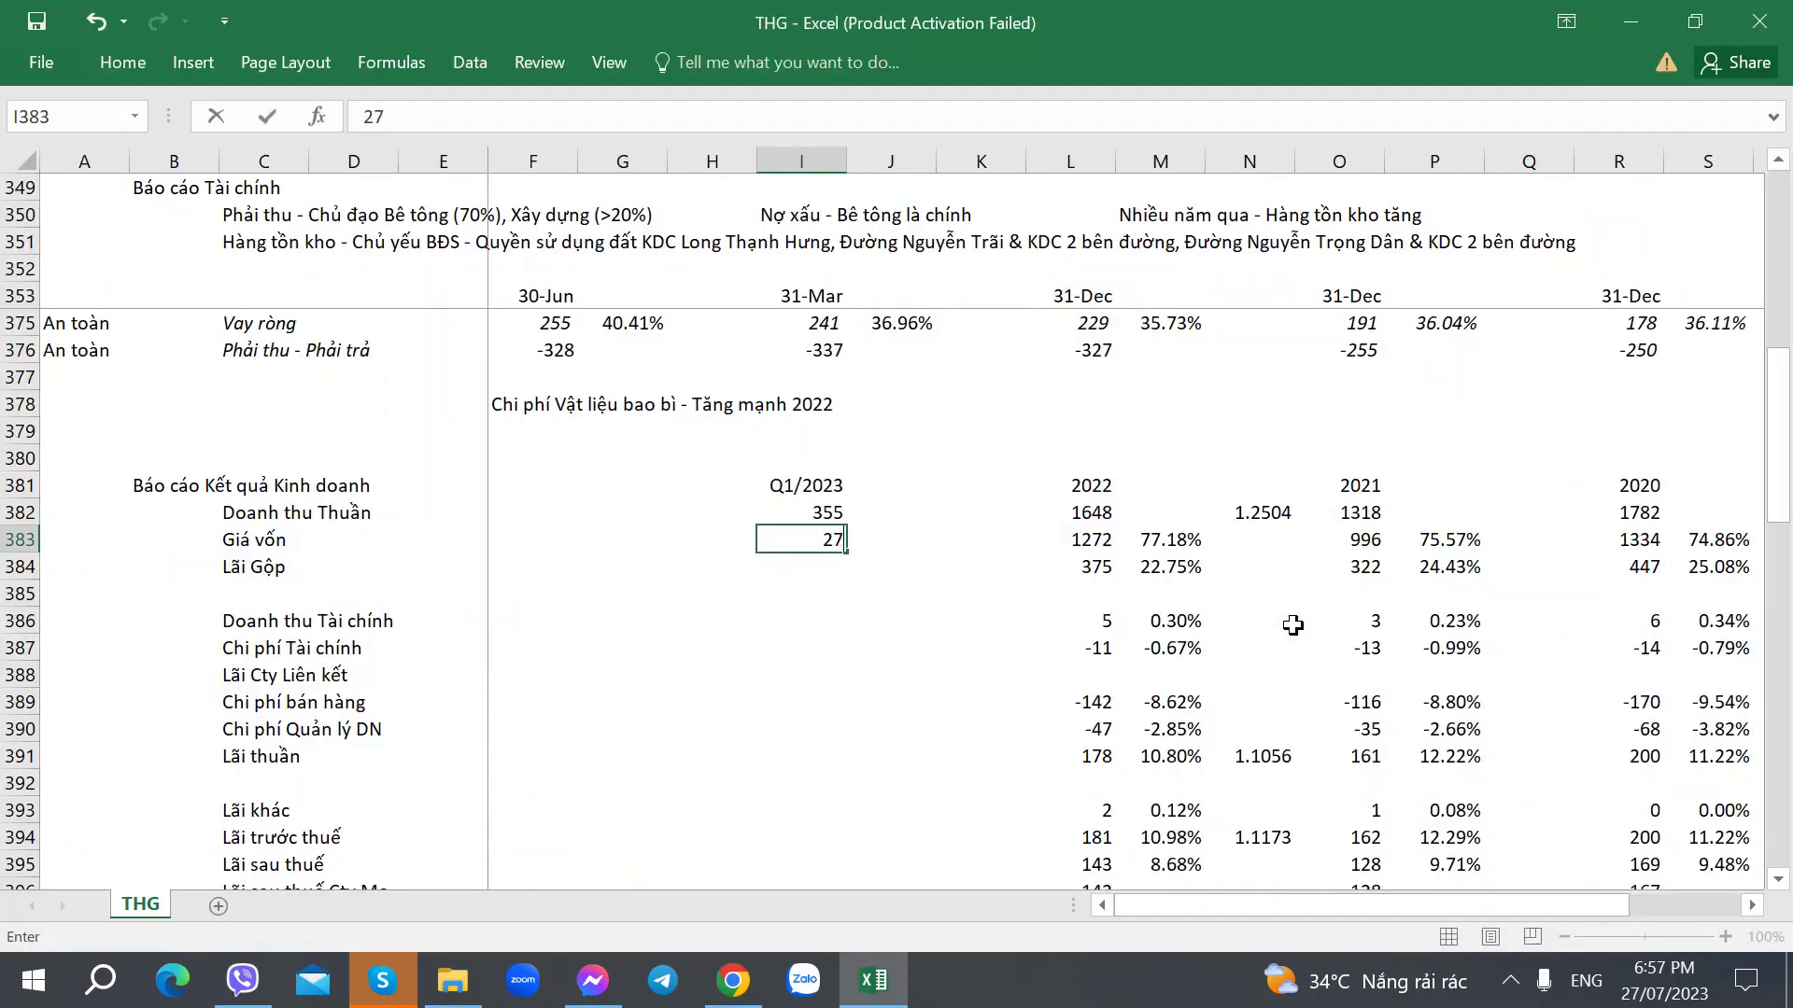
key("alt+Tab")
key("alt+Tab")
type(".1")
key("Return")
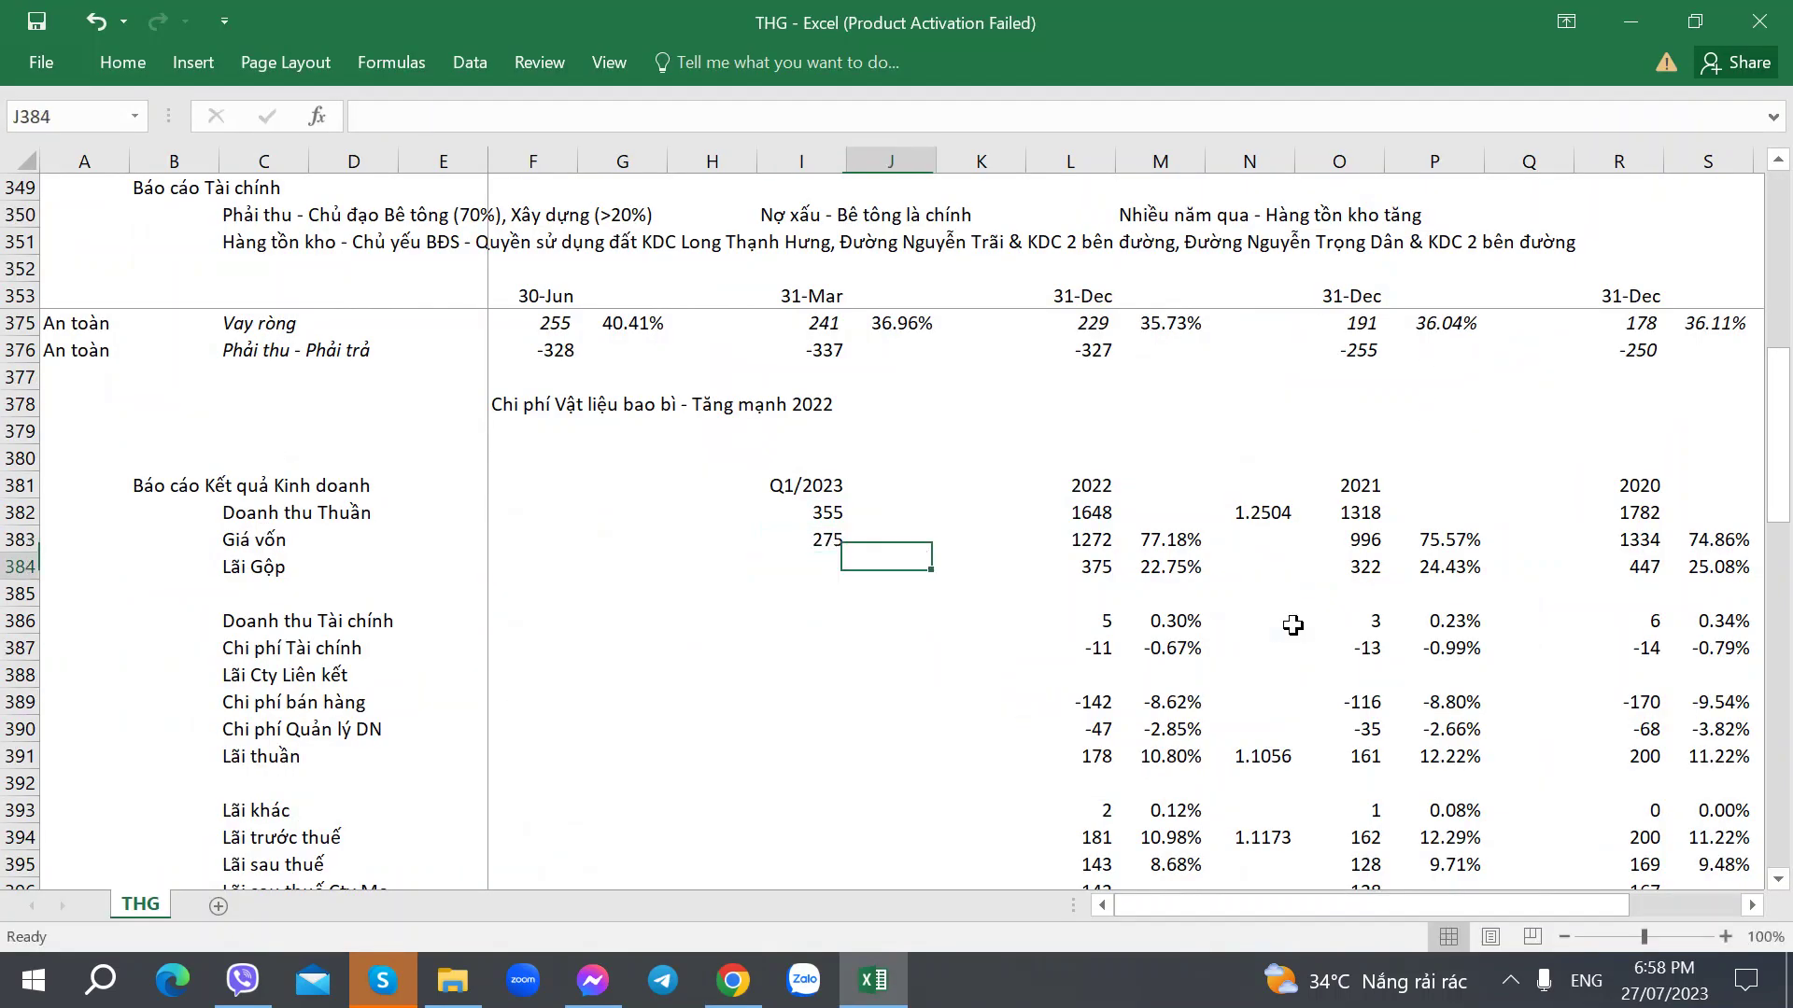
Enter the report's Q1/2023 Lãi Gộp in I384 as 80.085, using the number format copied from I383.
key("alt+Tab")
key("alt+Tab")
type("80")
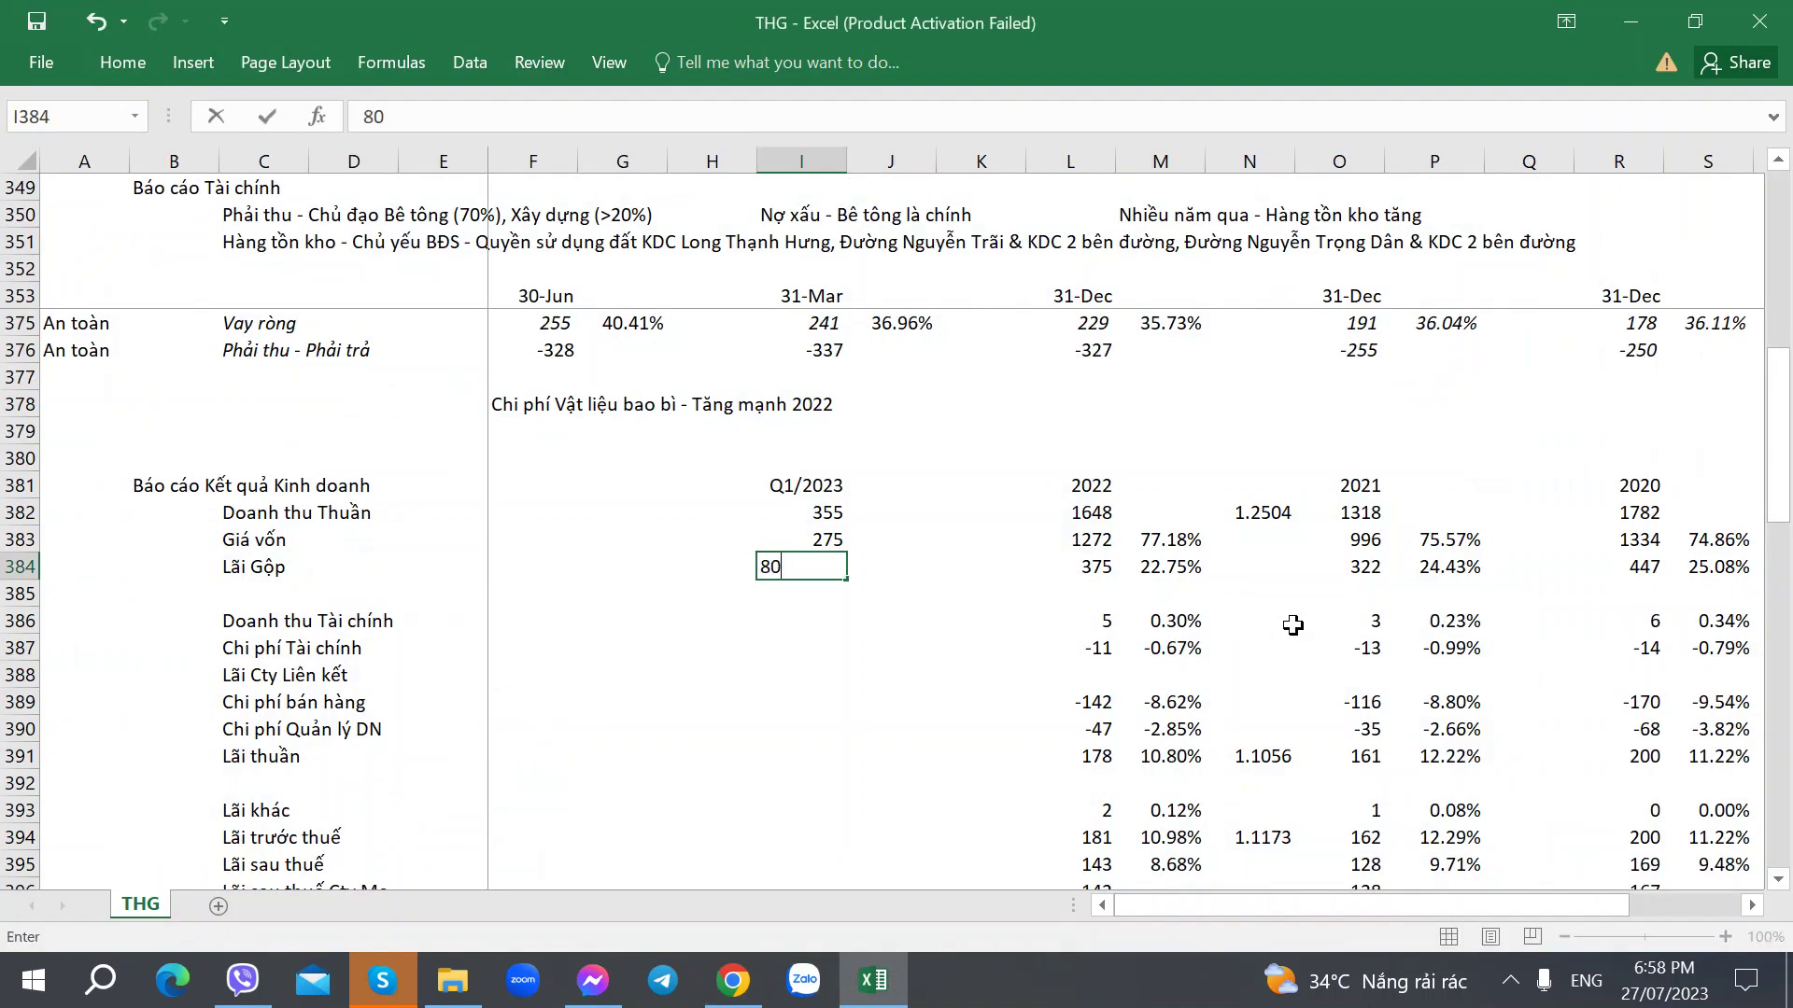
key("ctrl+Return")
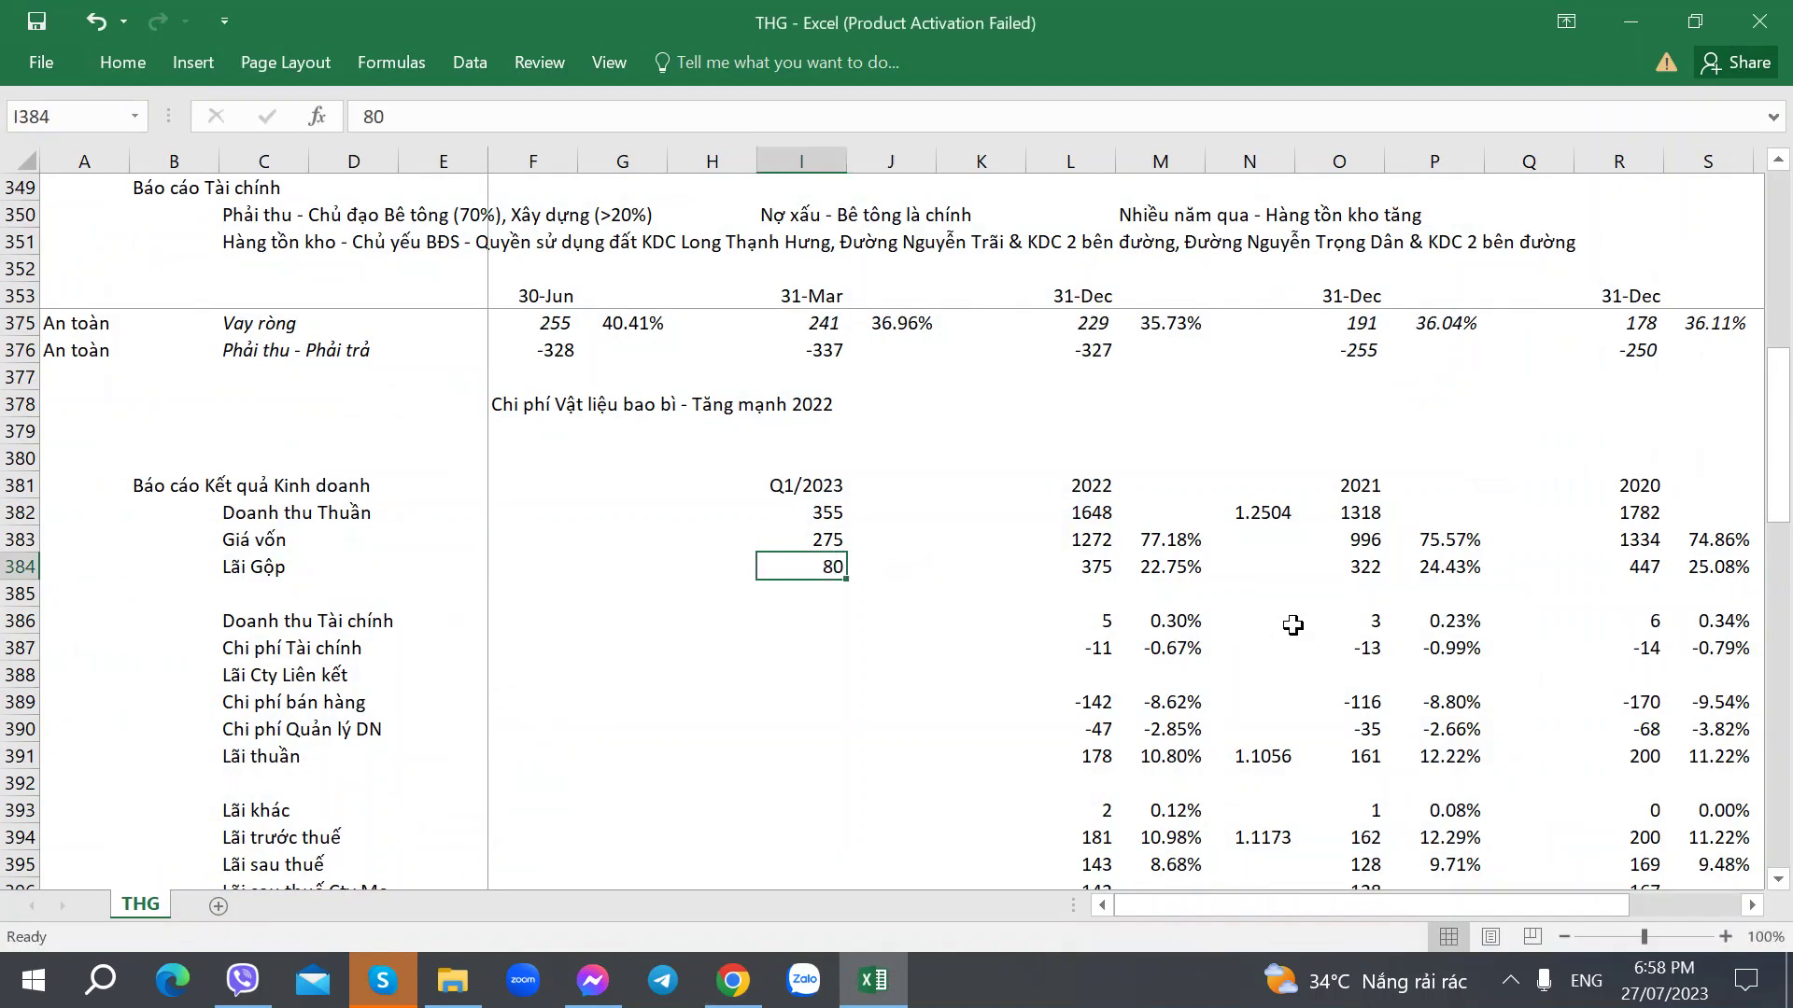
key("Up")
key("ctrl+c")
key("Down")
key("ctrl+v")
type("80")
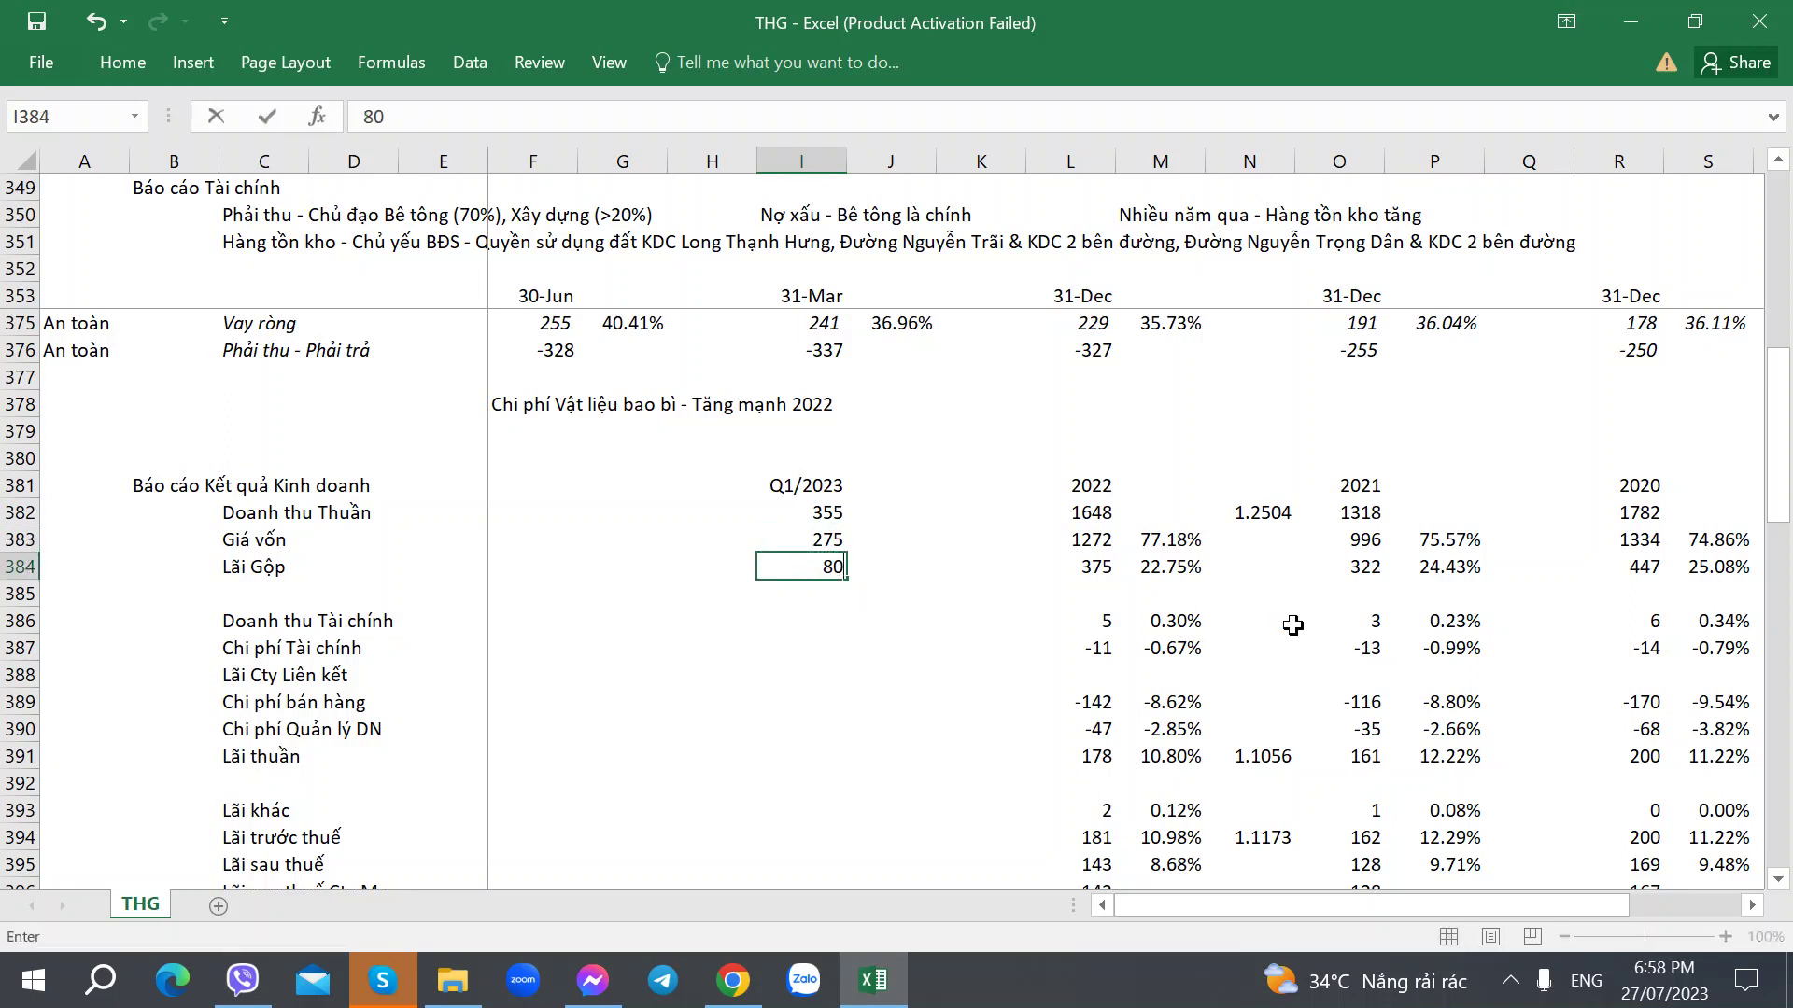
type(".00")
key("Tab")
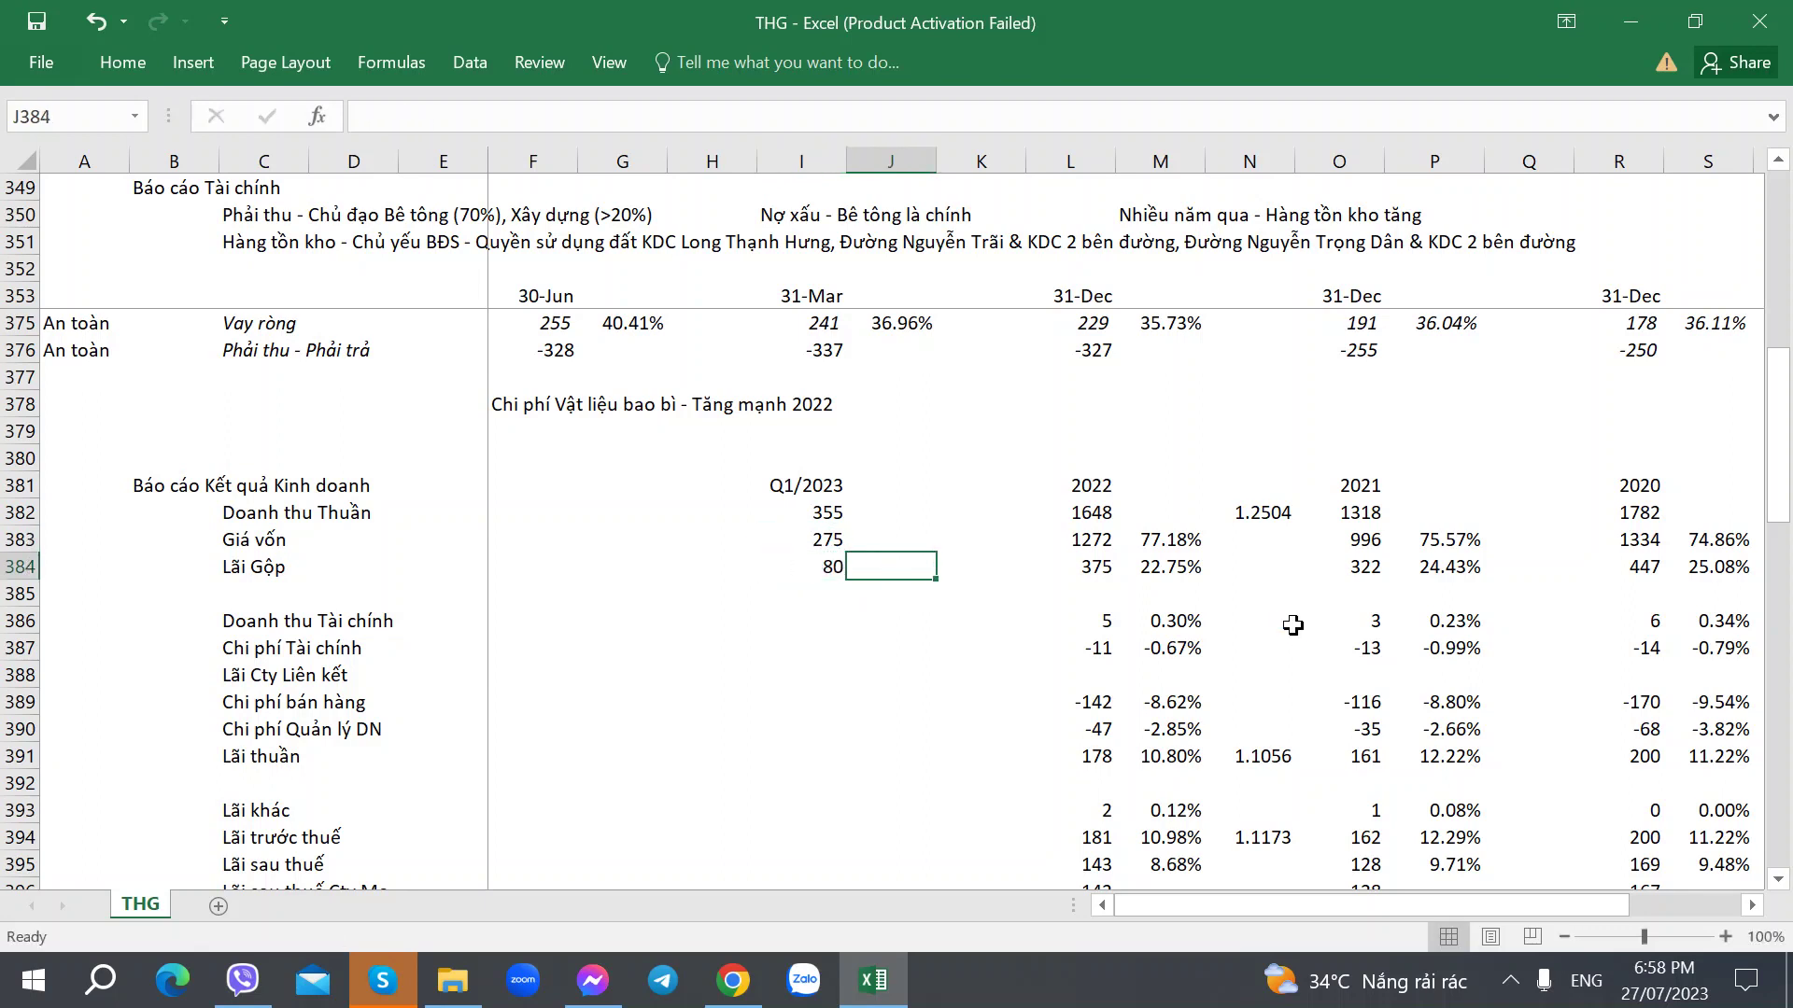
Copy the percent-of-revenue formula from M383 to J383 and J384 for the Q1/2023 Giá vốn and Lãi Gộp.
key("Right")
key("Right")
key("Right")
key("Up")
key("ctrl+c")
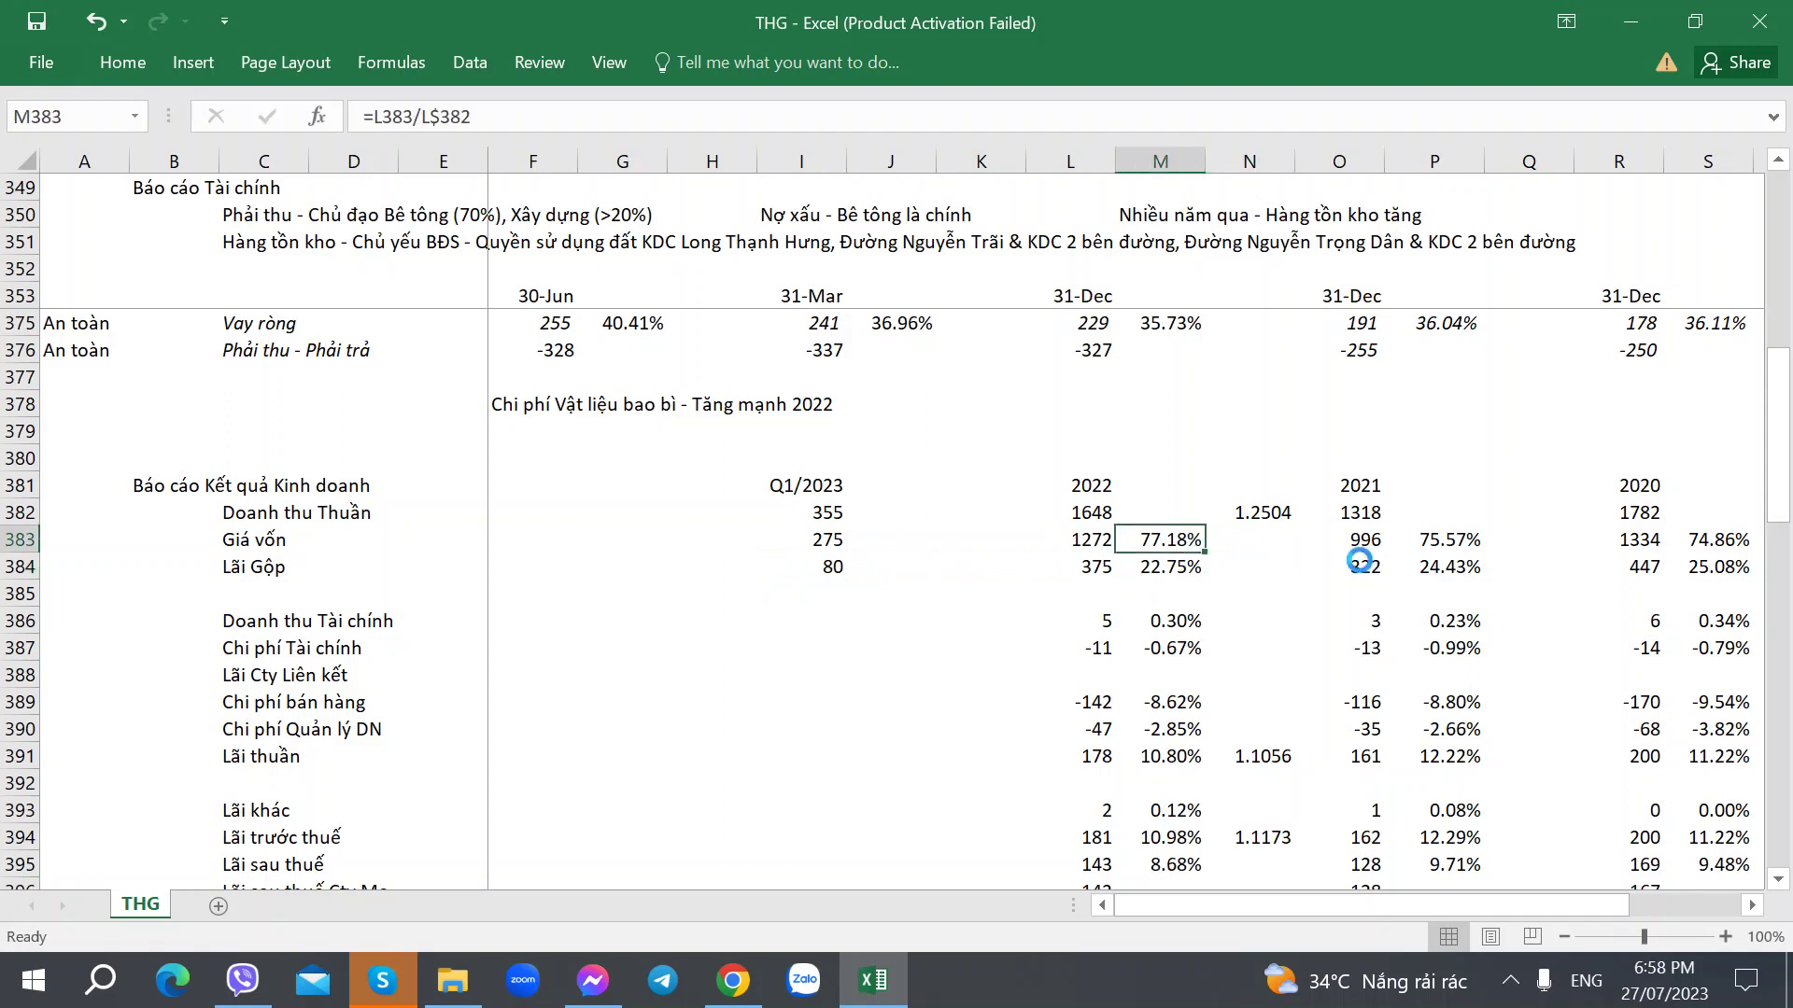
key("Left")
key("Left")
key("Left")
key("ctrl+v")
key("ctrl+v")
key("Down")
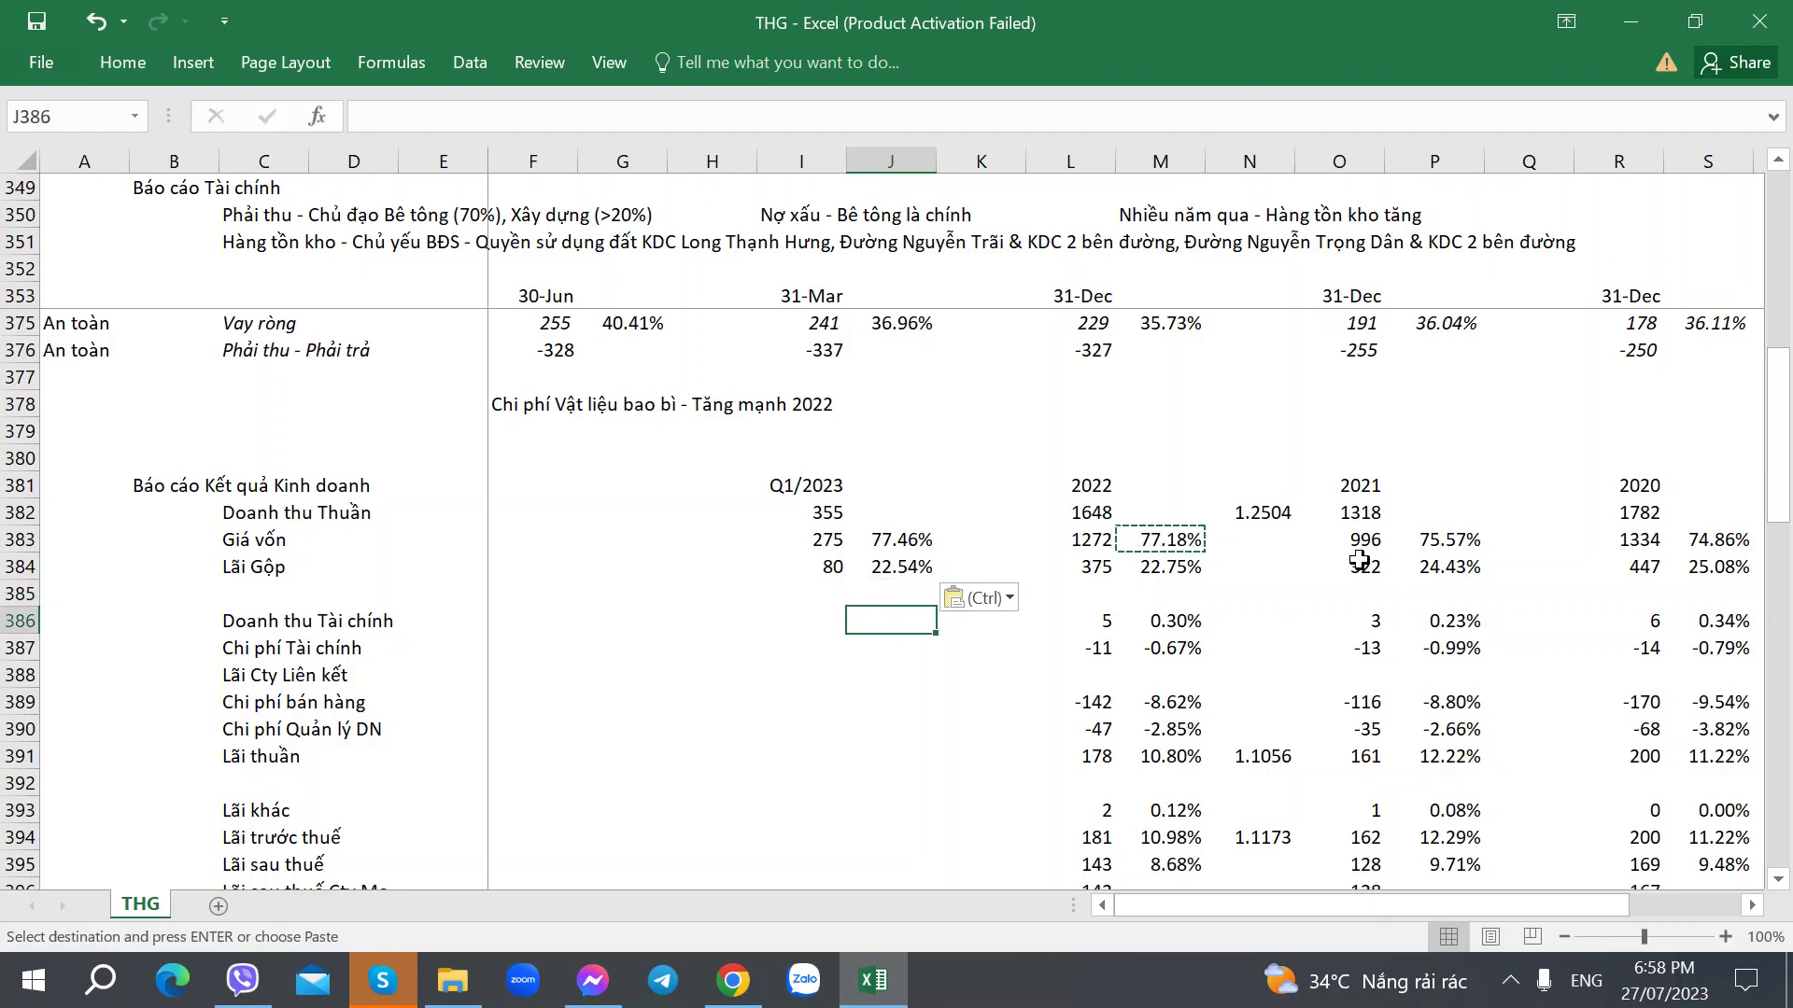
Copy the I384 number format to I386 and enter the report's Q1/2023 Doanh thu Tài chính, 2.386.
key("alt+Tab")
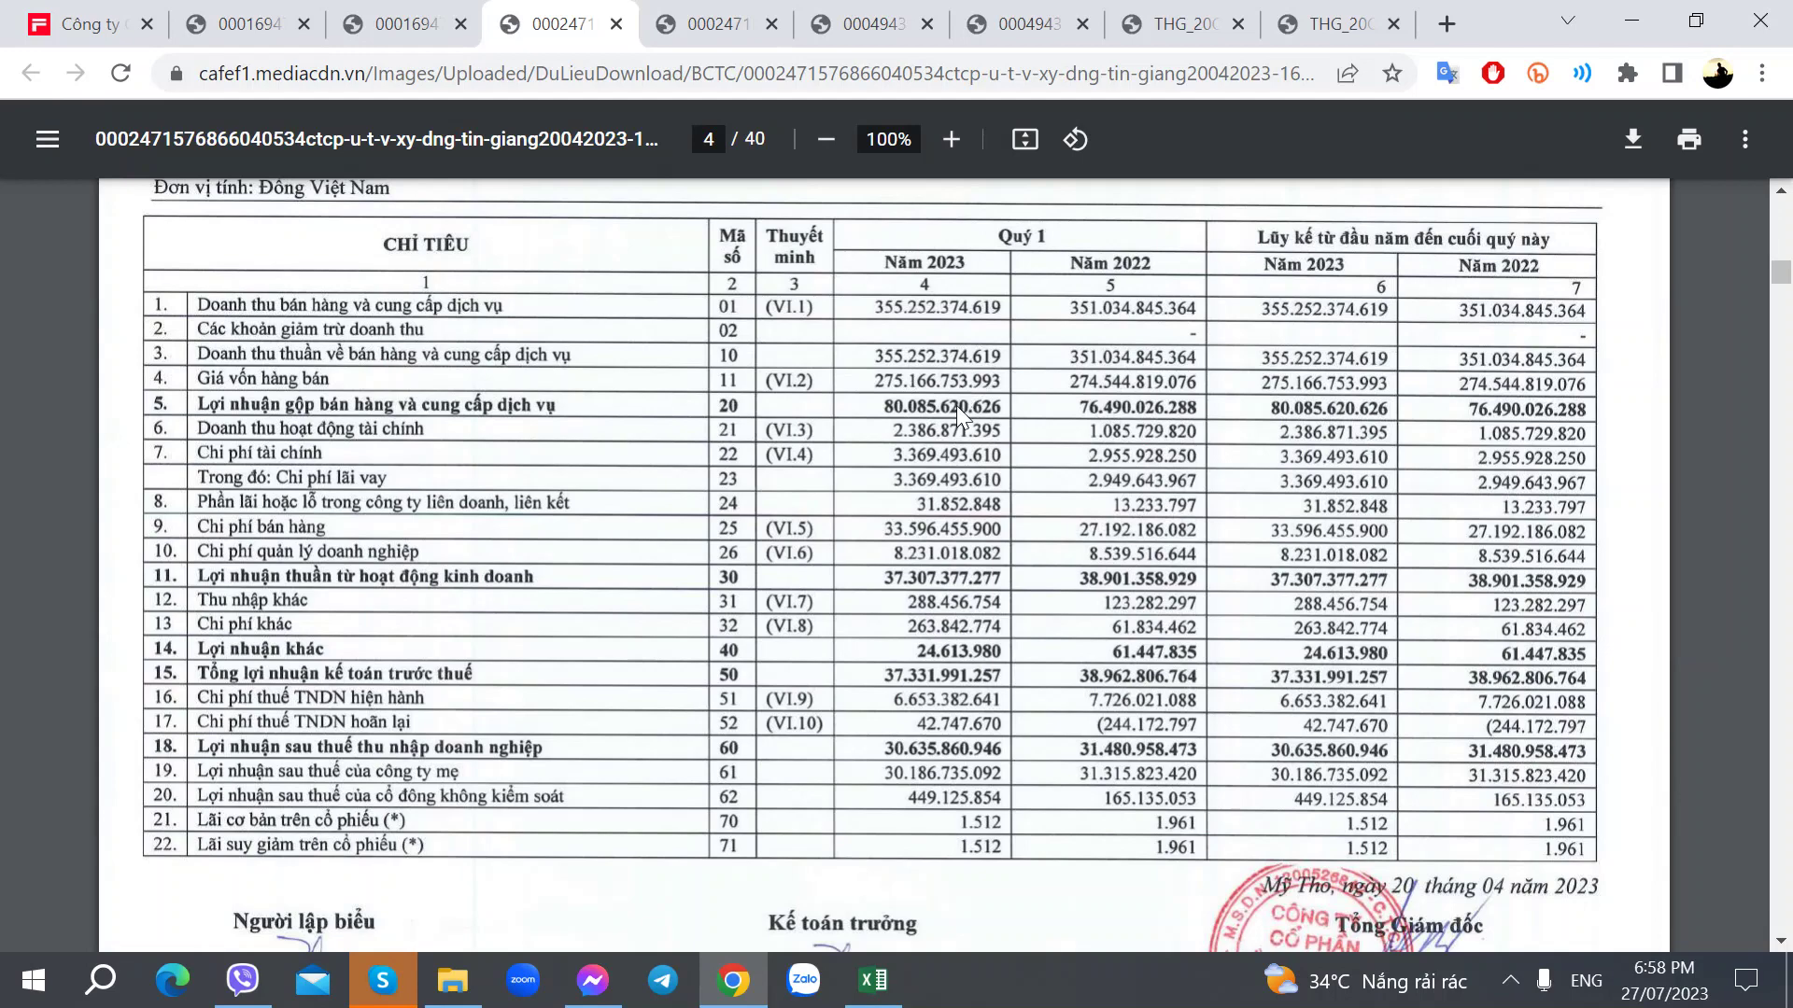
key("alt+Tab")
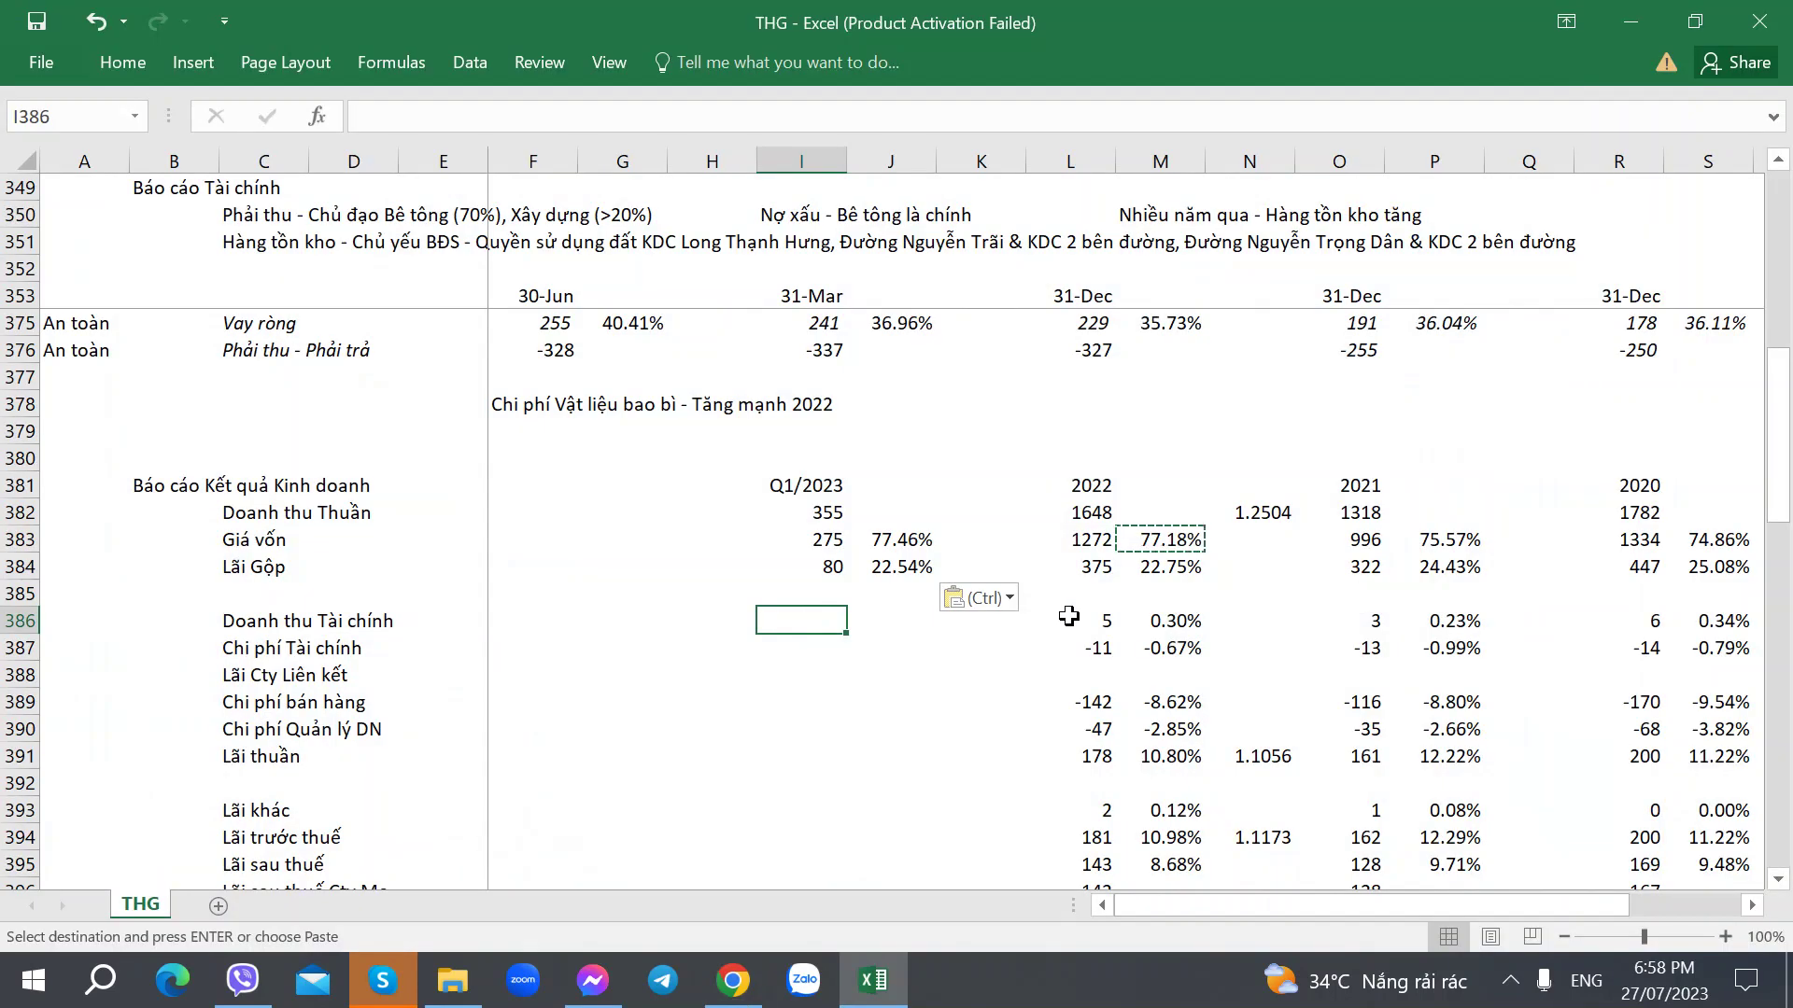
key("Up")
key("Up")
key("ctrl+c")
key("Down")
key("Down")
key("ctrl+v")
key("alt+Tab")
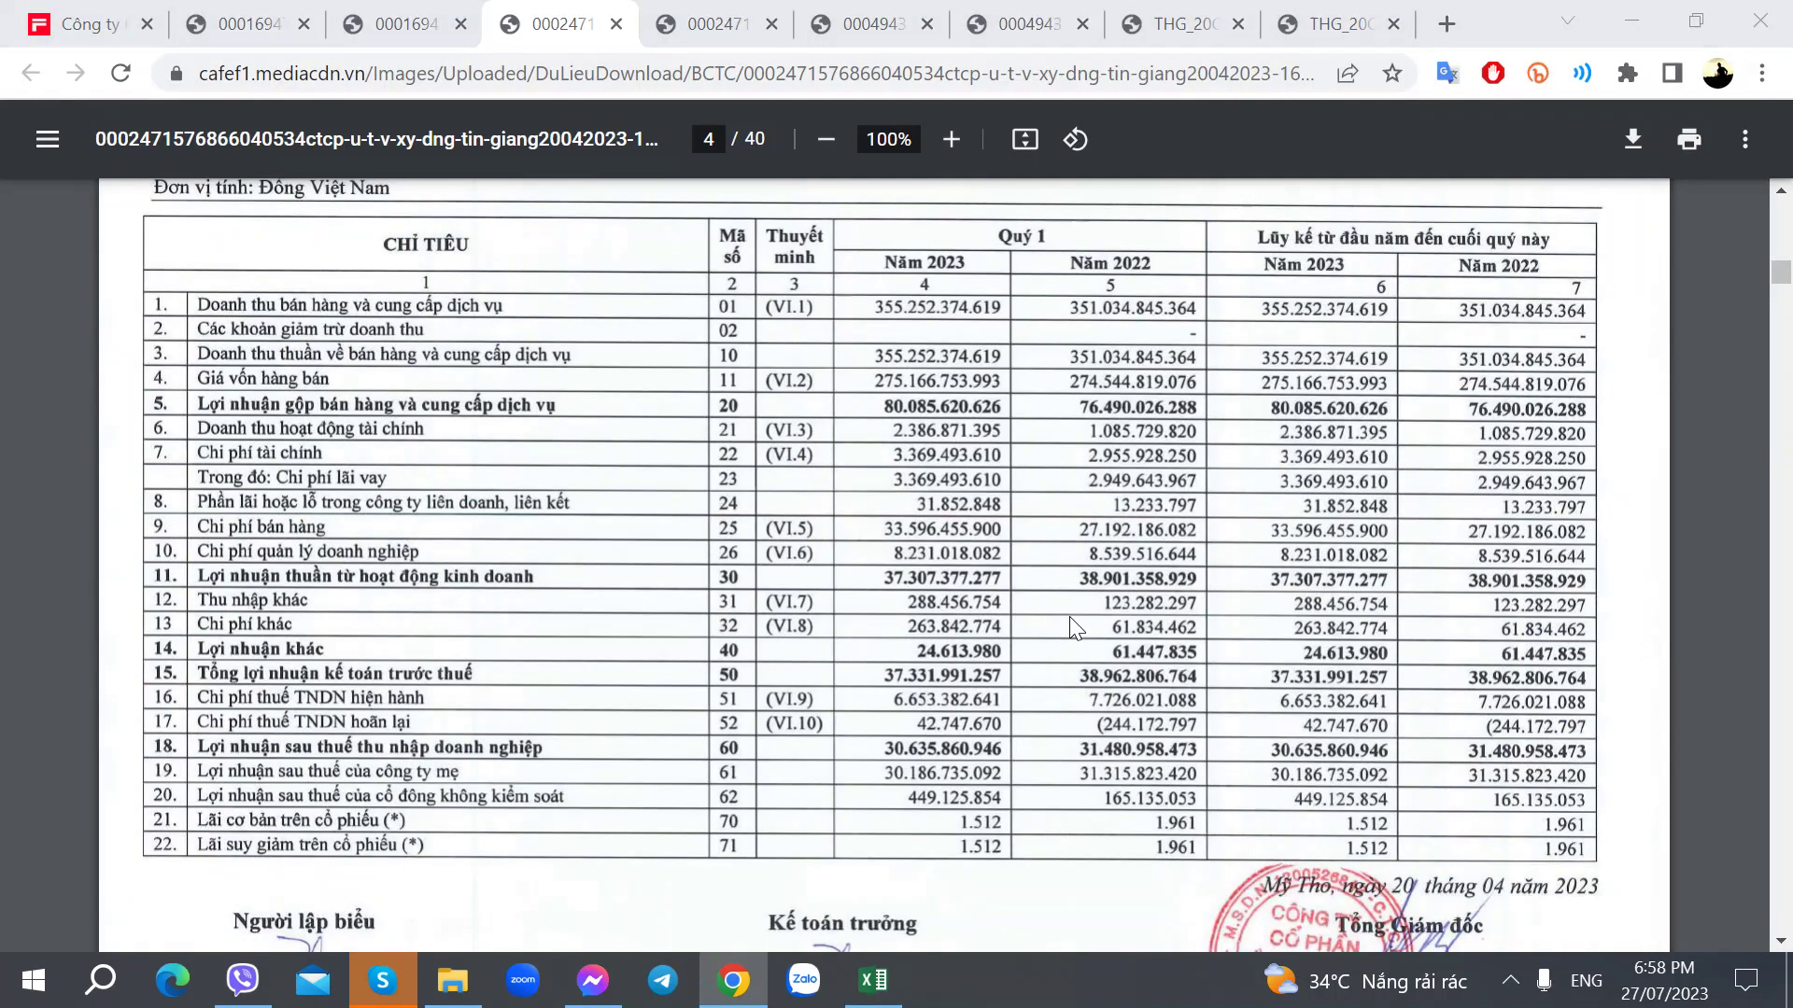
key("alt+Tab")
type("2.386")
key("Return")
Copy the I386 number format to I387 and enter the report's Q1/2023 Chi phí Tài chính as -3.369.
key("alt+Tab")
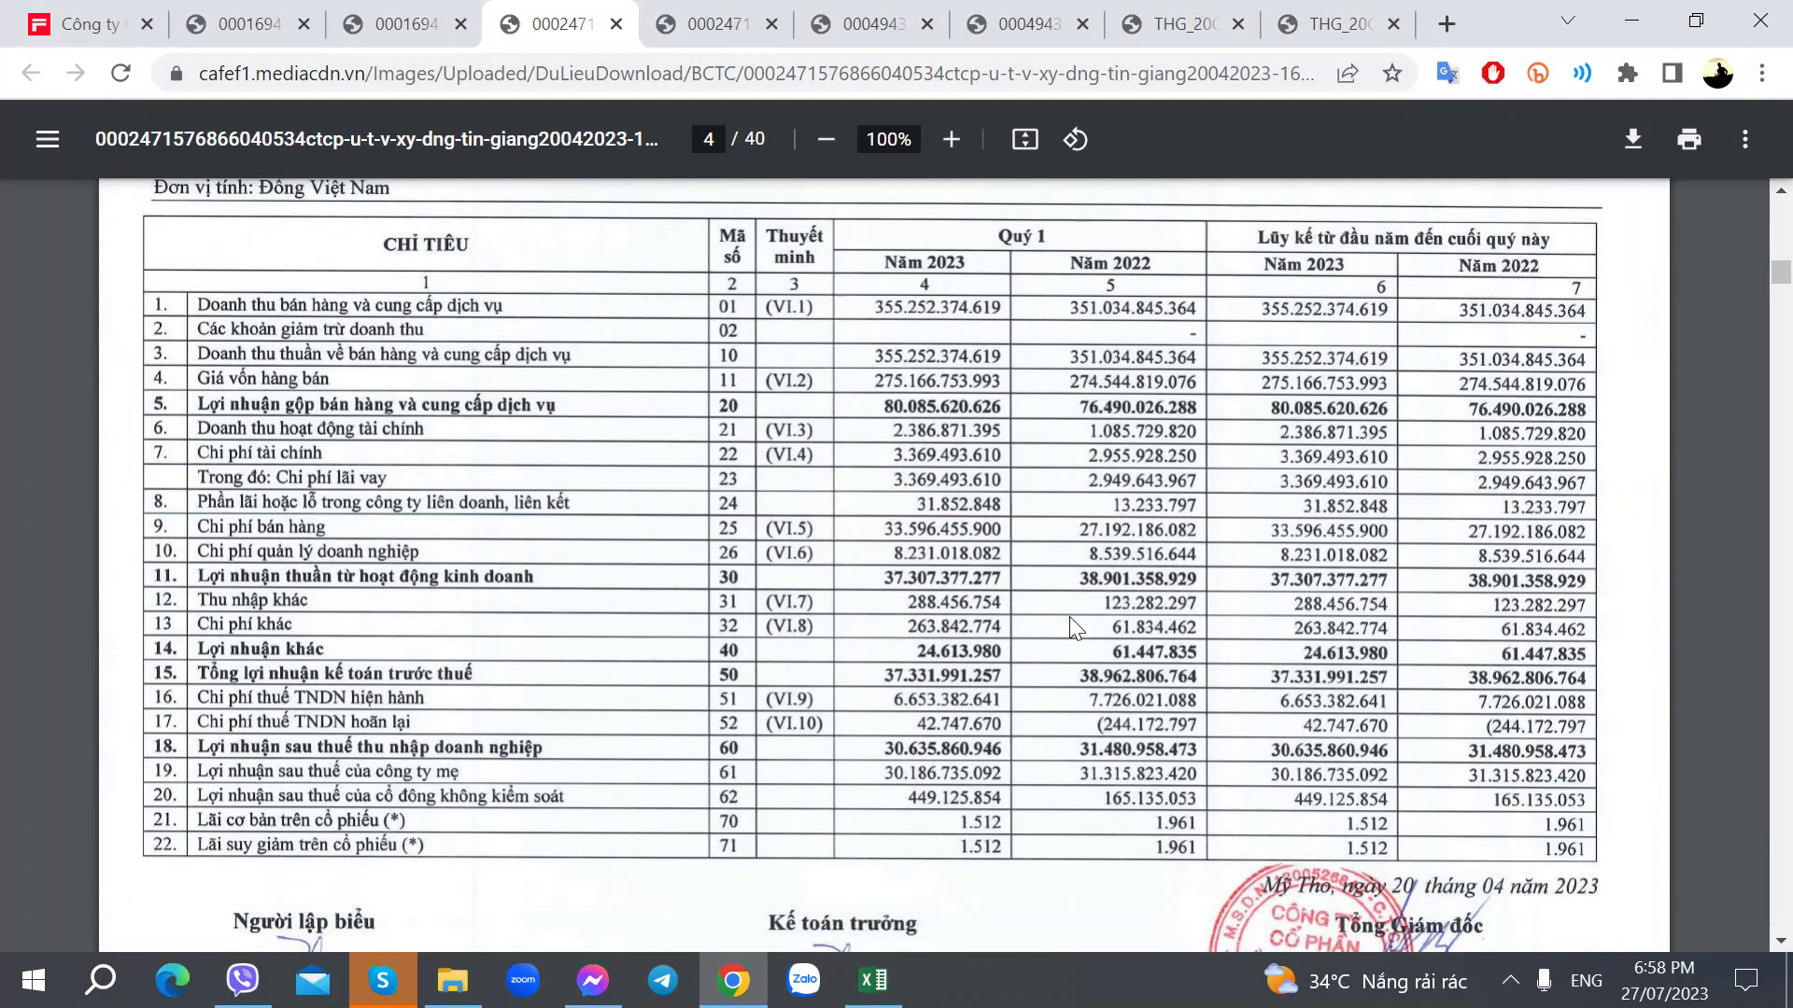
key("alt+Tab")
key("Up")
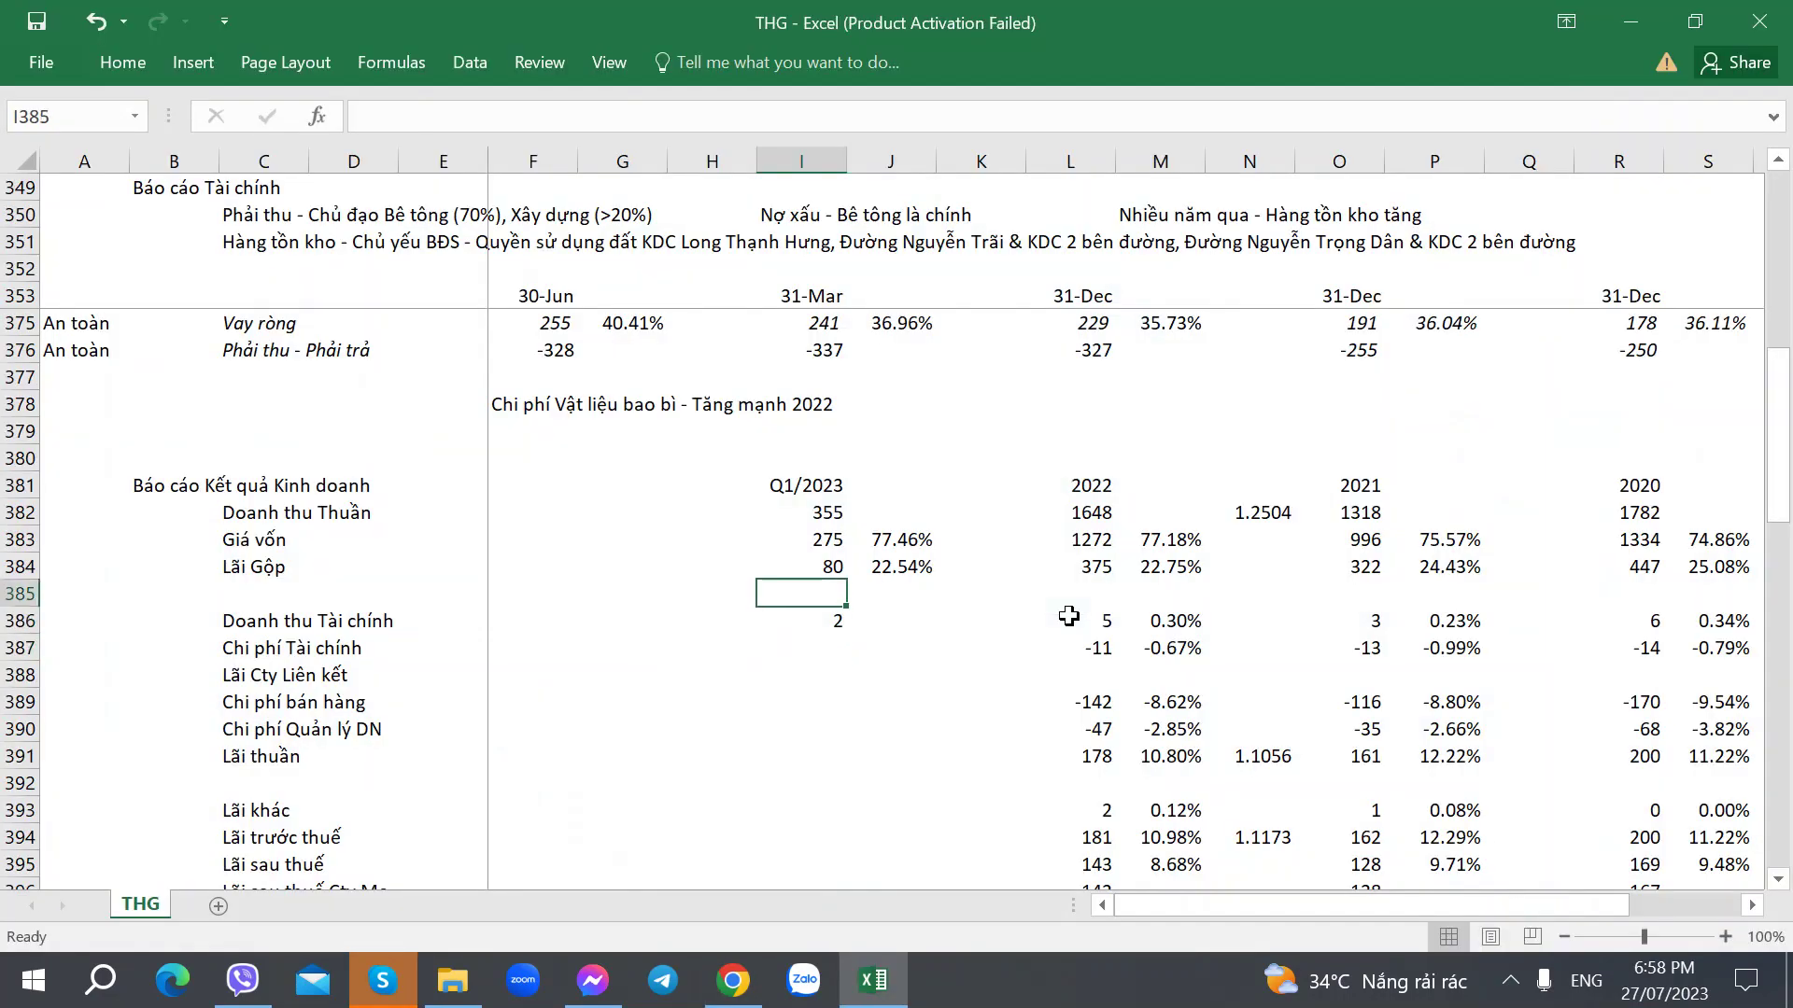
key("ctrl+c")
key("Down")
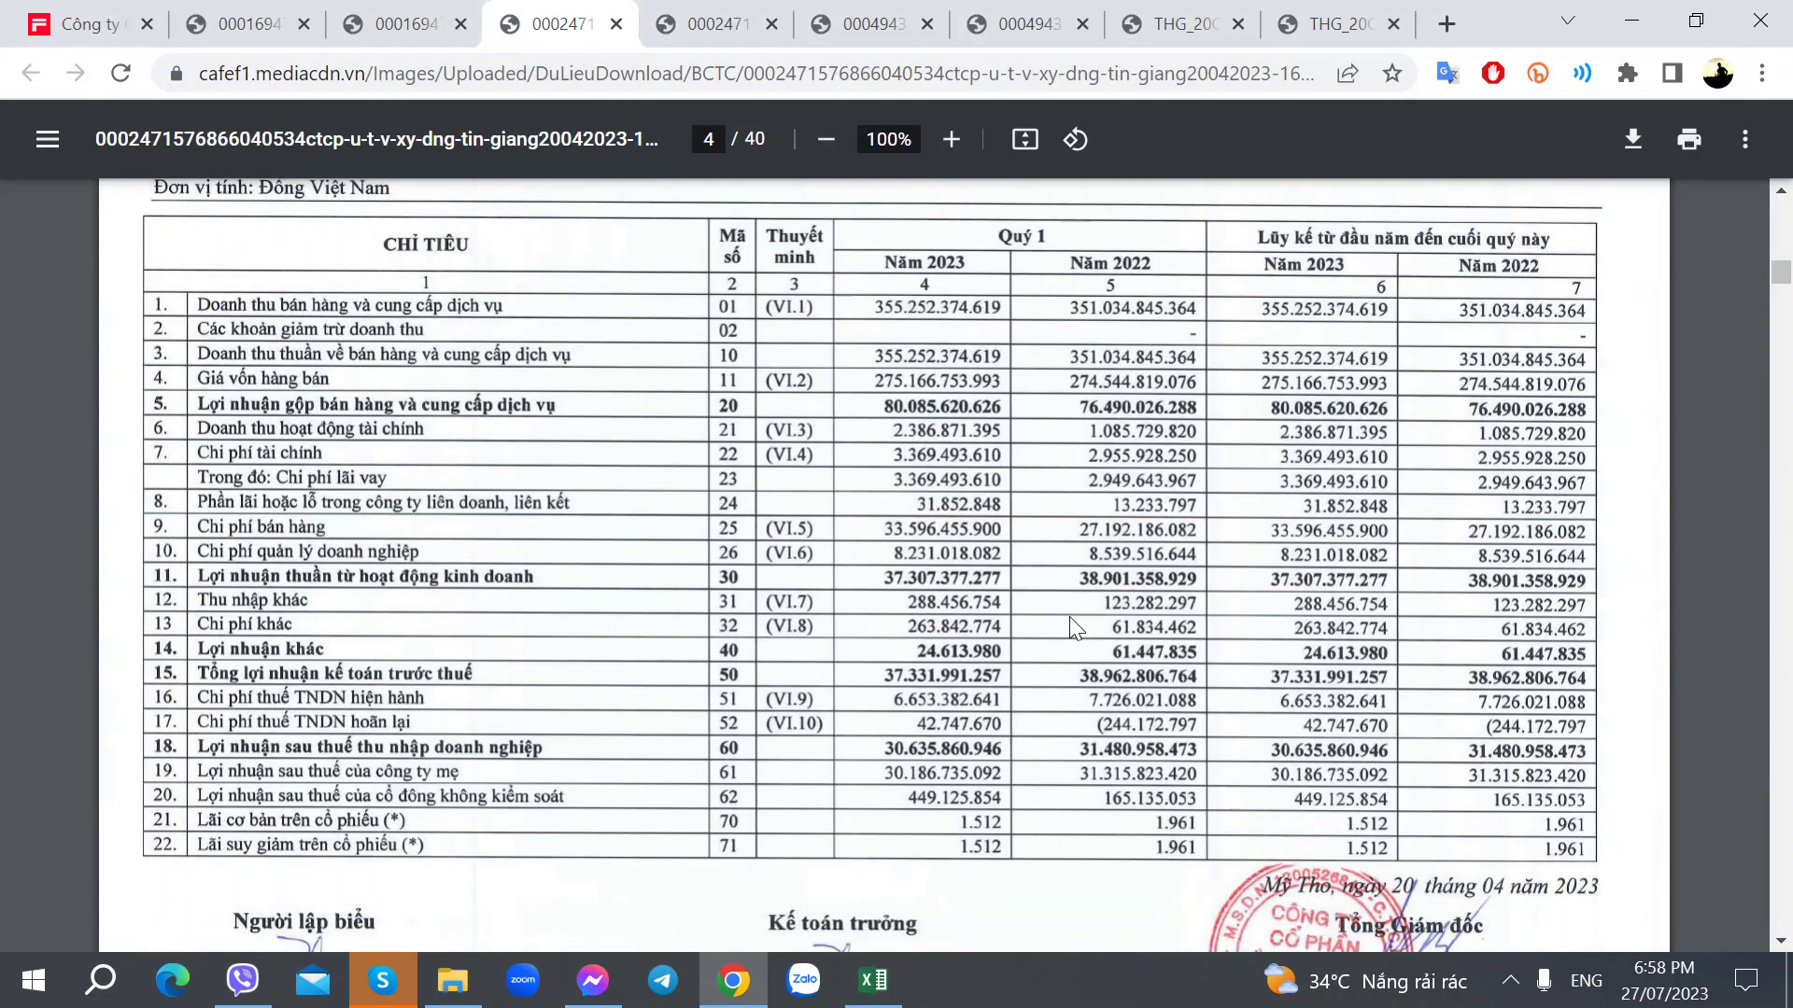
key("alt+Tab")
key("alt+Tab")
key("Down")
type("-3.3")
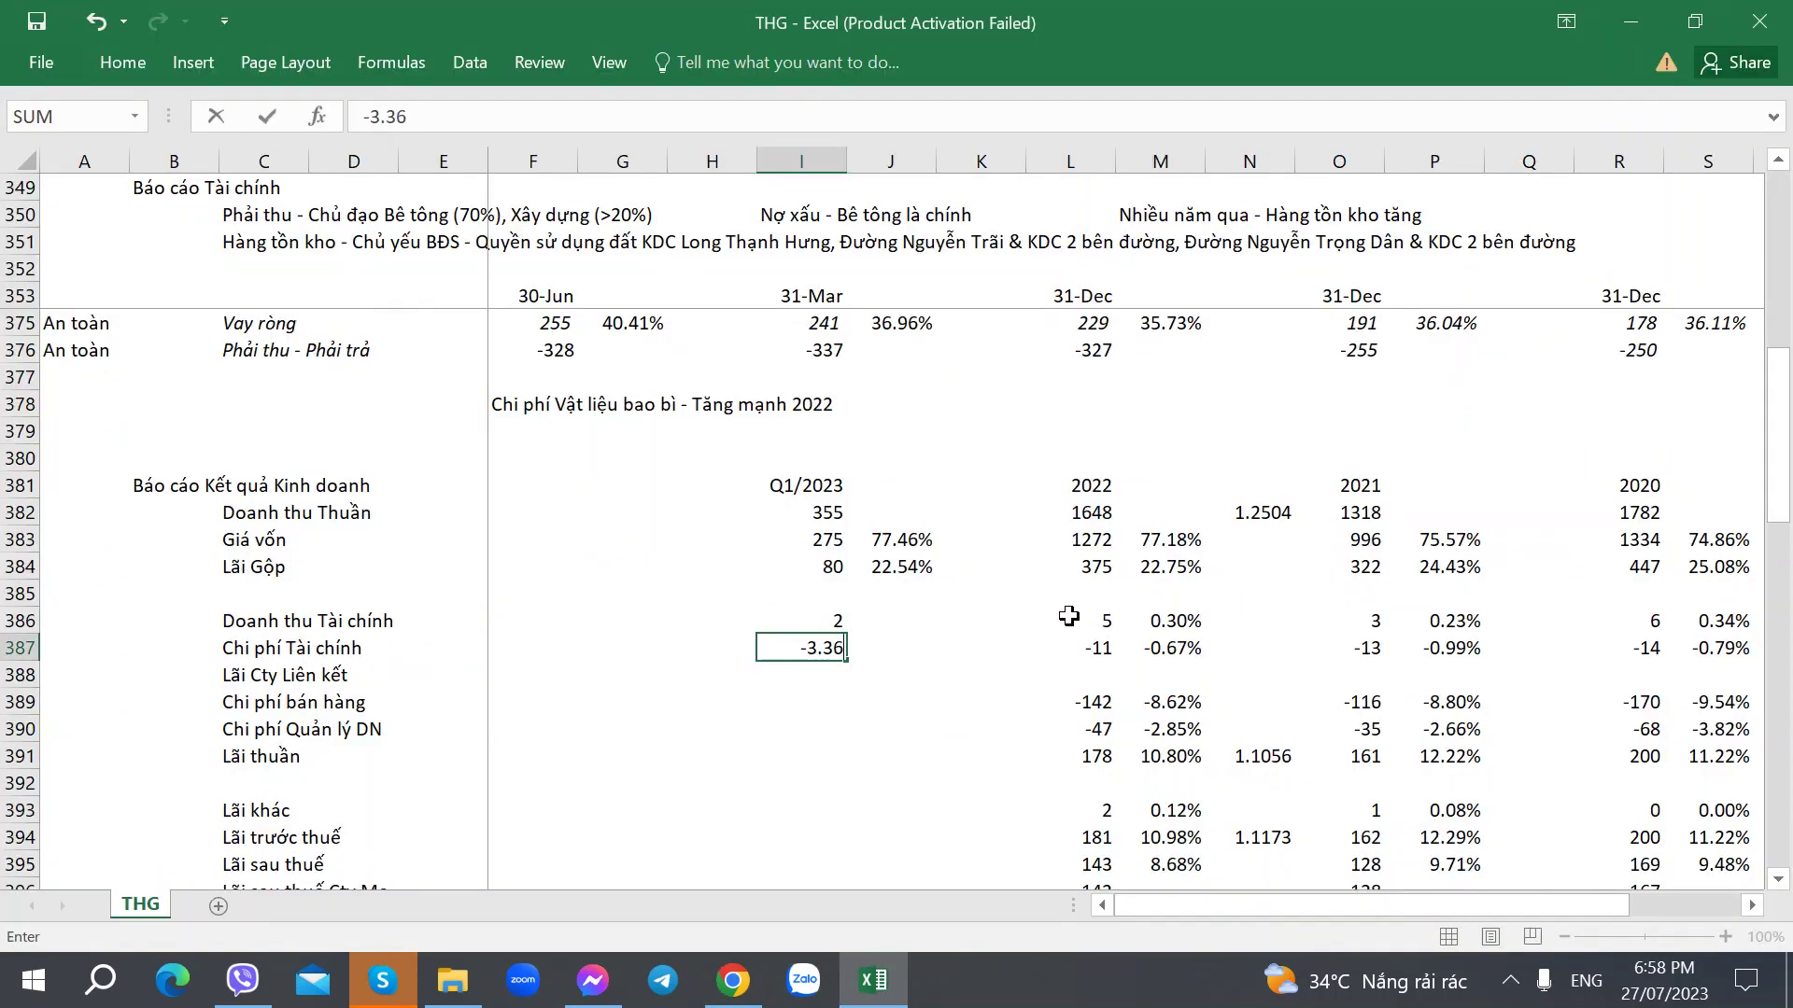
type("69")
key("Down")
Copy the I387 number format to I388 and enter the report's Q1/2023 Lãi Cty Liên kết, 0.031.
key("alt+Tab")
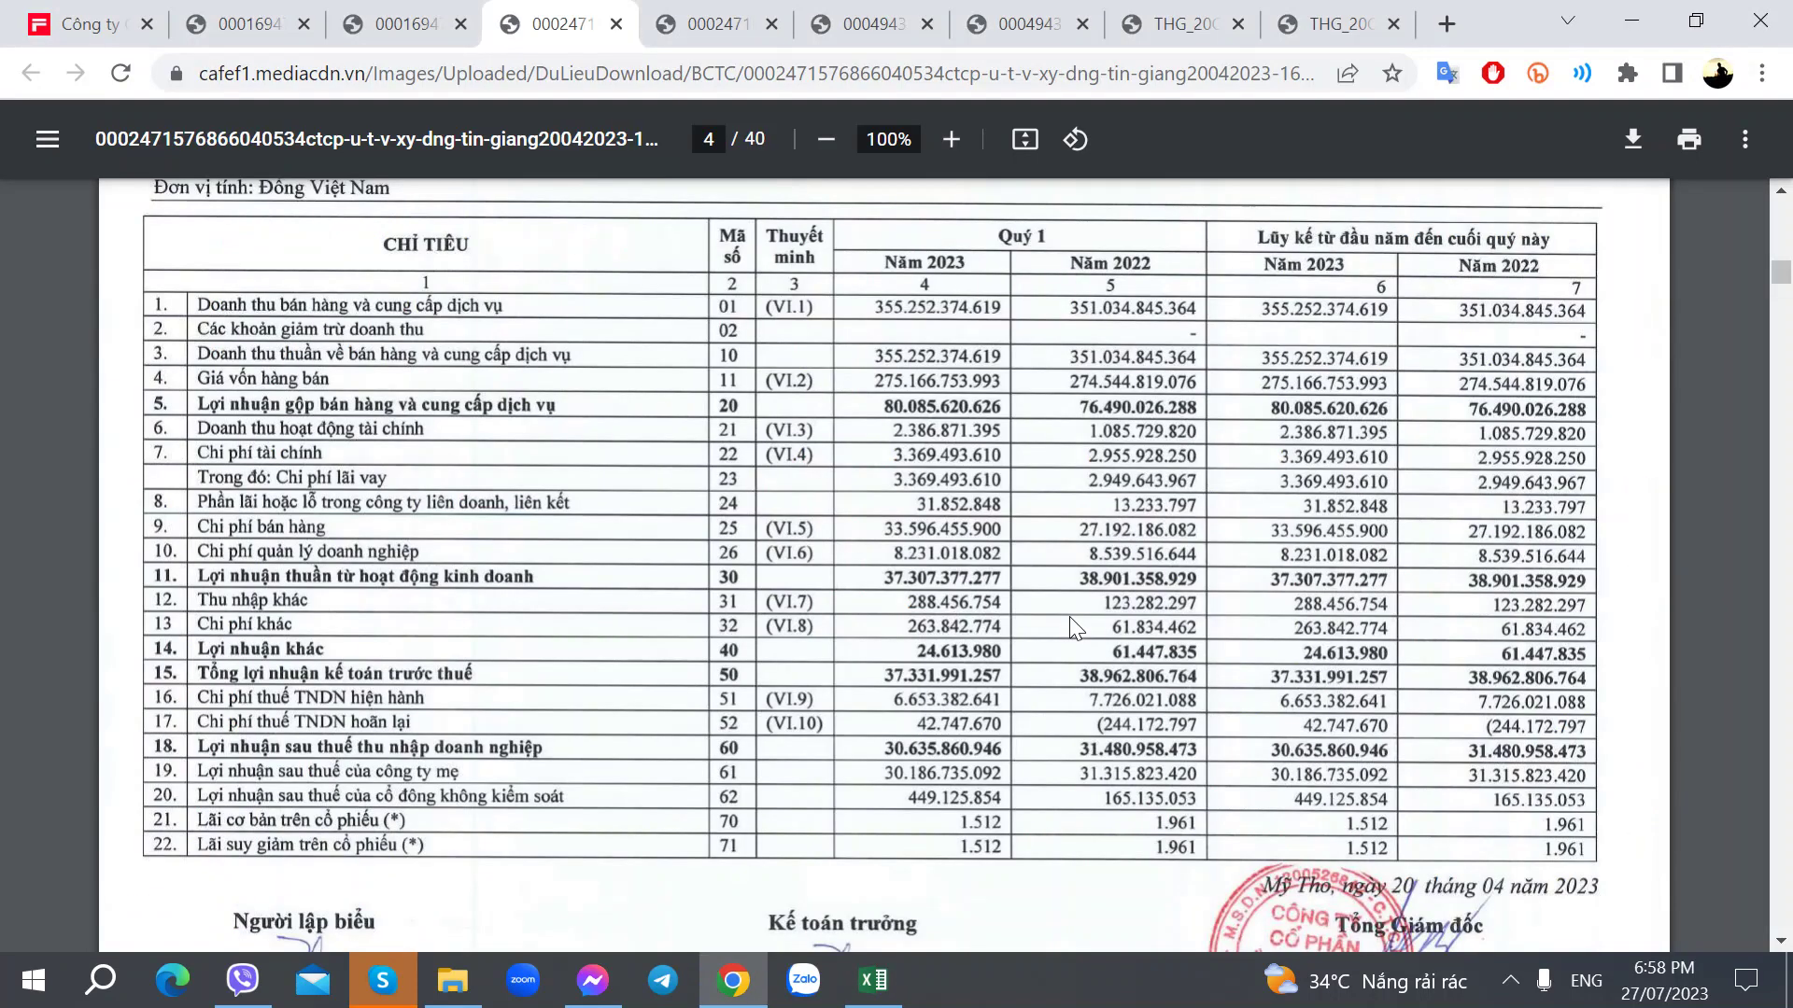
key("alt+Tab")
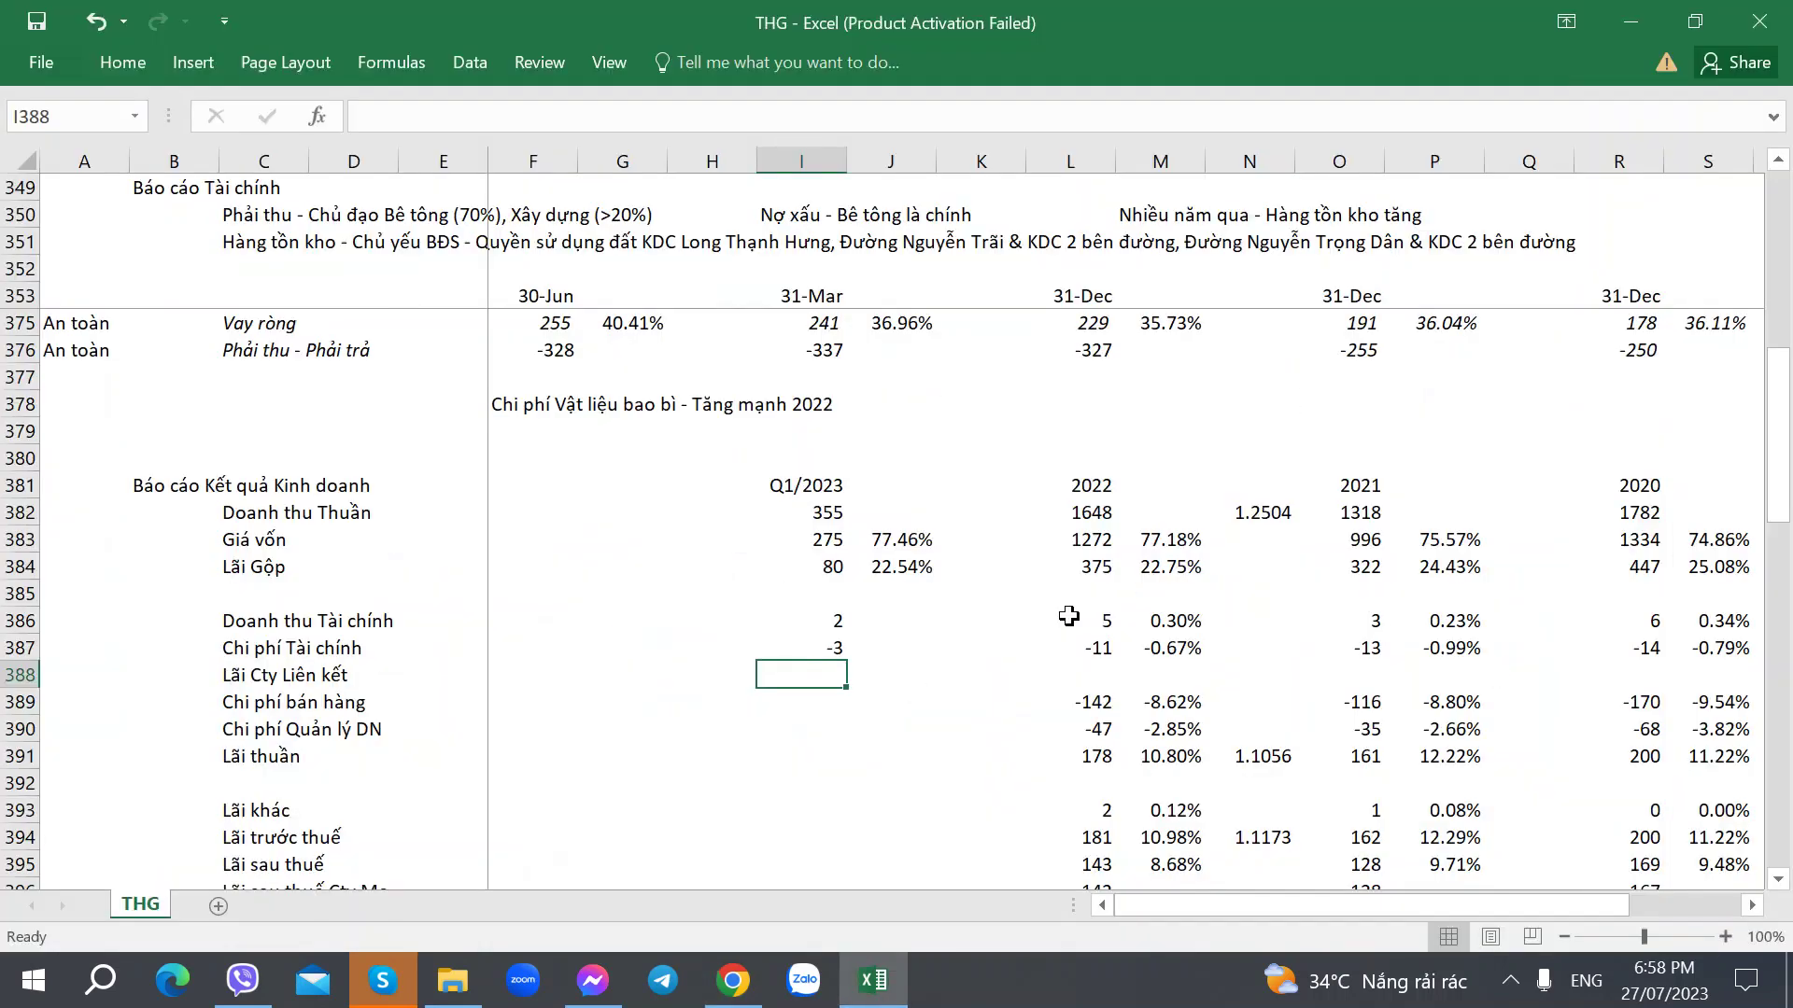
key("Up")
key("ctrl+c")
key("Down")
key("alt+Tab")
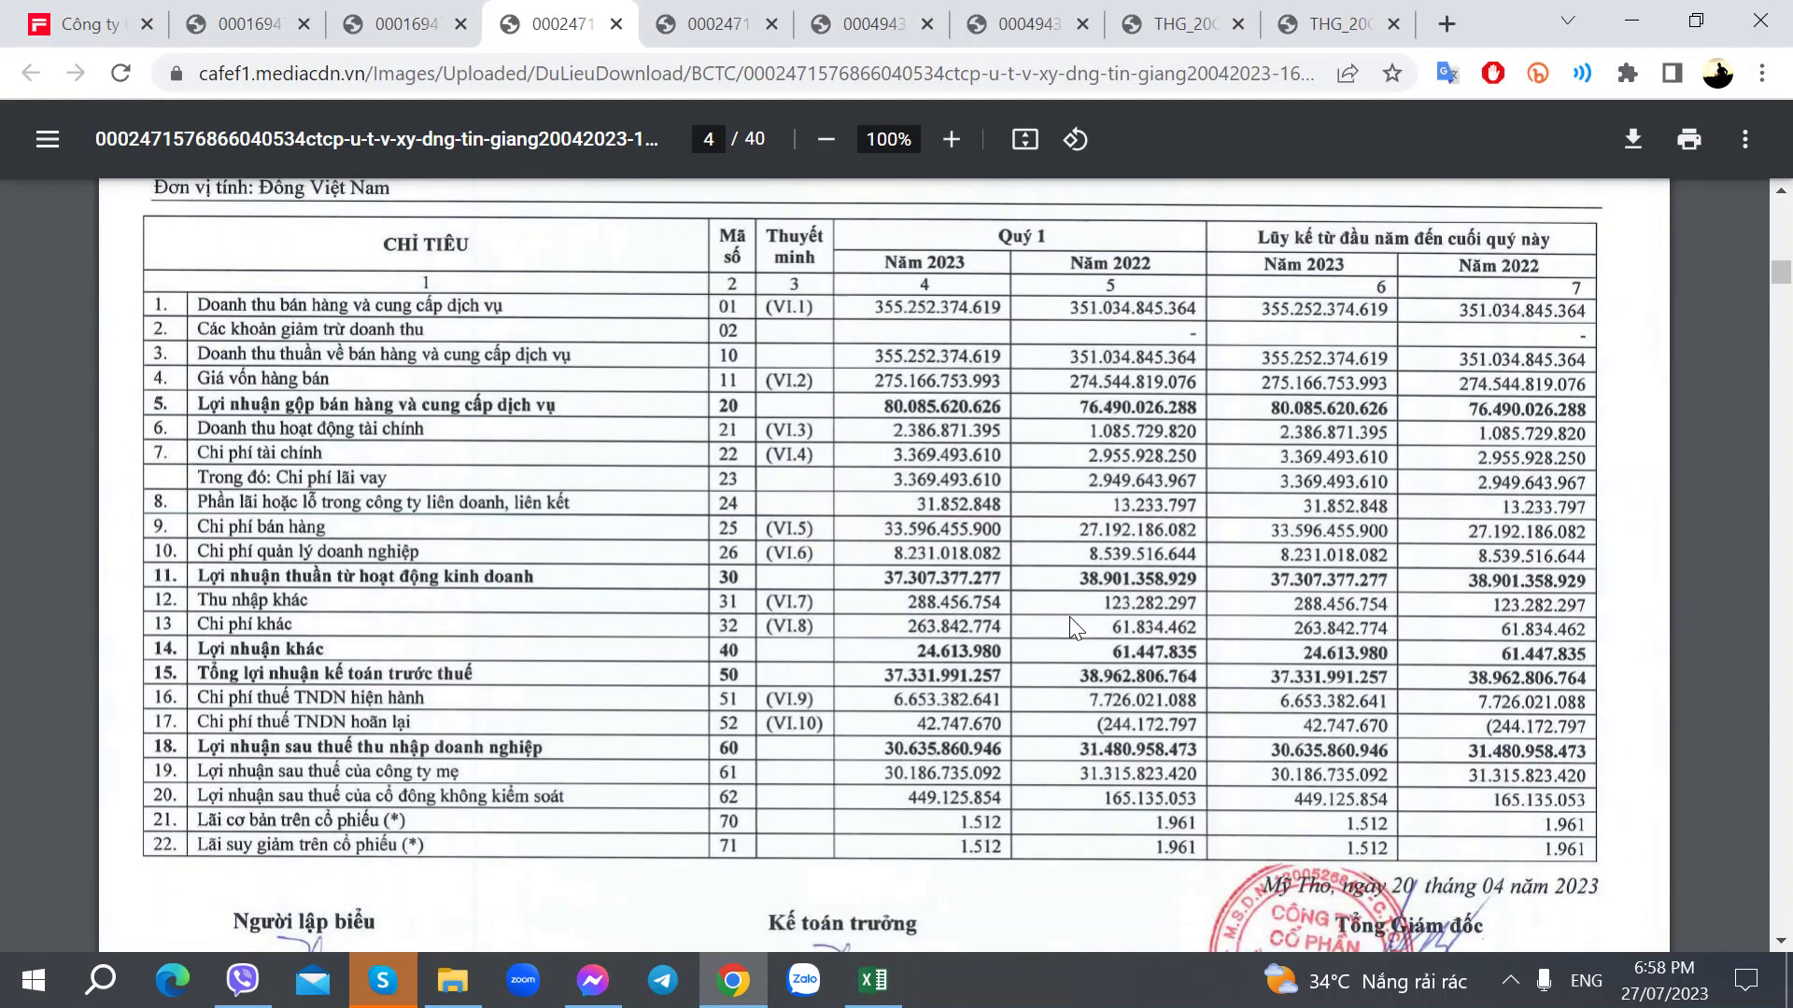
key("alt+Tab")
key("ctrl+v")
type("0.05")
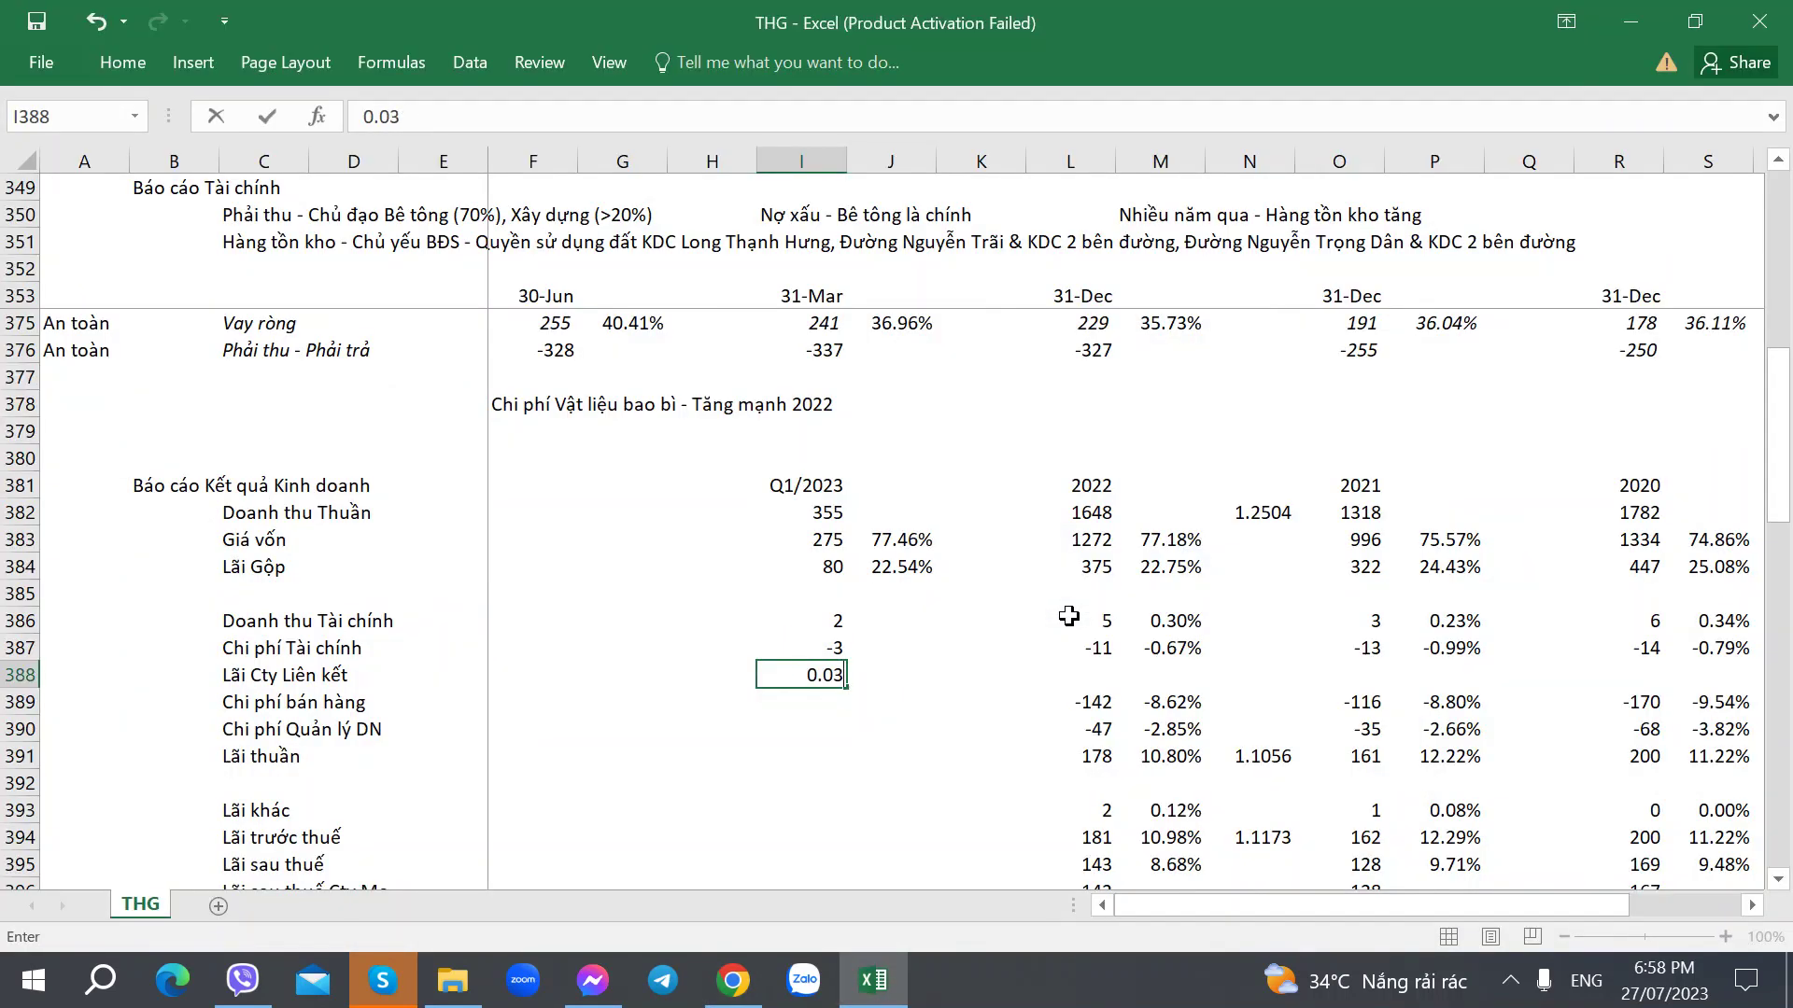
key("Return")
Enter the report's Q1/2023 Chi phí bán hàng in I389 as -33.596, using the number format copied from I388.
key("alt+Tab")
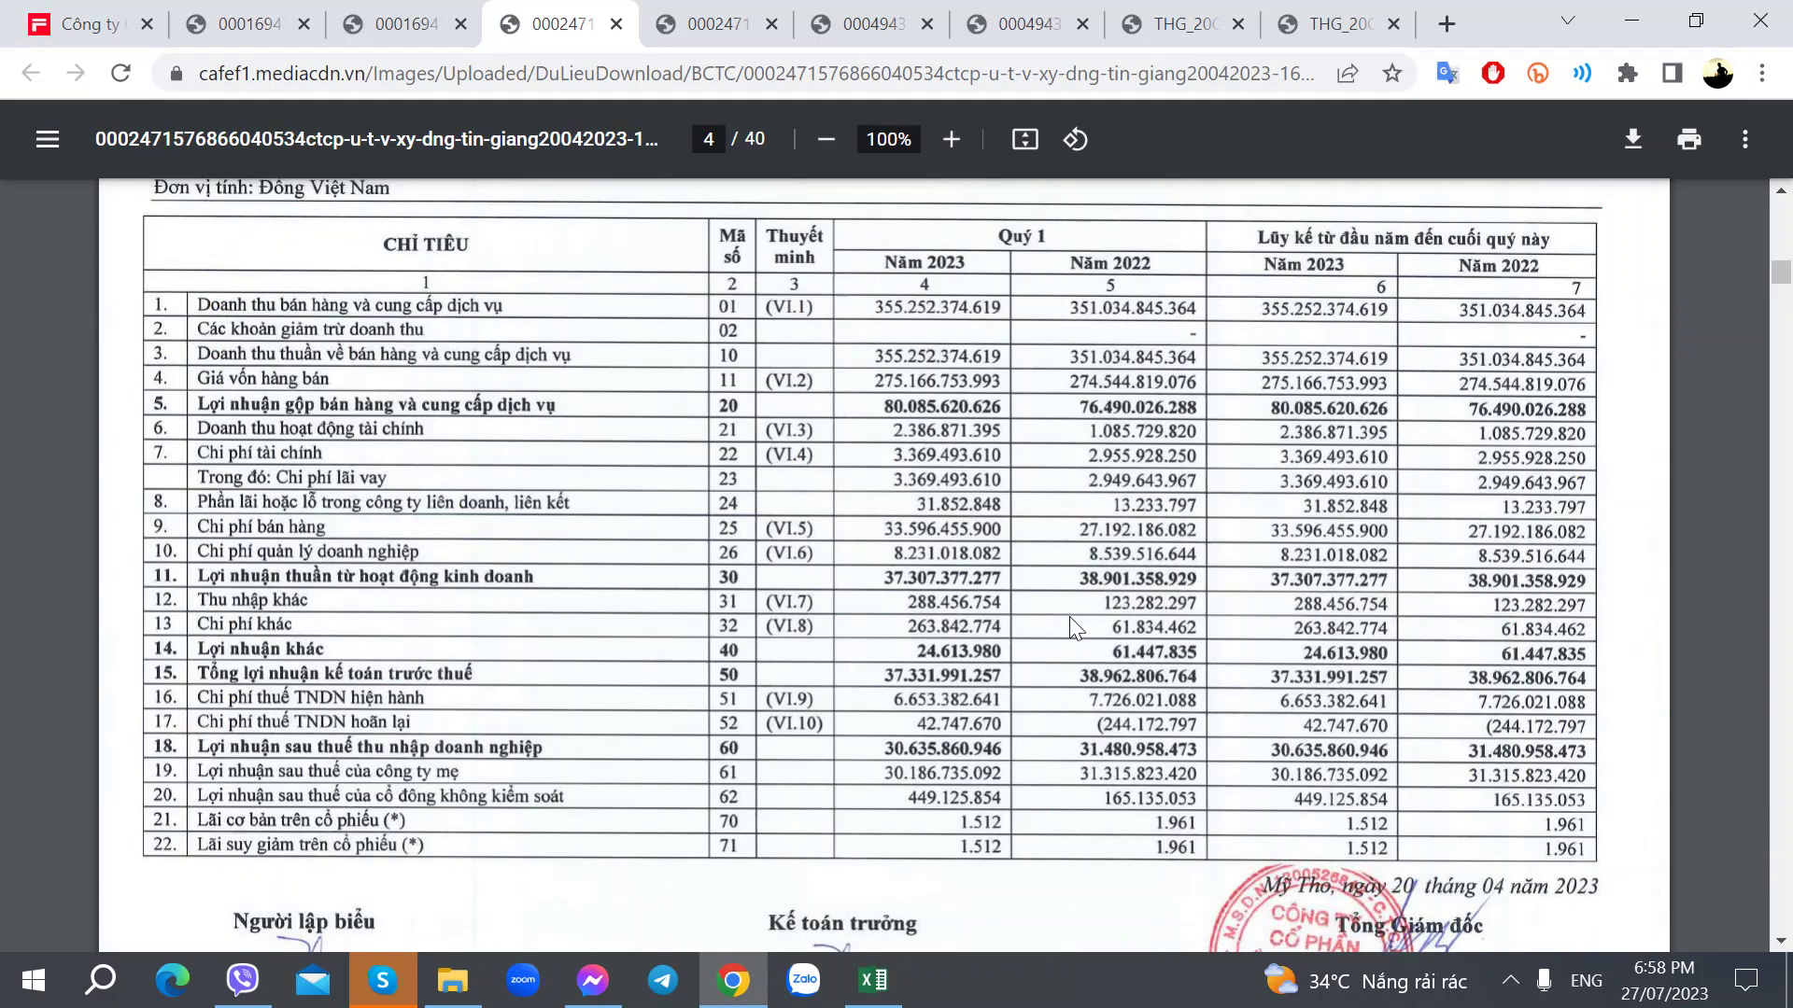
key("alt+Tab")
key("Up")
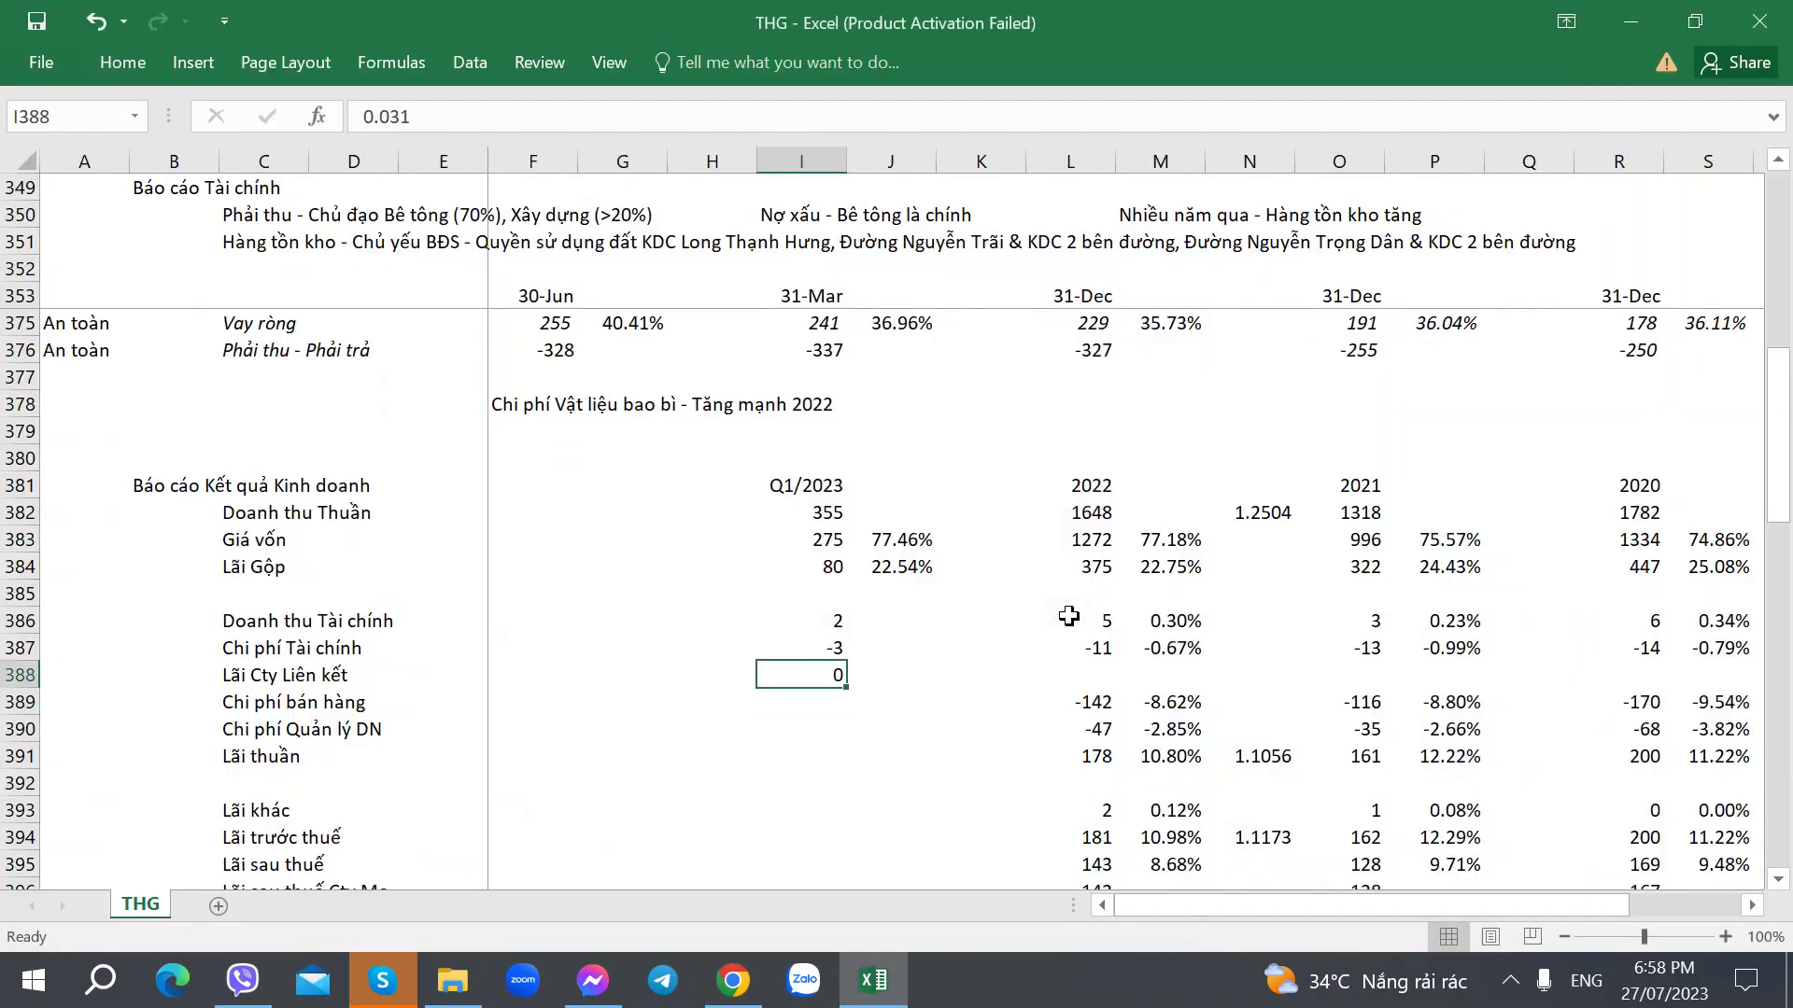
key("ctrl+c")
key("Down")
key("ctrl+v")
key("alt+Tab")
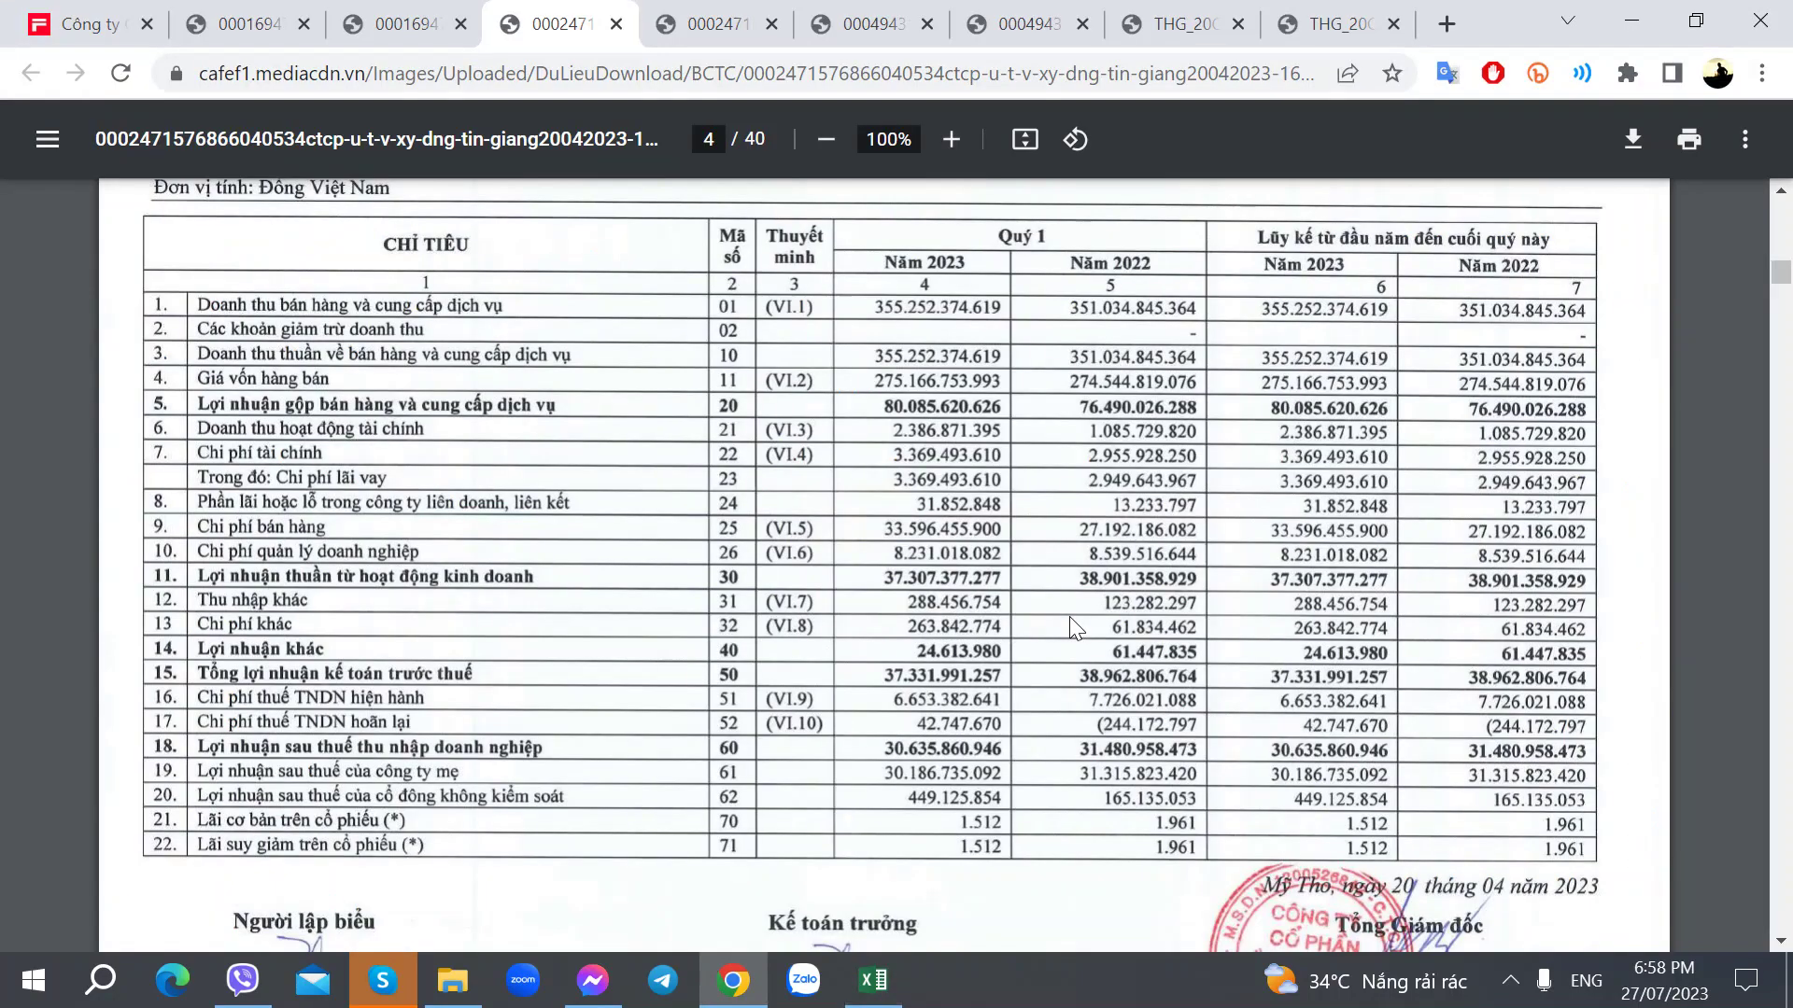
key("alt+Tab")
type("-33")
key("alt+Tab")
key("alt+Tab")
type(".596")
key("Return")
Enter the report's Q1/2023 Chi phí Quản lý DN in I390 as -8.231.
key("alt+Tab")
key("alt+Tab")
type("-8.231")
key("Return")
key("alt+Tab")
key("alt+Tab")
key("Right")
key("alt")
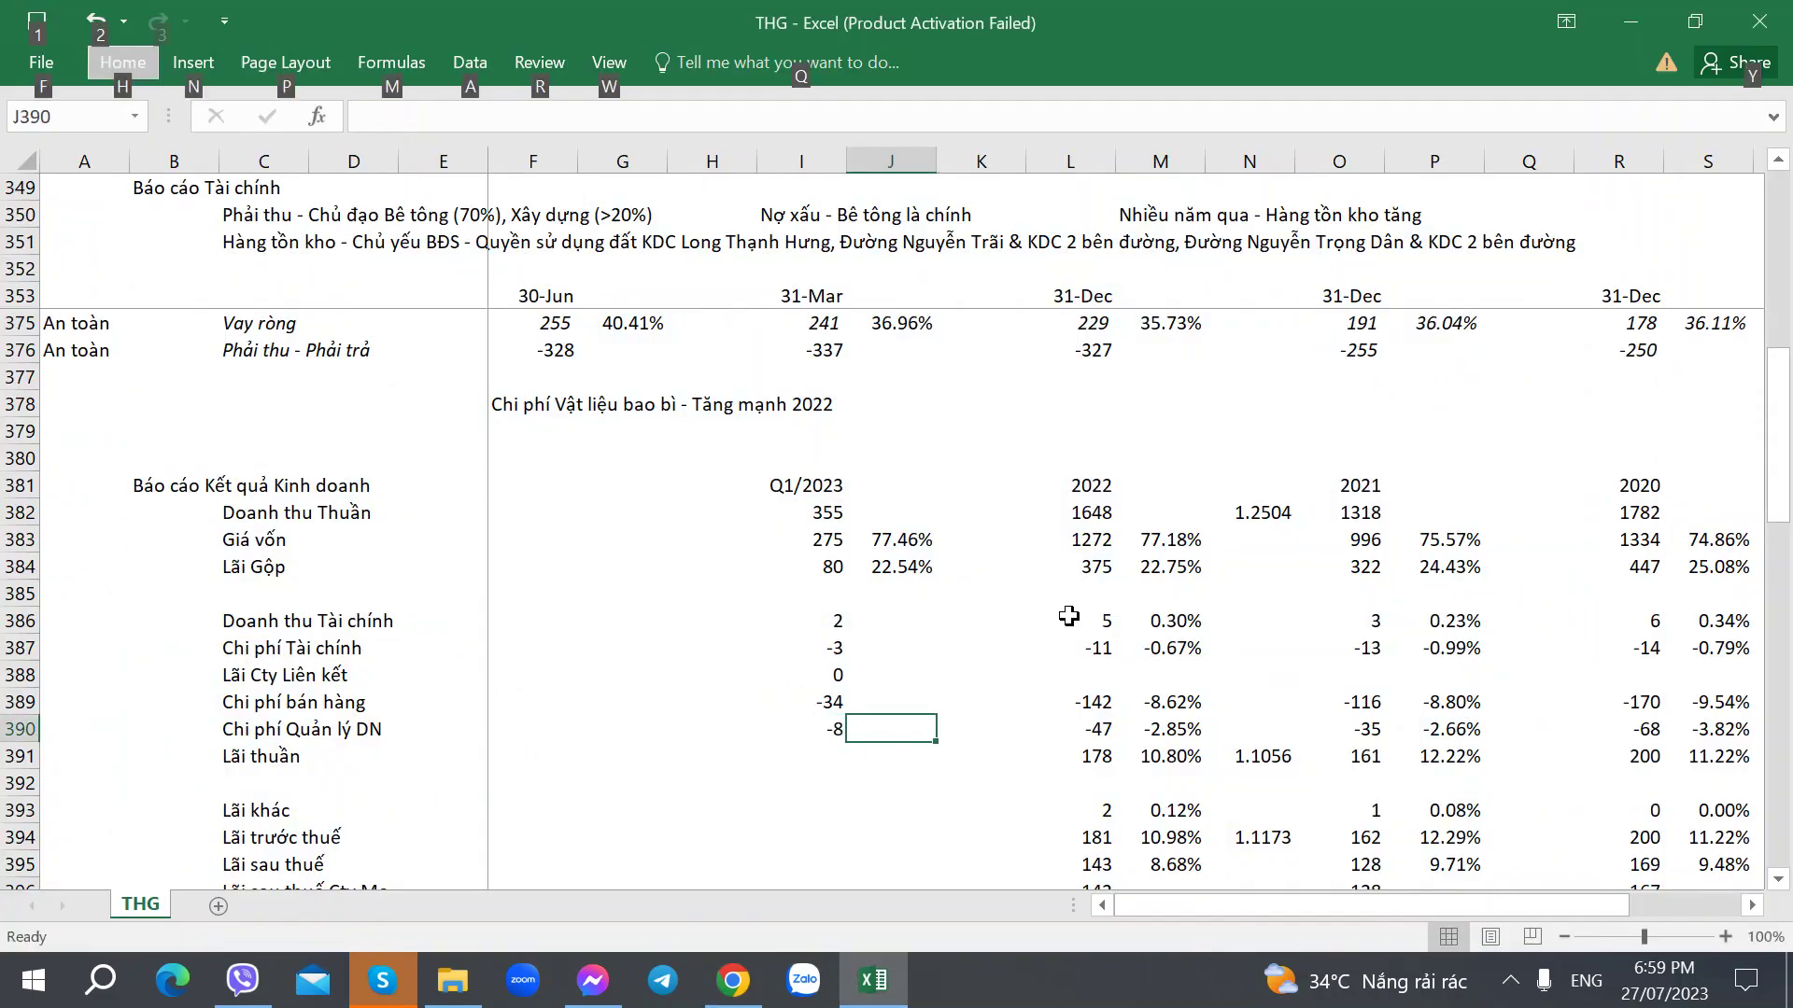
key("alt+Tab")
key("alt+Tab")
key("Left")
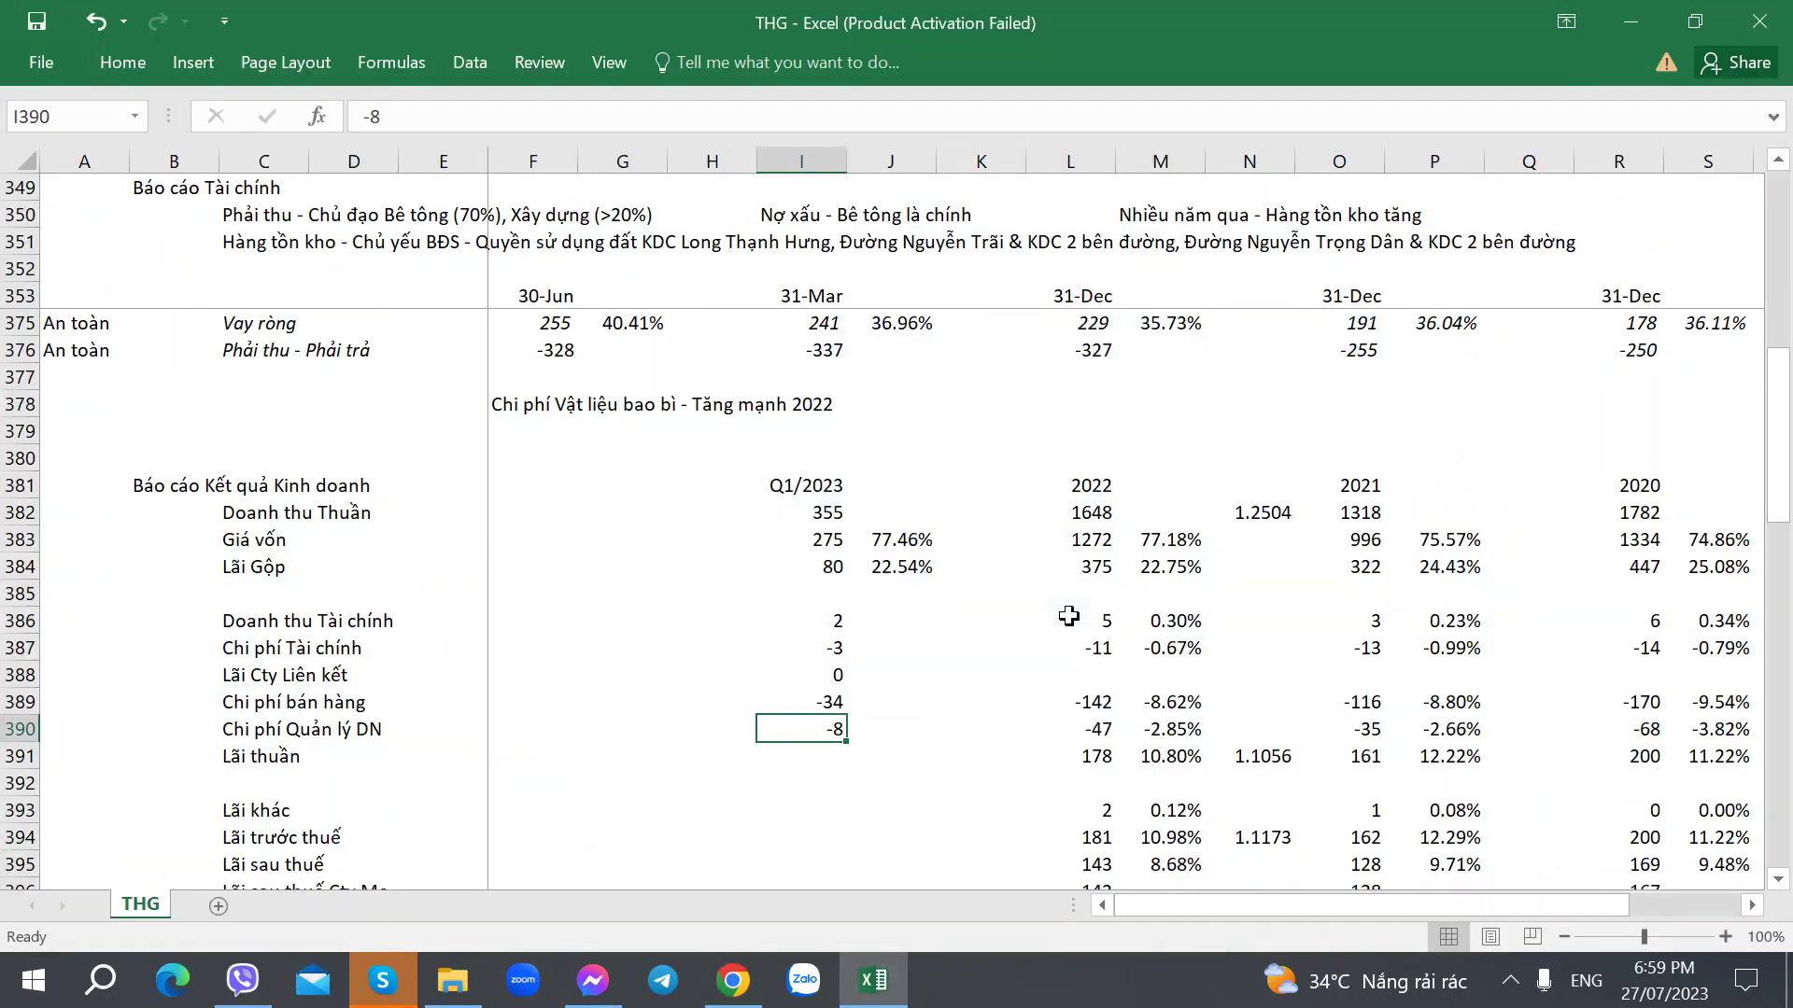
key("alt+Tab")
key("alt+Tab")
key("F2")
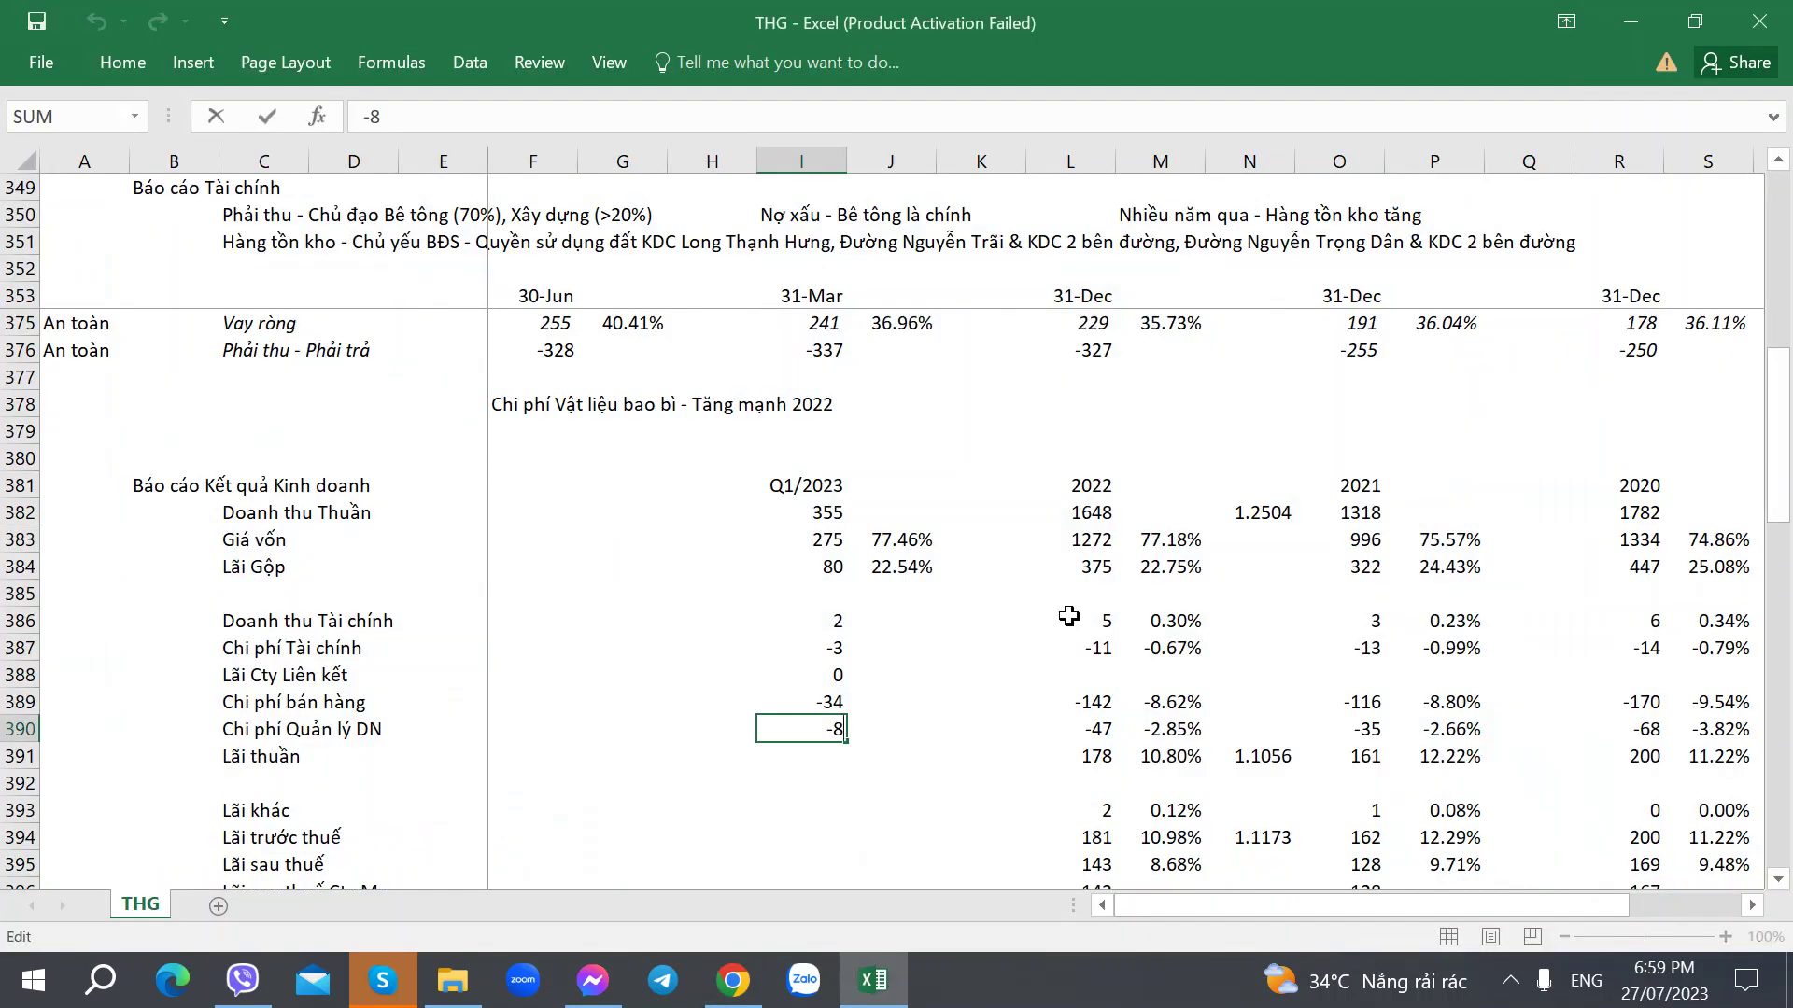
type(".231")
key("Return")
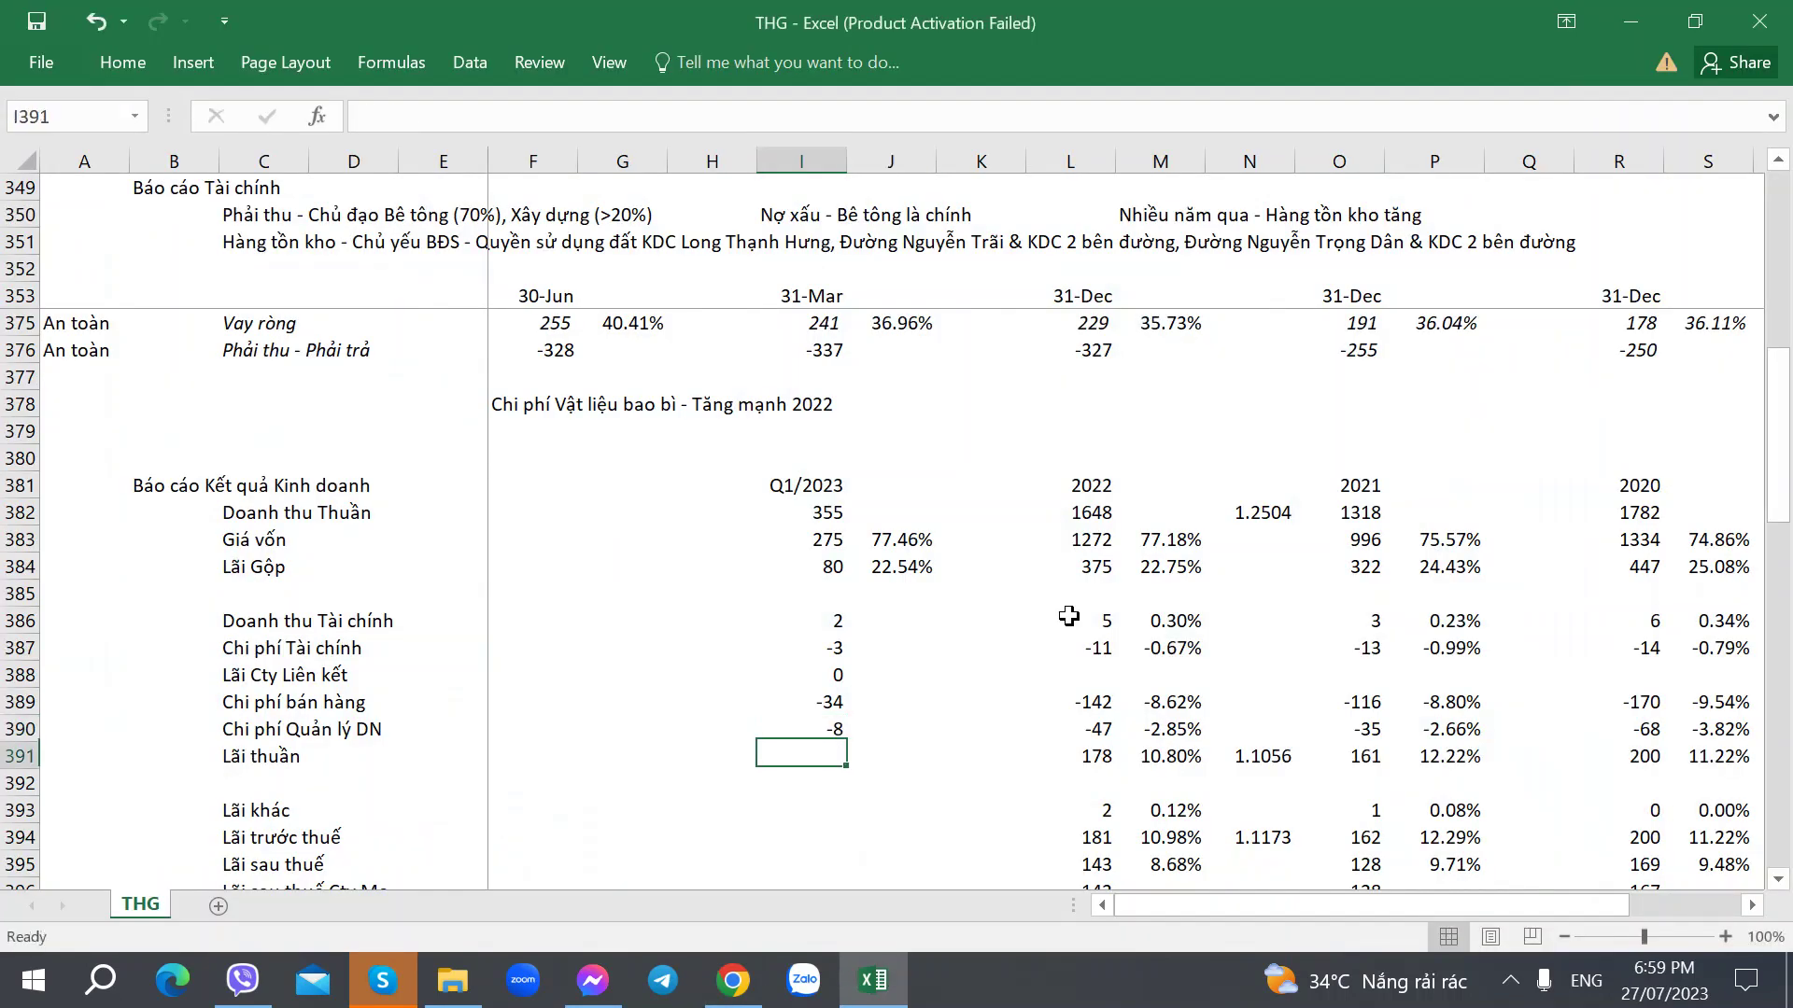
Copy the I390 number format to I391 and enter the report's Q1/2023 Lãi thuần, 37.307.
key("alt+Tab")
key("alt+Tab")
key("Up")
key("ctrl+c")
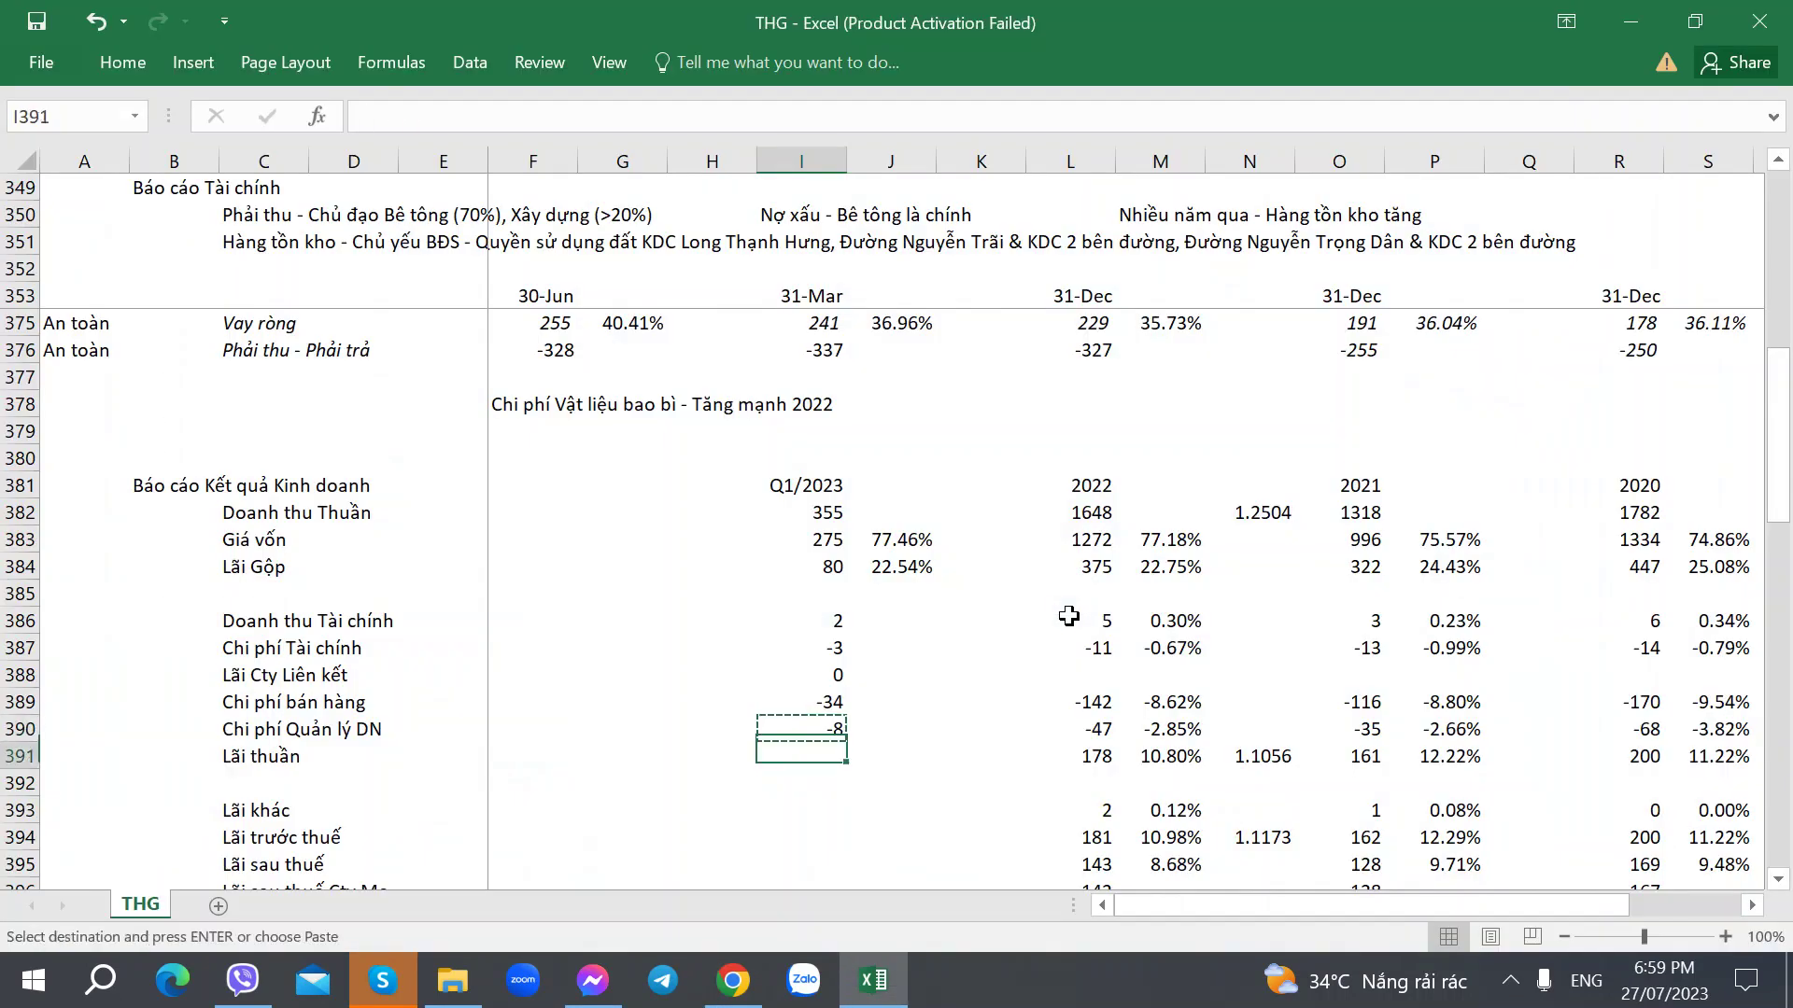
key("Down")
key("ctrl+v")
key("alt+Tab")
key("alt+Tab")
type("37.307")
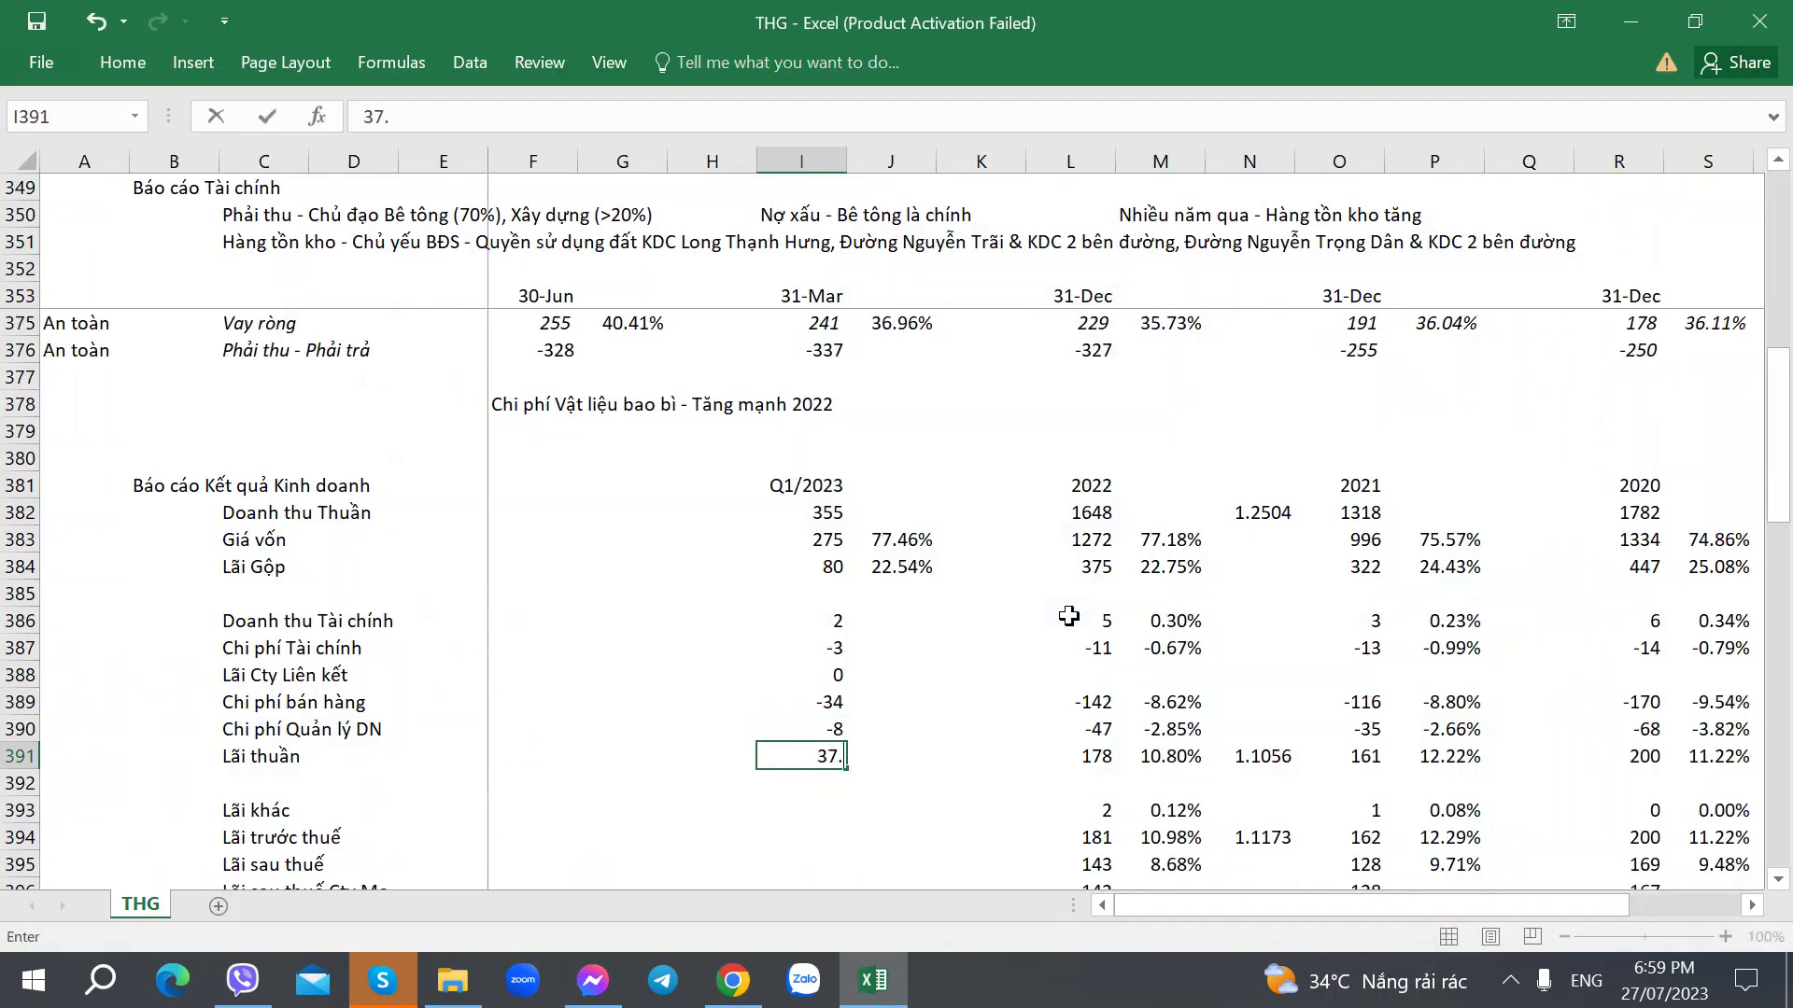
key("Right")
Copy the percent-of-revenue formula from J384 to J386 for the Q1/2023 Doanh thu Tài chính.
key("Up")
key("Up")
key("Up")
key("Up")
key("Up")
key("Up")
key("Up")
key("ctrl+c")
key("Down")
key("Down")
key("ctrl+v")
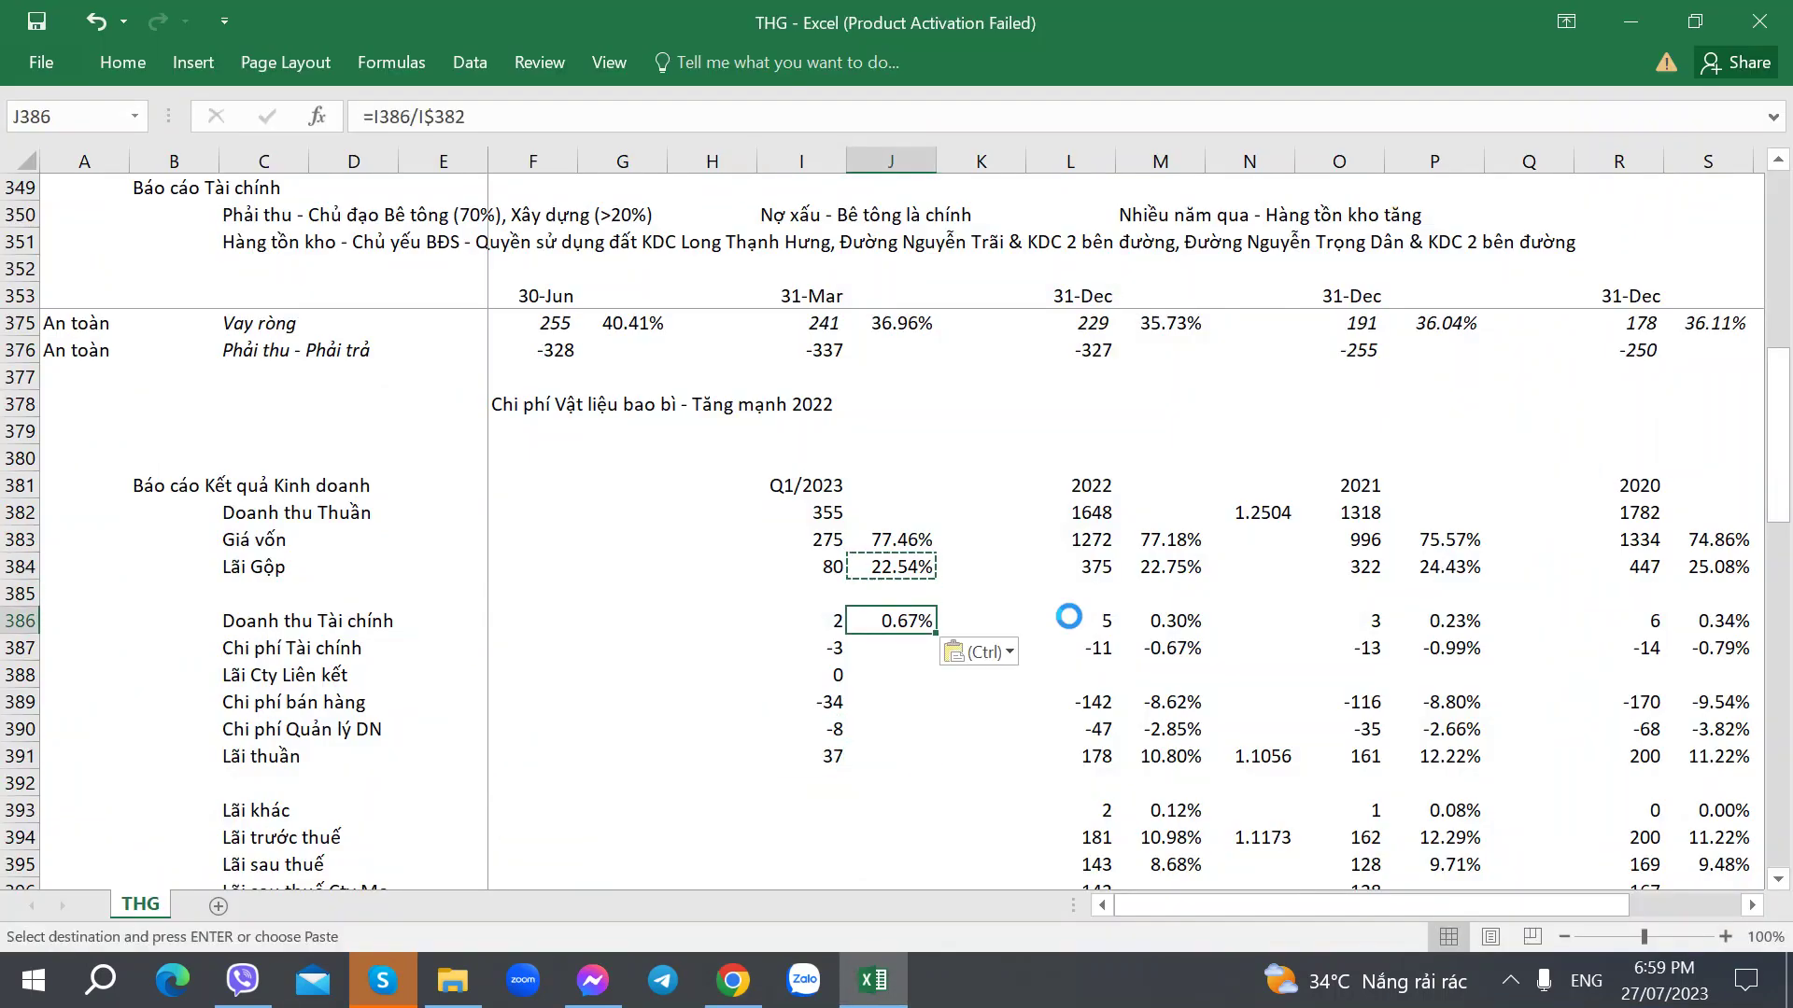
key("Down")
key("ctrl+v")
key("Down")
key("Up")
key("ctrl+v")
key("Down")
key("Up")
key("Delete")
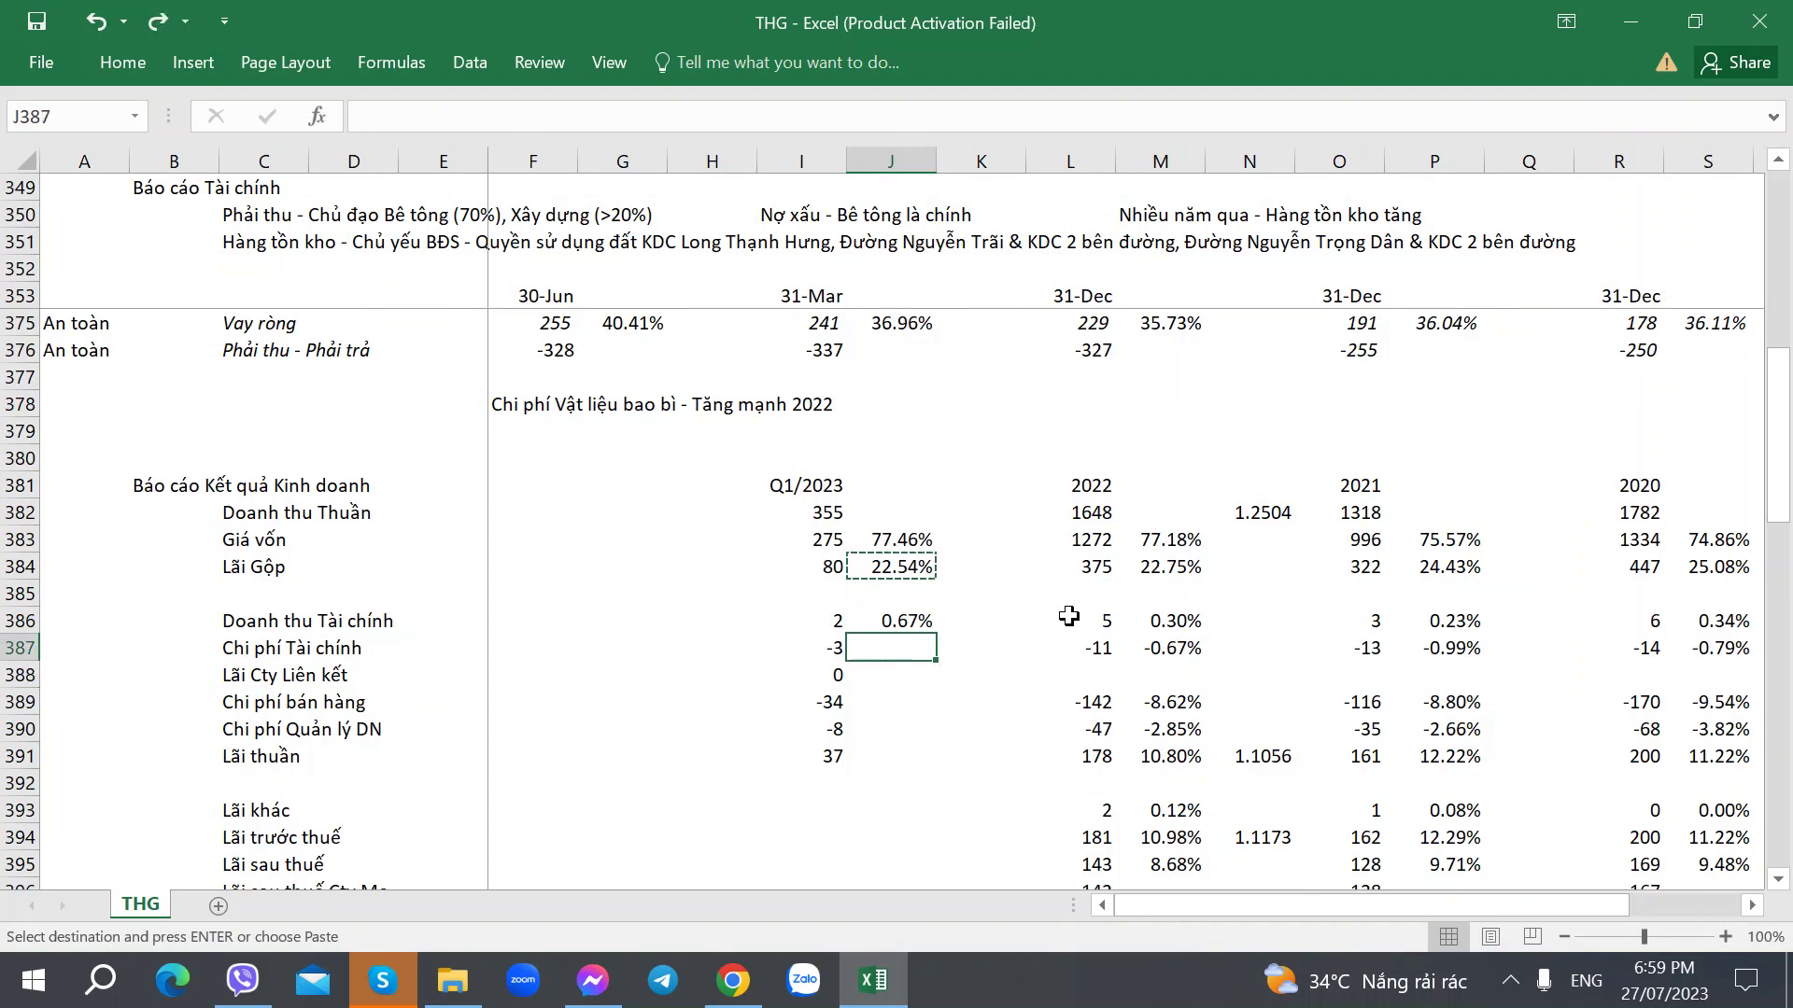
Copy the percent-of-revenue formula from J386 to J387, J389, J390 and J391, and check the Lãi Gộp and Lãi thuần margins.
key("Up")
key("ctrl+c")
key("Down")
key("ctrl+v")
key("Down")
key("Down")
key("ctrl+v")
key("Down")
key("ctrl+v")
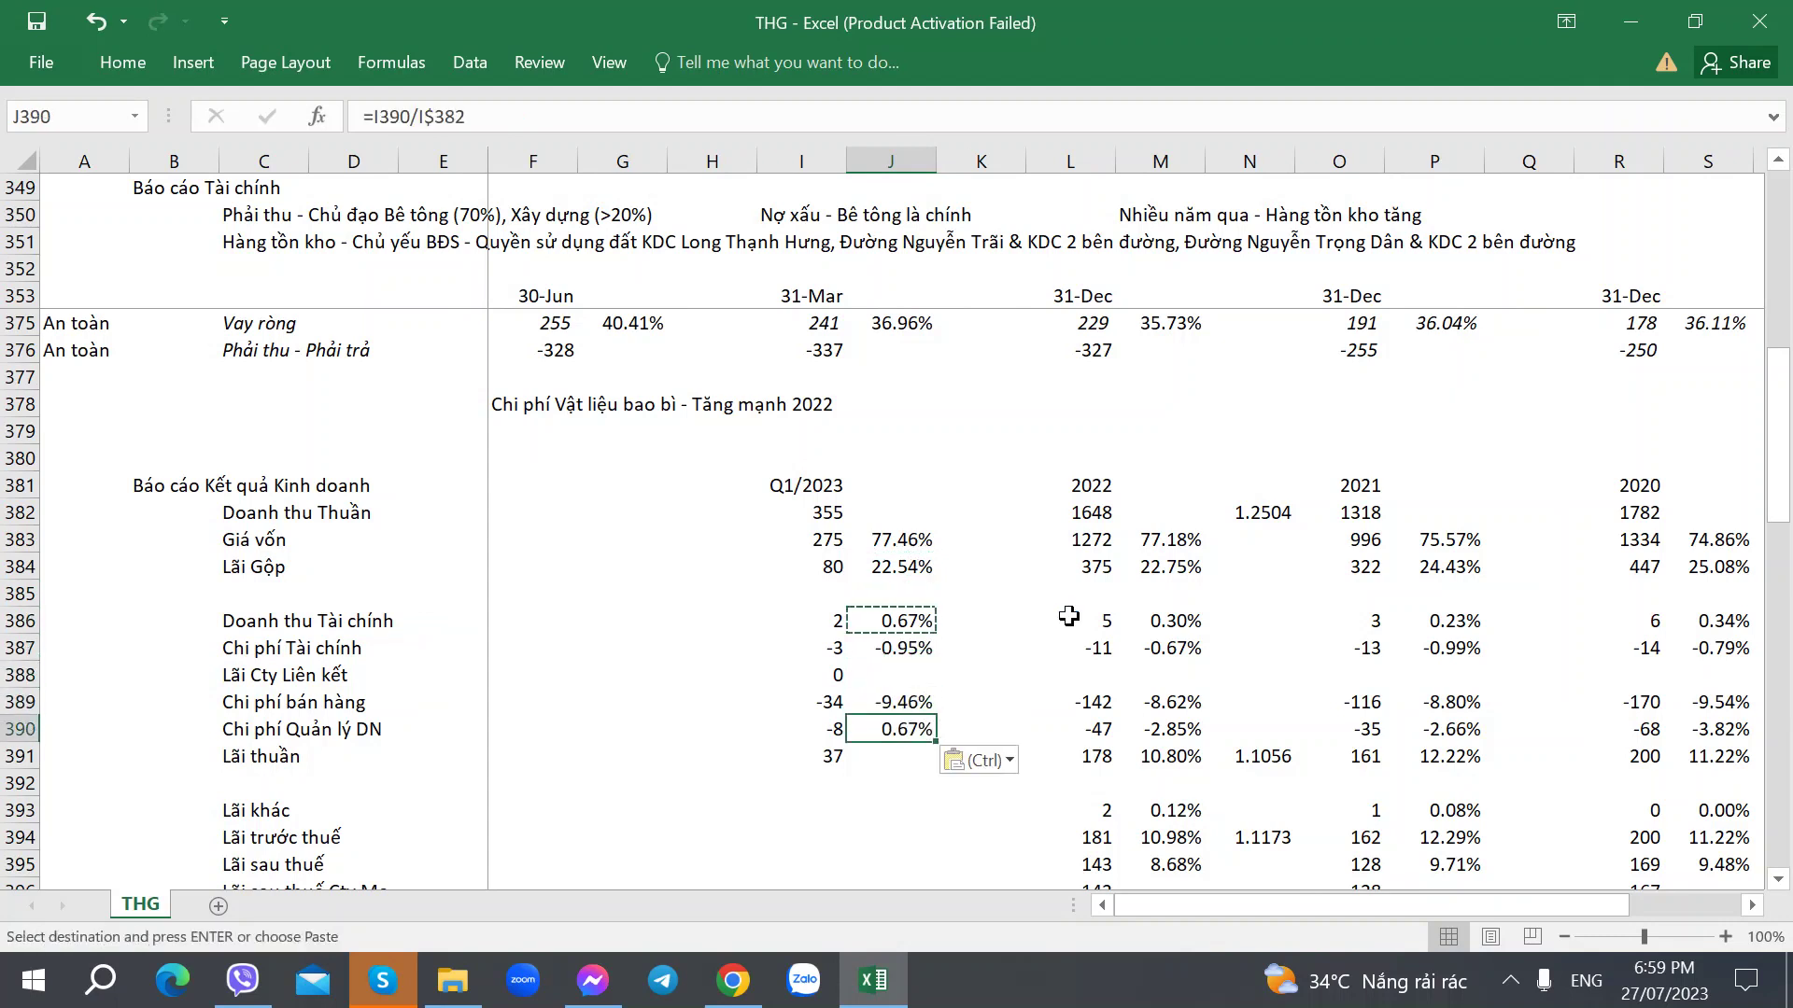
key("Down")
key("ctrl+v")
key("Down")
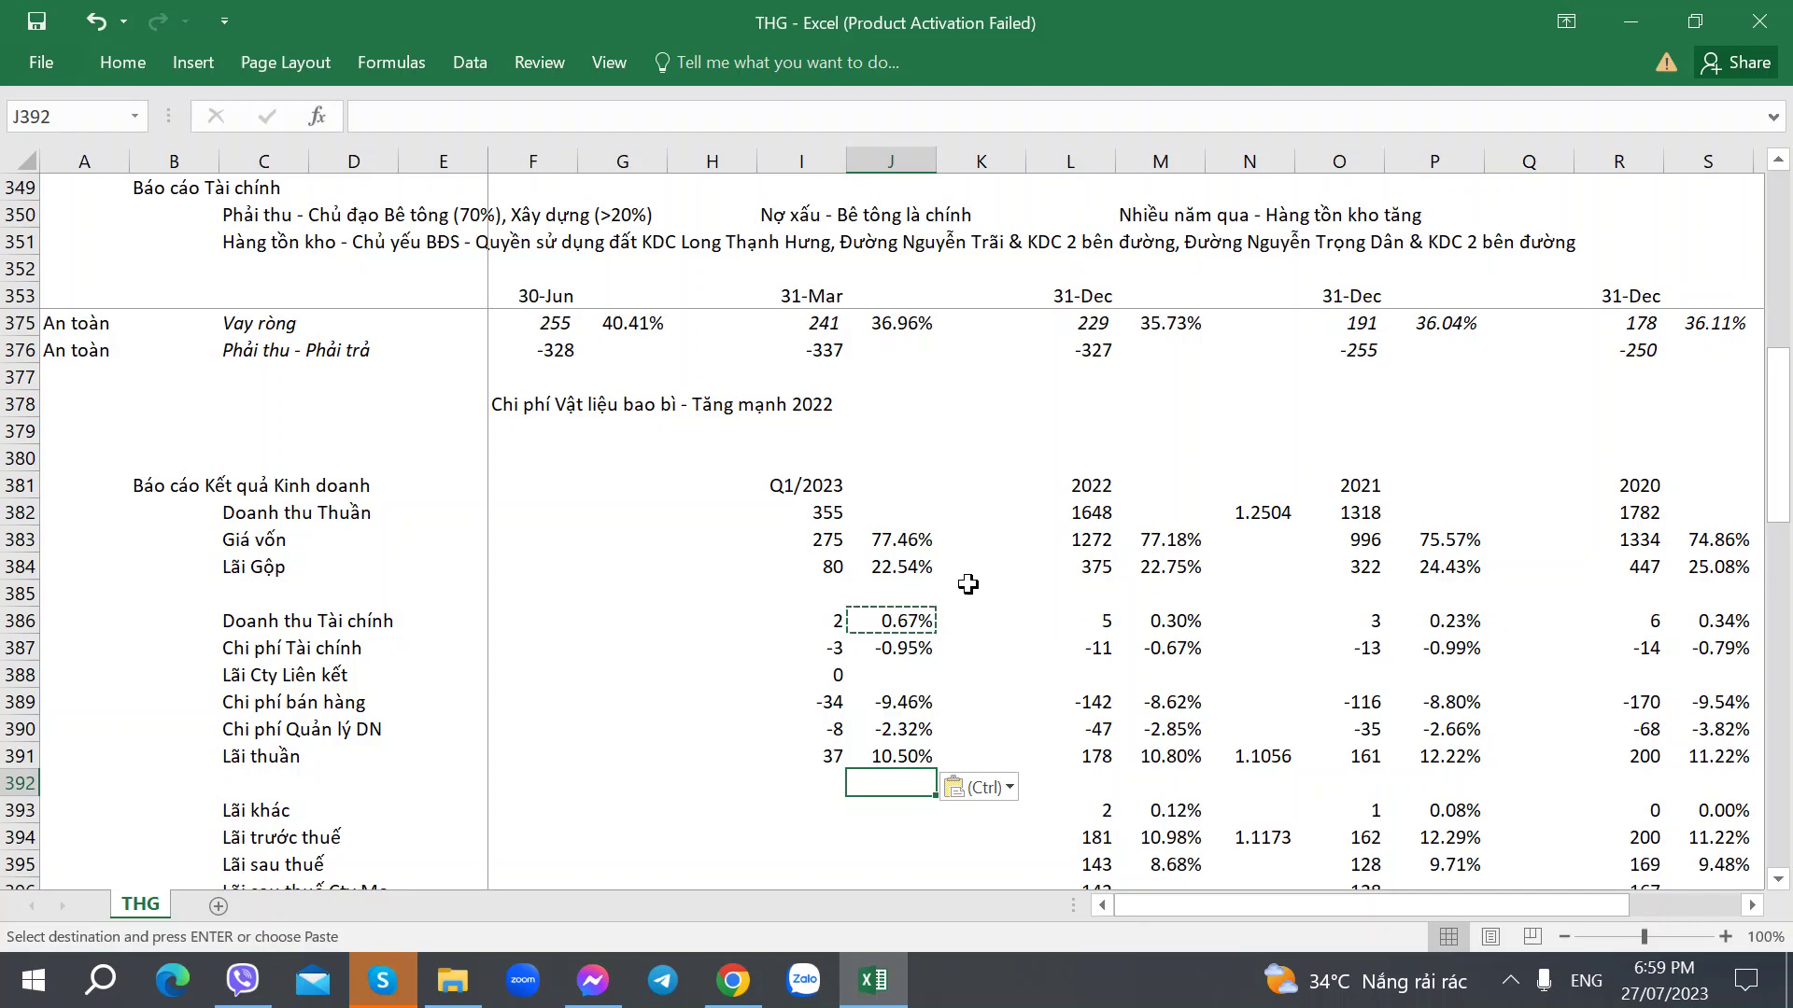
left_click(898, 572)
left_click(892, 755)
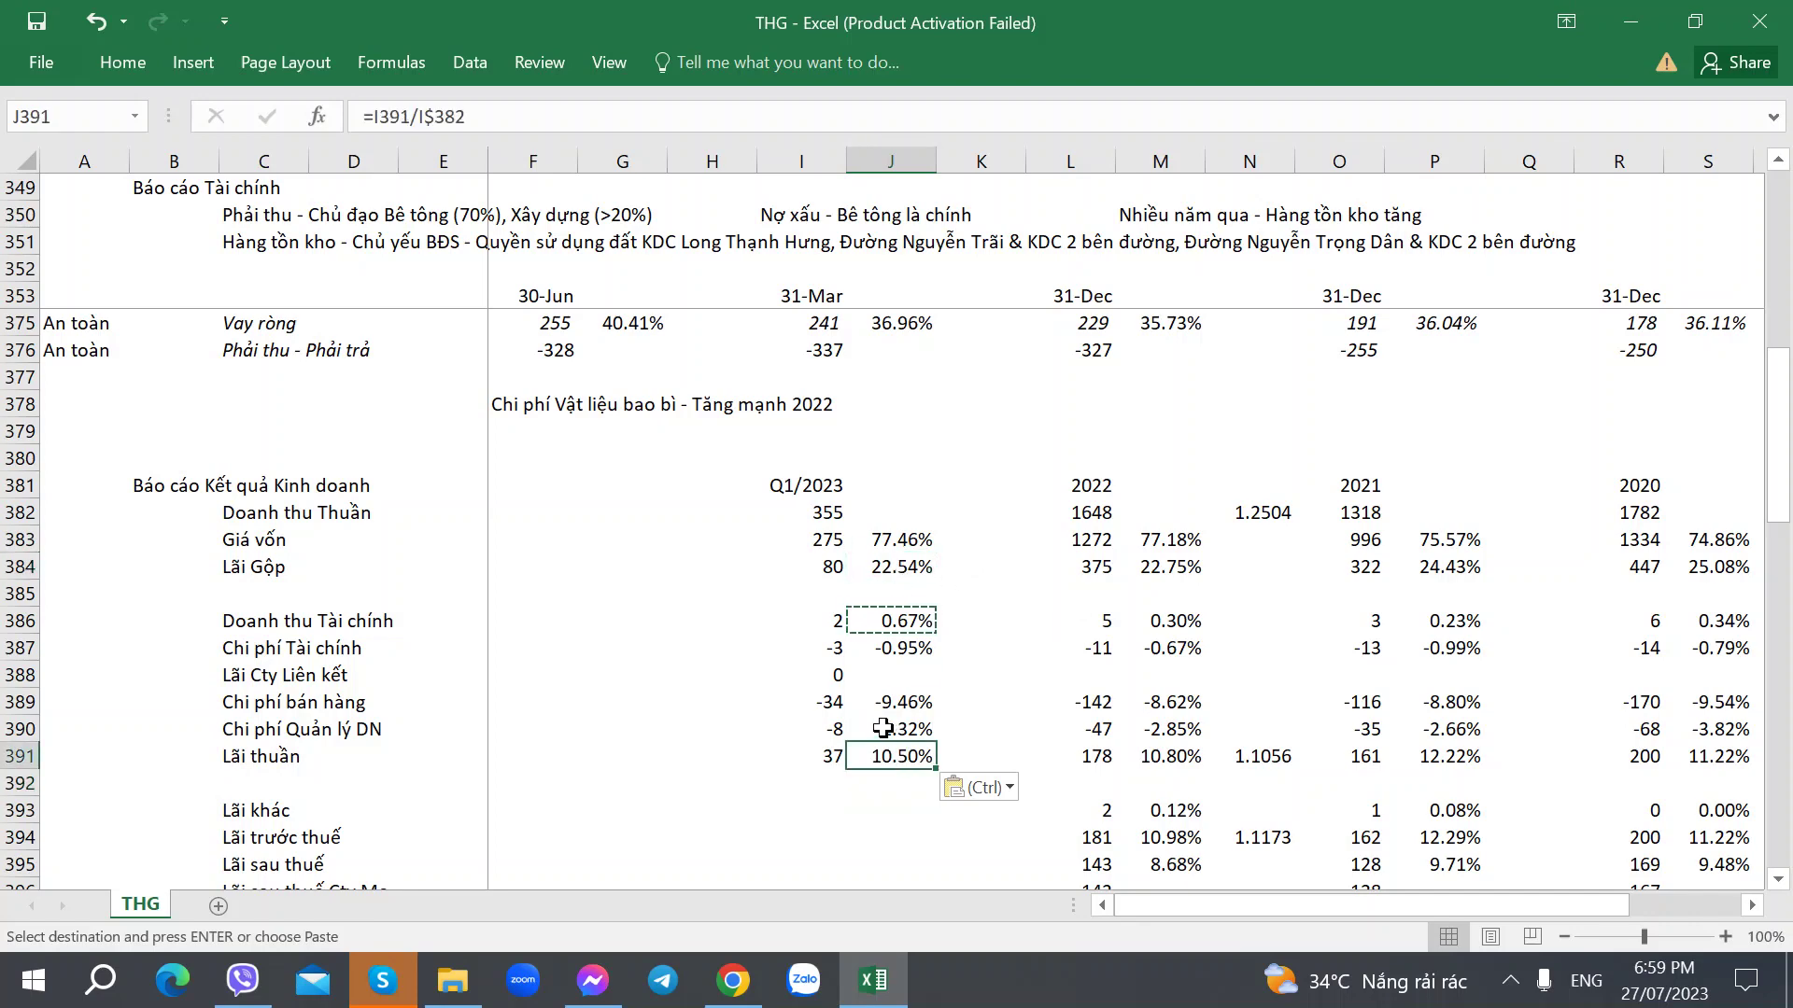
Copy the I391 number format to I393 and enter the report's Q1/2023 Lãi khác, 0.024.
scroll(876, 728, "down", 1)
scroll(875, 729, "down", 1)
key("Down")
key("Down")
key("Left")
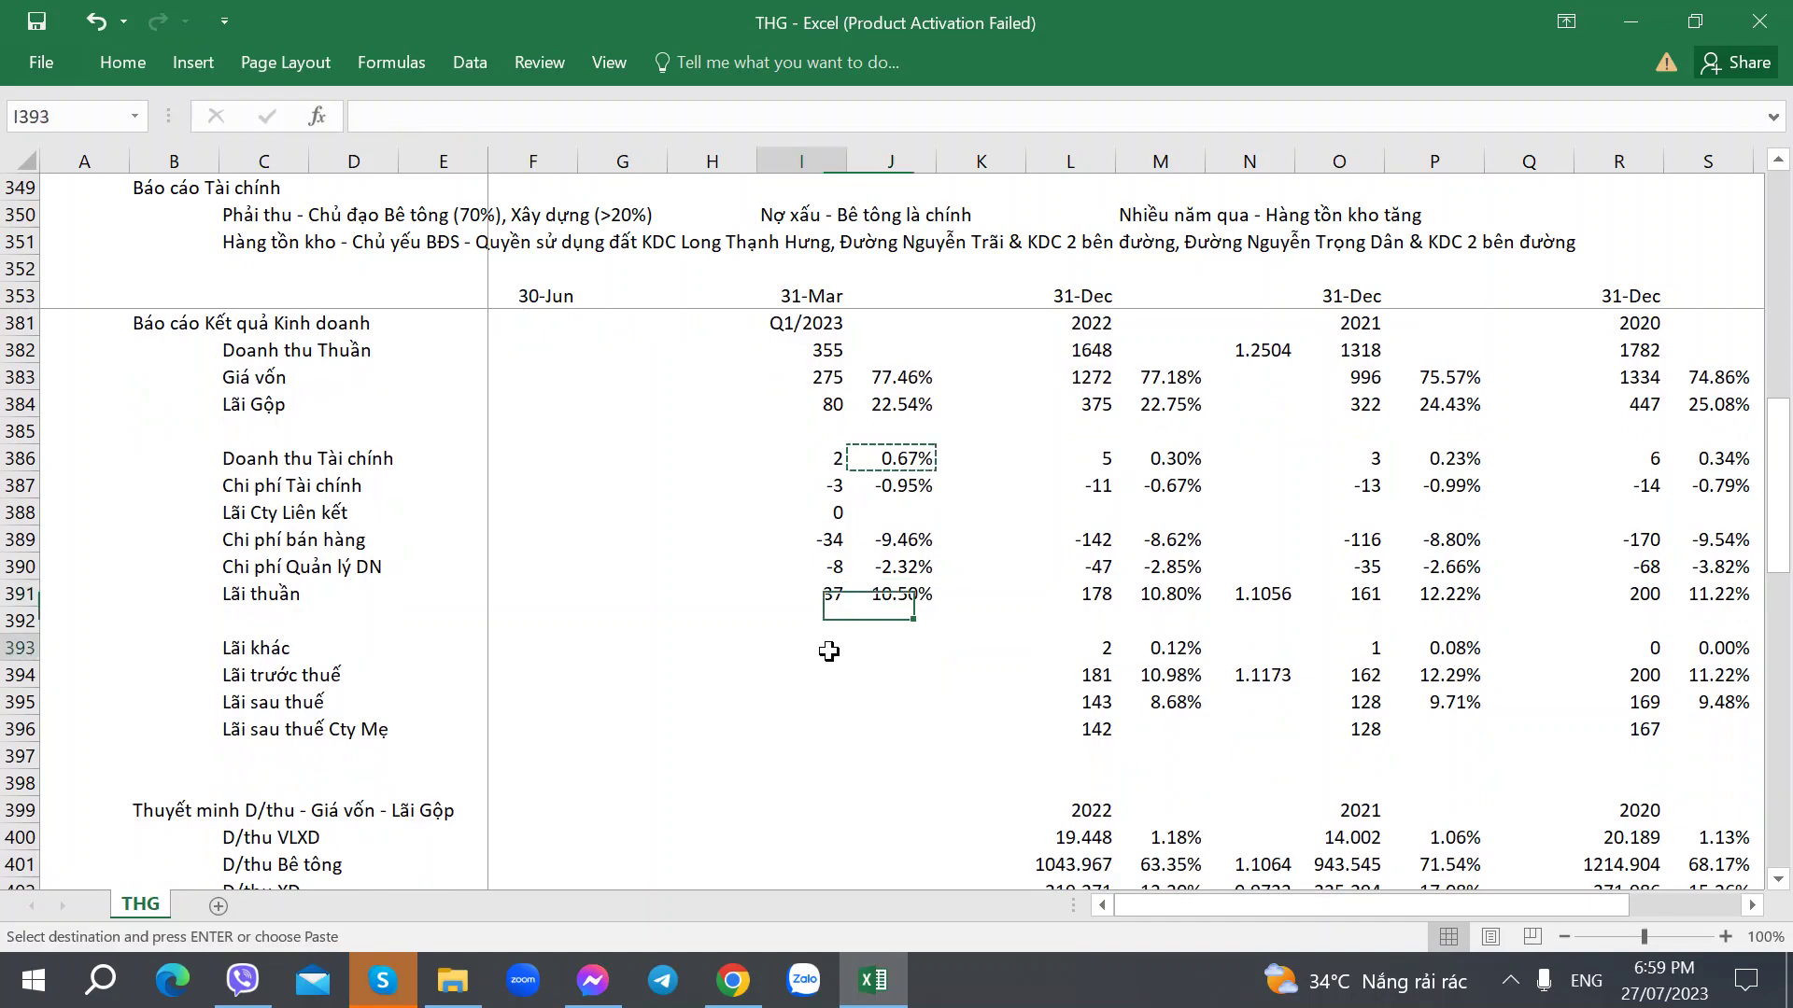
key("alt+Tab")
scroll(877, 714, "down", 1)
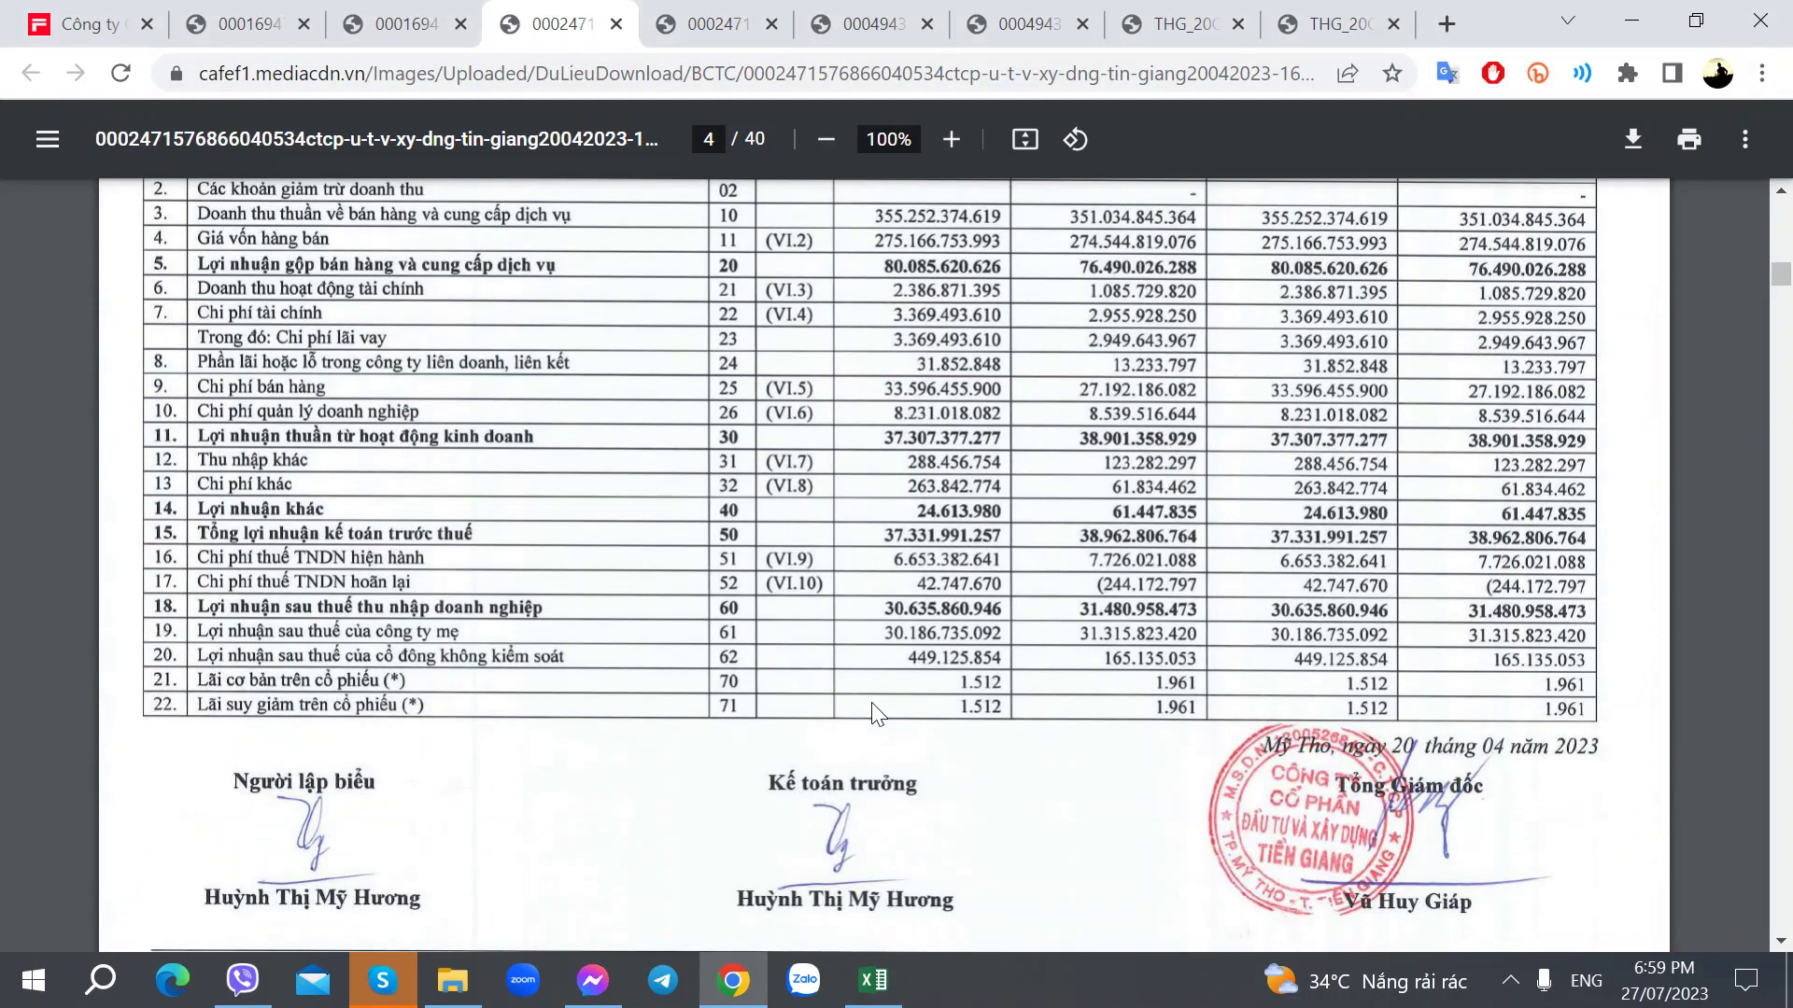
scroll(878, 715, "up", 1)
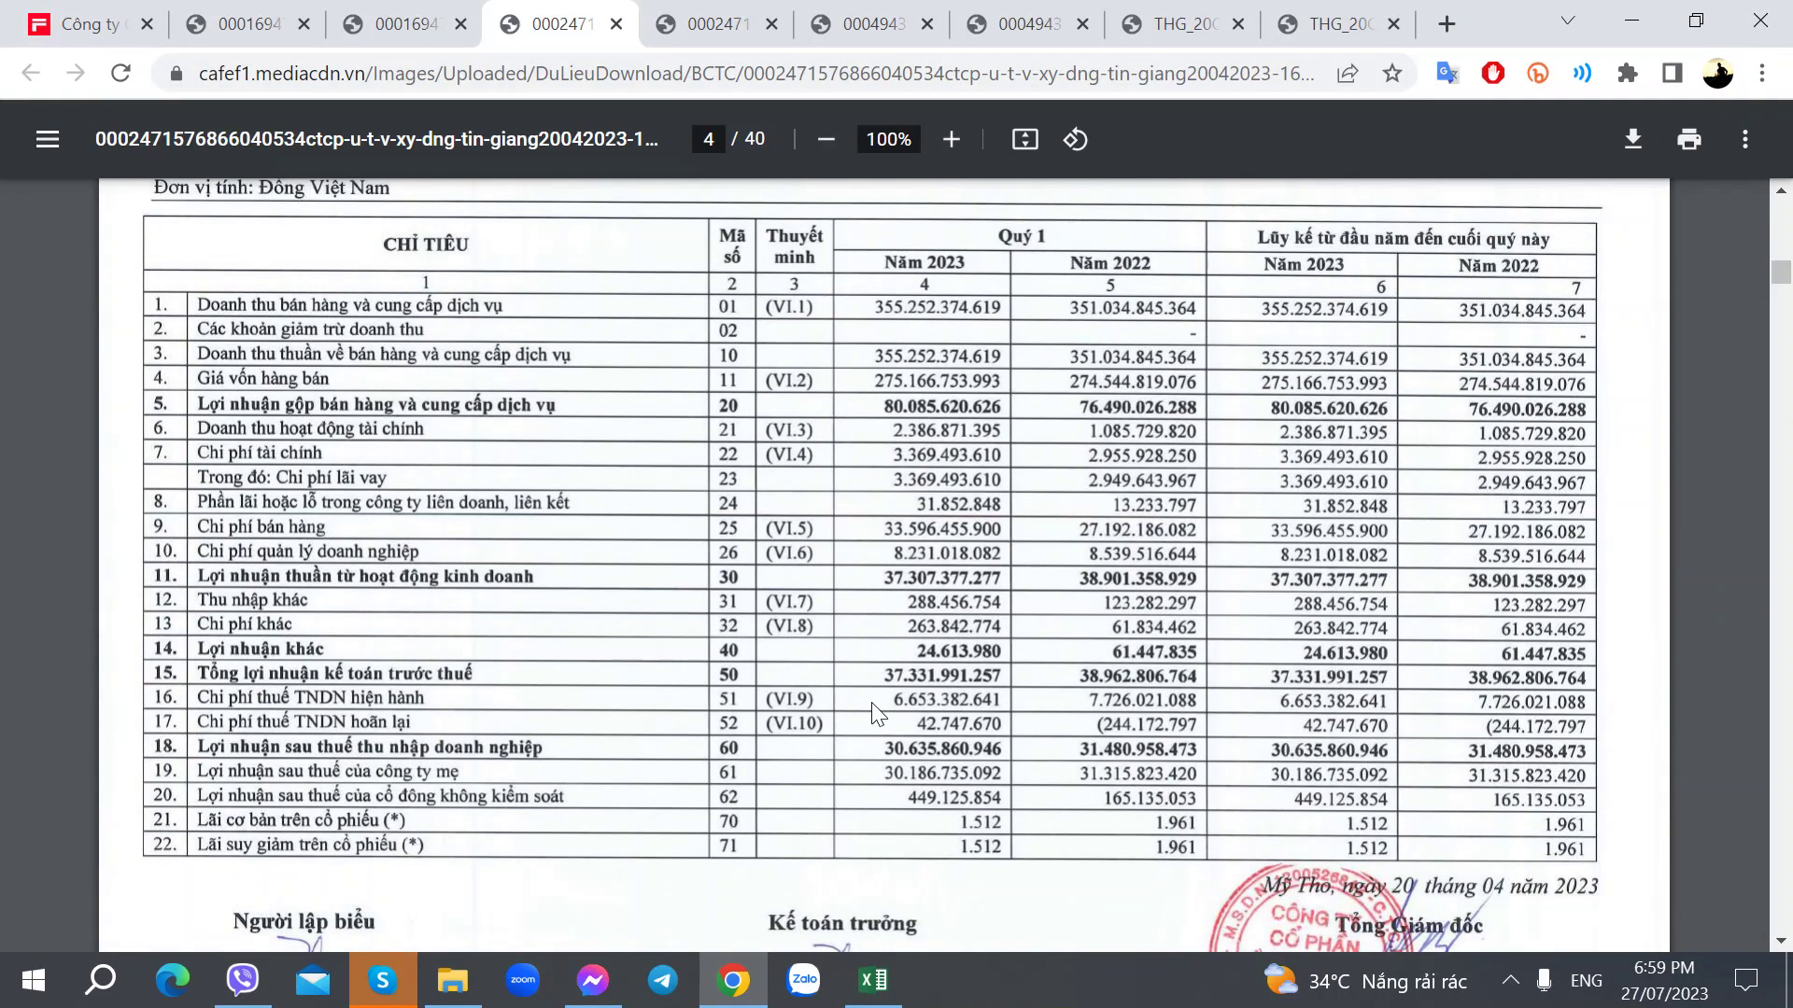
key("alt+Tab")
key("alt+Tab")
key("alt+Tab")
key("Up")
key("Up")
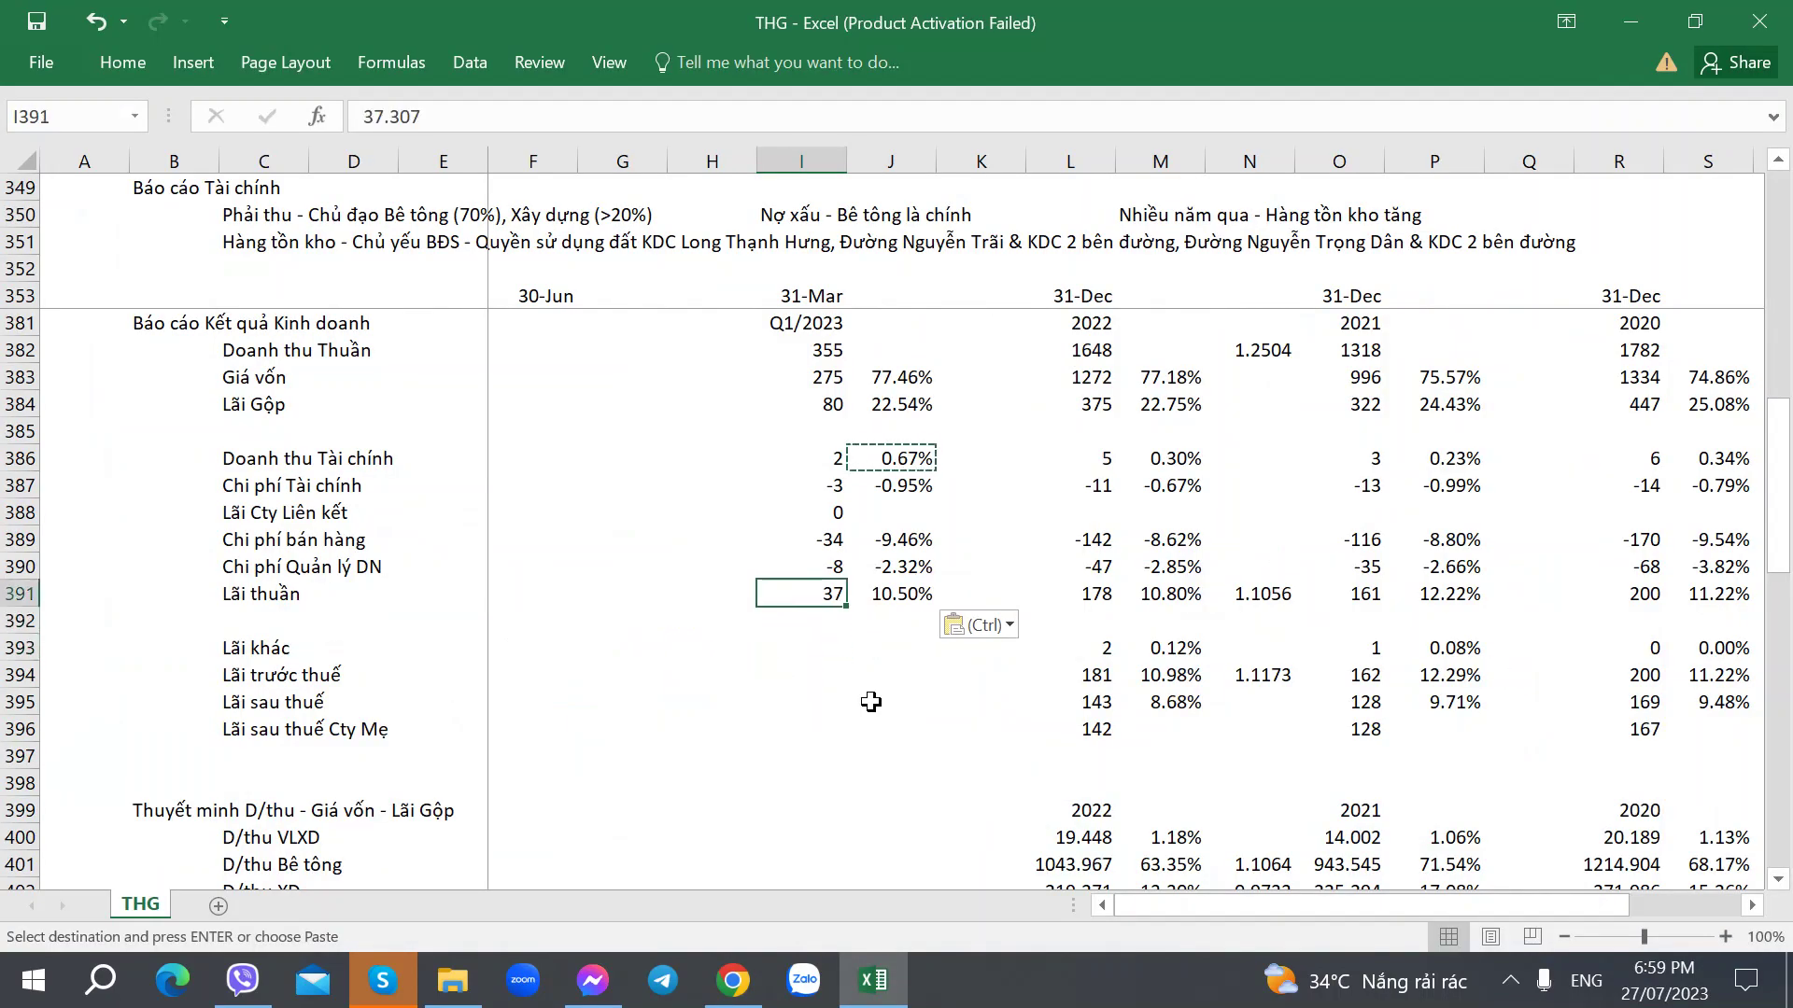
key("ctrl+c")
key("Down")
key("Down")
key("ctrl+v")
key("alt+Tab")
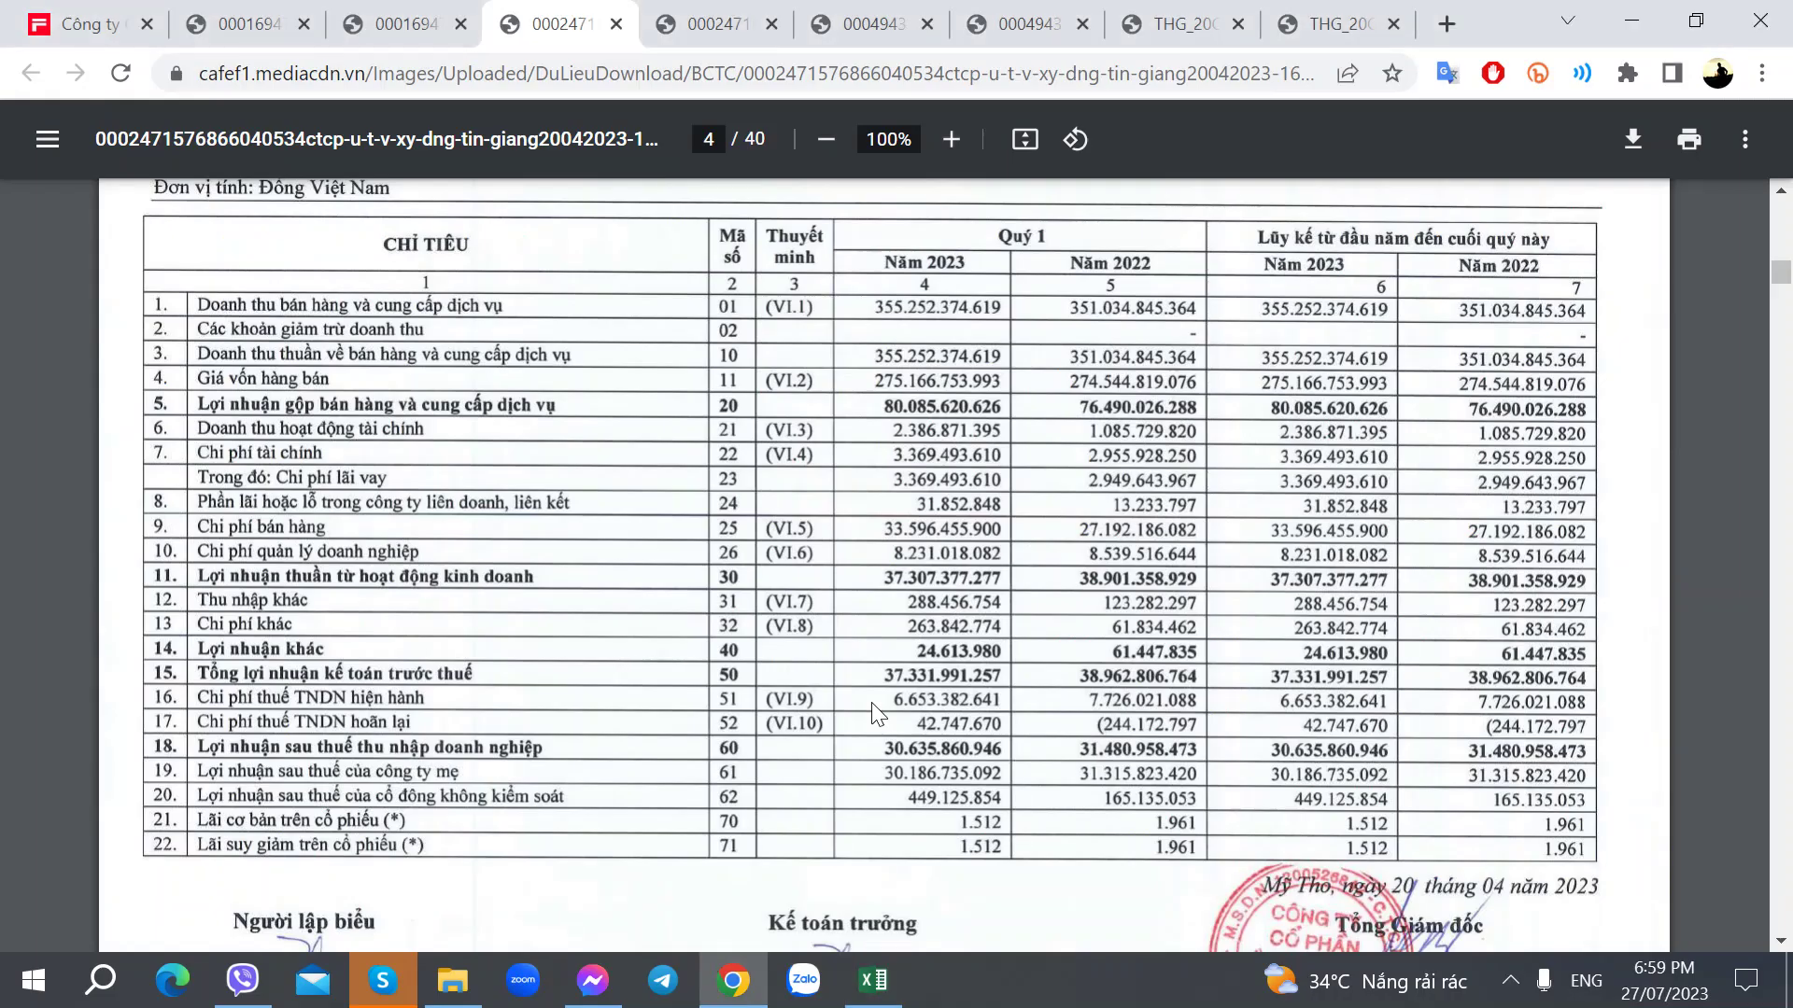
key("alt+Tab")
type("0.024")
key("Return")
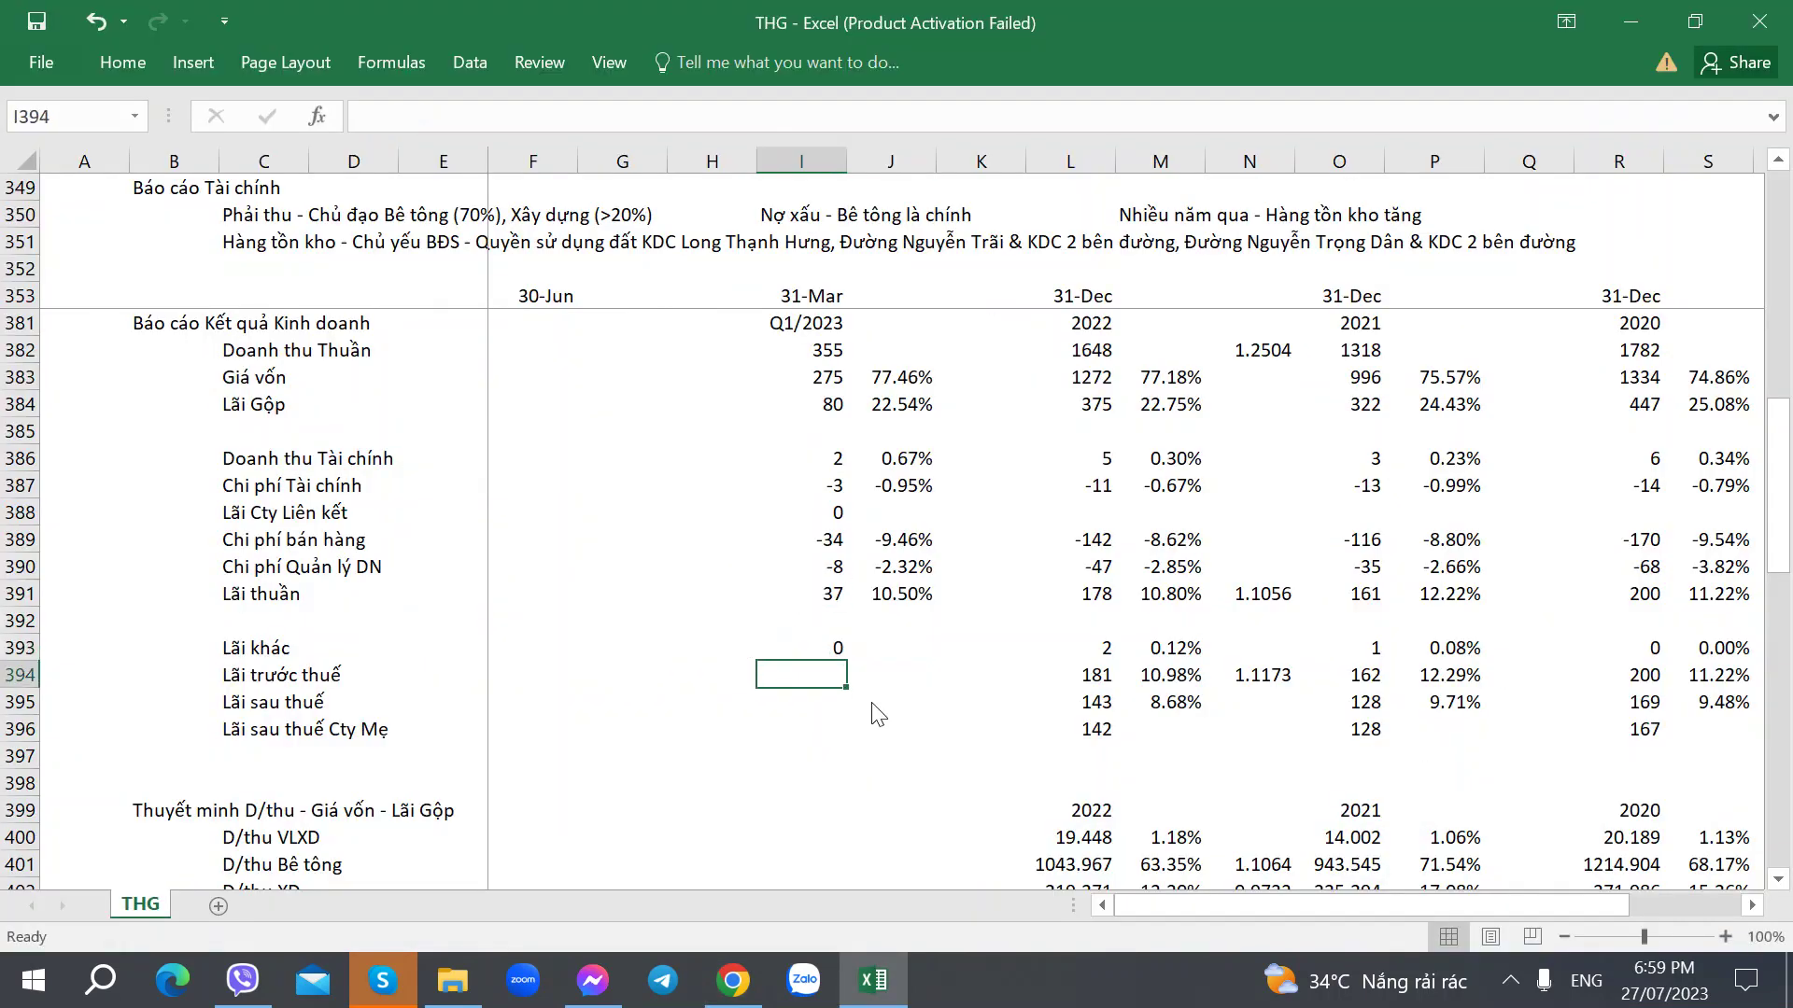
Copy the I393 number format to I394 and enter the report's Q1/2023 Lãi trước thuế, 37.332.
key("alt+Tab")
key("alt+Tab")
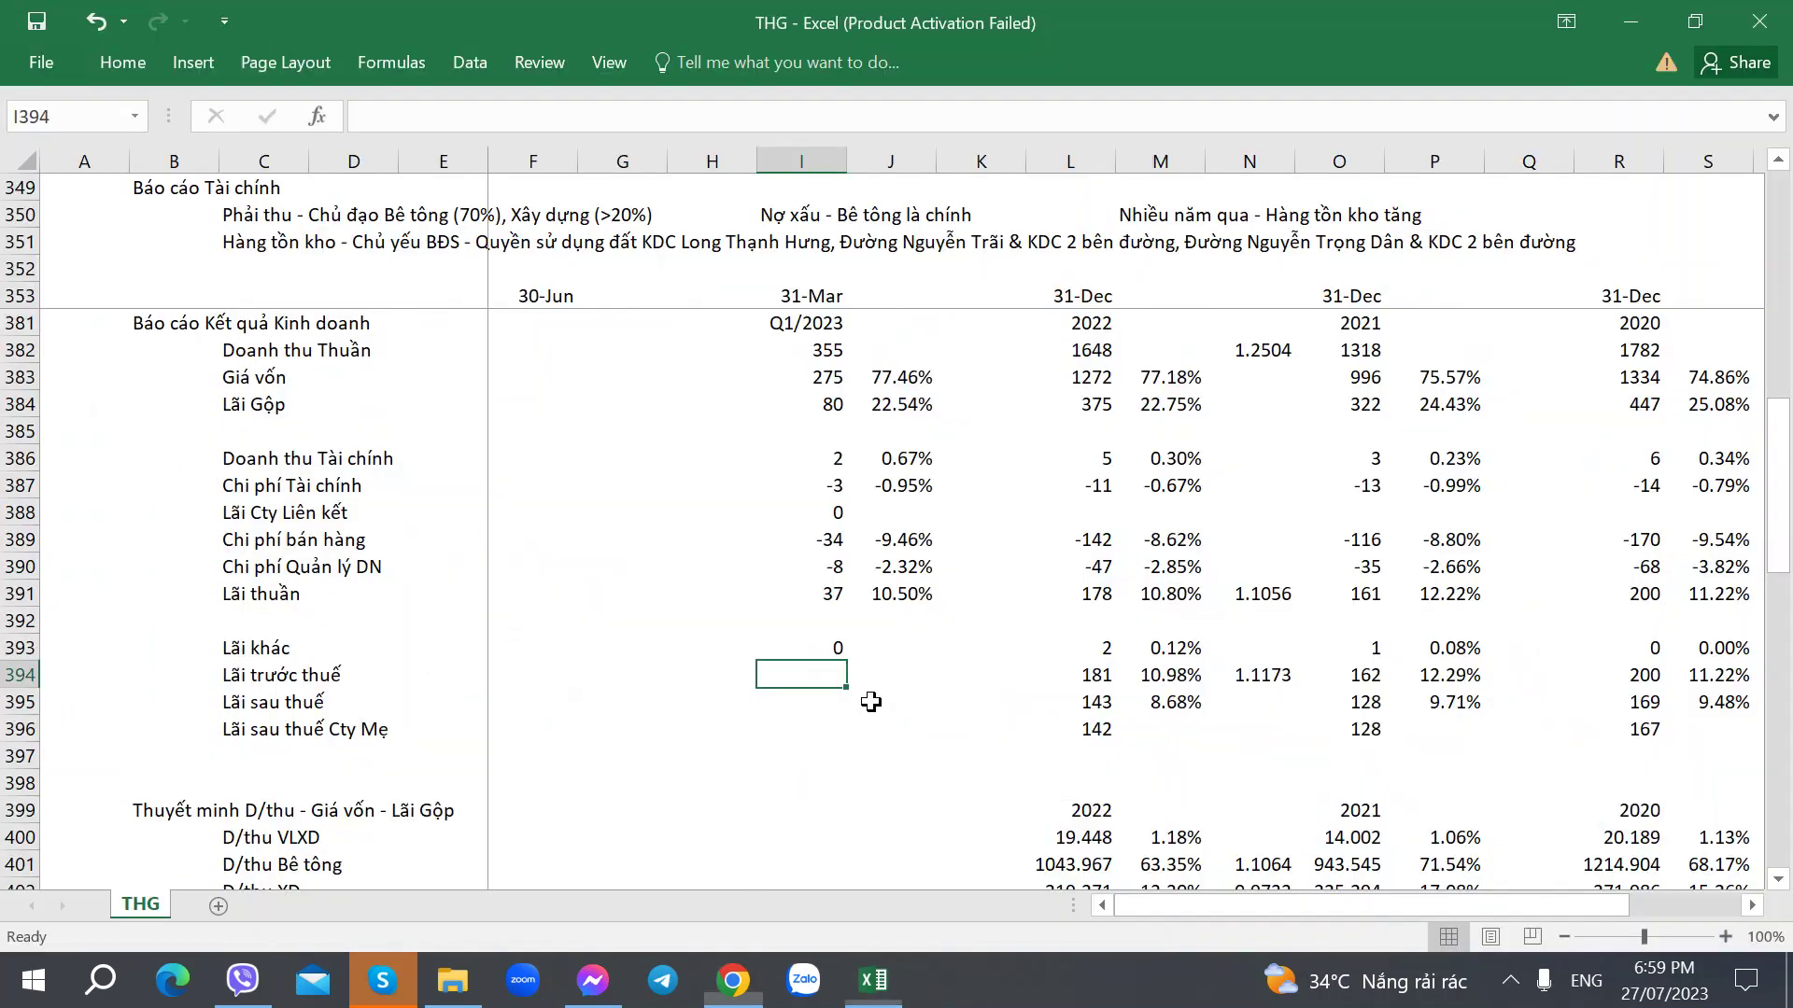
key("Up")
key("ctrl+c")
key("Down")
key("ctrl+v")
key("alt+Tab")
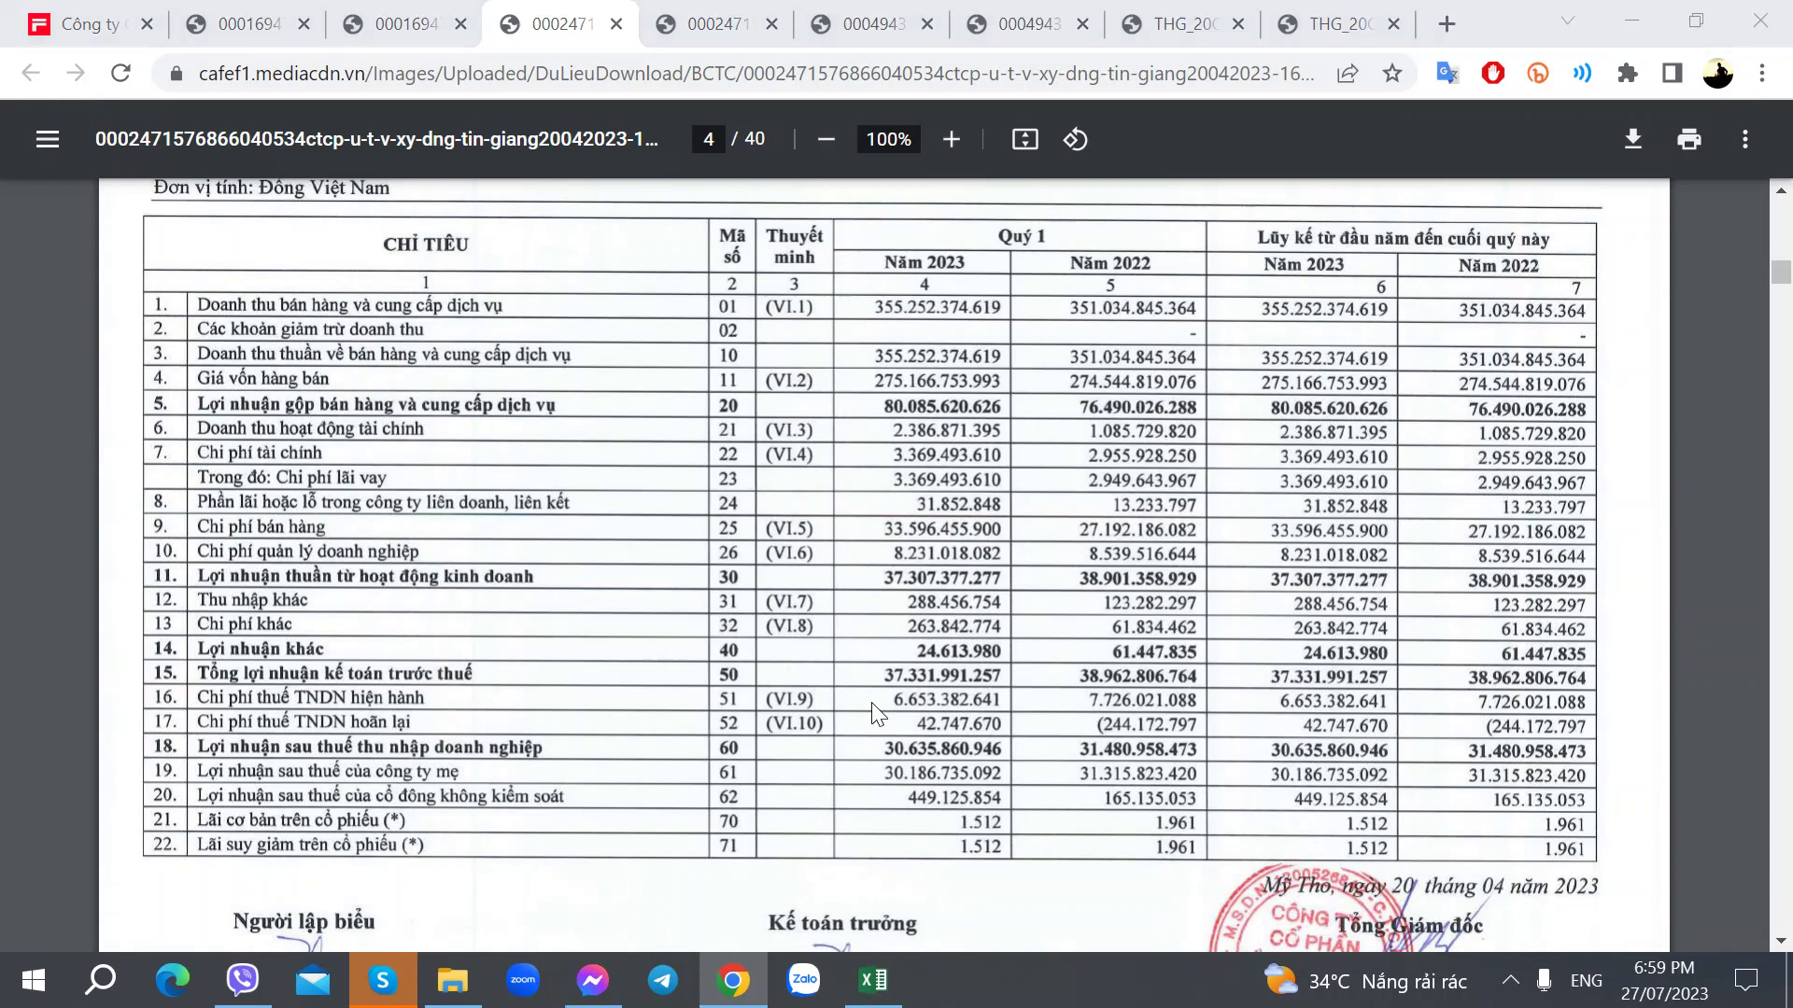
key("alt+Tab")
type("37.332")
key("Tab")
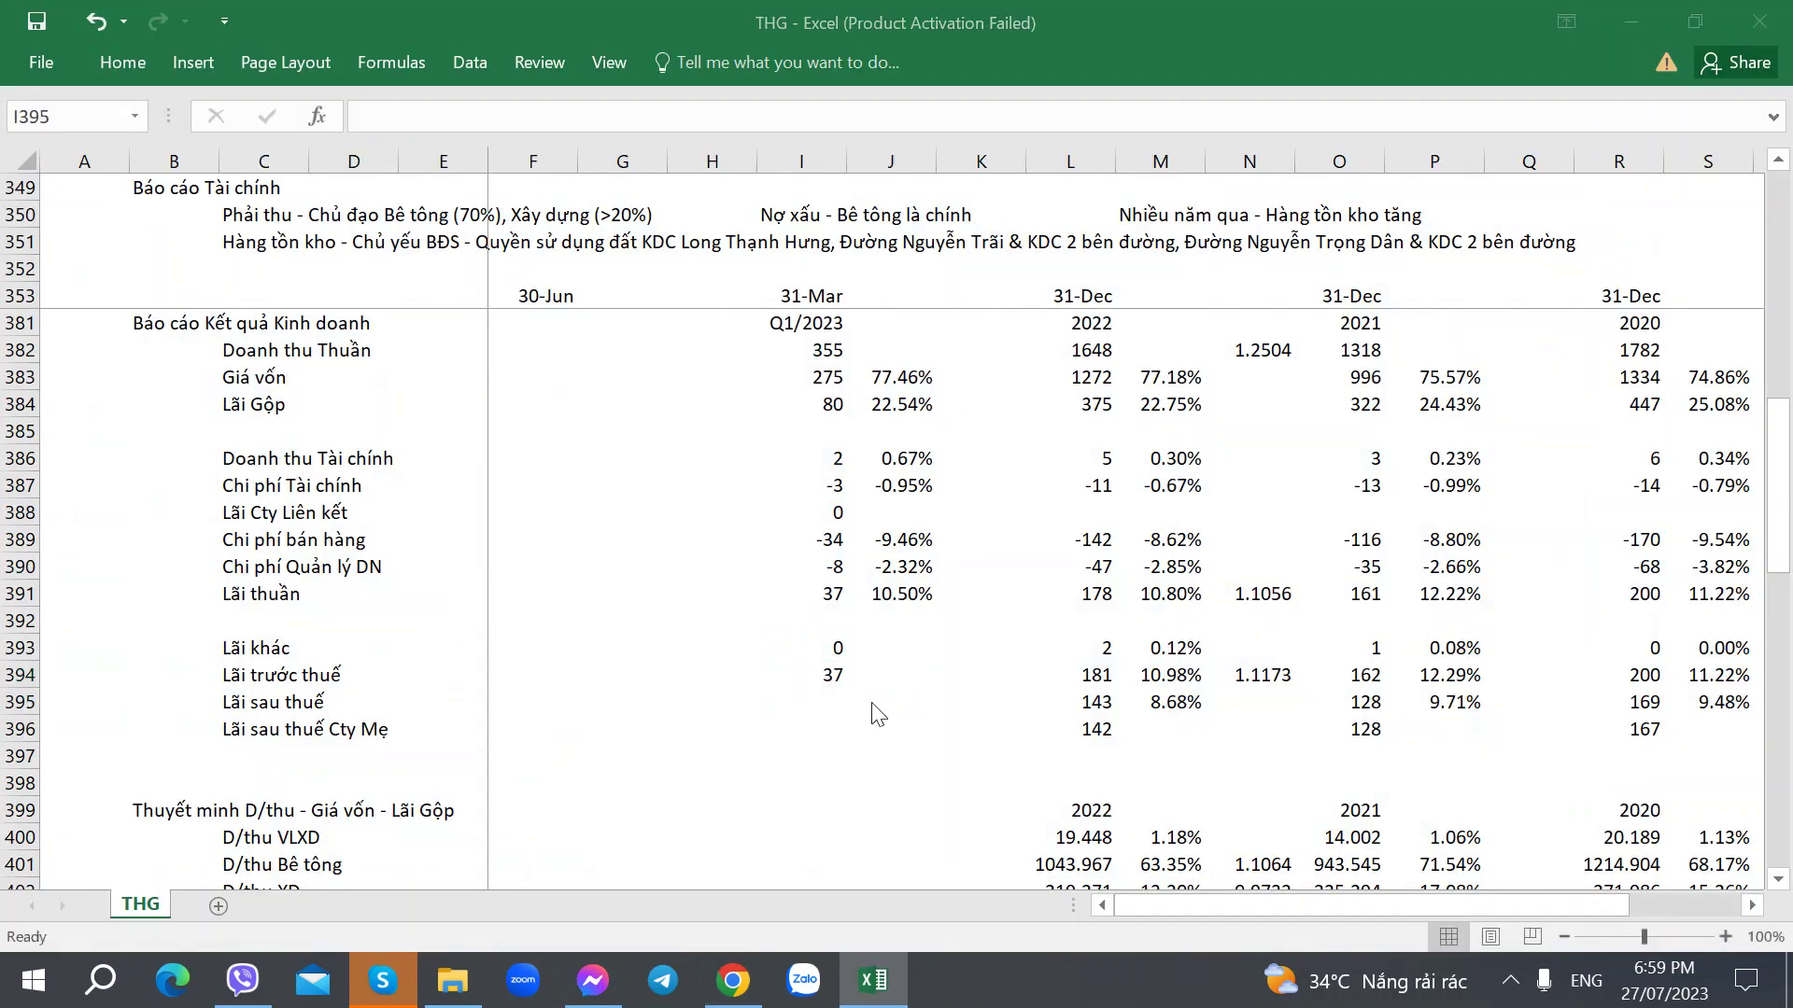
Enter the report's Q1/2023 Lãi sau thuế in I395 as 30.635, using the number format copied from I394.
key("alt+Tab")
key("alt+Tab")
key("ctrl+c")
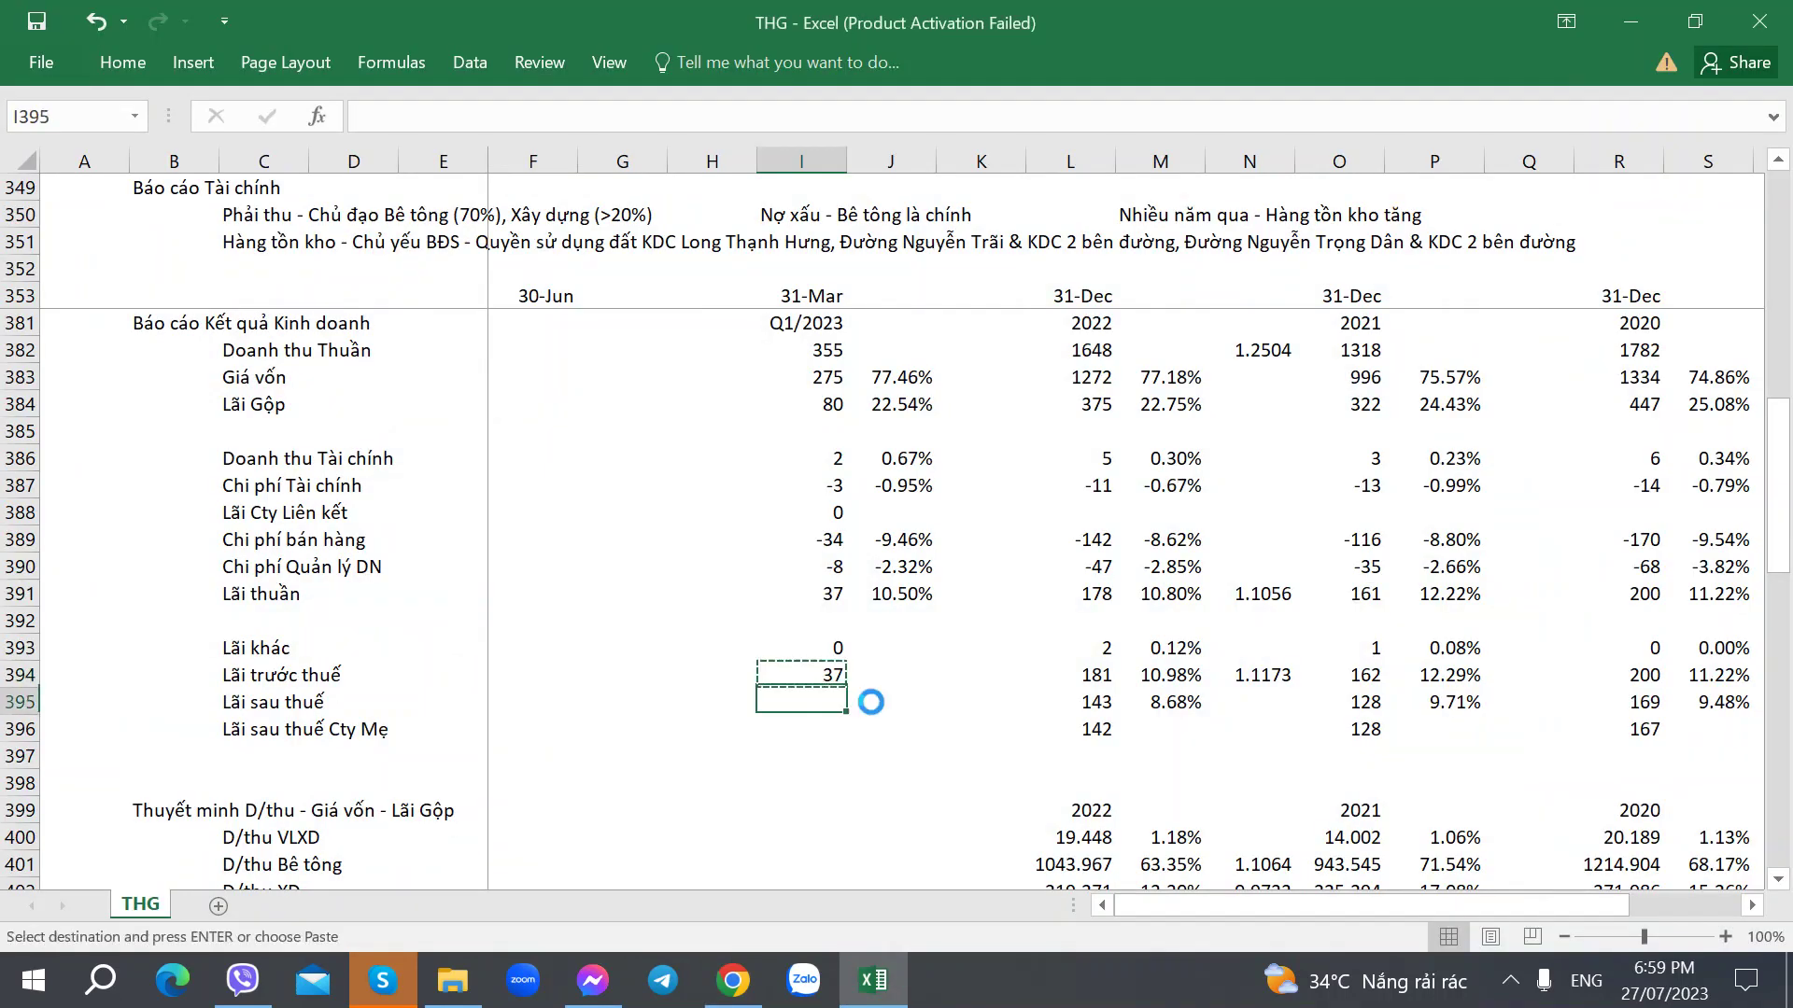
key("alt+Tab")
key("alt+Tab")
type("30")
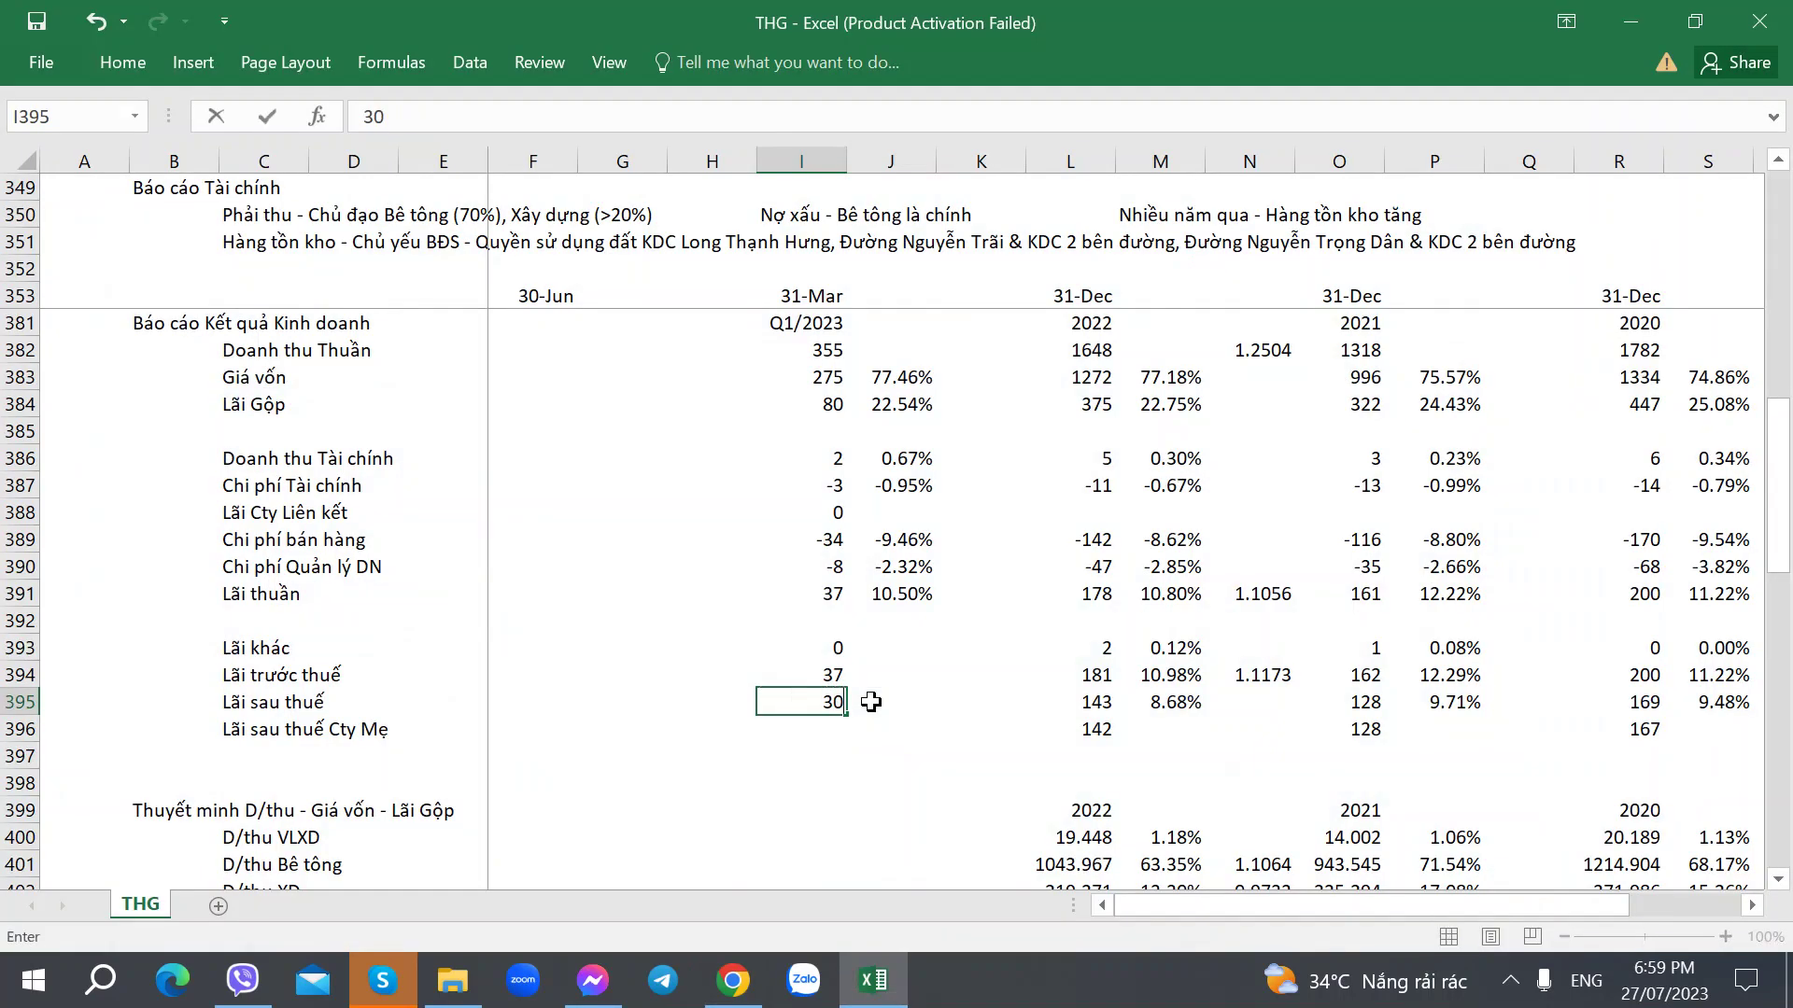
type(".631")
key("Return")
Enter the report's Q1/2023 Lãi sau thuế Cty Mẹ in I396 as 30.186, using the number format copied from I395.
key("alt+Tab")
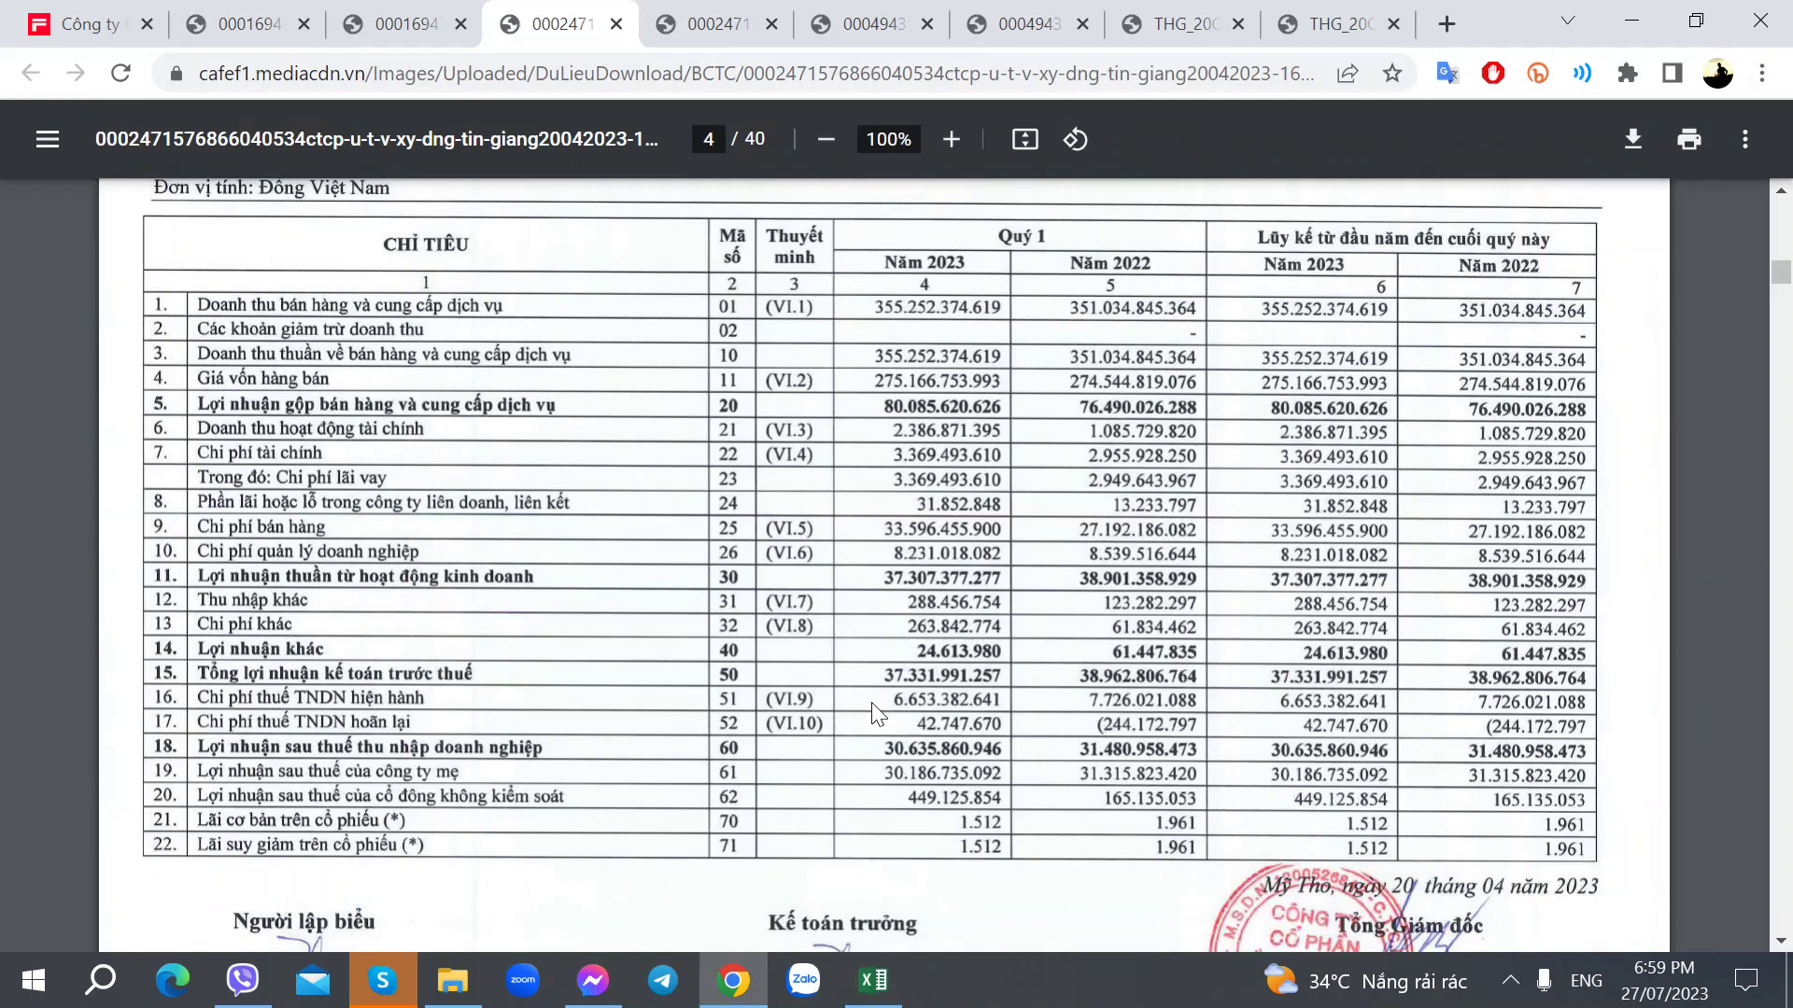
key("alt+Tab")
key("Up")
key("ctrl+c")
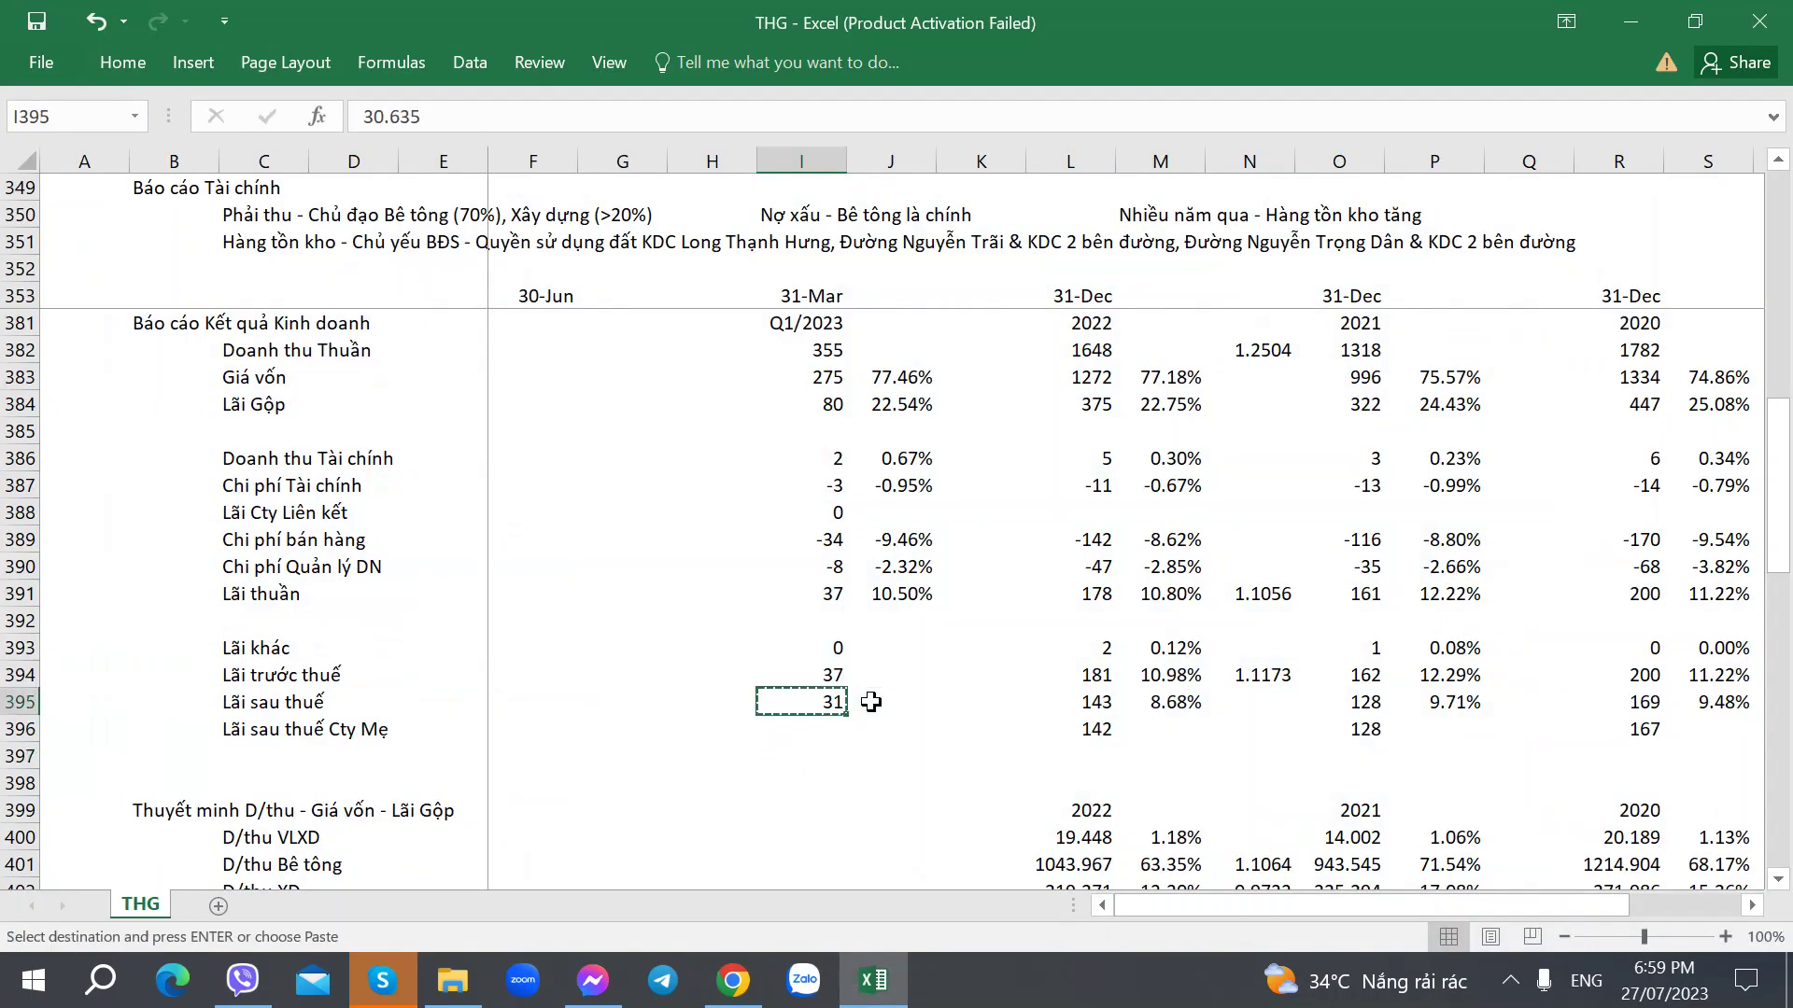
key("Down")
key("ctrl+v")
key("alt+Tab")
key("alt+Tab")
type("30.186")
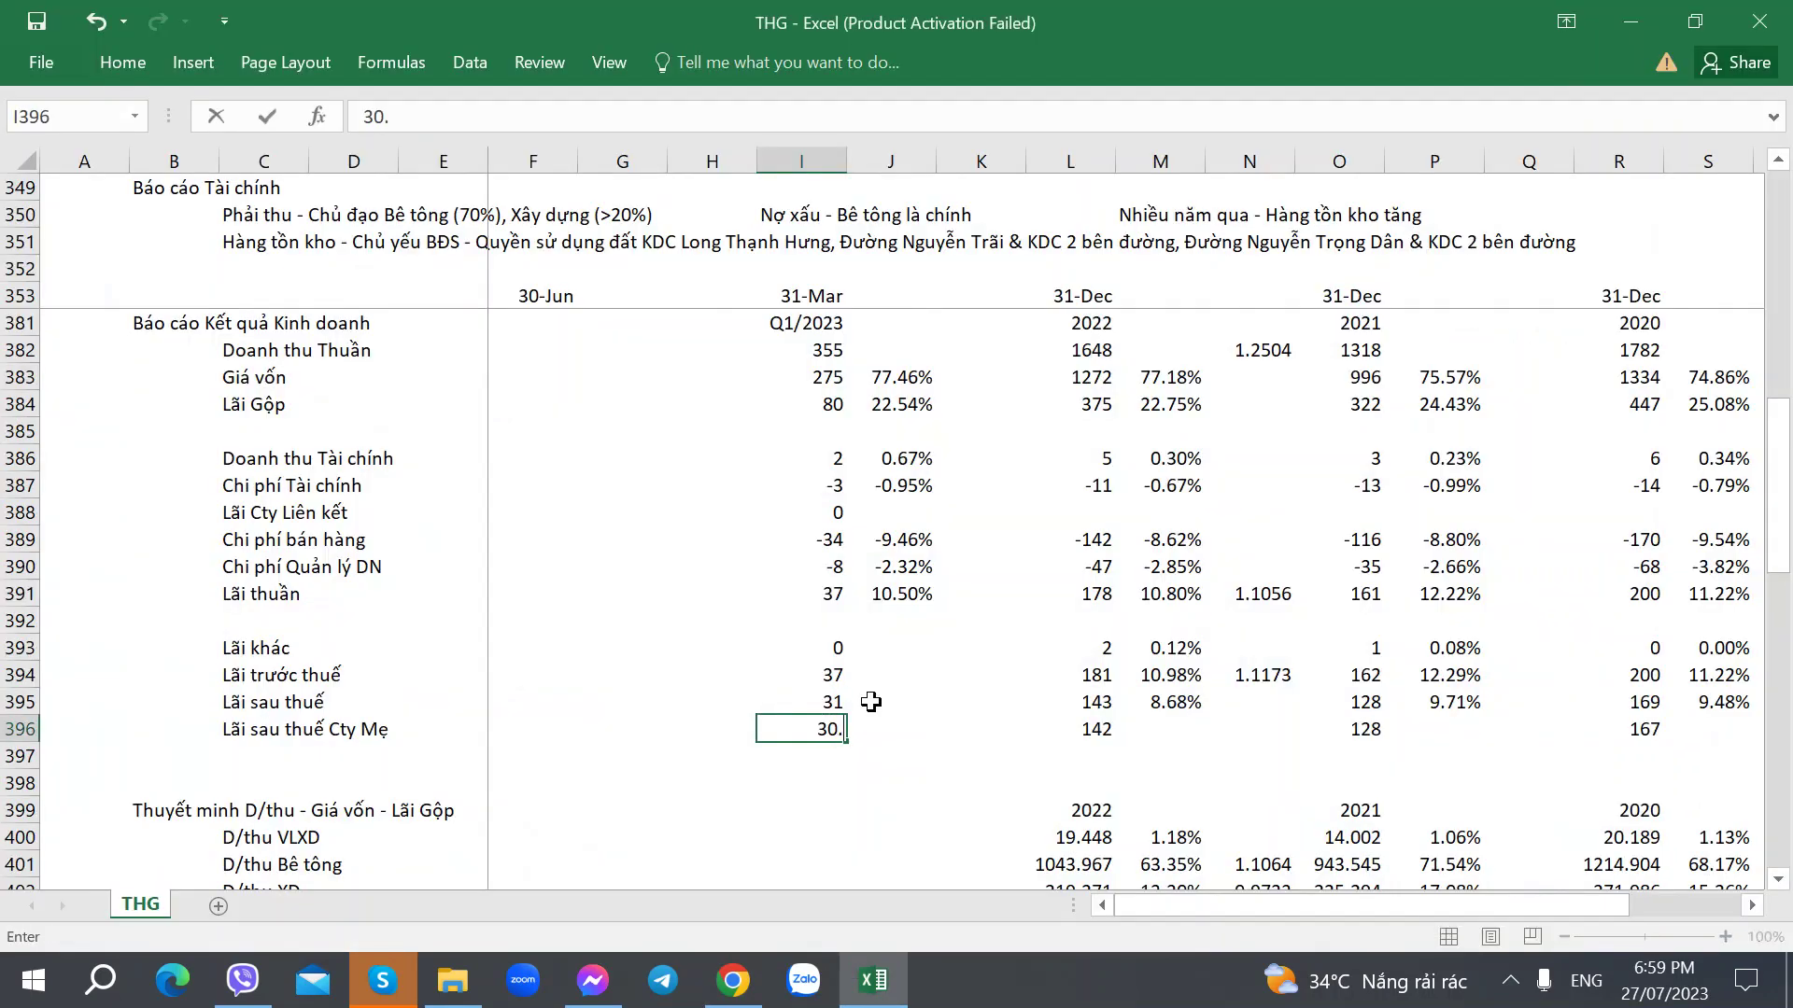
key("Tab")
Copy the percent-of-revenue formula from J391 to J393, J394 and J395 for Lãi khác, Lãi trước thuế and Lãi sau thuế.
key("Up")
key("Up")
key("Up")
key("Up")
key("Up")
key("ctrl+c")
key("Down")
key("Down")
key("ctrl+v")
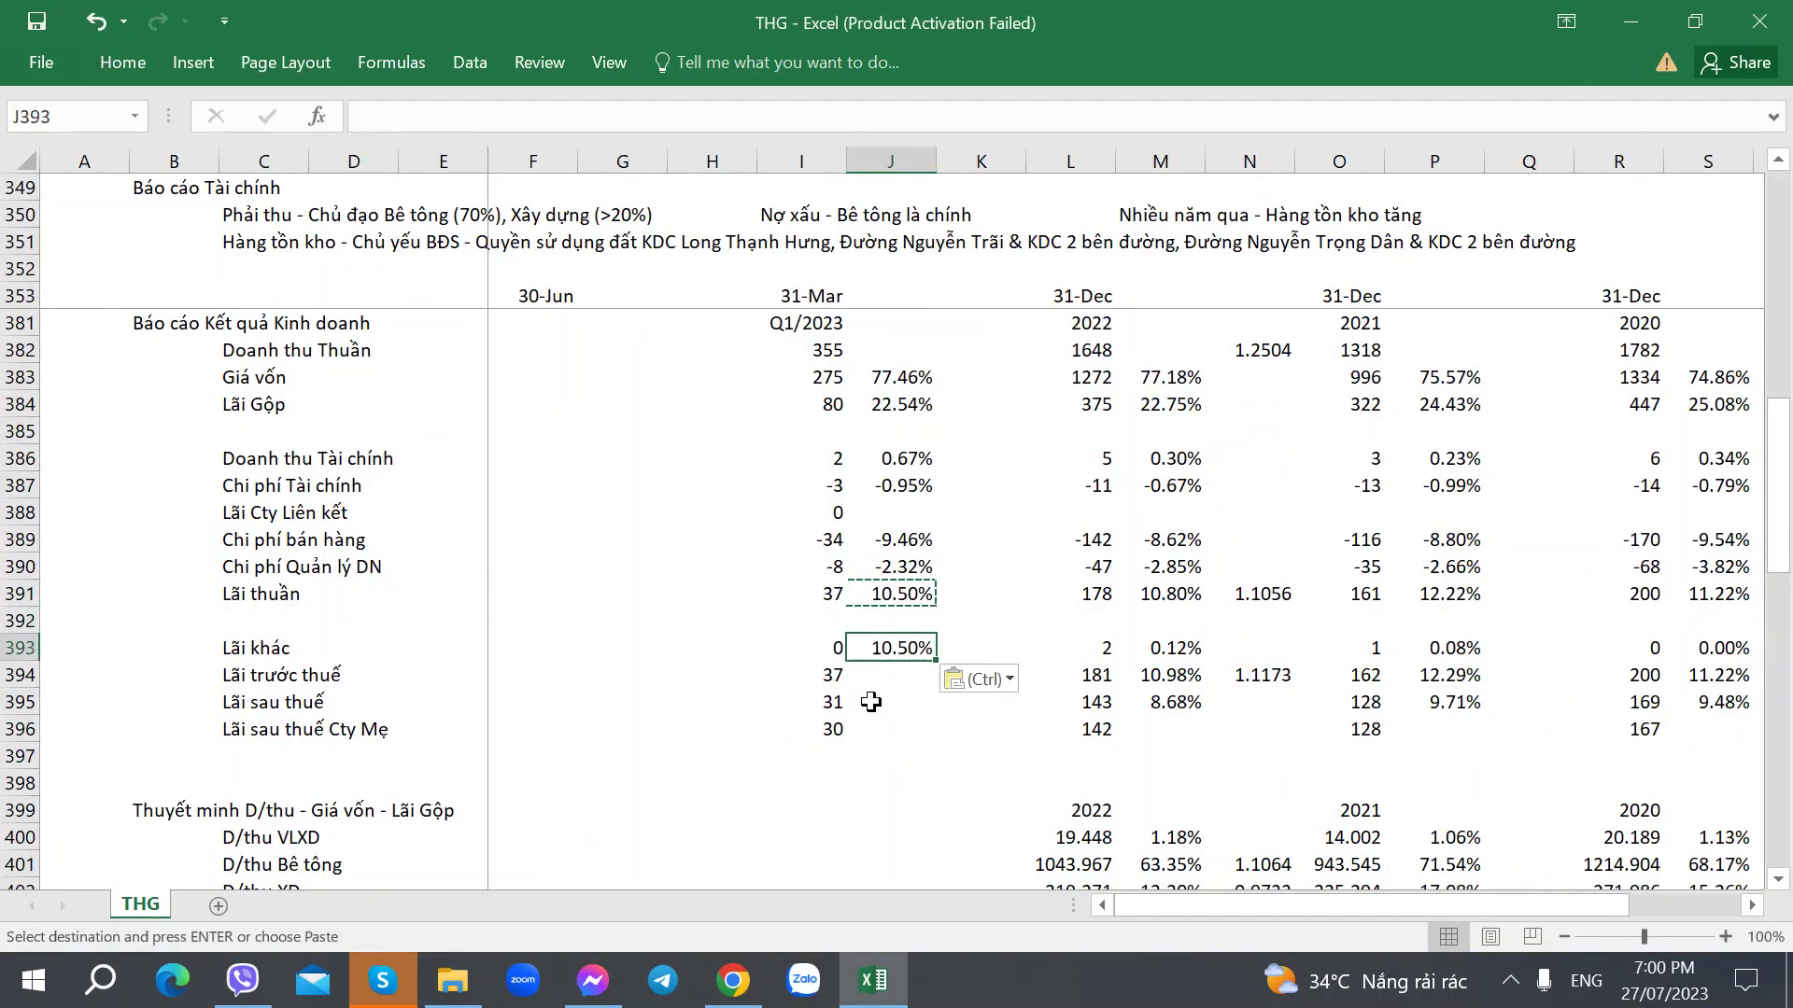
key("Down")
key("ctrl+v")
key("Down")
key("ctrl+v")
key("Down")
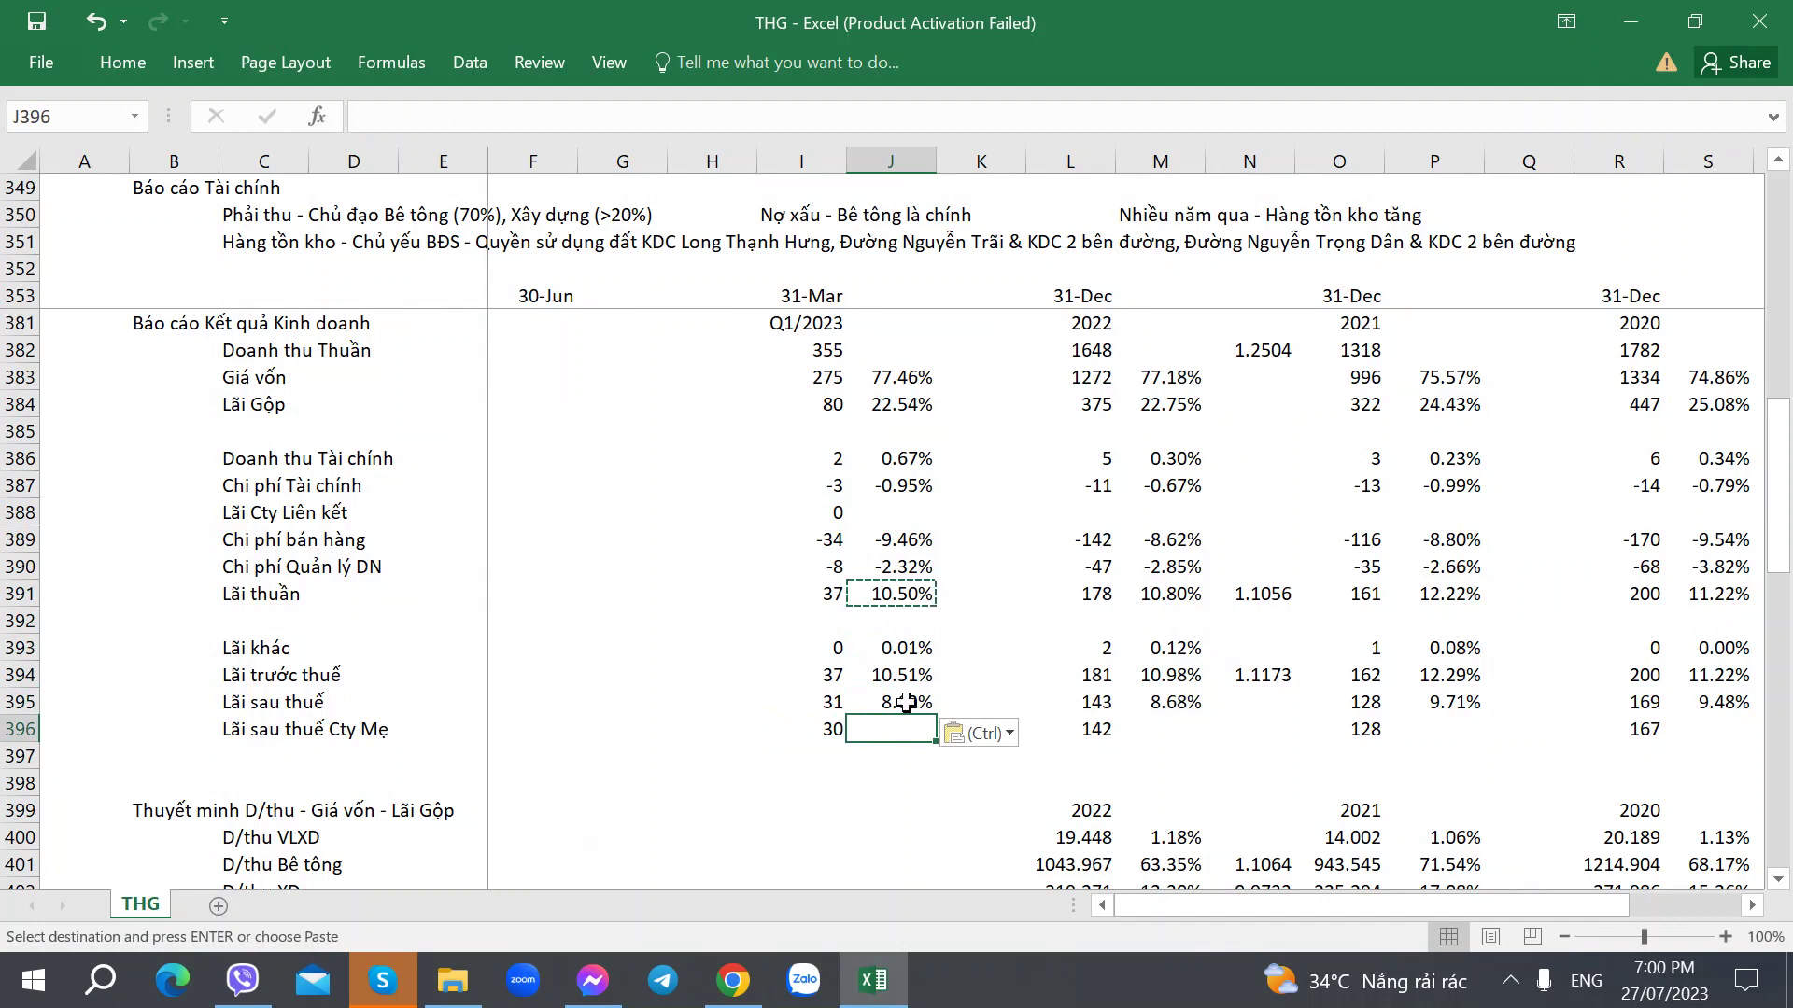
key("Escape")
left_click(888, 789)
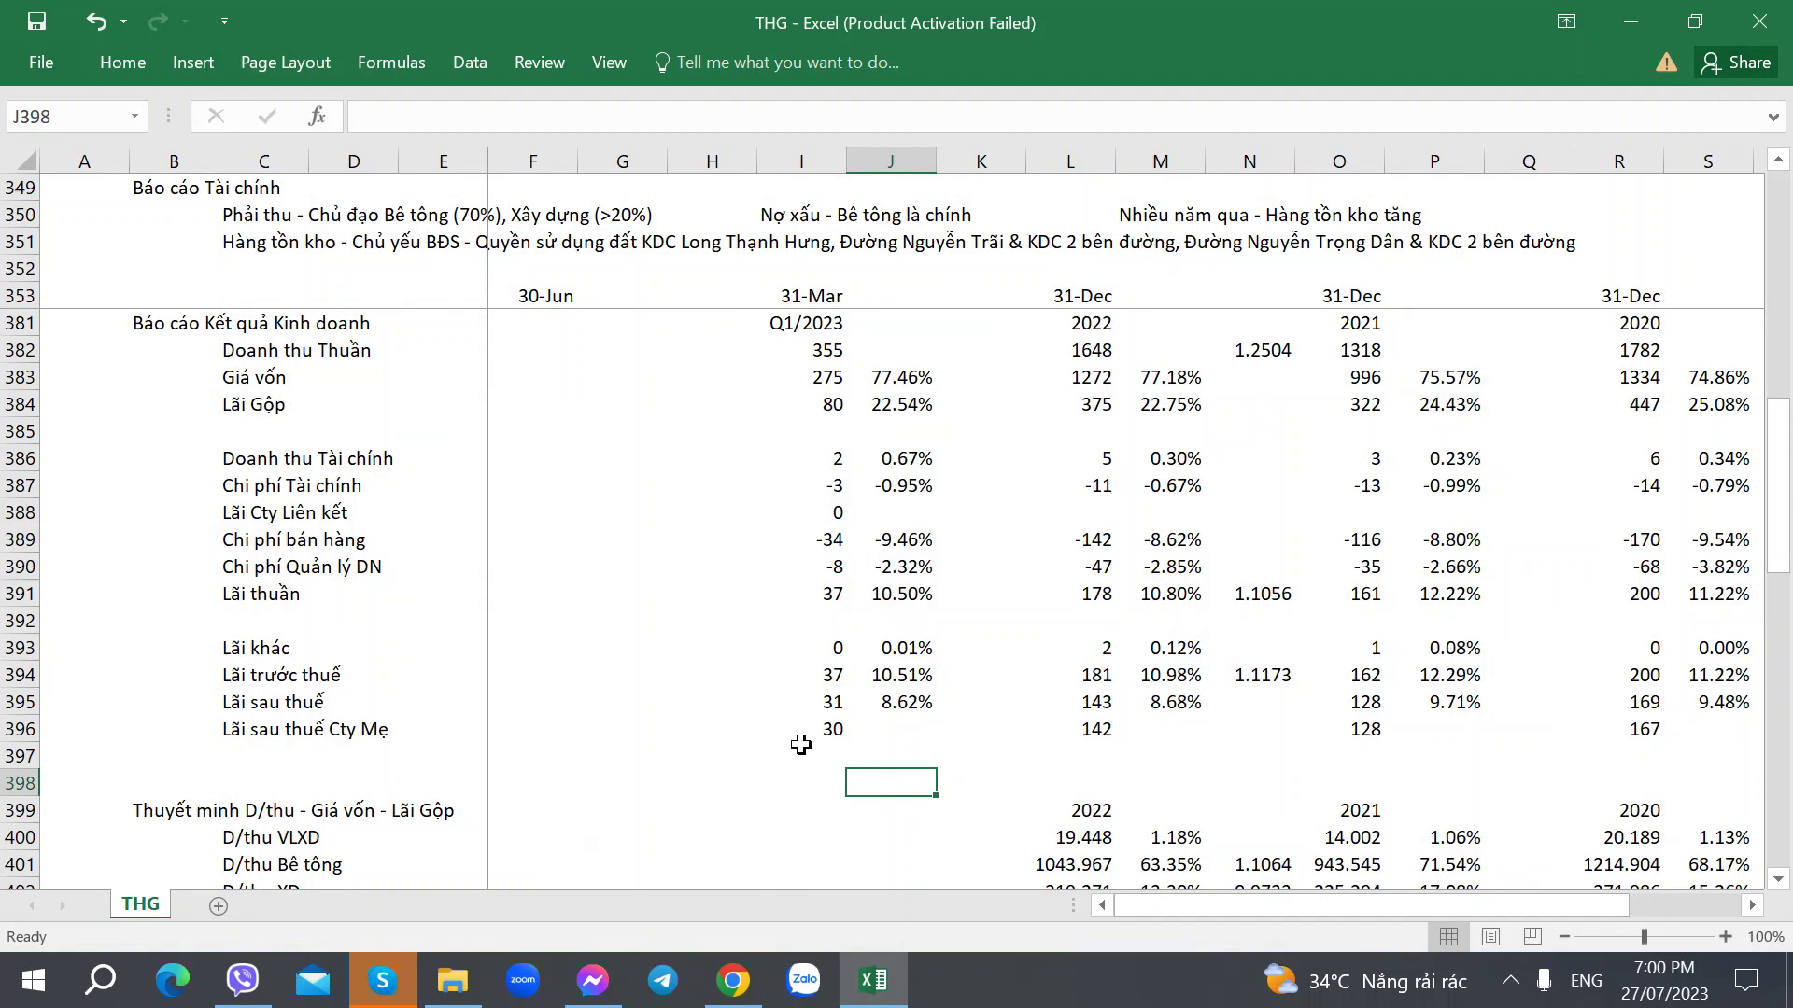
Open the Q2 2023 consolidated report's income statement and compare its 2023 and 2022 quarterly figures with the sheet.
left_click(687, 432)
key("Left")
key("Left")
key("Left")
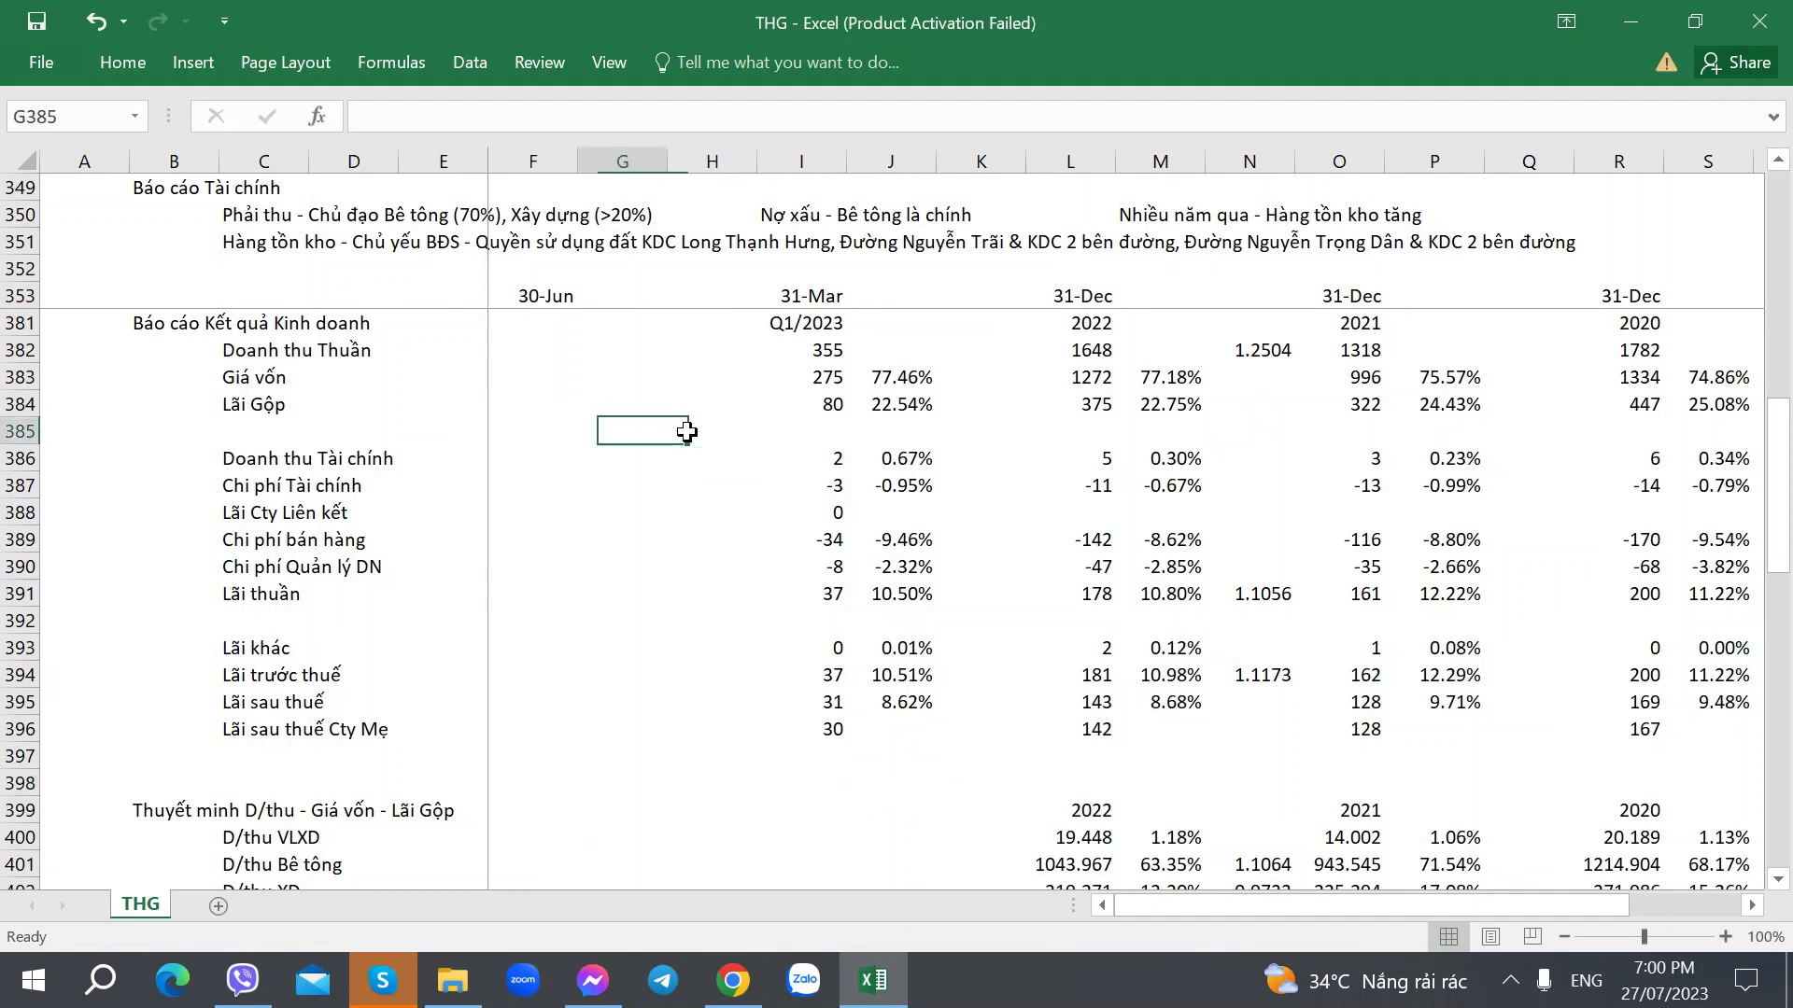
key("Right")
key("Right")
key("alt+Tab")
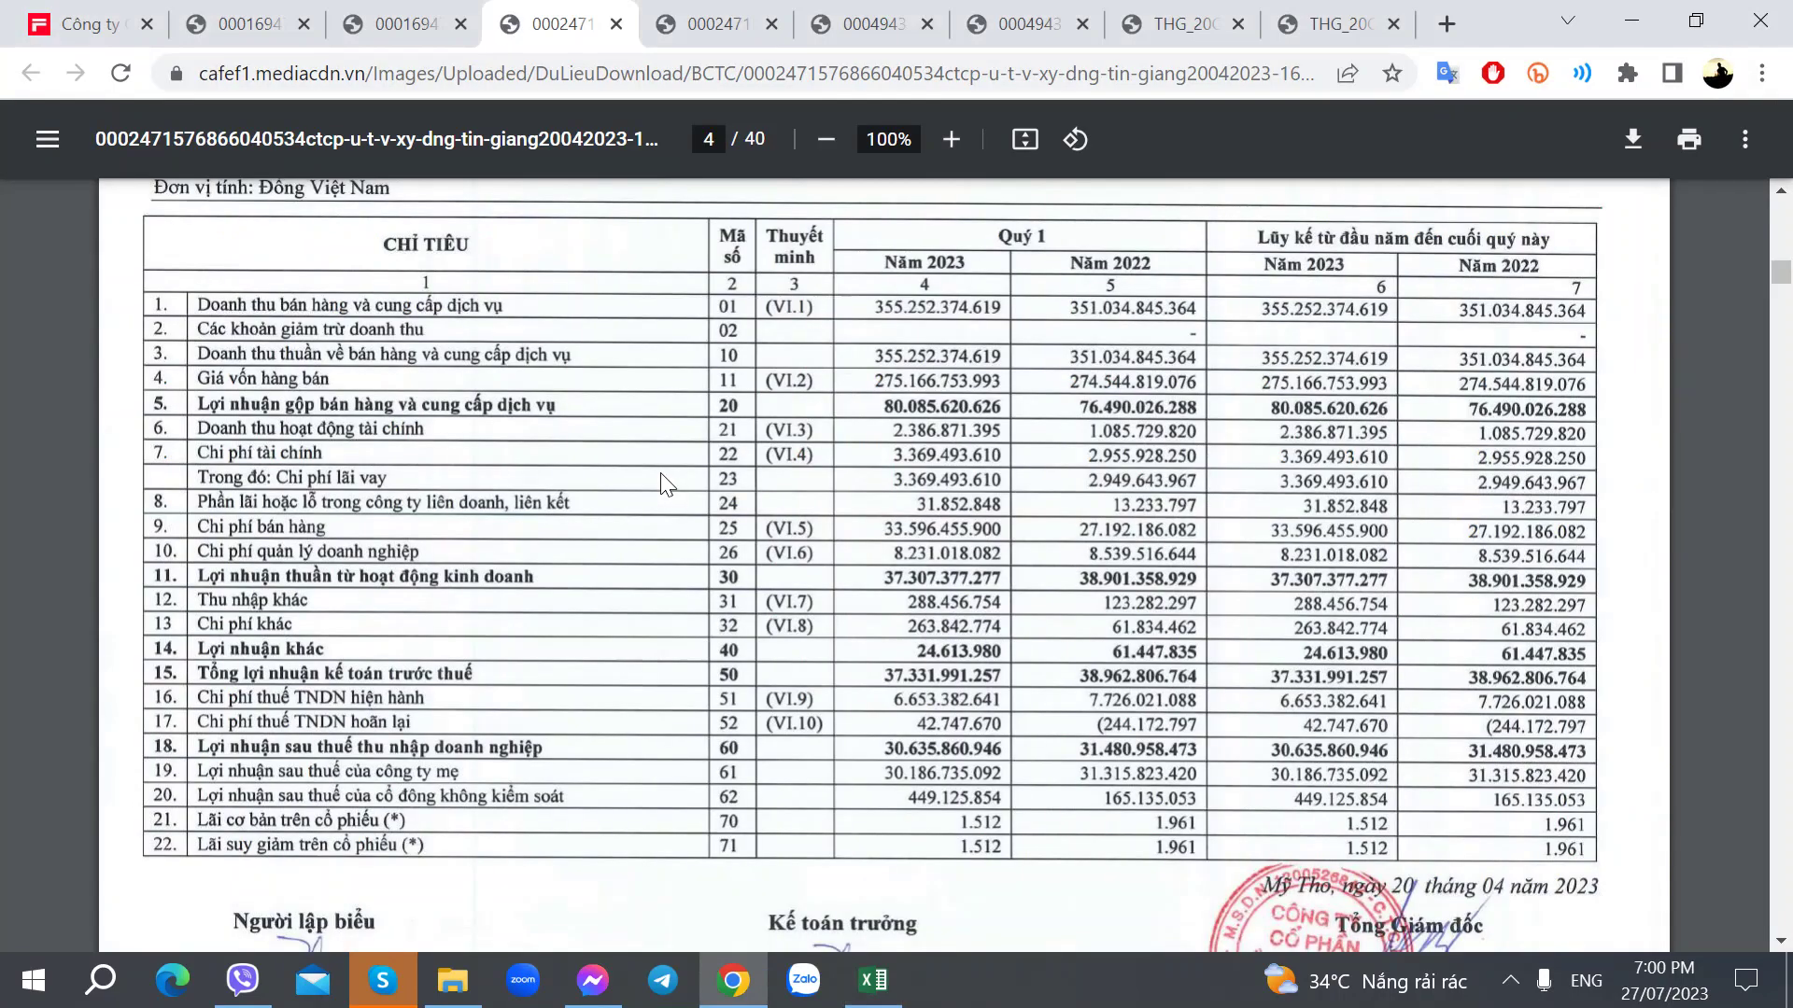
key("alt+Tab")
left_click(278, 26)
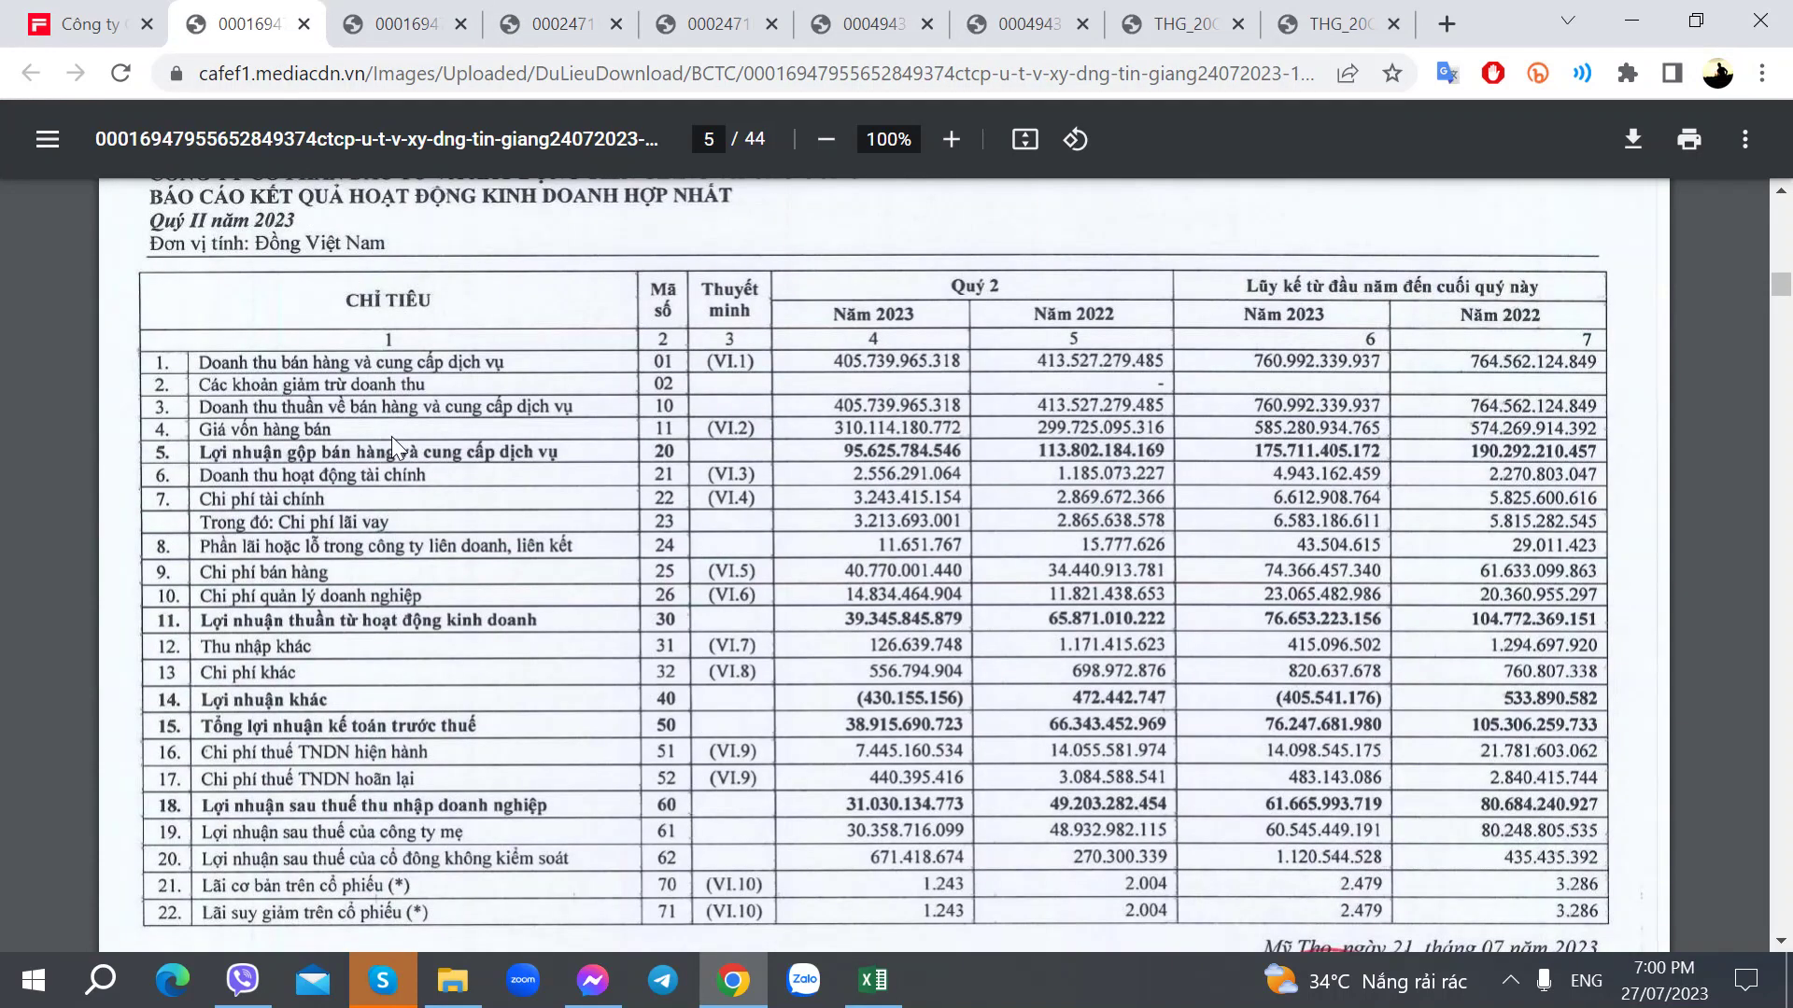
key("alt+Tab")
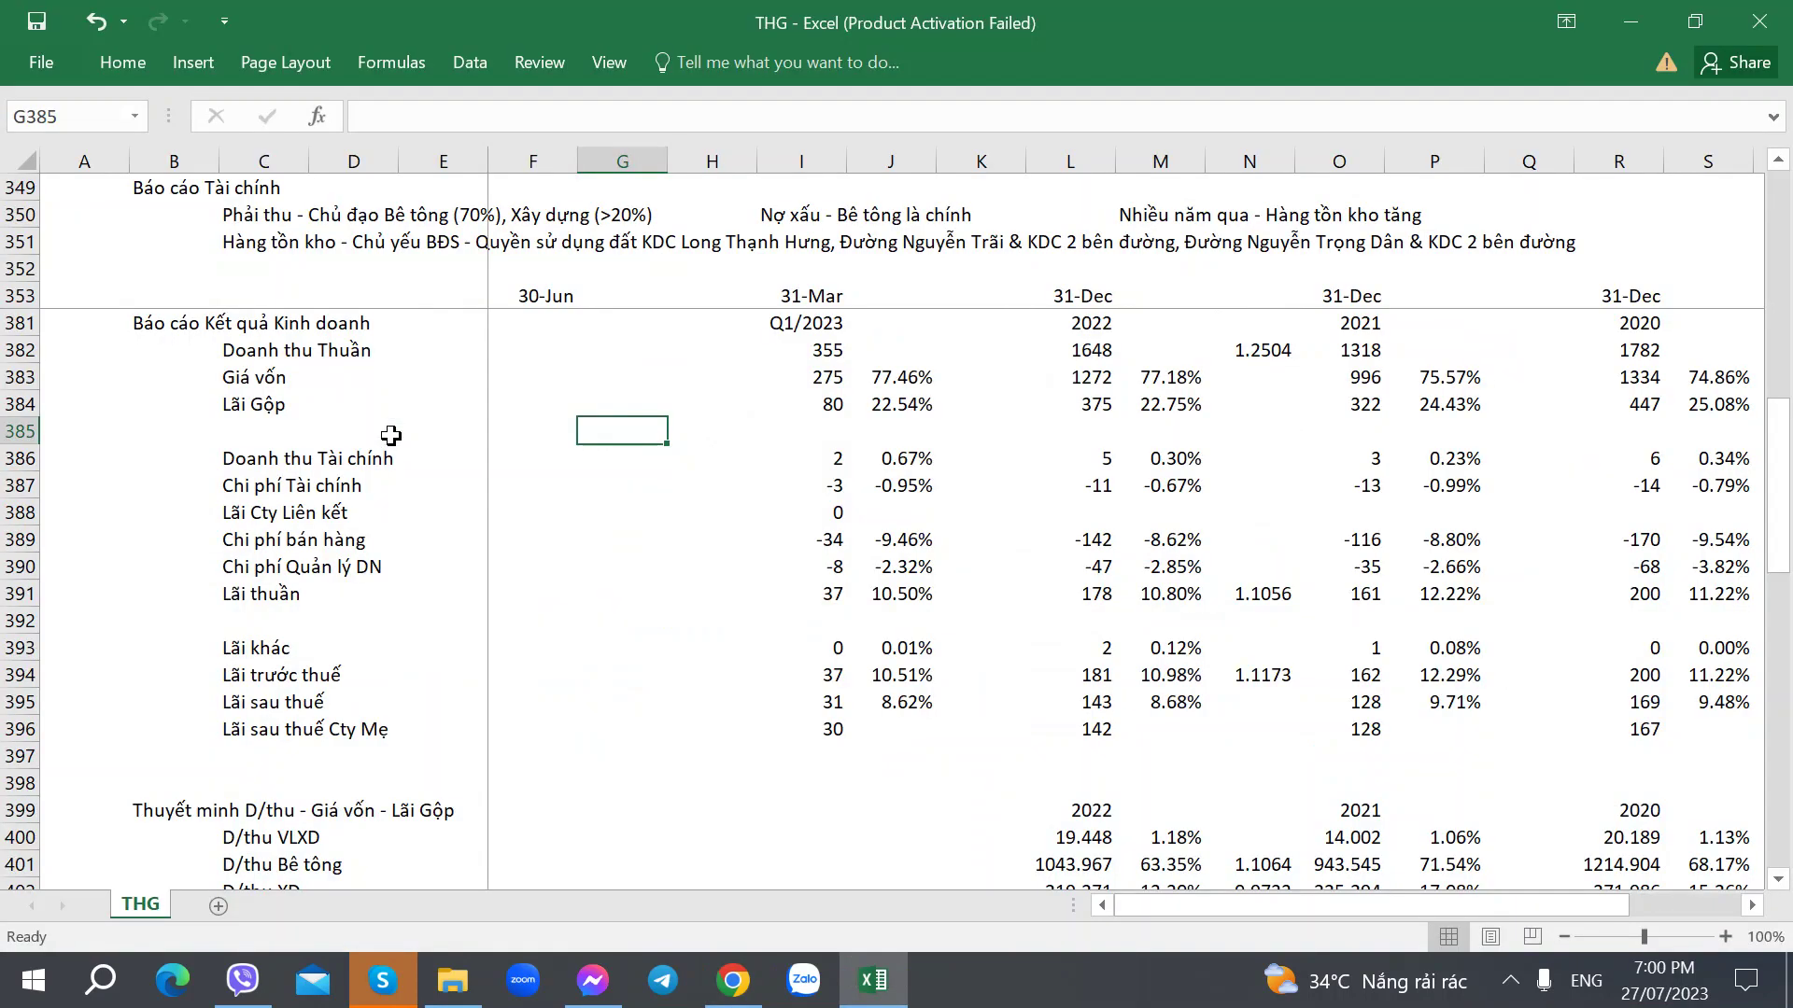
key("alt+Tab")
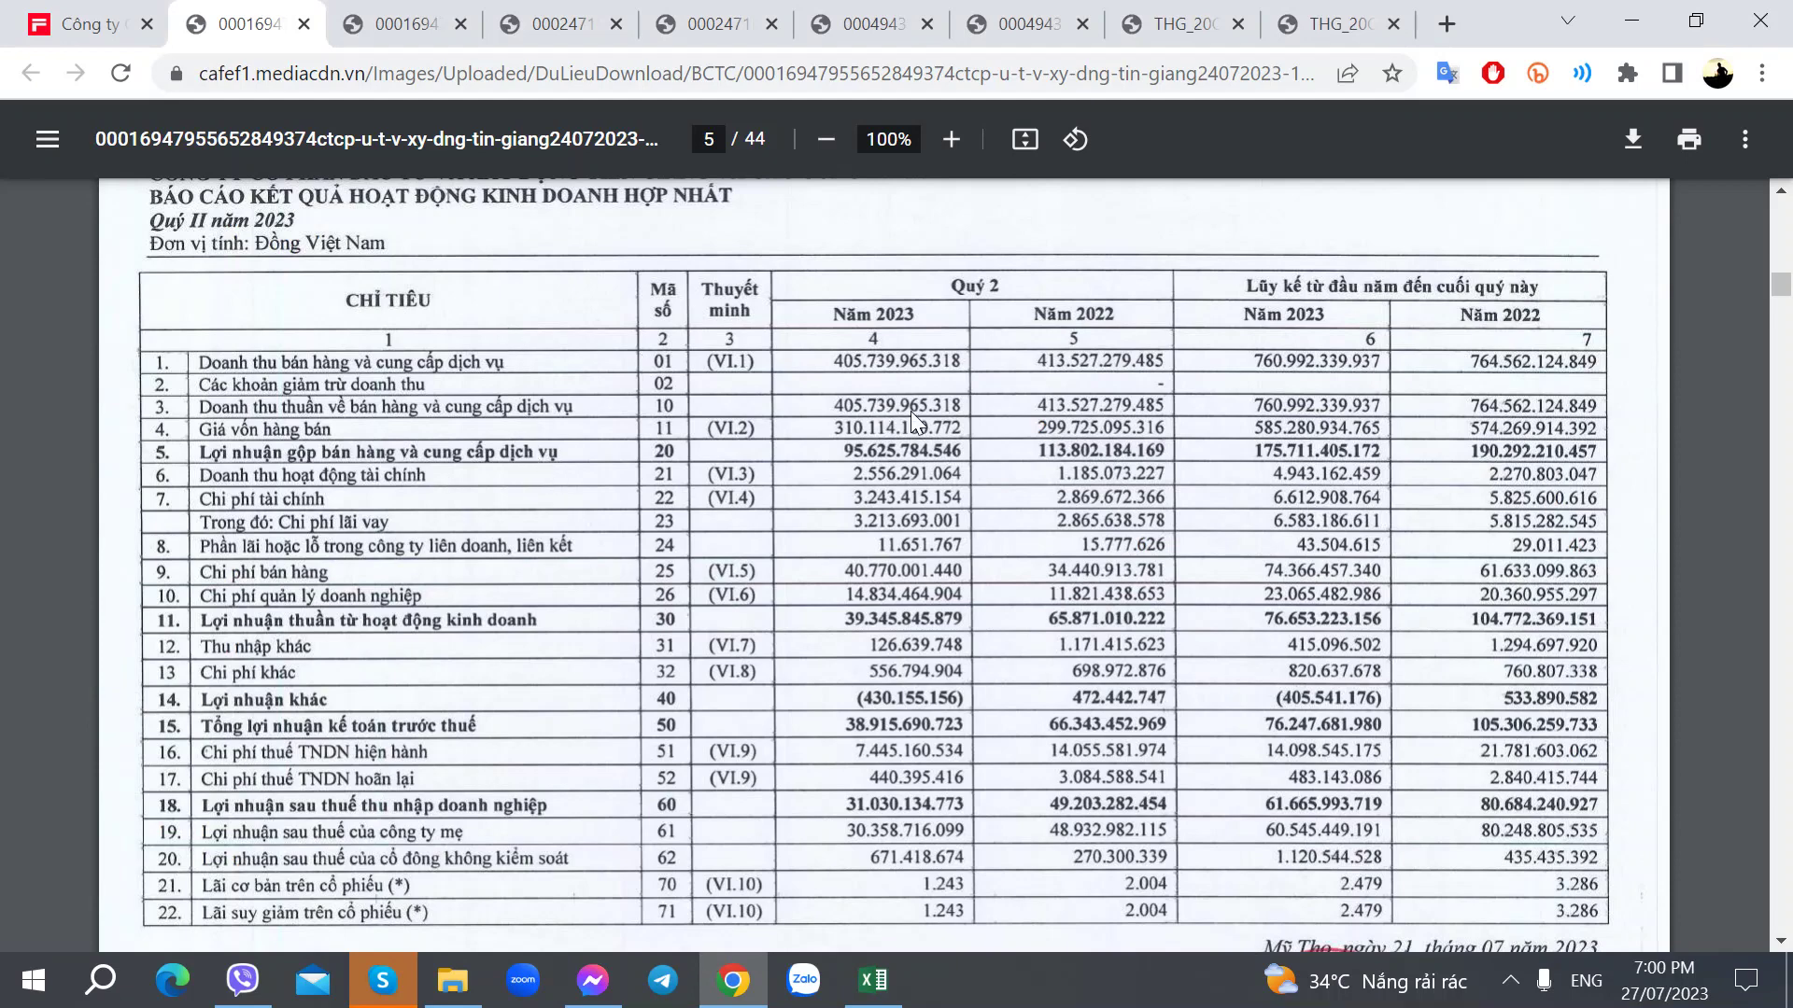
key("alt+Tab")
key("alt+Tab")
key("alt+Tab")
Calculate the Q2/2022 gross margin in scratch cell H384 with =113.802/413.527 and clear the cell.
left_click(709, 408)
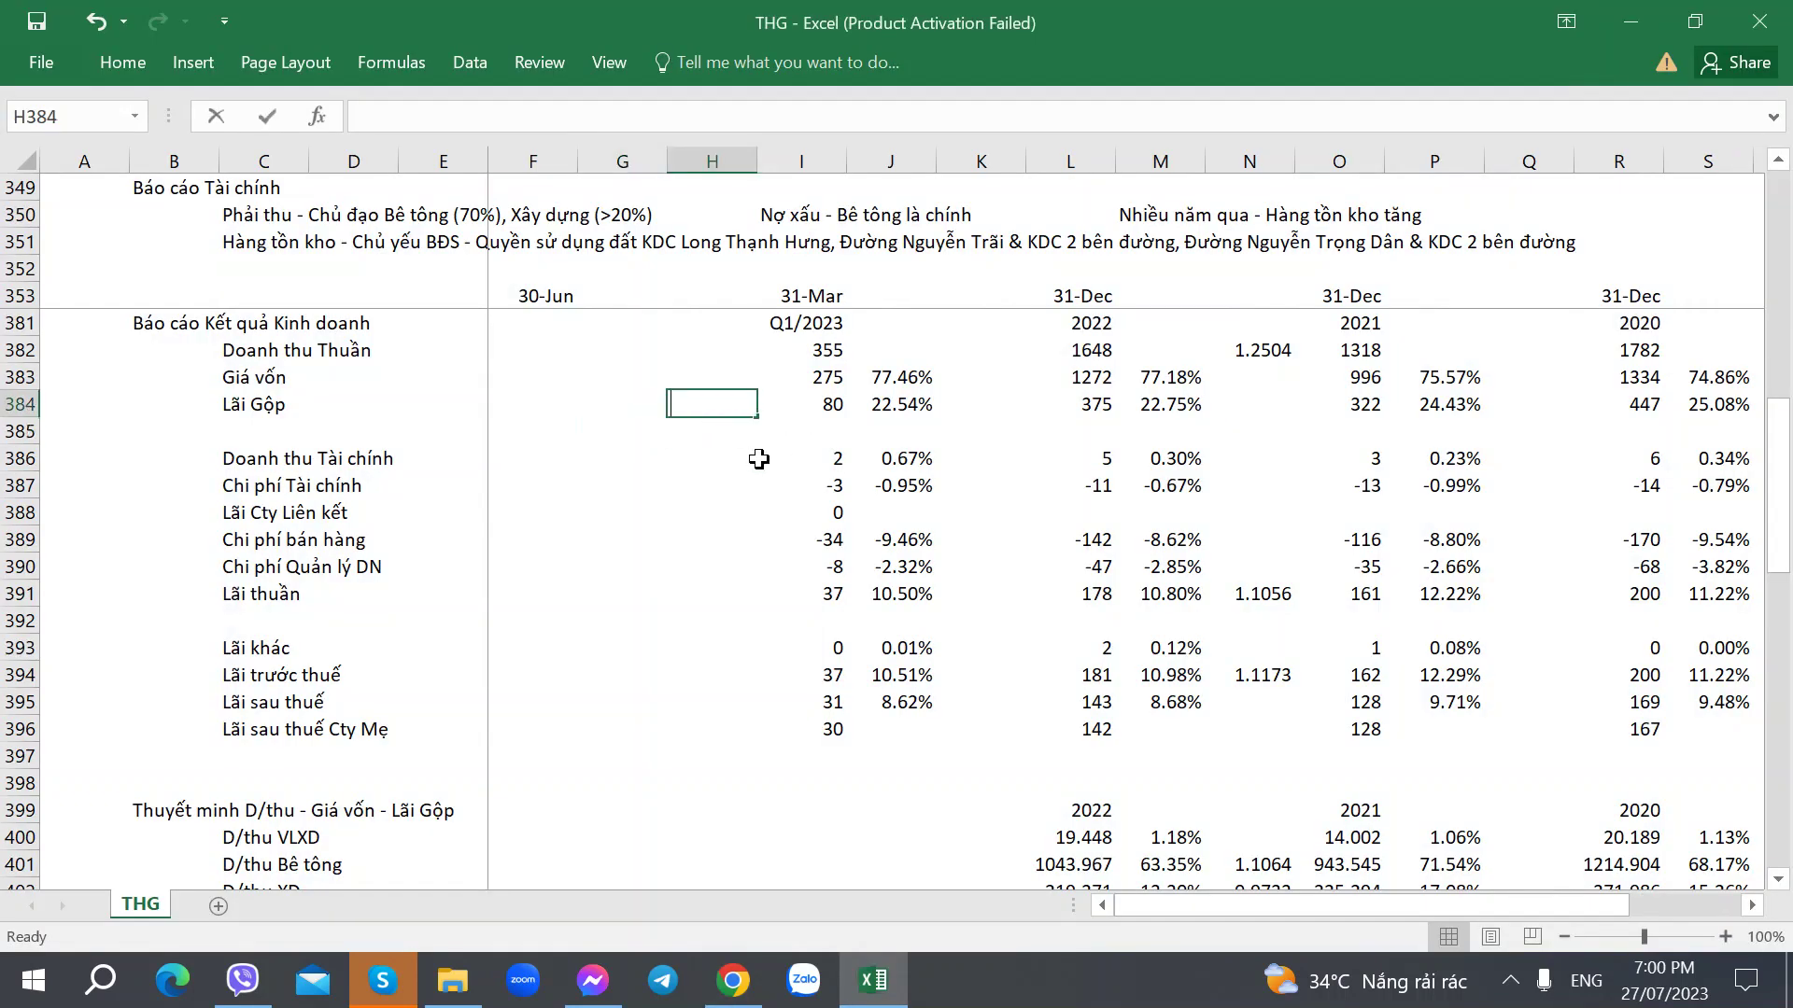
key("alt+Tab")
key("alt+Tab")
type("=113")
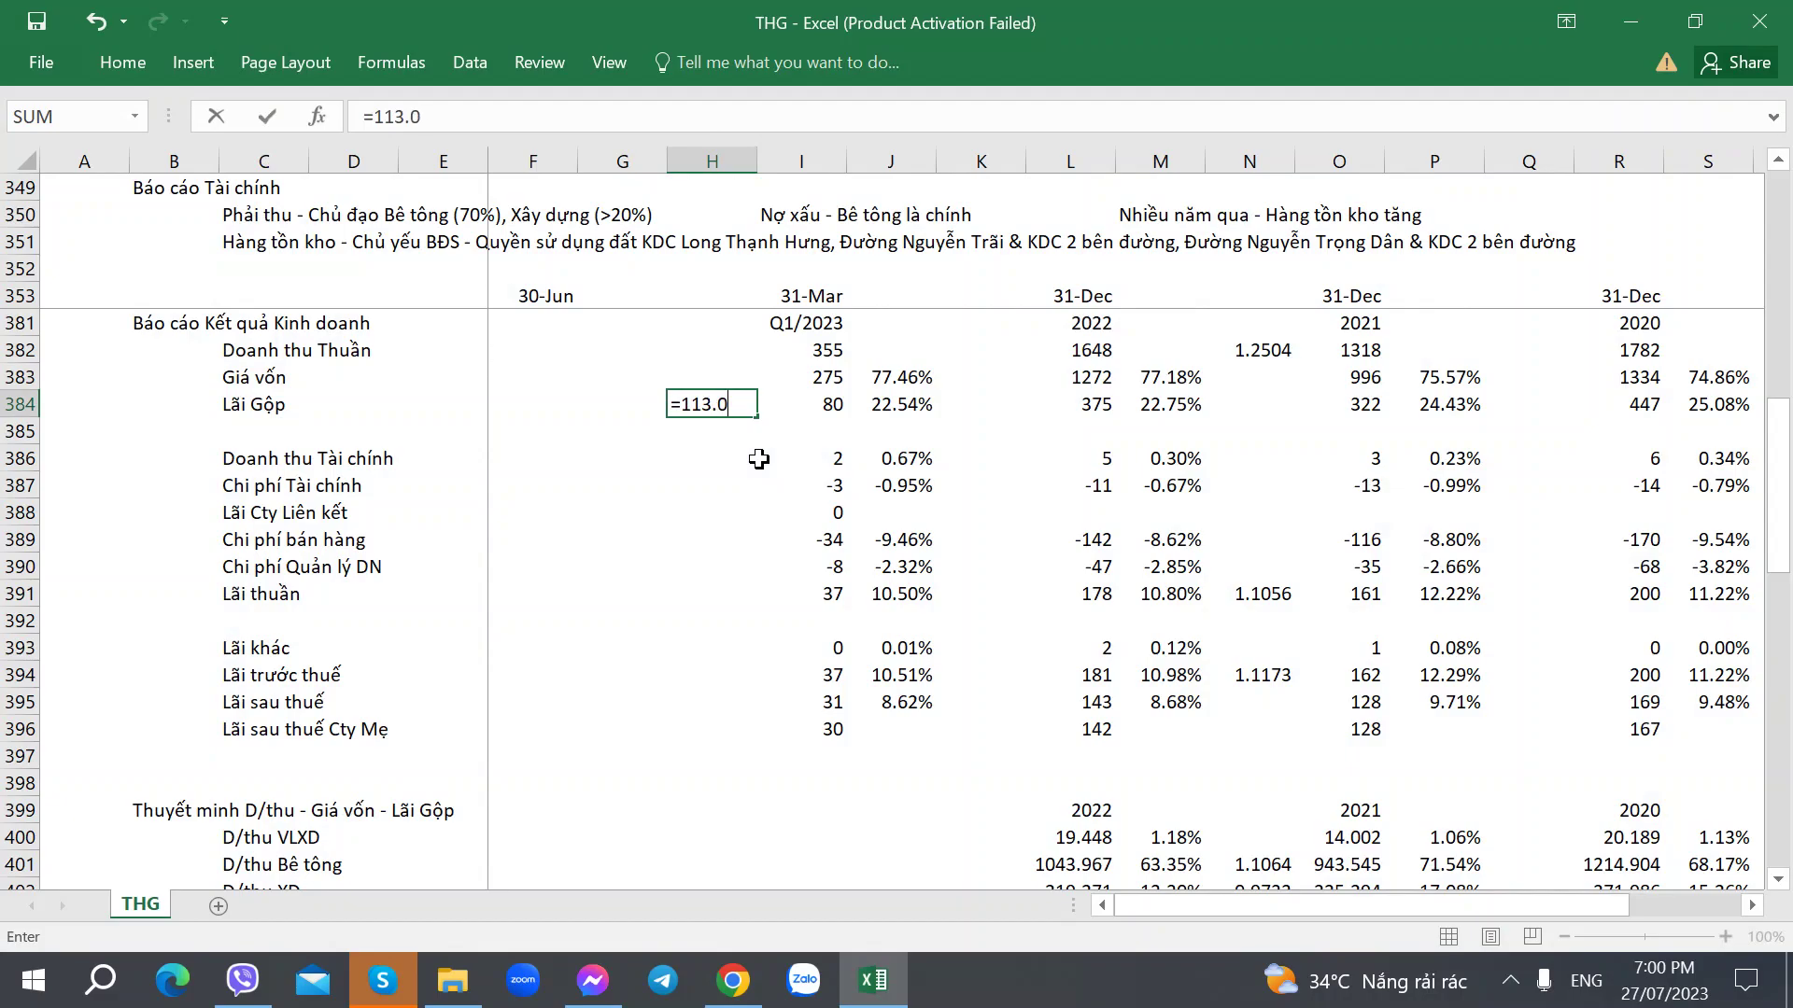
type(".802")
key("alt+Tab")
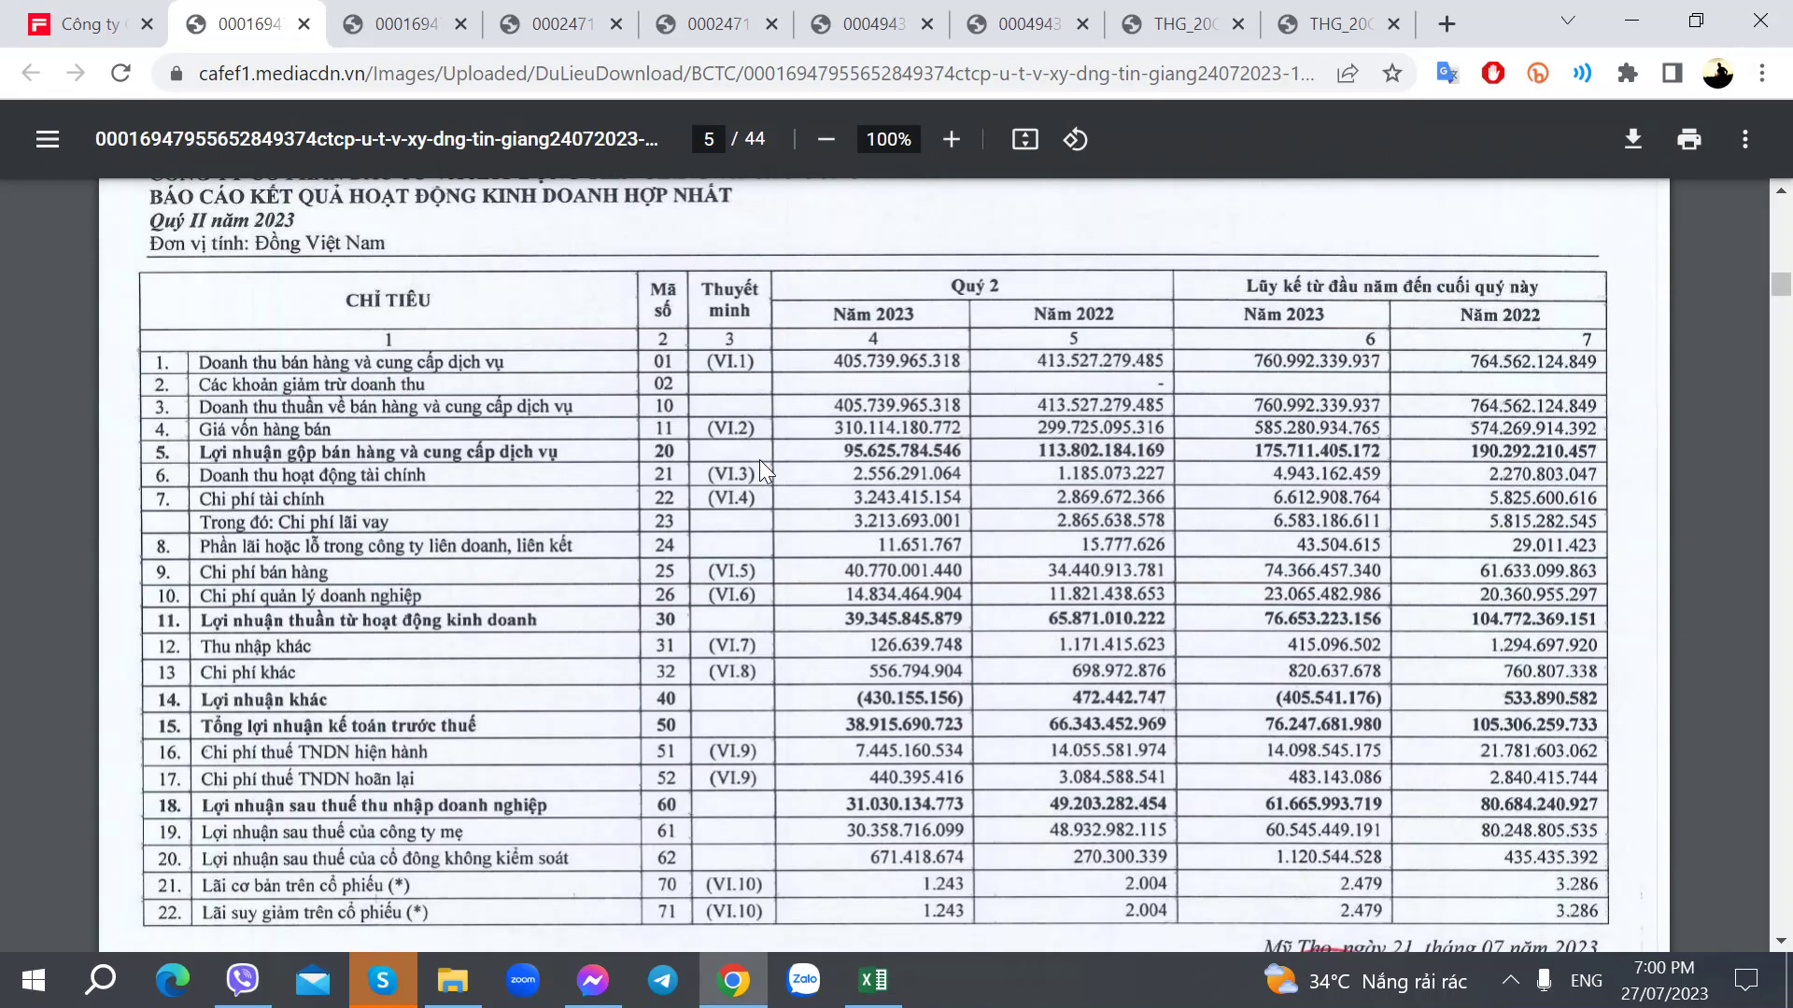
key("alt+Tab")
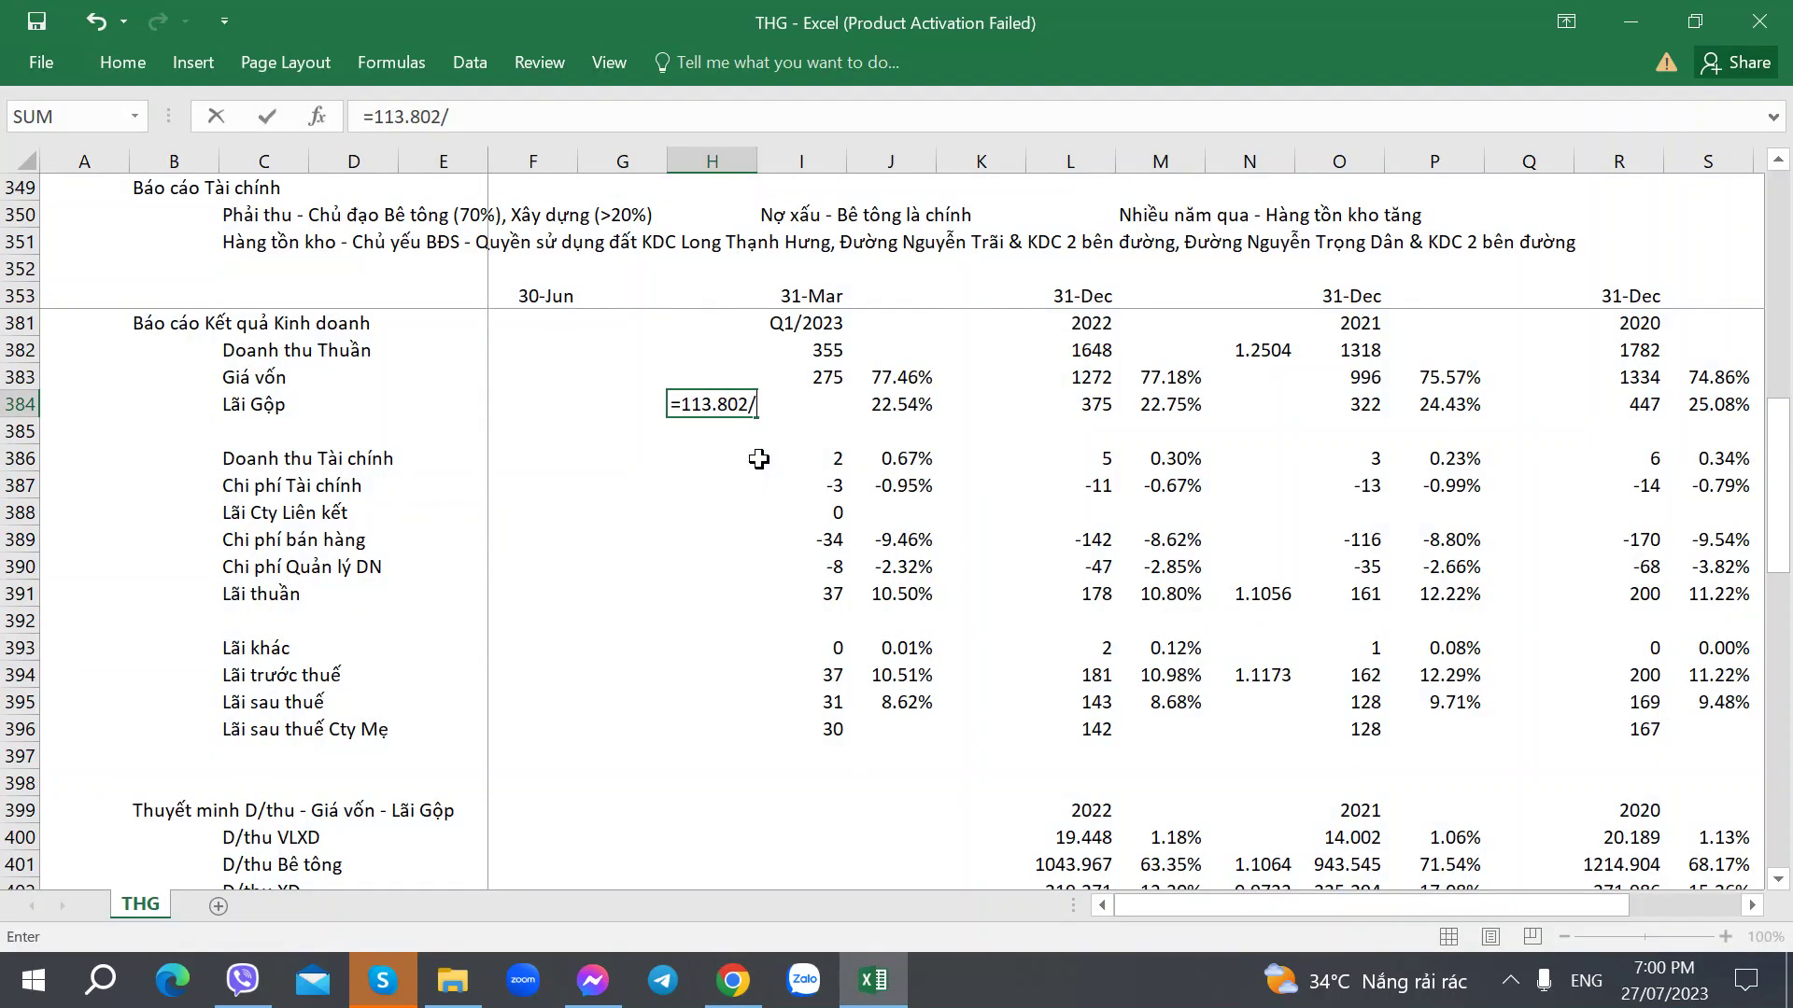
type("/413")
key("alt+Tab")
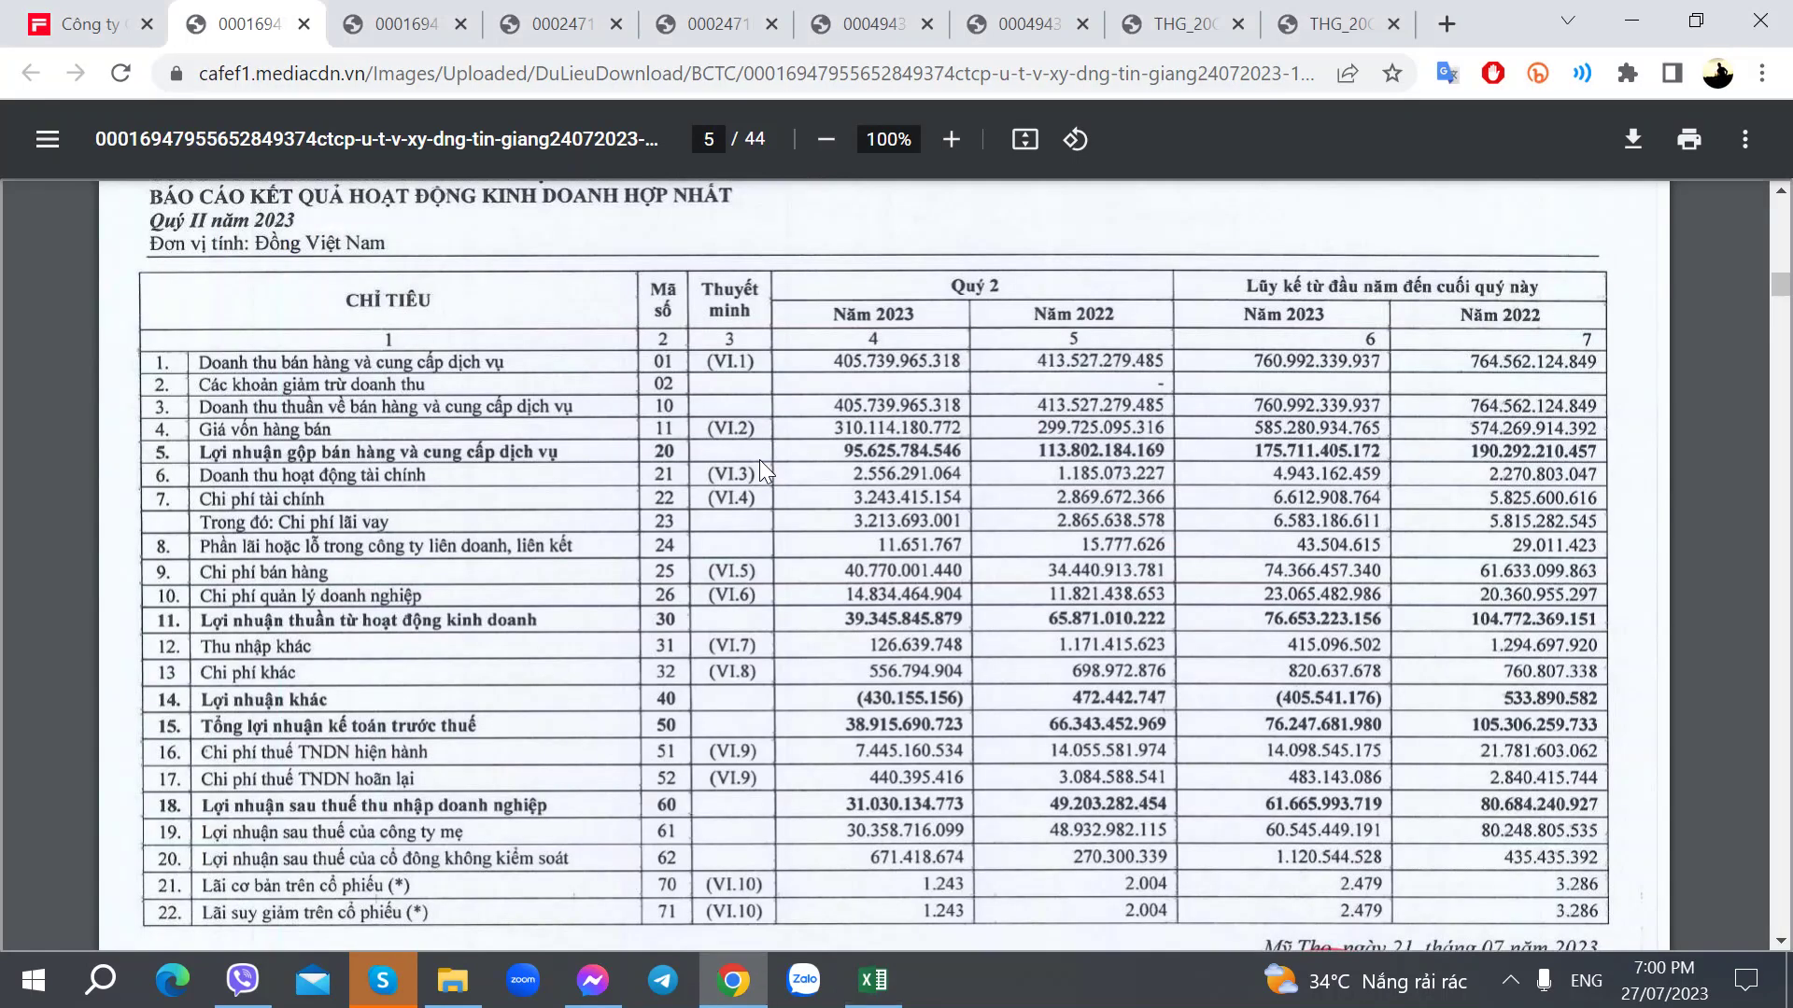
key("alt+Tab")
type(".527")
key("Left")
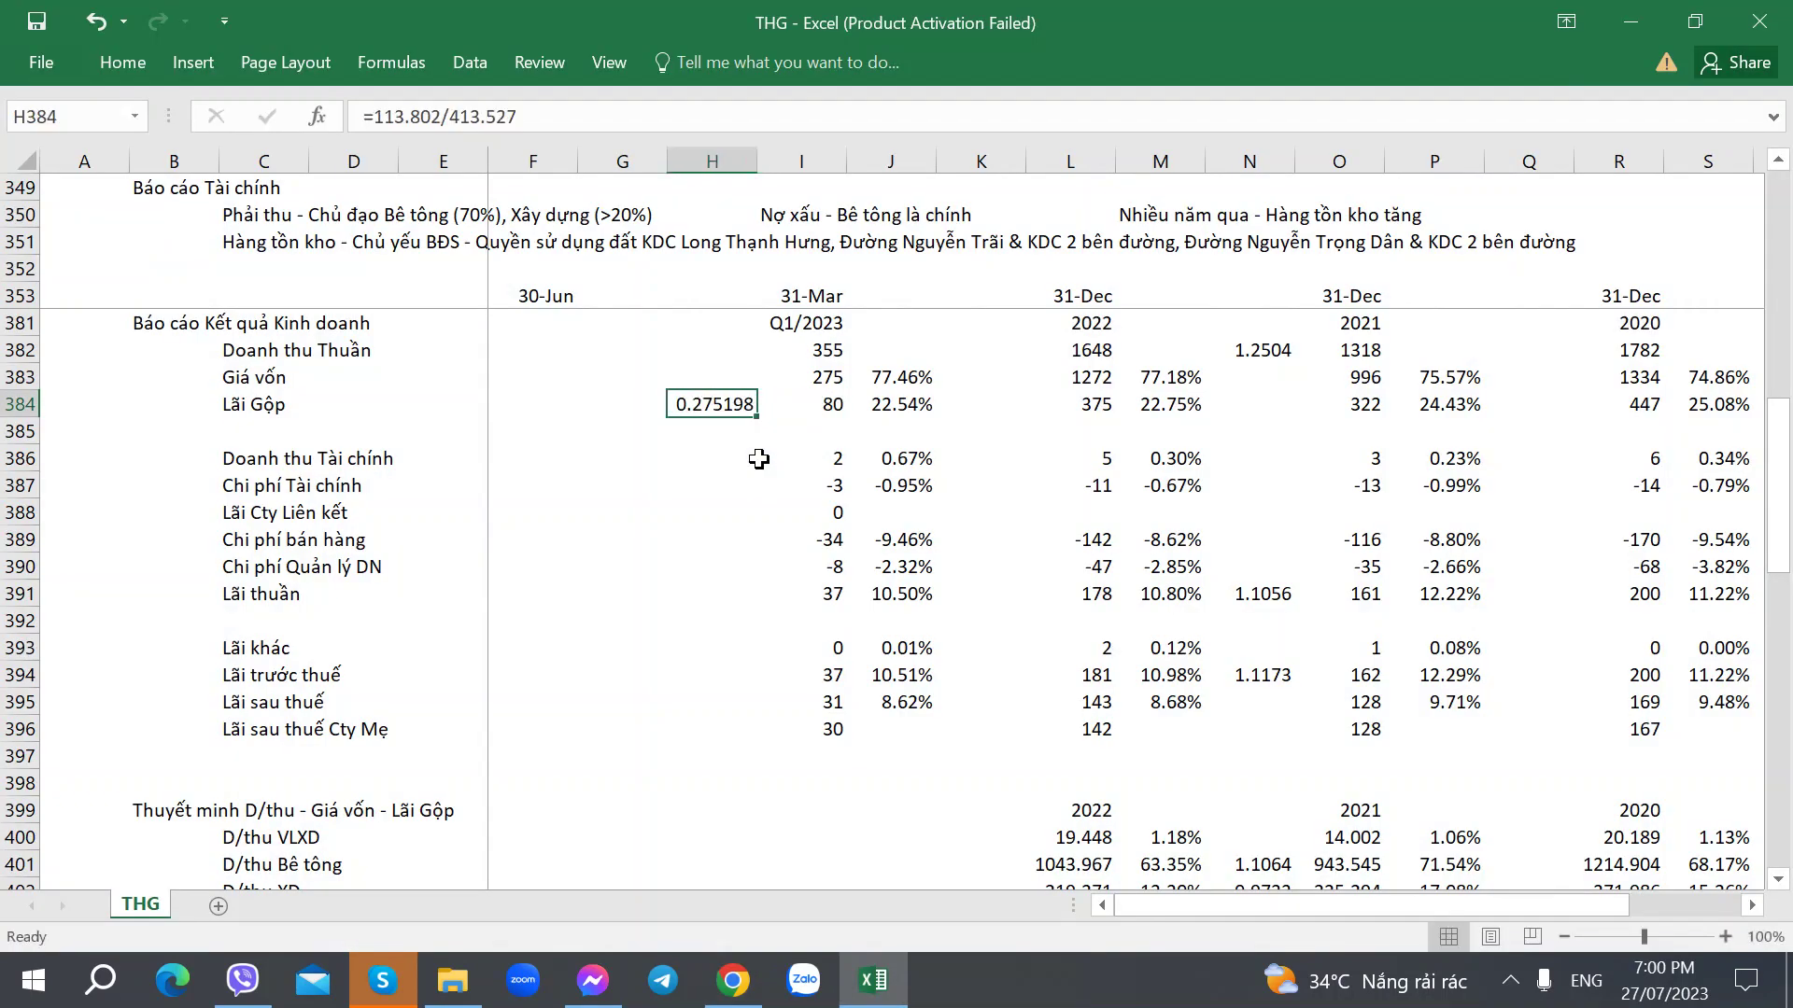
key("Delete")
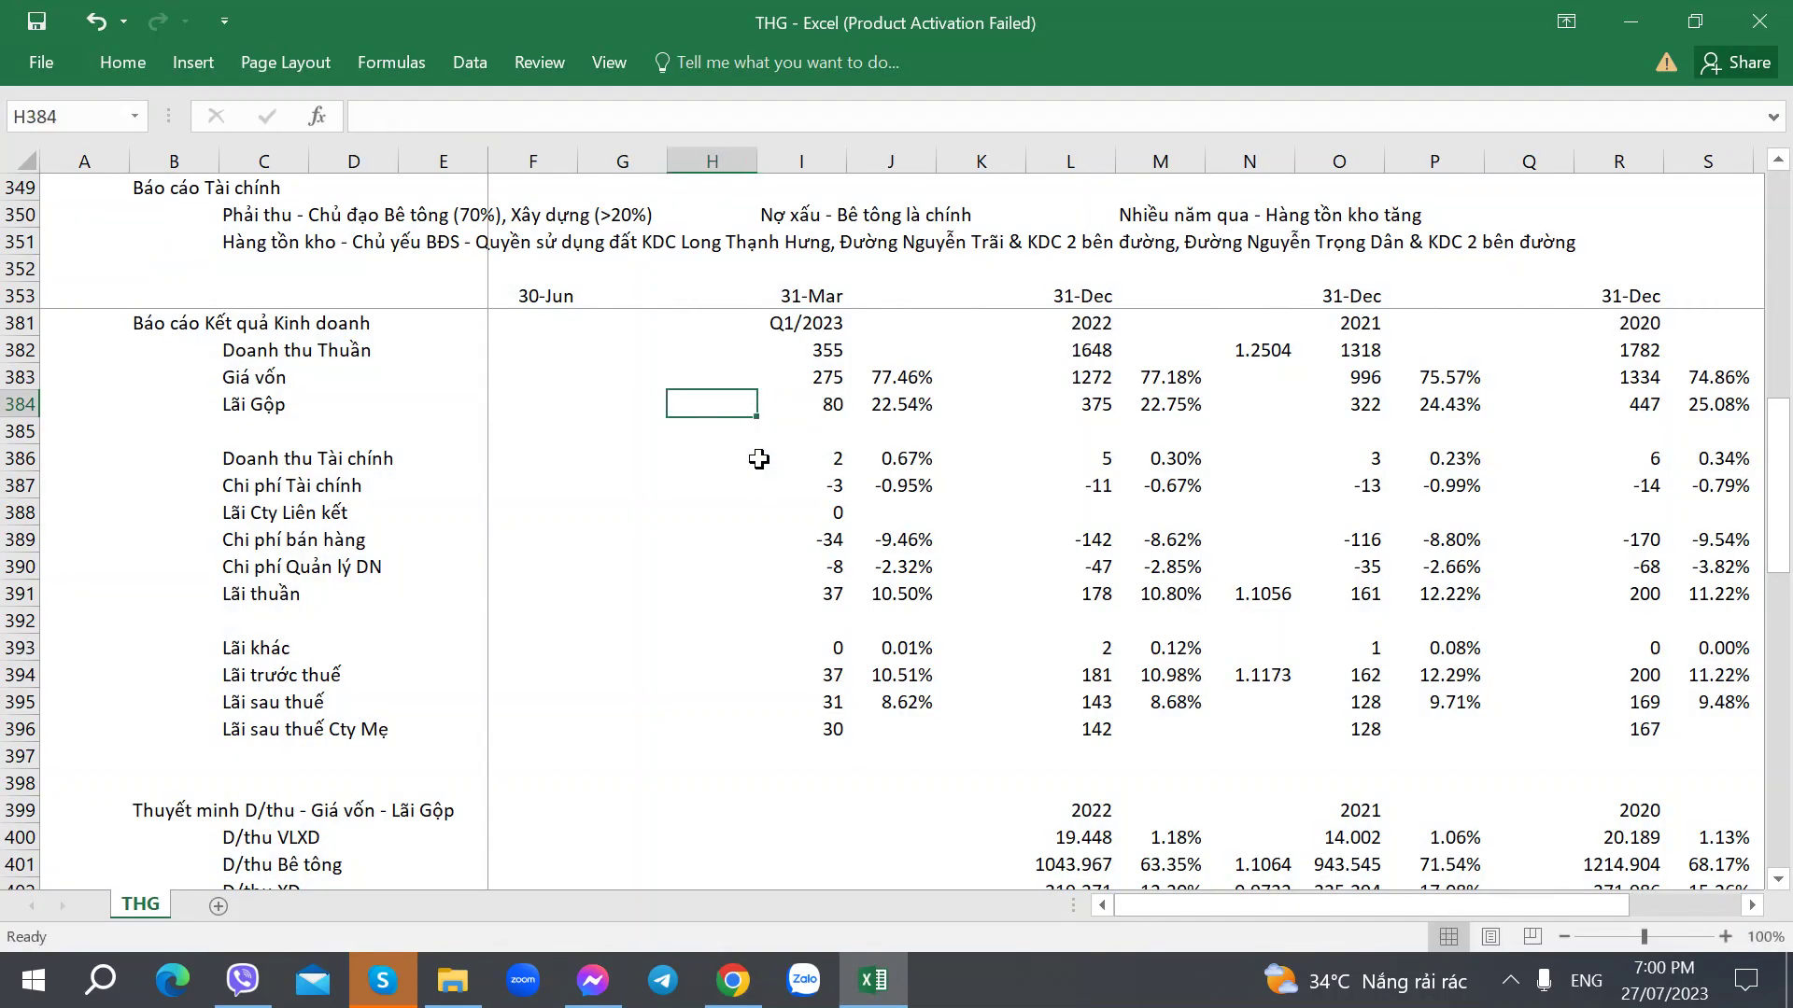
key("Right")
key("Left")
key("Left")
key("Left")
key("alt+Tab")
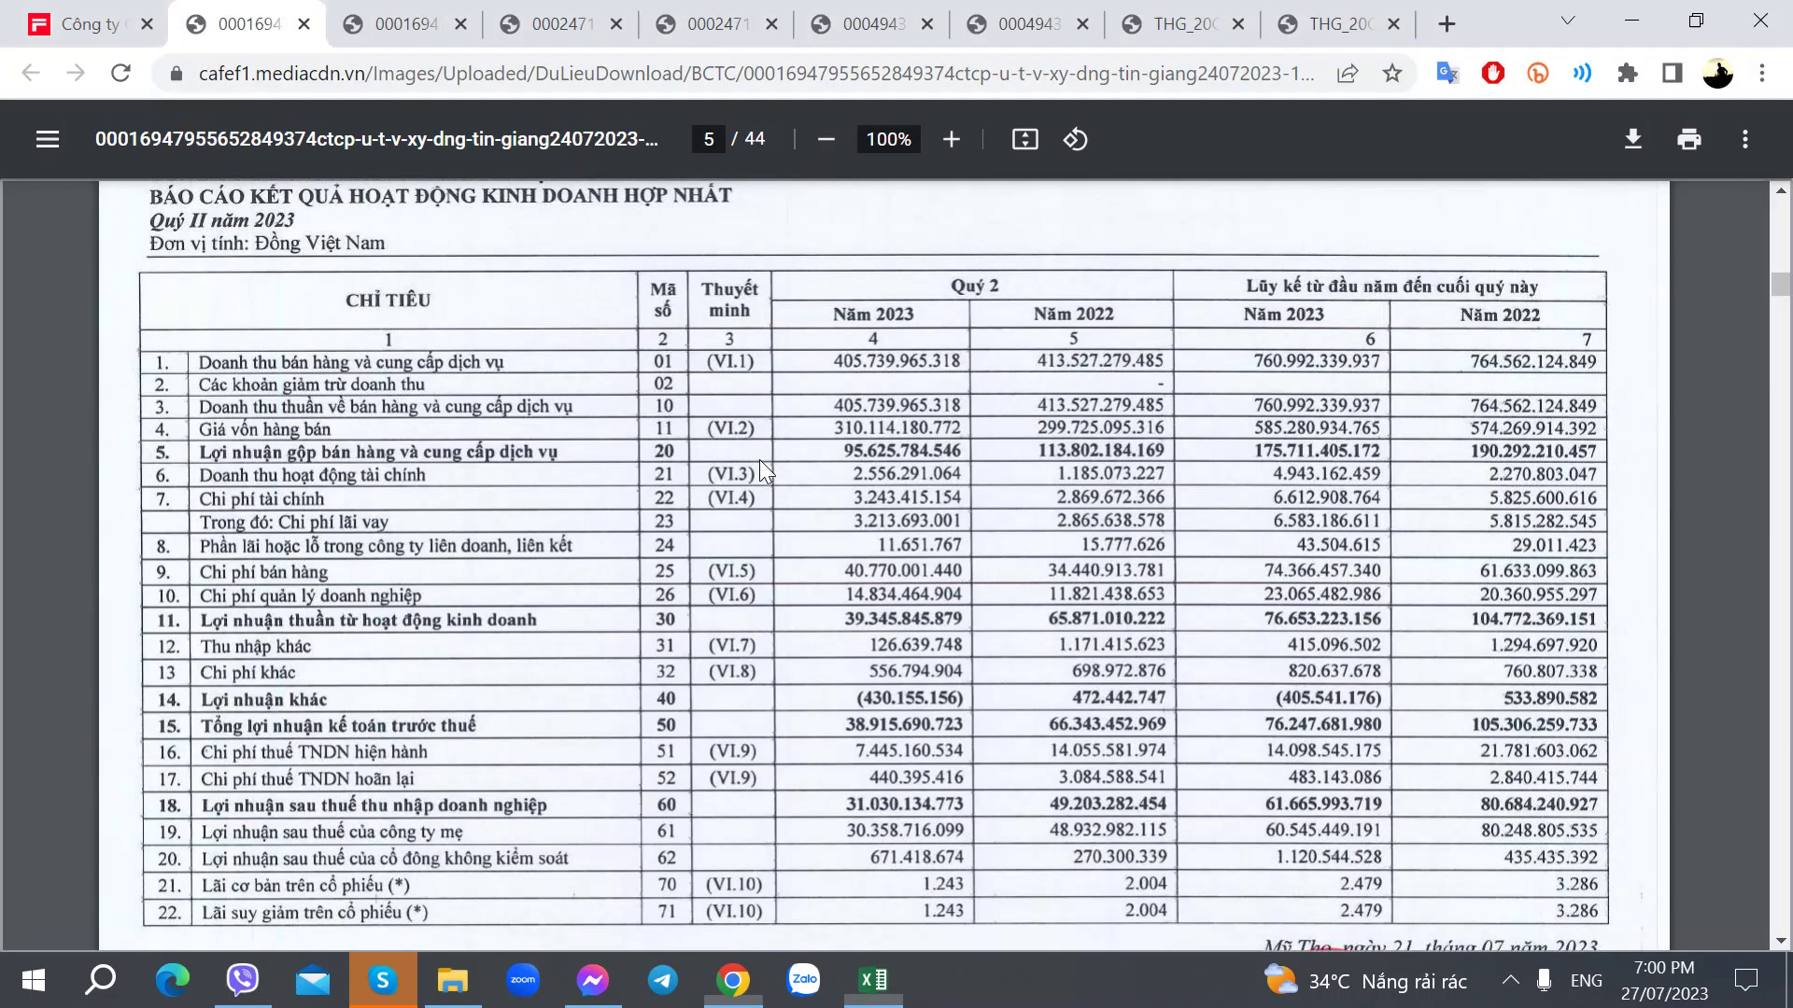
key("alt+Tab")
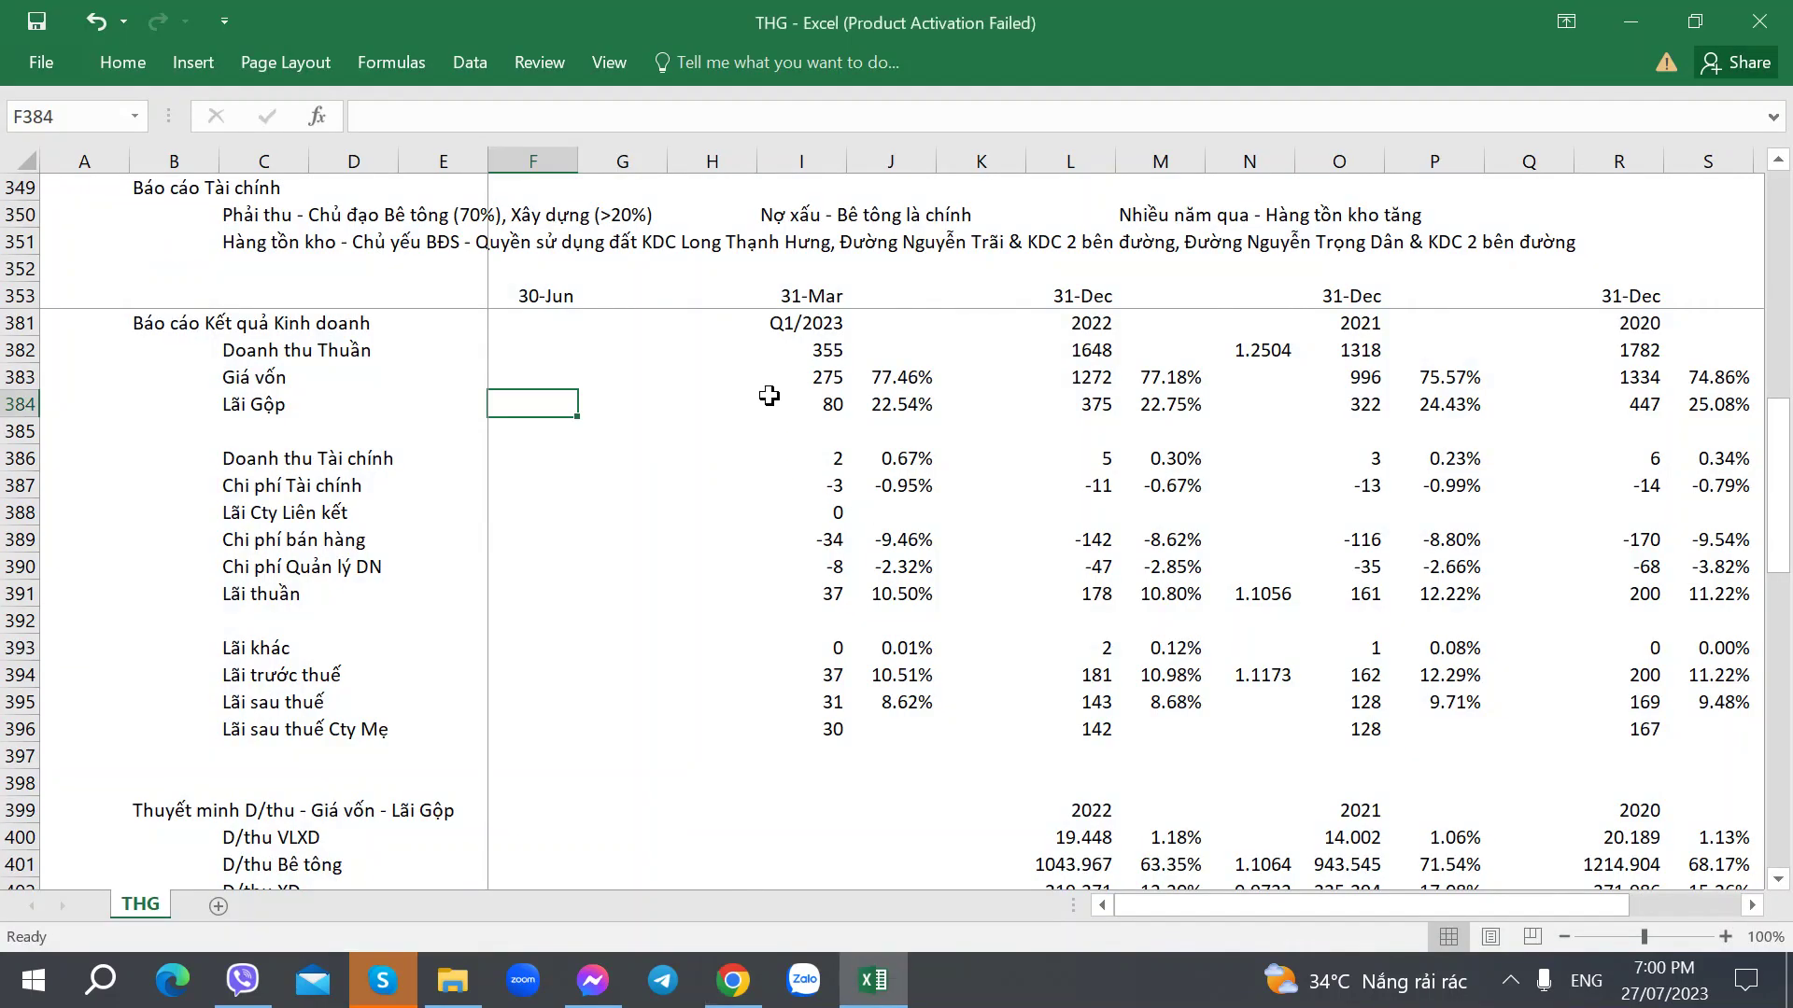
left_click(801, 299)
scroll(850, 355, "up", 9)
left_click(822, 323)
key("ctrl+c")
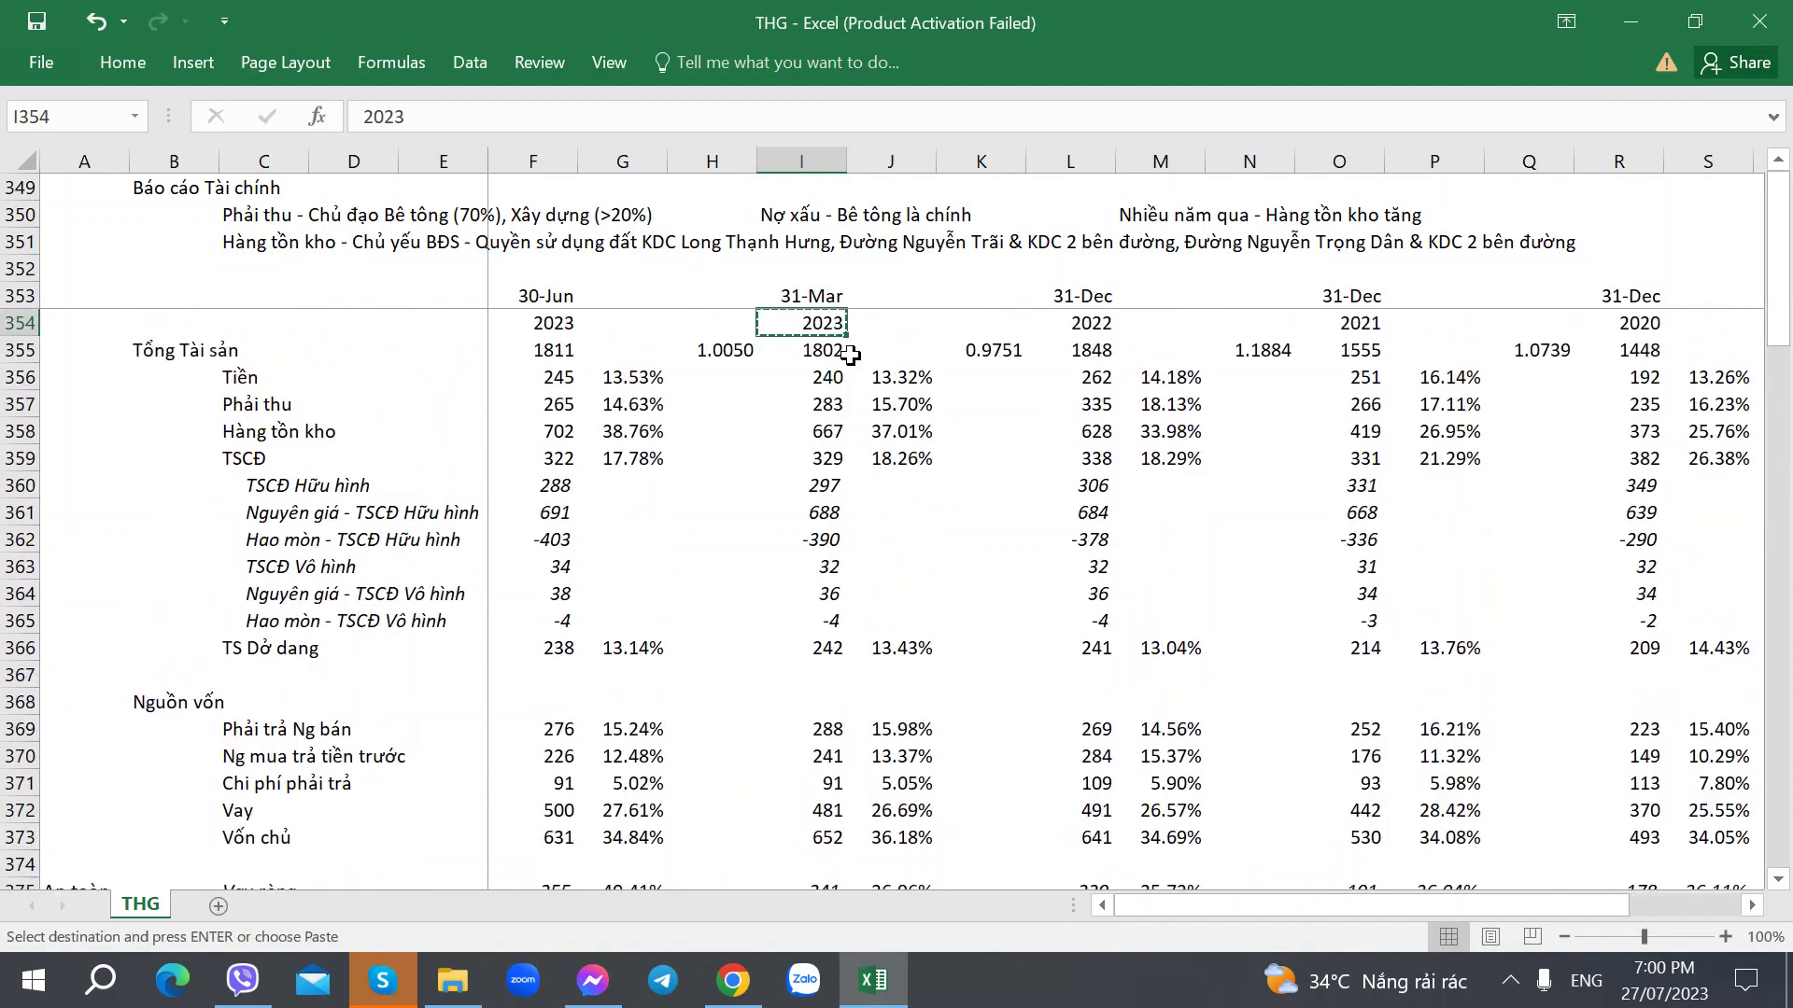
scroll(821, 508, "down", 4)
scroll(822, 509, "down", 9)
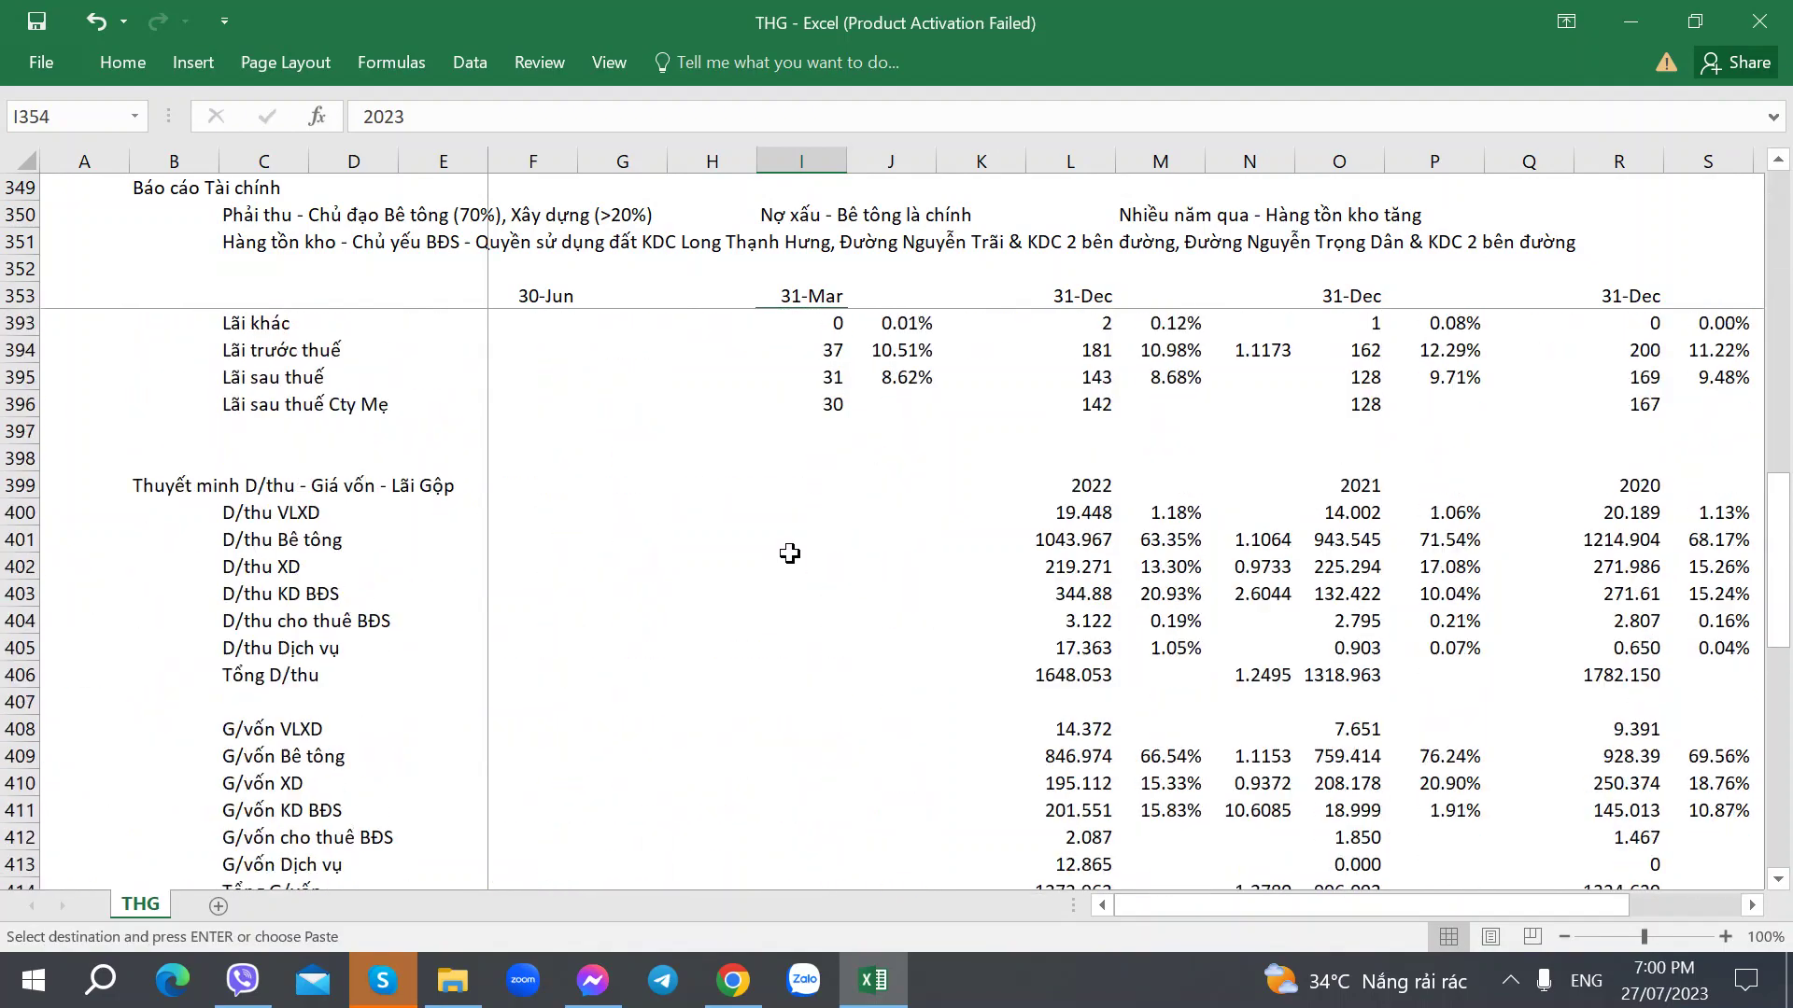
scroll(789, 553, "up", 3)
scroll(789, 553, "up", 2)
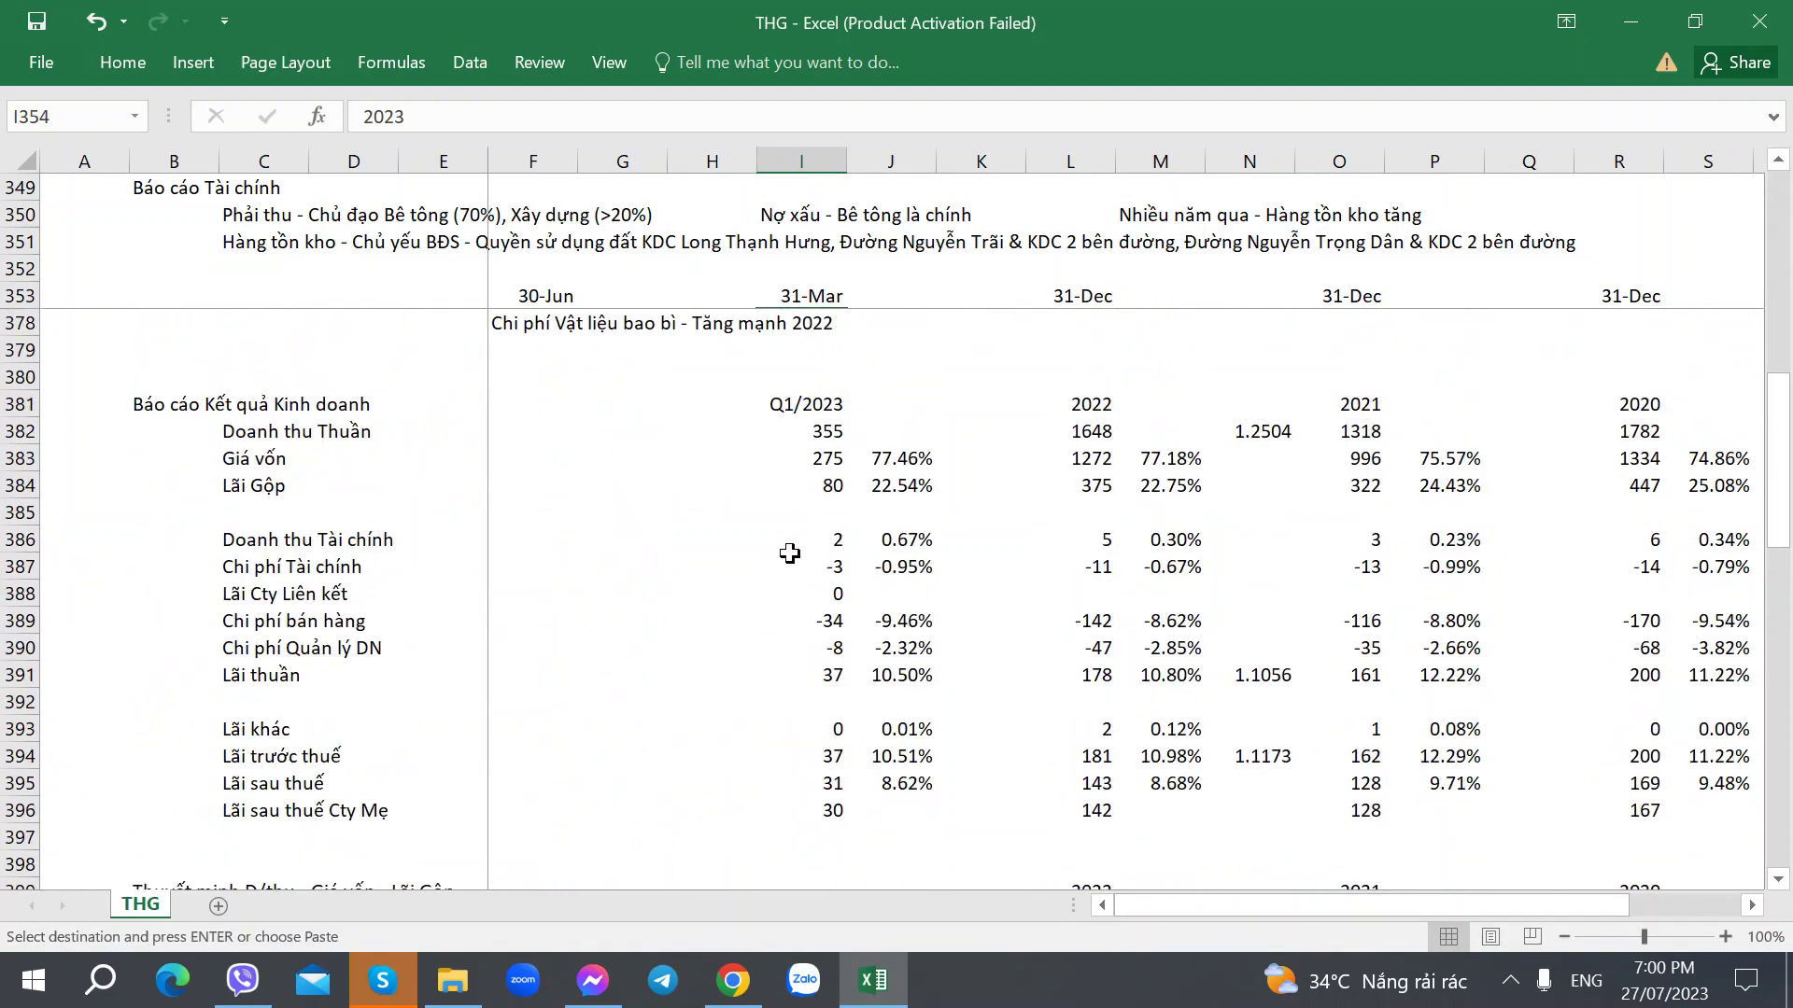
Copy the Q1/2023 income statement header from I381 to F381.
left_click(805, 432)
key("Up")
key("ctrl+c")
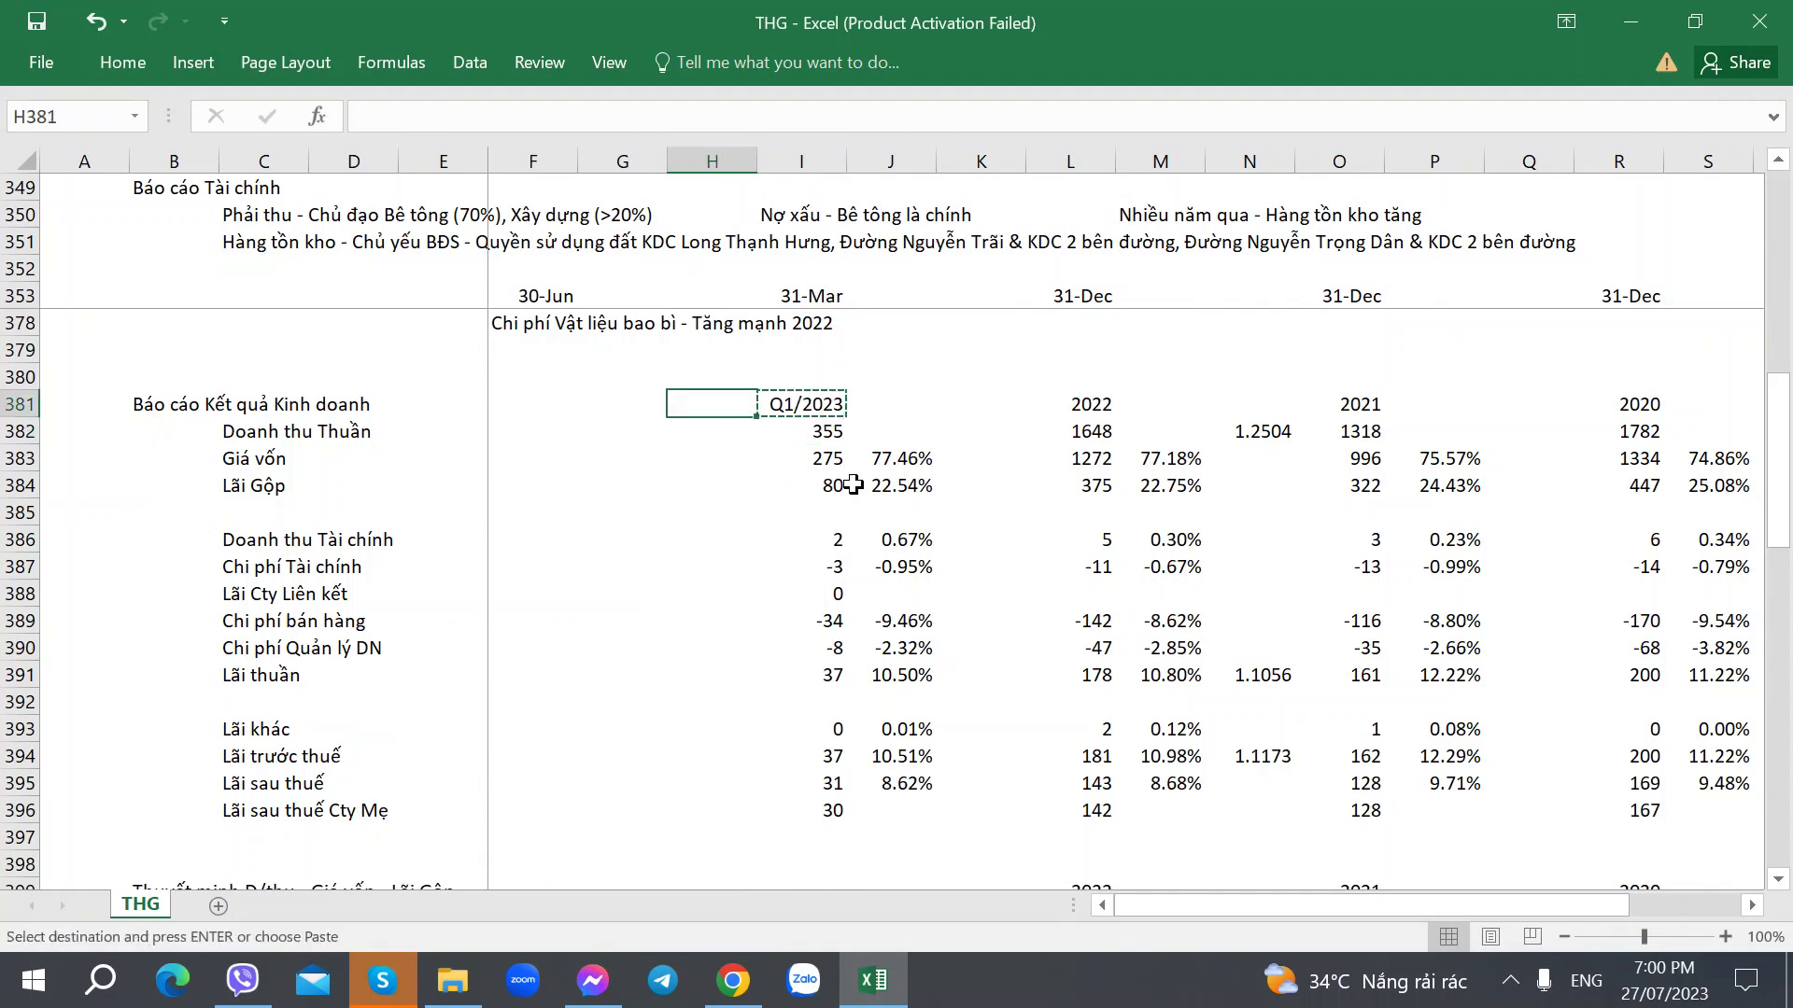
key("Left")
key("Left")
key("Left")
key("Left")
key("Right")
key("ctrl+v")
key("Down")
key("Up")
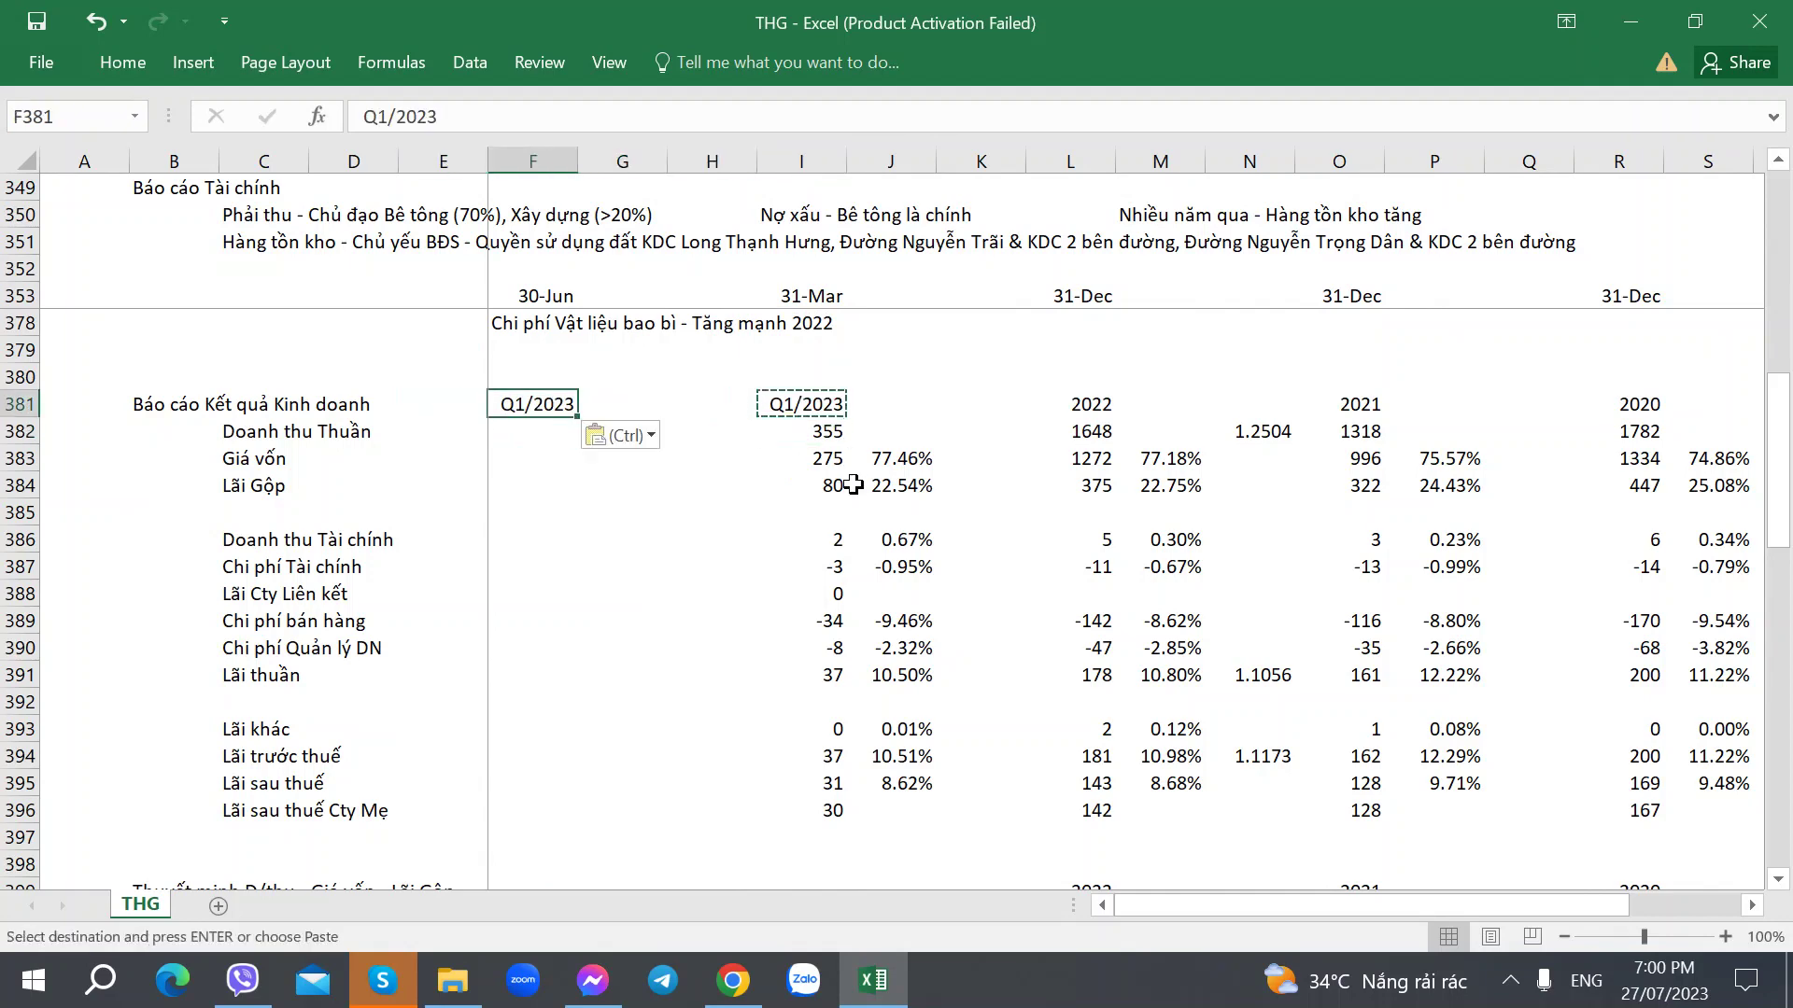
Check the column period against the Q2 report and change the F381 header to Q2/2023.
key("alt+Tab")
key("alt+Tab")
scroll(853, 484, "up", 6)
scroll(853, 485, "up", 2)
scroll(853, 484, "down", 8)
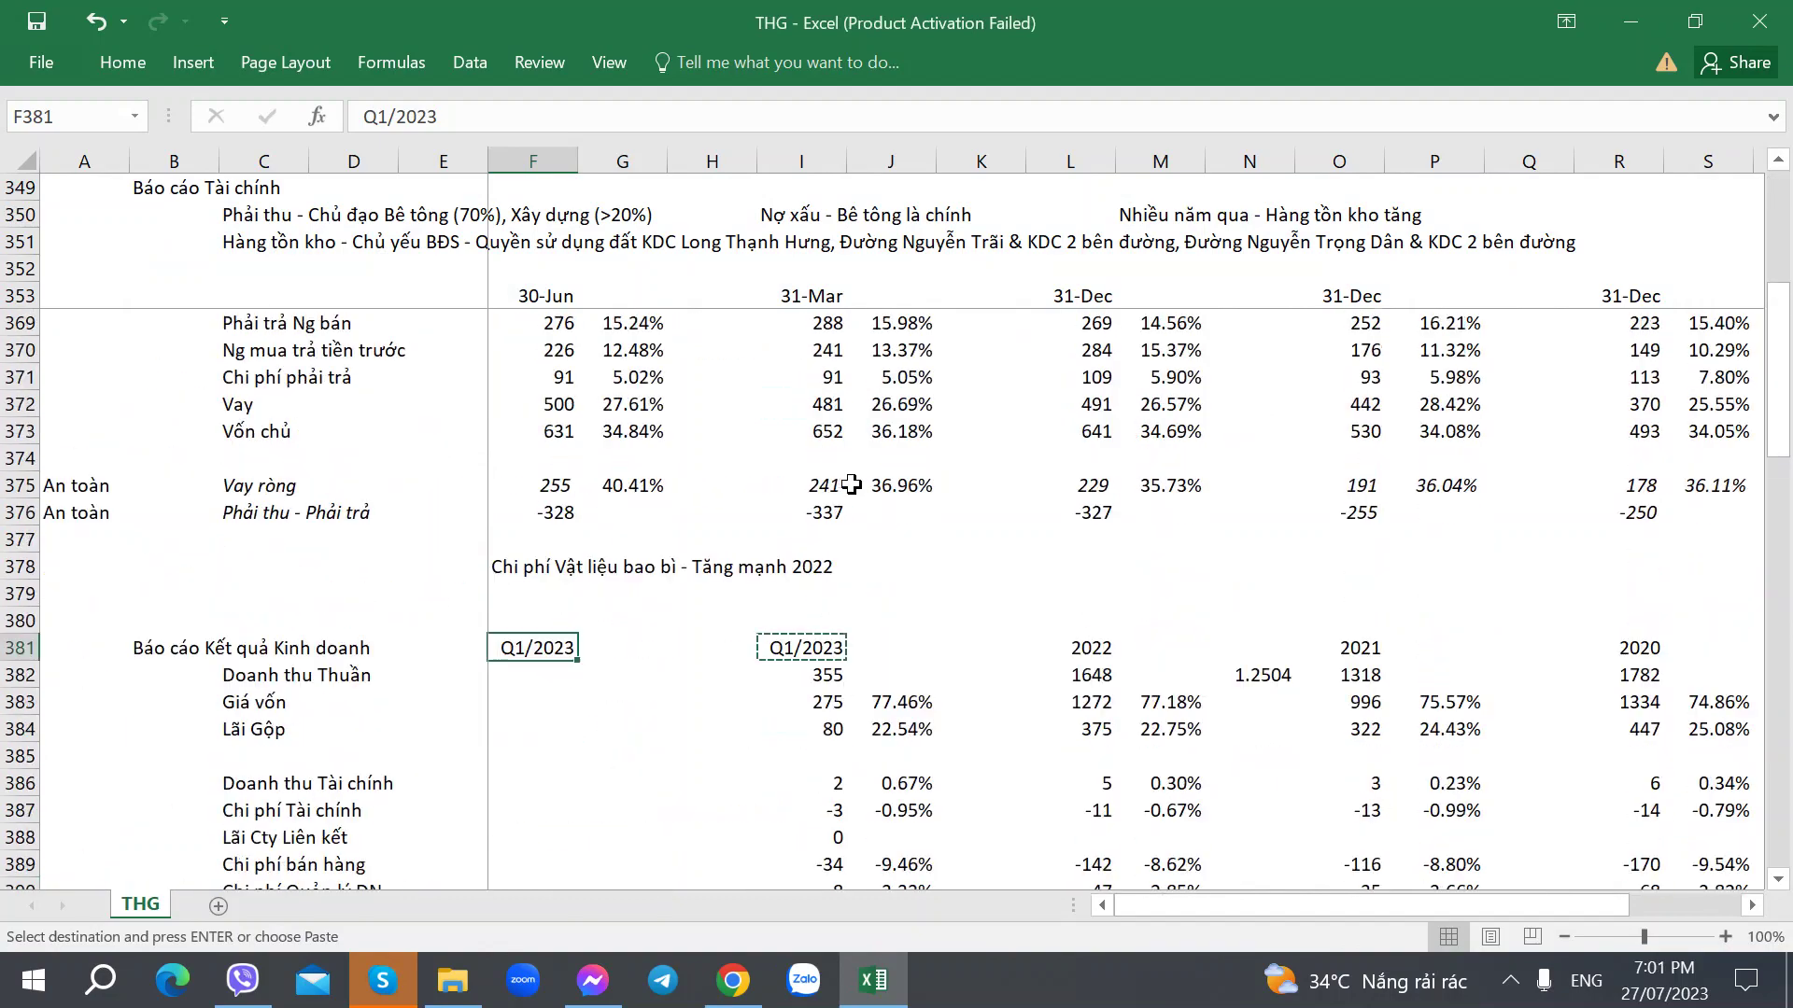
key("Escape")
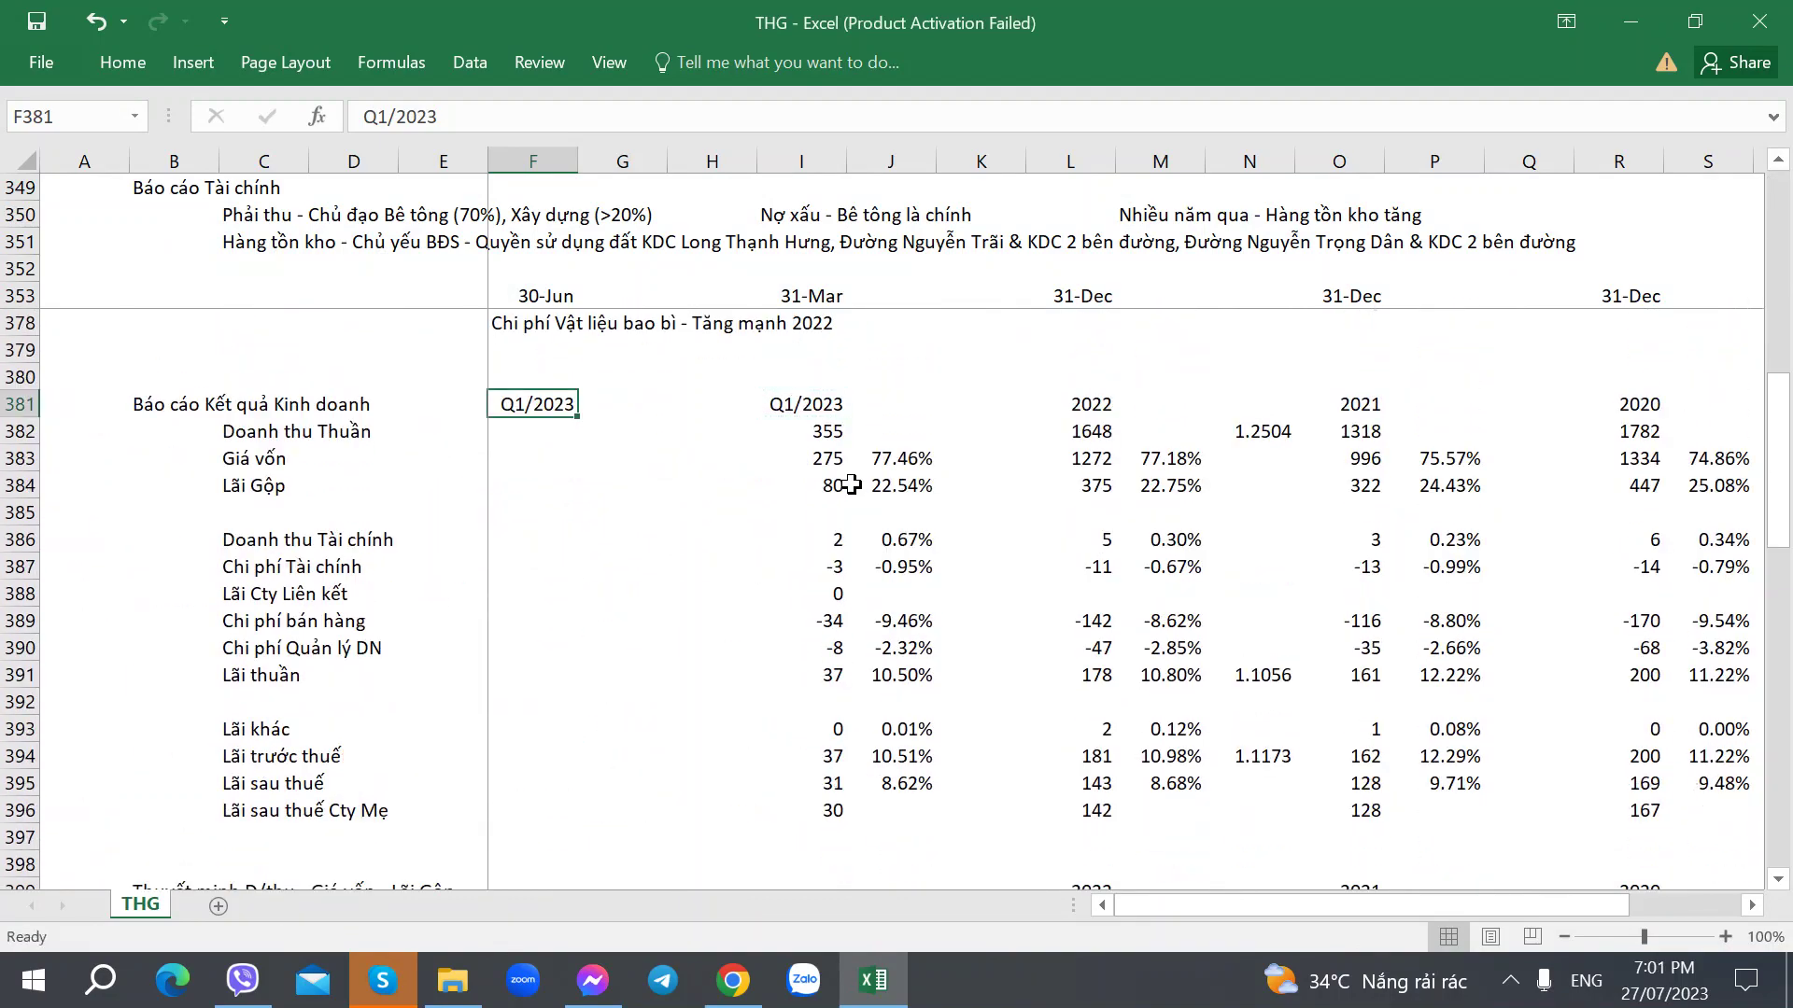
key("F2")
key("Return")
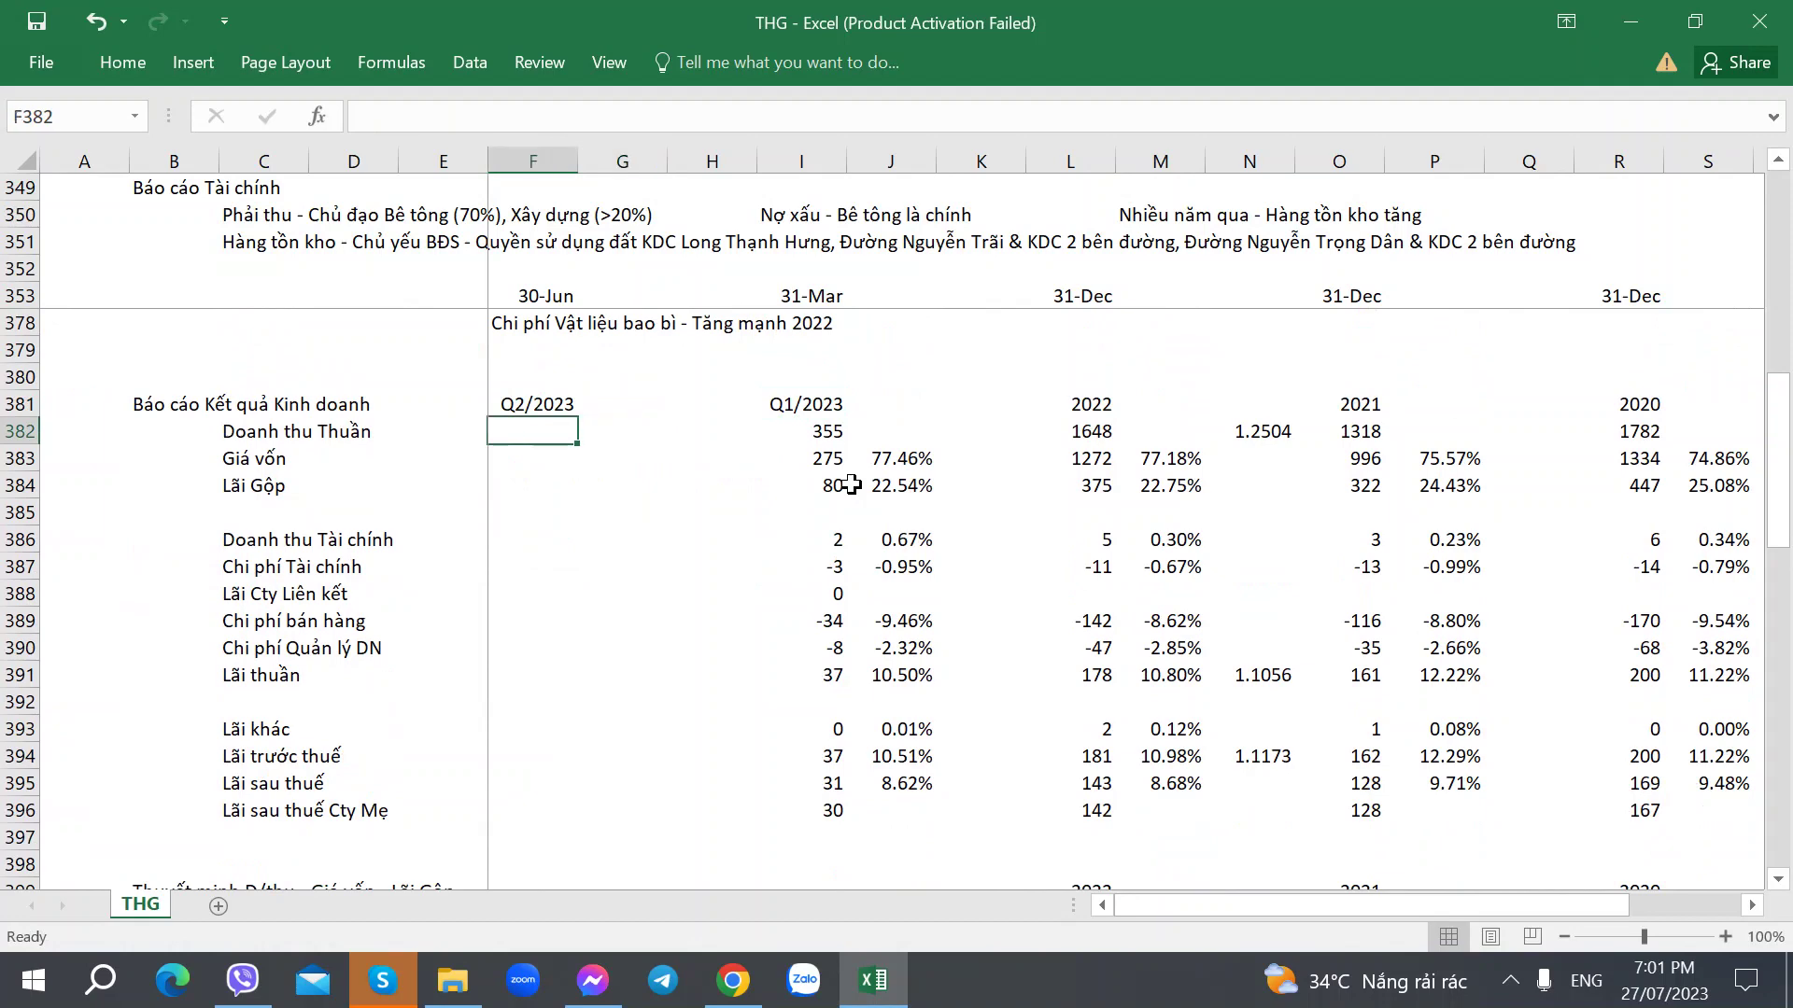
Review the Vốn Đầu tư figures for 2018–2021 and the KH 2023 plan in the Chỉ tiêu table, and return to the income statement.
scroll(853, 484, "up", 20)
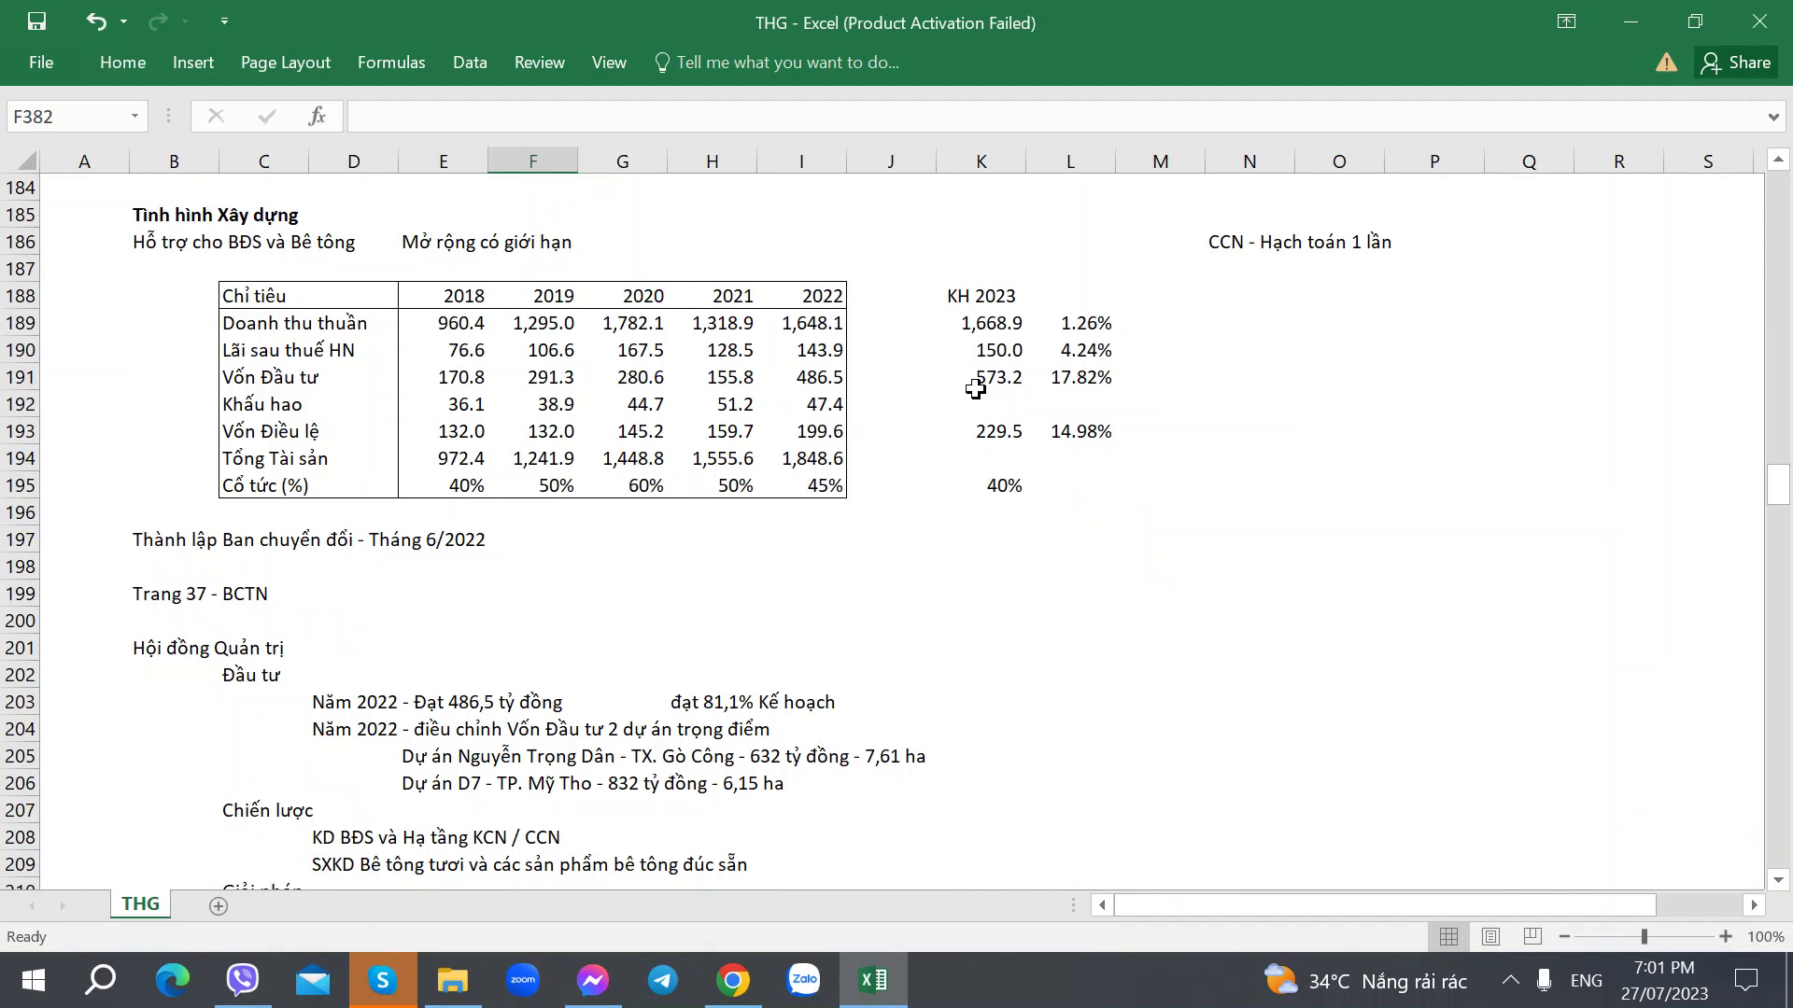
left_click(459, 378)
left_click_drag(502, 384, 702, 384)
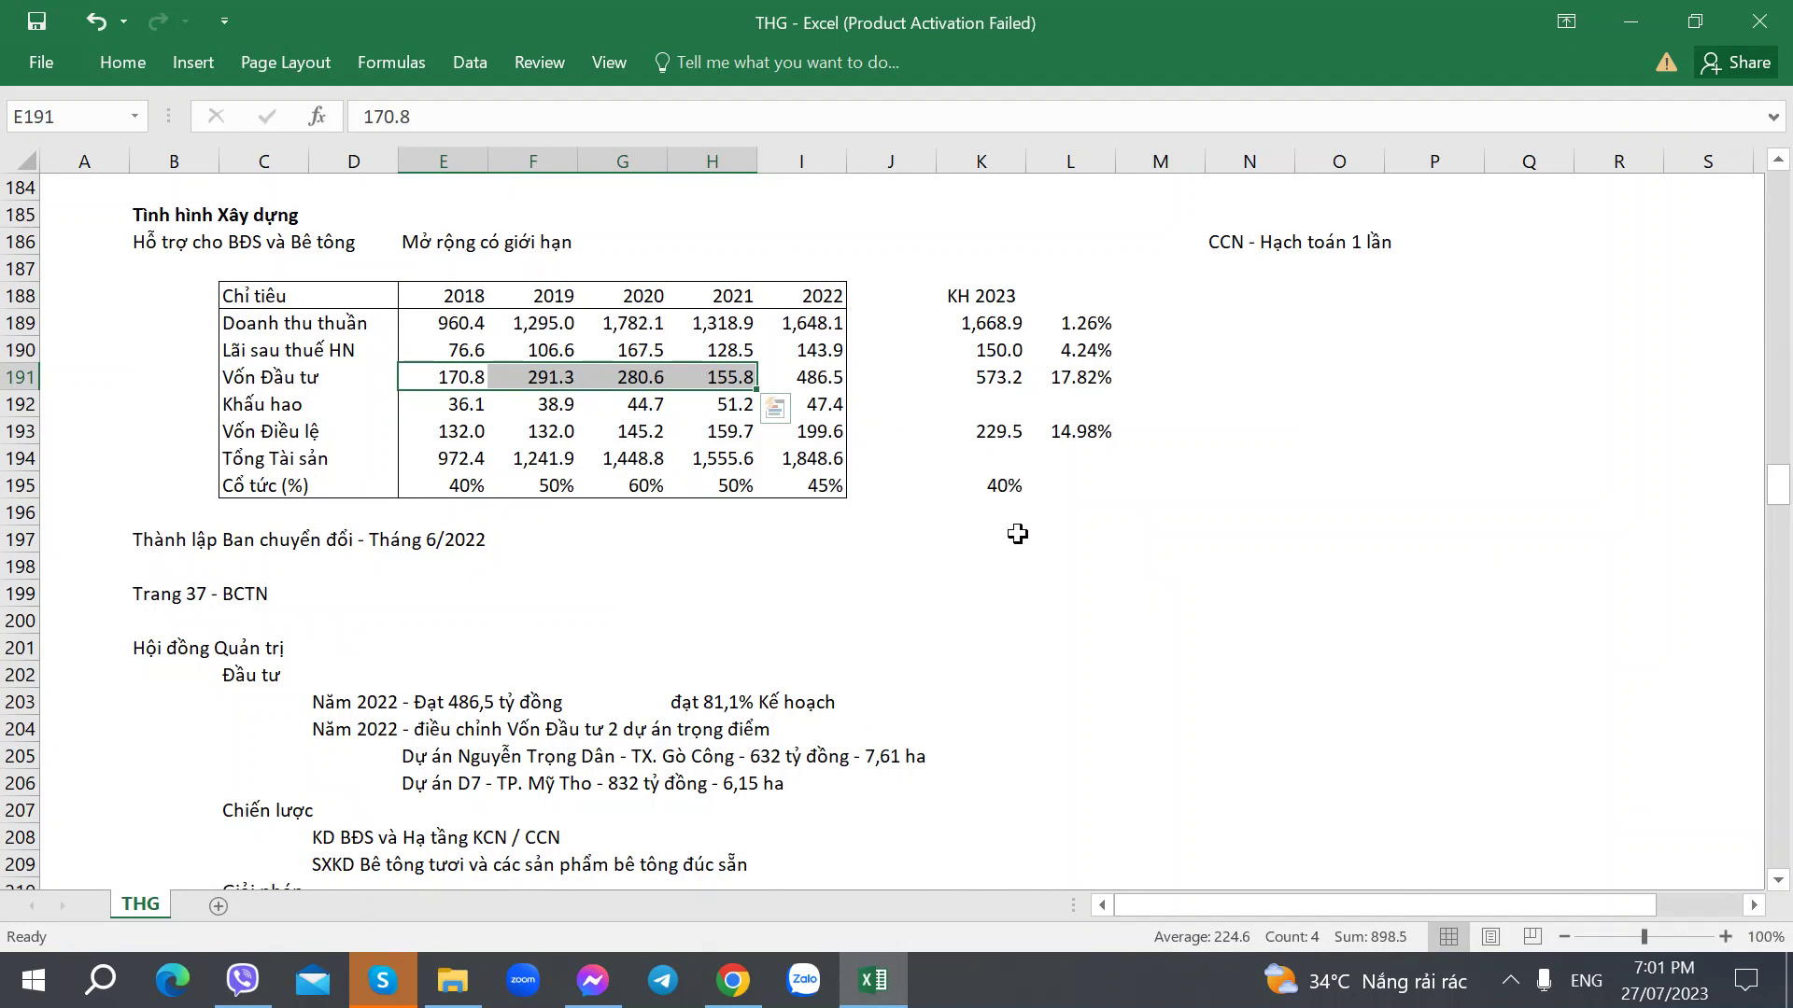
left_click(1003, 386)
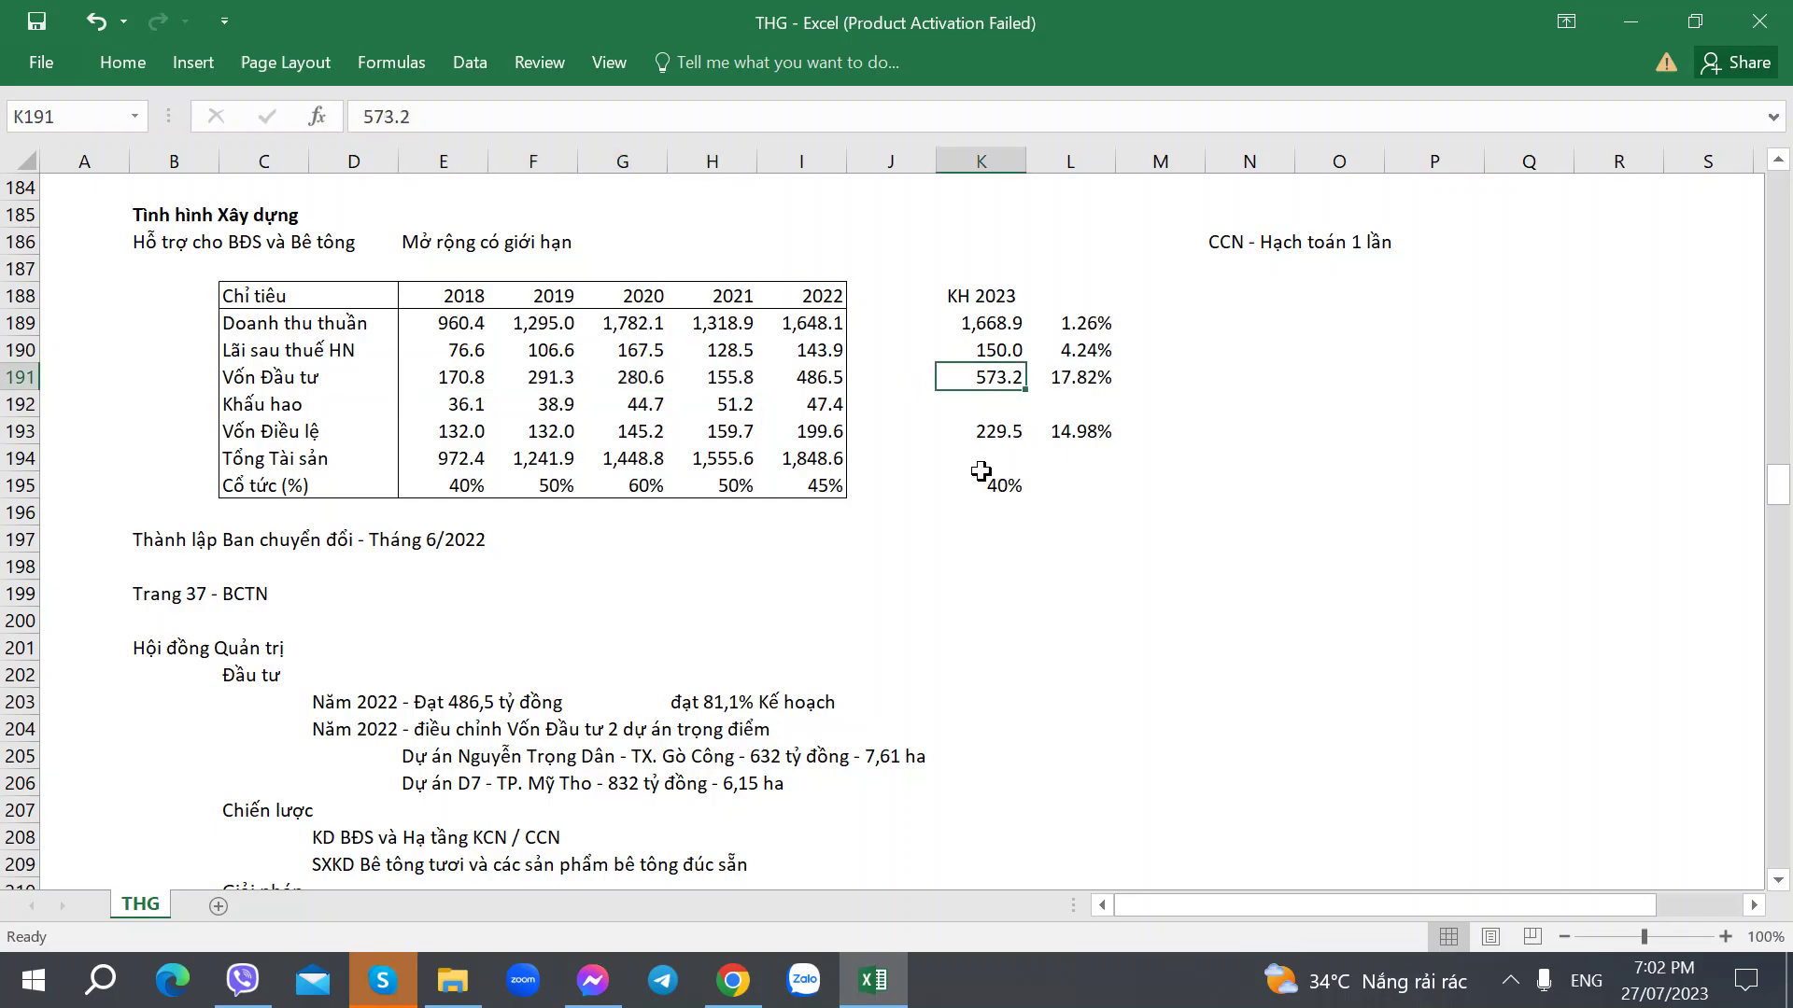
scroll(869, 481, "down", 9)
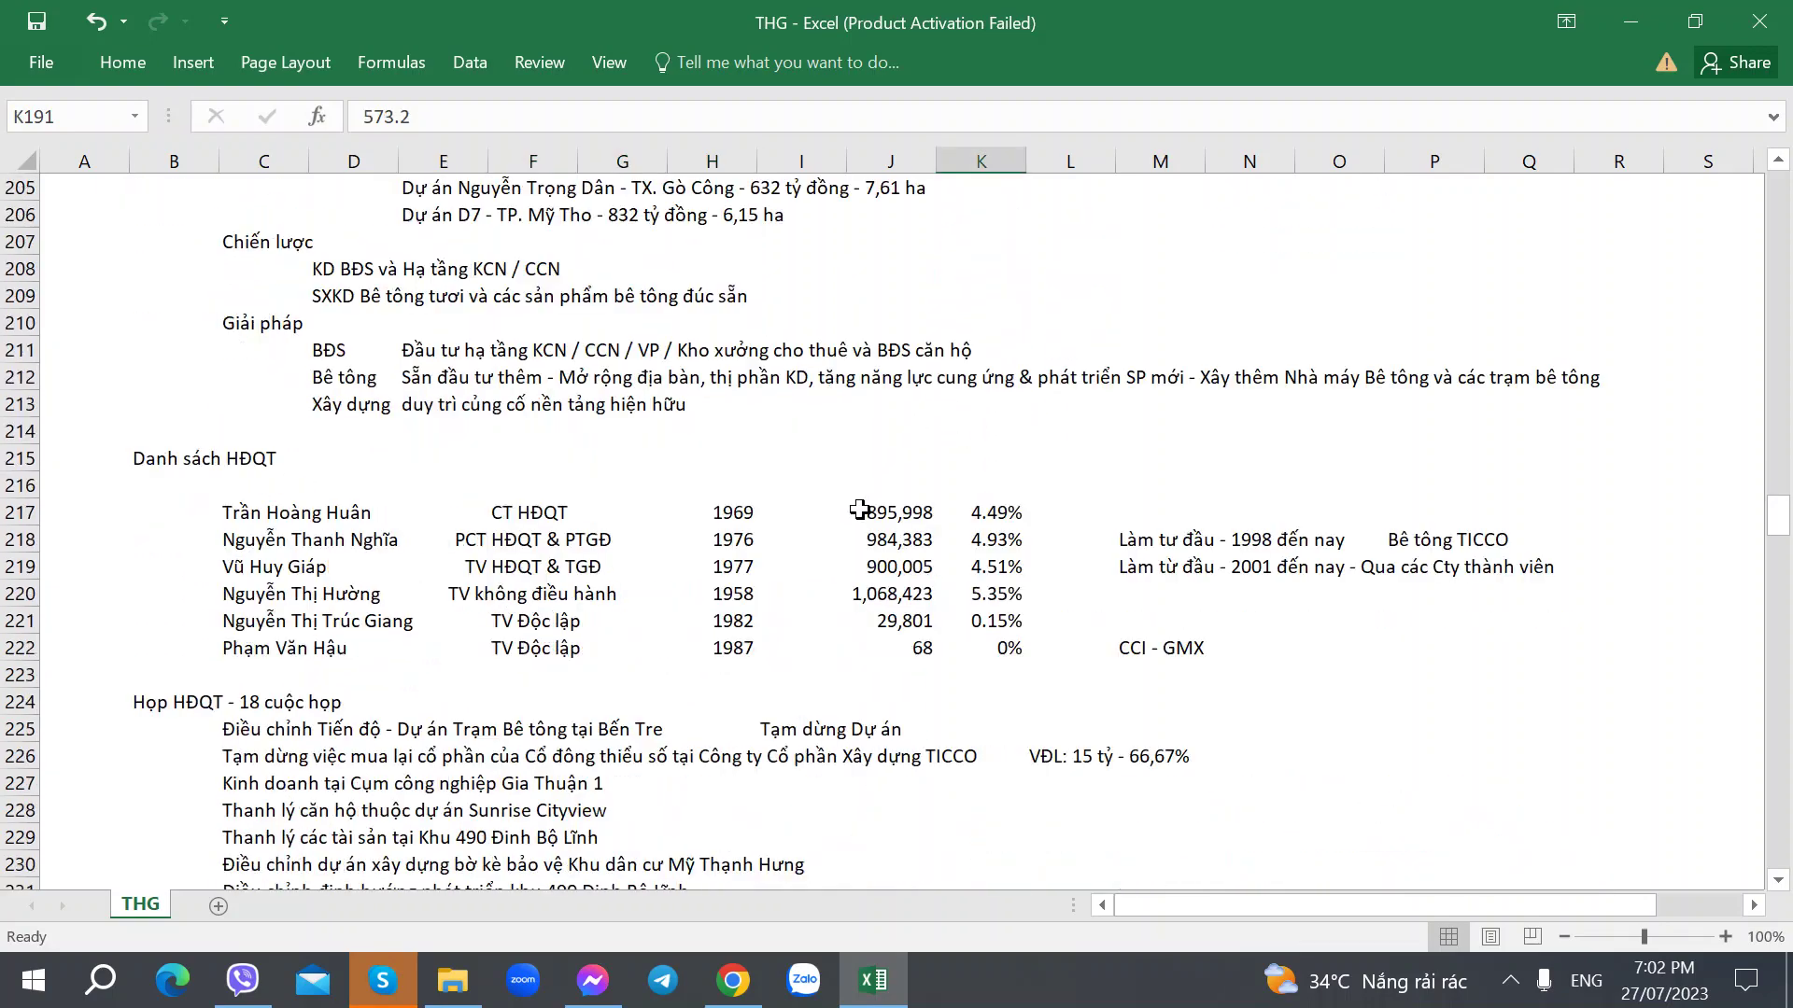
scroll(856, 517, "down", 15)
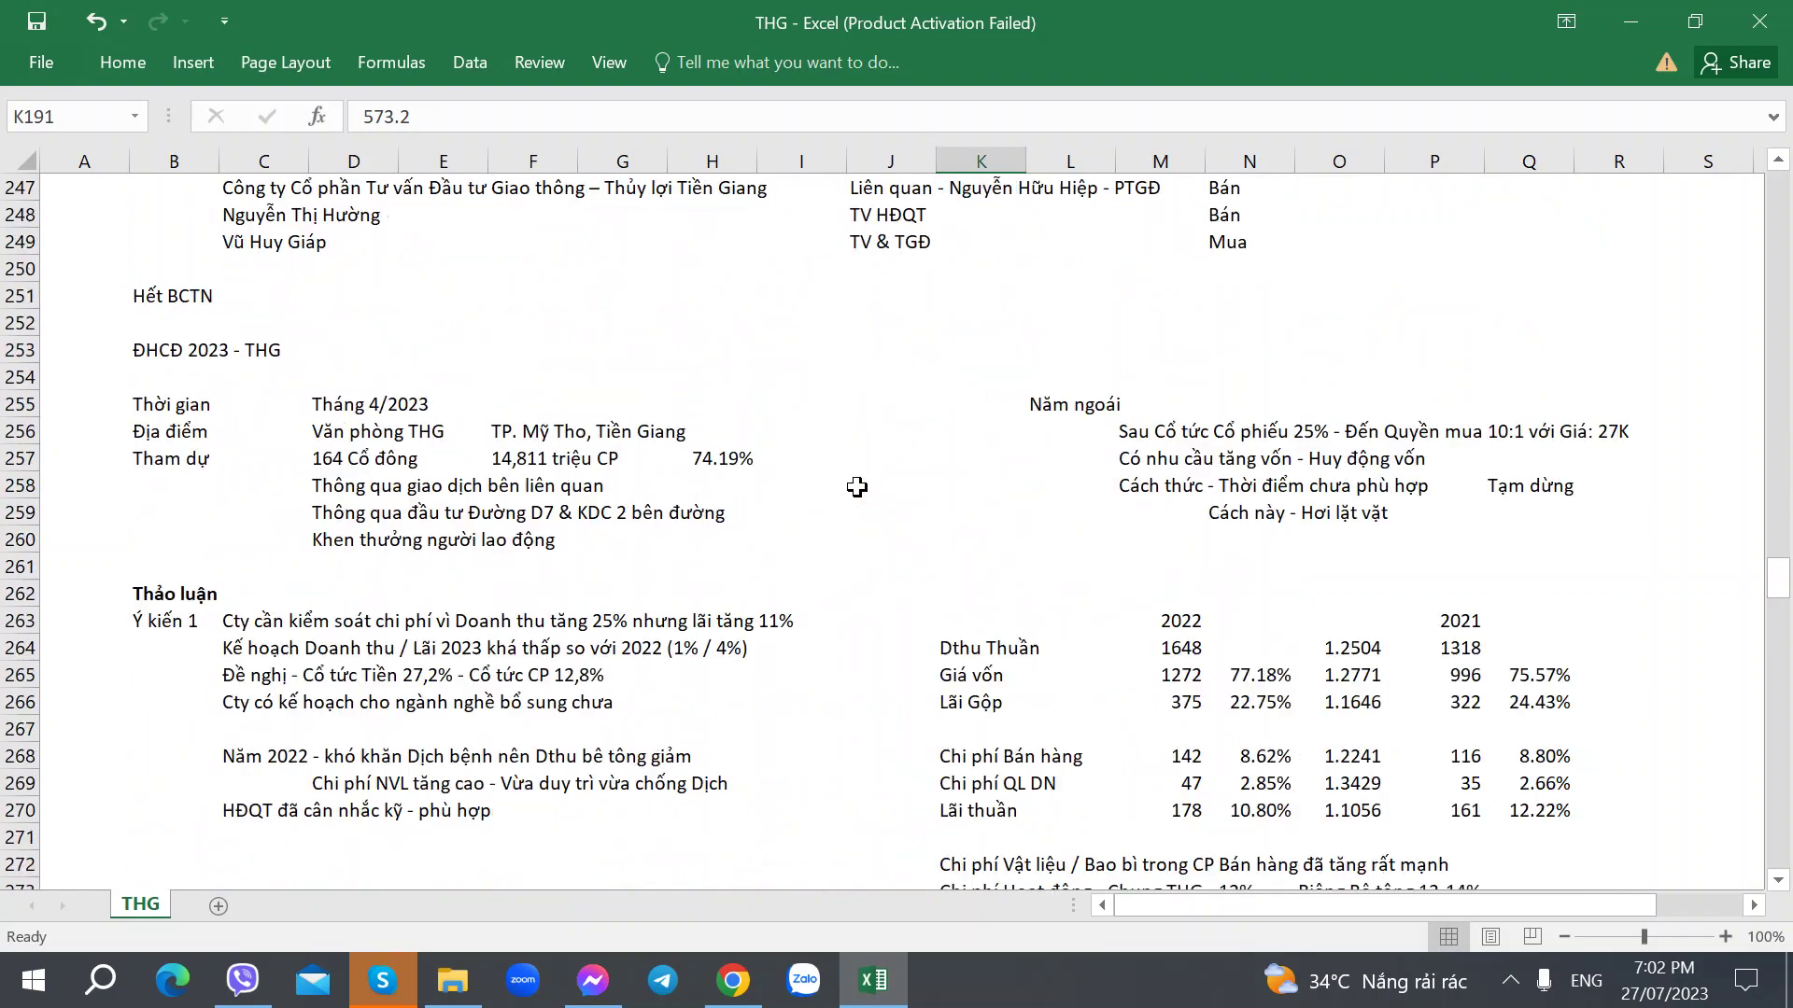
scroll(855, 494, "down", 20)
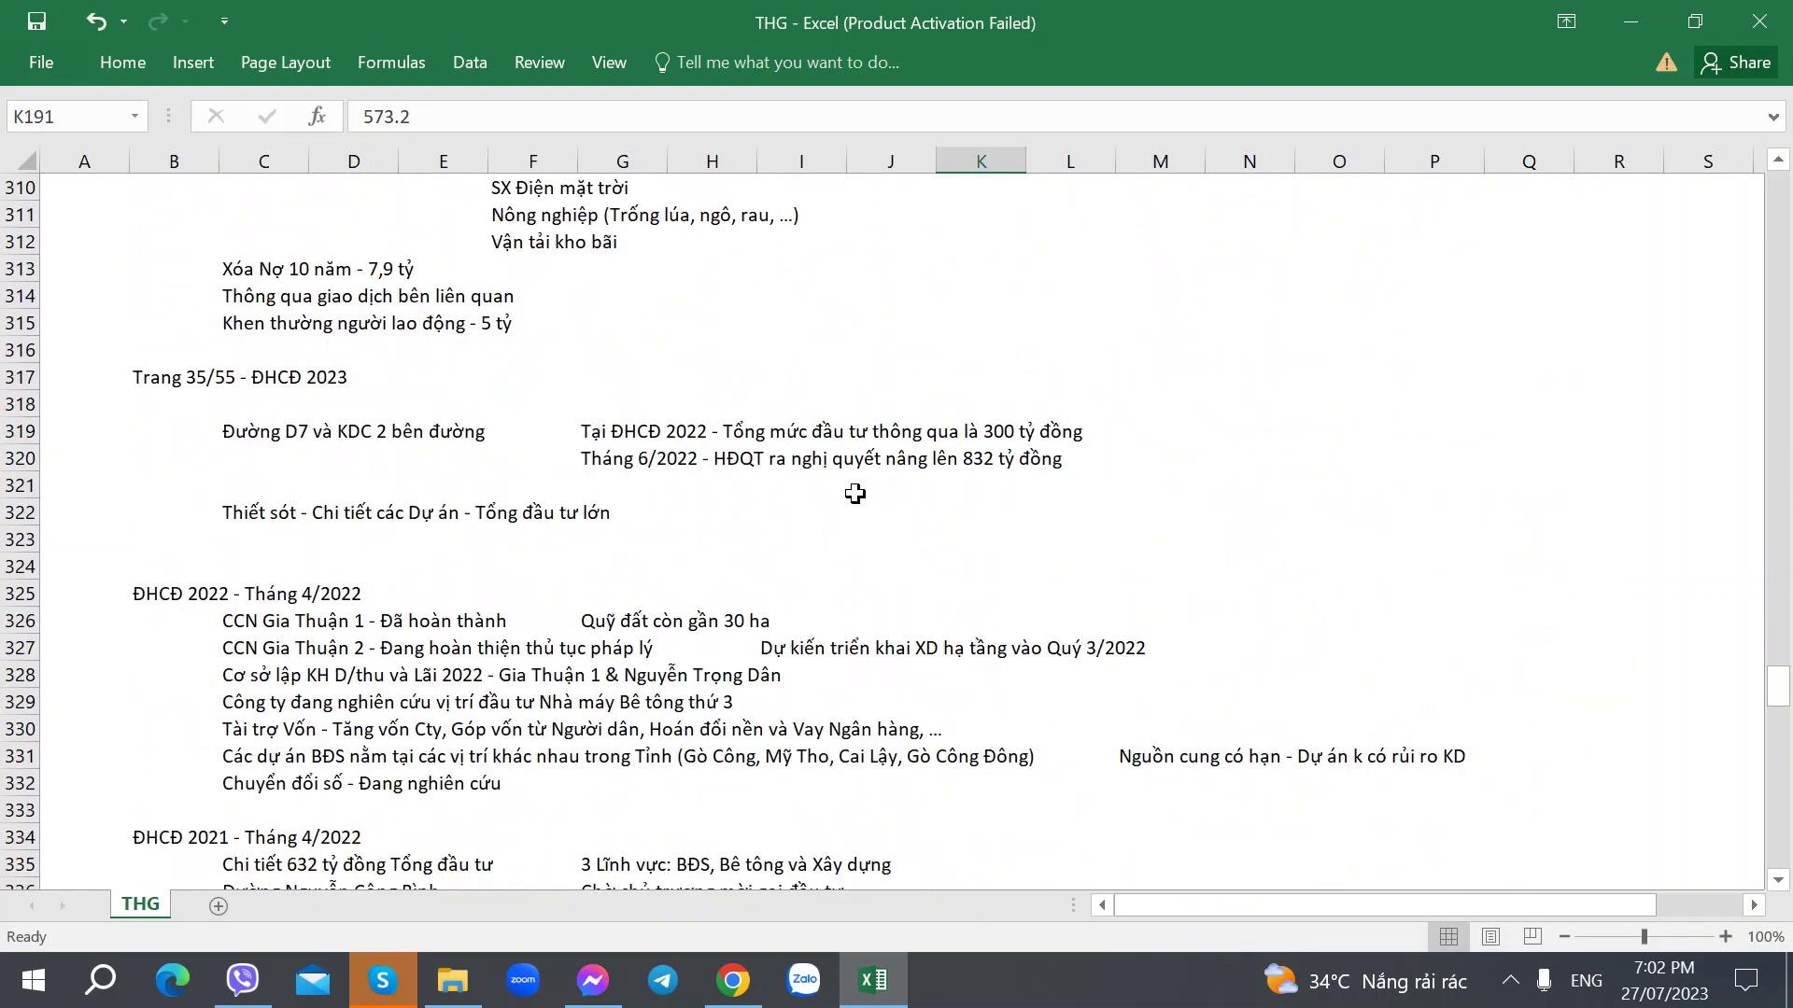
scroll(855, 494, "down", 11)
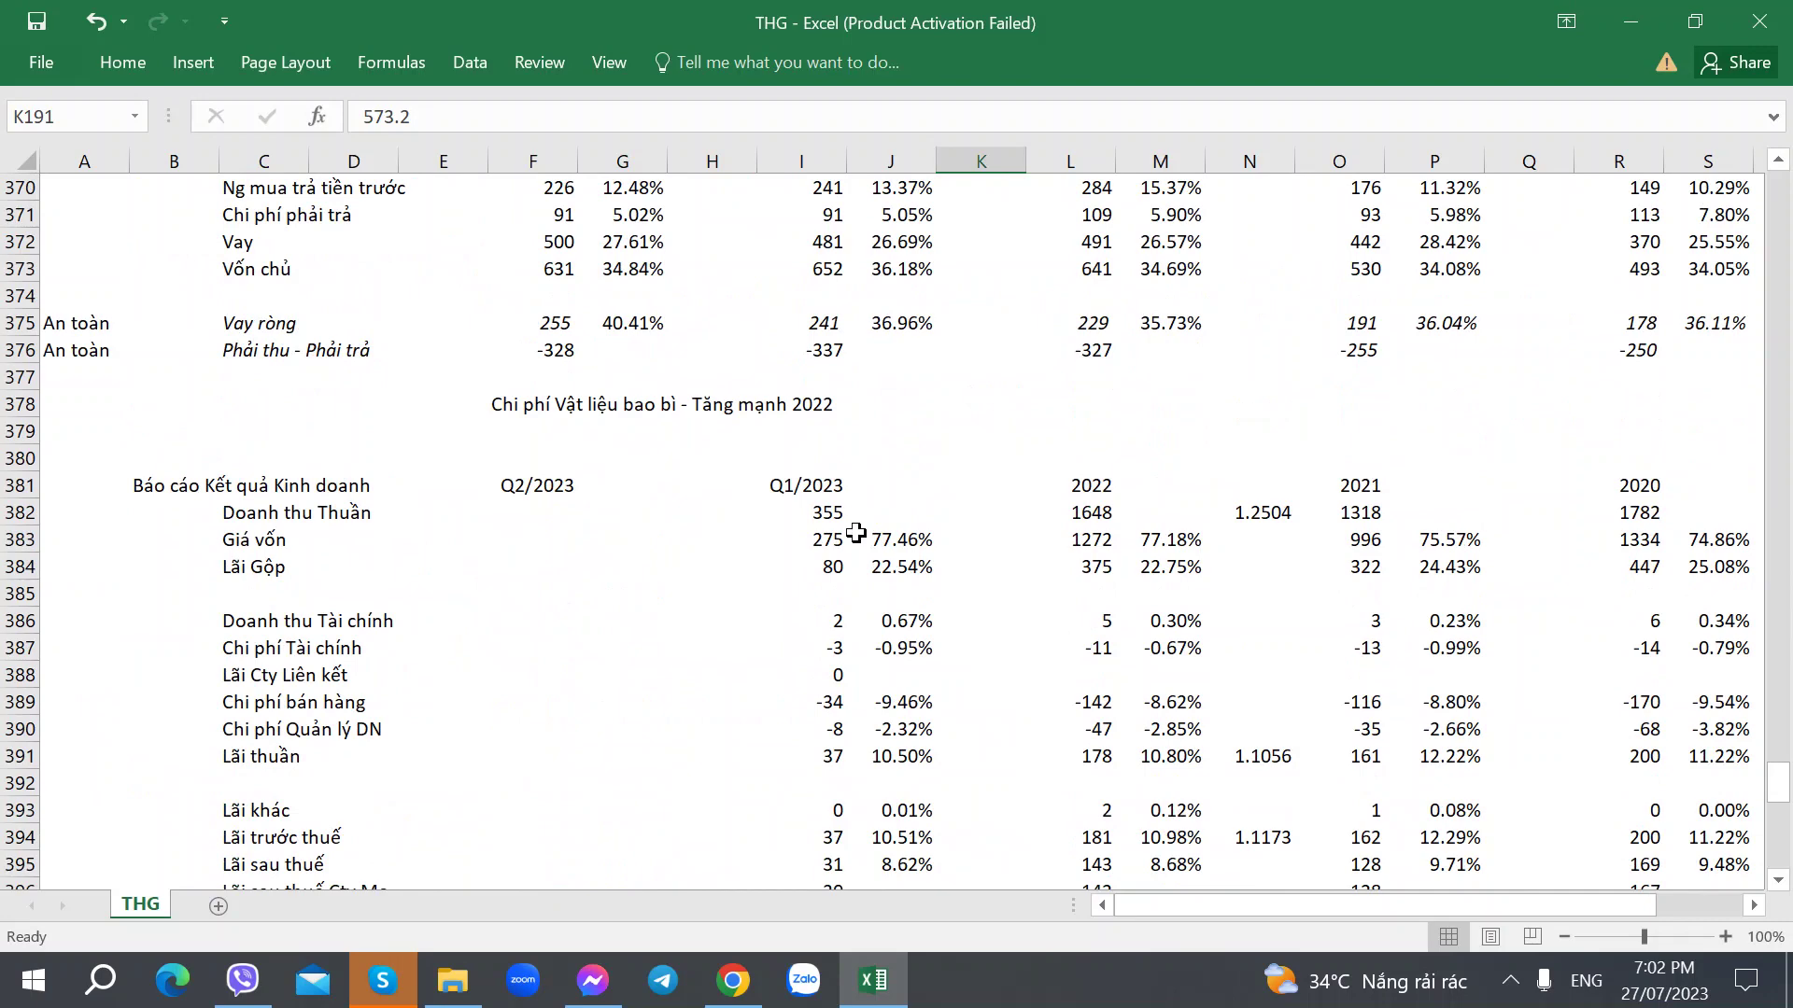
Consult the consolidated Q2 income statement PDF in Chrome and enter 405.739 as the Q2/2023 Doanh thu Thuần in F382.
left_click(526, 516)
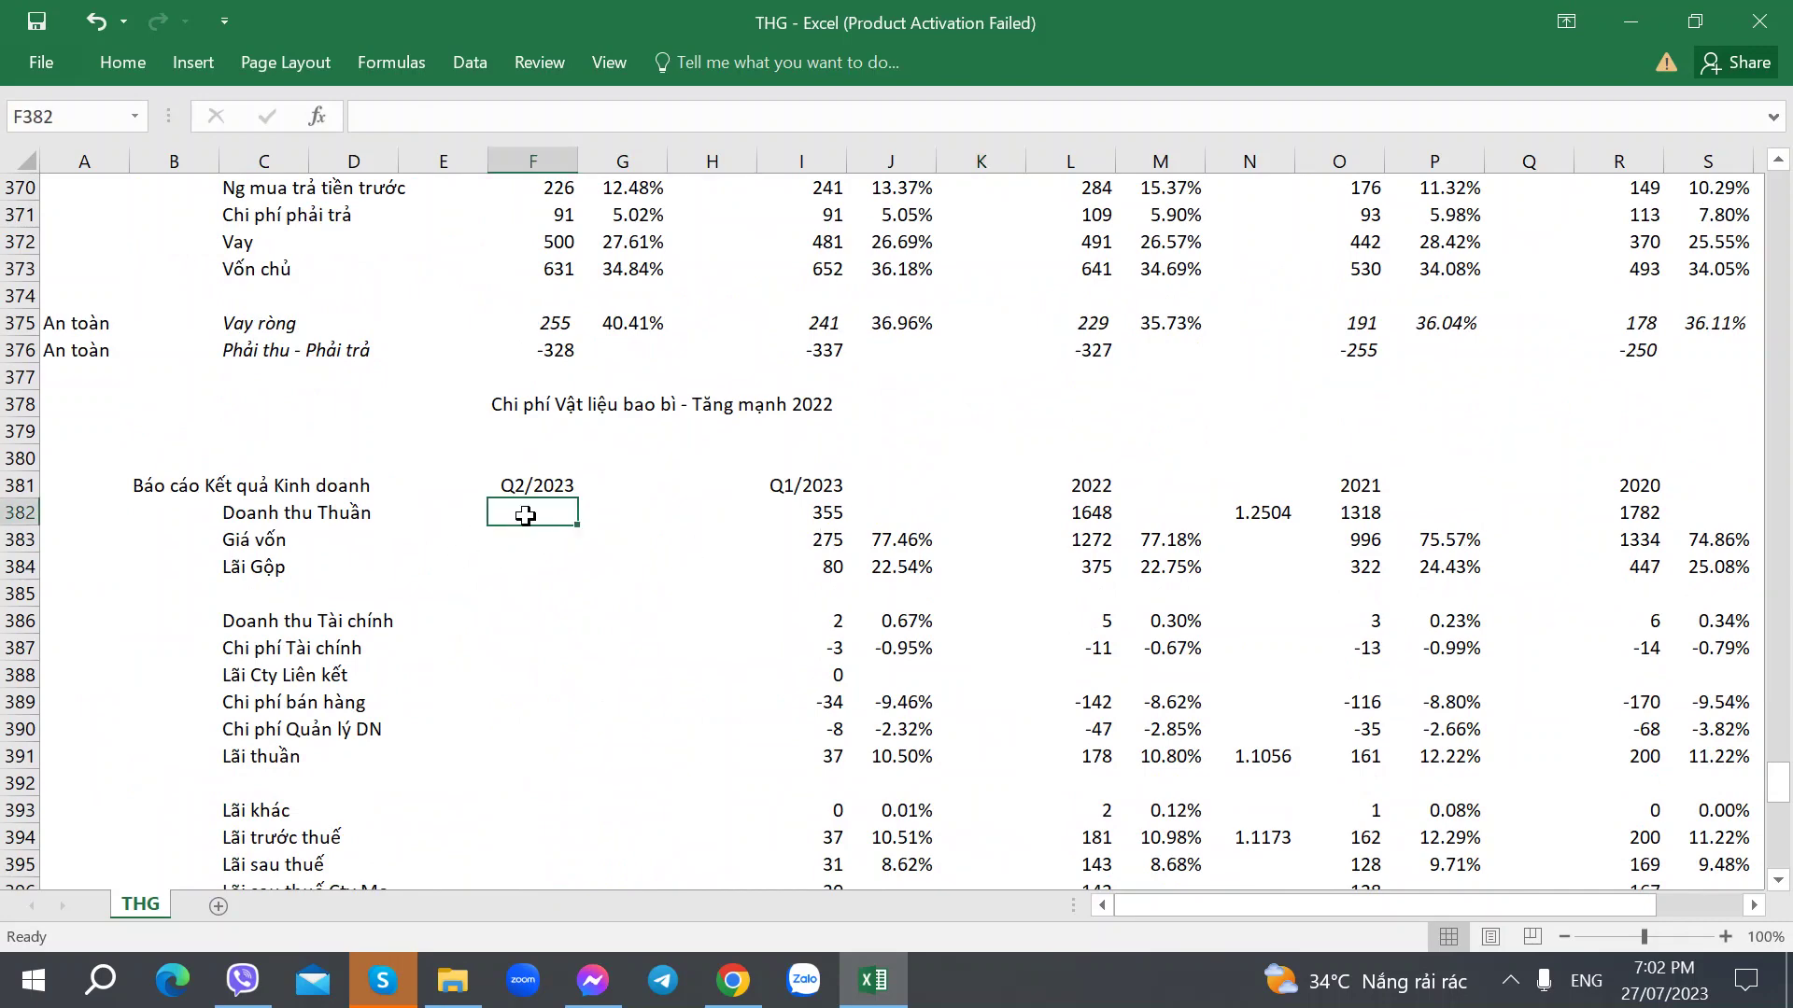
key("alt+Tab")
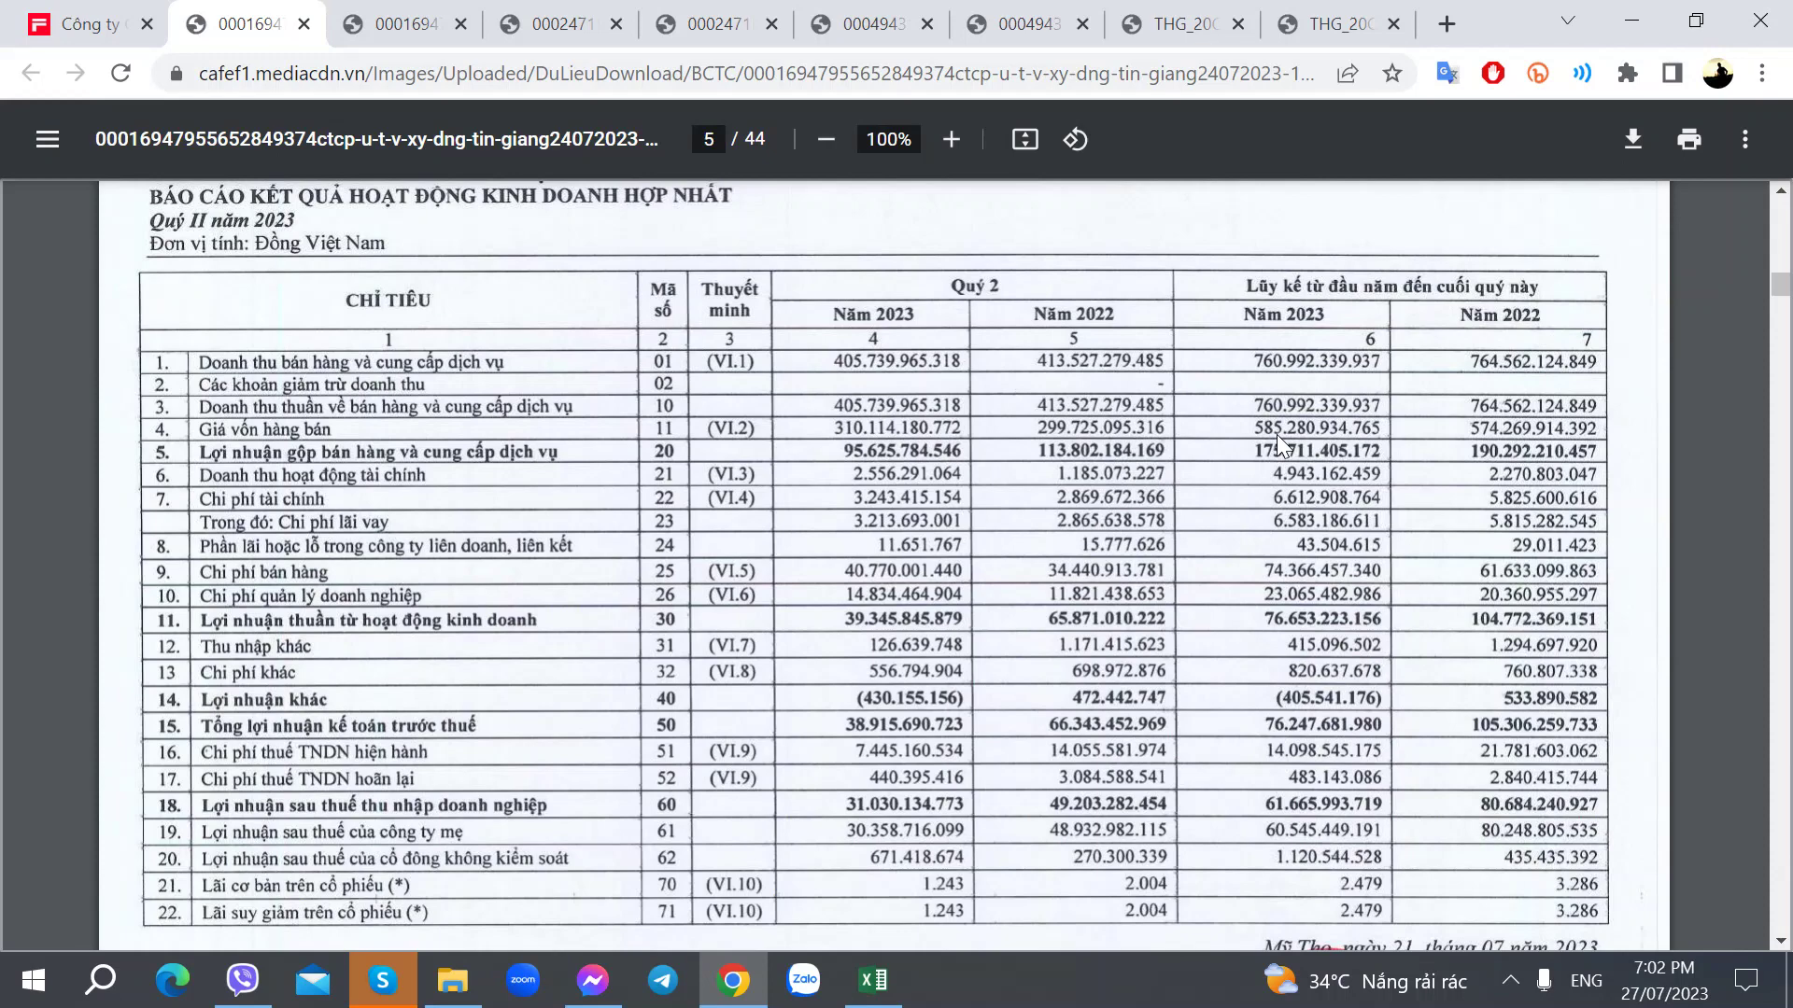
key("alt+Tab")
key("alt+Tab")
key("alt+Tab")
type("40")
key("alt+Tab")
key("alt+Tab")
type("5")
key("alt+Tab")
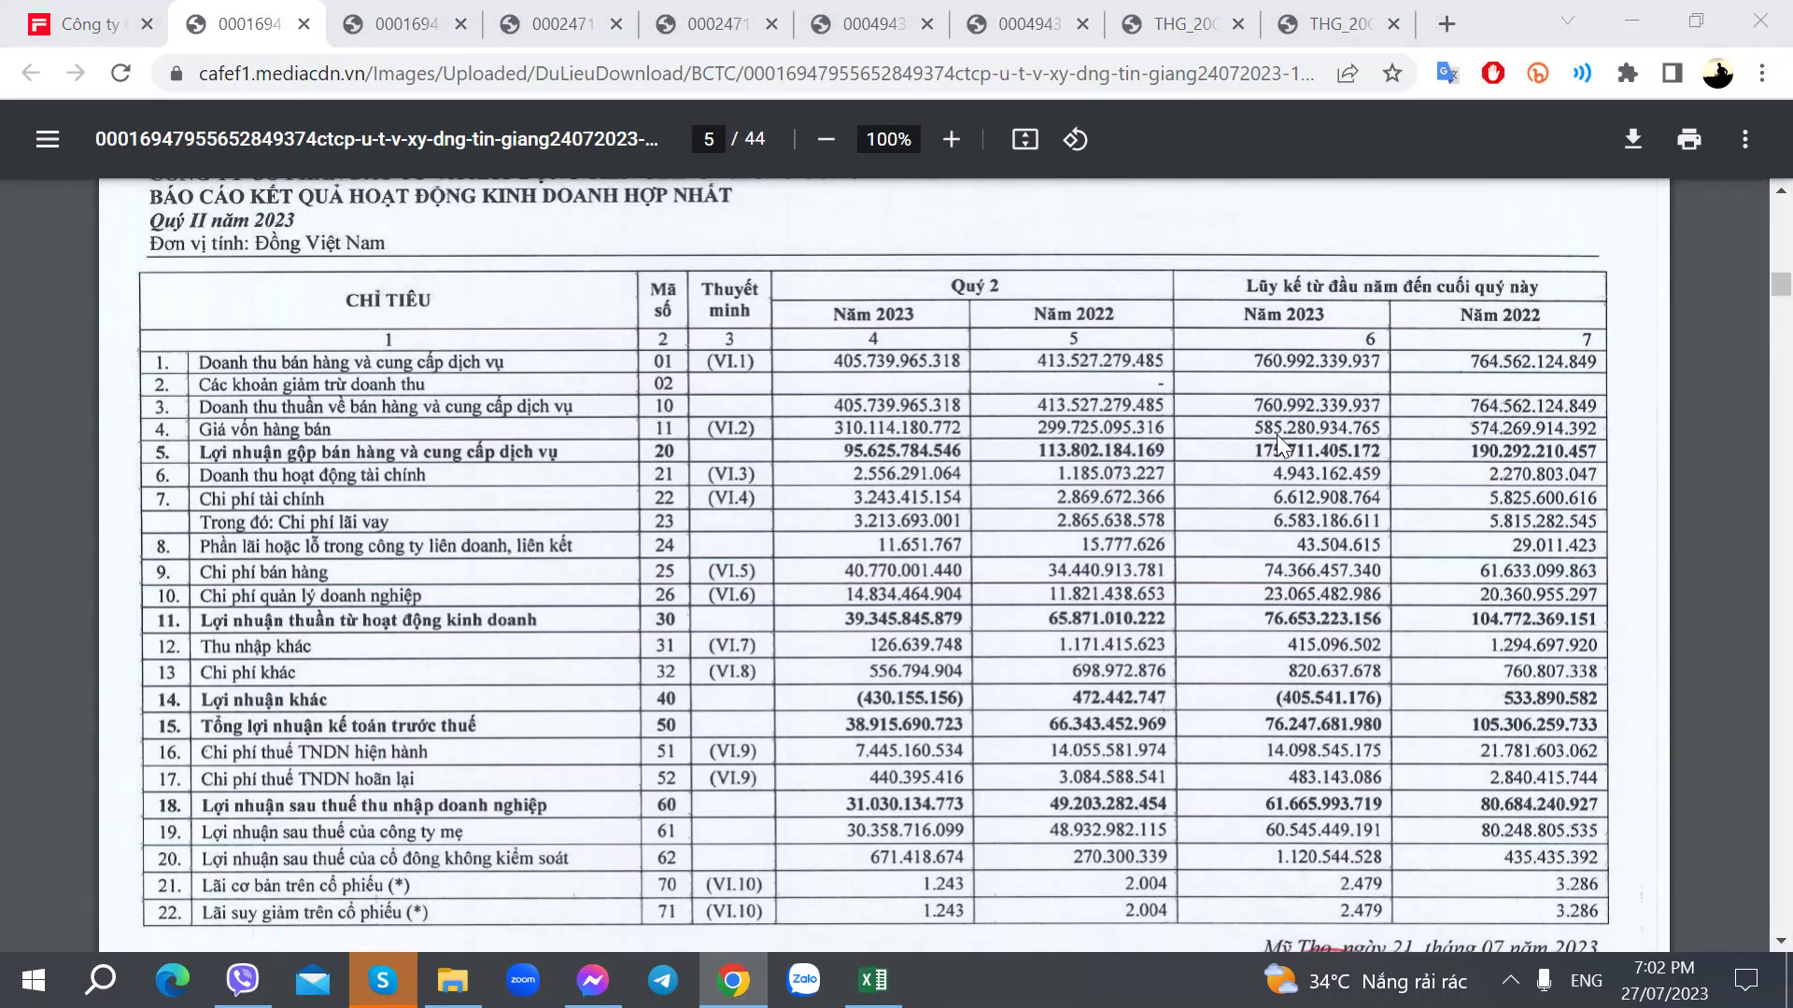
key("alt+Tab")
type(".739")
key("Tab")
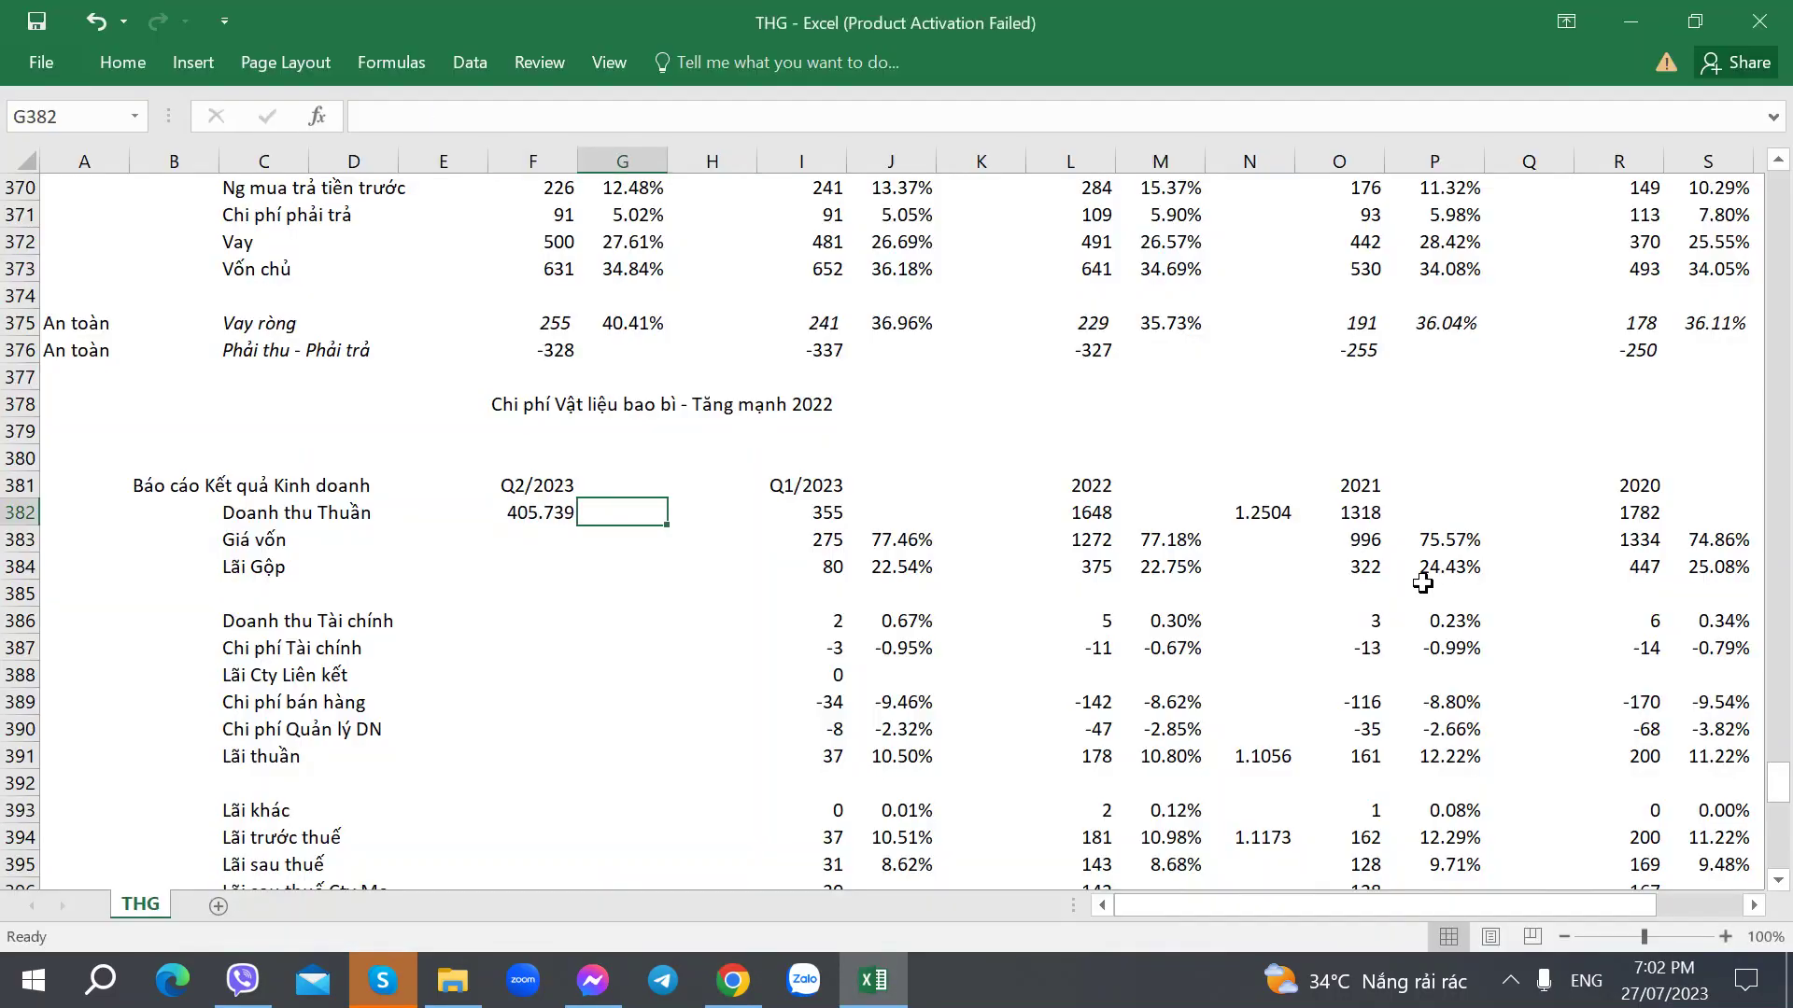
Copy only the number format of the Q1/2023 Doanh thu Thuần cell I382 onto F382.
left_click(789, 516)
key("ctrl+c")
left_click(539, 514)
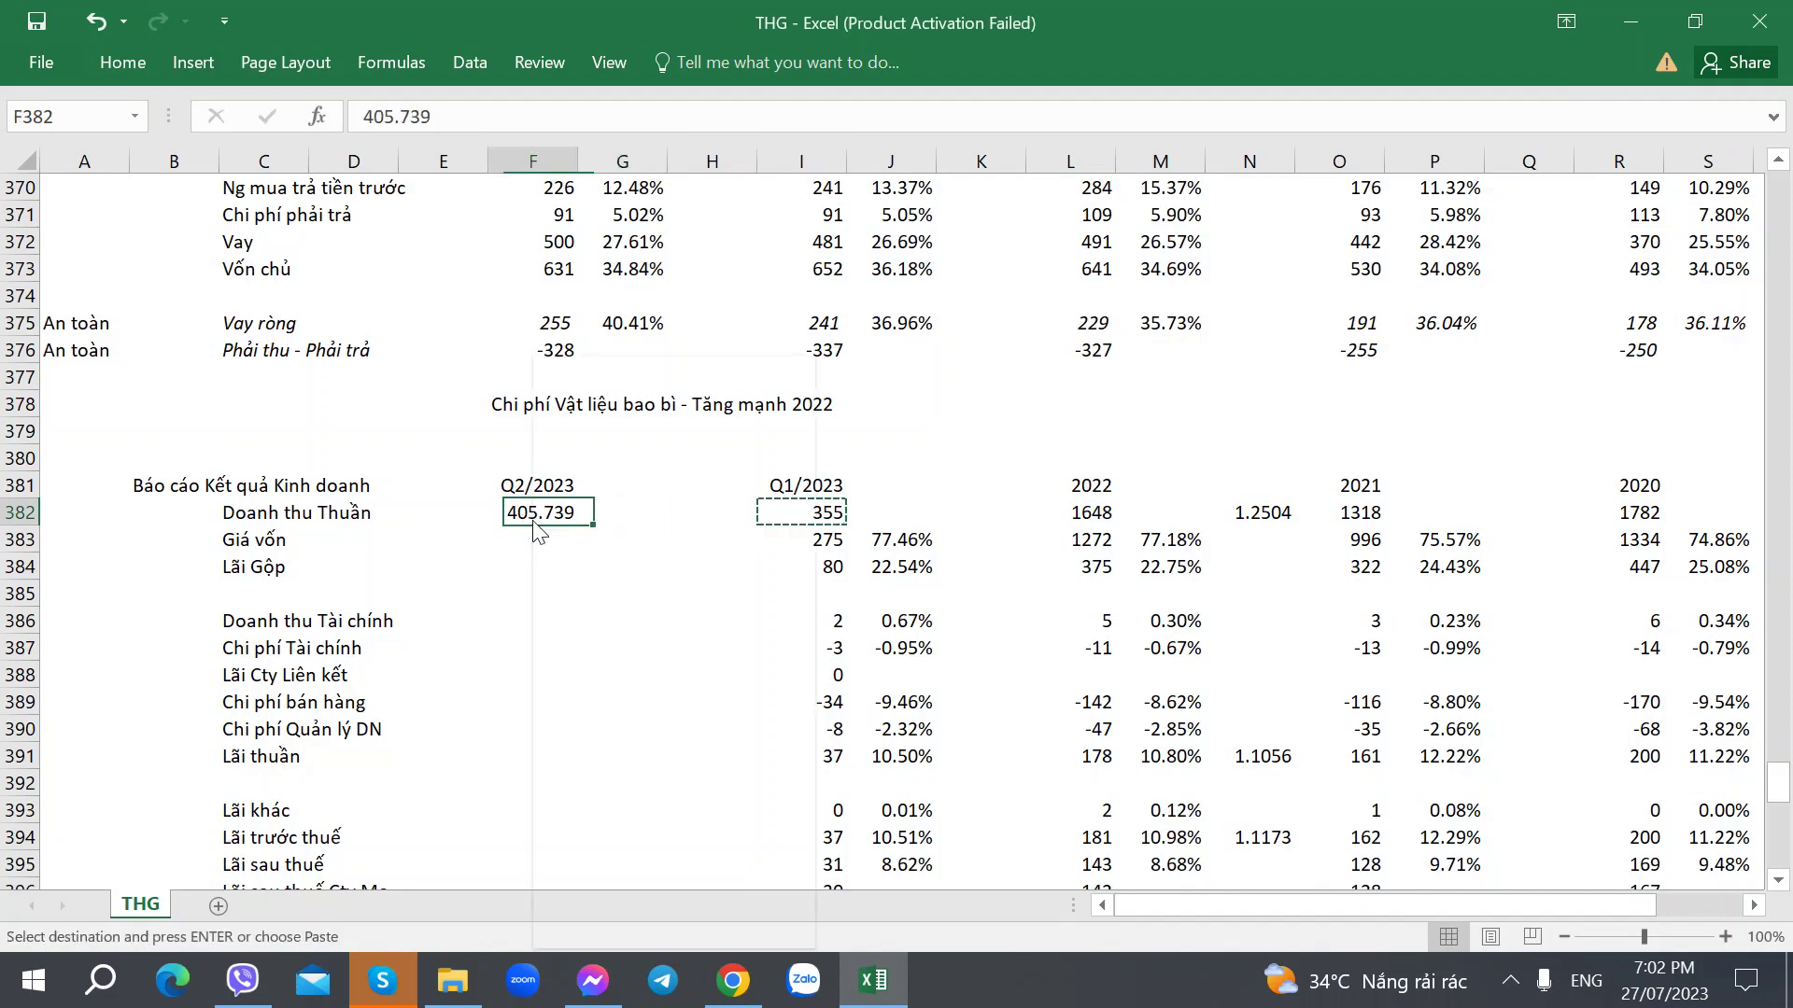
key("ctrl+alt+v")
key("Return")
Look up the Q2 2023 cost of goods sold in the PDF and enter 310.114 as Giá vốn in F383.
key("alt+Tab")
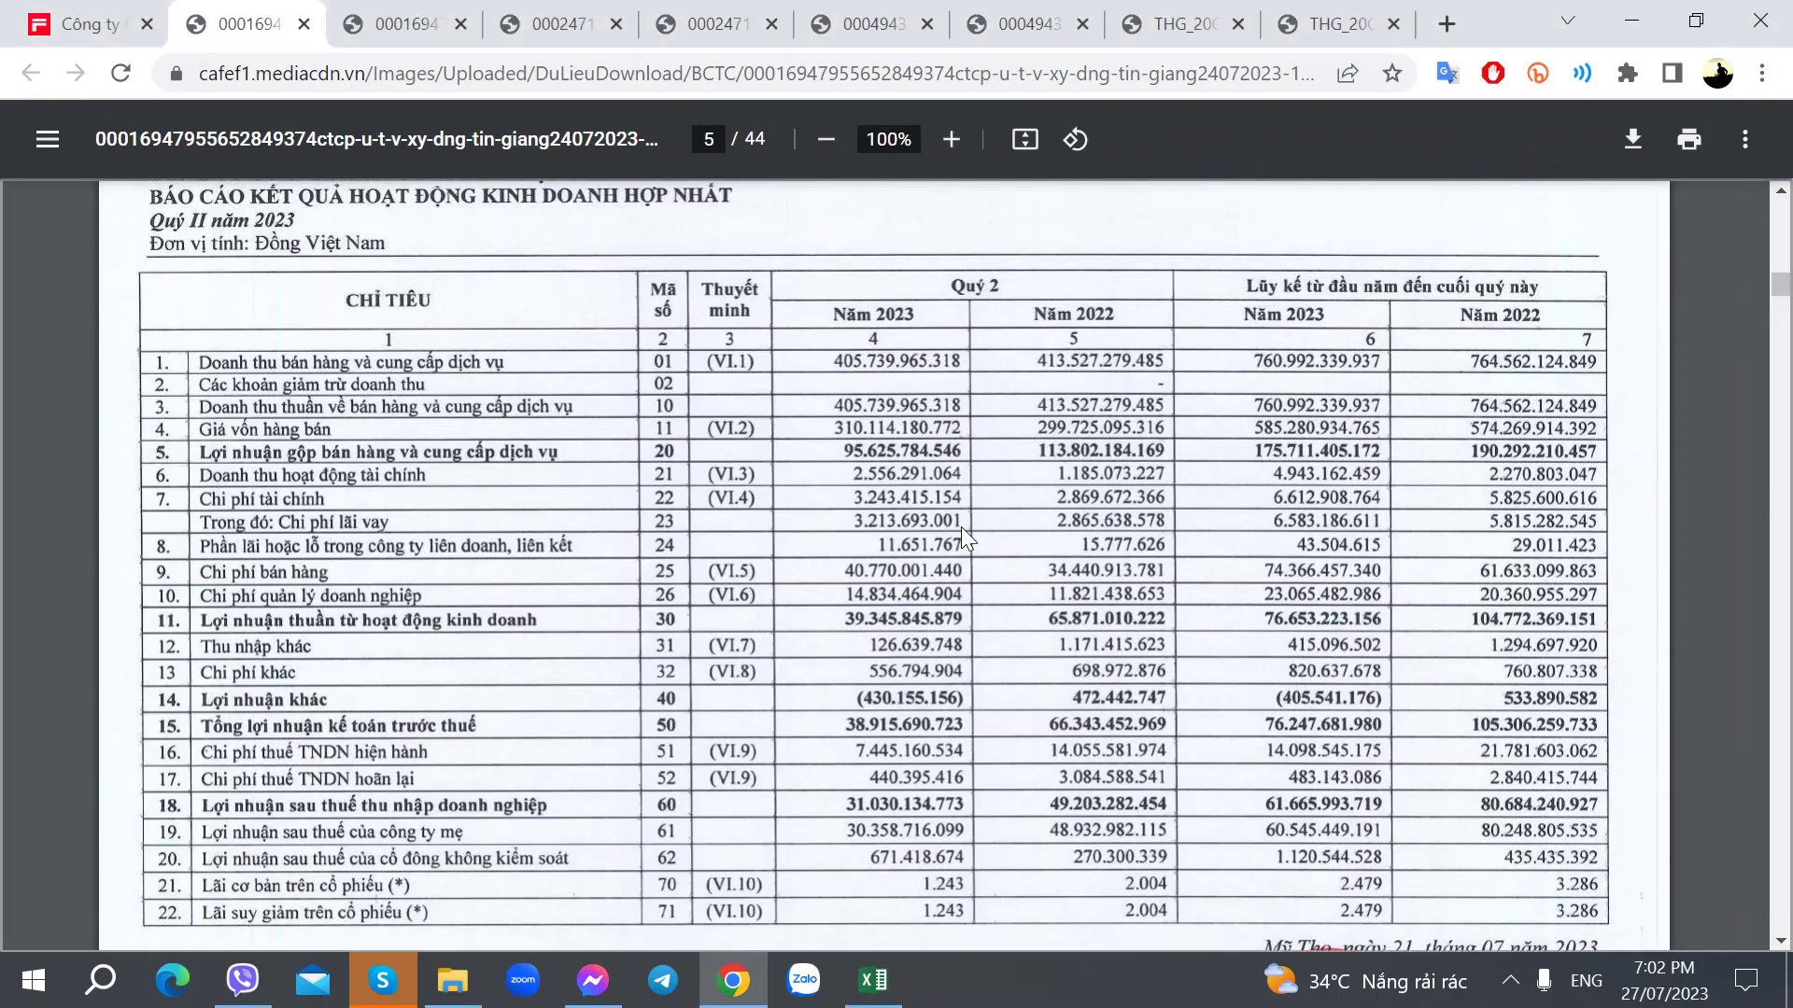
key("alt+Tab")
key("Down")
type("31")
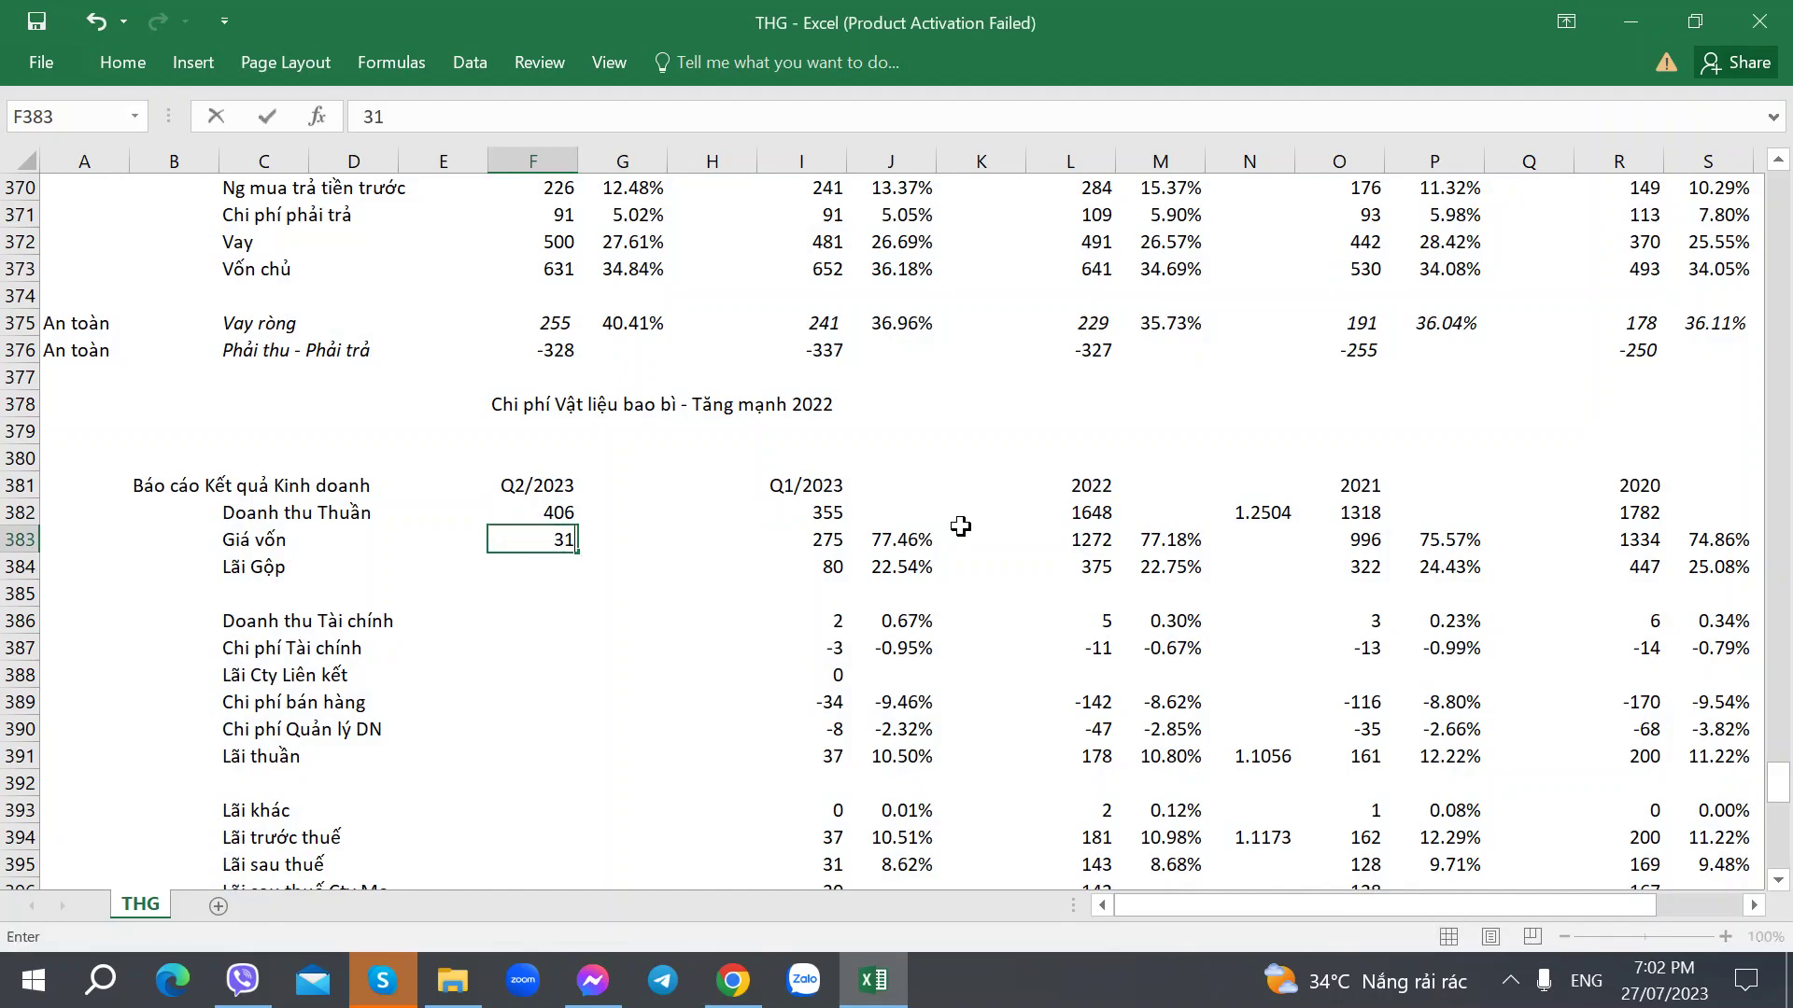
type("0.")
key("alt+Tab")
key("alt+Tab")
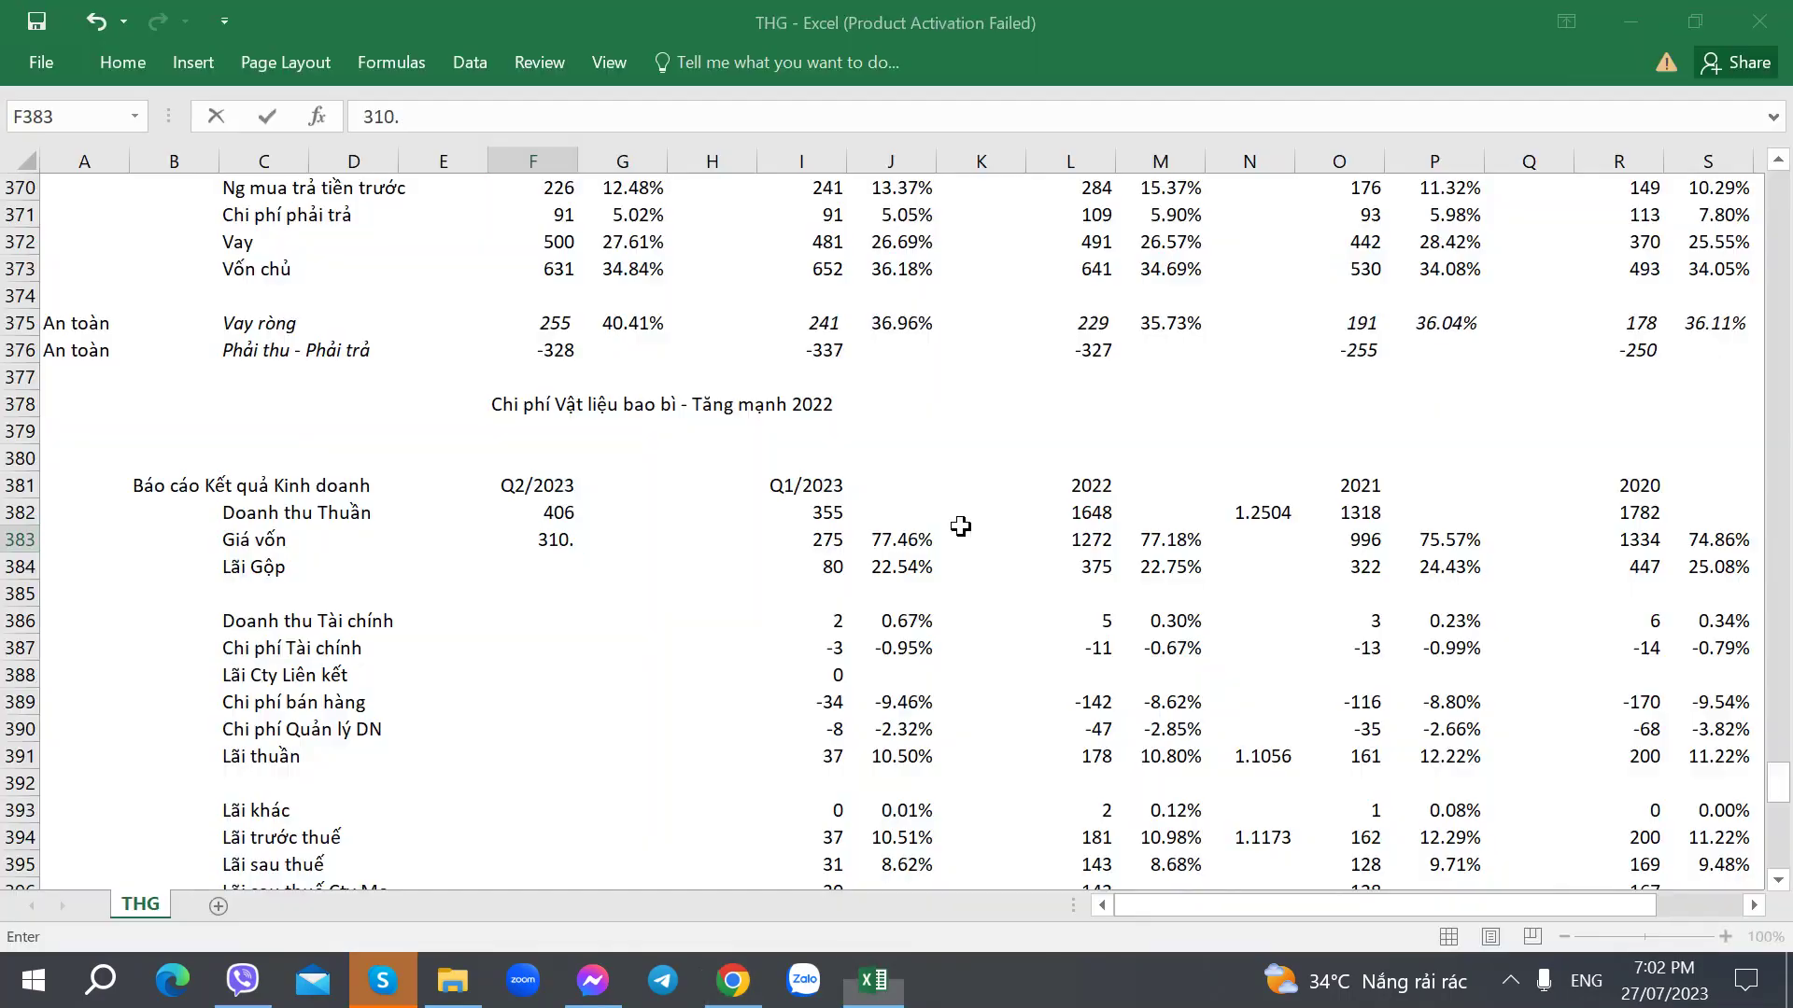
type("114")
key("ctrl+Return")
key("Return")
Carry the Giá vốn cell's formatting down to F384 and enter the Q2 2023 gross profit of 95.625 as Lãi Gộp.
key("alt+Tab")
key("alt+Tab")
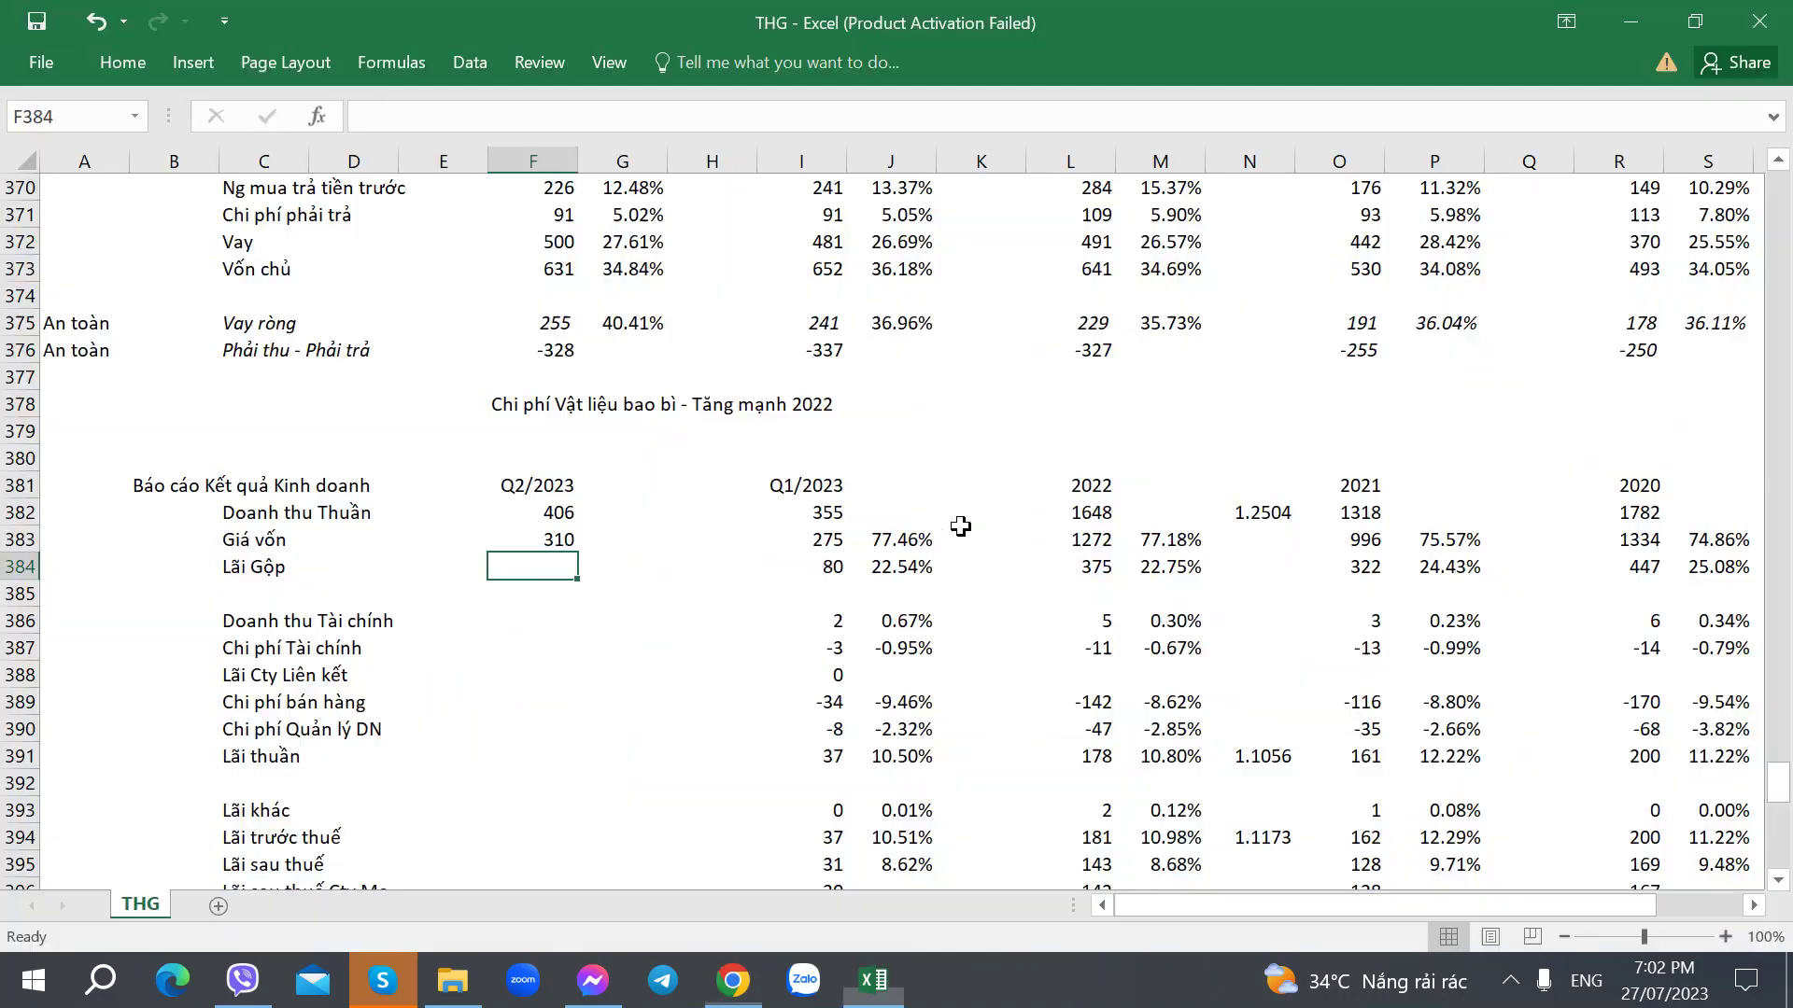
key("Up")
key("ctrl+c")
key("Down")
key("ctrl+v")
key("alt+Tab")
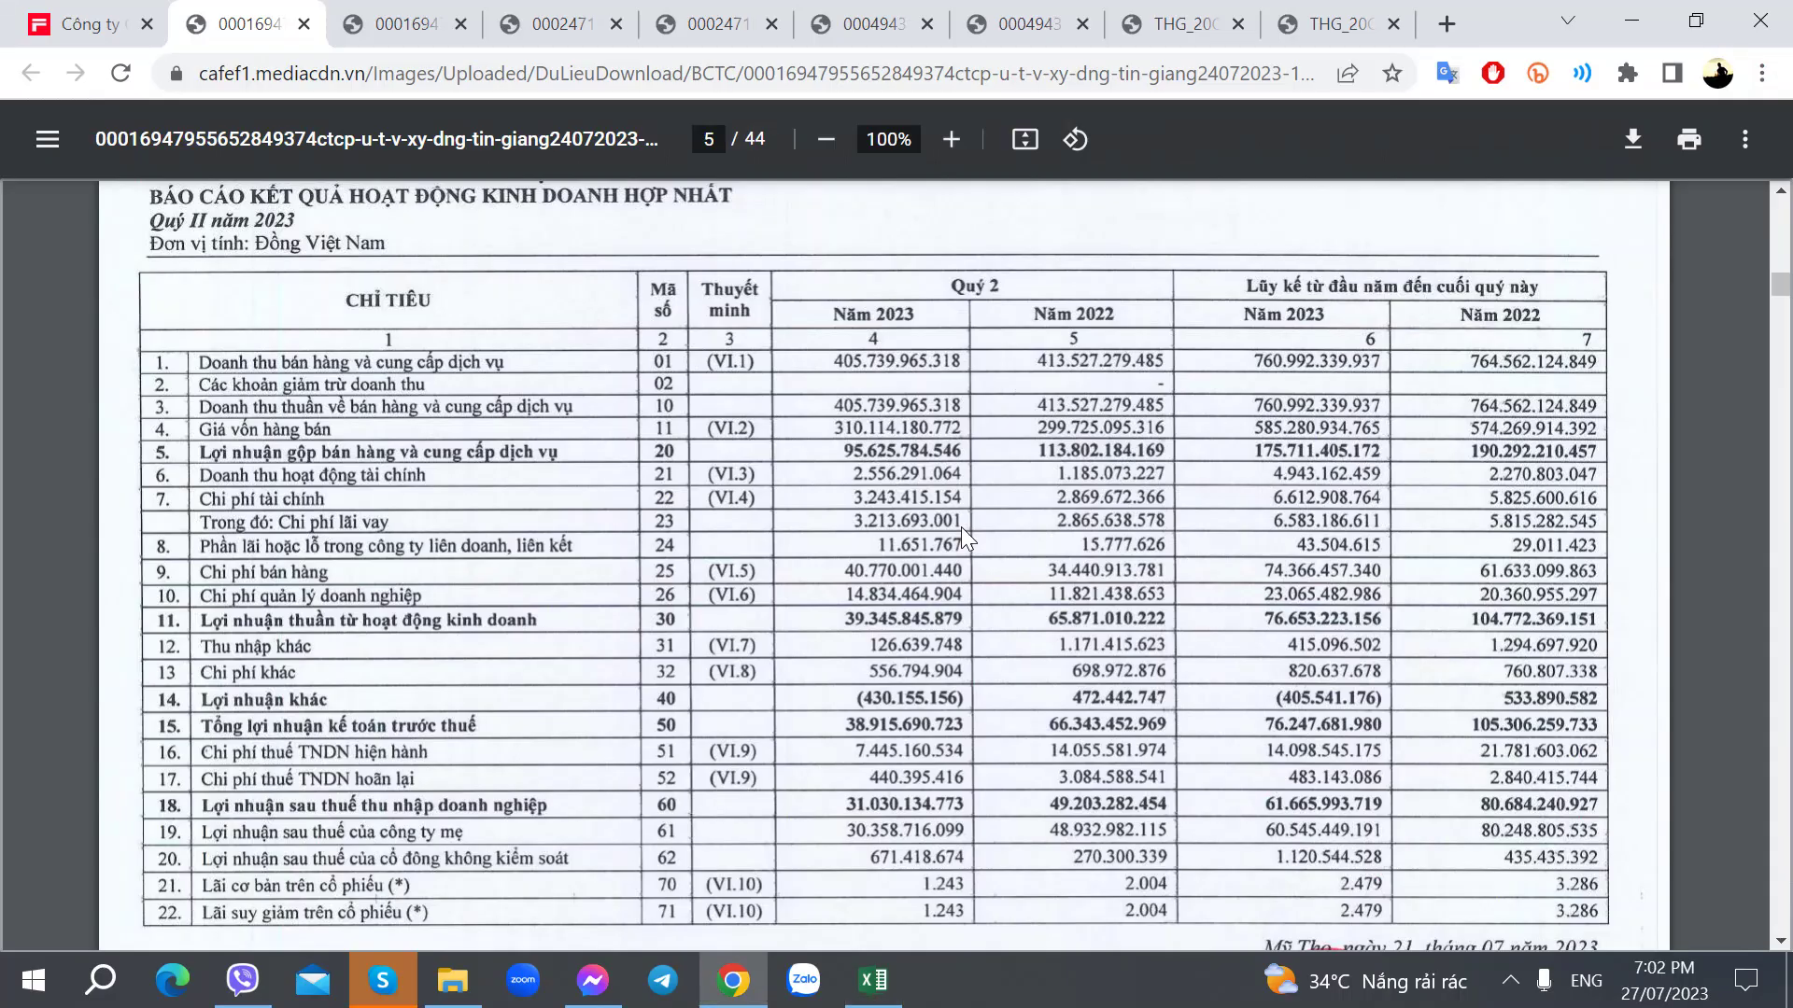
key("alt+Tab")
type("95.")
key("alt+Tab")
key("alt+Tab")
type("625")
key("Tab")
Copy the Q1/2023 Lãi Gộp percentage-of-revenue formula from J384 into G383 and G384.
key("alt+Tab")
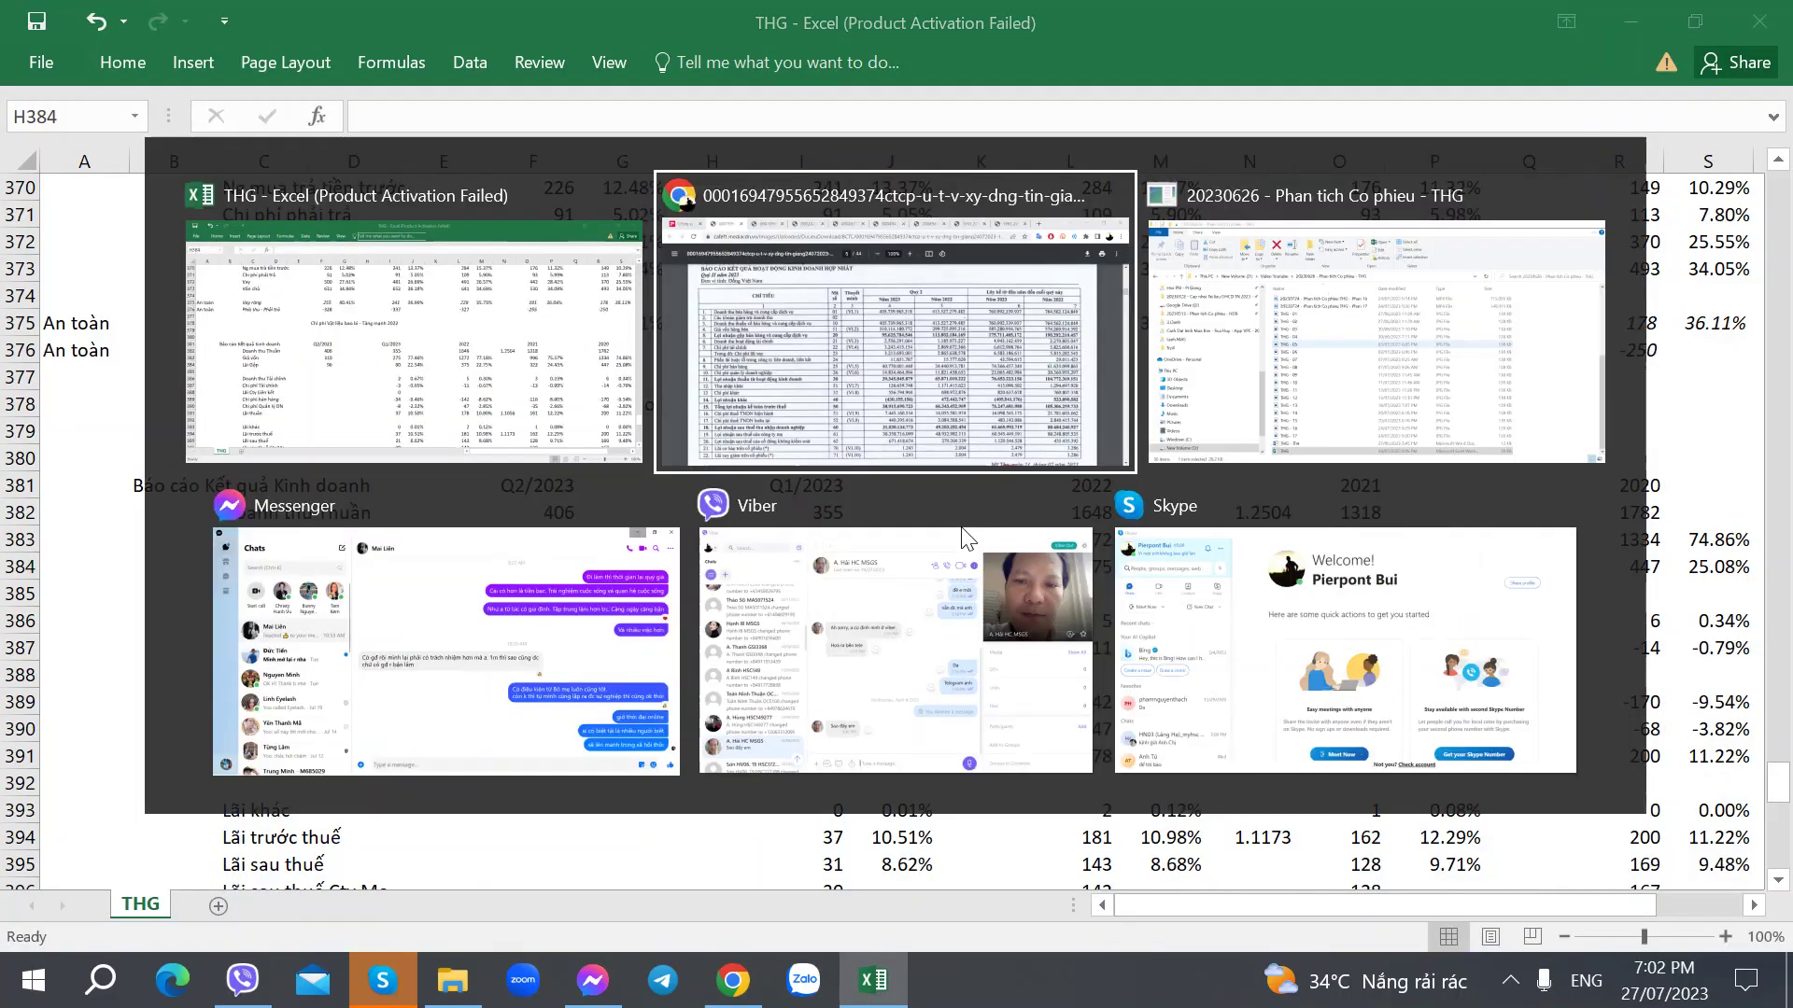
key("alt+Tab")
key("Right")
key("Right")
key("Right")
key("ctrl+c")
key("Left")
key("Left")
key("Left")
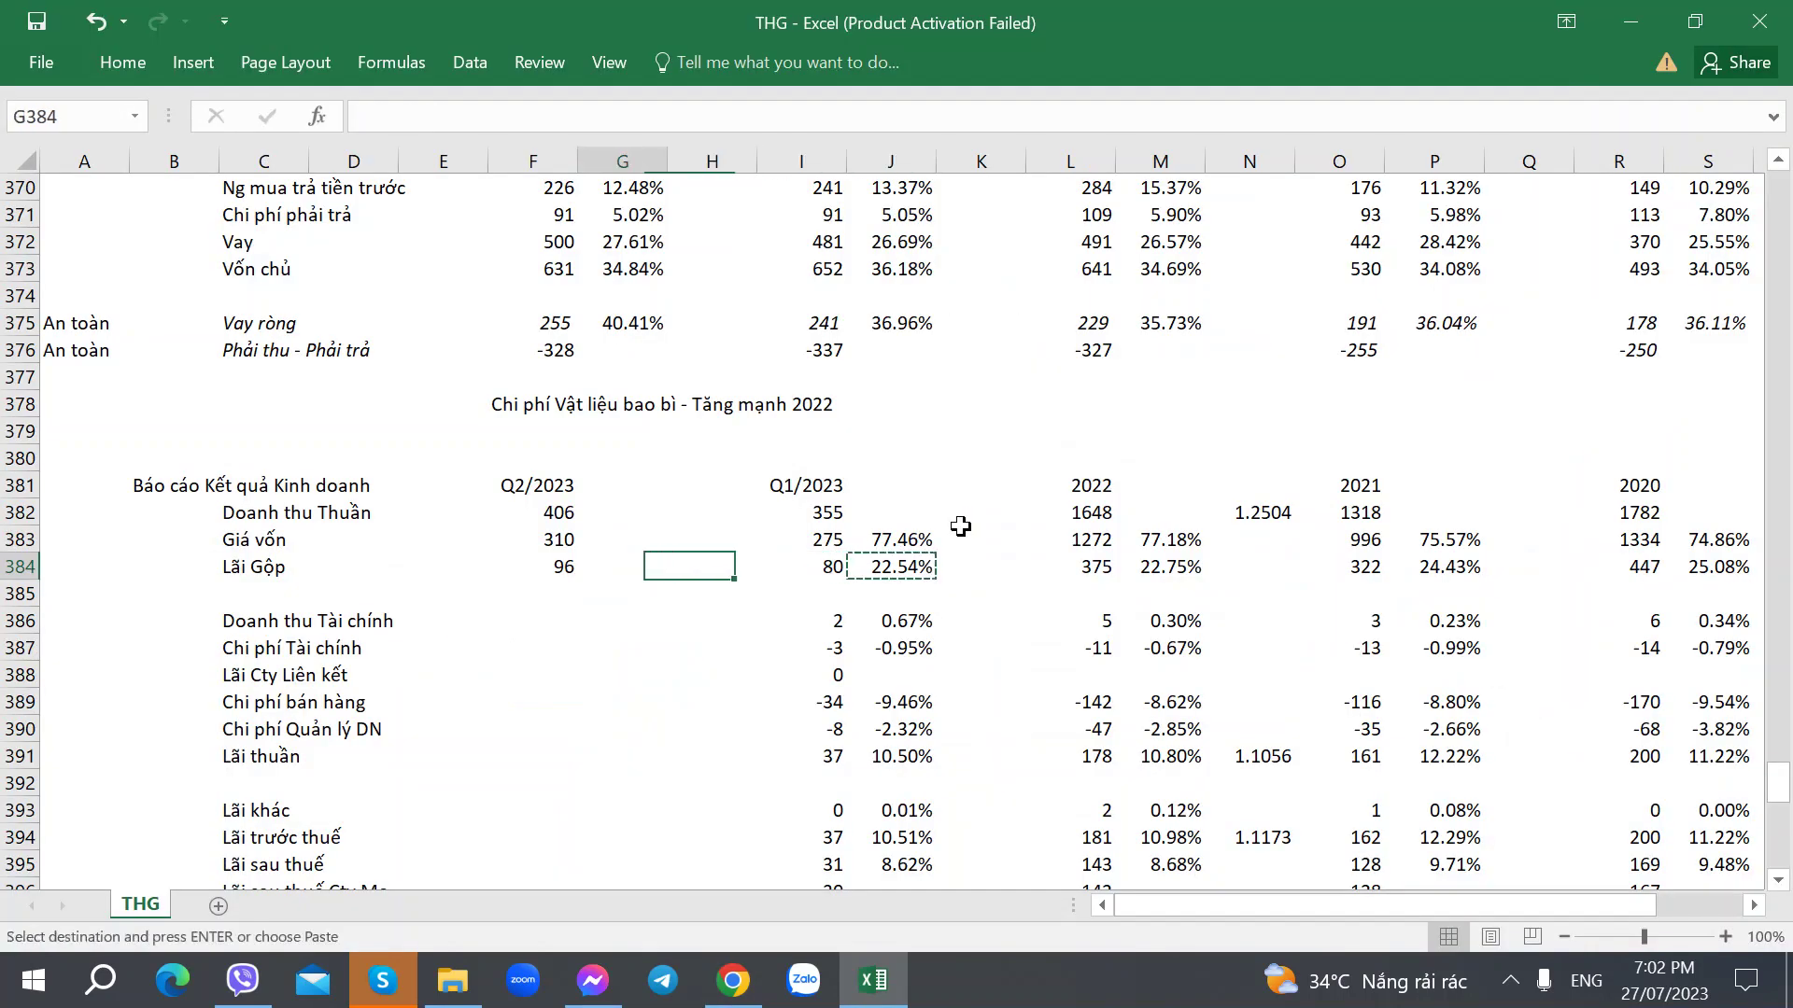
key("Up")
key("ctrl+v")
key("Down")
key("ctrl+v")
key("Down")
key("Down")
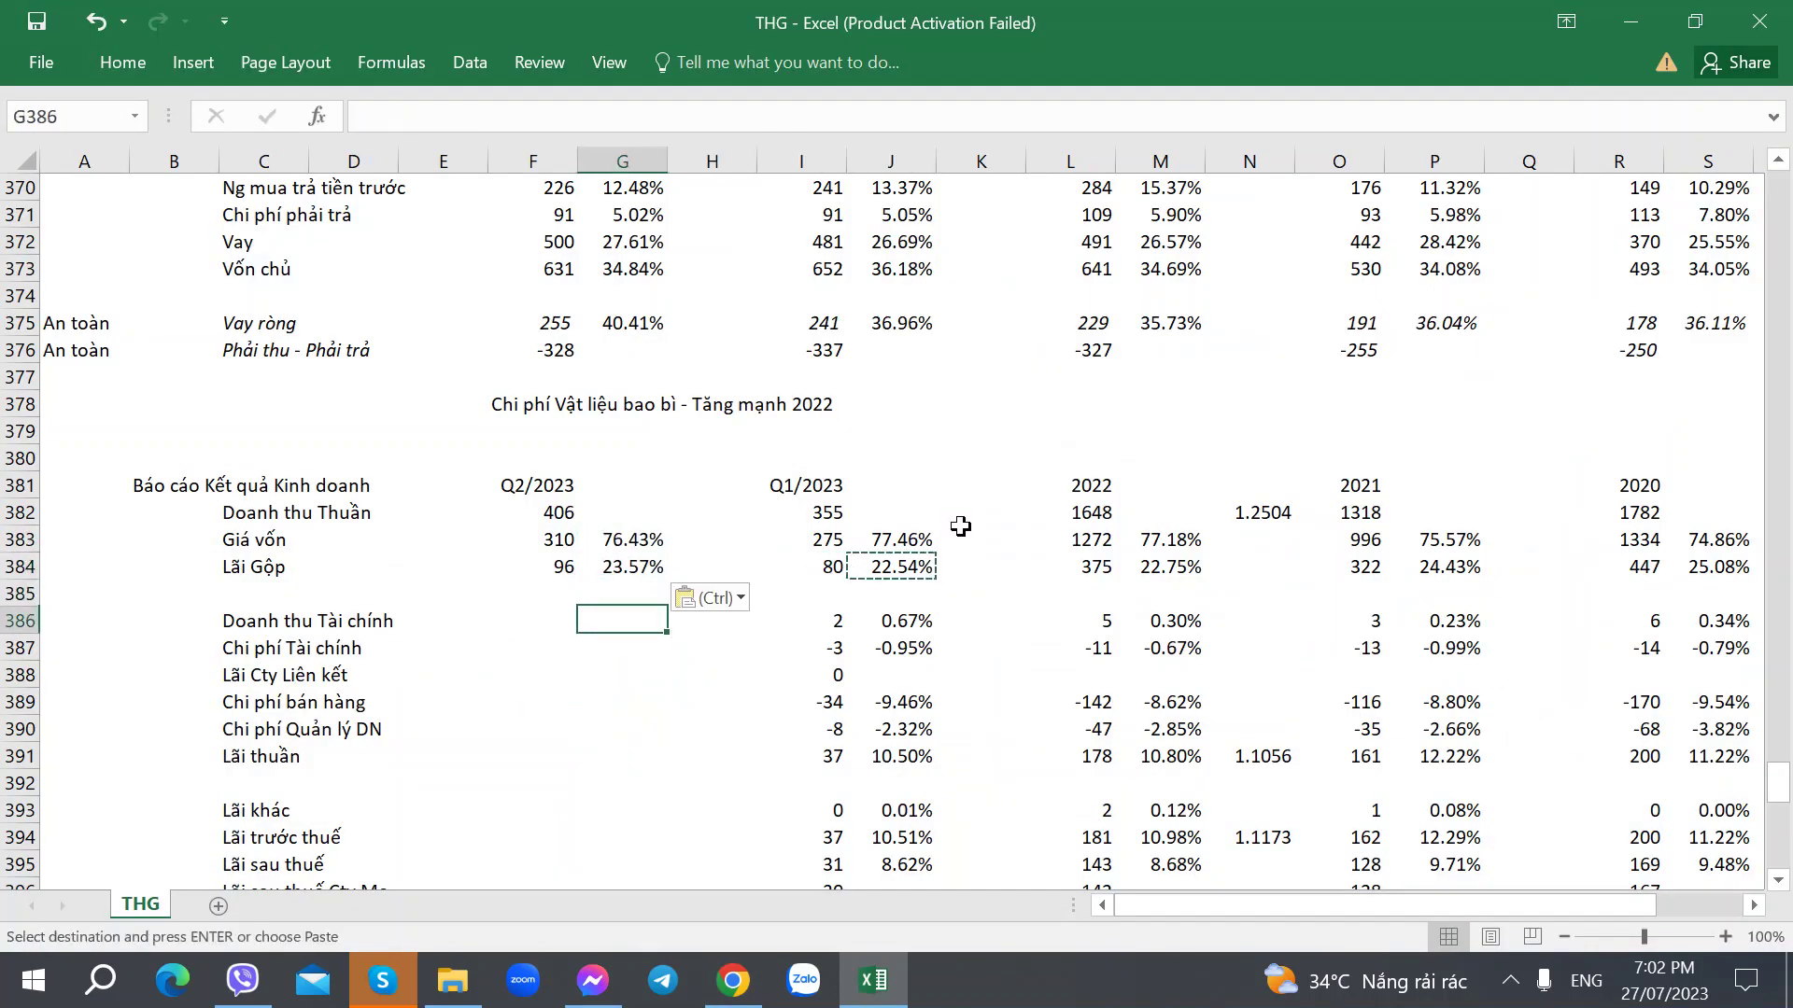
key("Escape")
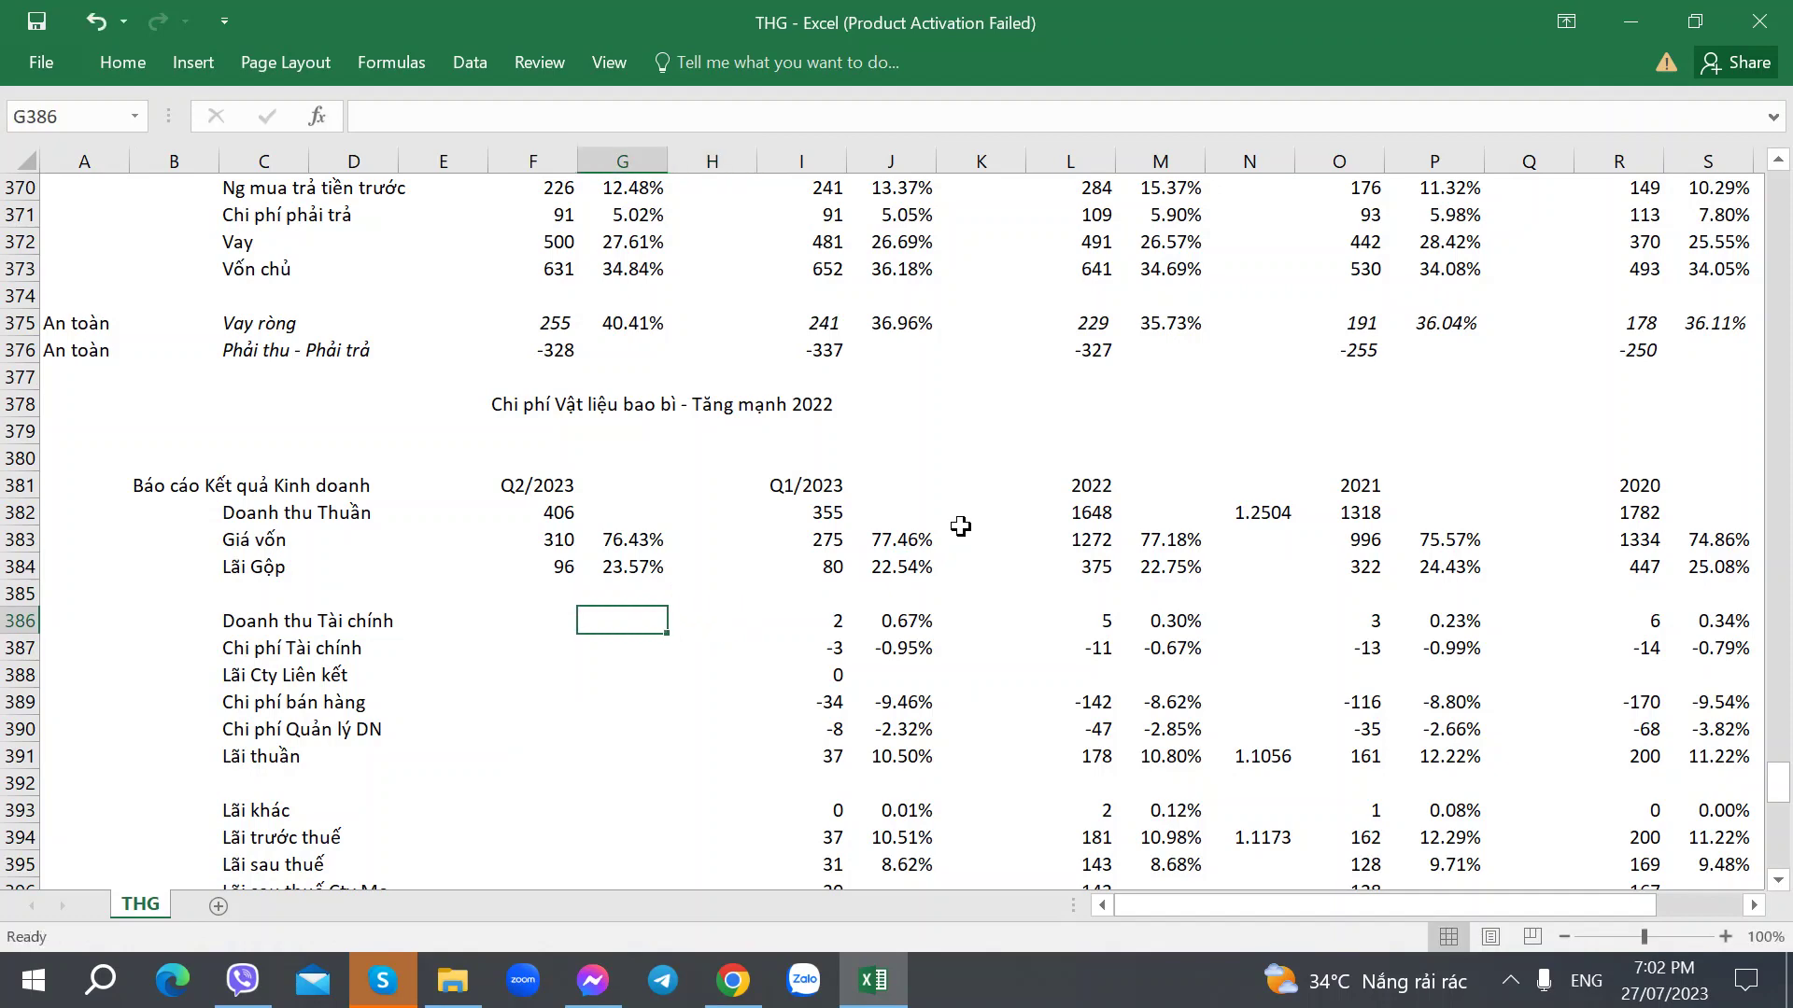
Enter 2.256 as the Q2/2023 Doanh thu Tài chính in F386, consulting the PDF report.
key("Left")
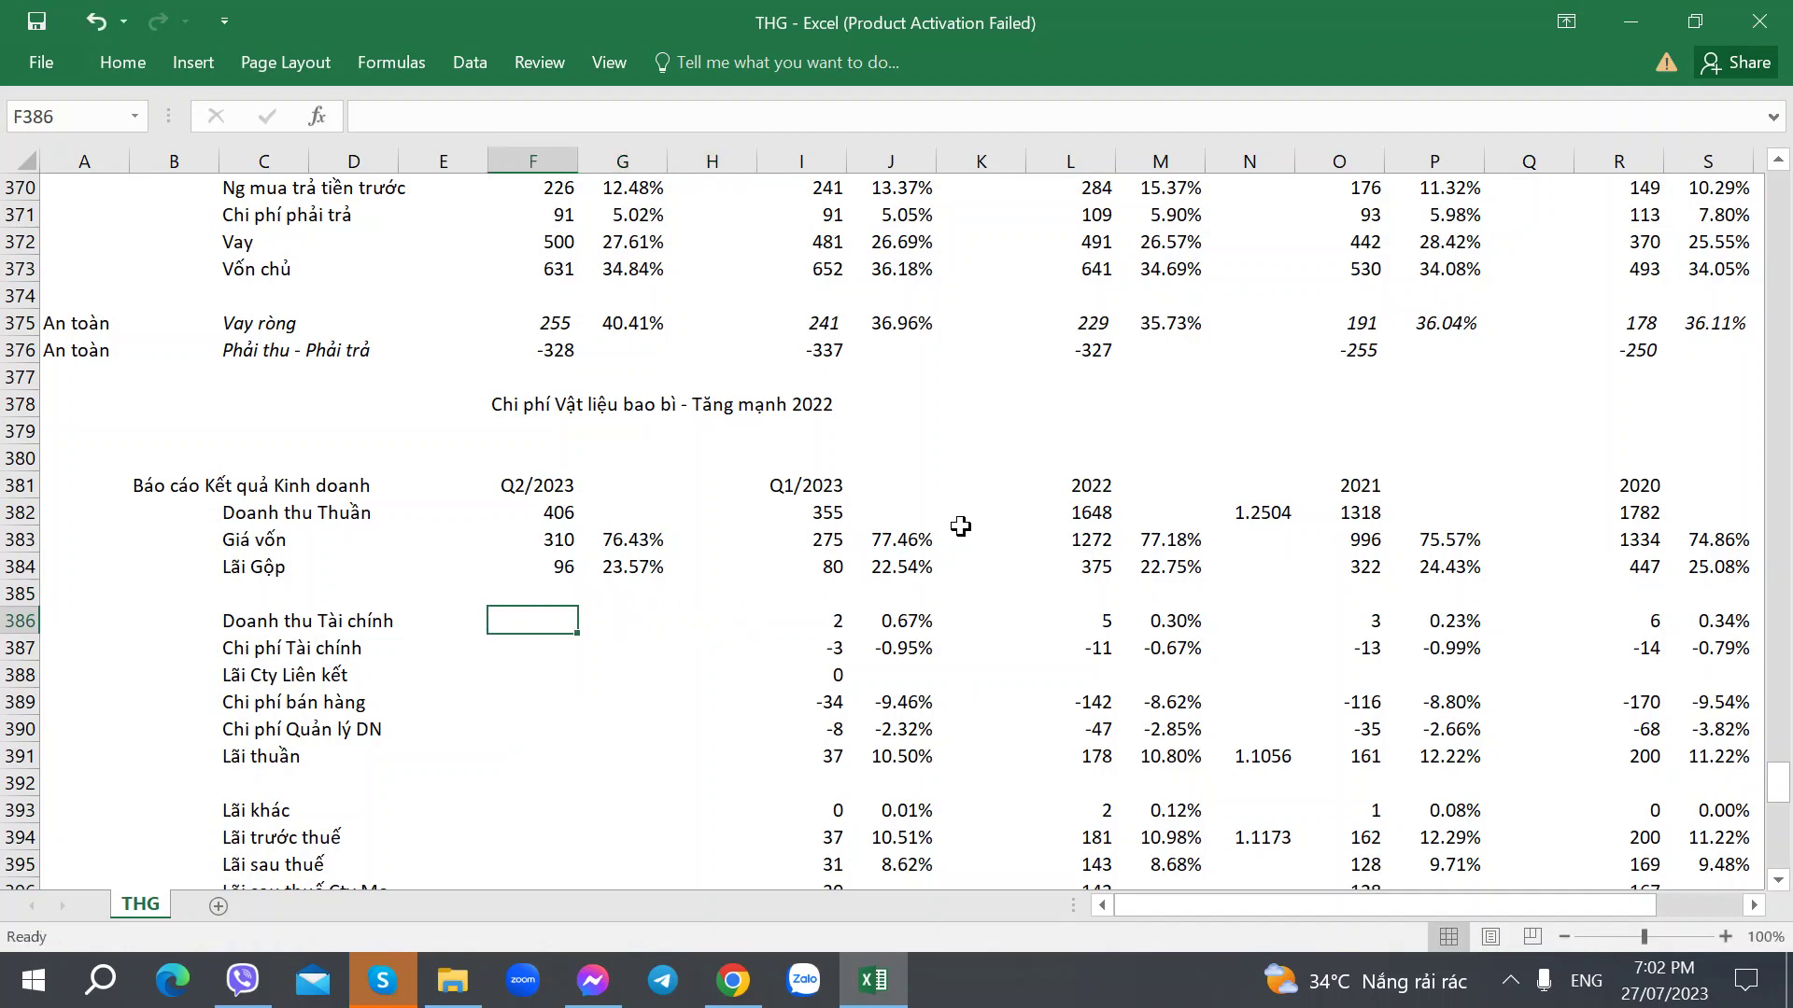
key("super+Down")
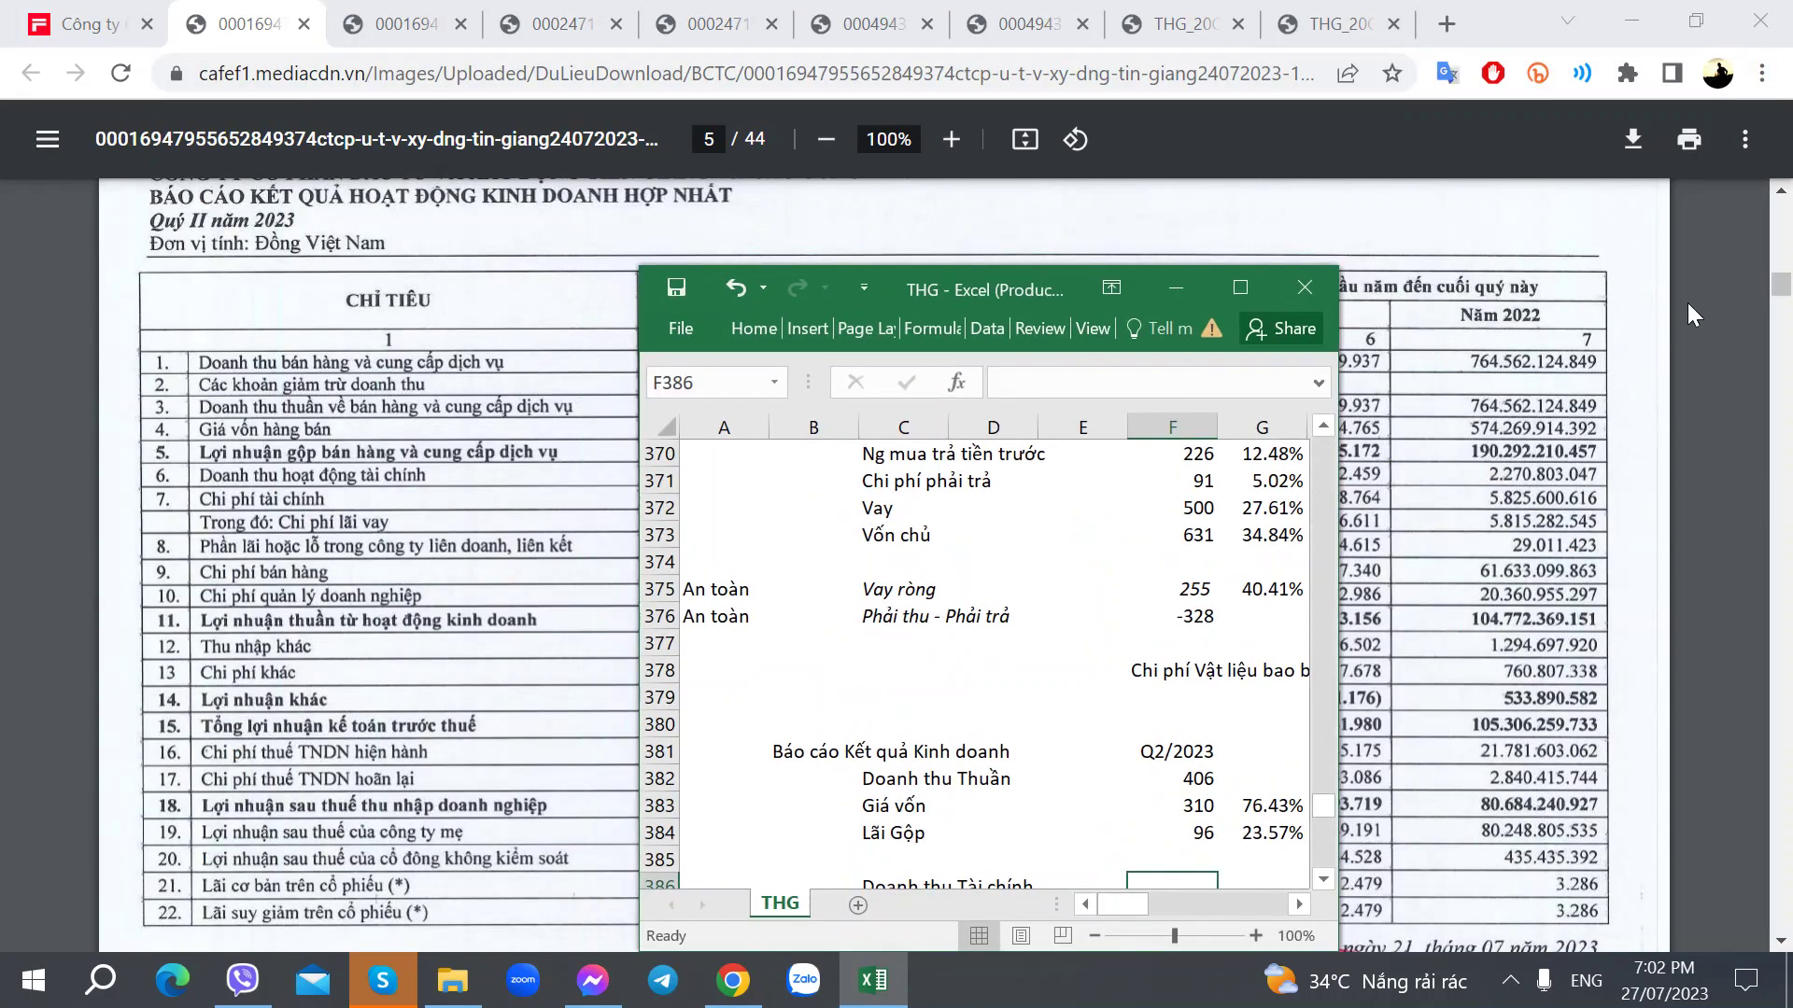
left_click(1258, 288)
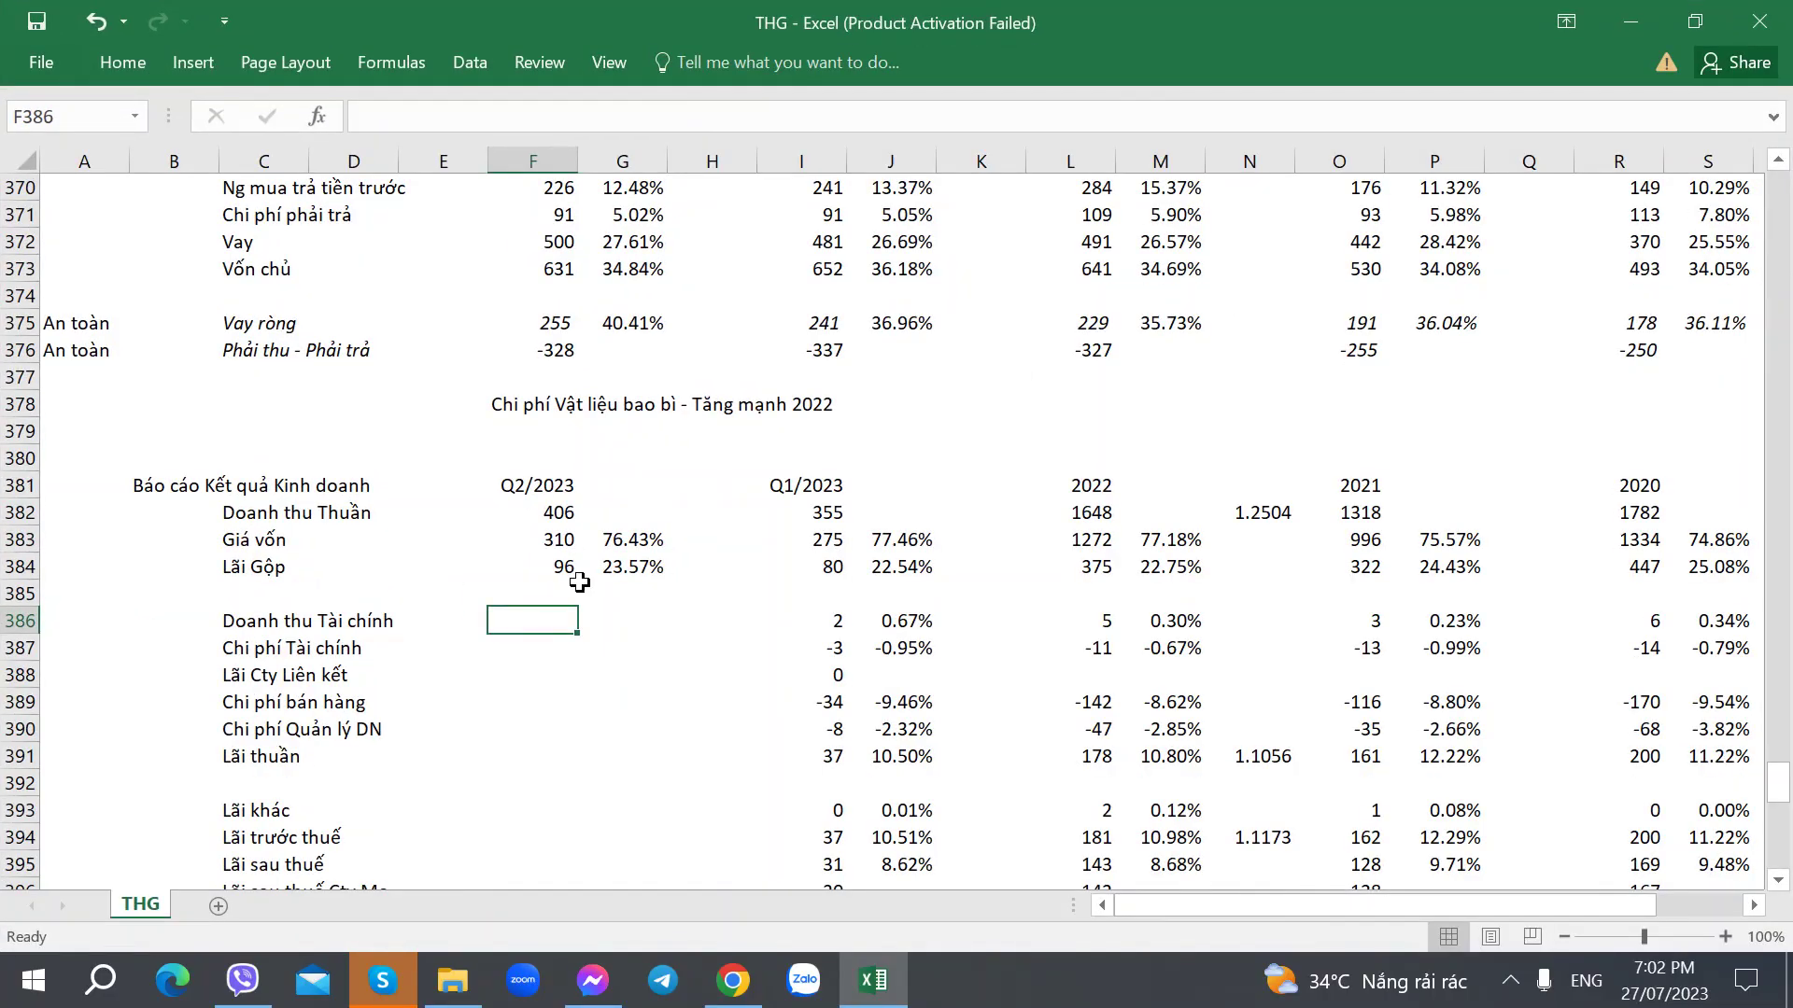
key("alt+Tab")
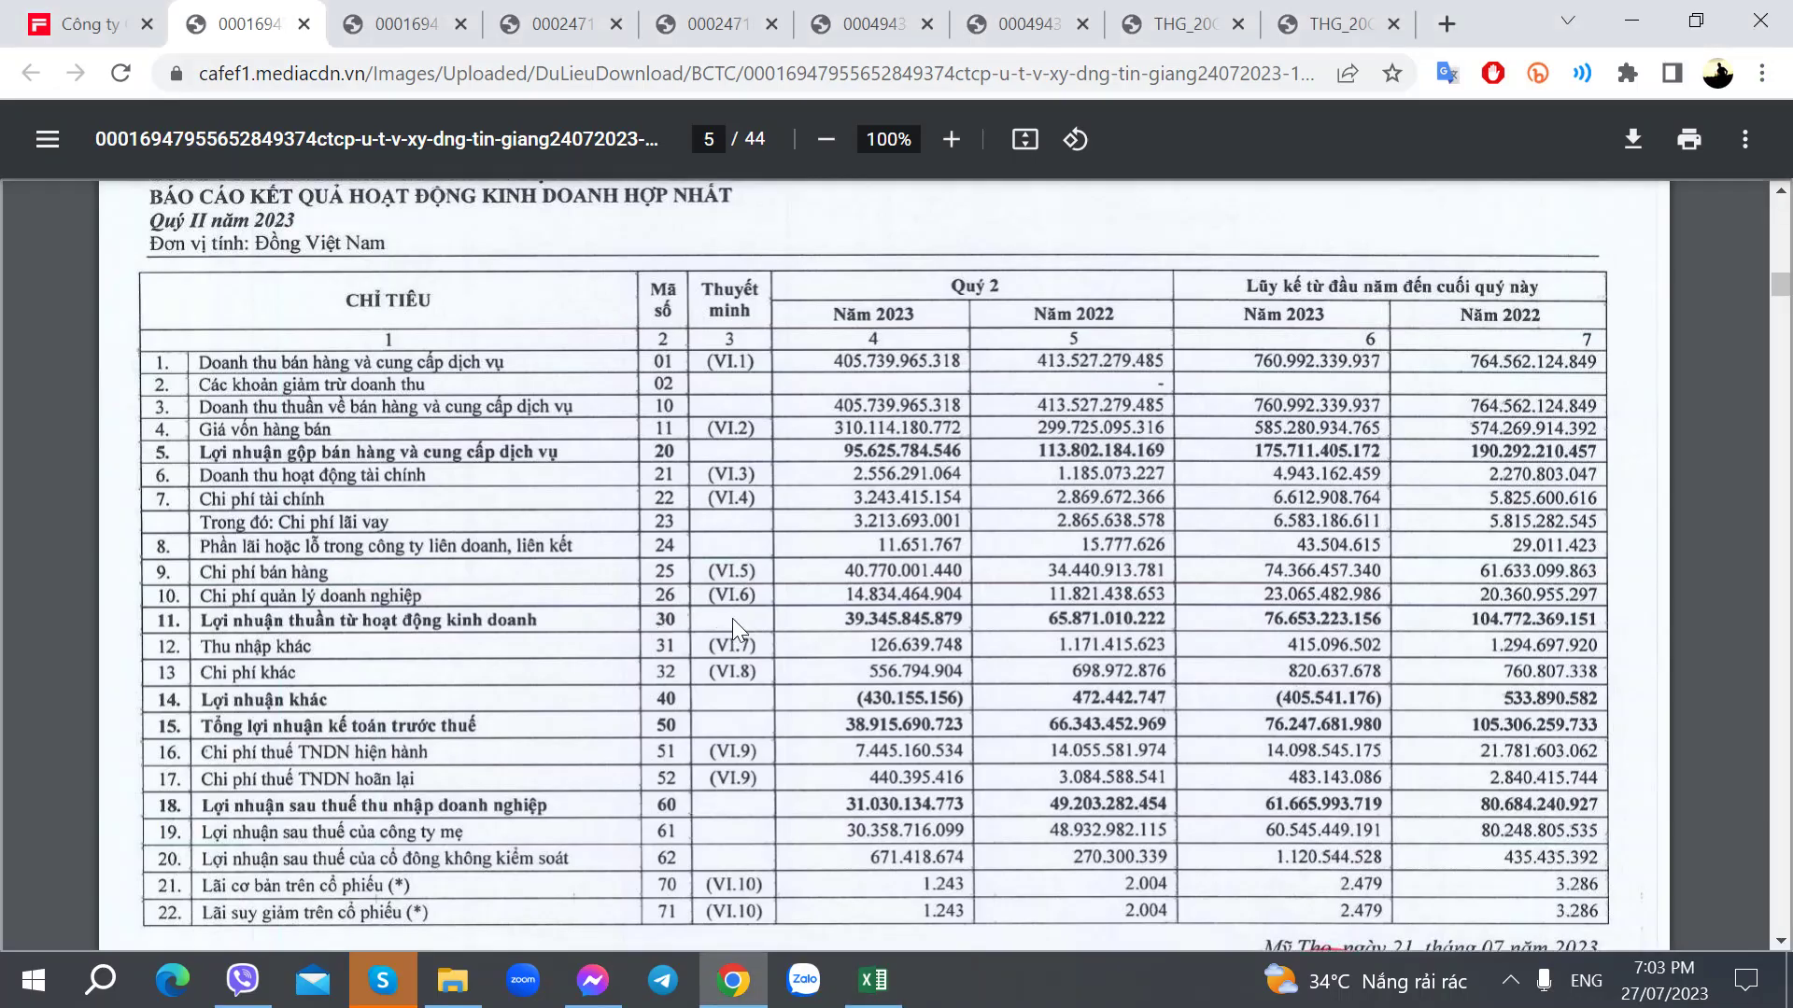
key("alt+Tab")
type("2.")
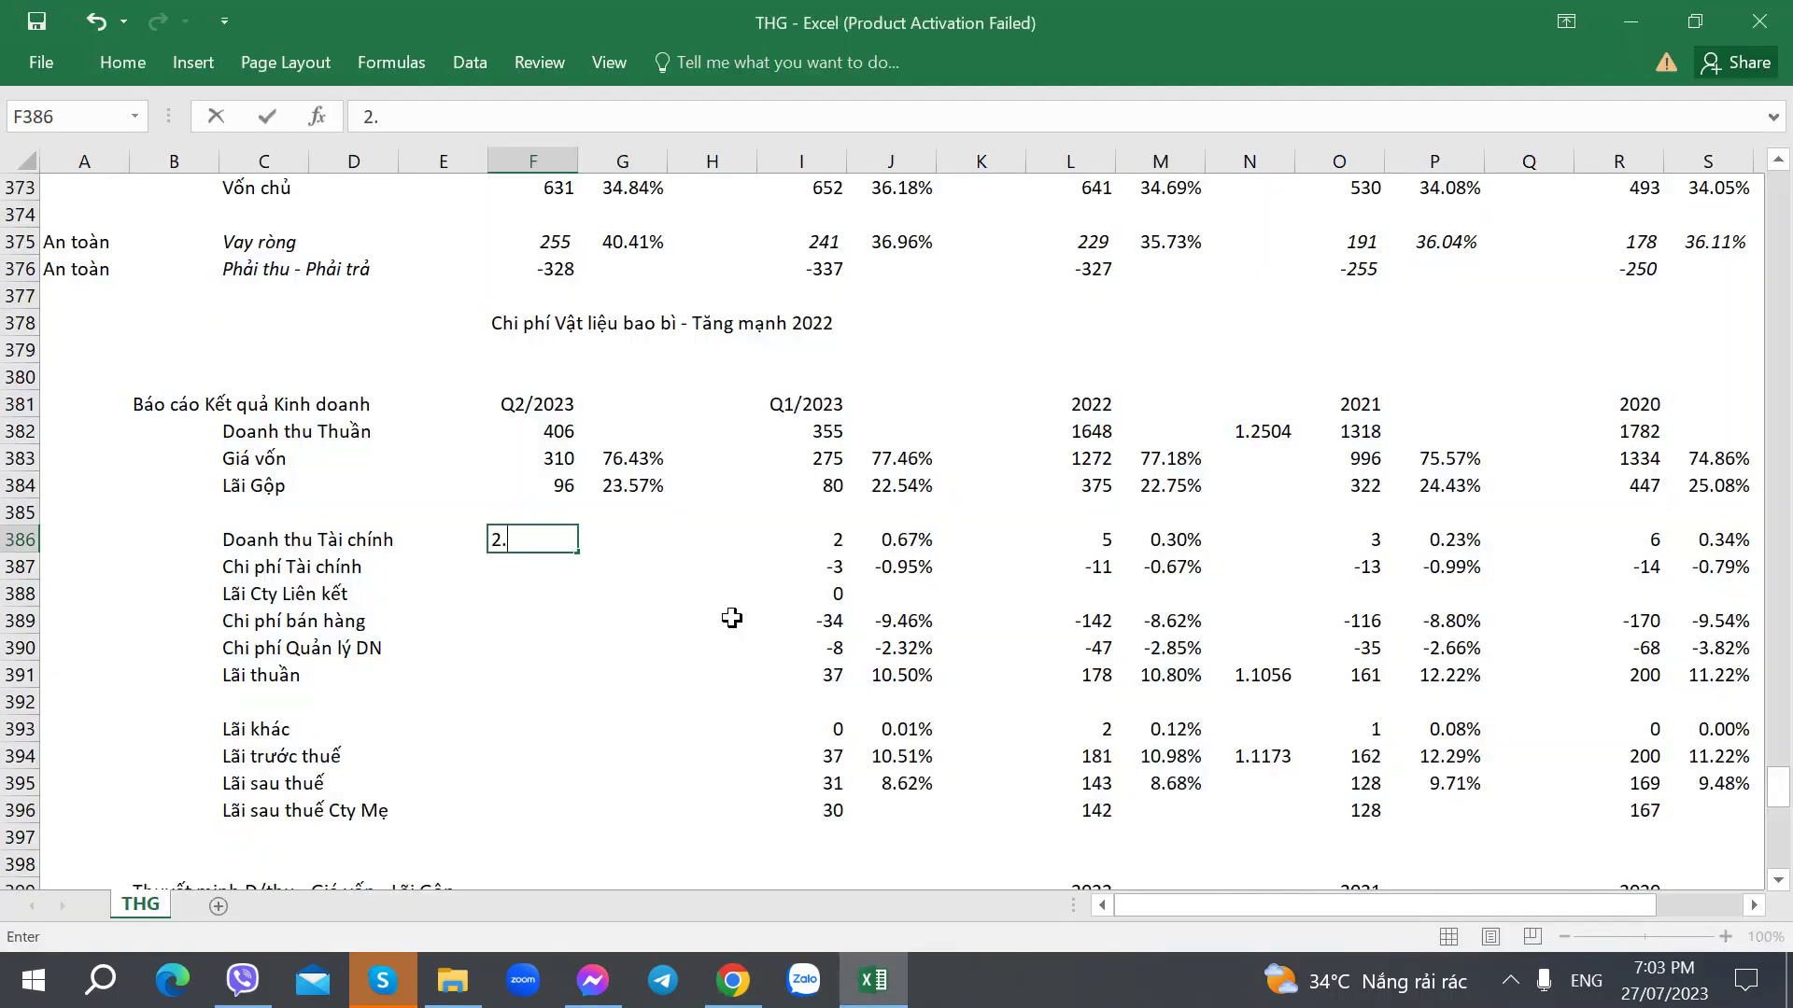
type("256")
Copy only the formats of the Lãi Gộp cell F384 onto the Doanh thu Tài chính cell F386.
key("Up")
key("Up")
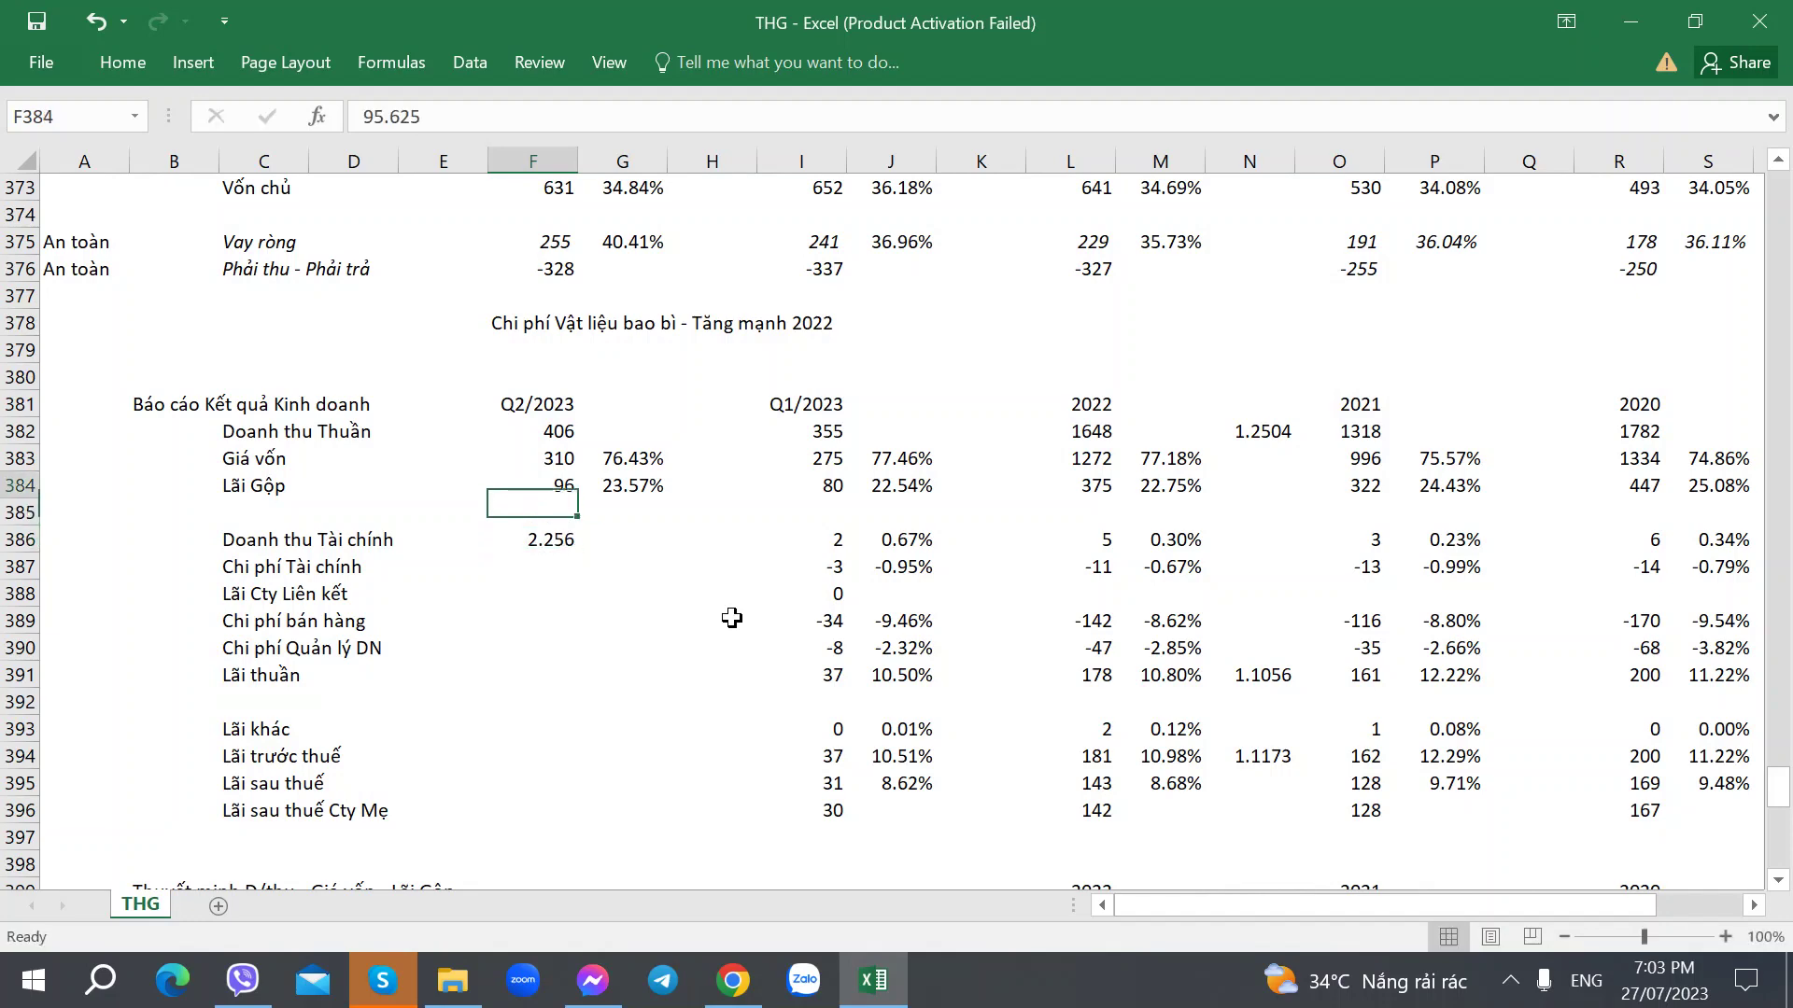
key("ctrl+c")
left_click(524, 530)
key("ctrl+alt+v")
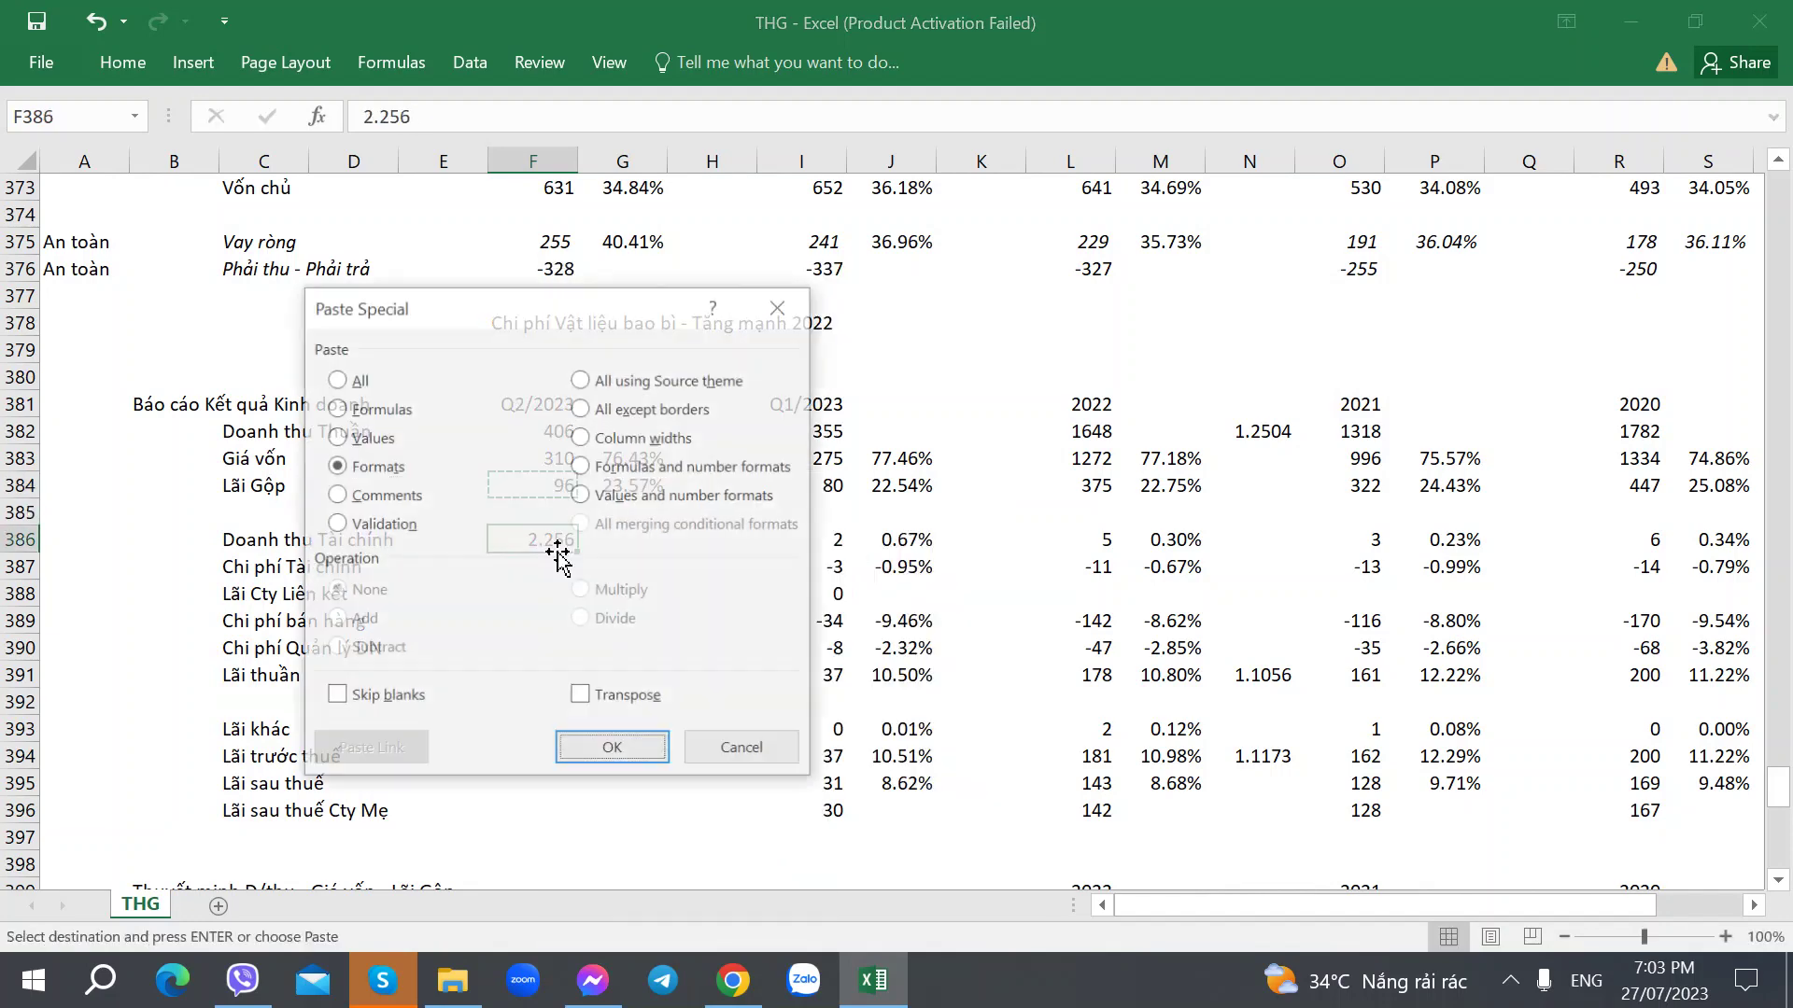
key("Return")
Look up the Q2 2023 financial expense in the PDF and enter -3.243 as Chi phí Tài chính in F387.
key("alt+Tab")
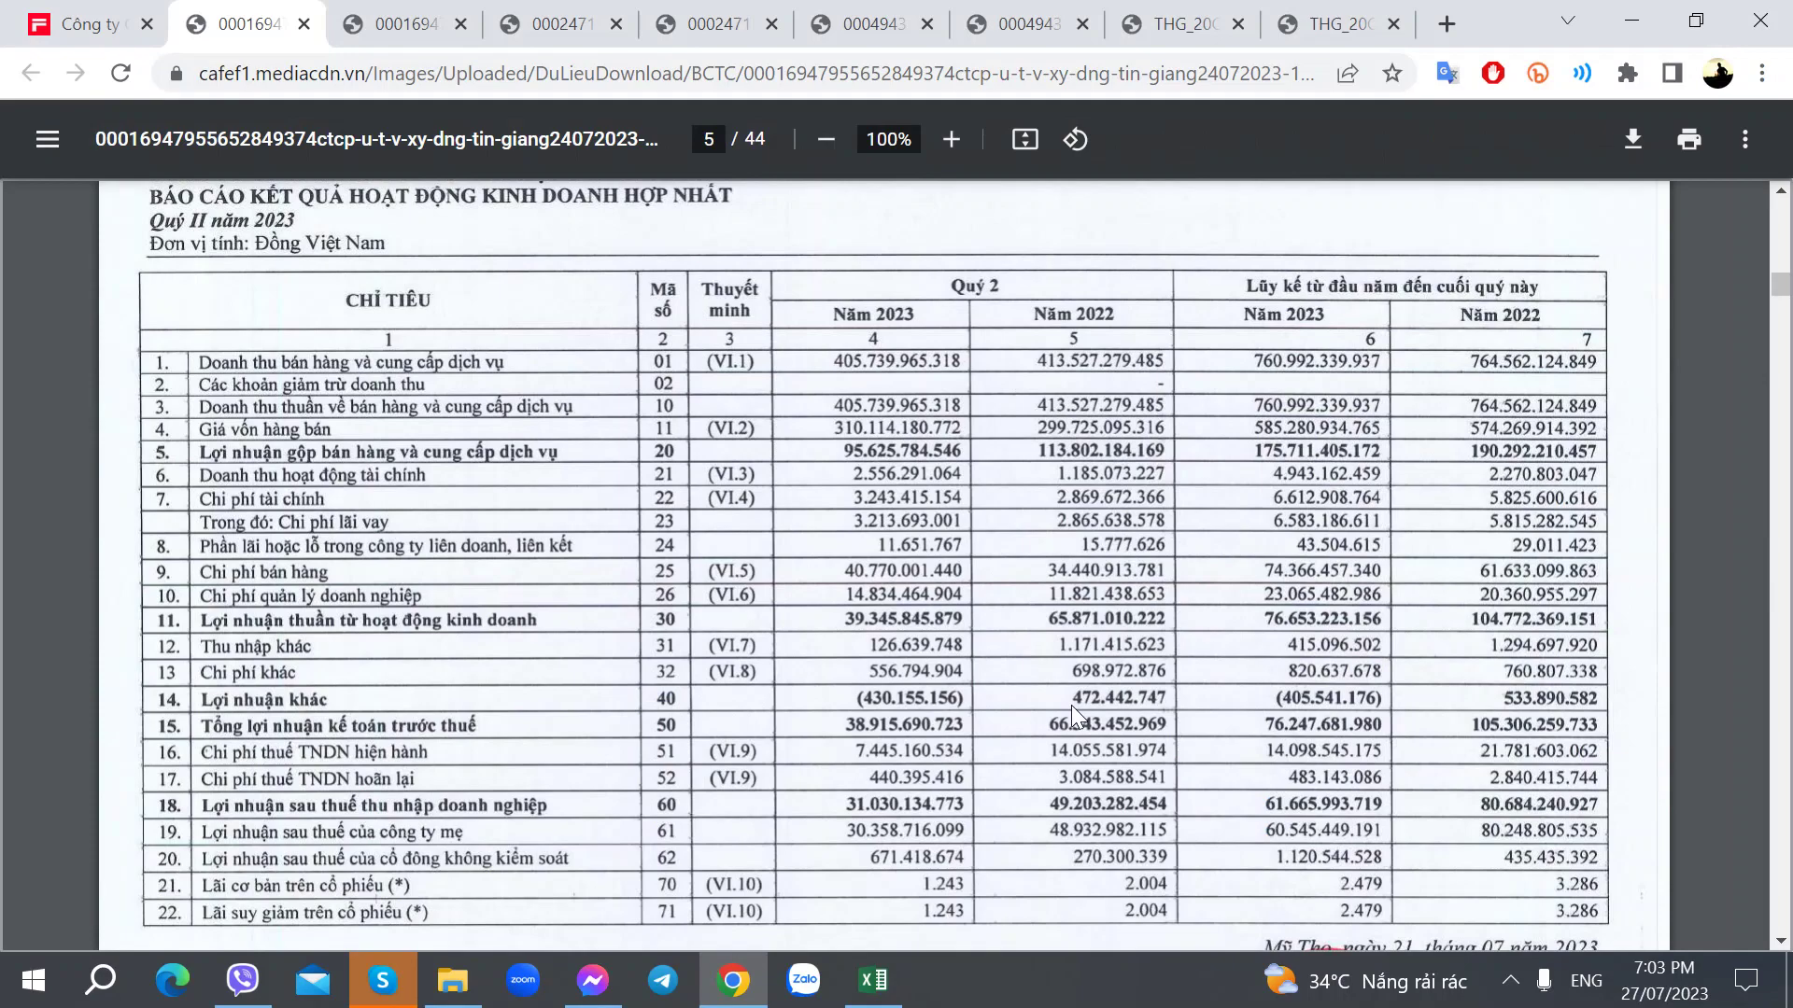
key("alt+Tab")
type("-3.")
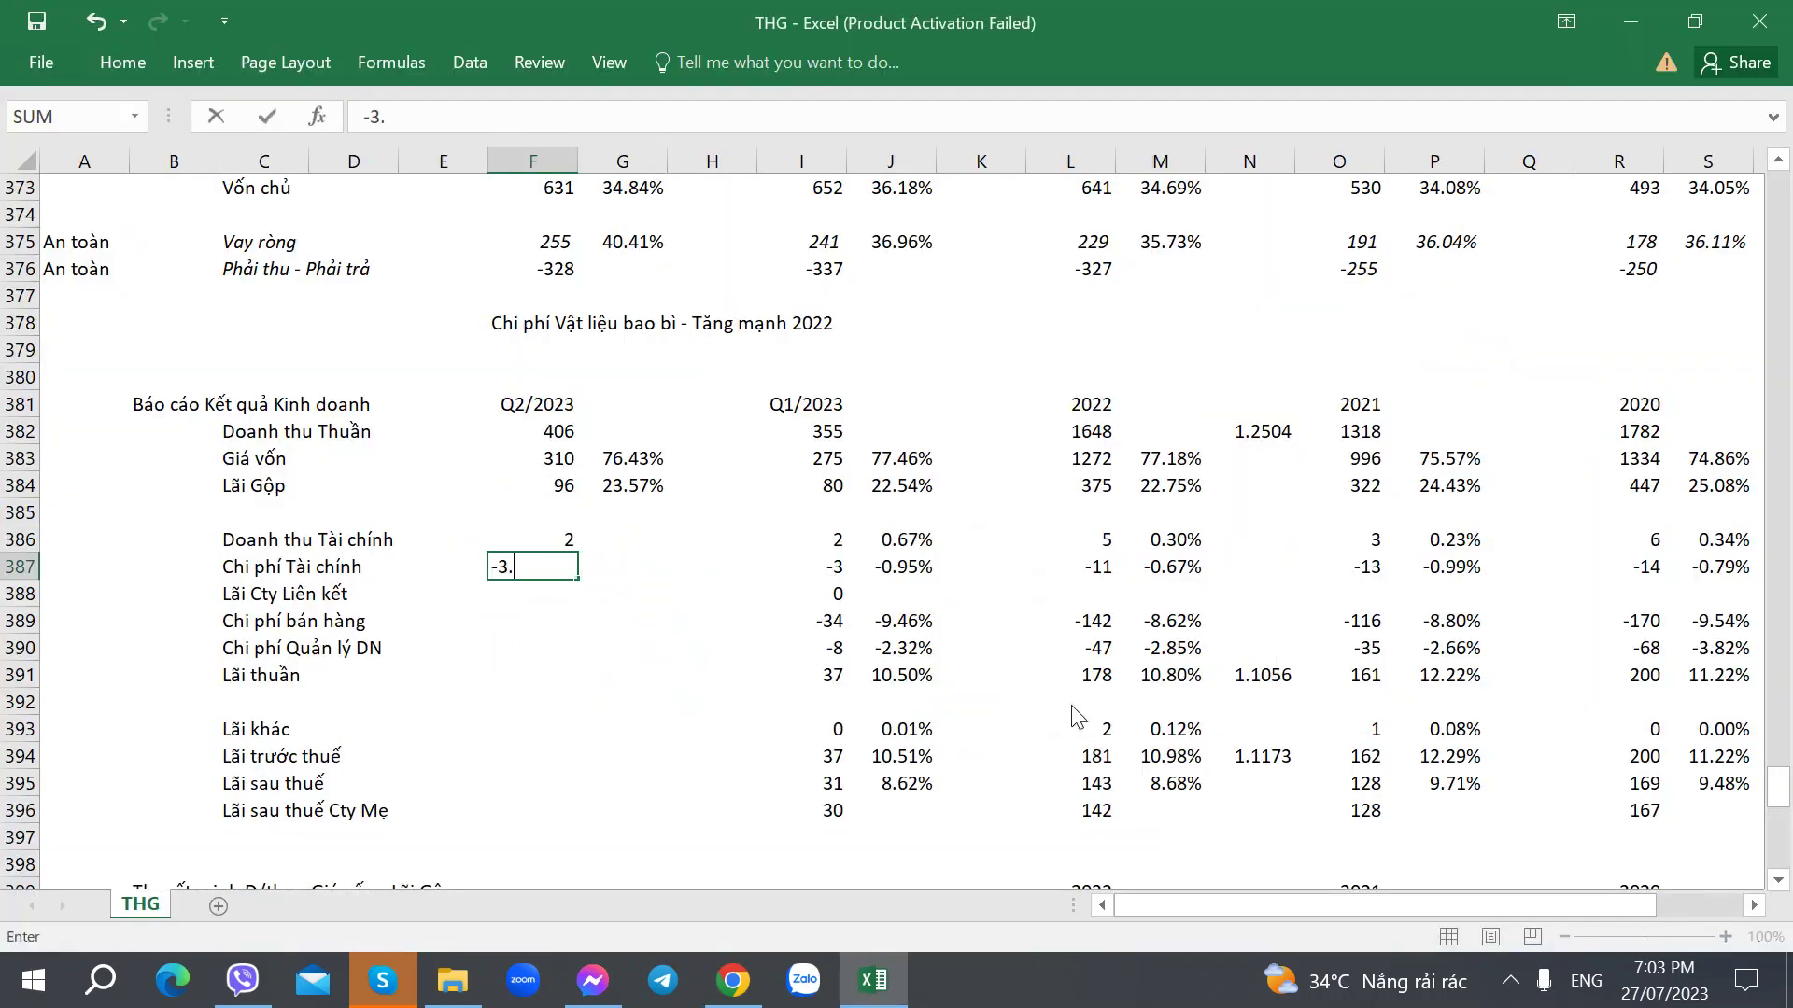
key("alt+Tab")
key("alt+Tab")
type("243")
key("Return")
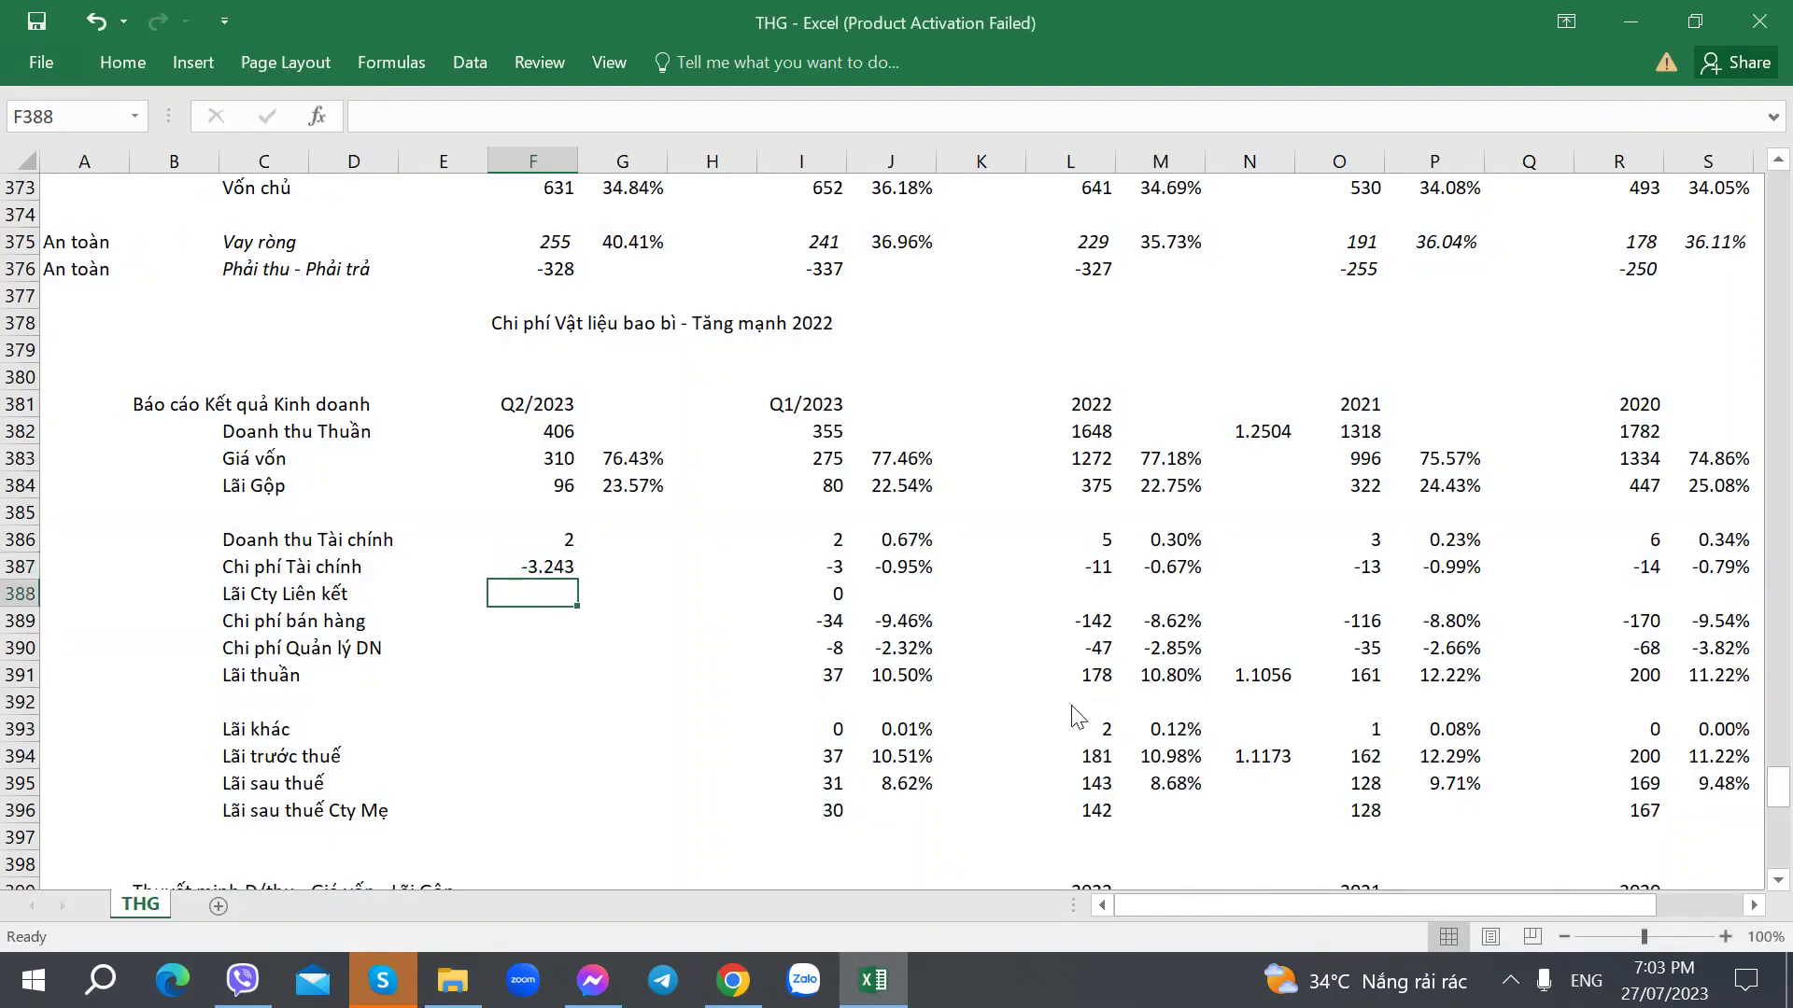
Look up the Q2 2023 share of associates' profit in the PDF and enter 0.011 as Lãi Cty Liên kết in F388.
key("alt+Tab")
key("alt+Tab")
type("0.011")
key("Return")
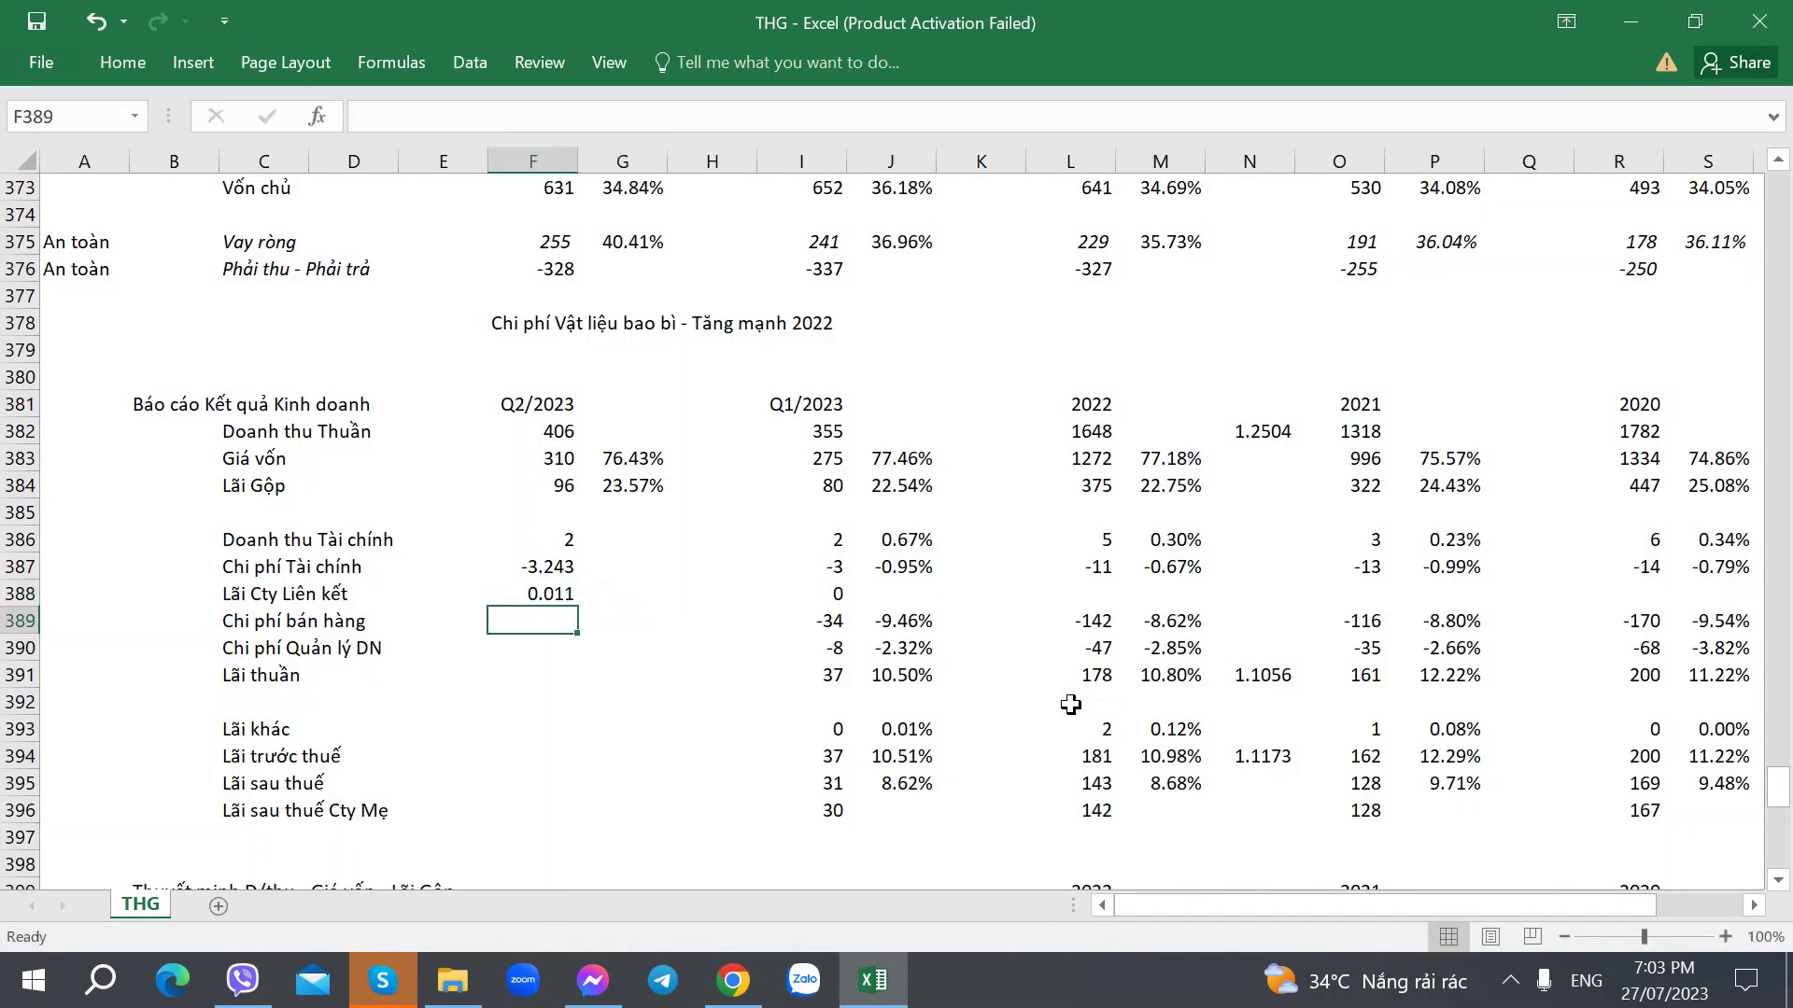
Look up the Q2 2023 selling expense in the PDF and enter -40.77 as Chi phí bán hàng in F389.
key("alt+Tab")
key("alt+Tab")
type("-40")
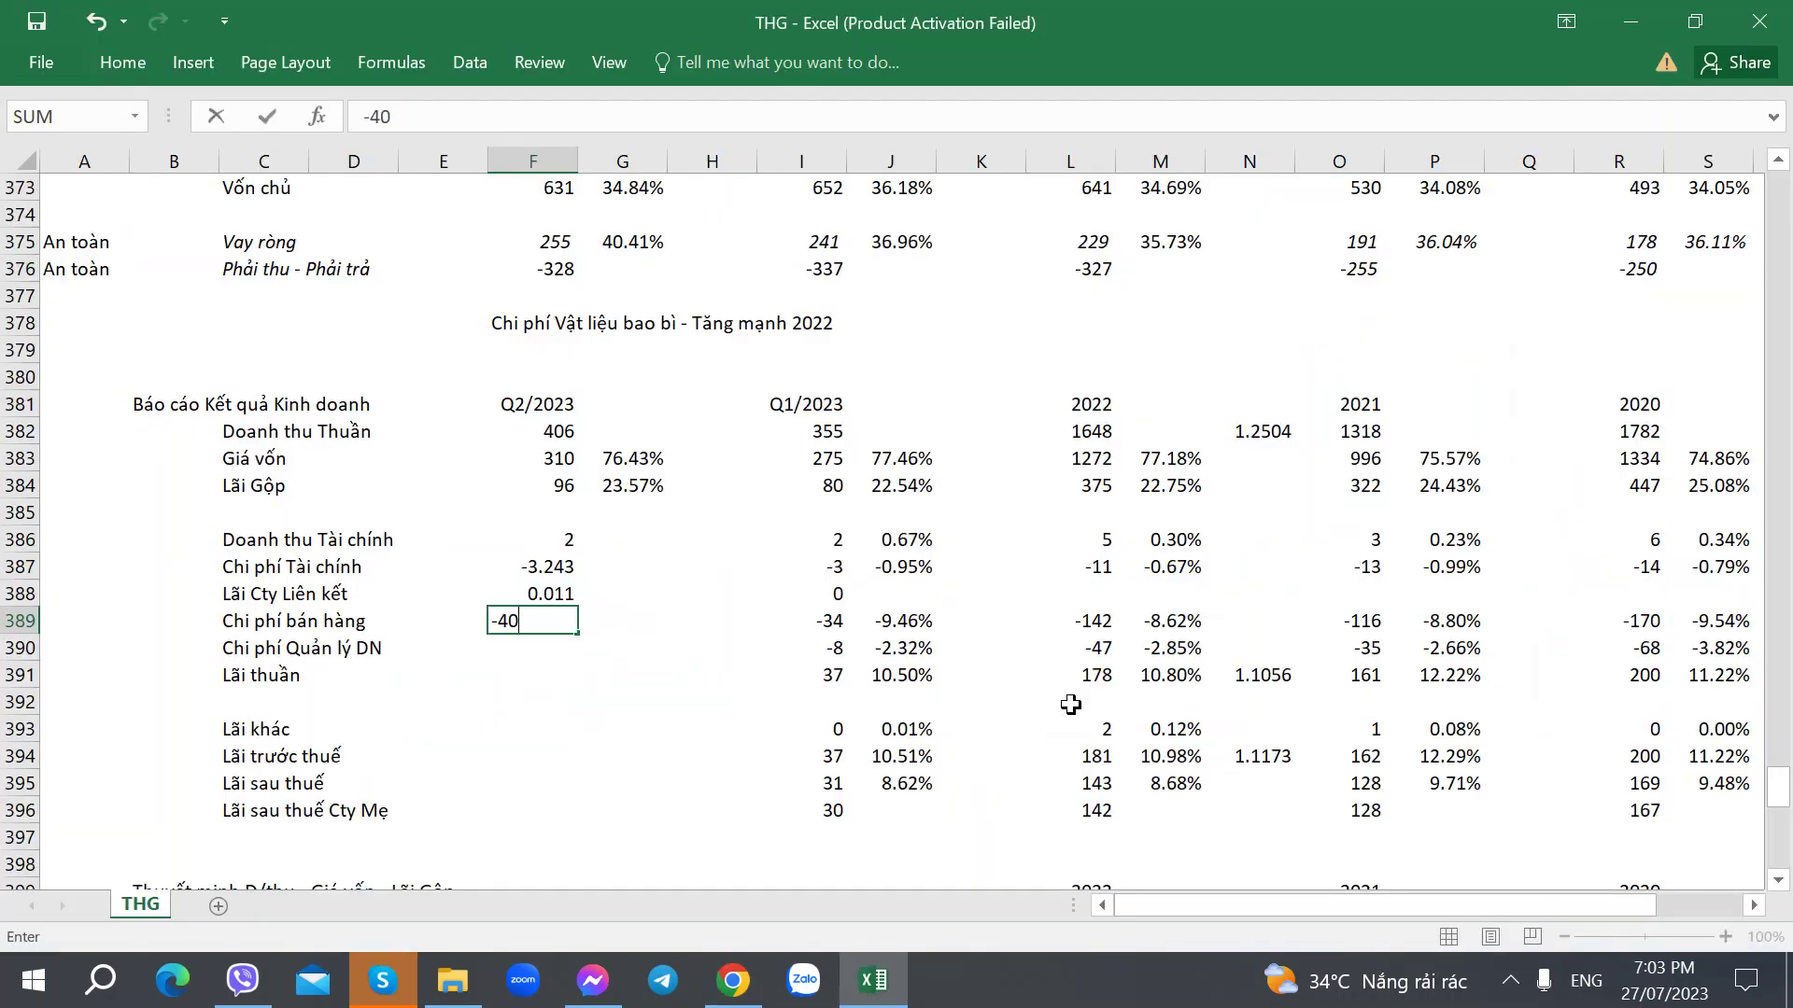
type(".77")
key("Right")
key("Right")
key("Right")
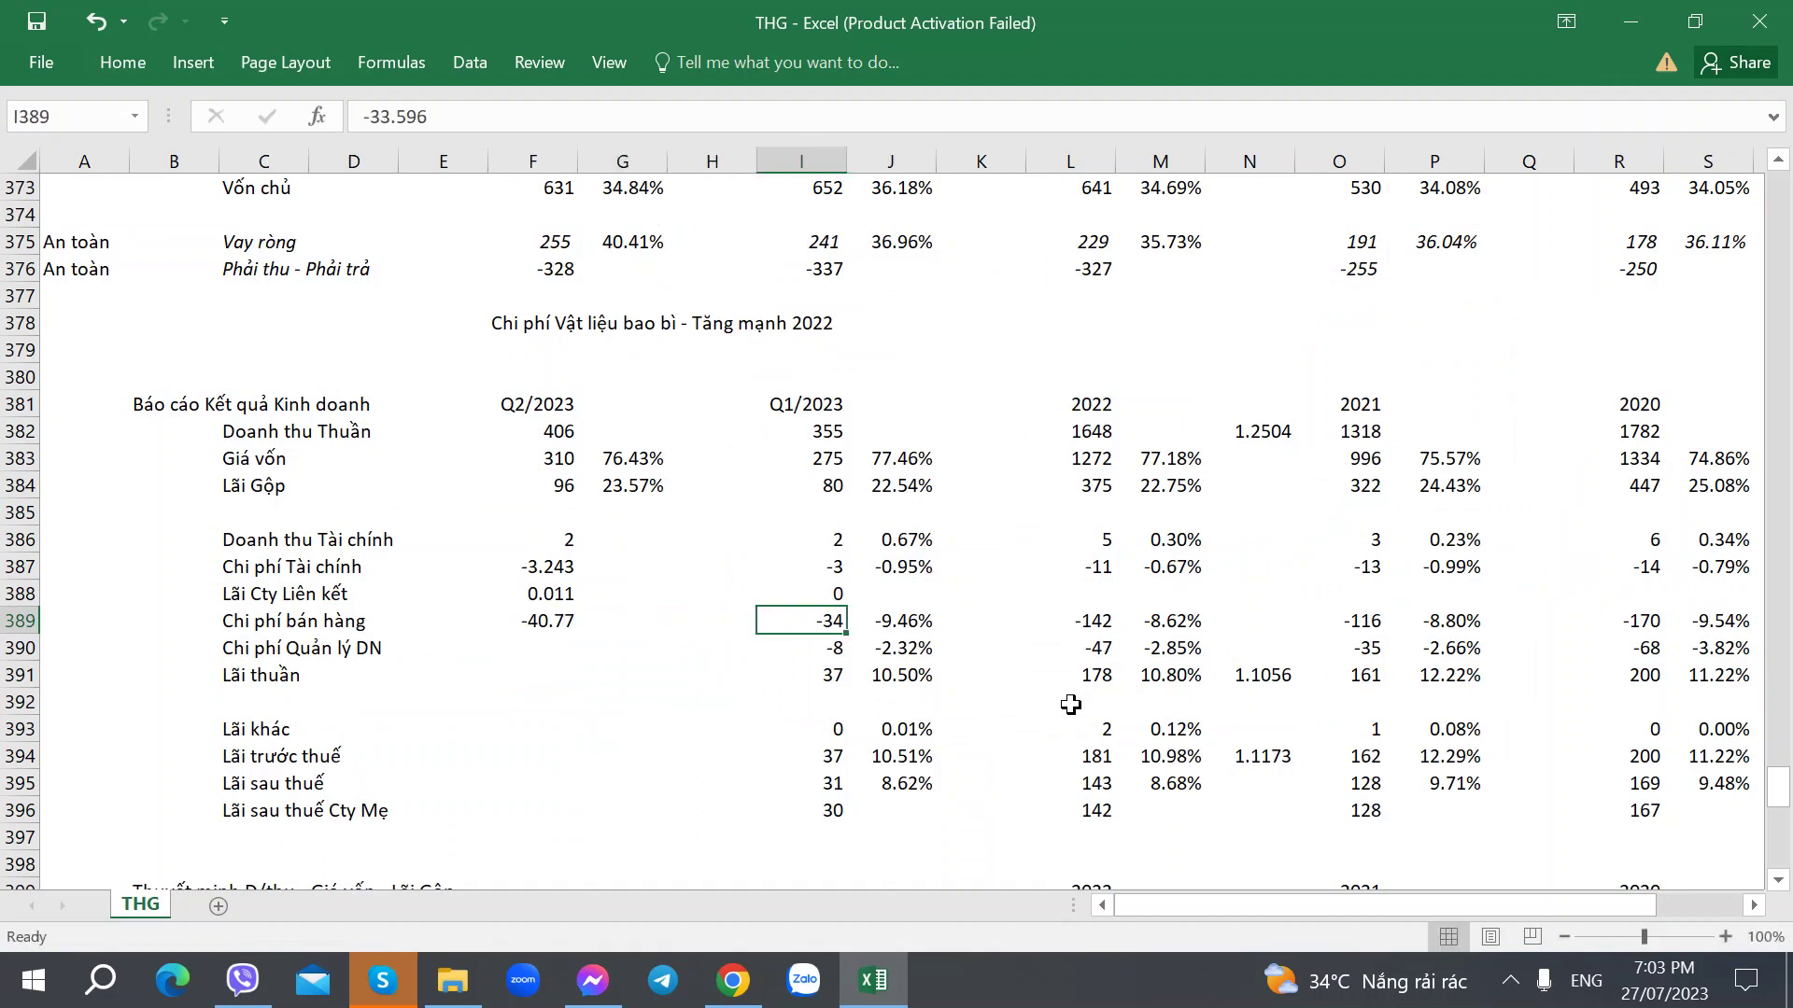
Enter -14.834 from the PDF as Chi phí Quản lý DN in F390 and check the Q1/2023 value beside it.
key("Down")
key("Left")
key("Left")
key("Left")
key("alt+Tab")
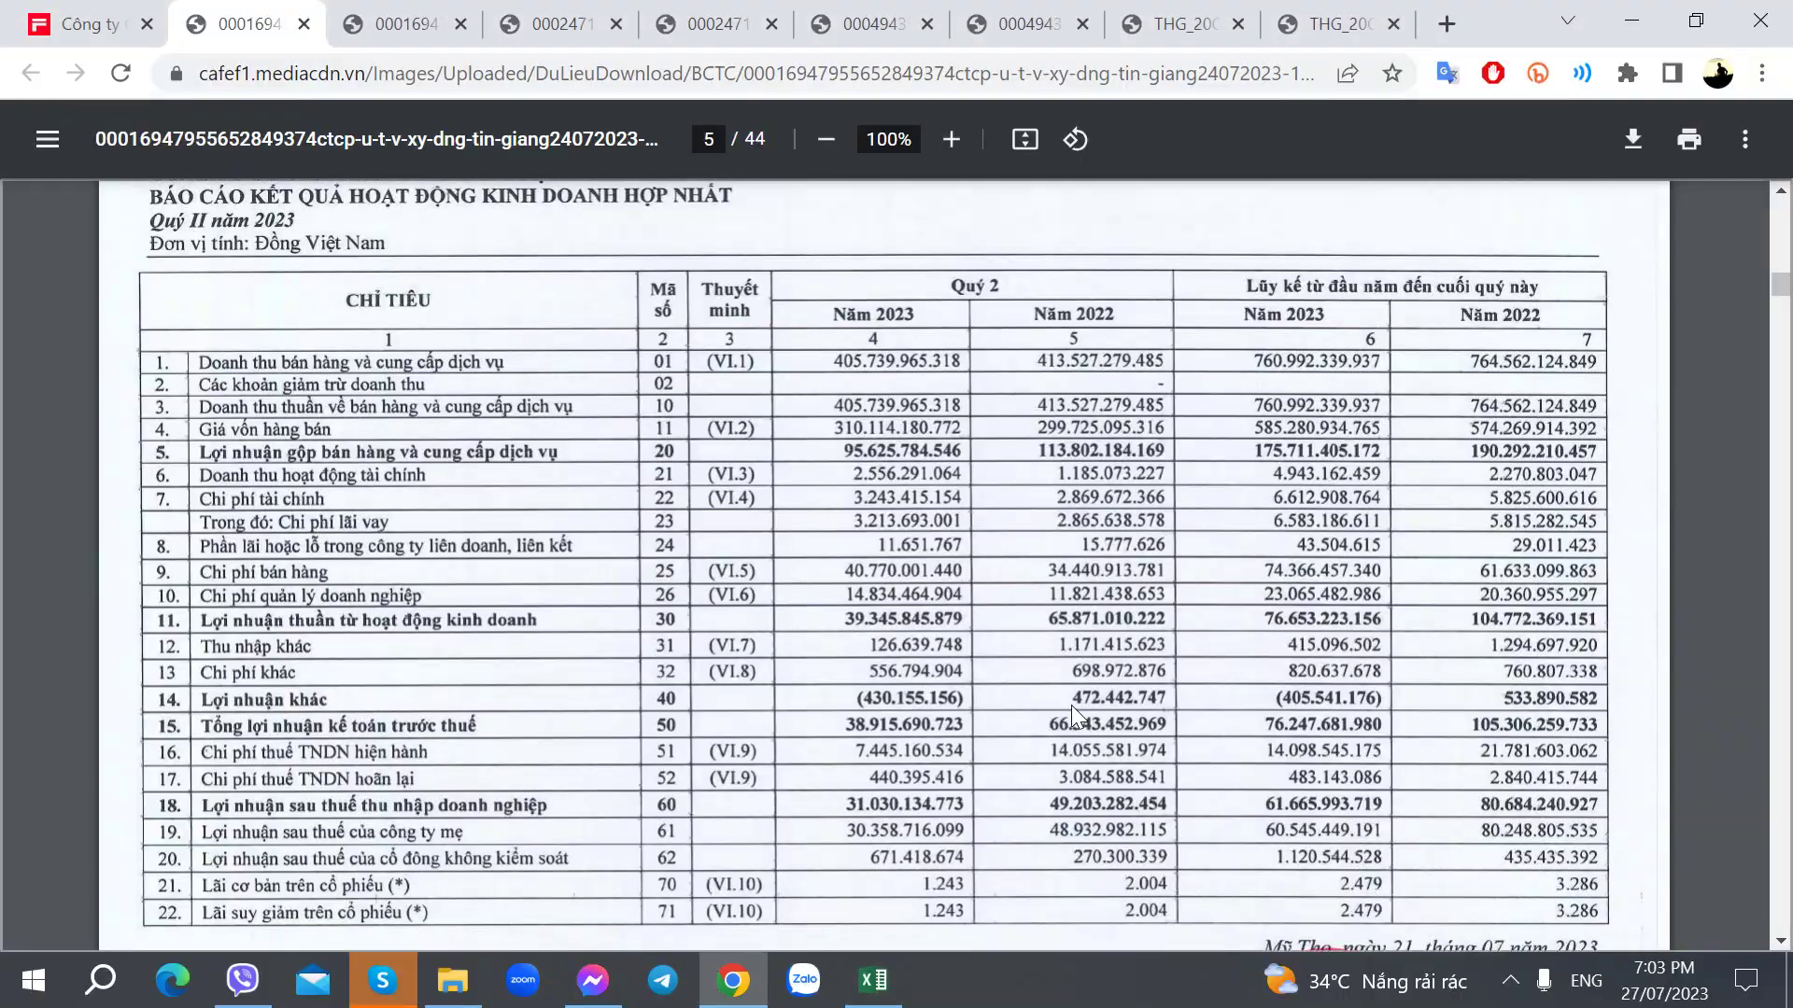
key("alt+Tab")
type("-14.")
key("alt+Tab")
key("alt+Tab")
type("834")
key("Right")
key("alt+Tab")
key("alt+Tab")
key("alt+Tab")
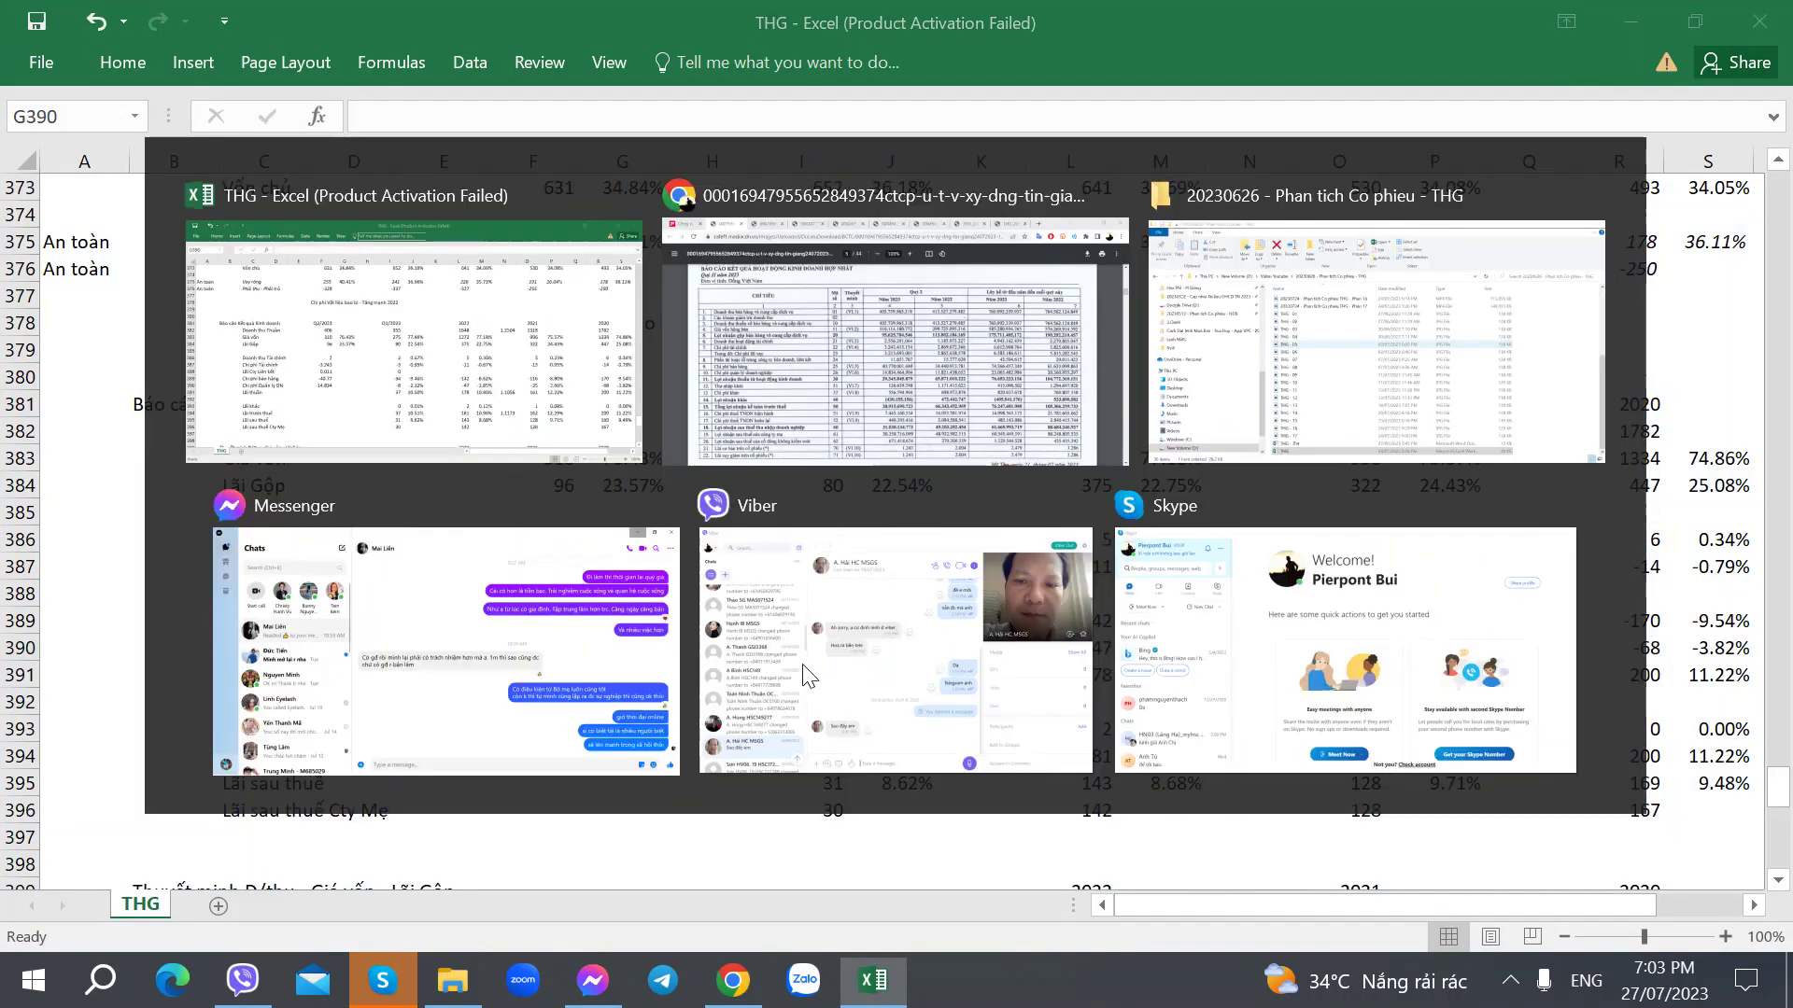
key("alt+Tab")
left_click(796, 651)
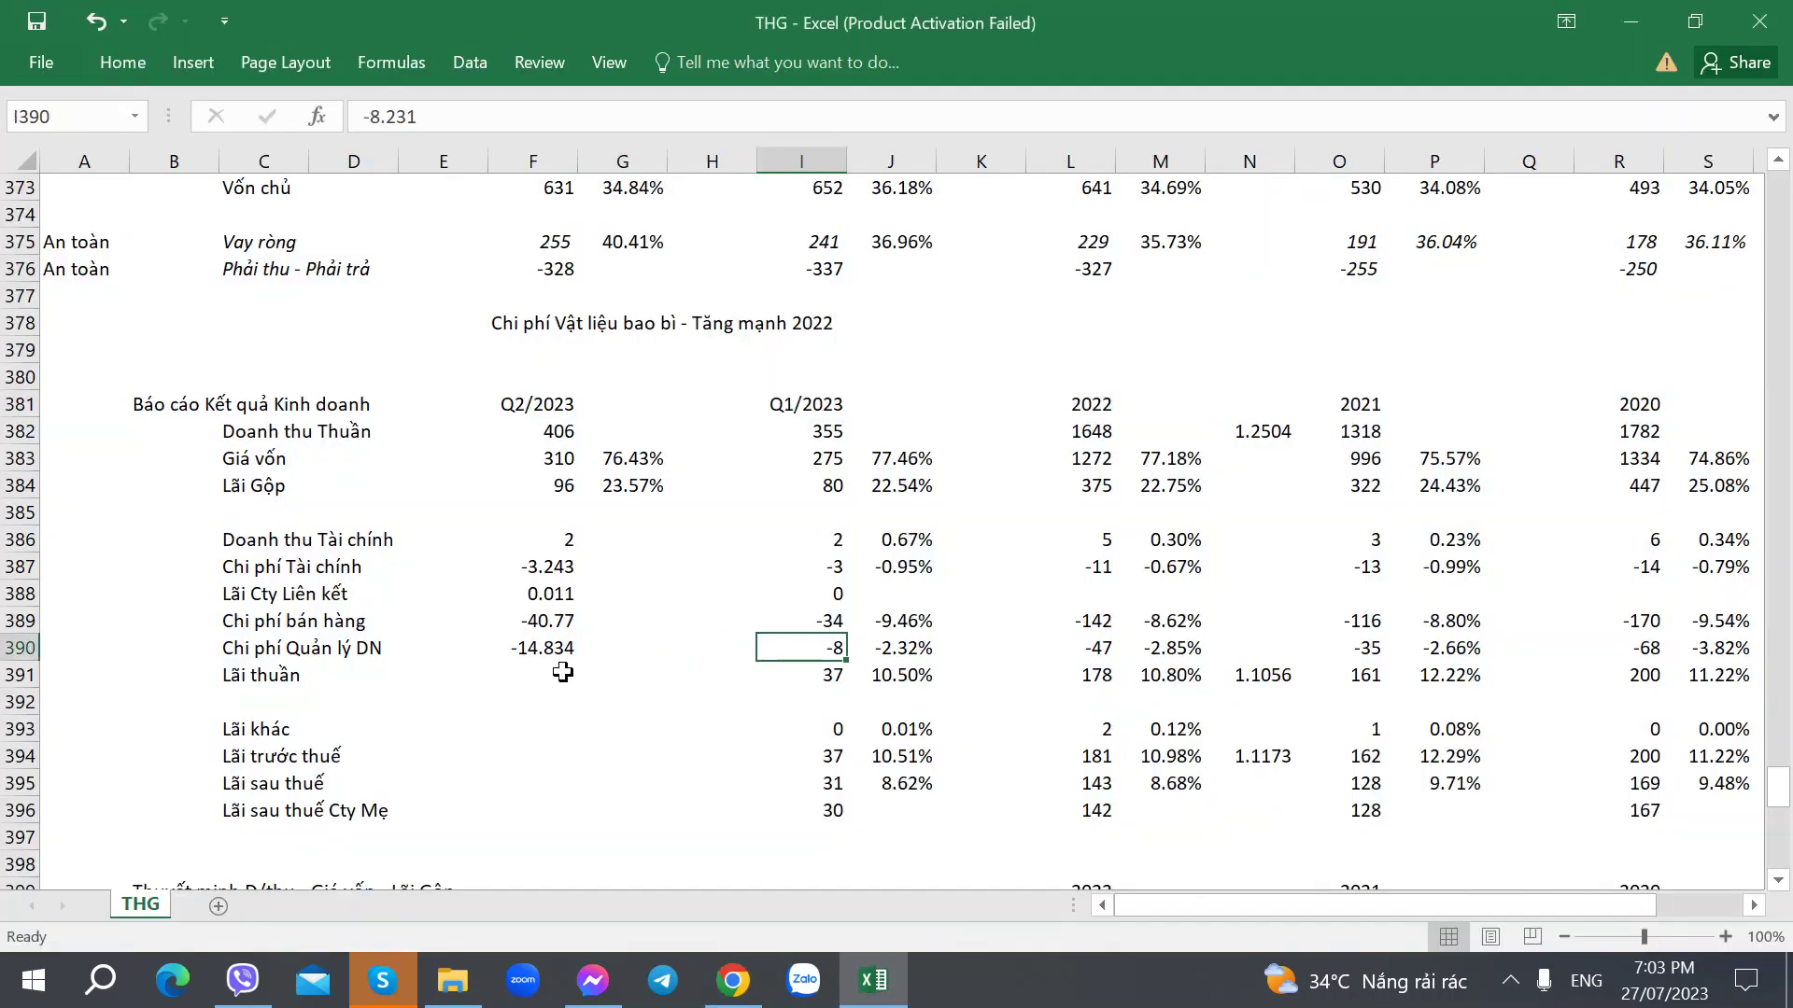
Look up the Q2 2023 net operating profit in the PDF and enter 39.345 as Lãi thuần in F391.
key("alt+Tab")
key("alt+Tab")
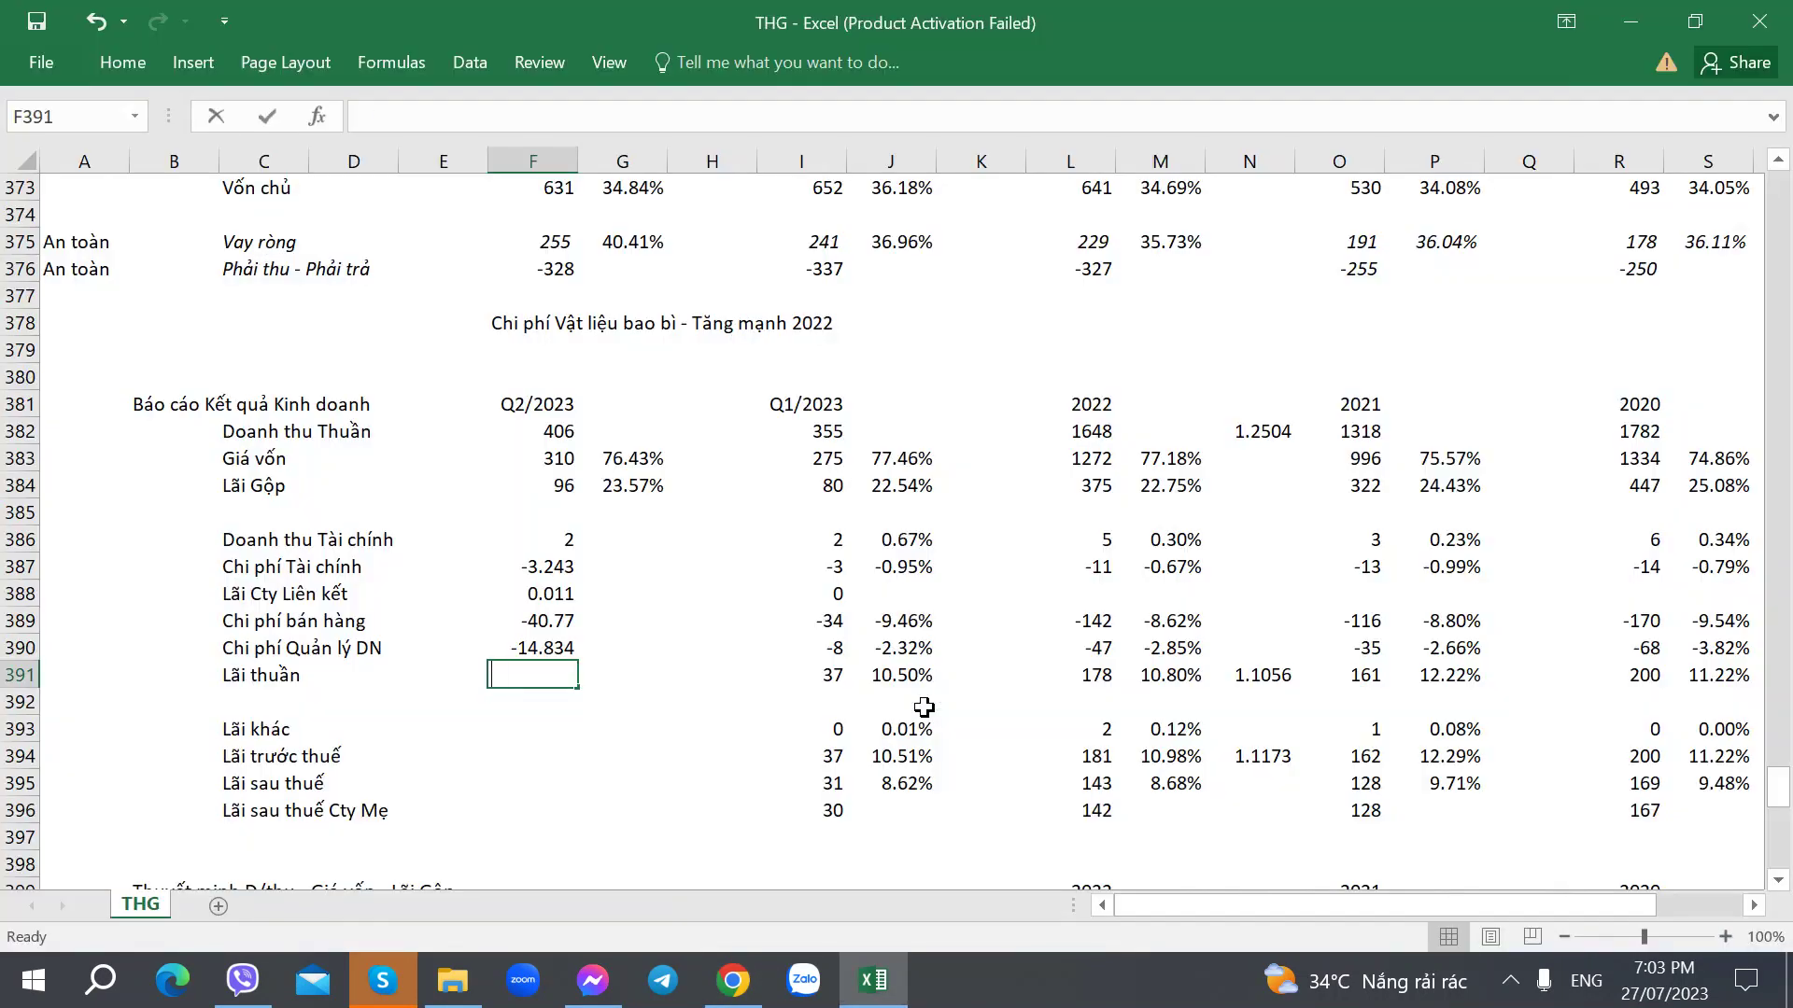
type("39")
key("alt+Tab")
key("alt+Tab")
type(".")
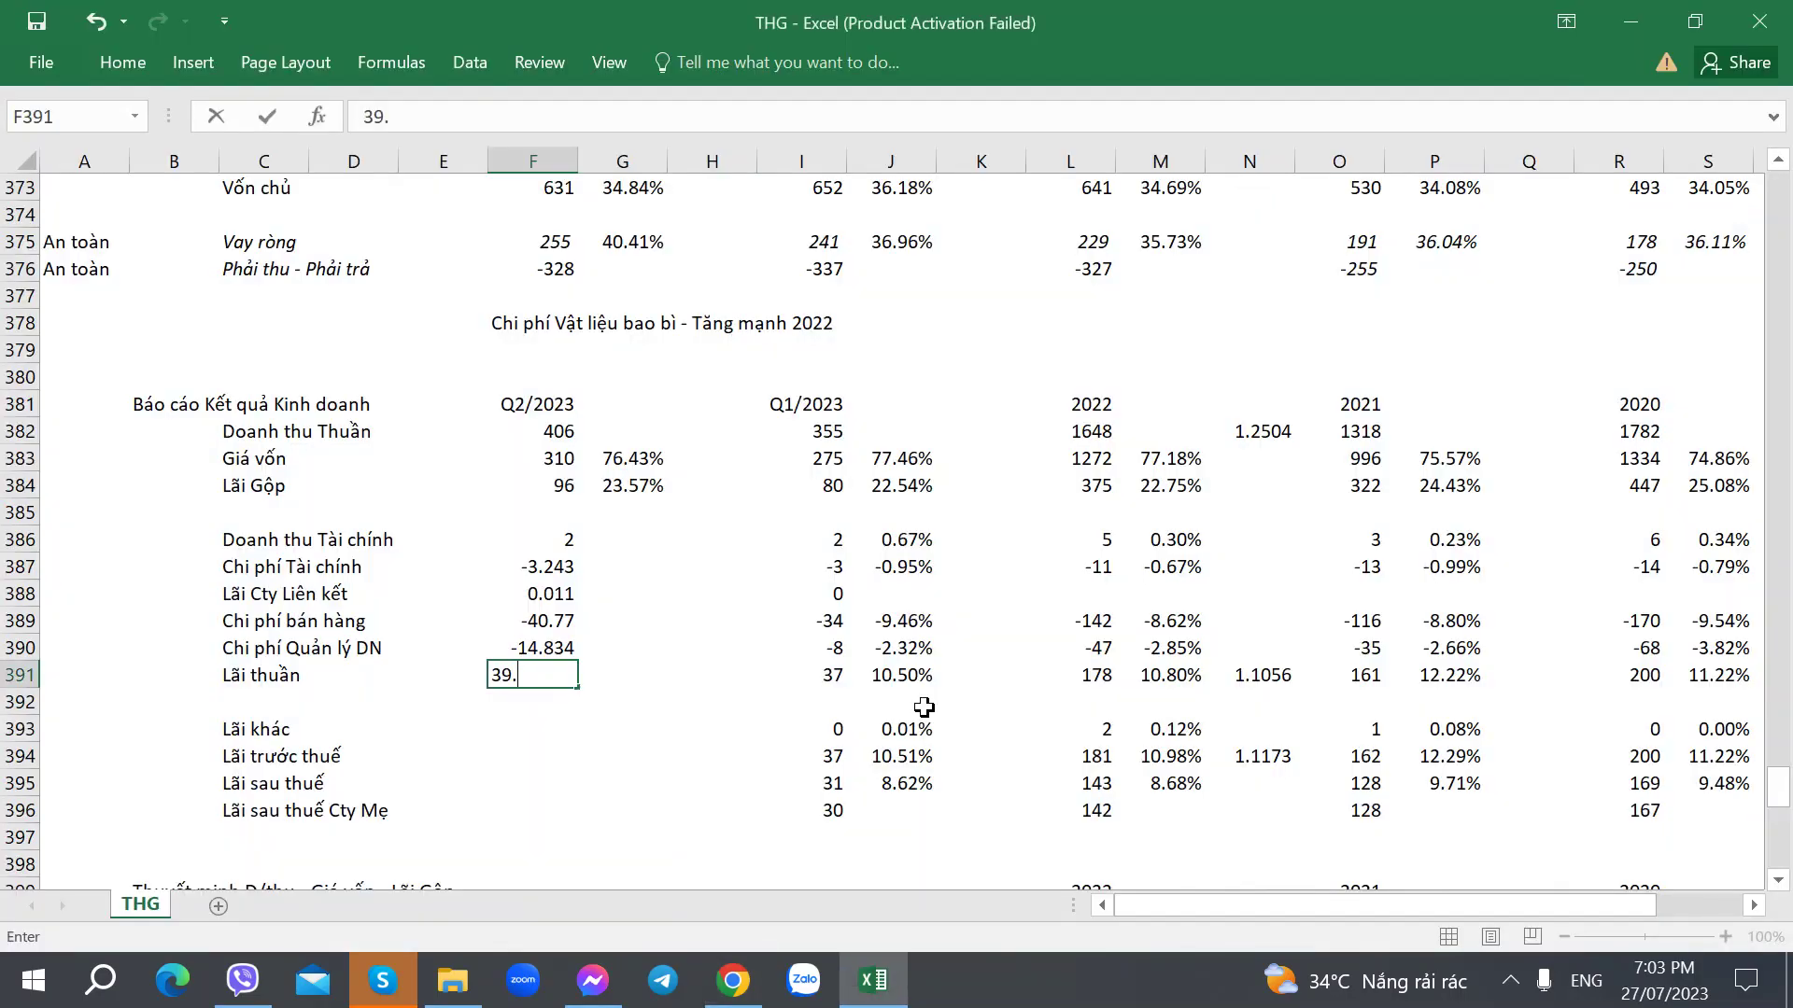
type("345")
key("Tab")
Copy only the formats of the Giá vốn cell F383 onto the Q2/2023 cells F386 through F391.
left_click(635, 485)
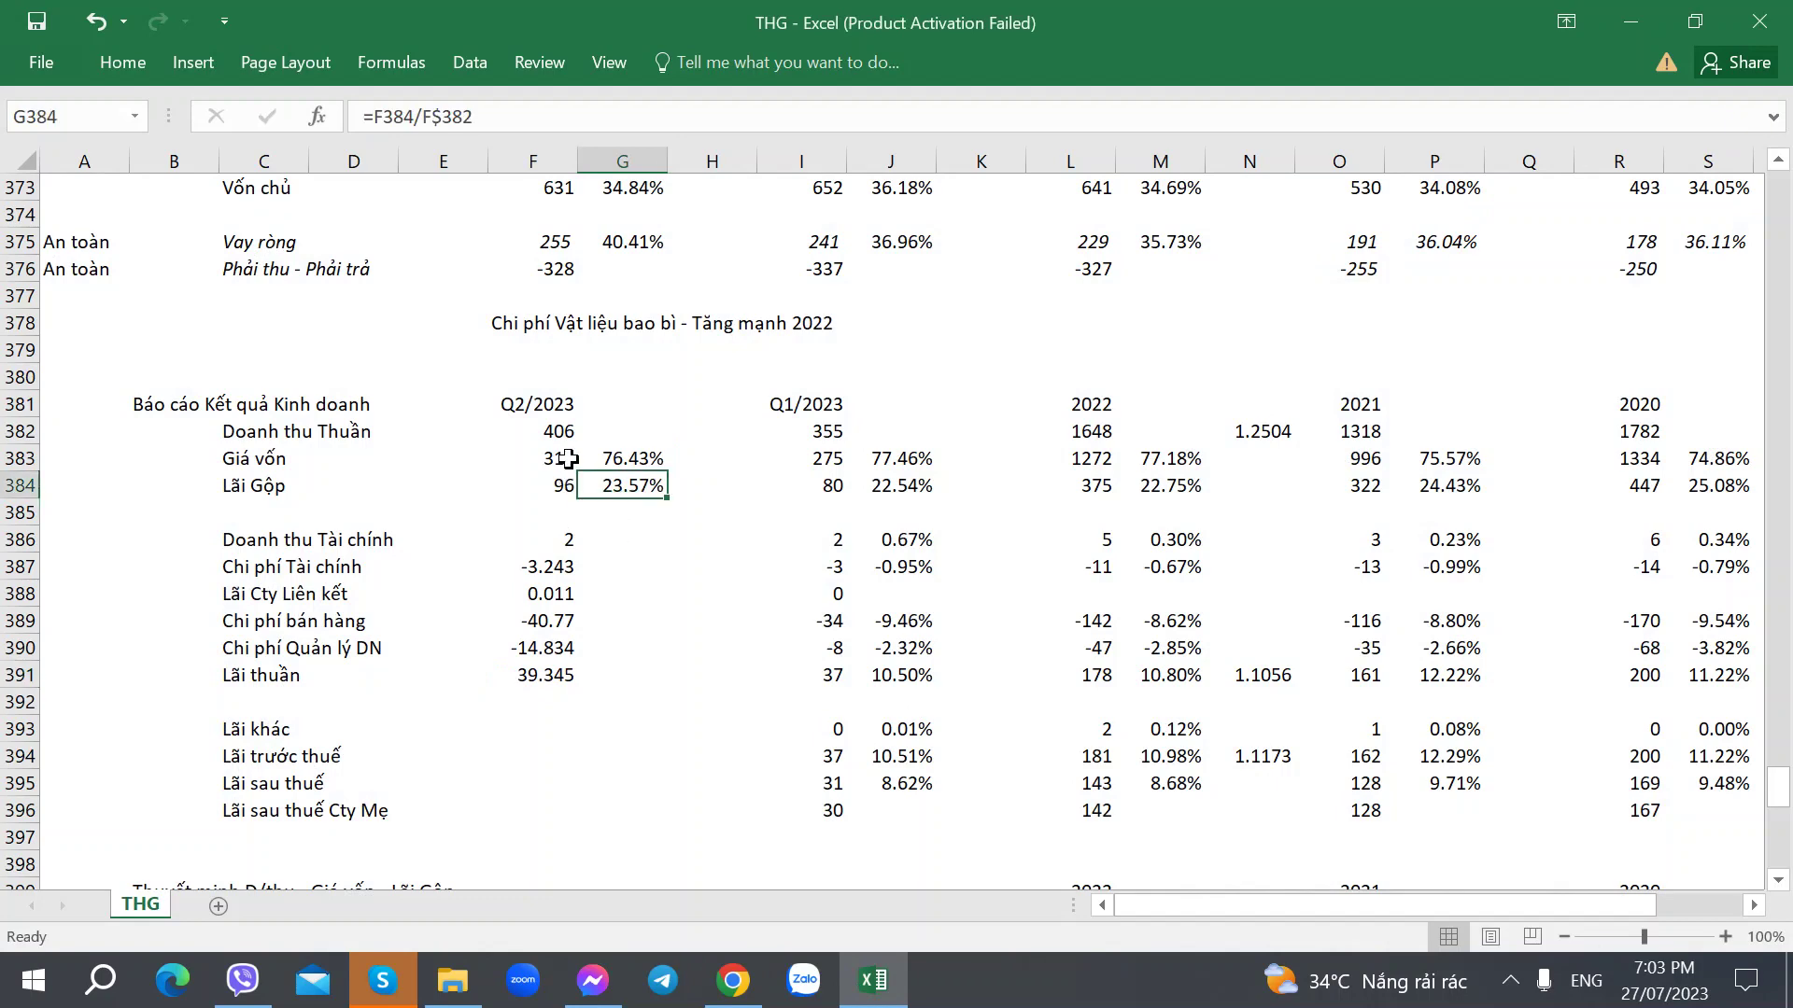
left_click(567, 459)
key("ctrl+c")
key("Down")
key("Down")
key("Down")
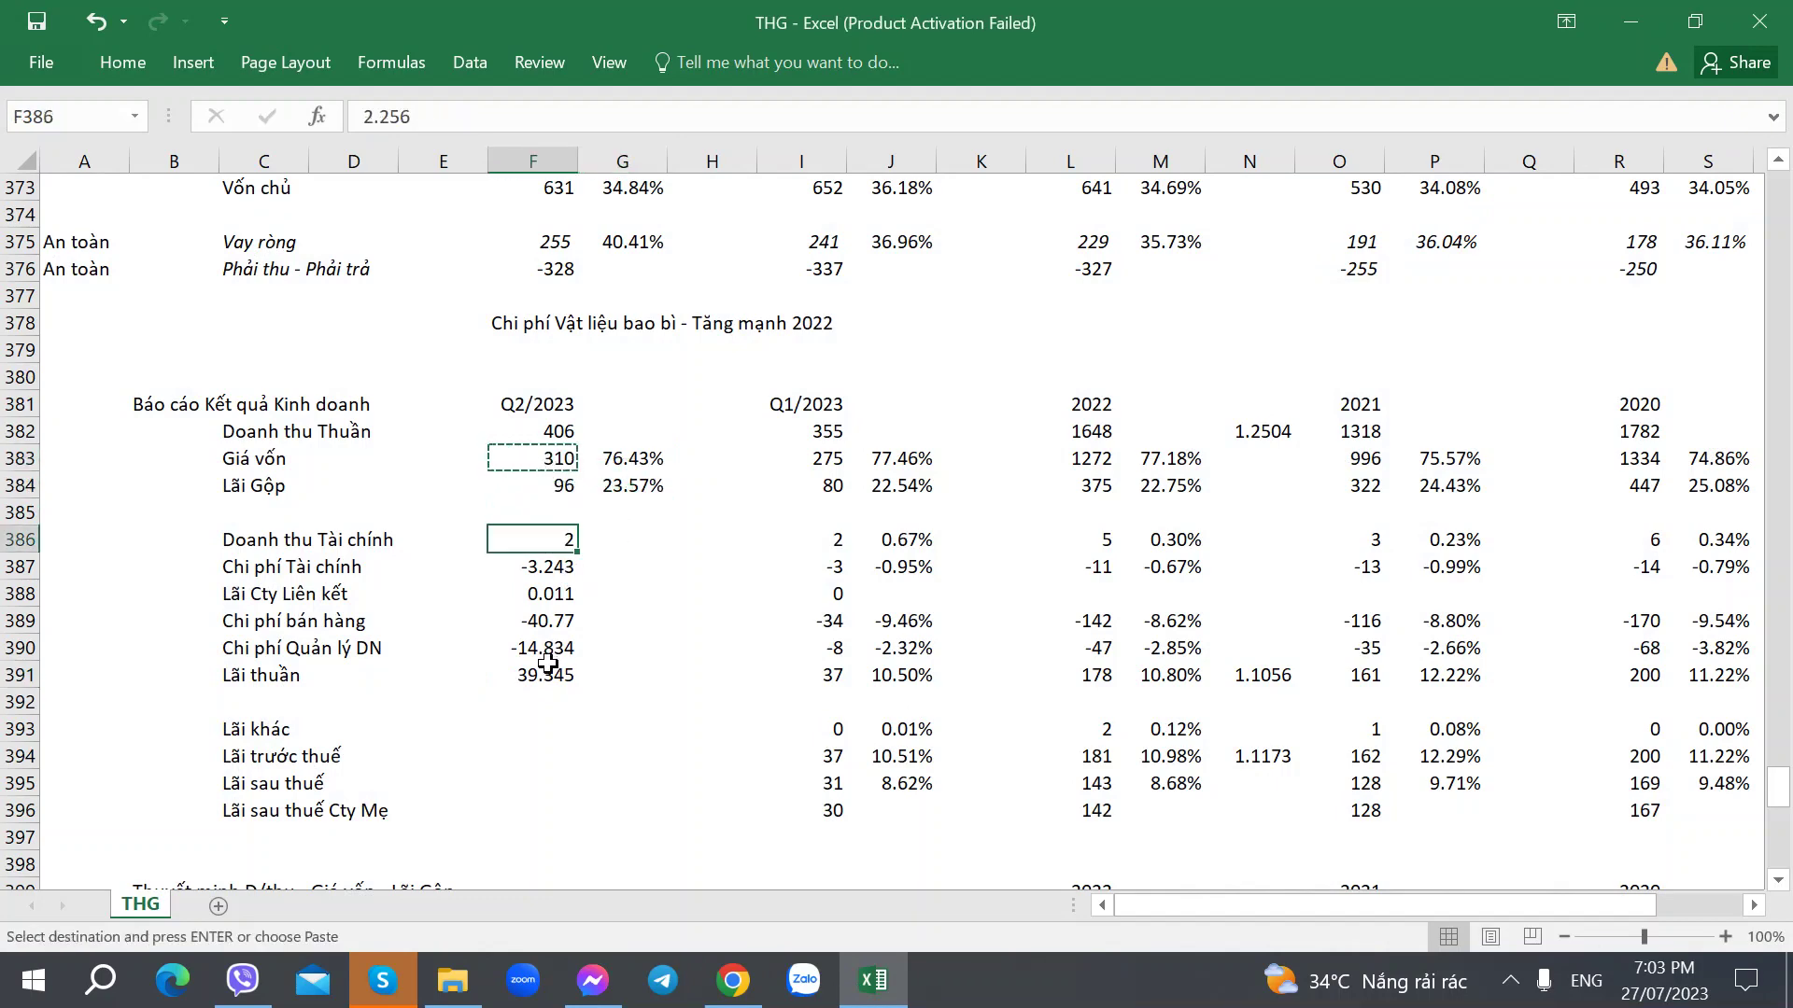
left_click(547, 663, "shift")
key("ctrl+alt+v")
key("t")
key("Return")
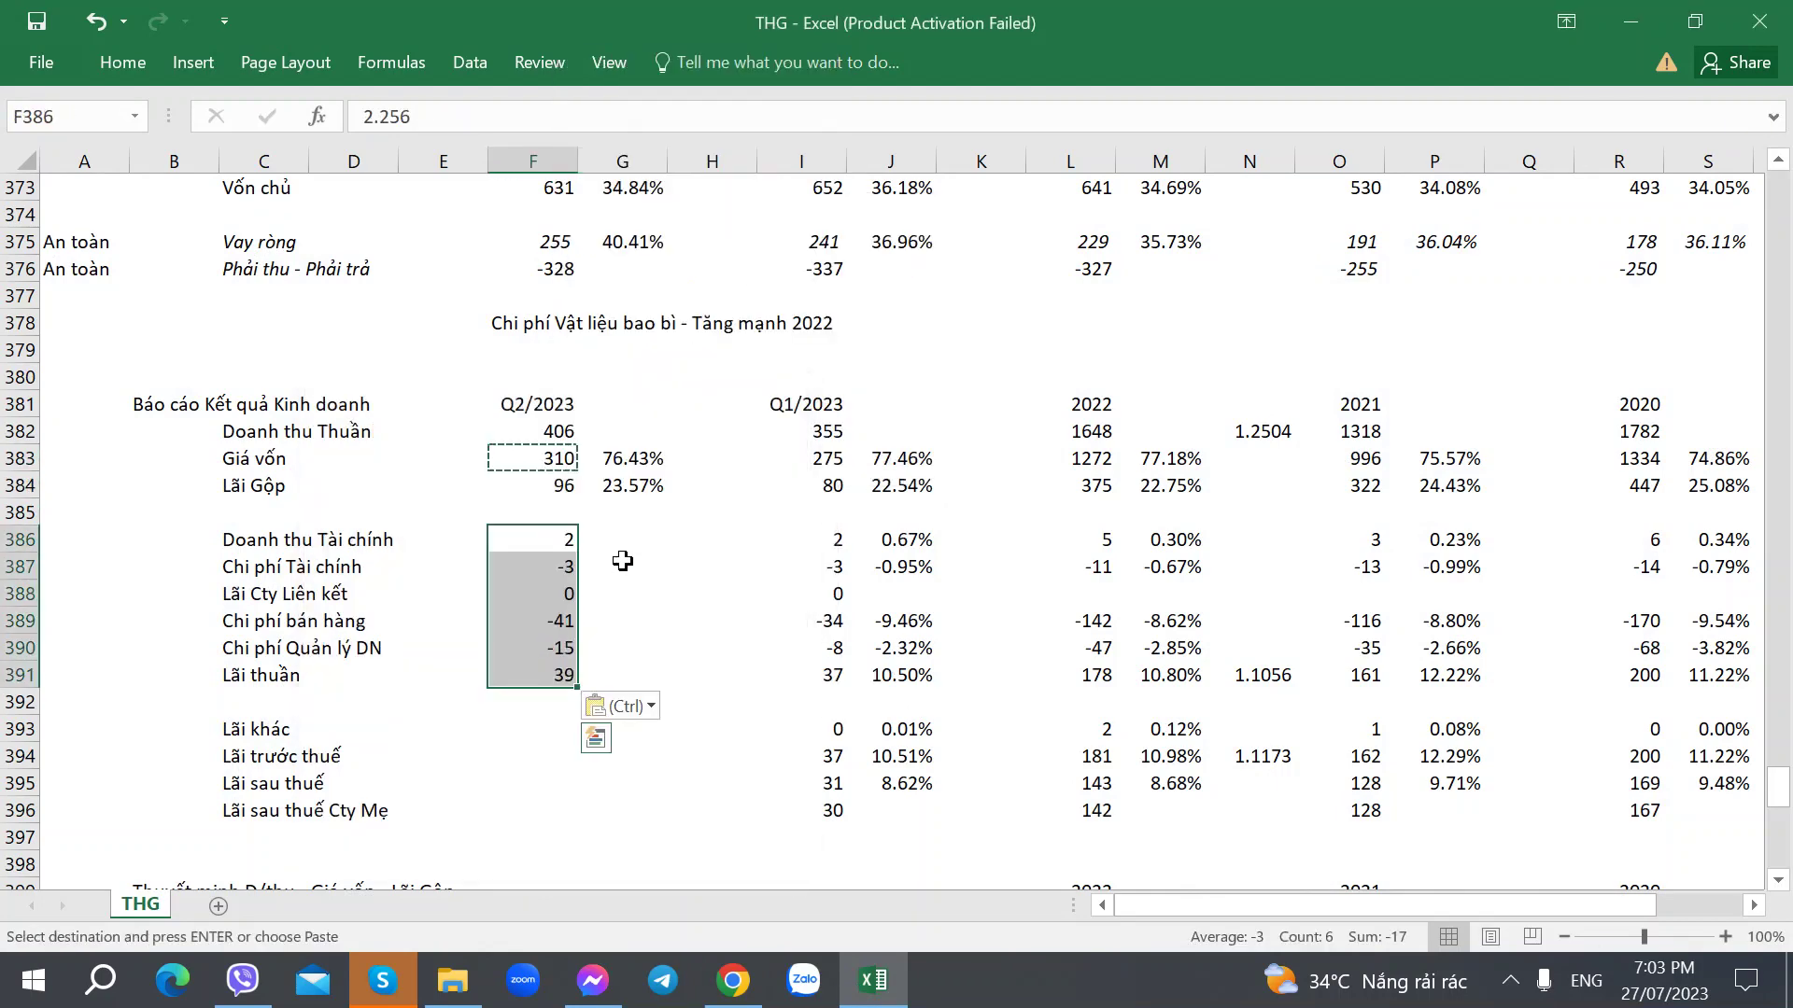
Copy the percent-of-revenue formula from the Lãi Gộp cell G384 into G386 and G387 for financial income and financial expense.
key("Right")
key("Up")
key("Up")
key("Escape")
key("ctrl+c")
key("Down")
key("Down")
key("ctrl+v")
key("Down")
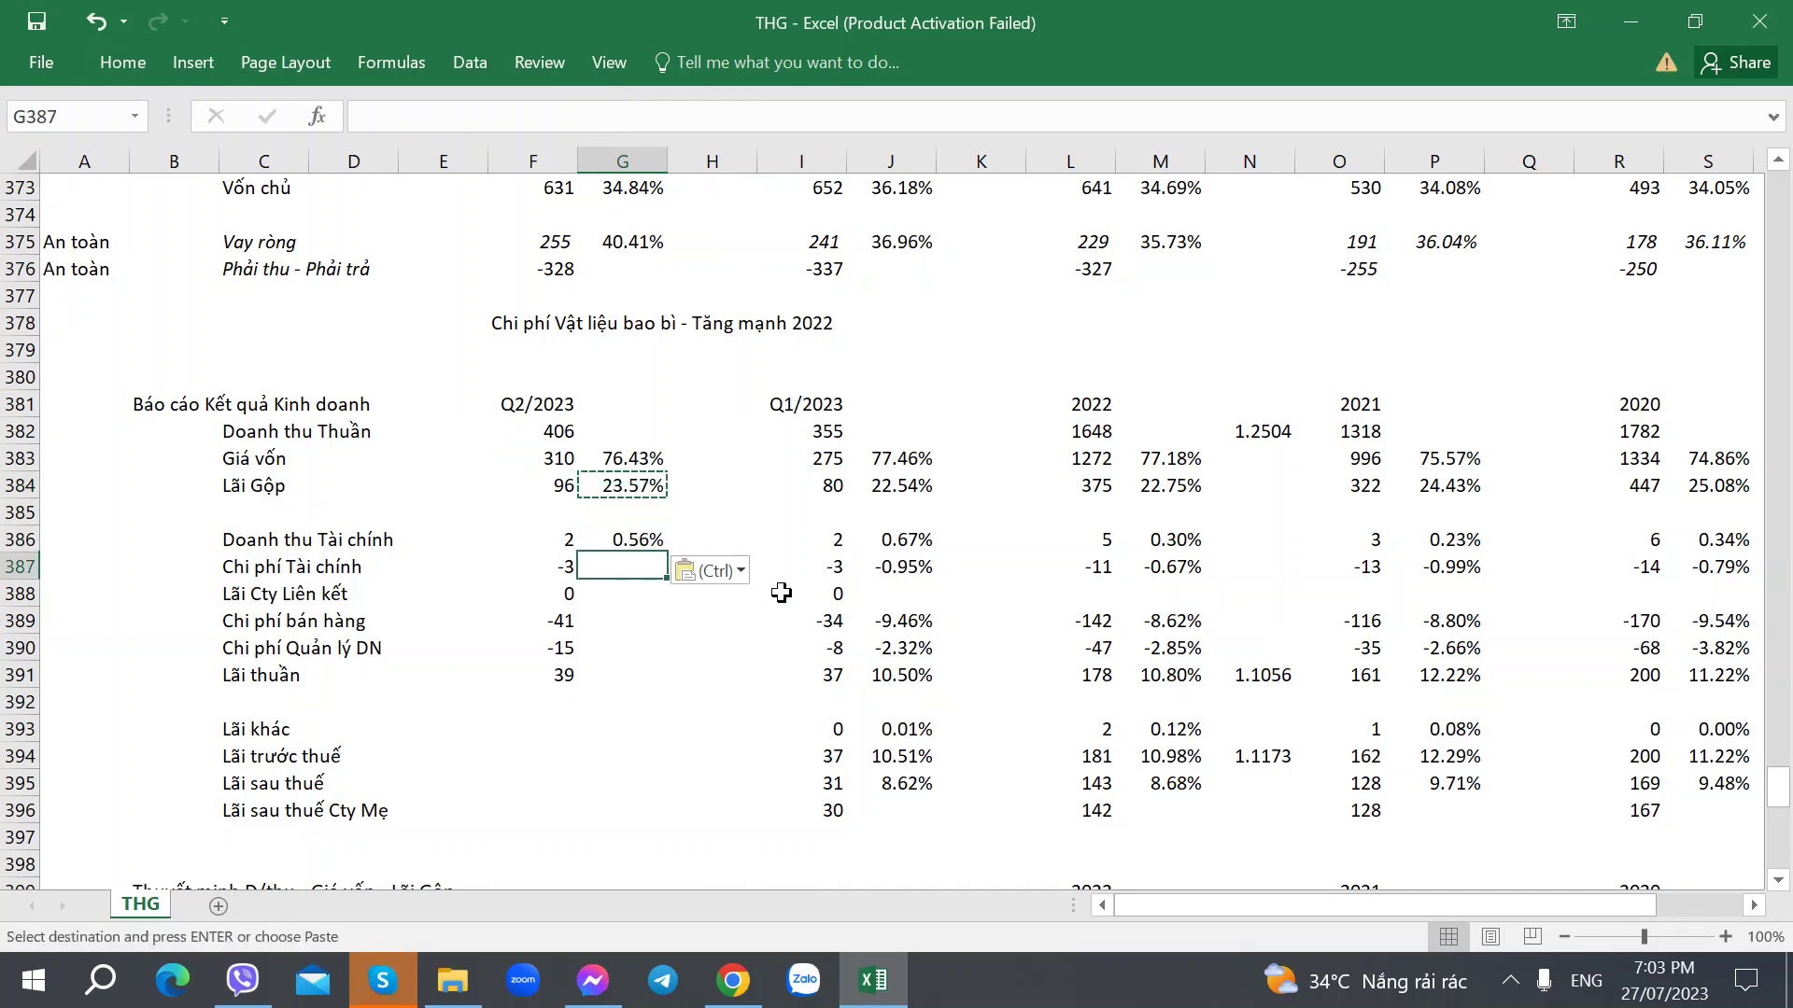
key("ctrl+v")
Paste the copied percent-of-revenue formula into G389, G390 and G391, skipping the Lãi Cty Liên kết row, and check the formula in G391.
key("Down")
key("Down")
key("ctrl+v")
key("Down")
key("ctrl+v")
key("Down")
key("ctrl+v")
key("Down")
key("ctrl")
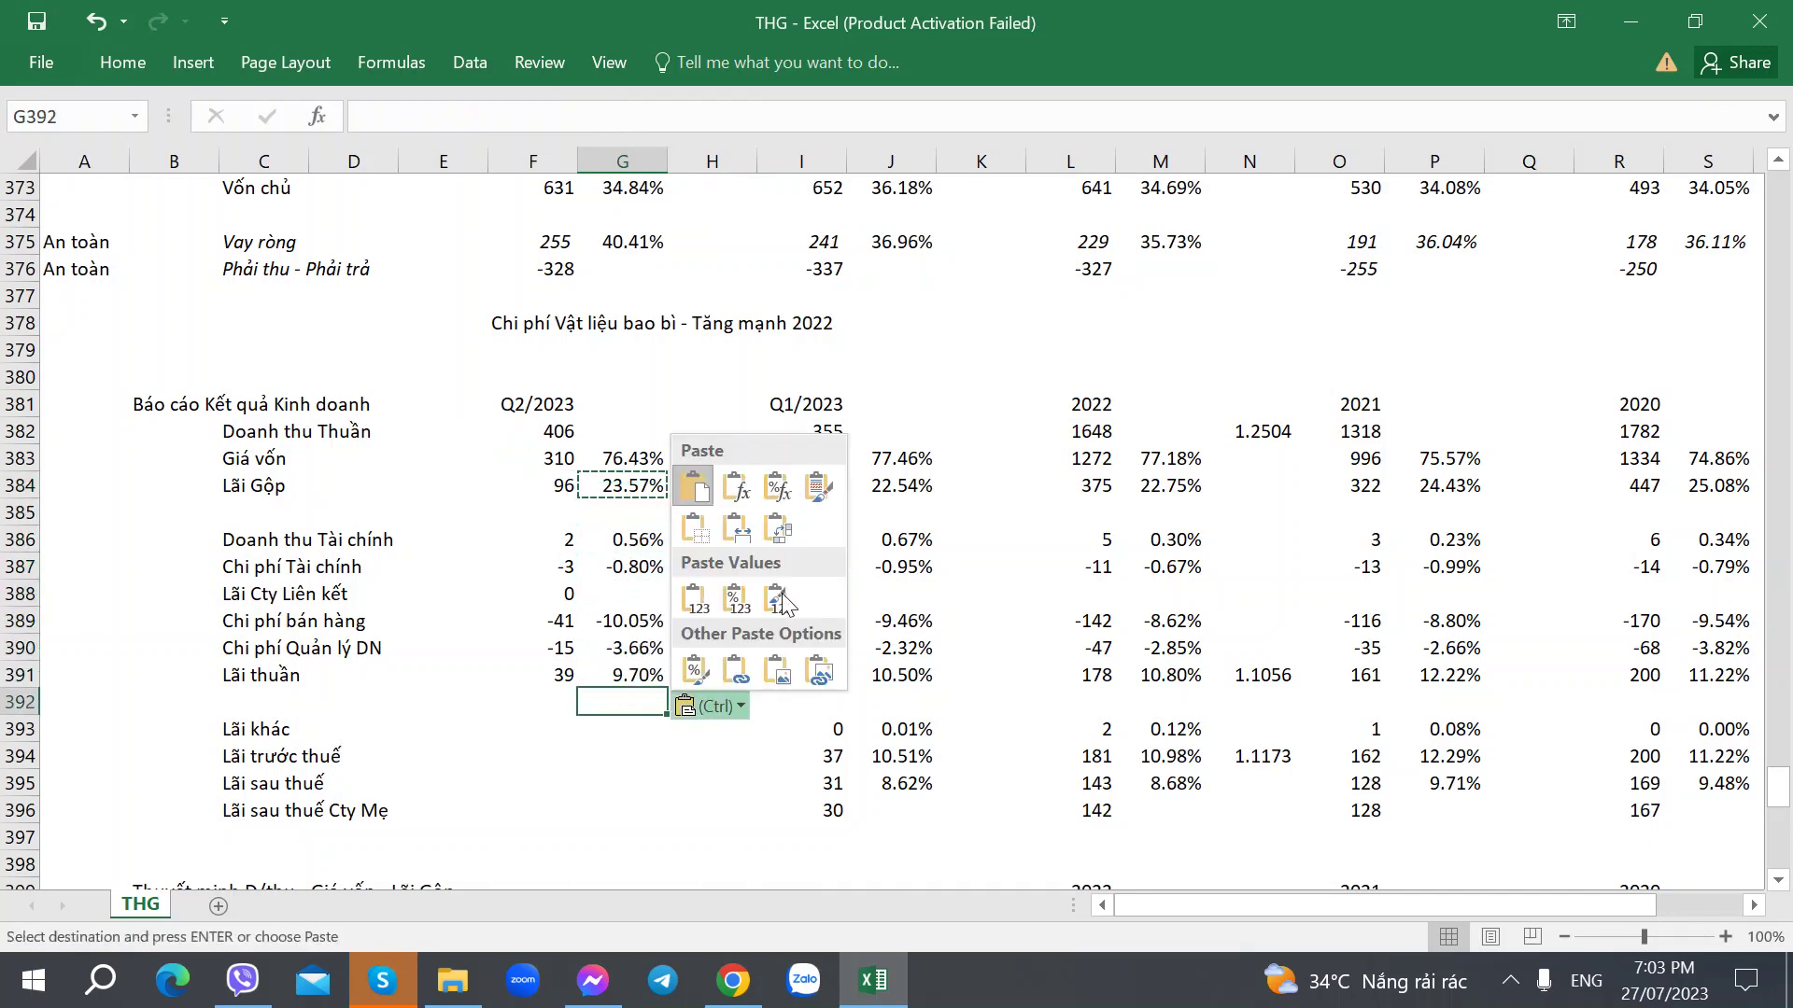
key("alt+Tab")
key("alt+Tab")
key("Up")
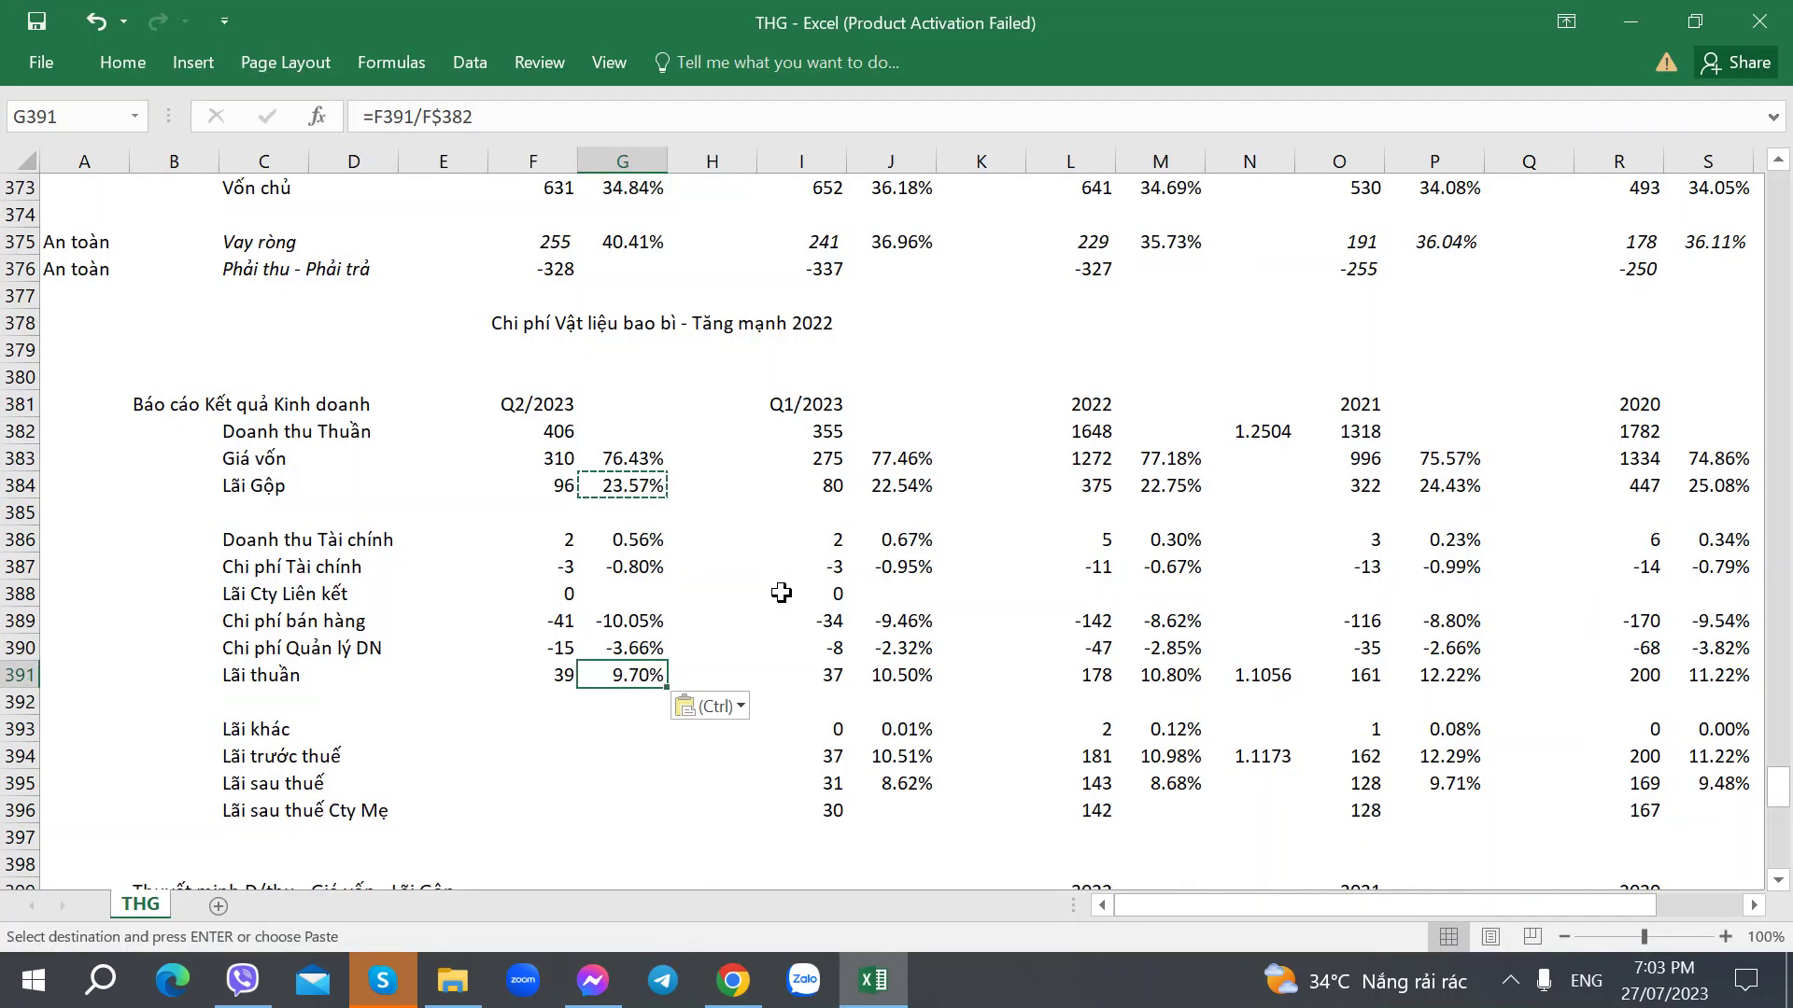
key("F2")
key("Tab")
key("Left")
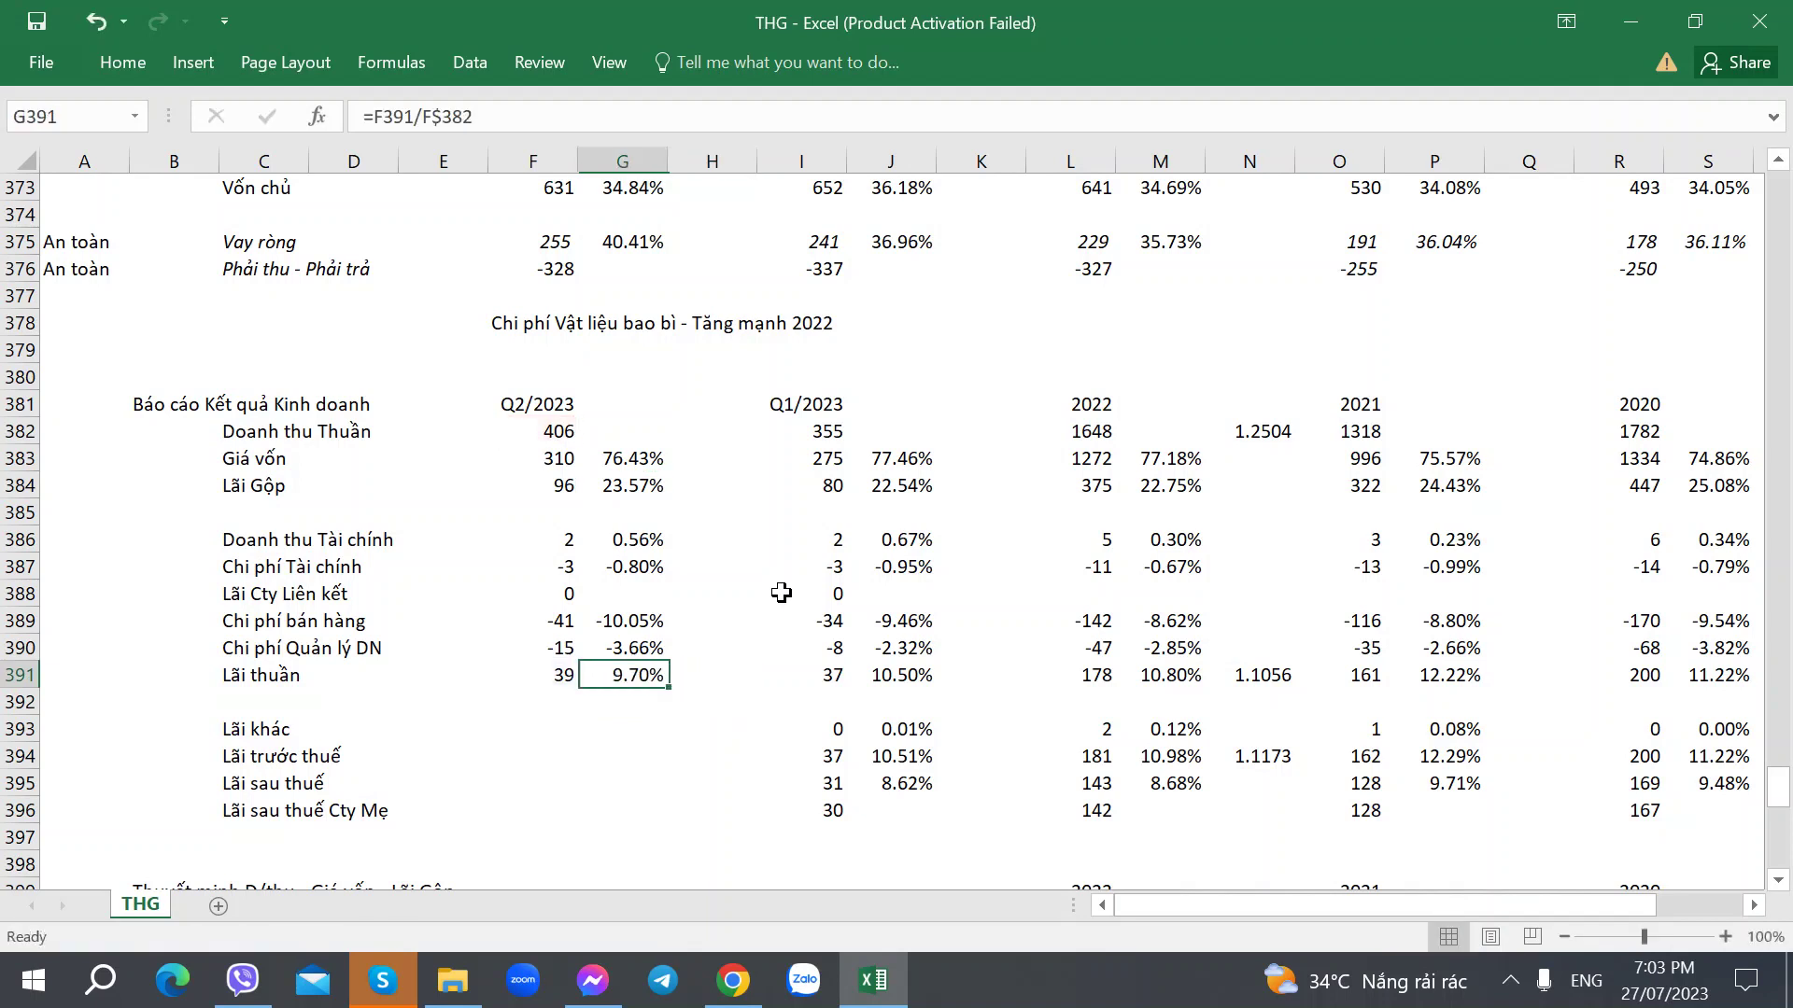
Compare the Q2/2023 selling and administrative expenses in rows 389 and 390 with the Q1/2023 percentages.
key("Up")
key("Up")
key("Left")
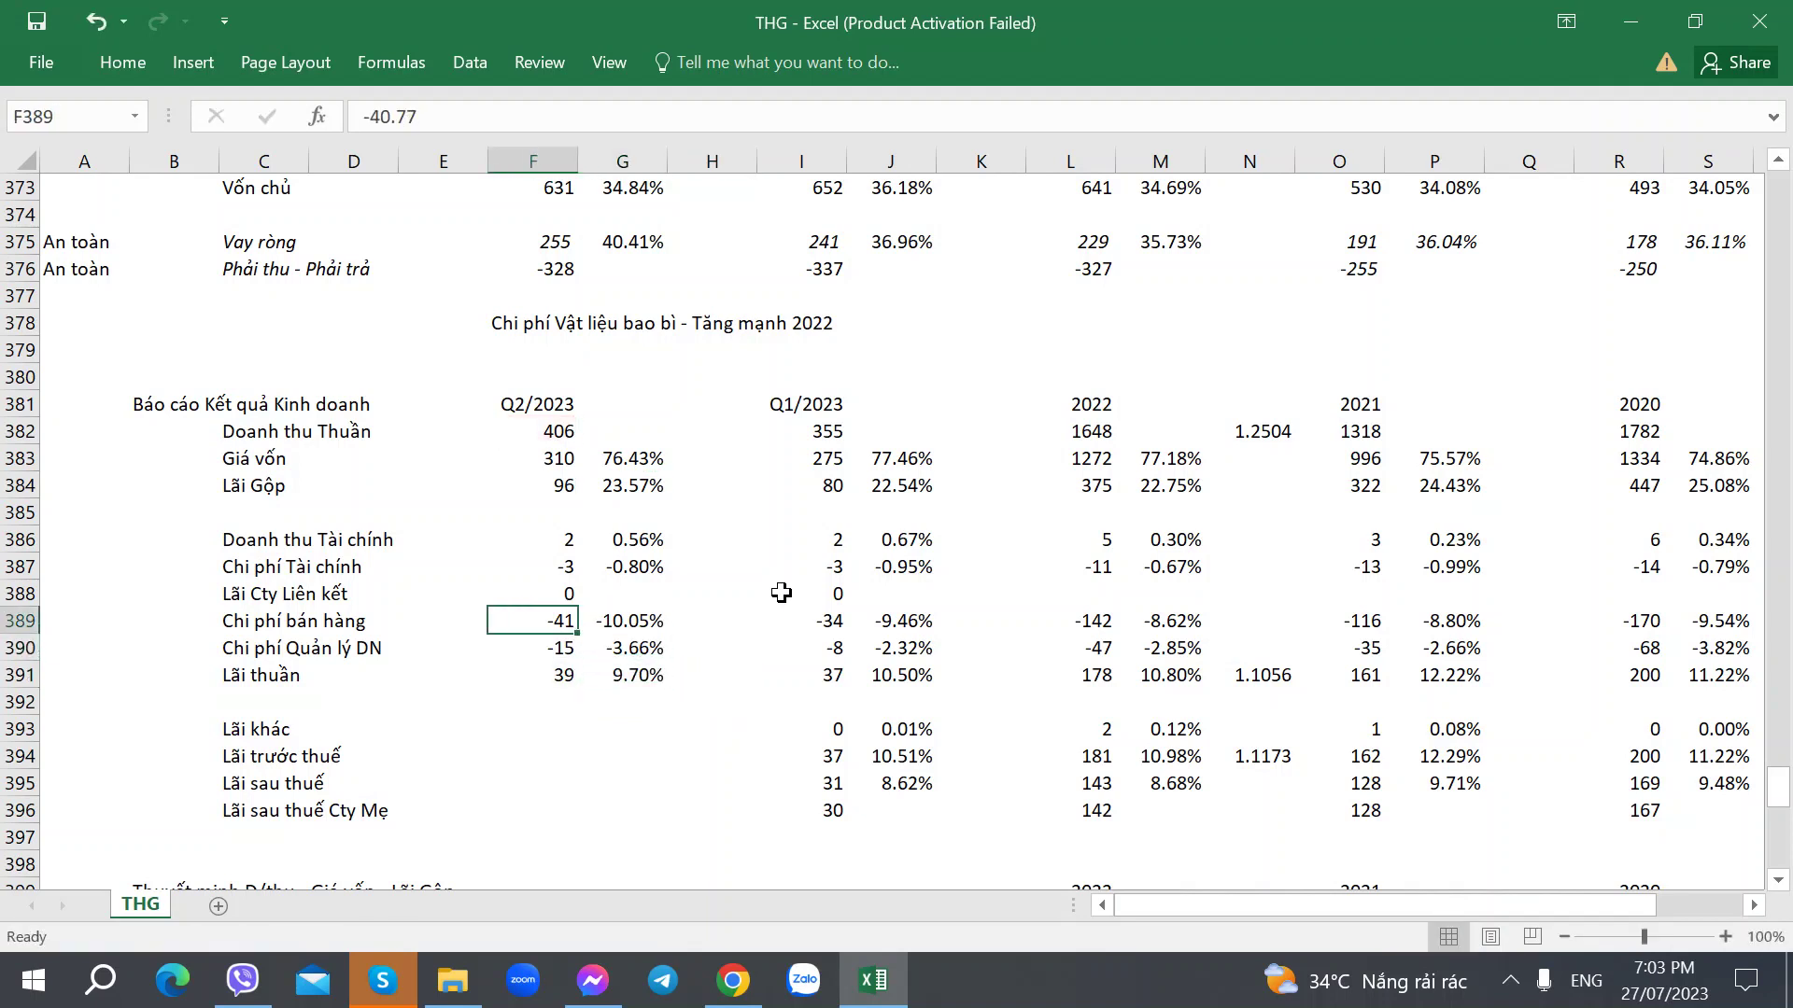
key("Down")
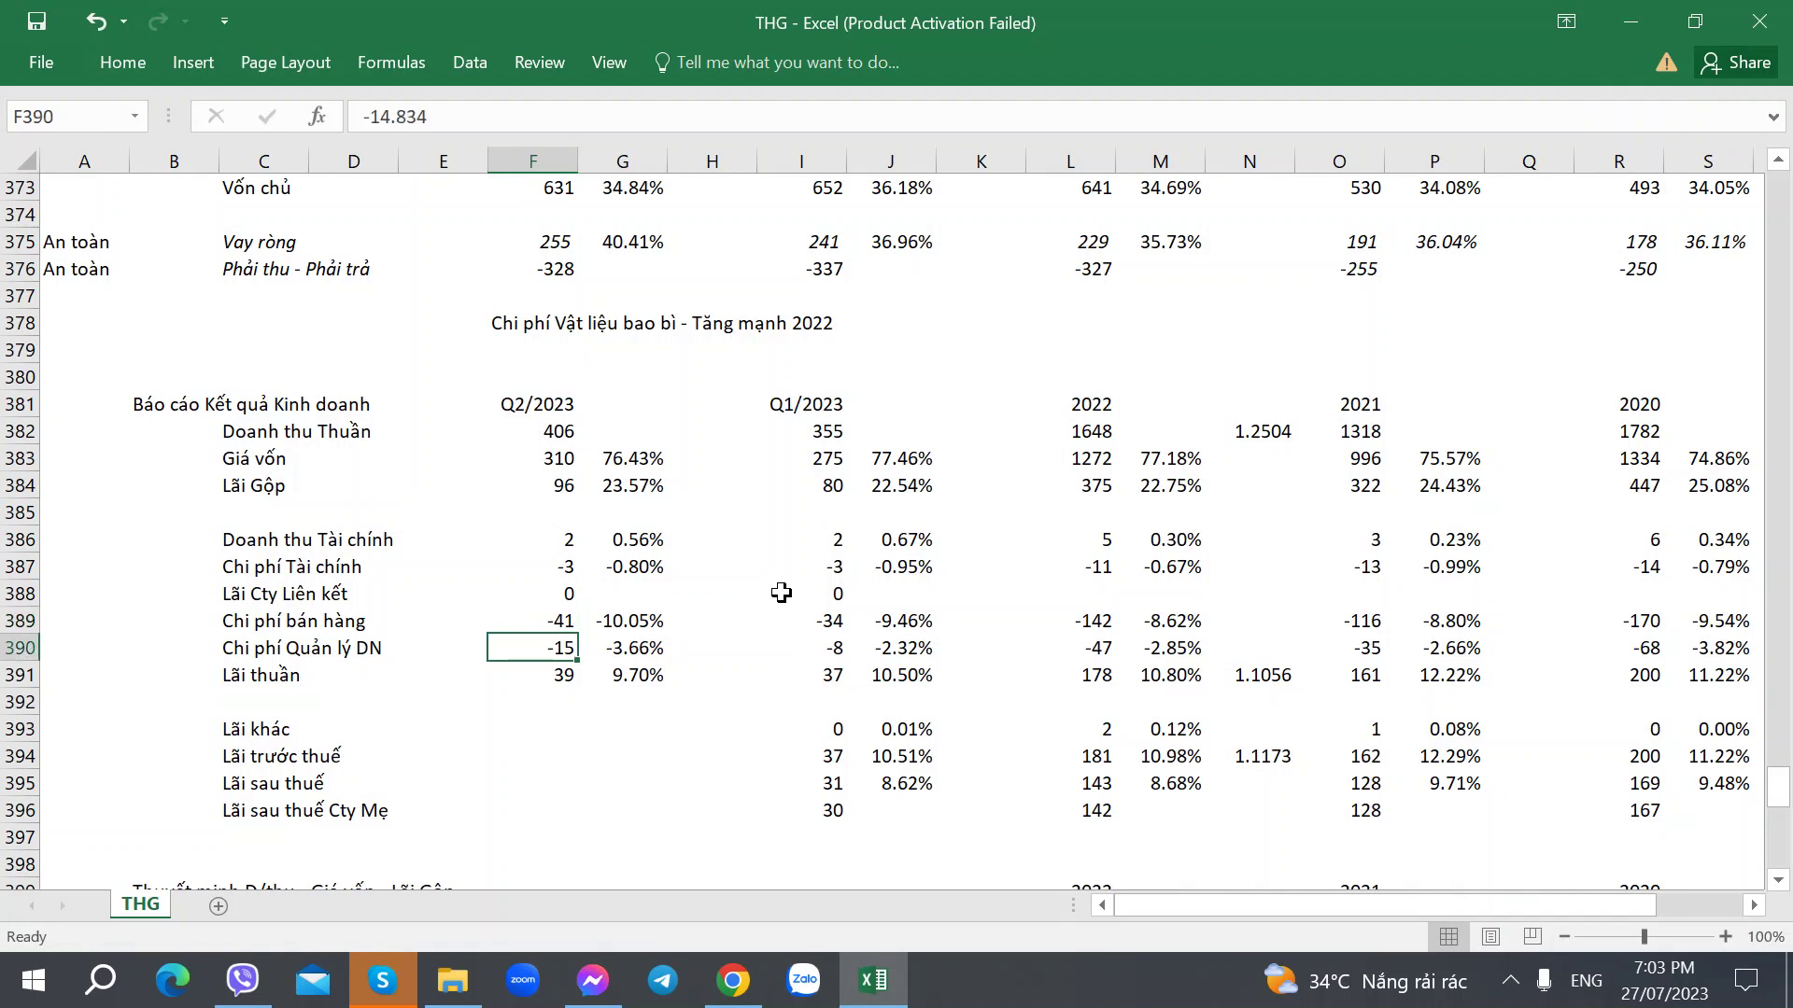
key("Right")
key("Right")
key("Right")
key("Right")
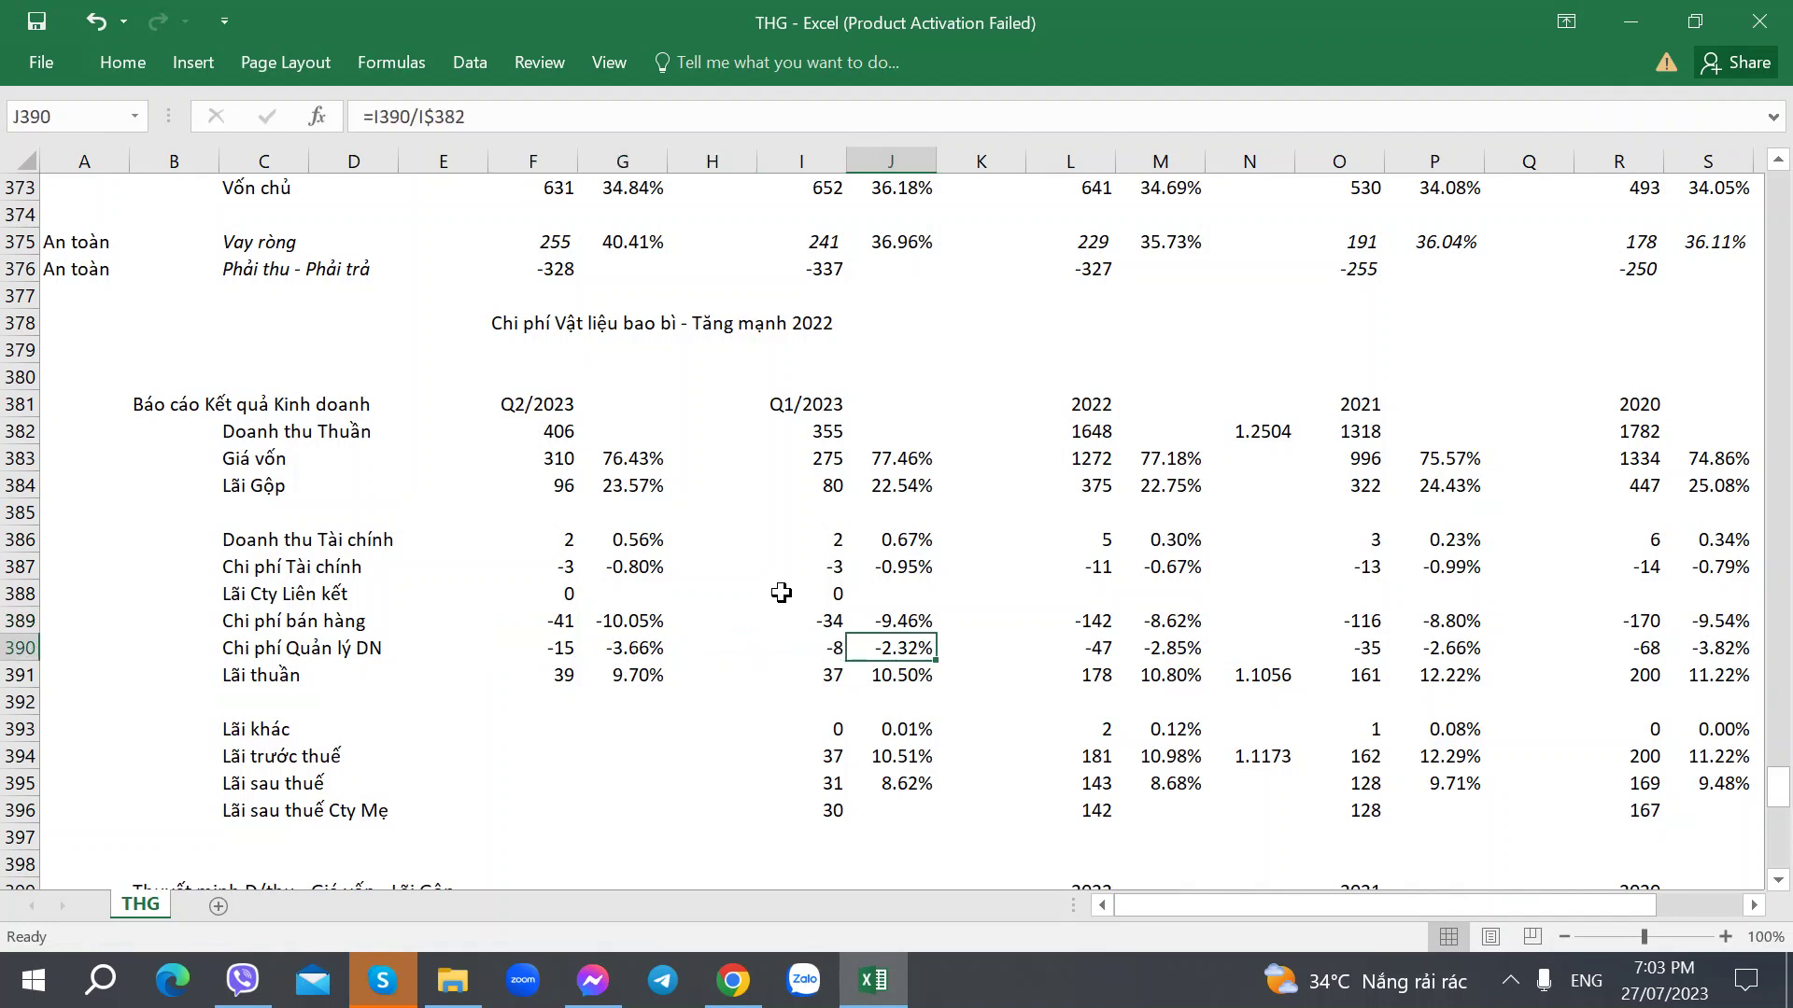
key("Left")
key("Left")
key("Left")
key("Left")
key("Up")
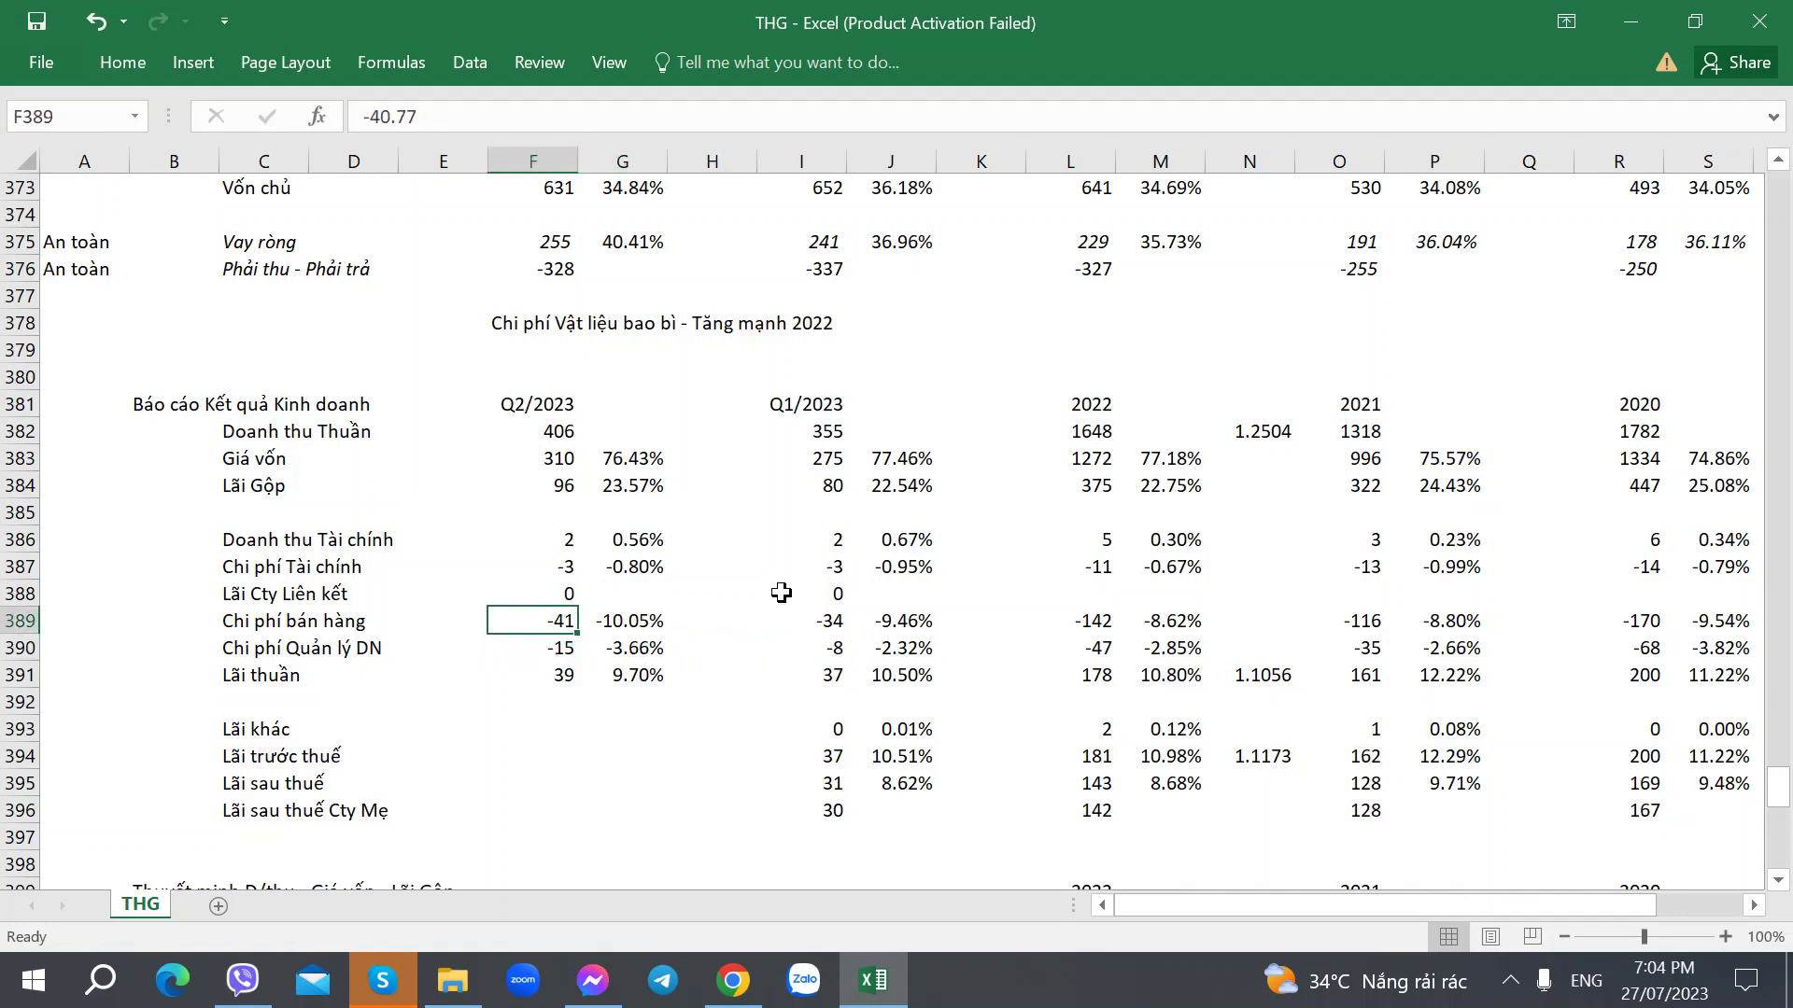
key("Down")
key("Down")
key("Down")
key("Down")
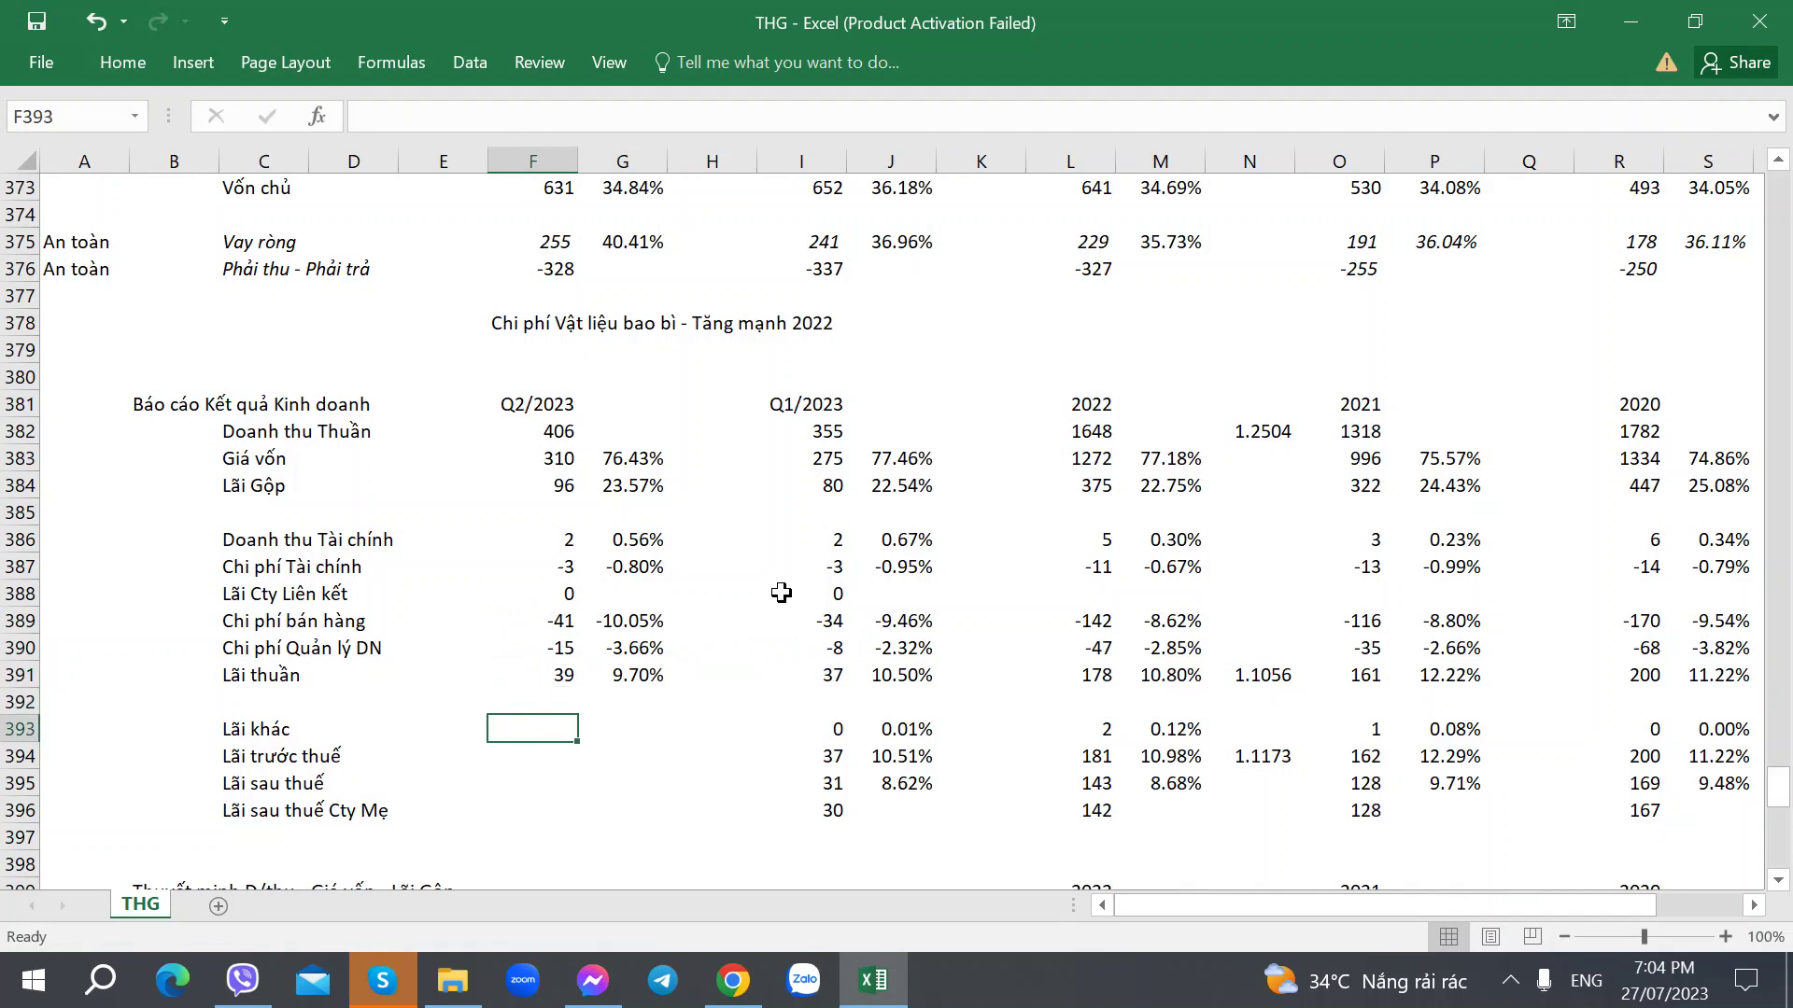
Examine the Q2/2023 revenue and gross profit rows, including the gross margin percentage in G384.
key("Up")
key("Up")
key("Up")
key("Up")
key("Up")
key("Up")
key("Up")
key("Up")
key("Up")
key("Up")
key("Down")
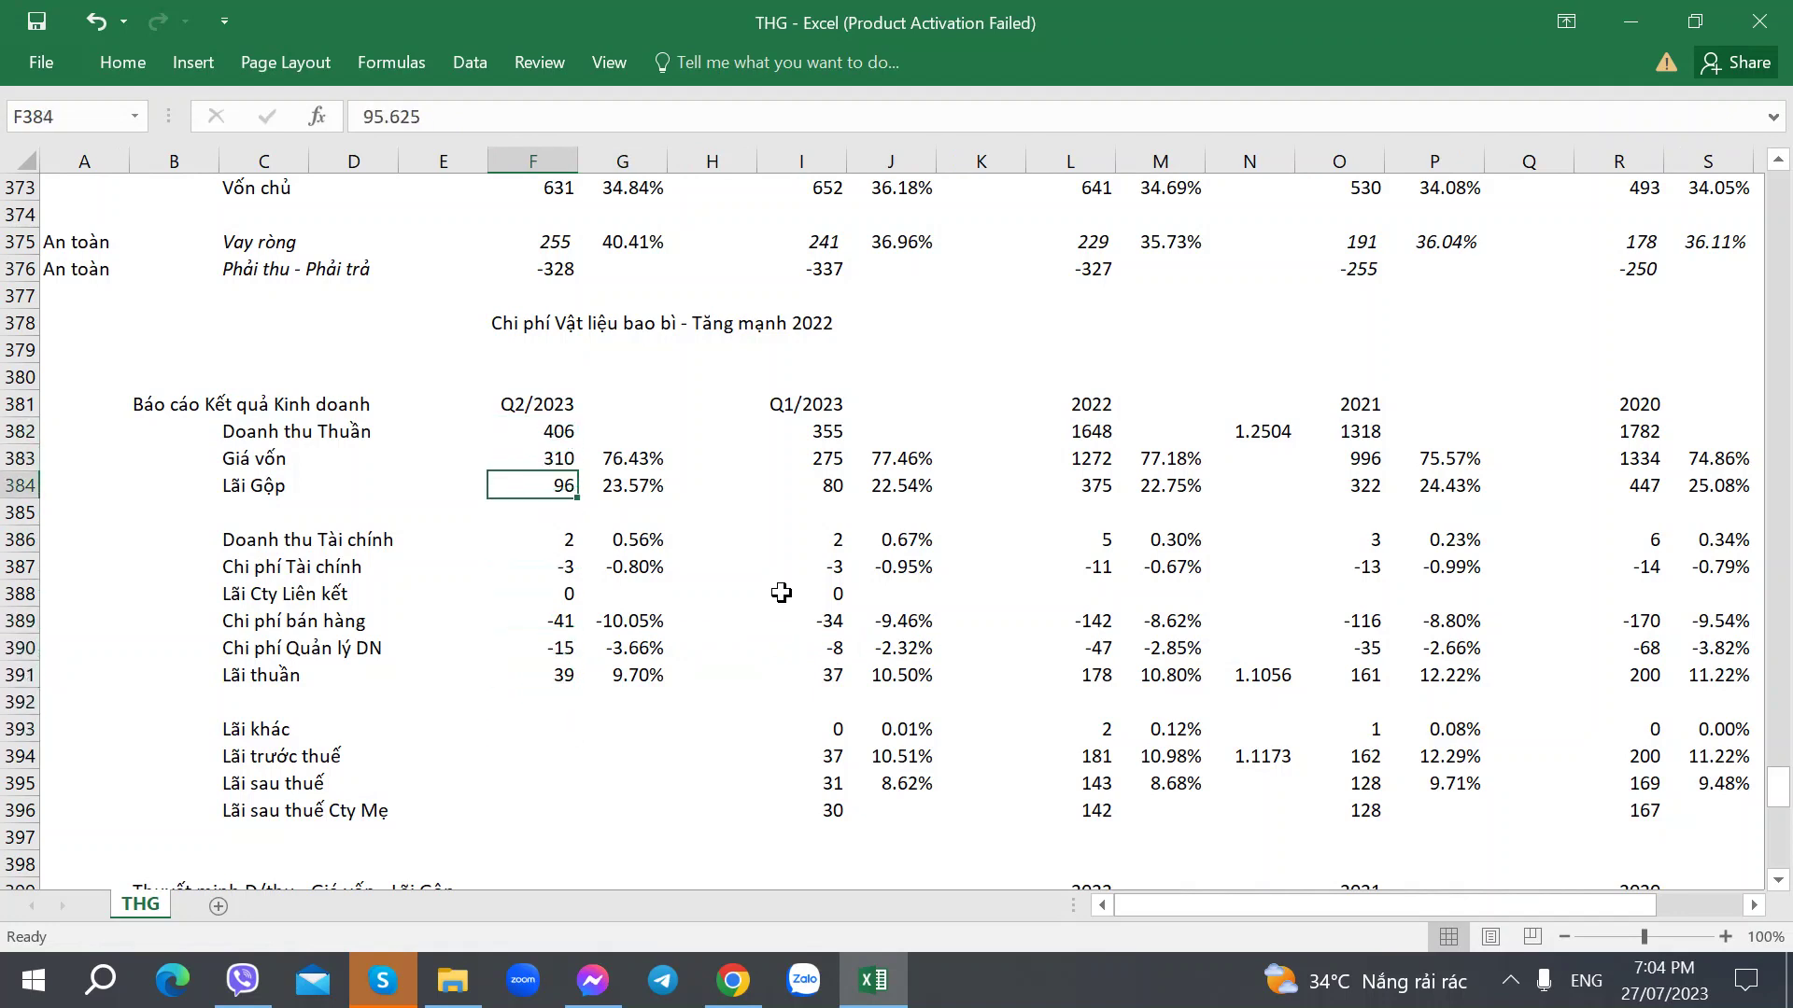
key("Right")
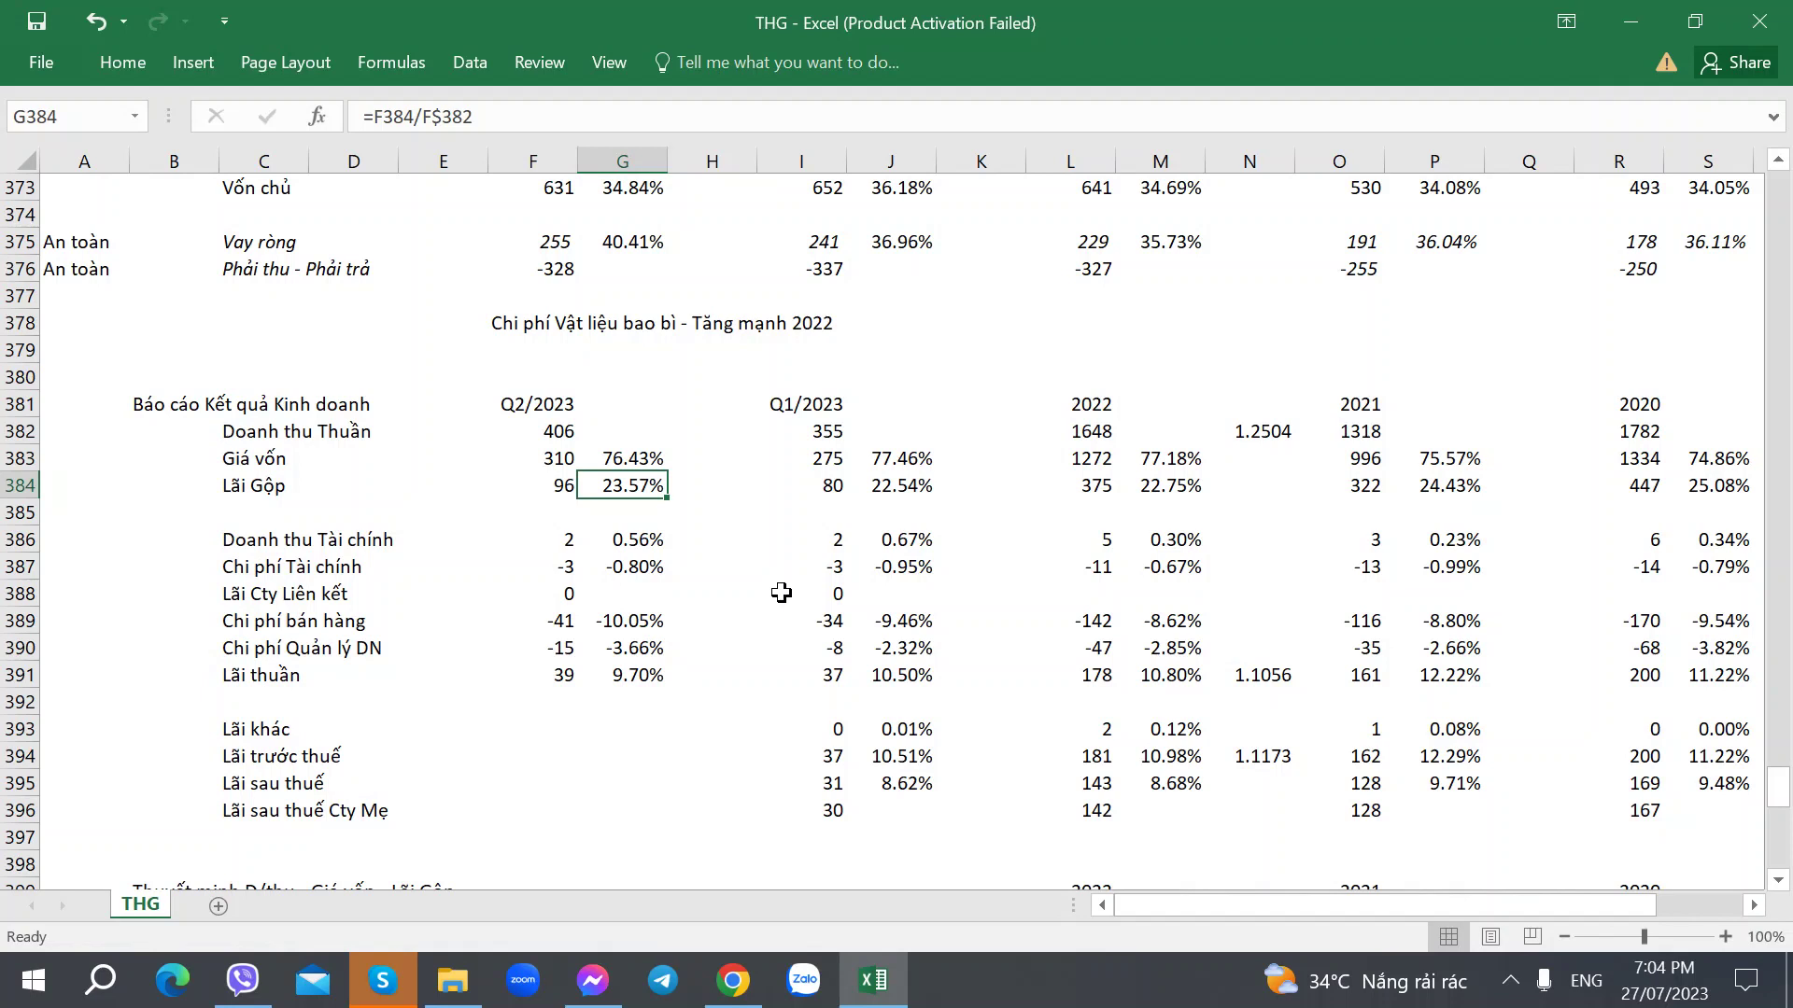
Look up the Q2 2023 other profit in the PDF and enter -0.43 as Lãi khác in F393.
key("Down")
key("Down")
key("Down")
key("Down")
key("Down")
key("Down")
key("Down")
key("Down")
key("Down")
key("Left")
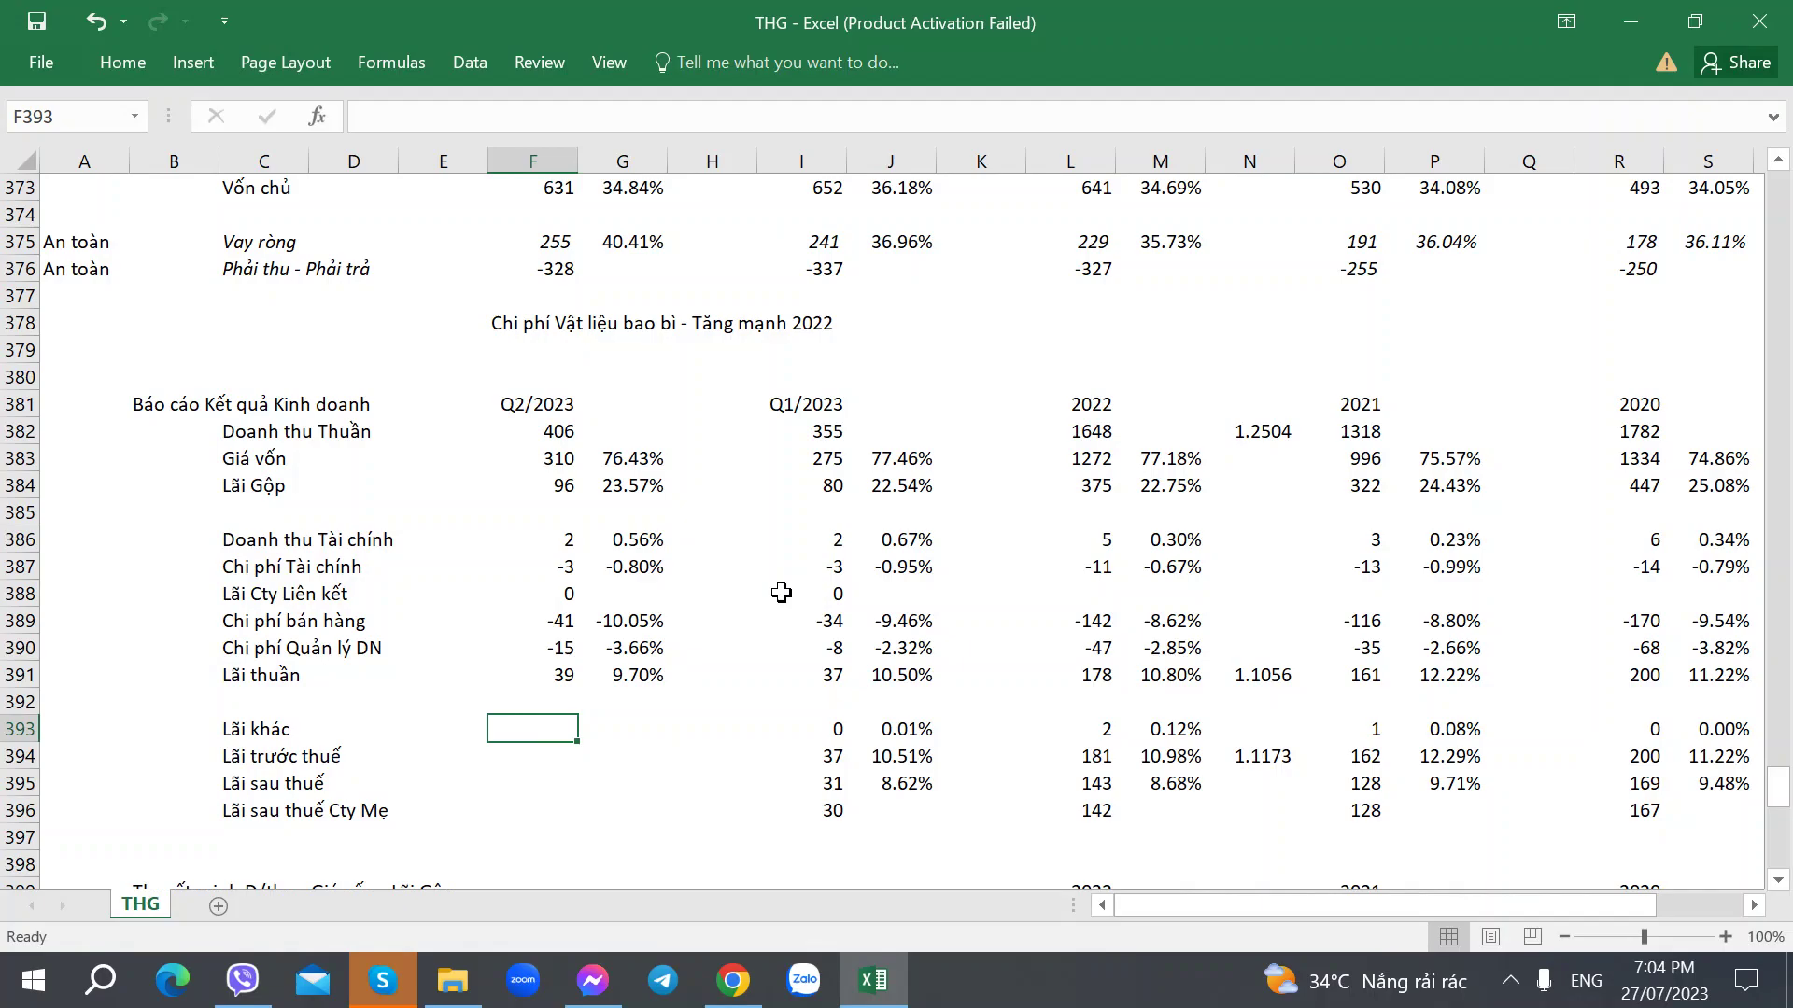
key("alt+Tab")
scroll(731, 657, "down", 2)
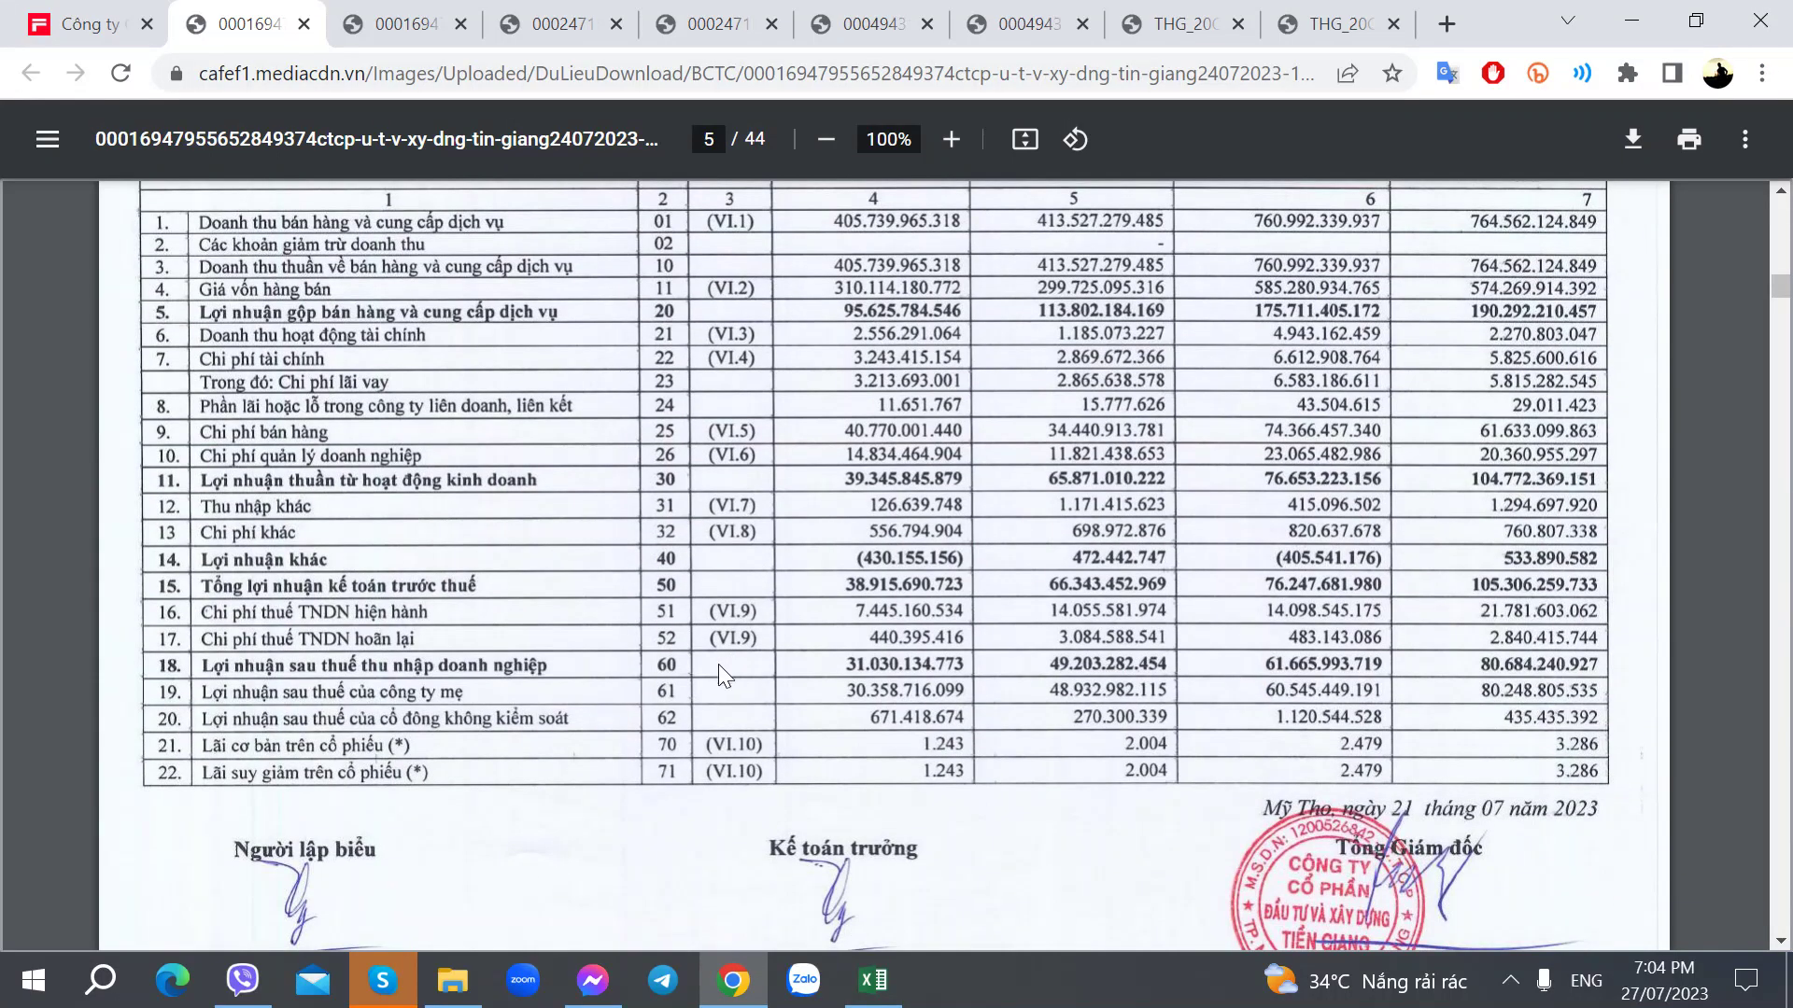
key("alt+Tab")
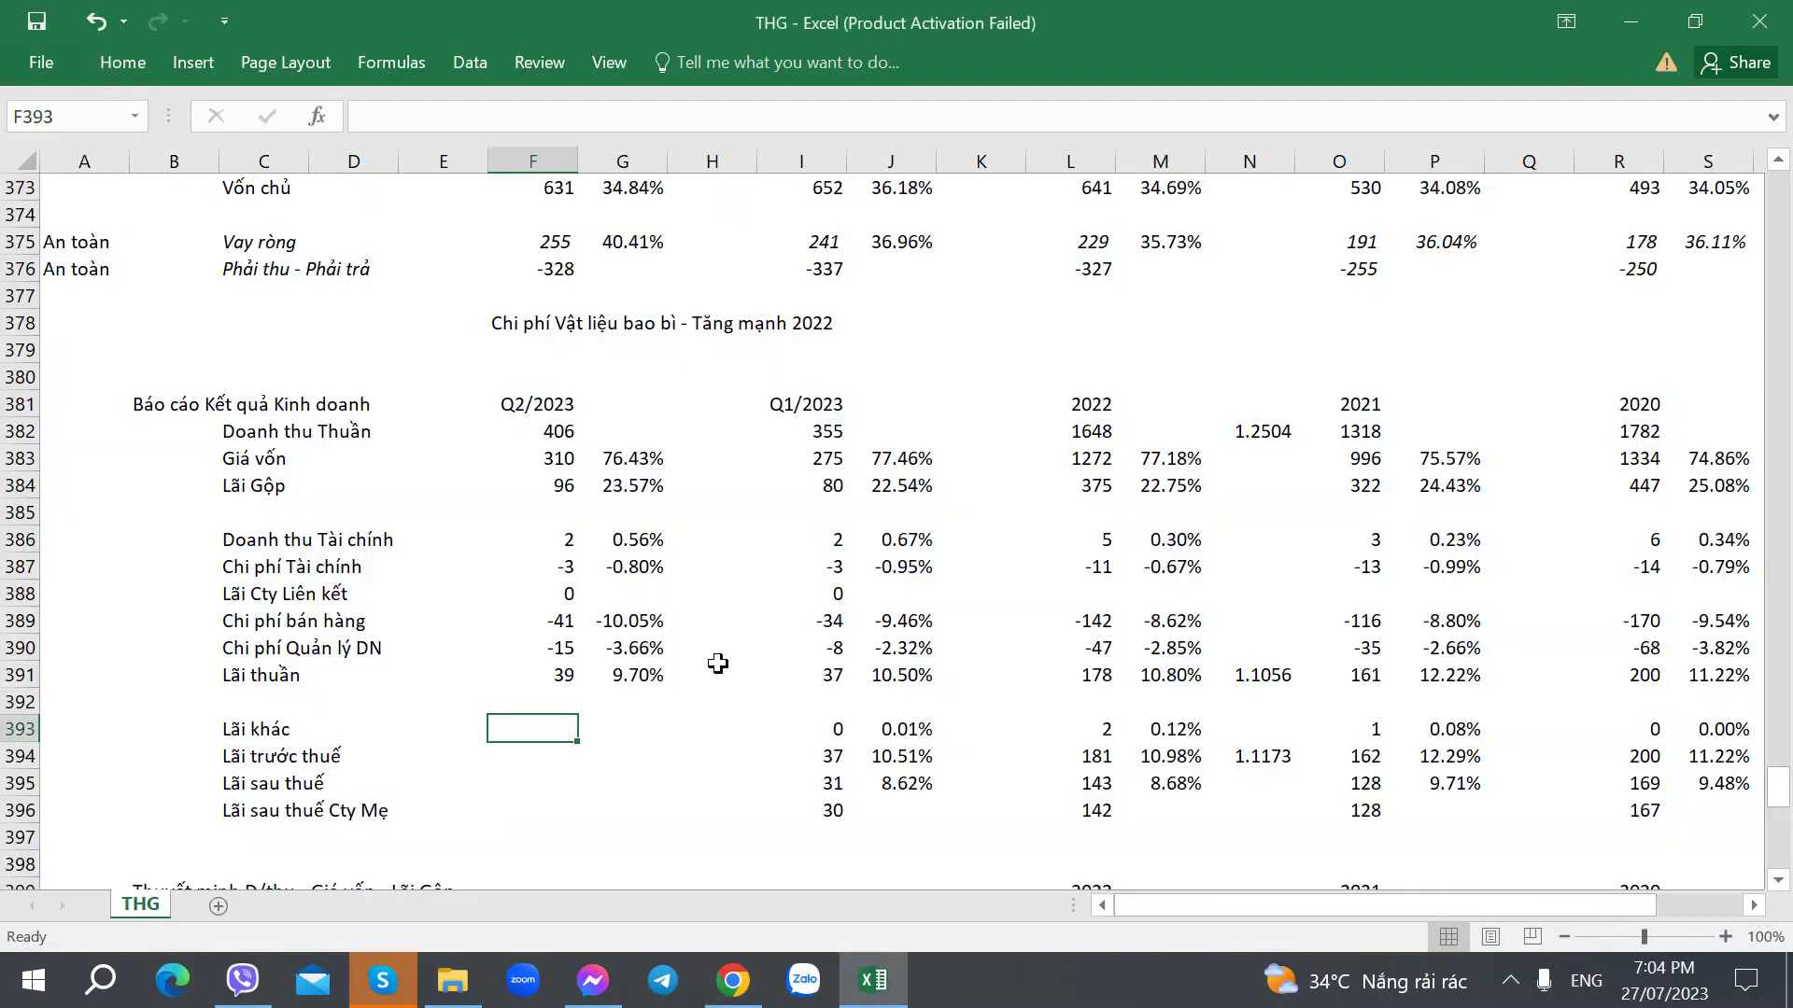
key("alt+Tab")
key("alt+Tab")
type("-")
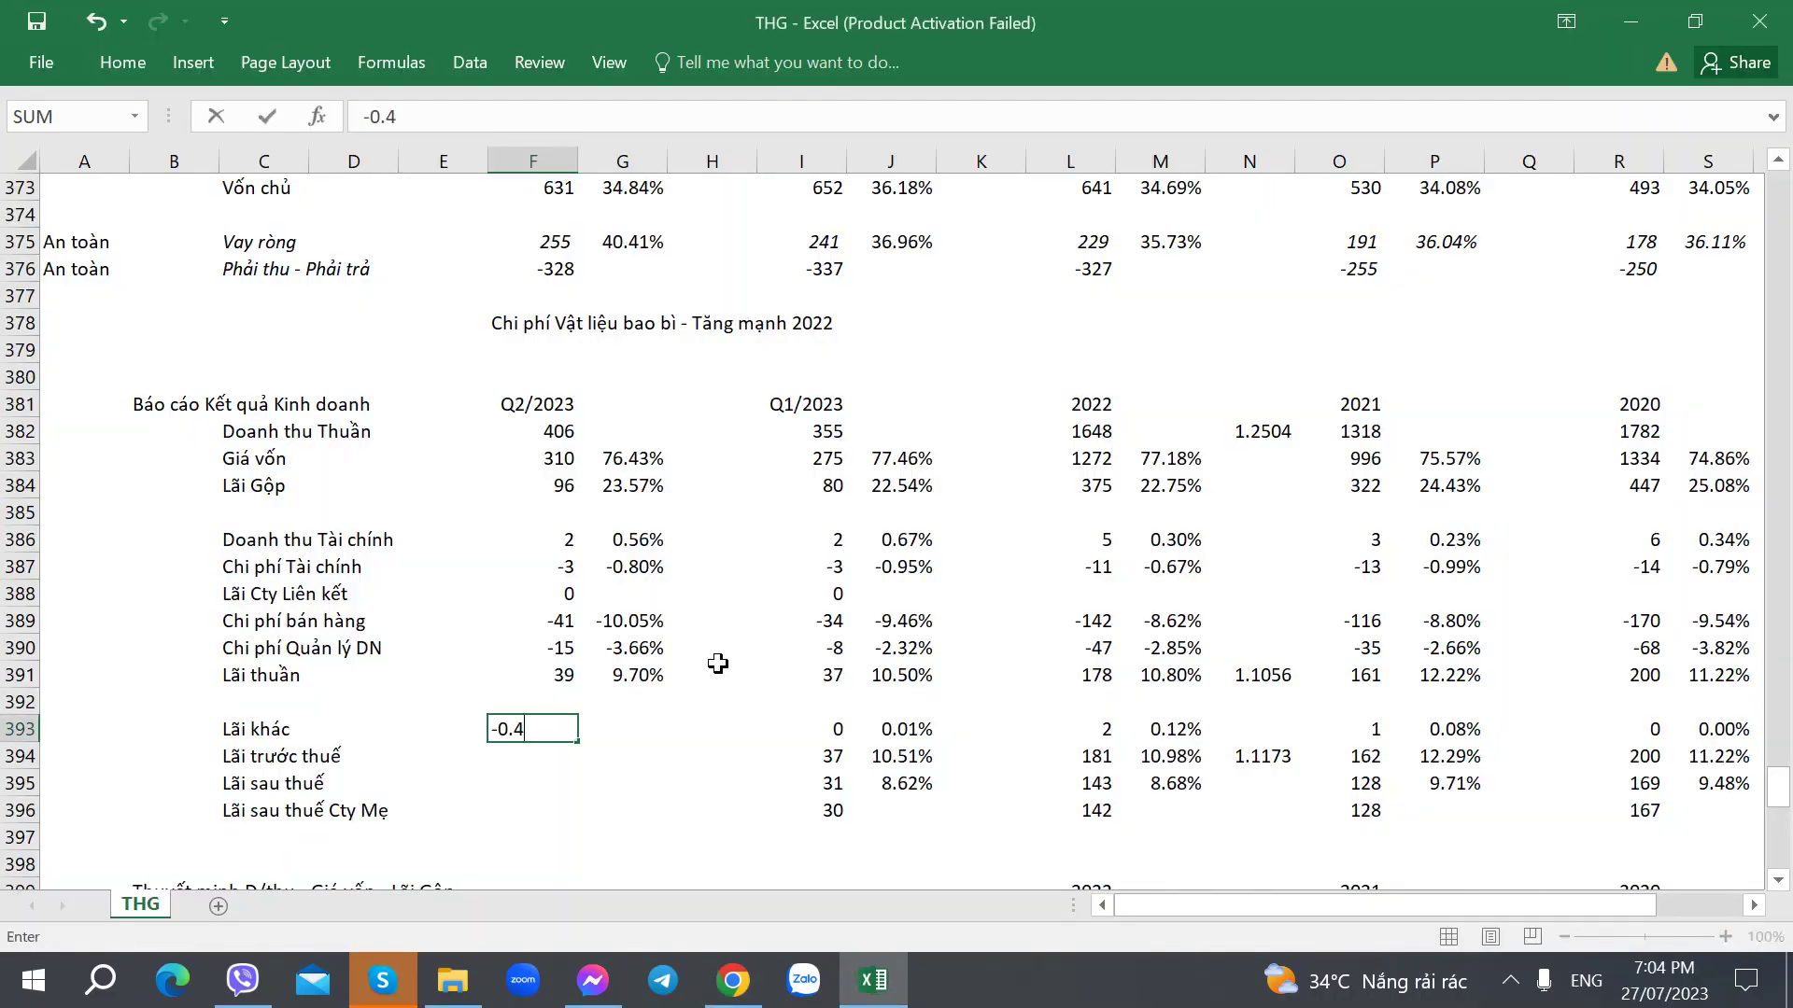
key("Tab")
Look up the Q2 2023 pre-tax profit in the PDF and enter 38.915 as Lãi trước thuế in F394.
key("alt+Tab")
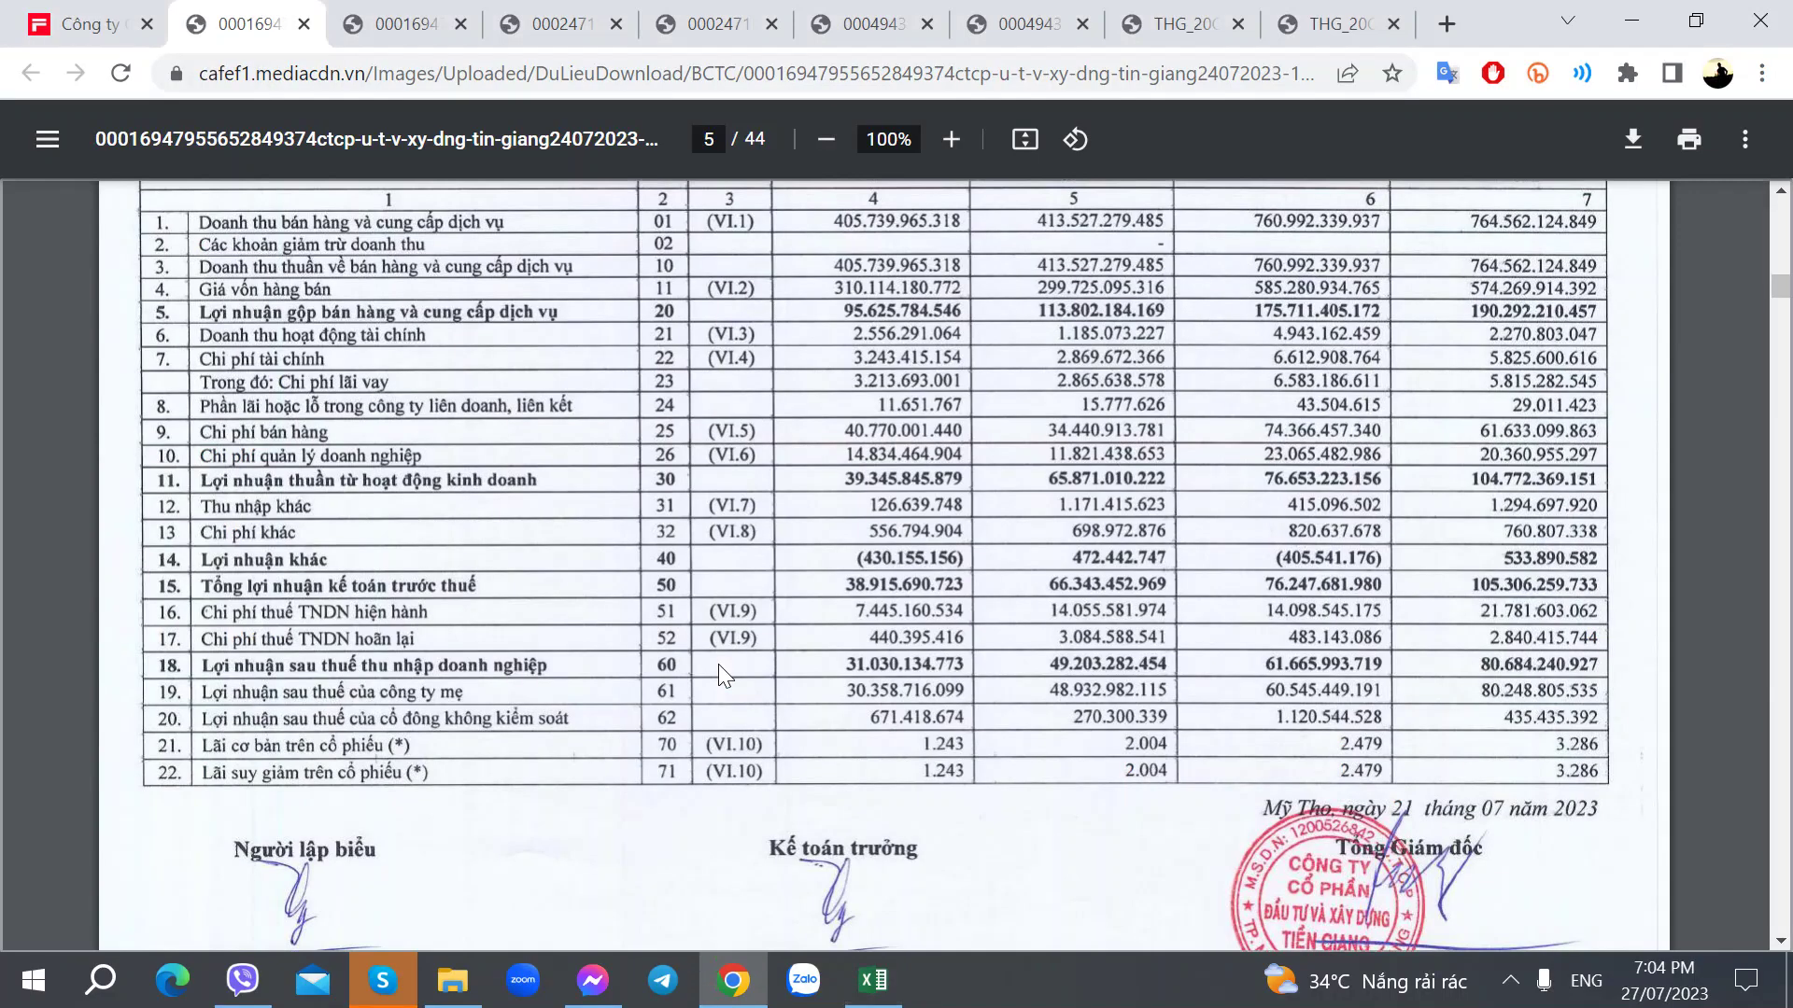
key("alt+Tab")
key("Left")
key("Down")
key("alt+Tab")
key("alt+Tab")
type("38.915")
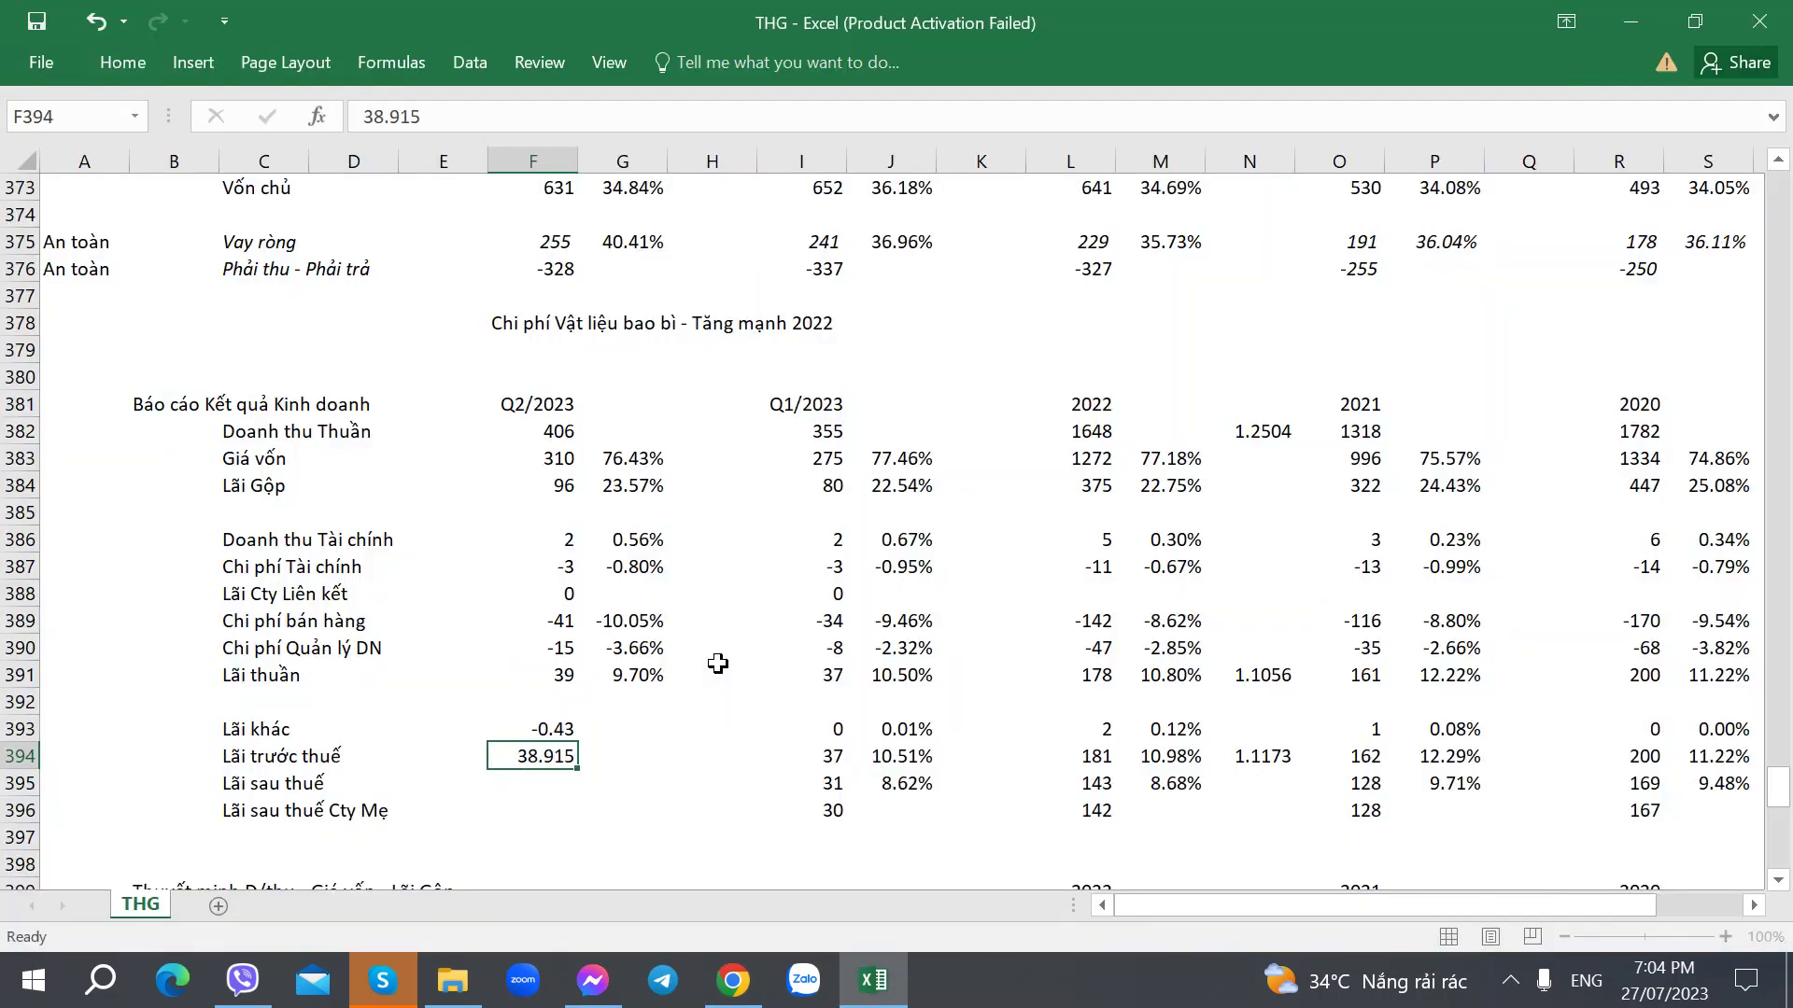
From the PDF, enter 31.03 as Lãi sau thuế in F395 and 30.358 as Lãi sau thuế Cty Mẹ in F396.
key("alt+Tab")
type("31.03")
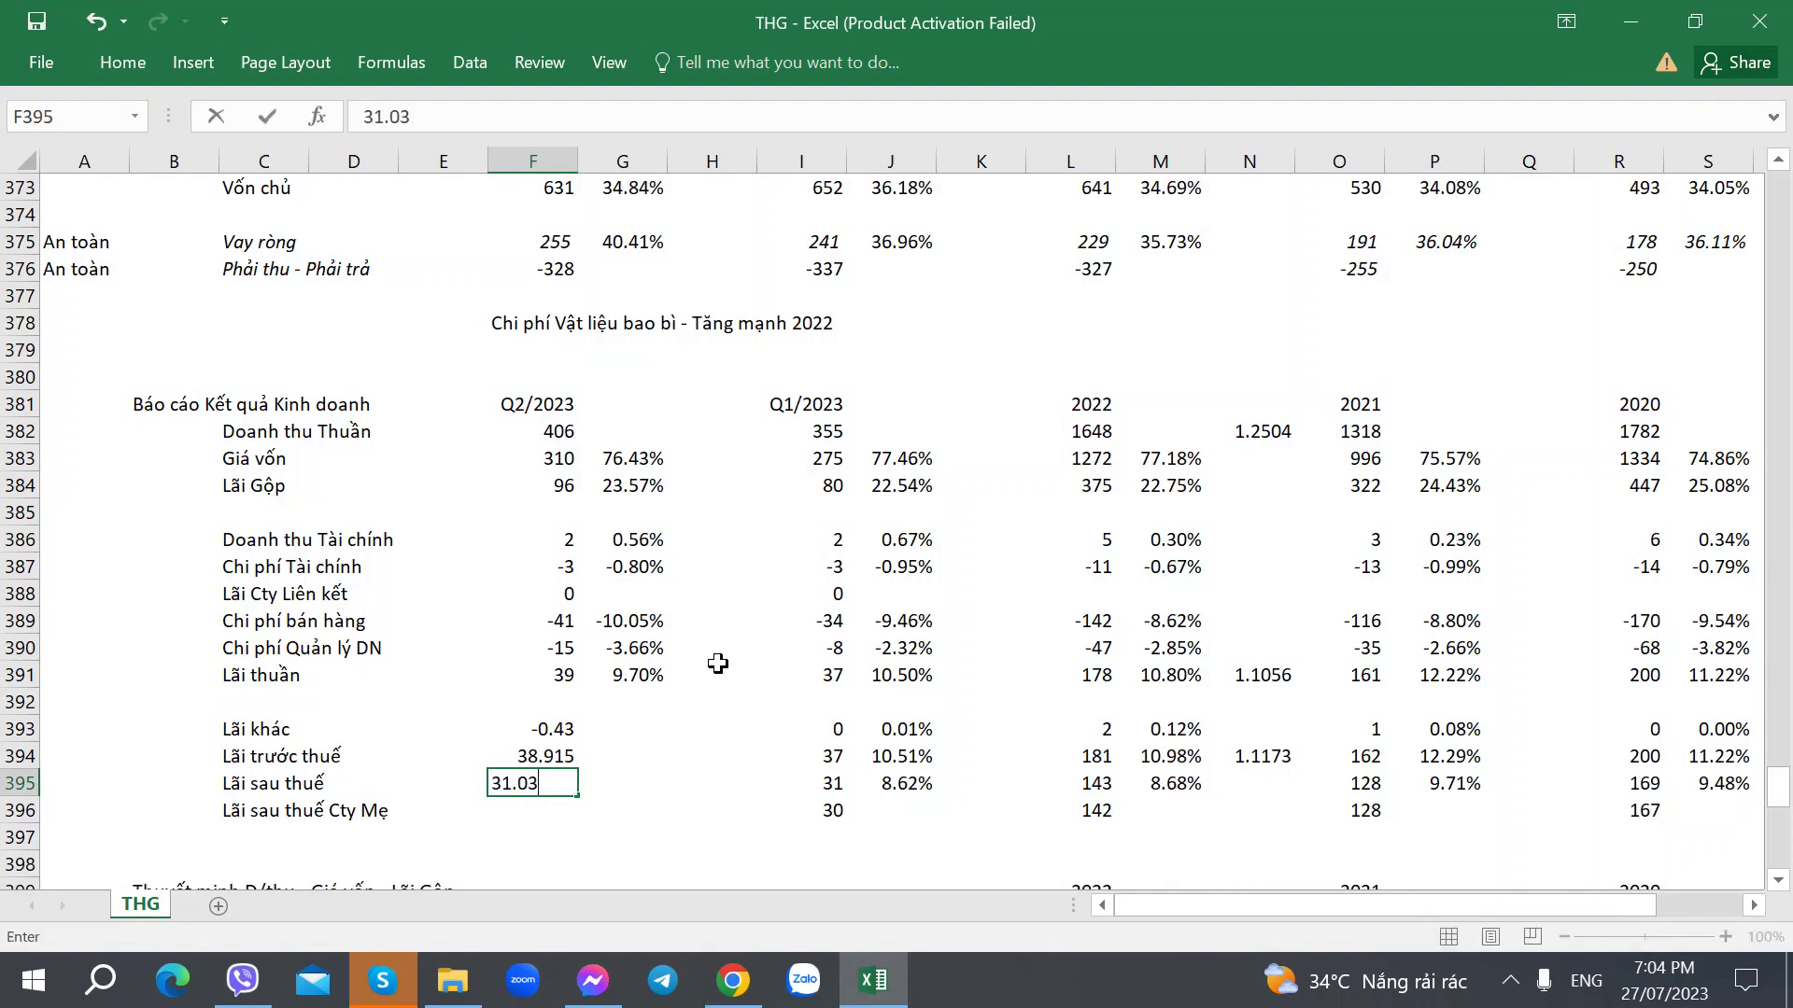
key("alt+Tab")
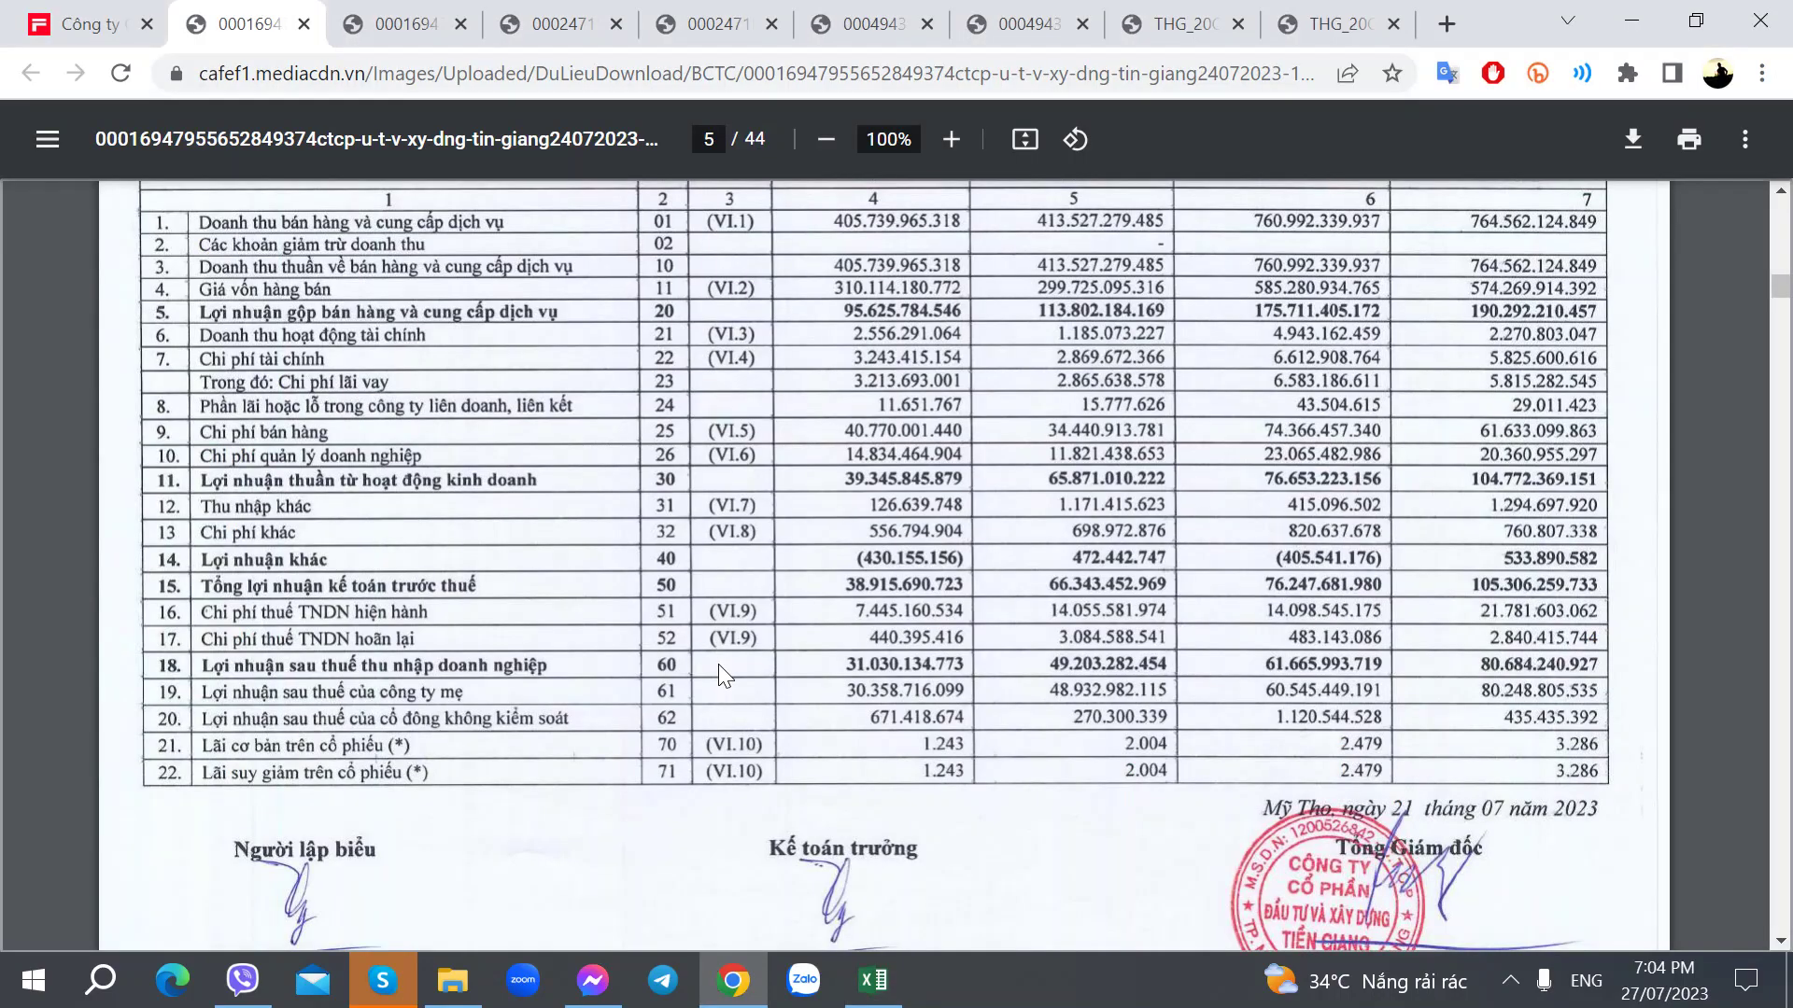
key("alt+Tab")
type("30.358")
key("ctrl+Return")
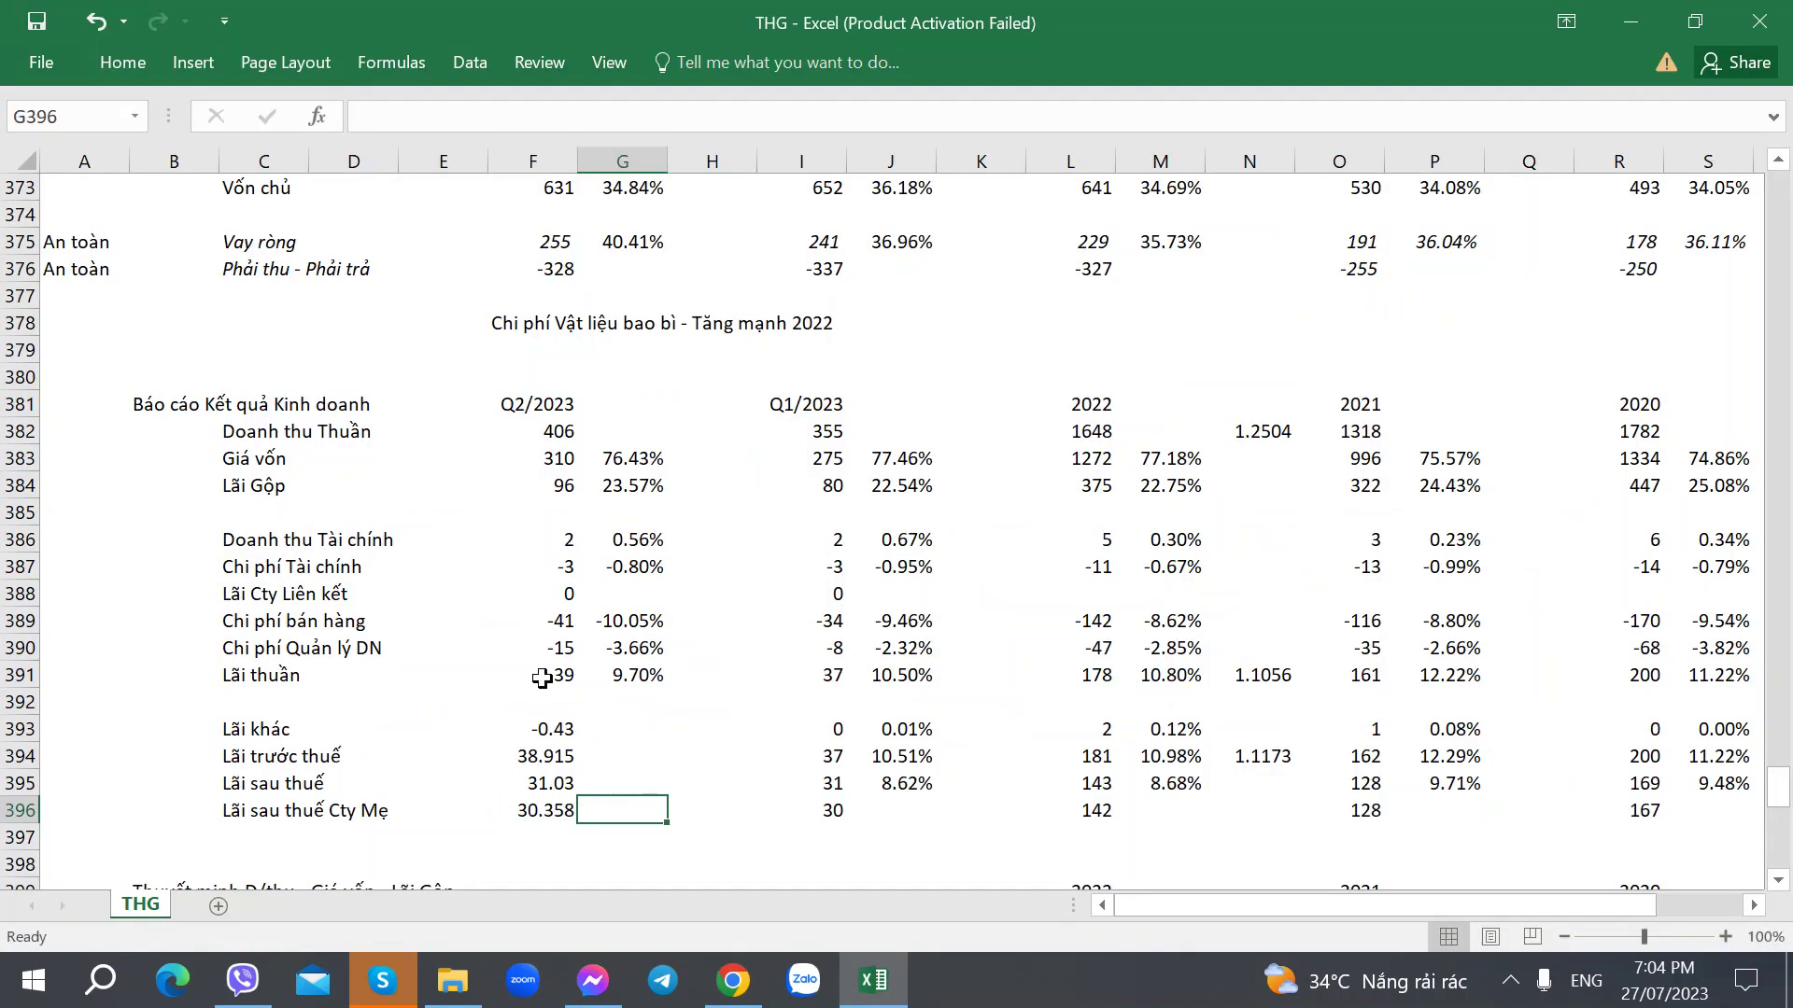
Copy only the formats of the Lãi thuần cell F391 onto the Q2/2023 cells F393 through F396.
left_click(553, 674)
key("ctrl+c")
left_click(541, 729)
left_click(547, 809, "shift")
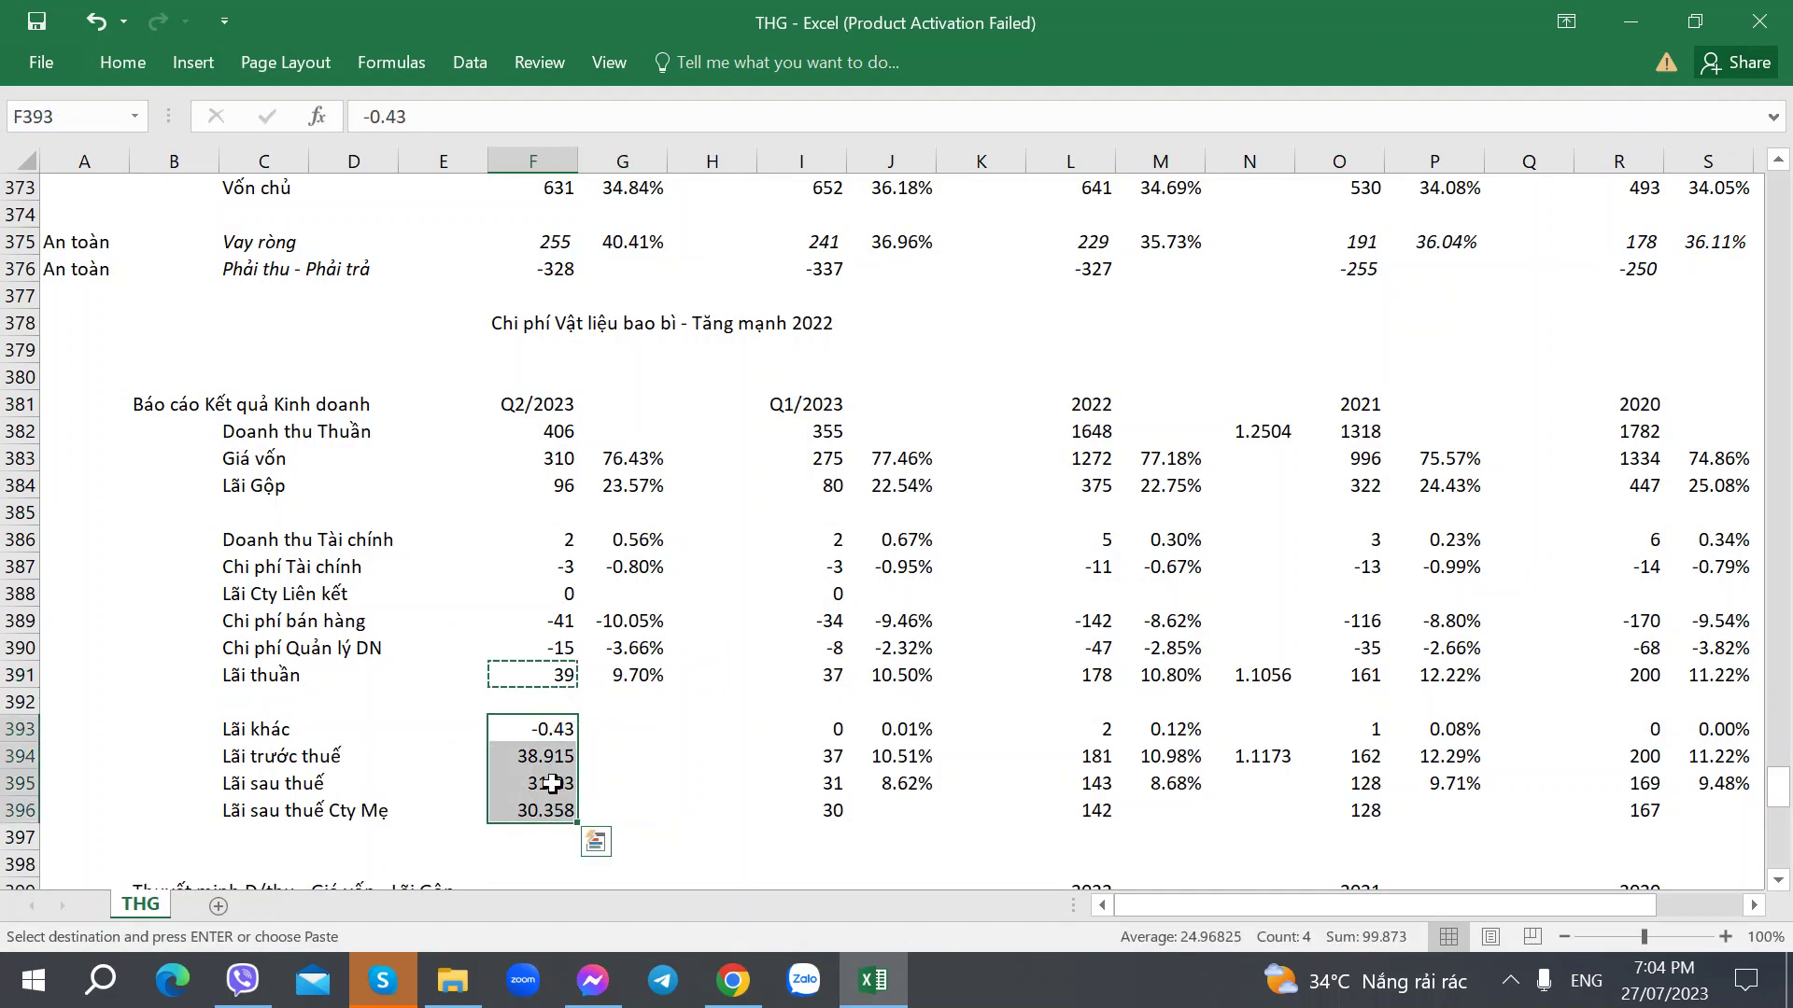
right_click(586, 535)
left_click(728, 308)
Copy the percent-of-revenue formula from G391 into G393, G394 and G395.
left_click(644, 756)
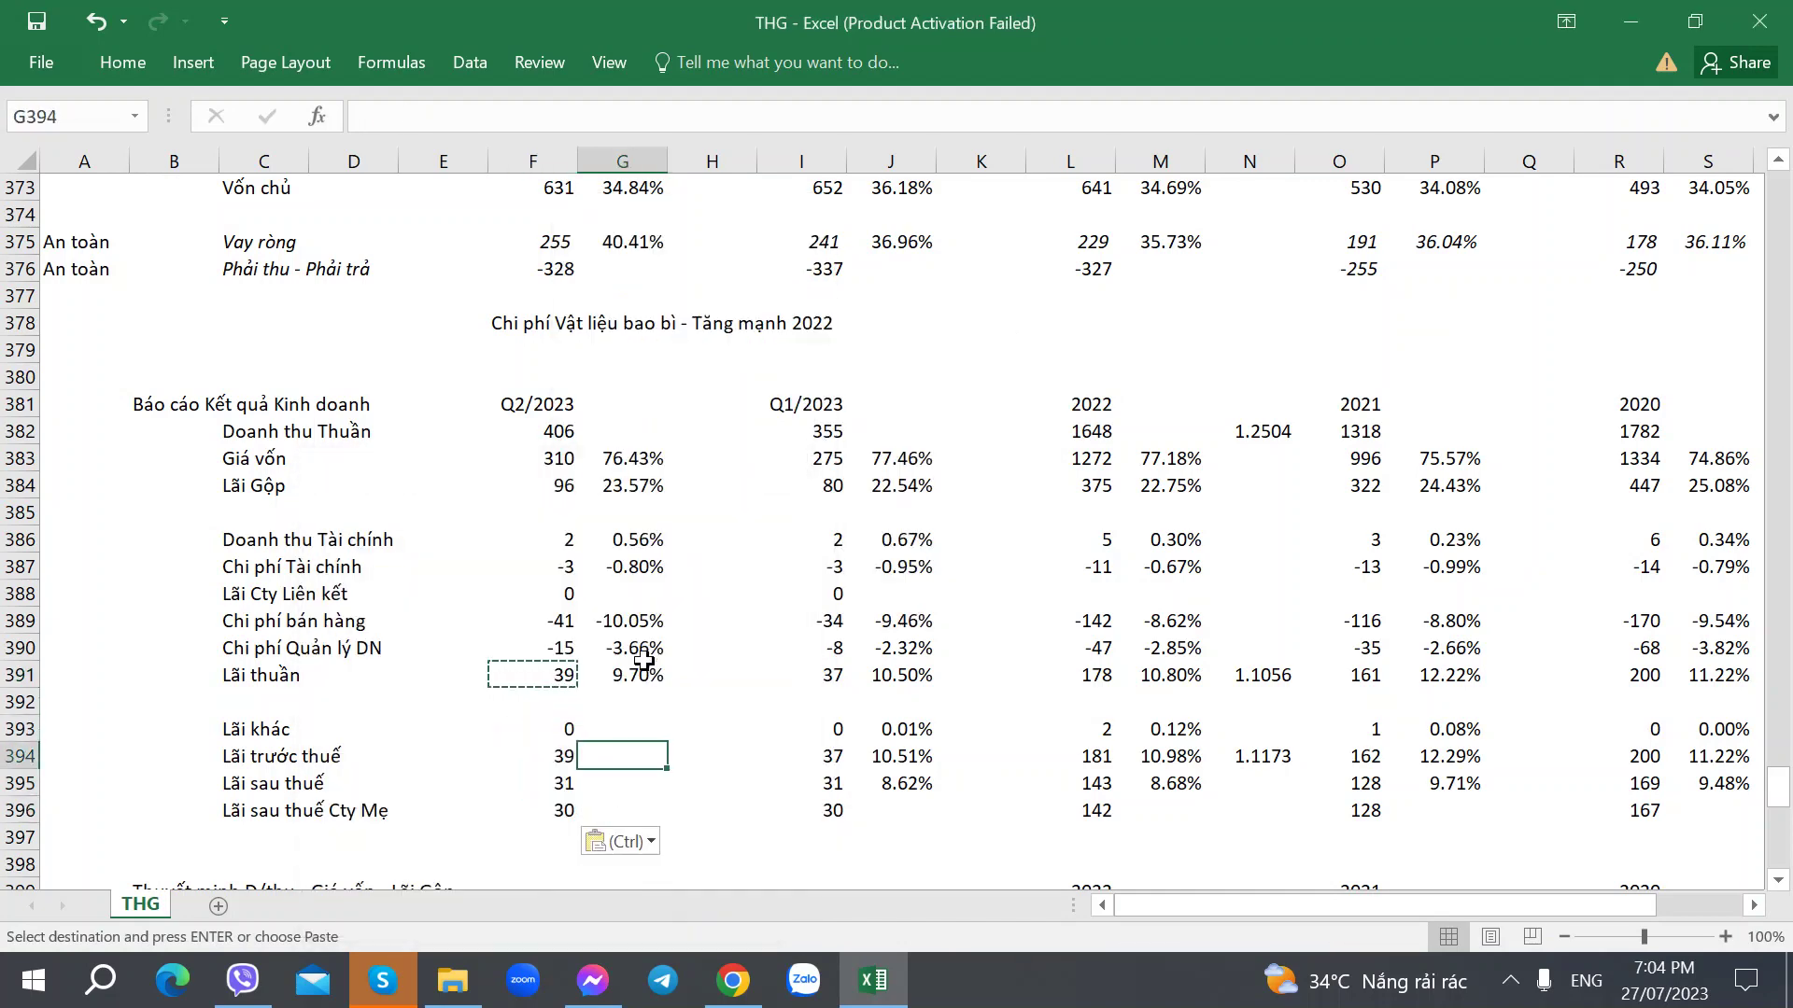
key("Up")
key("Up")
key("Up")
key("ctrl+c")
key("Down")
key("Down")
key("ctrl+v")
key("Down")
key("ctrl+v")
key("Down")
key("ctrl+v")
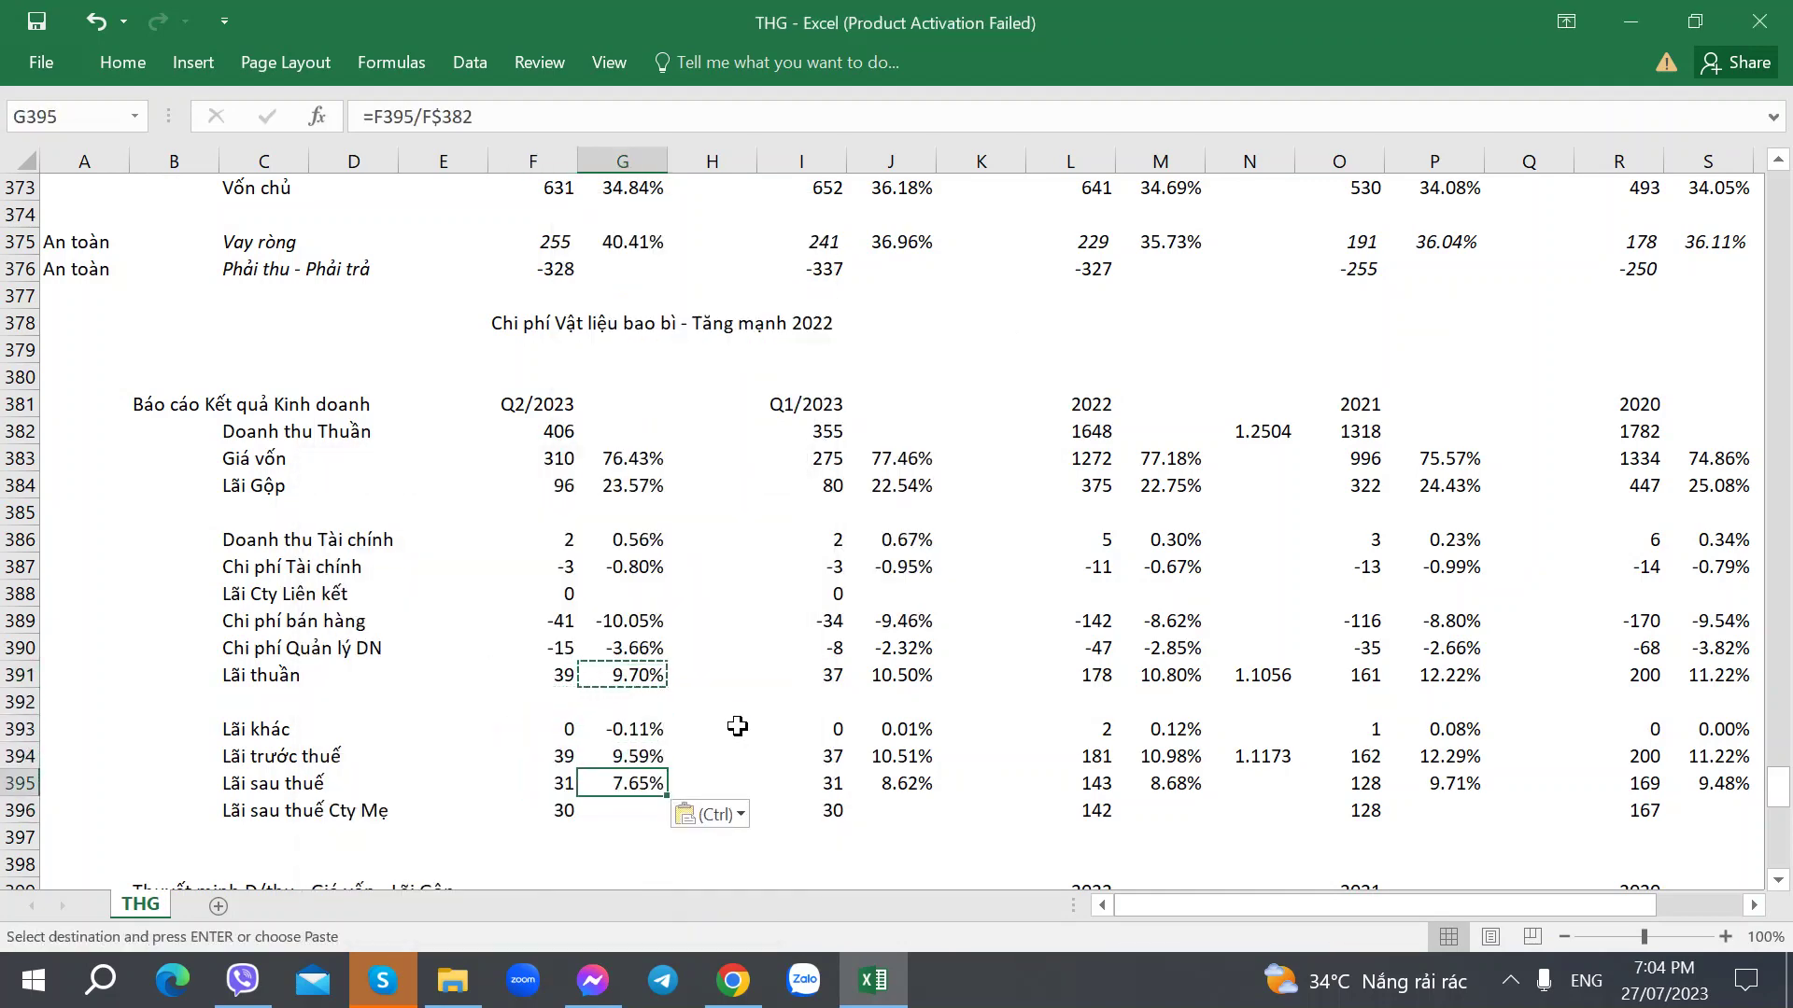
key("Down")
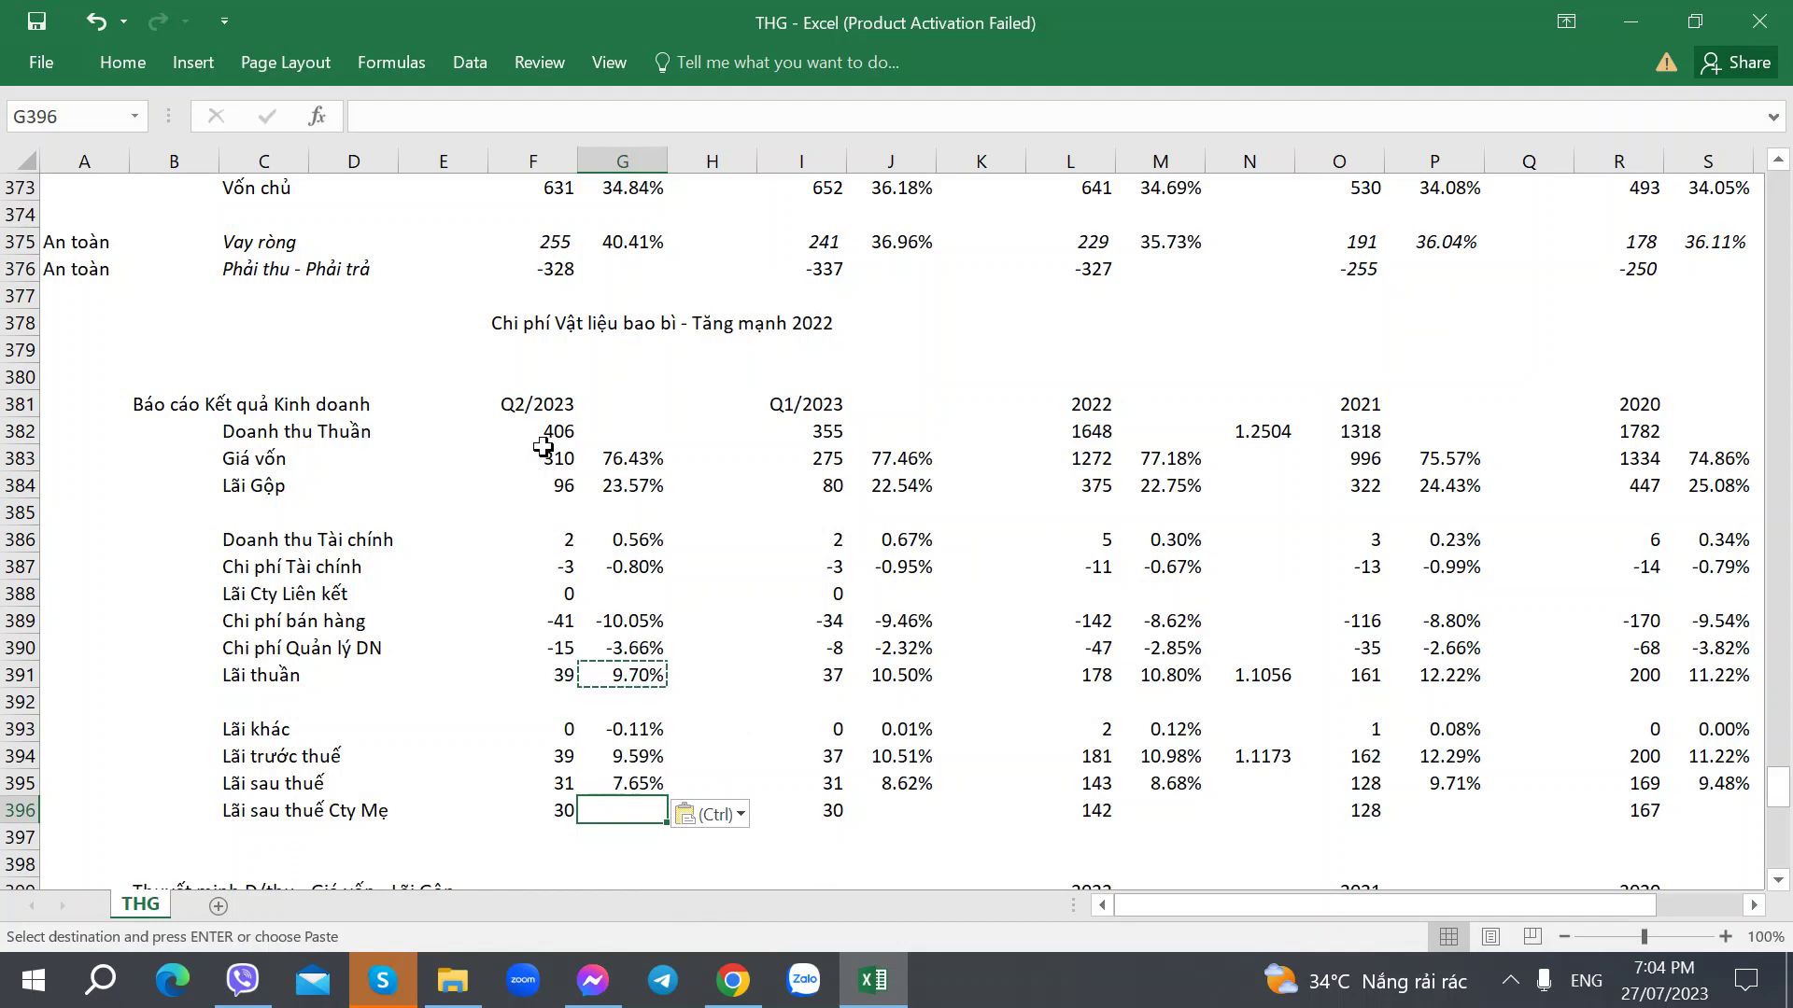
Move the packaging material cost note from F378 to C378.
left_click(496, 328)
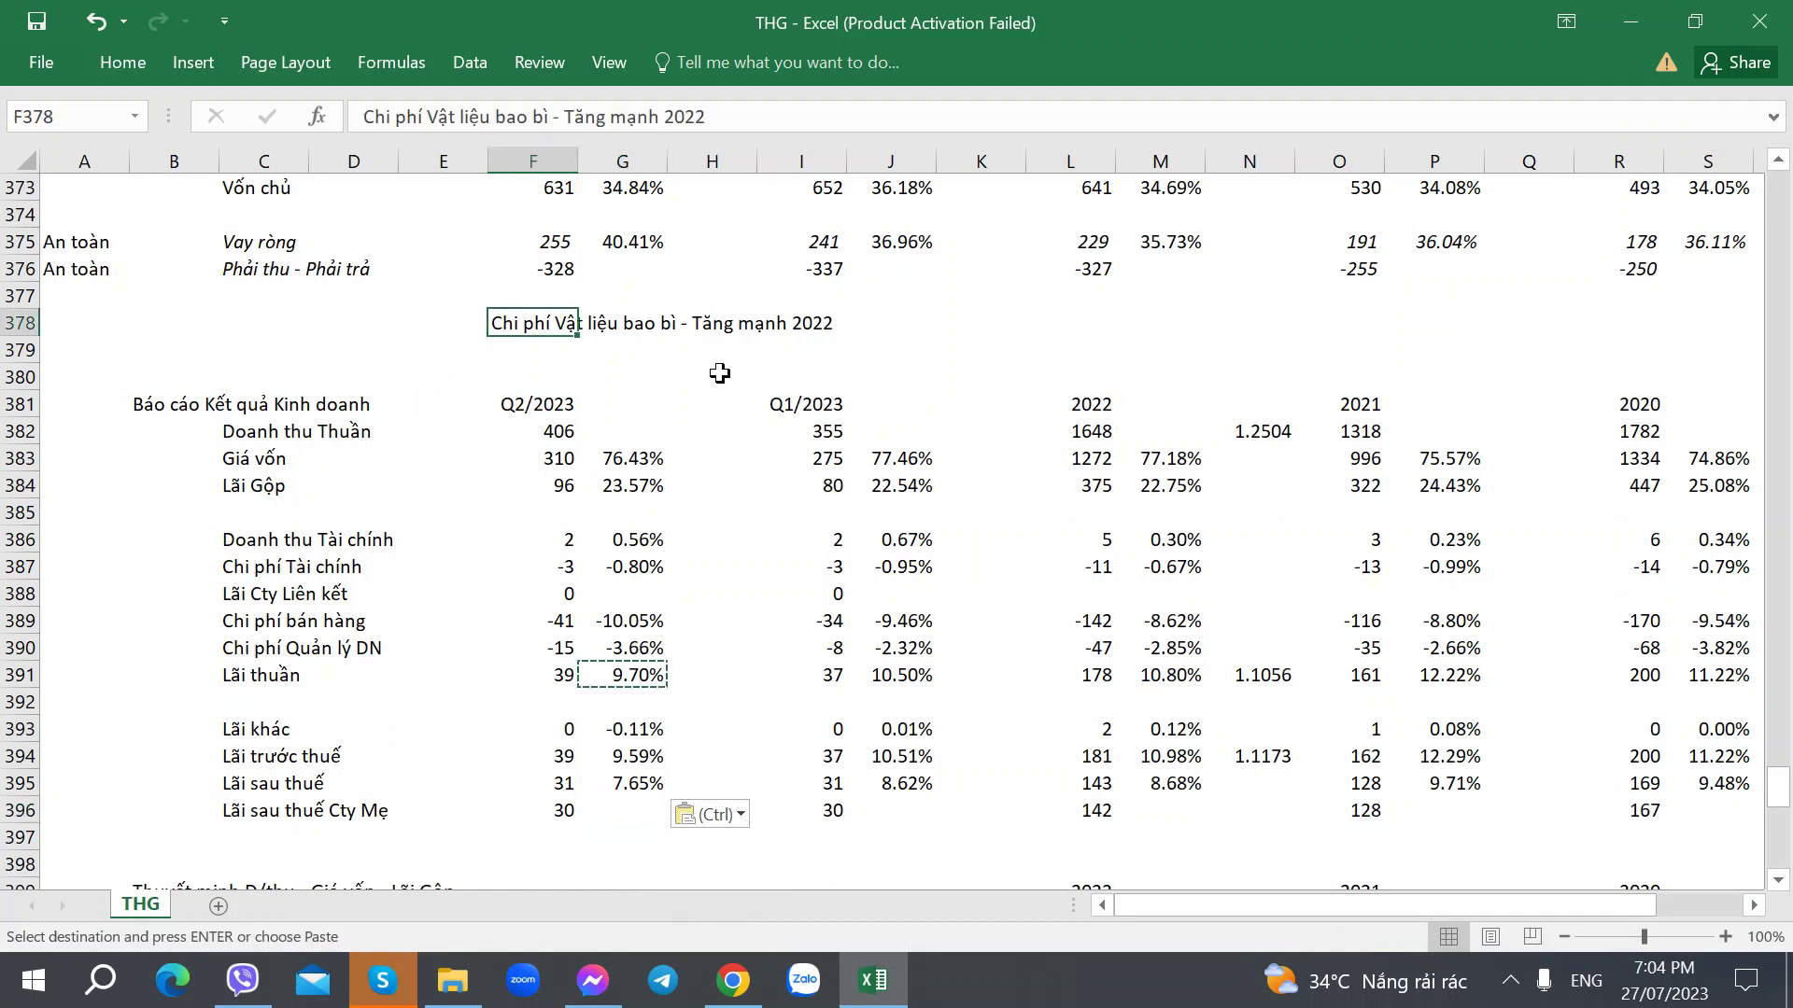
key("ctrl+x")
key("Left")
key("Left")
key("Left")
key("ctrl+v")
key("Left")
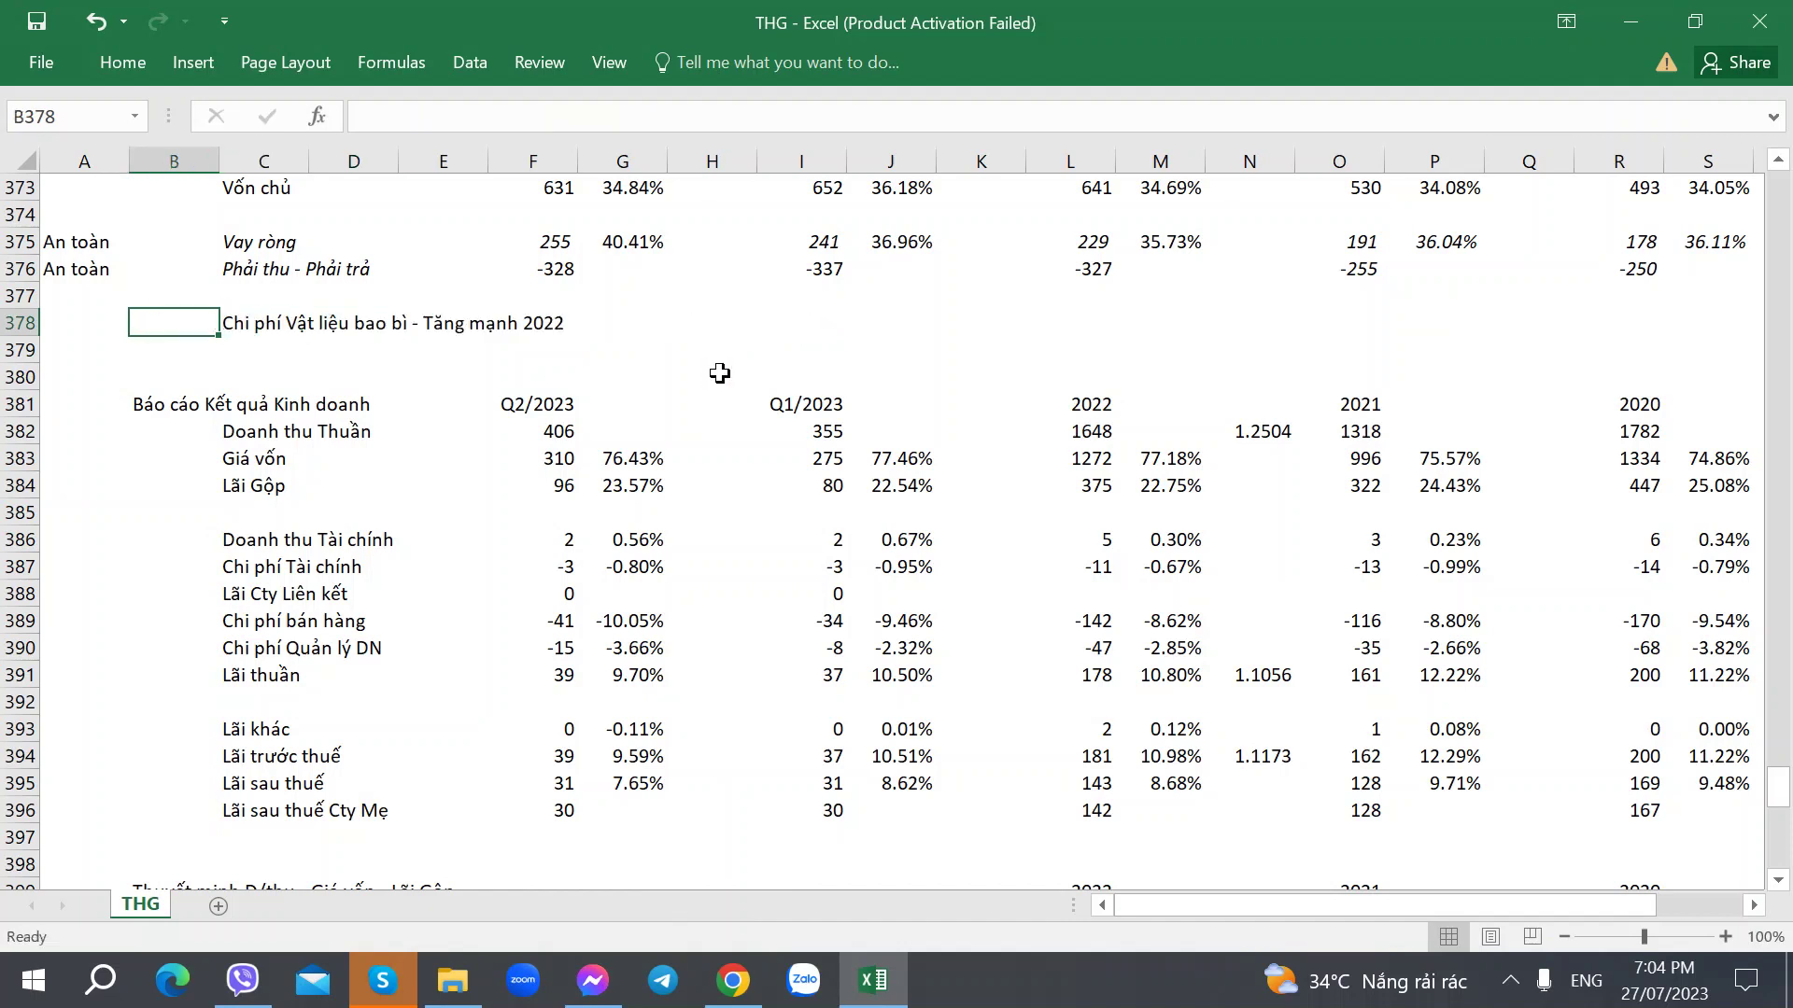
Add the note "Quý 2 - Chi phí vận hành tăng - CP Bán hàng và QLDN" in C379.
key("Left")
key("Right")
key("Right")
key("Down")
type("Quý")
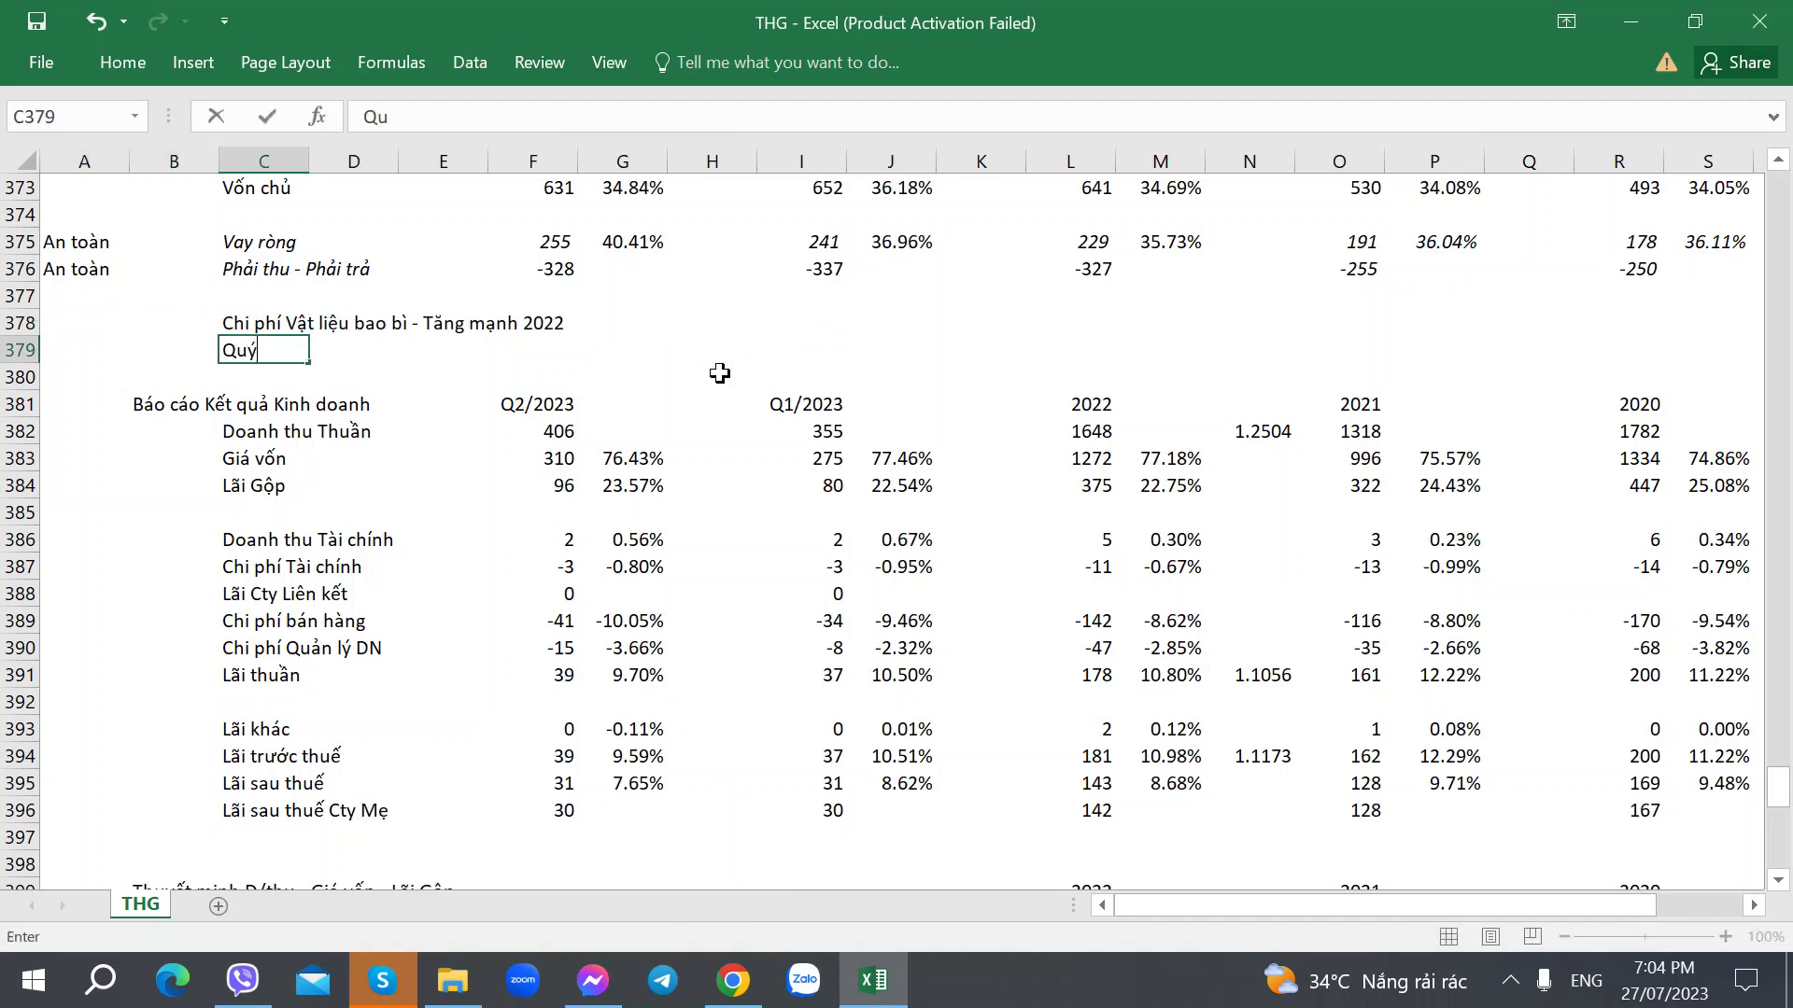
type(" 2 - Chi phi")
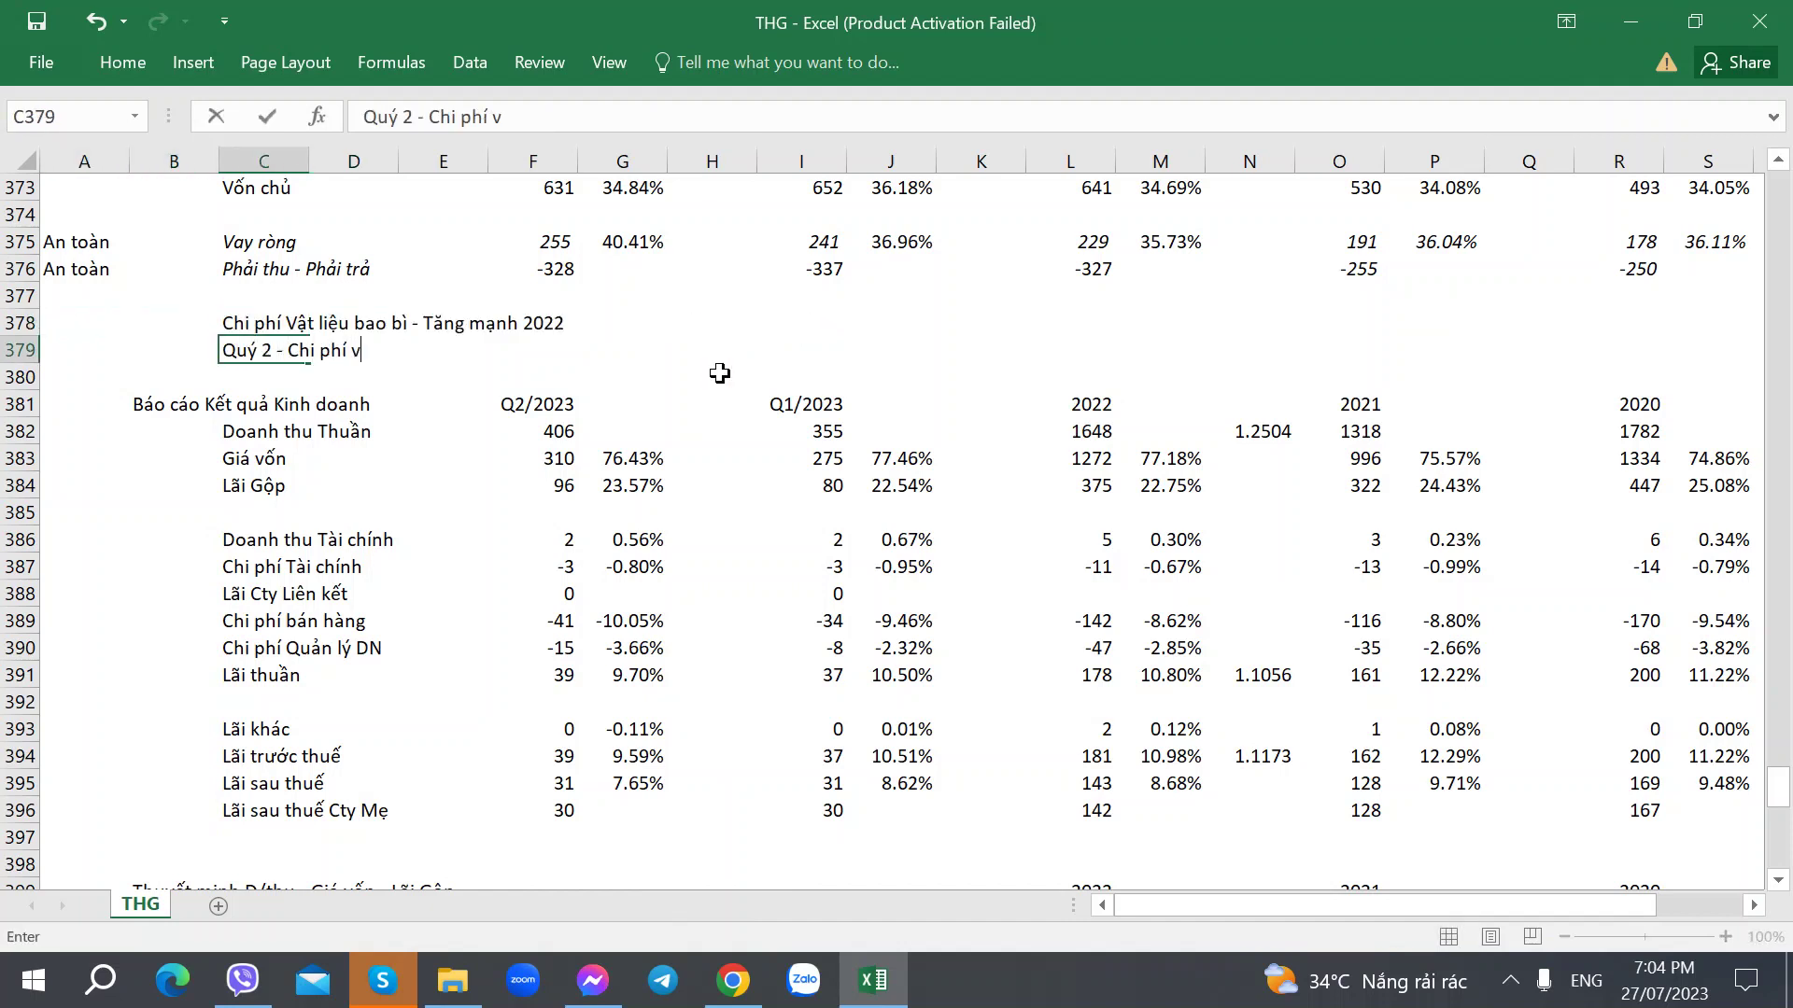
type(" vận hành tăw")
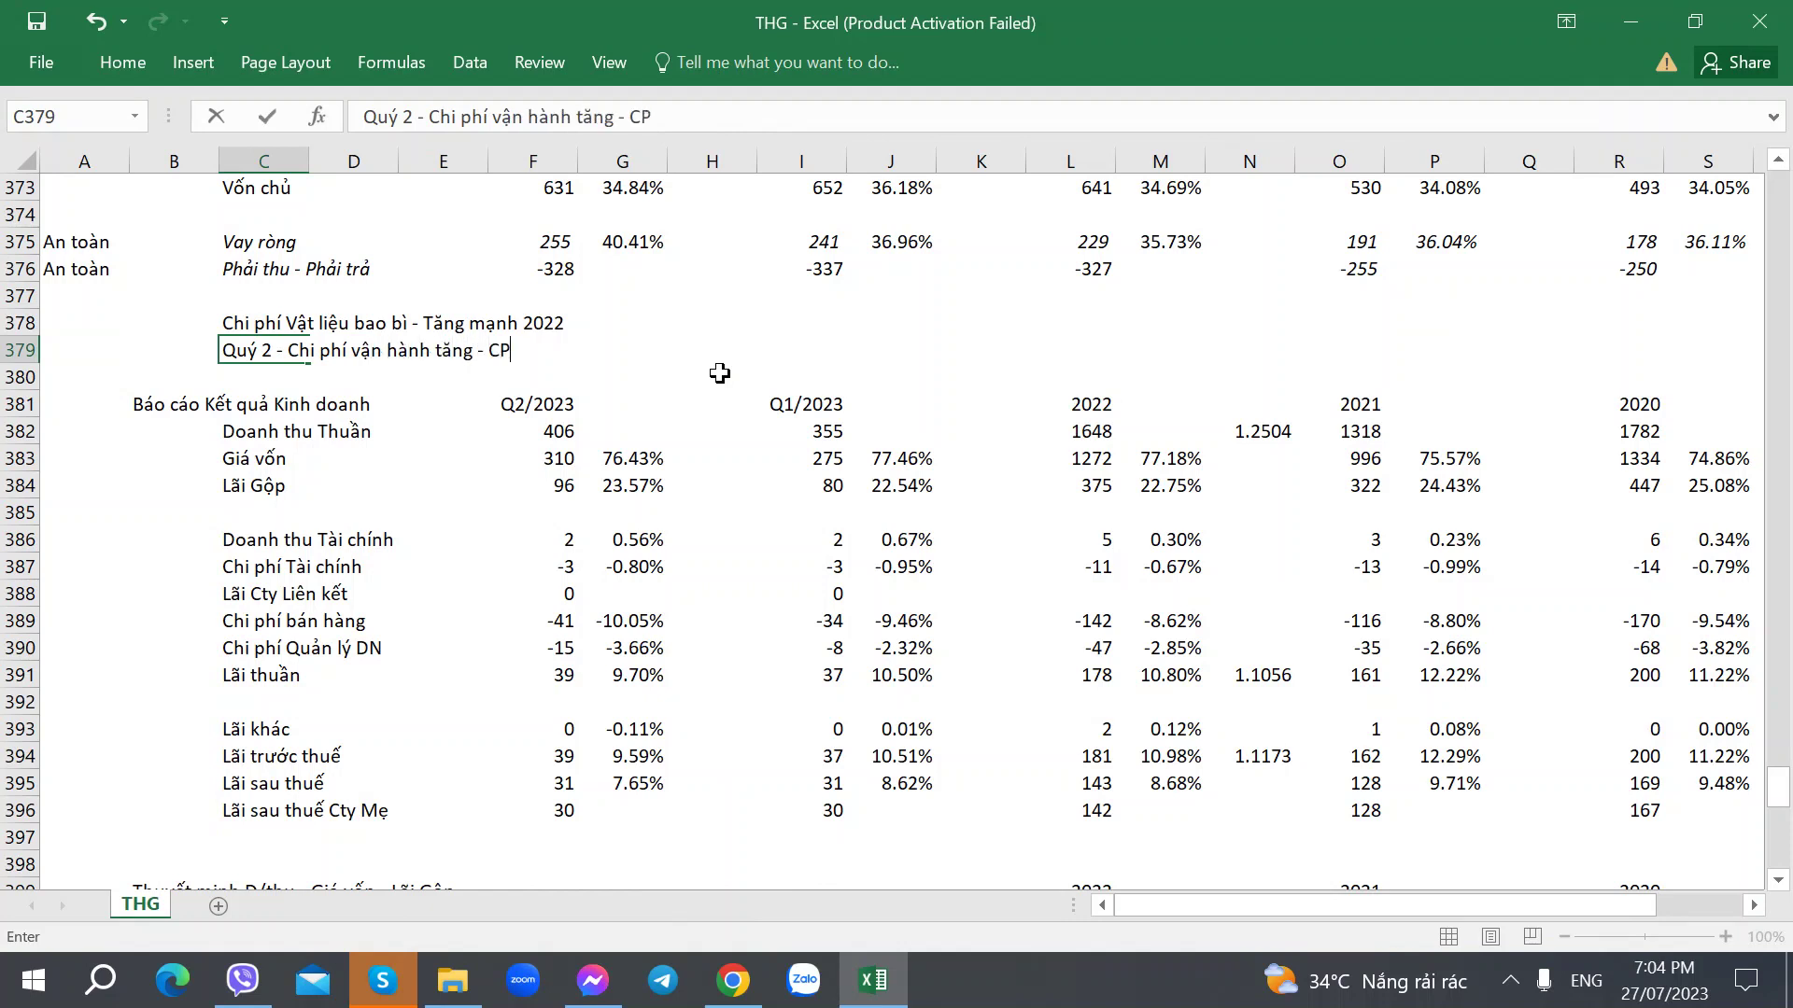
type("Bán hàng và")
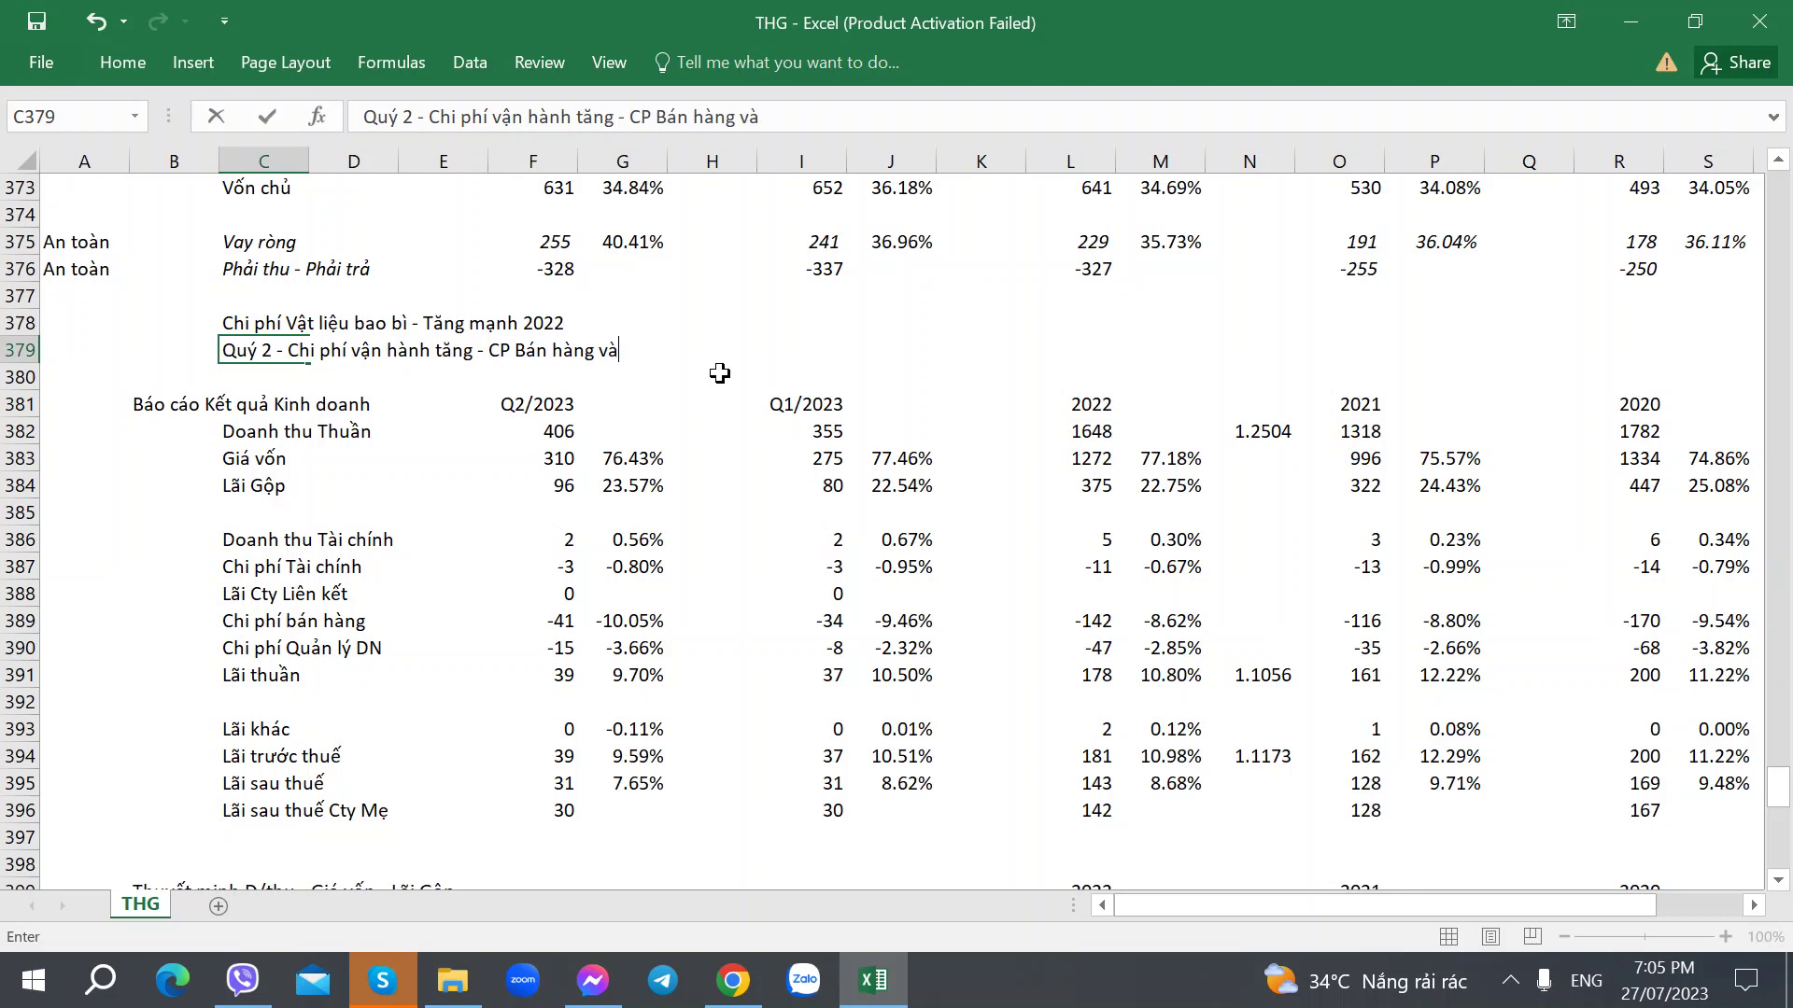
type(" QLDN")
key("Return")
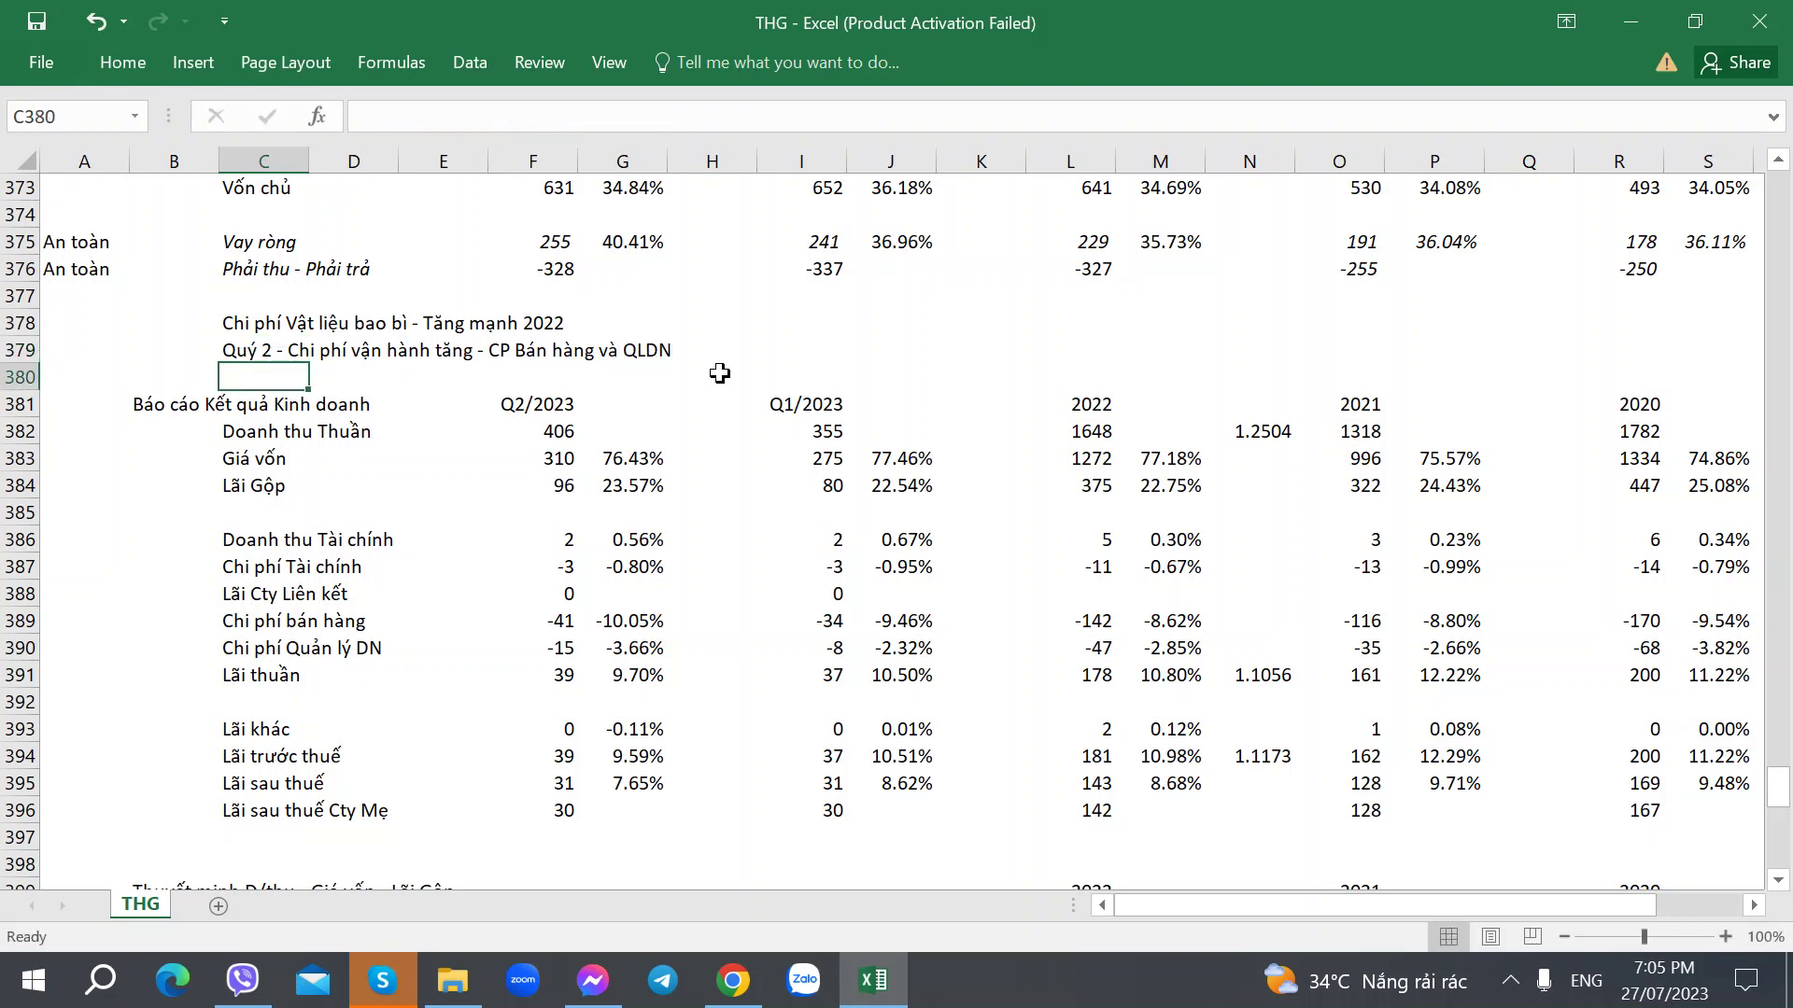
Compare the administrative and selling expense percentages in rows 390 and 389 across Q2/2023, Q1/2023 and 2022.
left_click(901, 644)
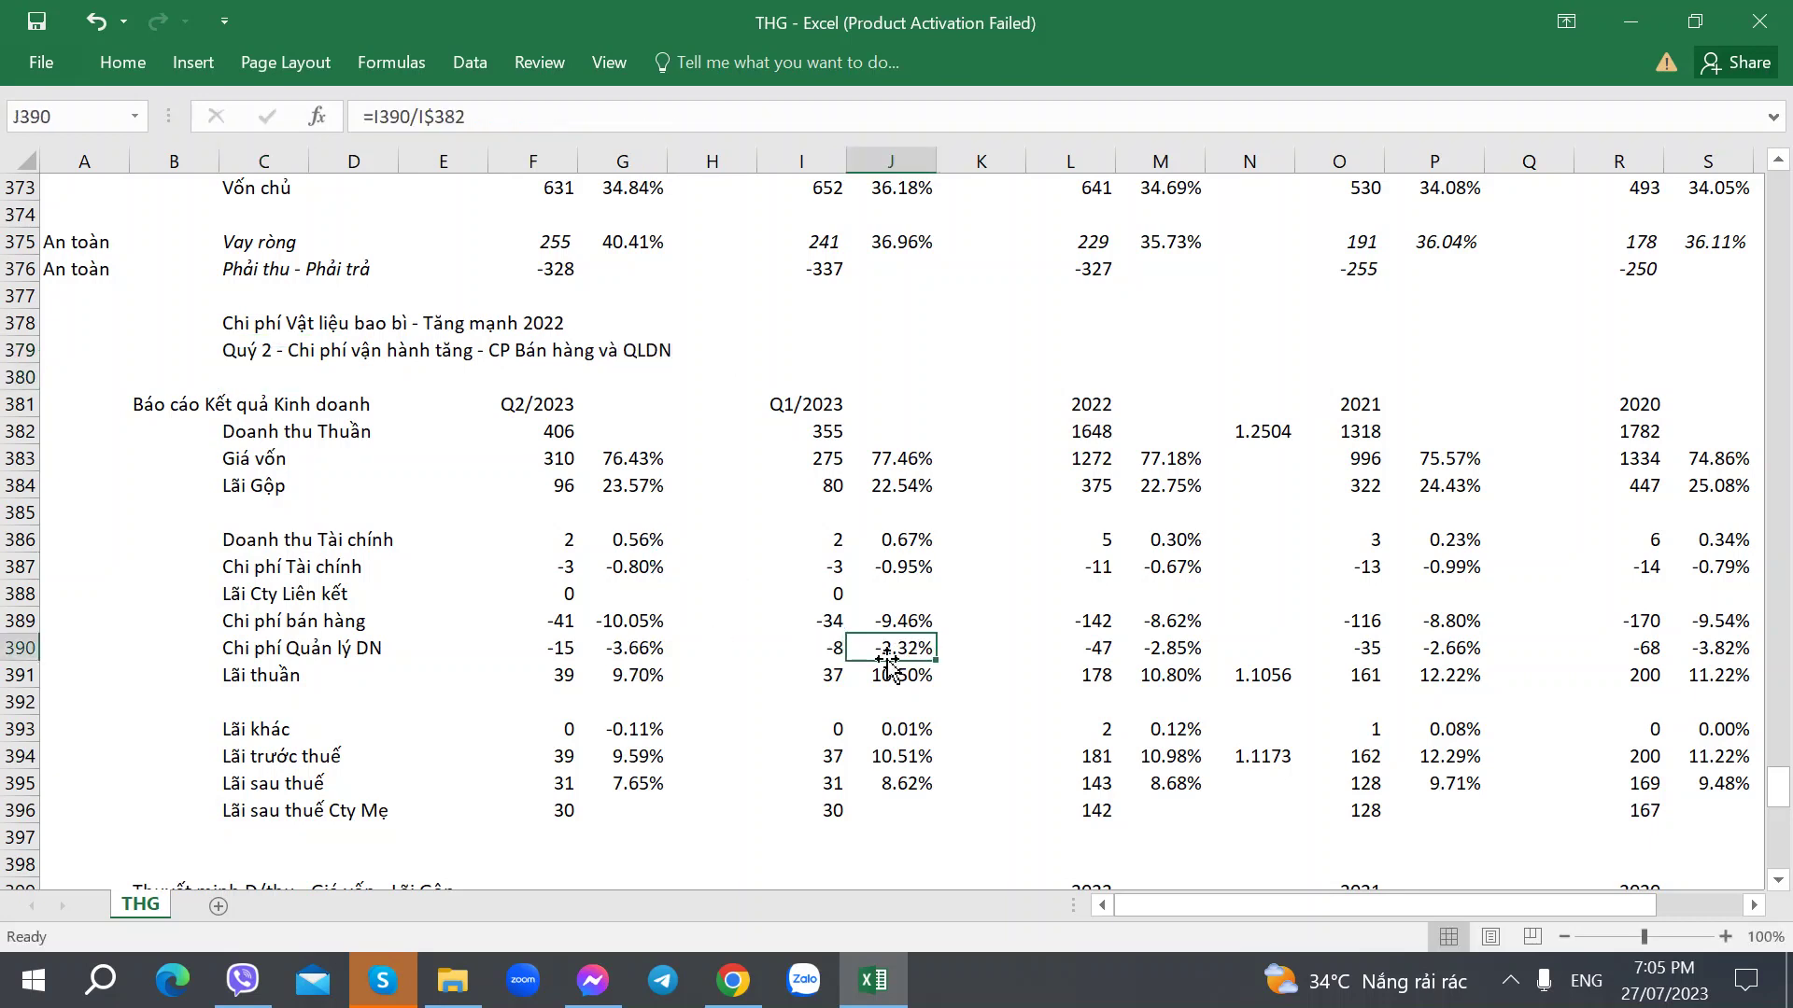
left_click(1129, 644)
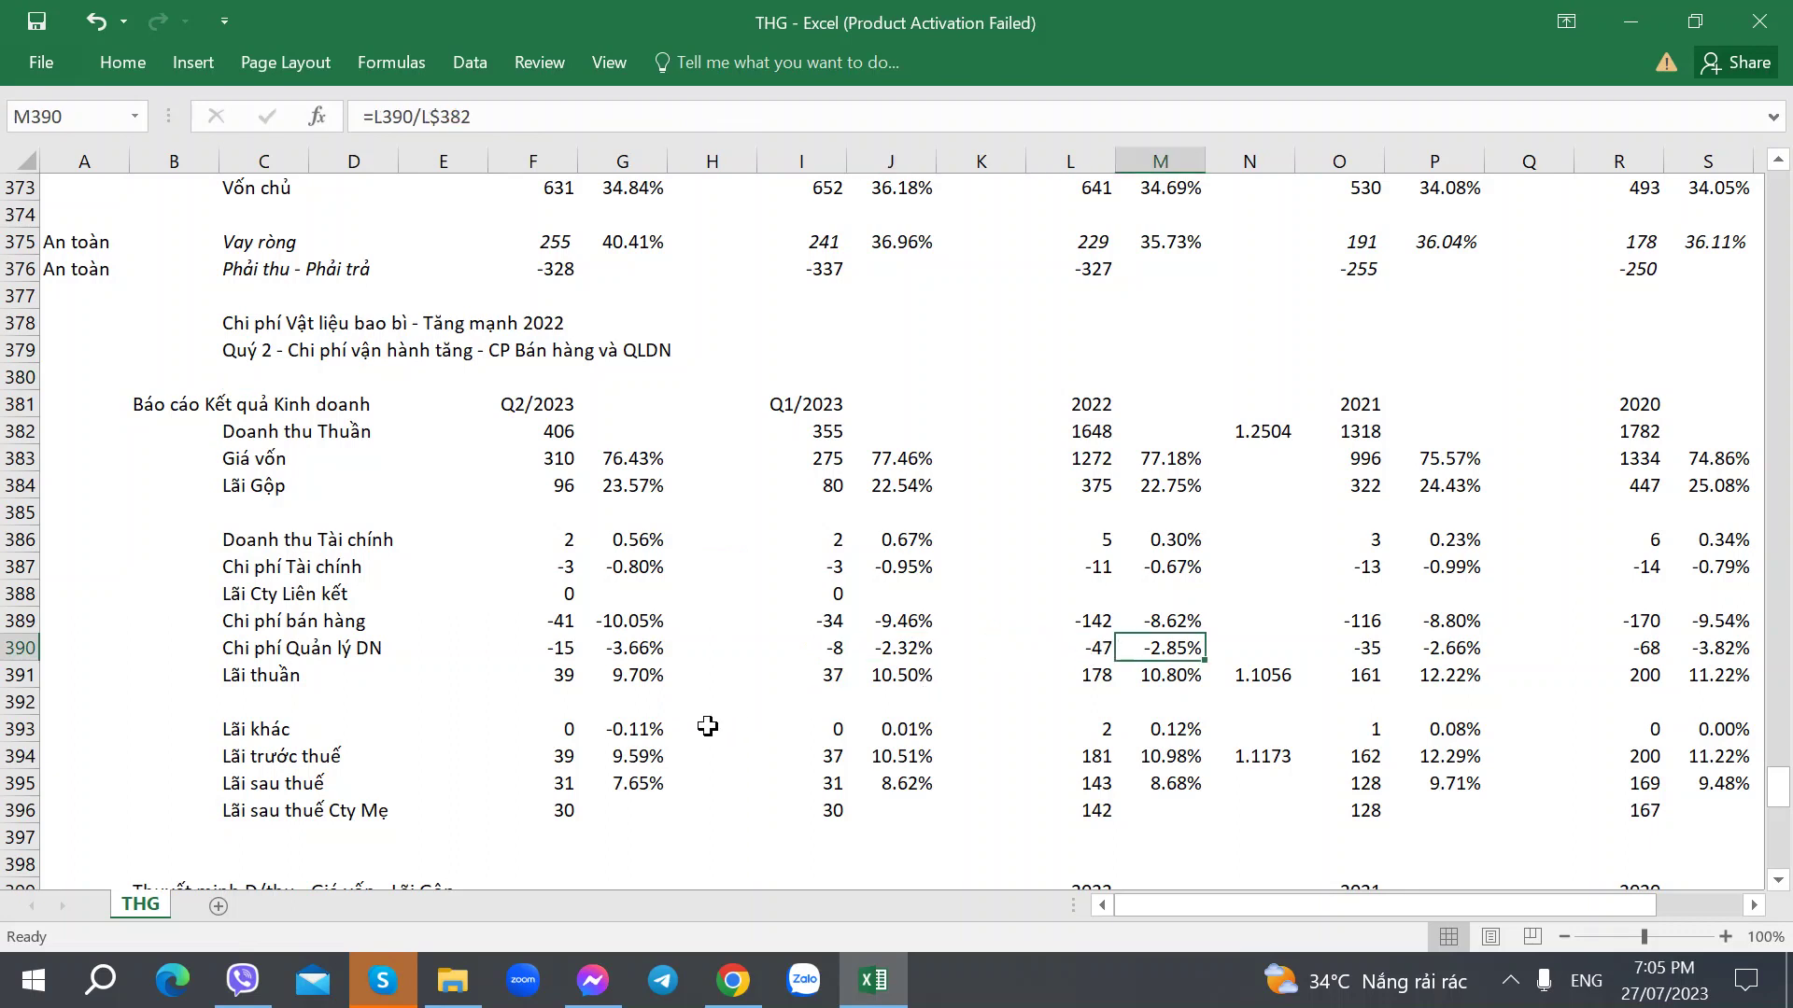
left_click(647, 646)
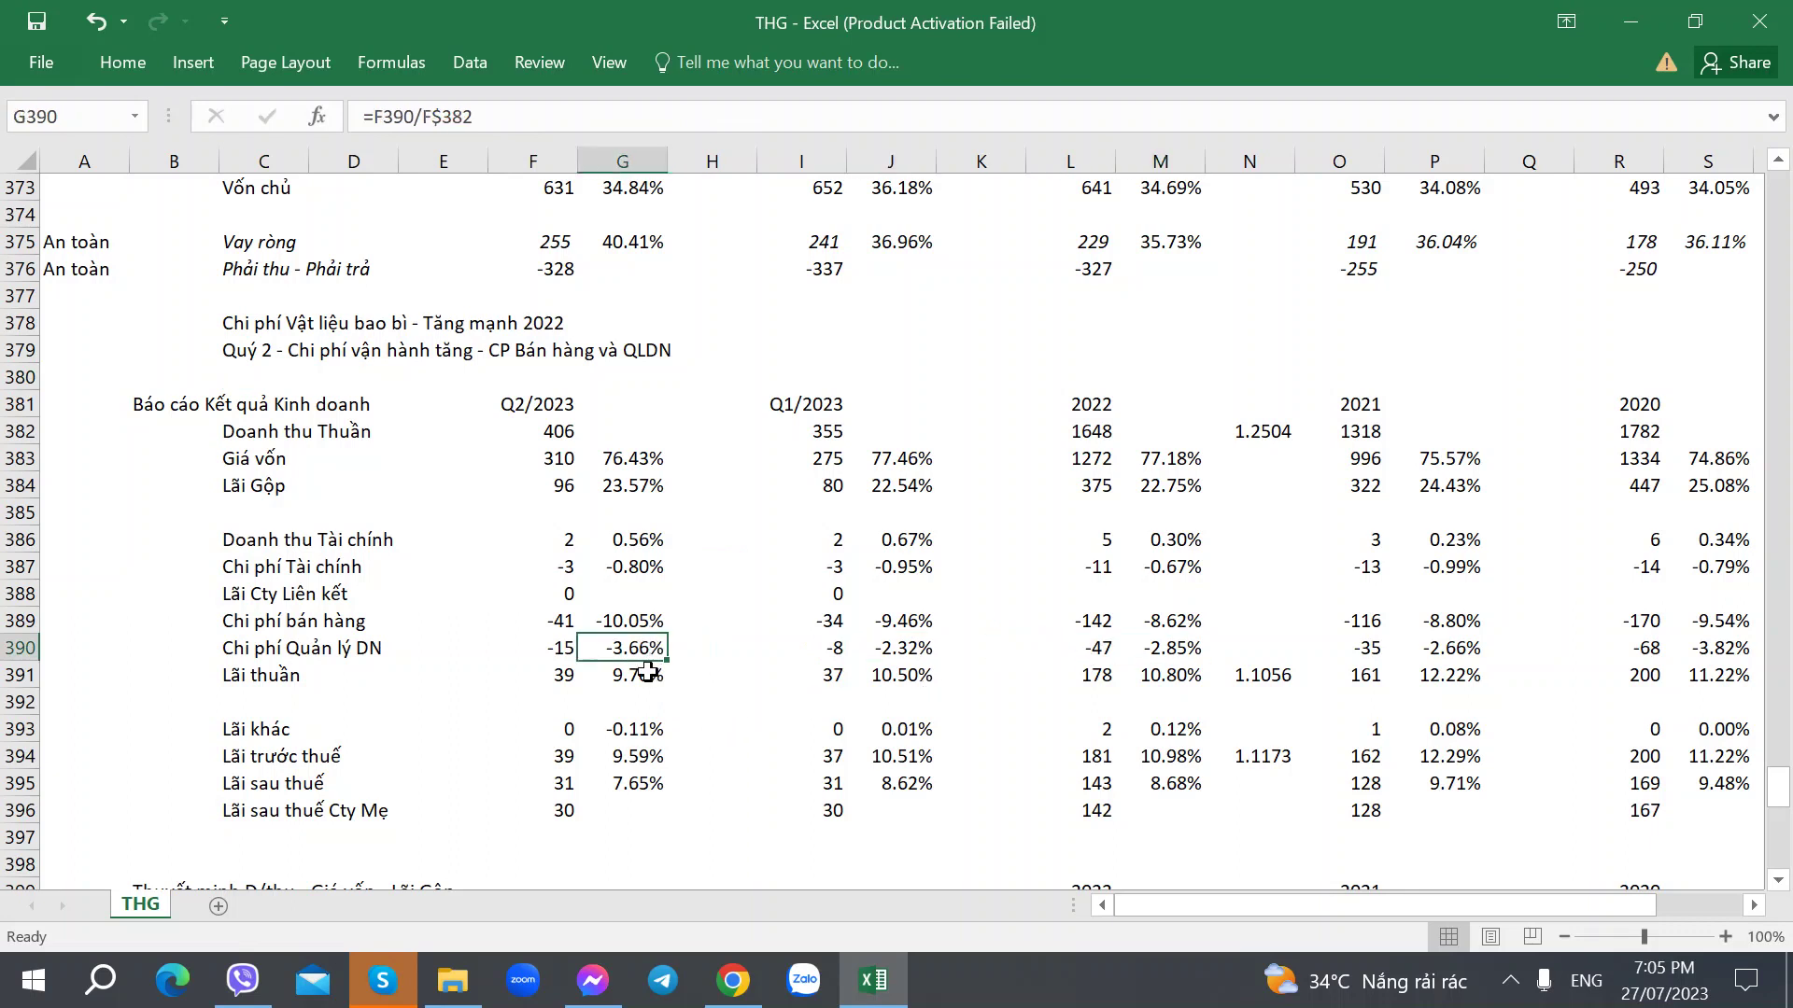
left_click(1124, 628)
left_click(877, 626)
left_click(631, 633)
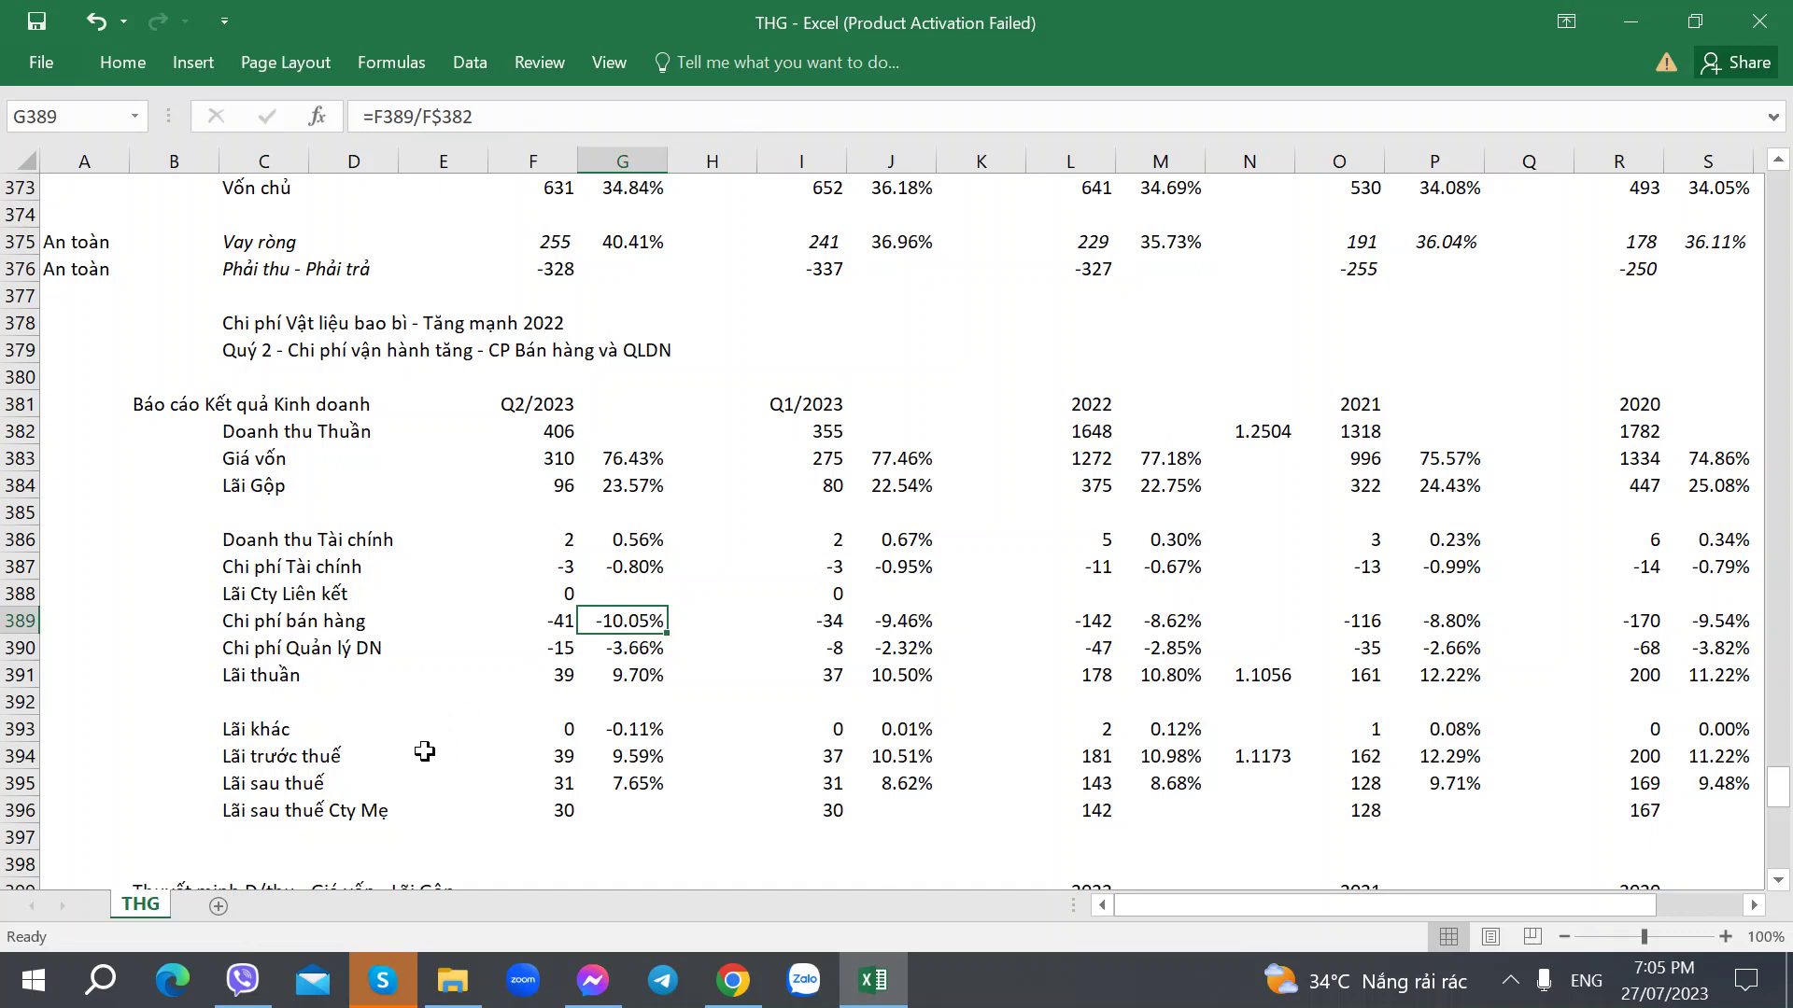
Review the Q2/2023 gross profit and net revenue cells in the income statement.
left_click(564, 488)
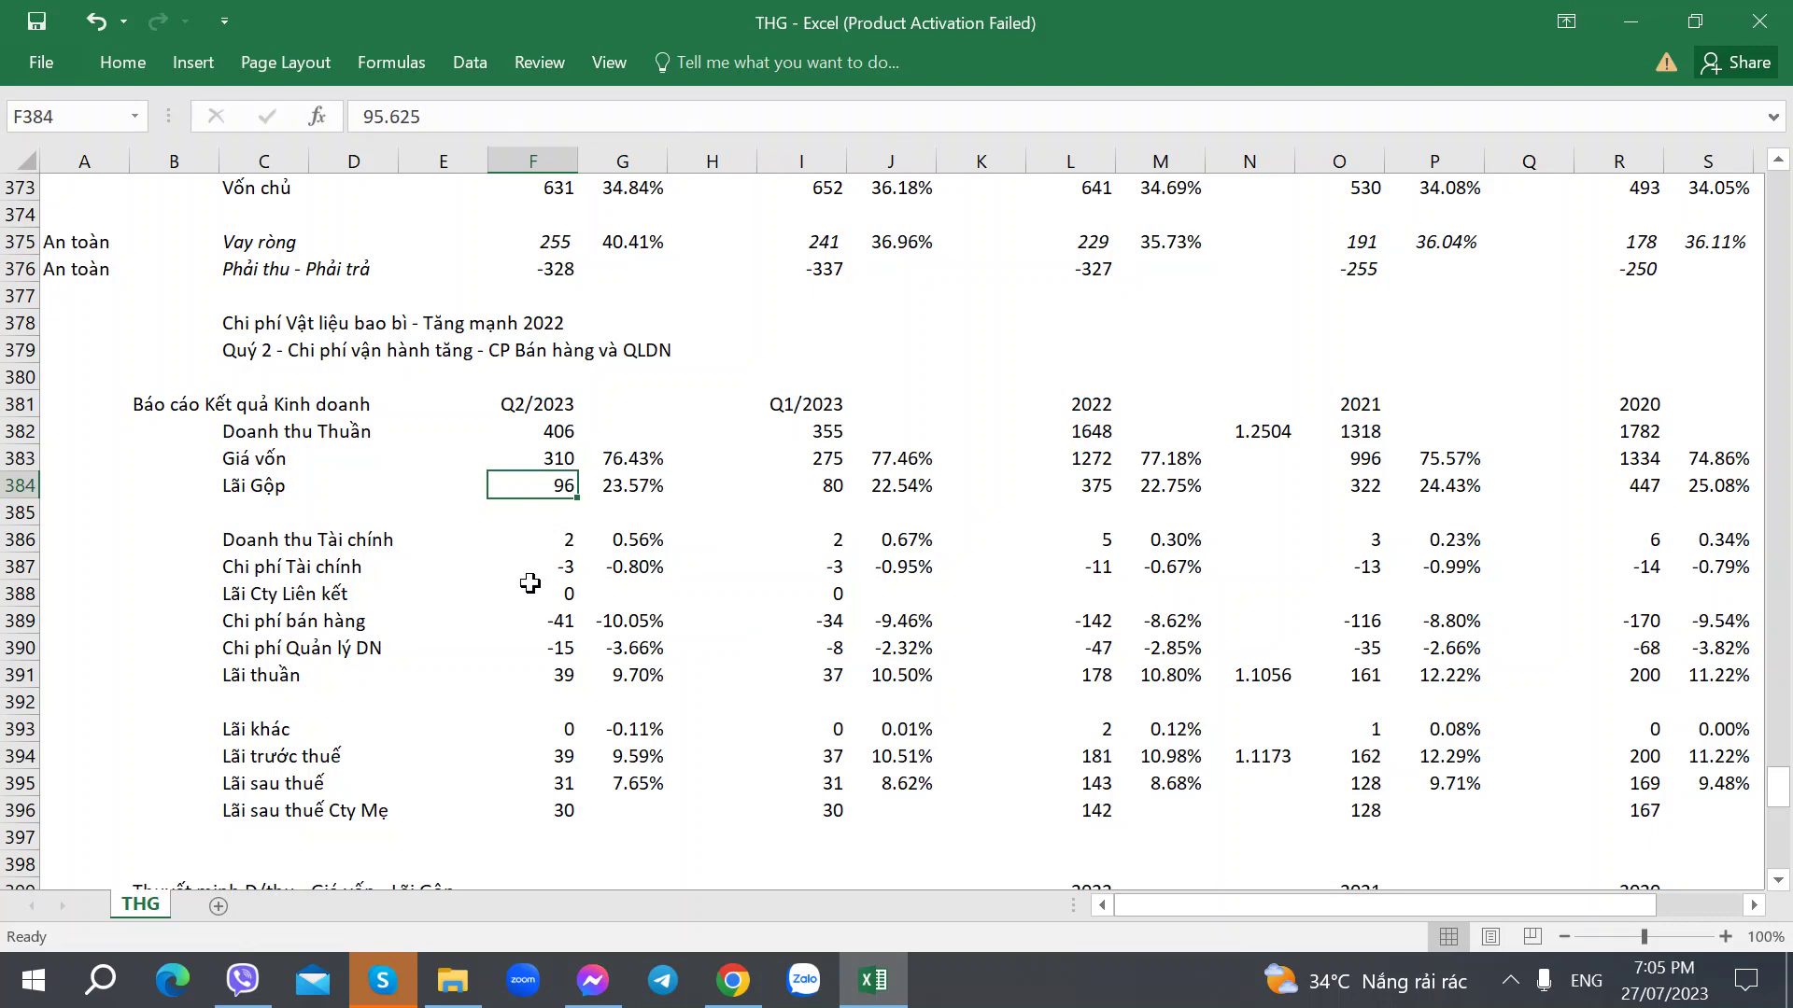
scroll(529, 584, "down", 2)
scroll(530, 583, "up", 2)
left_click(563, 432)
scroll(322, 656, "down", 1)
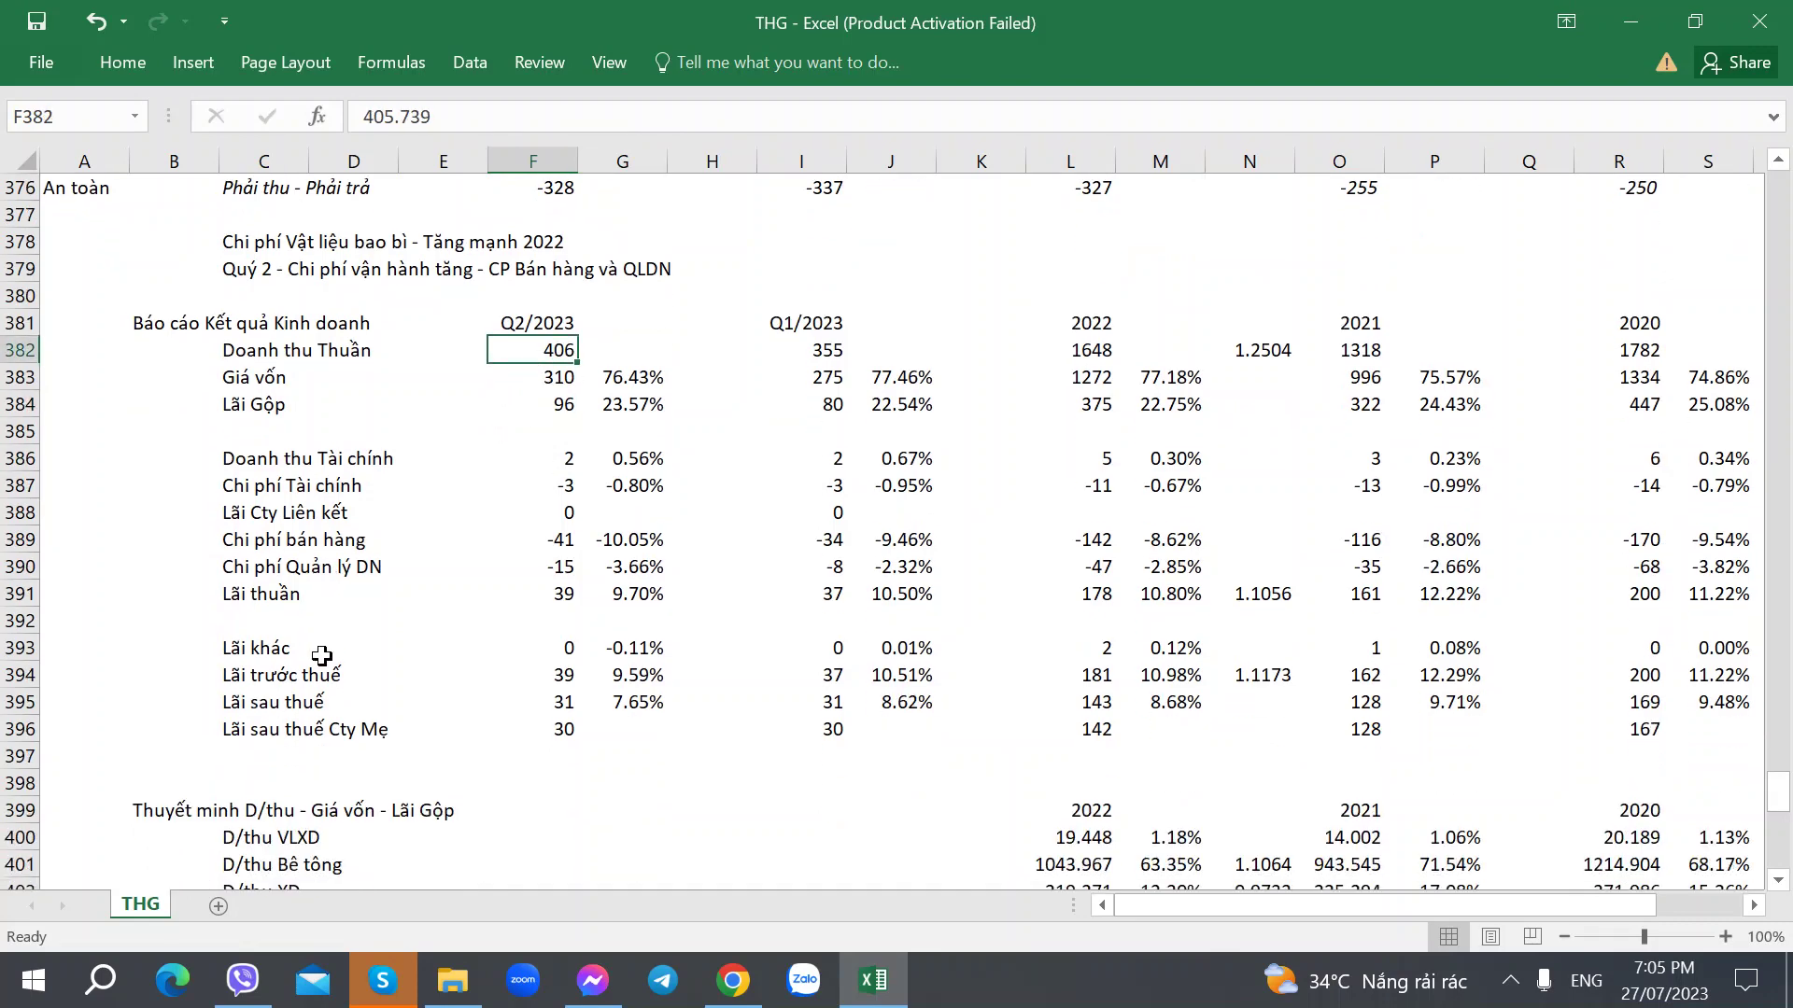
Switch to Chrome and find the revenue and cost of goods sold breakdown notes in the consolidated Q1/2023 financial report.
key("alt+Tab")
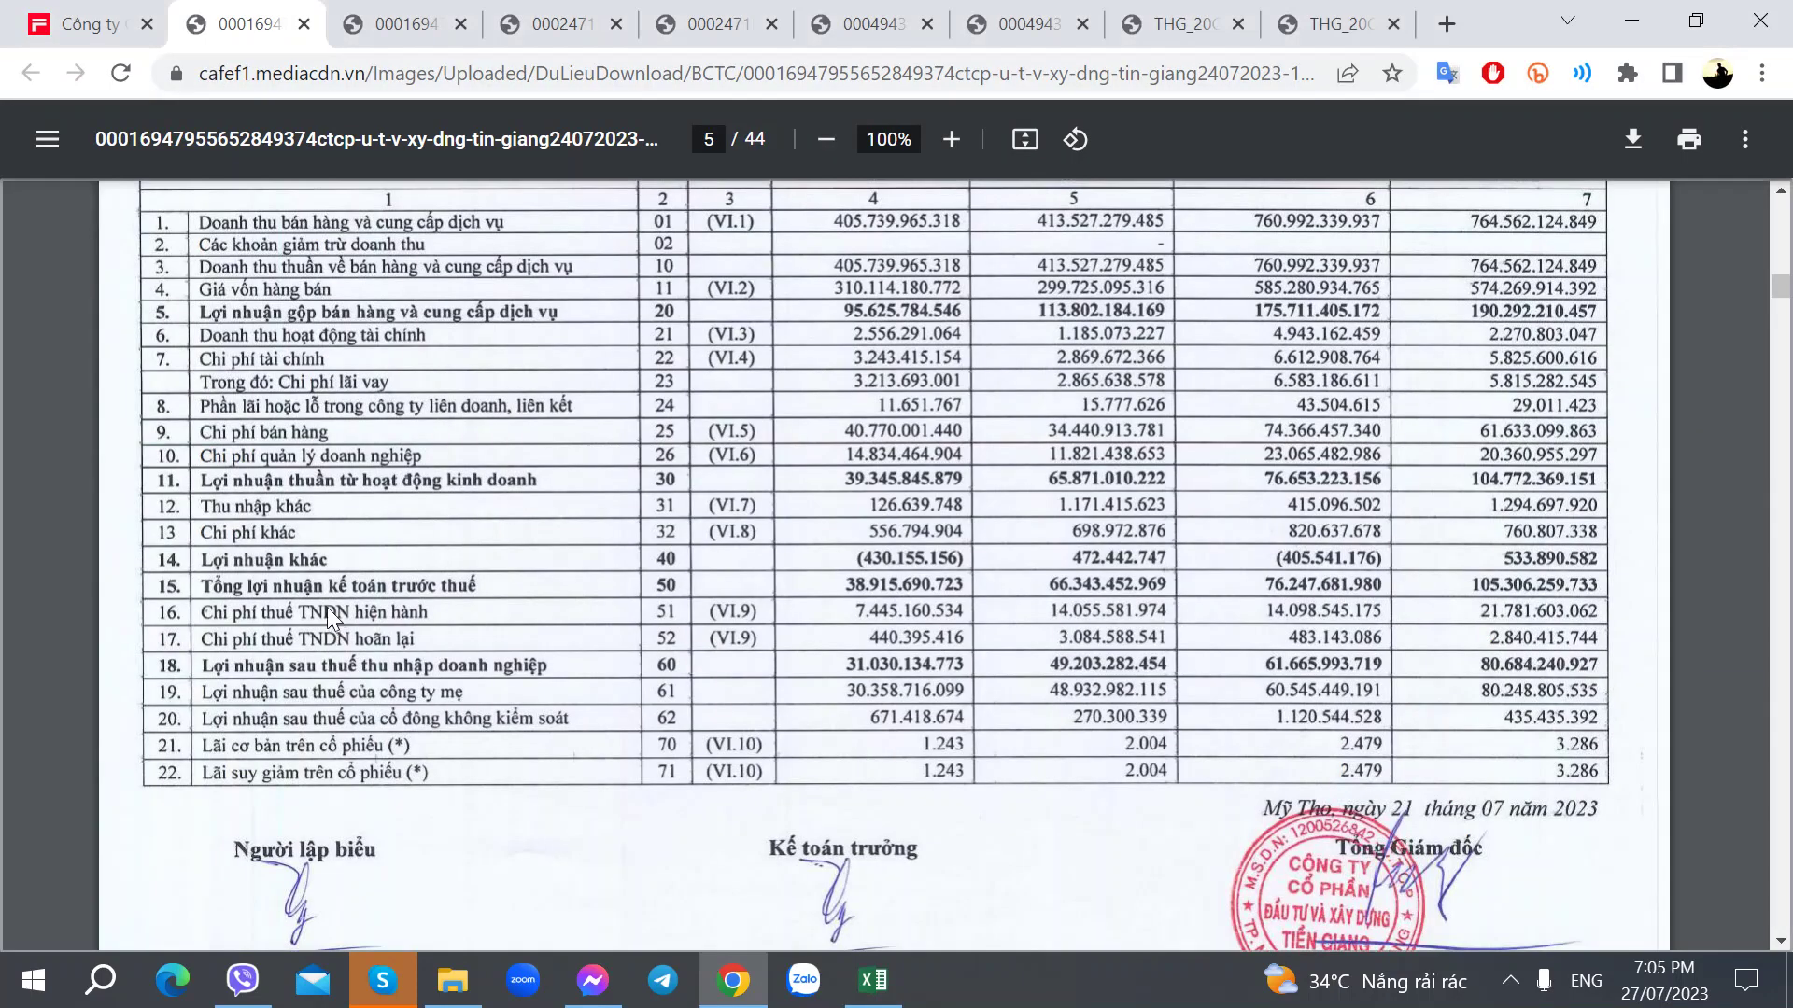
left_click(383, 23)
left_click(661, 13)
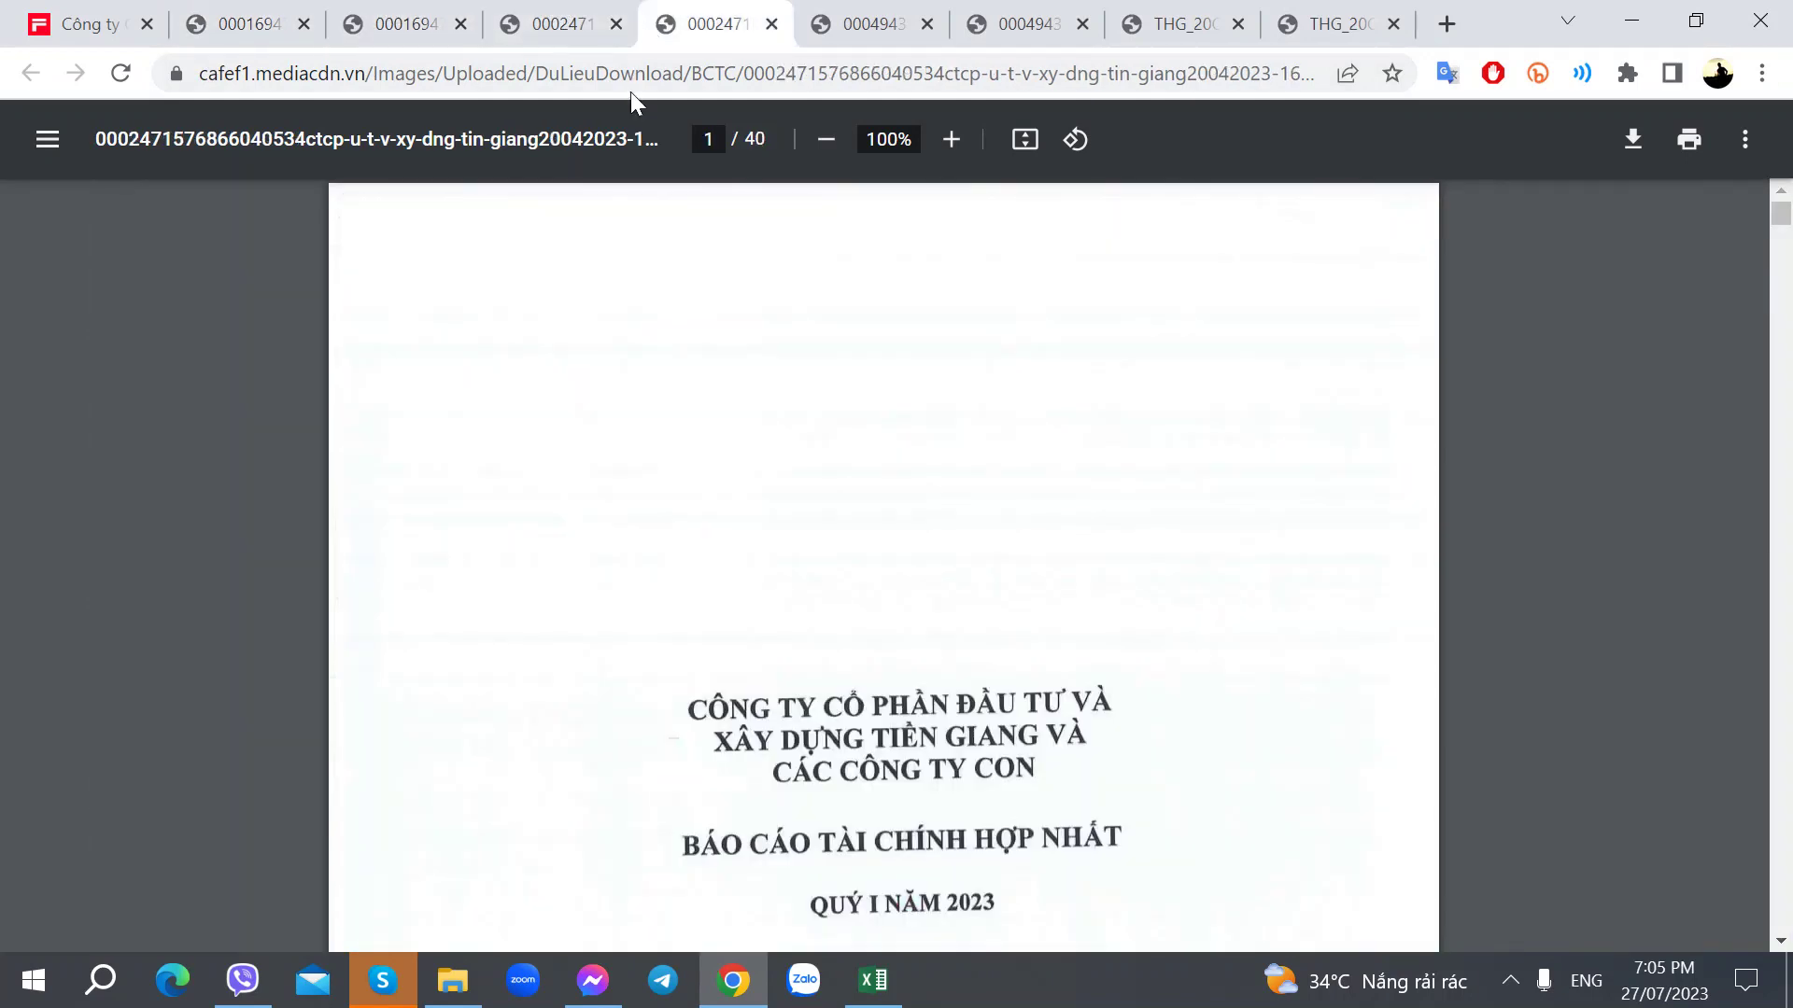
scroll(586, 526, "down", 7)
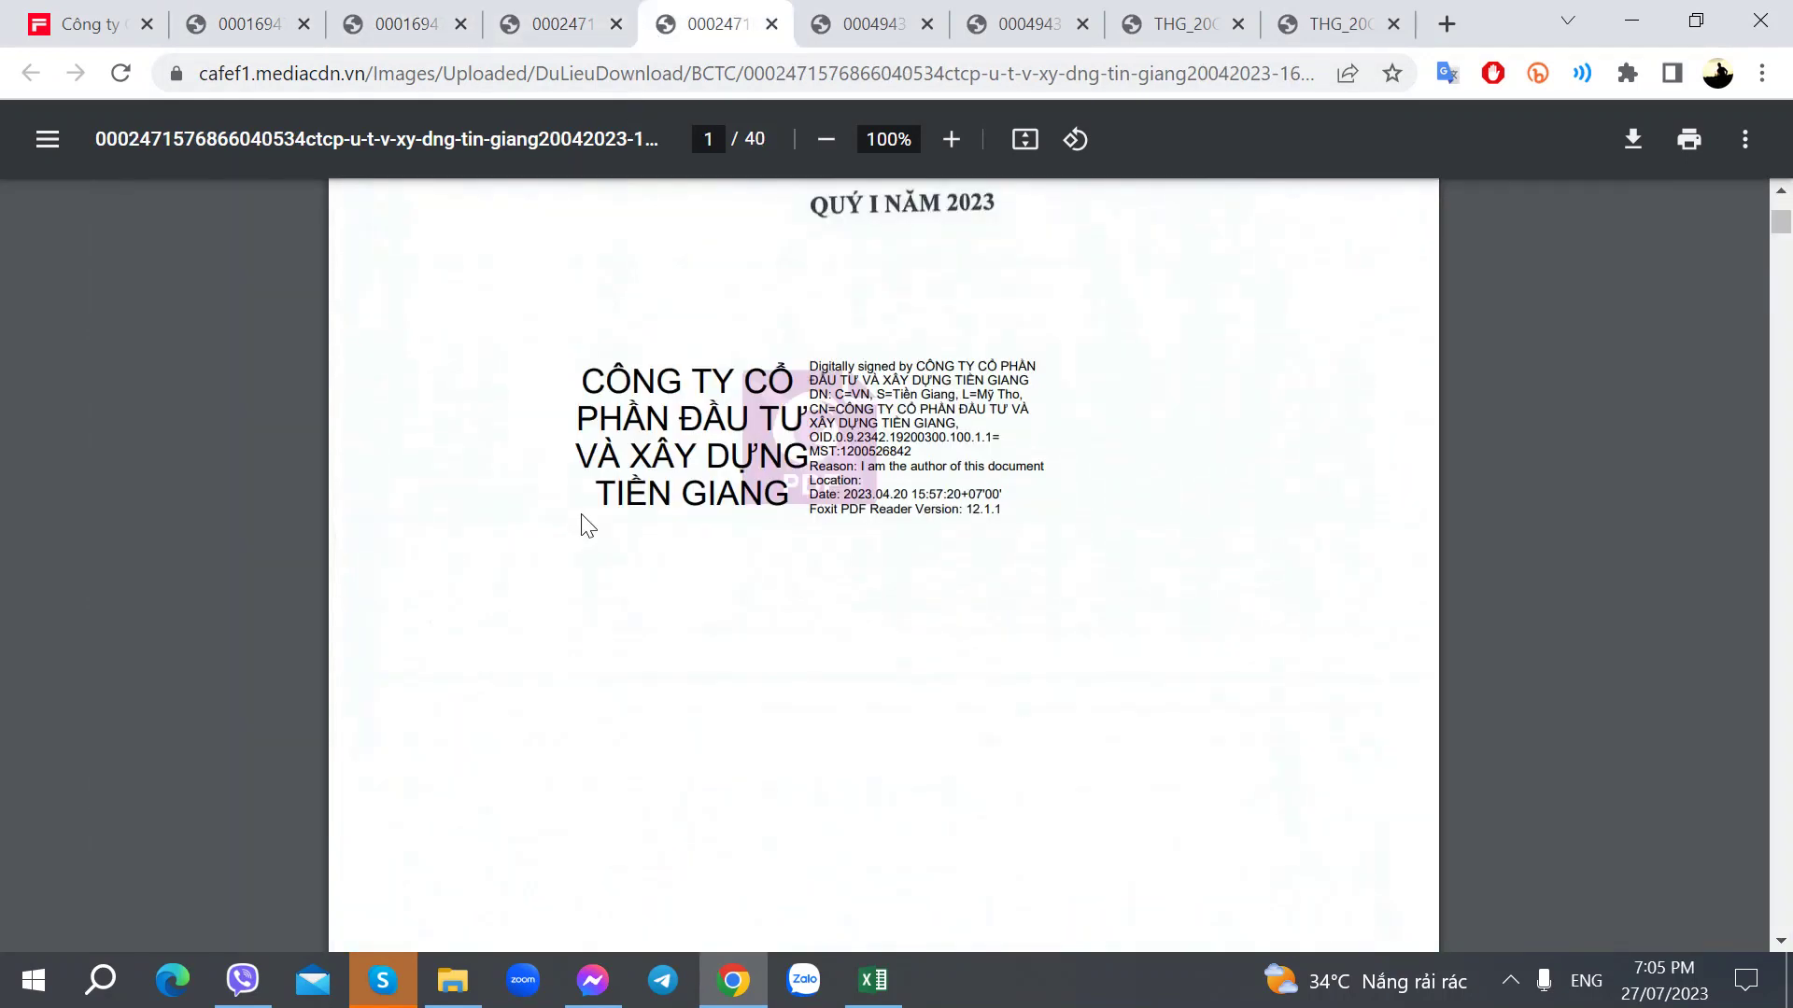
scroll(1727, 447, "down", 20)
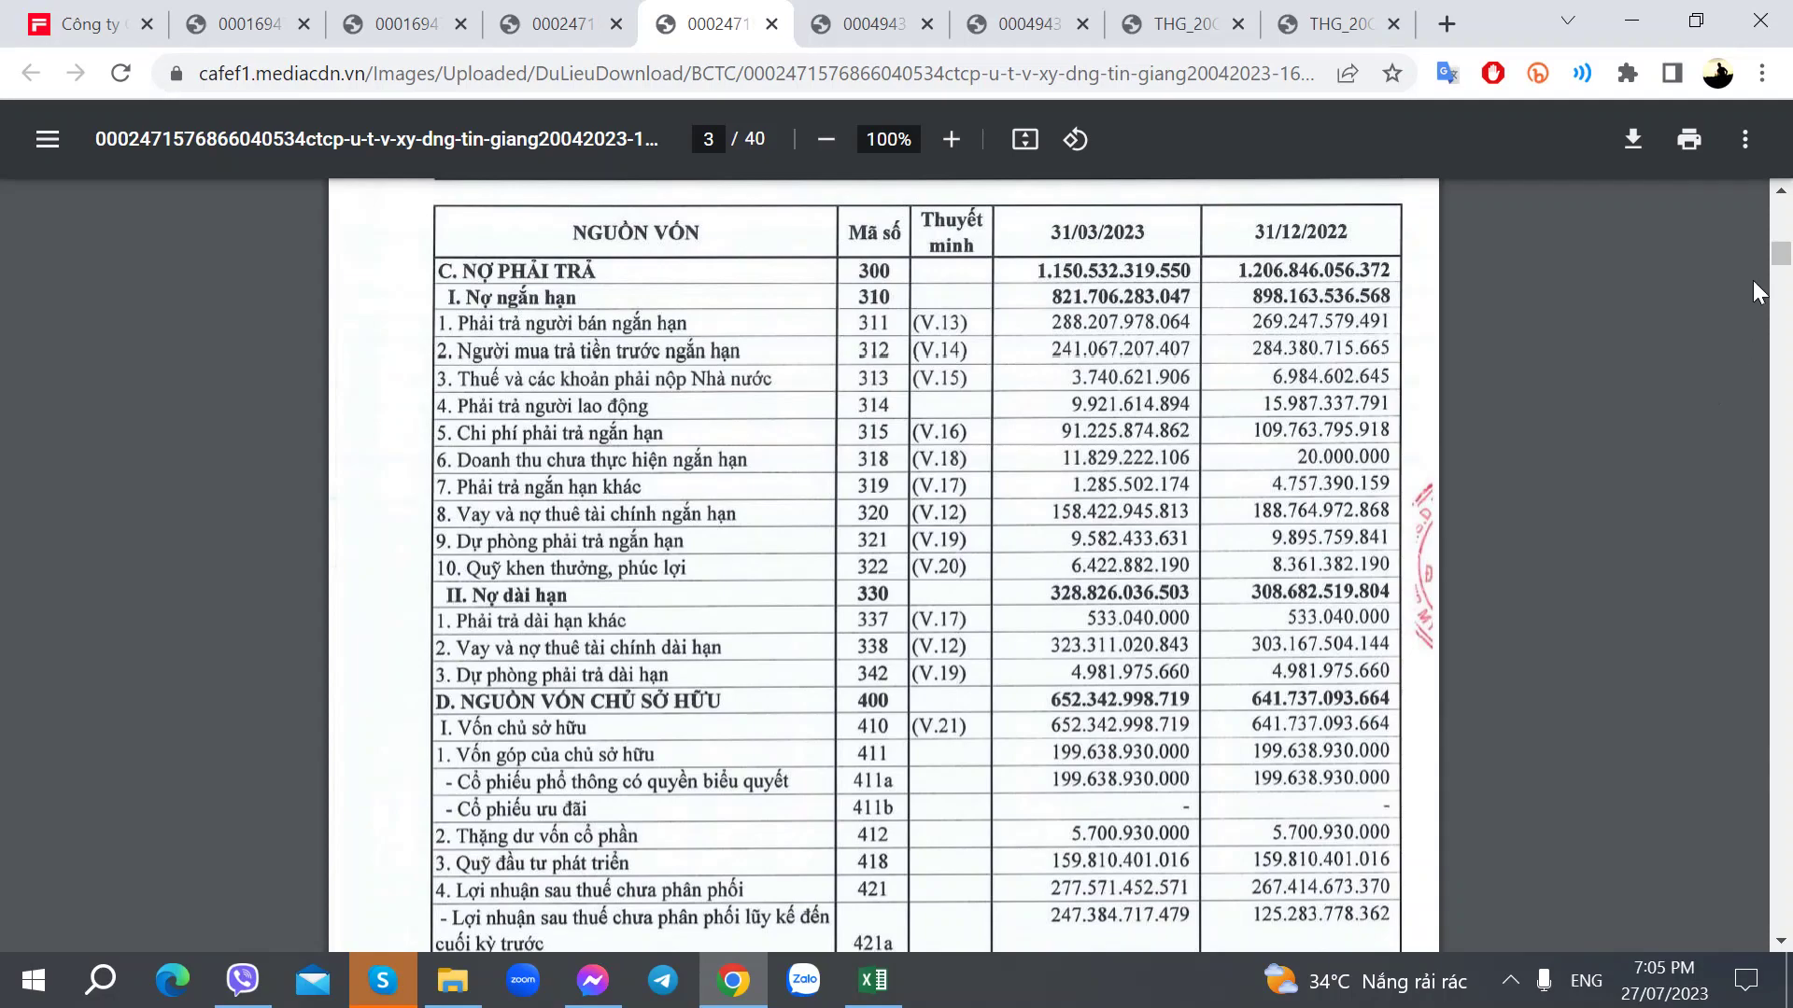
left_click_drag(1780, 271, 1459, 658)
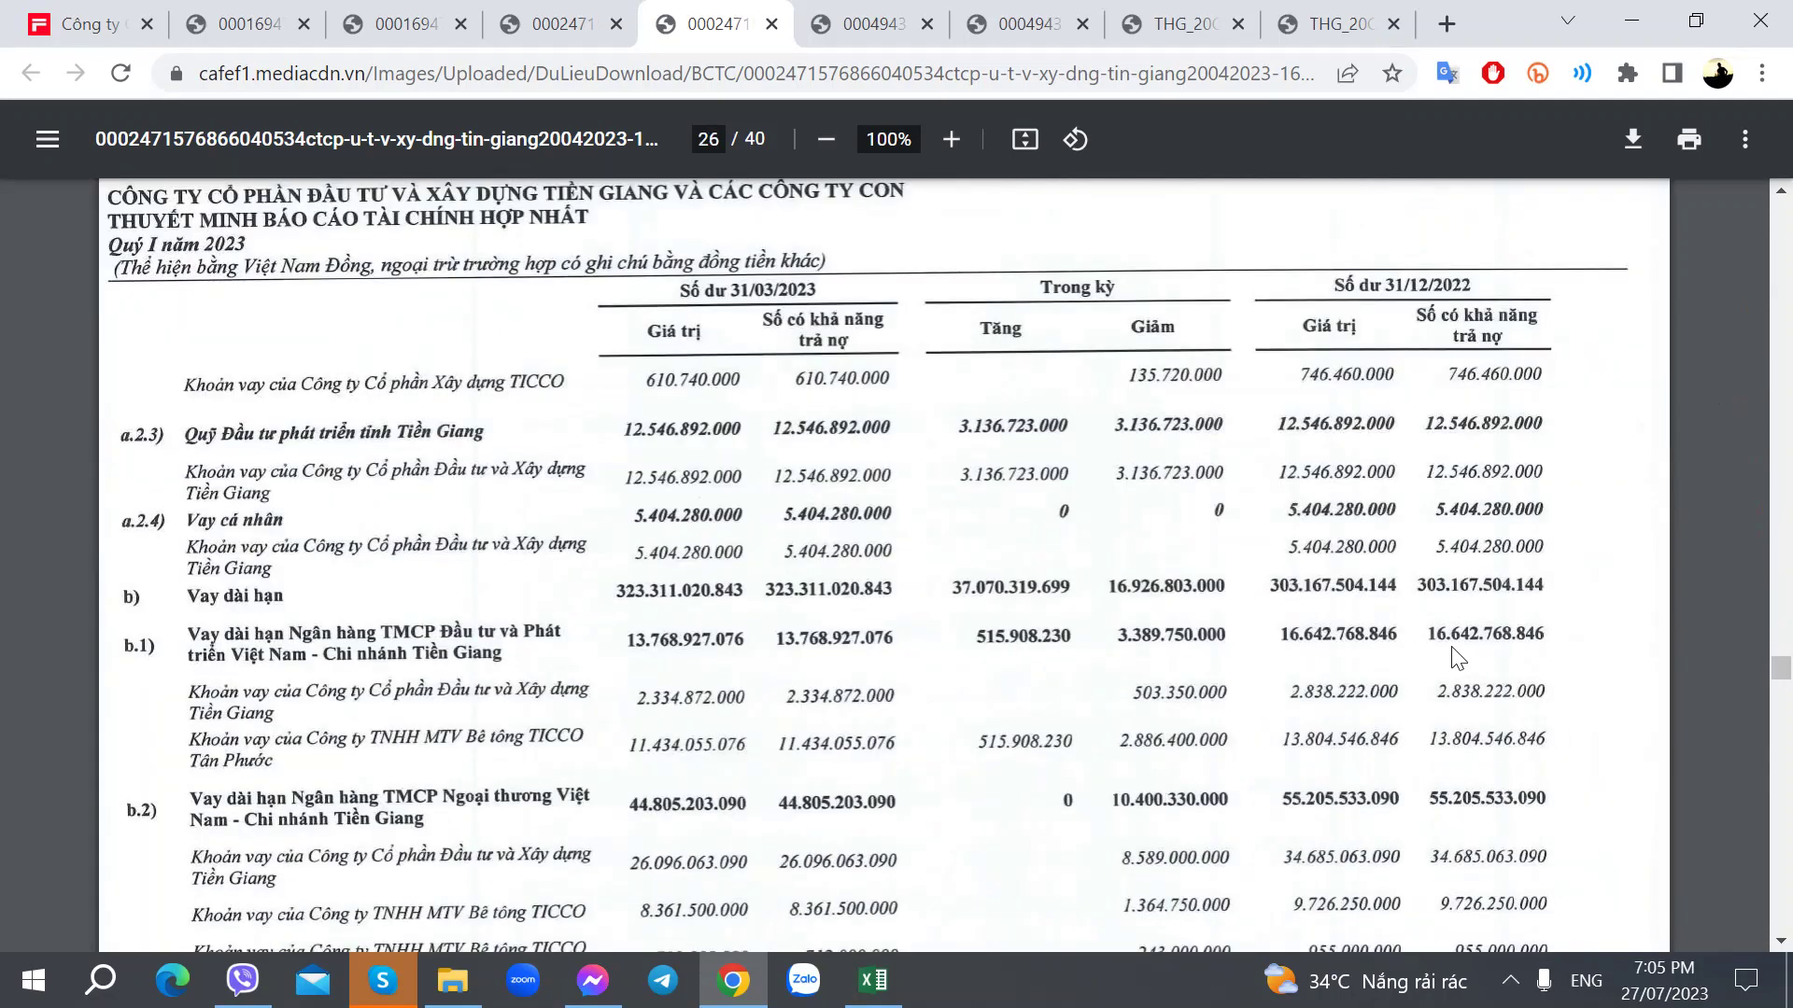
scroll(1448, 654, "down", 20)
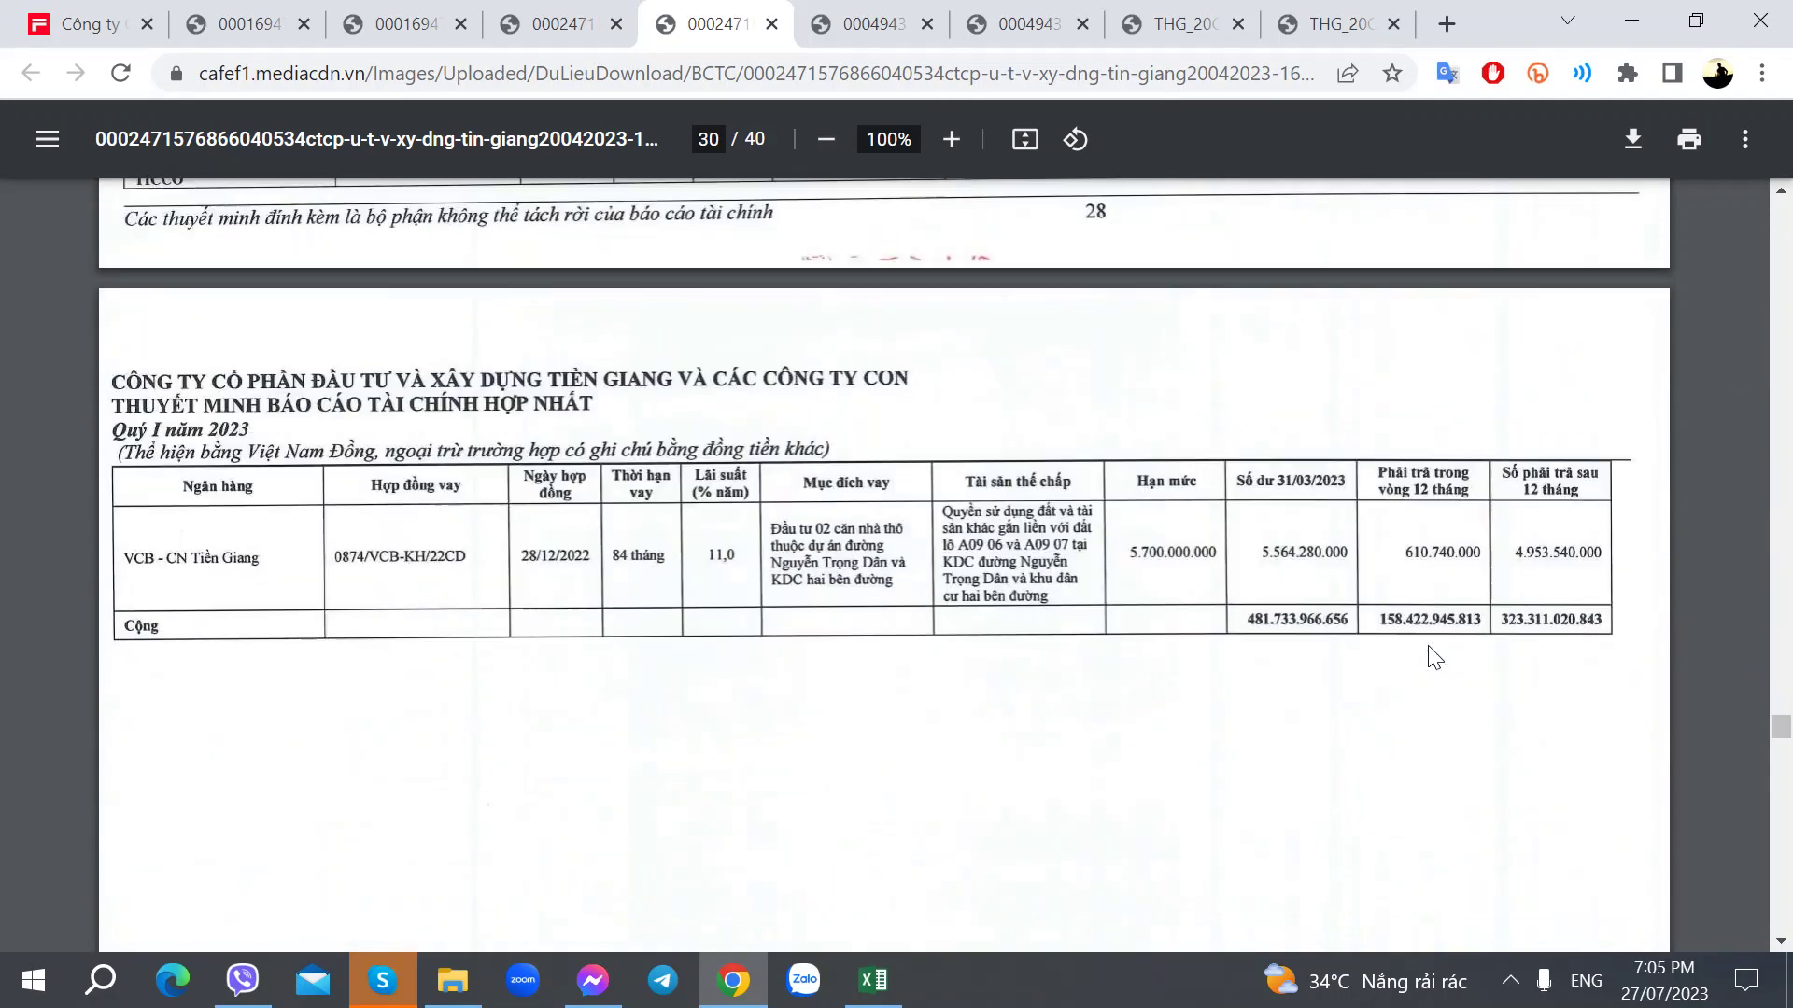
scroll(1428, 646, "down", 20)
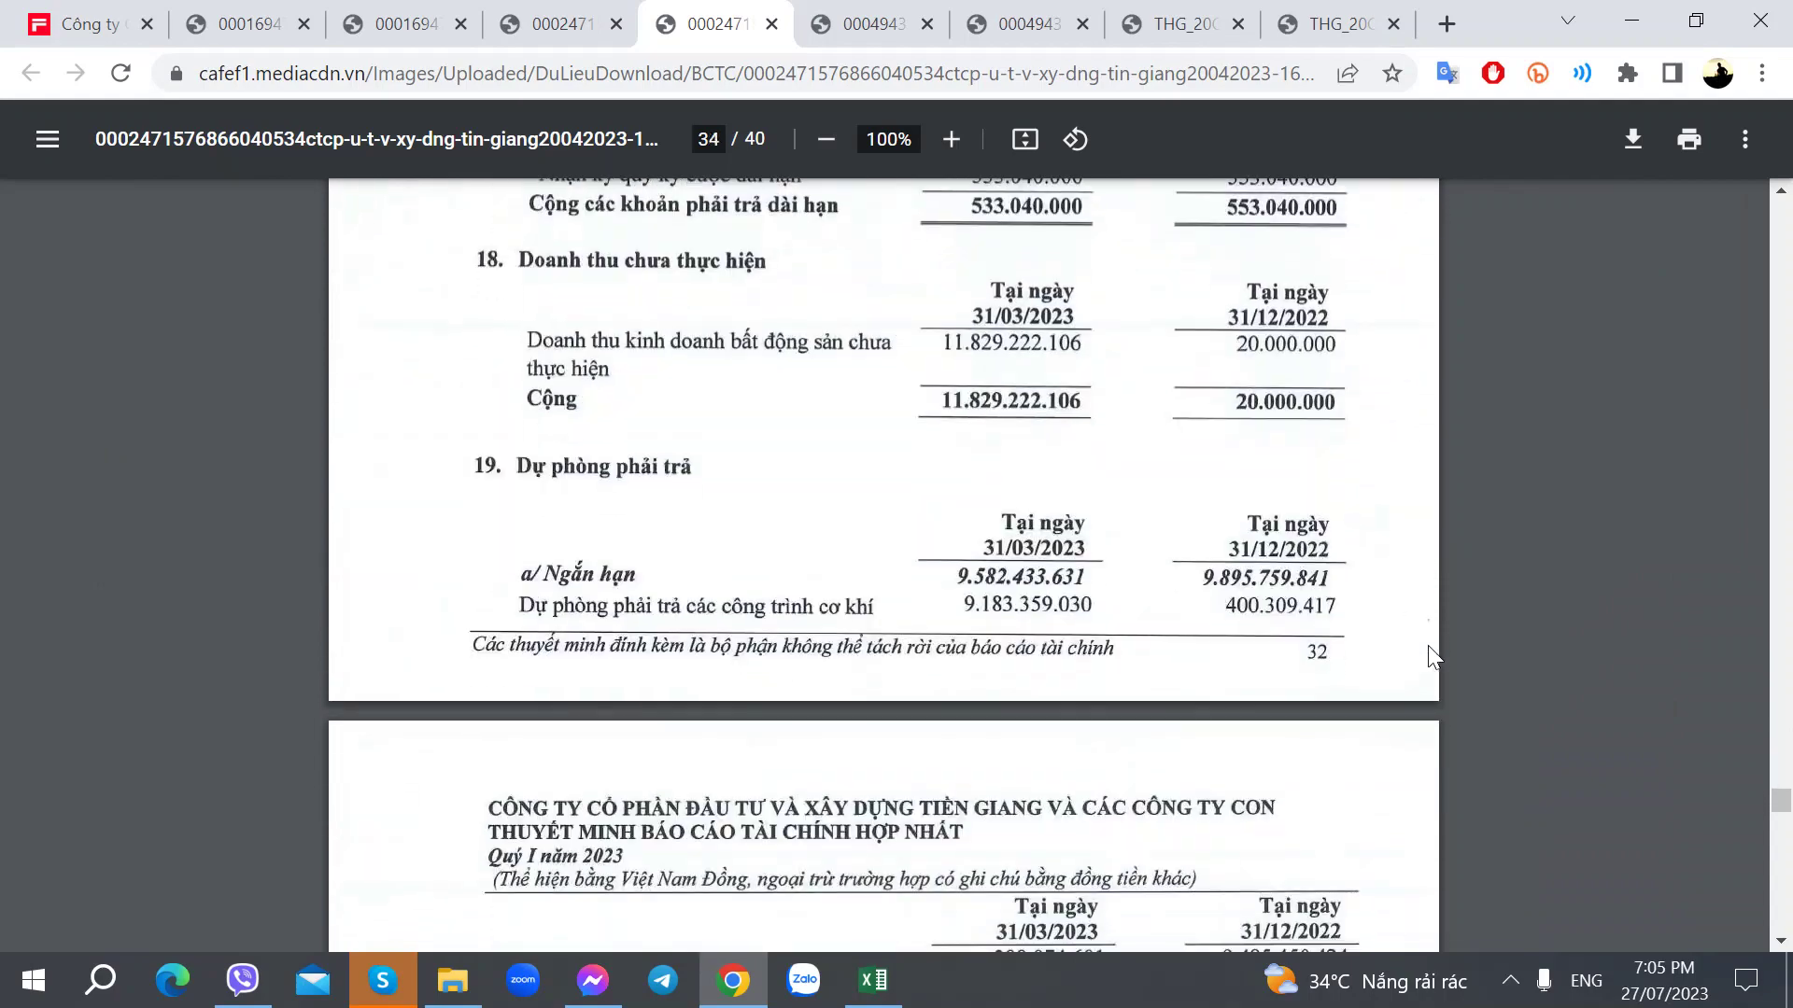
scroll(1427, 647, "up", 1)
scroll(1427, 646, "down", 9)
scroll(1427, 646, "up", 15)
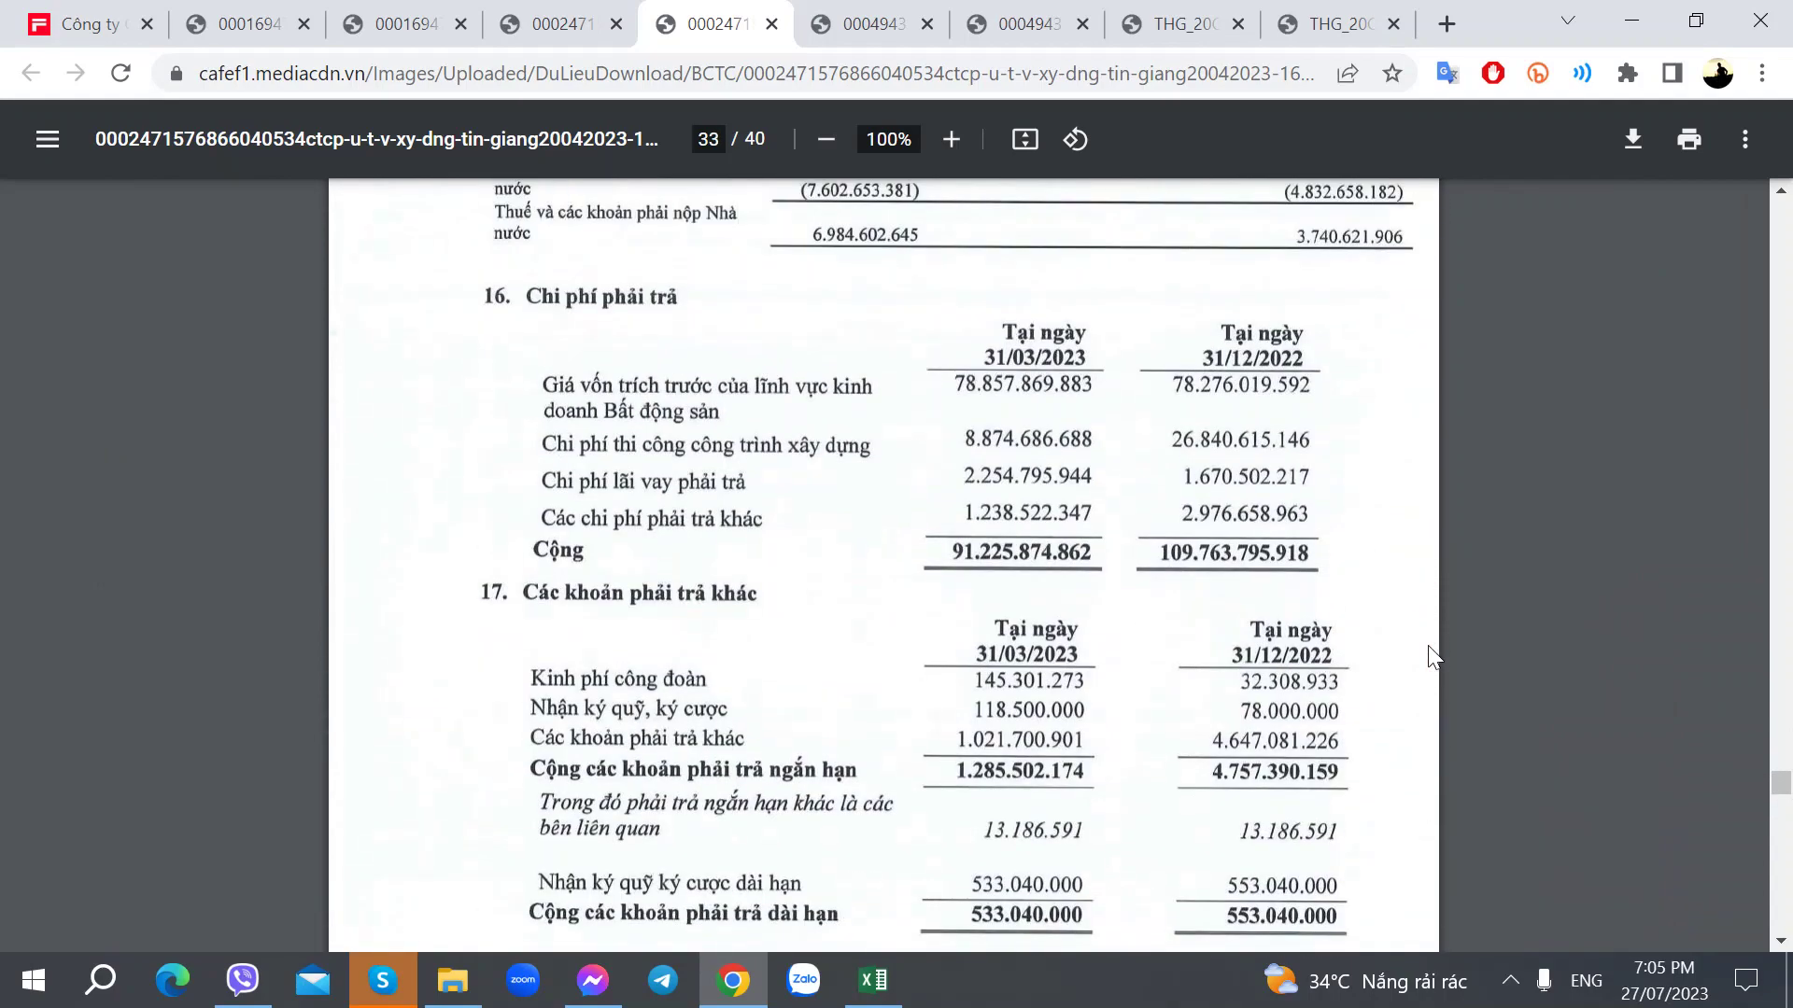
scroll(1427, 646, "down", 1)
scroll(1426, 646, "up", 12)
scroll(1427, 646, "down", 20)
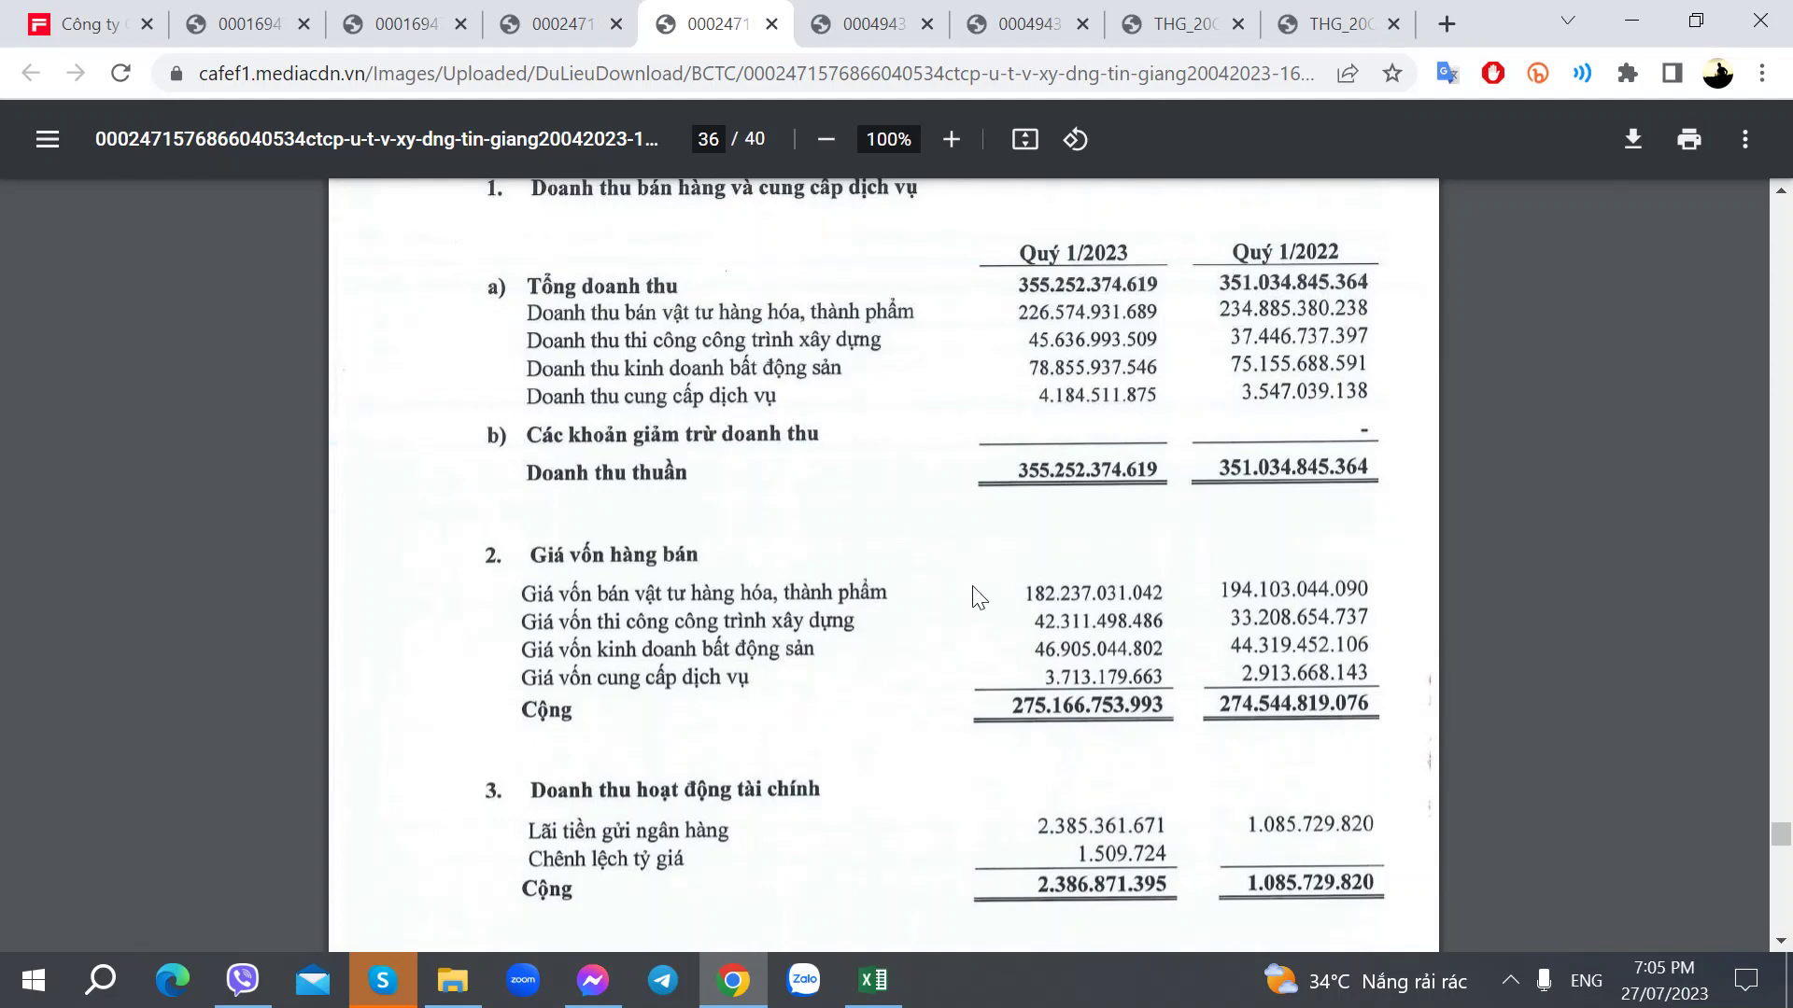
Compare the segment revenue labels in C400:C405 of the Excel sheet with the revenue categories in the Q1/2023 report.
key("alt+Tab")
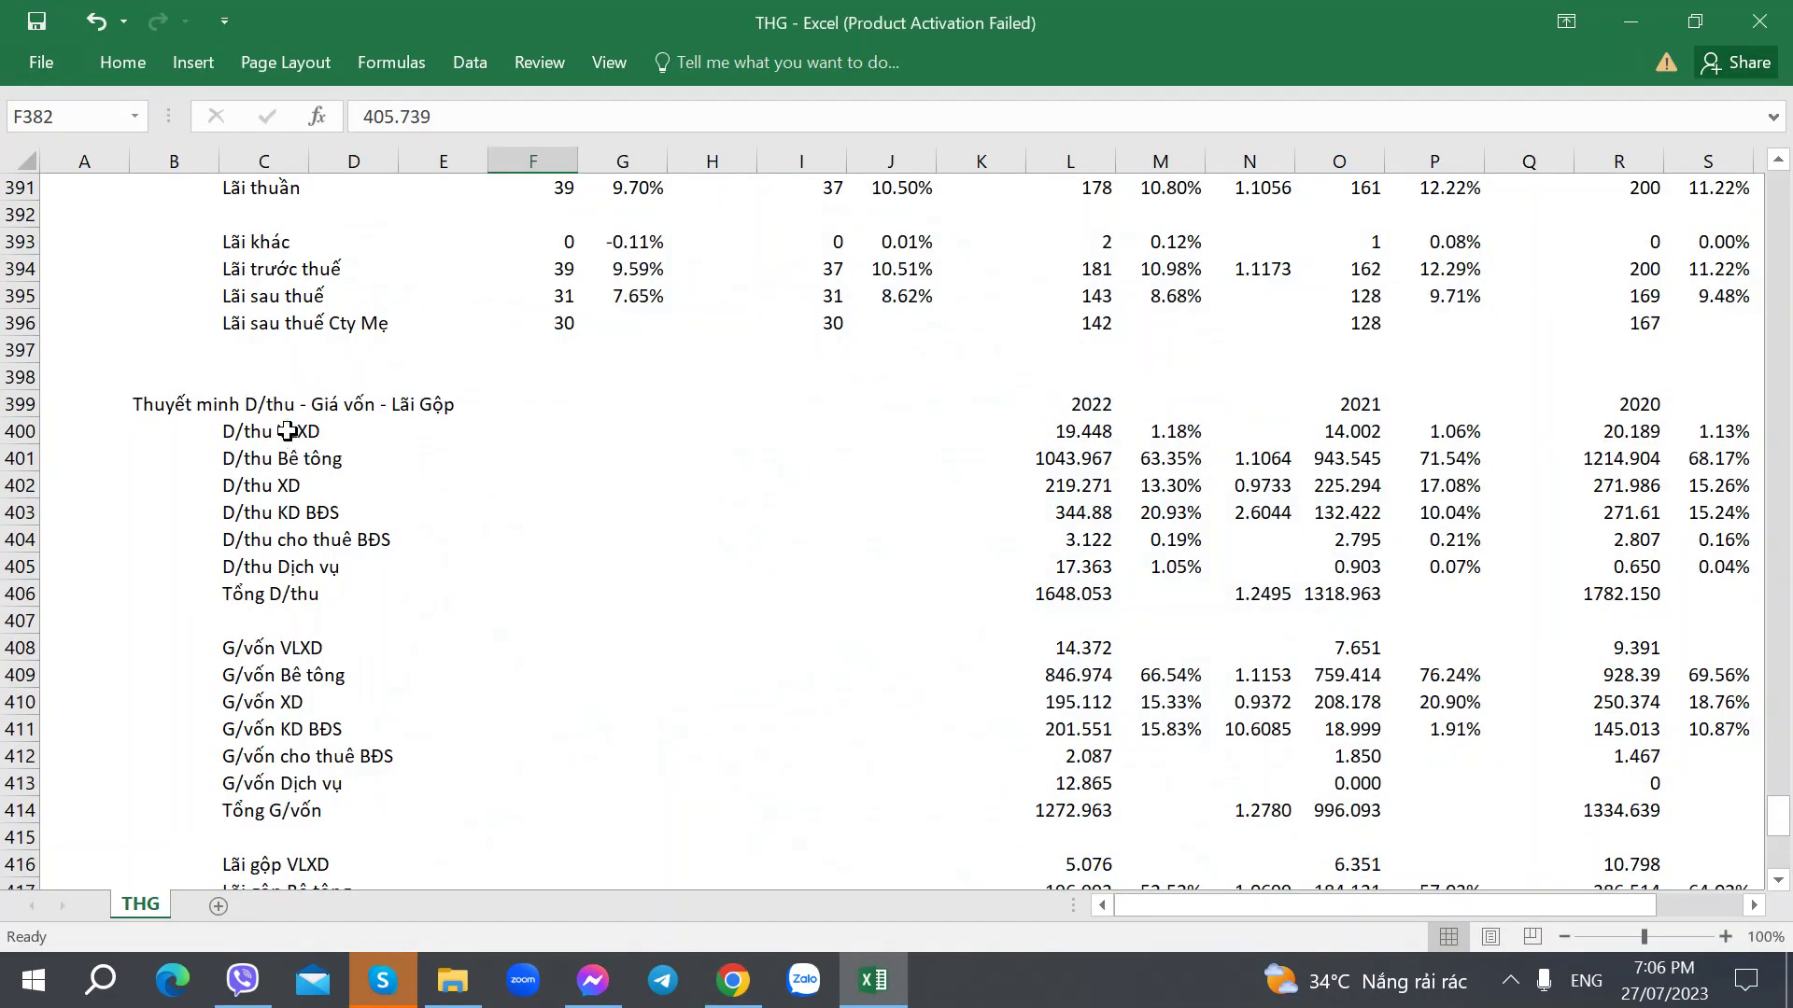
left_click(285, 431)
left_click(258, 462)
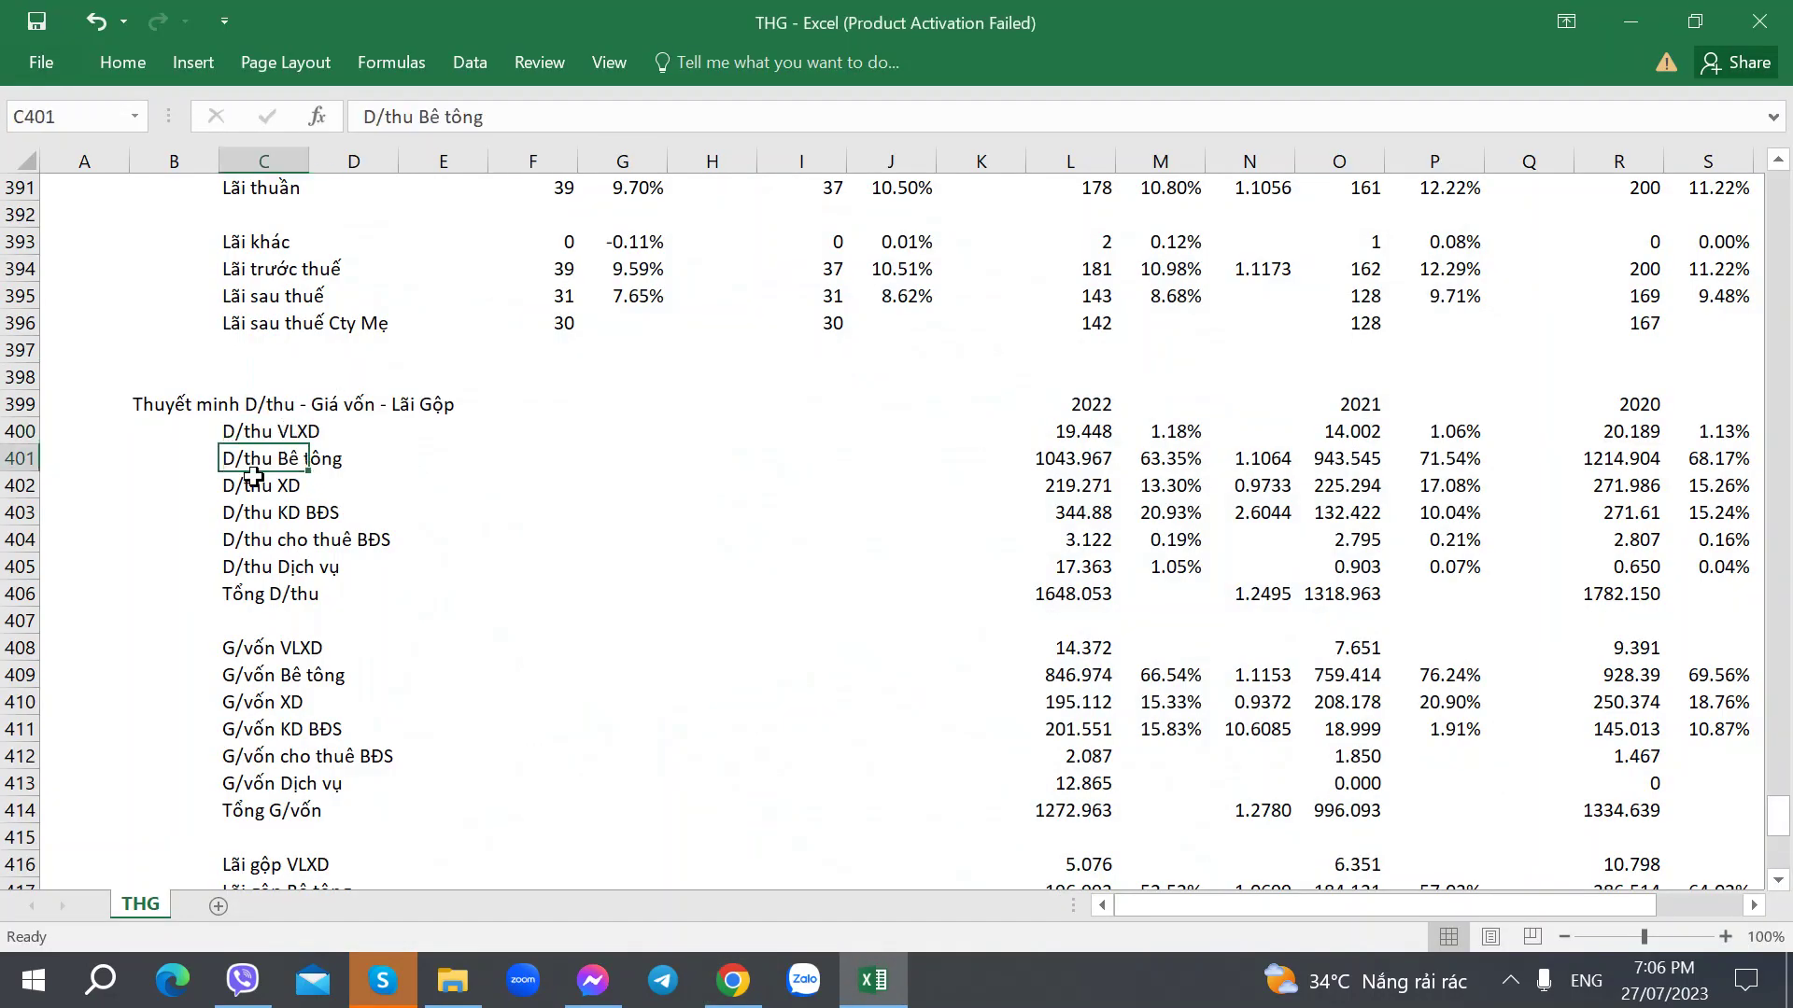
key("alt+Tab")
key("alt+Tab")
left_click(254, 567)
key("alt+Tab")
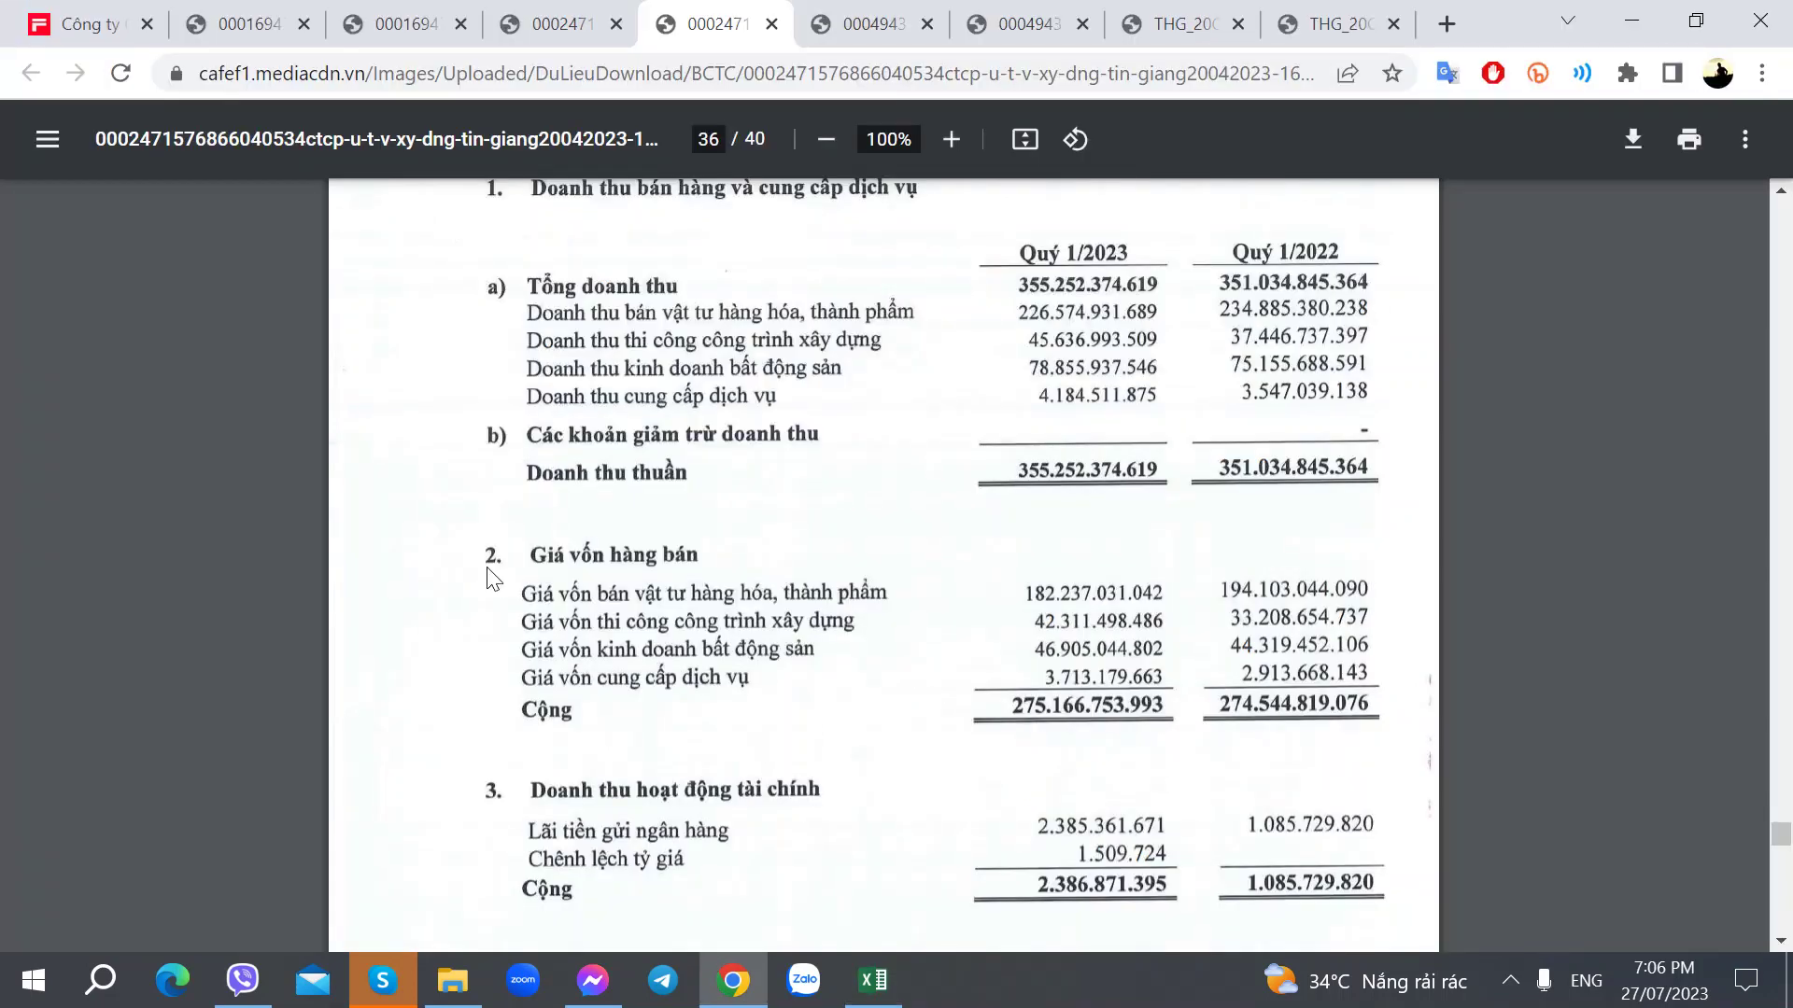
key("alt+Tab")
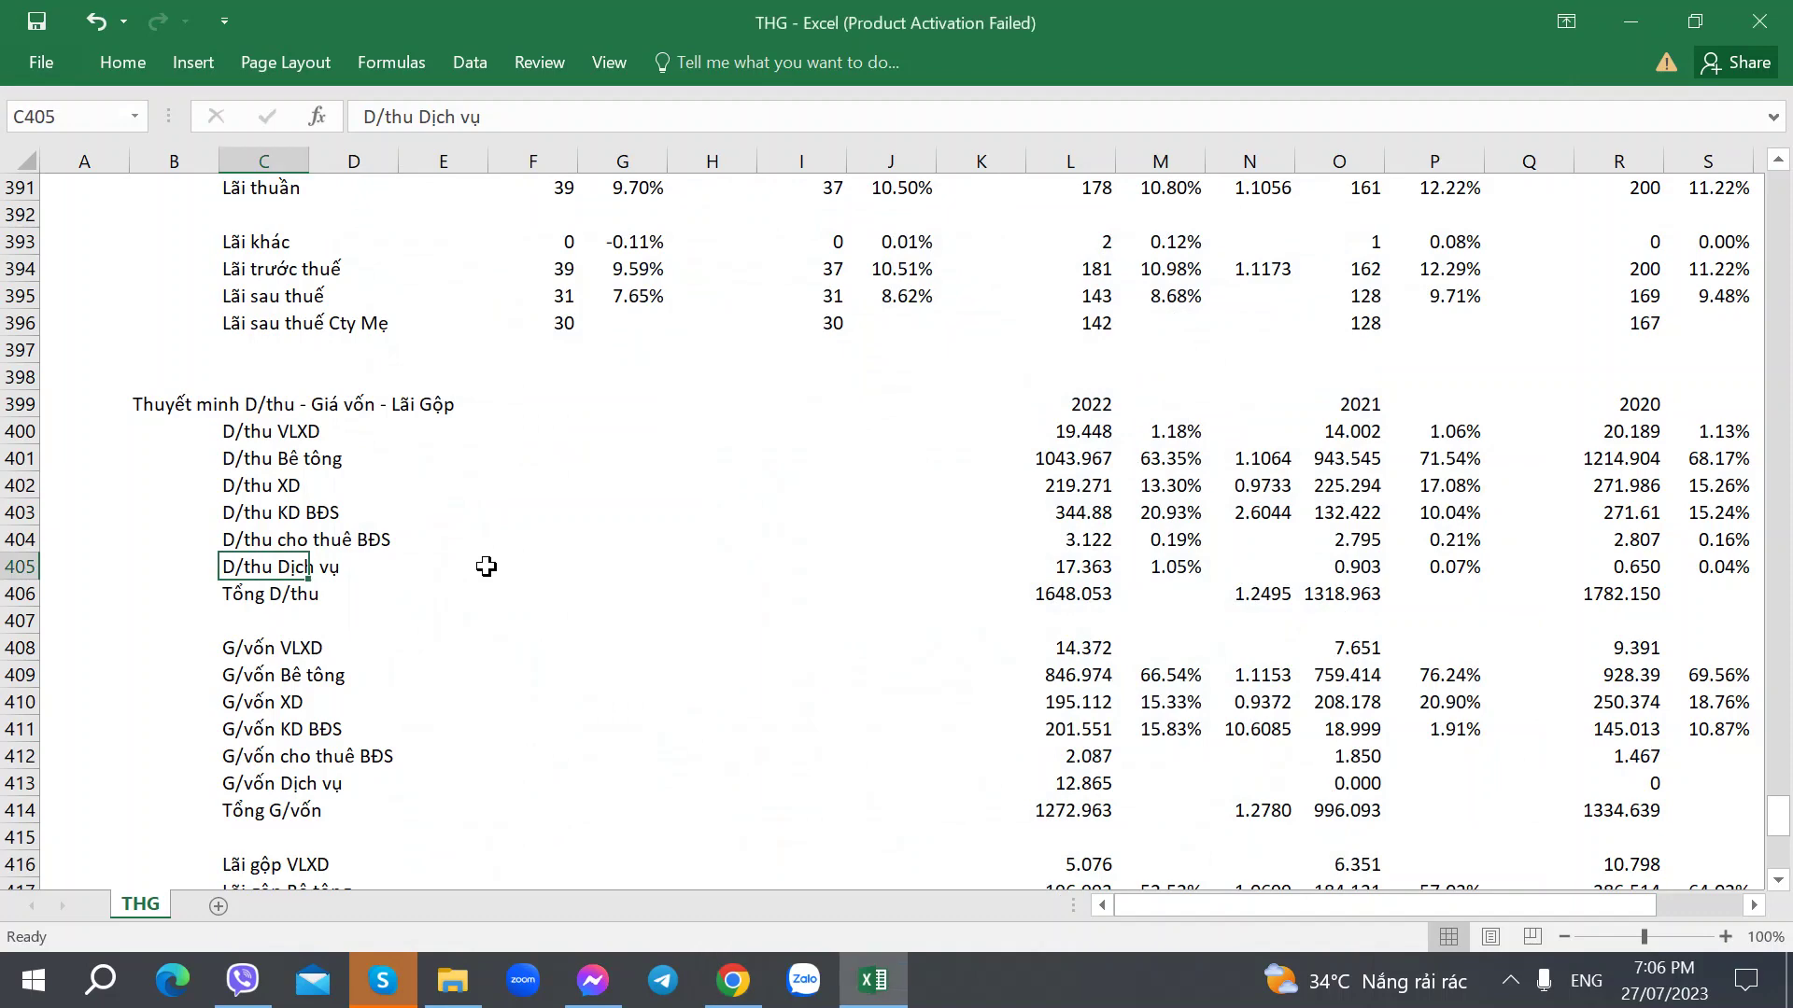
Add the header Q1/2023 in I399 of the revenue, cost and gross profit breakdown and right-align it.
left_click(1133, 403)
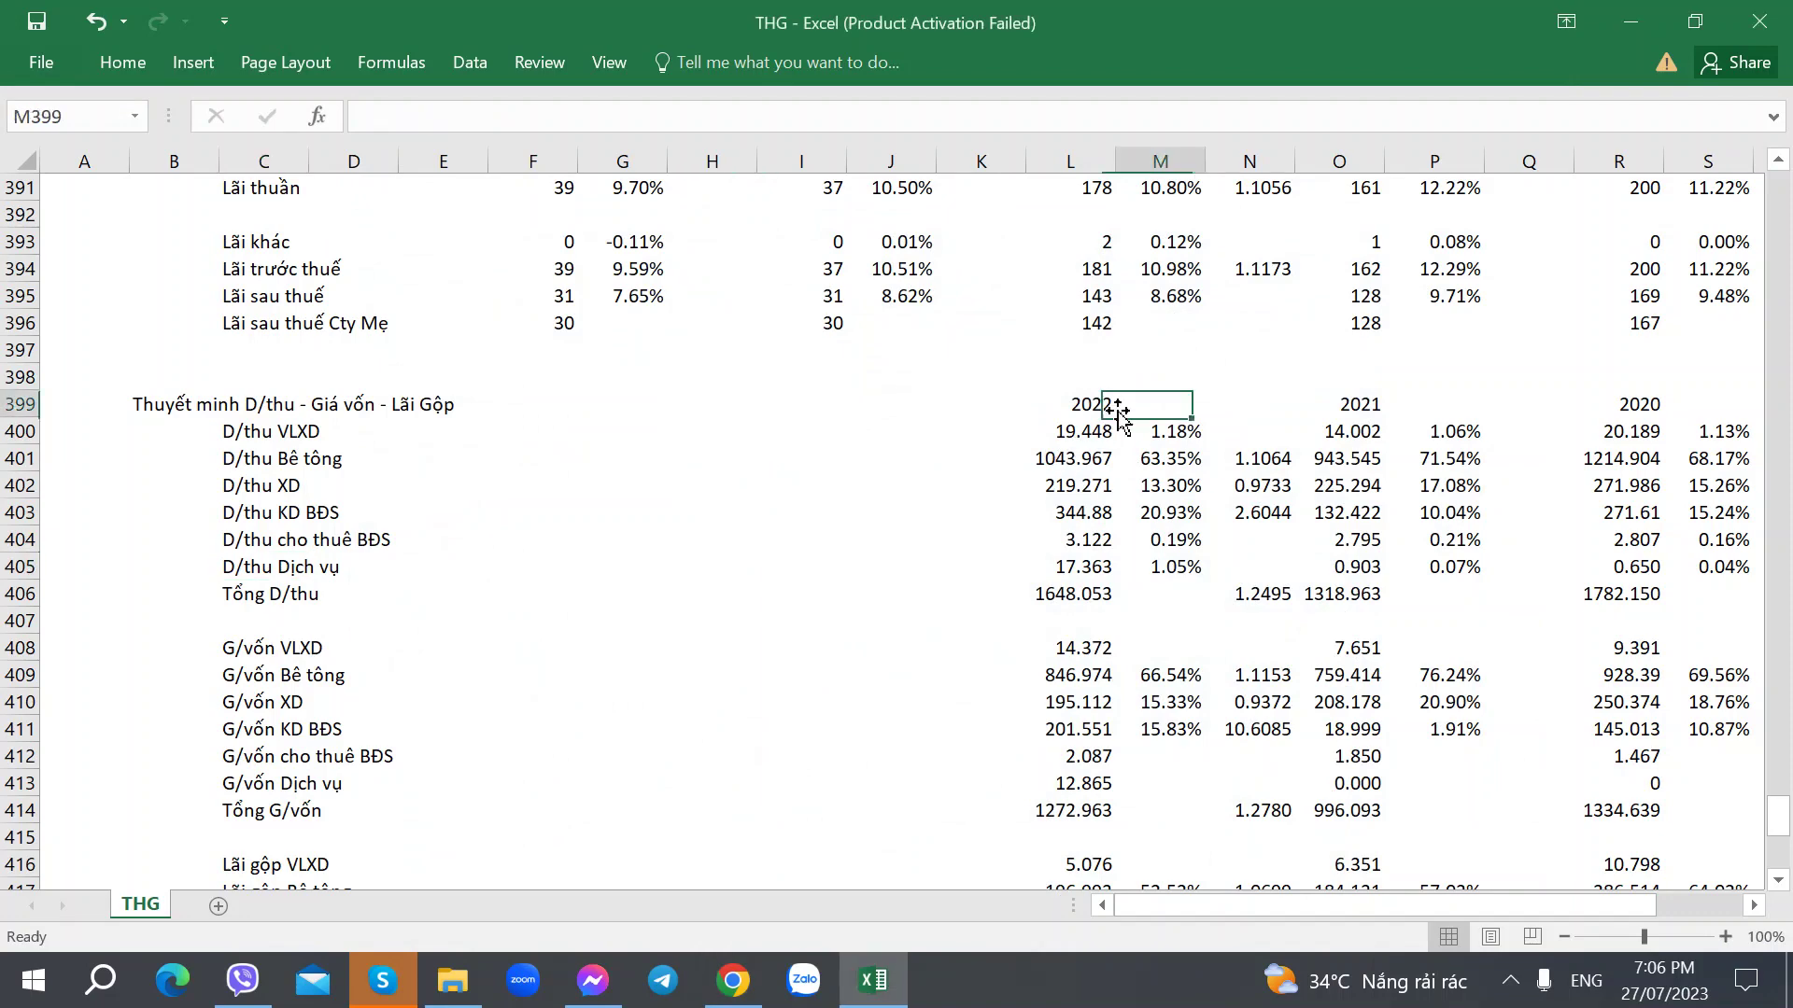
key("Left")
key("ctrl+c")
key("Left")
key("Left")
key("Left")
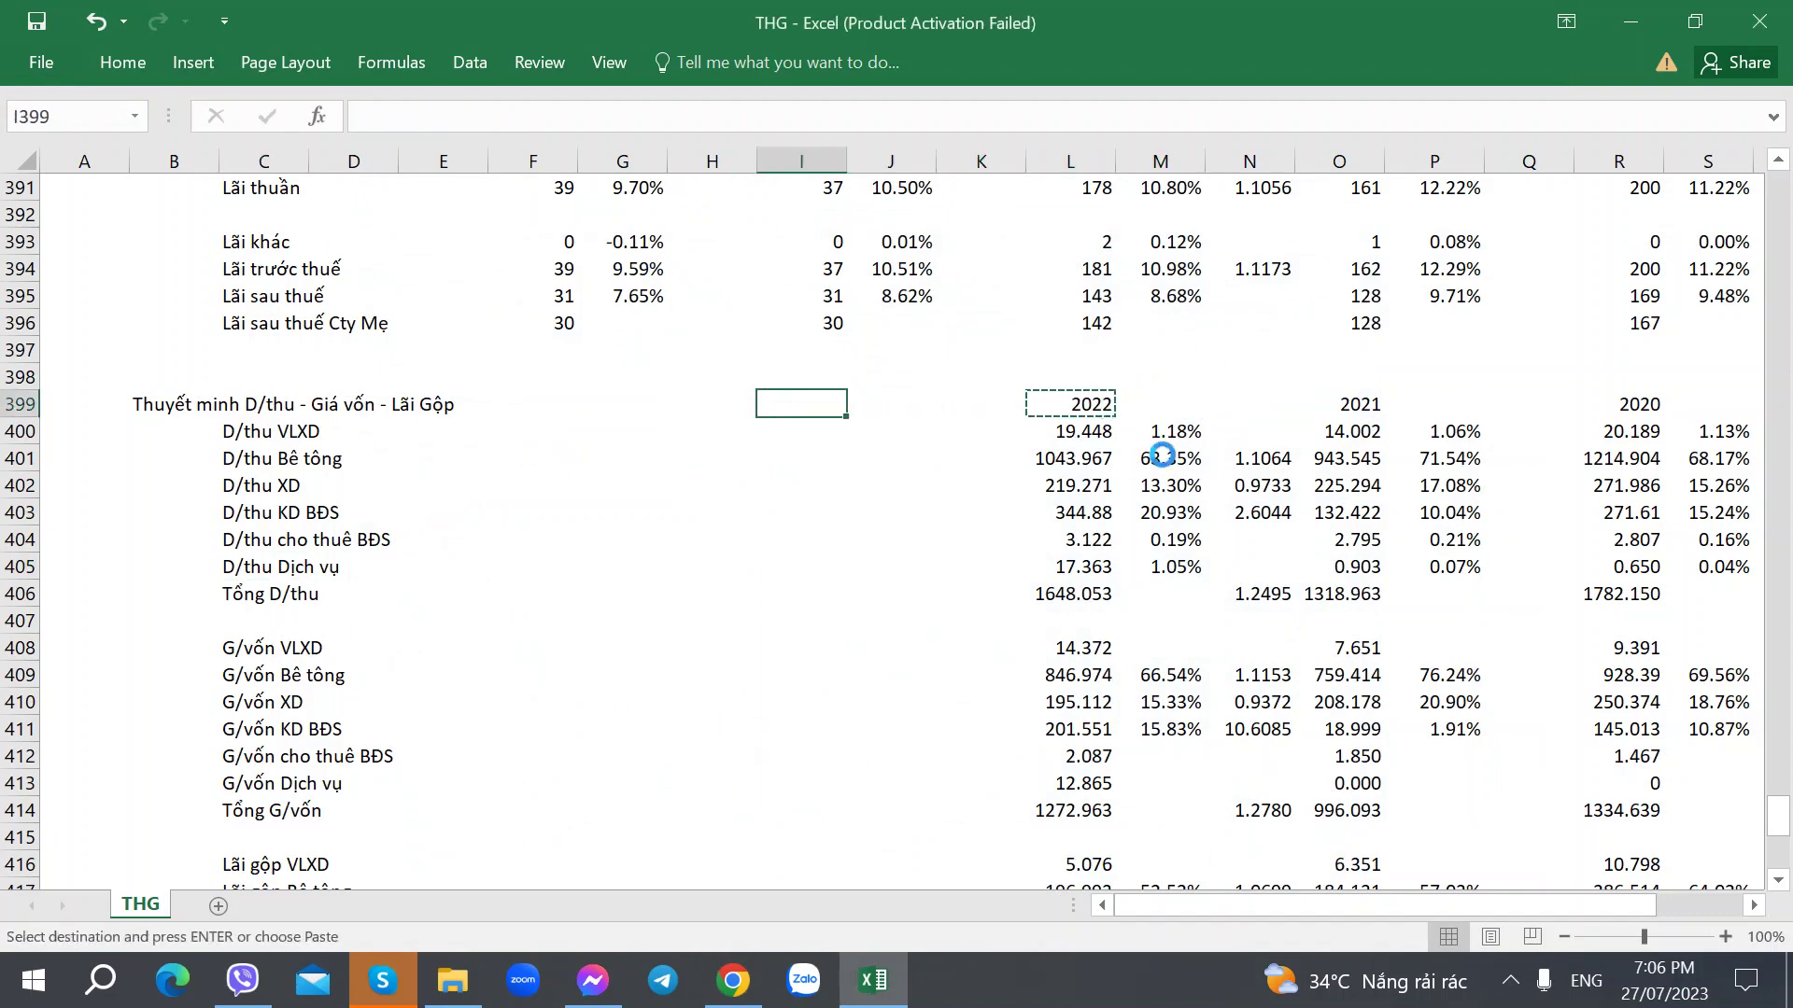
key("ctrl+v")
key("Escape")
type("Q")
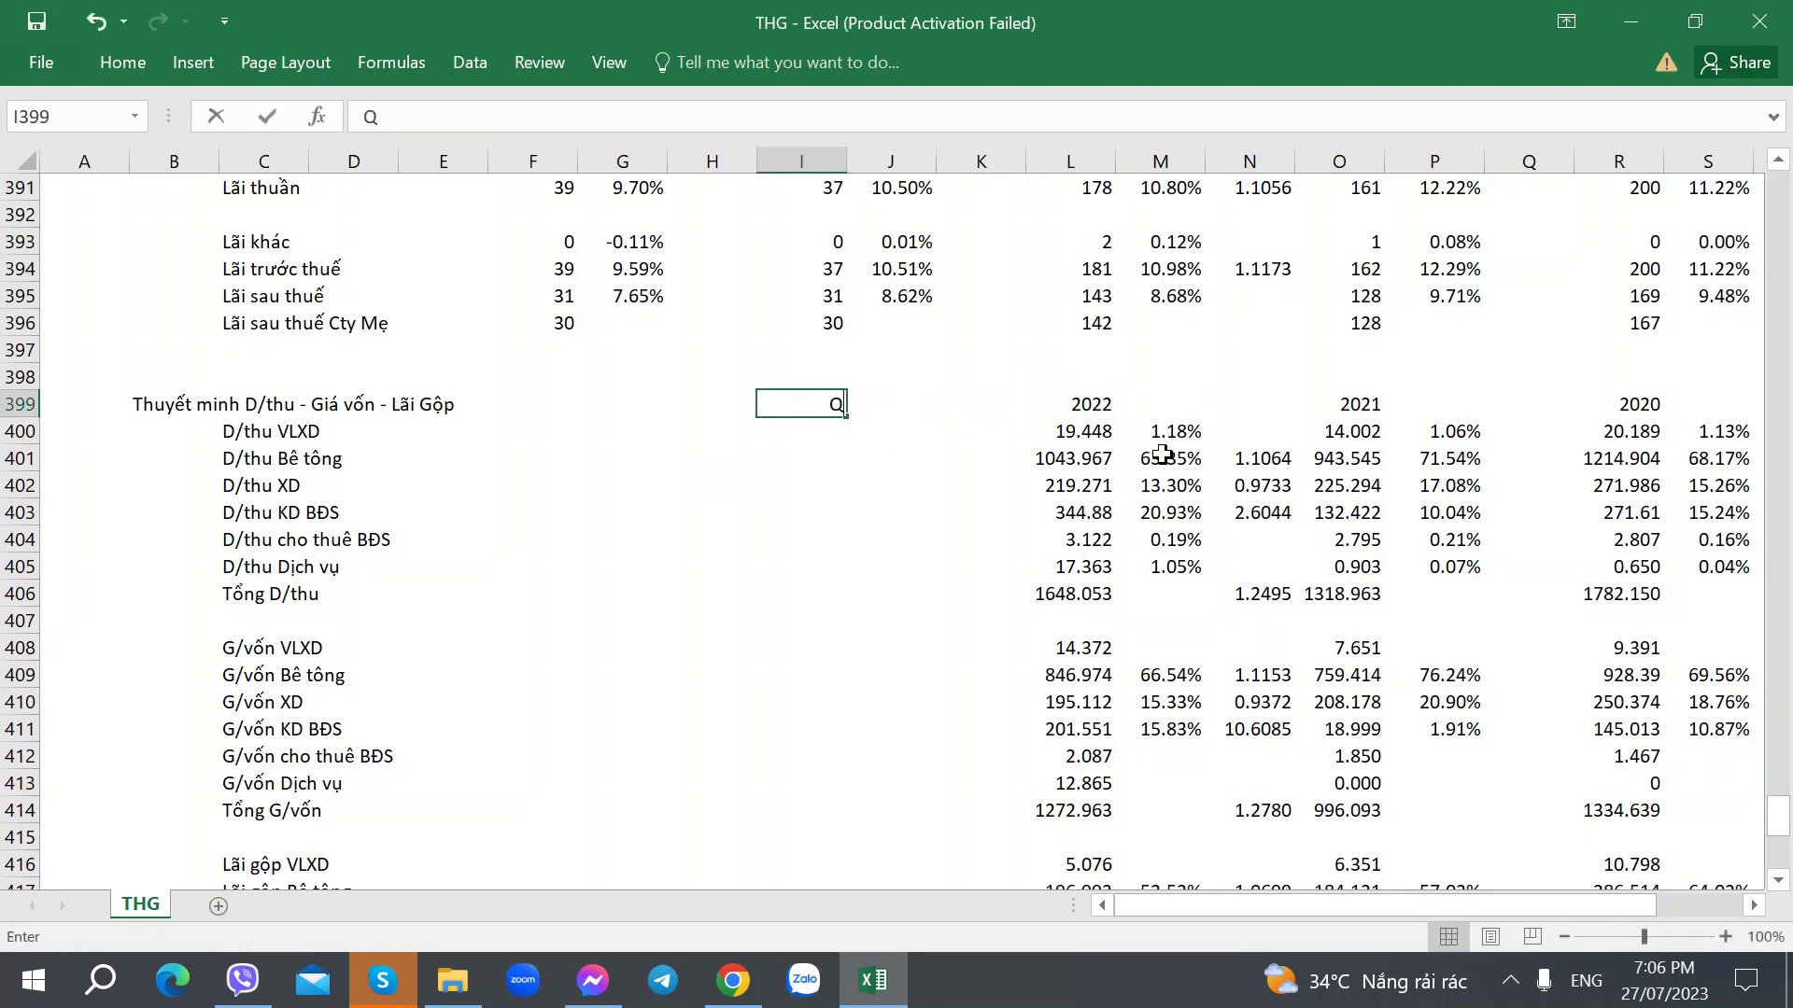
type("1/2023")
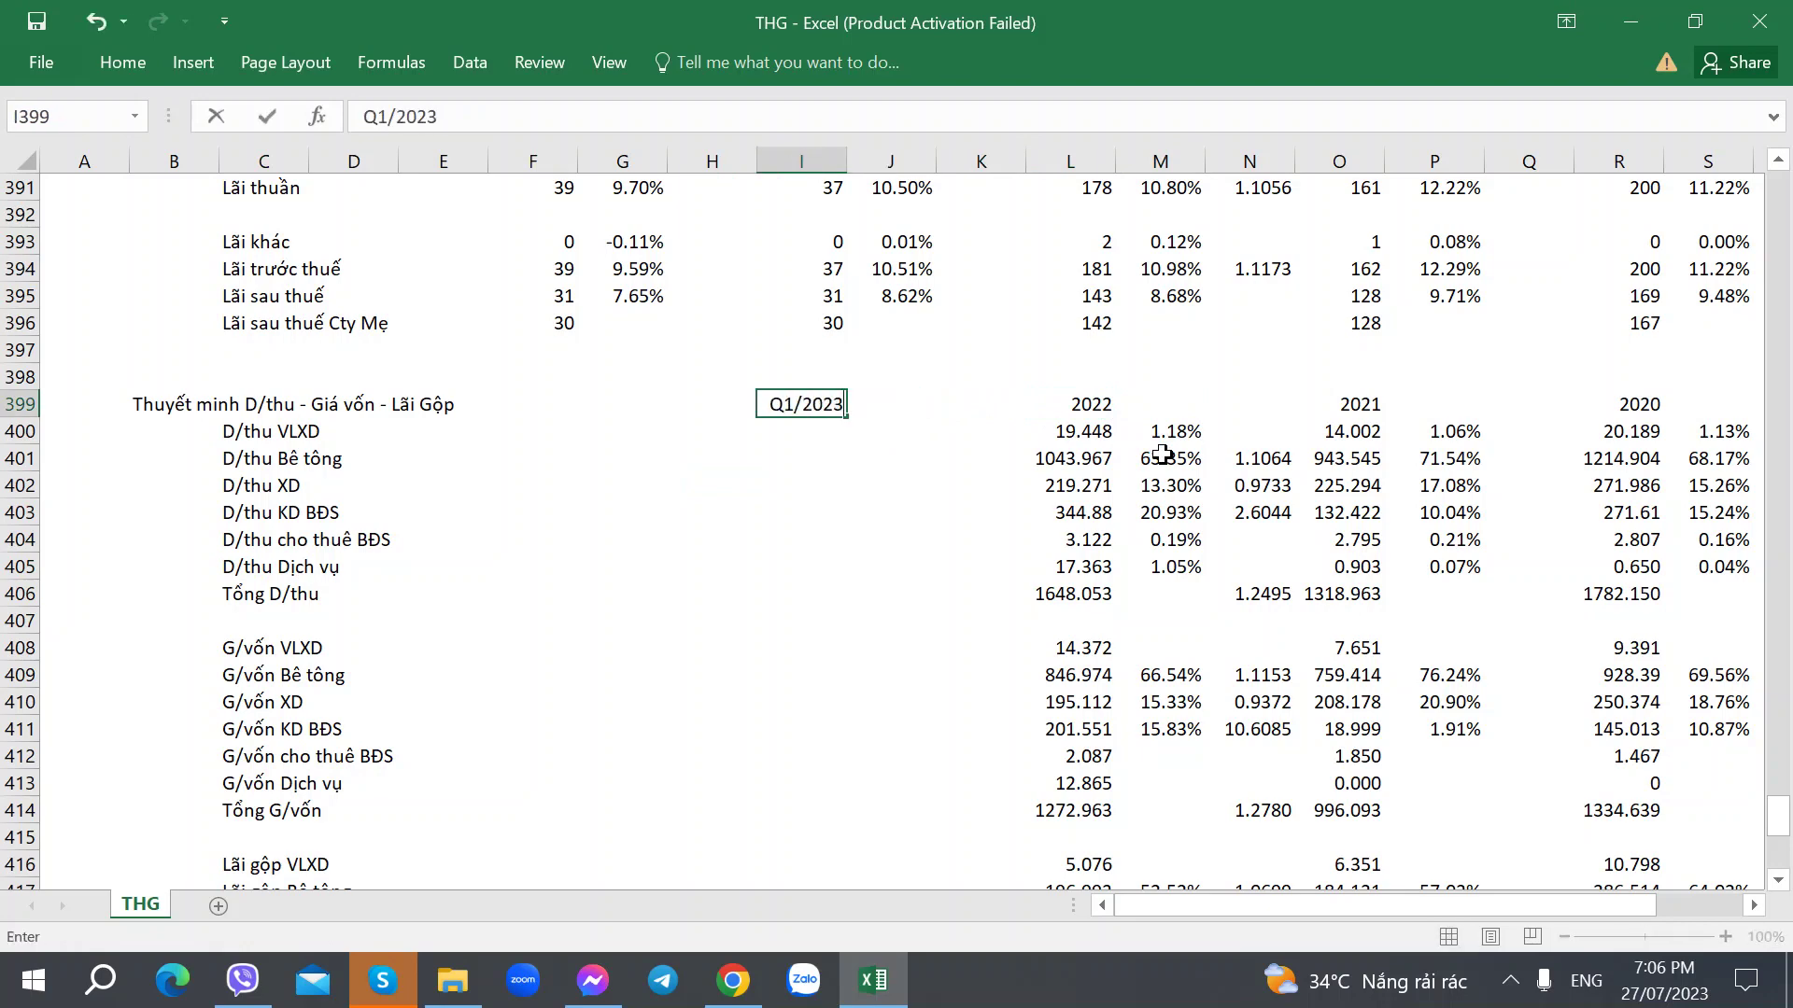
key("ctrl+Return")
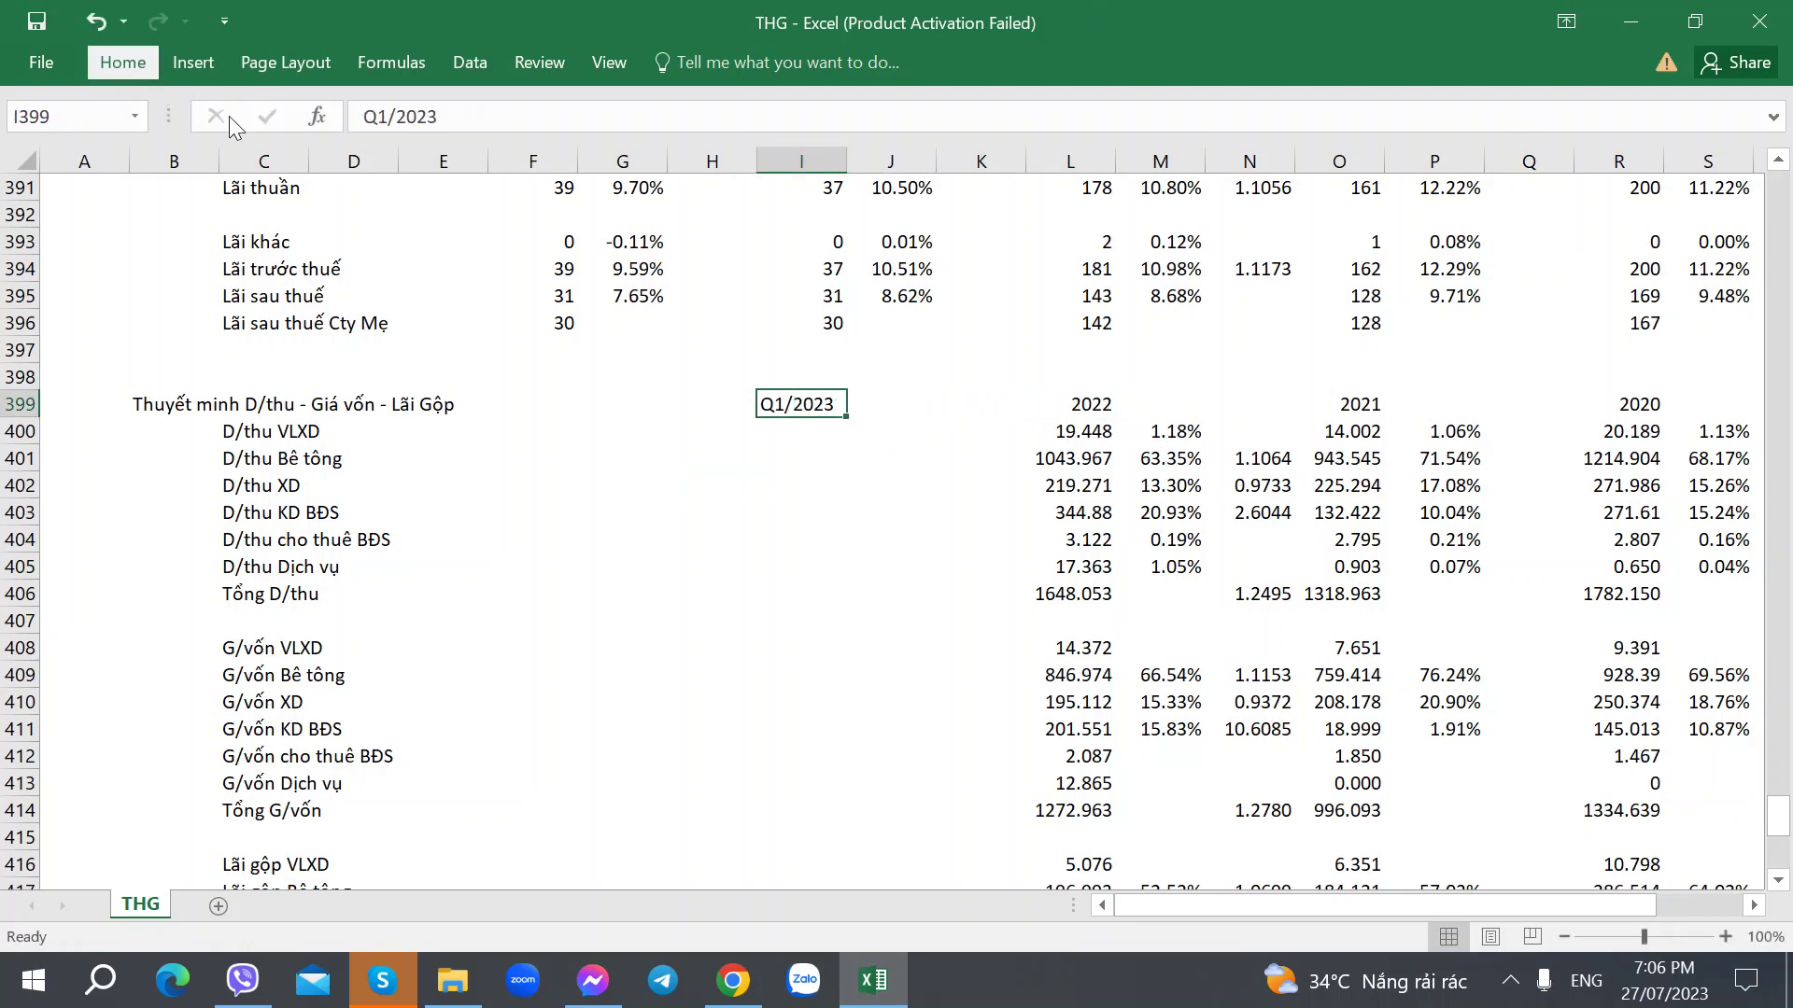
left_click(122, 62)
Enter Q1/2023 revenues 226.574, 45.636, 78.855 and 4.184 with total 355.252 in I401:I406, and copy M401's share formula into column J.
left_click(801, 457)
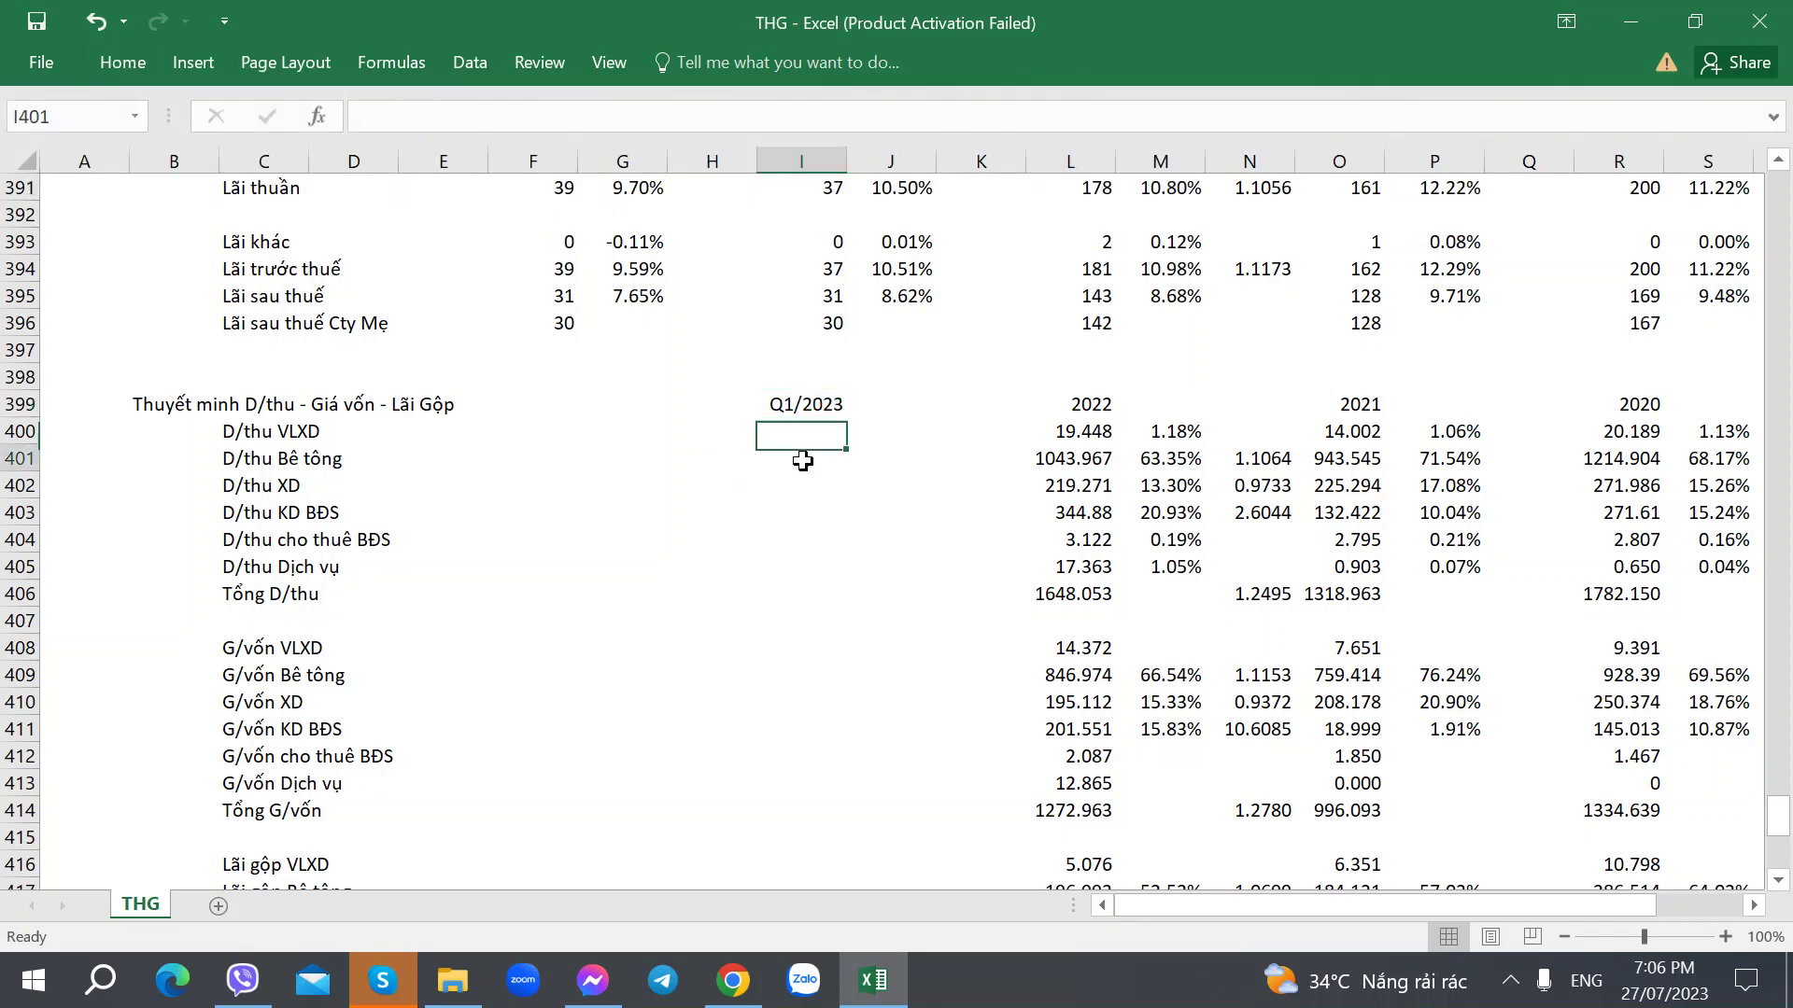
key("alt+Tab")
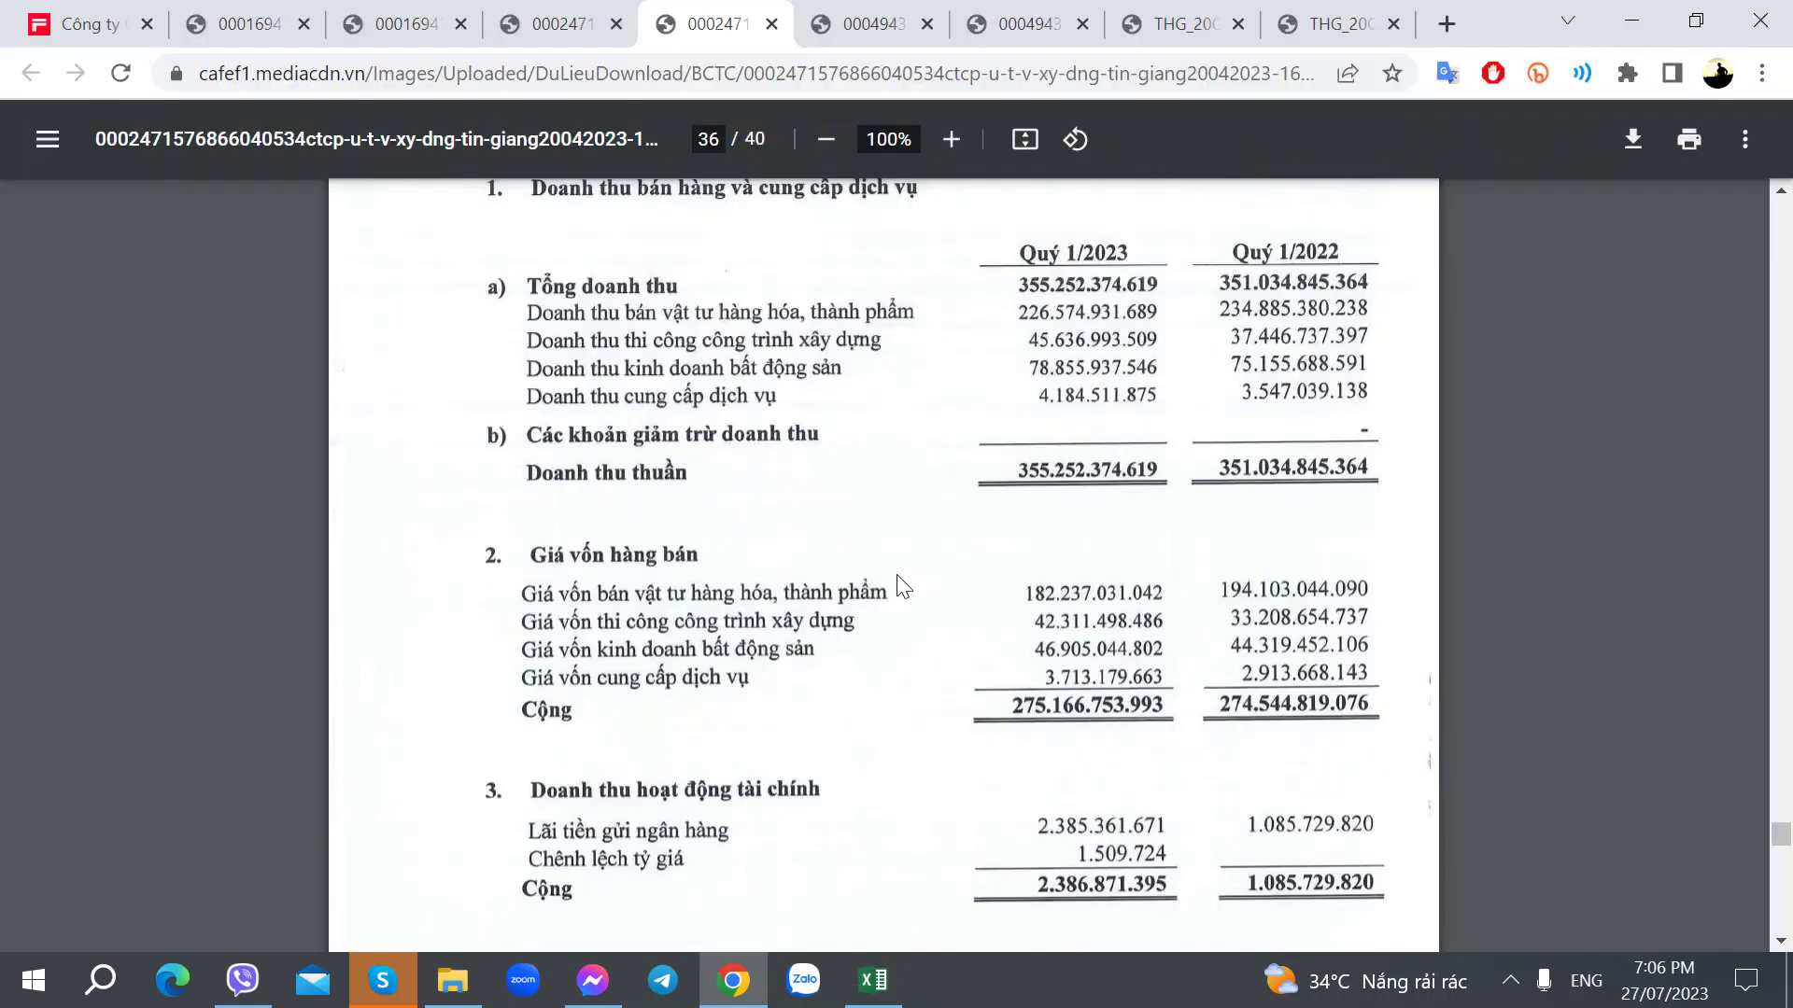
key("alt+Tab")
left_click(779, 514)
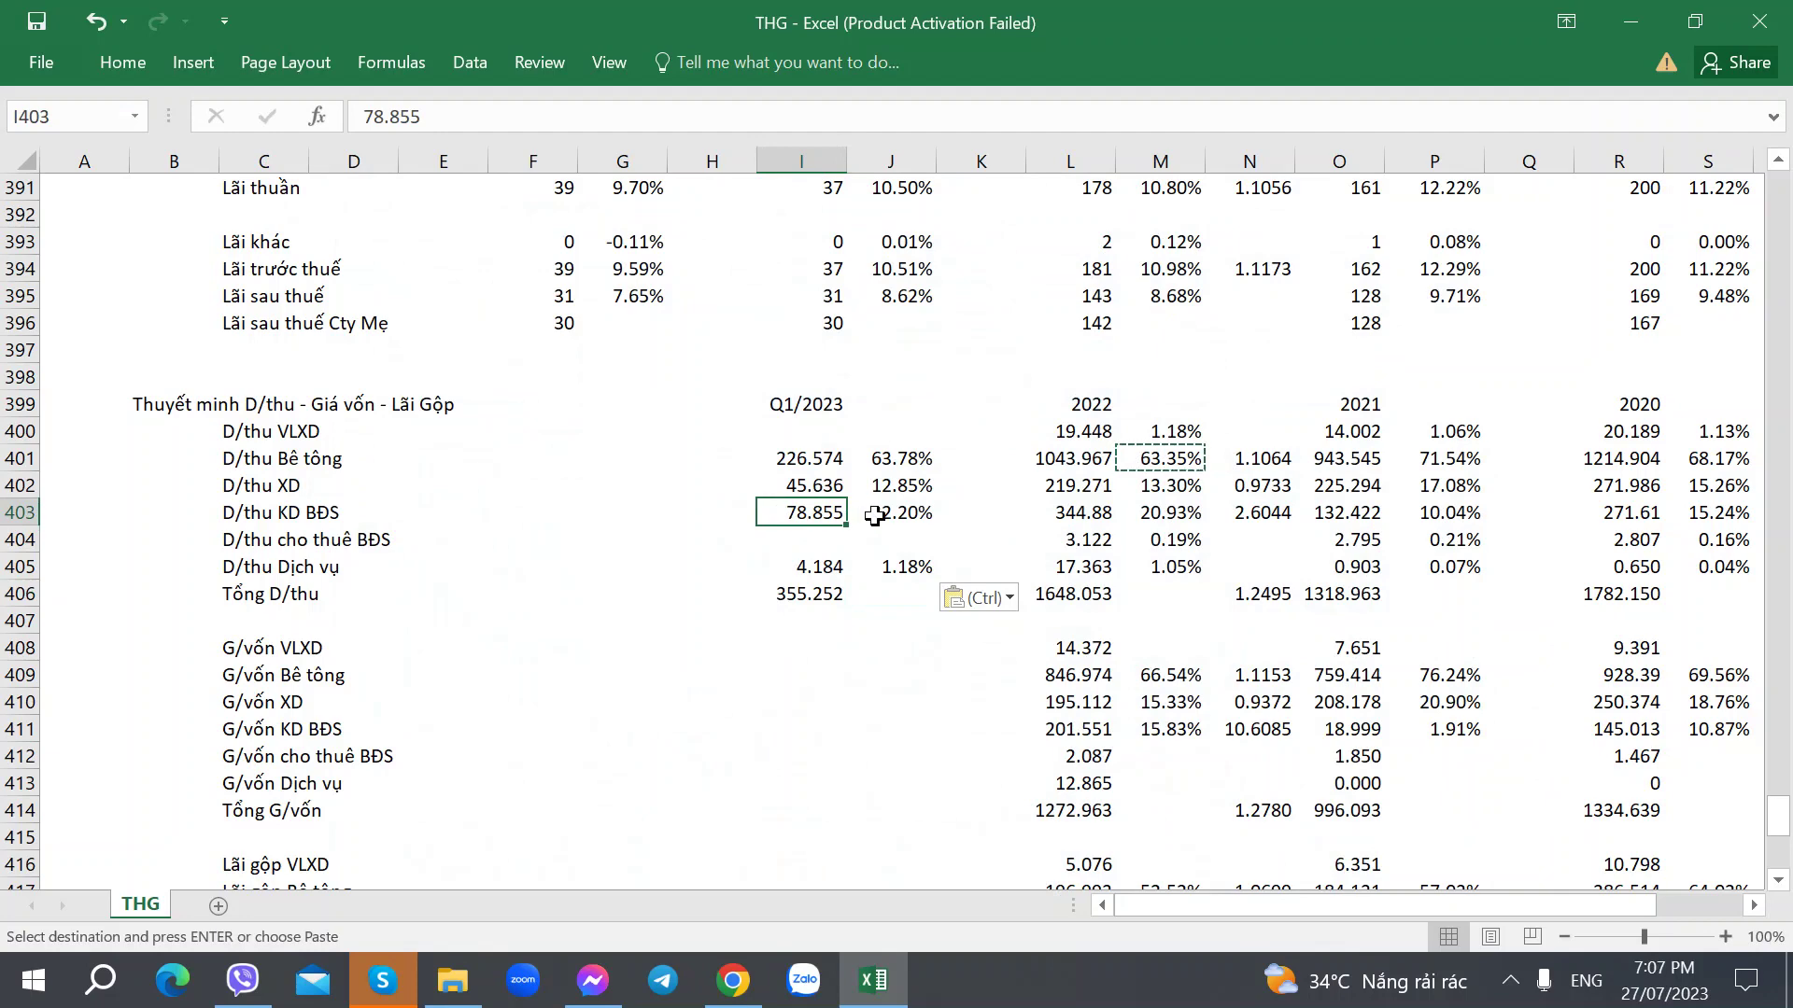
left_click(874, 514)
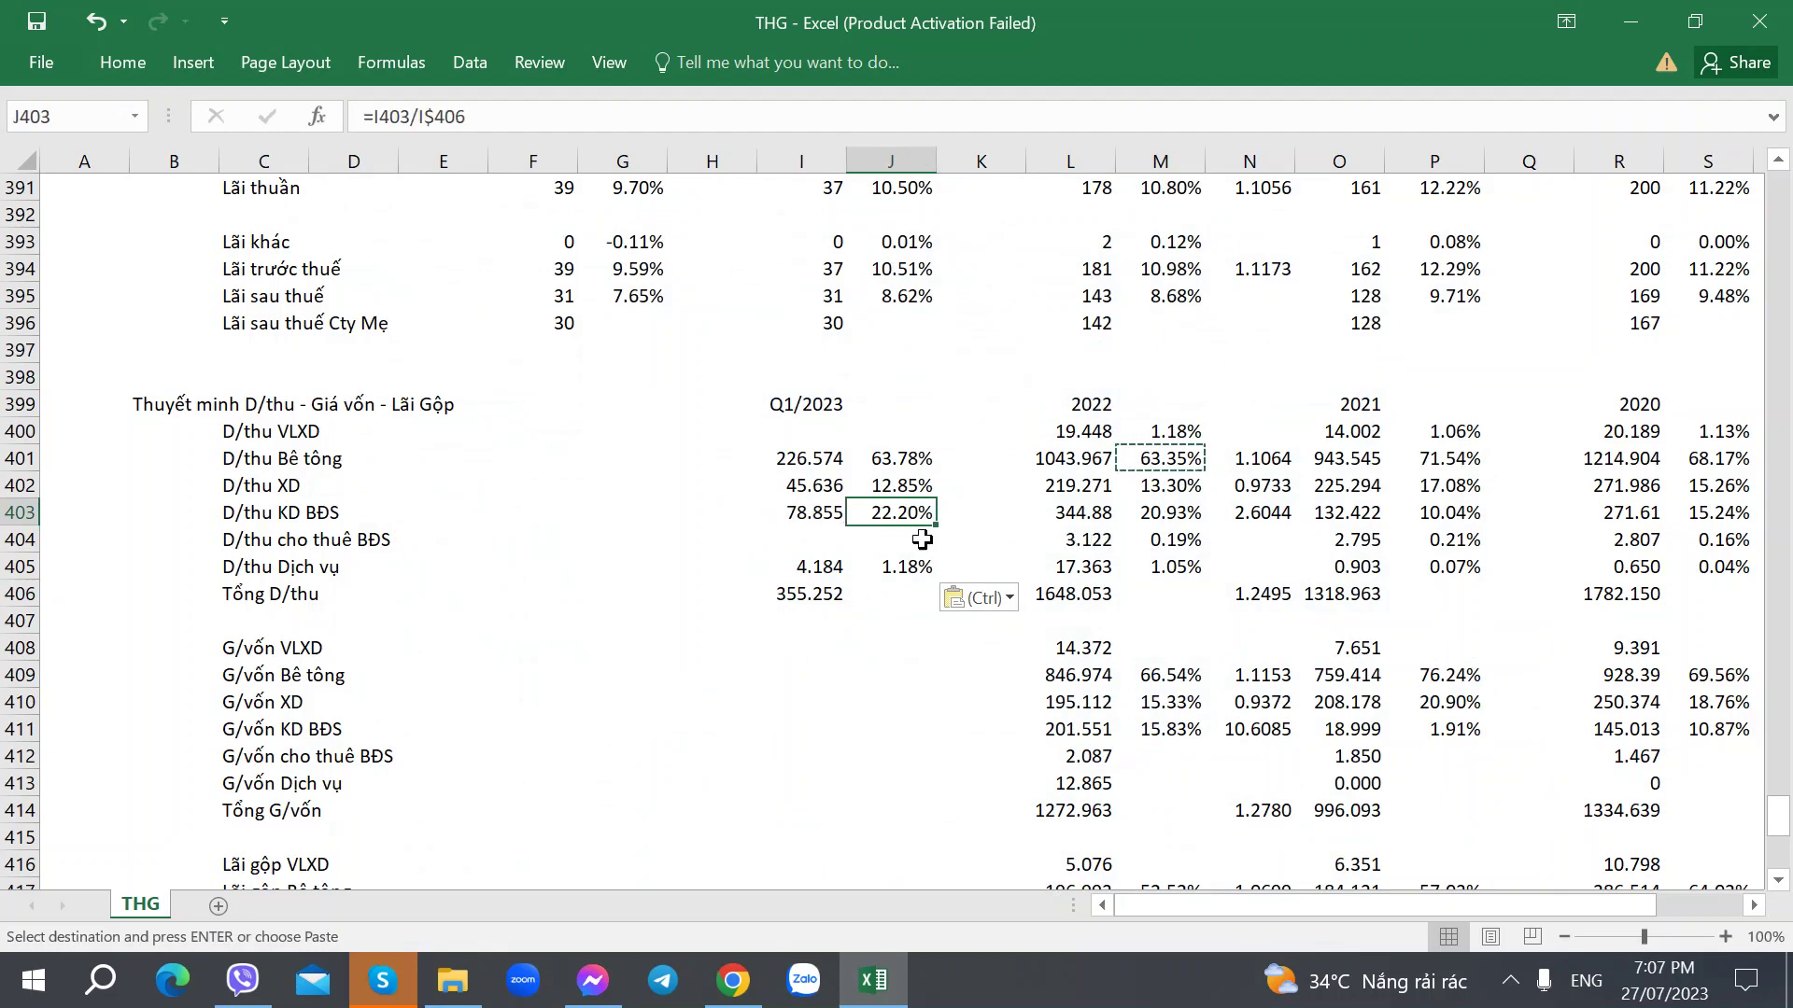
Enter Q1/2023 costs 182.237, 42.311, 46.905, 3.713 and total 275.166 in I409:I414, and fill in the gross profit and share formulas.
scroll(827, 586, "down", 2)
left_click(793, 512)
key("ctrl+v")
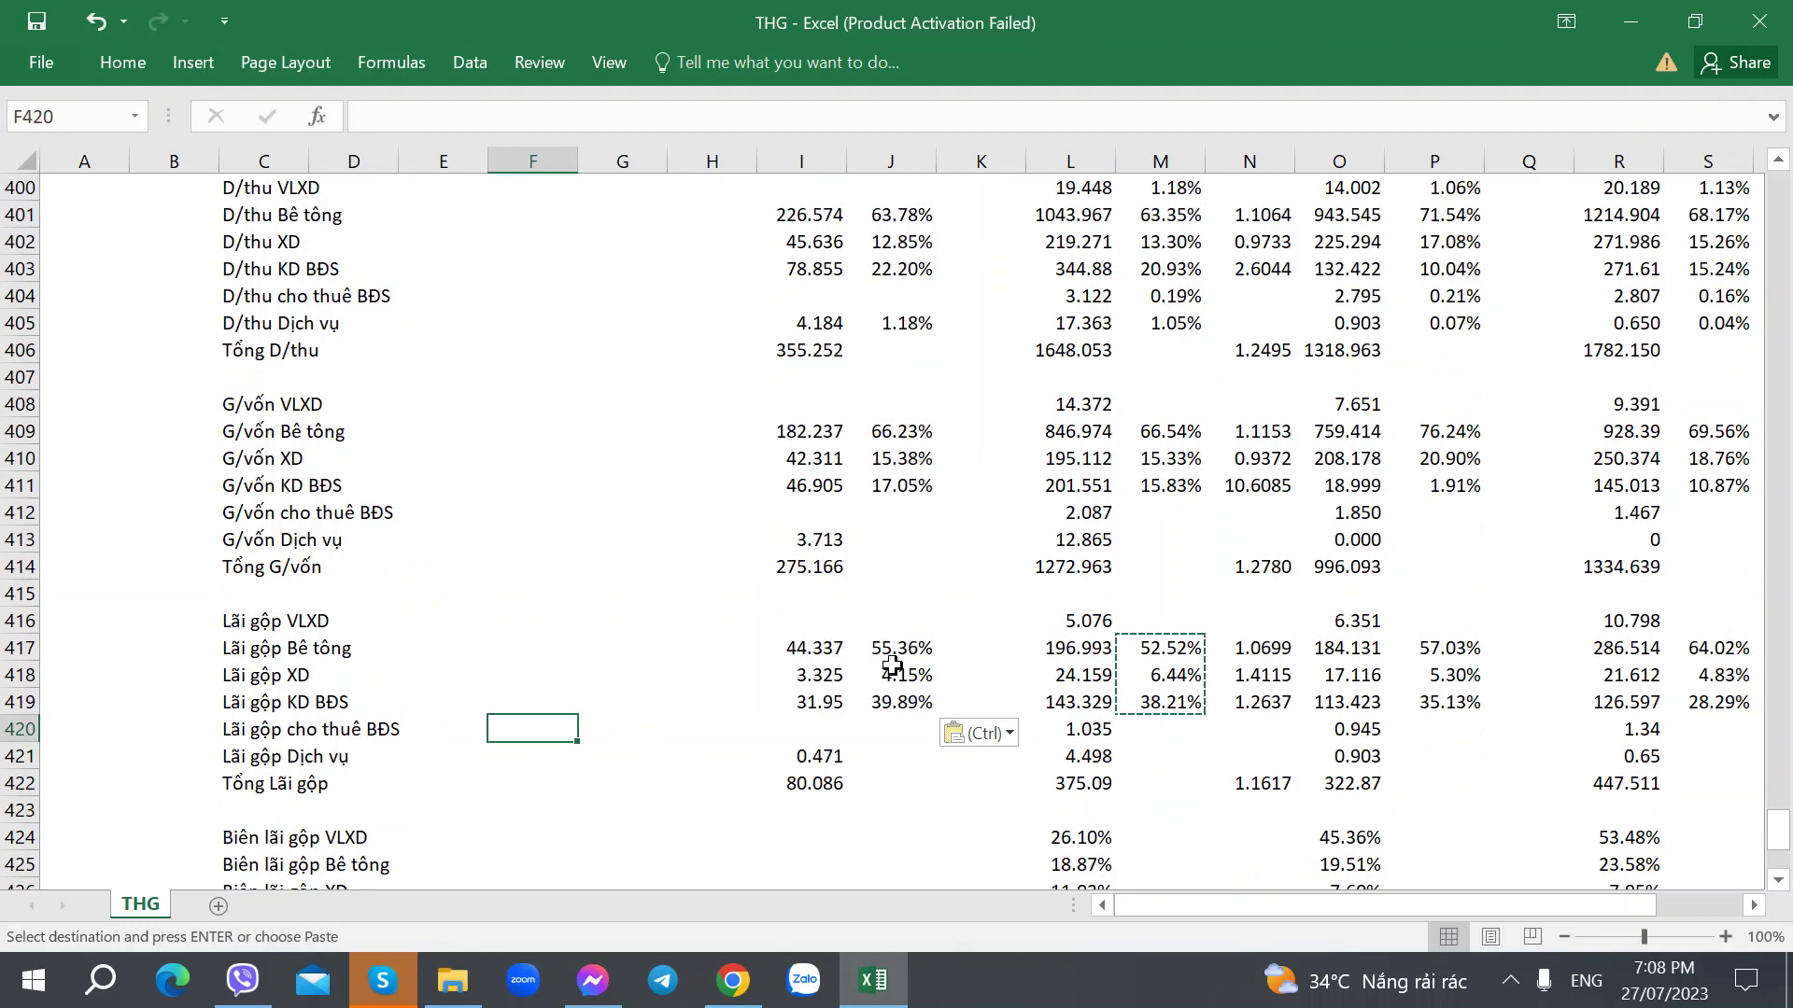
Format the real estate gross profit in I419 as a Number with 3 decimal places.
left_click(842, 698)
key("Escape")
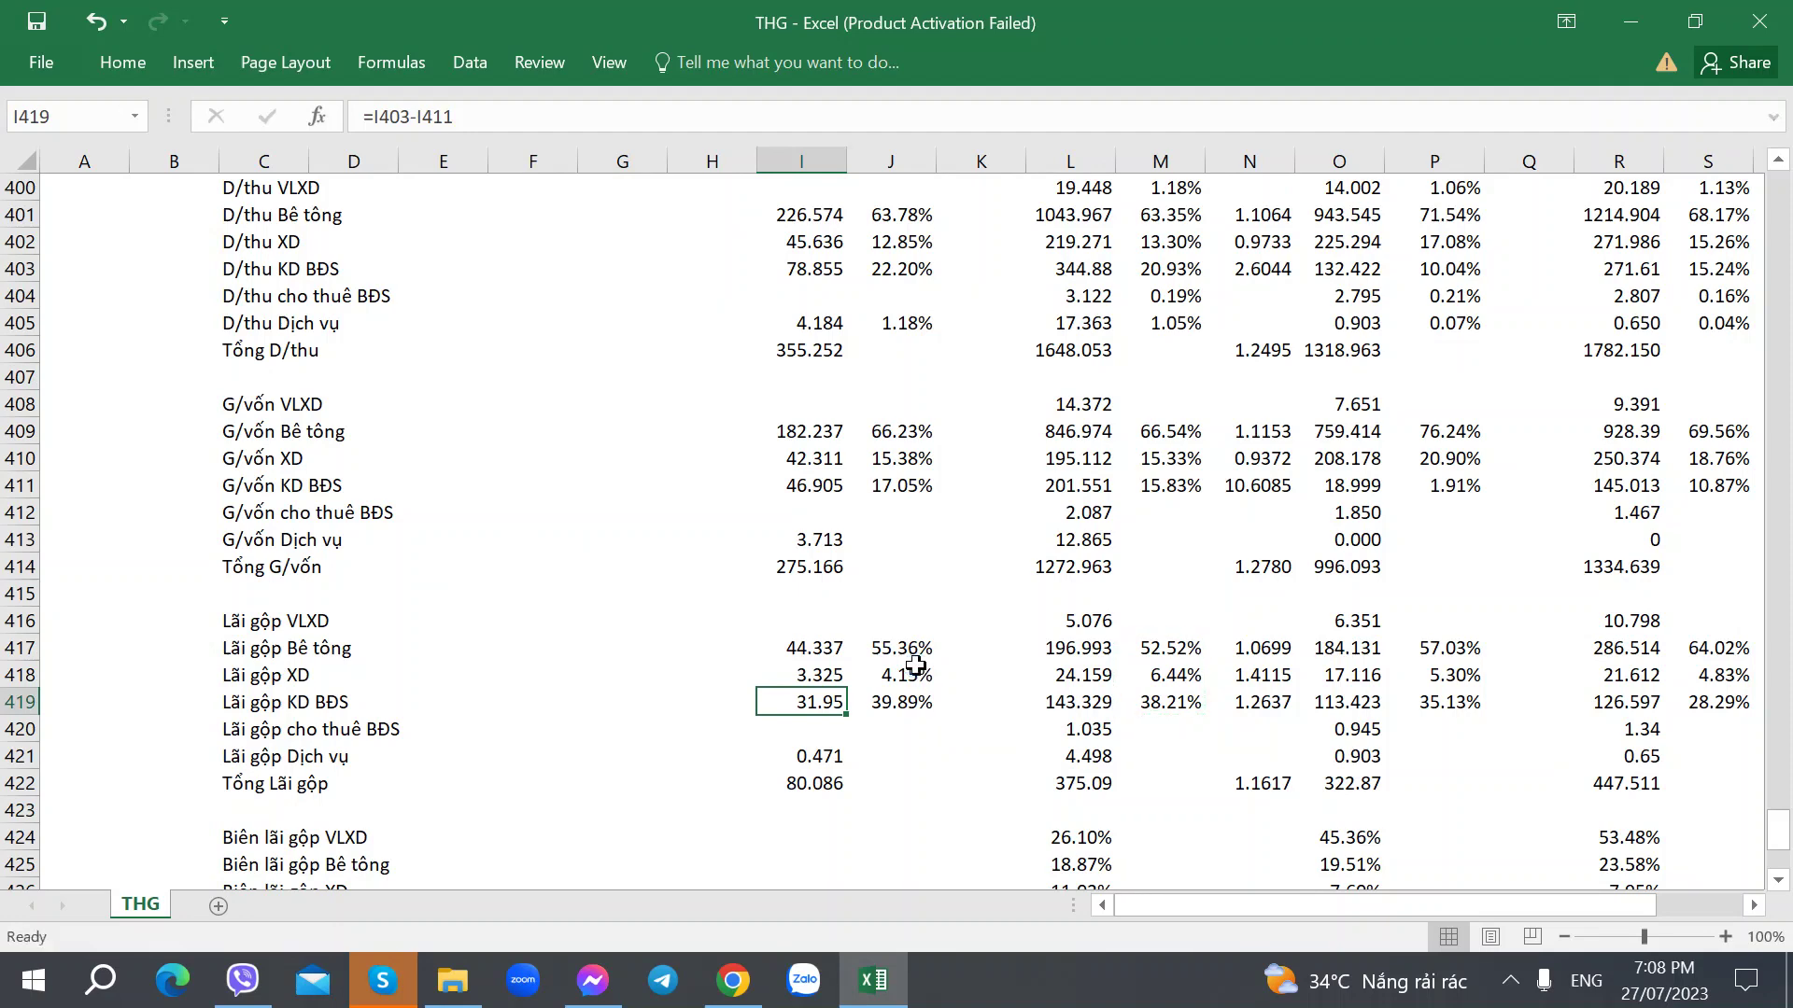
key("ctrl+1")
left_click(598, 266)
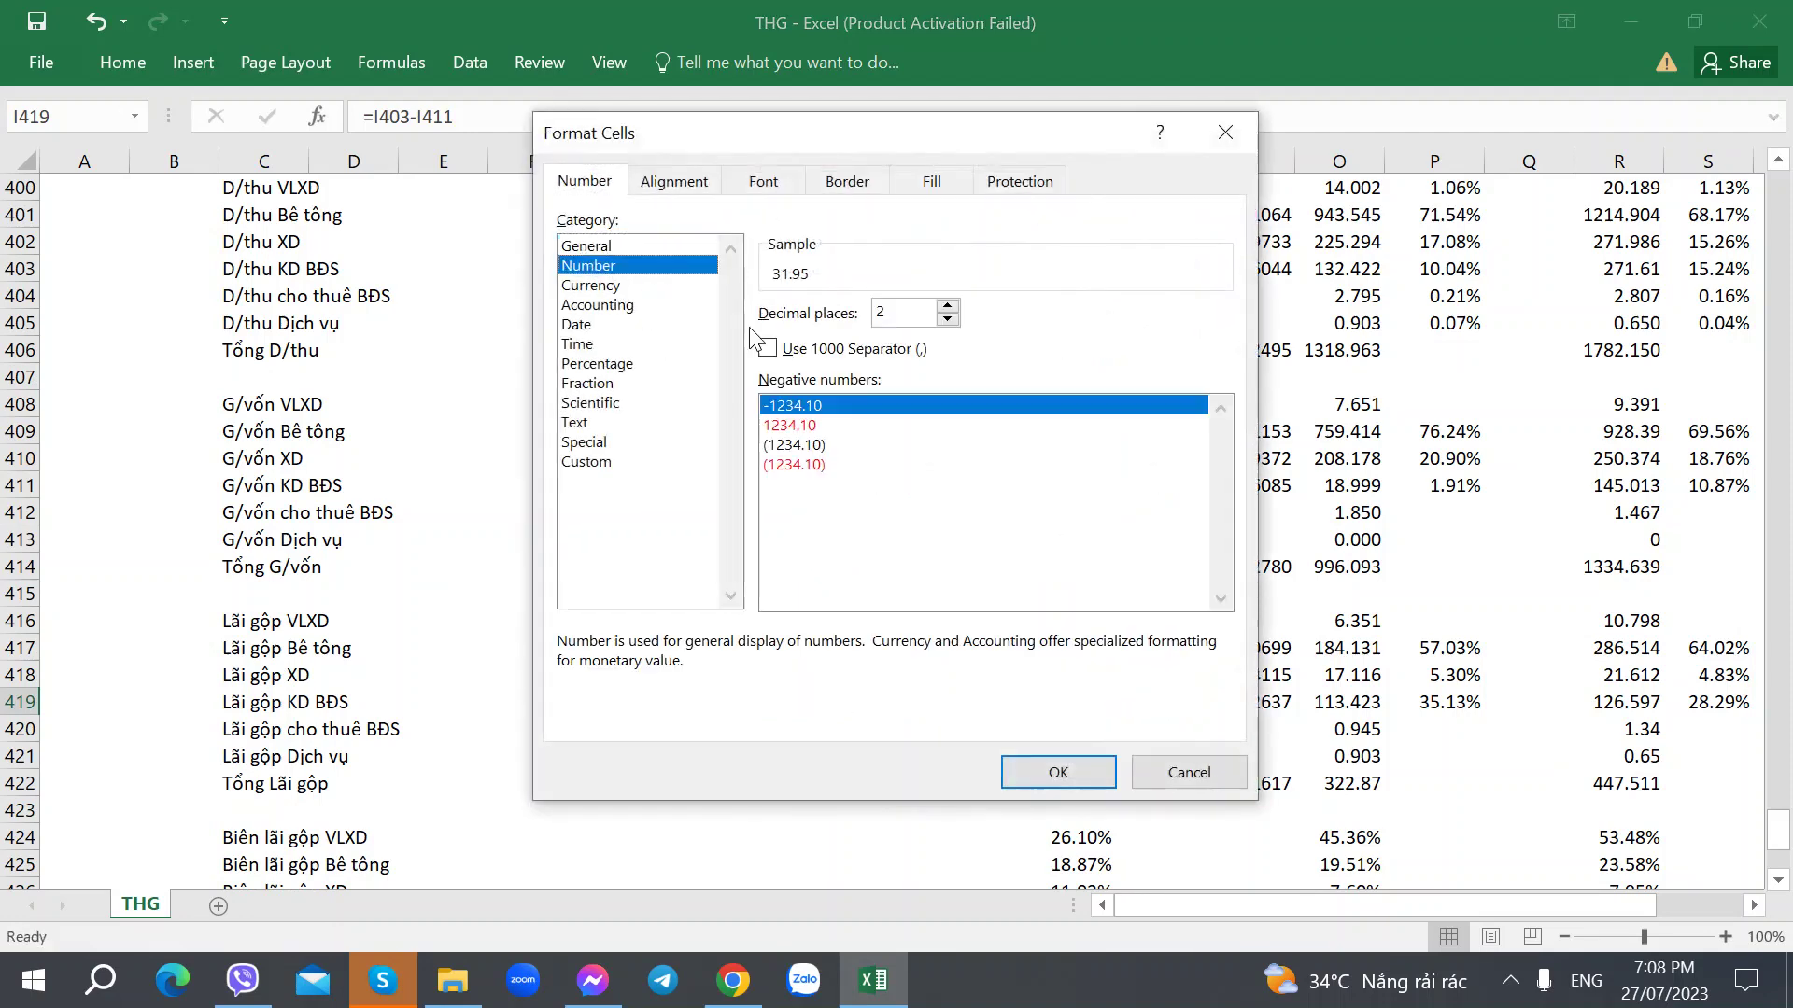
left_click(947, 306)
left_click(1059, 771)
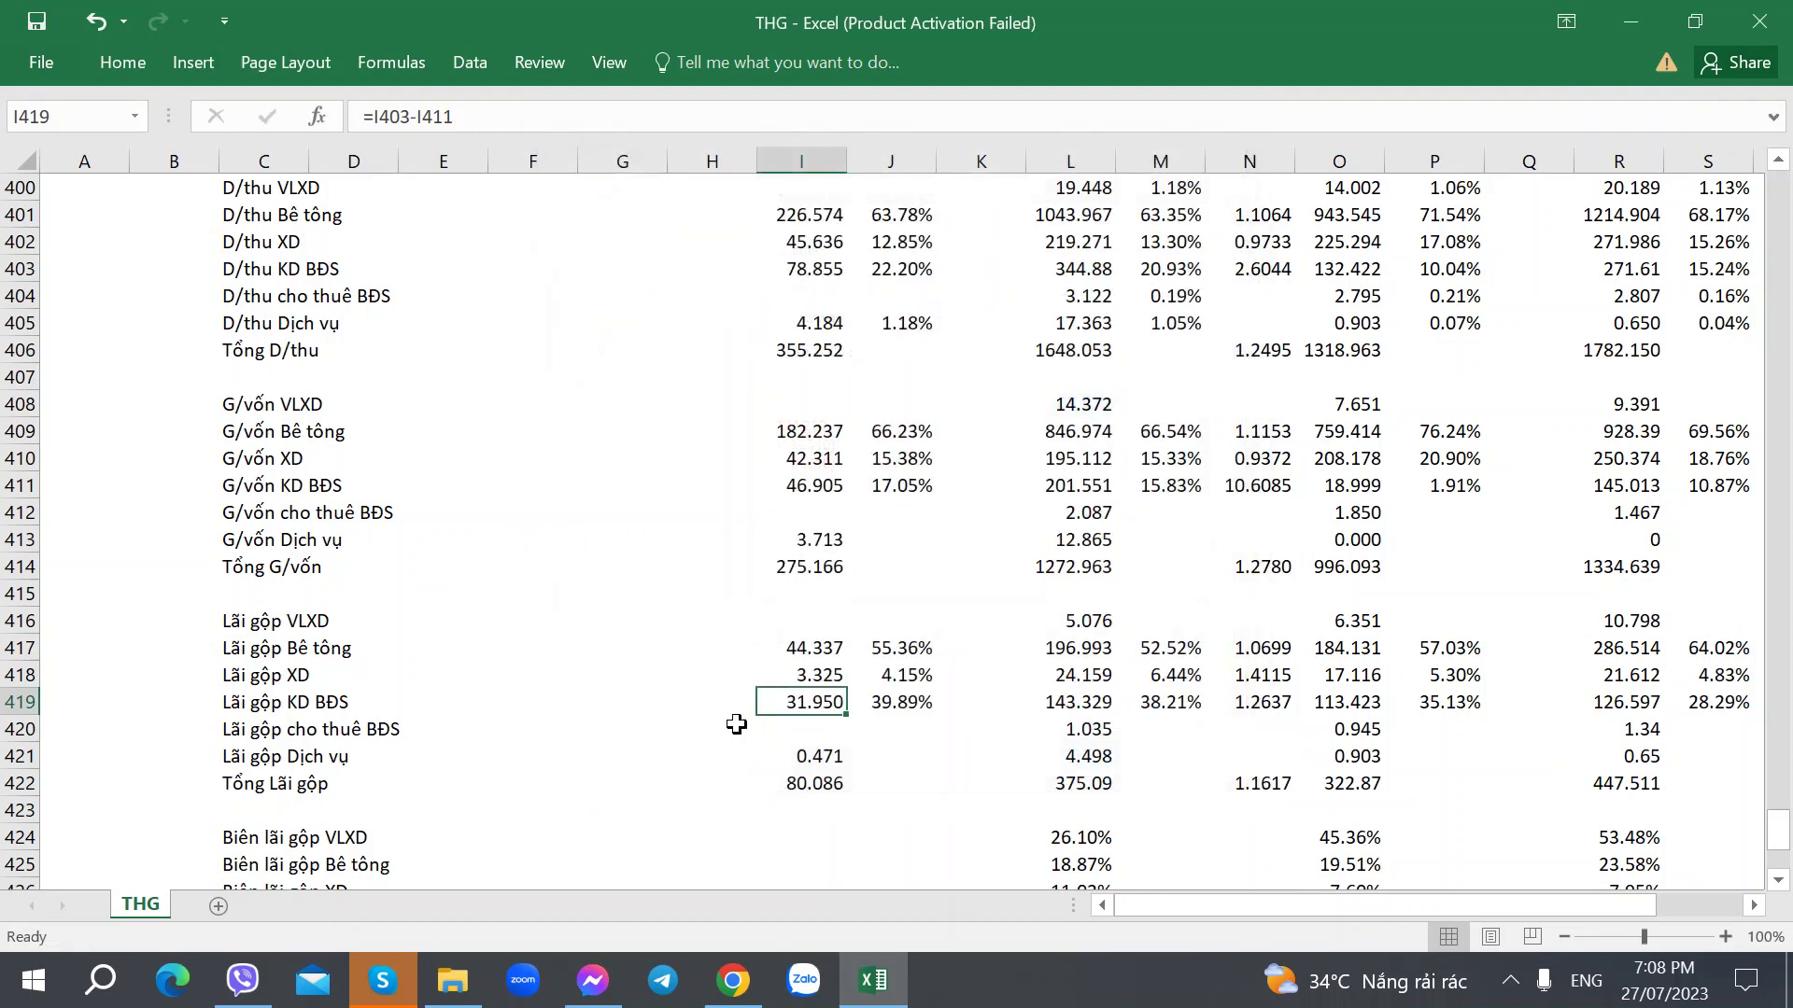
Check the Q1/2023 gross profit figures in column I against the revenue and cost notes in the PDF report.
left_click(735, 676)
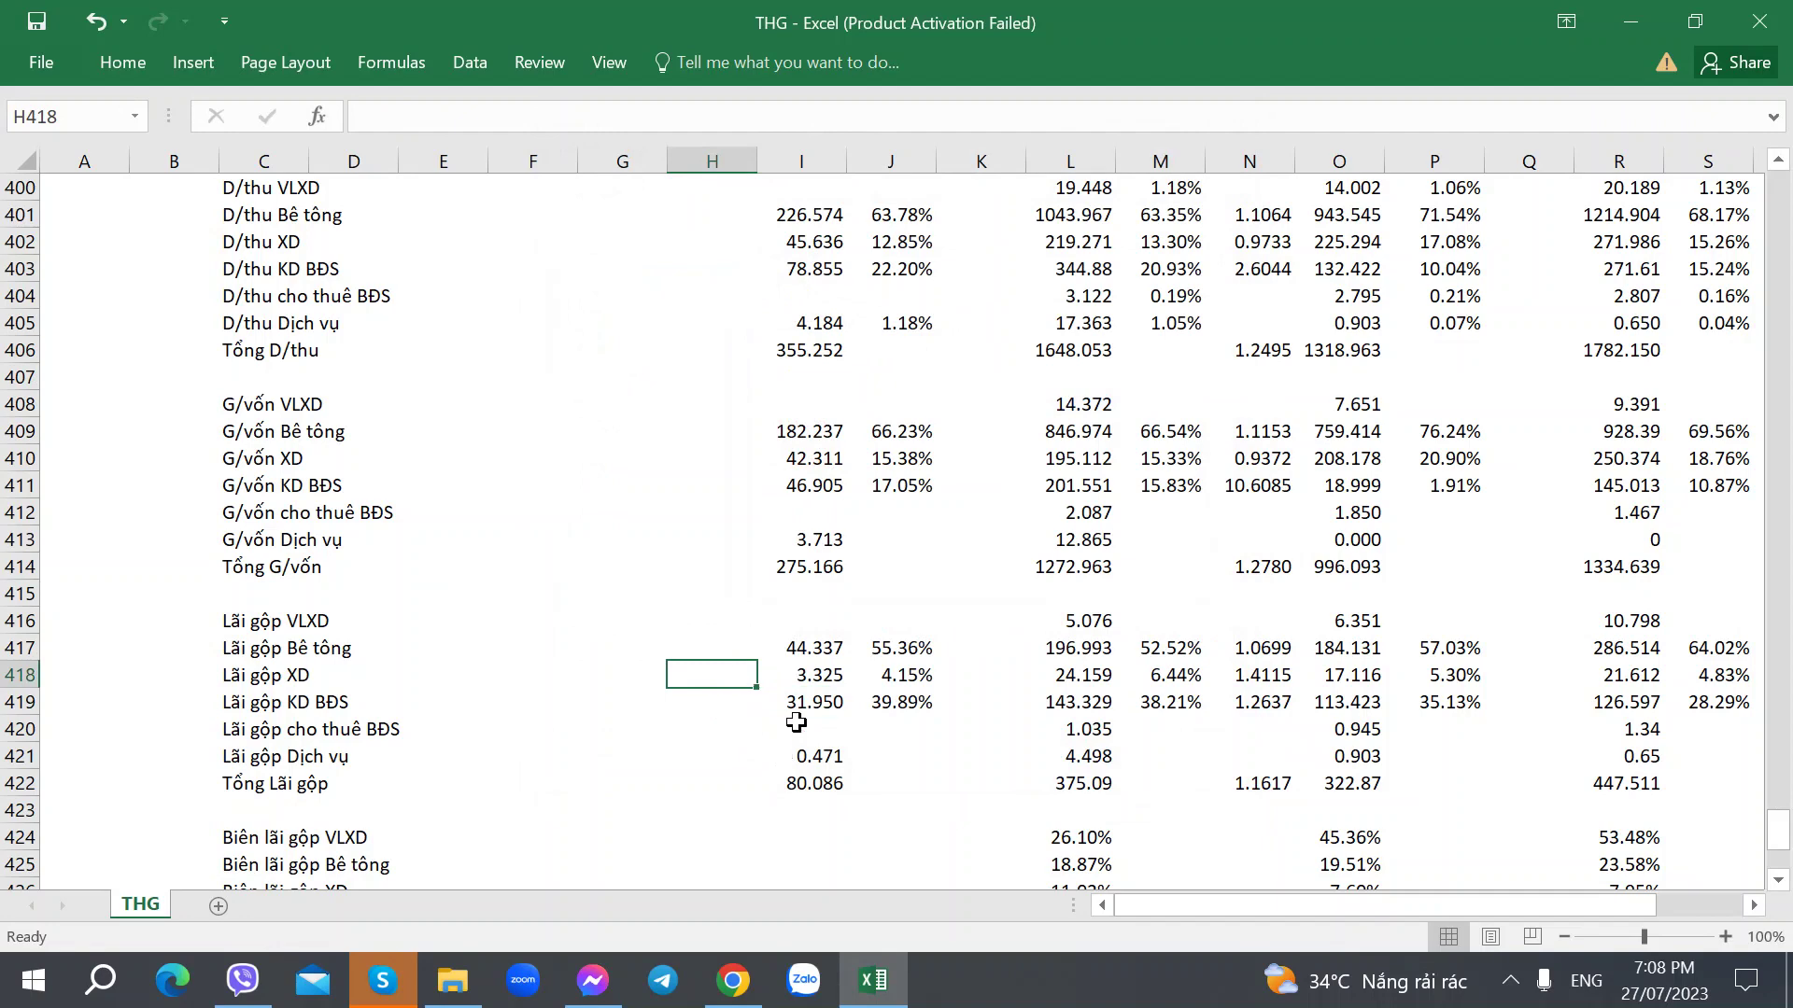
left_click(807, 782)
left_click(809, 645)
key("alt+q")
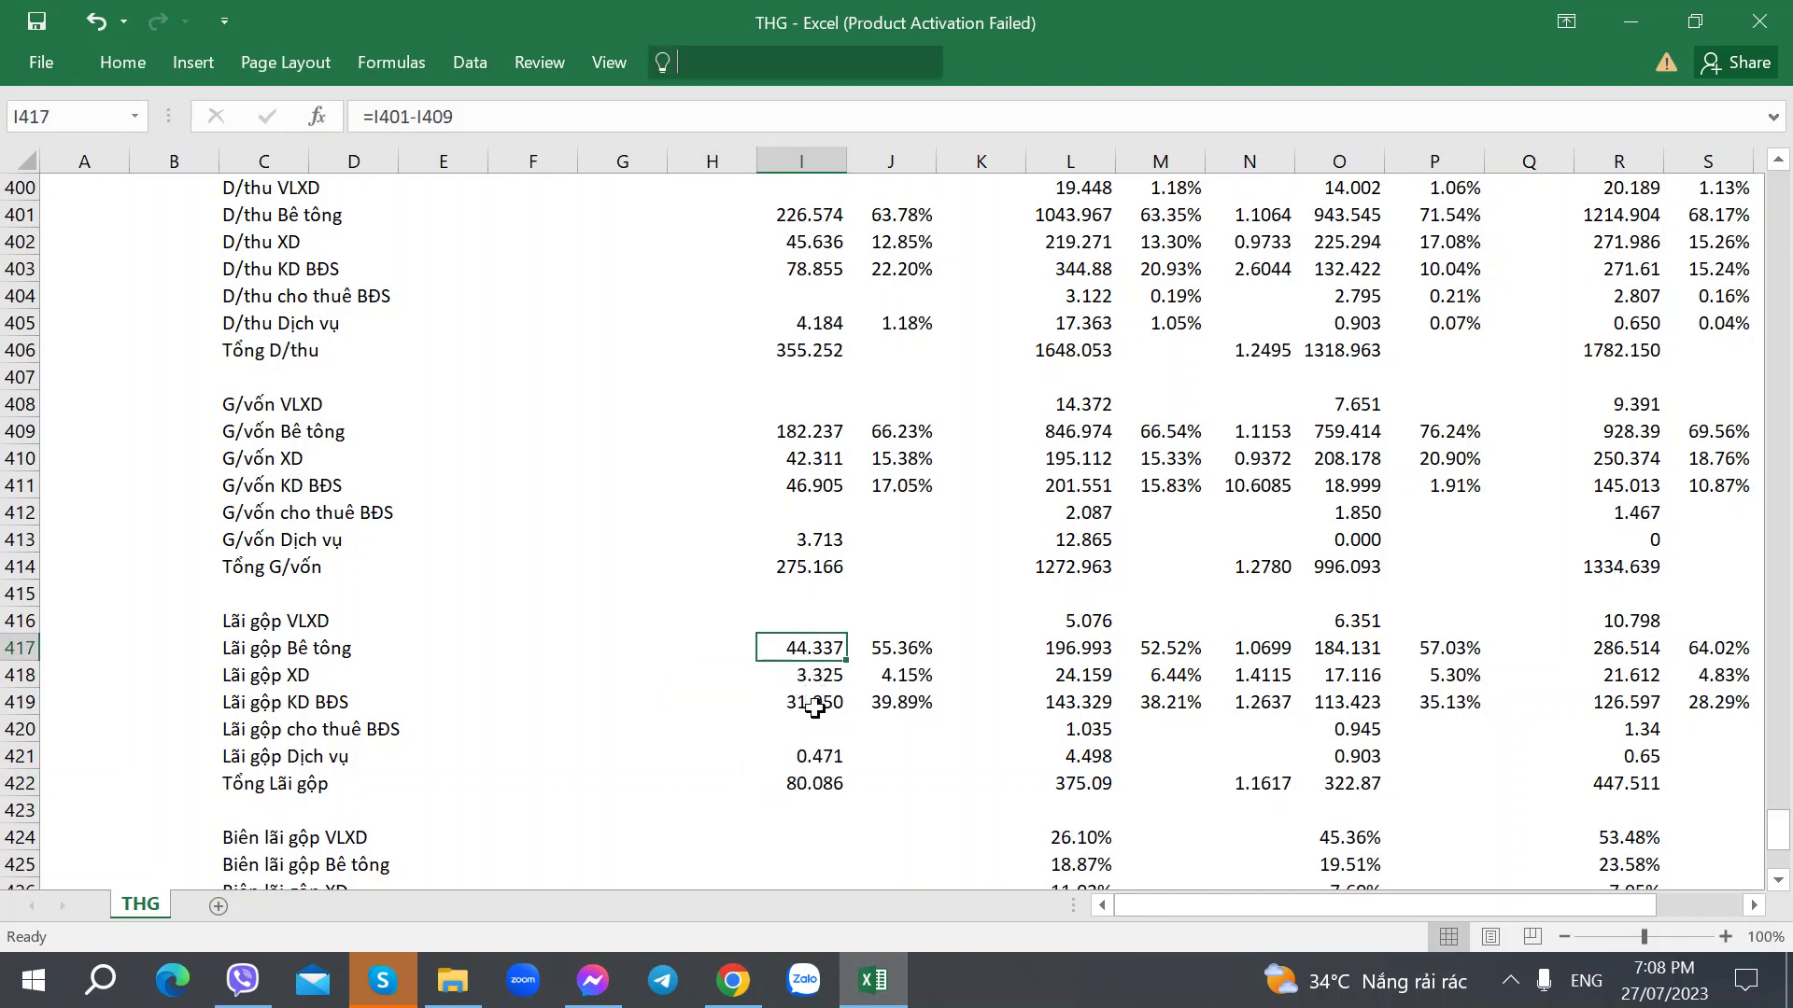
key("alt+Tab")
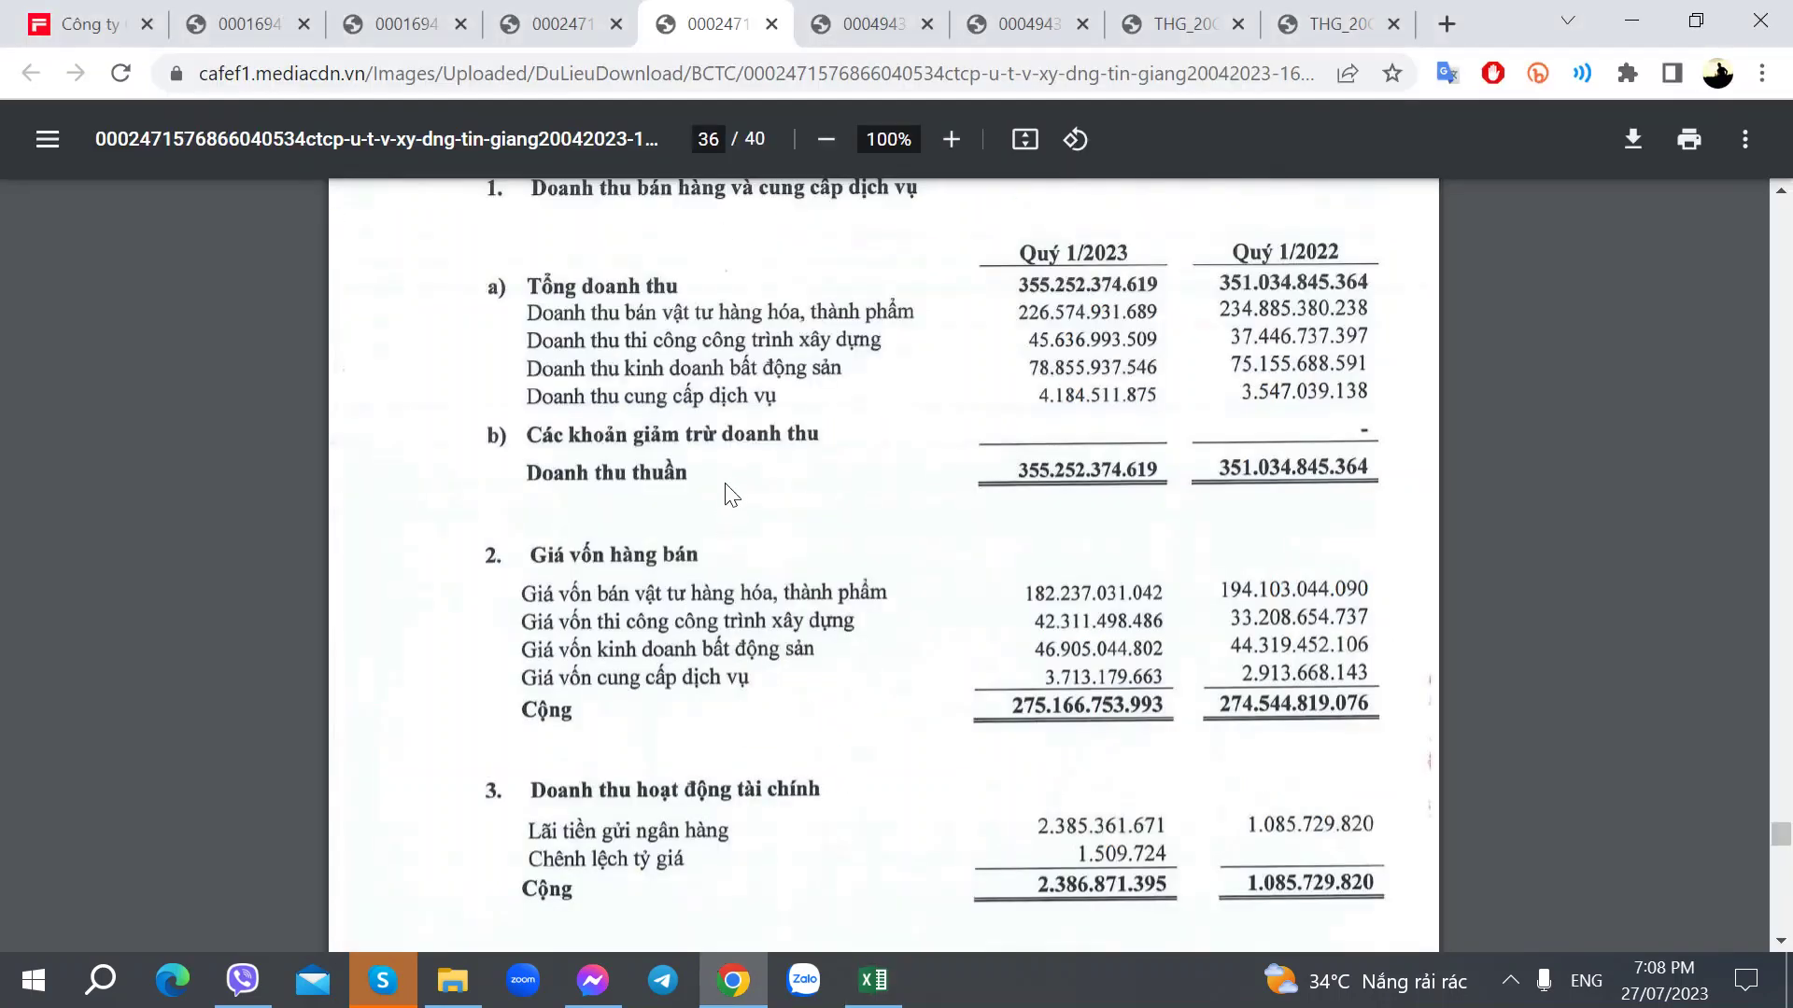
key("alt+Tab")
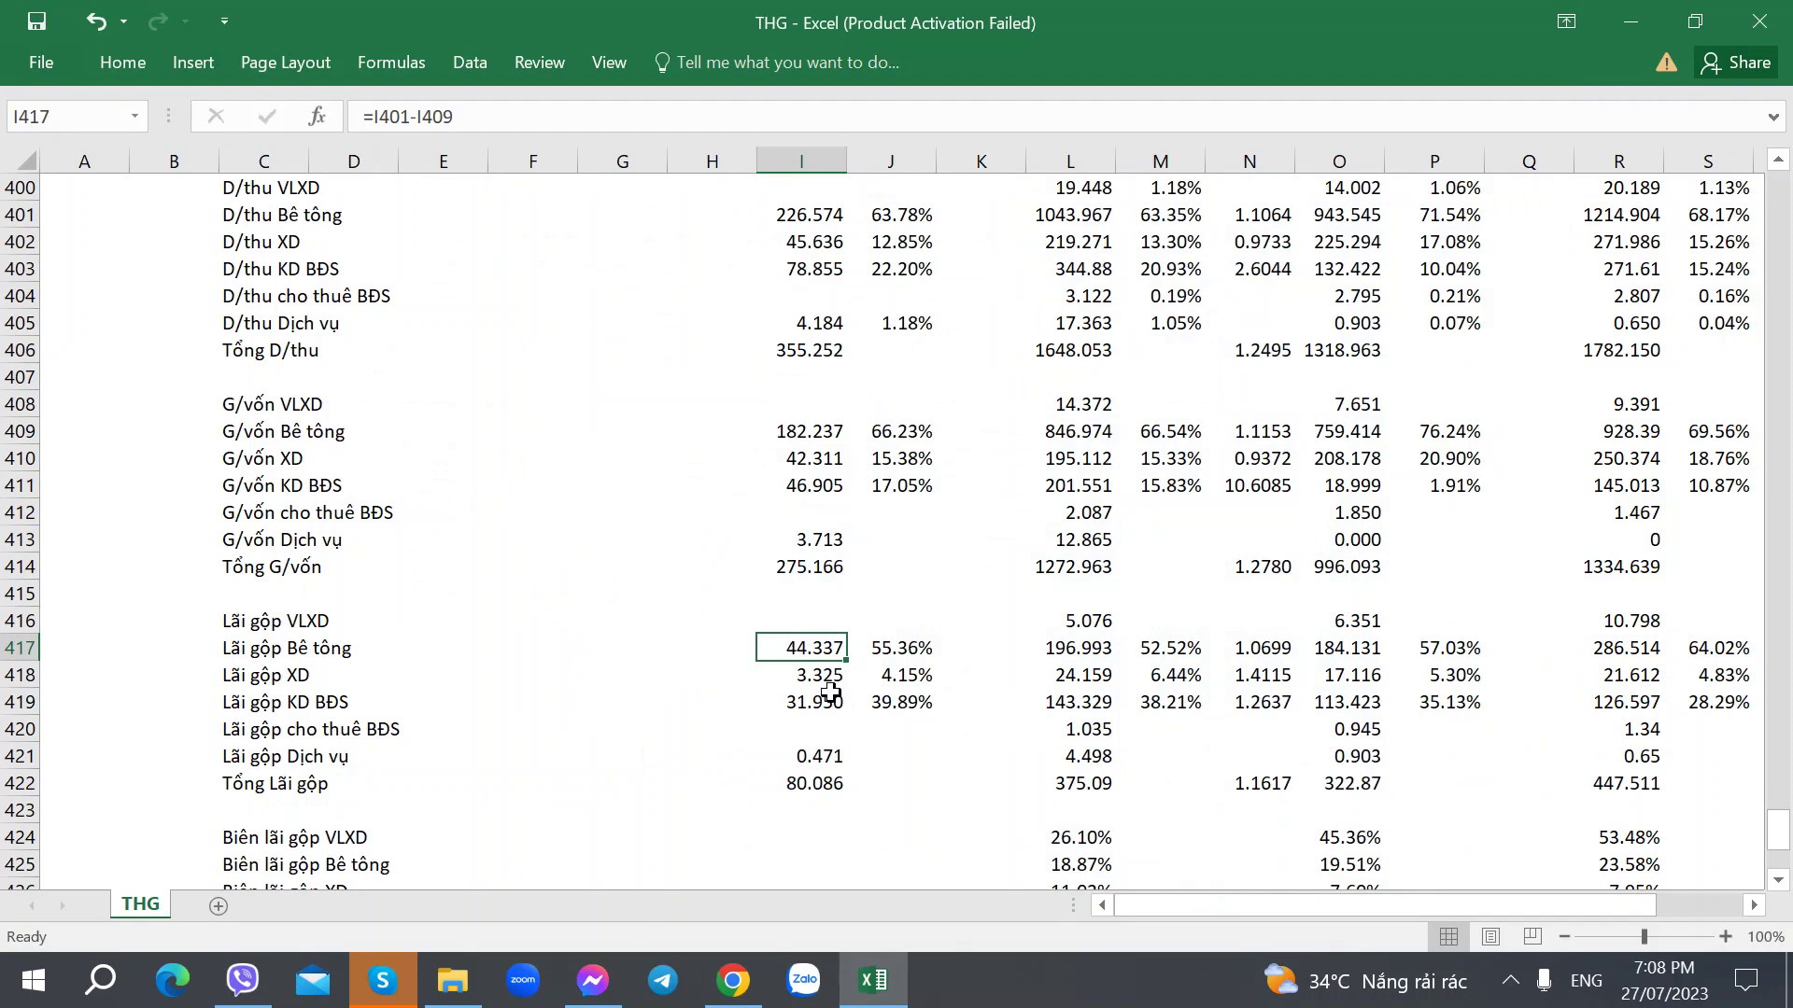
Copy the gross margin formula from L424 into the Q1/2023 column for concrete, construction, real estate, services and the total.
scroll(792, 705, "down", 2)
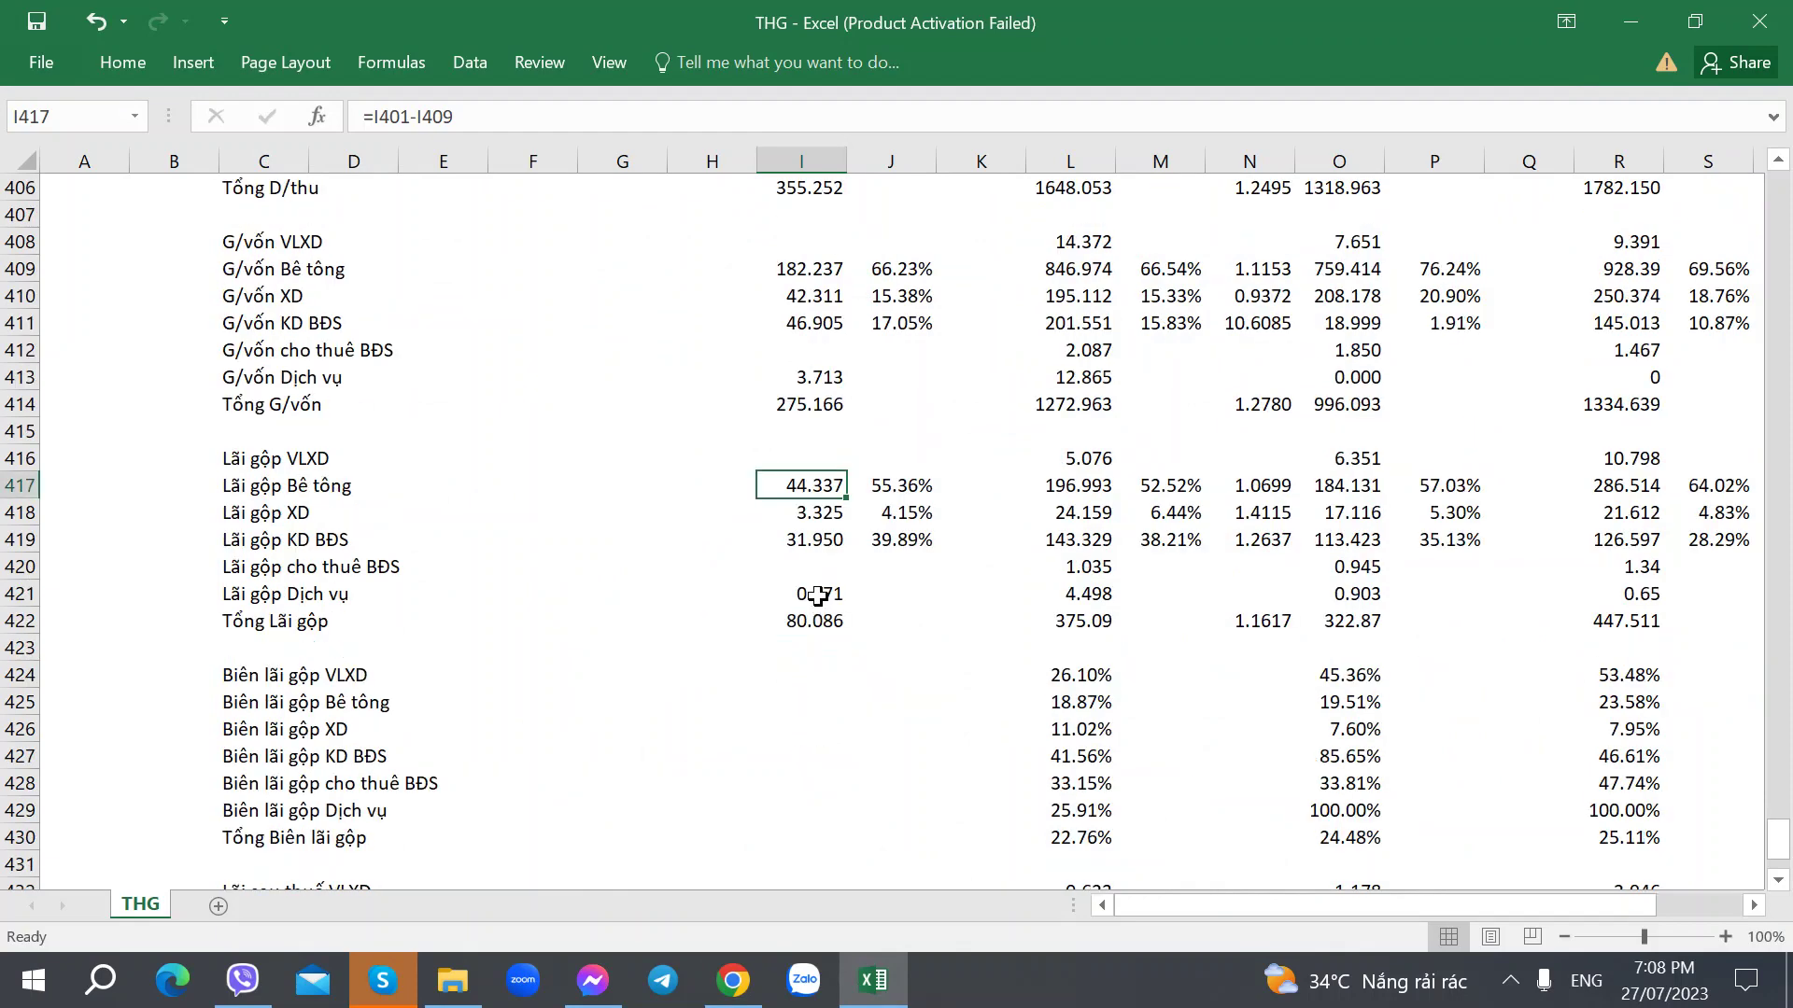
scroll(771, 699, "down", 2)
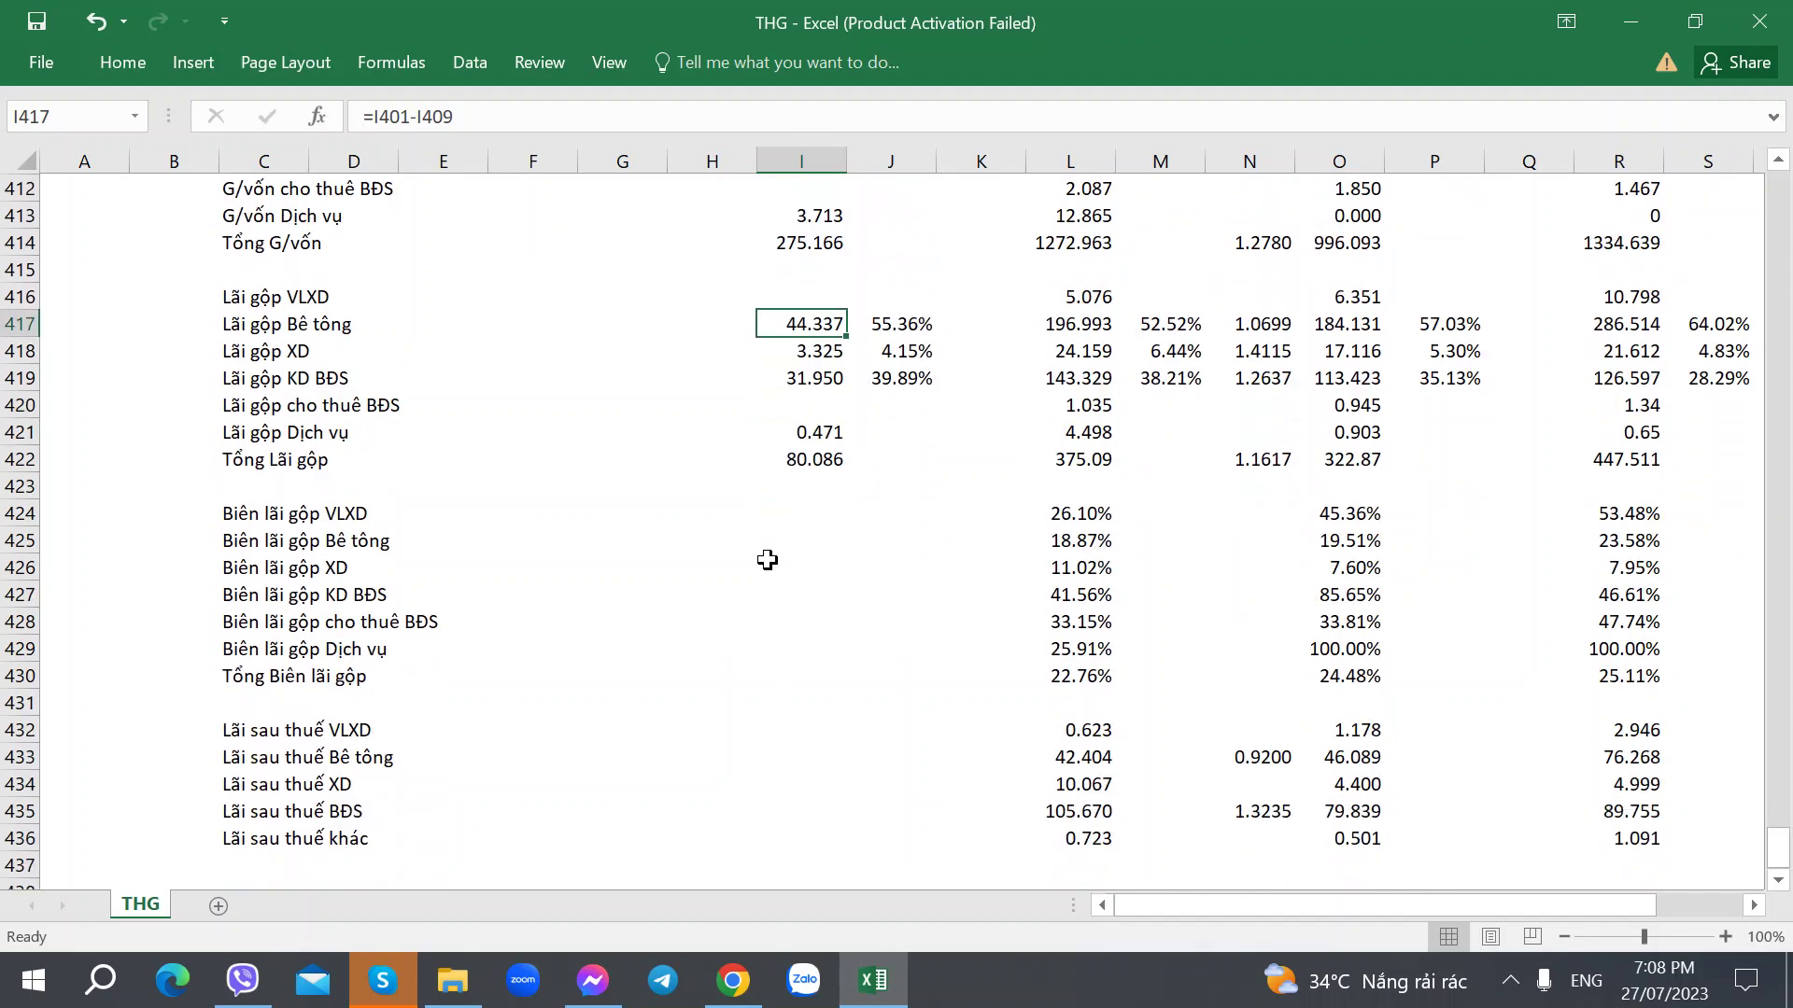
left_click(767, 551)
key("ctrl+v")
left_click(797, 594)
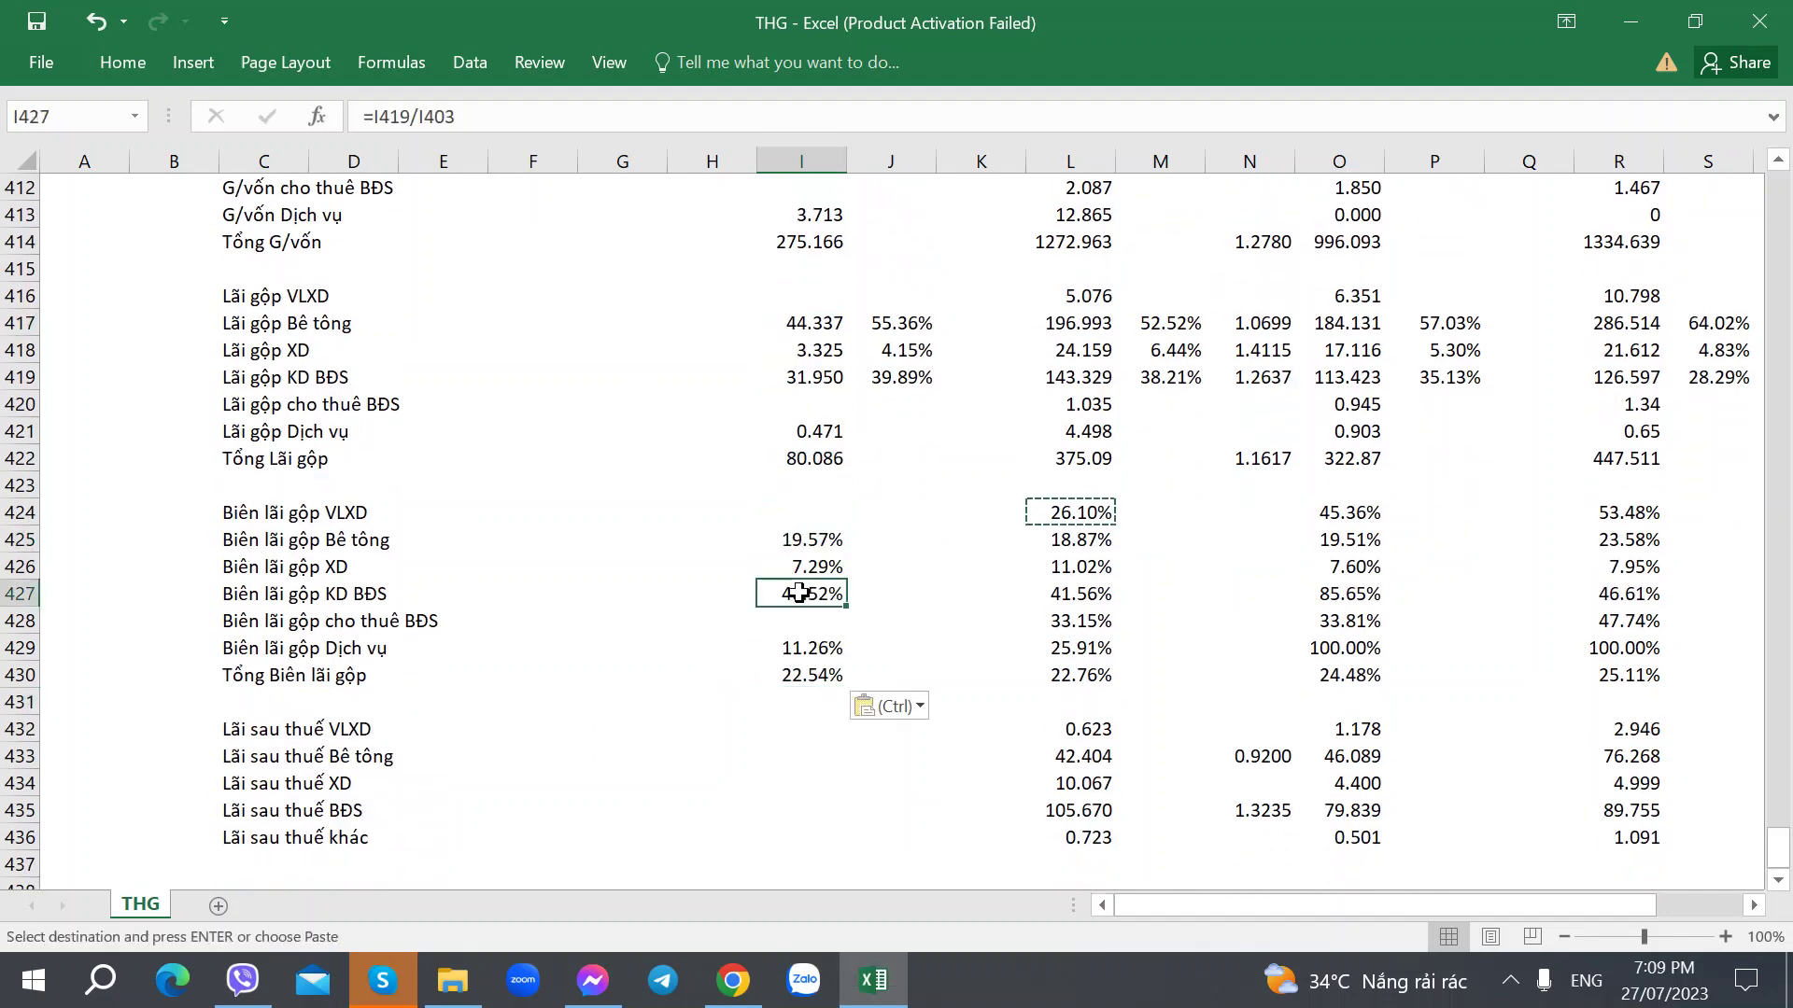
Compare the real estate gross margin in row 427 across the Q1/2023, 2022 and 2021 columns.
key("Right")
key("Right")
key("Right")
key("Right")
key("Right")
key("Right")
key("Right")
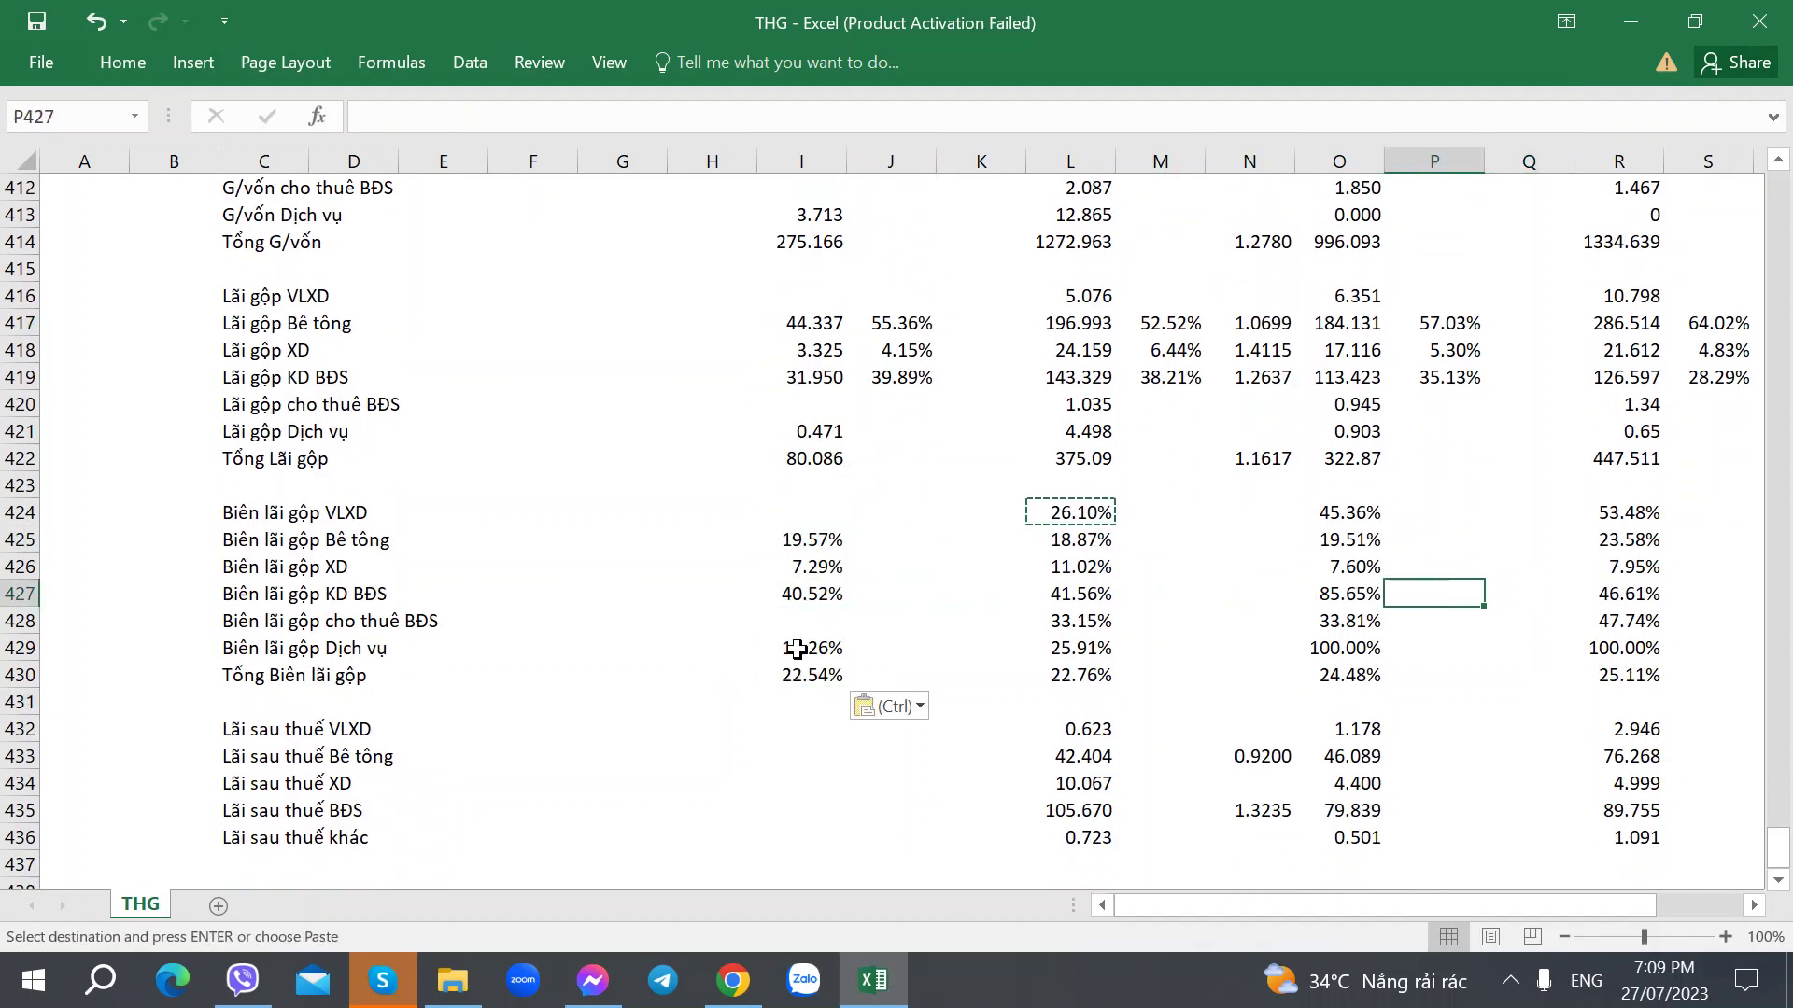
key("Left")
key("Left")
key("Left")
key("Left")
key("Left")
key("Left")
key("Left")
key("Left")
key("Left")
key("Left")
key("Right")
key("Right")
key("Right")
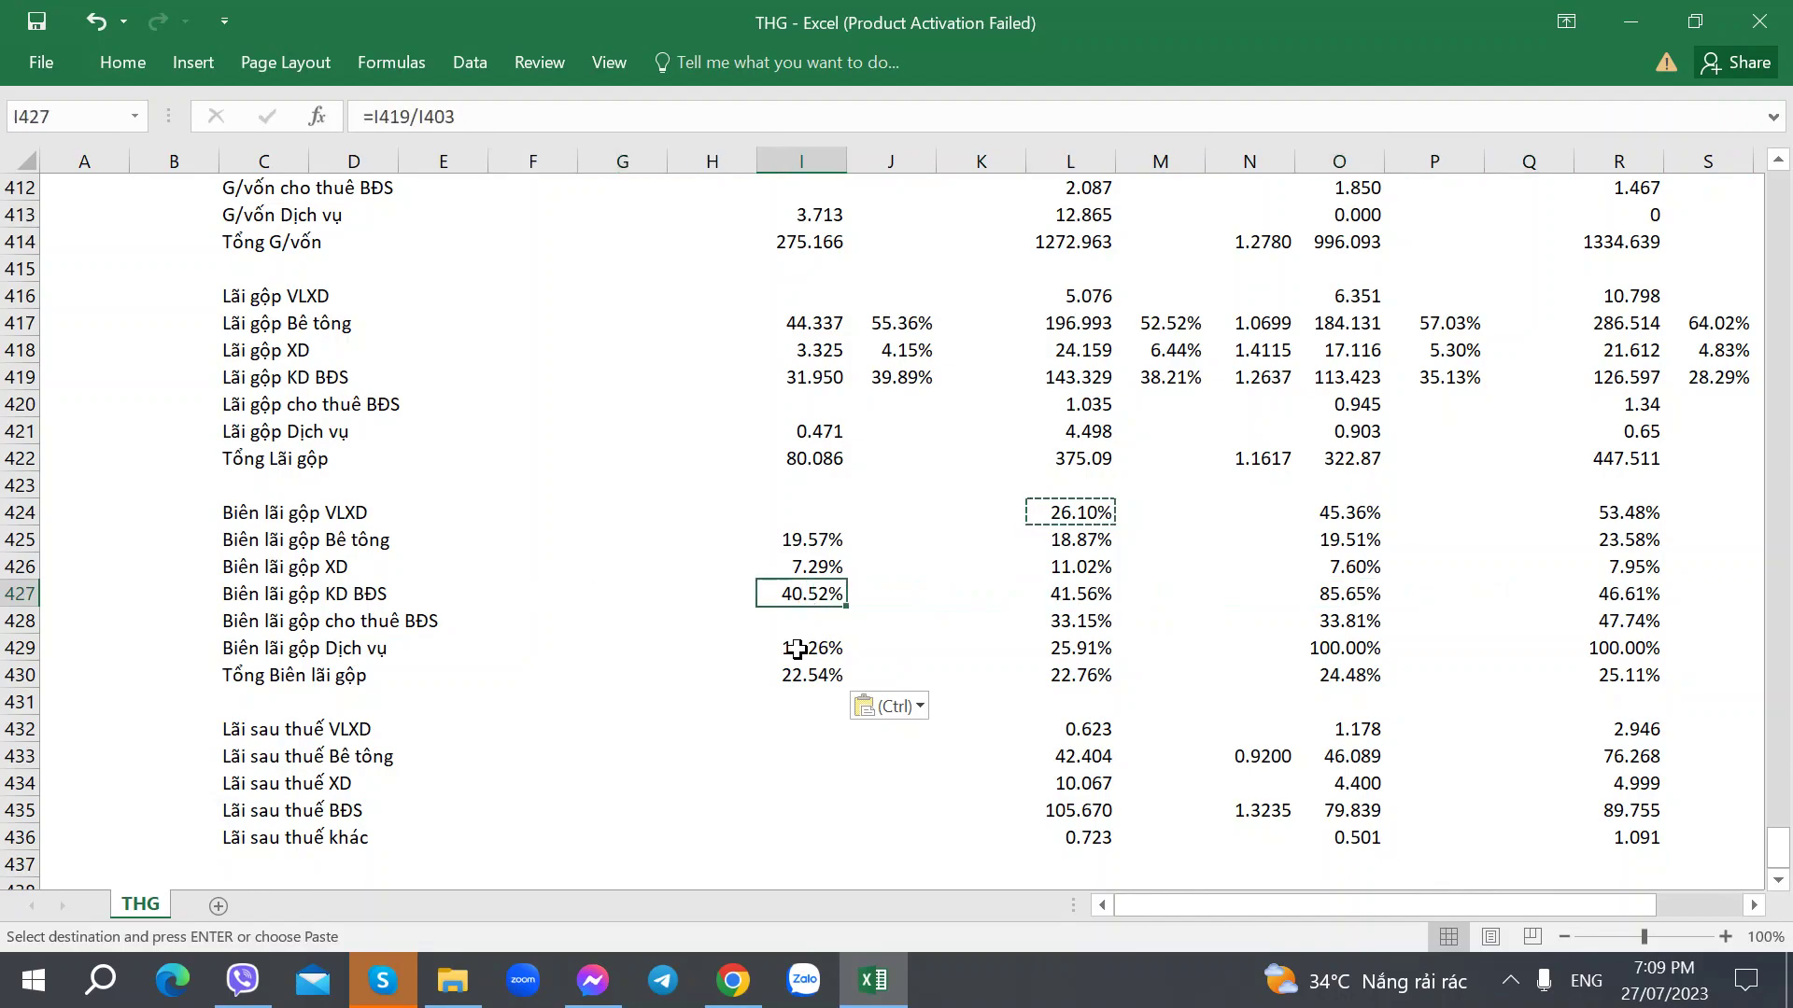
Look through the remaining notes of the Q1/2023 PDF report to its last page, and return to the workbook.
key("alt+Tab")
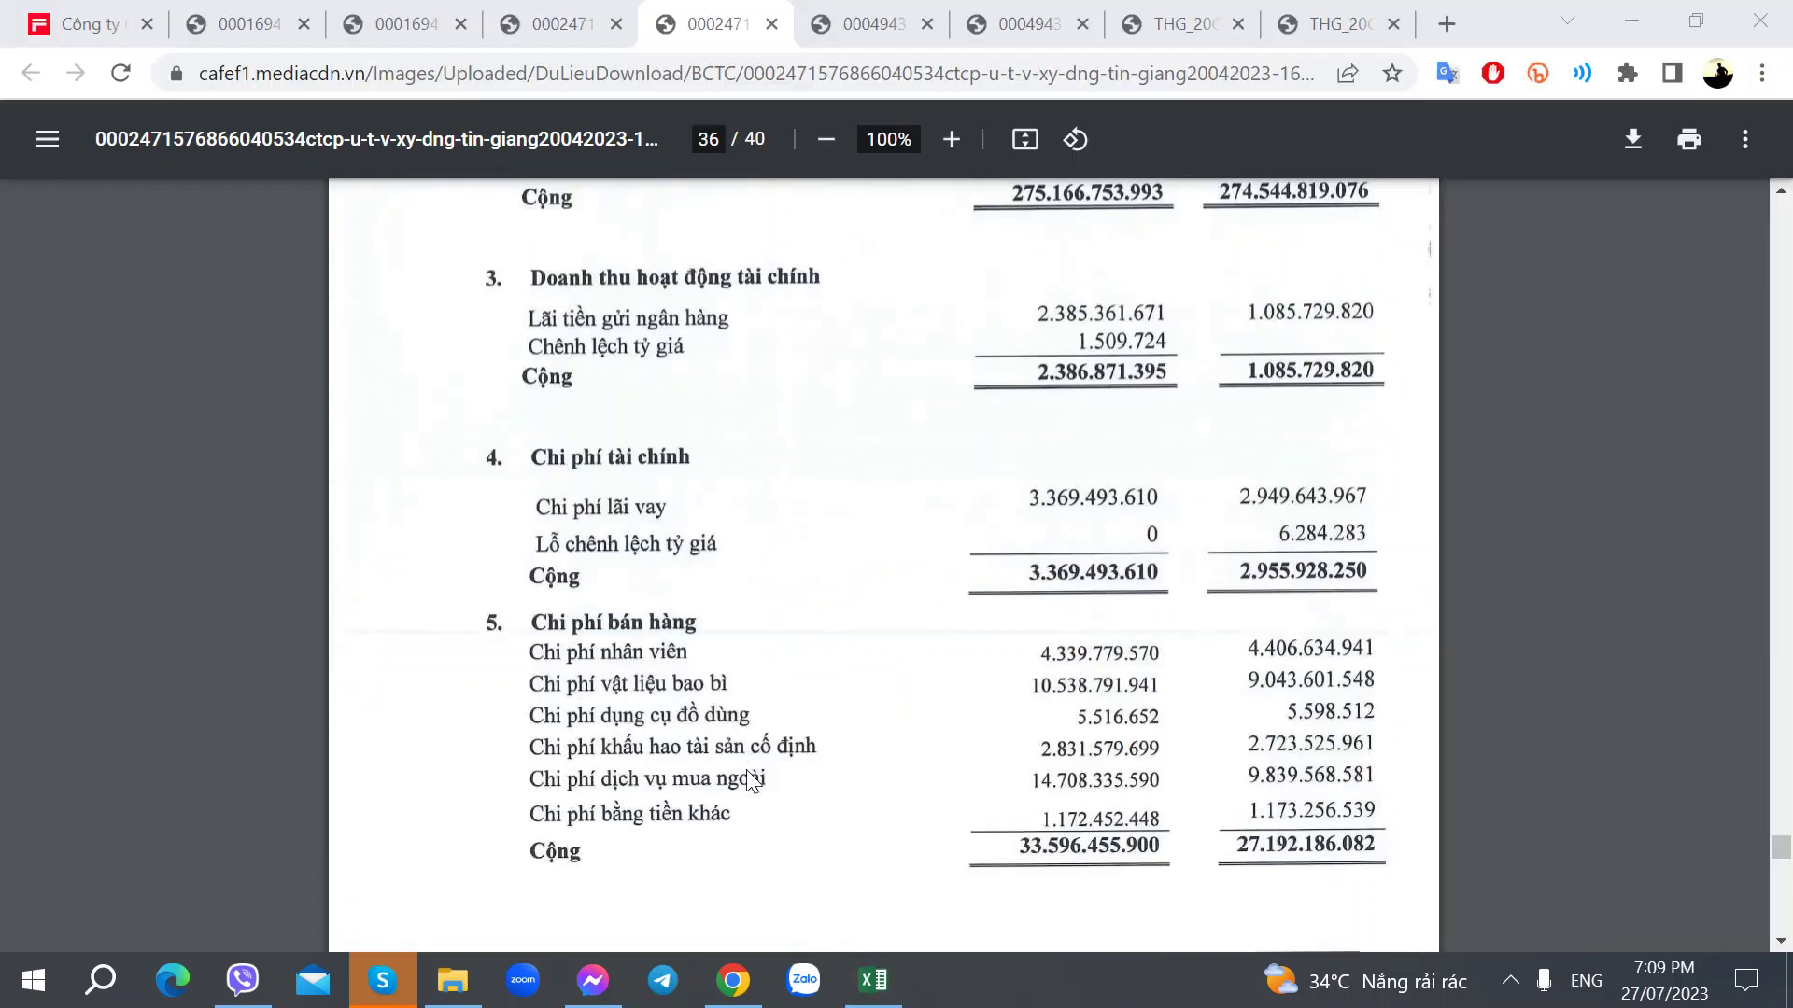
scroll(742, 752, "down", 20)
scroll(742, 752, "down", 15)
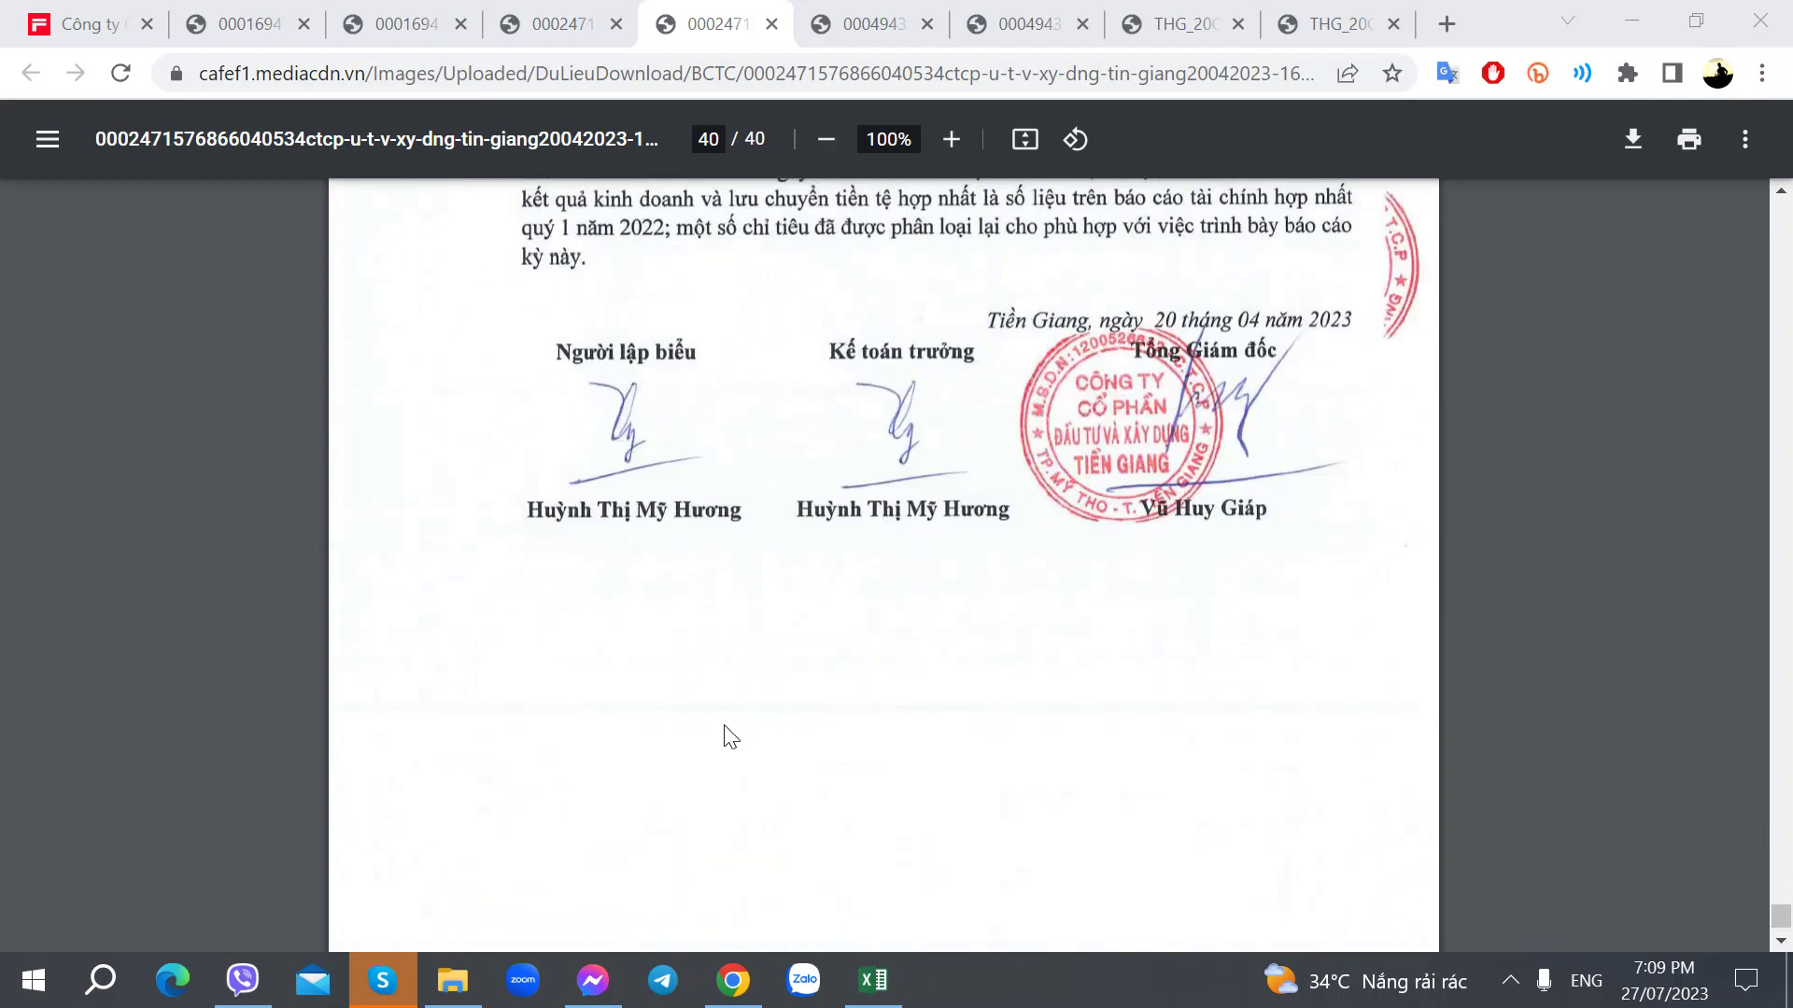
key("alt+Tab")
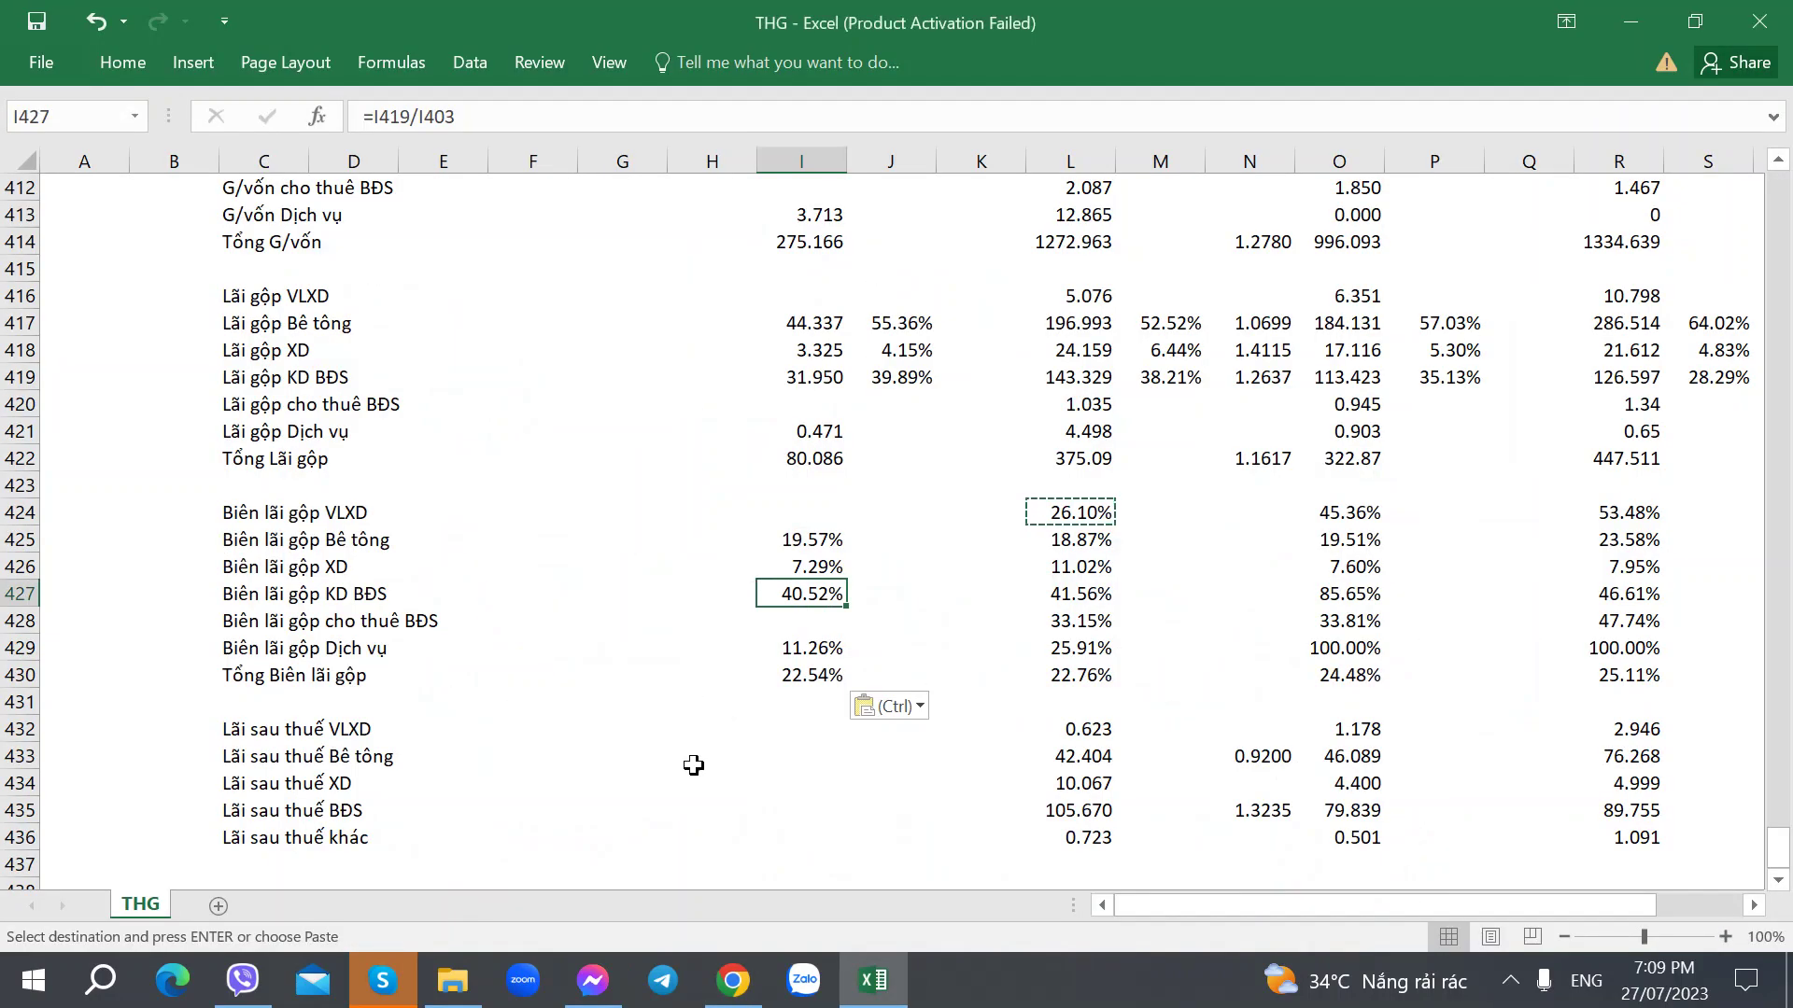
Add a Q2/2023 column in F399 with revenues 510.736, 142.230, 106.675, 1.350 and total 760.992, and copy the share formulas into column G.
left_click(692, 735)
left_click(665, 736)
scroll(664, 710, "up", 6)
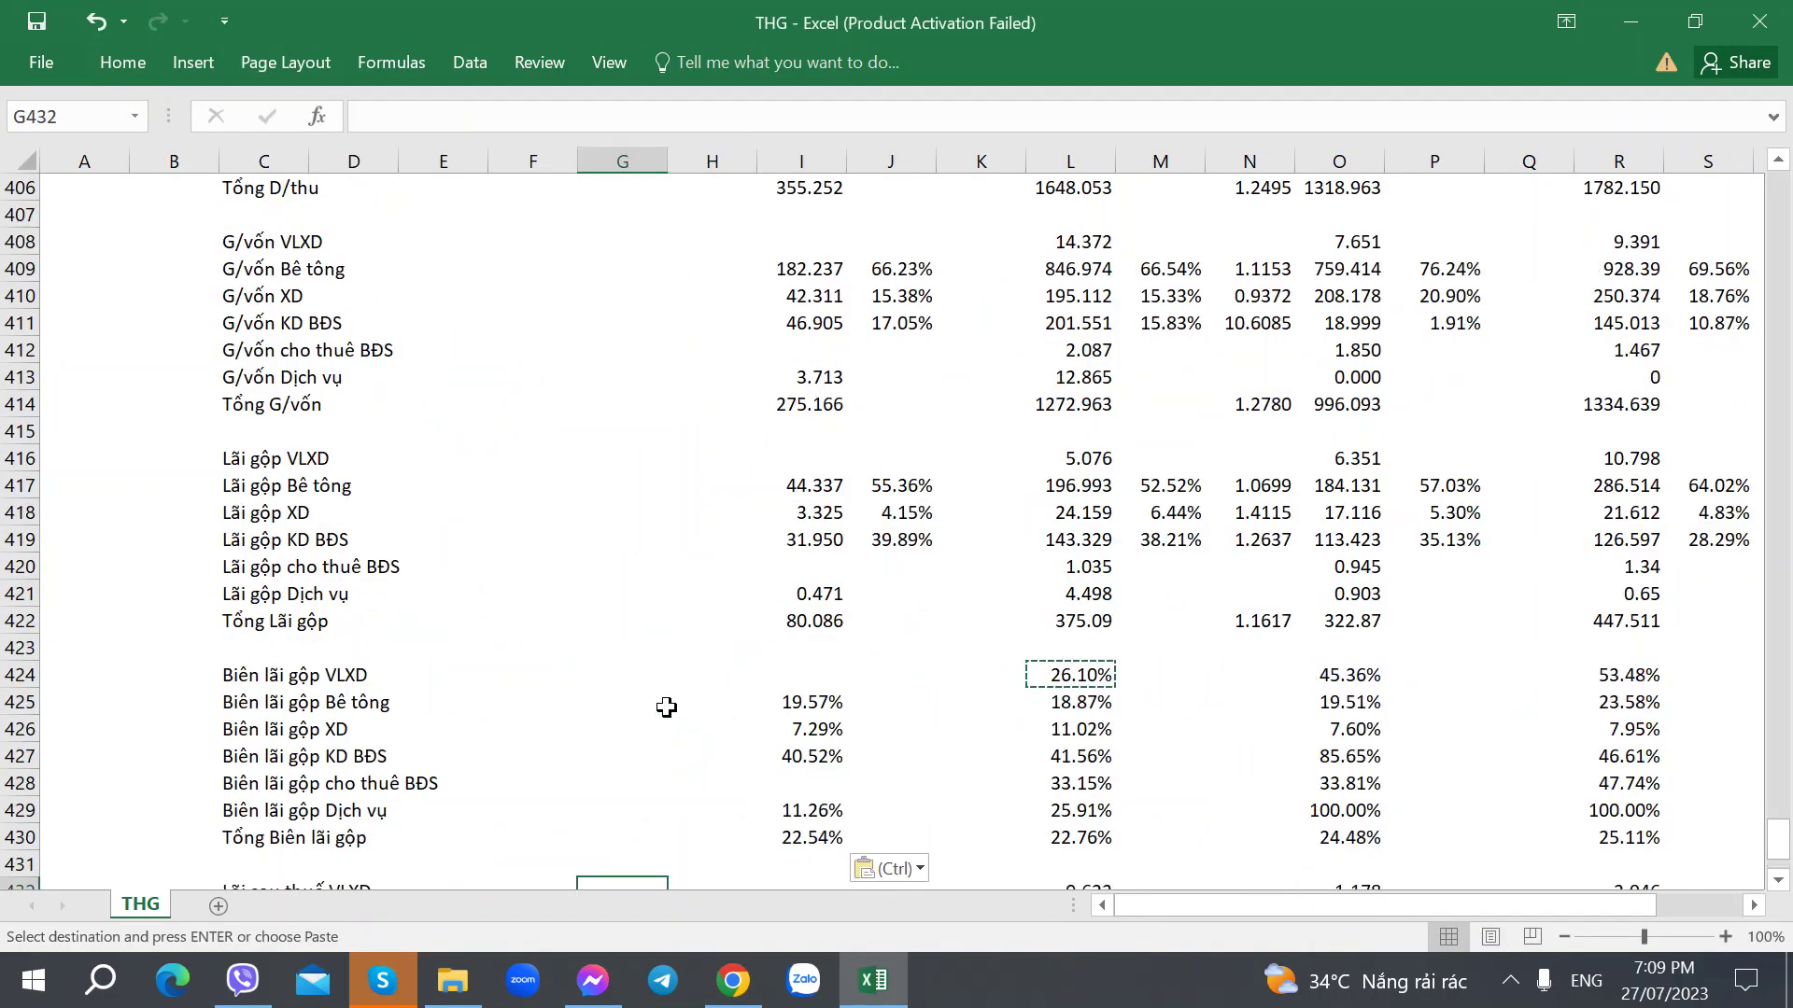
left_click(602, 322)
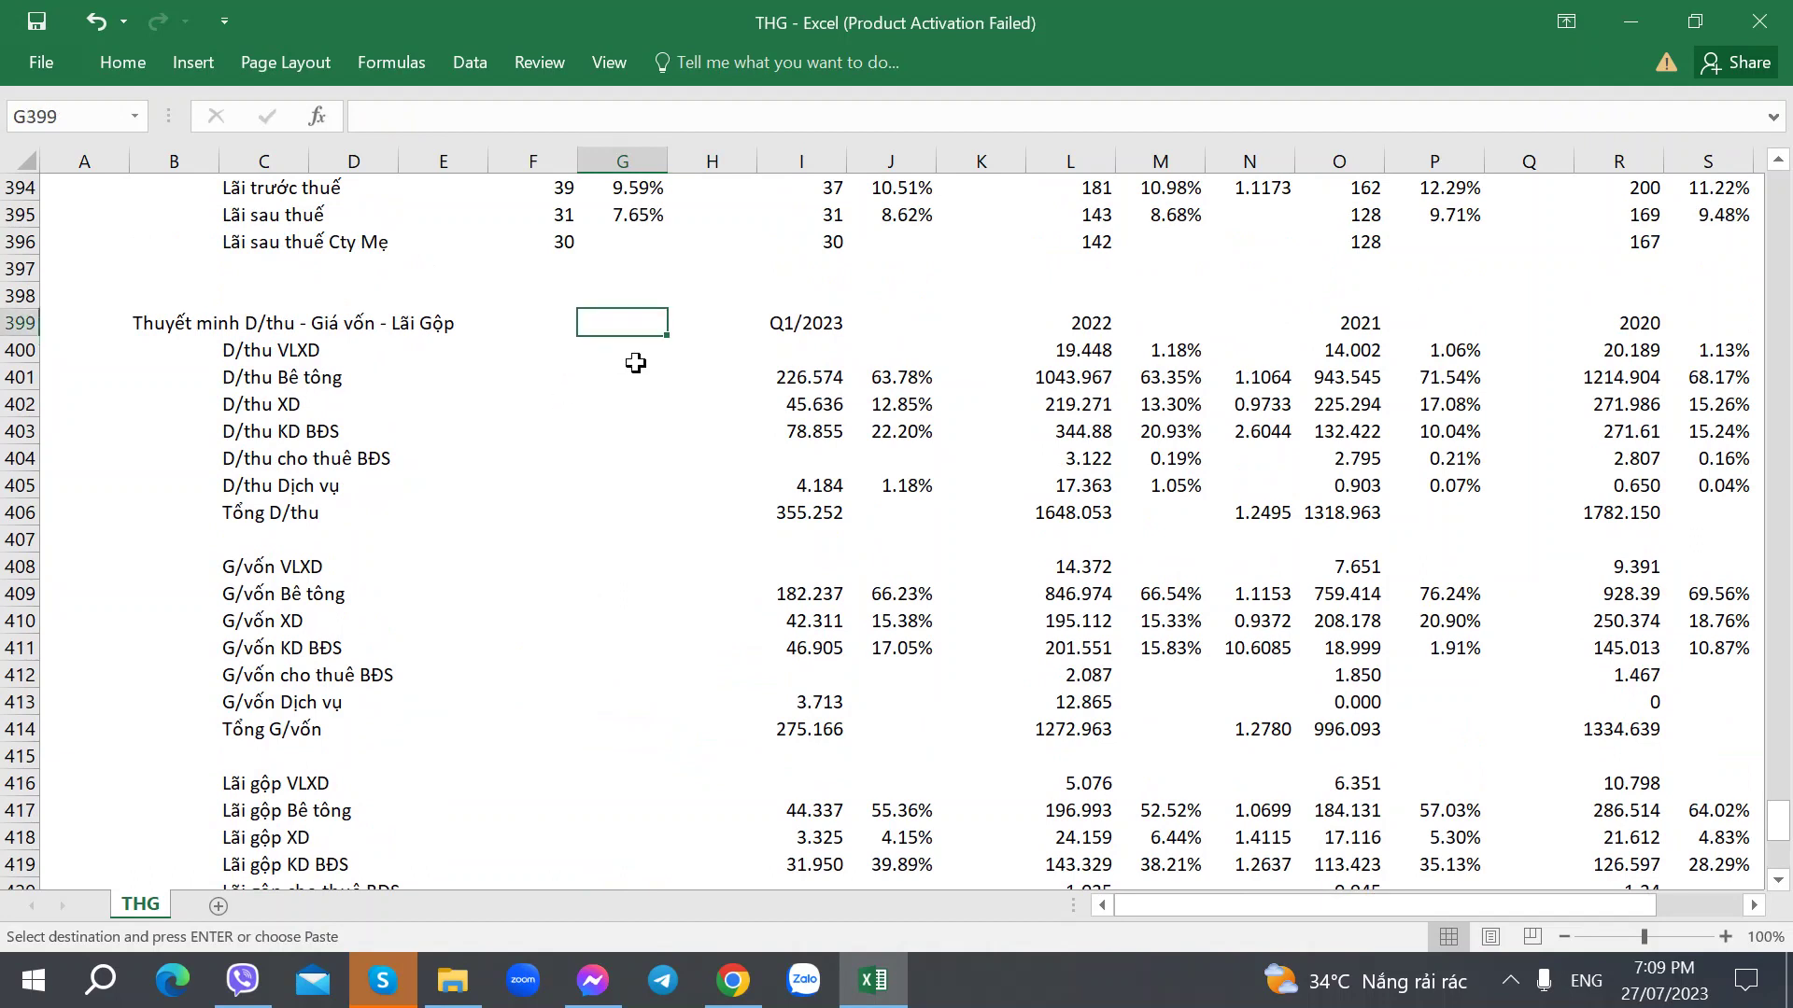
key("alt+Tab")
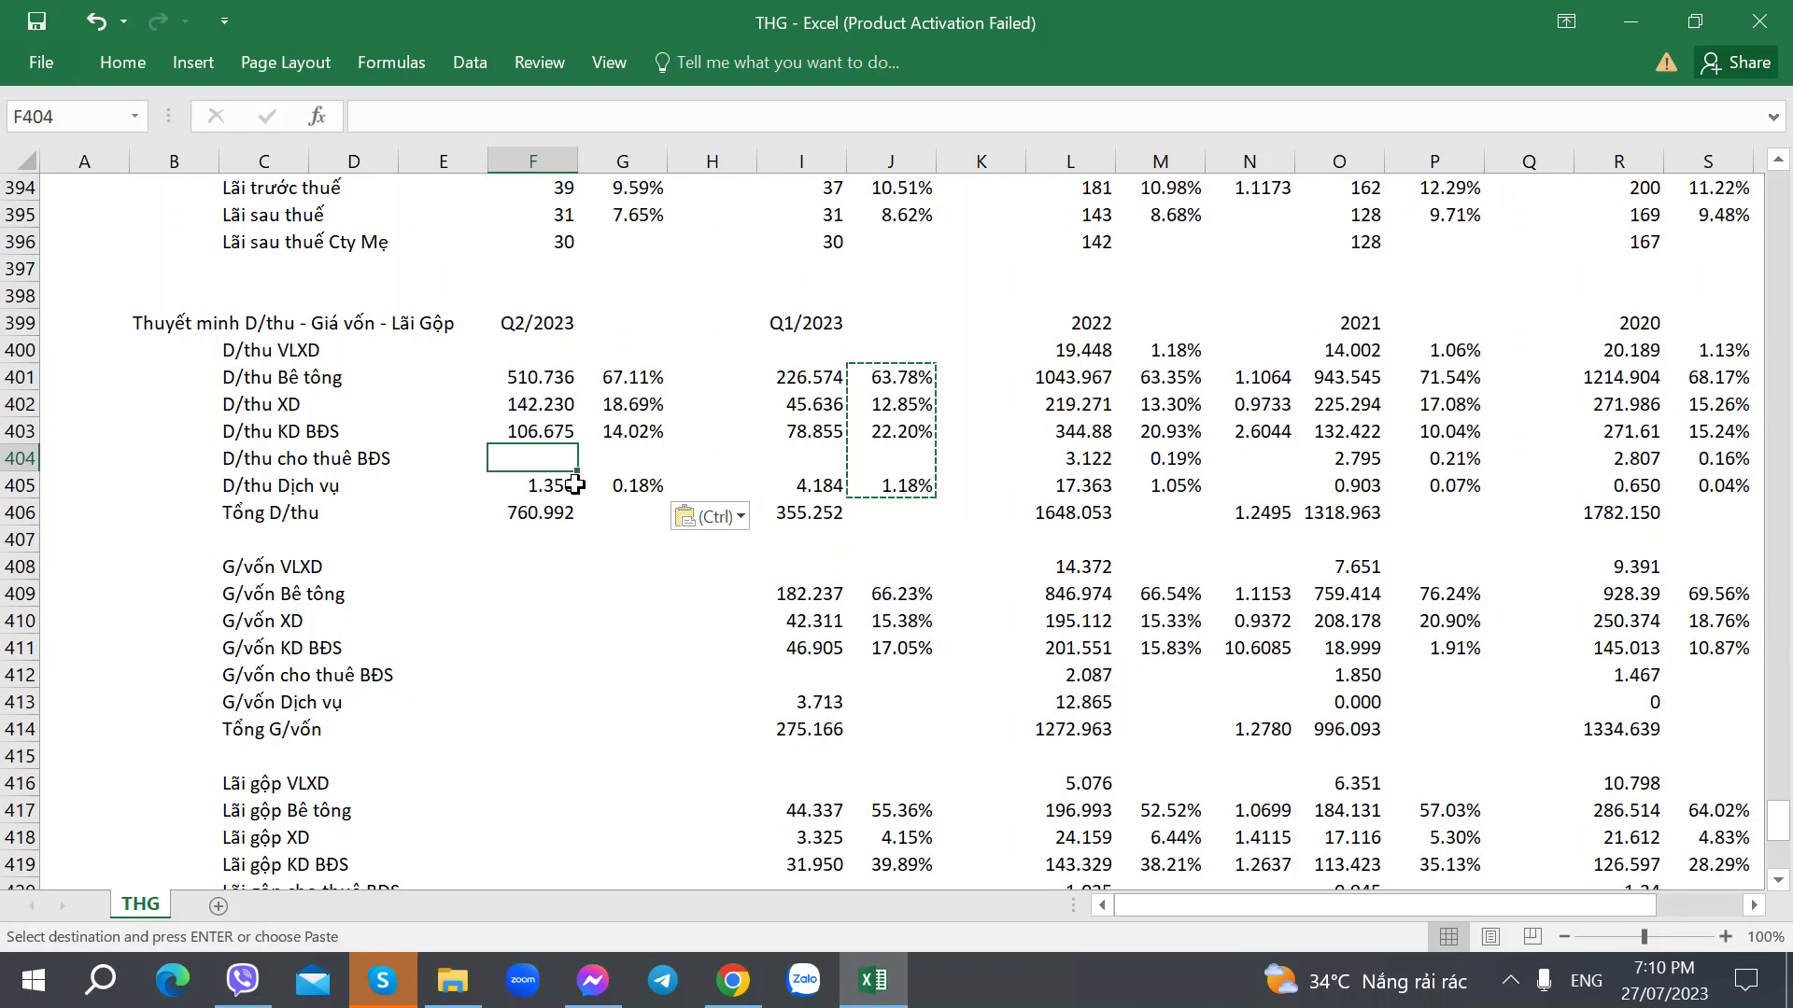
Check the revenue figures and their reporting period in column F against the revenue note in the PDF report.
key("alt+Tab")
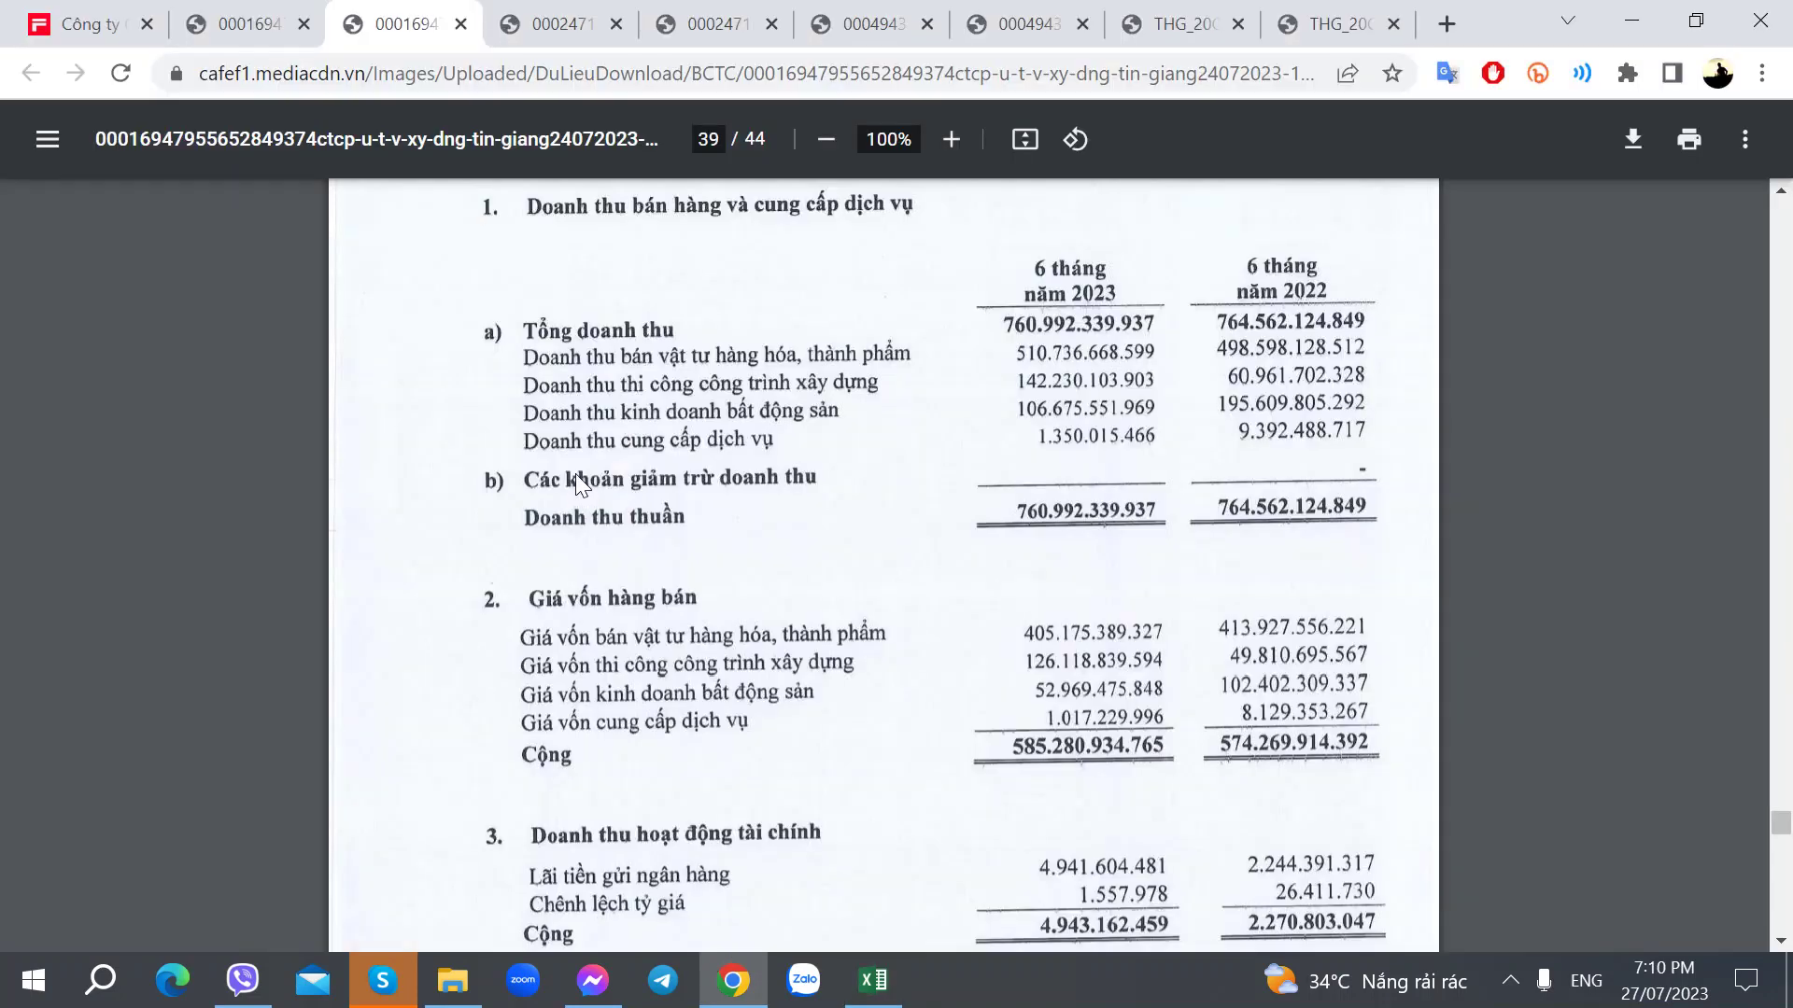
key("alt+Tab")
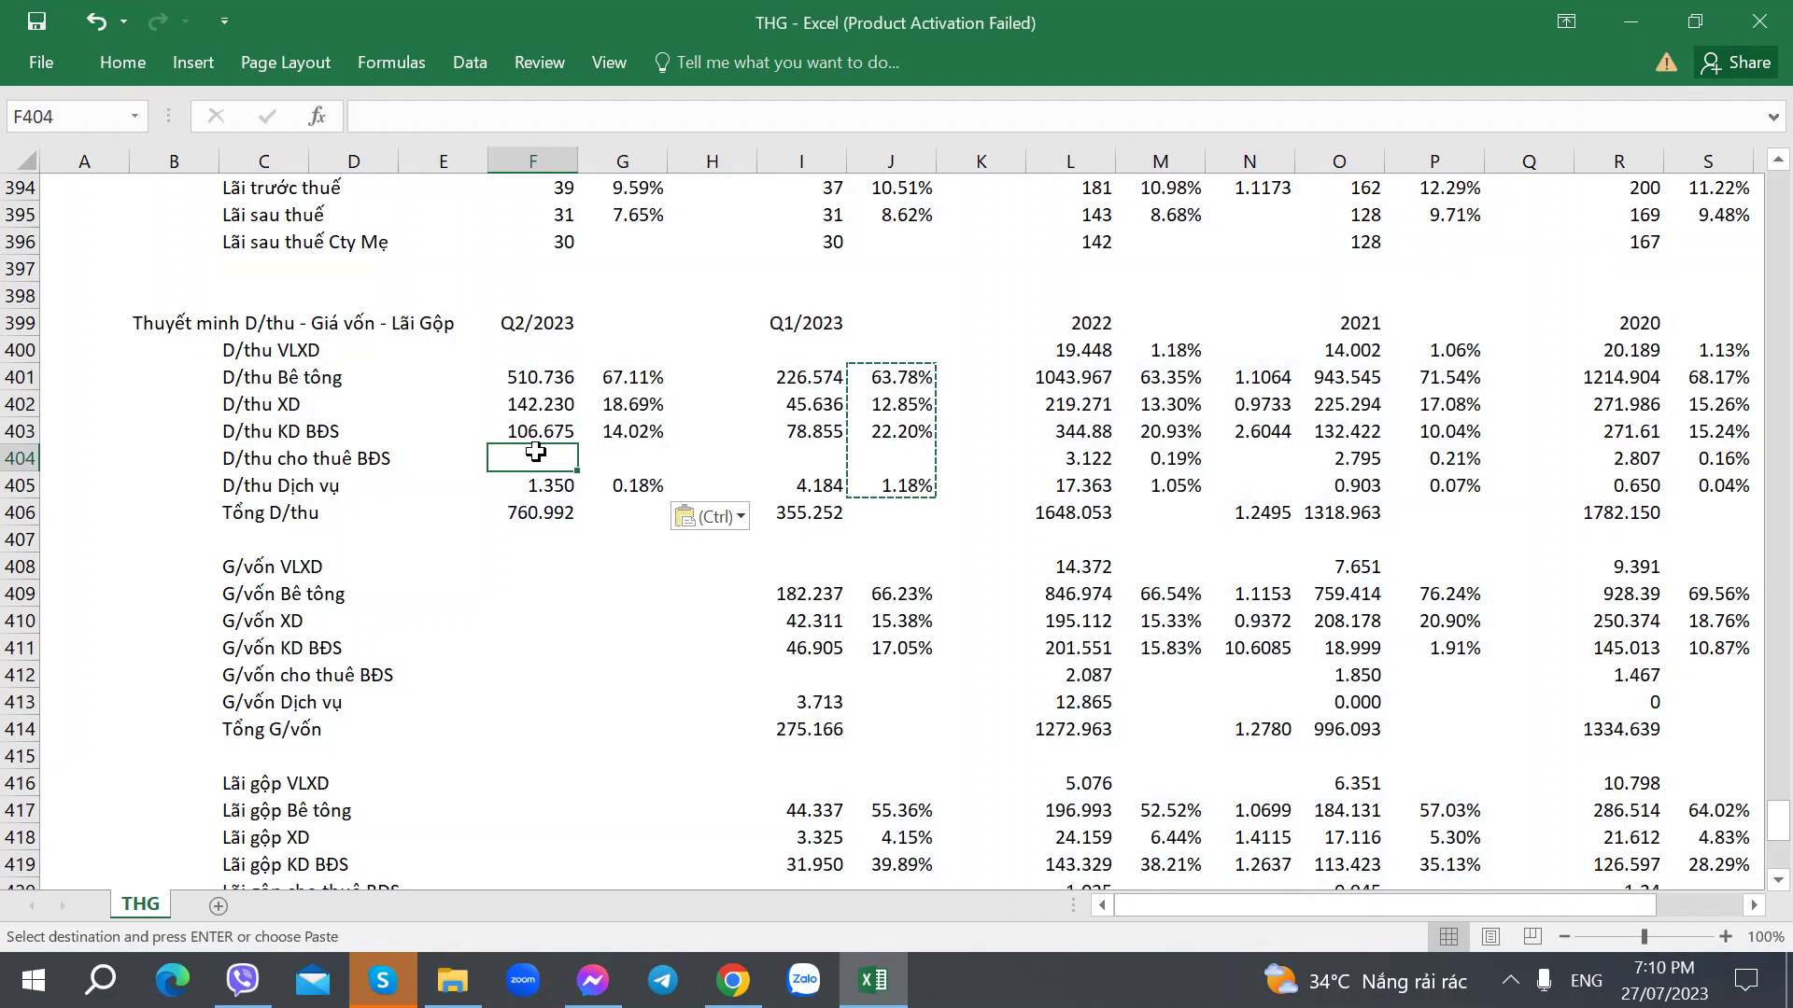
key("alt+Tab")
key("alt+Tab")
key("alt+Tab")
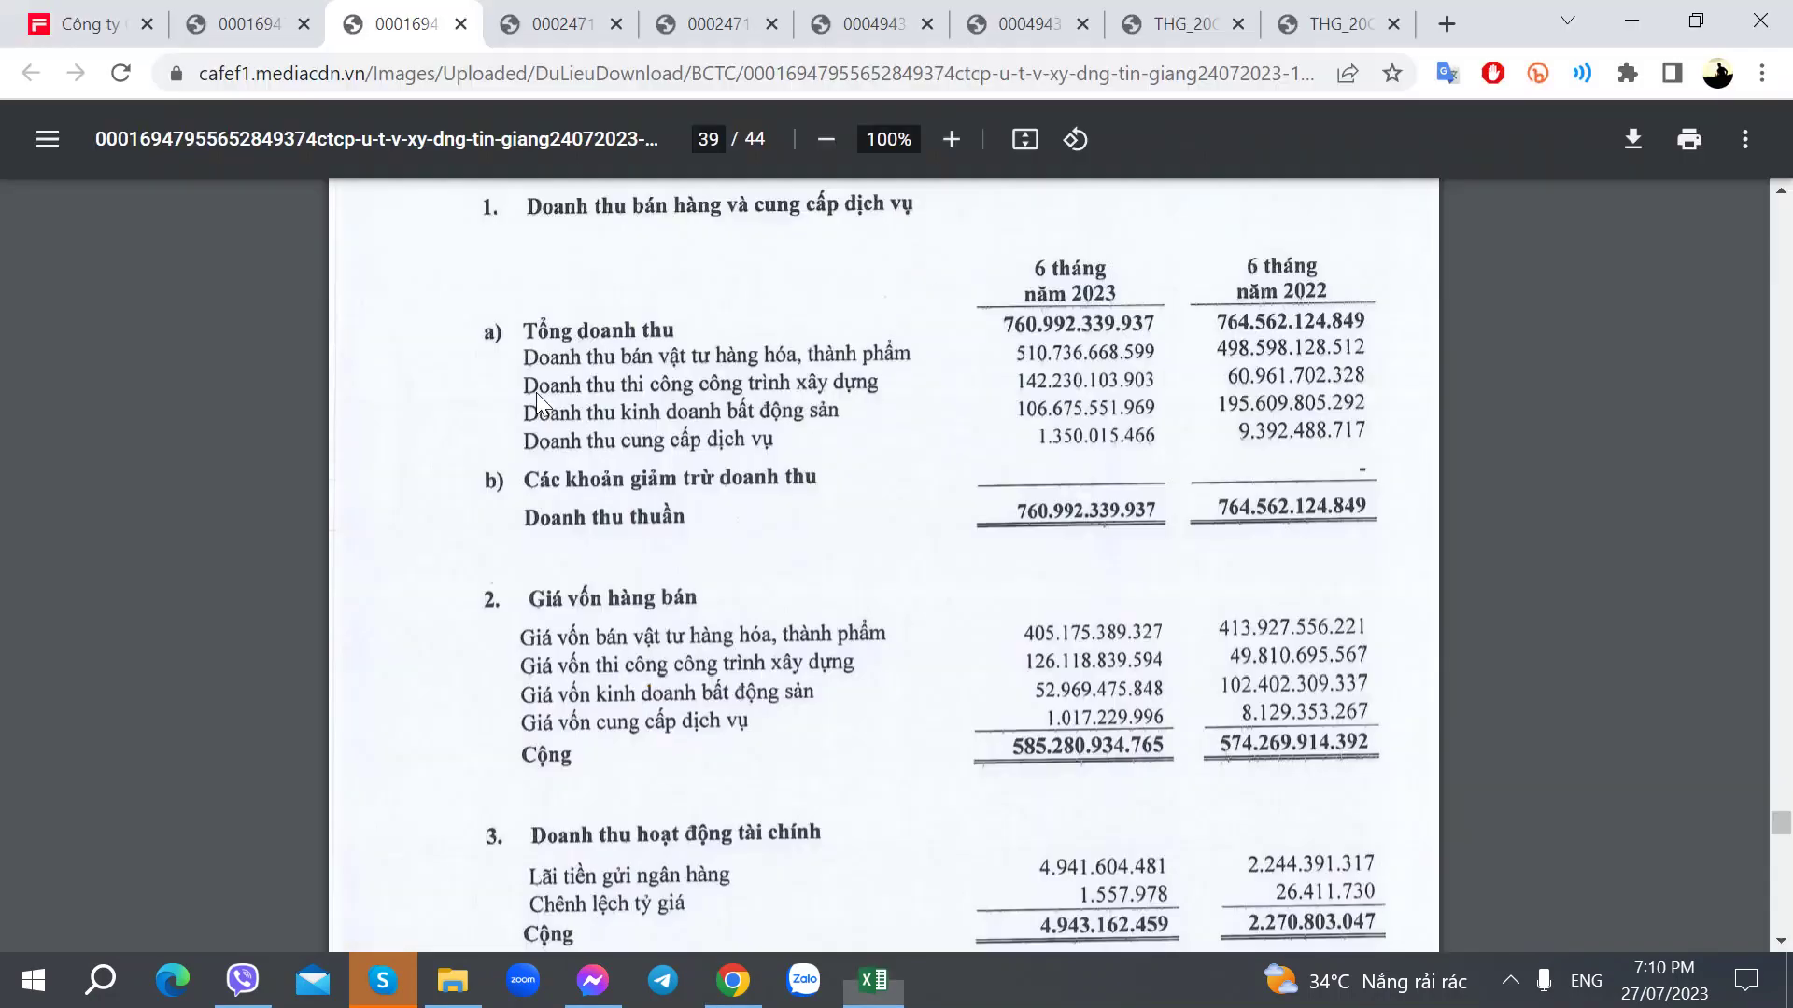
key("alt+Tab")
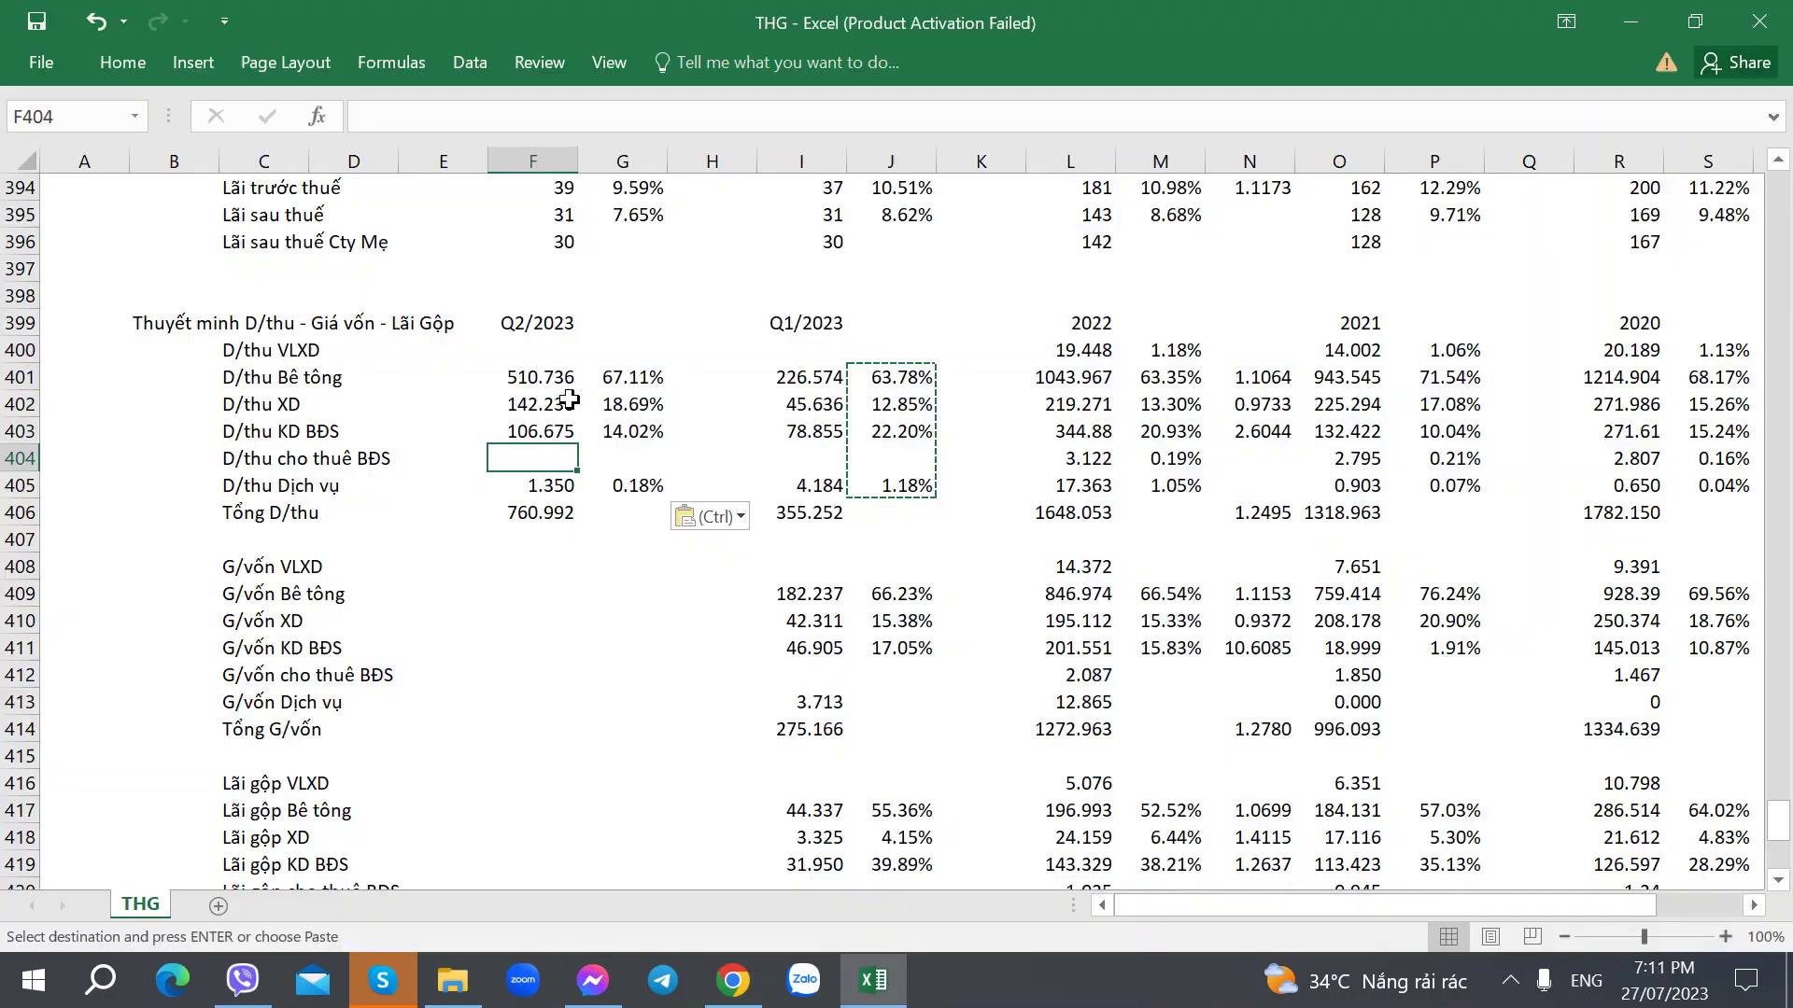
Change the column heading in F399 to 6T/2023.
left_click(535, 324)
key("F2")
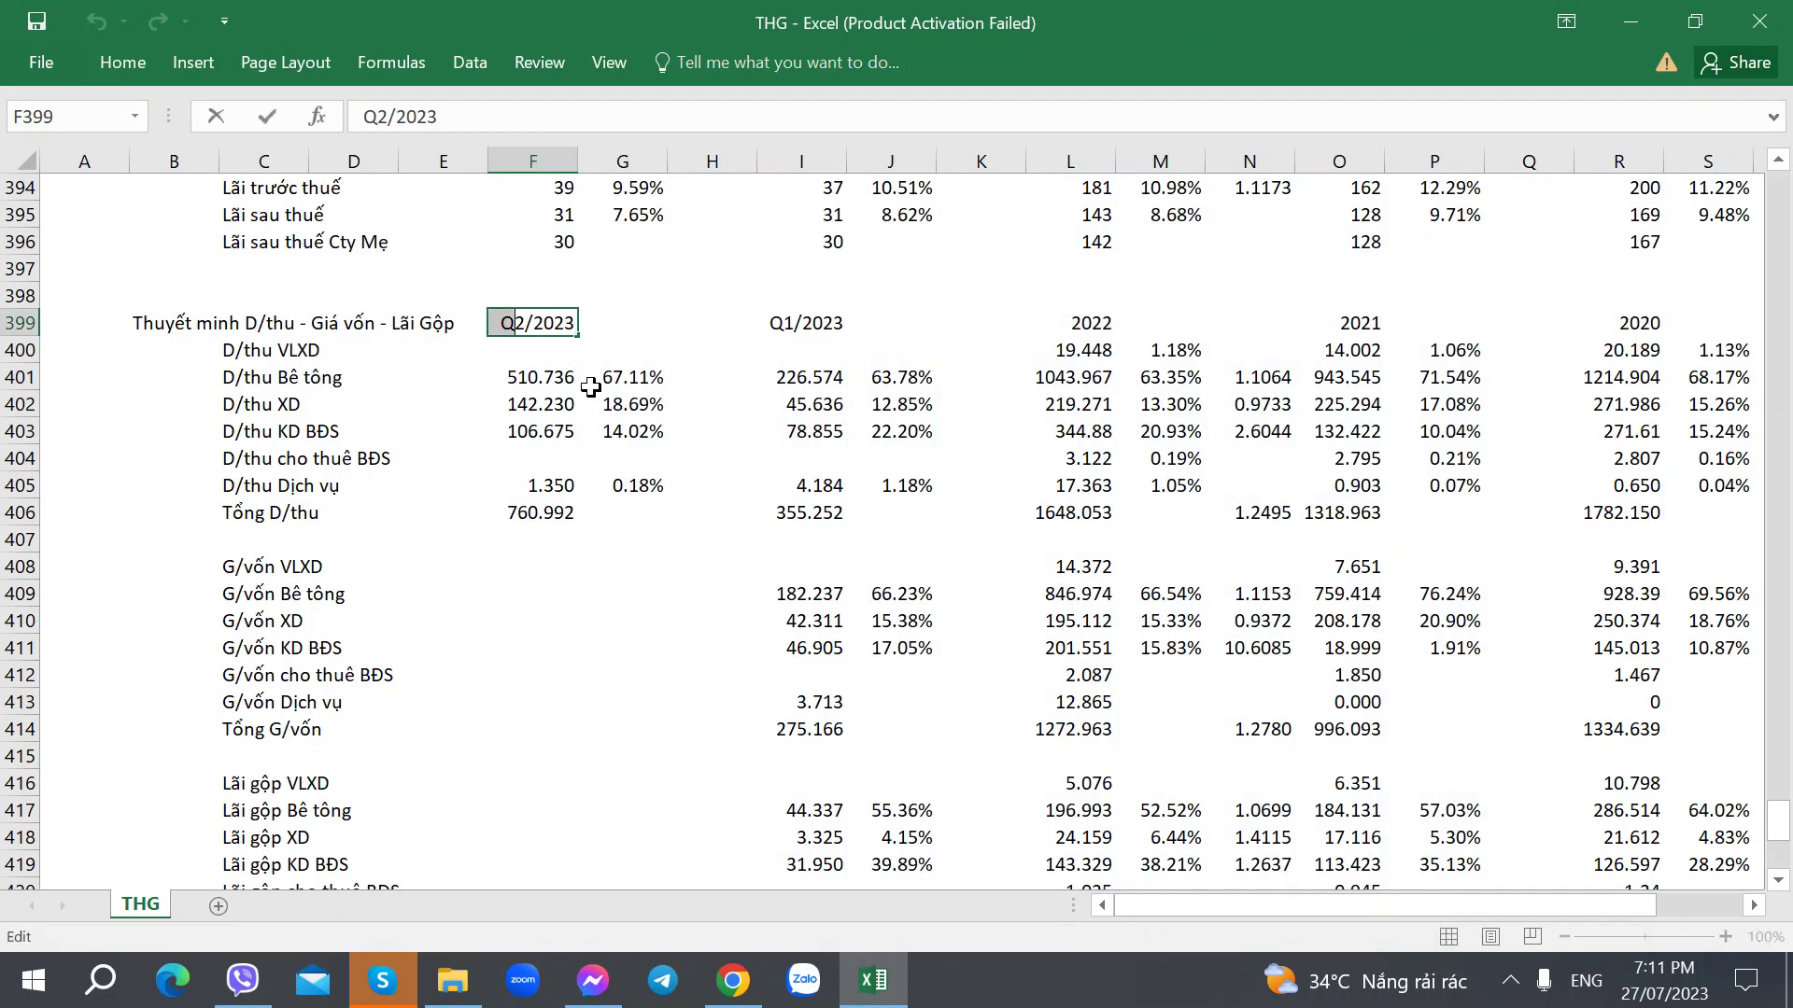
type("6T")
key("Tab")
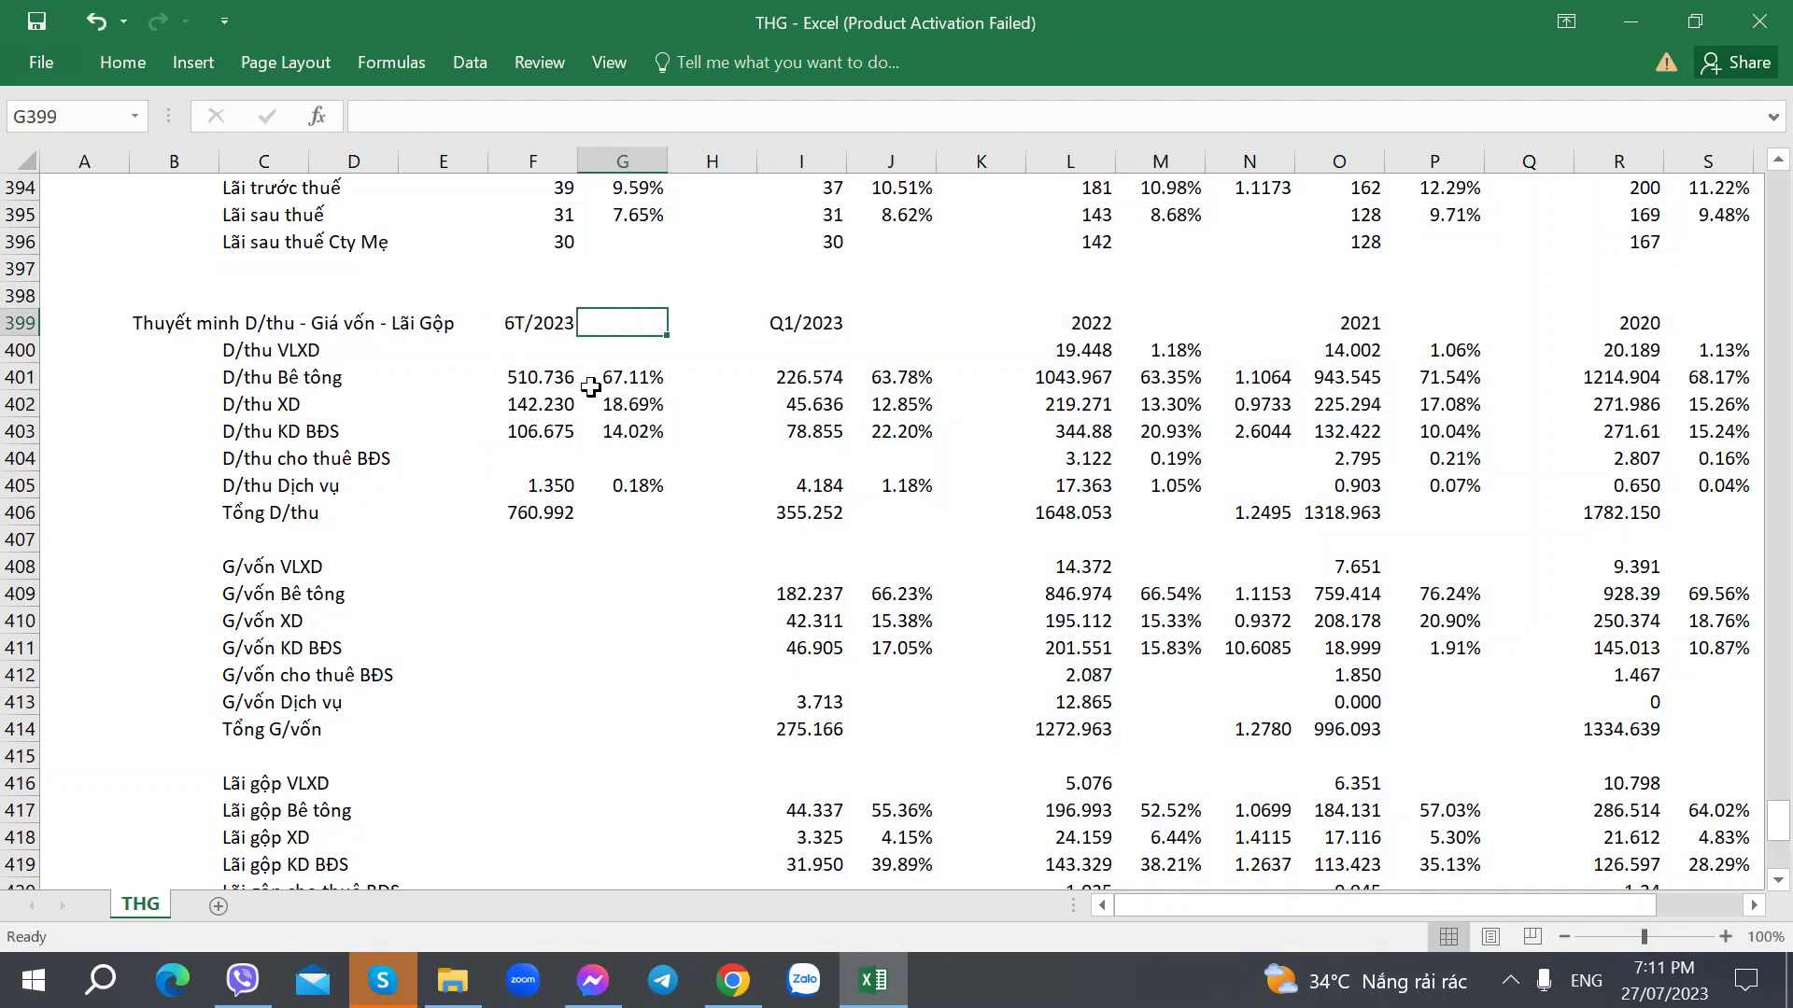
Compare the real estate revenue in F403 for six months of 2023 with the Q1/2023 figure in I403.
key("Down")
key("Down")
key("Down")
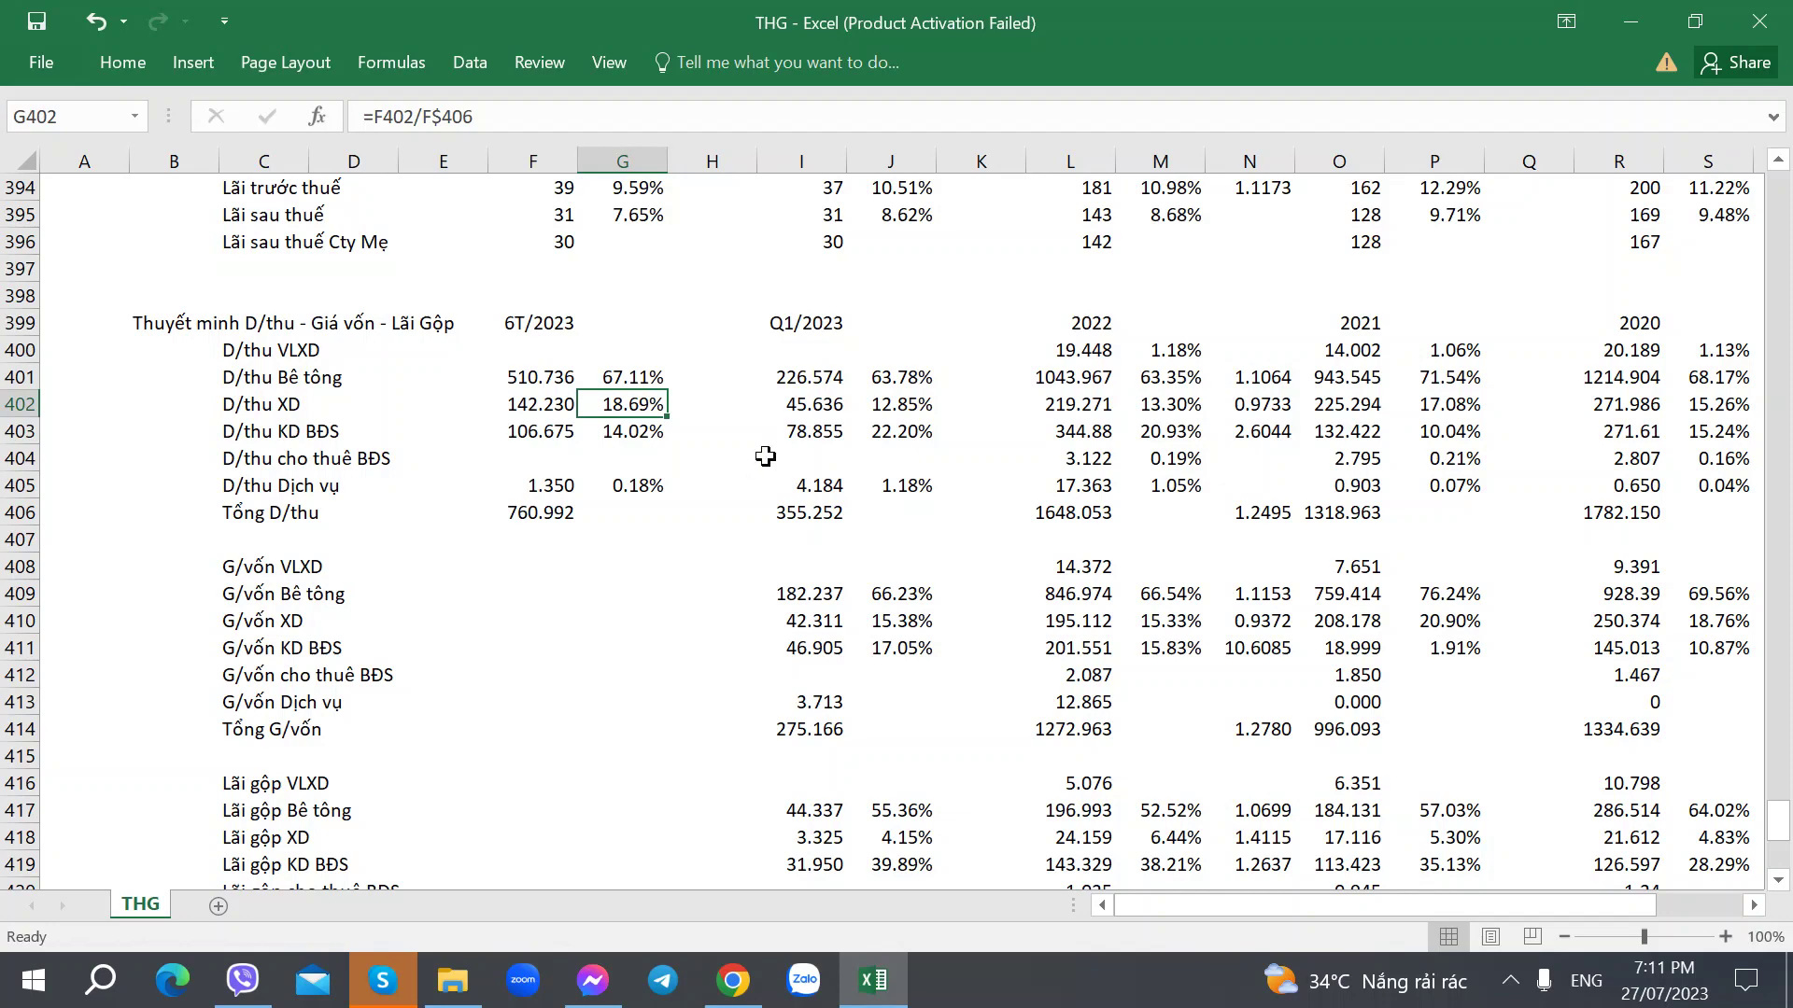
left_click(807, 430)
left_click(537, 429)
left_click(796, 425)
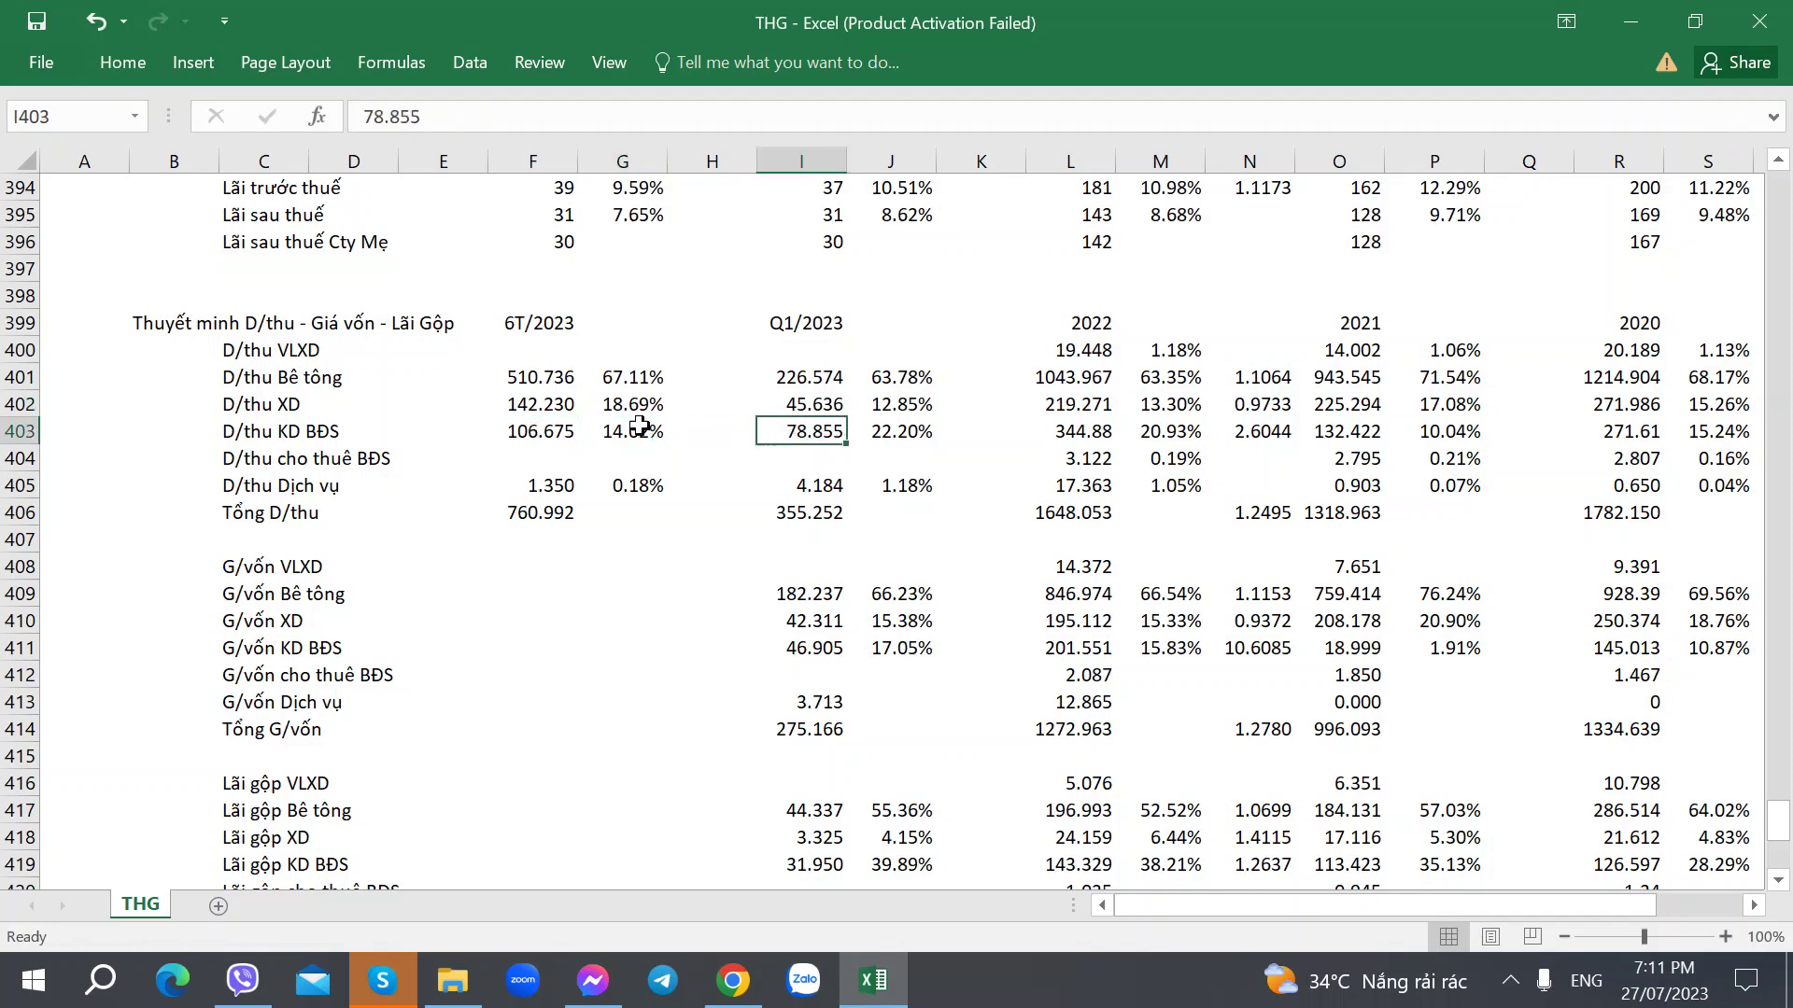
left_click(525, 426)
left_click(843, 428)
left_click(551, 421)
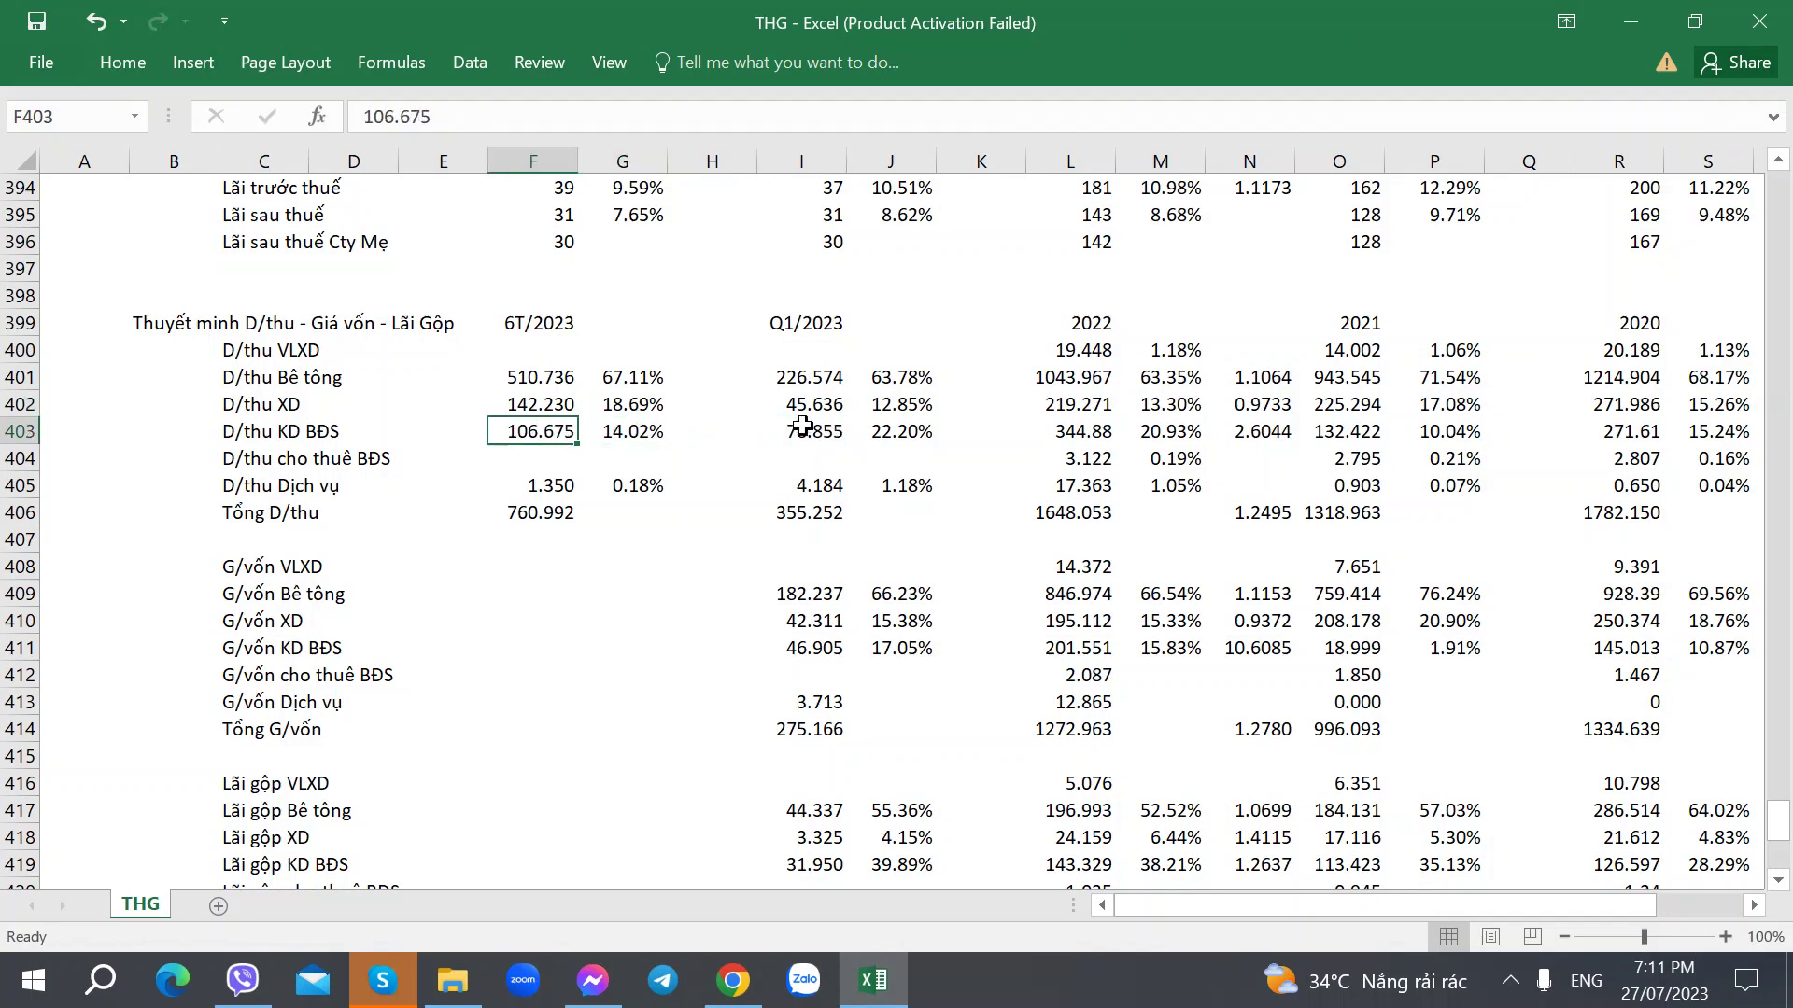
left_click(803, 426)
left_click(540, 428)
left_click(801, 435)
left_click(551, 427)
left_click(775, 428)
left_click(557, 425)
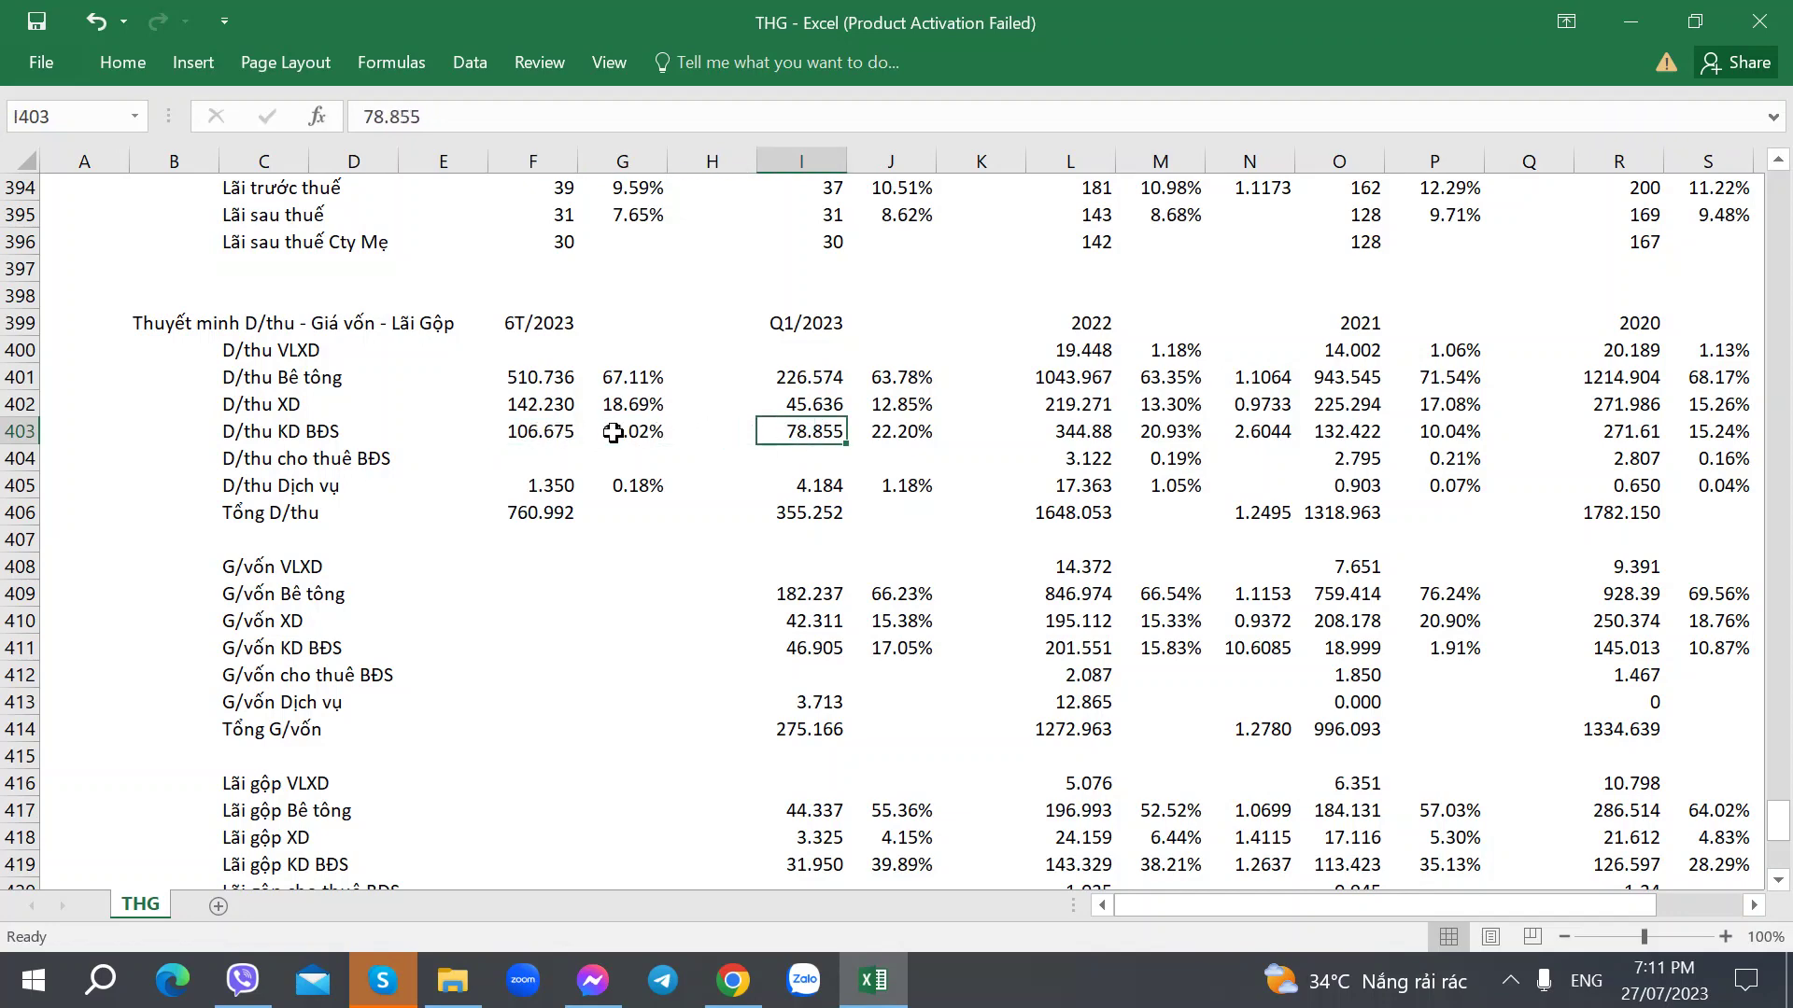
Compare the six-month concrete, construction and real estate revenues in column F with the Q1/2023 figures in column I.
left_click(526, 379)
left_click(799, 383)
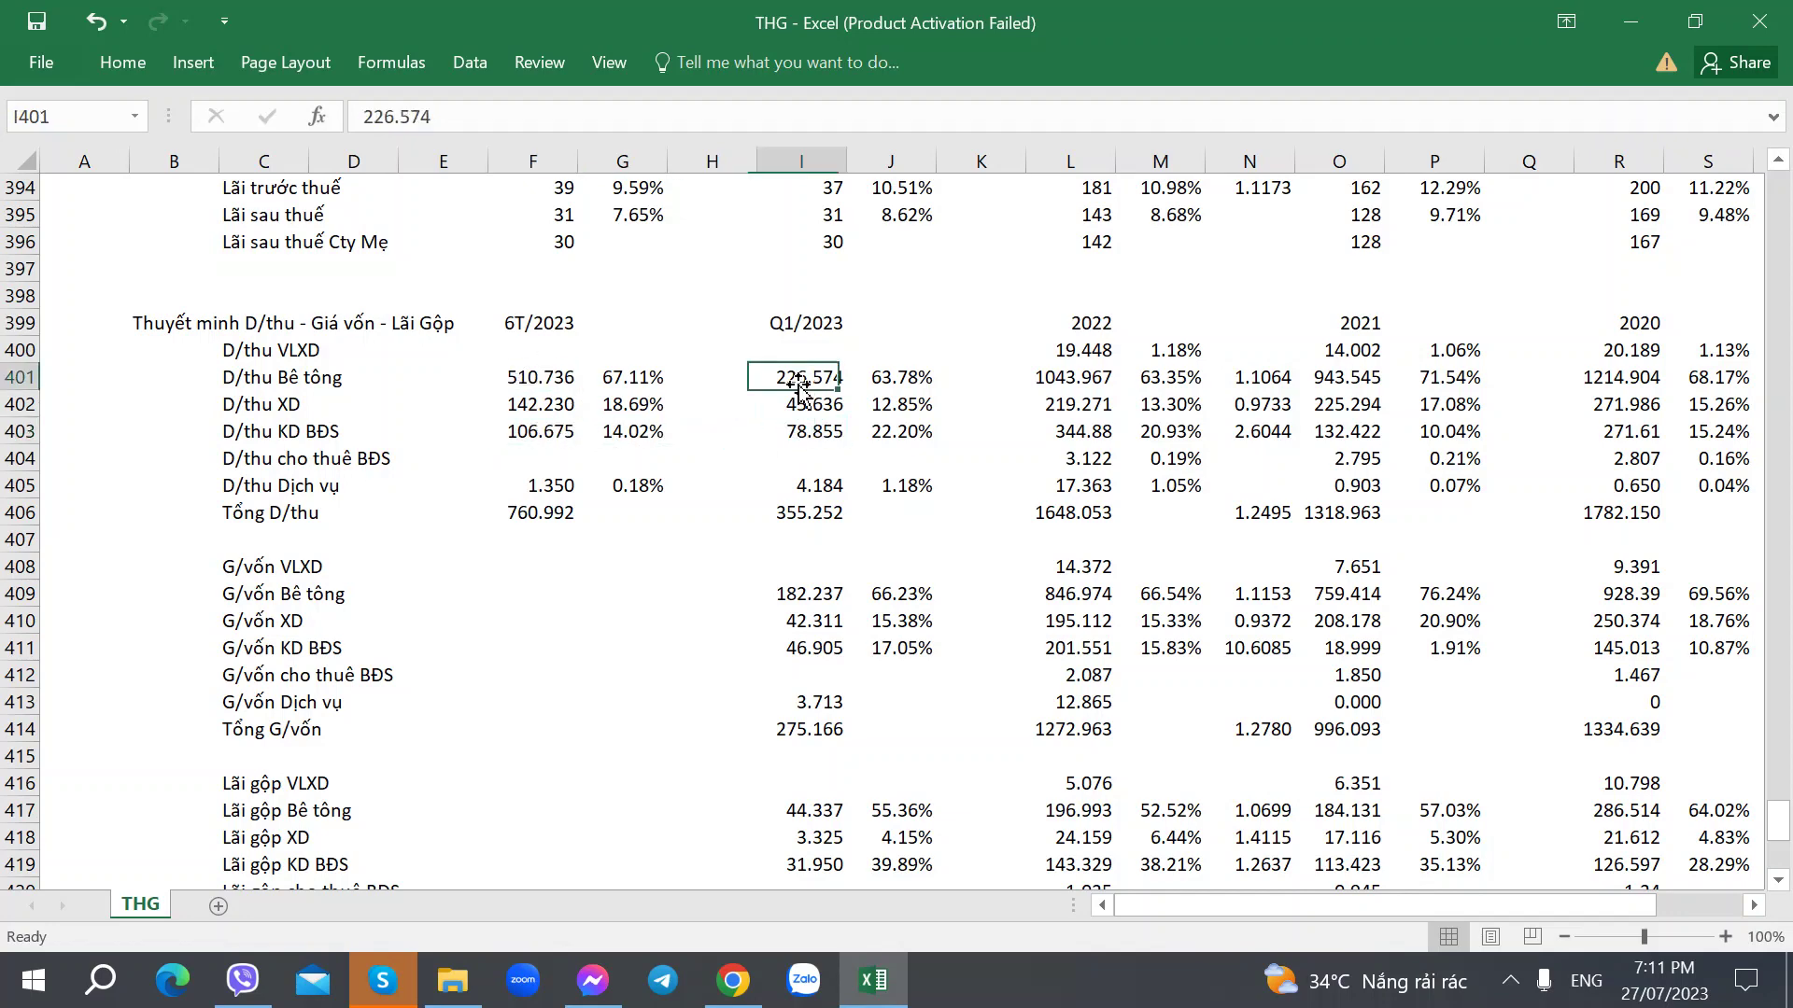
left_click(527, 404)
left_click(783, 430)
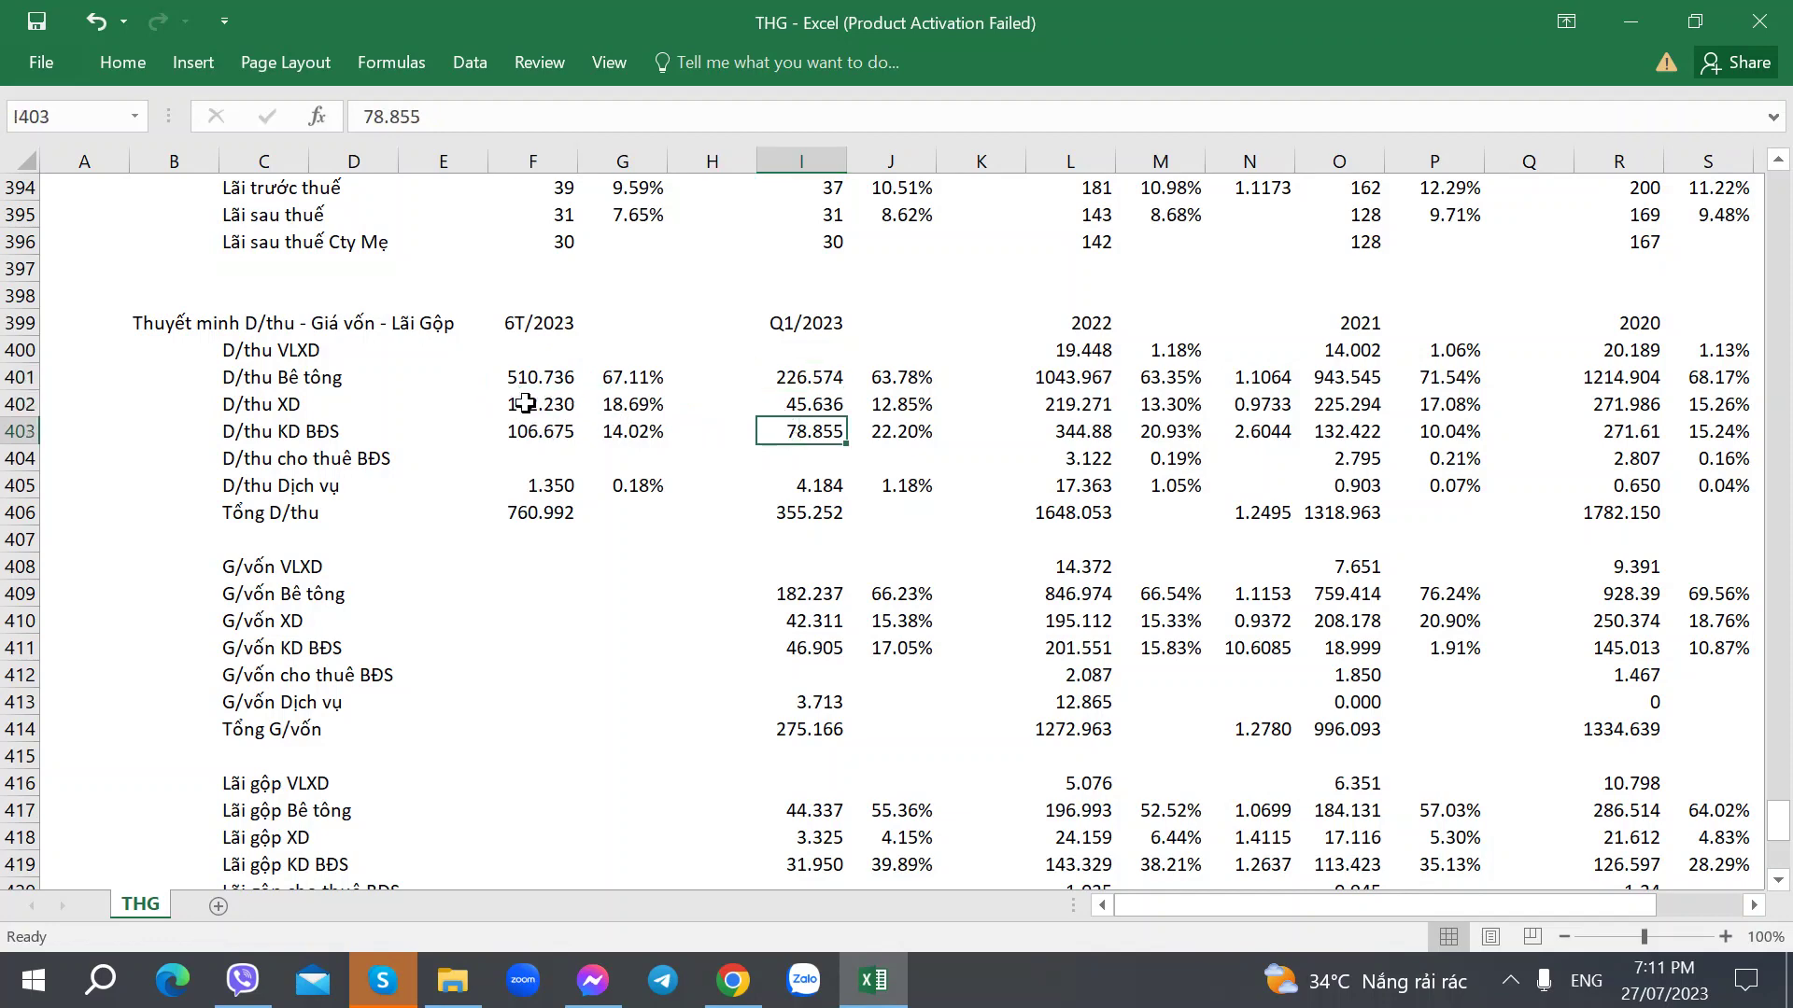
left_click(528, 405)
left_click(804, 411)
left_click(515, 434)
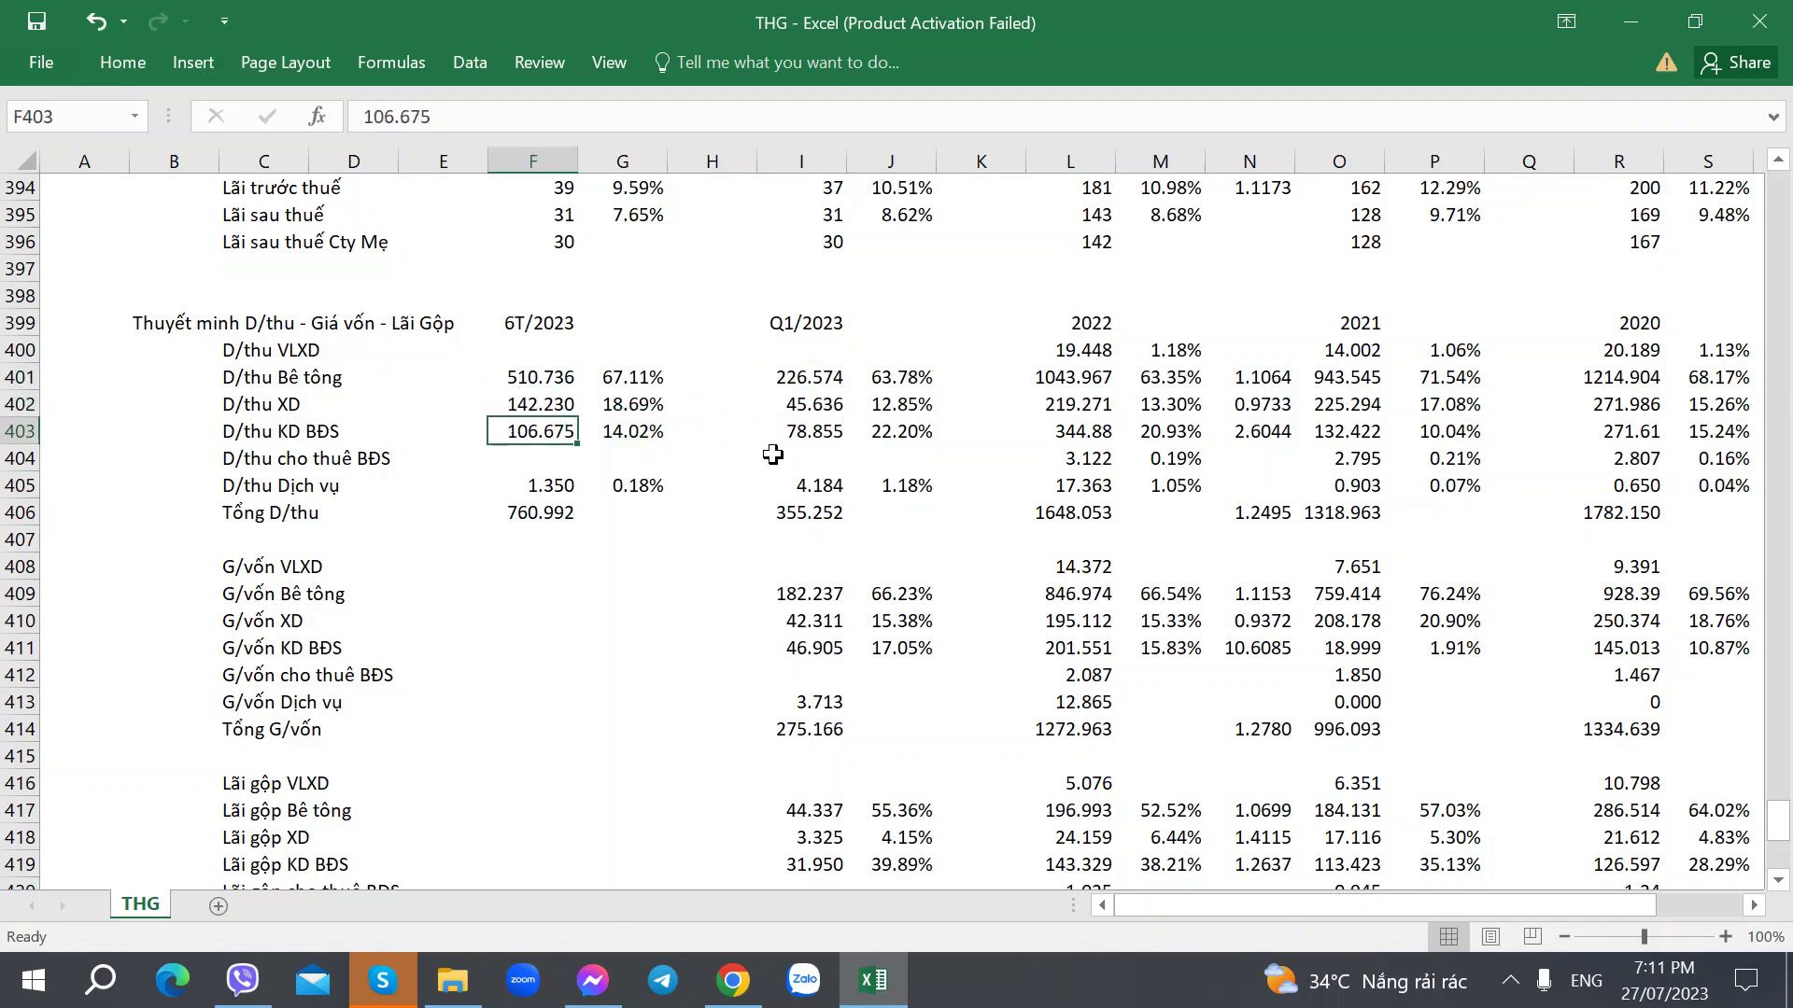
left_click(799, 434)
left_click(498, 435)
Enter 6T/2023 costs 405.175, 126.118, 52.969, 1.017 and total 585.280 in F409:F414, and fill in the gross profit and share formulas.
left_click(523, 562)
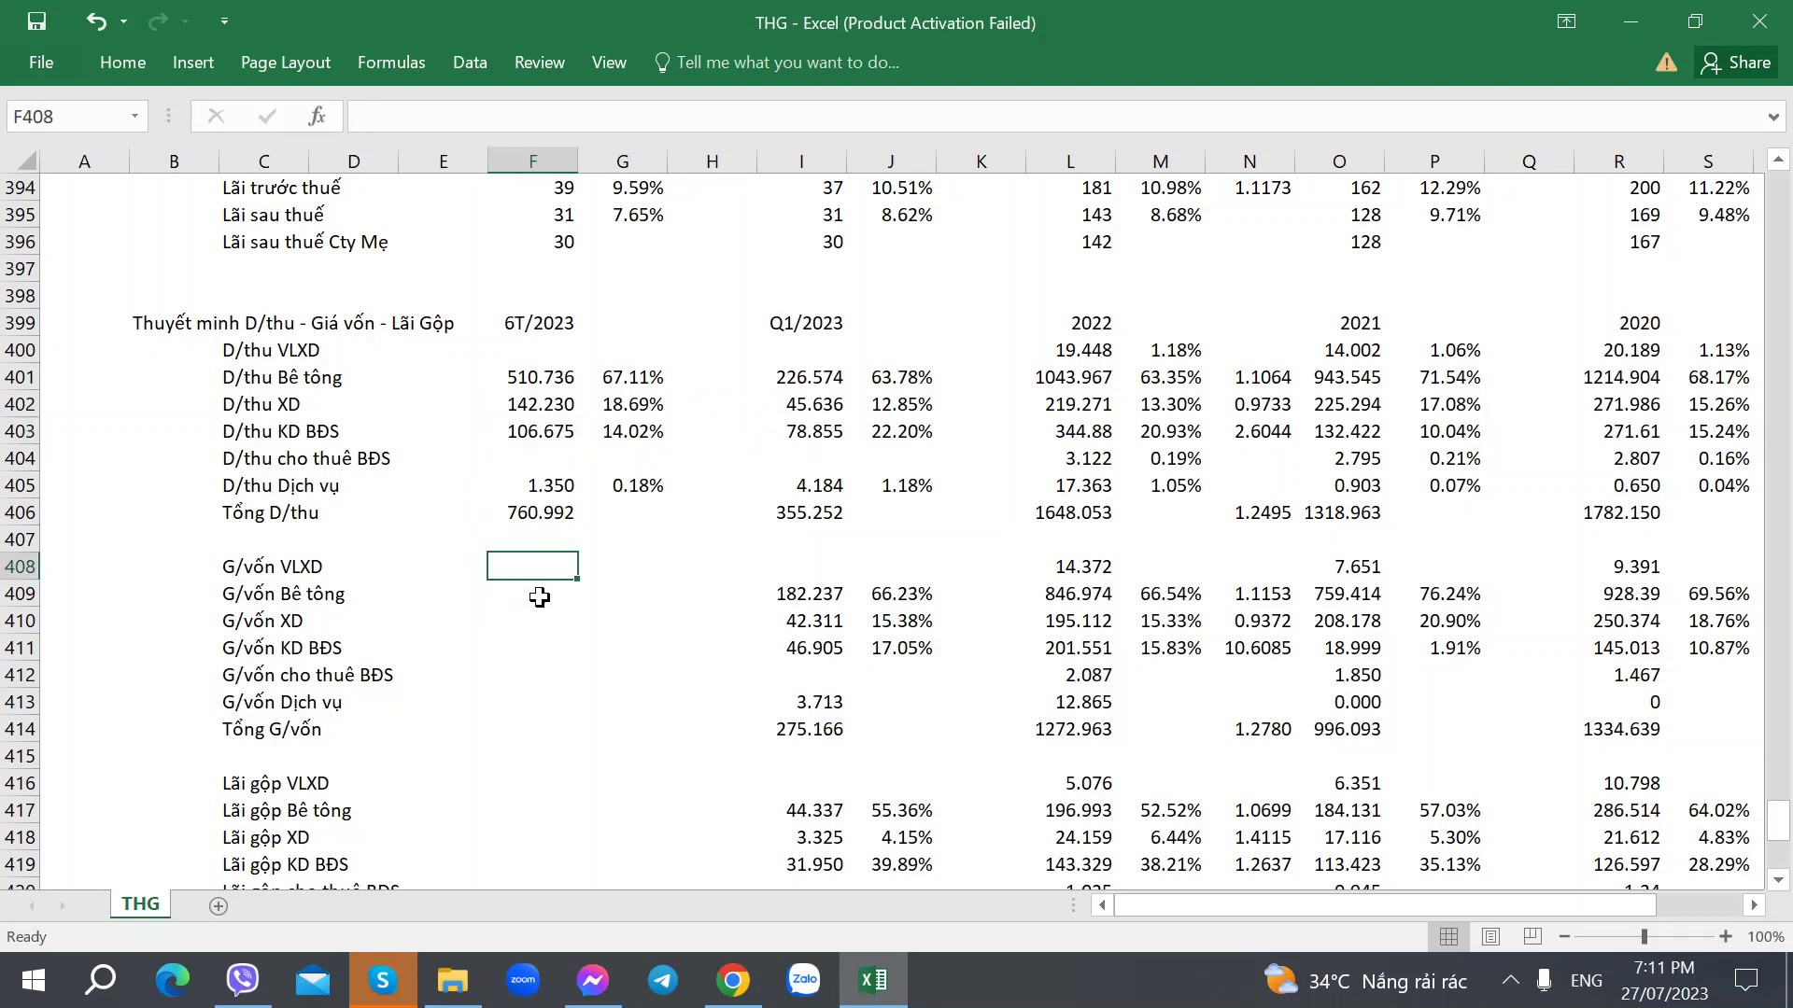
key("alt+Tab")
scroll(576, 596, "down", 3)
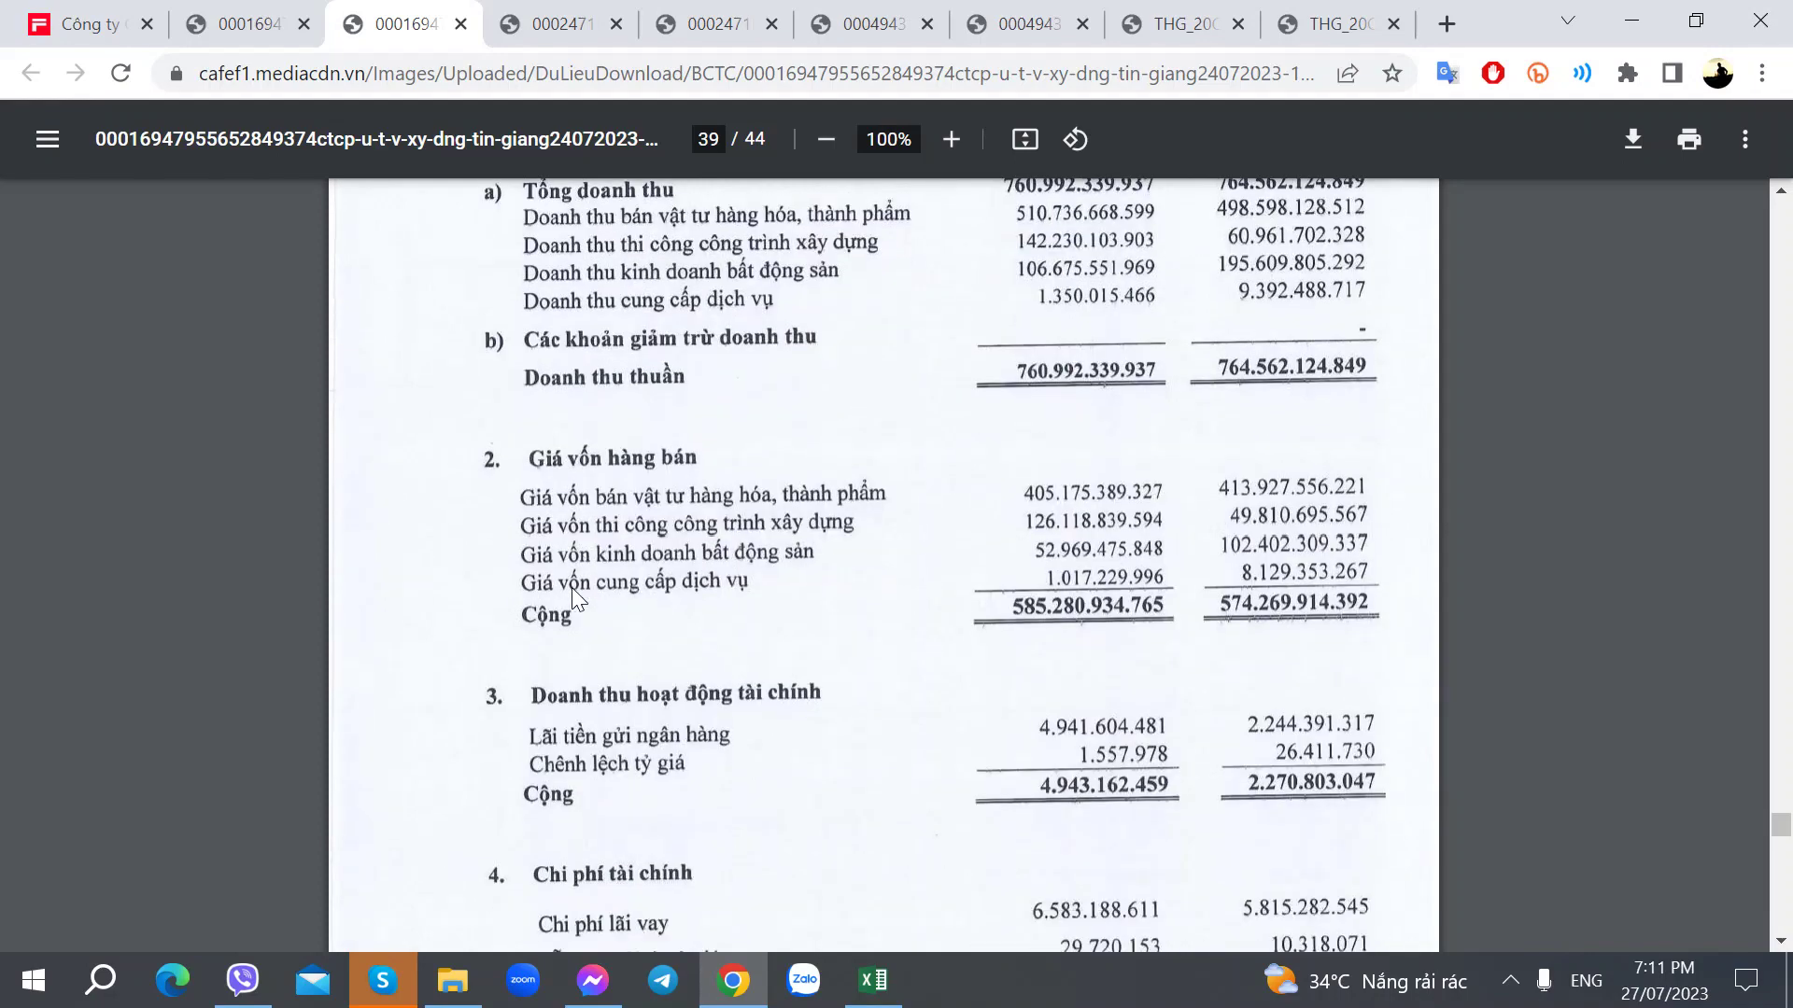
key("alt+Tab")
left_click(609, 618)
double_click(609, 599)
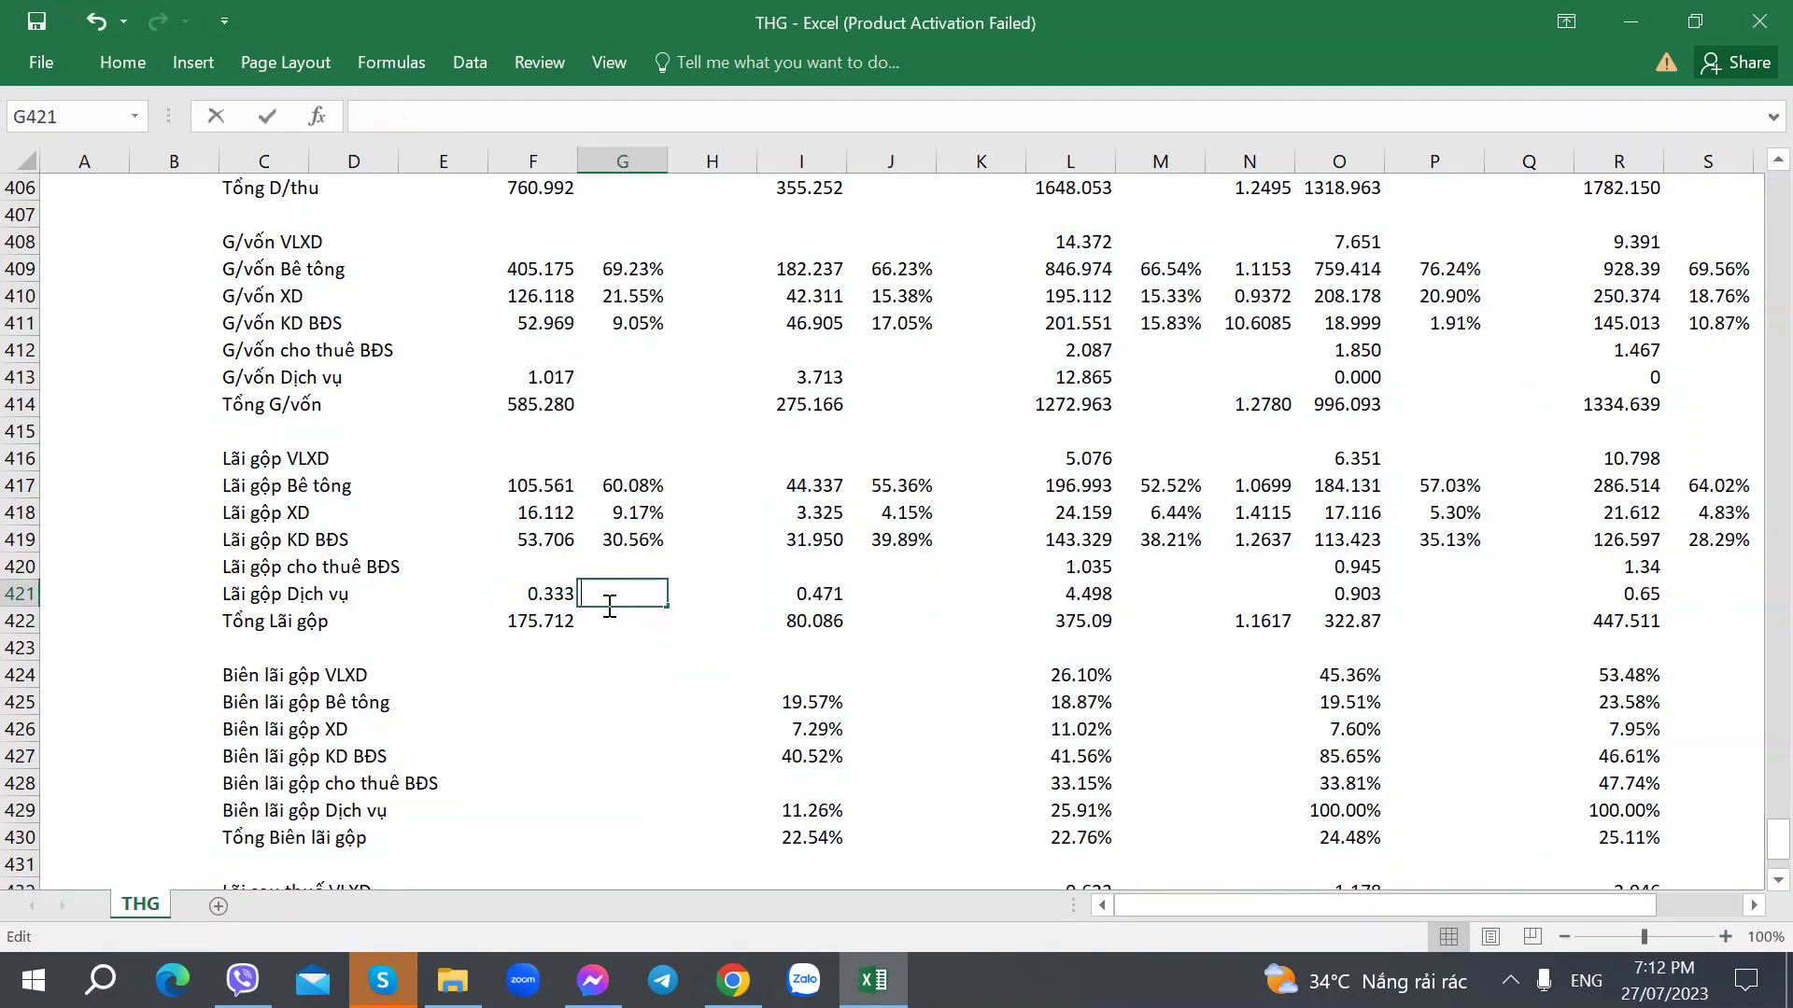
key("Tab")
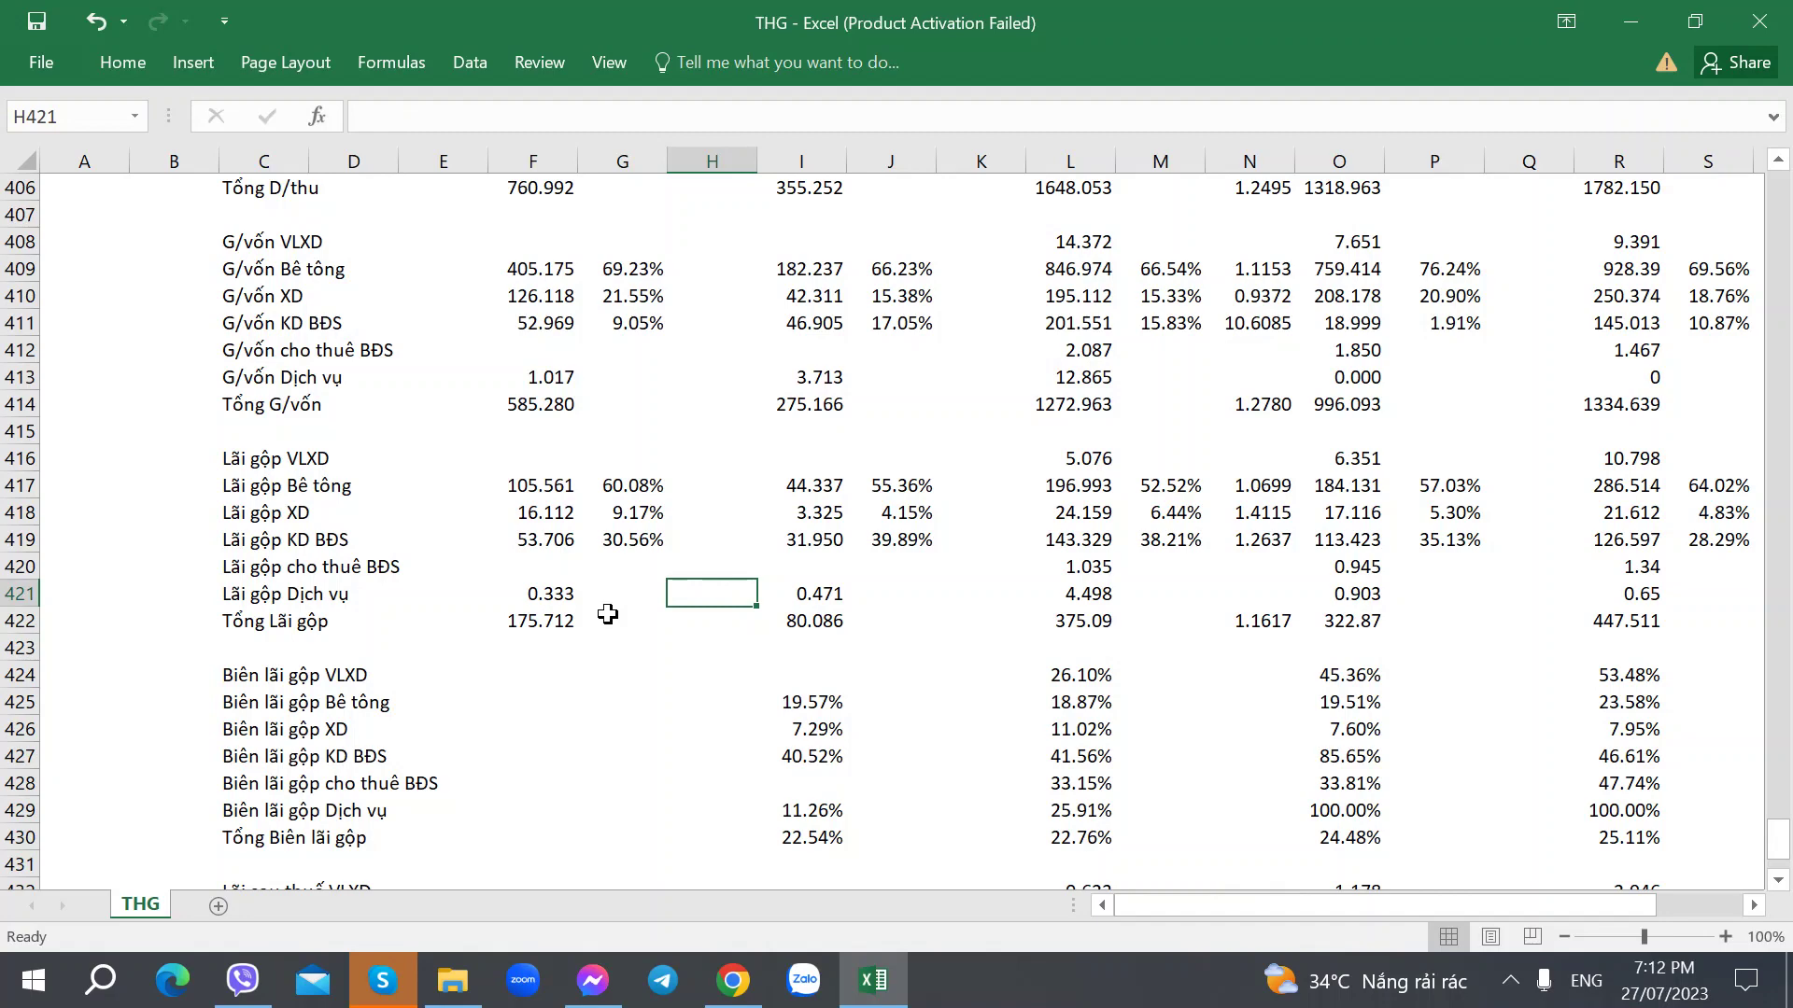
Compare the six-month real estate gross profit in F419 with the Q1/2023 figure in I419.
scroll(608, 613, "up", 3)
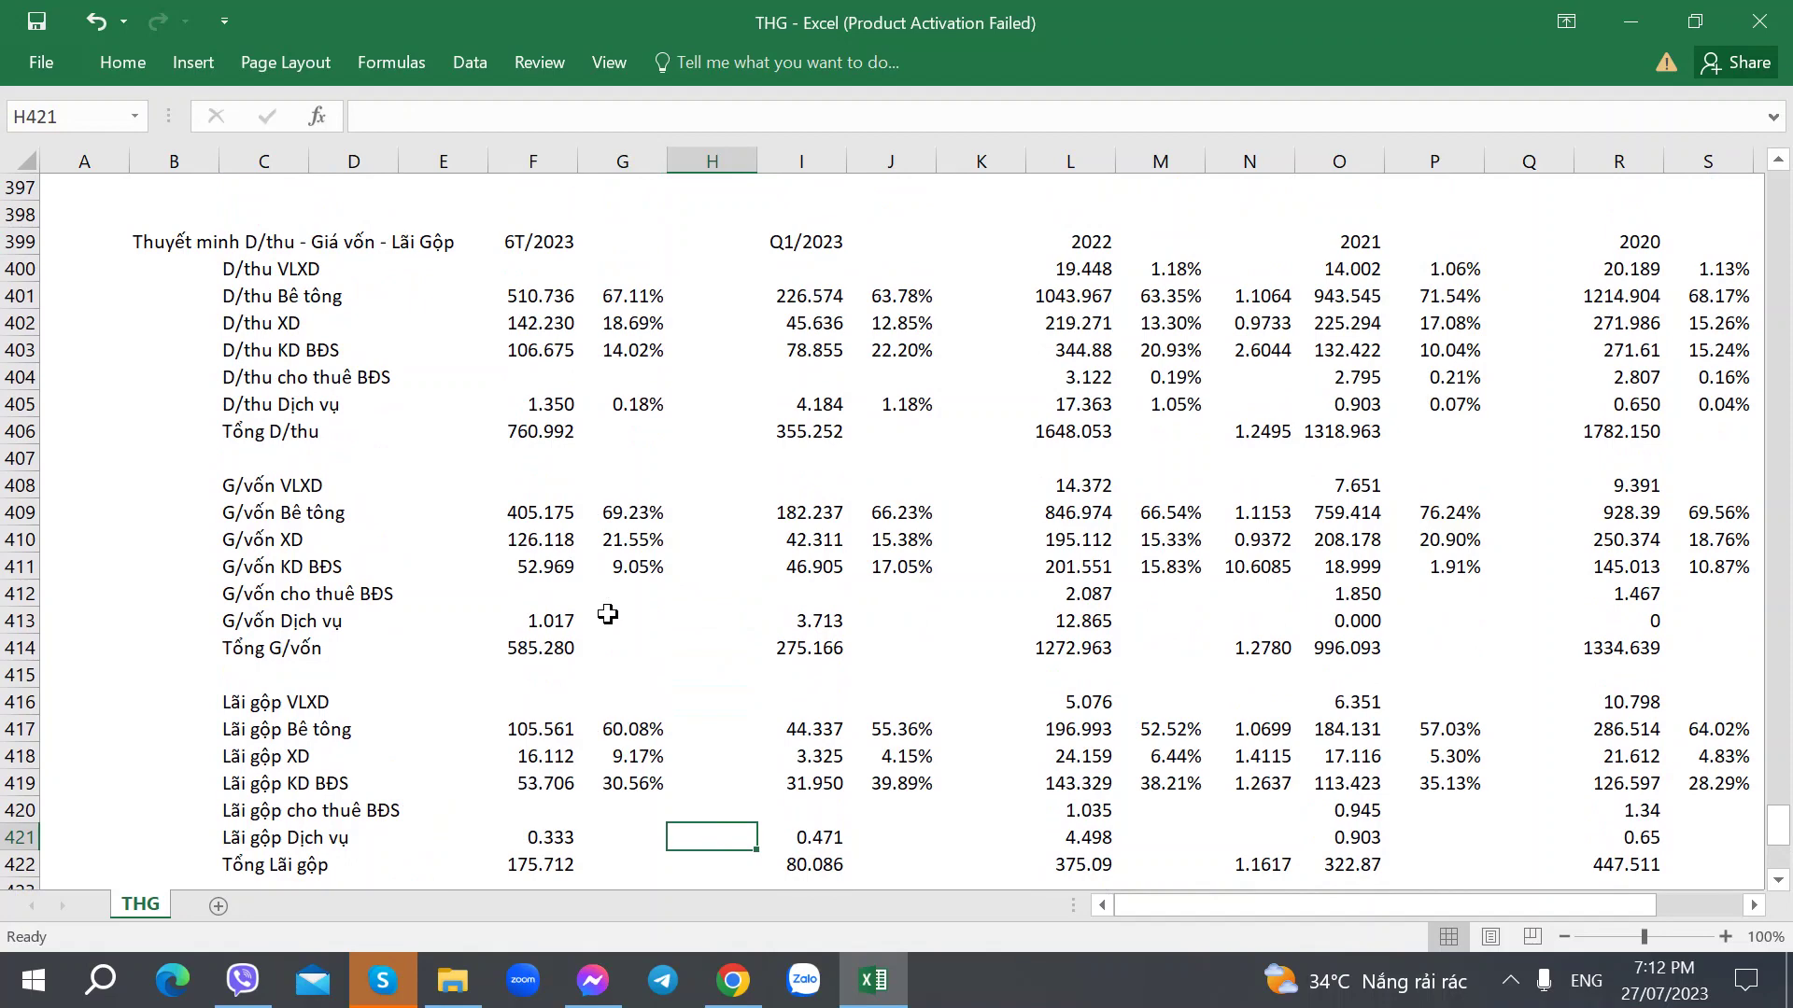
scroll(608, 614, "down", 1)
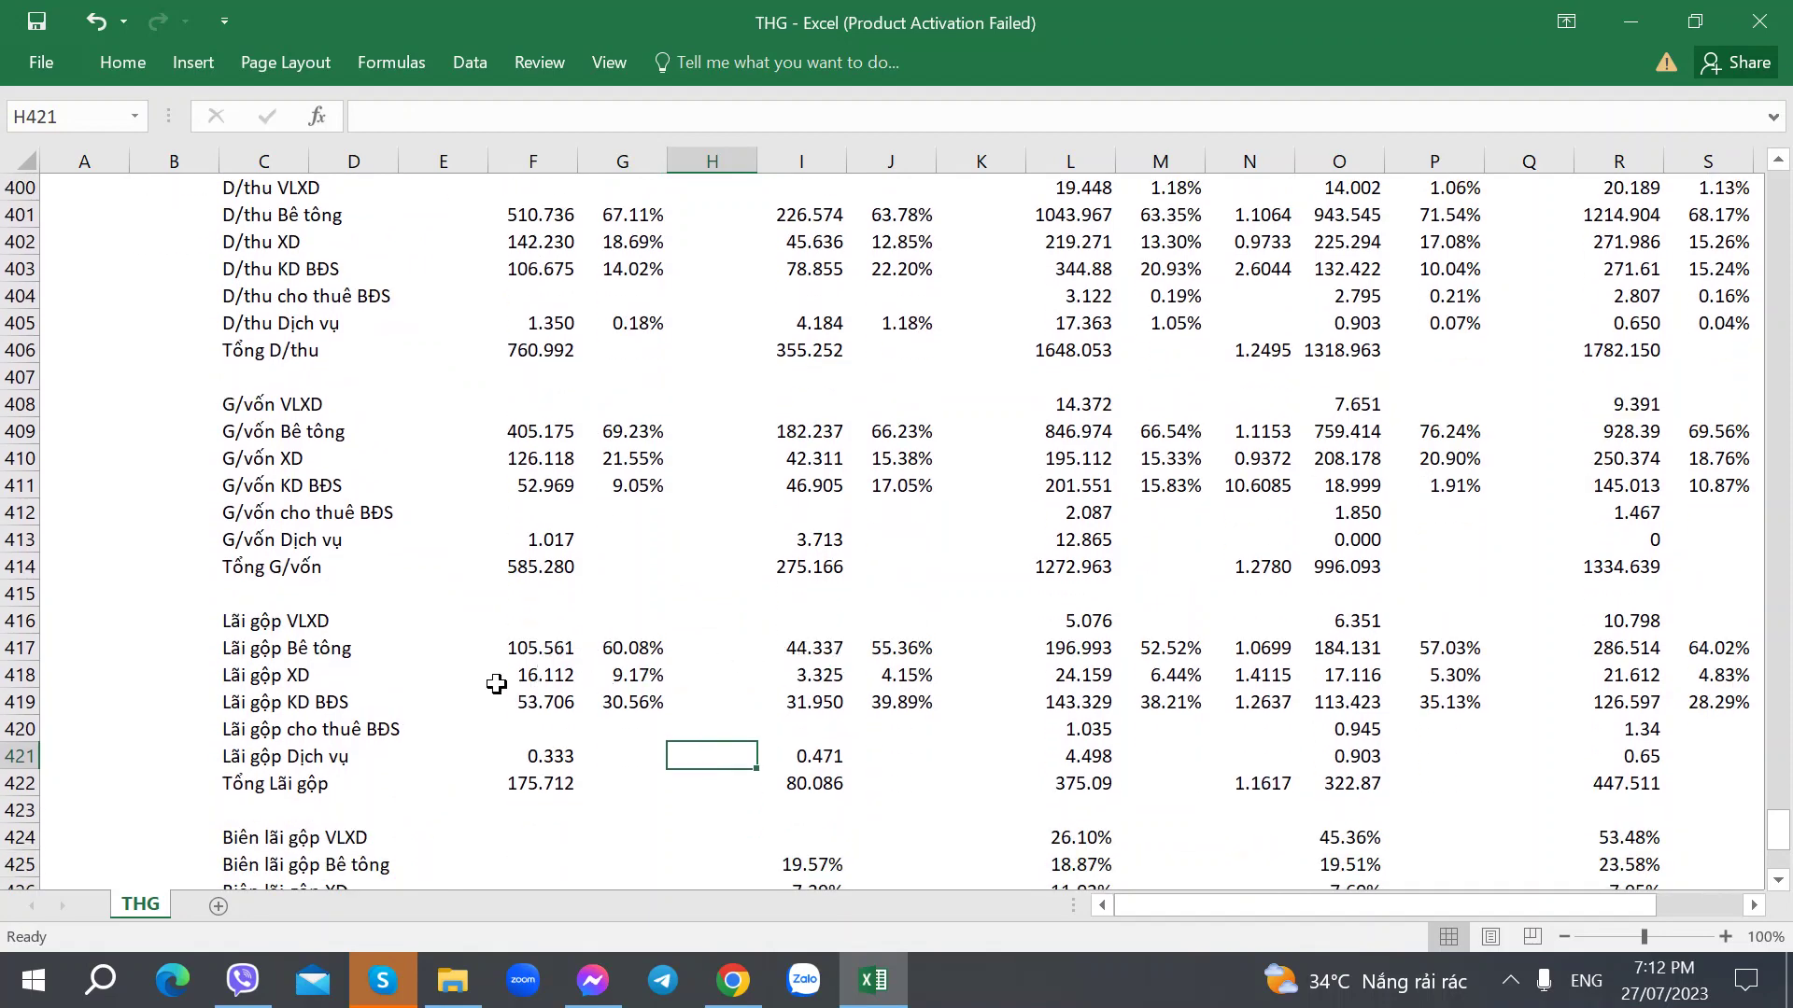
left_click(785, 702)
left_click(543, 707)
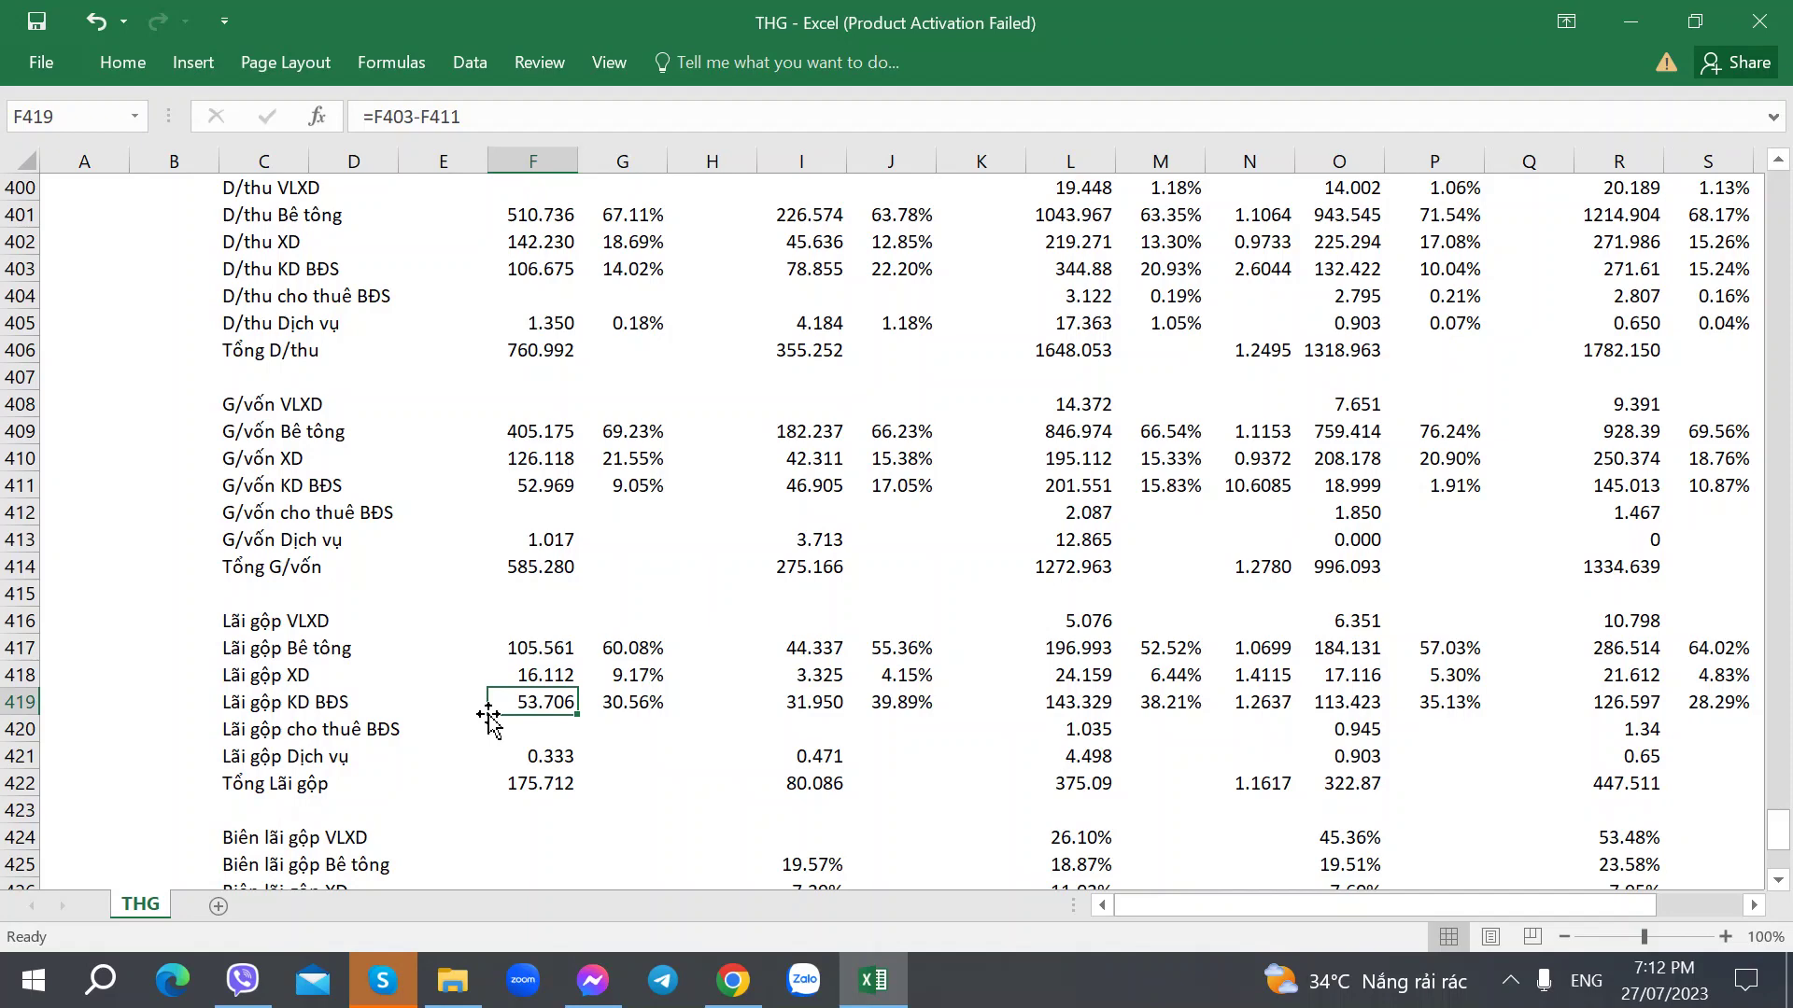
key("alt+Tab")
key("alt+Tab")
Compare the Q2/2023 income statement with the 6T/2023 segment revenue, cost and gross profit breakdown.
scroll(623, 595, "up", 12)
scroll(626, 562, "down", 2)
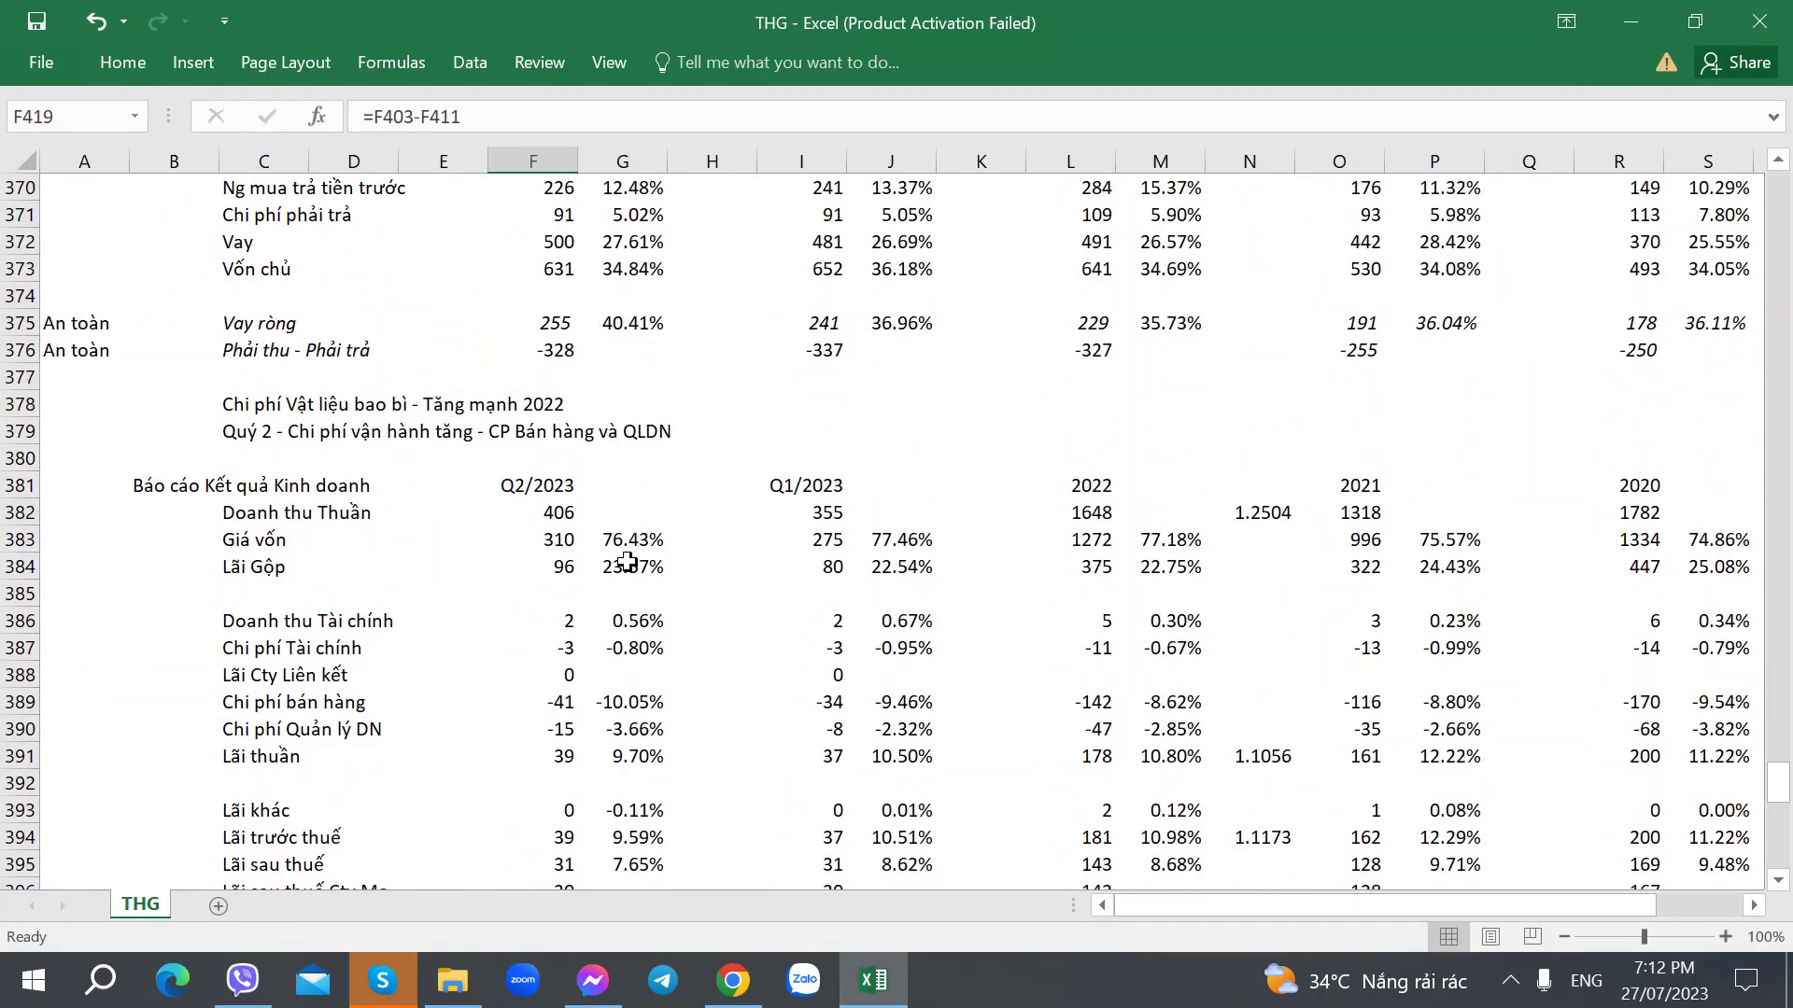
scroll(627, 561, "down", 1)
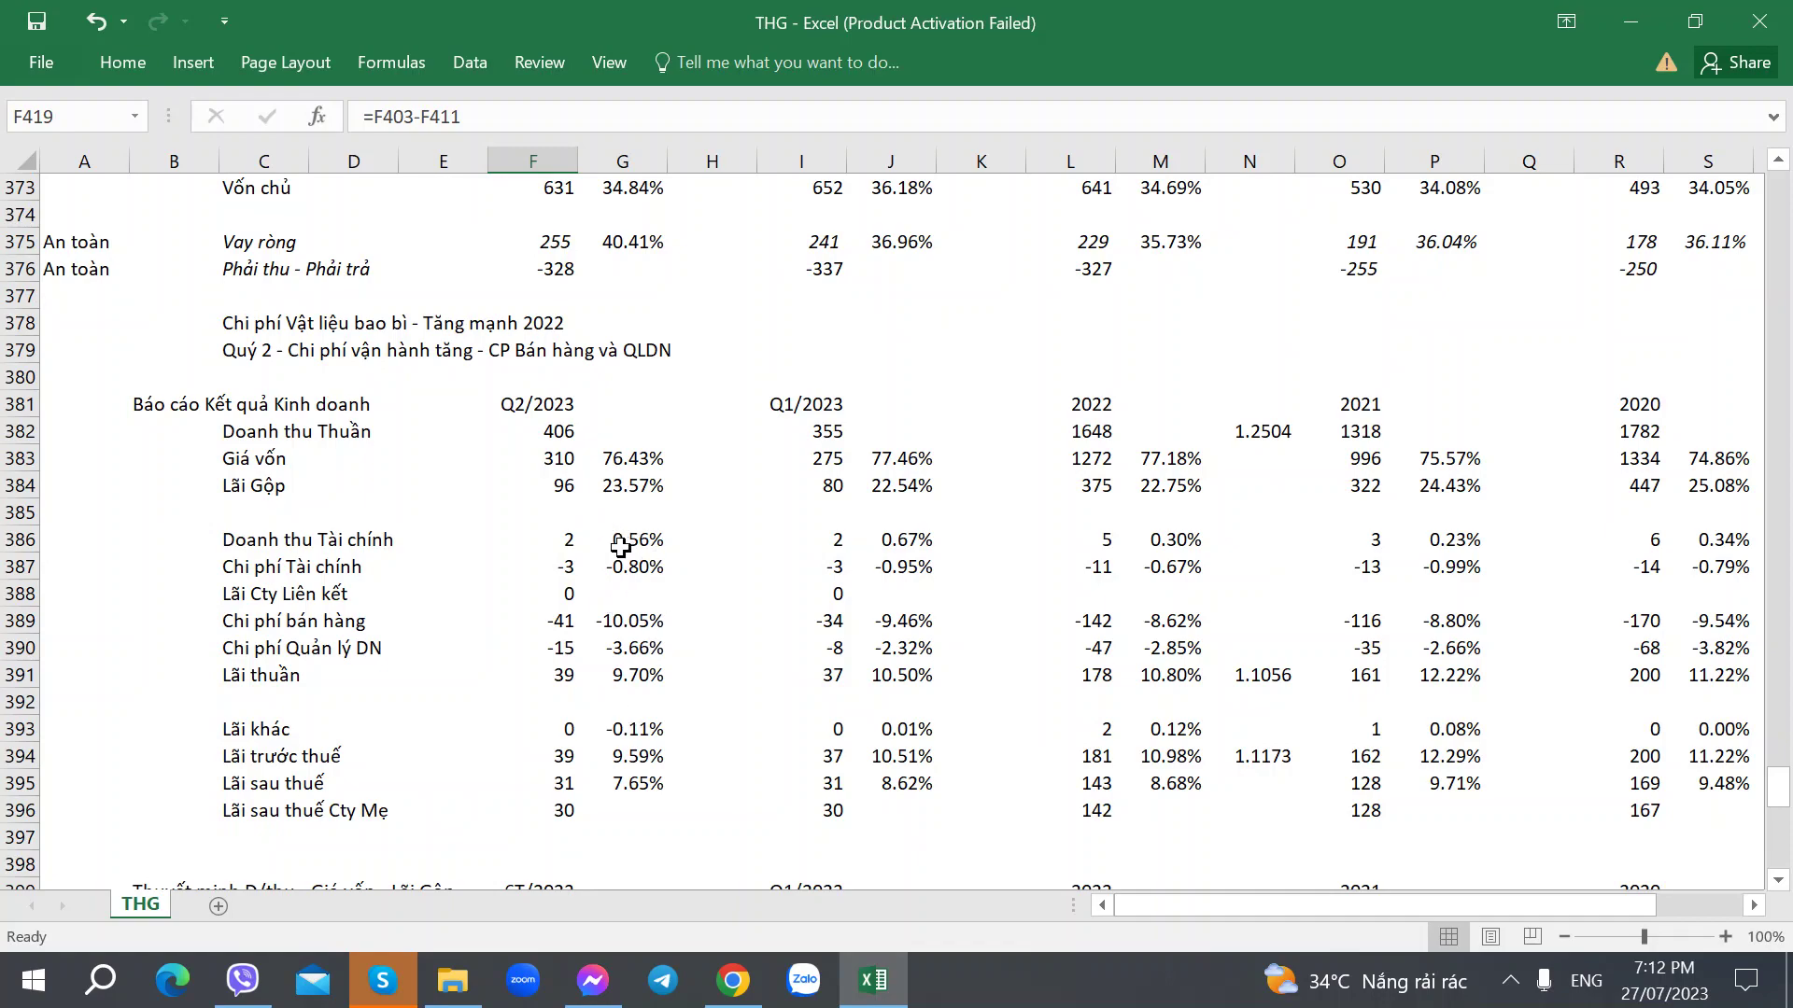
scroll(605, 654, "down", 6)
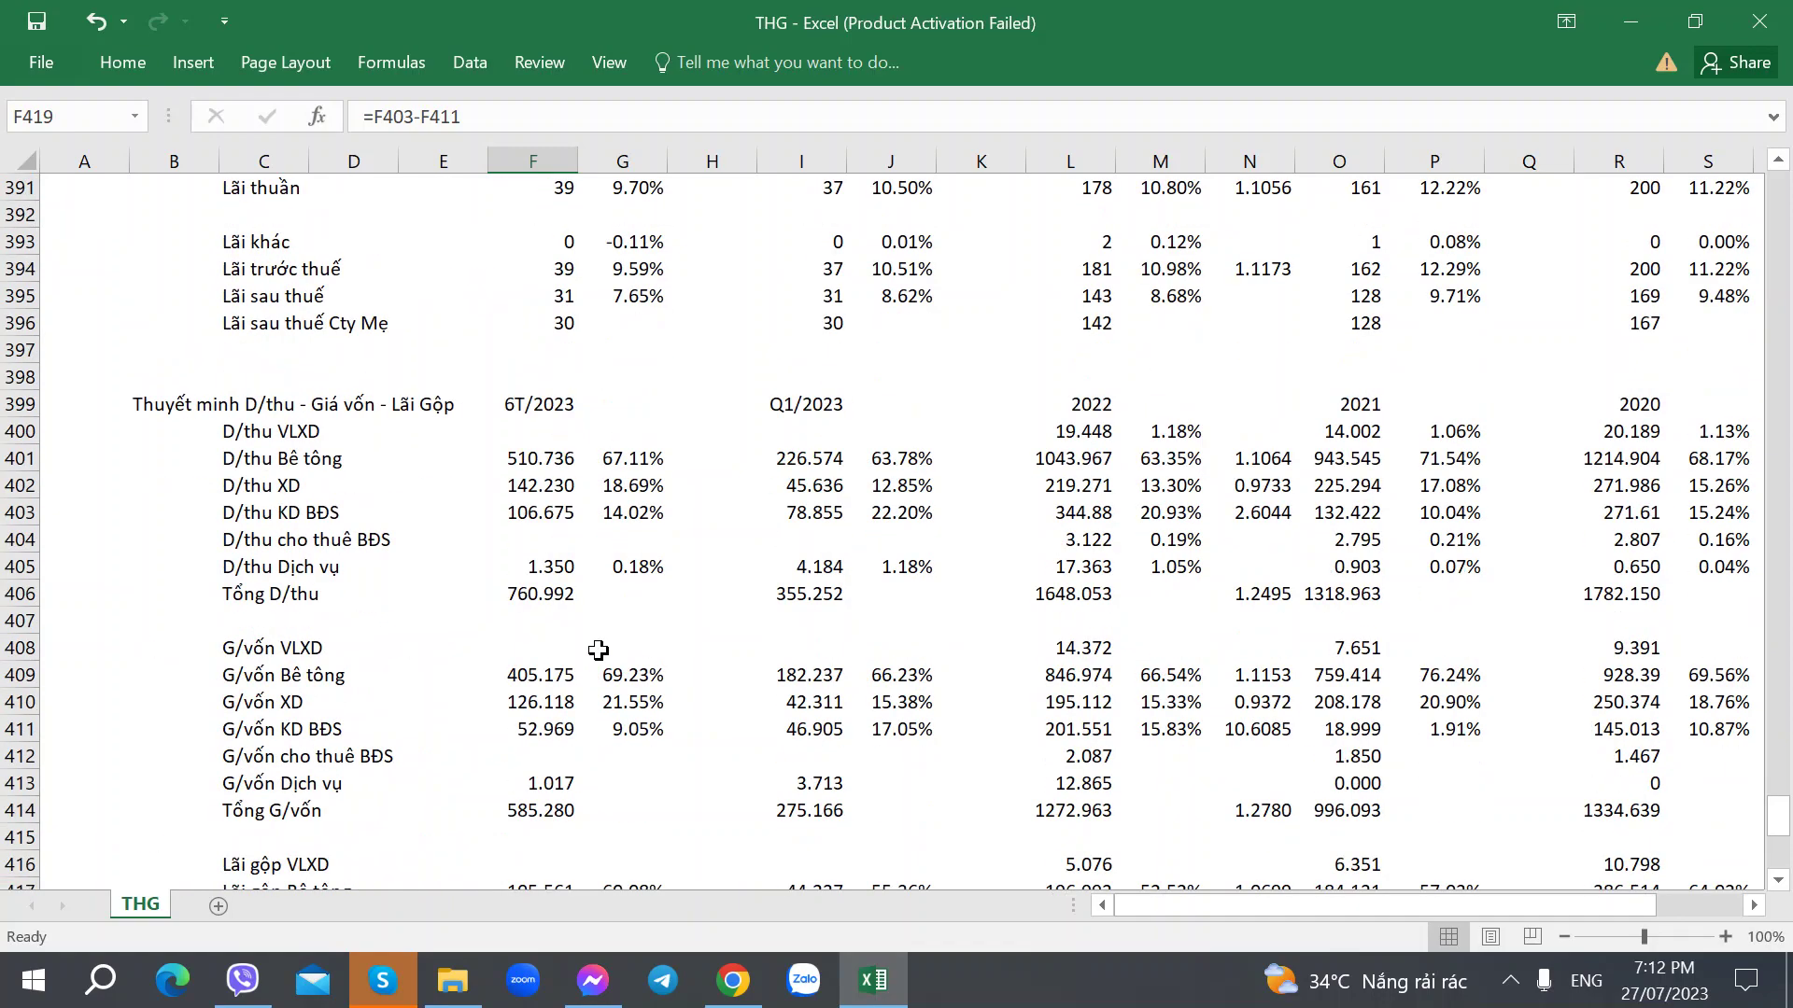
scroll(599, 651, "down", 2)
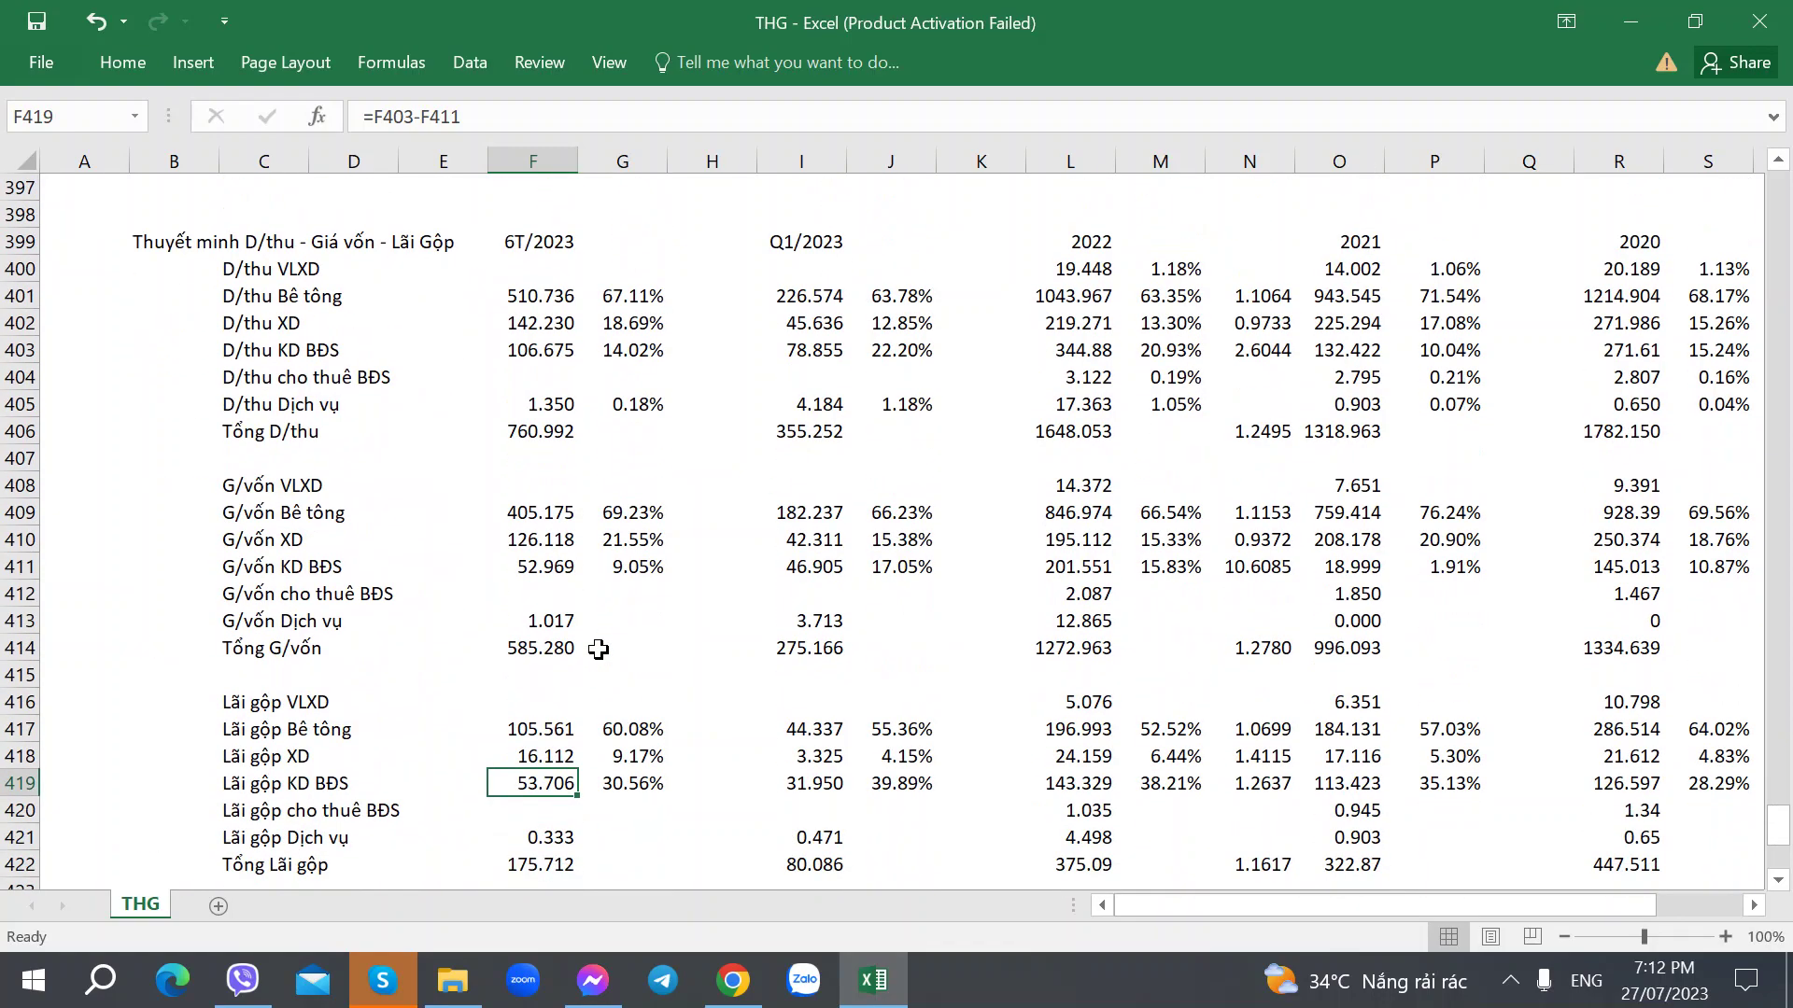
scroll(598, 650, "up", 6)
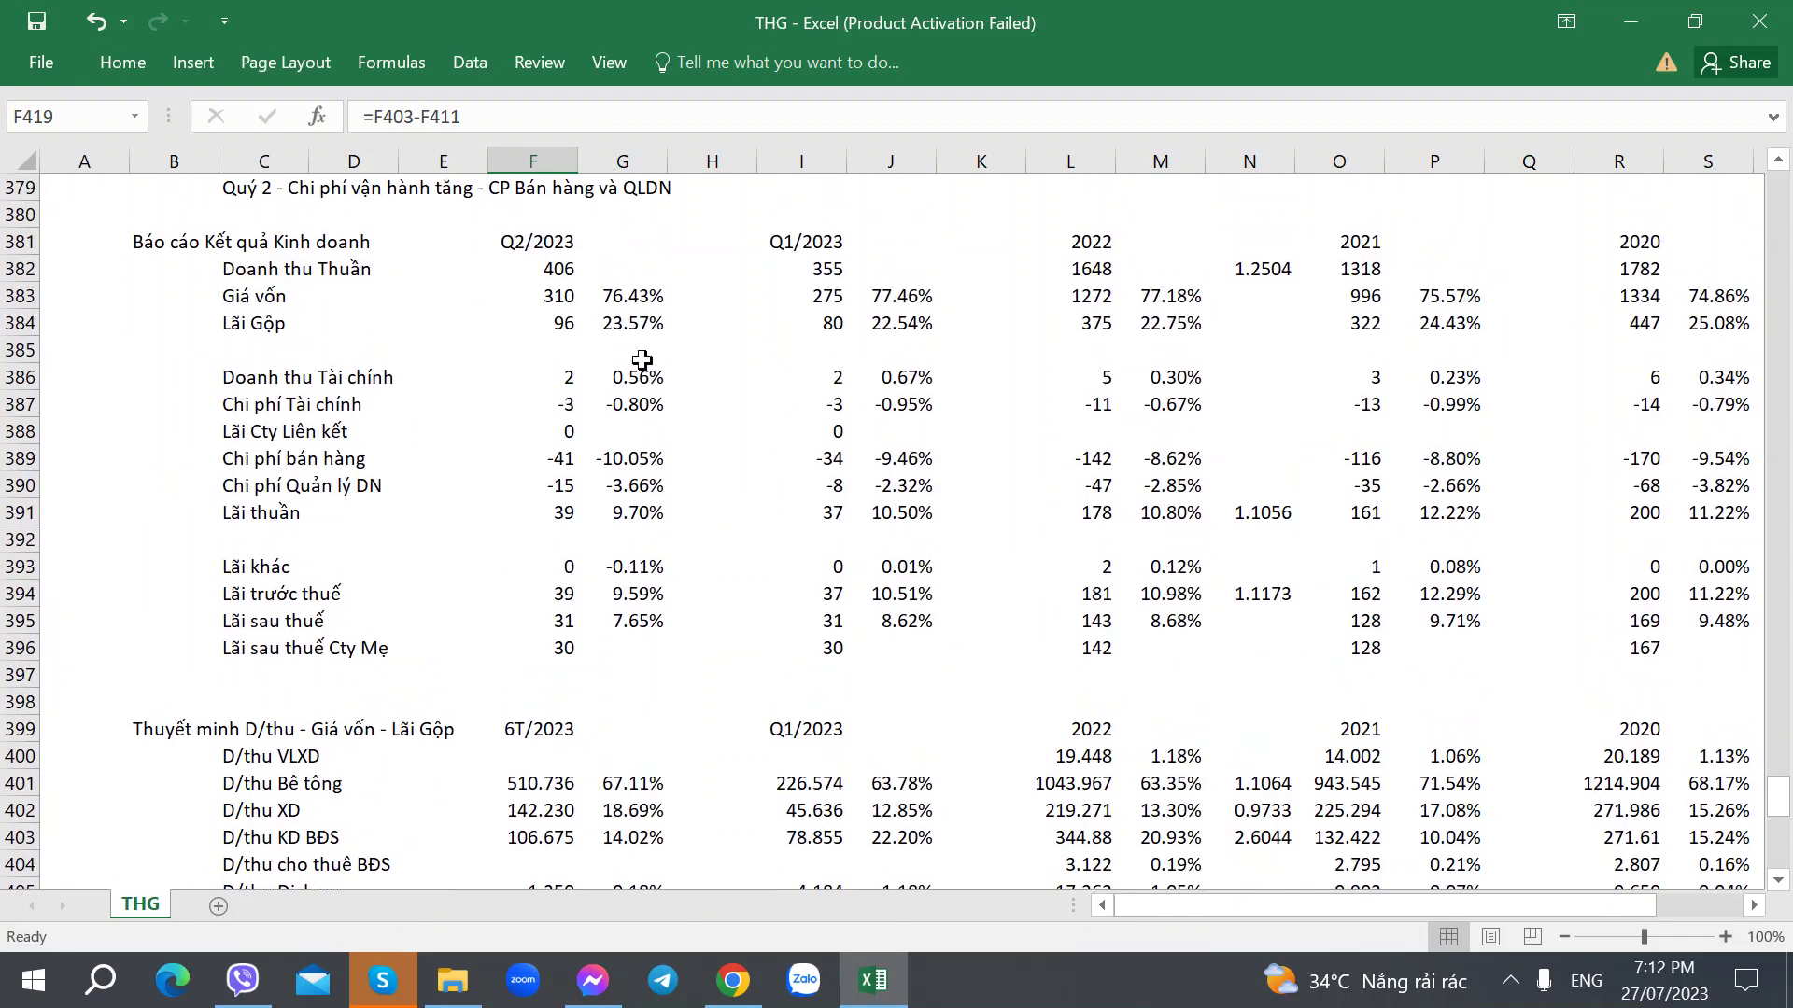
scroll(626, 504, "down", 5)
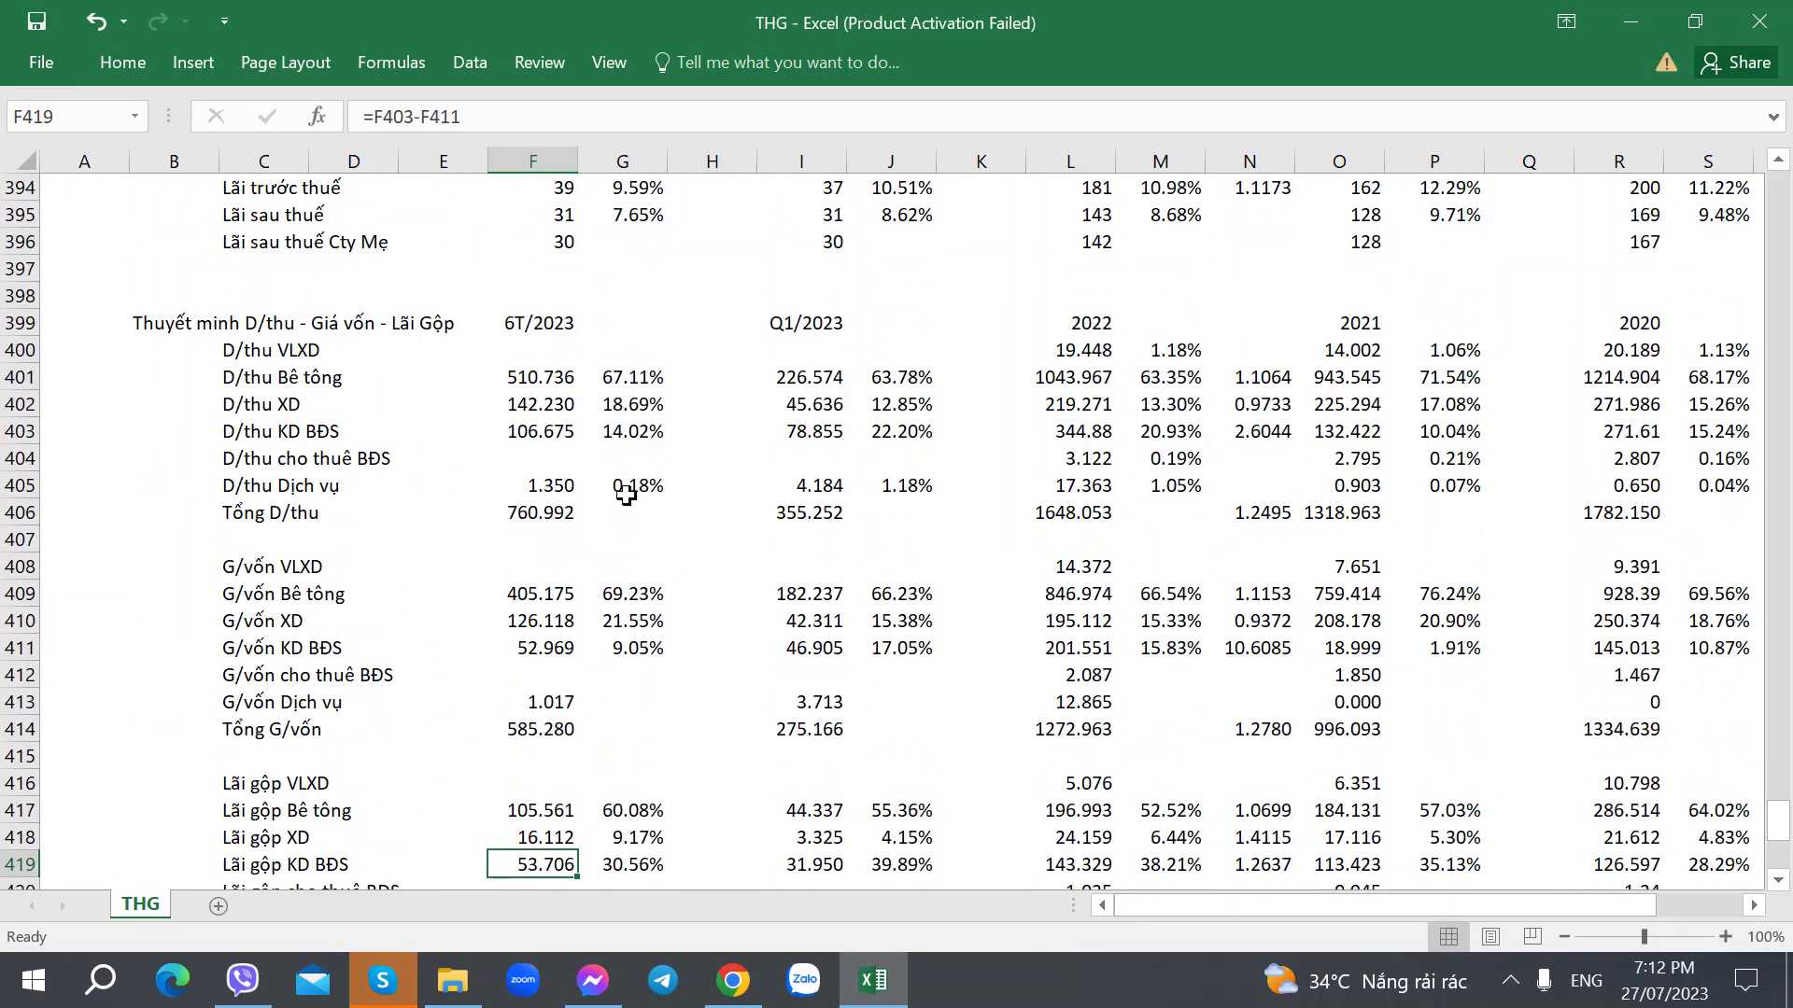
scroll(626, 495, "up", 5)
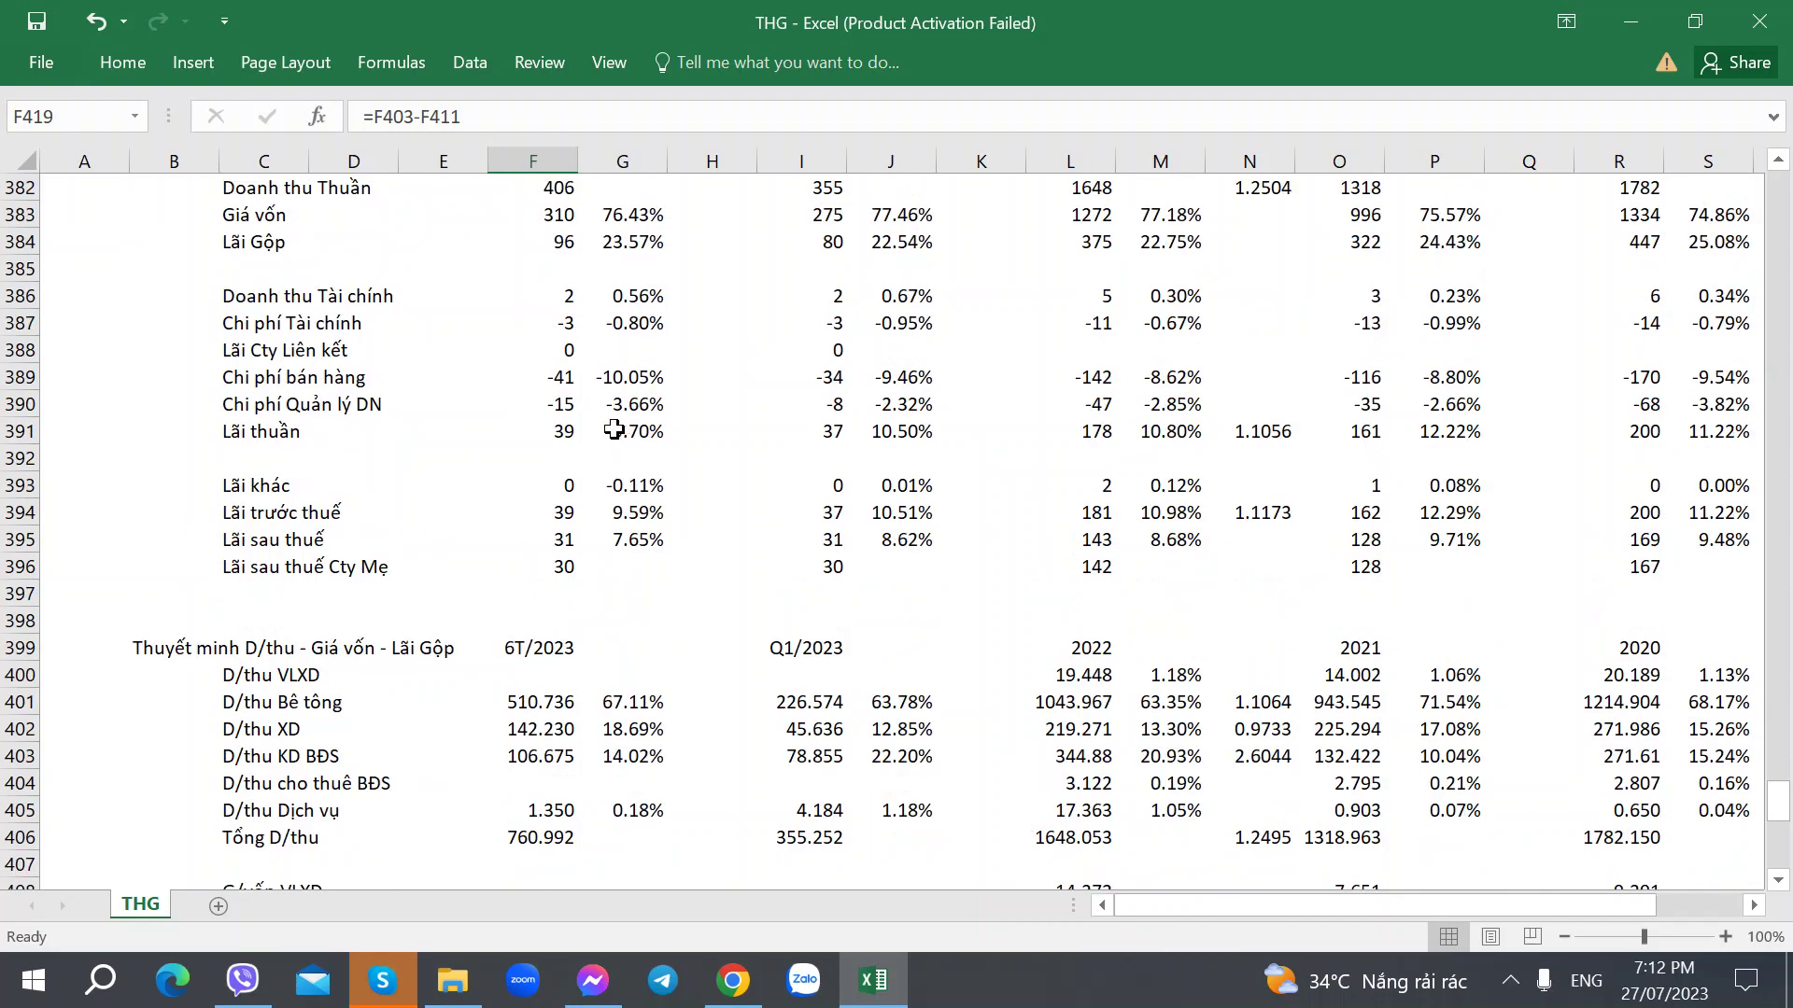
Compare the real estate share of gross profit in row 419 across 6T/2023, Q1/2023, 2022 and 2021.
scroll(1218, 666, "down", 4)
scroll(1218, 666, "down", 3)
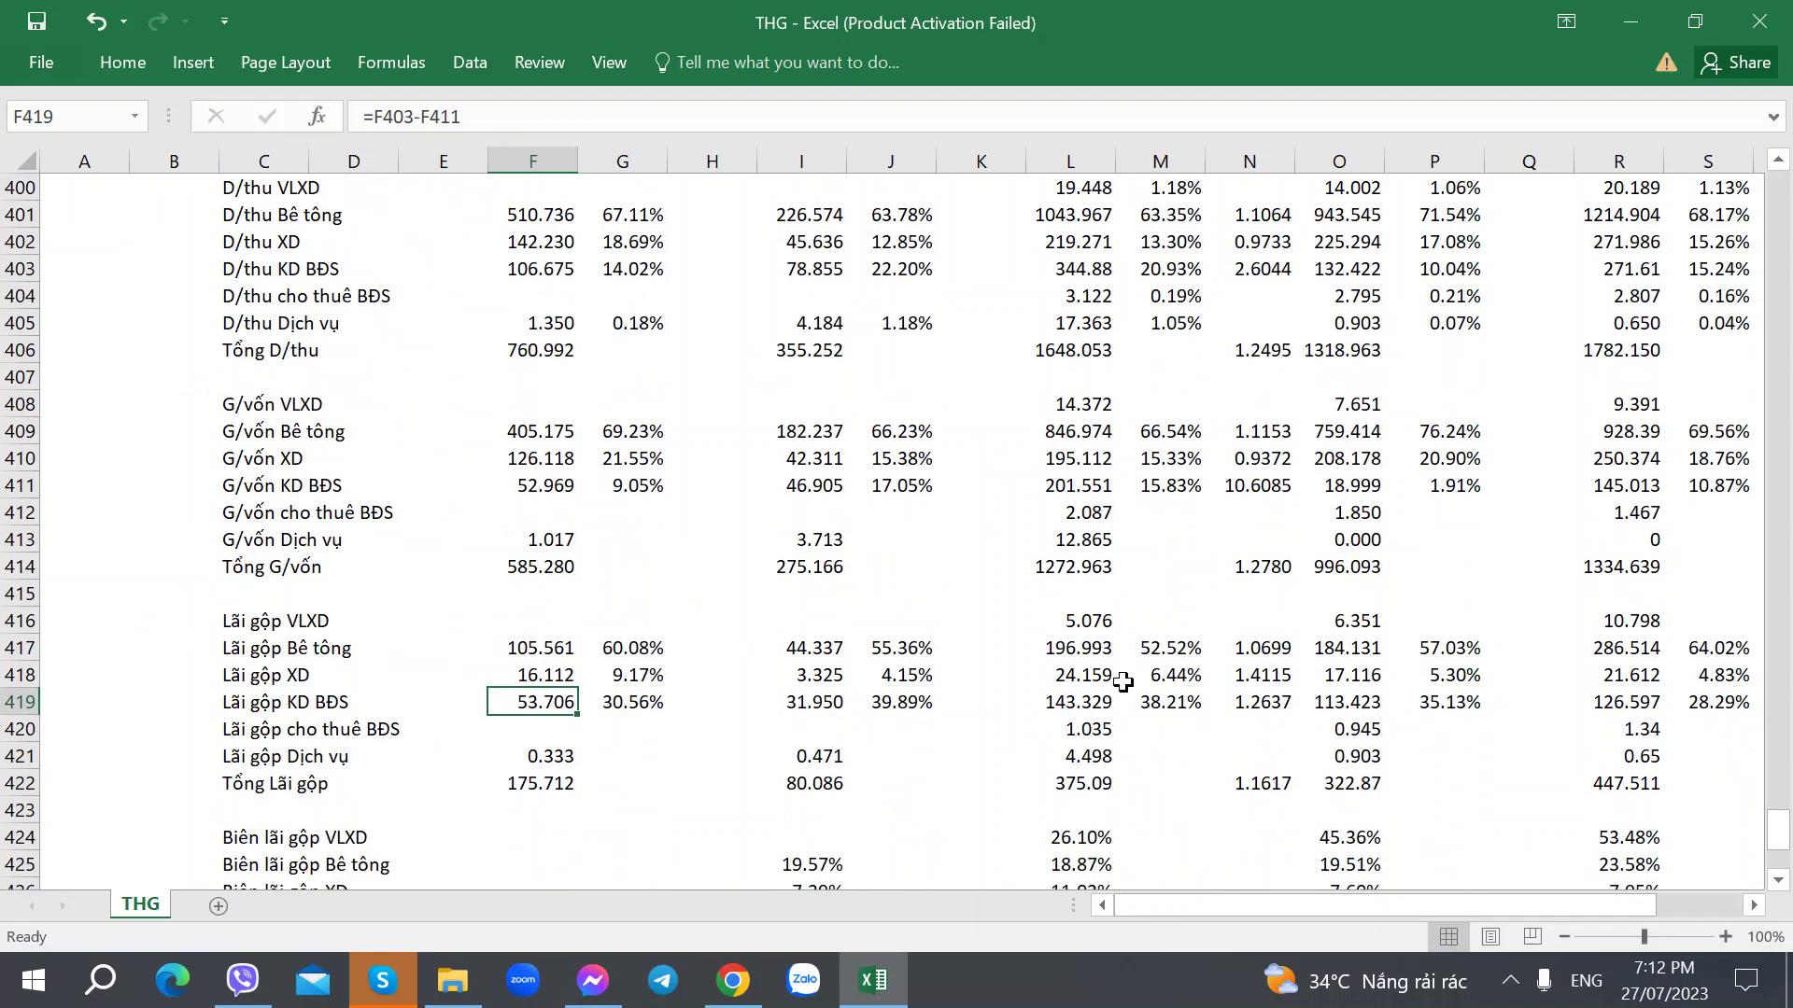
scroll(1120, 680, "down", 3)
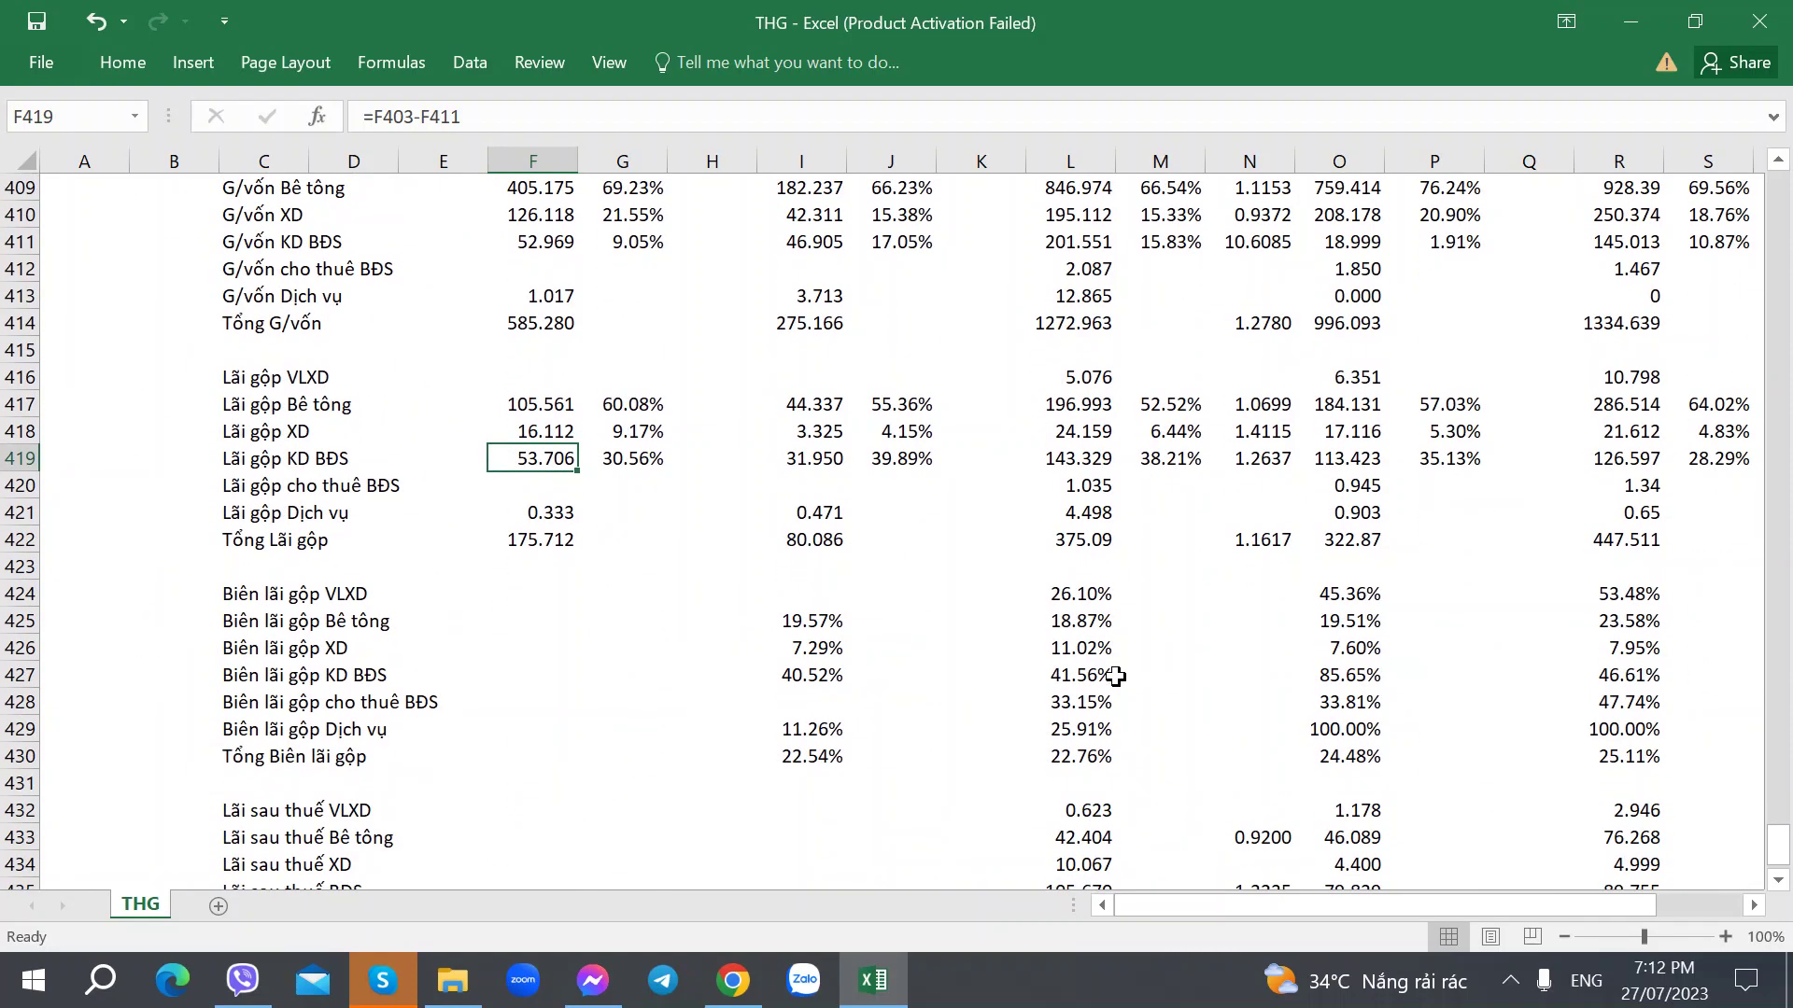
scroll(1116, 676, "down", 1)
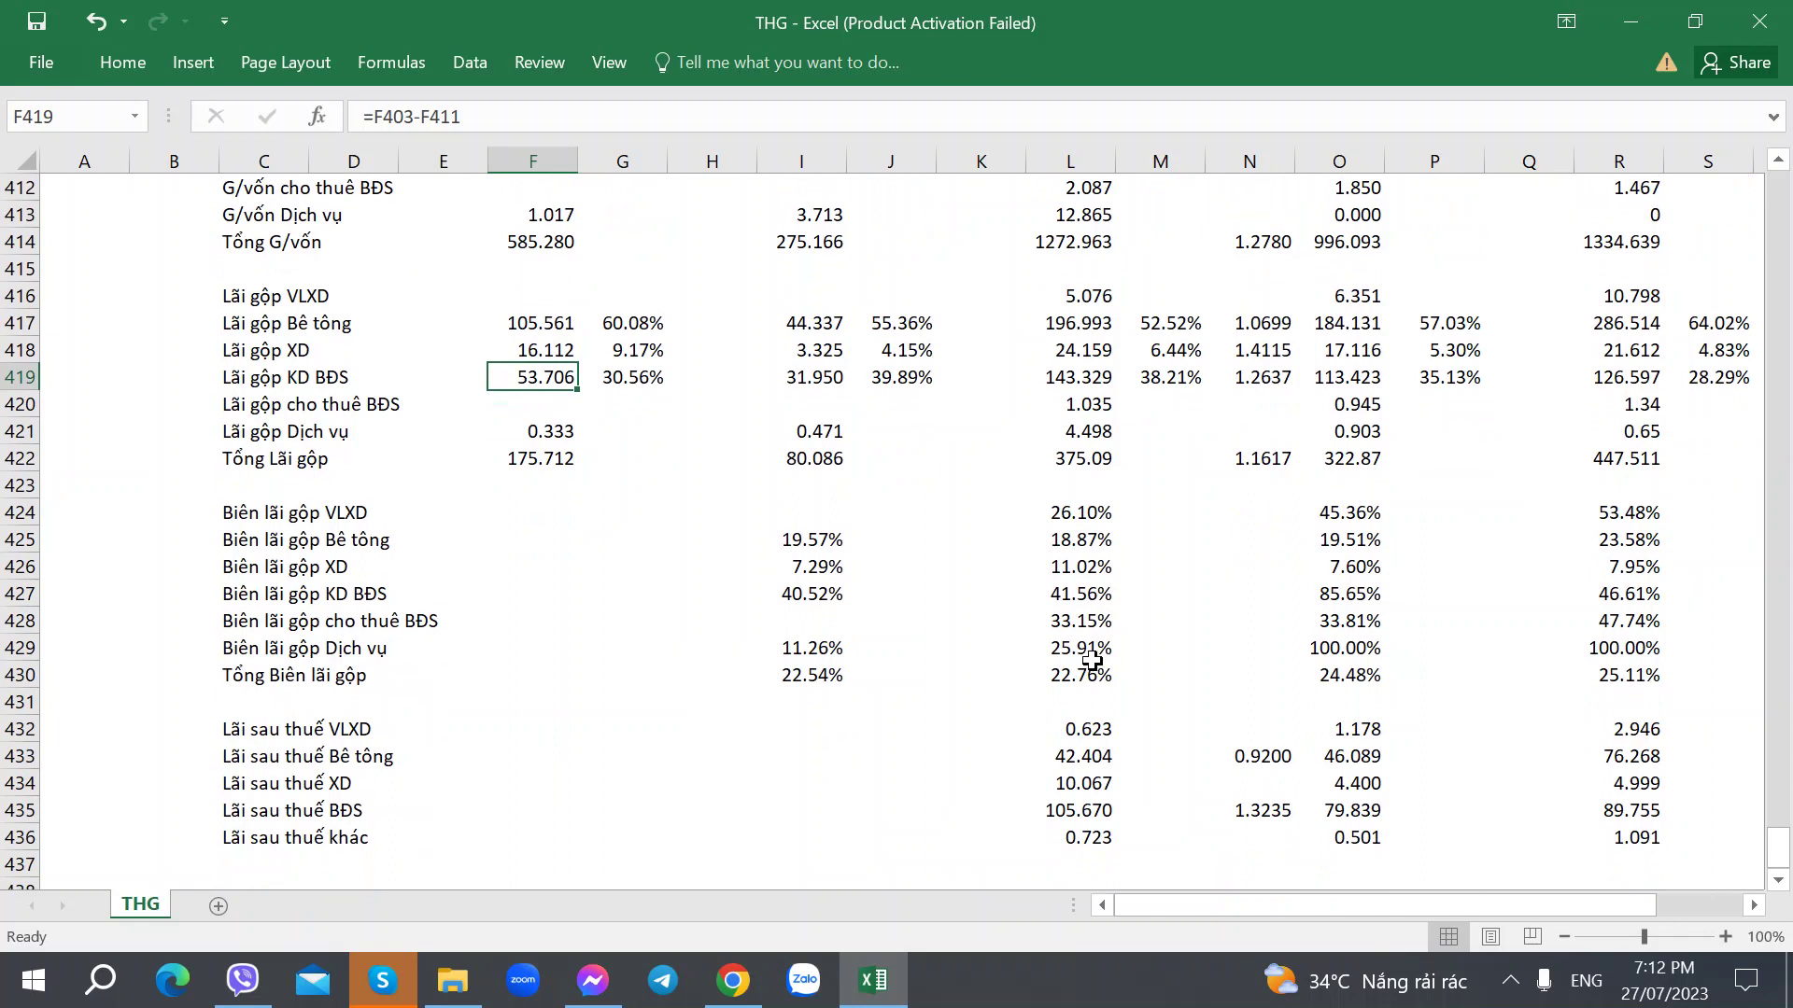
left_click(1158, 376)
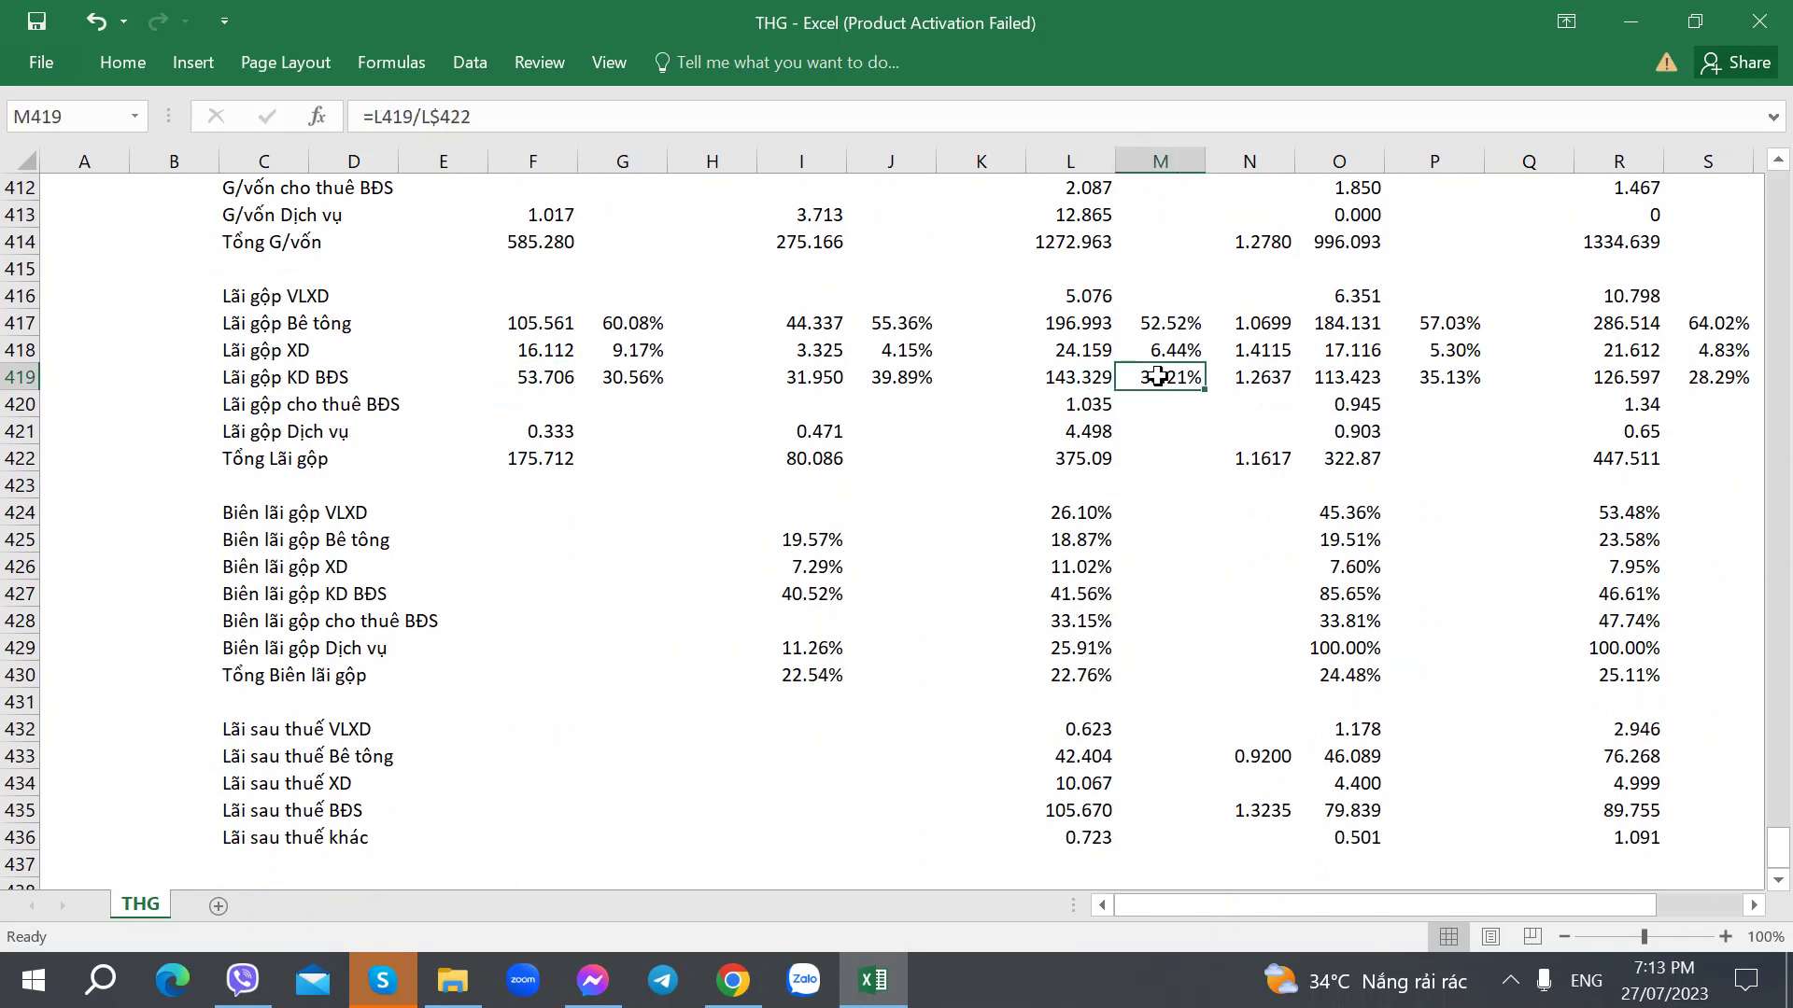
left_click(647, 381)
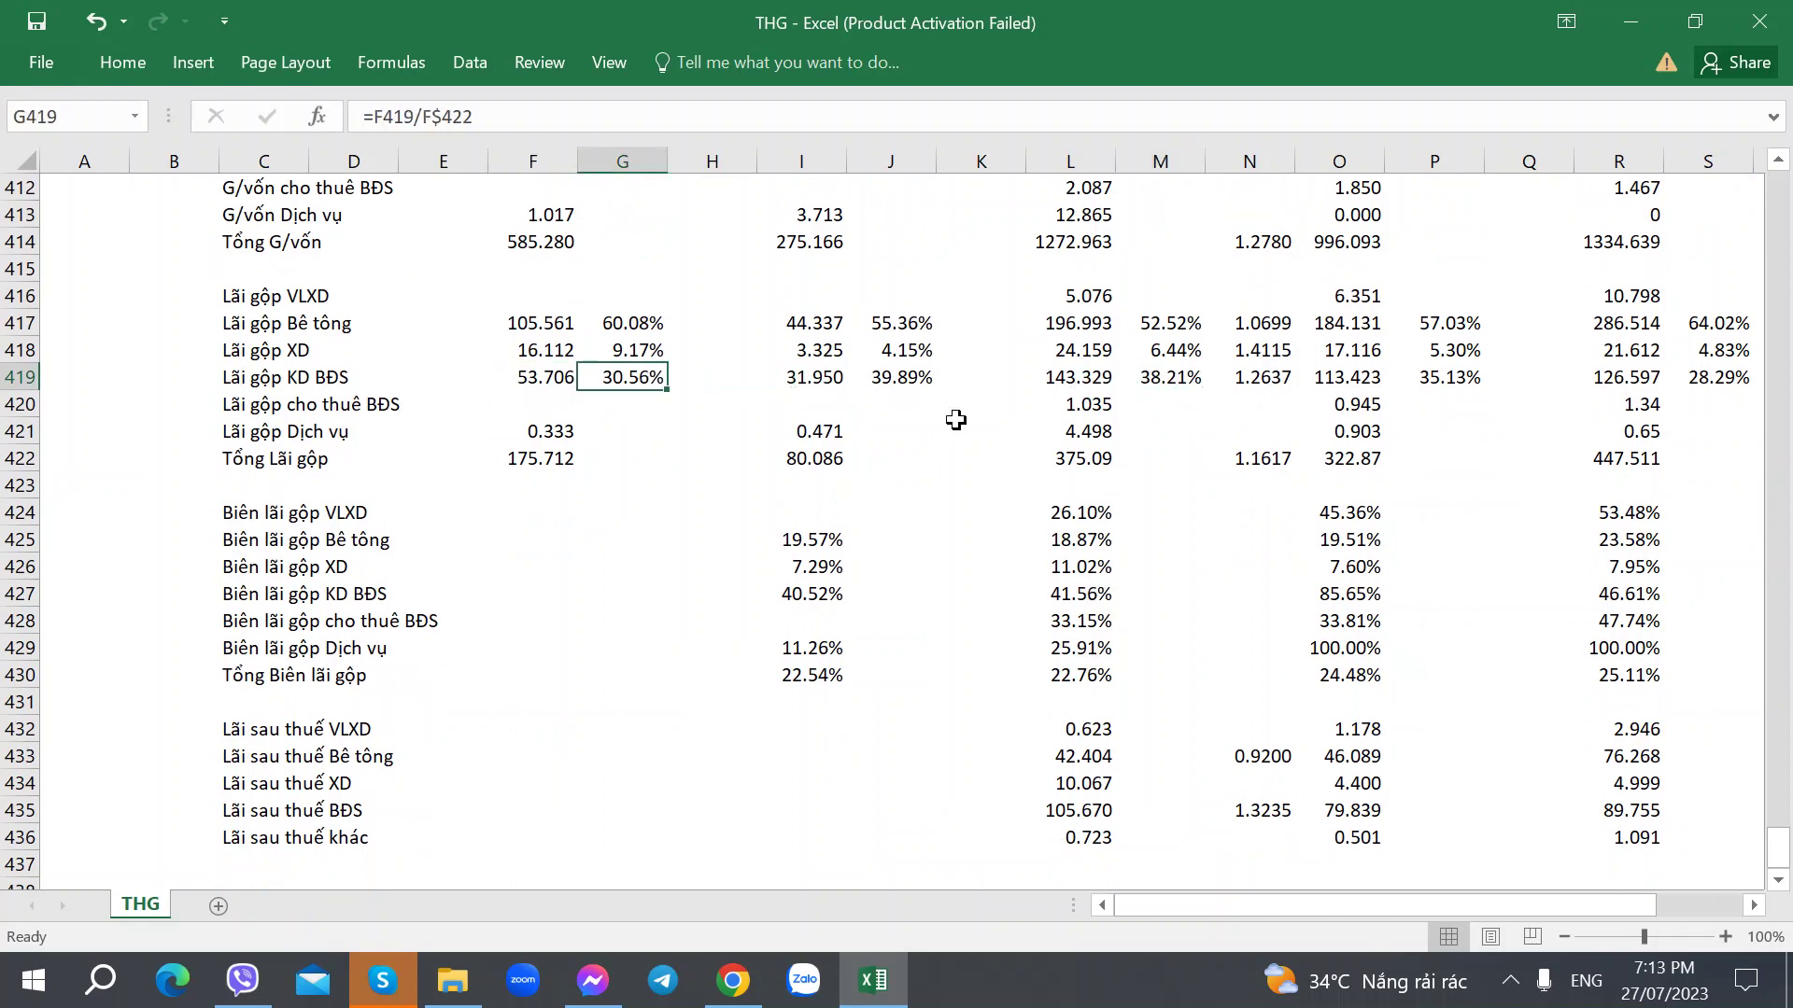
left_click(1167, 381)
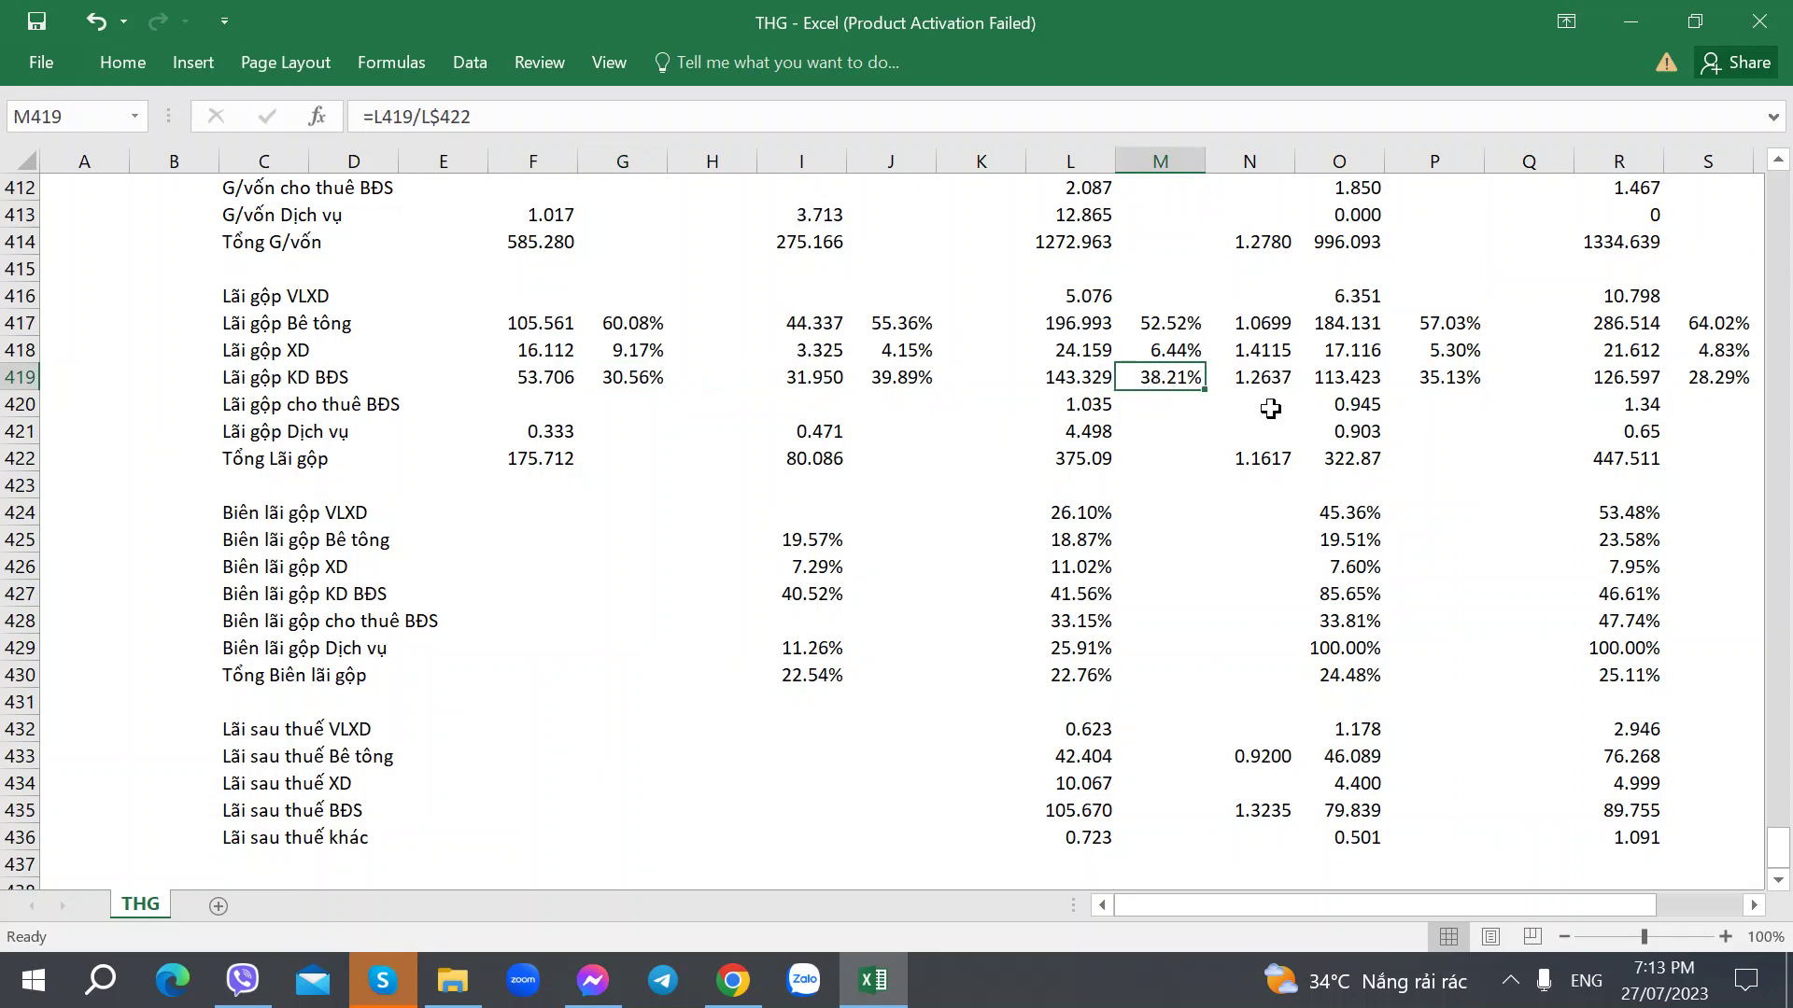
left_click(1409, 381)
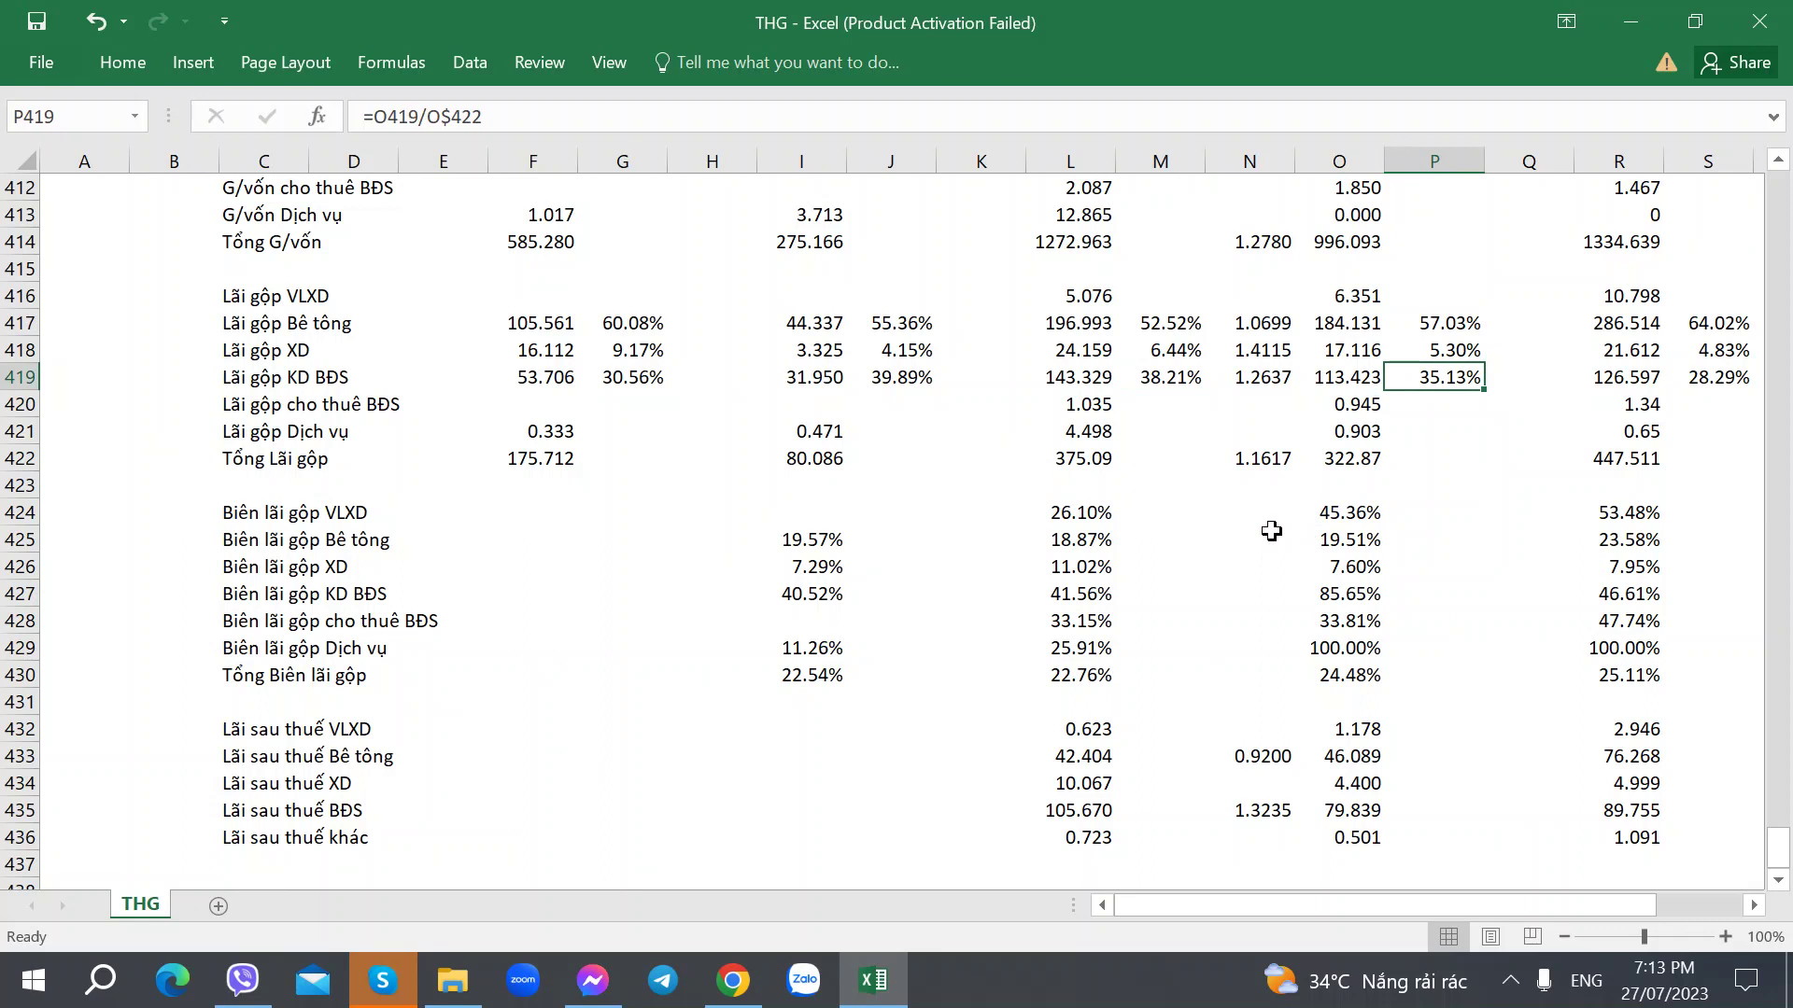
left_click(880, 381)
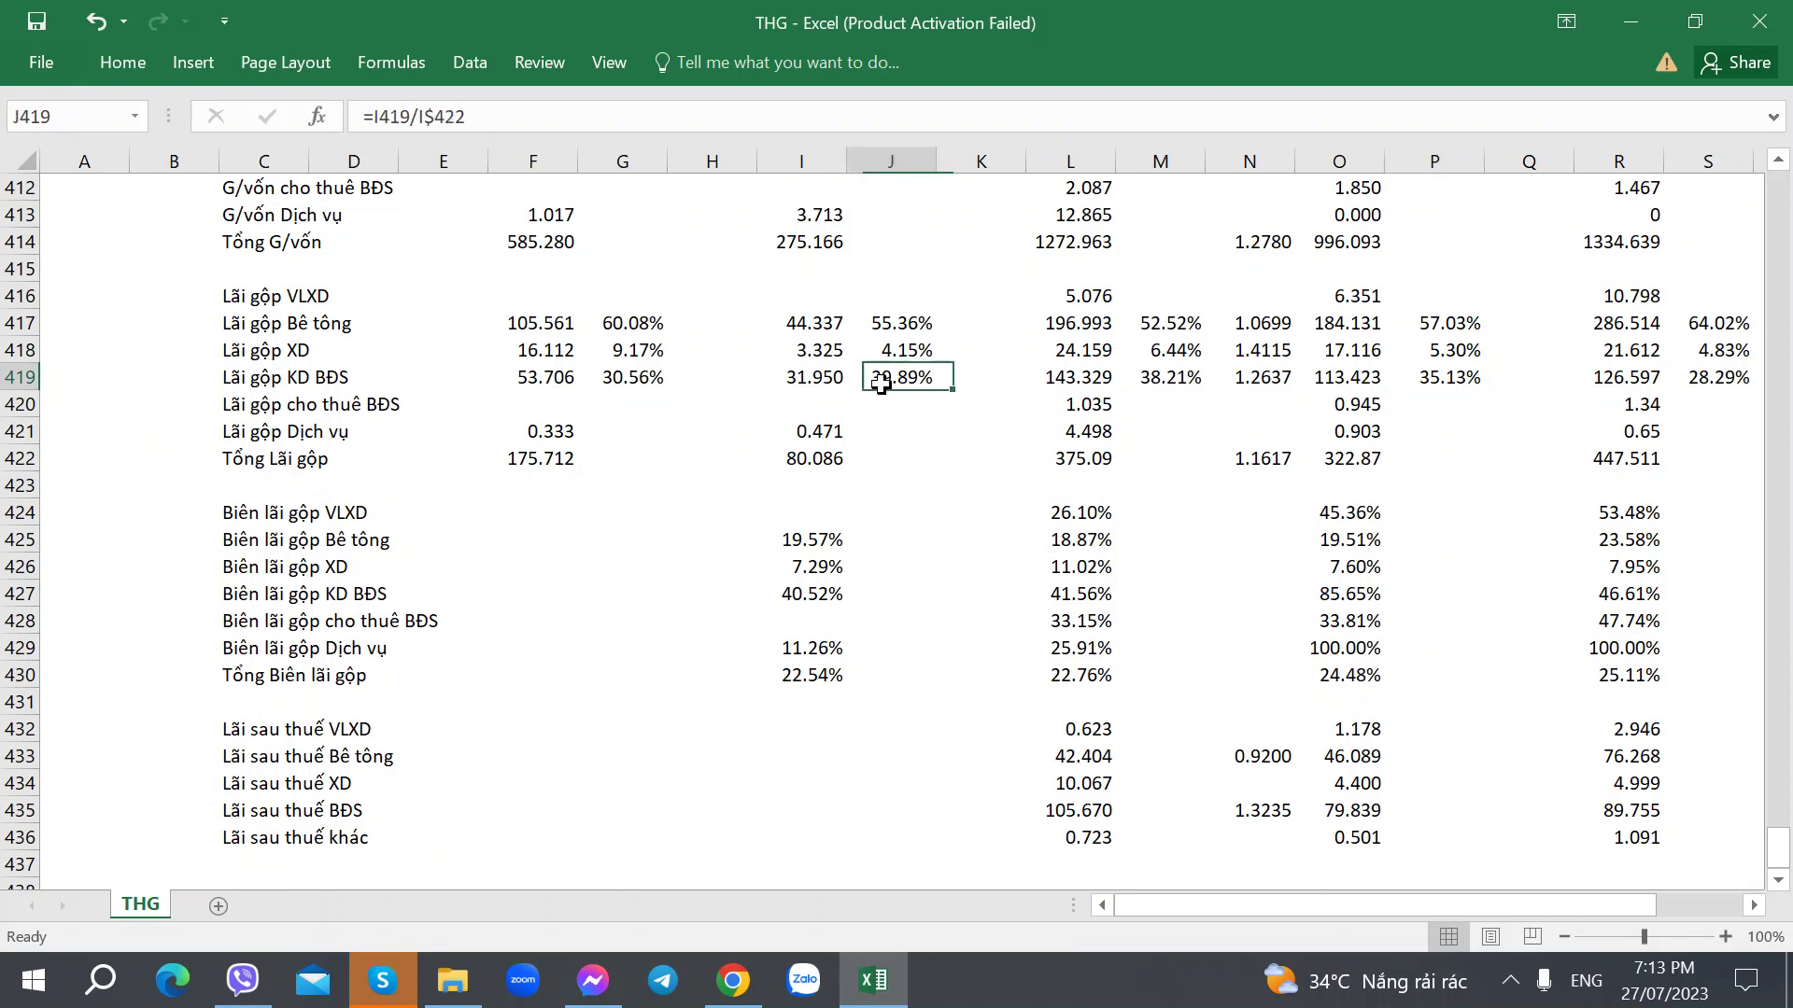
left_click(611, 390)
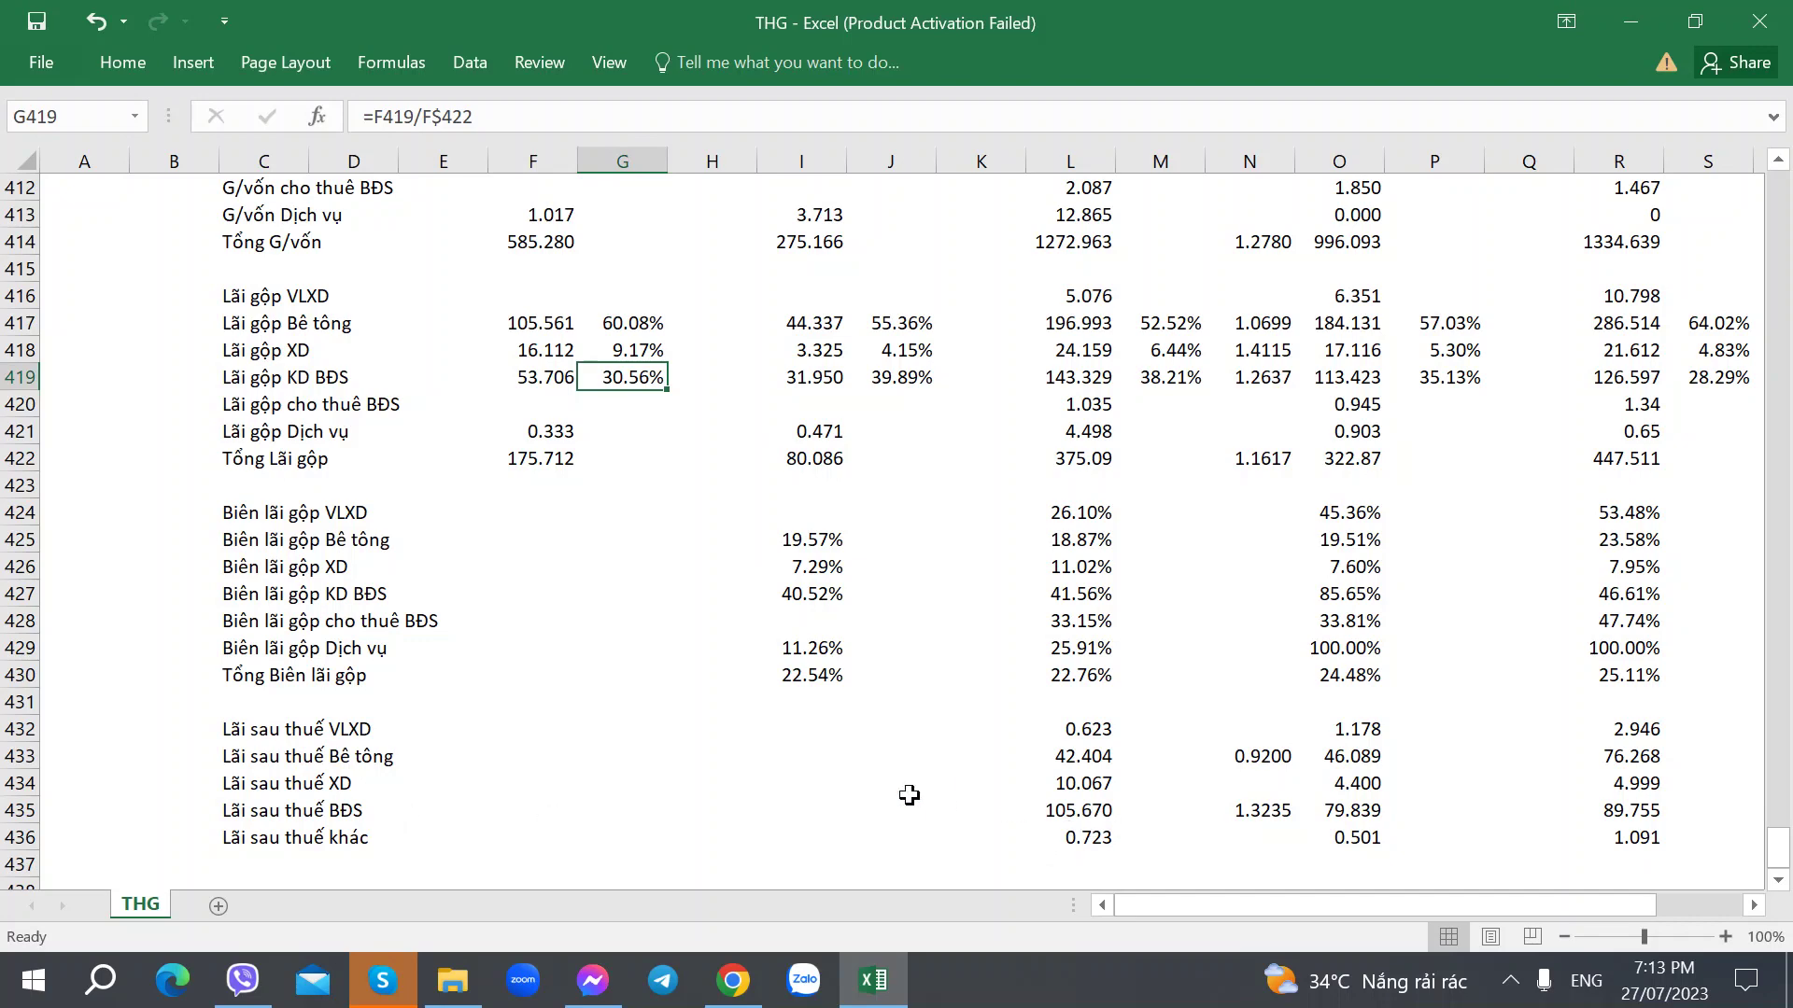
Examine the 2022 real estate after-tax profit in L435, and compare the 6T/2023 real estate revenue in F403 with Q1/2023 in I403.
left_click(1054, 810)
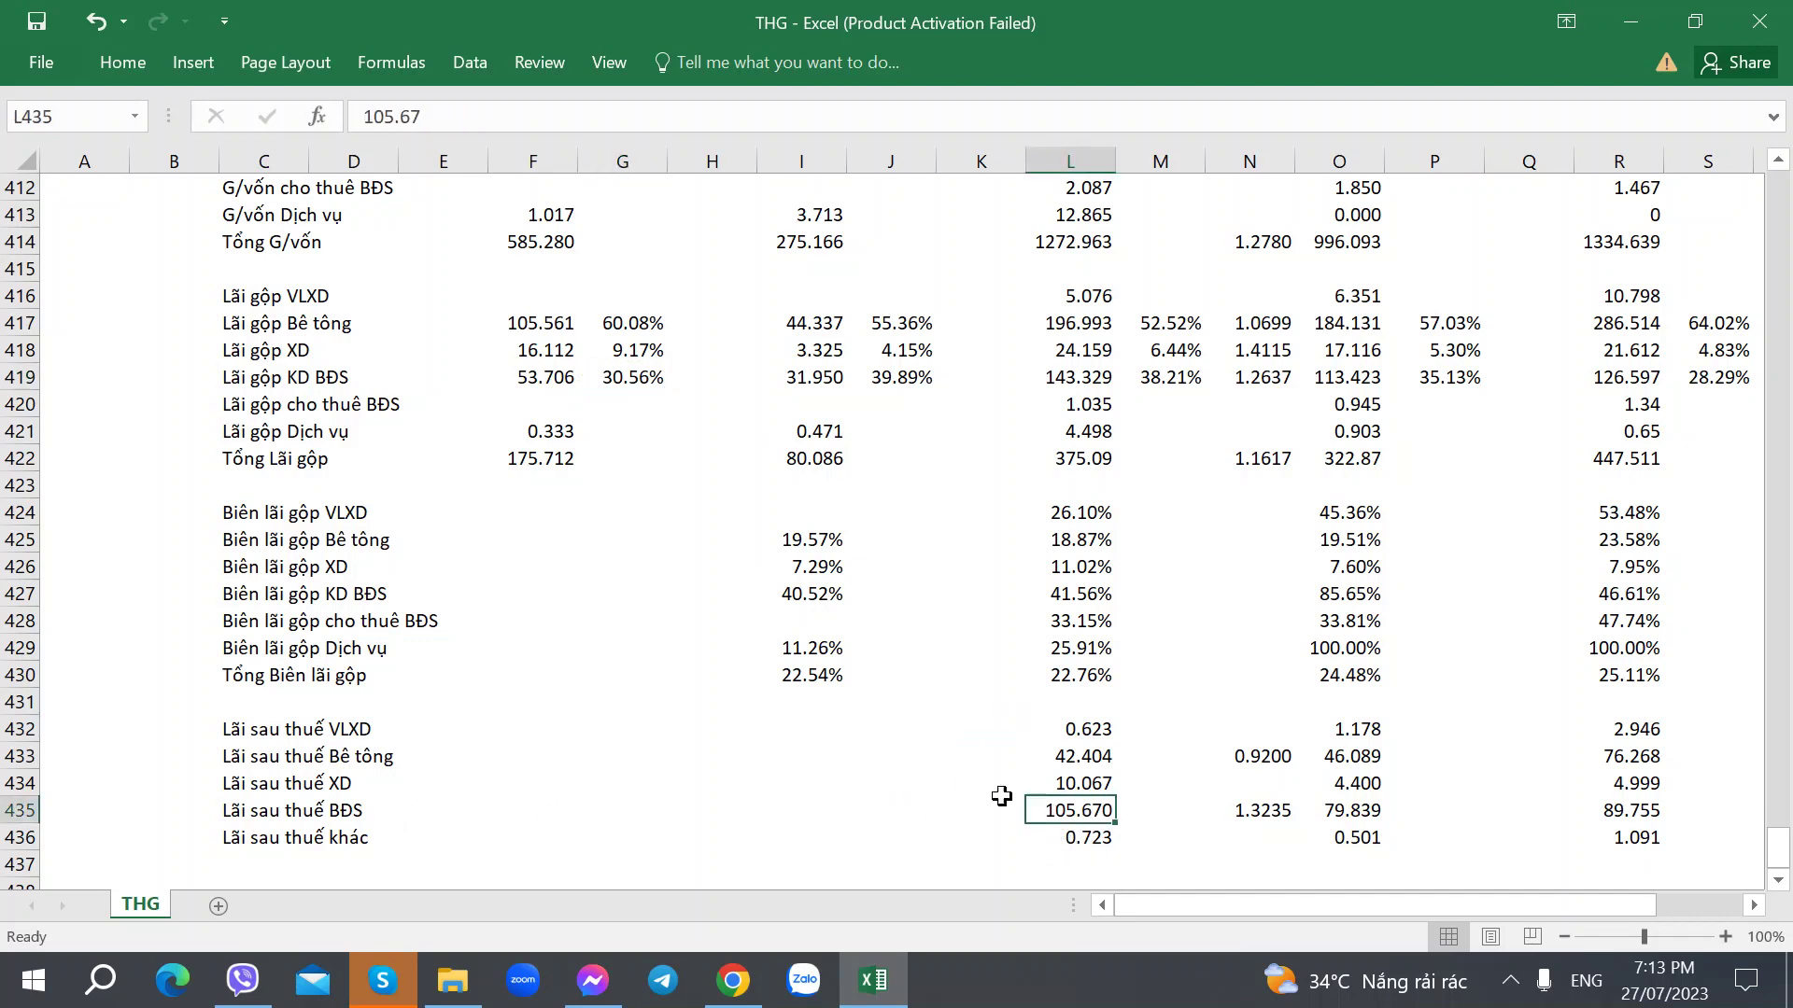
scroll(1083, 564, "up", 4)
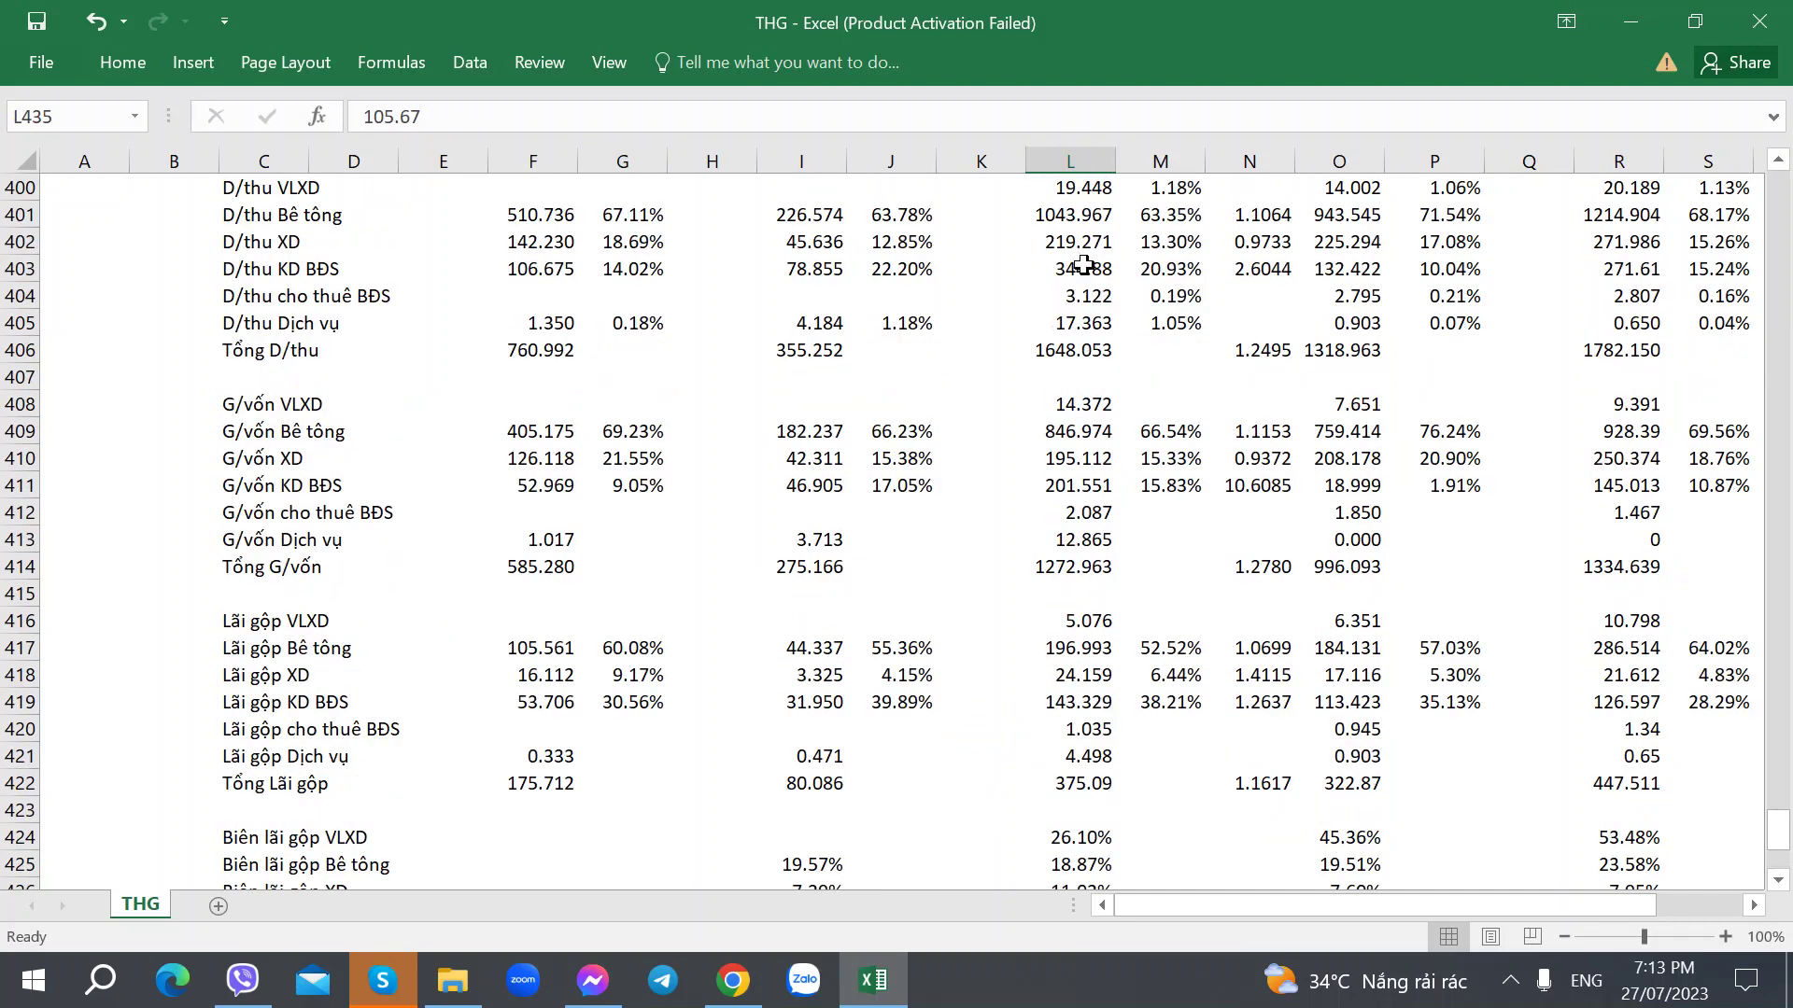
scroll(1013, 616, "down", 4)
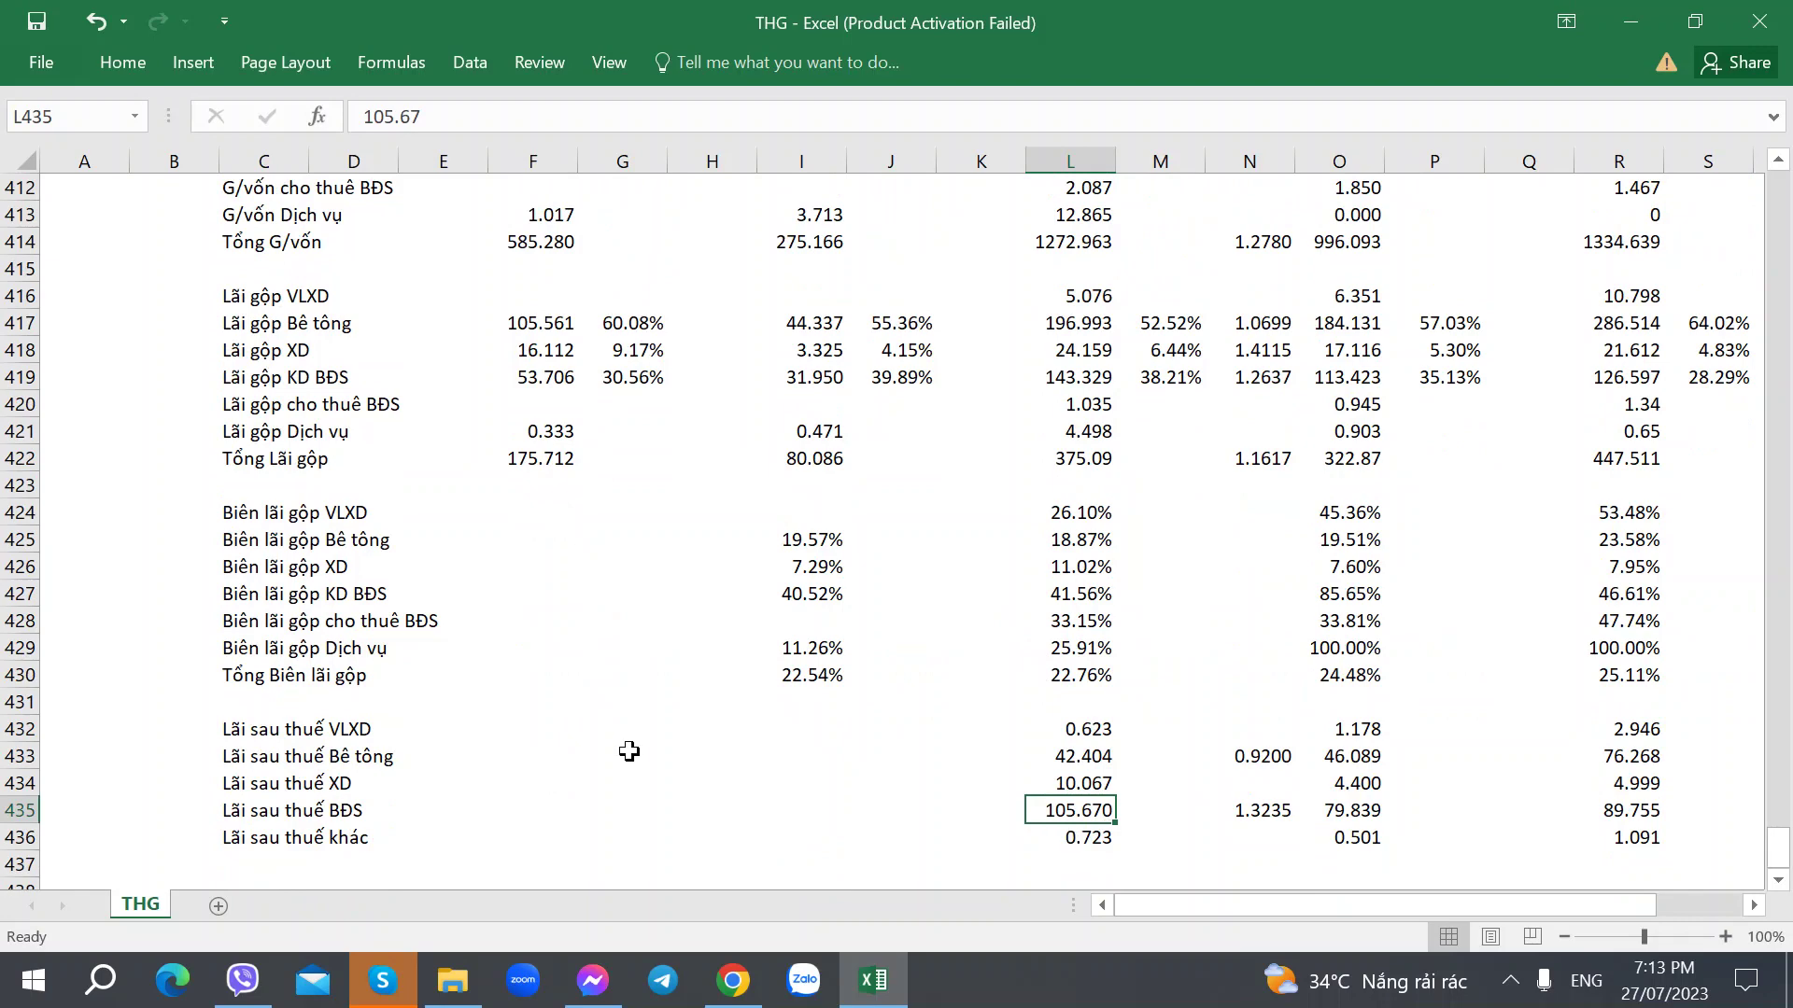
scroll(629, 751, "up", 1)
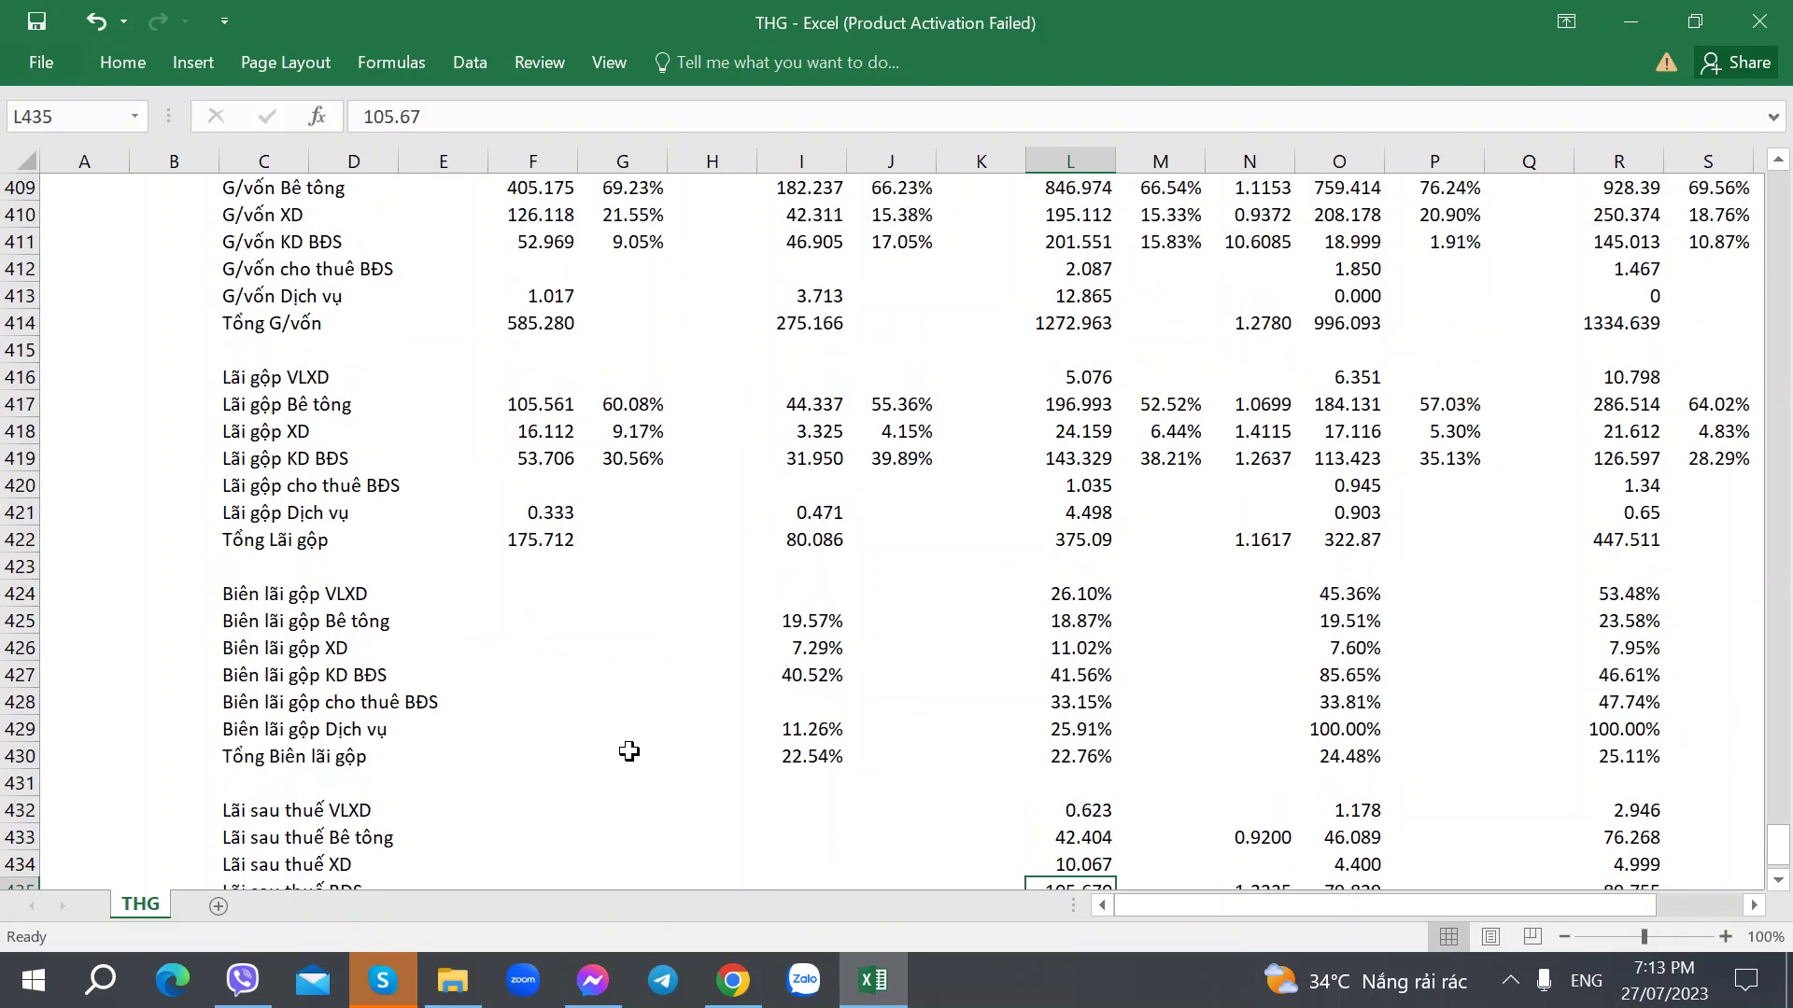
scroll(629, 752, "up", 2)
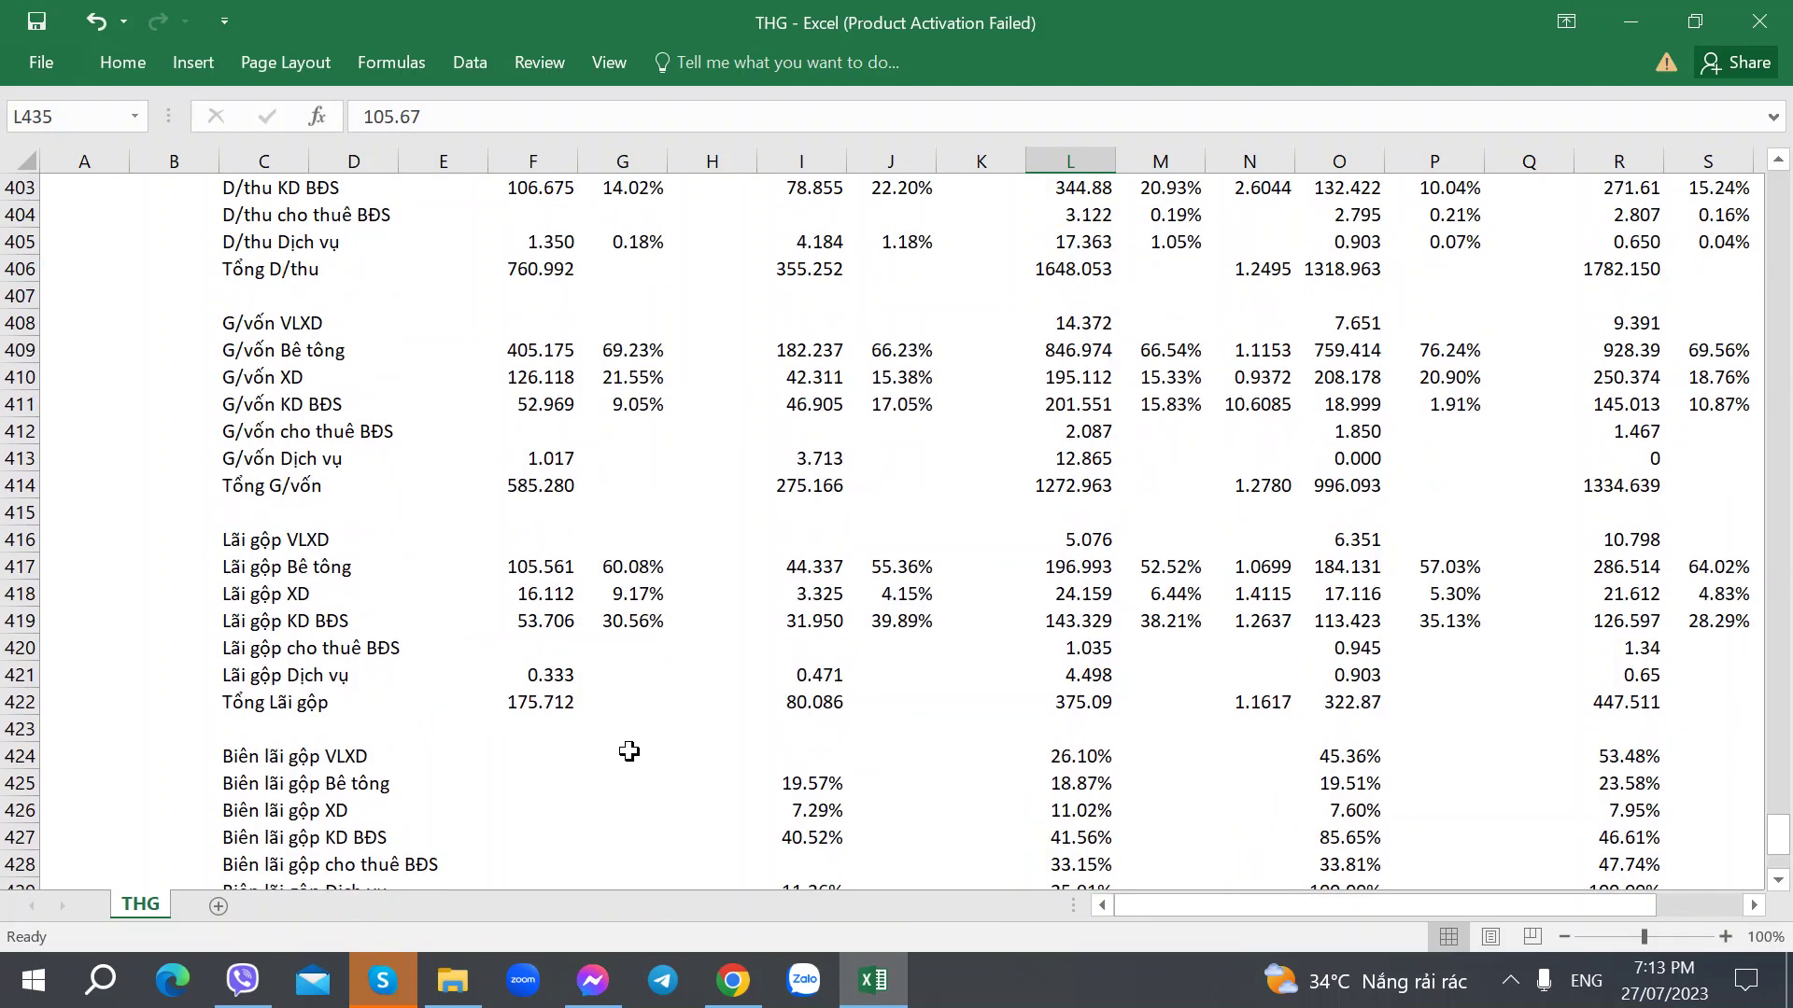
scroll(629, 752, "up", 2)
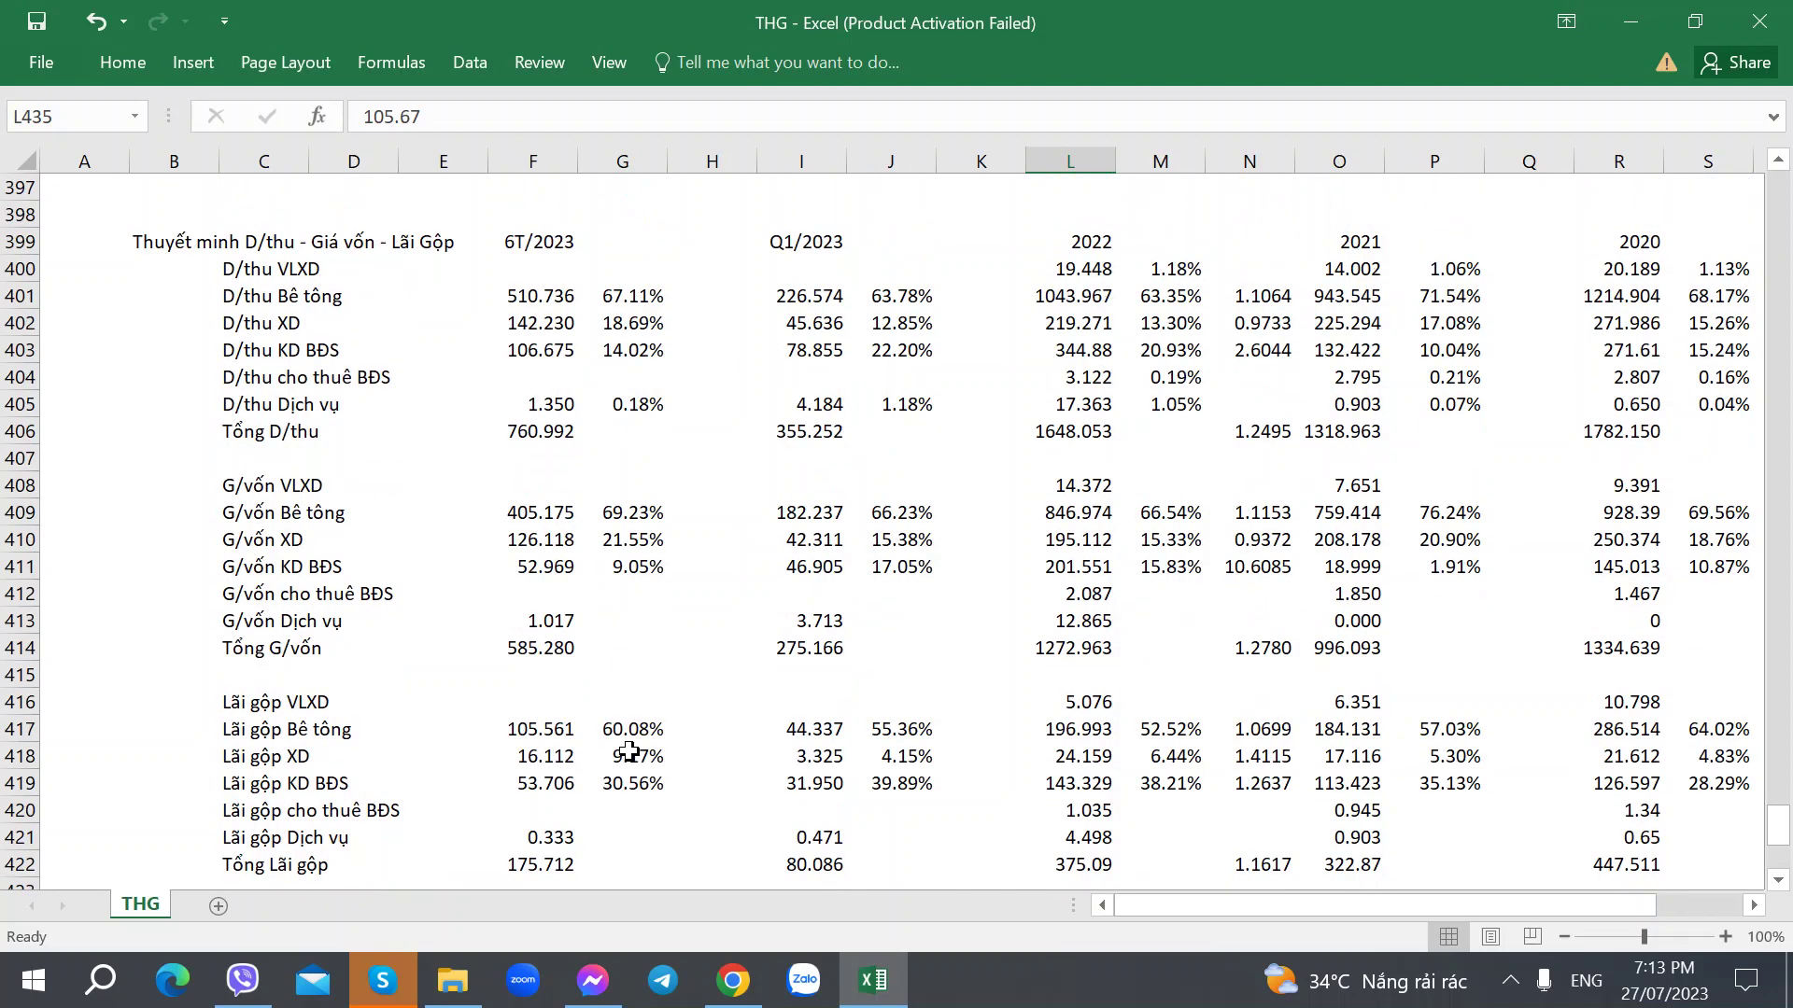
left_click(809, 353)
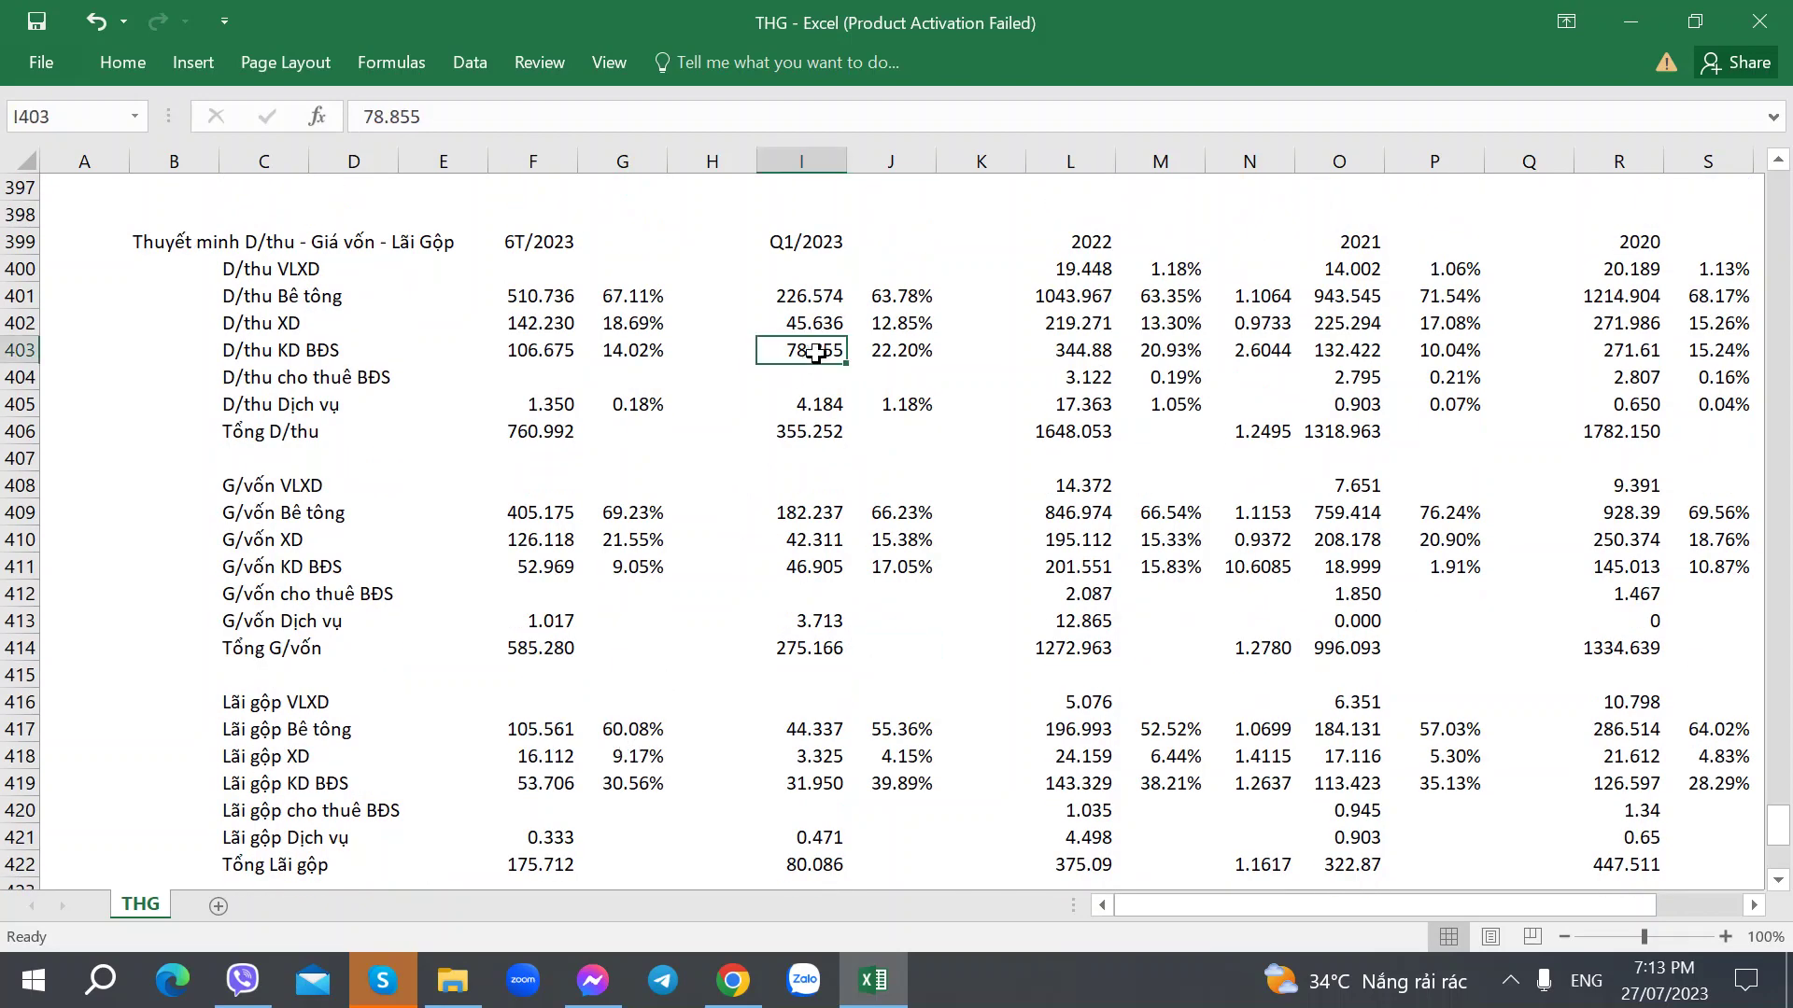
left_click(512, 374)
left_click(537, 355)
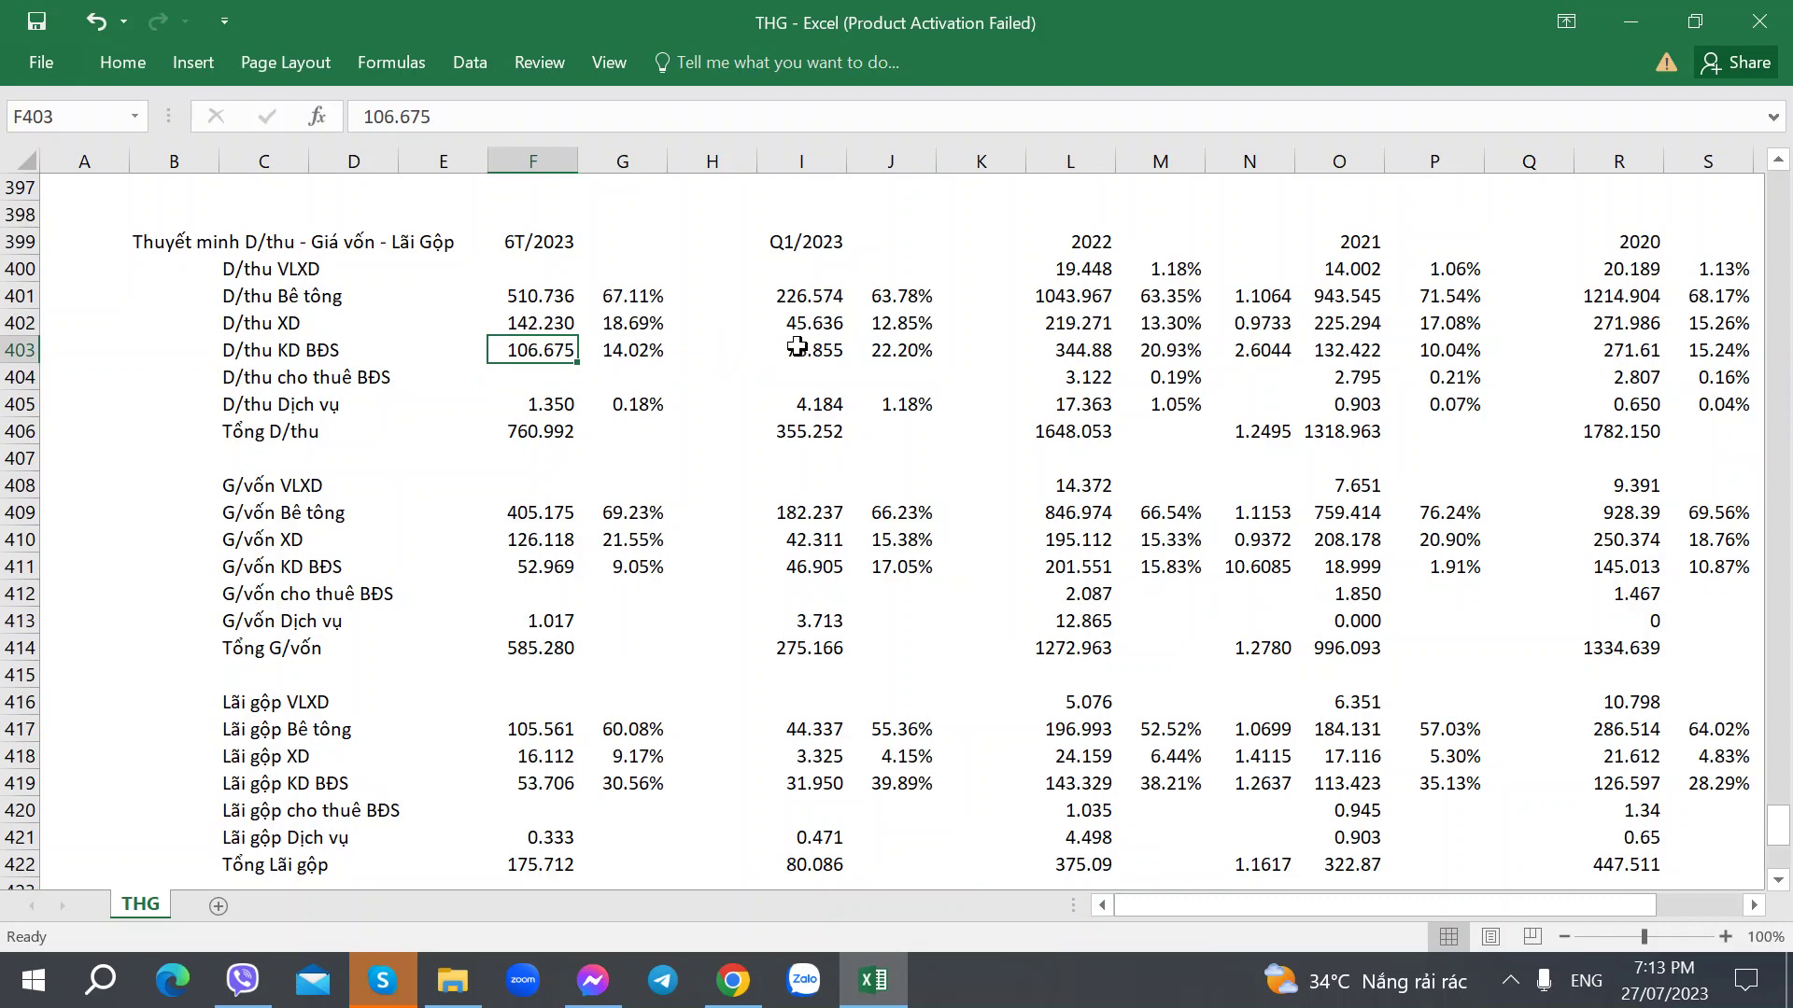
left_click(798, 347)
left_click(556, 349)
Insert a blank row at row 398, above the revenue, cost and gross profit breakdown.
scroll(571, 472, "up", 3)
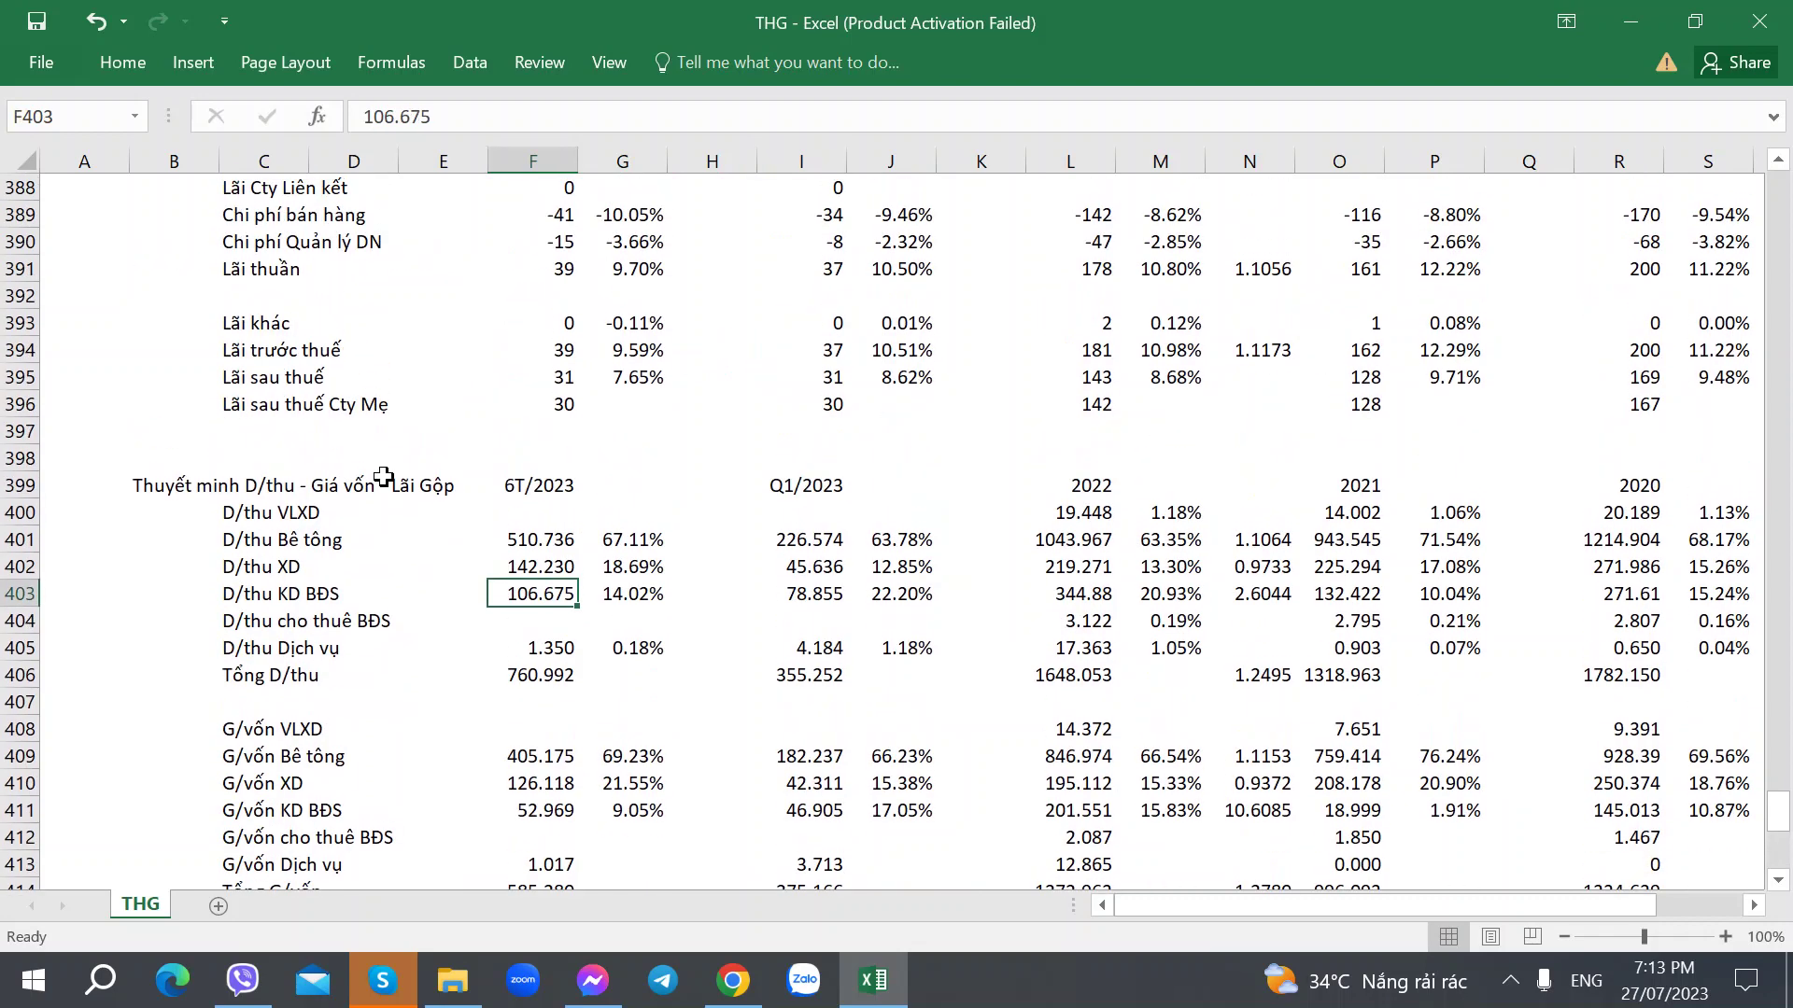
right_click(20, 457)
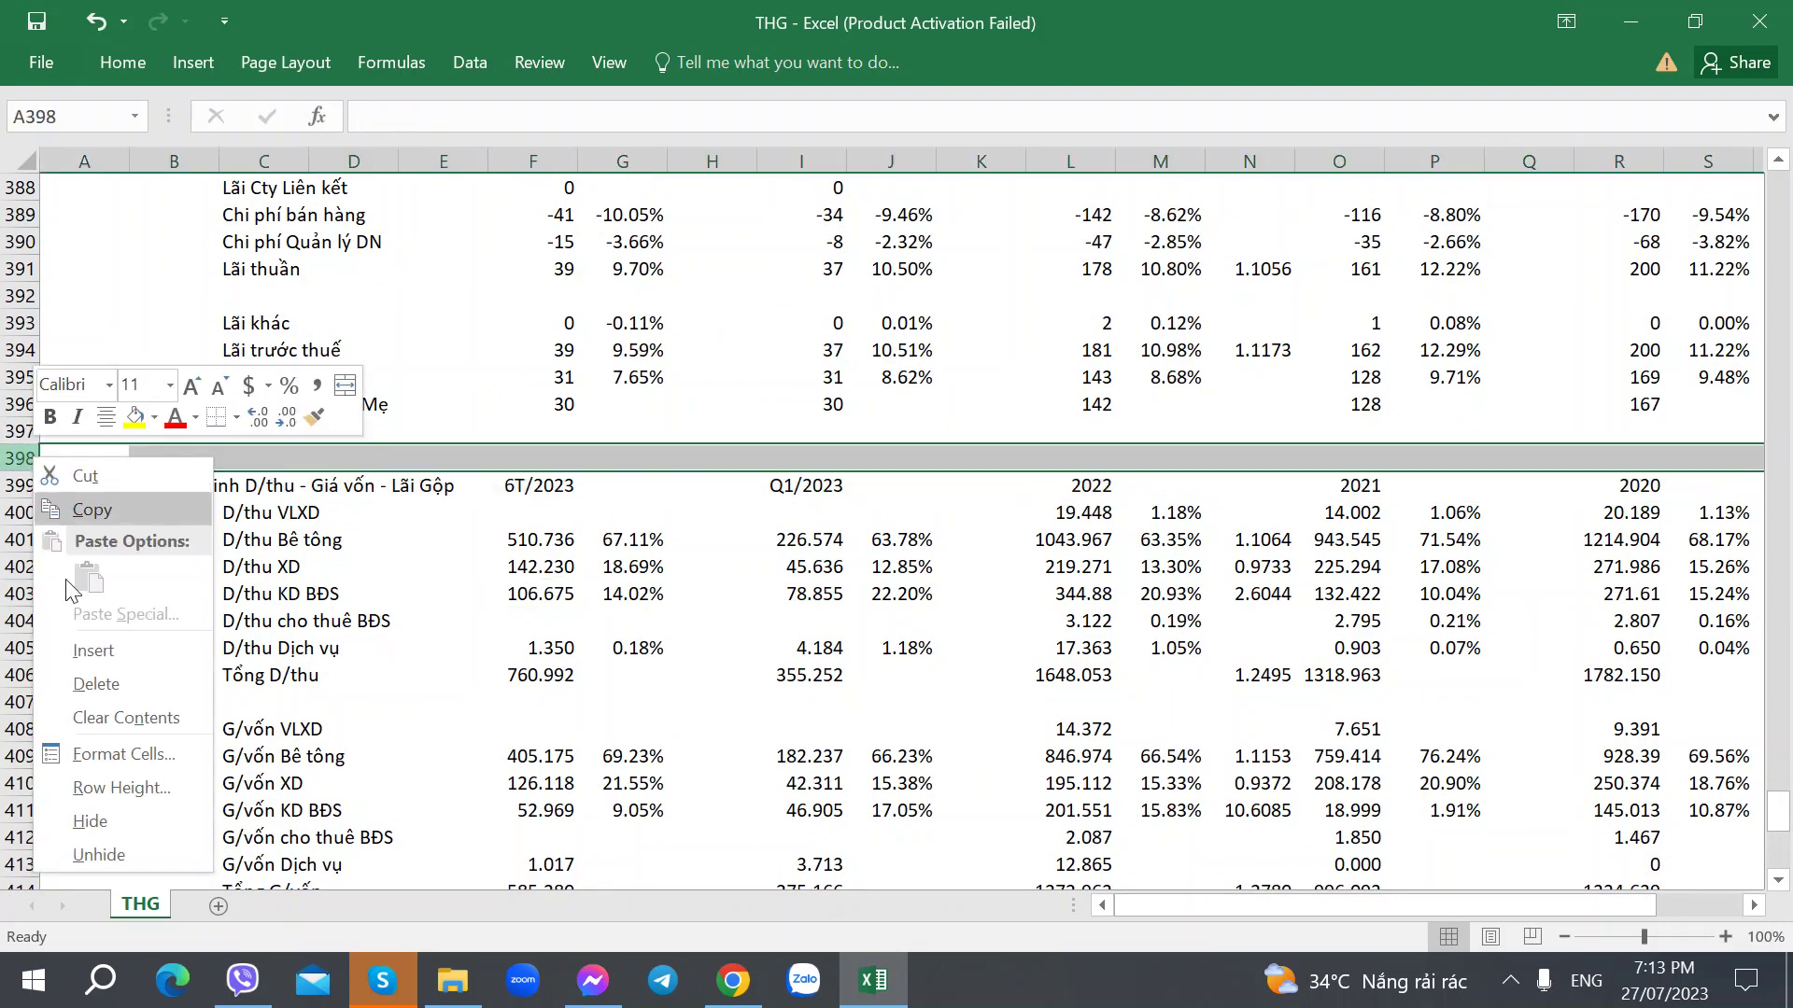
left_click(192, 650)
left_click(191, 651)
left_click(196, 437)
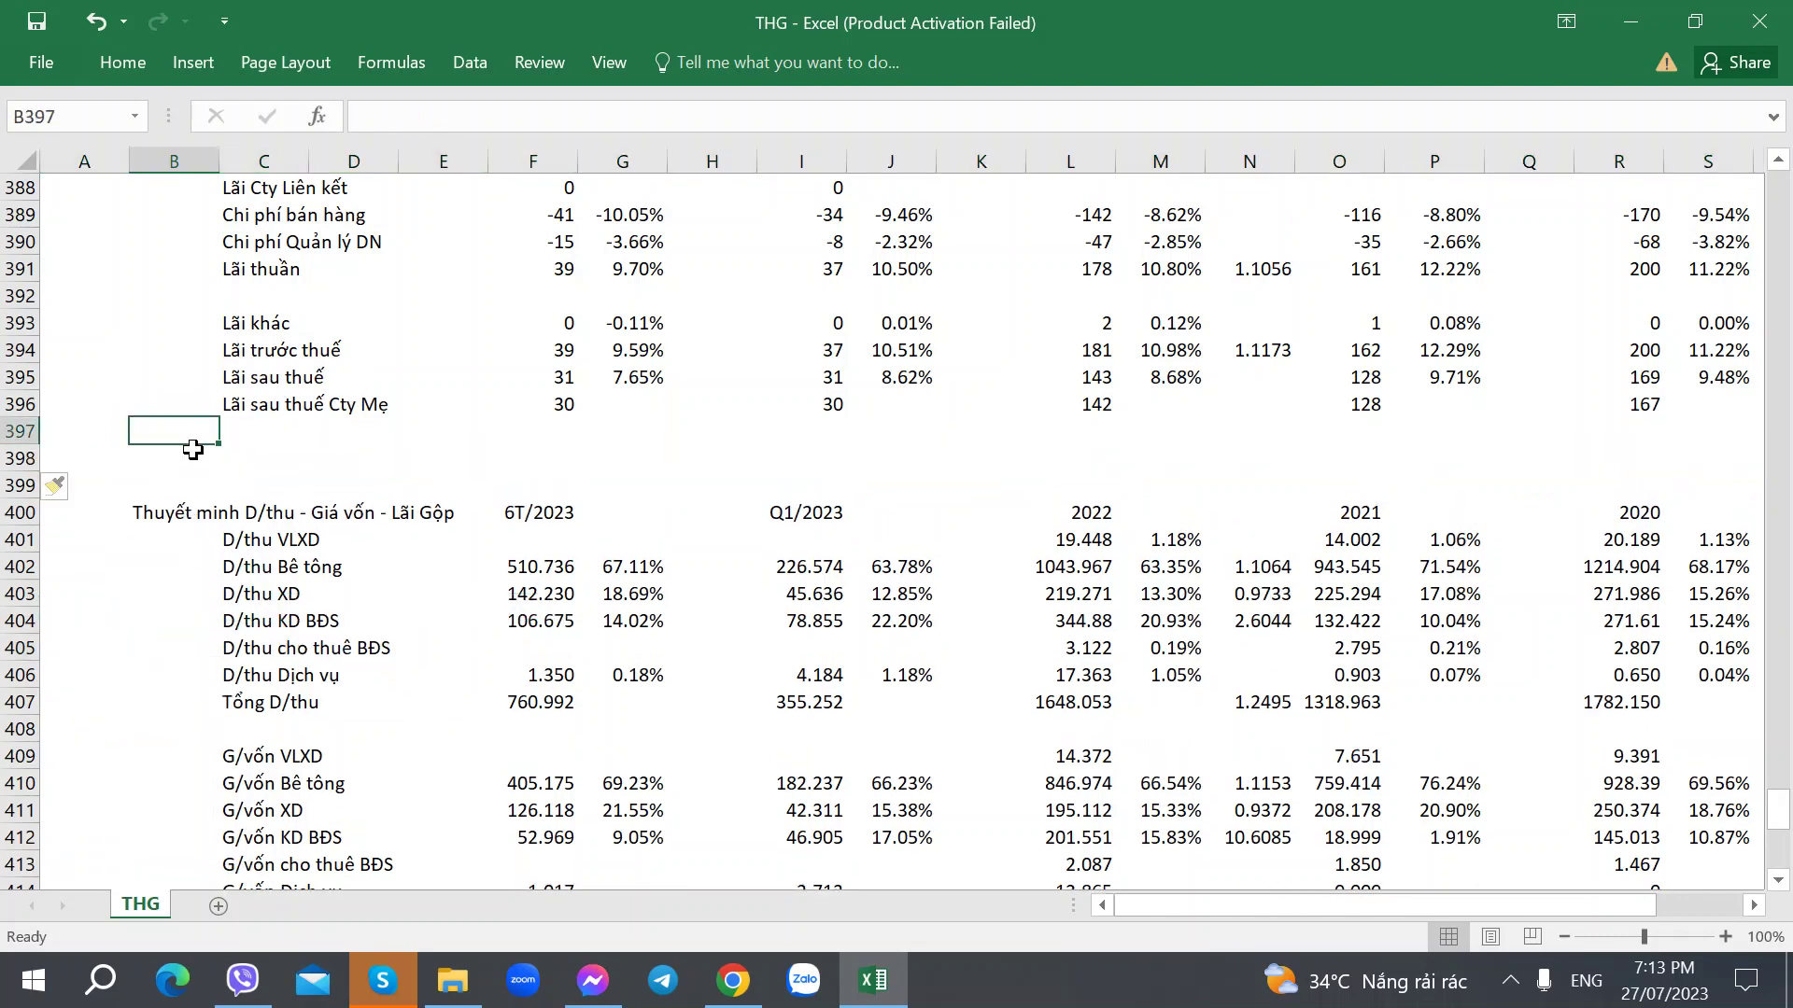
Enter the note "Doanh thu BĐS hạch toán Quý 2/2023 - Thấp" in B398.
left_click(193, 457)
type("Doanh thu ")
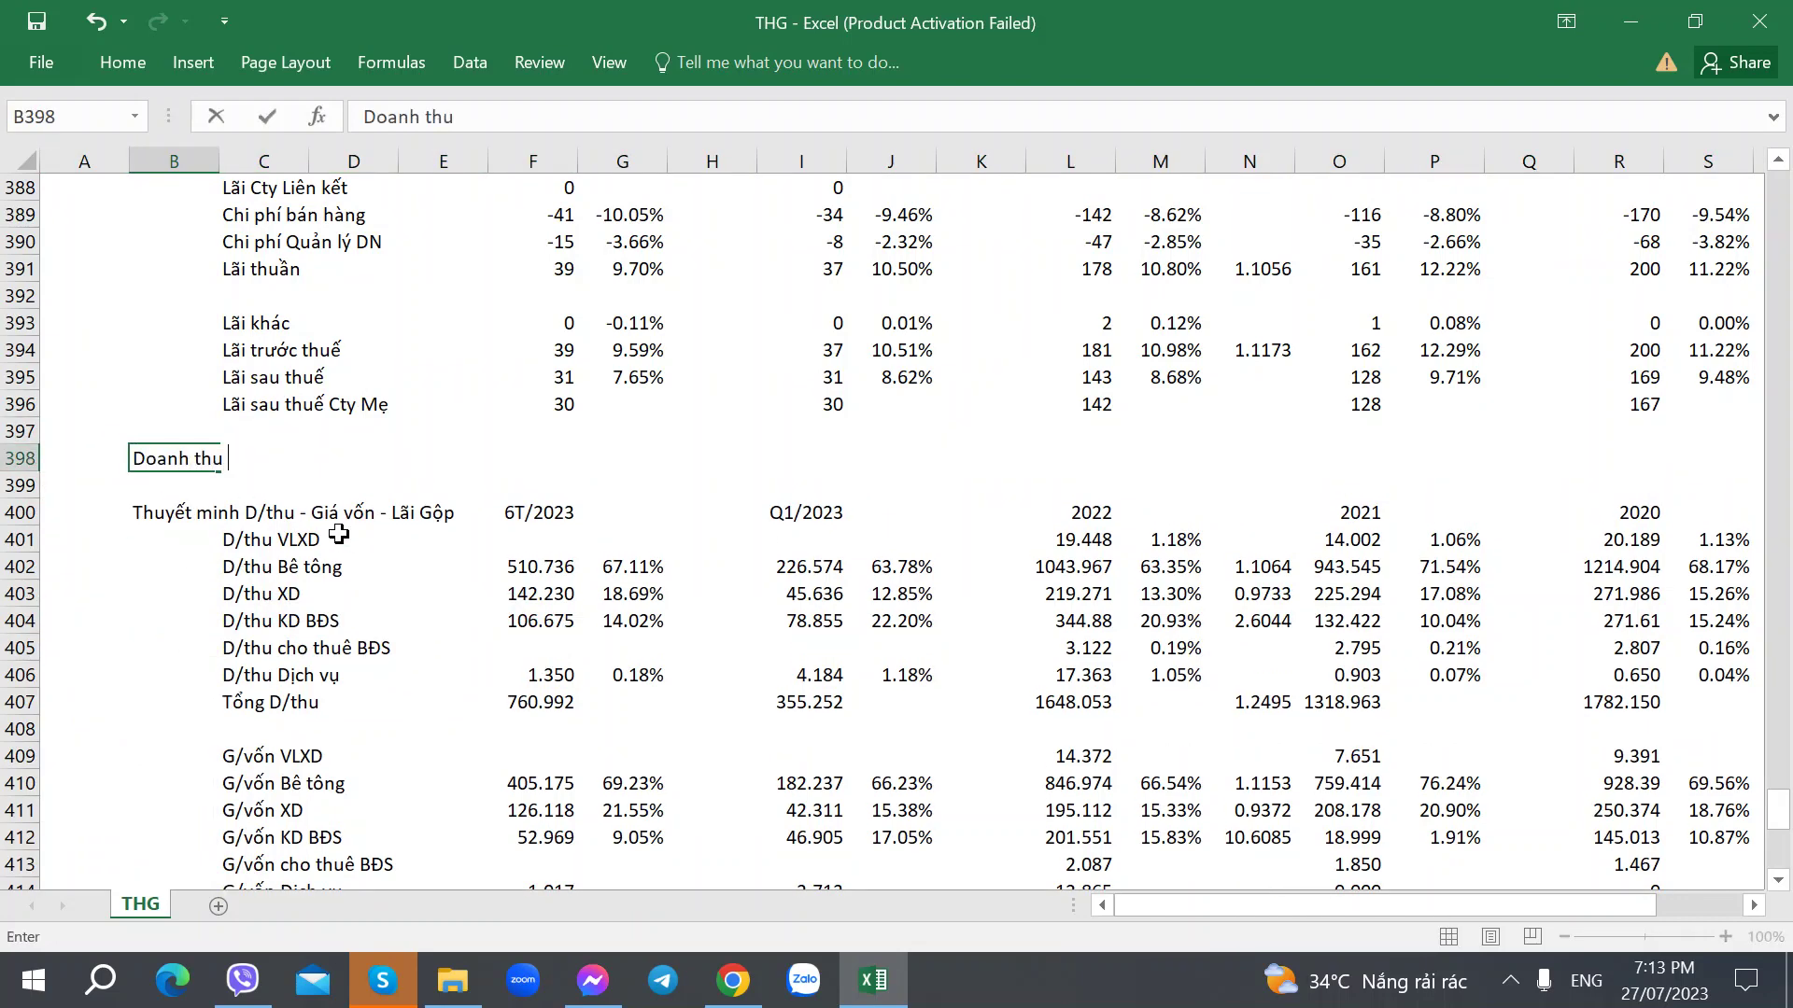
type("BĐS hạch toán Q")
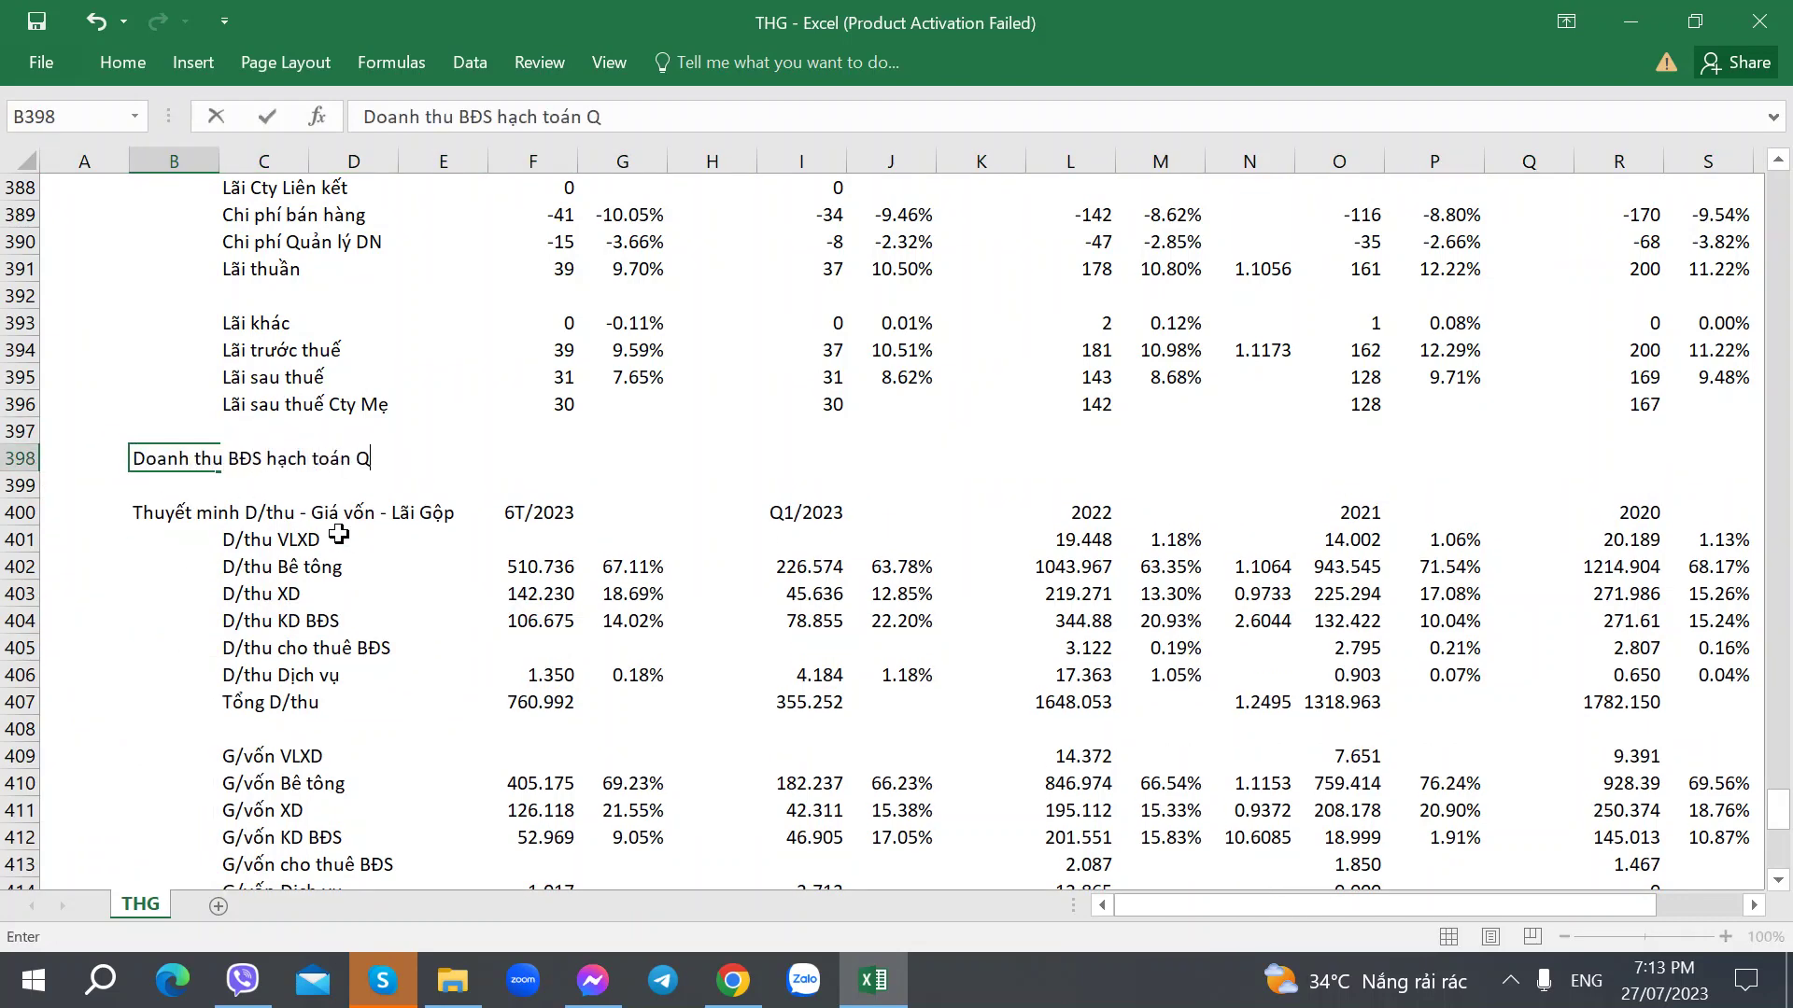
type("uý 2/2023 ")
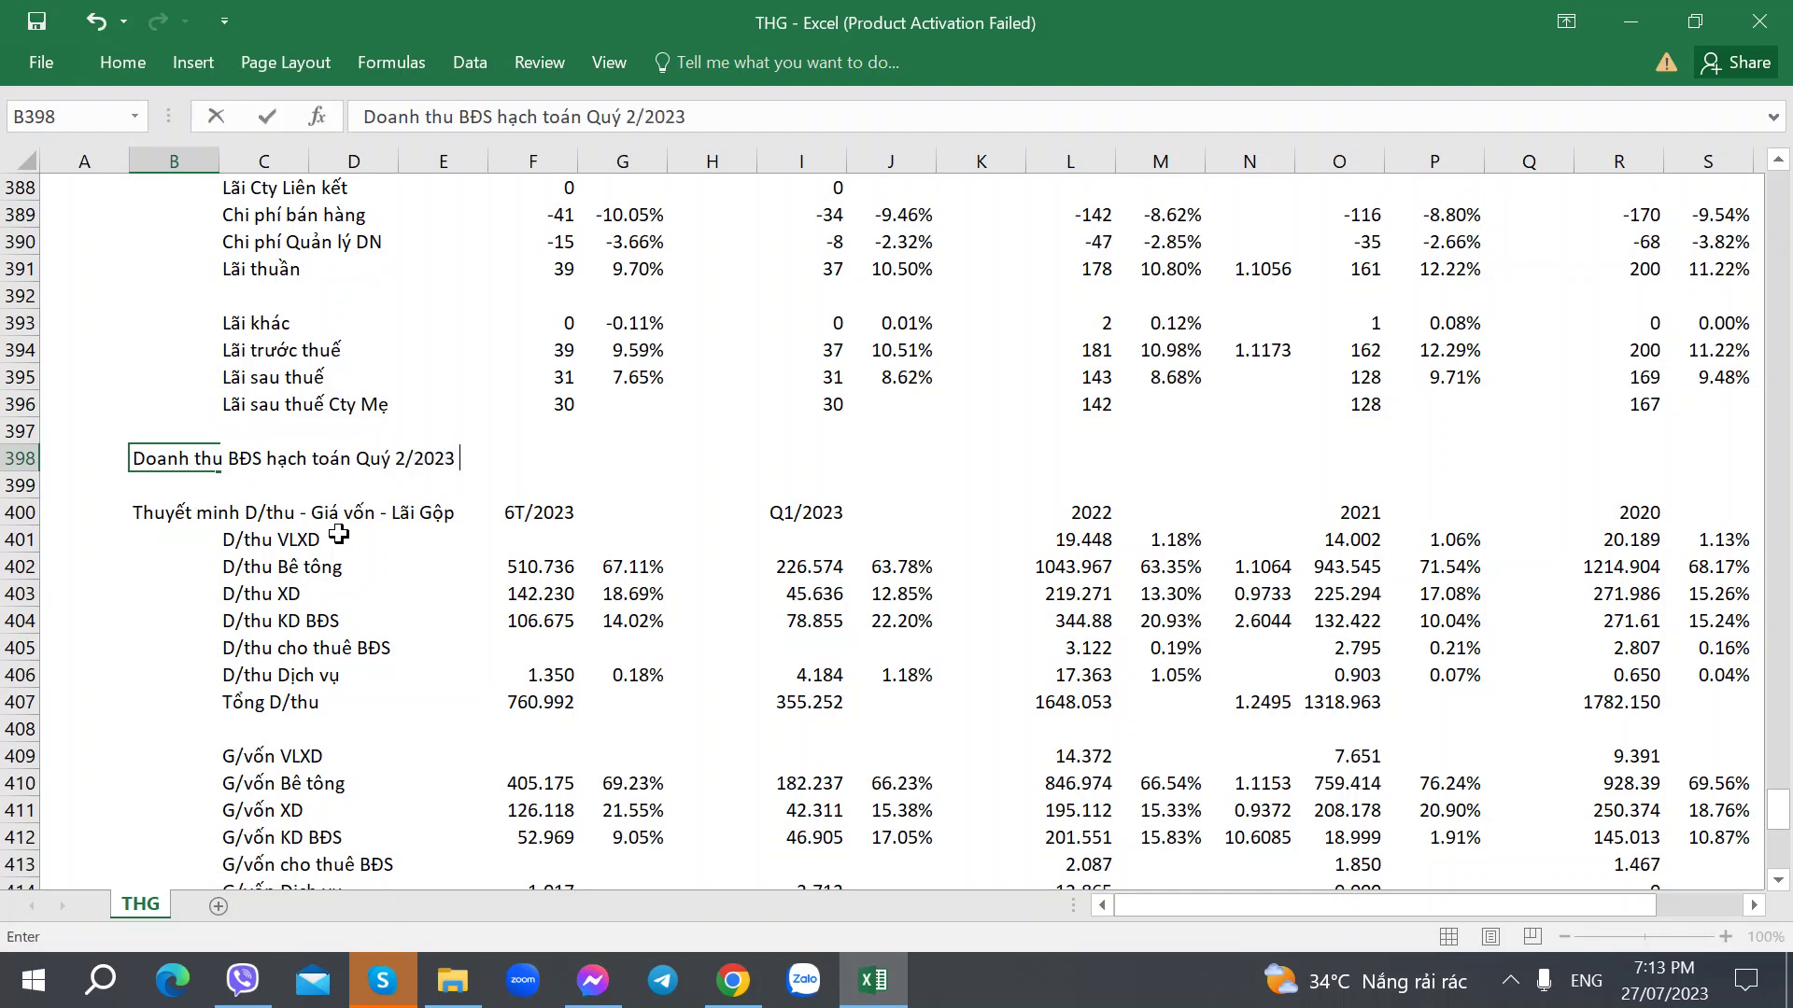
type("- Thấp")
key("Right")
Enter the conclusion "nên lãi Quý 2 nói chung là kém đi so với cùng kỳ" in G398.
key("Right")
key("Right")
key("Right")
key("Right")
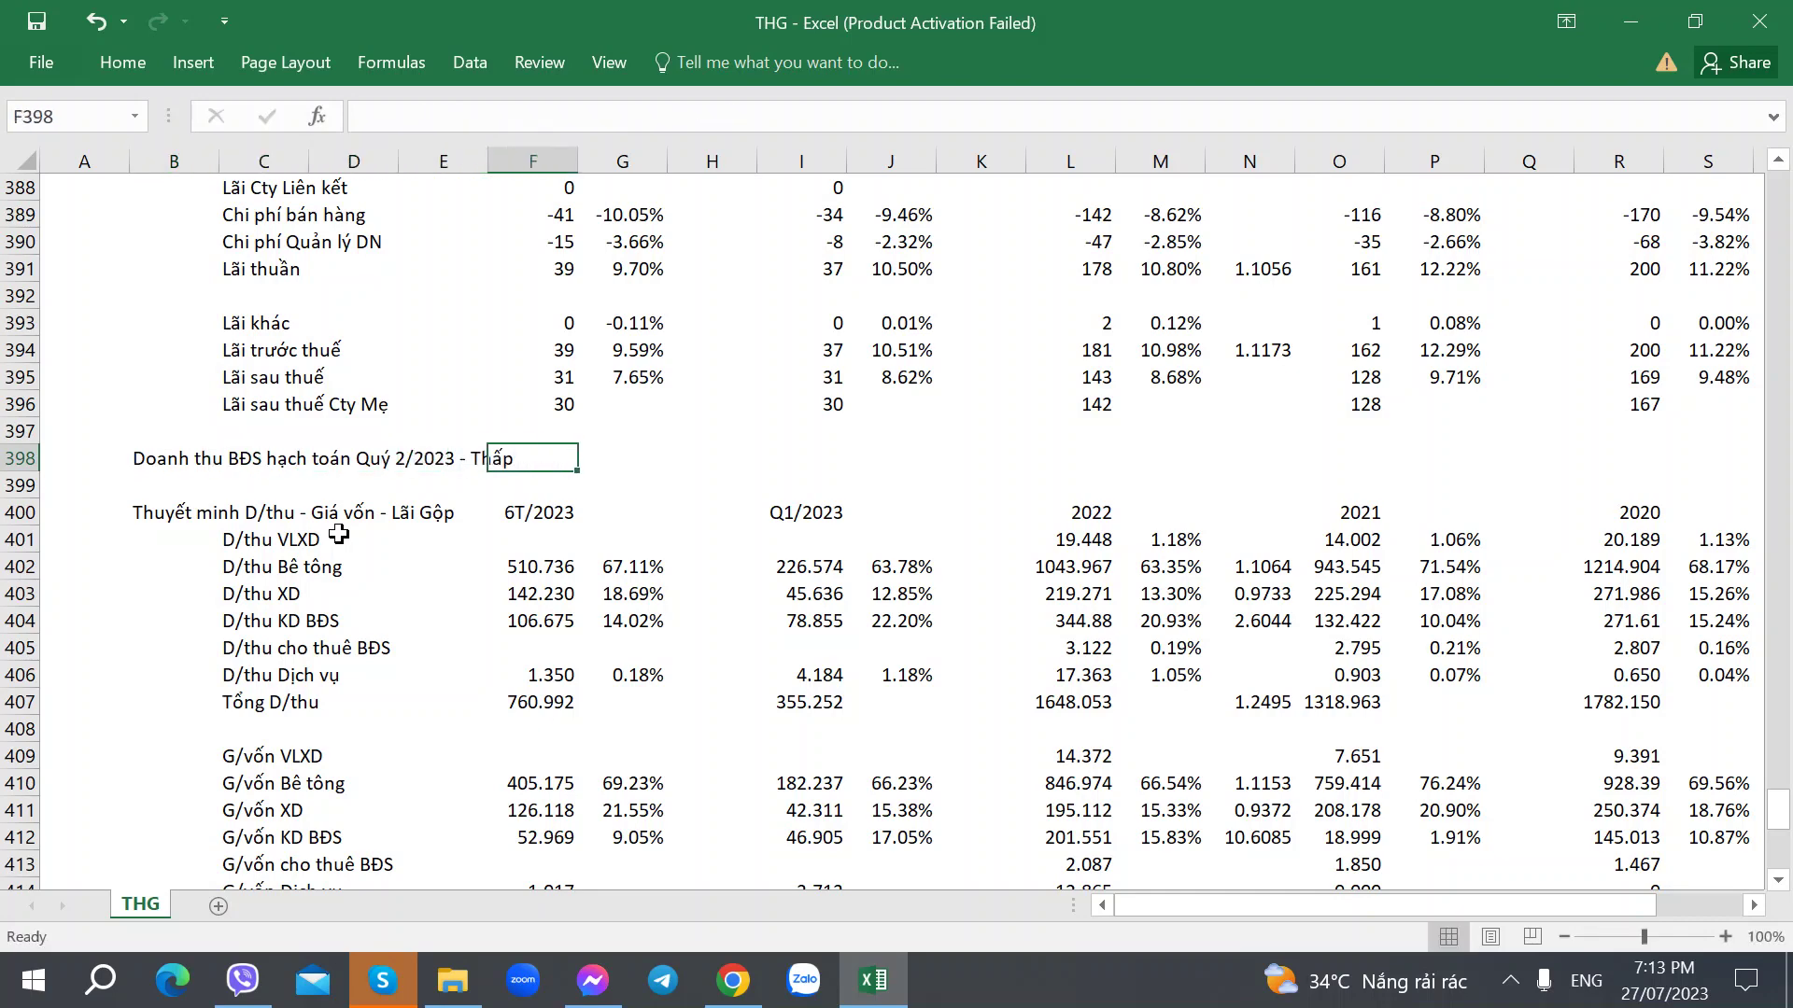
type("nên lãi Quý 2")
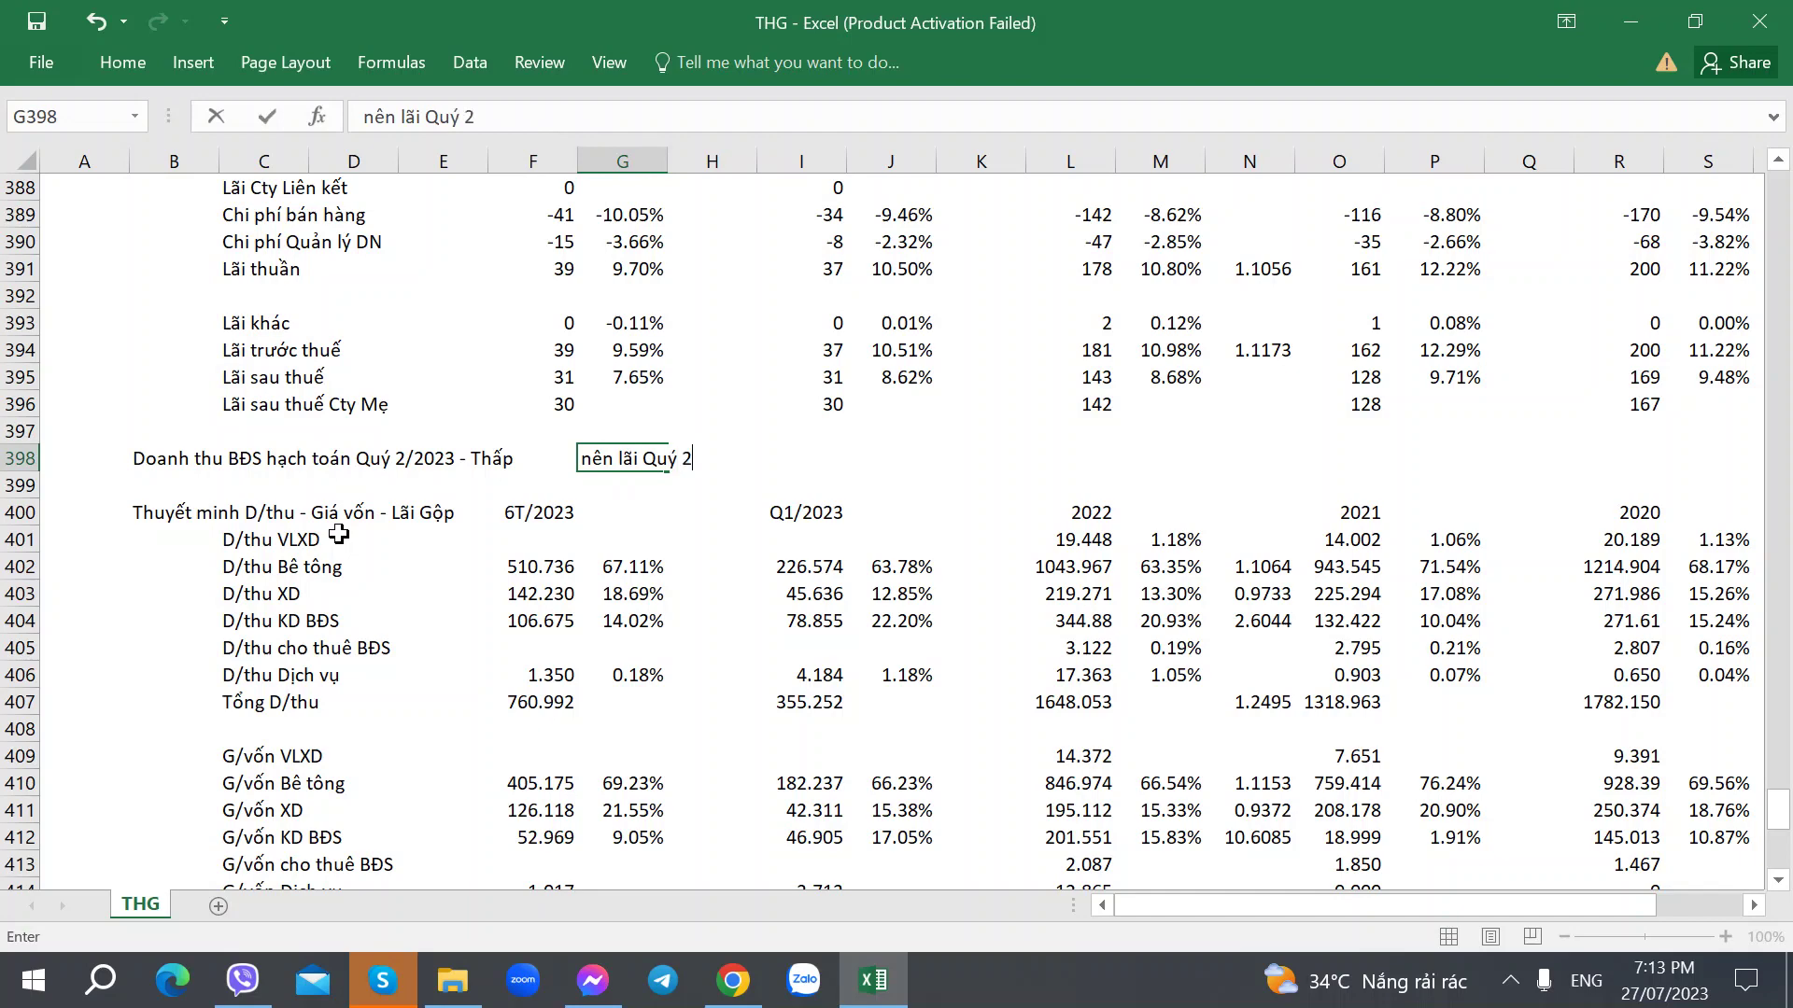
key("BackSpace")
key("BackSpace")
type("2 nói chung")
key("BackSpace")
key("BackSpace")
type("ung là kém hơ")
key("BackSpace")
key("BackSpace")
type("d")
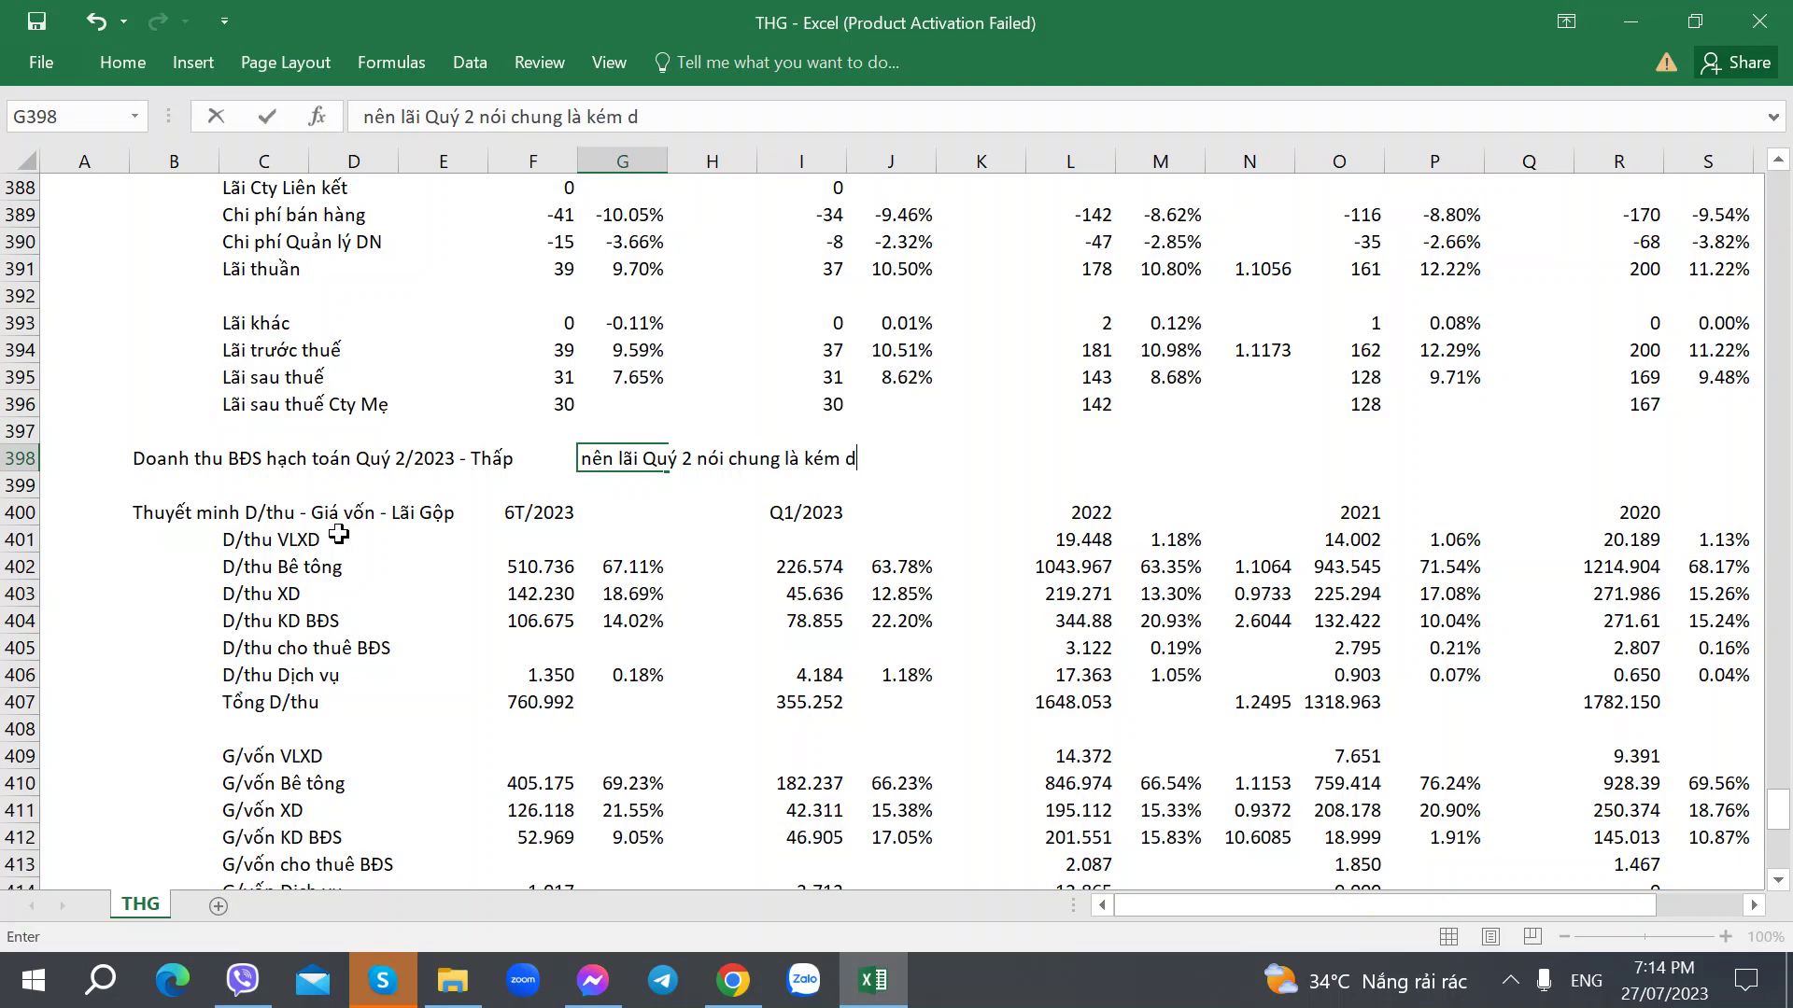
type("i so với cùng kỳ")
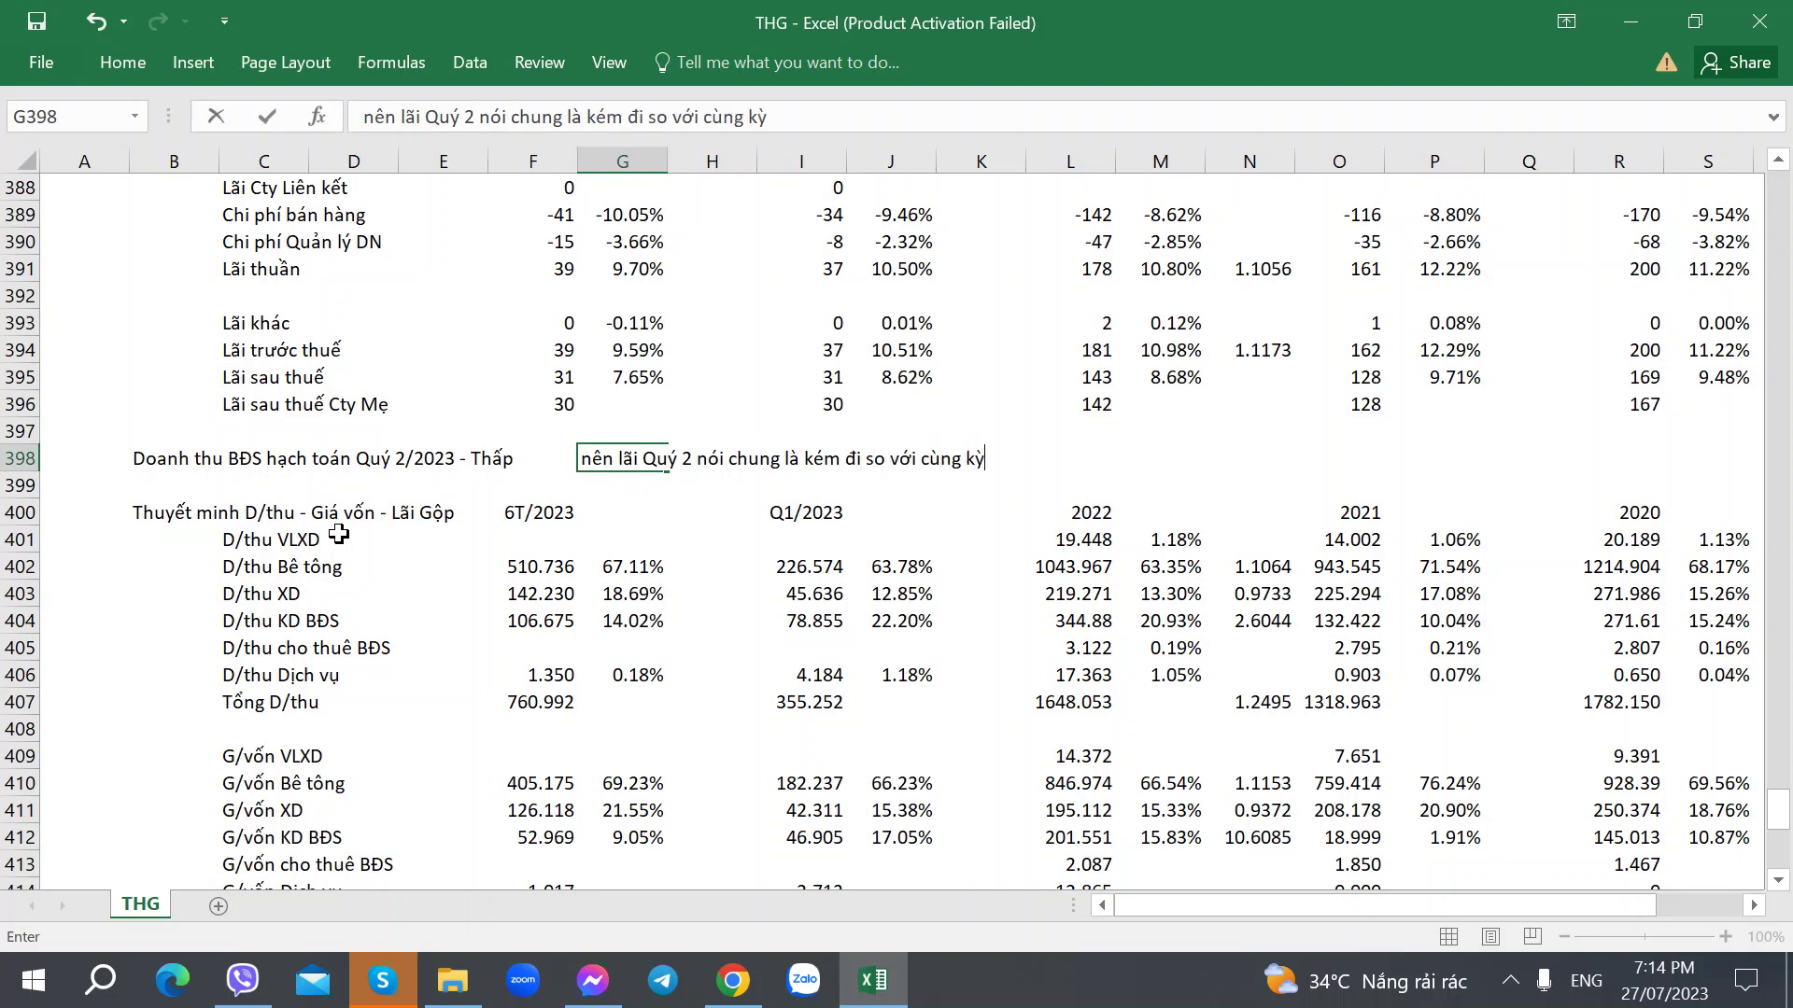
key("Return")
Enter the forecast "Dự đoán vài Quý tới - Sẽ lại tăng lại" in L398.
scroll(411, 544, "down", 2)
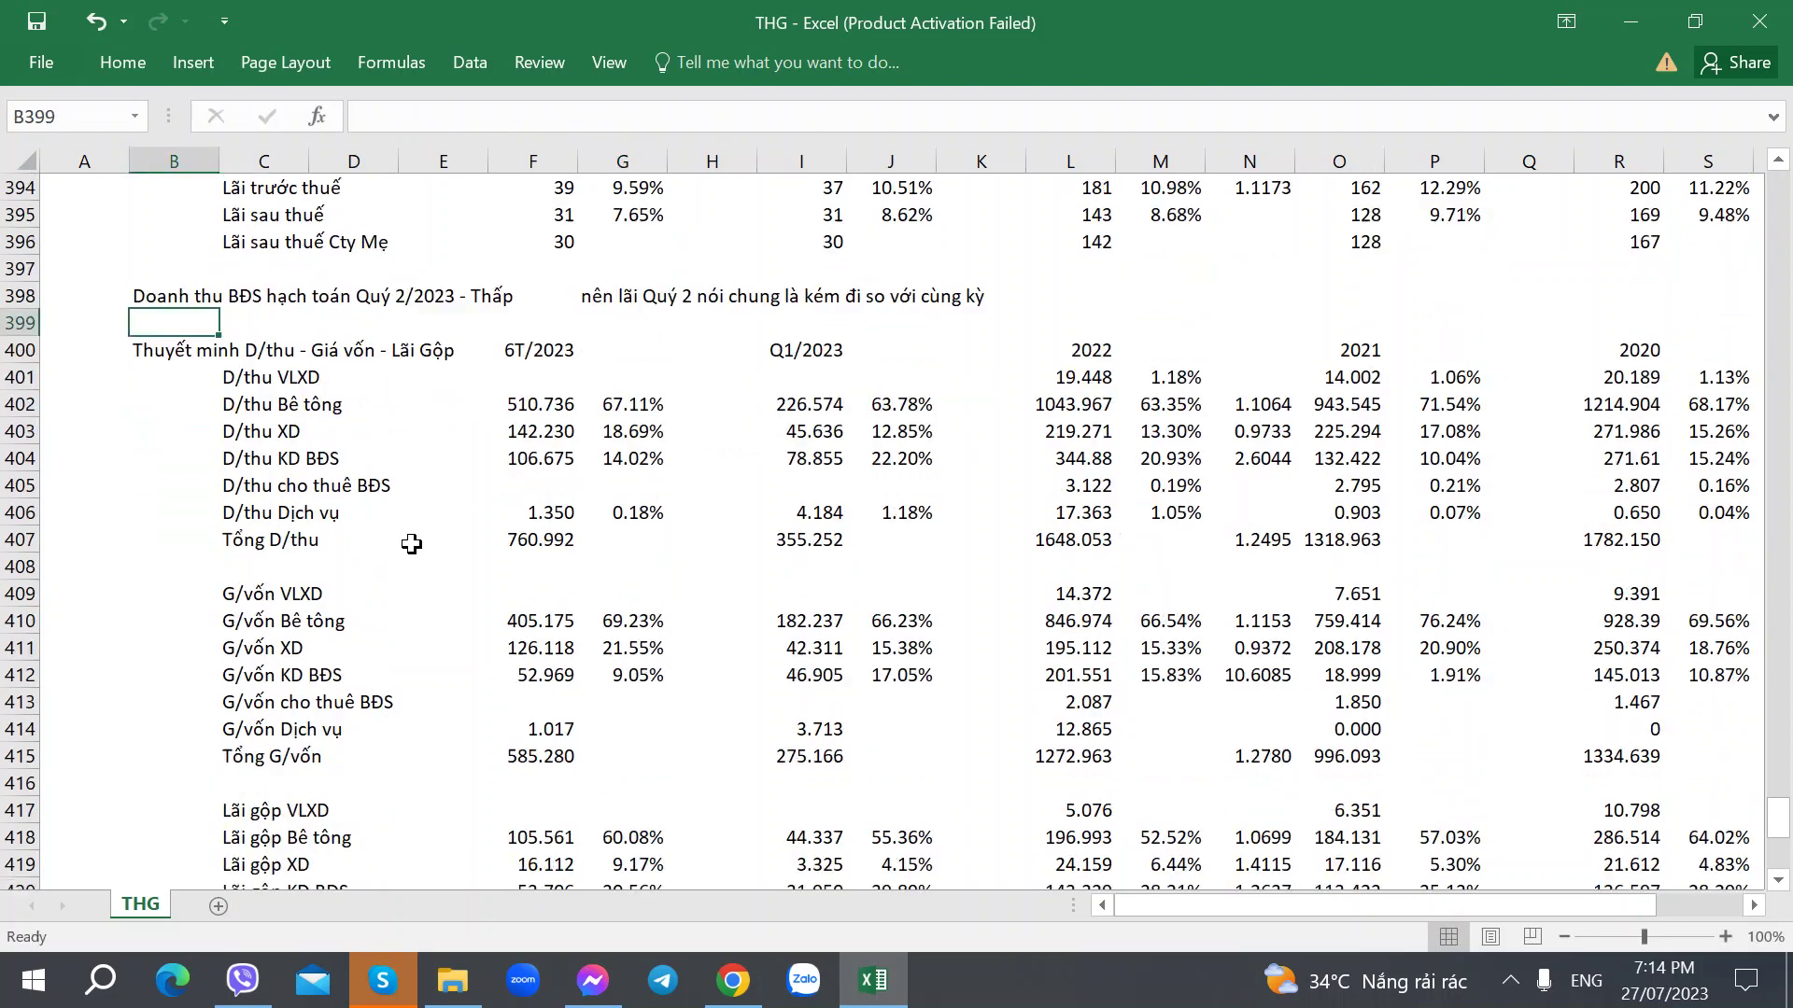
left_click(1102, 295)
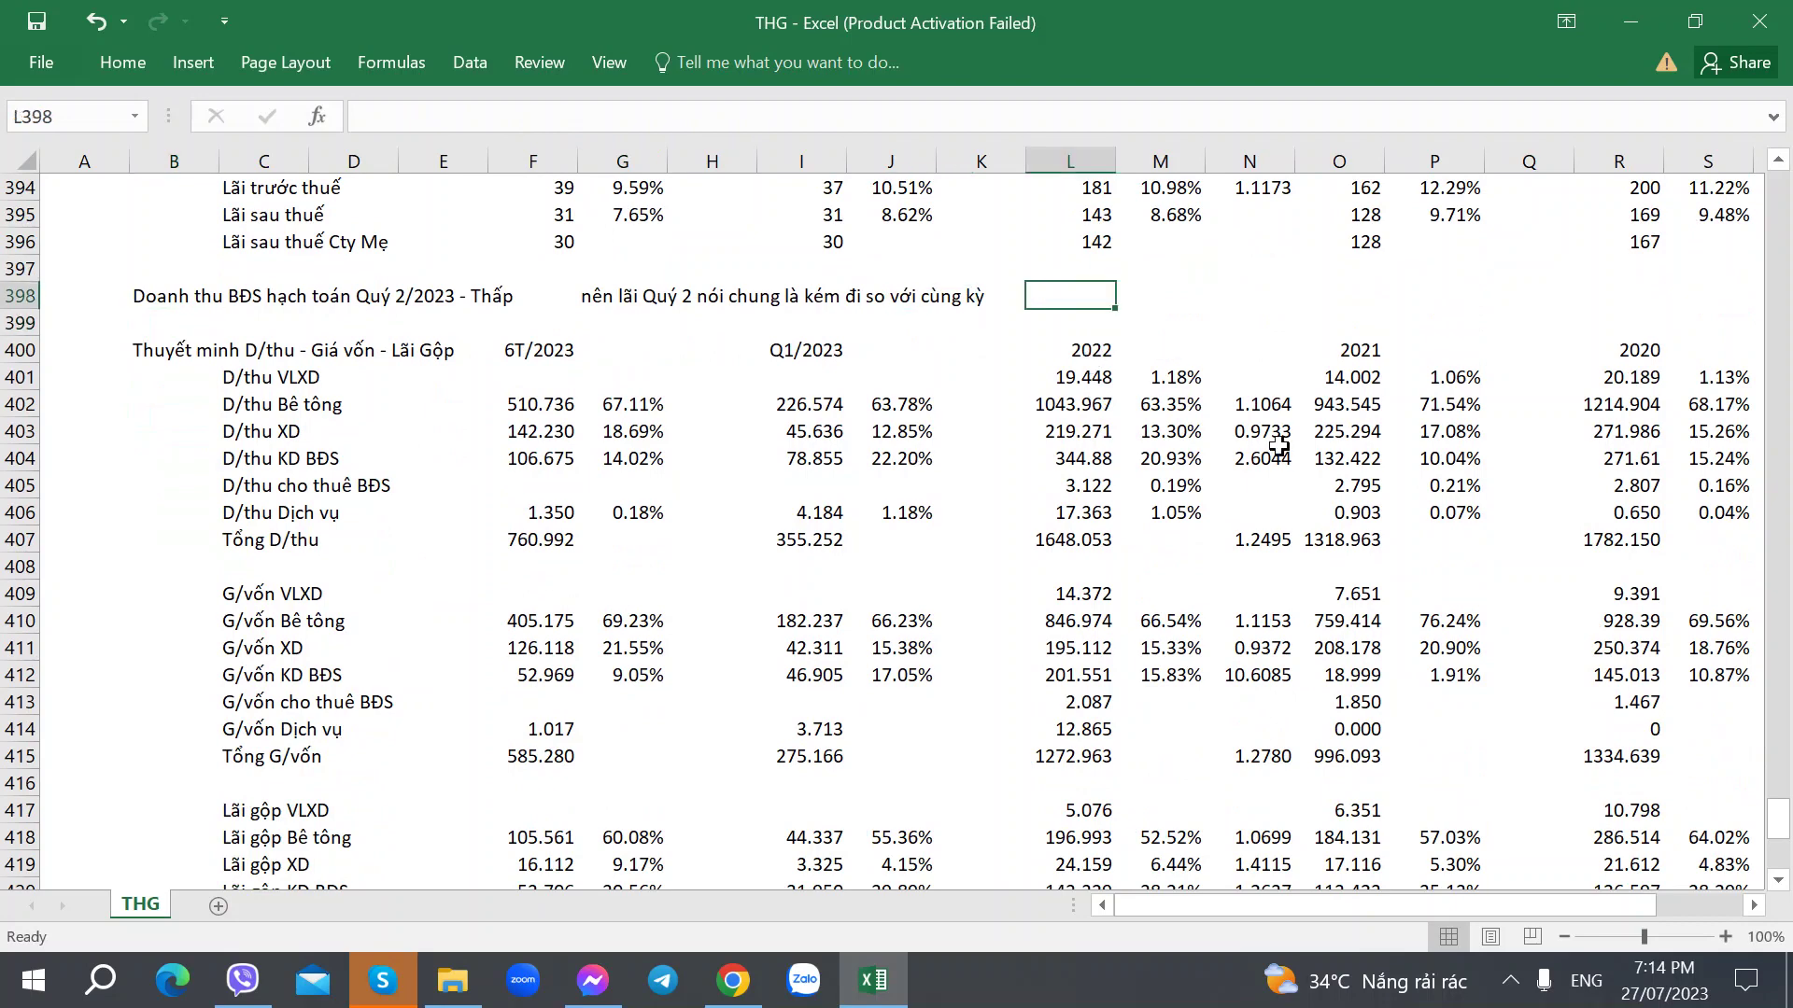
type("Du")
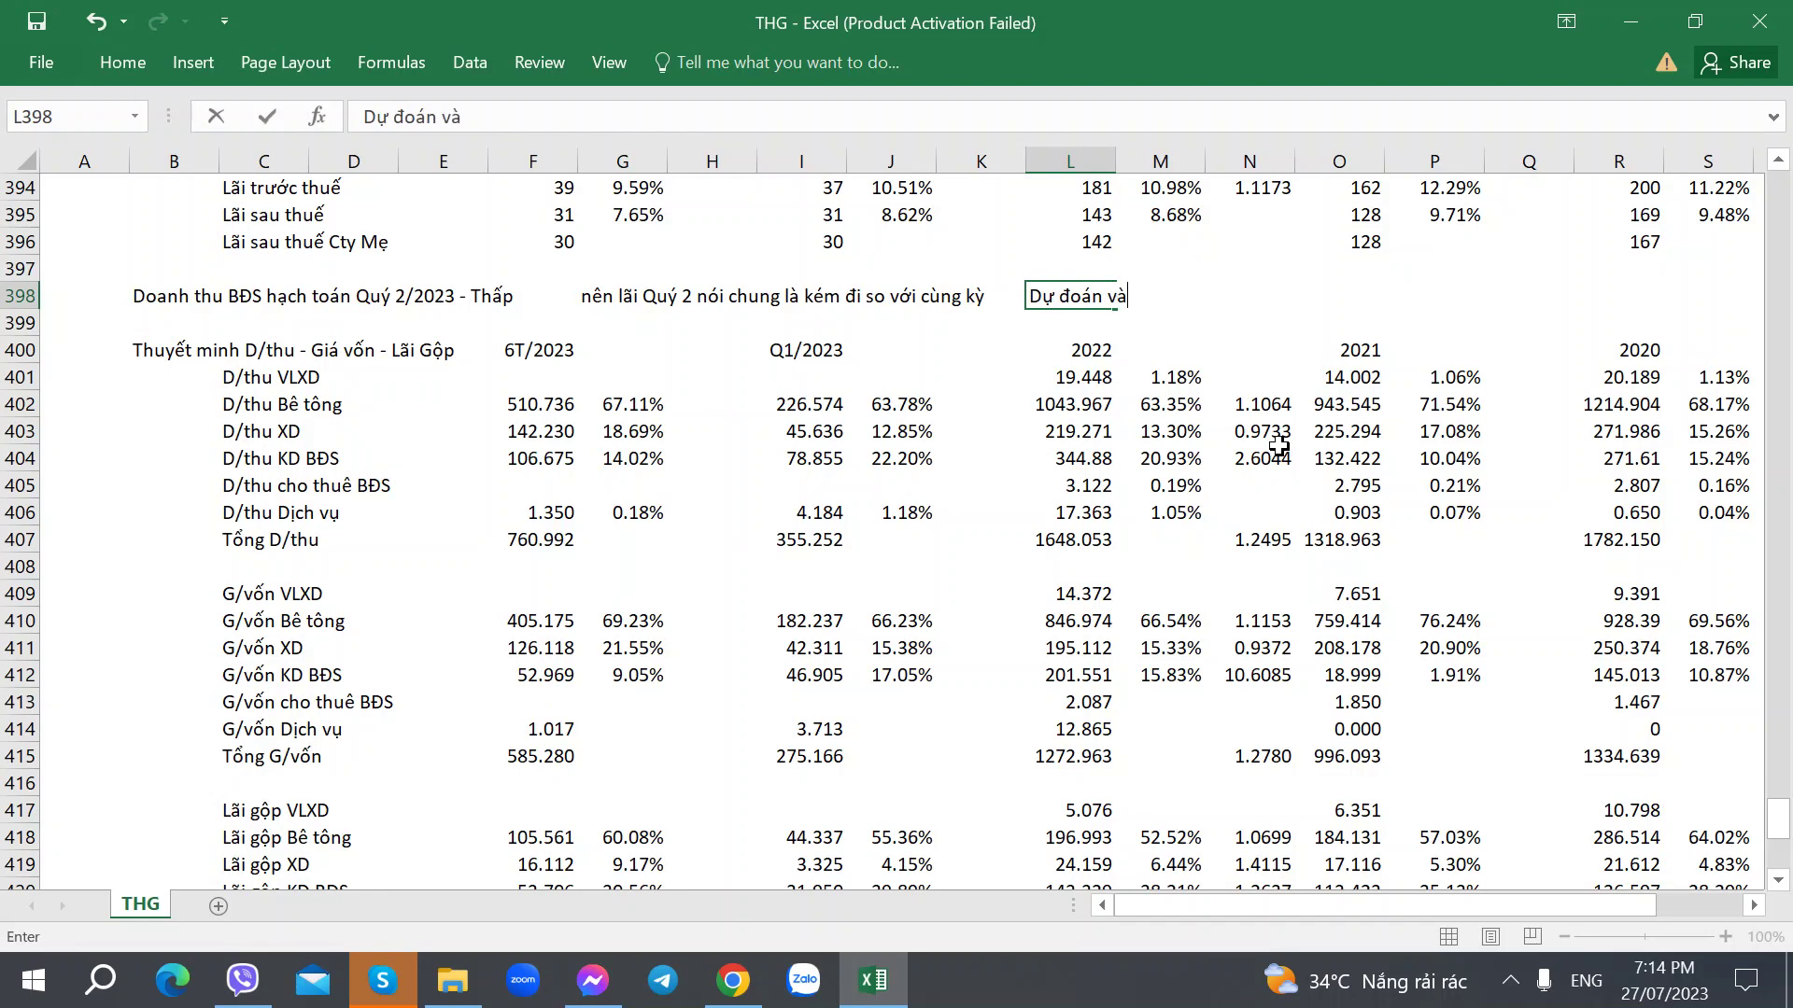
type("đoán vàu Q")
type(" Quy")
type(" tơi")
type(" - Sẽ lại tăng lại")
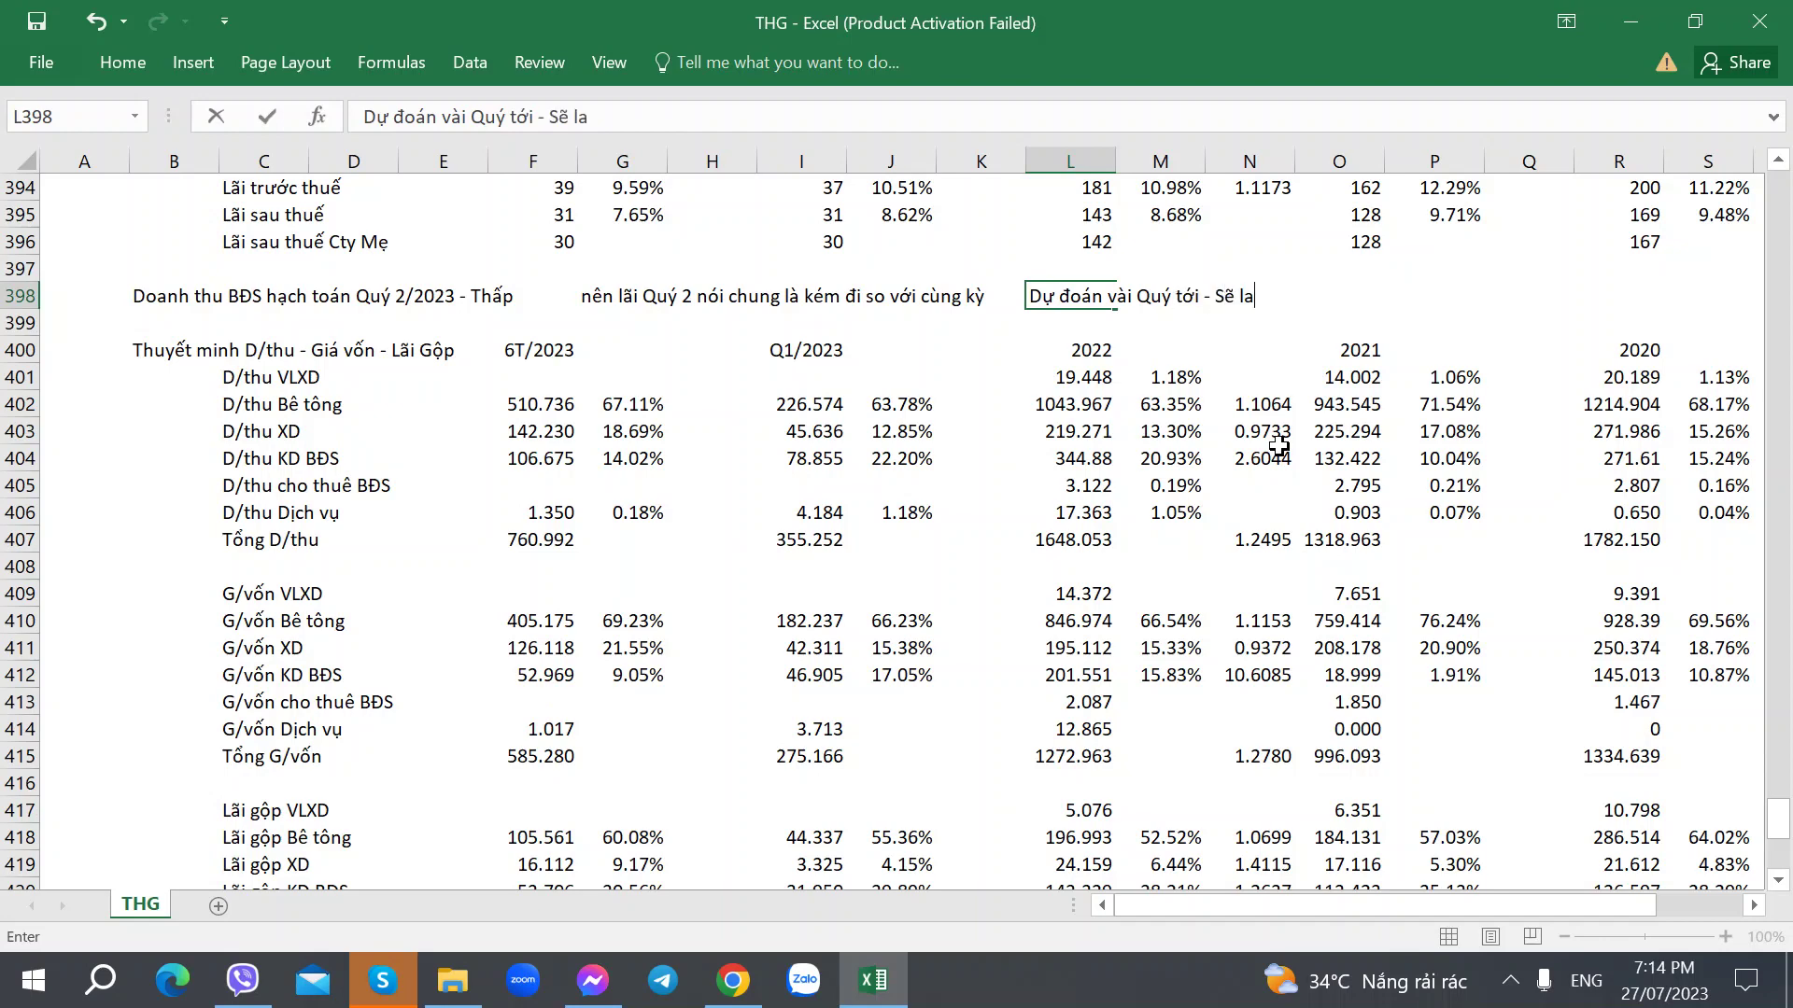
key("Return")
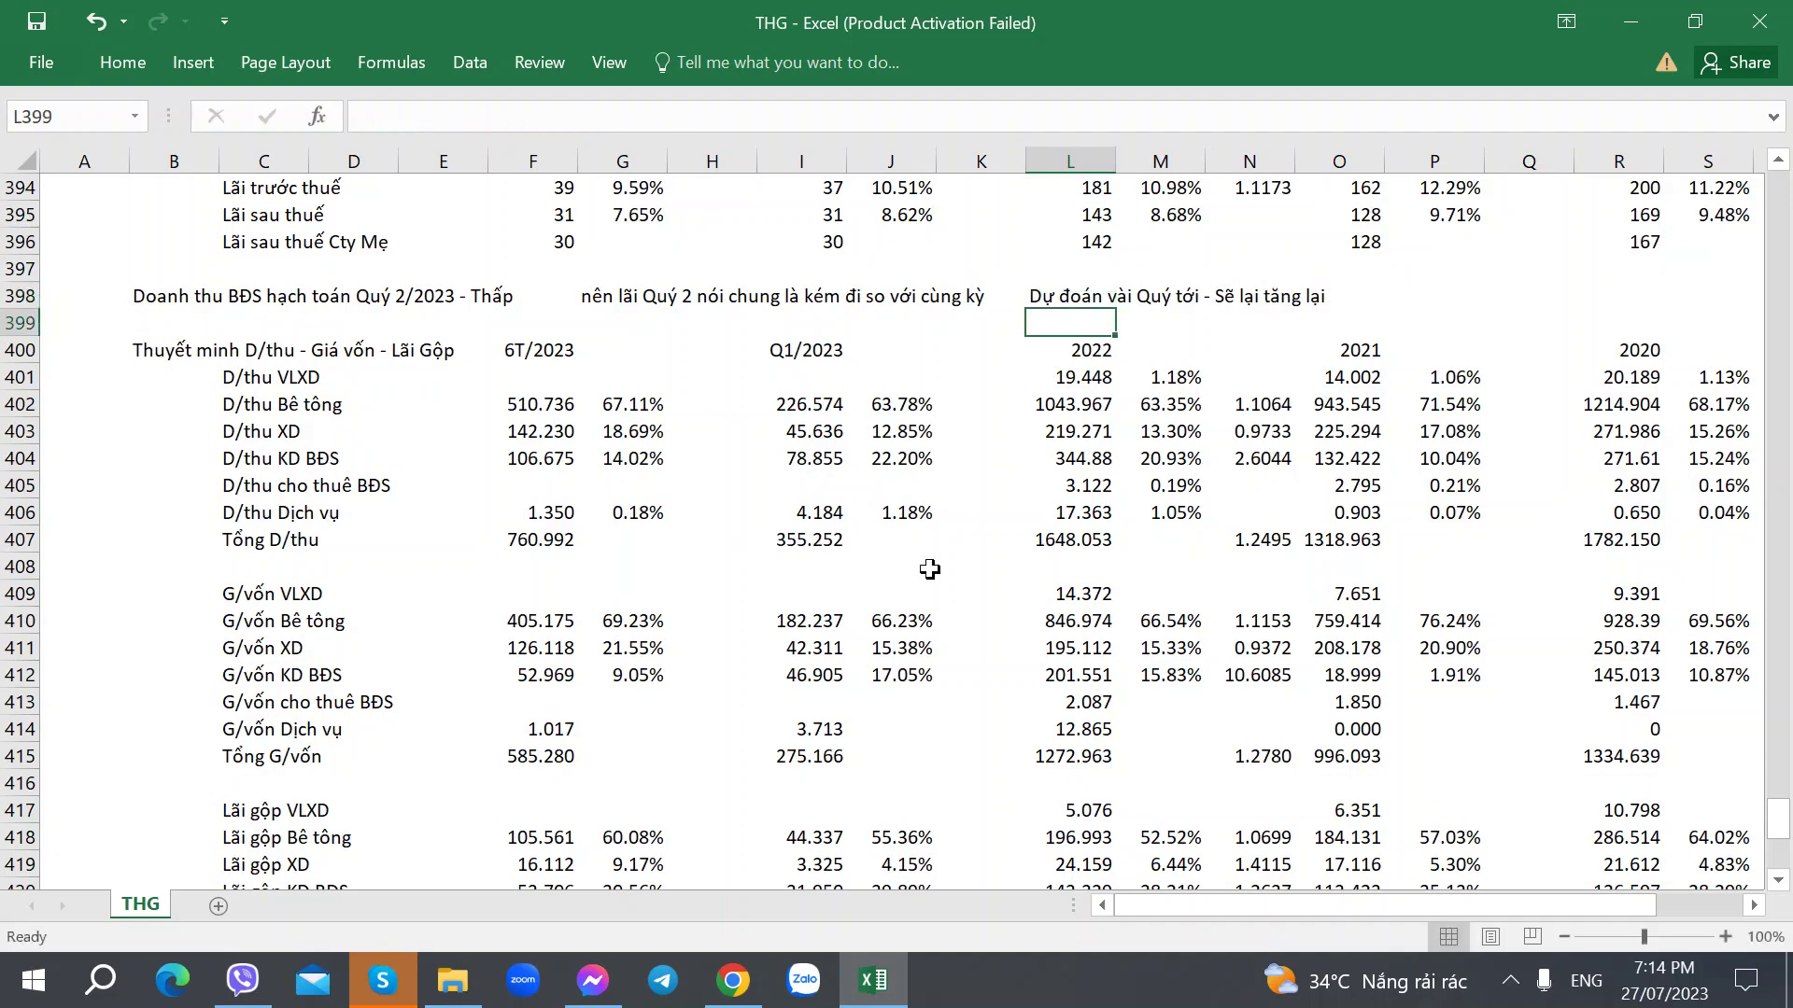
Copy the Q1/2023 gross margin formulas in I426:I431 into the 6T/2023 column, starting at F426.
scroll(925, 570, "down", 5)
scroll(717, 584, "down", 2)
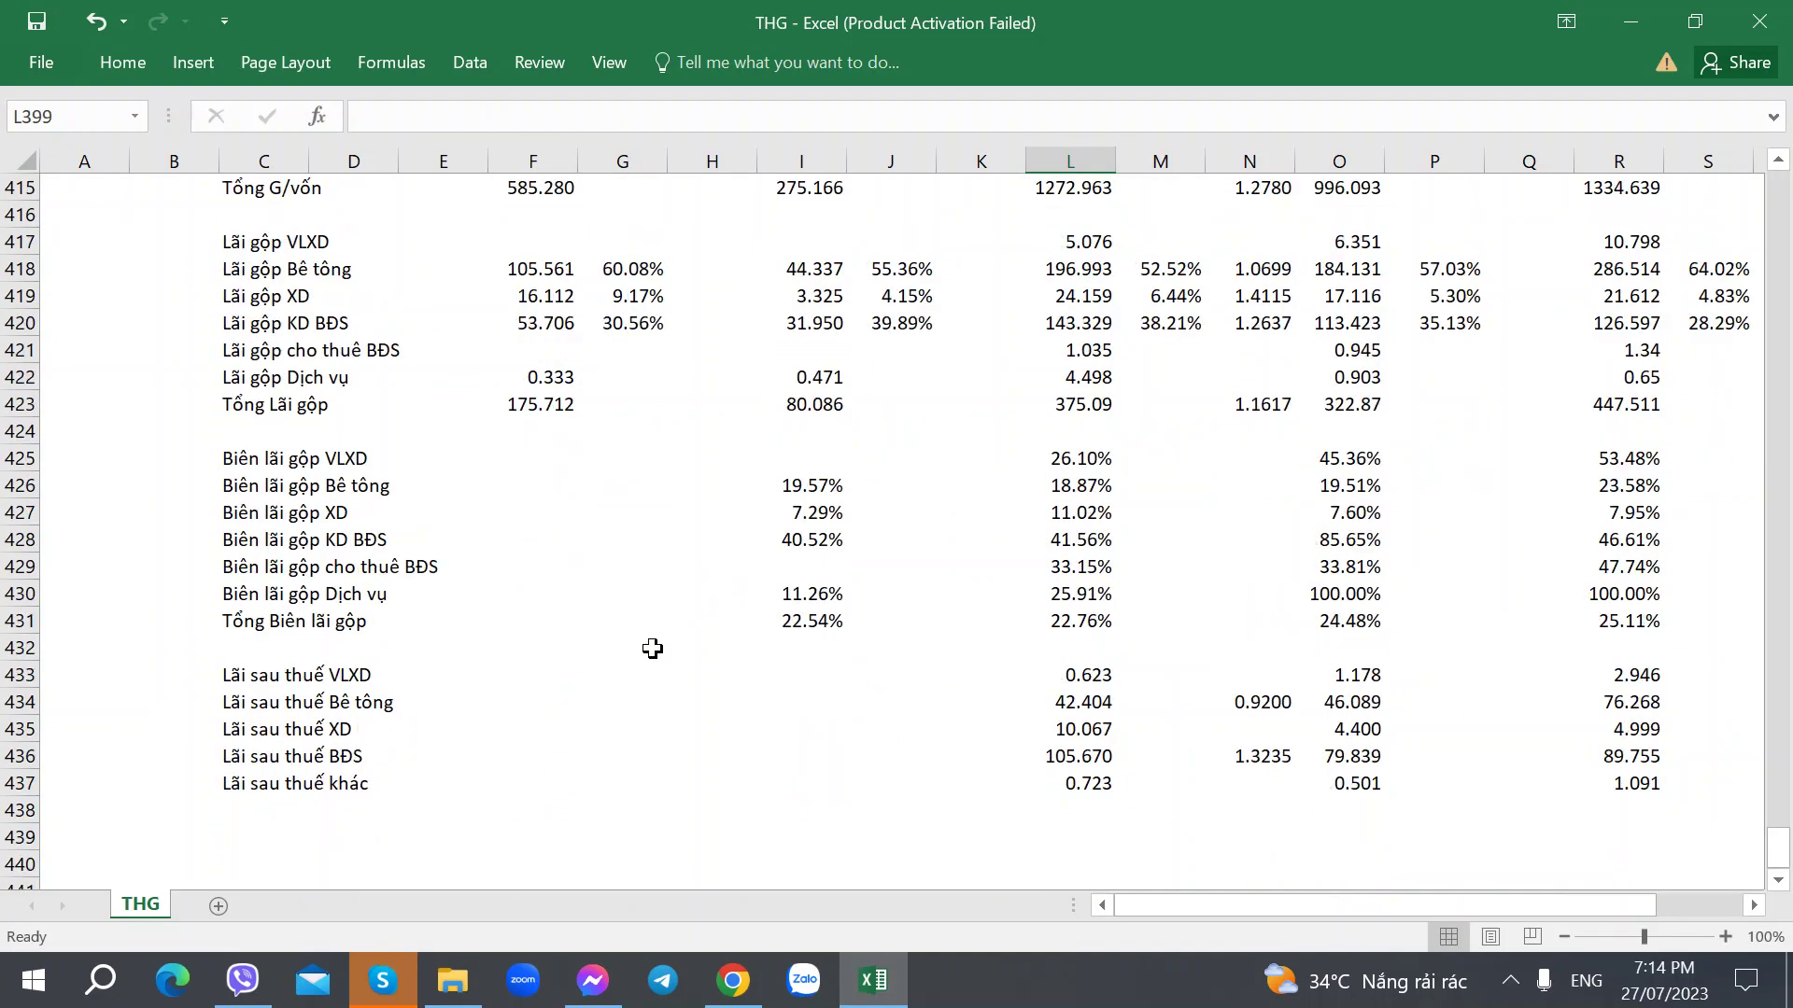
scroll(528, 551, "up", 1)
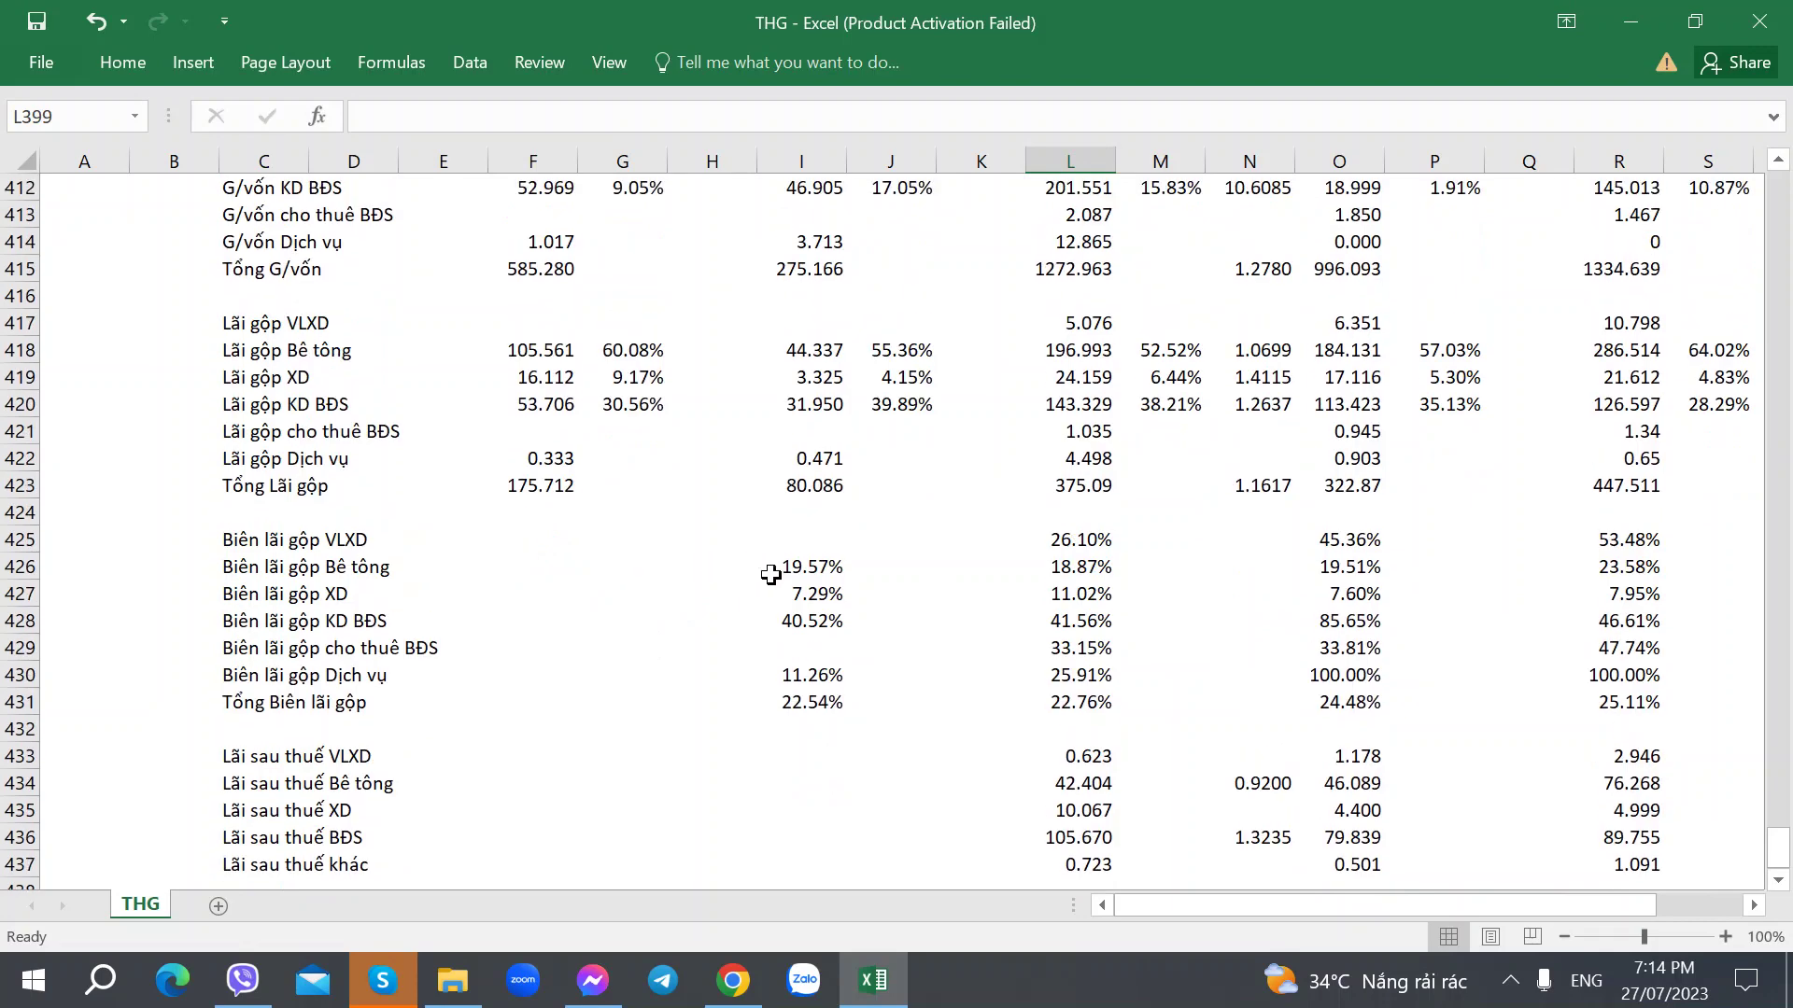
left_click(768, 573)
key("shift+Down")
key("shift+Down")
key("shift+Down")
key("shift+Down")
key("shift+Down")
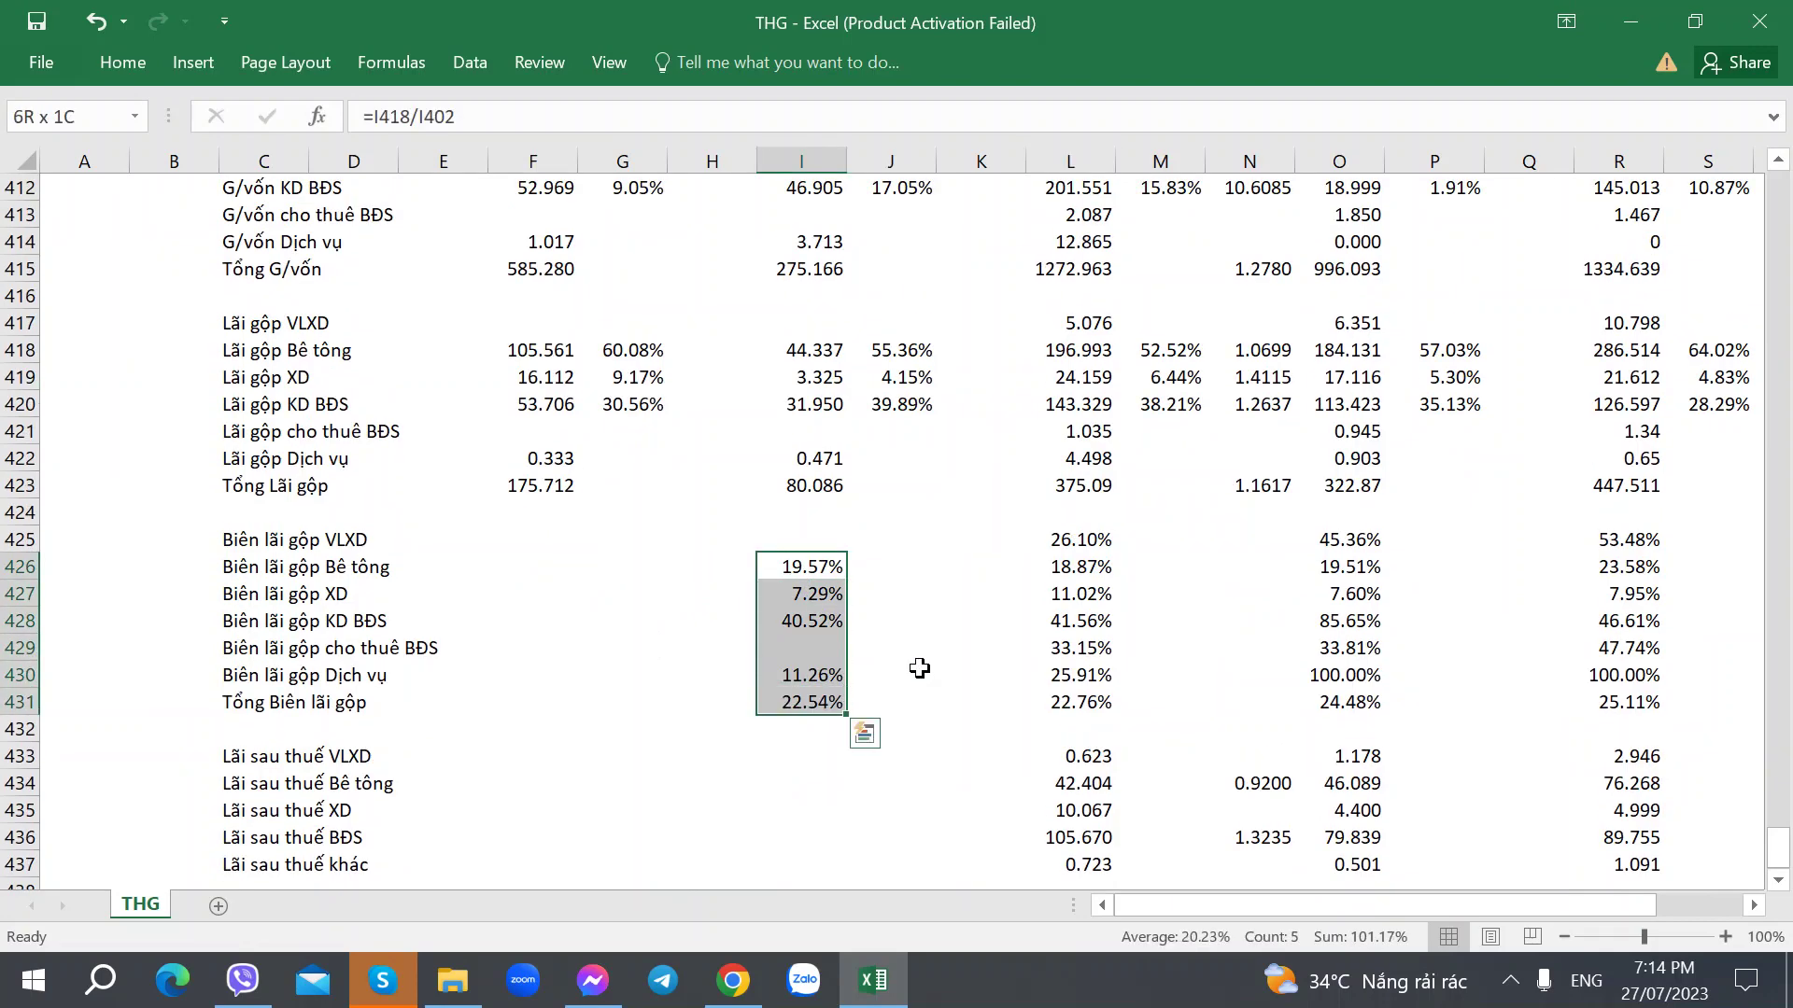
key("ctrl+c")
key("Left")
key("Left")
key("Left")
key("ctrl+v")
key("Right")
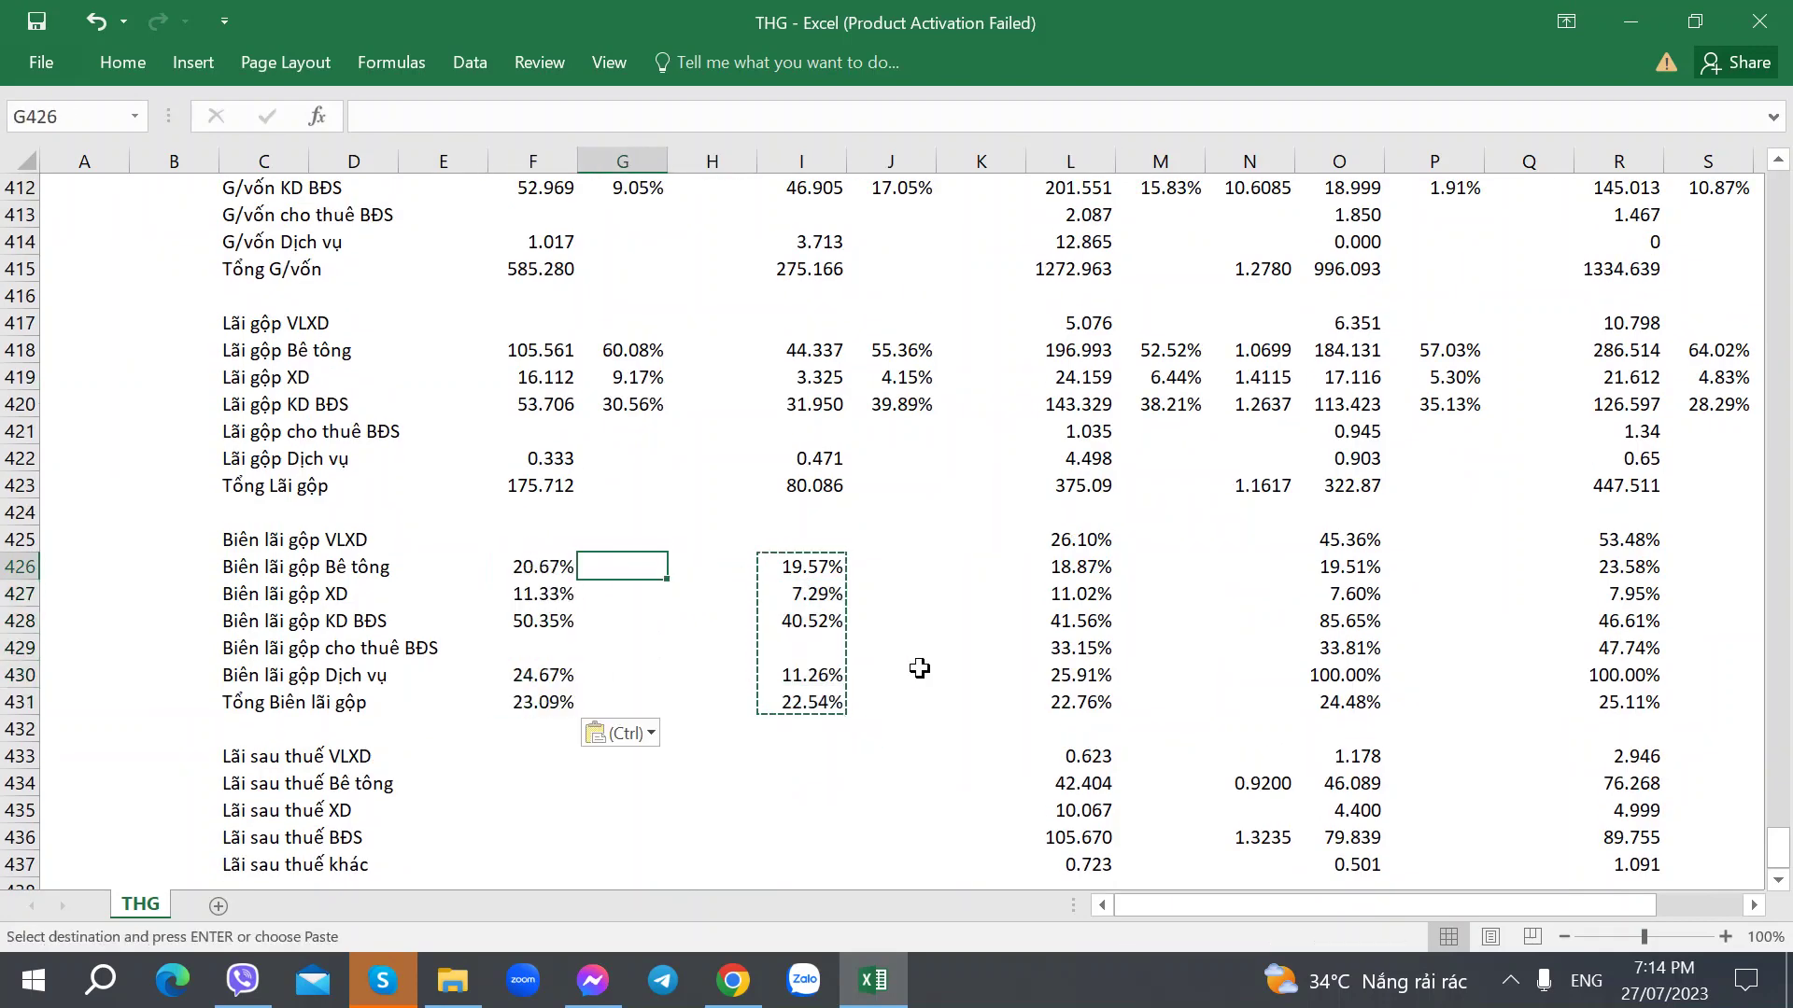
Compare the real-estate gross margin of 6T/2023 in F428 with Q1/2023 in I428, and check the real-estate revenue row.
left_click(551, 622)
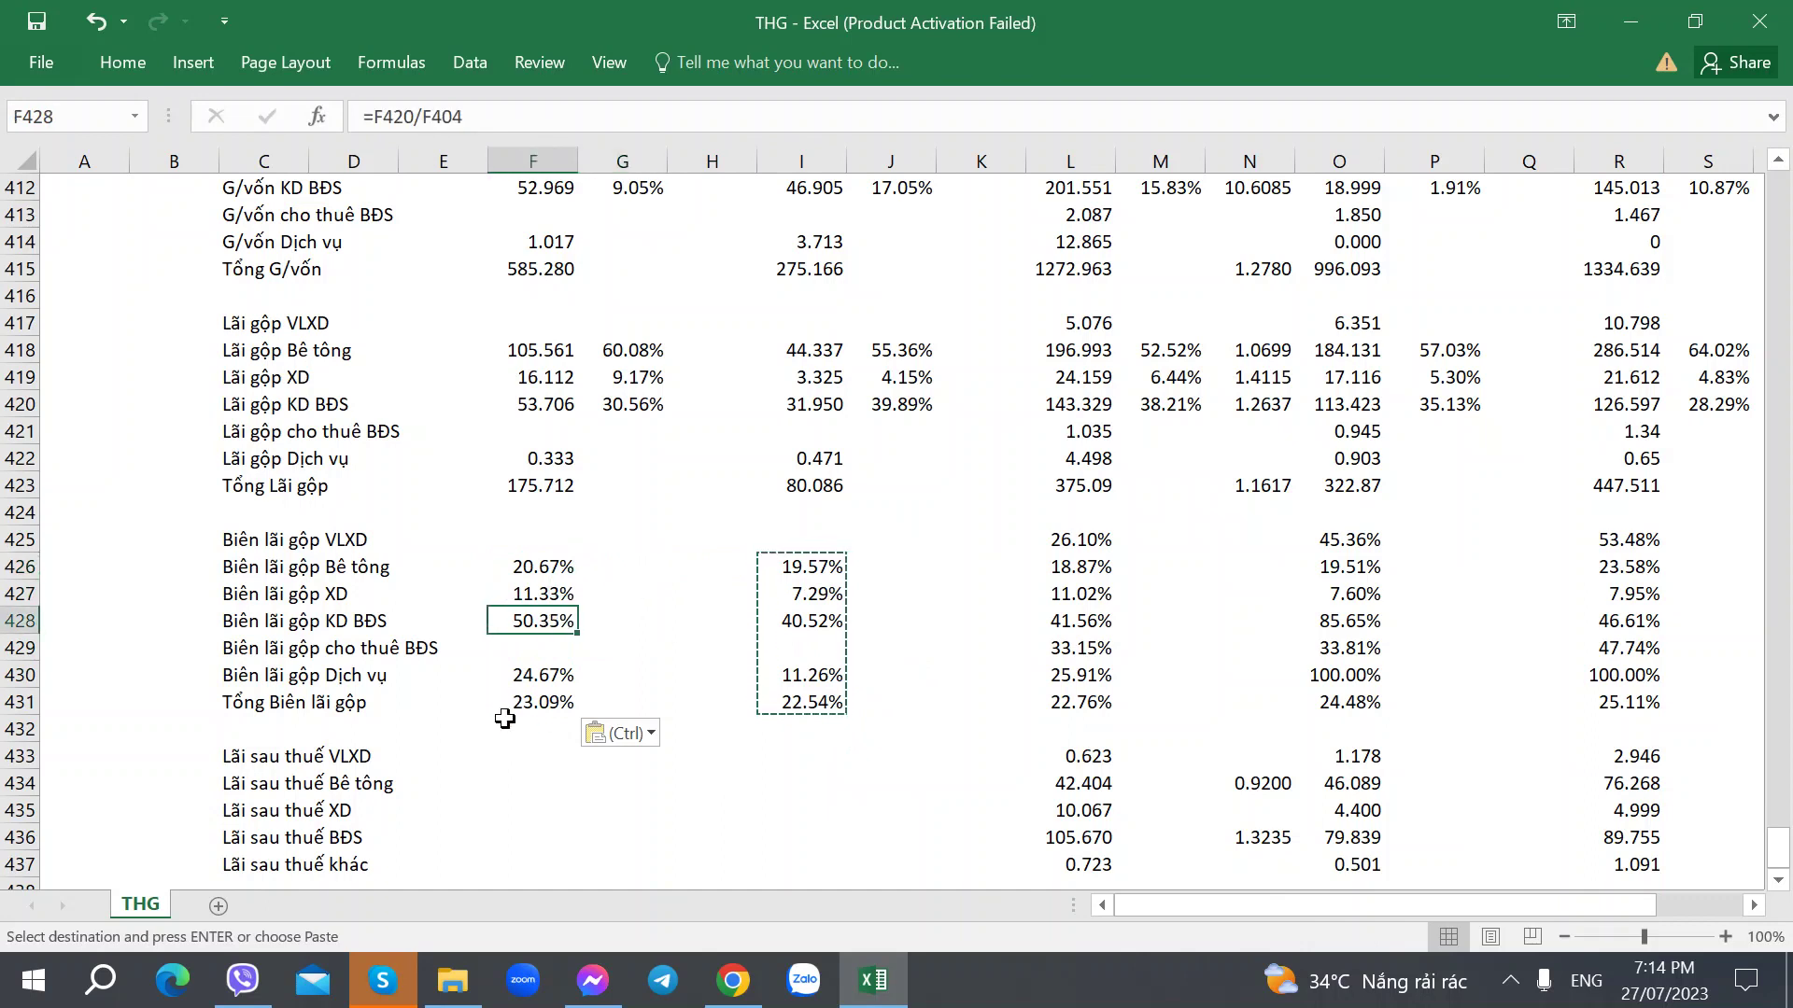
left_click(809, 620)
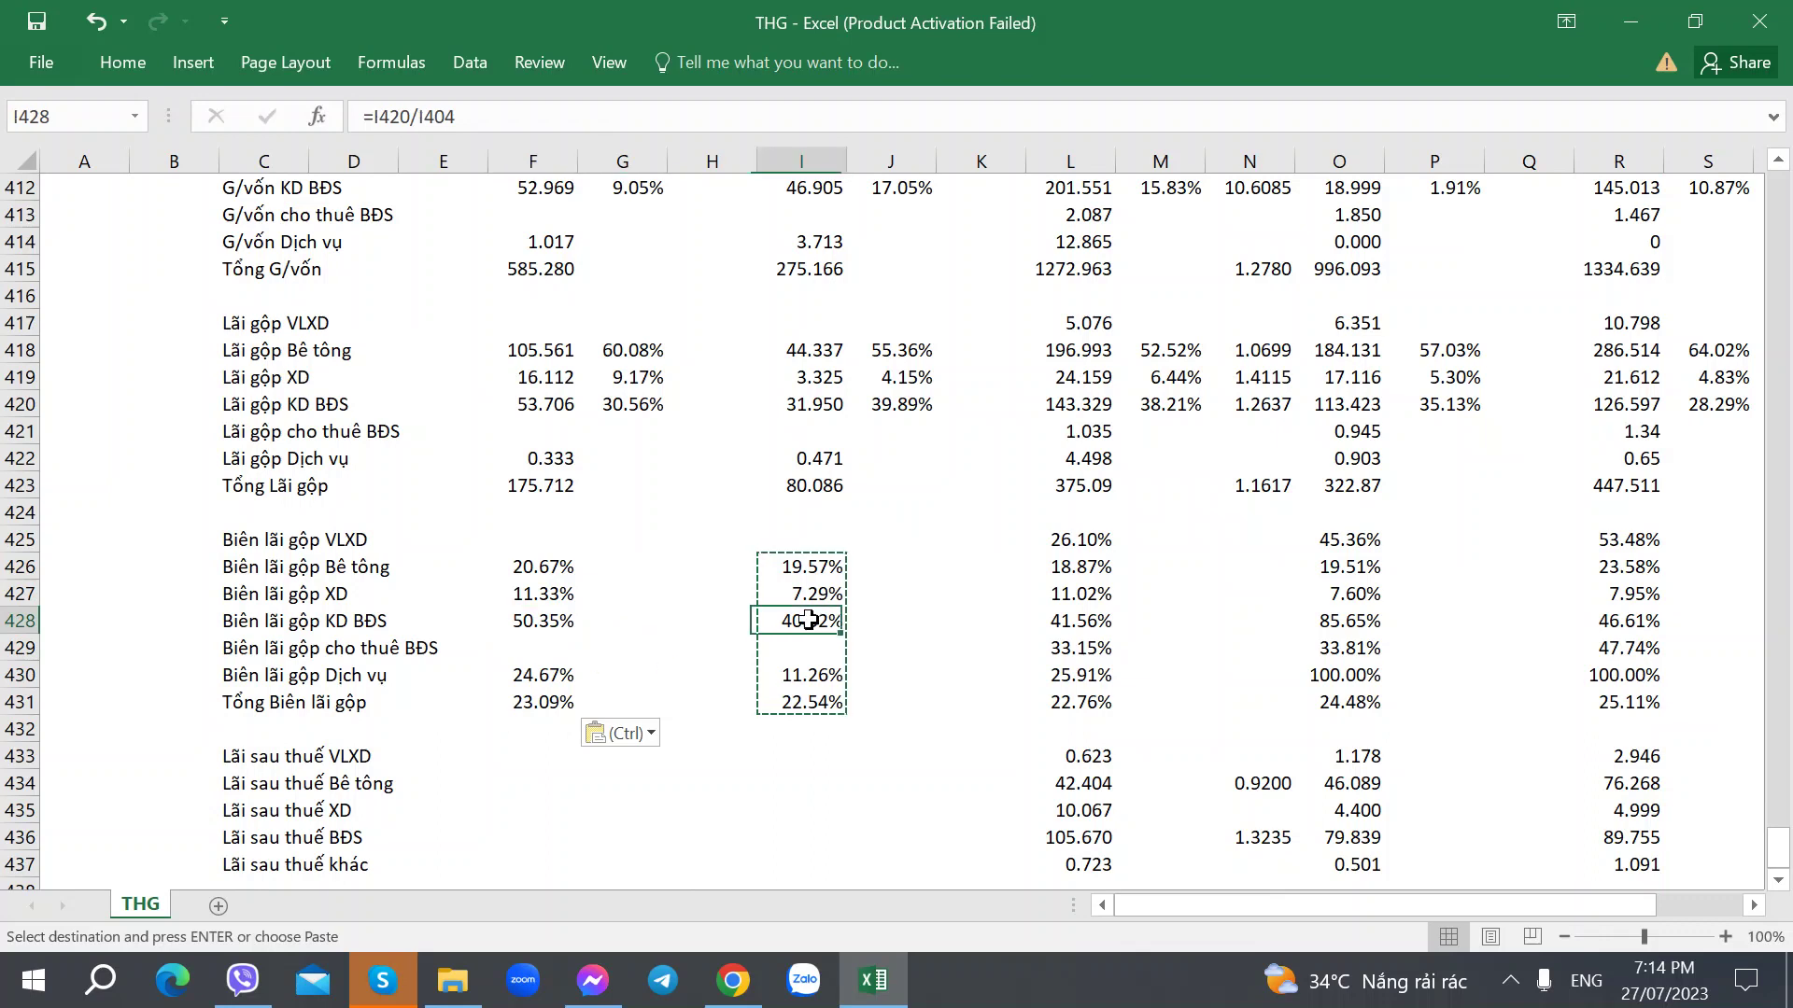
left_click(537, 622)
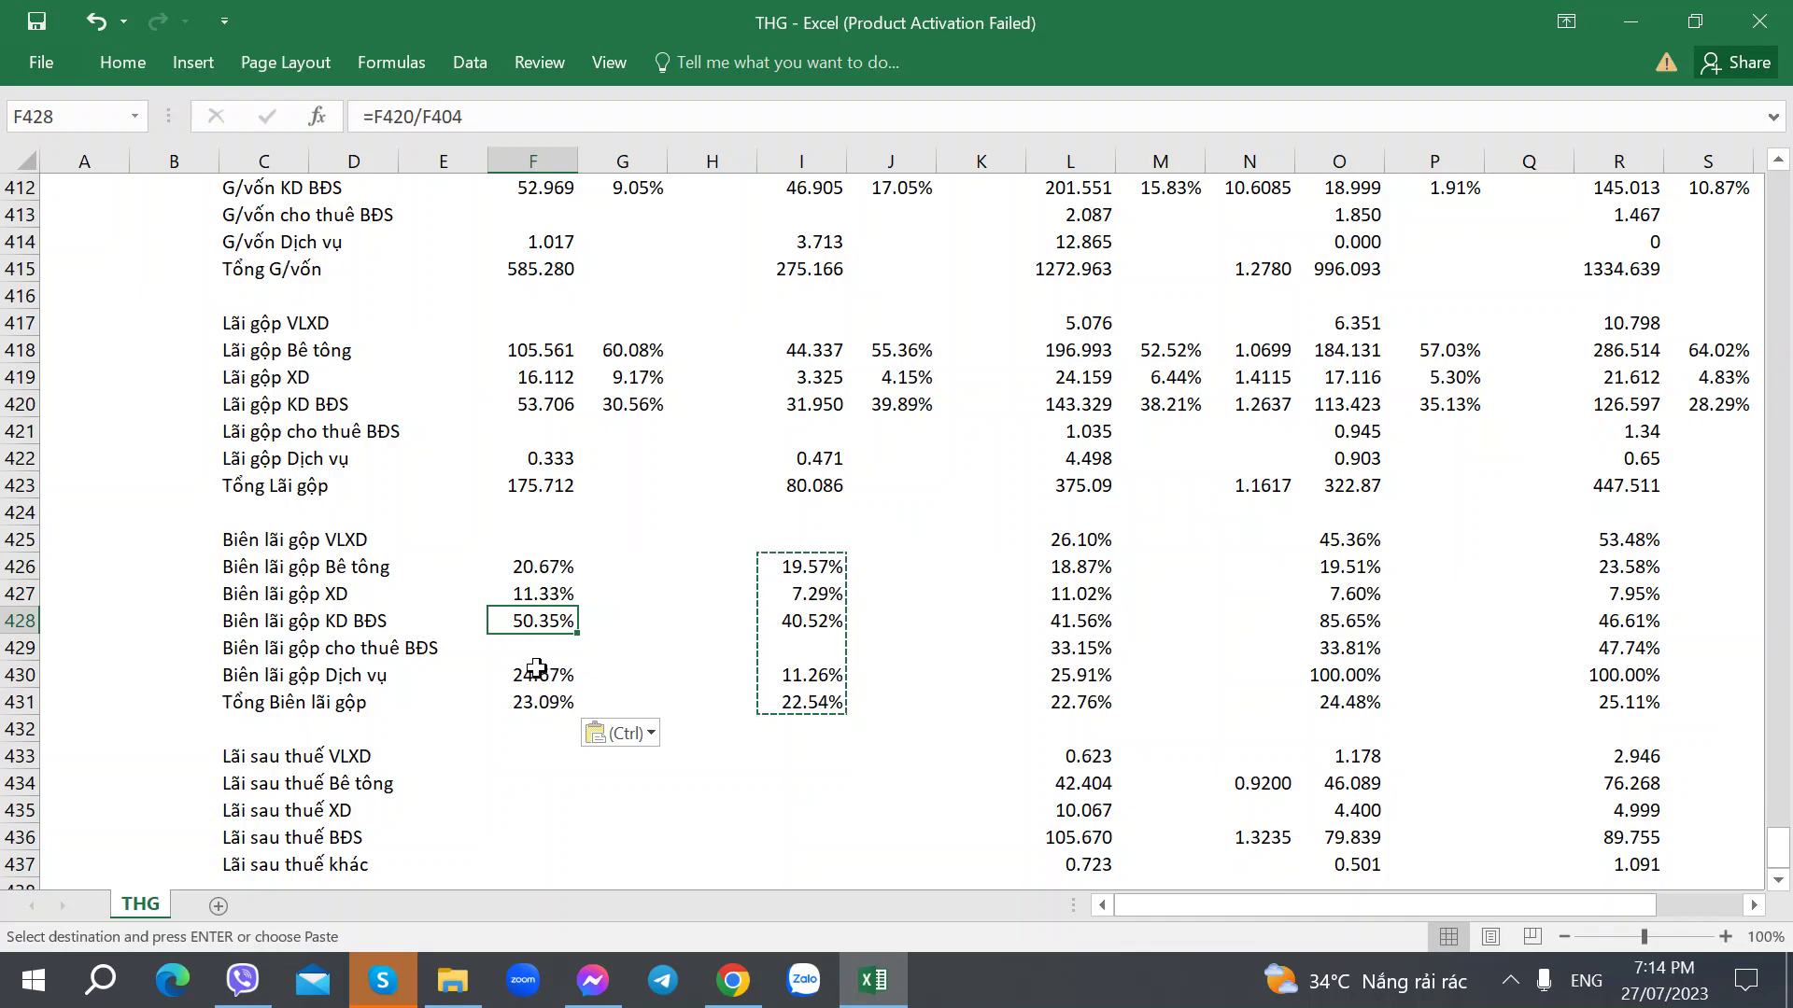
scroll(492, 689, "up", 8)
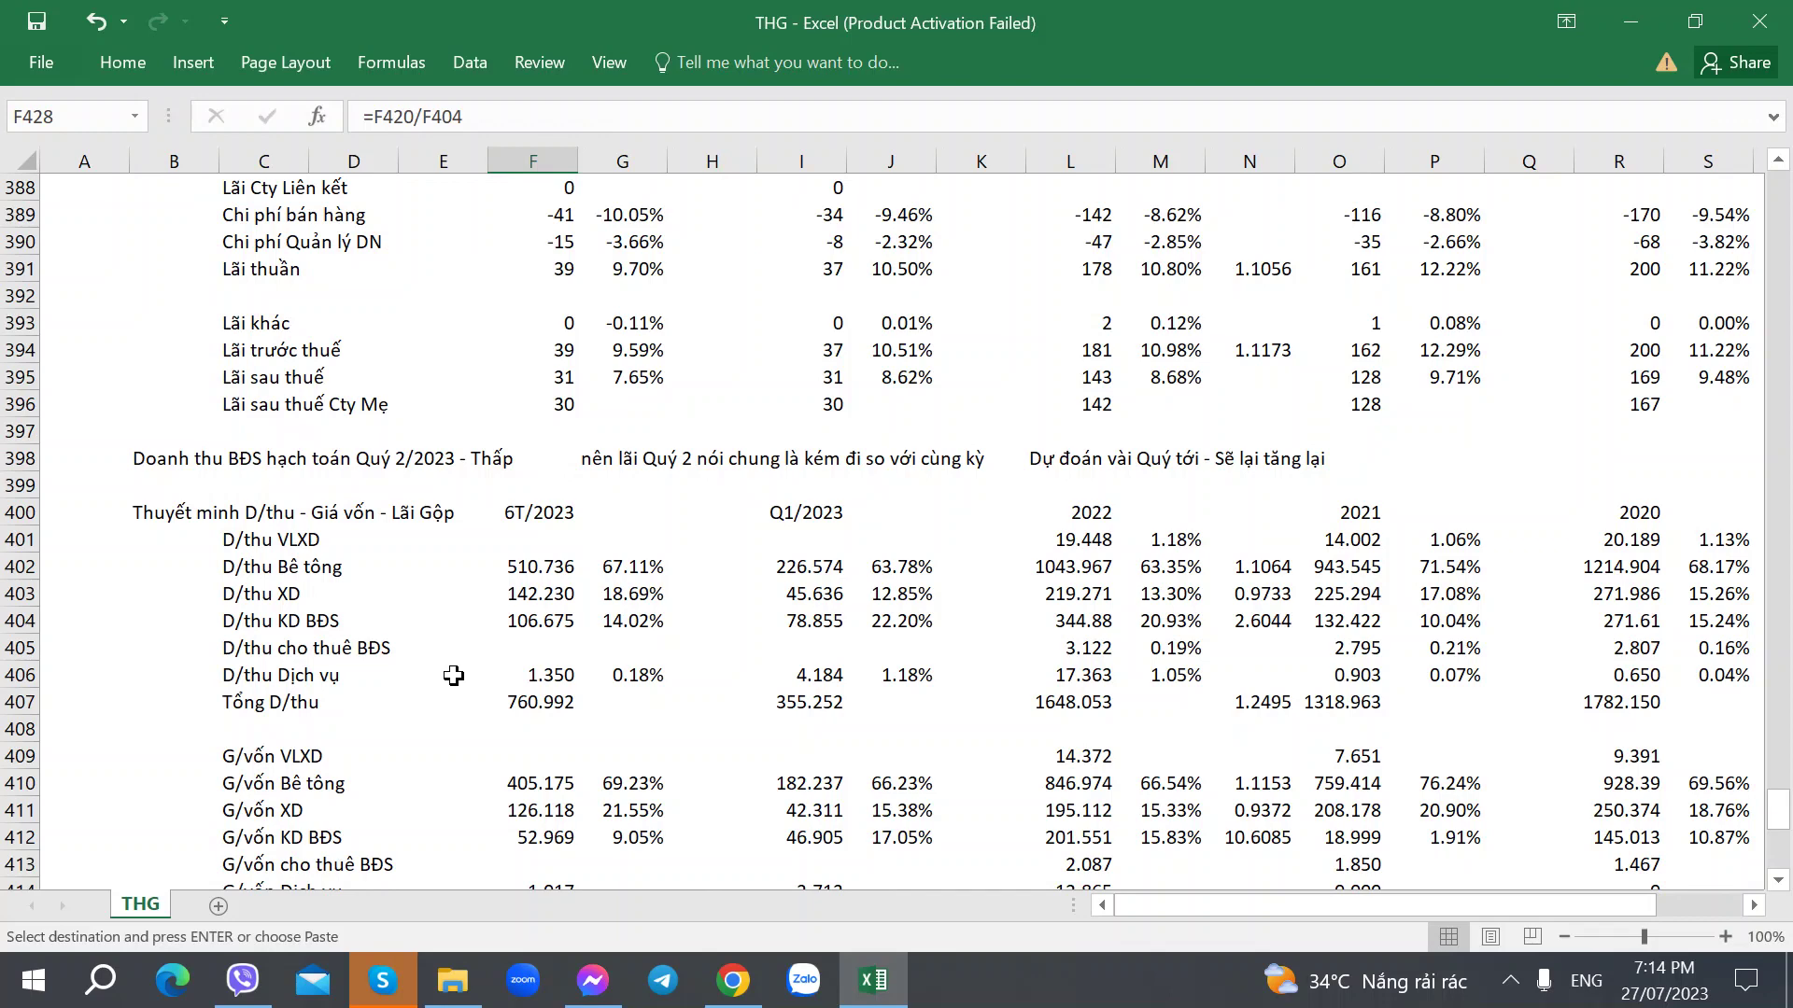
left_click(452, 619)
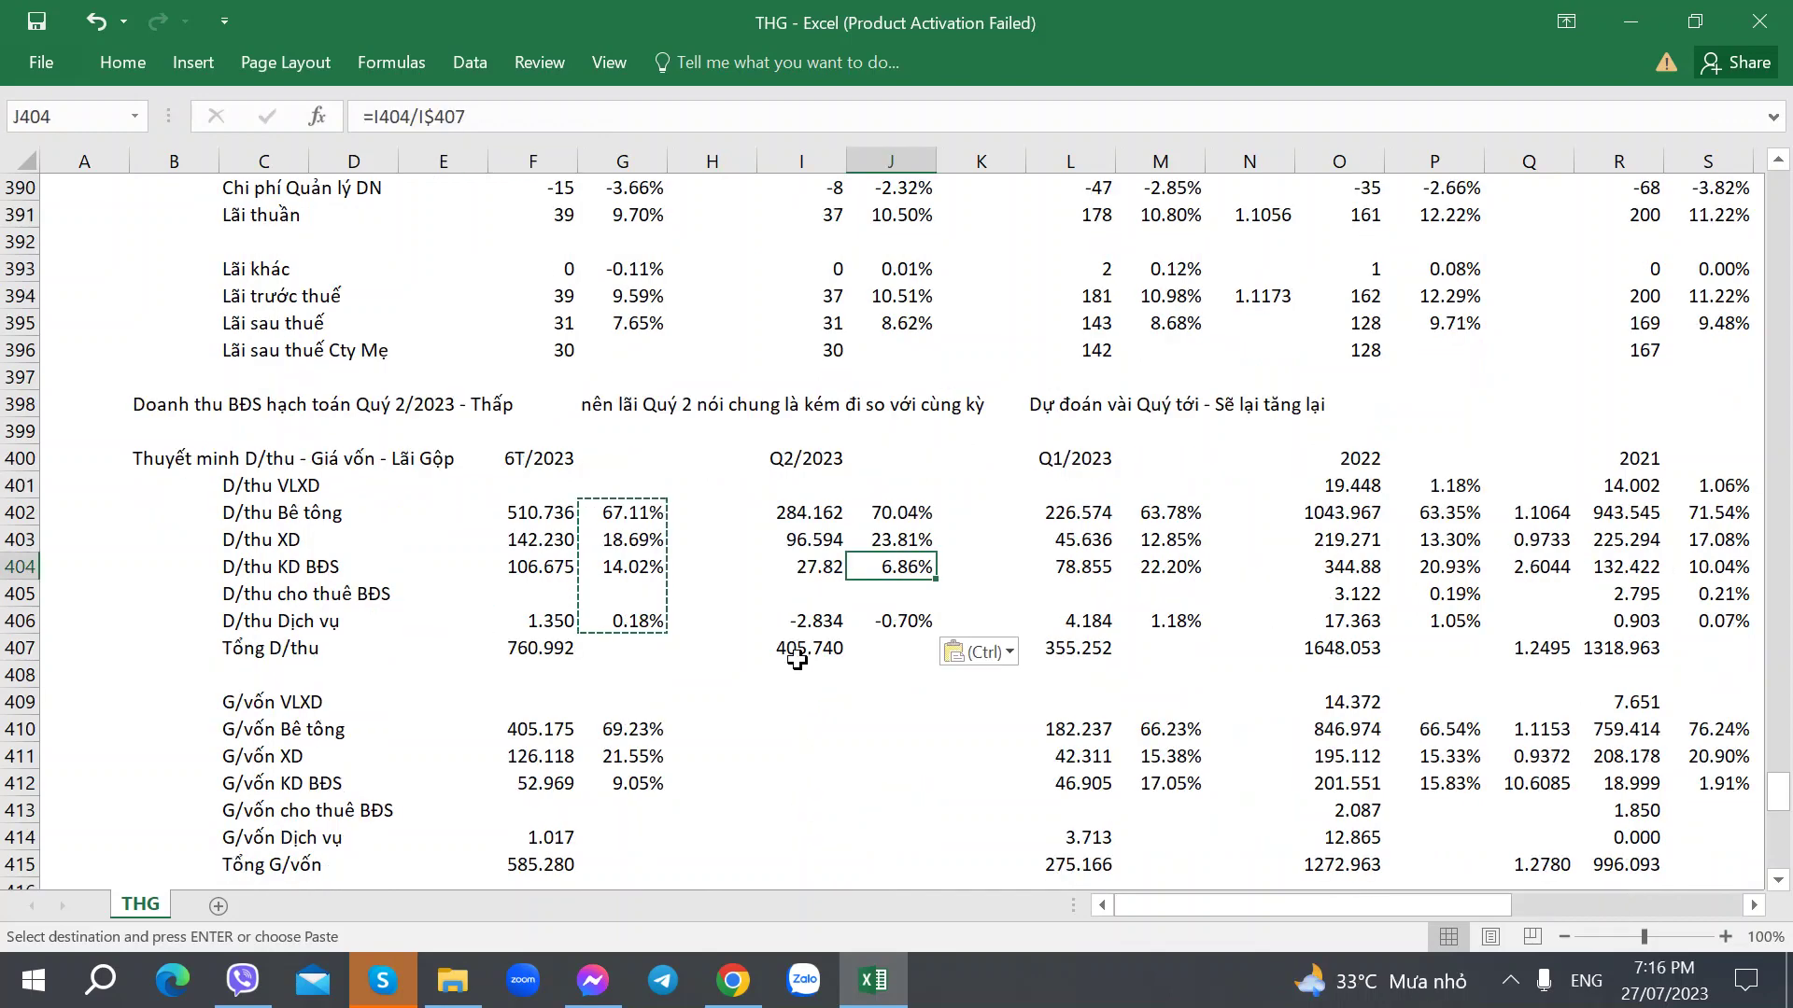
Review the Q2/2023 segment revenue and compare the real-estate revenue share across Q2/2023, Q1/2023 and 2022.
left_click(801, 521)
left_click(776, 456)
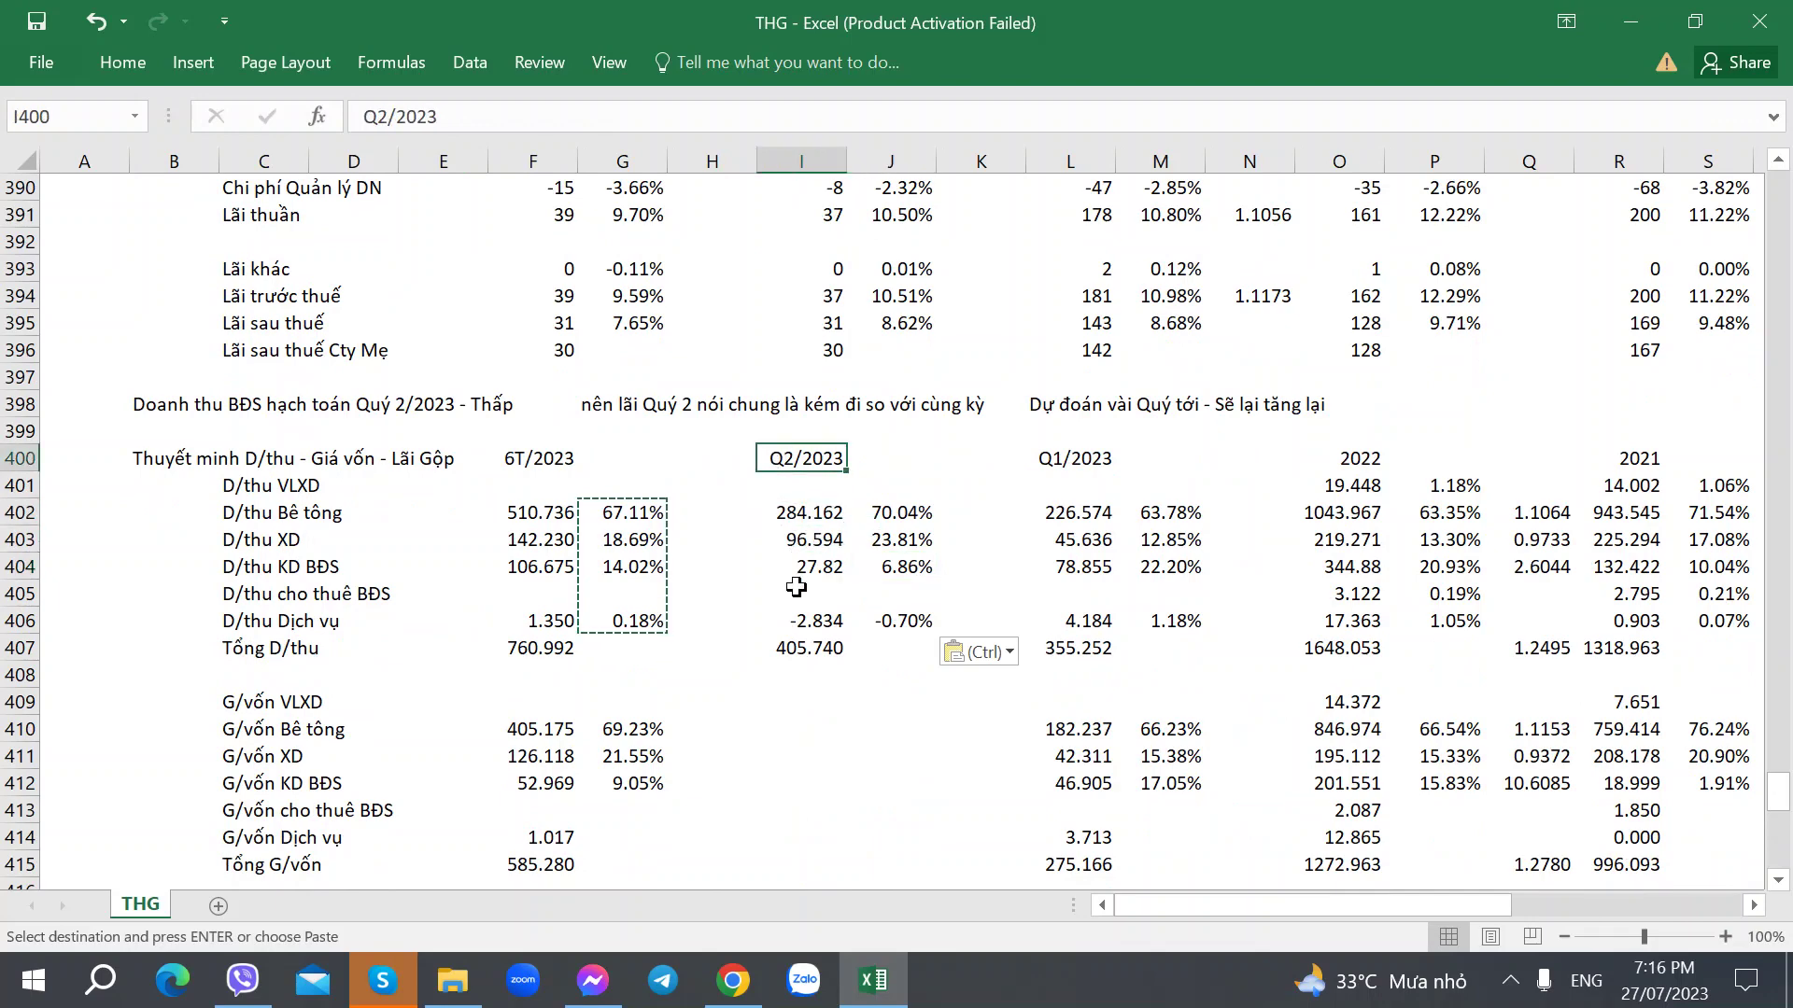
left_click(796, 621)
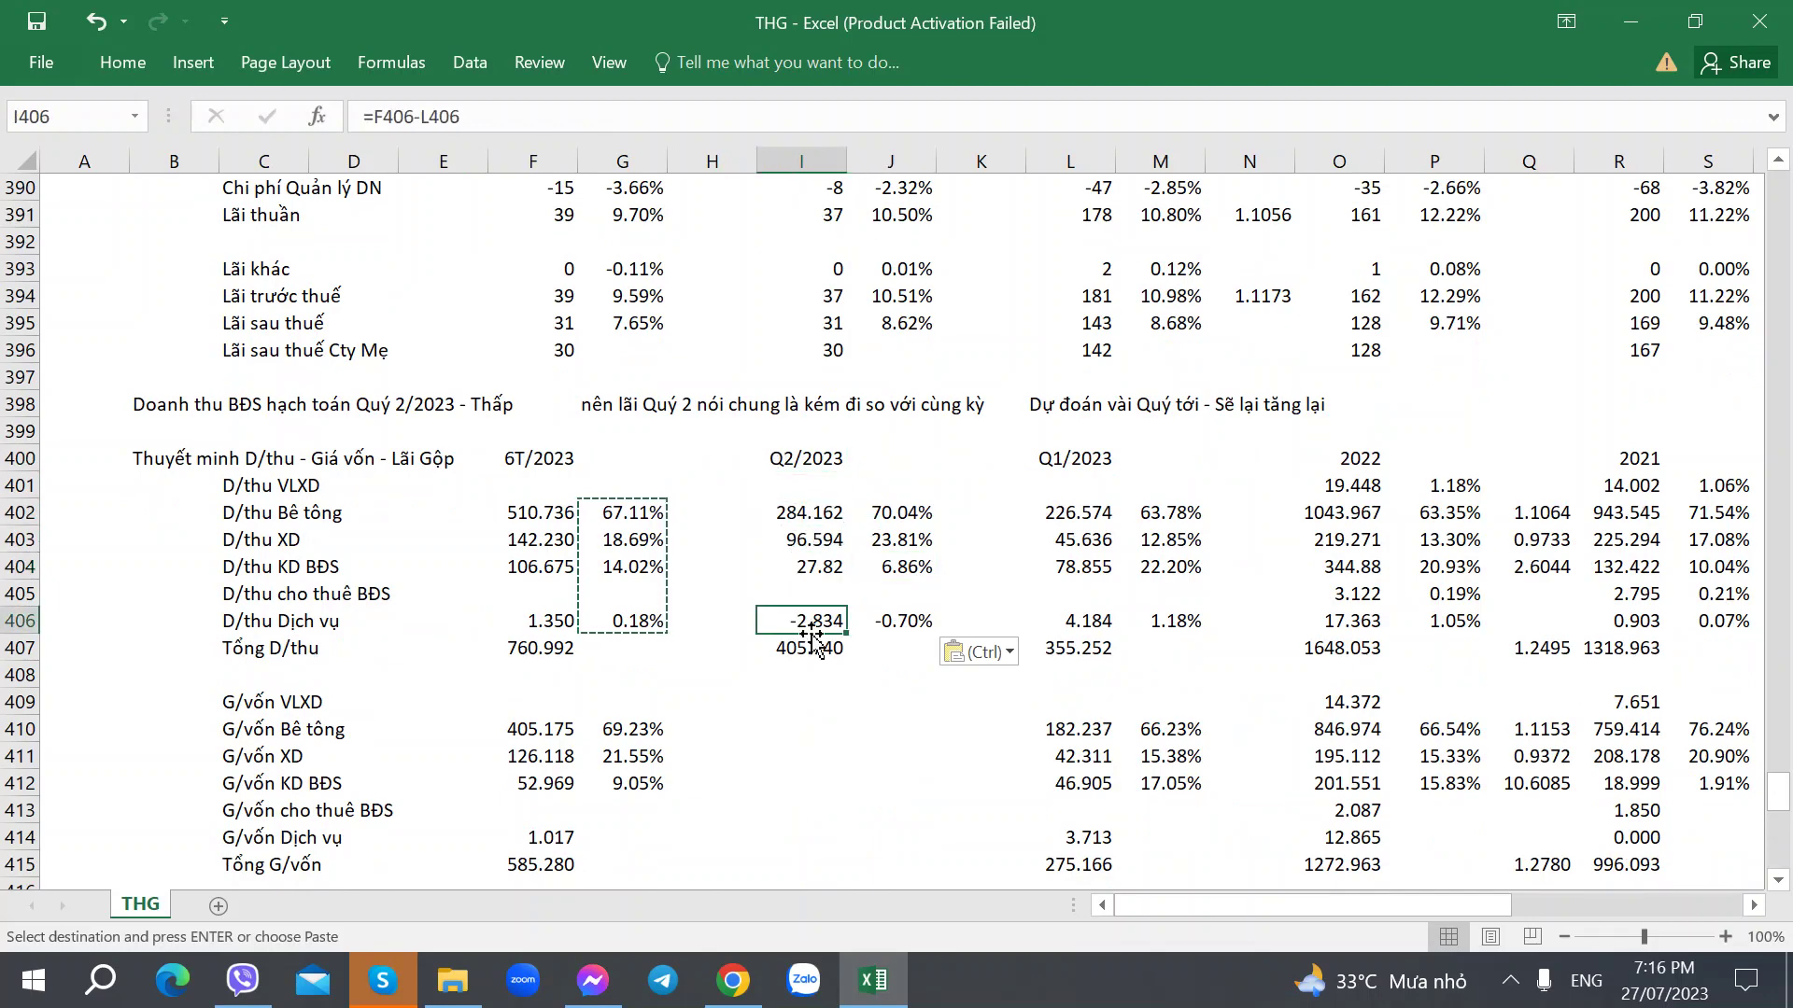
left_click(899, 577)
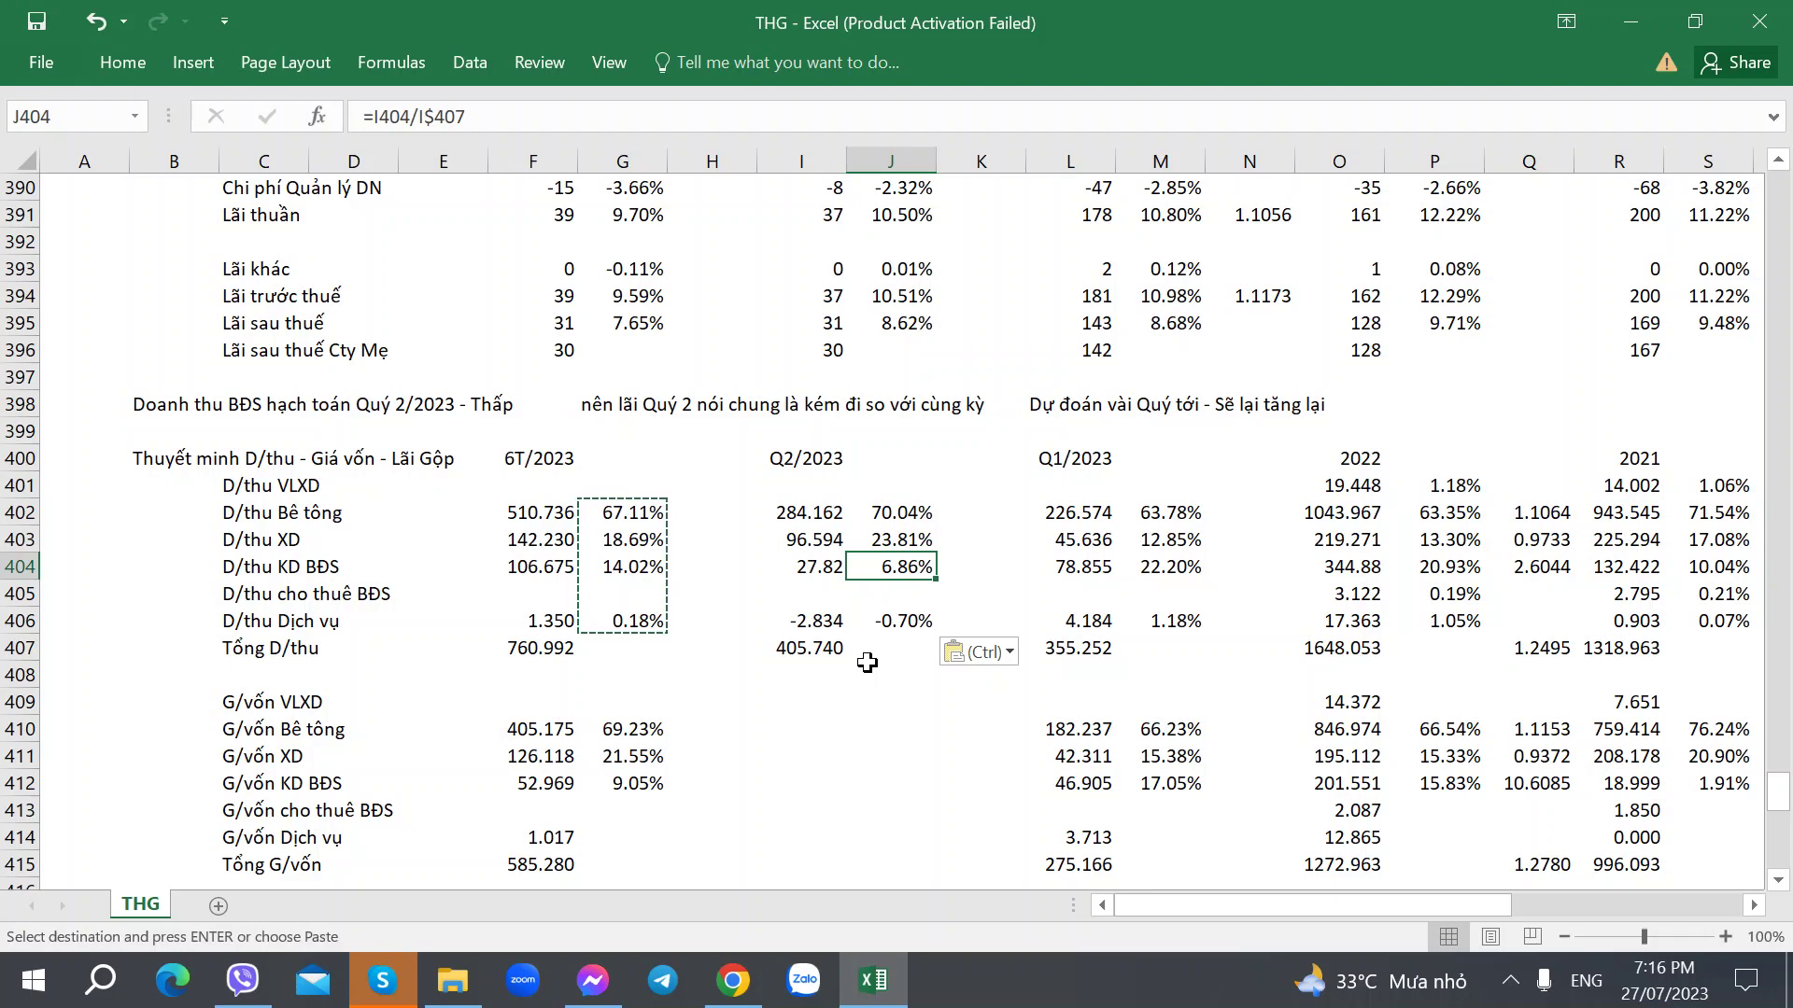
left_click(1145, 569)
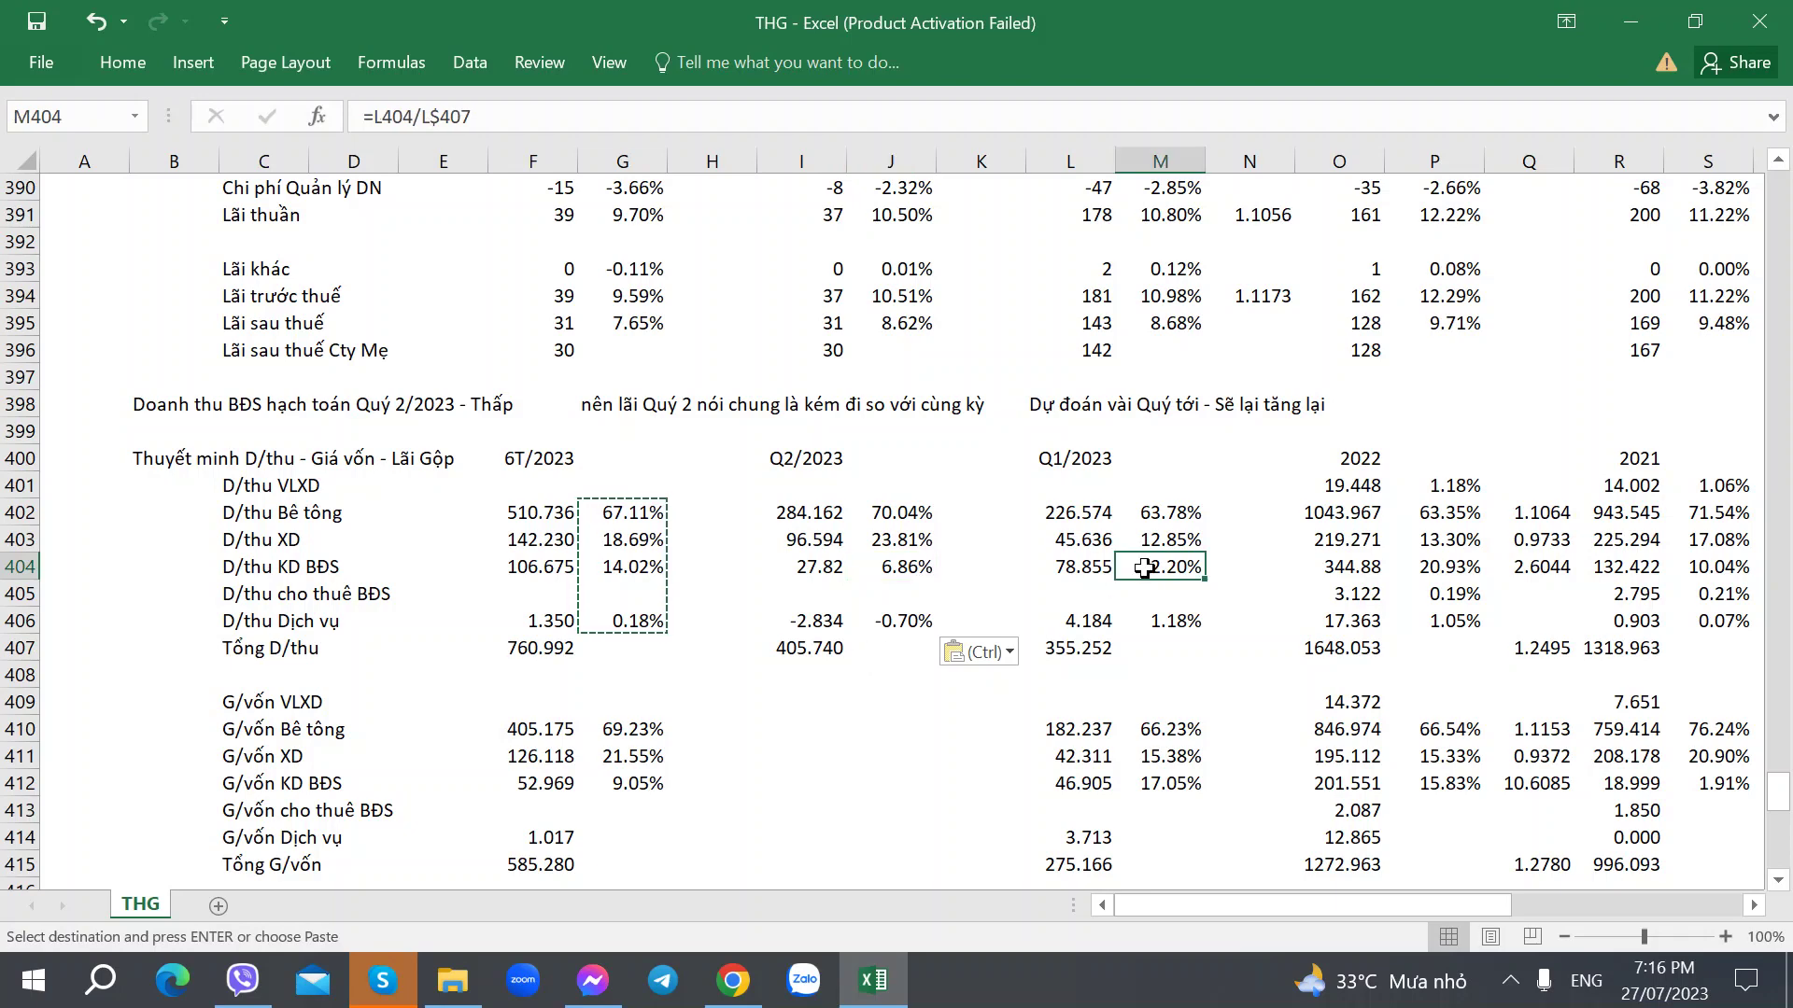
left_click(1480, 567)
left_click(929, 572)
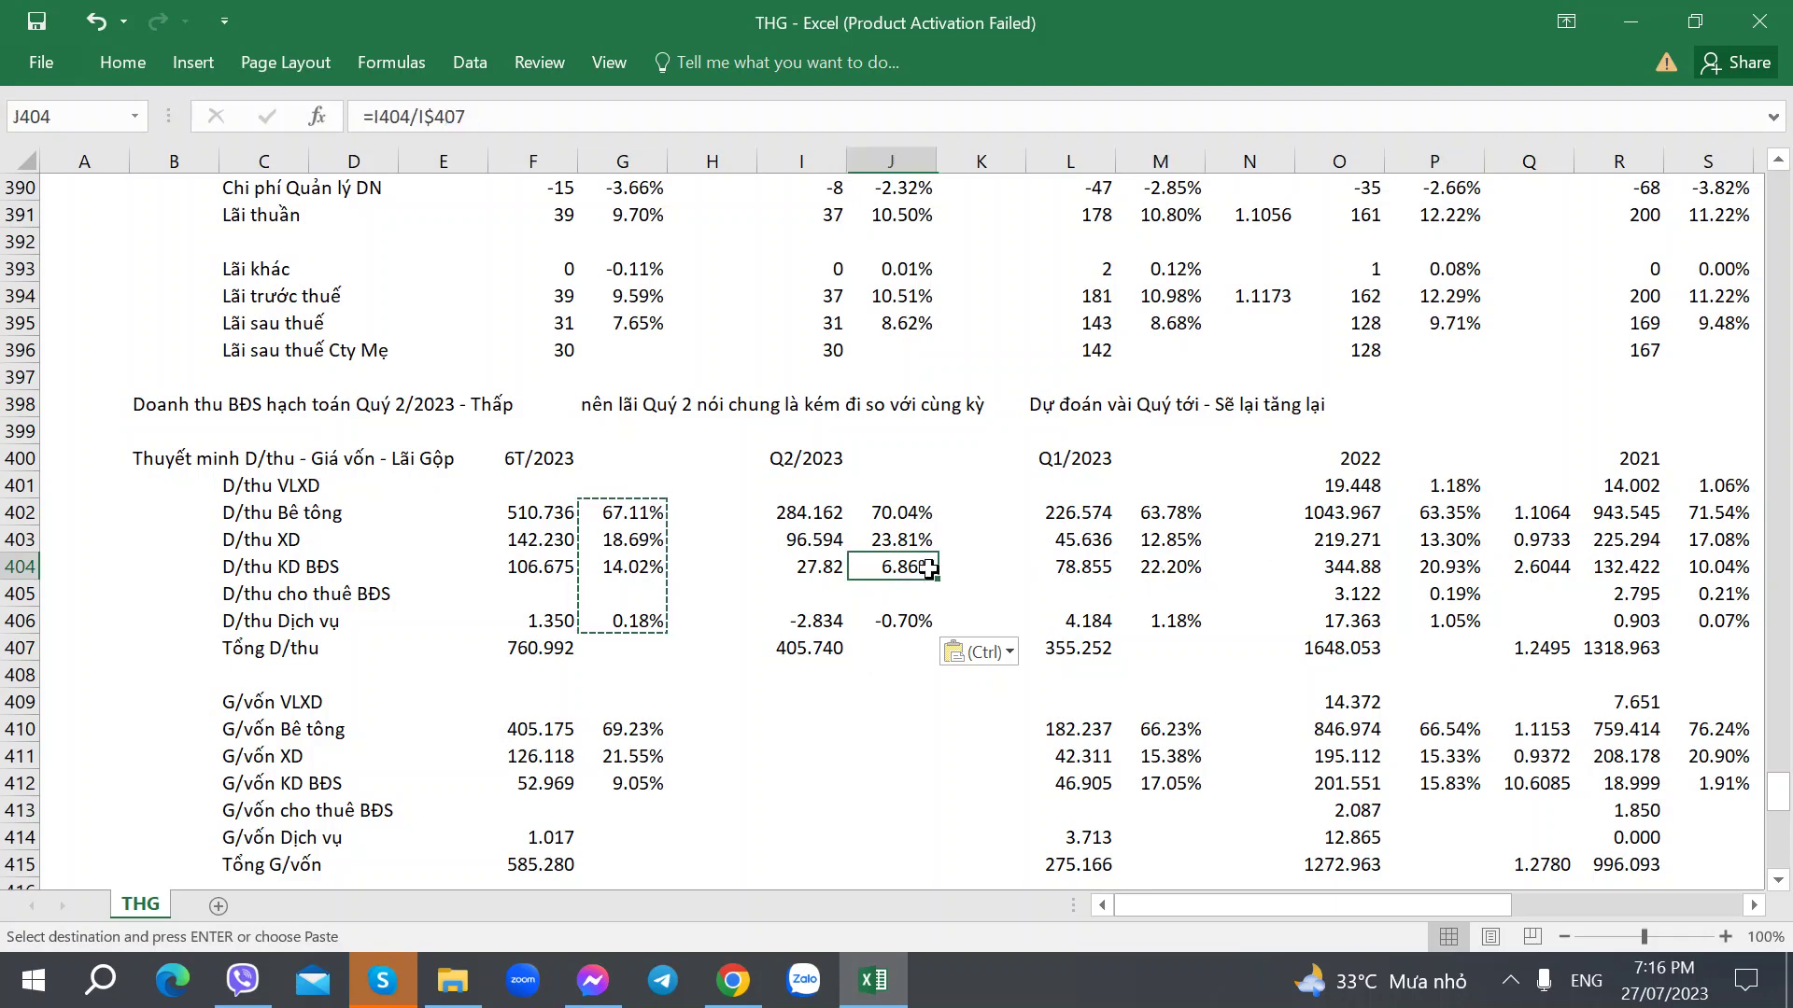
scroll(896, 595, "down", 1)
scroll(896, 595, "down", 1)
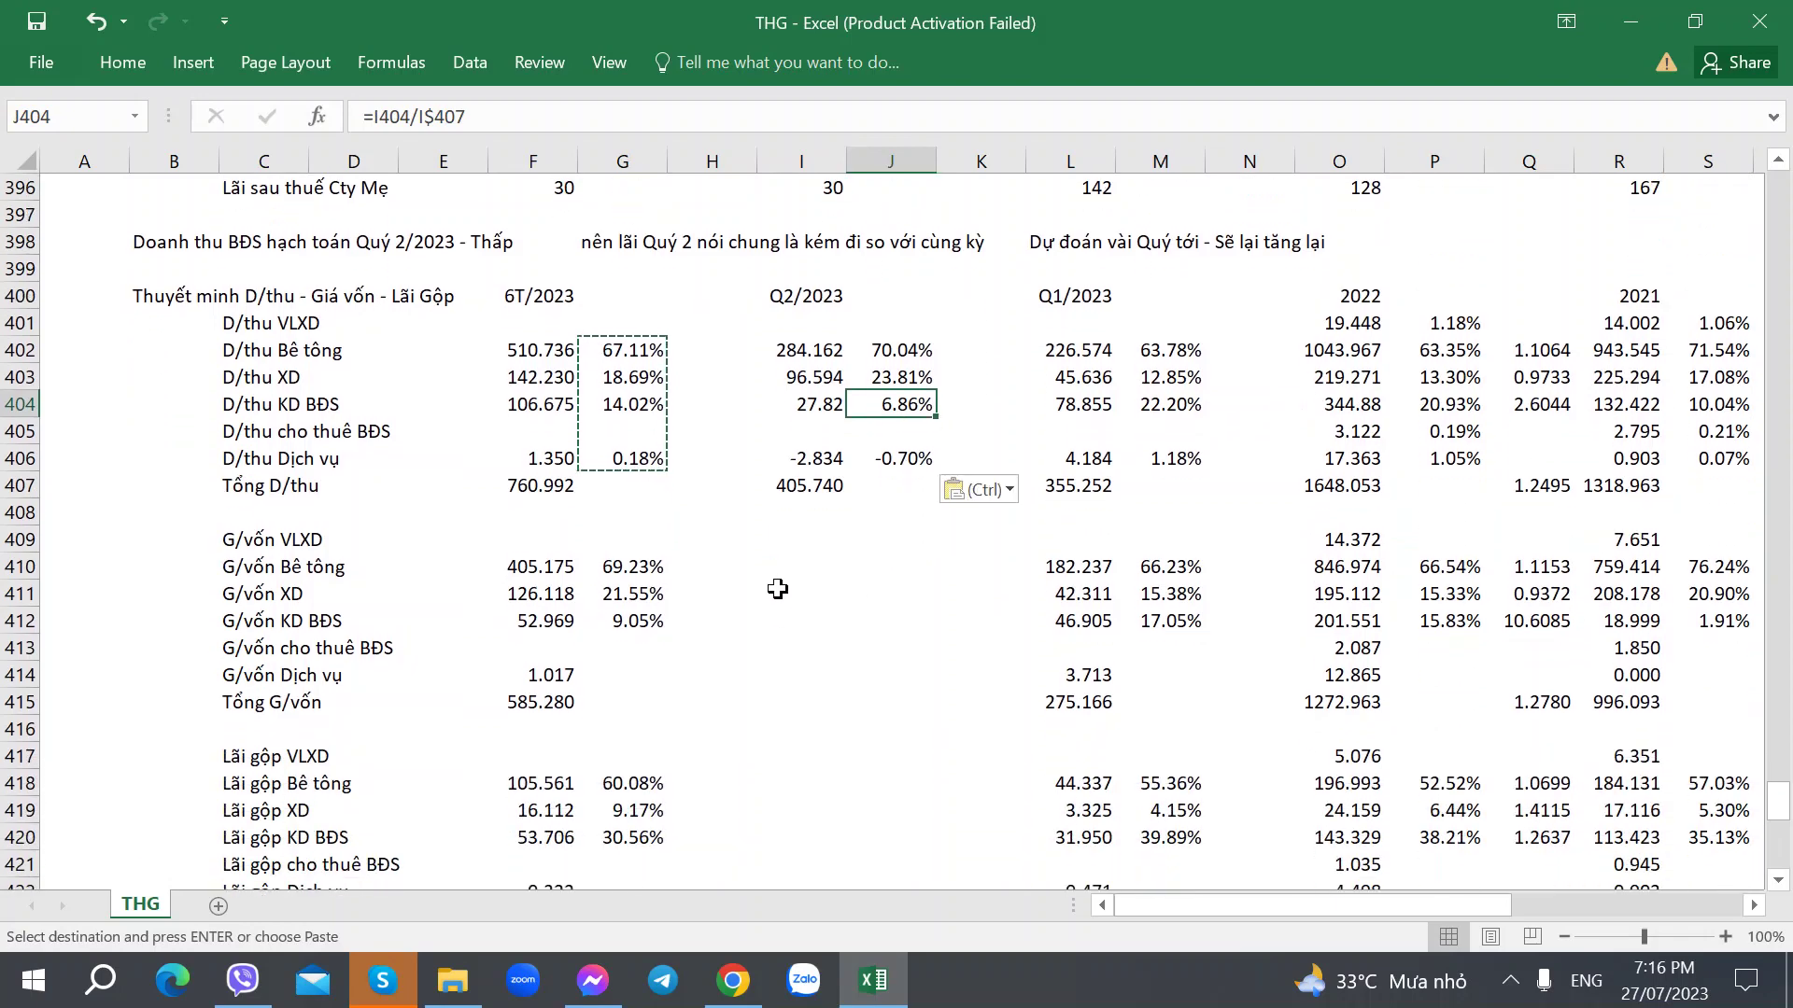
left_click(789, 565)
left_click(569, 574)
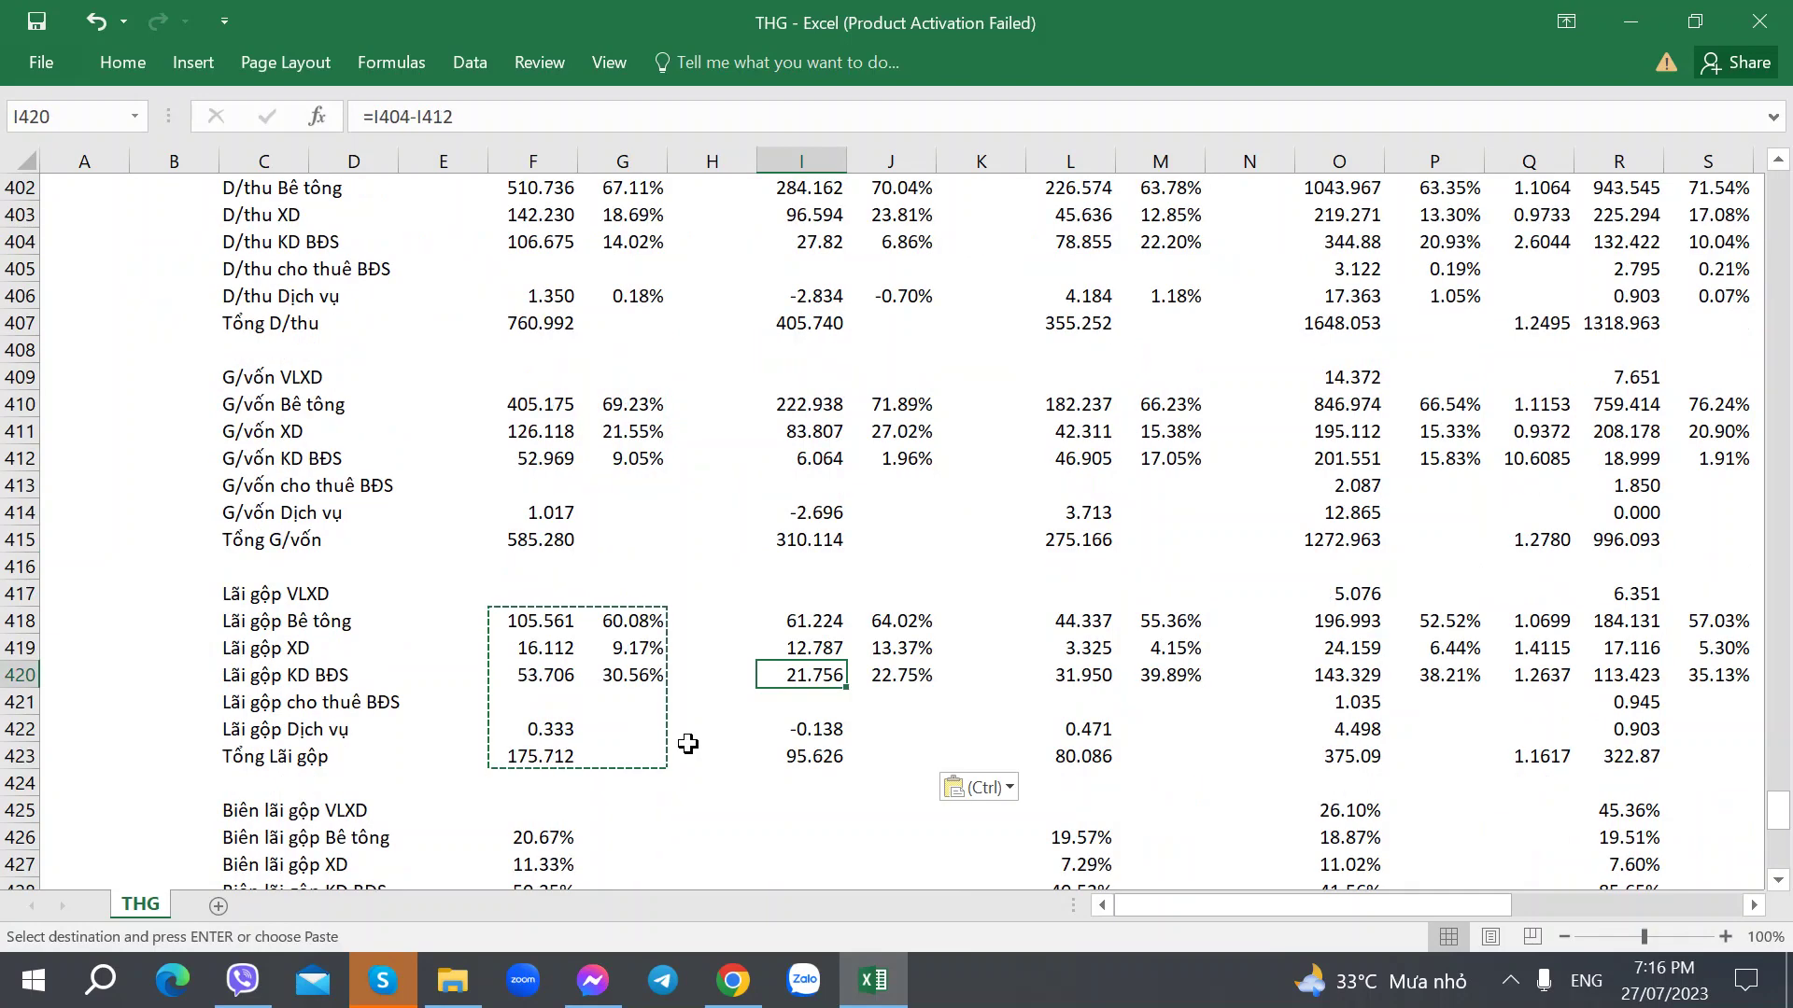
Check the Q2/2023 real-estate gross profit in I420 against its revenue in I404 and cost in I412.
left_click(688, 731)
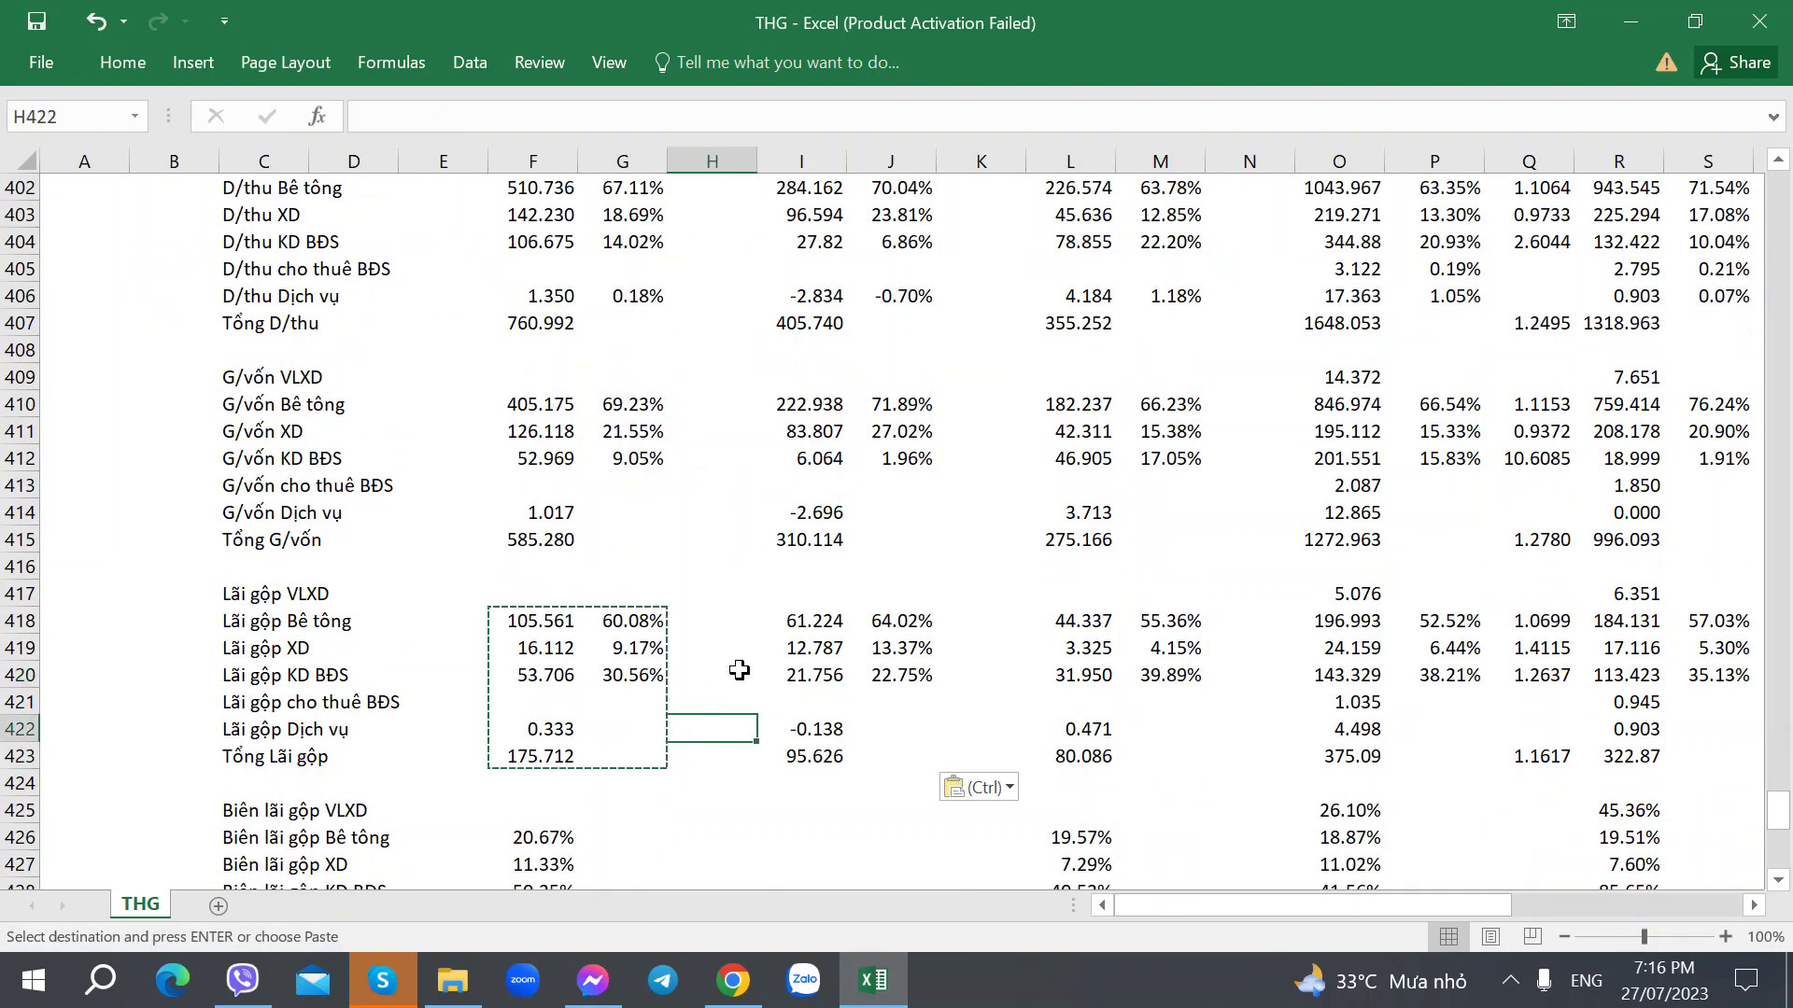
left_click(839, 597)
left_click(807, 674)
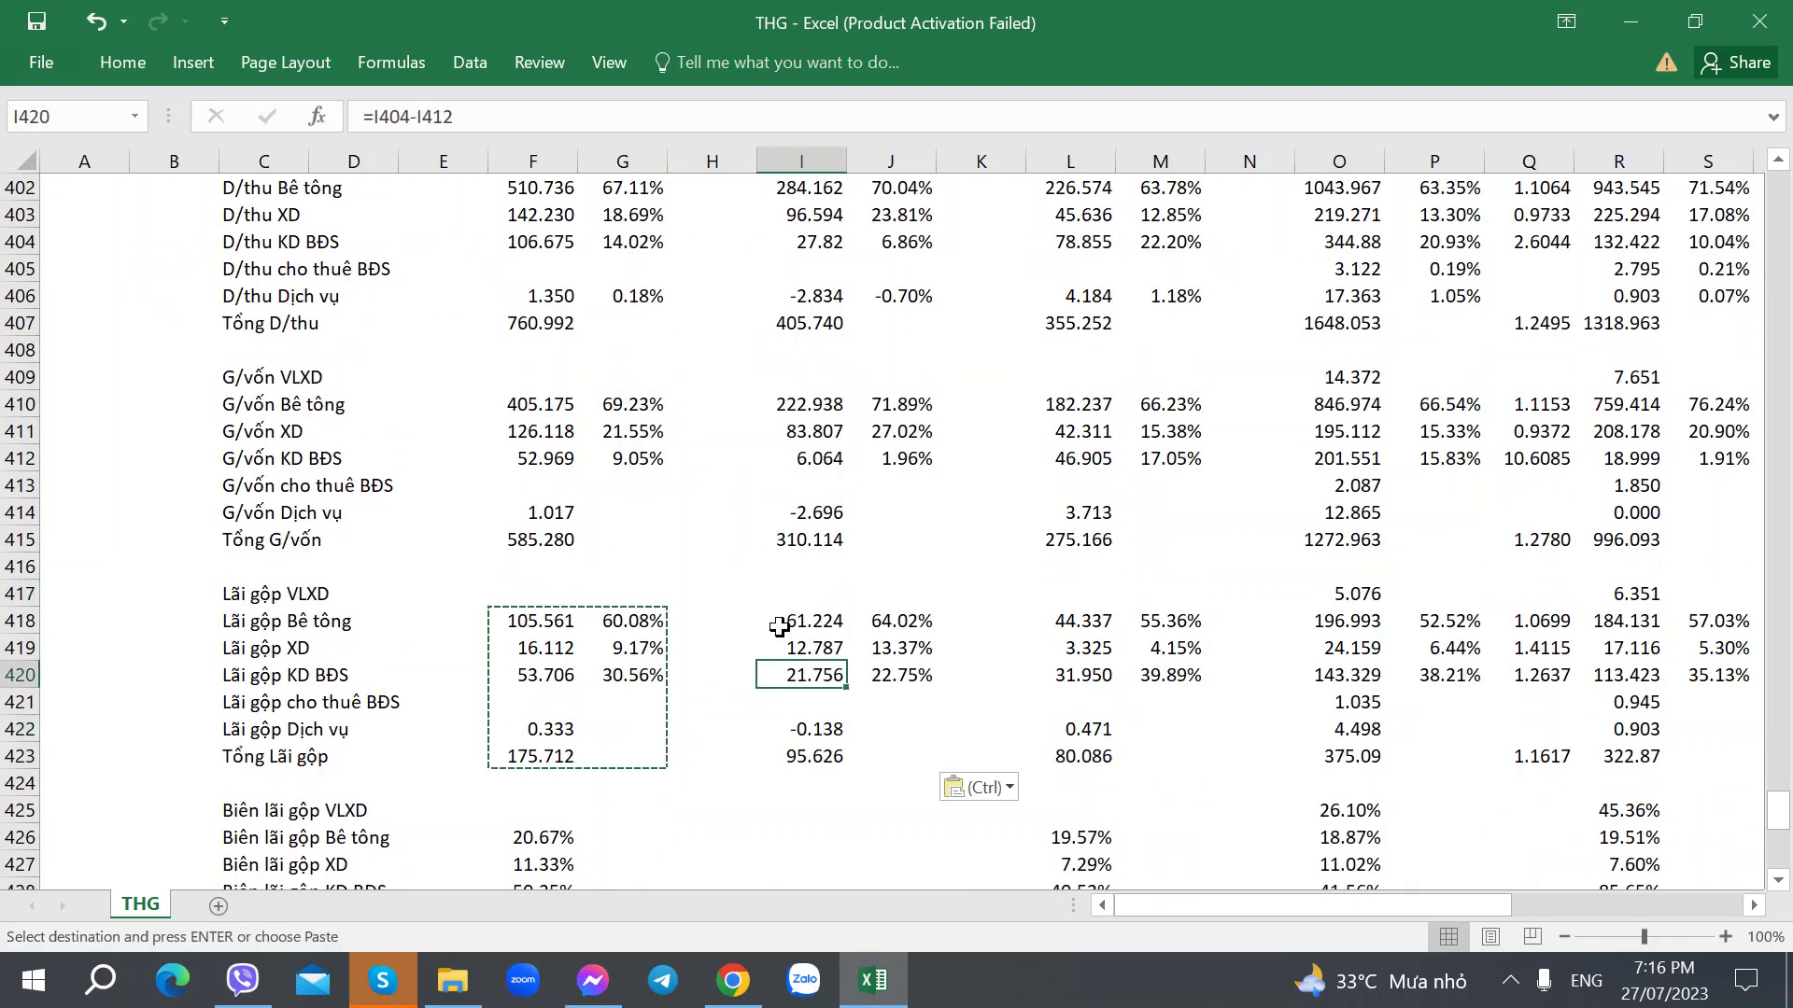
scroll(761, 672, "up", 2)
left_click(805, 406)
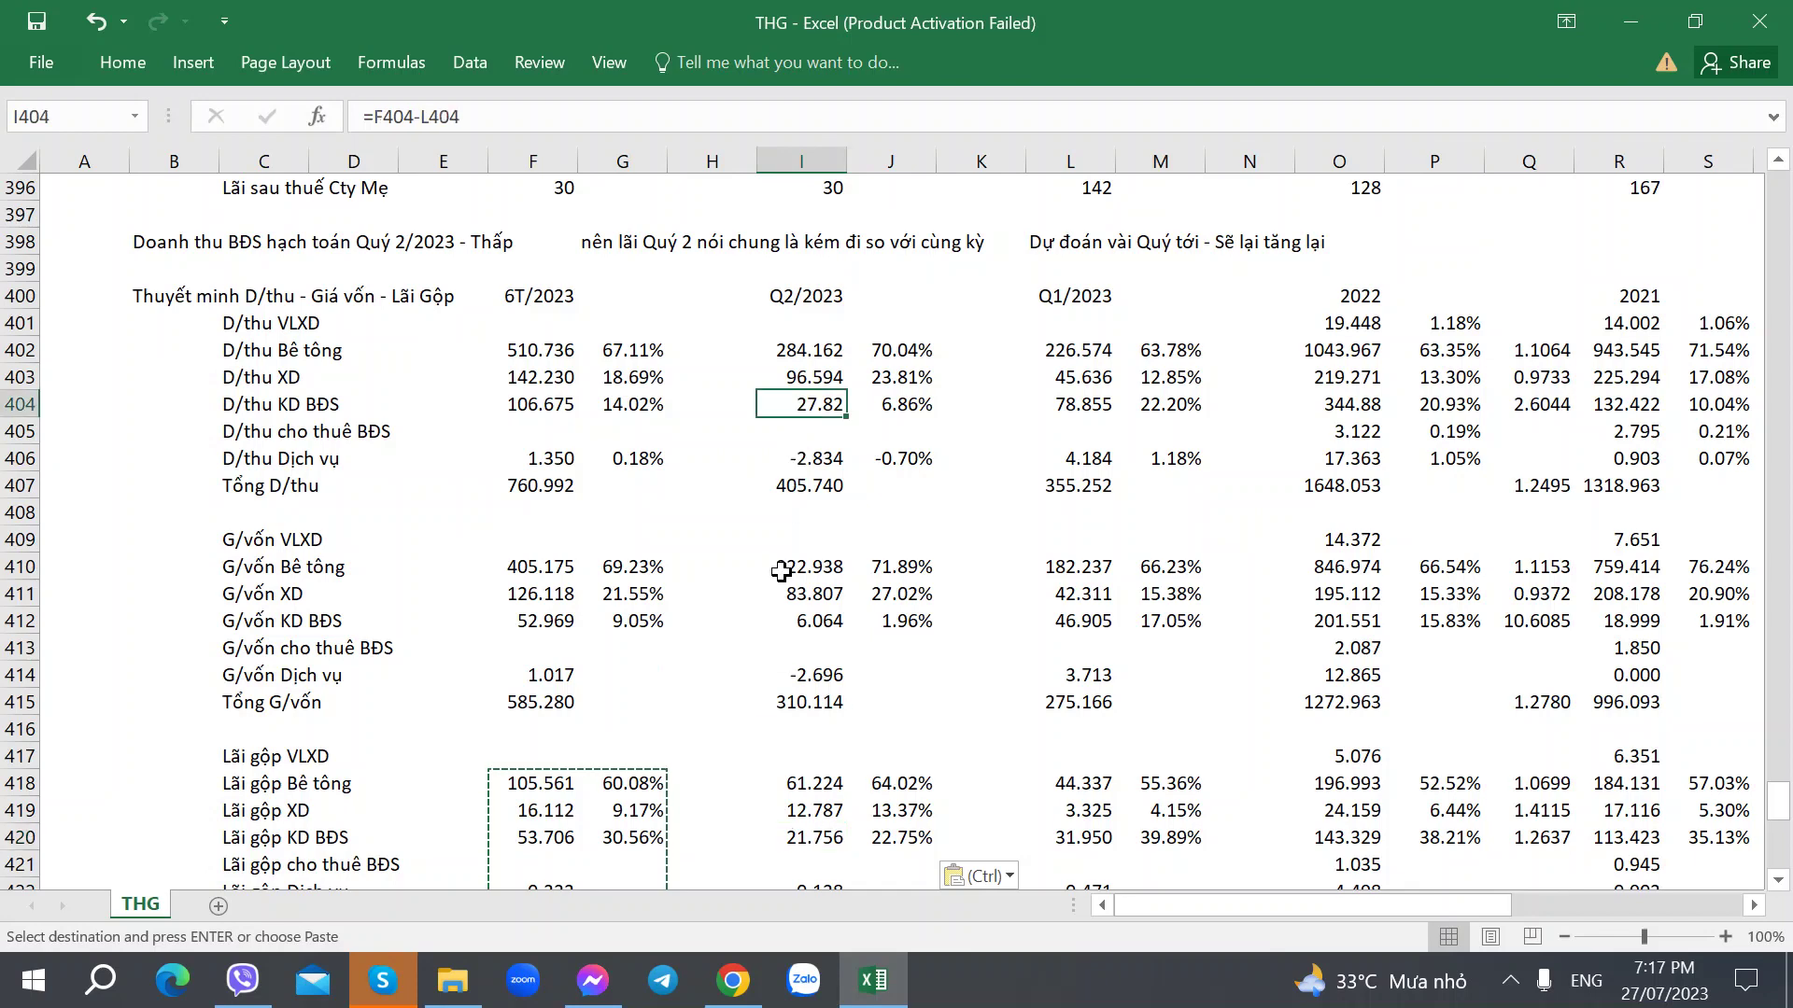
scroll(803, 560, "down", 1)
left_click(803, 540)
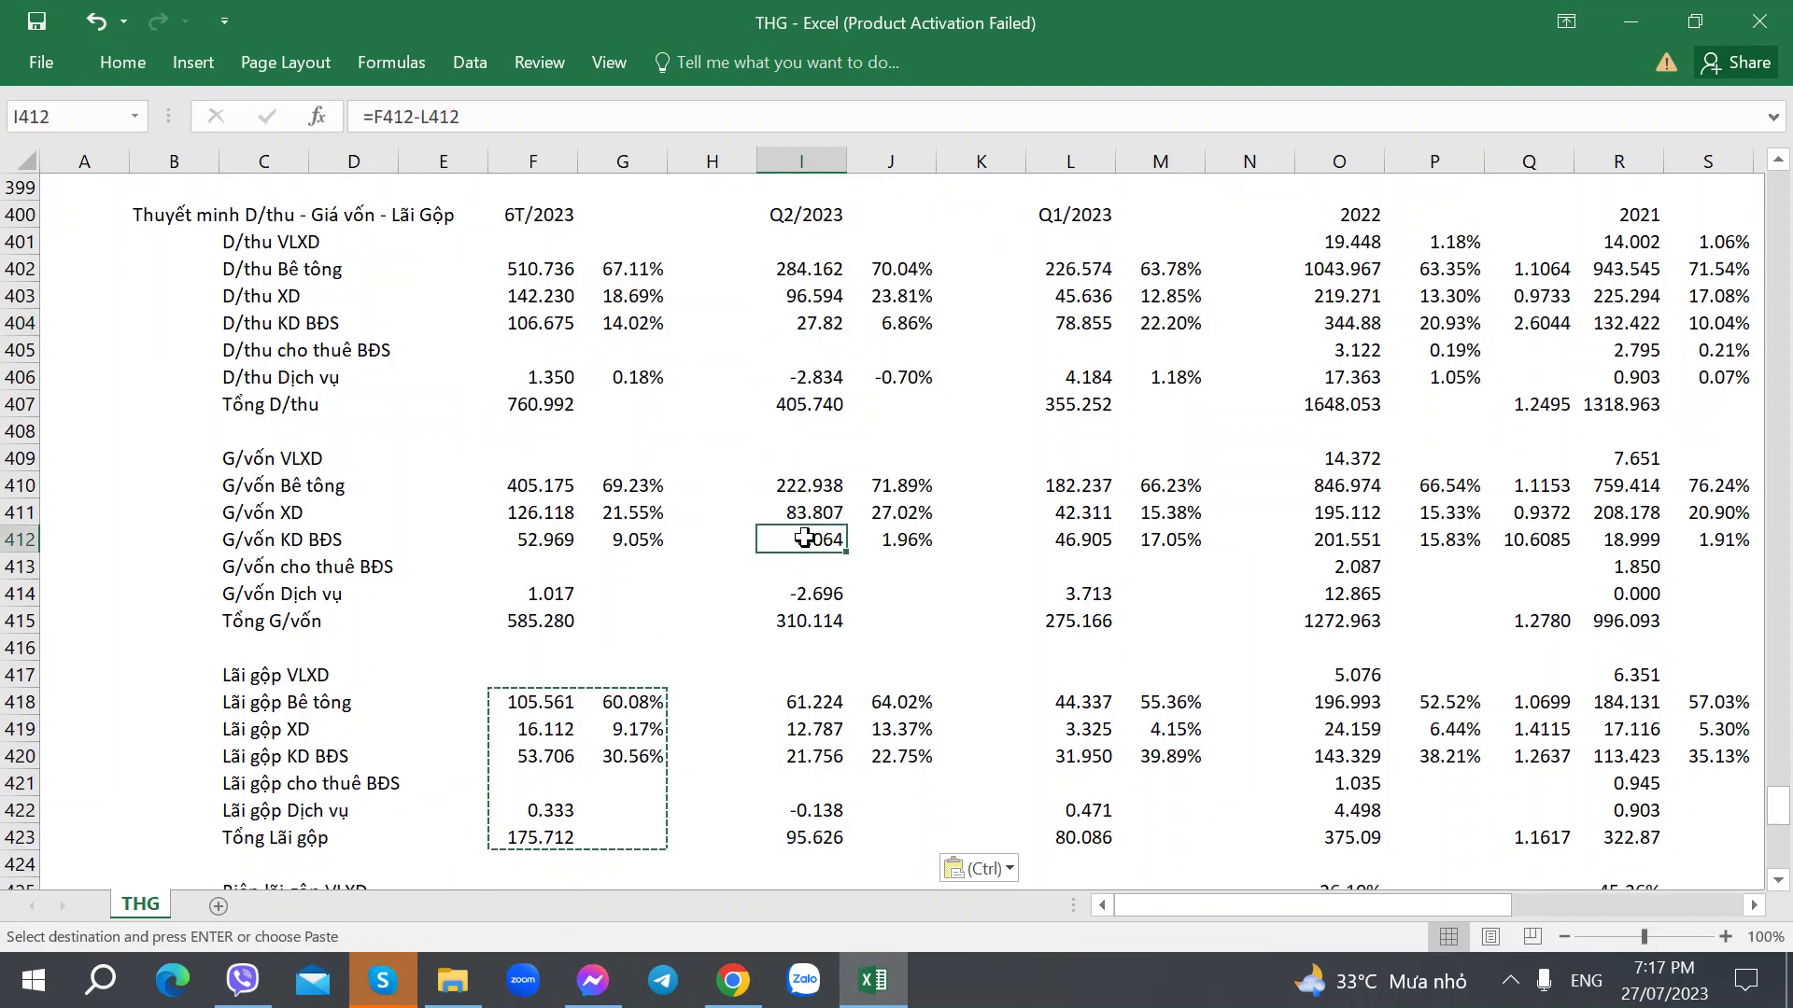
left_click(824, 766)
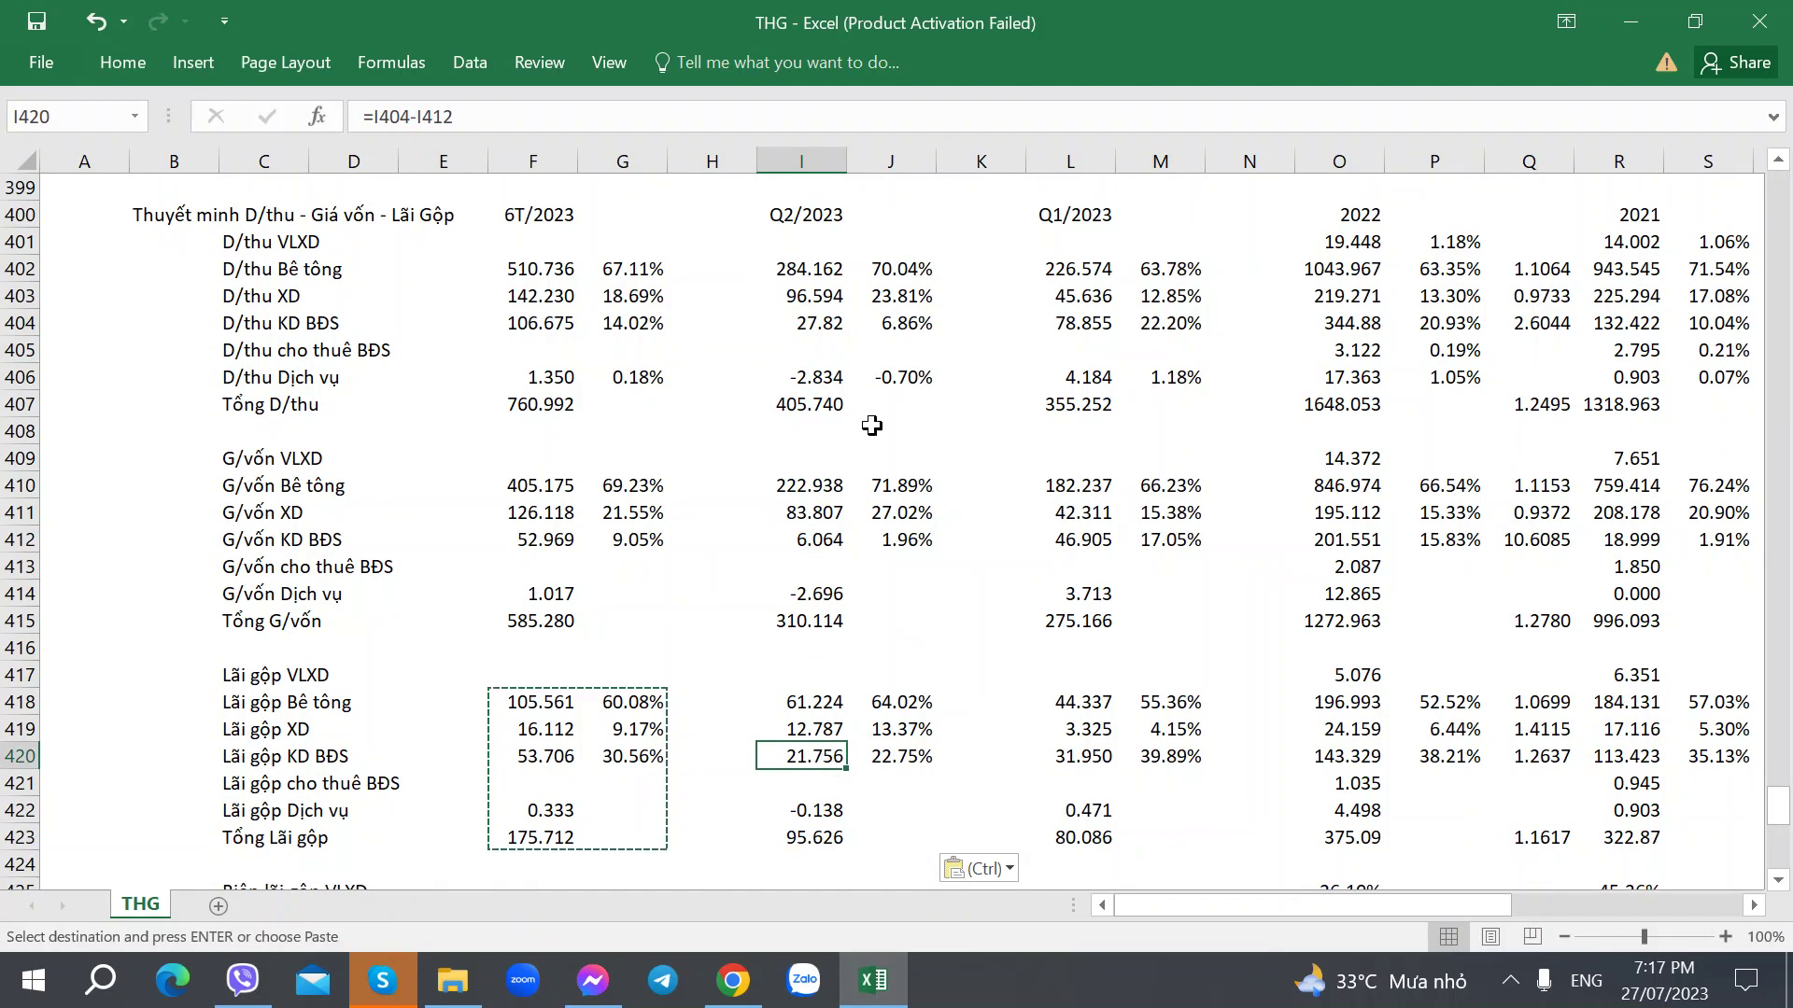
Examine real estate's Q2/2023 revenue share in J404 and compare its gross profit share in J420 with Q1/2023 and 2022.
left_click(896, 323)
scroll(859, 654, "down", 1)
left_click(882, 676)
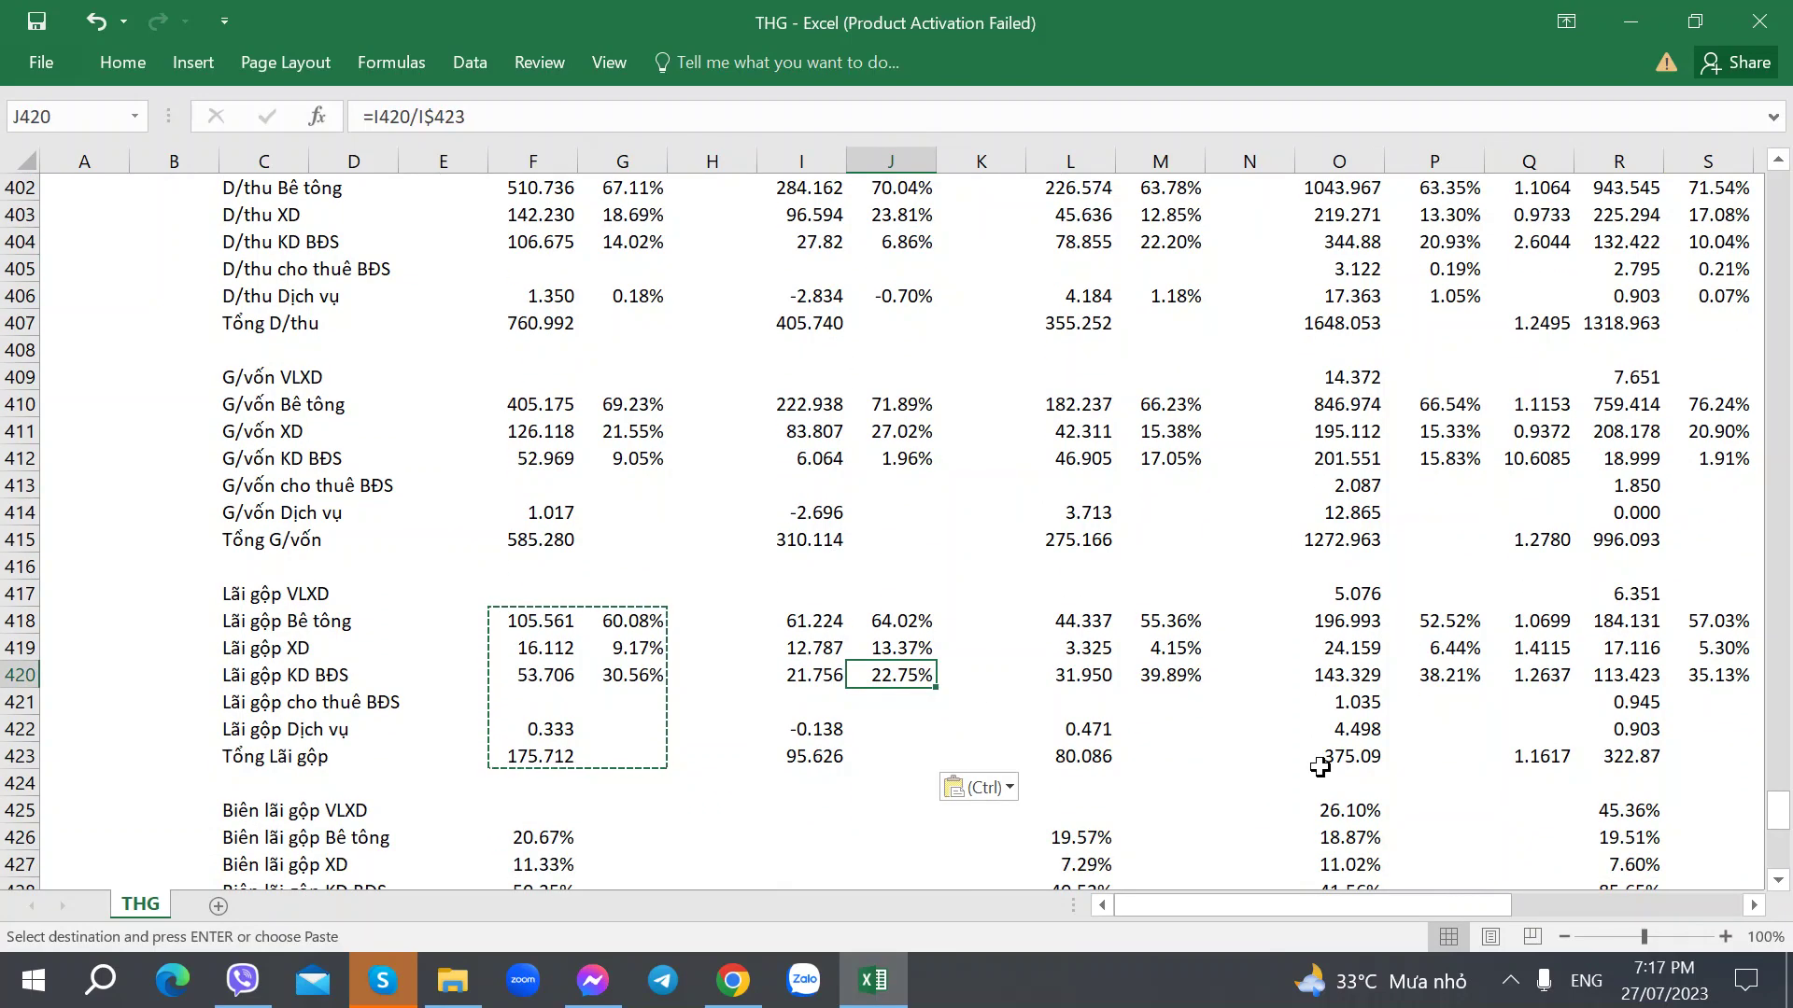
left_click(1158, 676)
left_click(1453, 675)
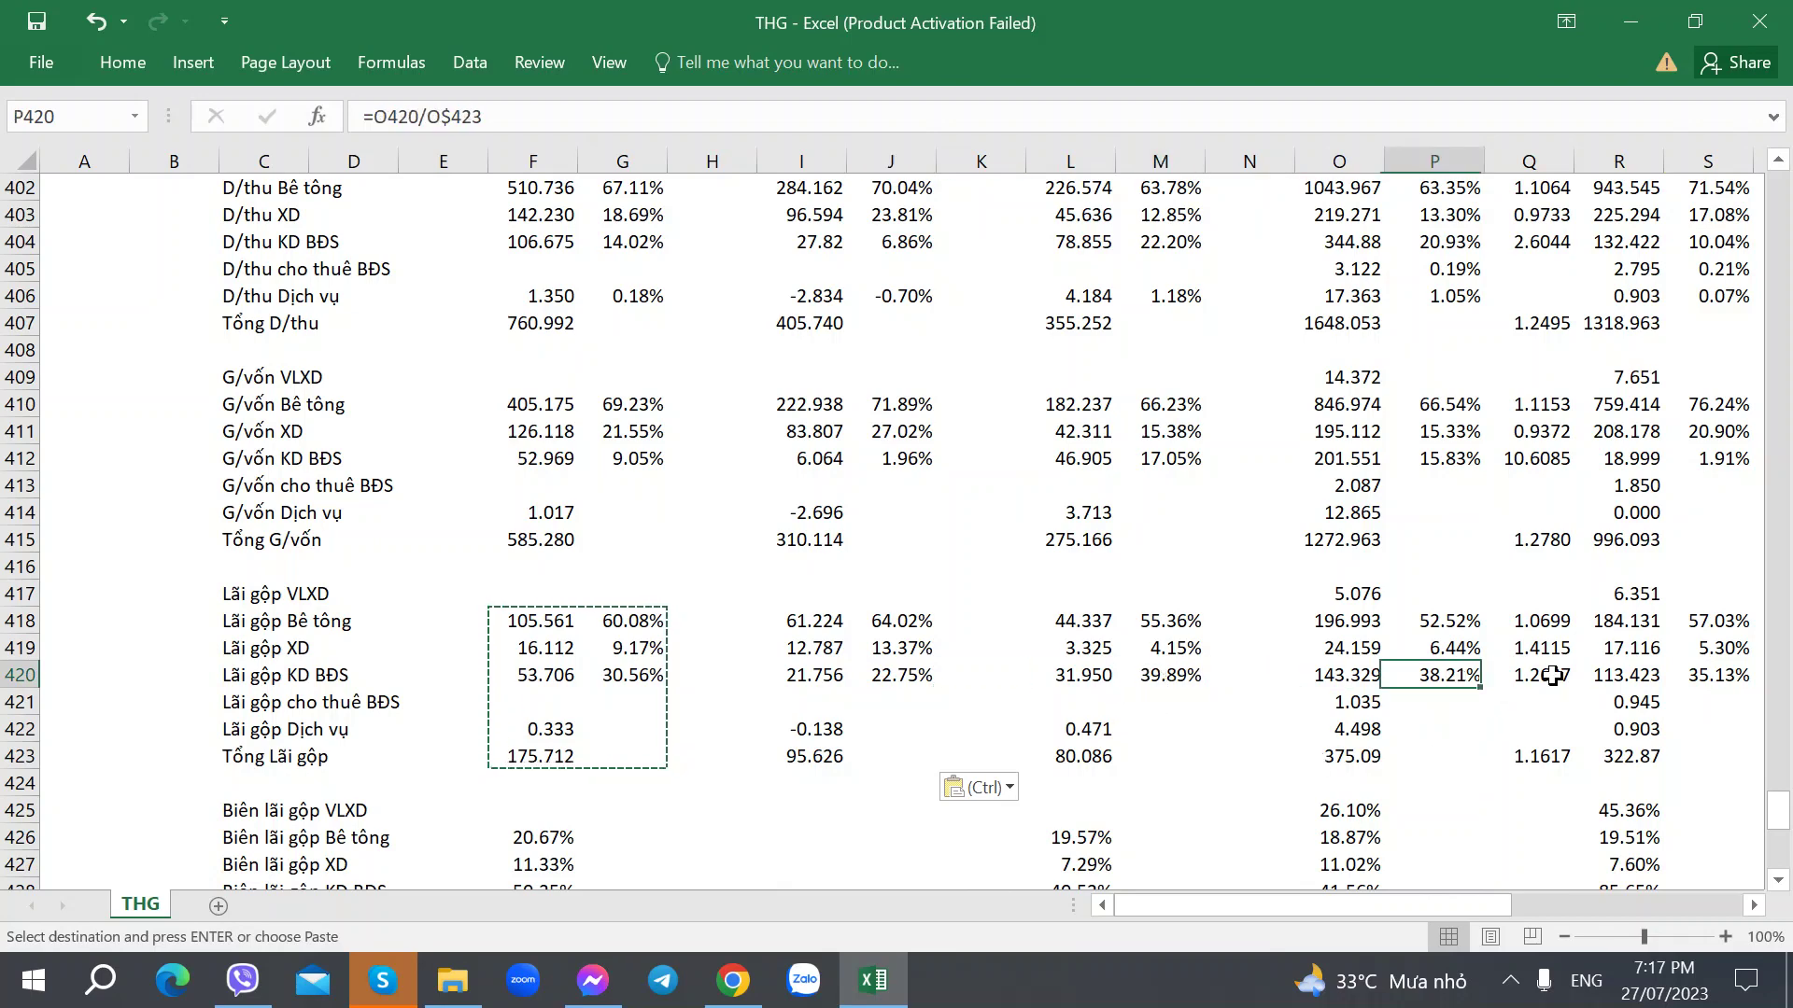
left_click(866, 678)
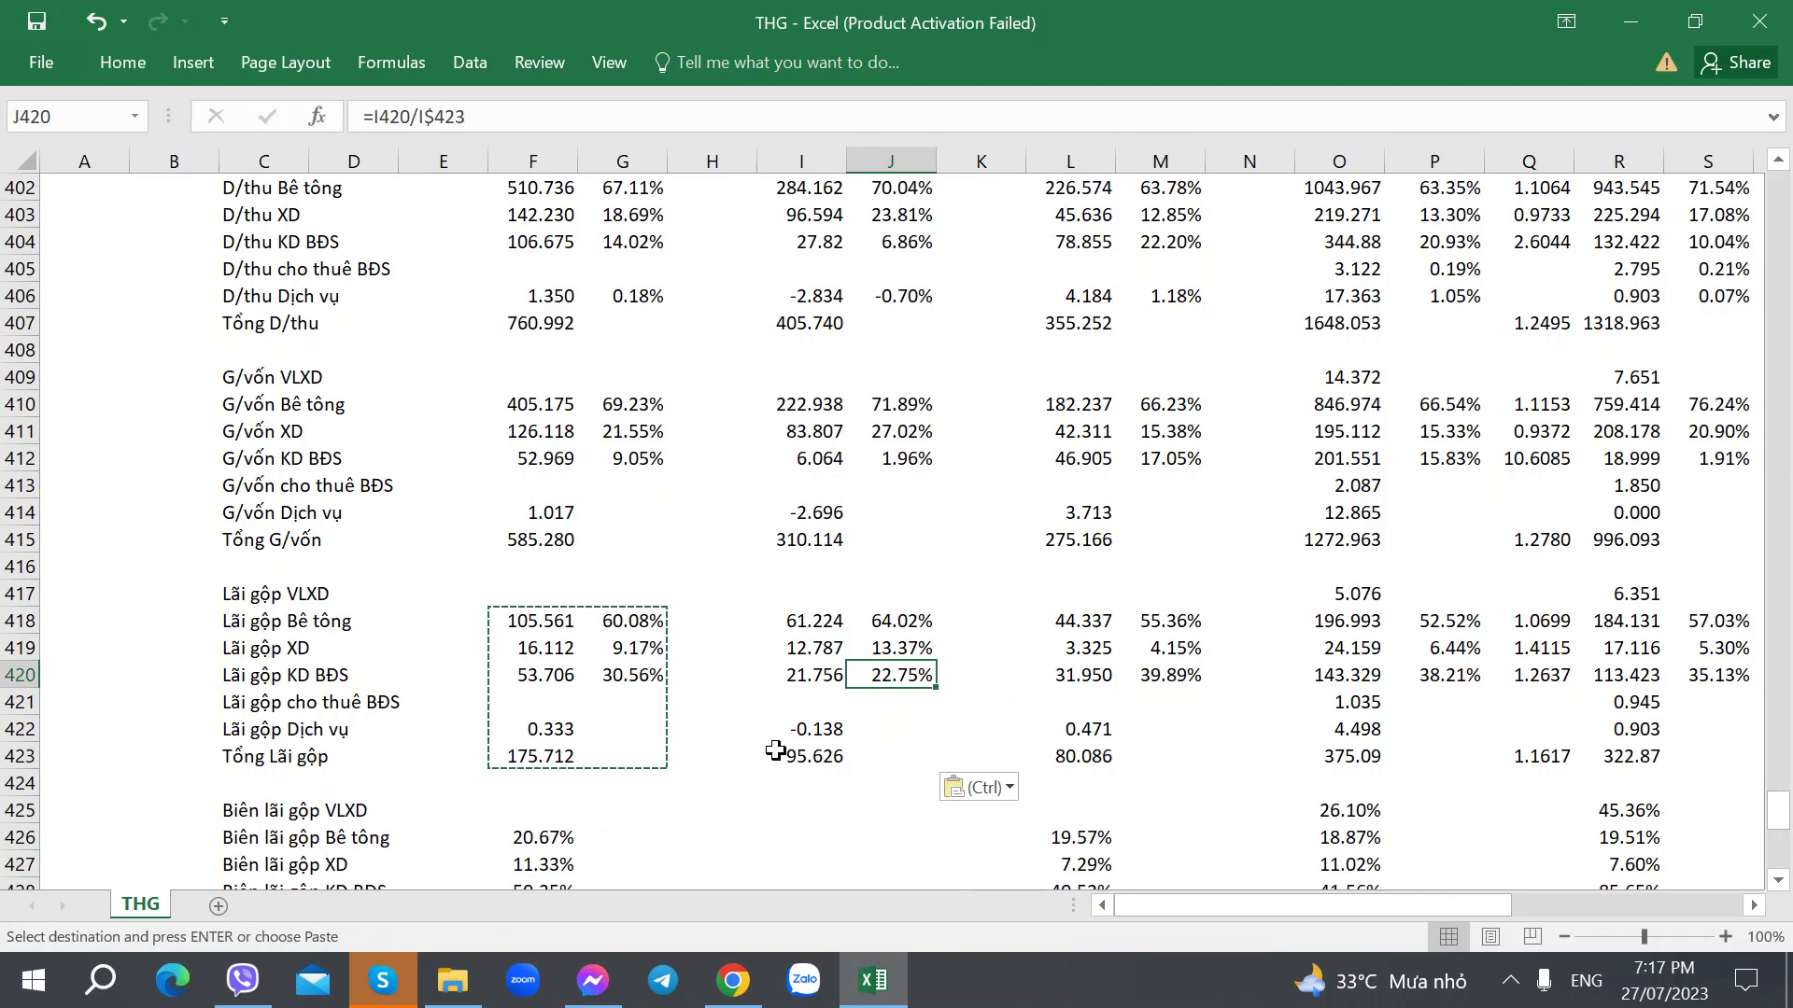
Copy the 6T/2023 gross margin formulas in F426:F431 into the Q2/2023 column, starting at I426.
scroll(775, 752, "down", 2)
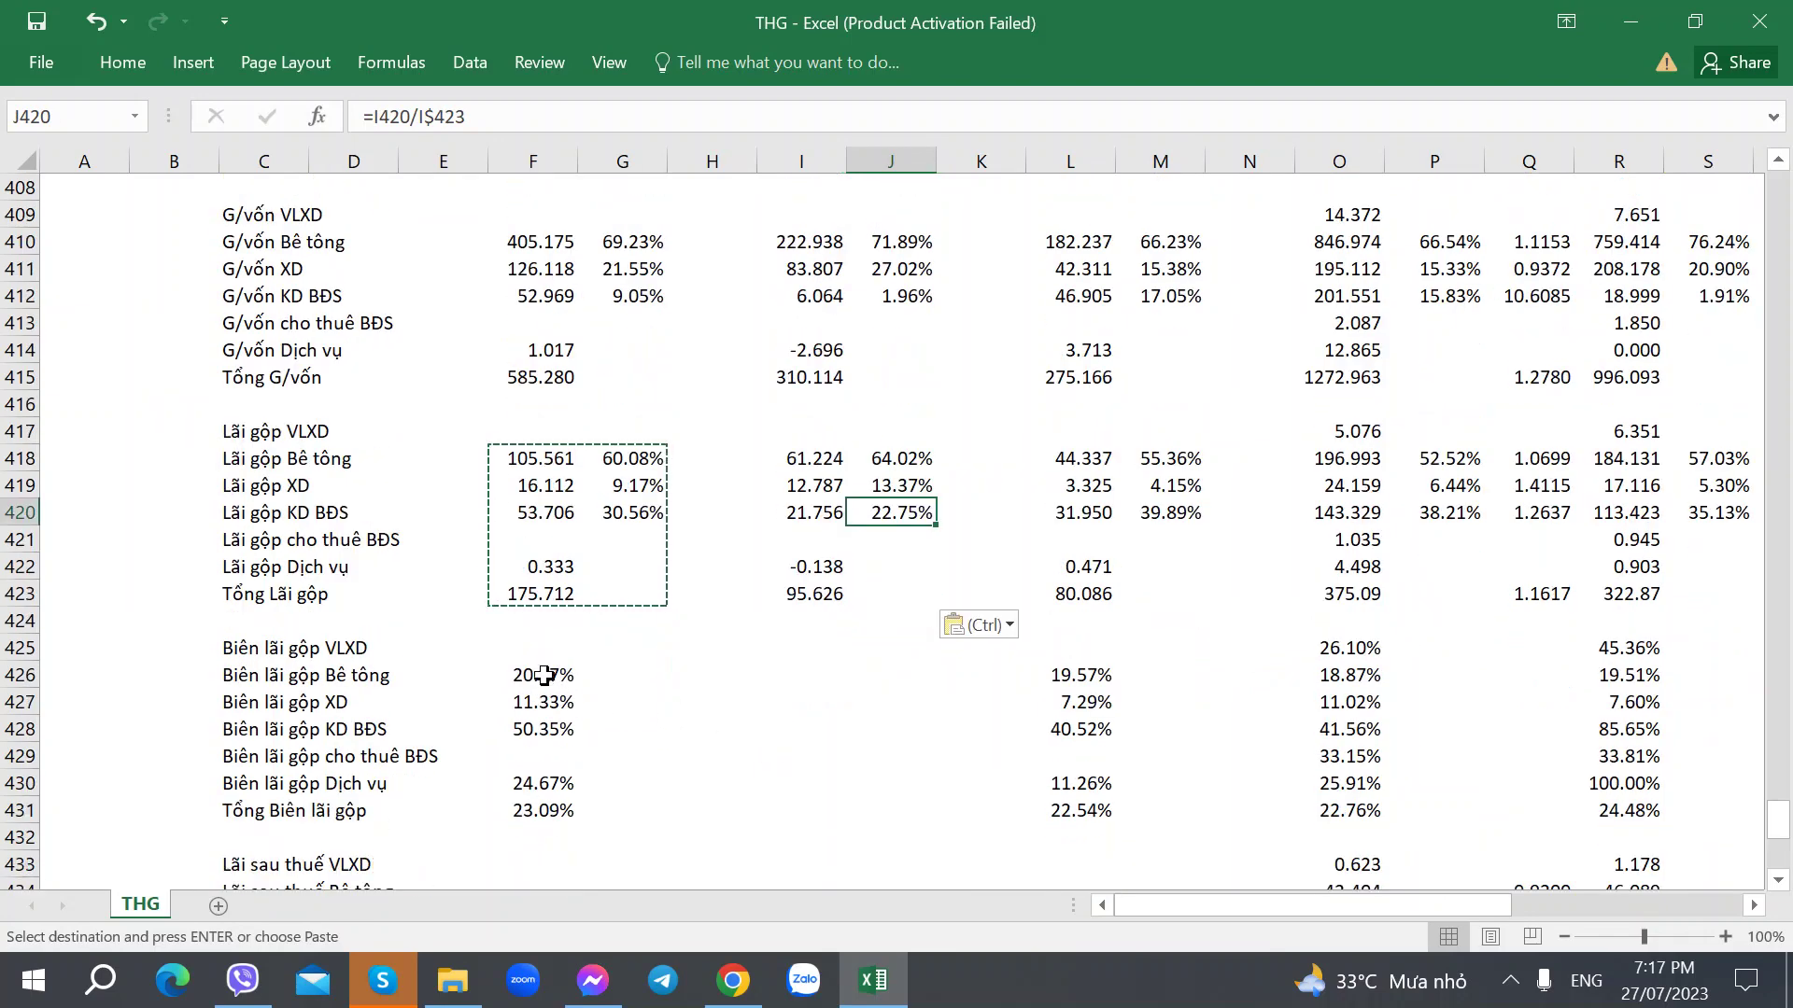
left_click_drag(543, 674, 561, 808)
key("ctrl+c")
left_click(770, 648)
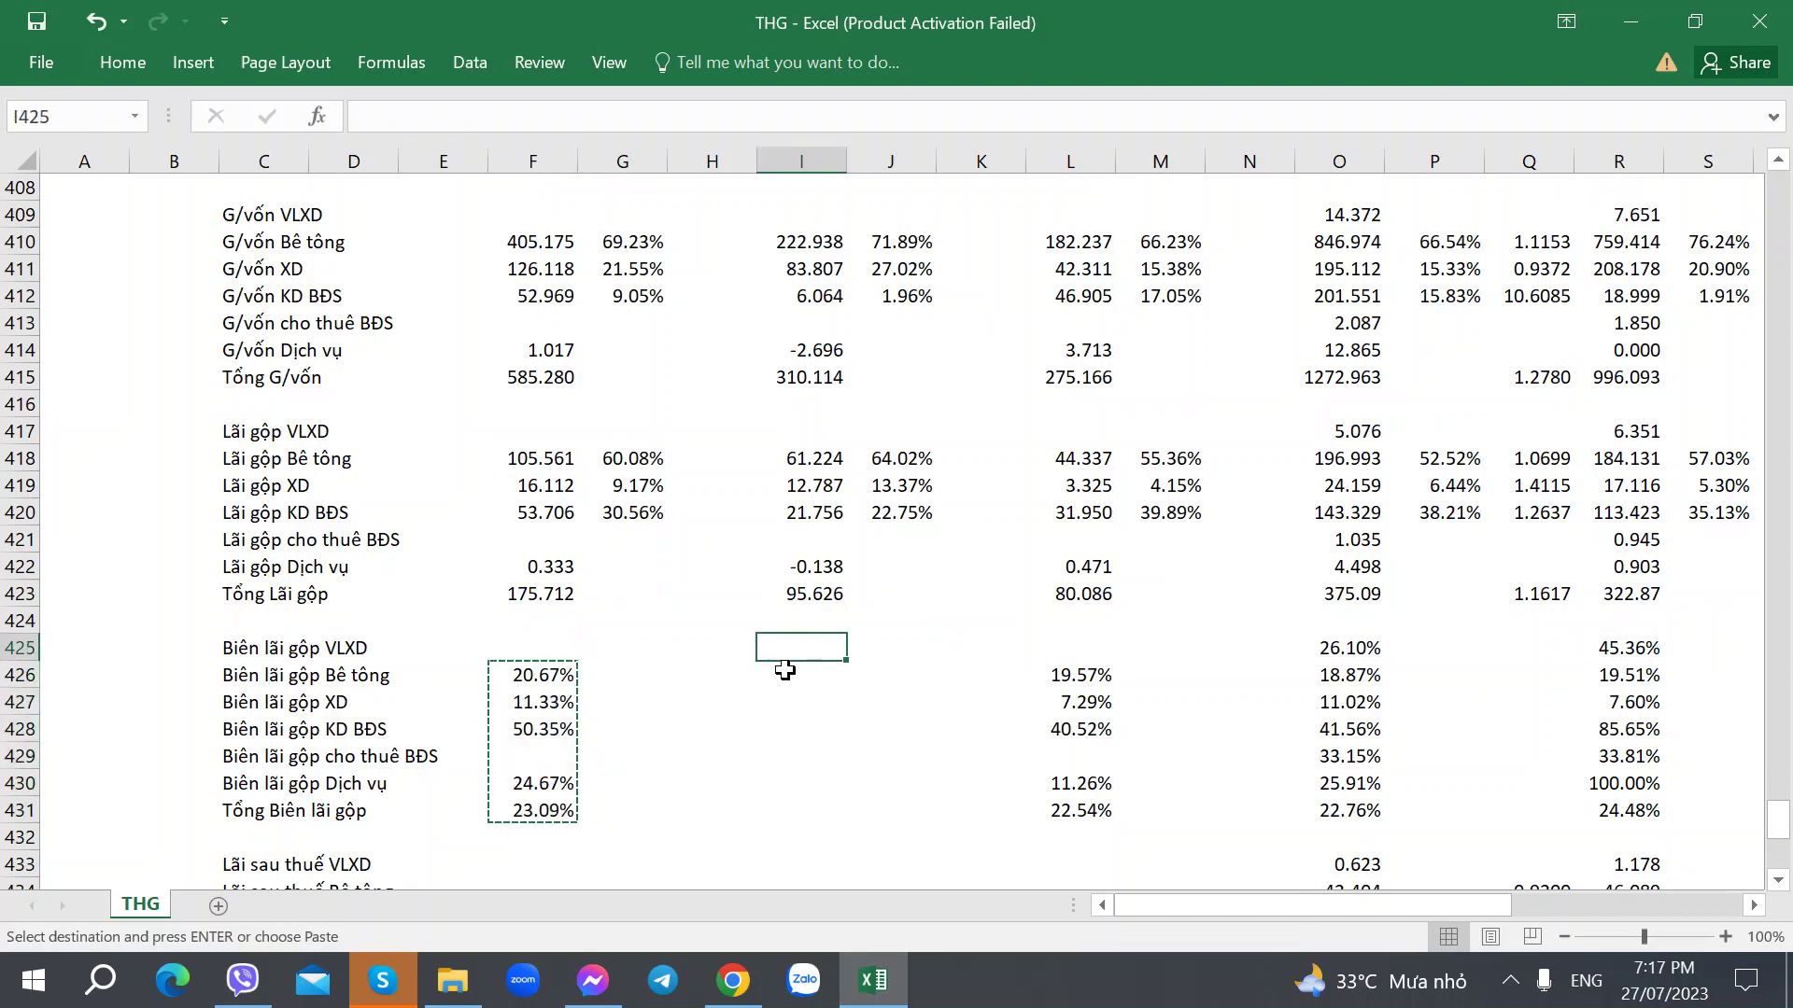
left_click(784, 672)
key("ctrl+v")
left_click(624, 732)
left_click(794, 731)
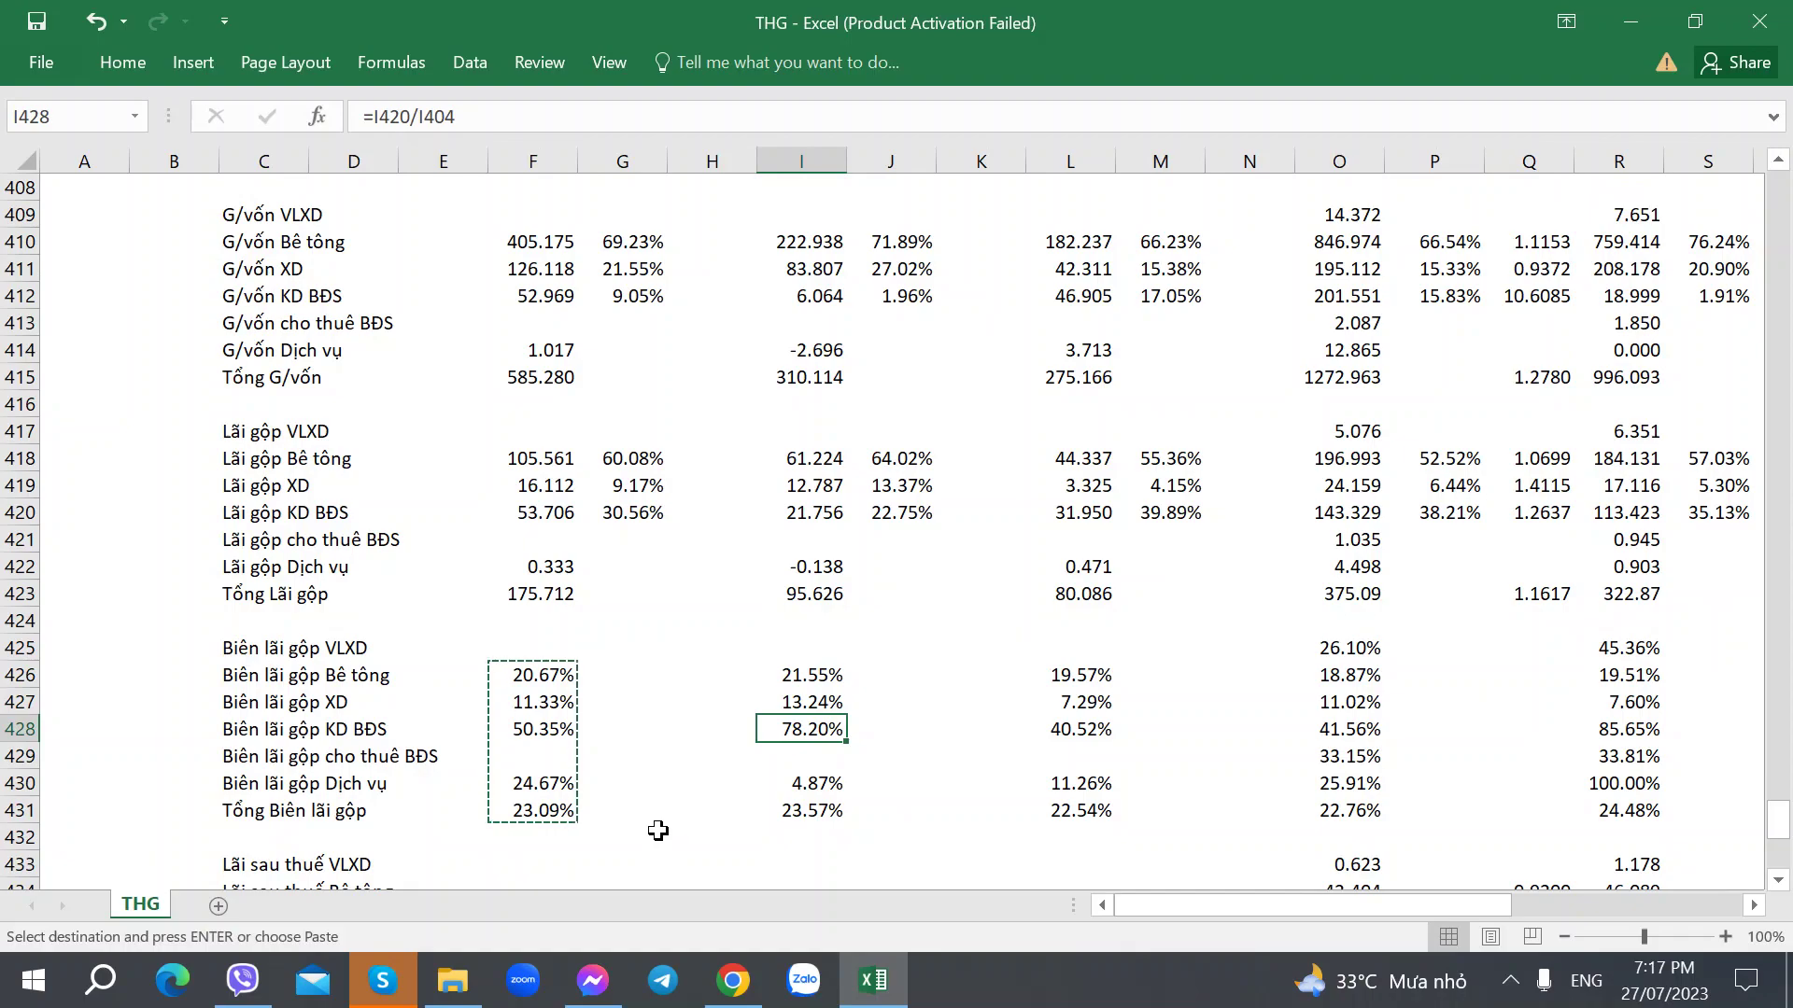
Review the income statement together with the revenue, cost and gross profit breakdown by segment.
scroll(658, 831, "down", 3)
scroll(665, 812, "up", 14)
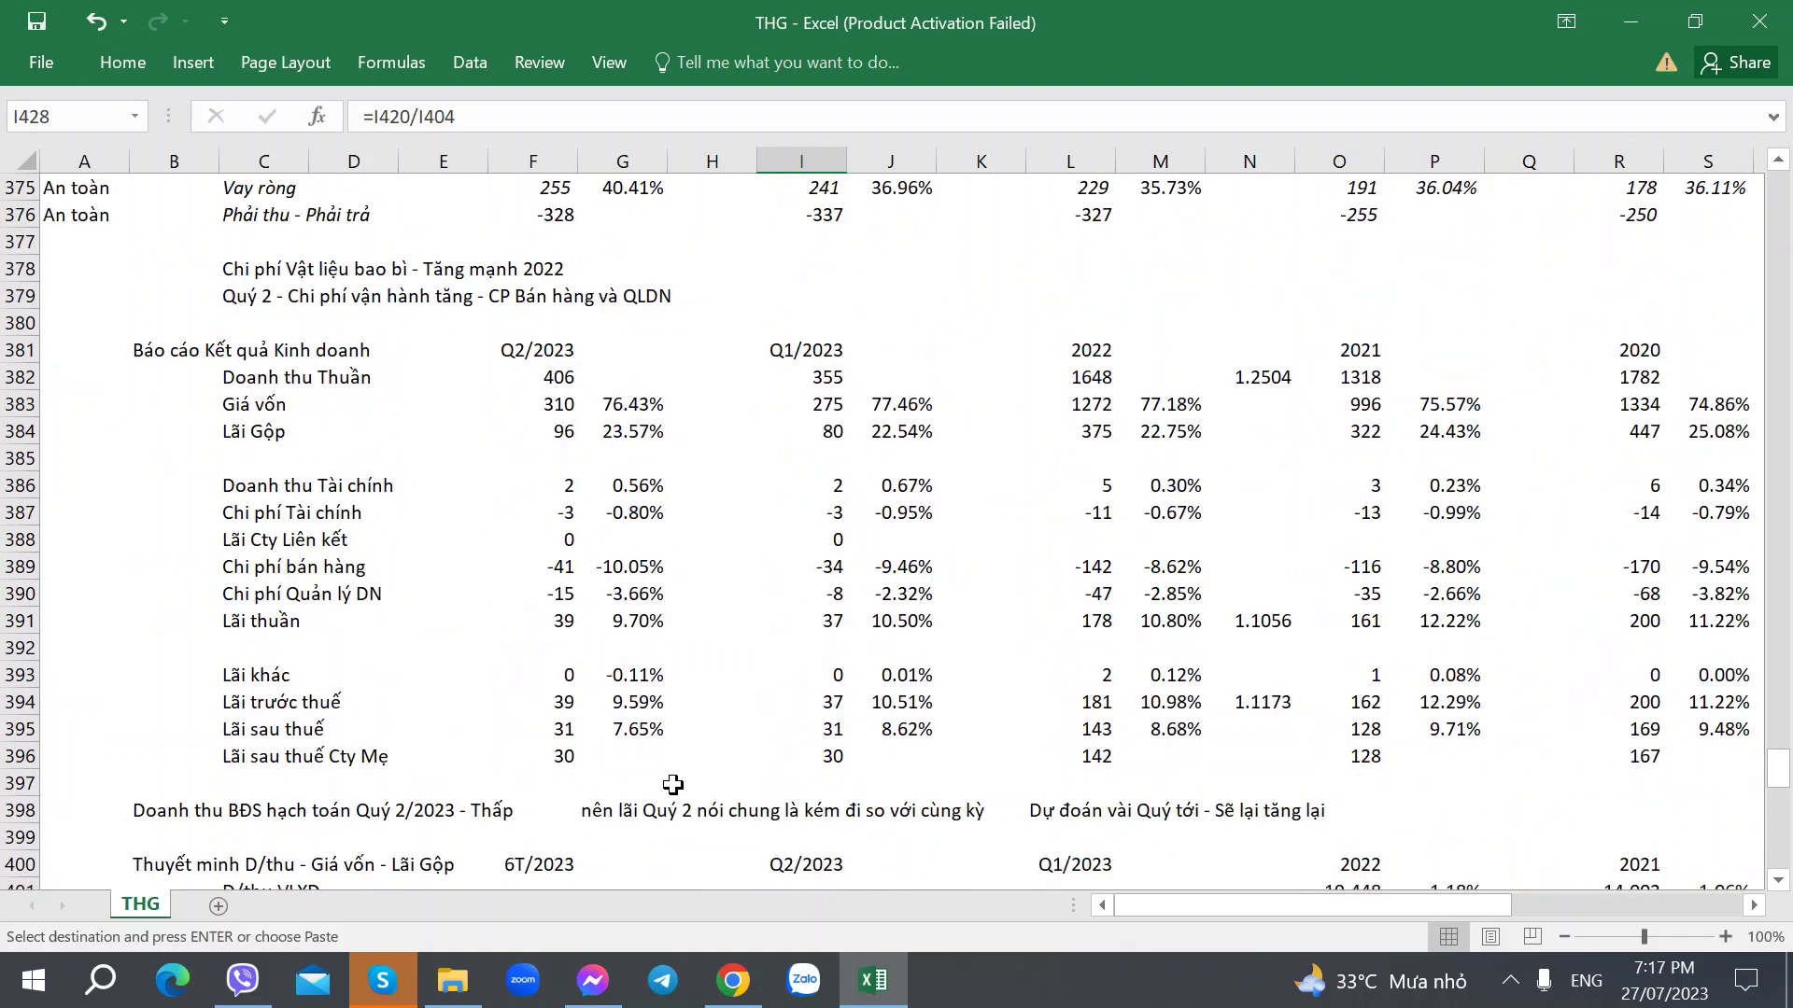
scroll(672, 784, "up", 6)
scroll(673, 784, "down", 13)
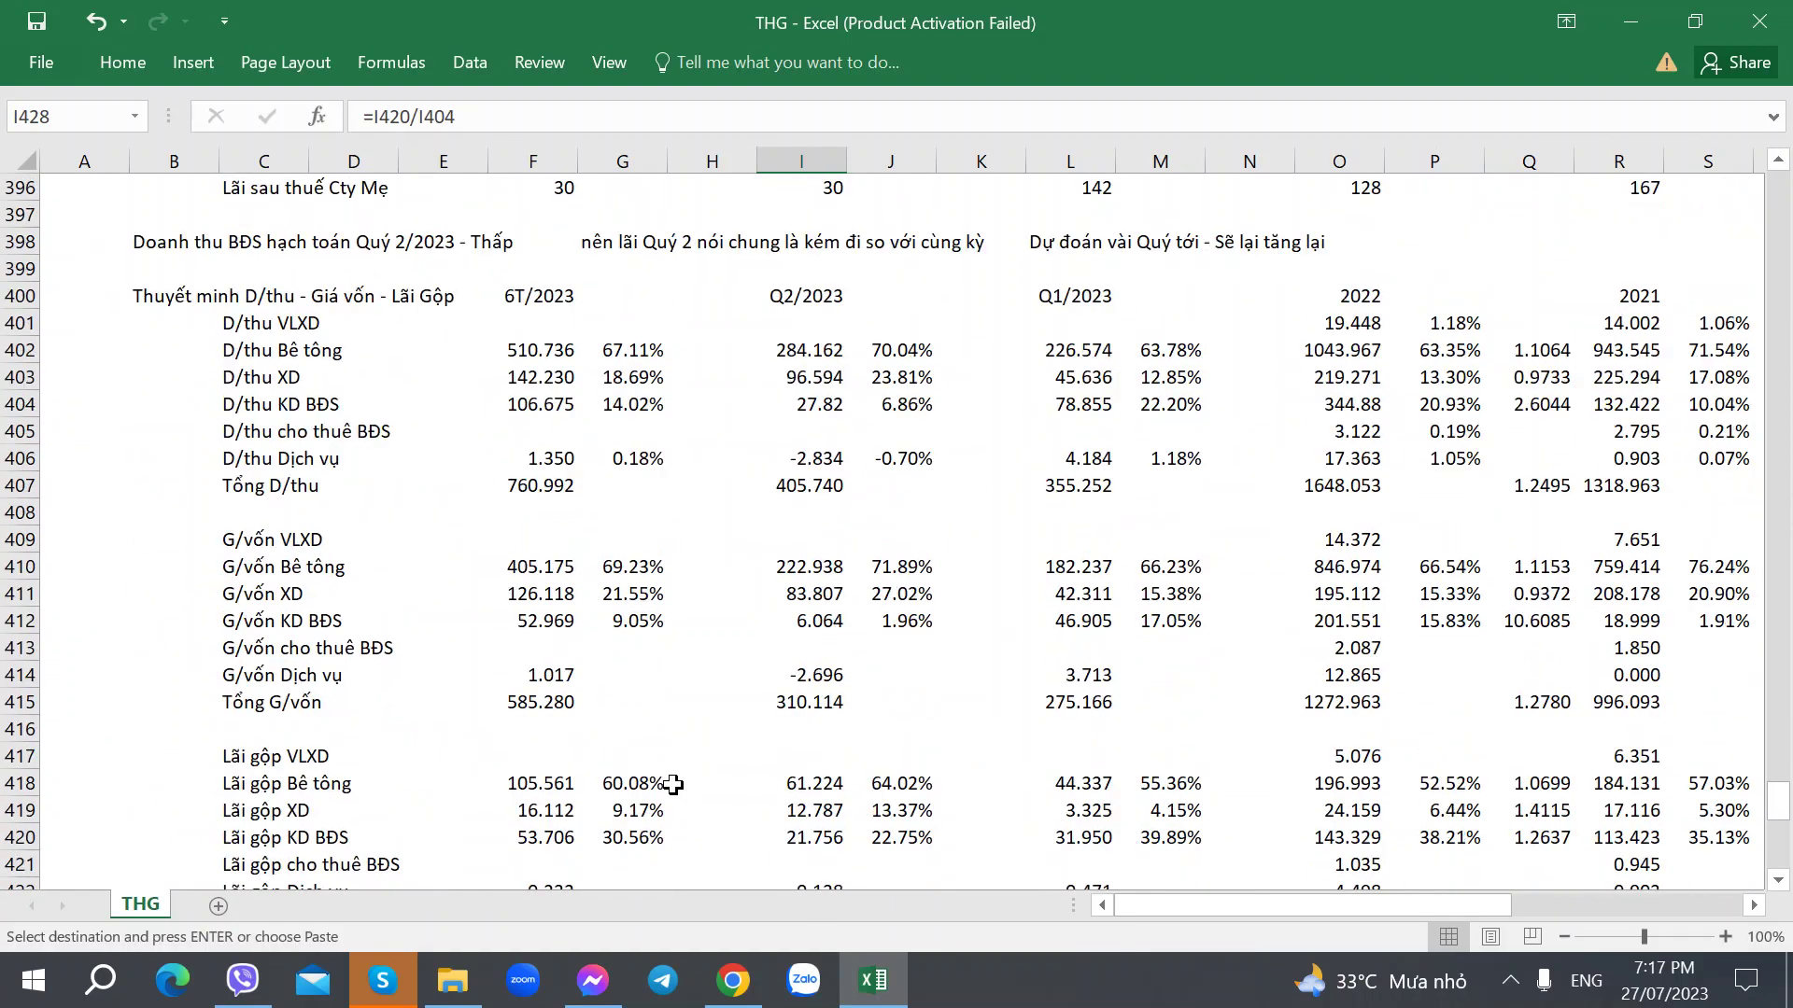
scroll(672, 784, "down", 6)
Switch to Chrome and read the half-year 2023 report's notes on revenue, costs, other income and corporate income tax.
key("alt+Tab")
scroll(682, 691, "down", 5)
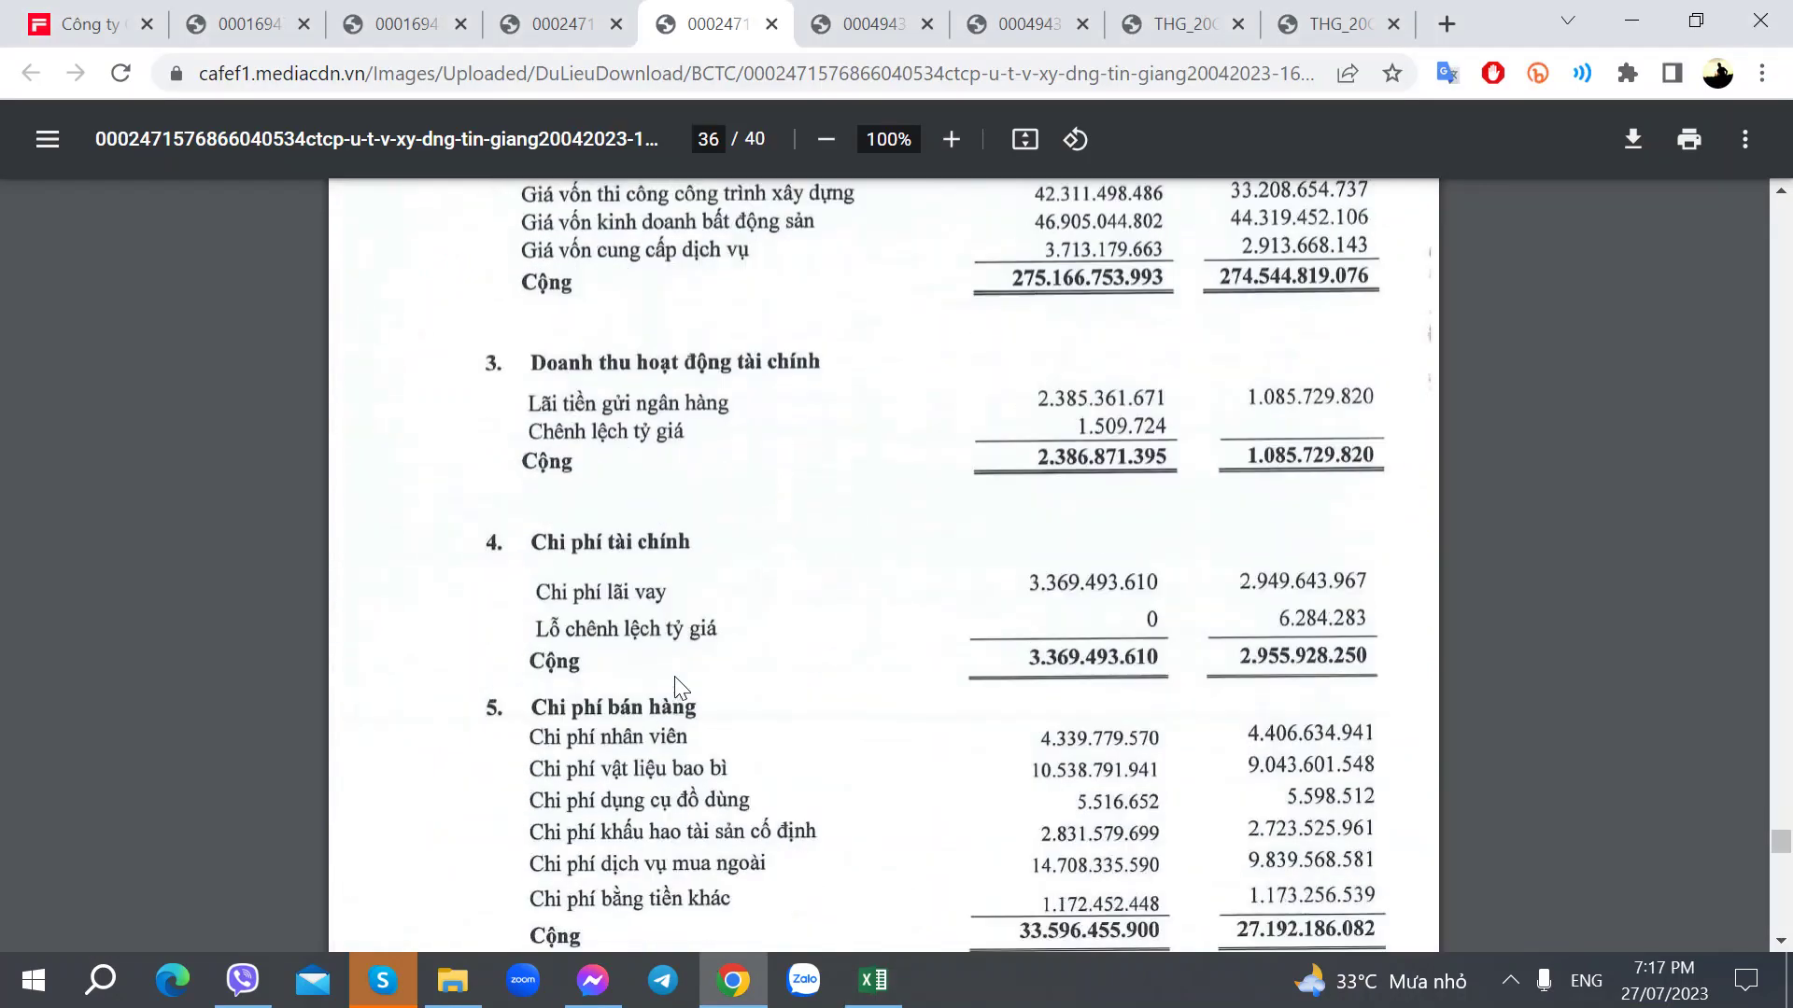
scroll(681, 690, "down", 3)
key("ctrl+3")
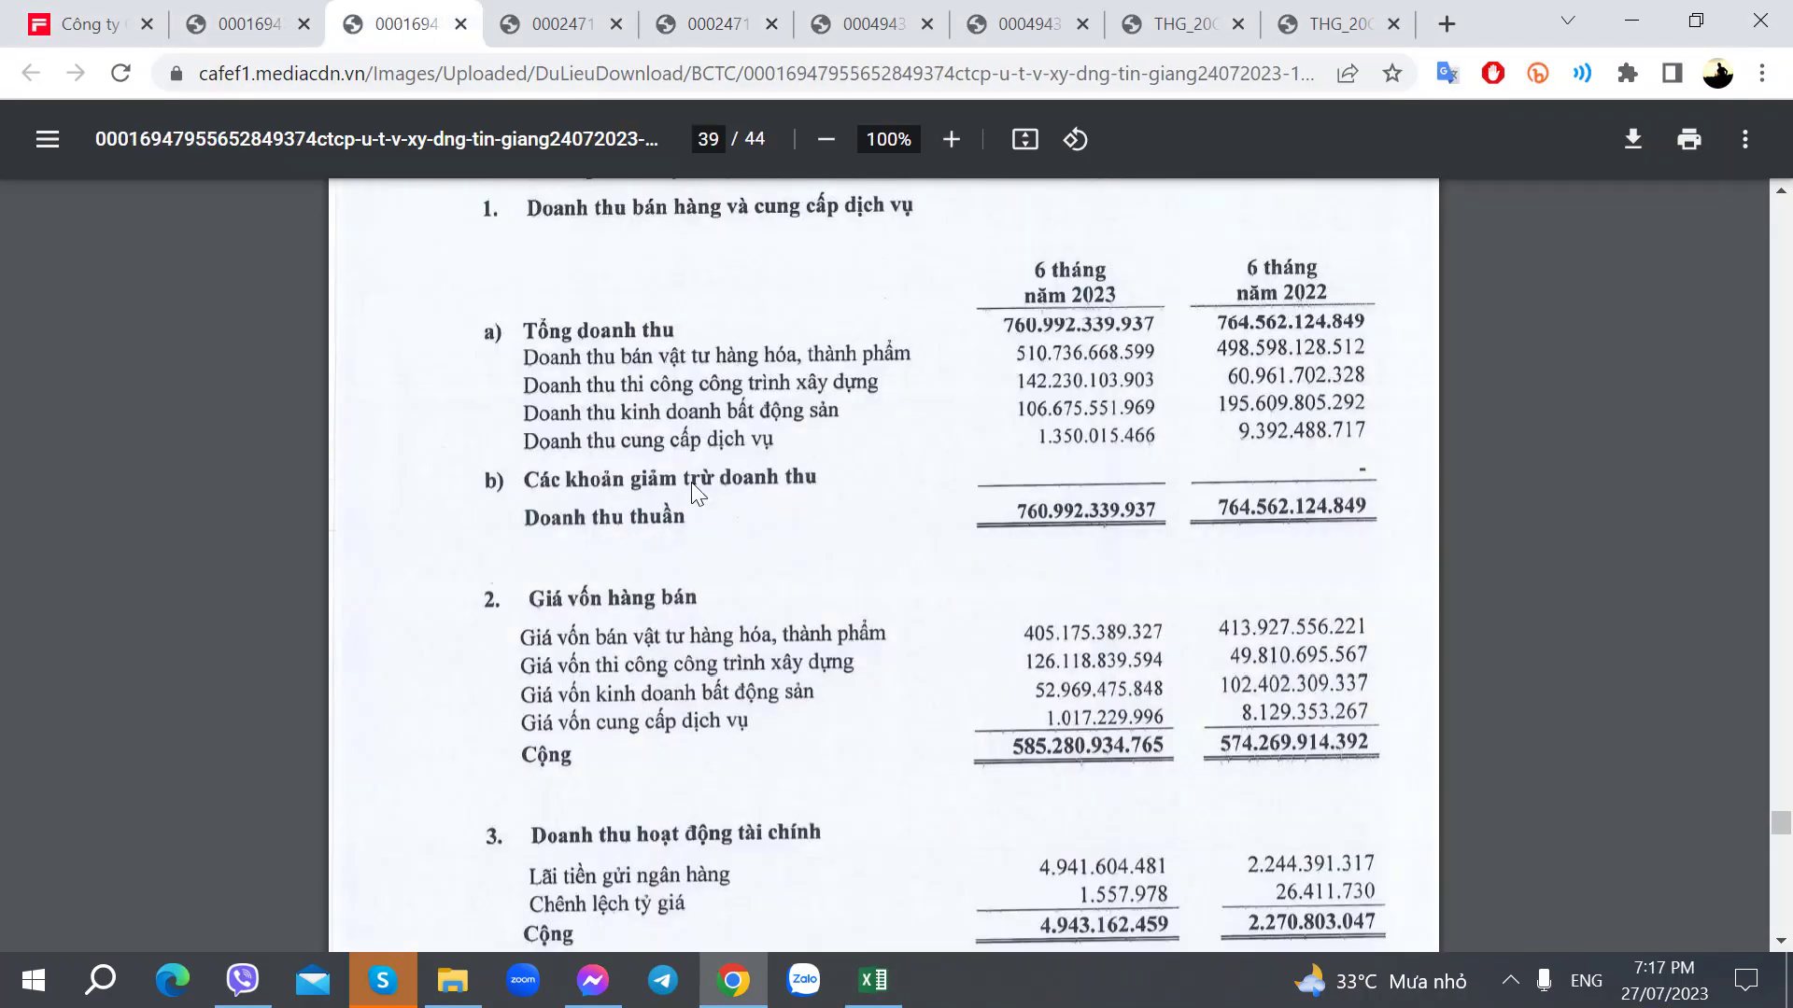
scroll(695, 492, "up", 10)
scroll(696, 492, "down", 14)
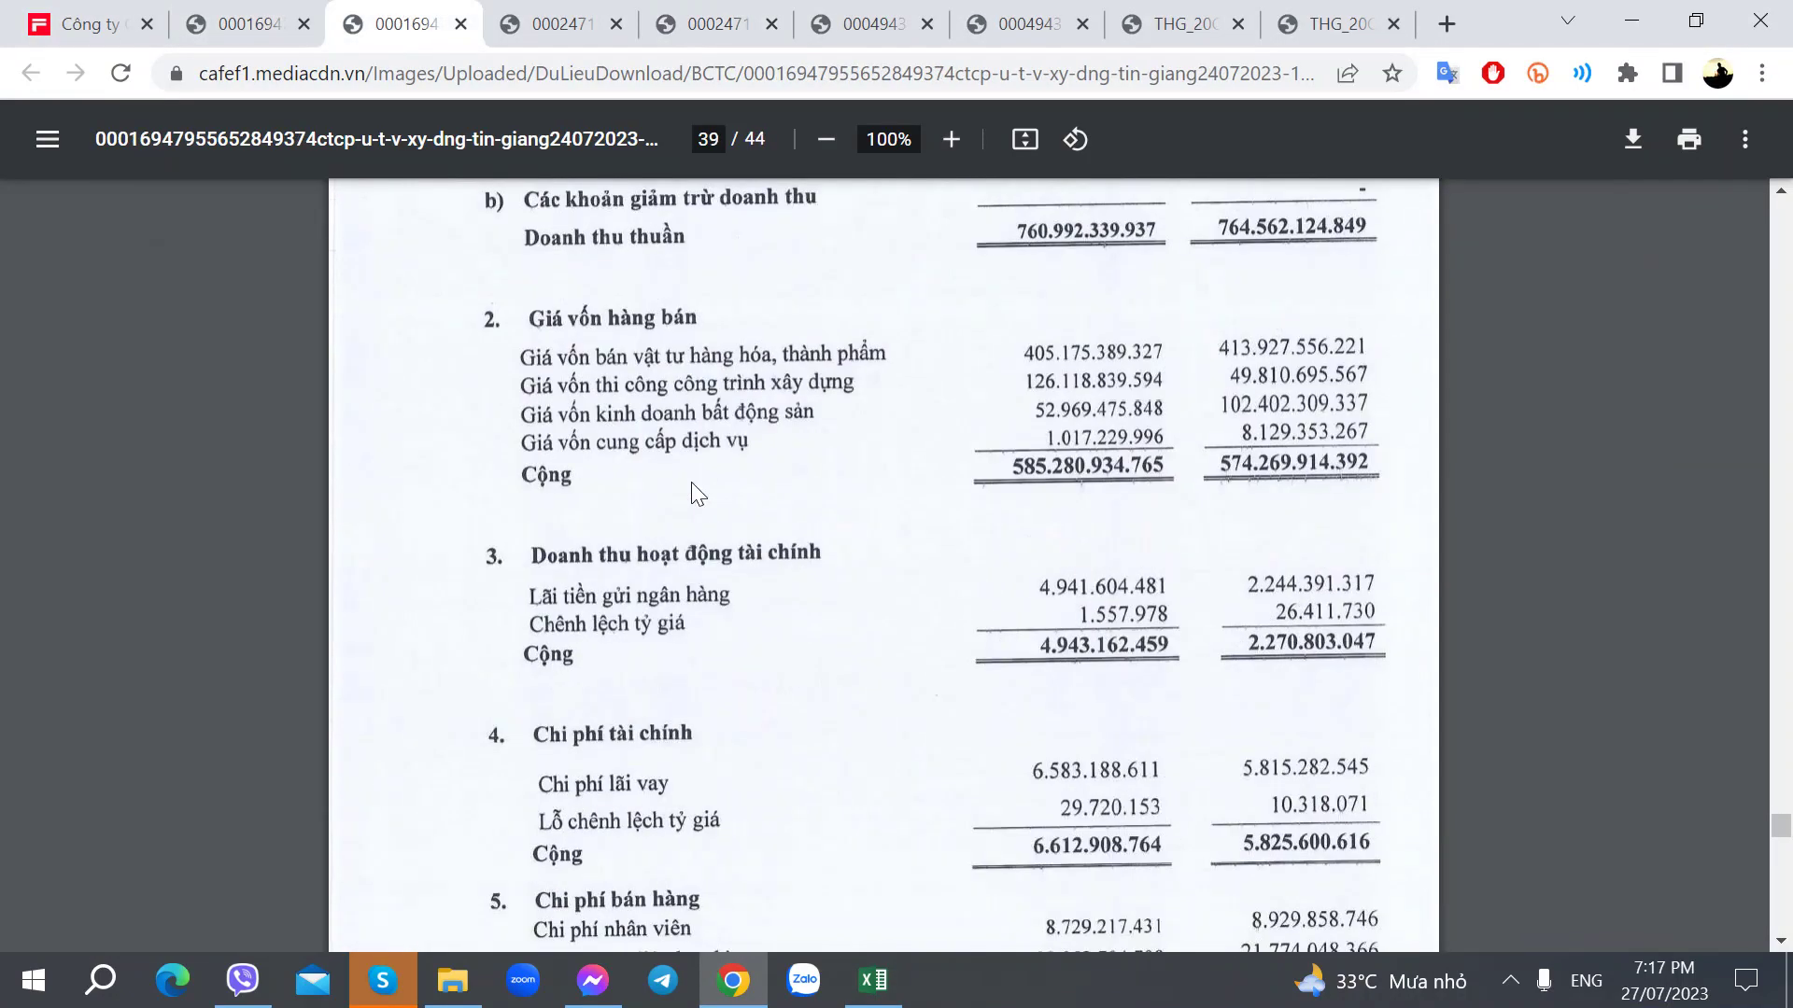
scroll(696, 492, "down", 15)
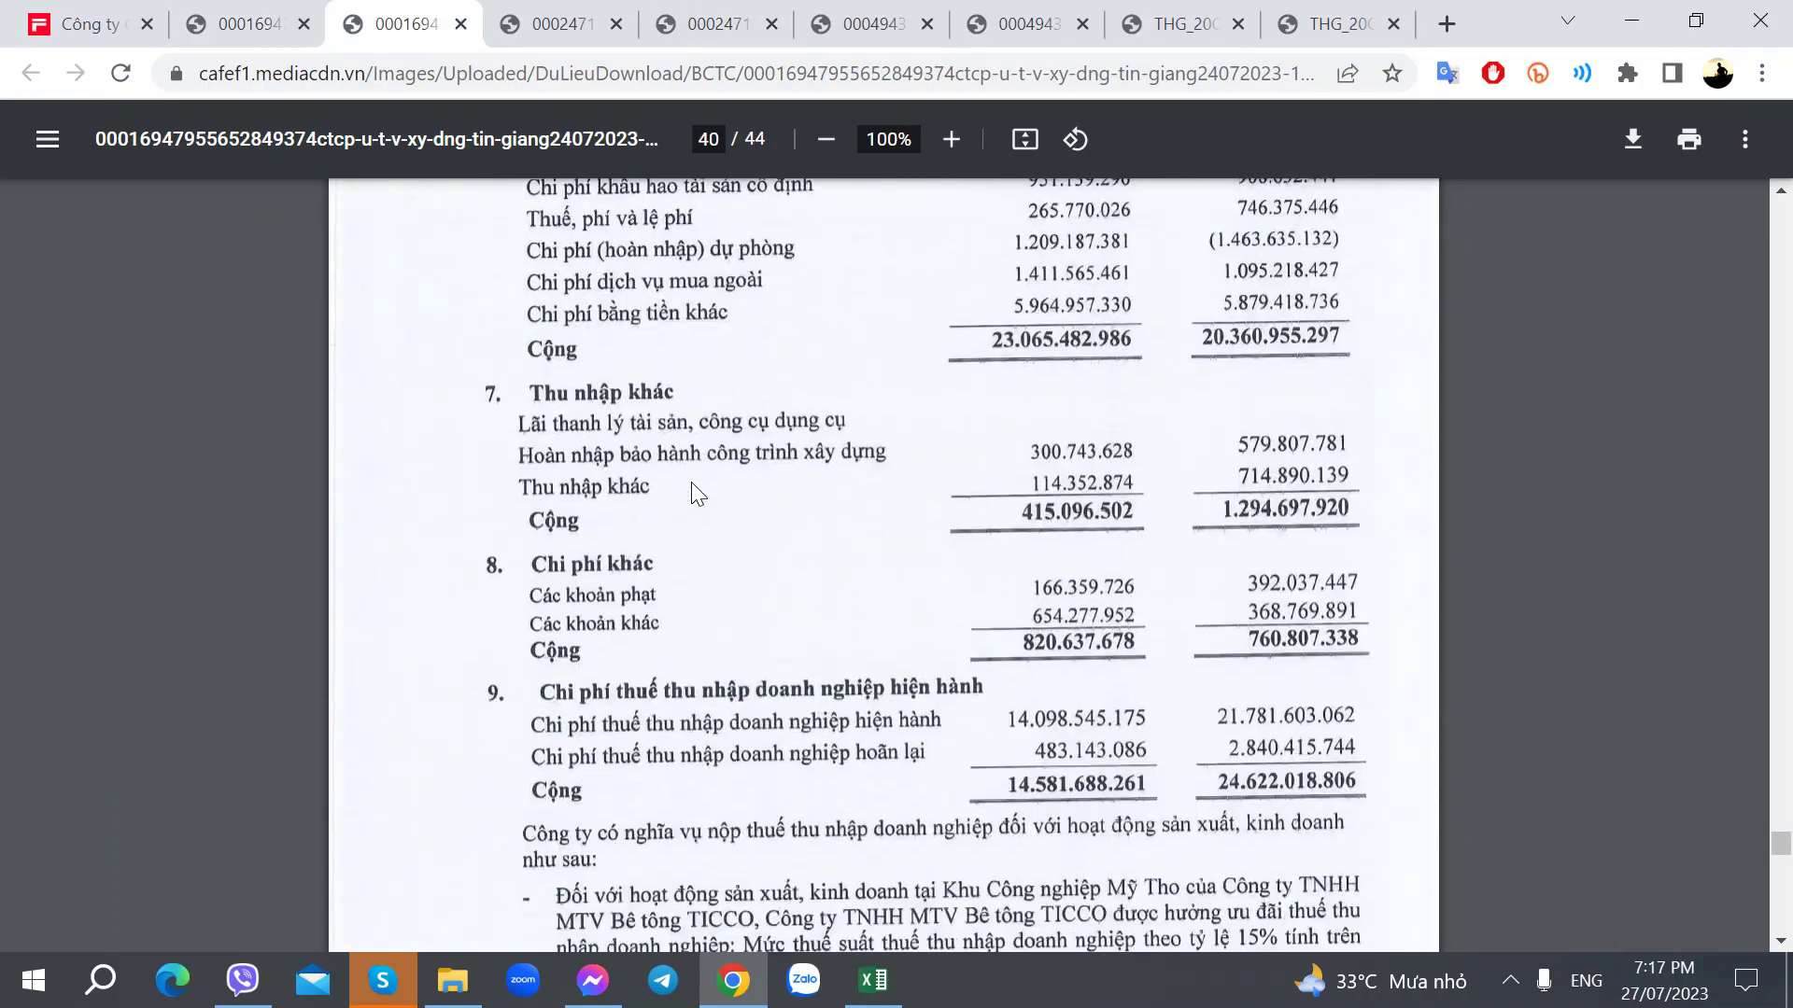
scroll(691, 481, "down", 3)
scroll(691, 482, "up", 6)
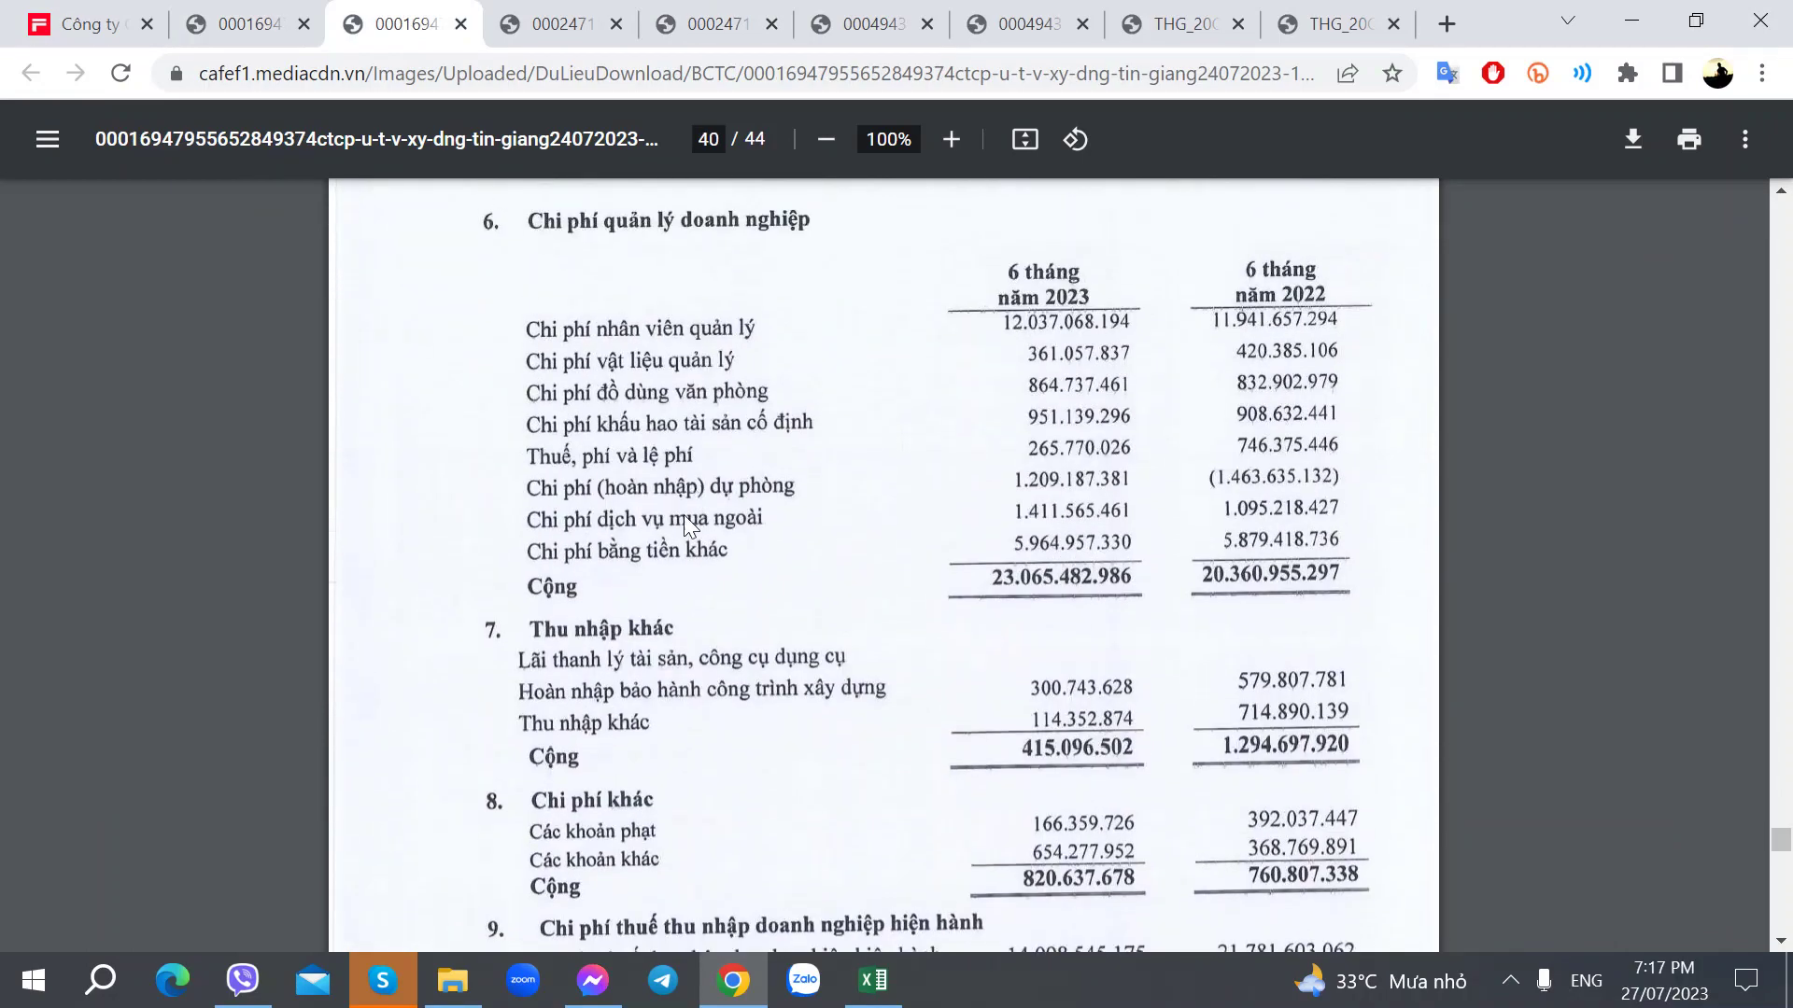
scroll(672, 512, "down", 6)
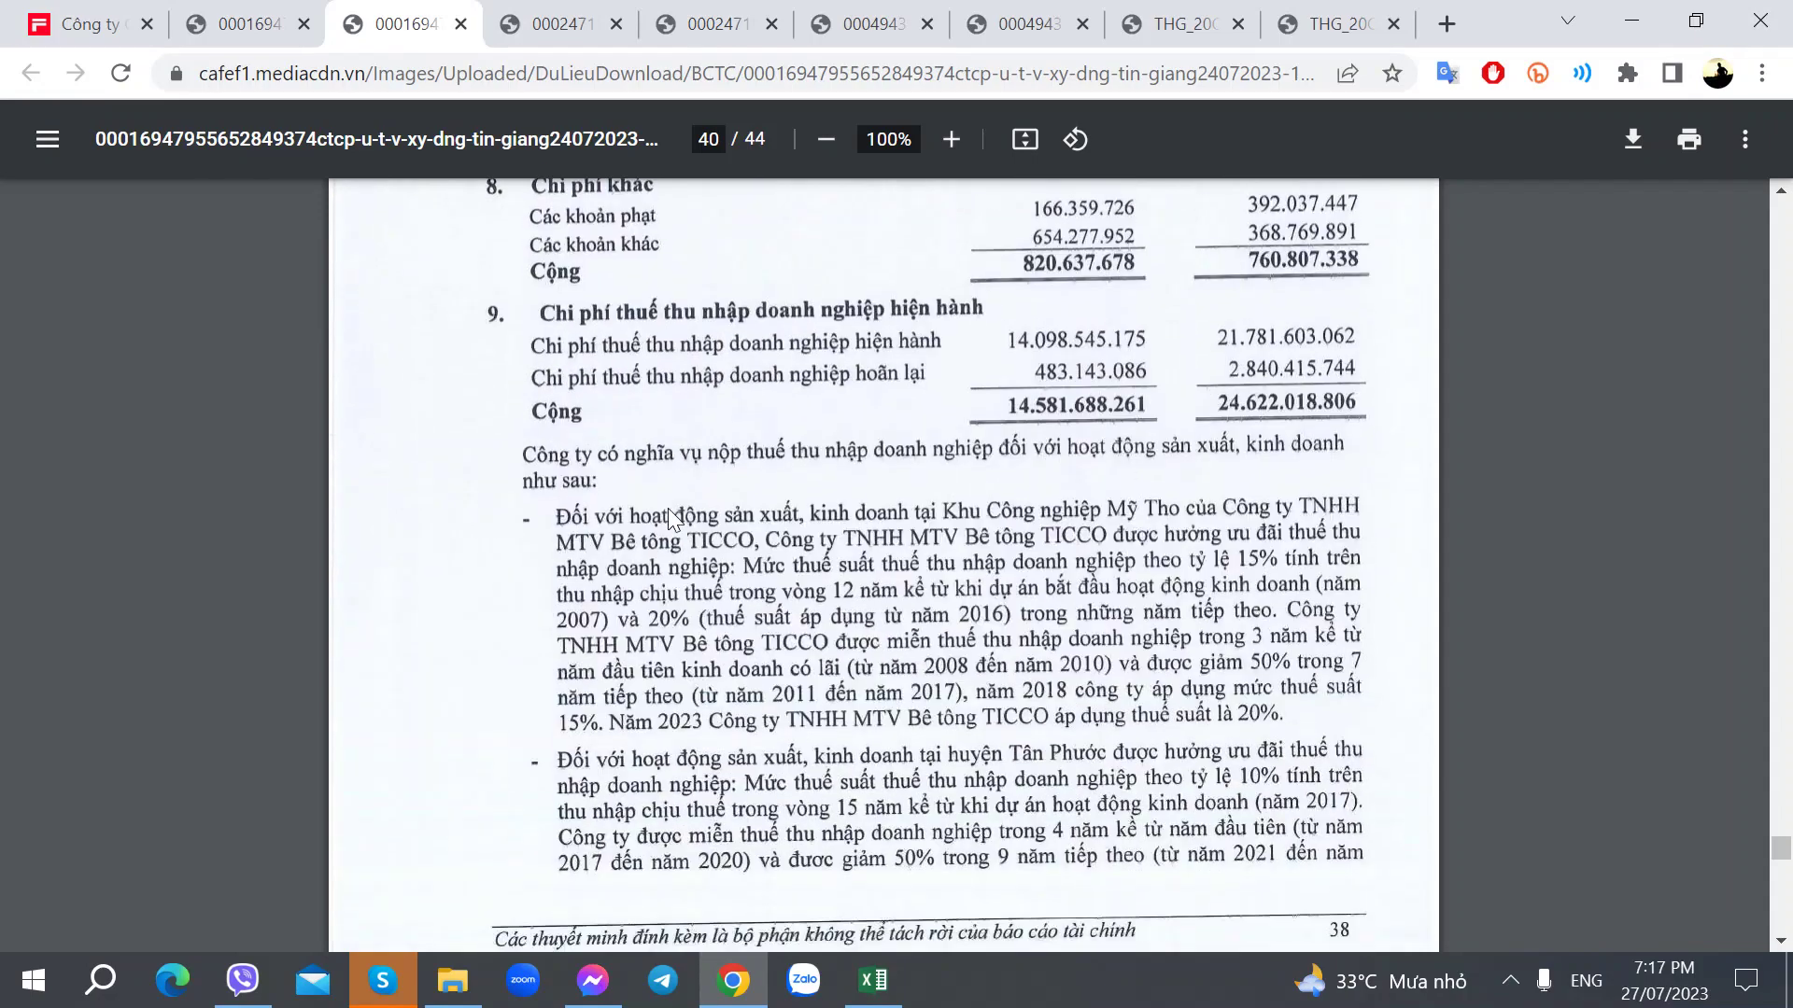
Read the half-year report's notes on corporate income tax, earnings per share, related-party transactions and management income.
scroll(669, 508, "down", 12)
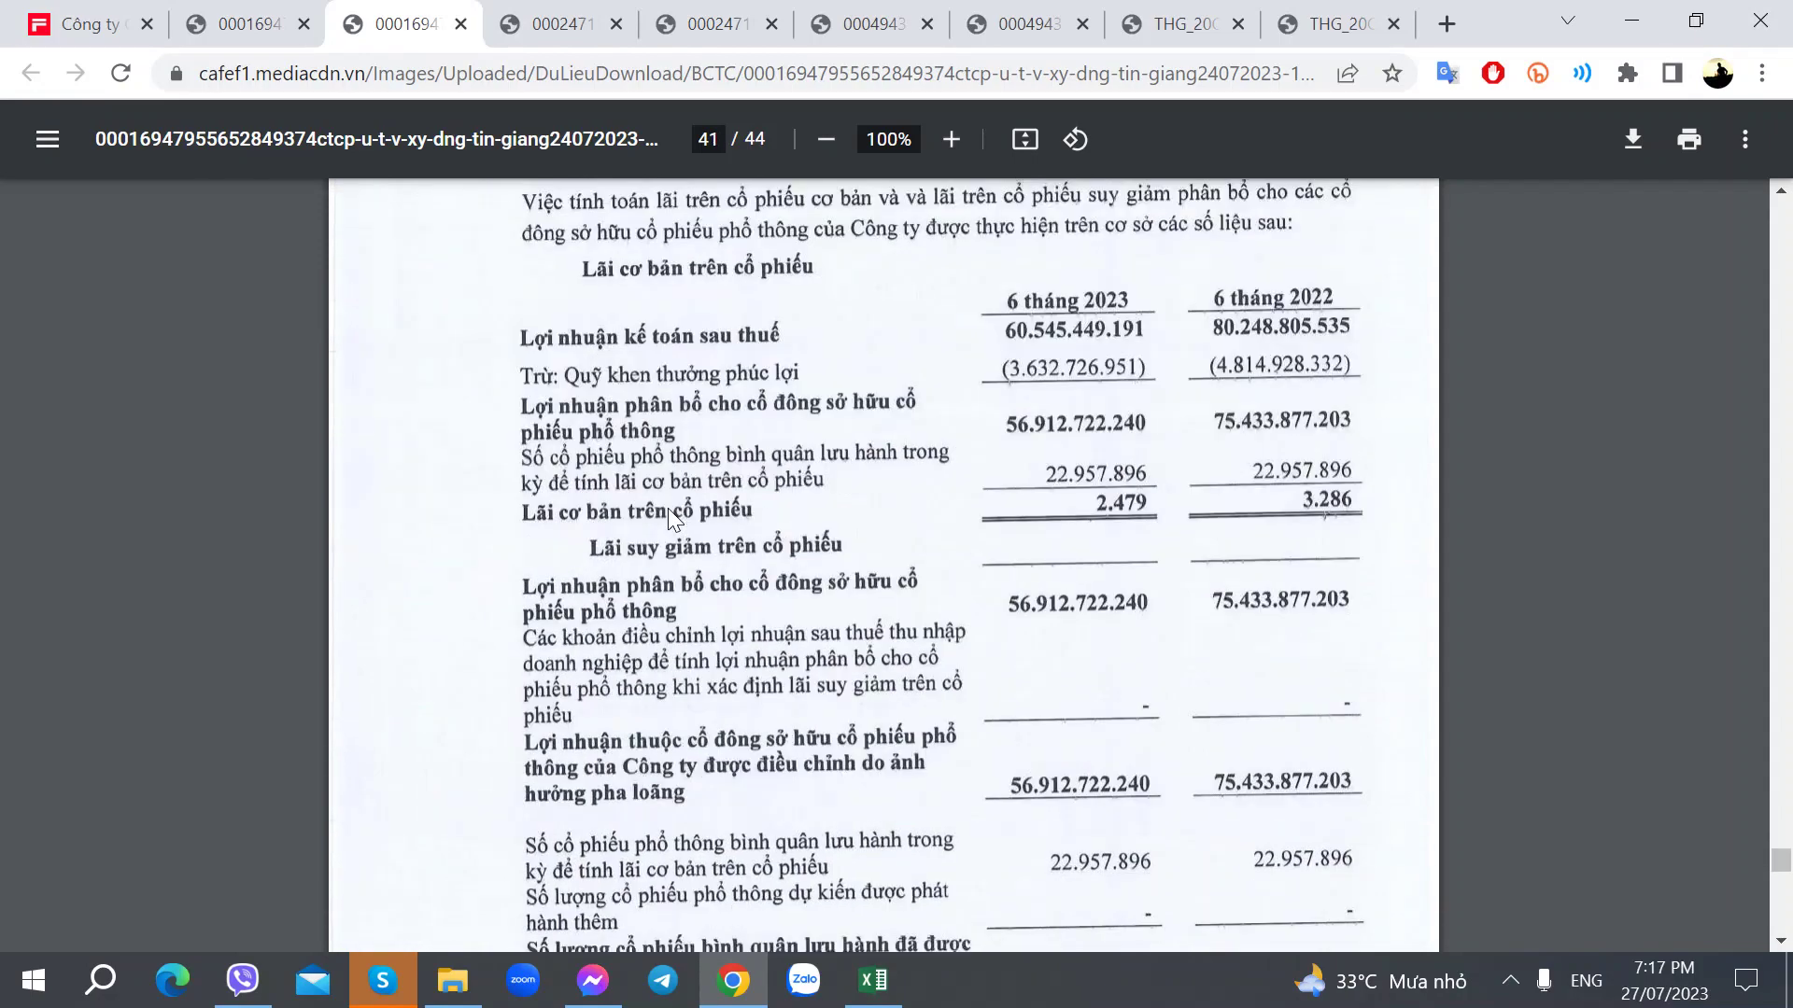
scroll(669, 507, "down", 8)
scroll(668, 508, "up", 10)
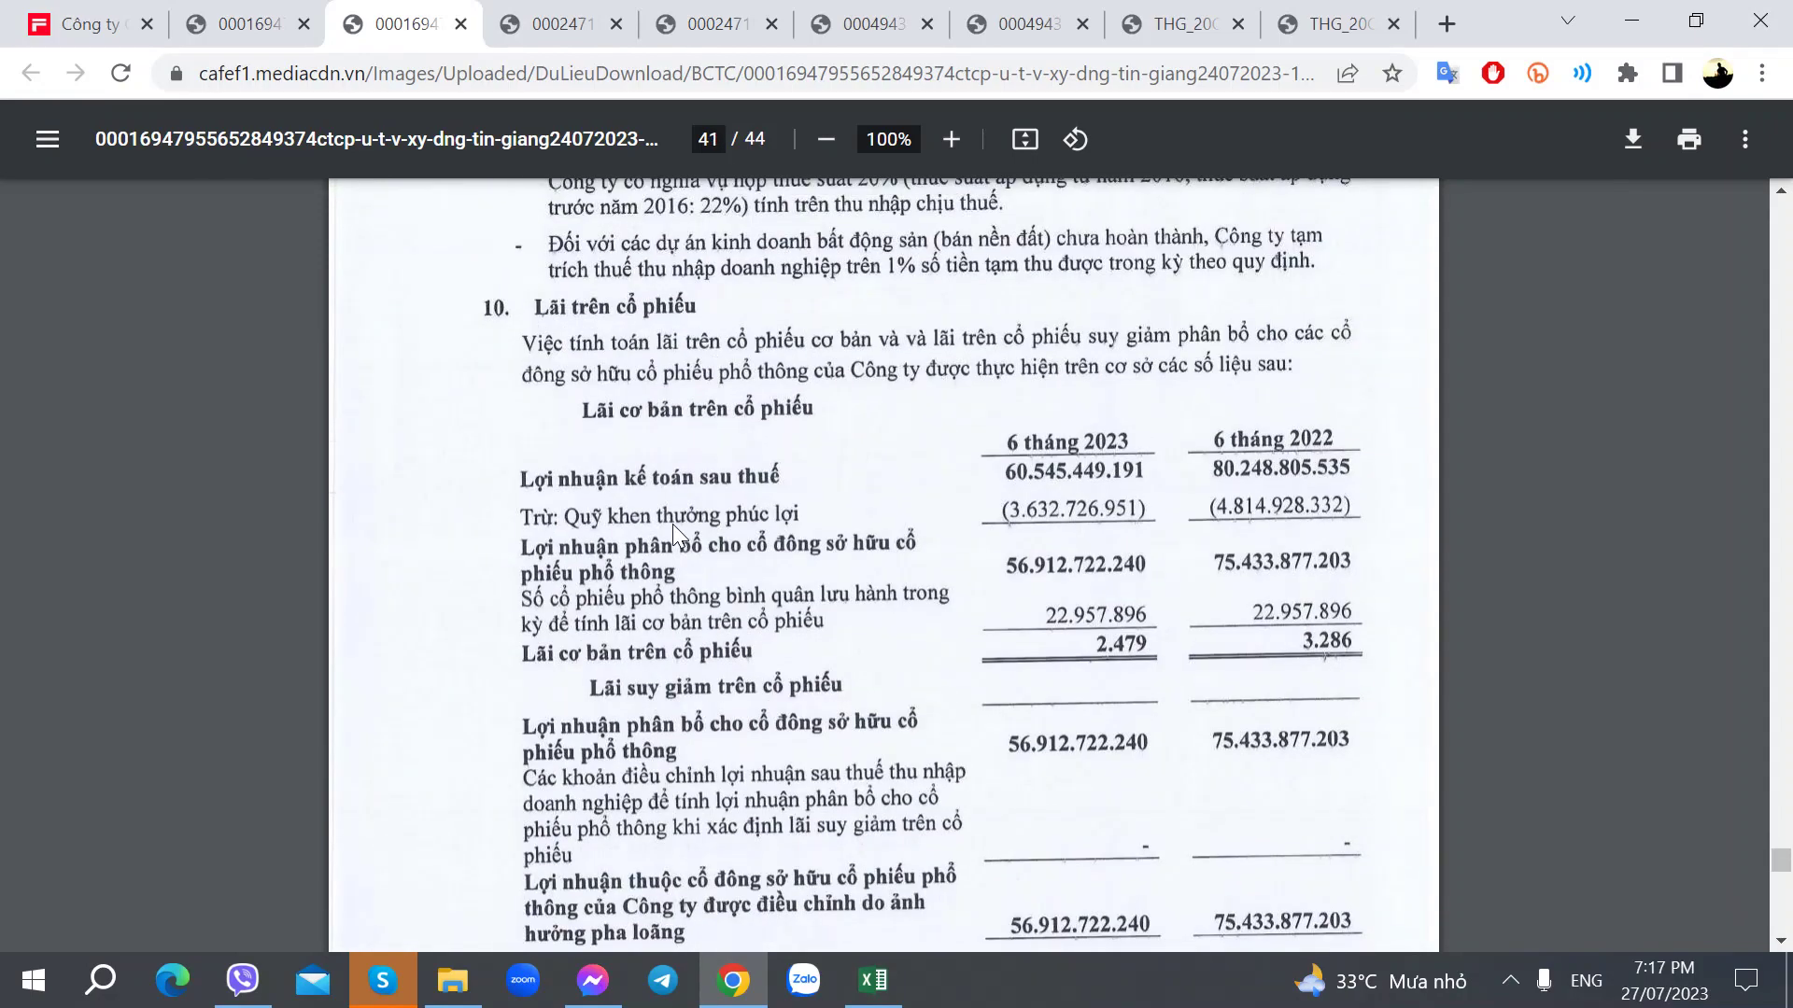
scroll(672, 523, "down", 18)
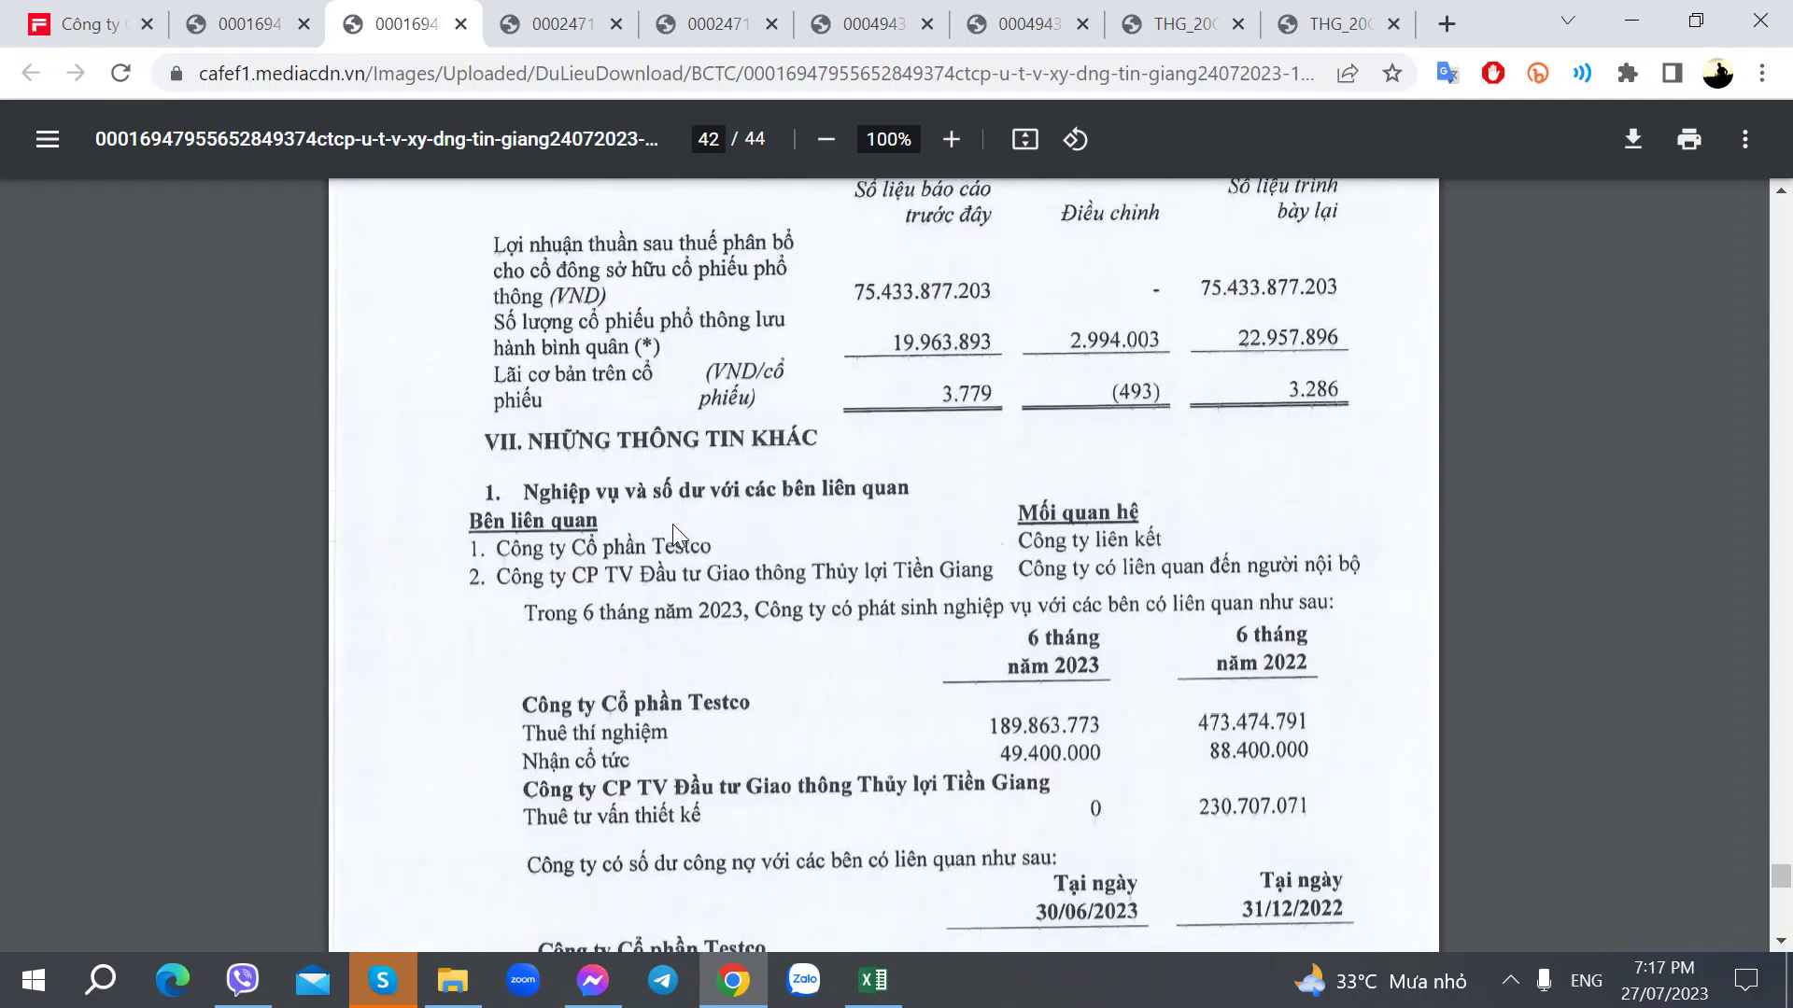
scroll(672, 524, "up", 3)
scroll(672, 525, "down", 15)
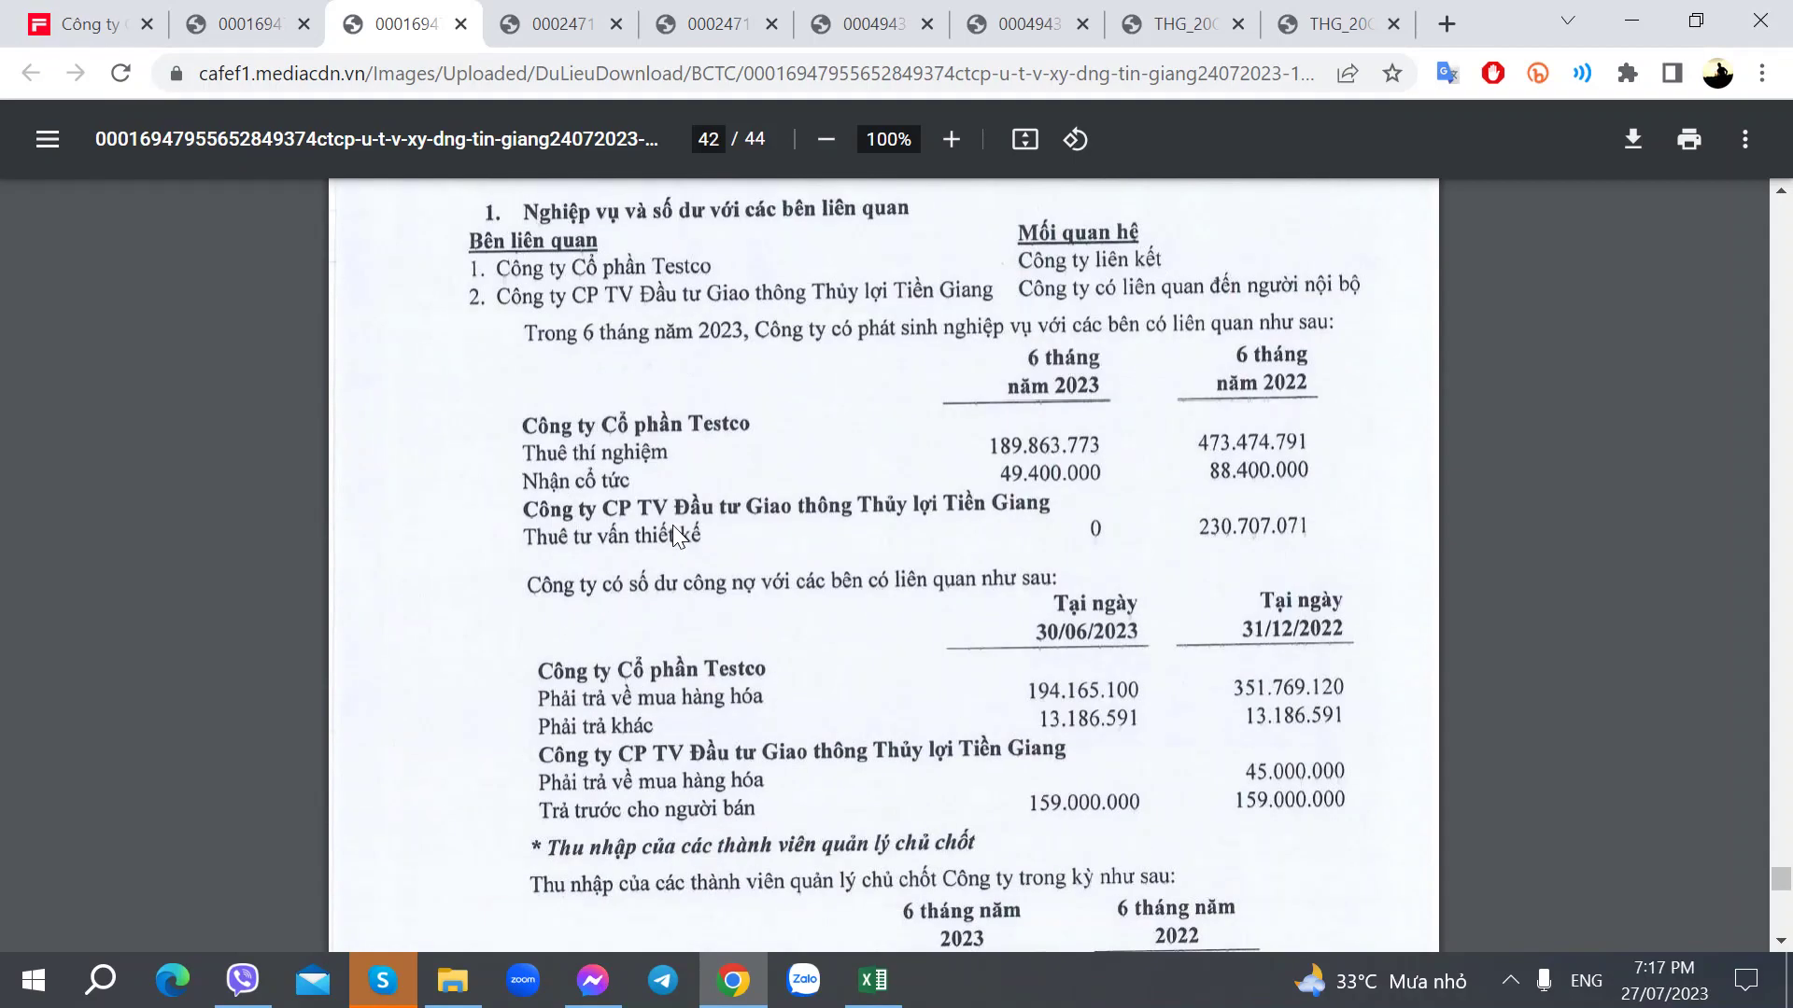
scroll(672, 525, "down", 2)
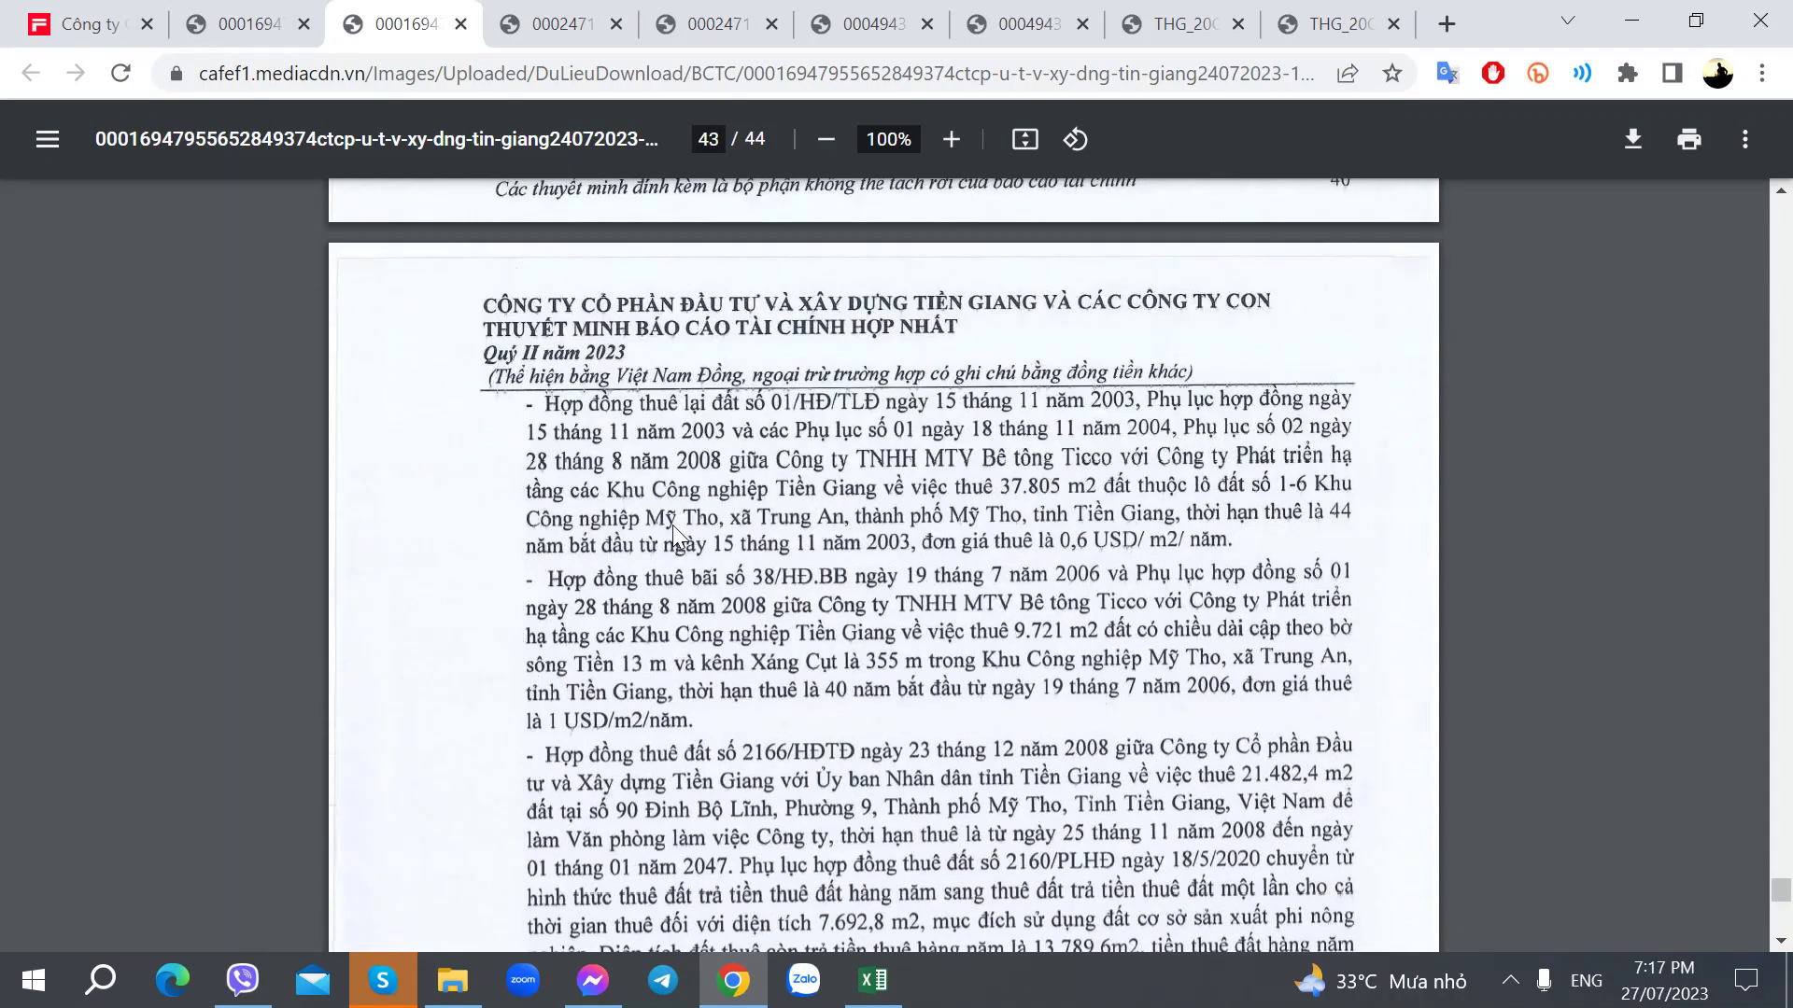
scroll(672, 525, "up", 8)
scroll(672, 524, "down", 3)
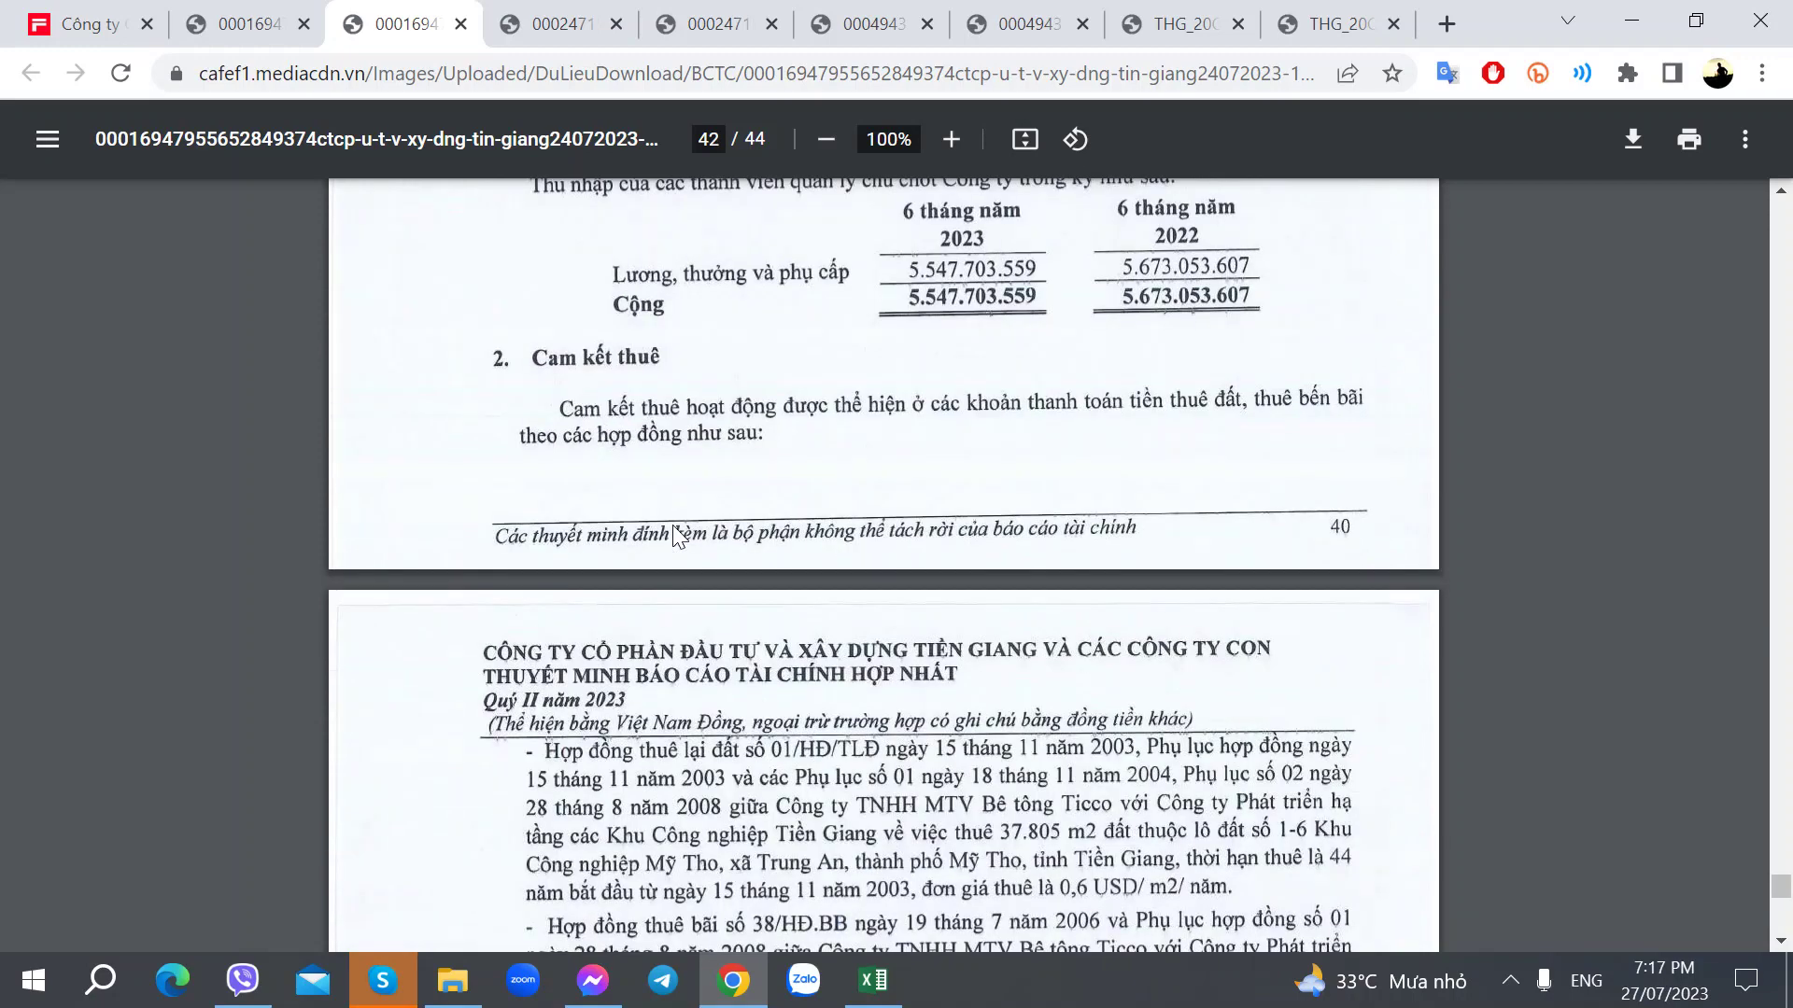
Read the land and yard lease commitments in the report's notes, through to the comparative figures section.
scroll(678, 538, "down", 3)
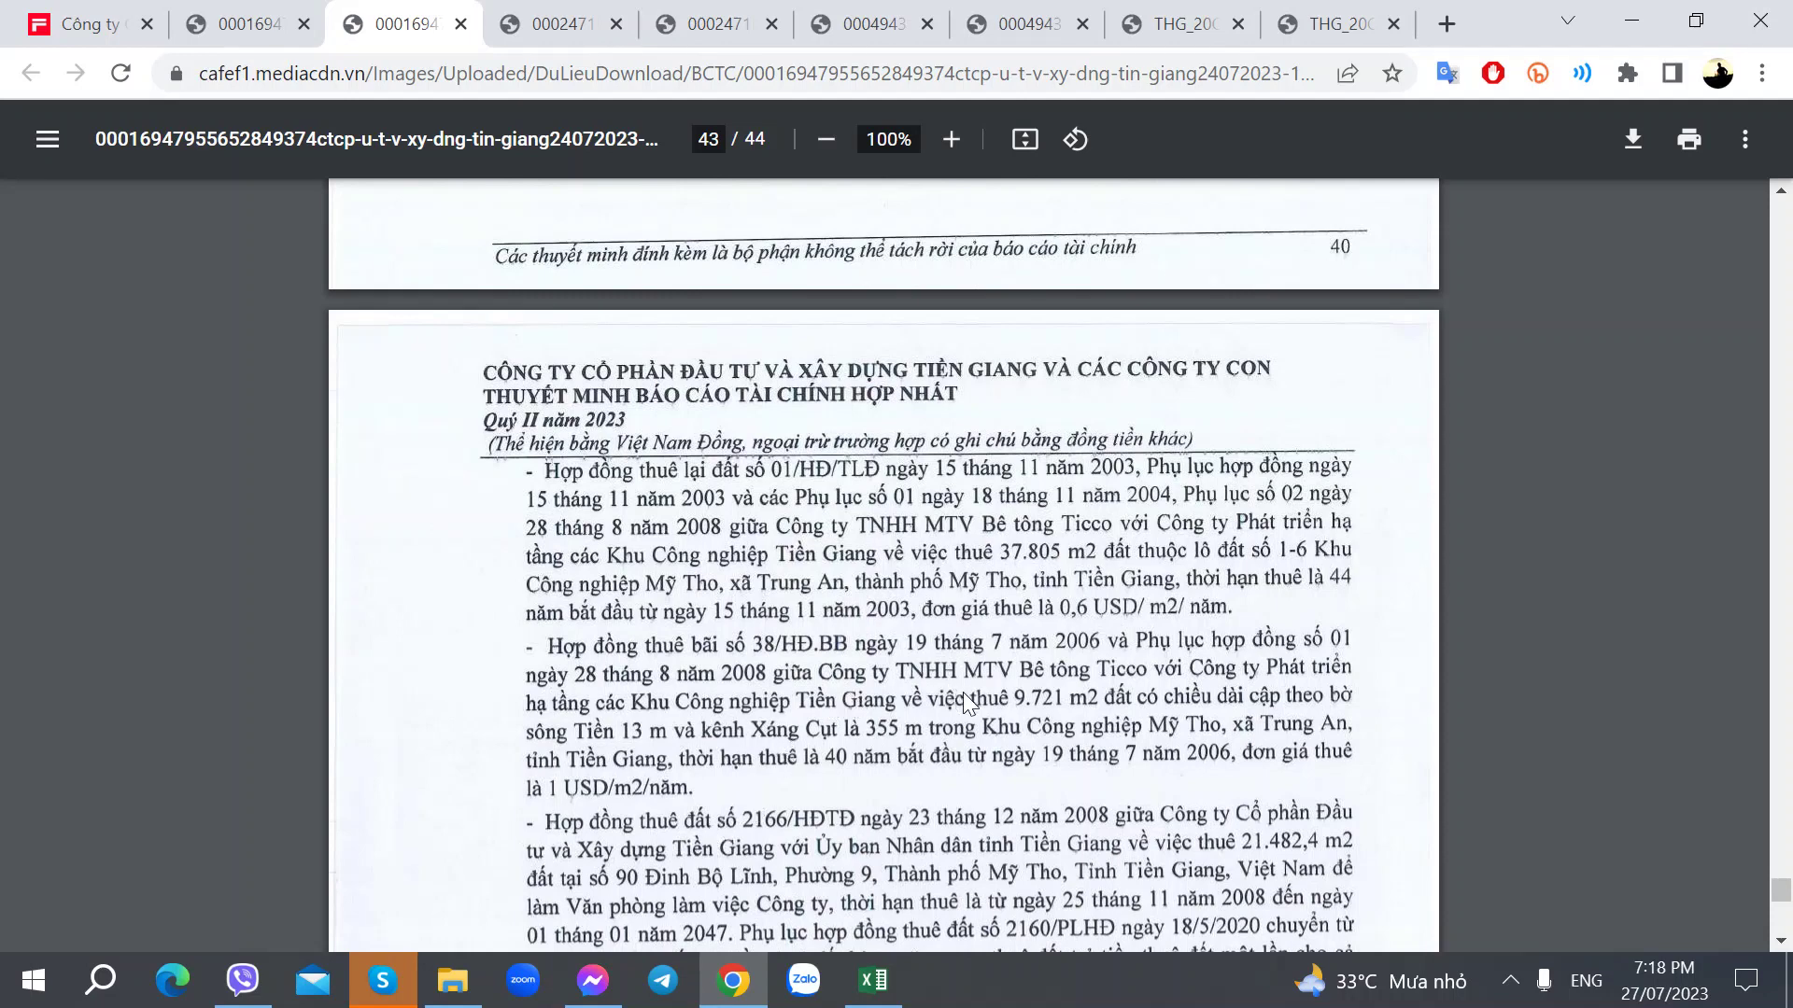
scroll(896, 593, "down", 1)
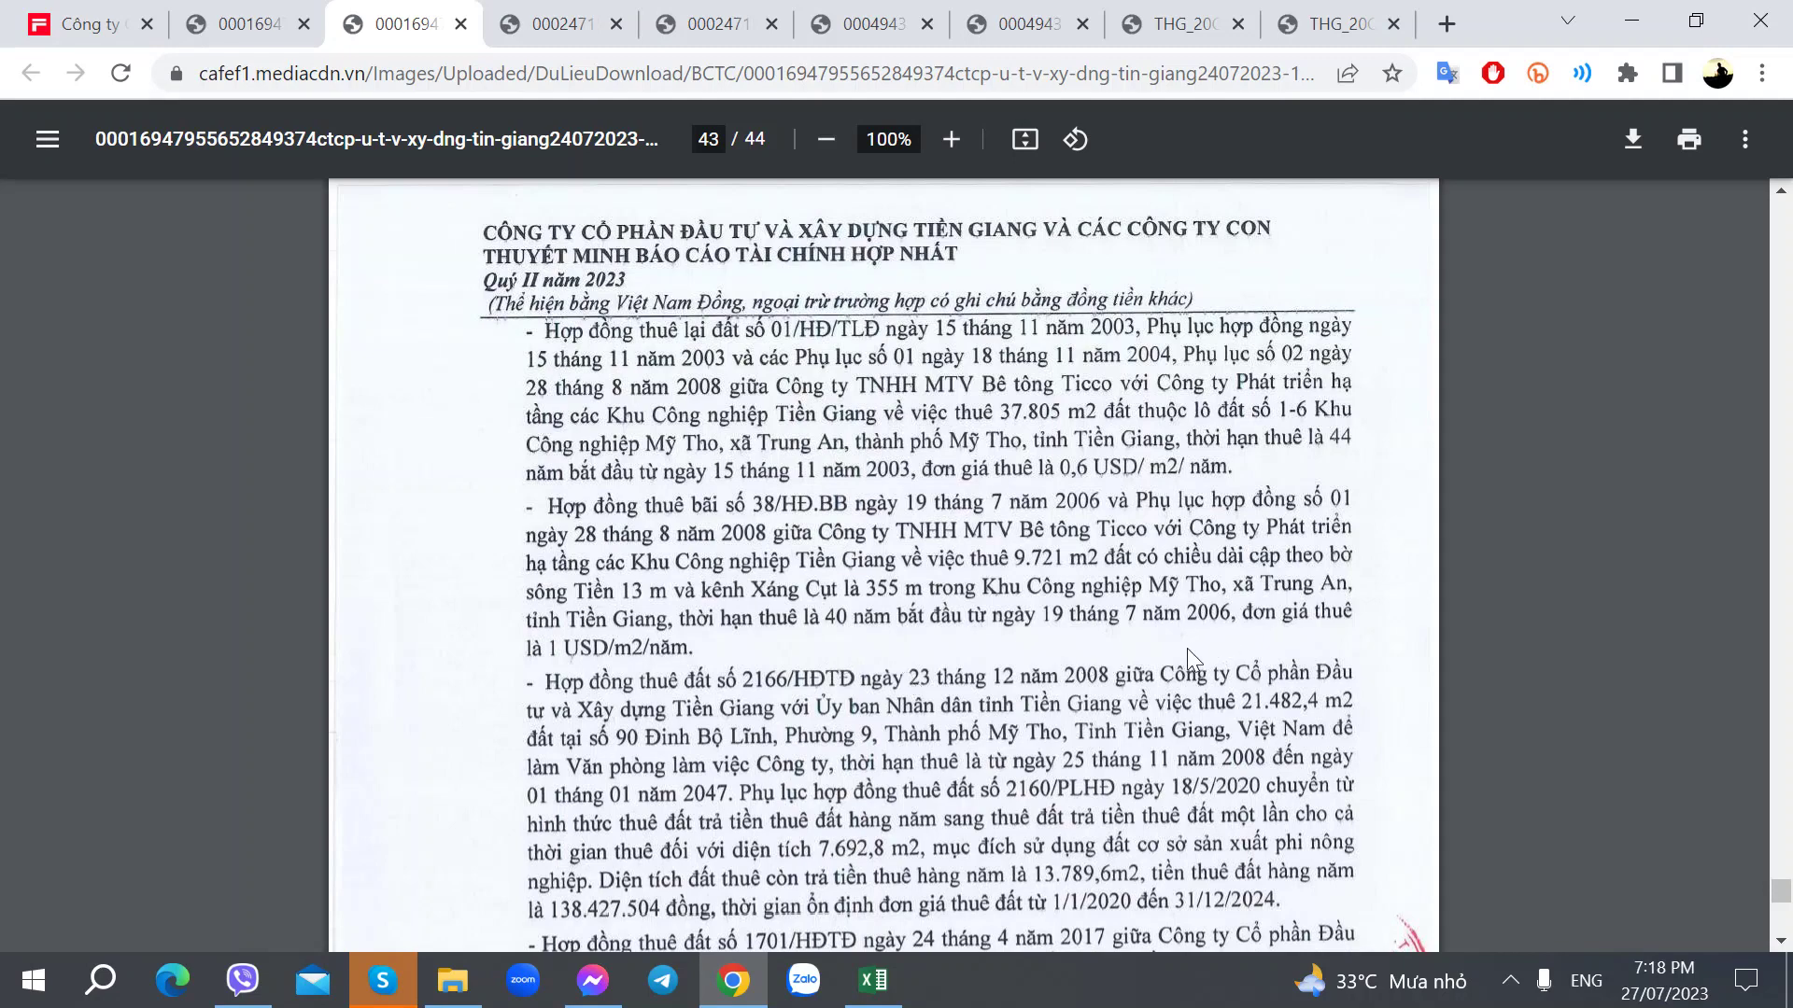
scroll(1187, 654, "down", 3)
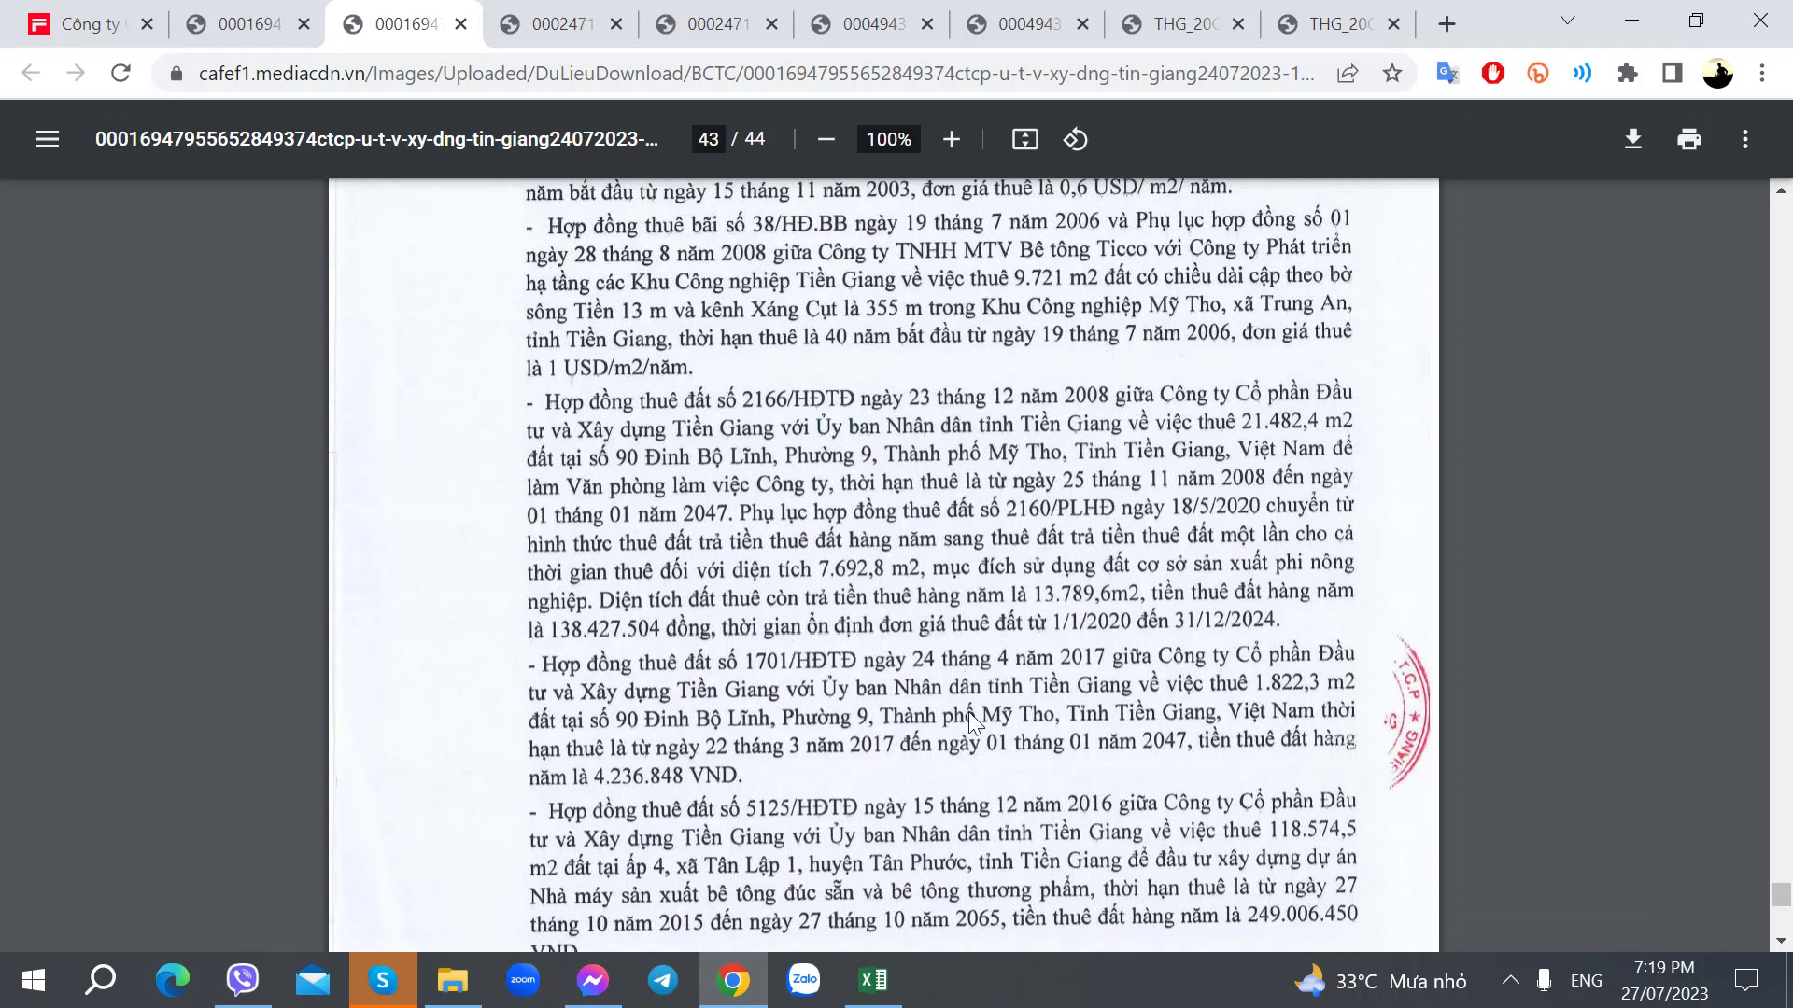
scroll(678, 929, "down", 3)
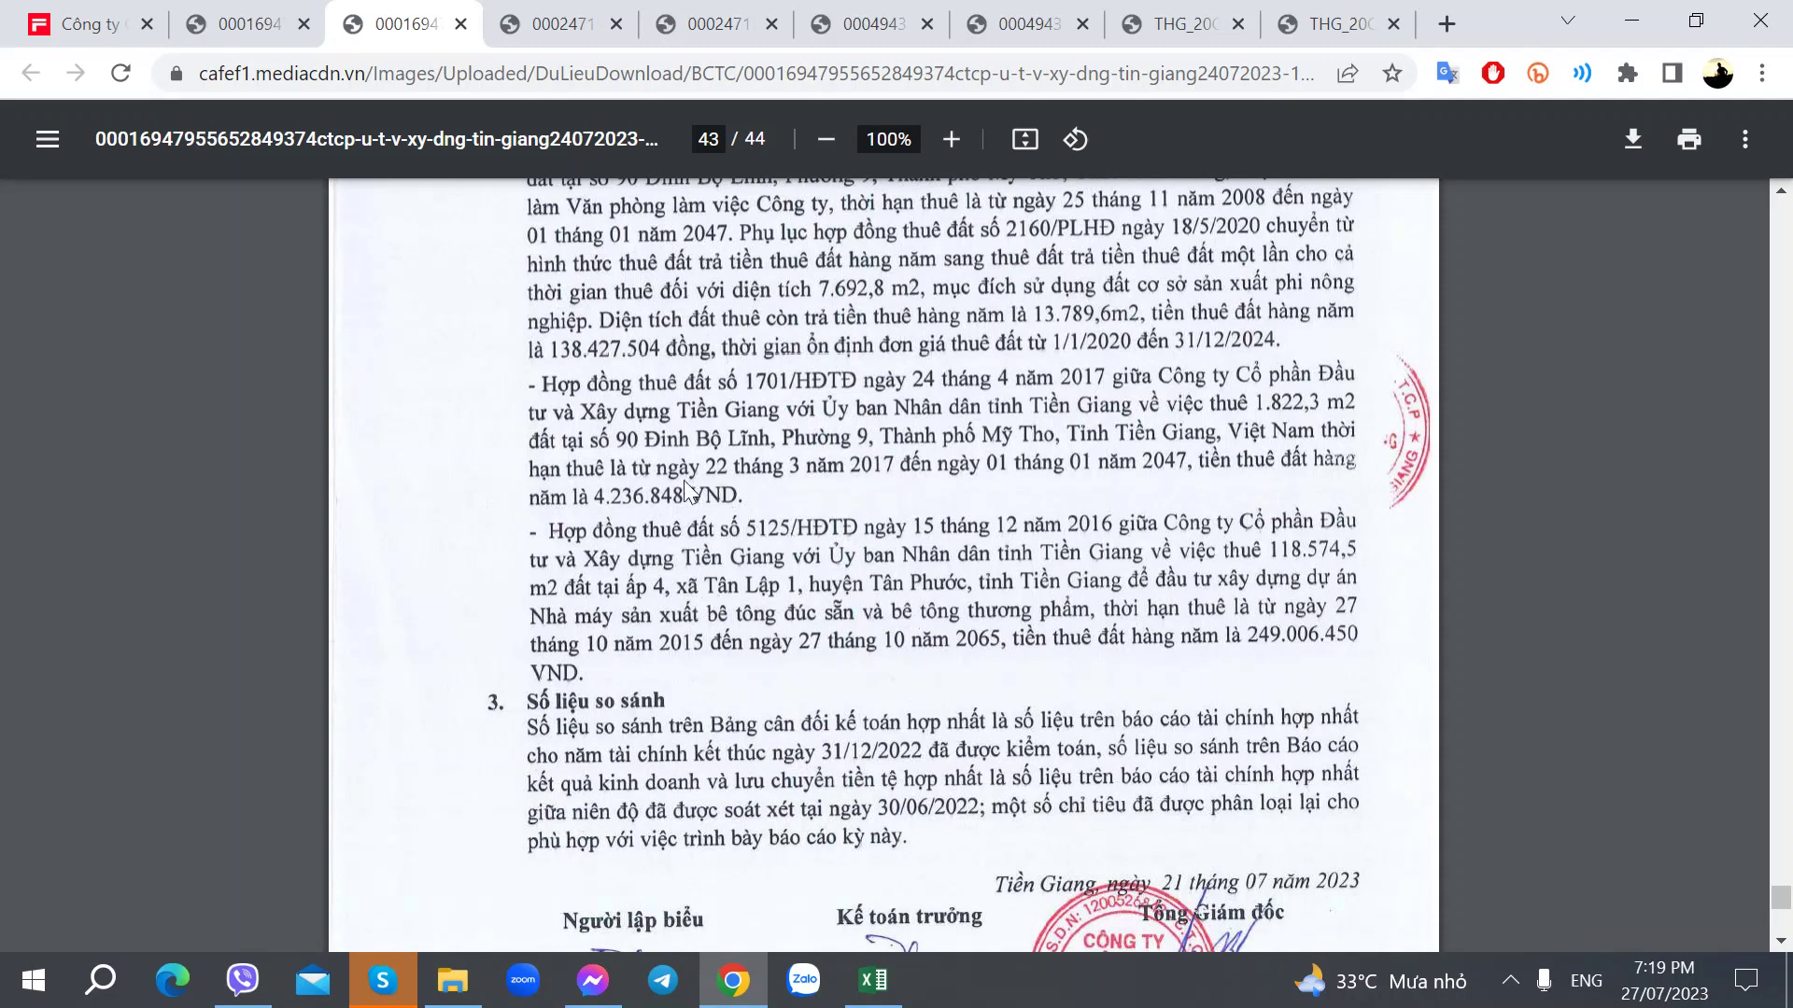
scroll(581, 527, "down", 1)
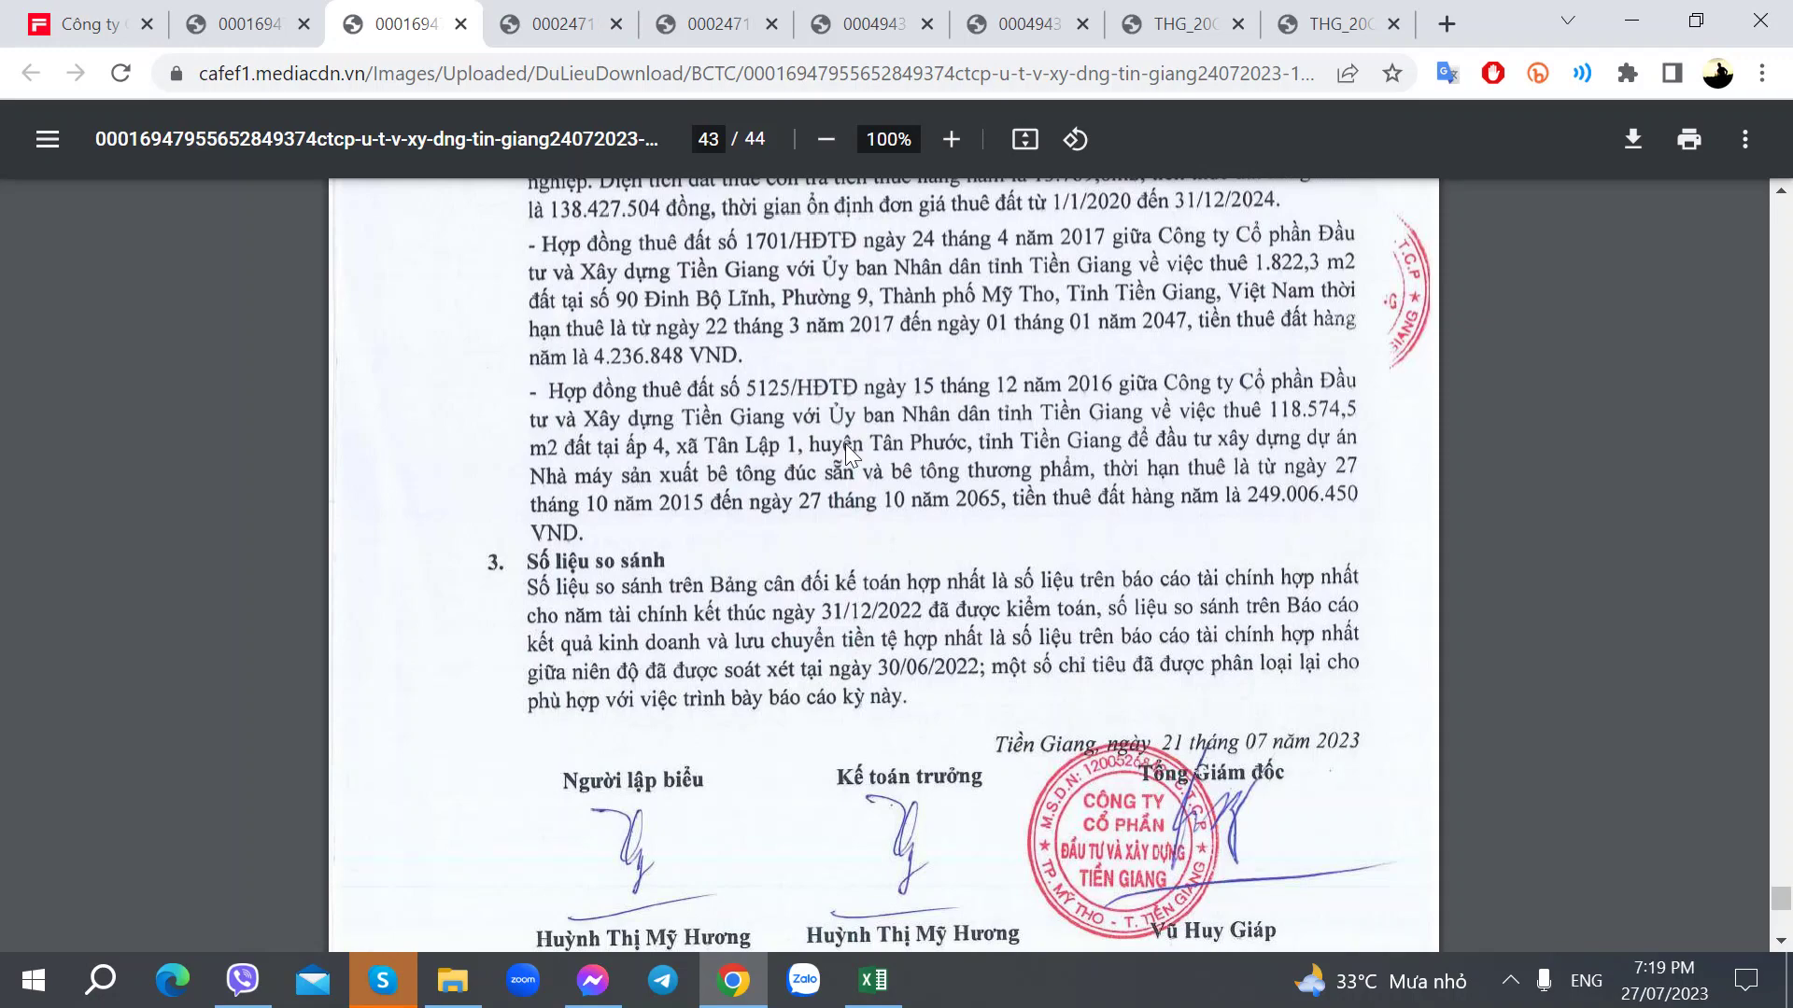
scroll(846, 444, "up", 1)
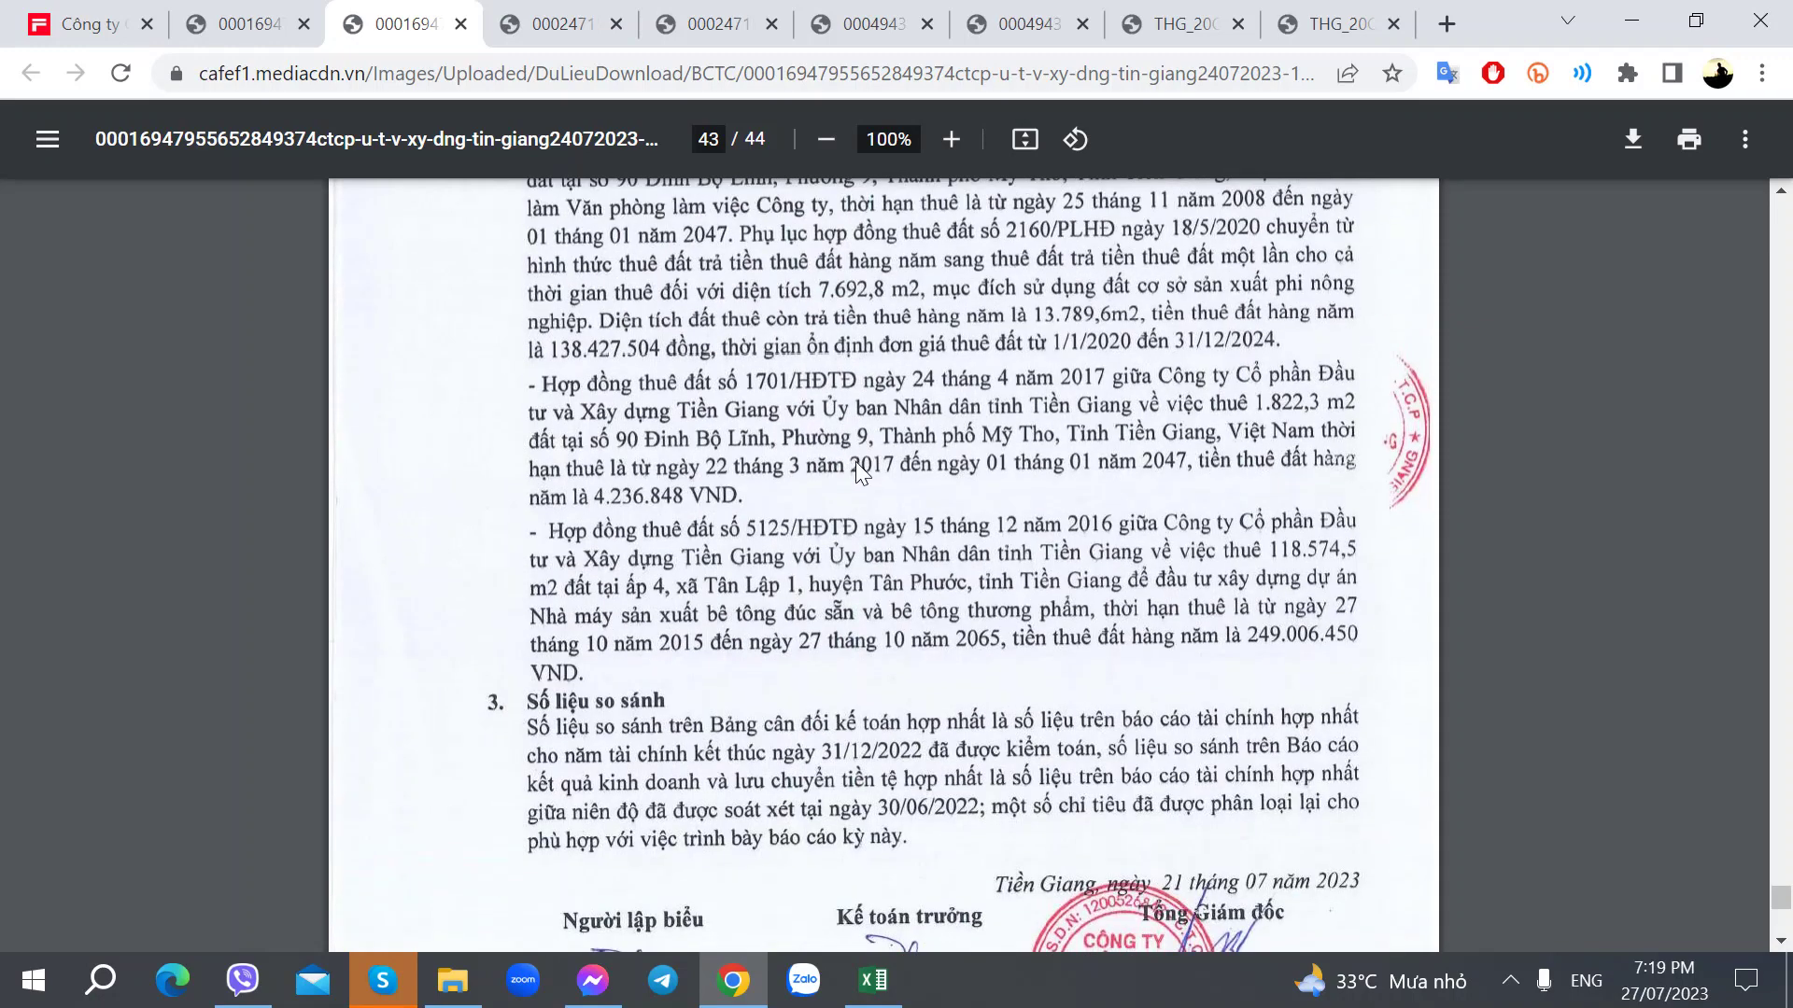
scroll(855, 461, "up", 1)
scroll(855, 461, "down", 1)
scroll(951, 732, "down", 2)
scroll(940, 719, "down", 2)
scroll(939, 719, "up", 3)
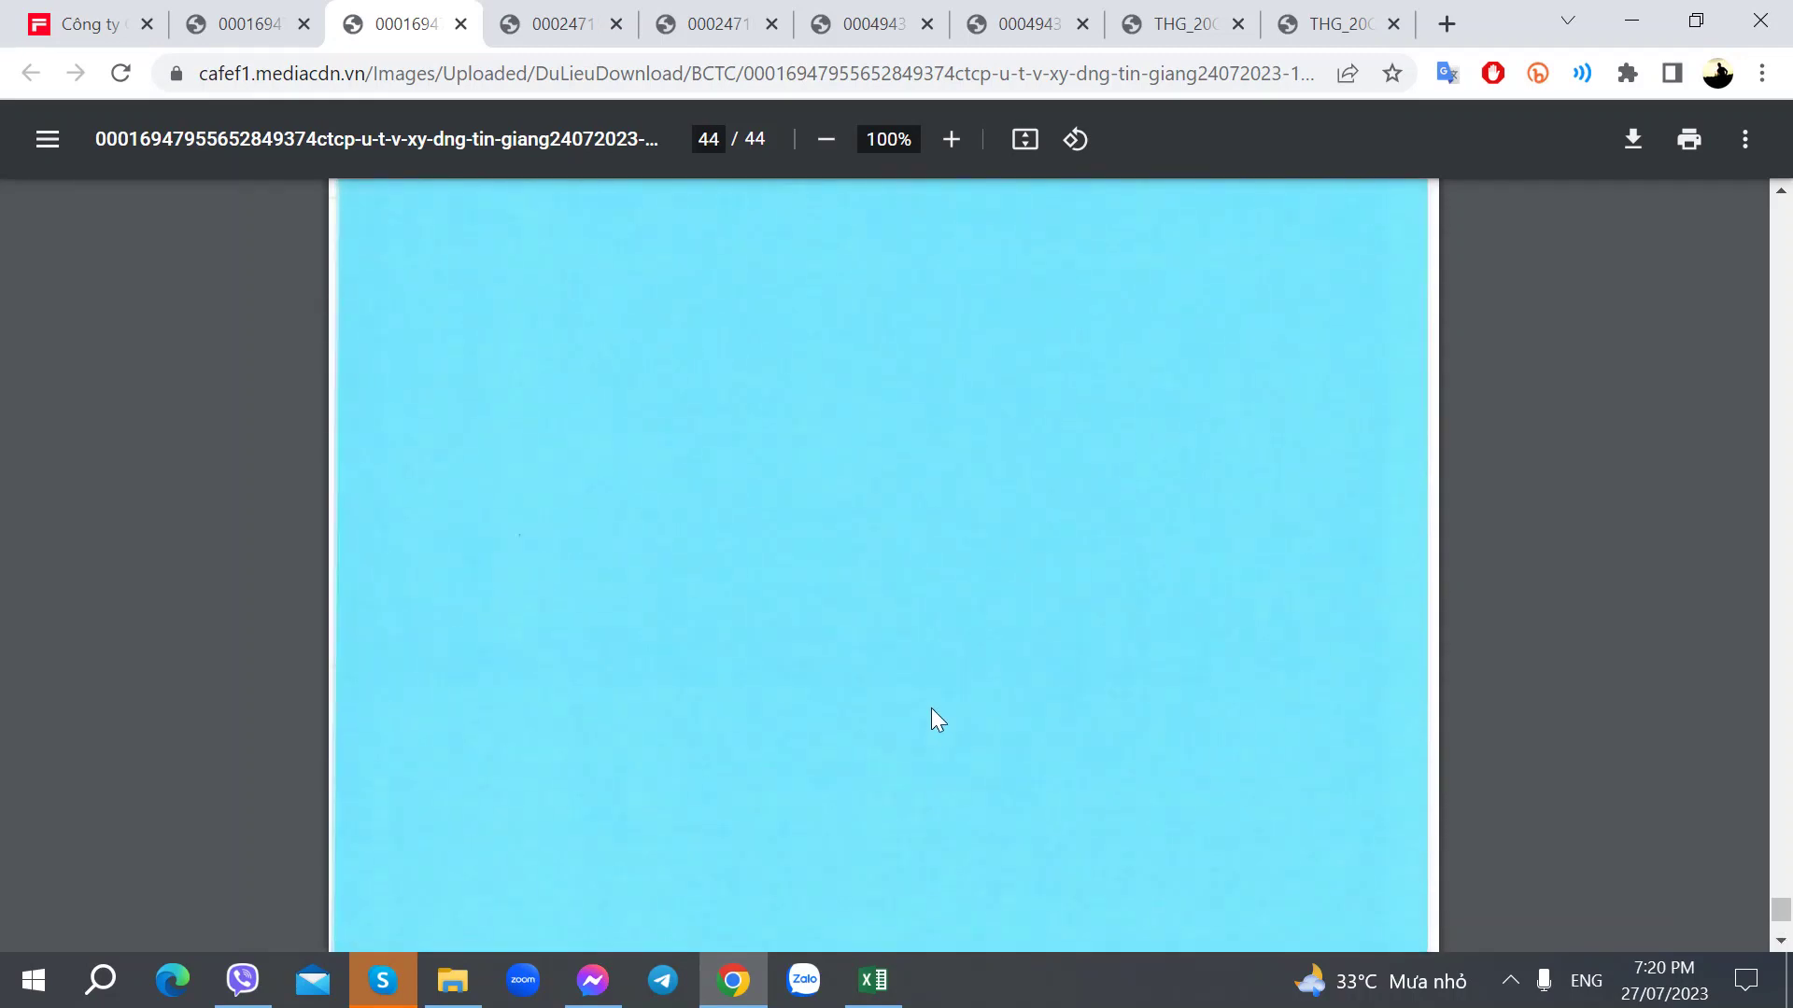
scroll(936, 719, "up", 4)
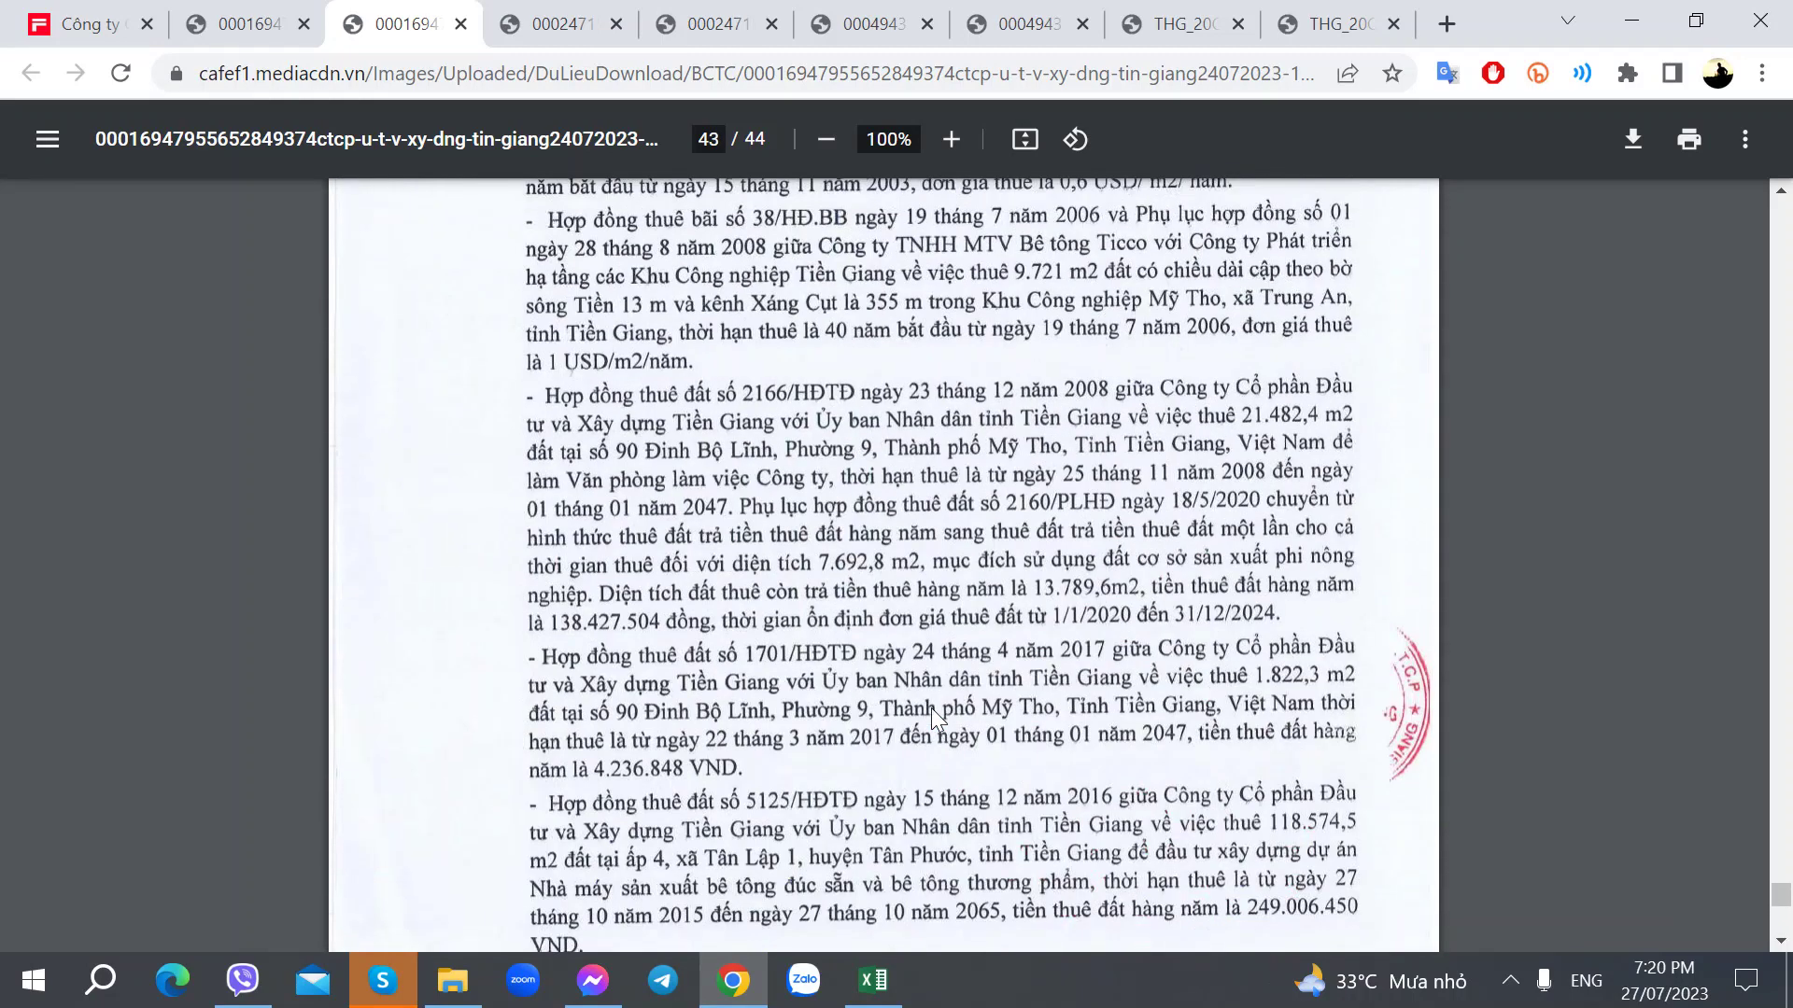
scroll(932, 707, "down", 1)
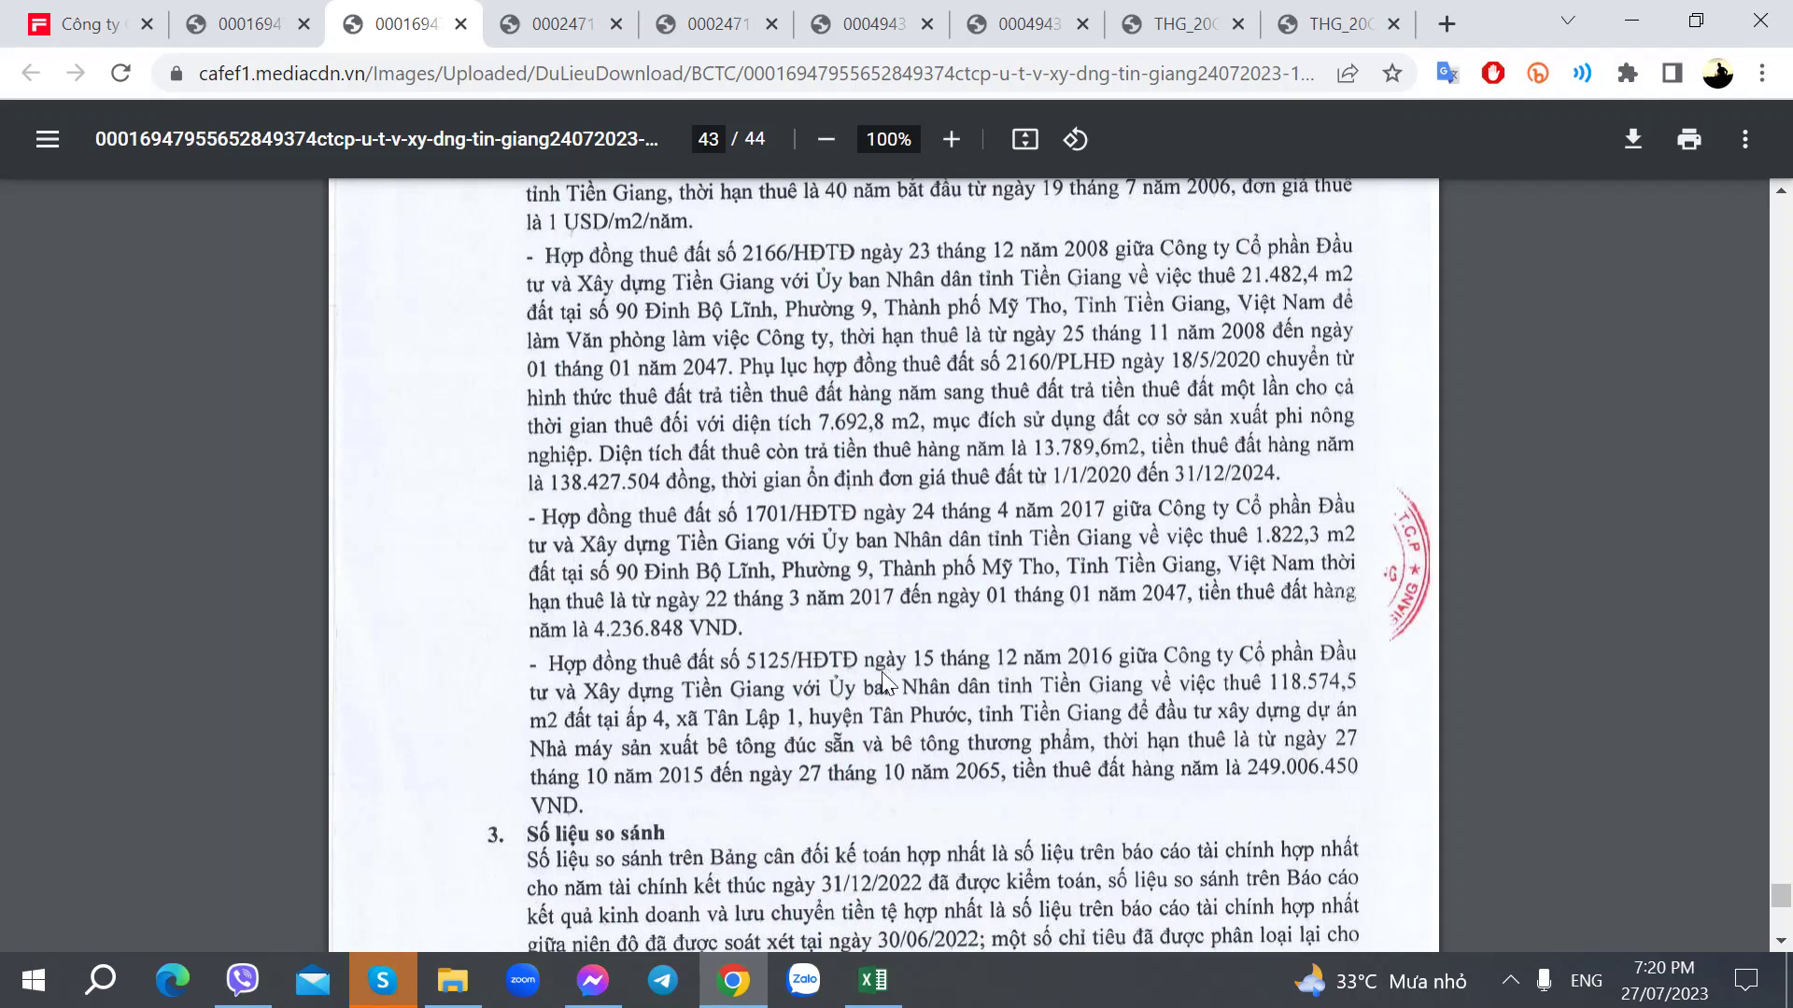
Switch to Excel, clear the pending copy selection, and review the segment breakdown down to real estate's Q2/2023 revenue in I404.
key("alt+Tab")
left_click(620, 511)
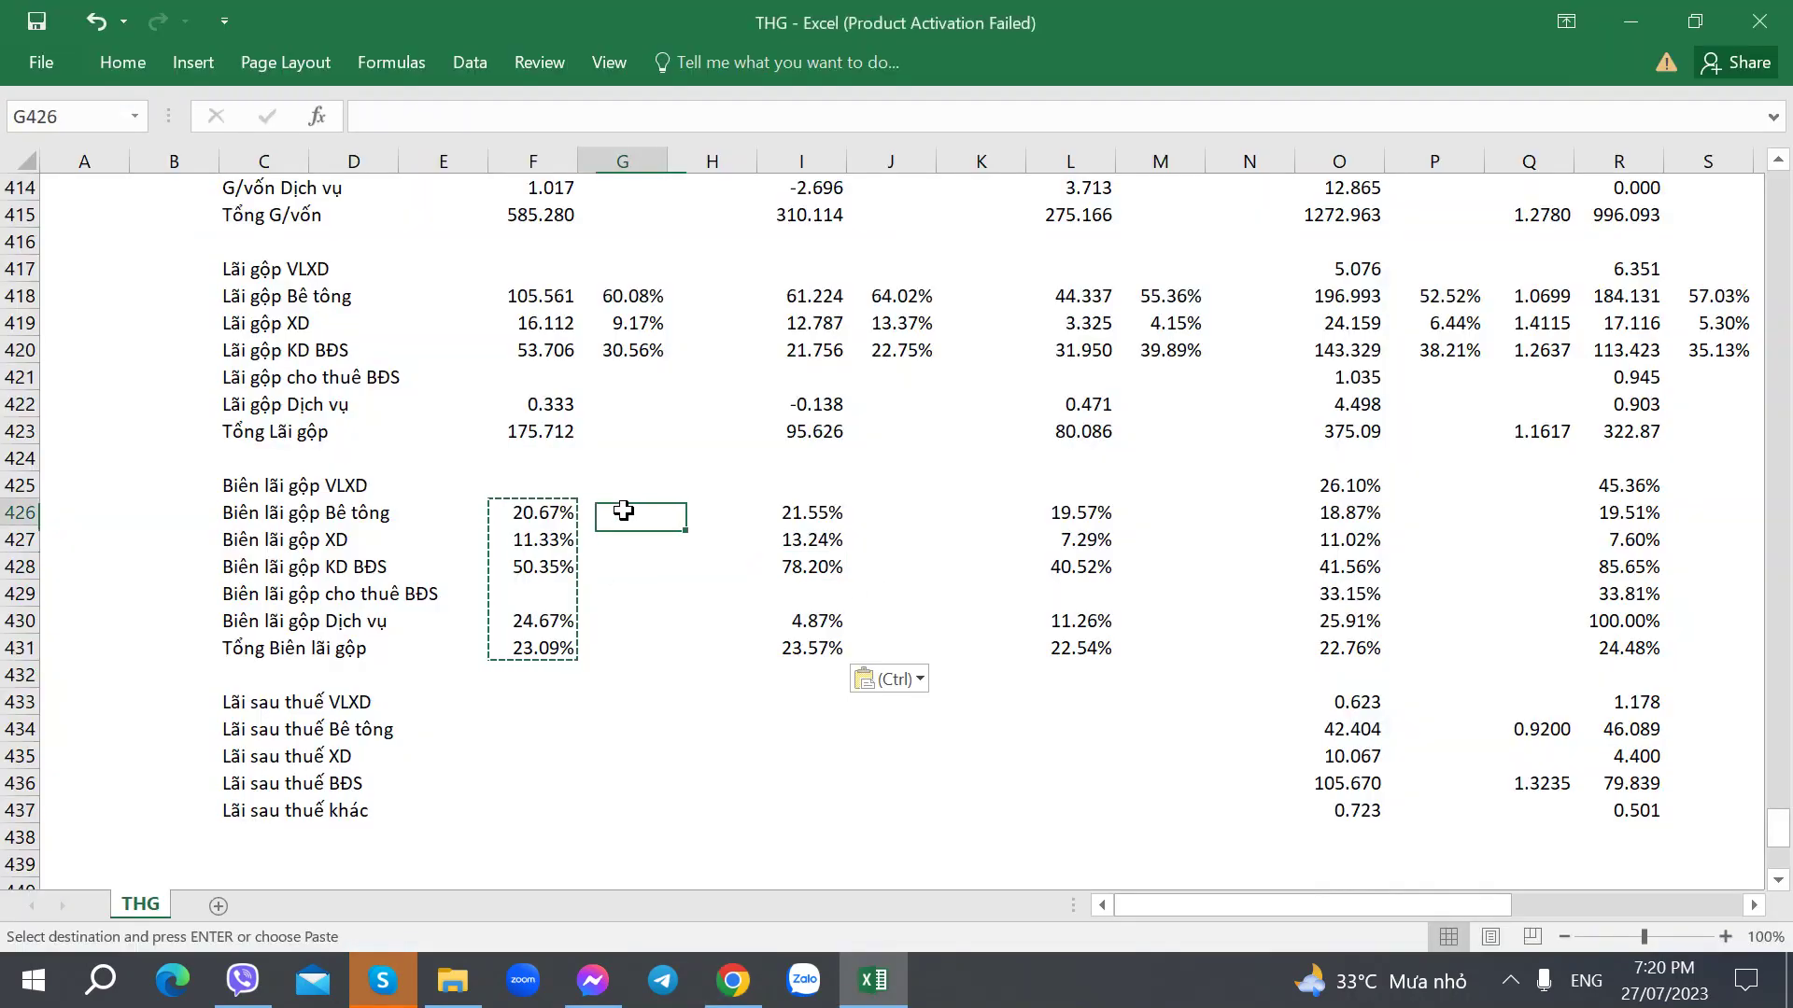
key("Escape")
key("Right")
key("Right")
scroll(708, 563, "up", 1)
scroll(709, 563, "up", 7)
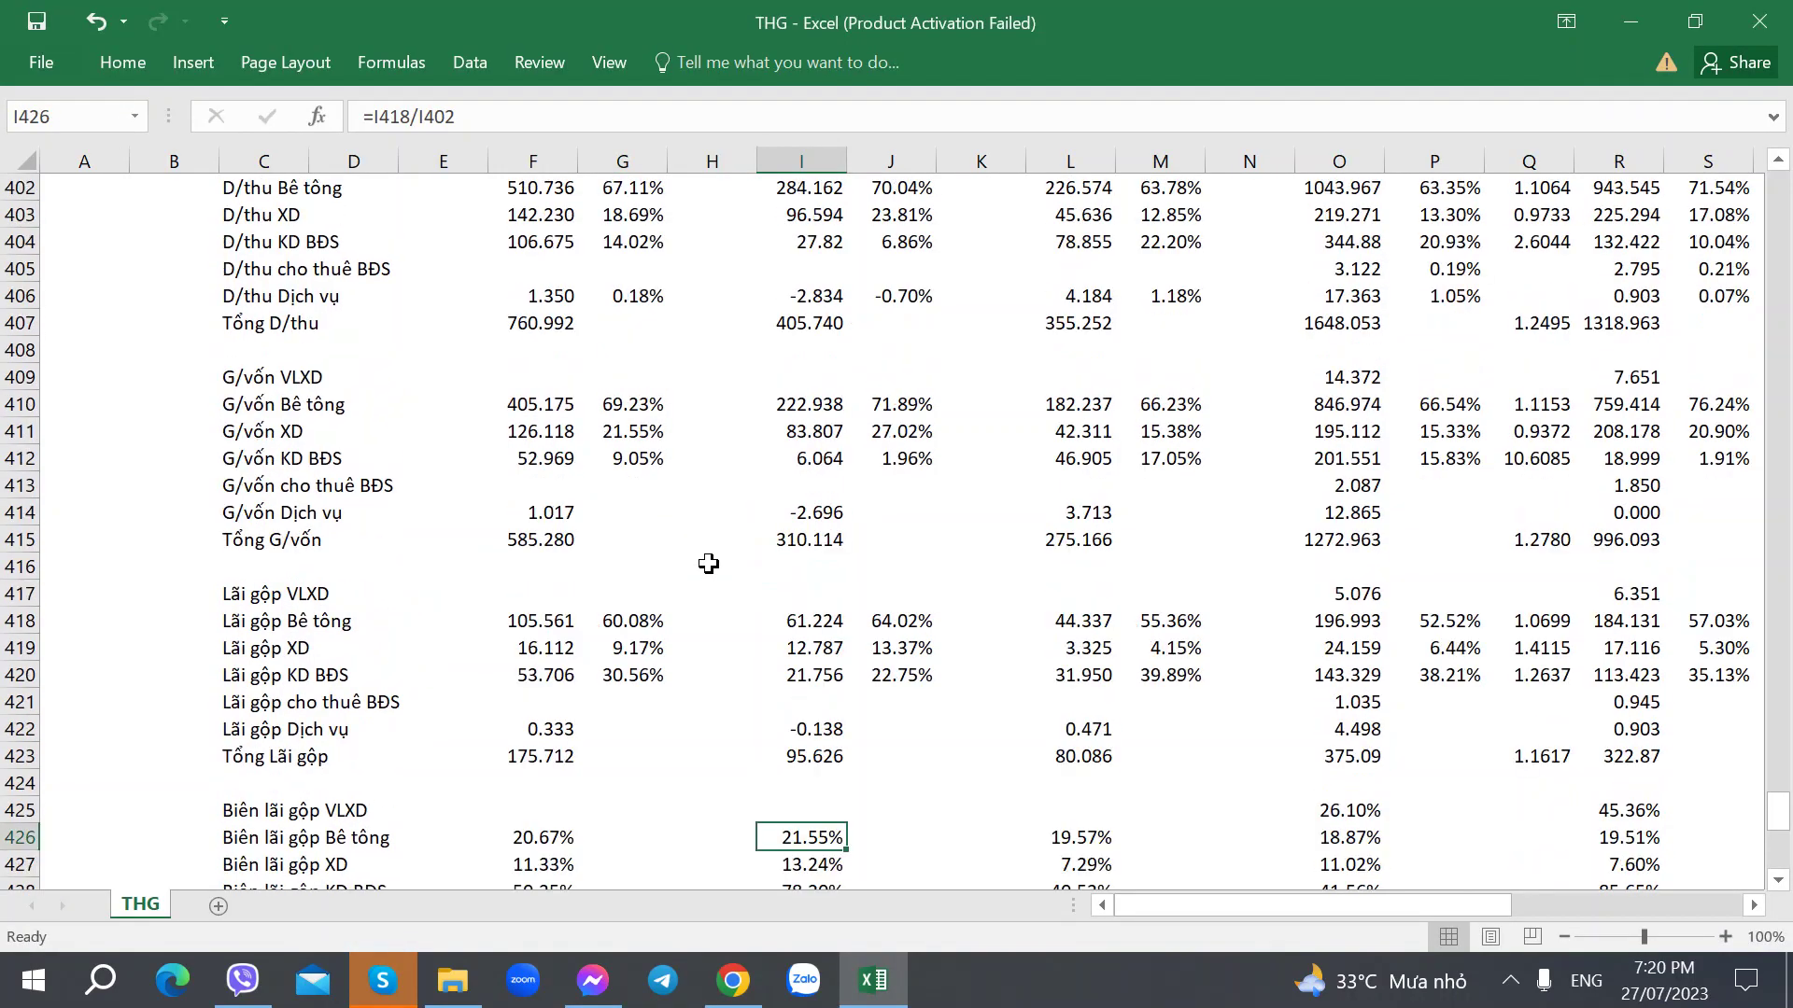
scroll(708, 563, "down", 3)
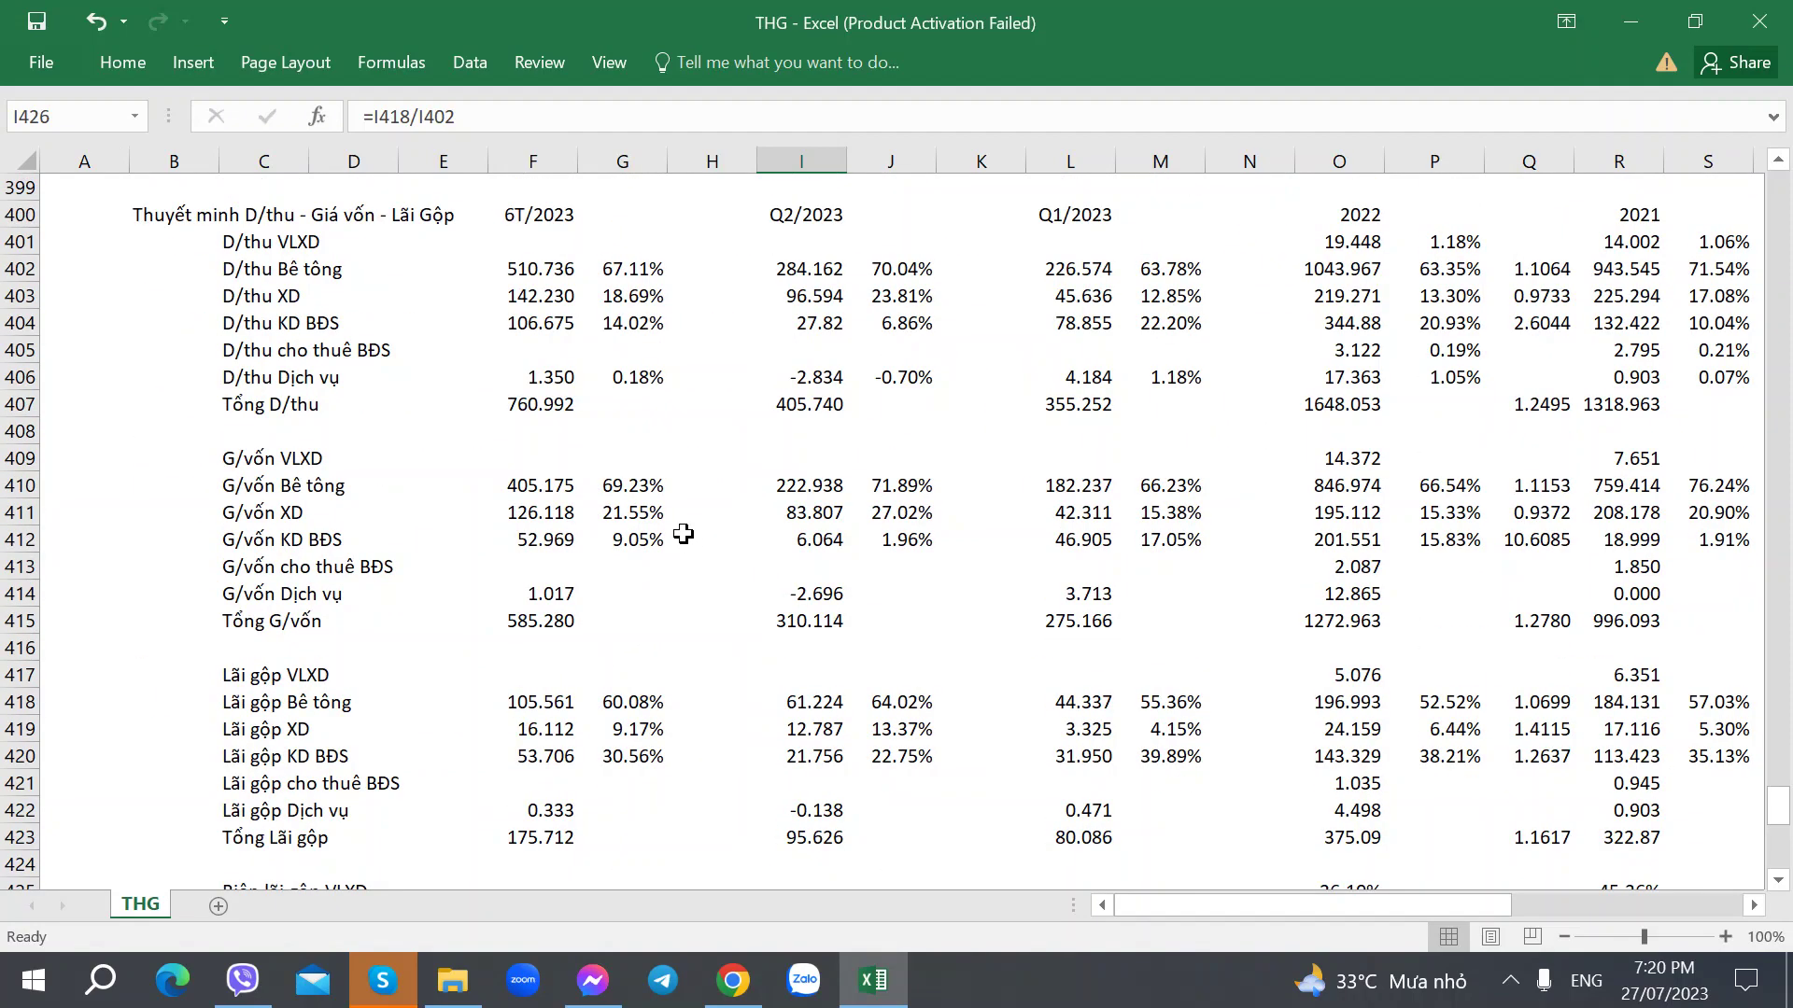
scroll(676, 537, "up", 1)
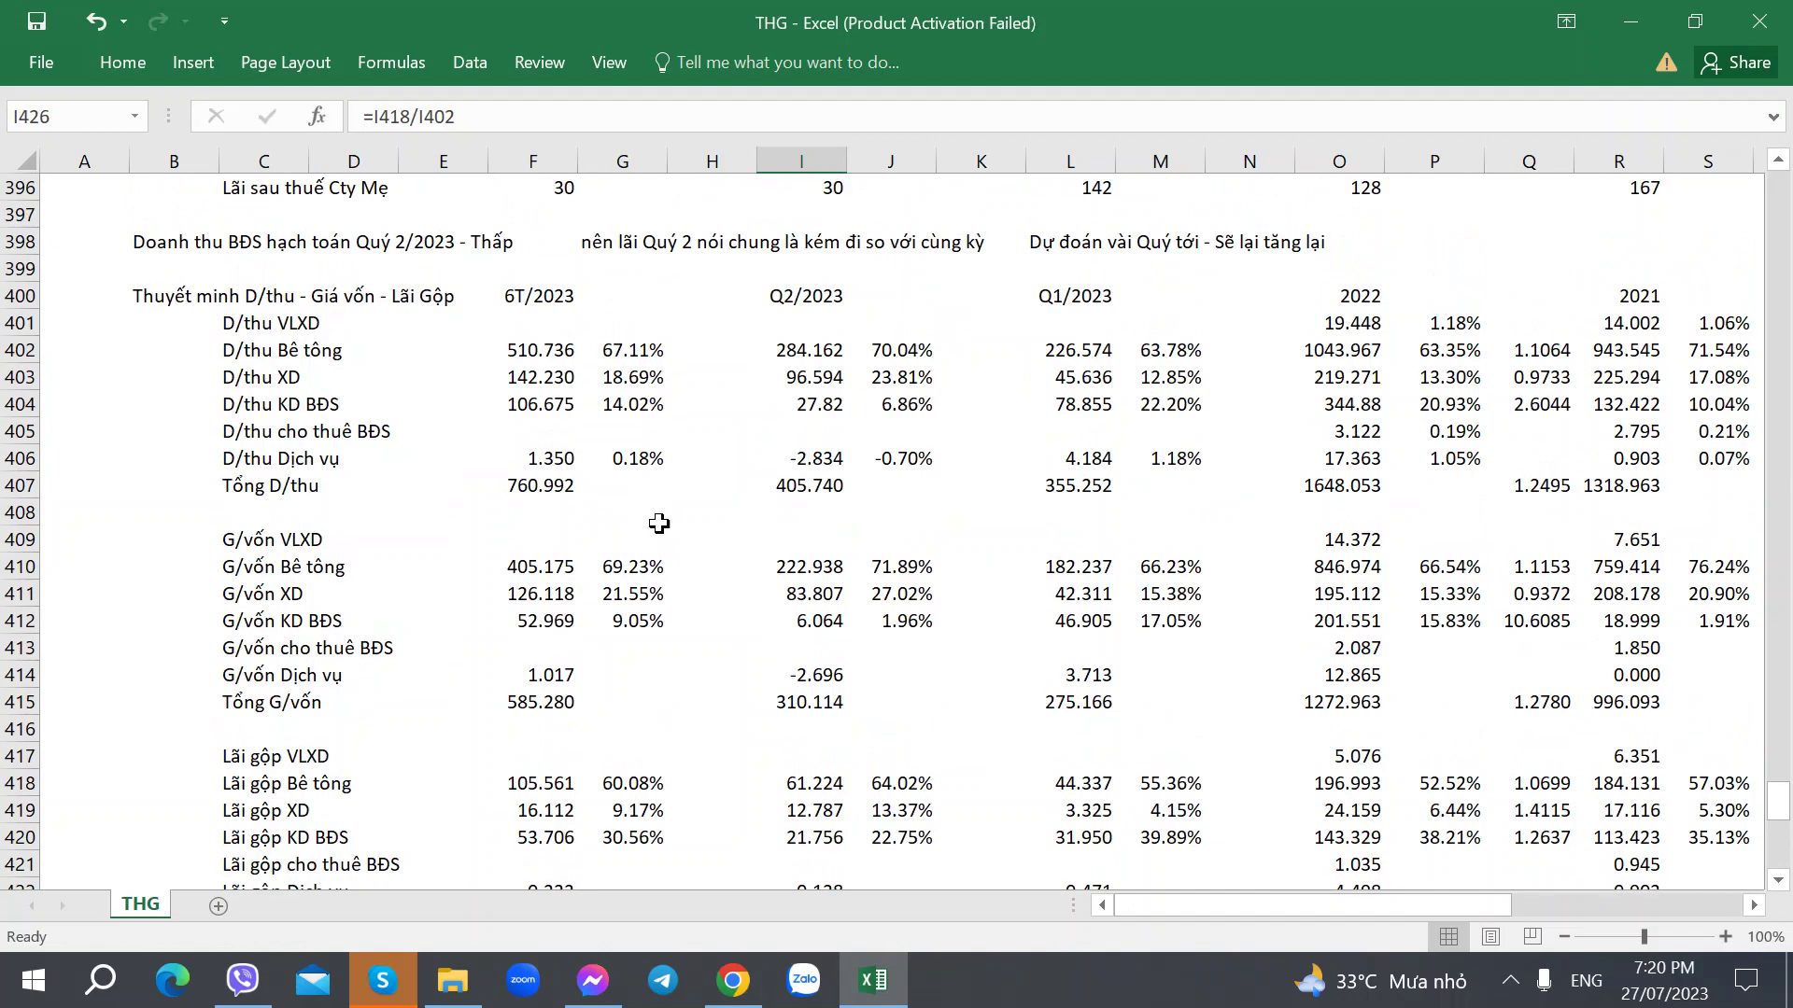
left_click(811, 420)
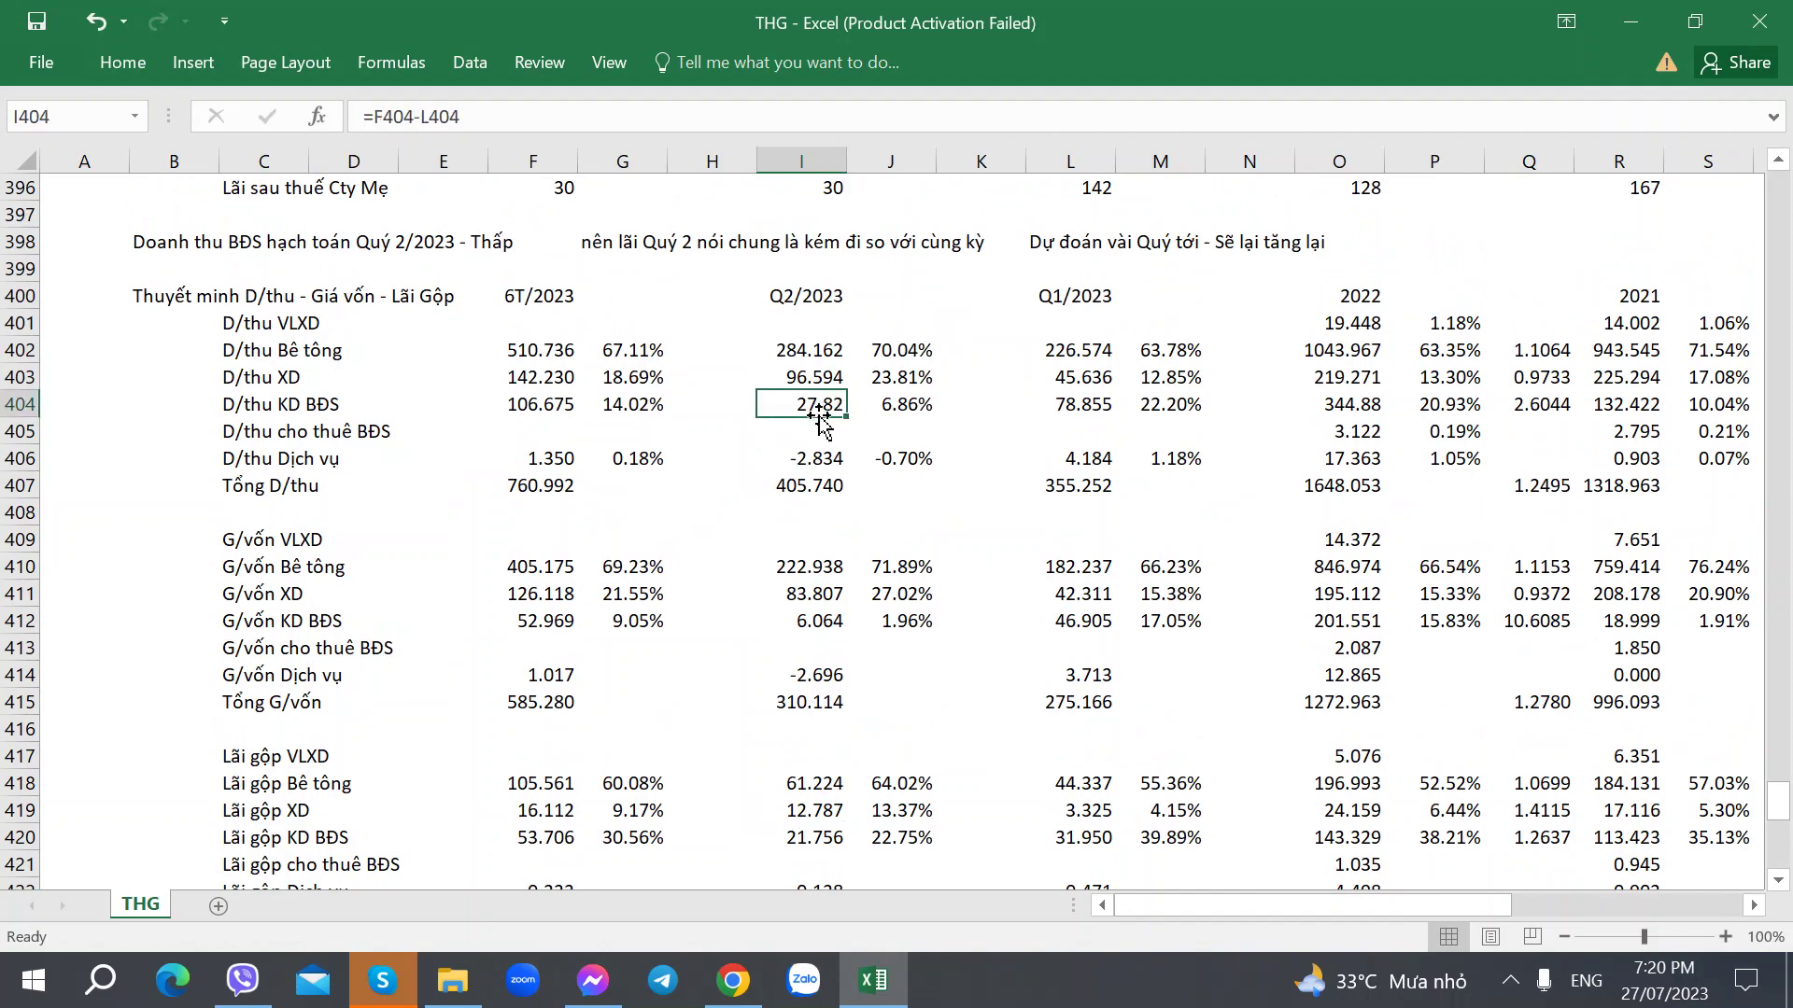
Review the balance sheet, including customer prepayments in F370, and compare it with the income statement and segment breakdown.
scroll(794, 437, "up", 1)
scroll(794, 437, "up", 16)
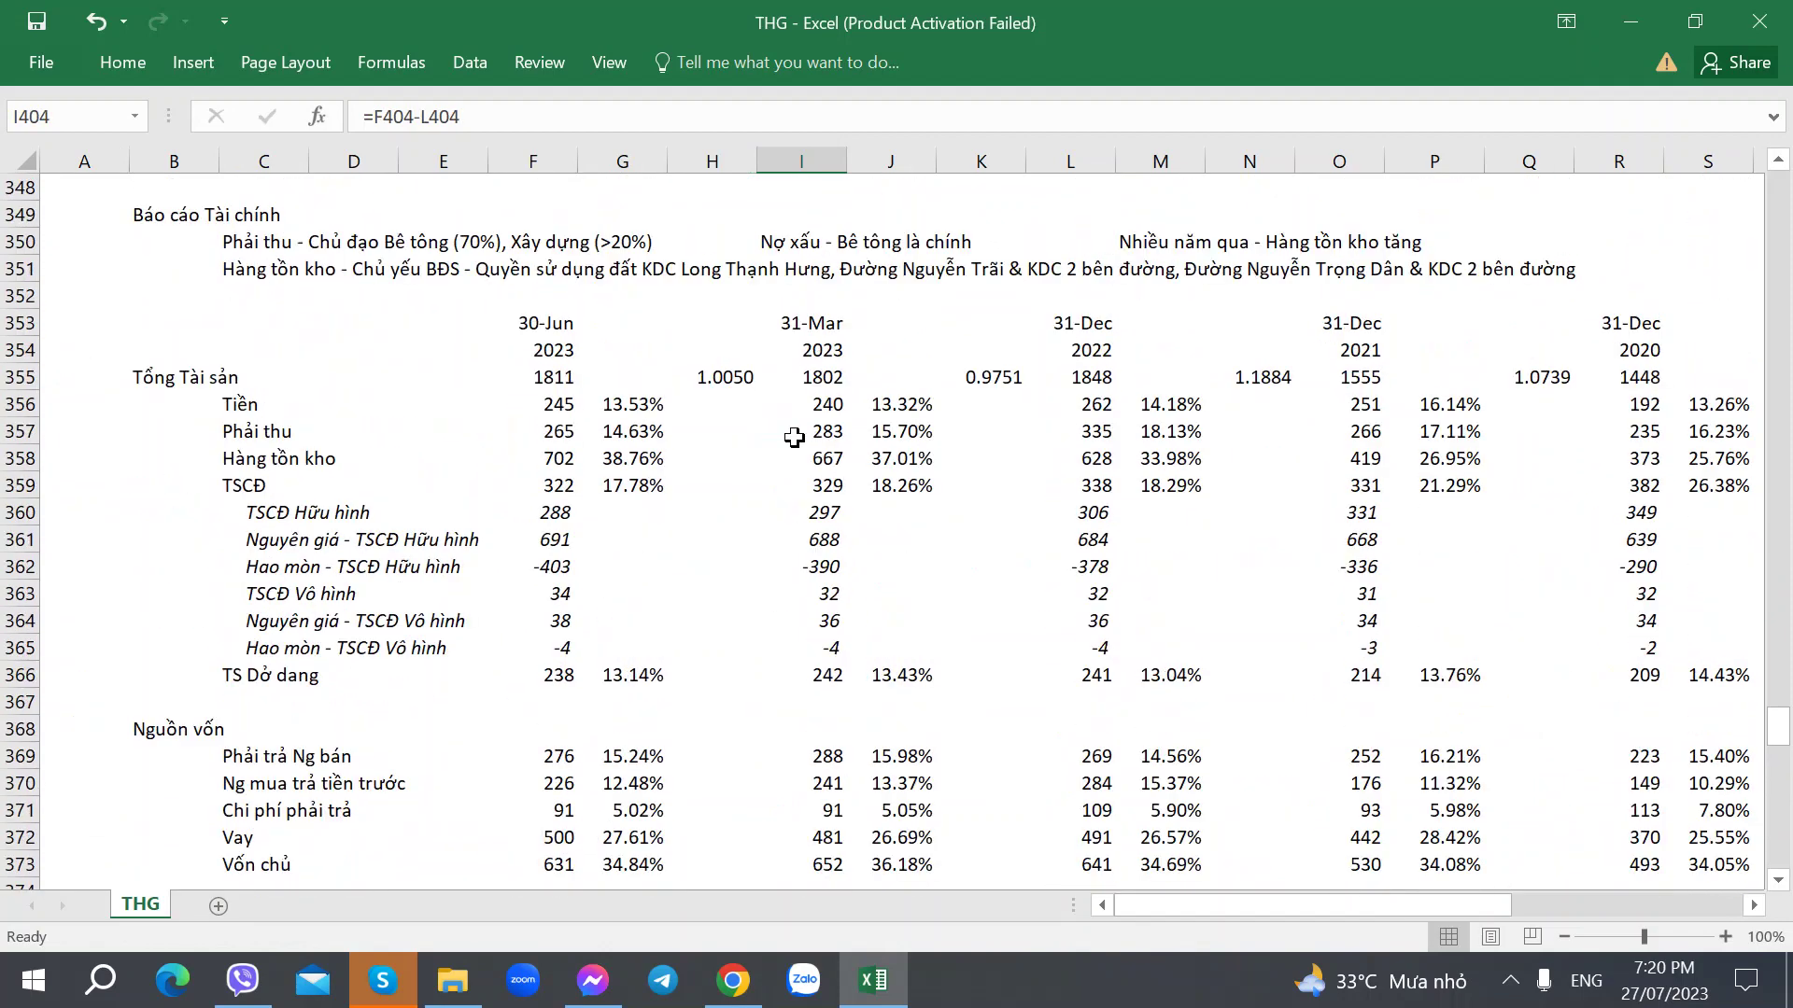
scroll(771, 457, "down", 2)
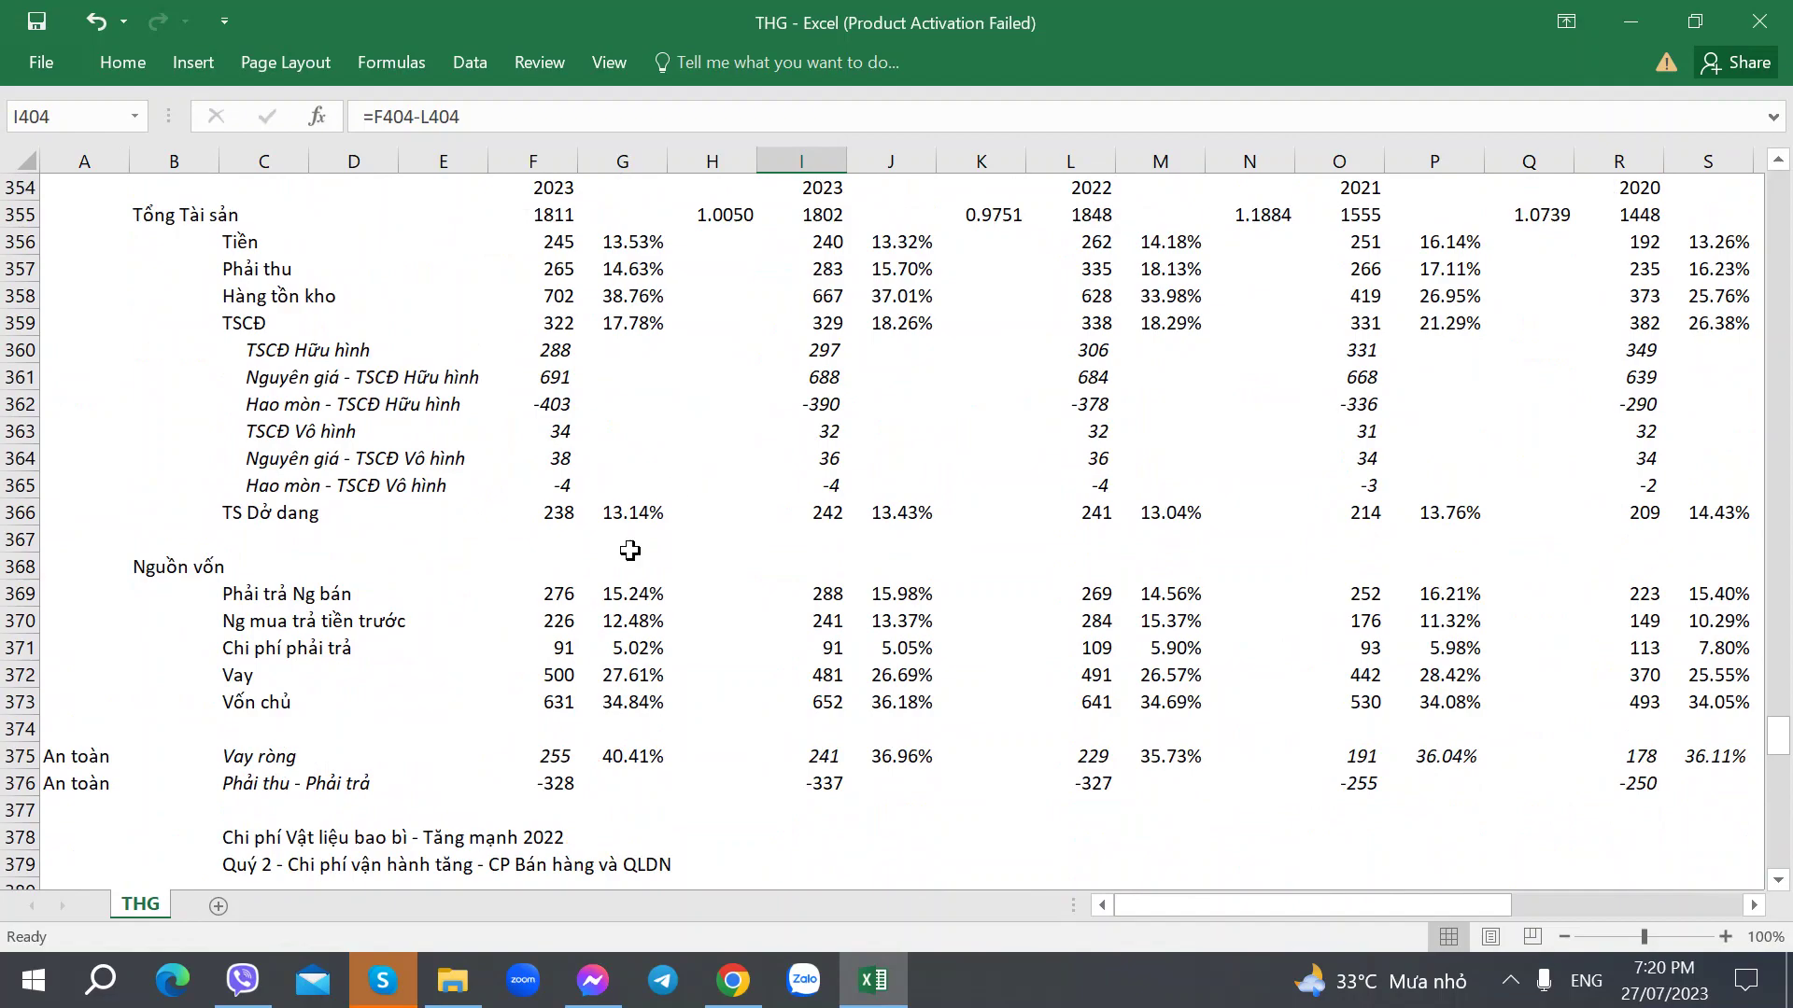
left_click(553, 622)
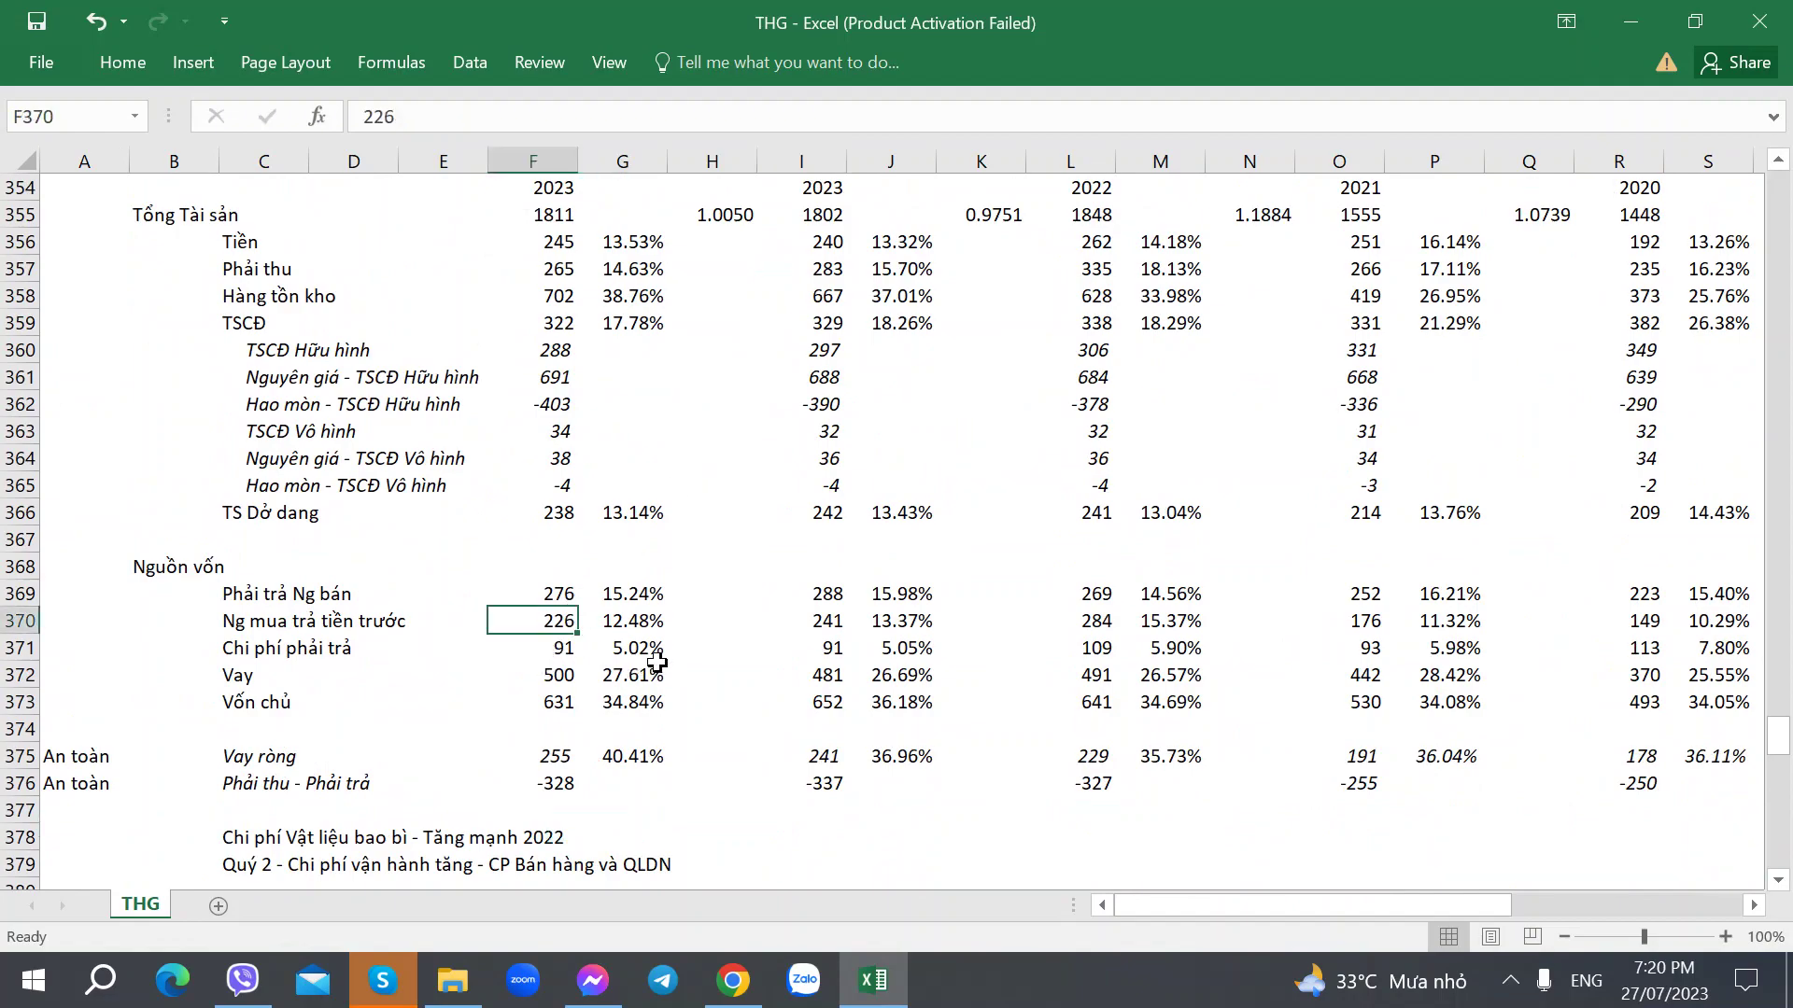
scroll(657, 662, "down", 13)
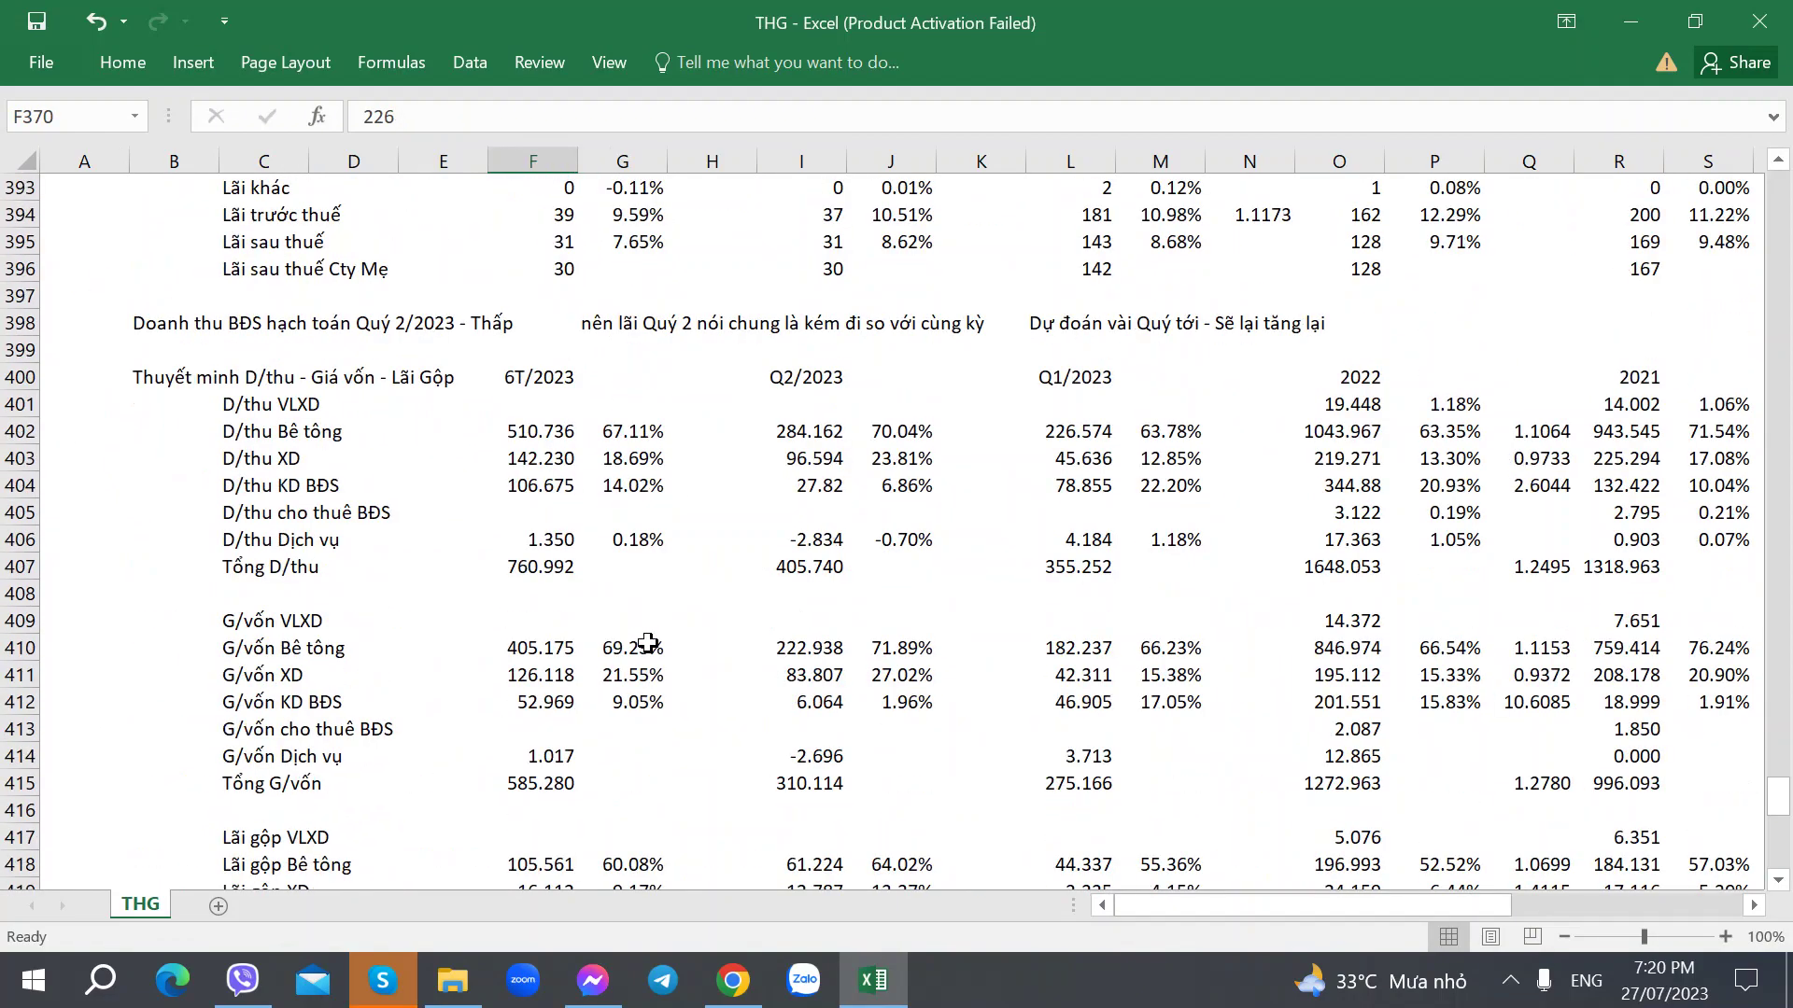
scroll(647, 643, "down", 1)
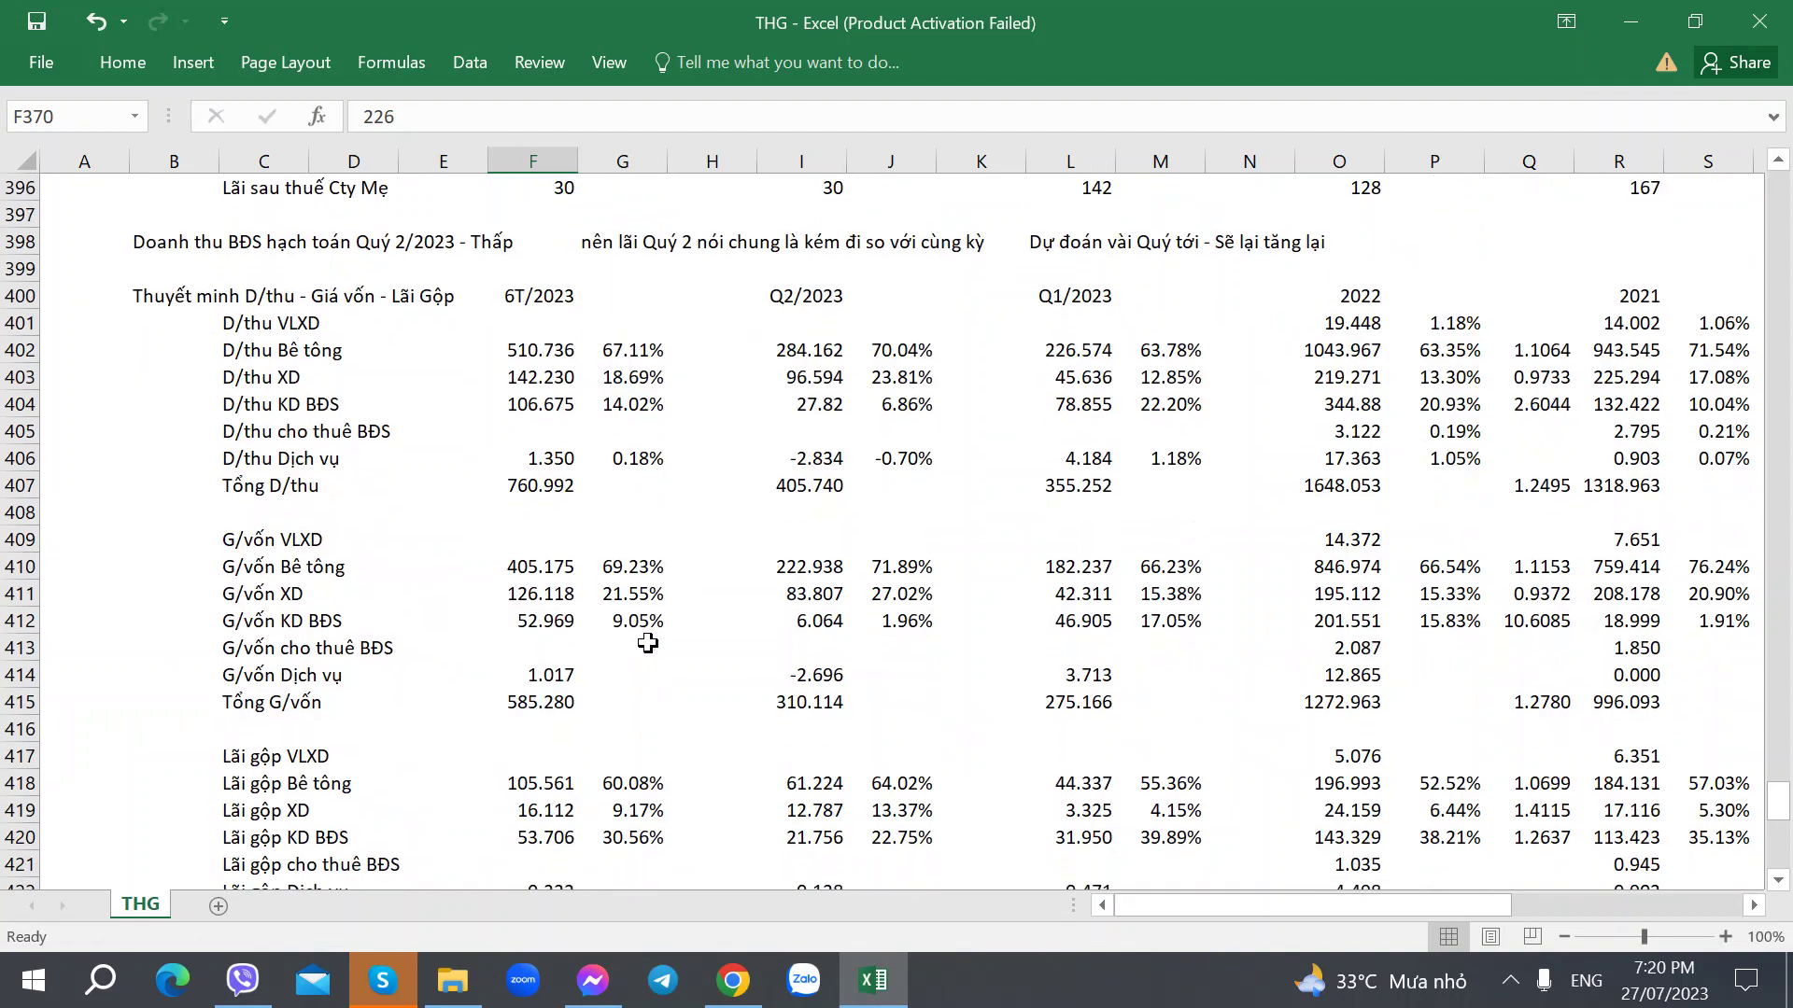
scroll(647, 642, "up", 3)
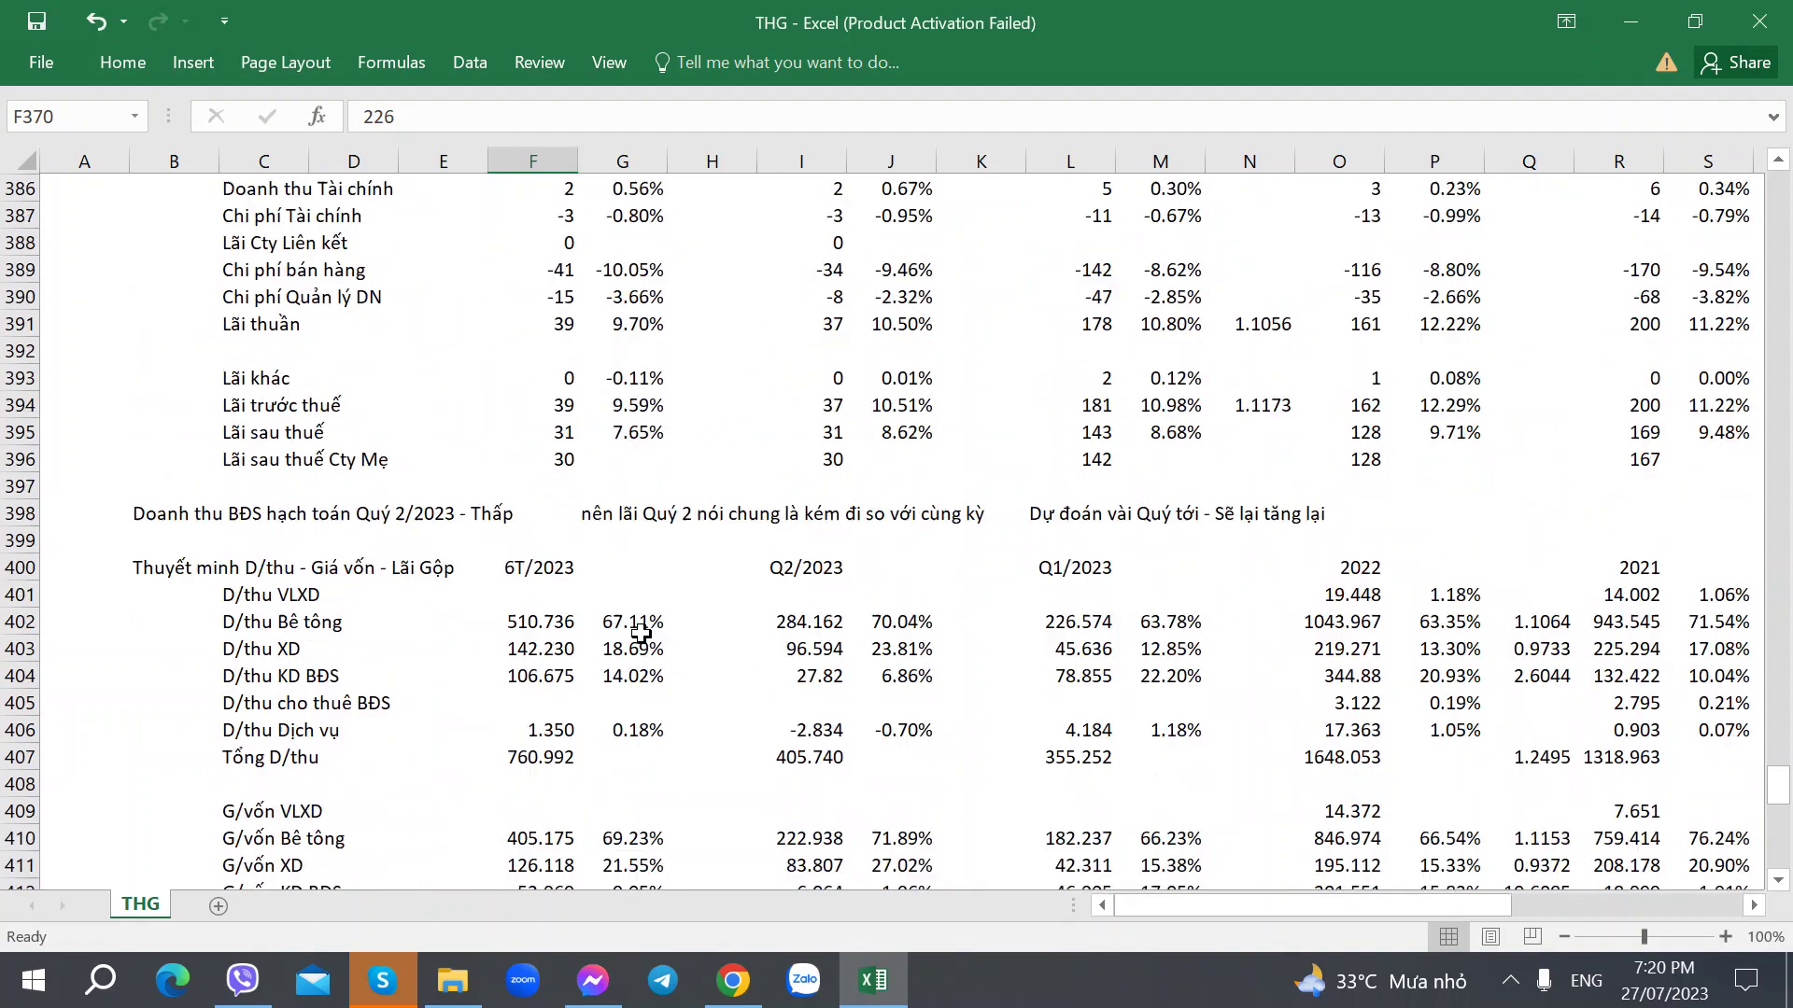
scroll(641, 635, "down", 3)
Switch to Chrome, check the end of the report, and view THG's EPS, P/E and market capitalisation on its CafeF page.
key("alt+Tab")
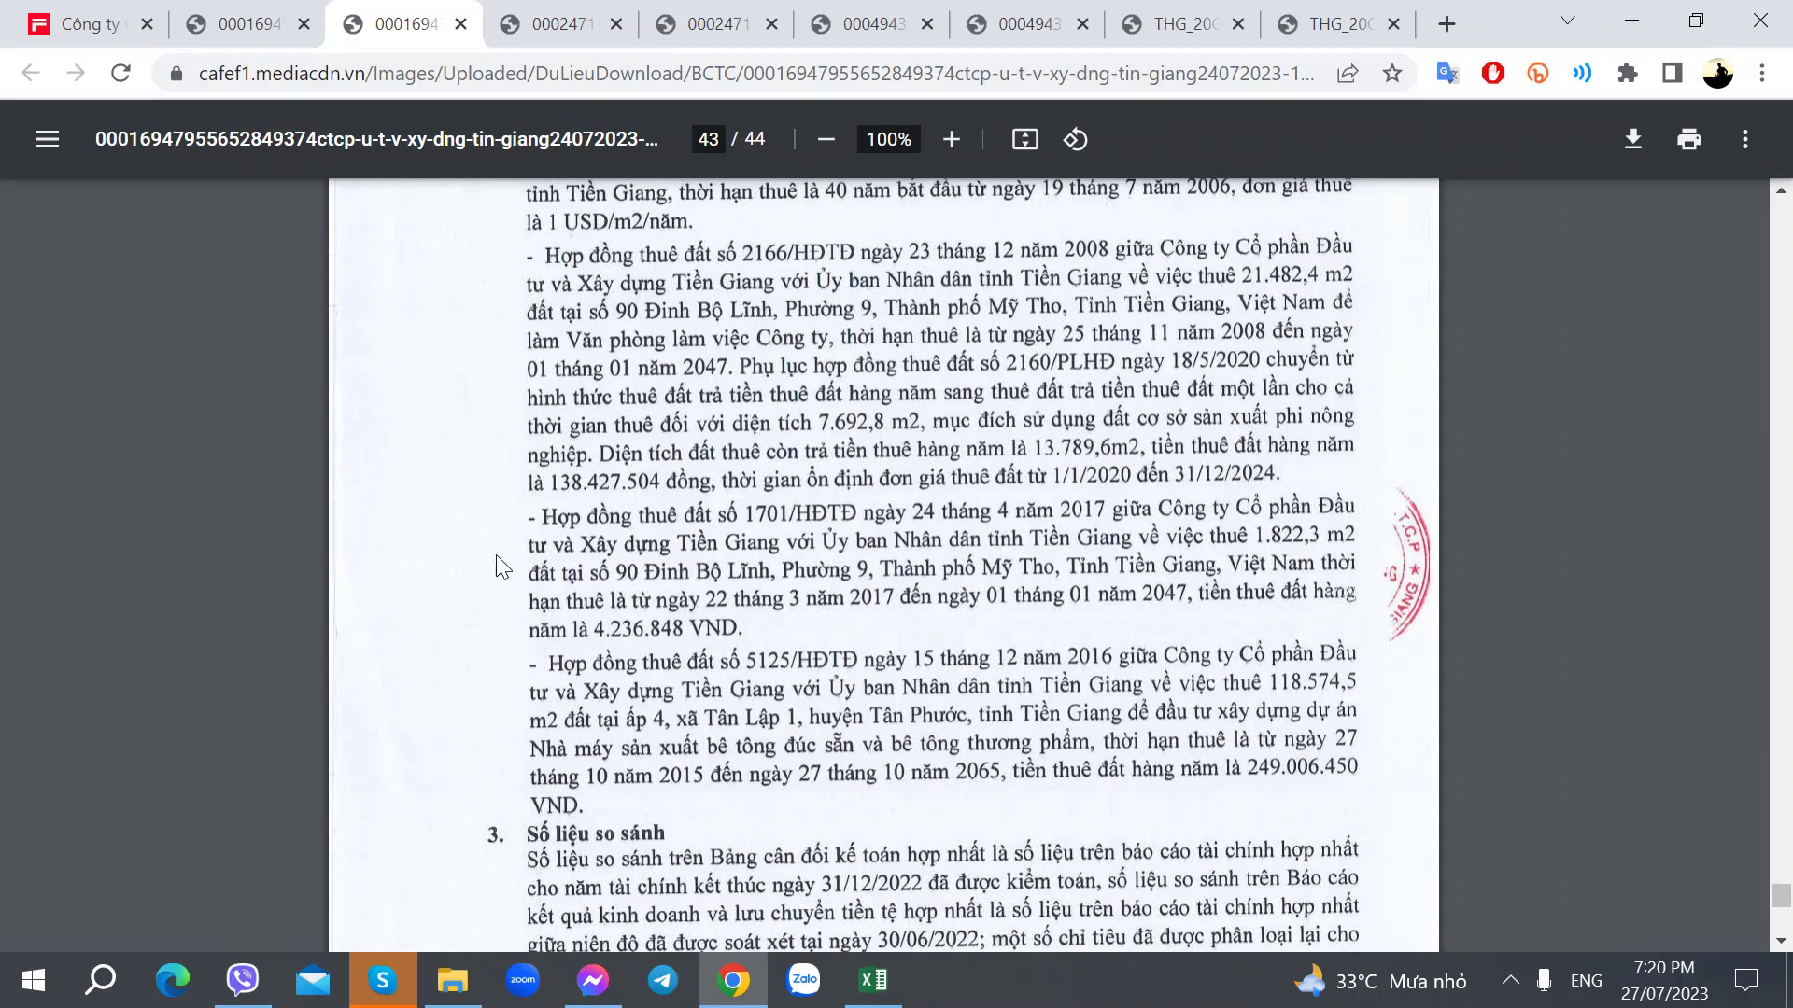
key("alt+Tab")
key("alt+Tab")
key("ctrl+shift+Tab")
key("ctrl+Tab")
scroll(577, 535, "down", 10)
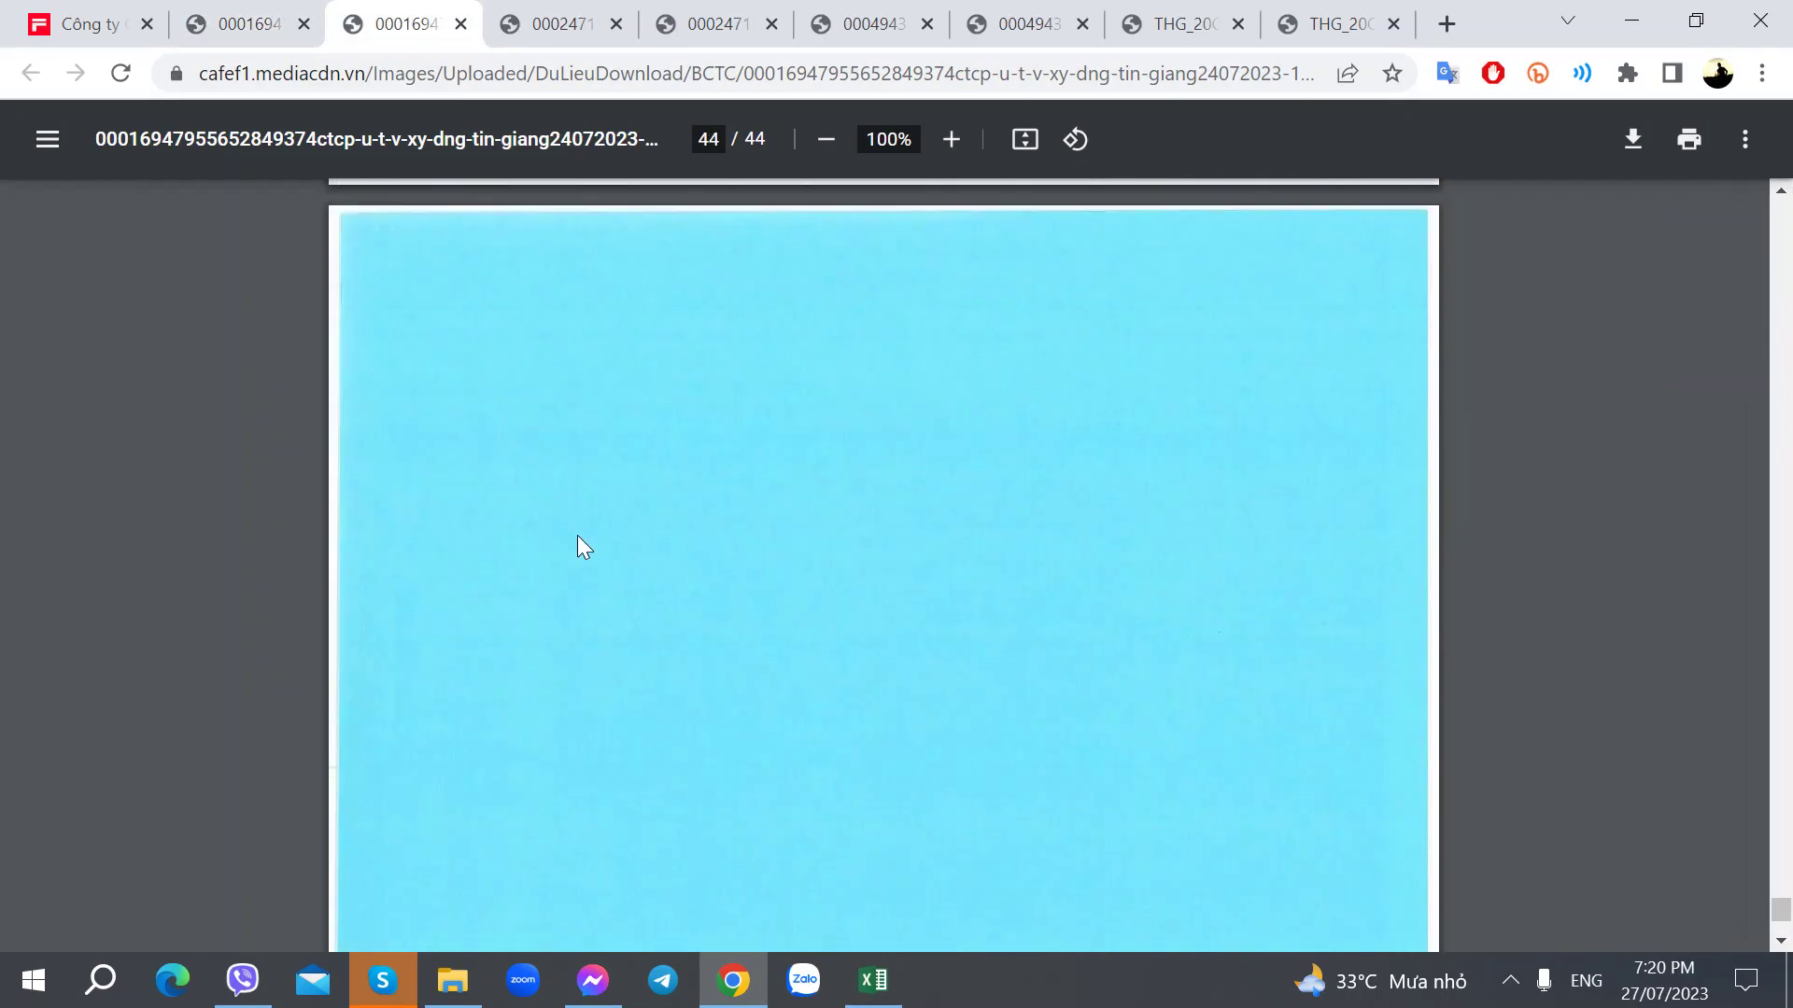
left_click(79, 23)
scroll(521, 566, "down", 13)
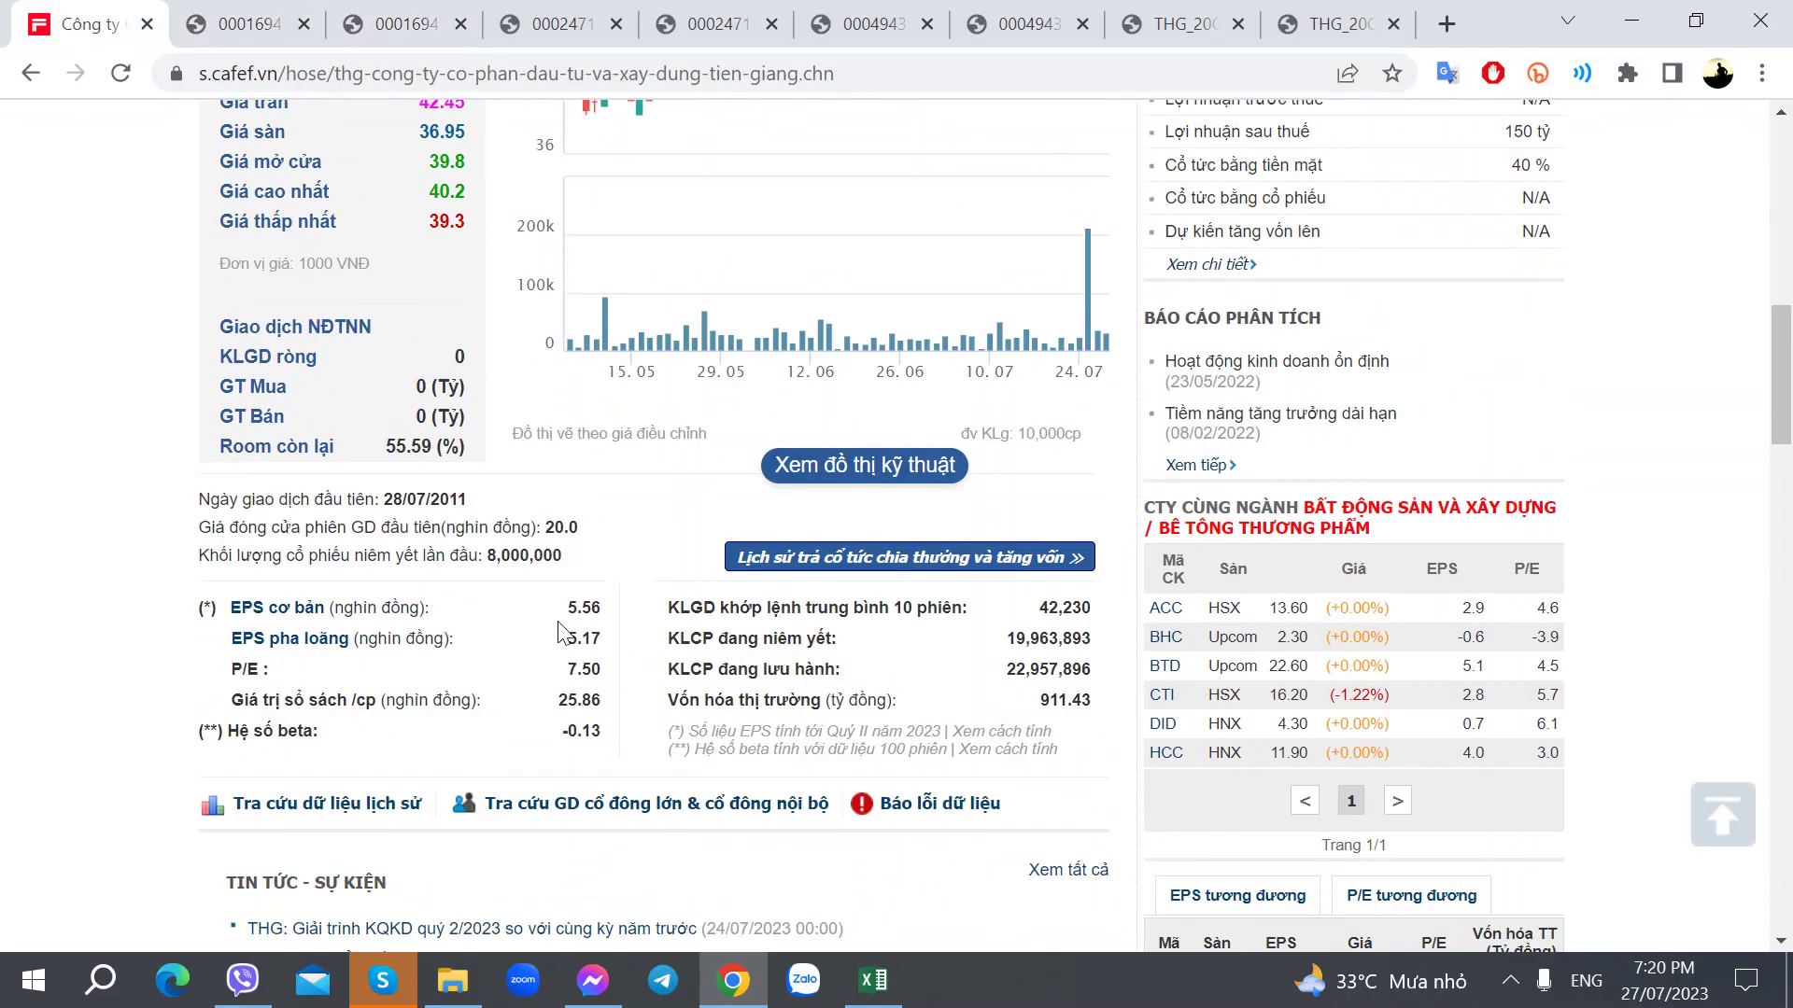